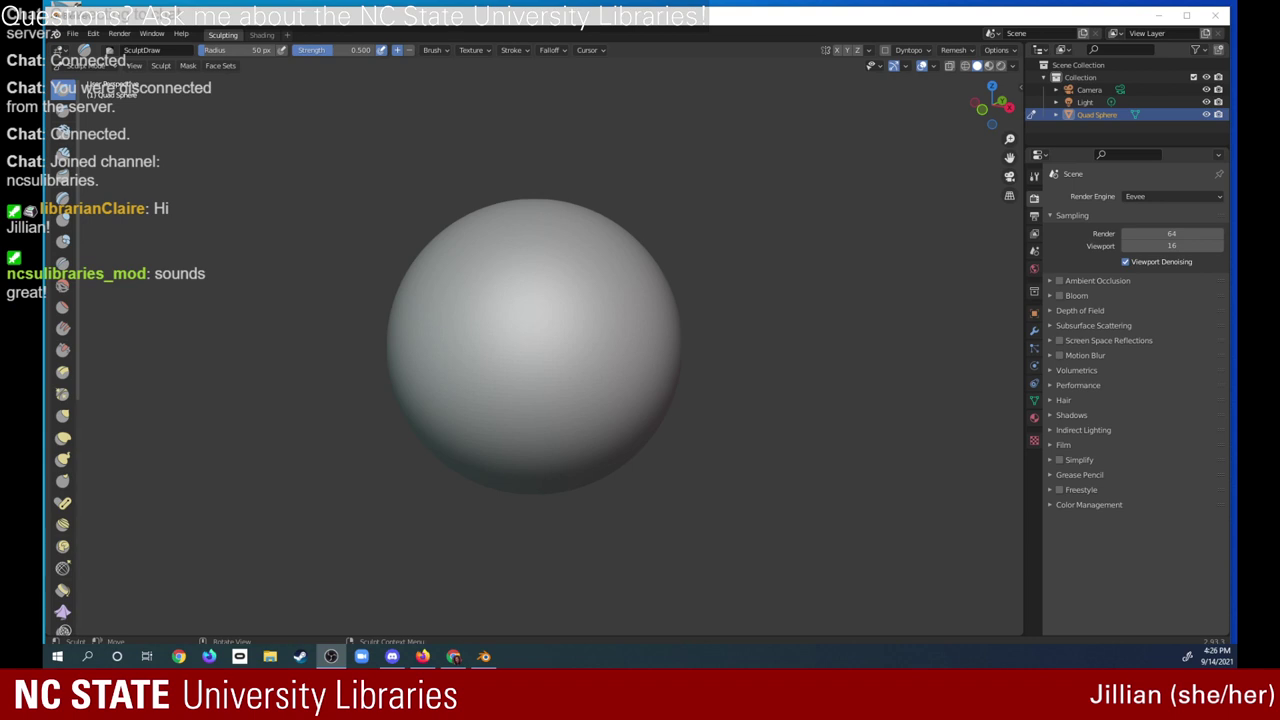
- Maximize the Blender window and select the Inflate/Deflate sculpt brush
left_click(1187, 15)
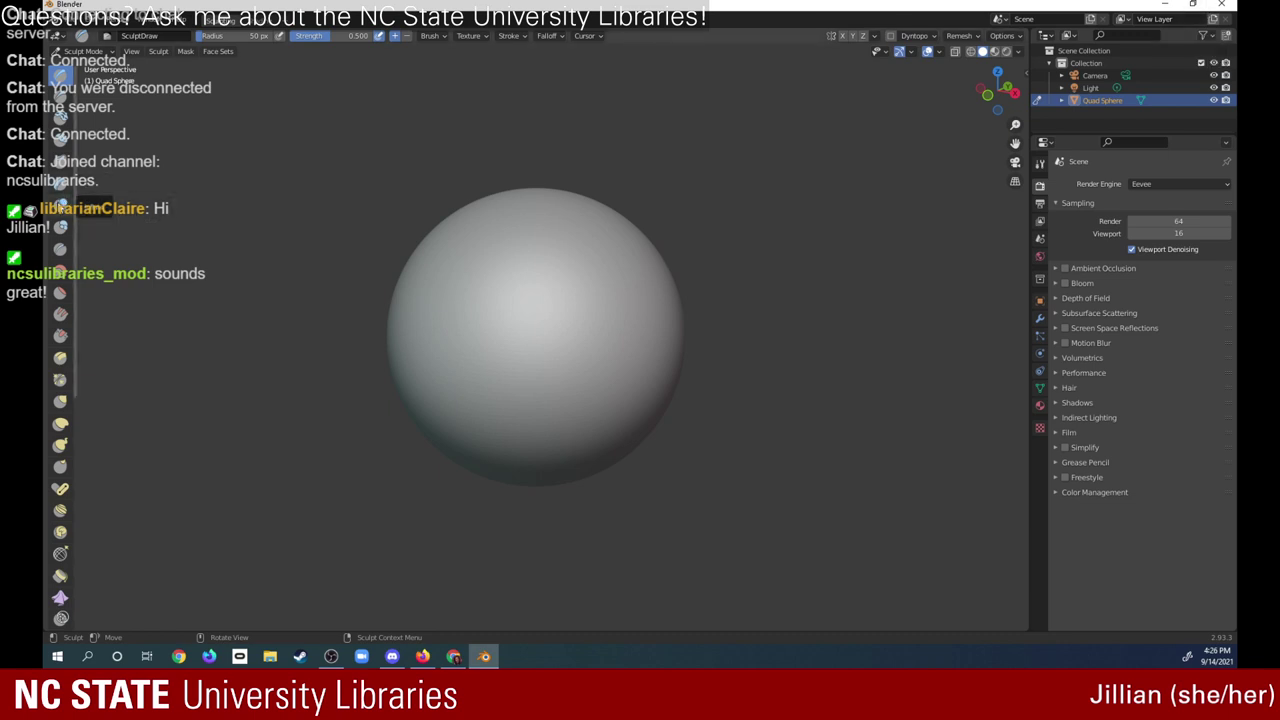
left_click(60, 203)
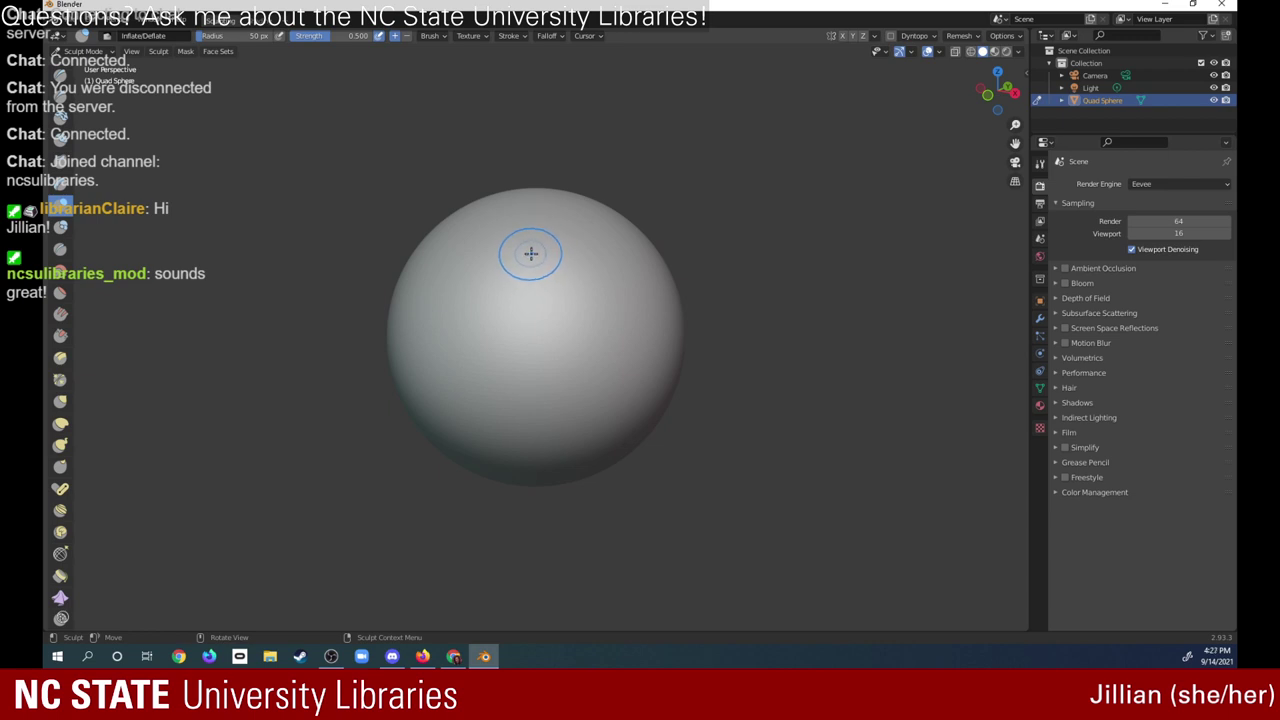
- Inflate a small rounded bump at the centre of the quad sphere
left_click(528, 260)
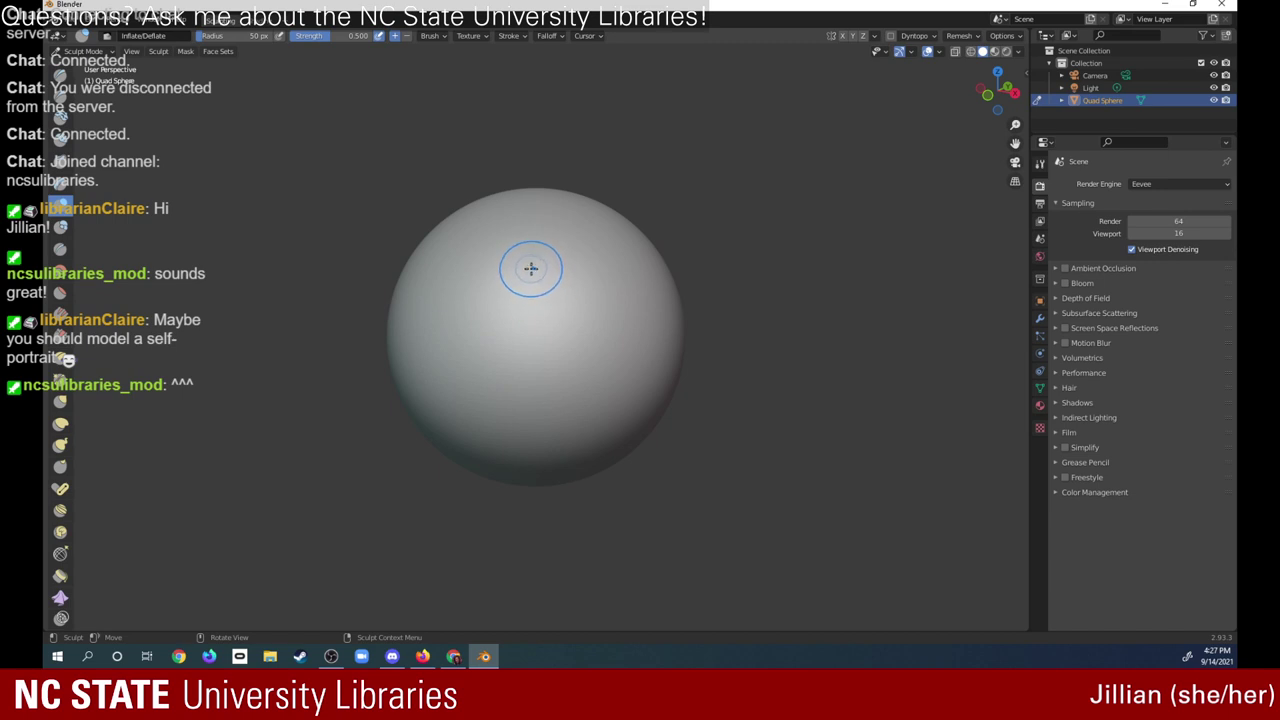
key("b")
mouse_move(533, 345)
left_mouse_down()
mouse_move(546, 367)
mouse_move(545, 345)
left_mouse_up()
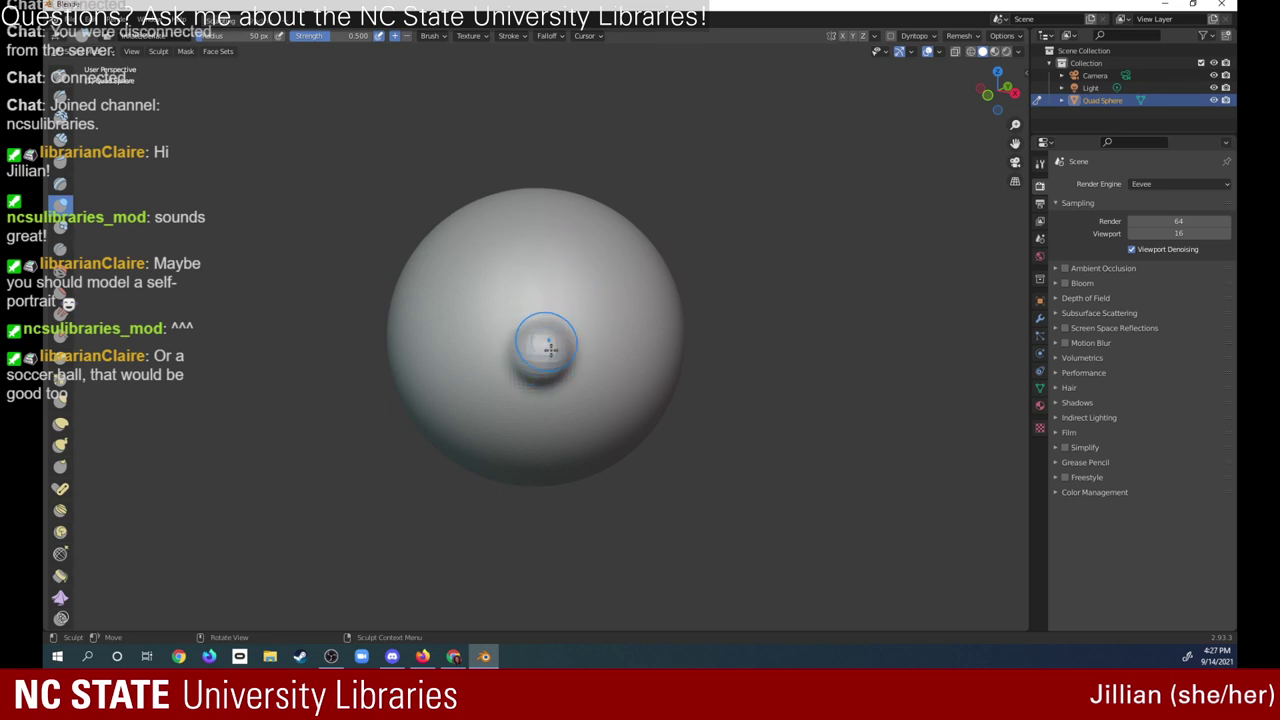
mouse_move(538, 342)
left_mouse_down()
mouse_move(536, 356)
mouse_move(549, 339)
left_mouse_up()
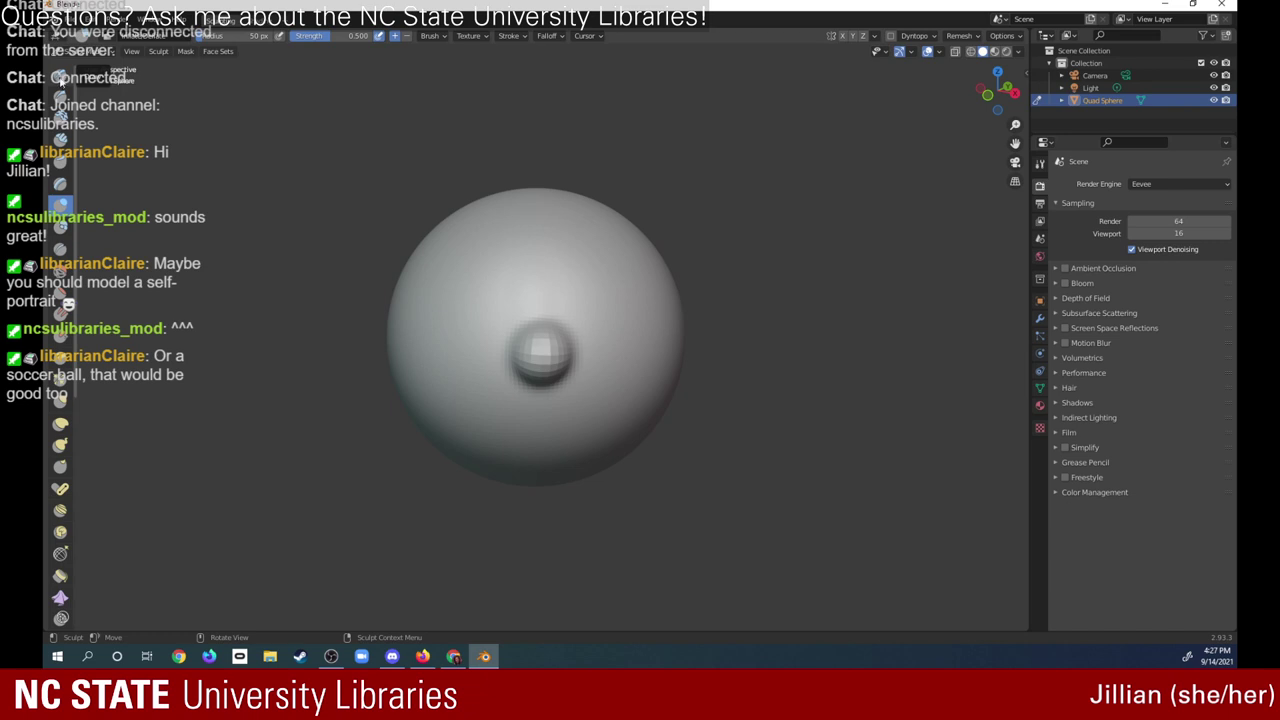
left_click(61, 78)
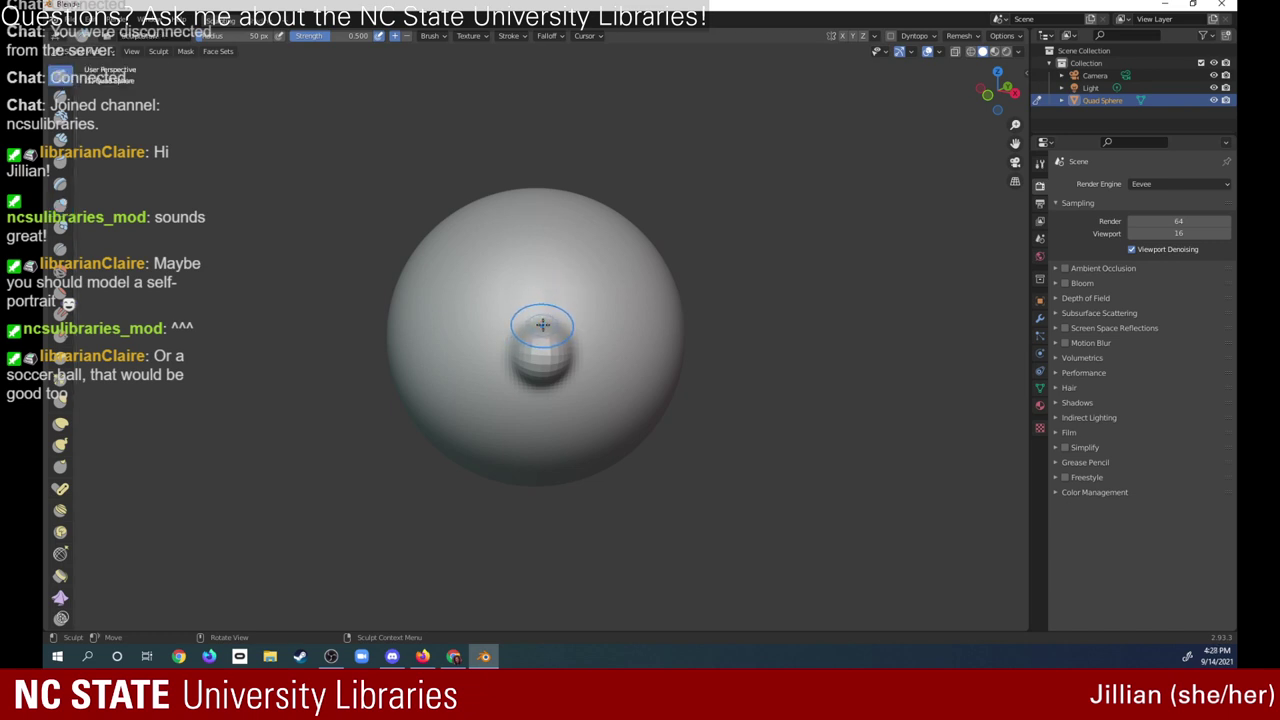
- Draw the bump upward into a teardrop nose with a rounded lower bulb
mouse_move(542, 323)
left_mouse_down()
mouse_move(543, 270)
mouse_move(537, 346)
left_mouse_up()
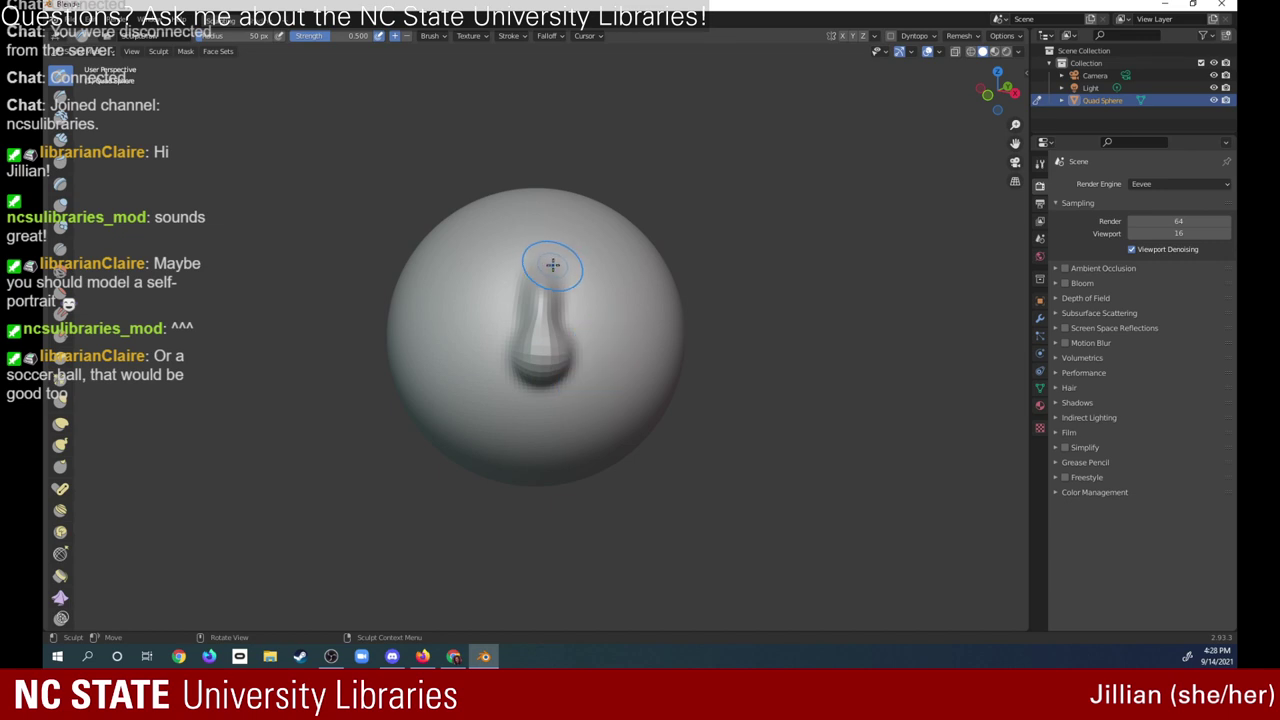
left_click_drag(528, 337, 540, 350)
left_click_drag(537, 345, 549, 358)
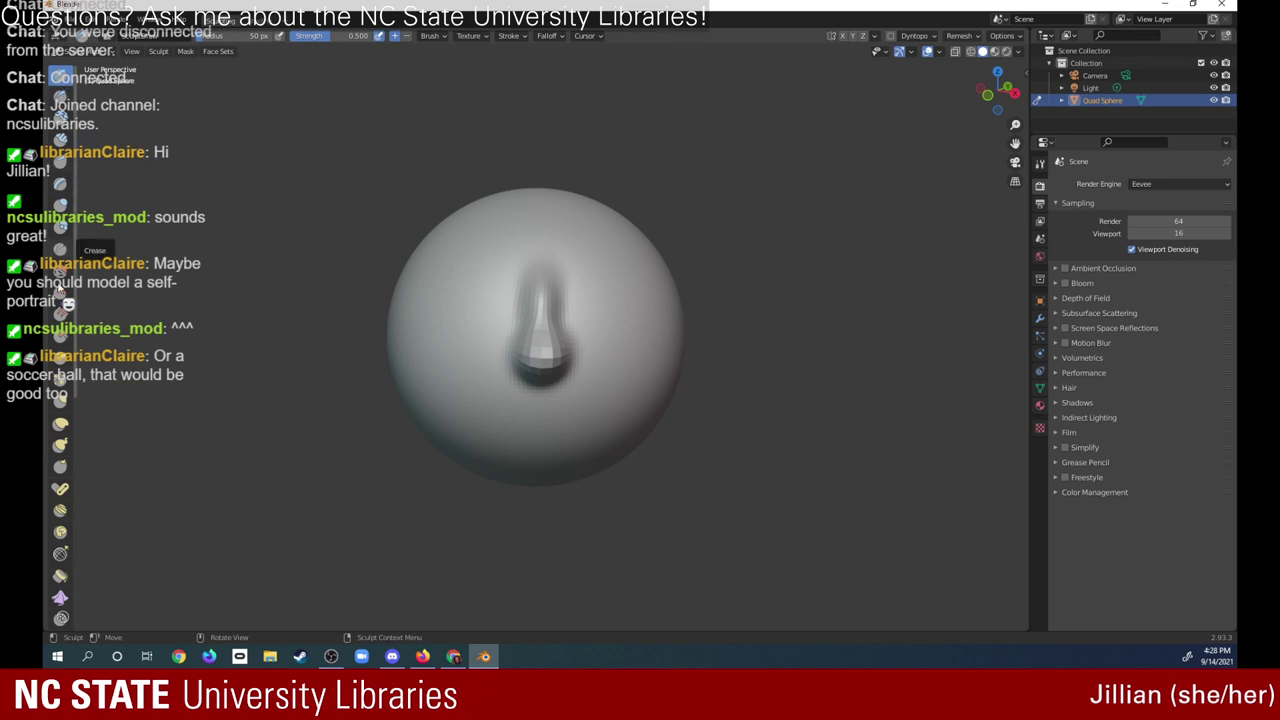
left_click(63, 290)
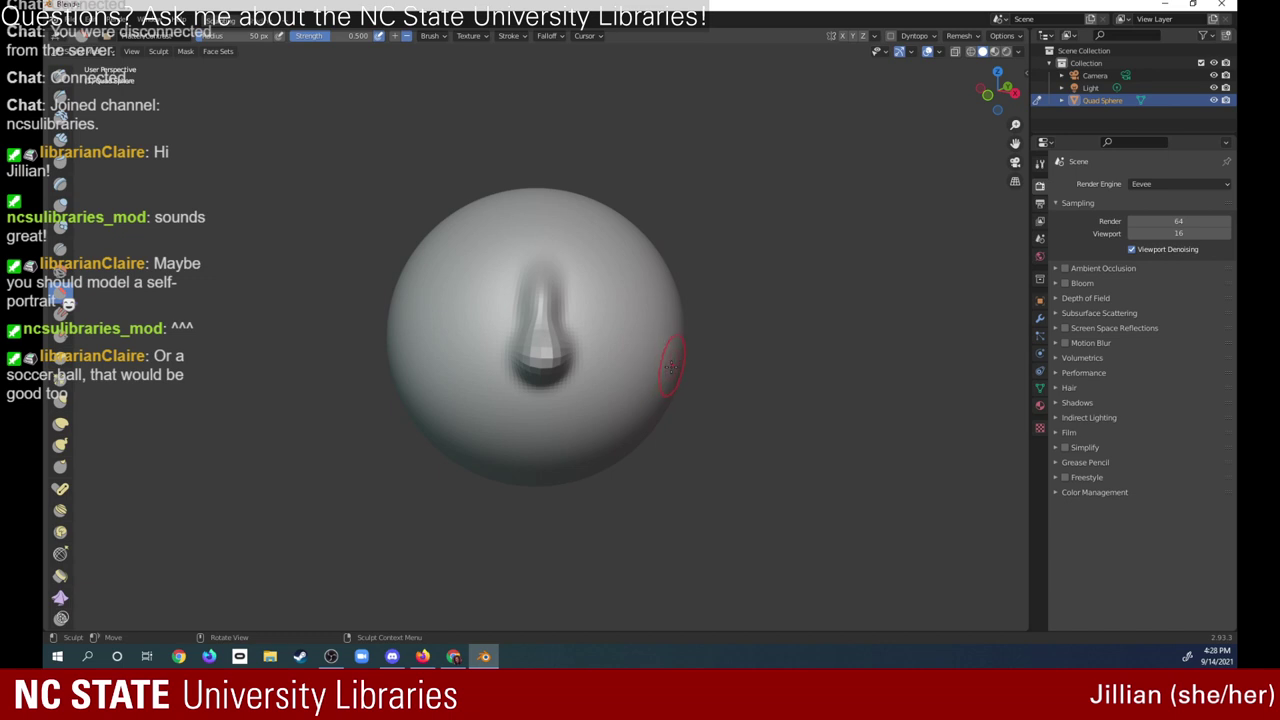
- Flatten the sphere's lower right side at 0.678 strength, leaving a shallow crease
left_click_drag(657, 400, 669, 375)
left_click_drag(640, 430, 623, 414)
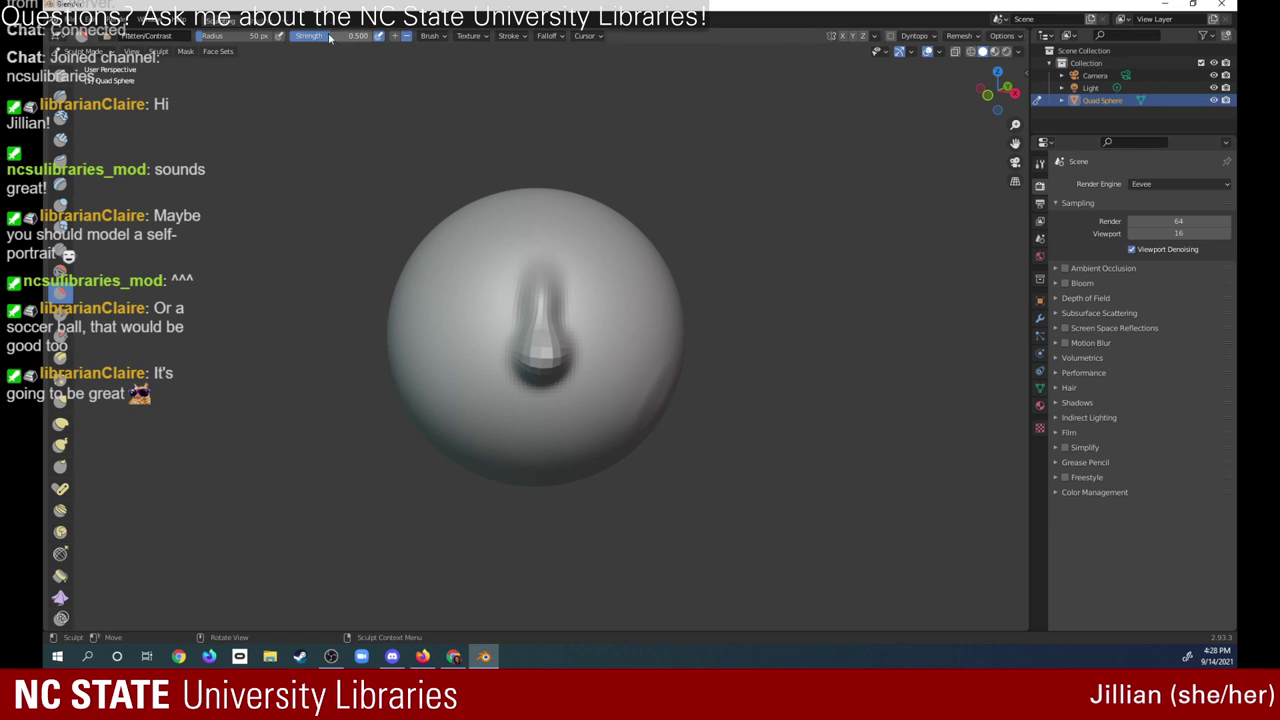
left_click_drag(329, 37, 348, 36)
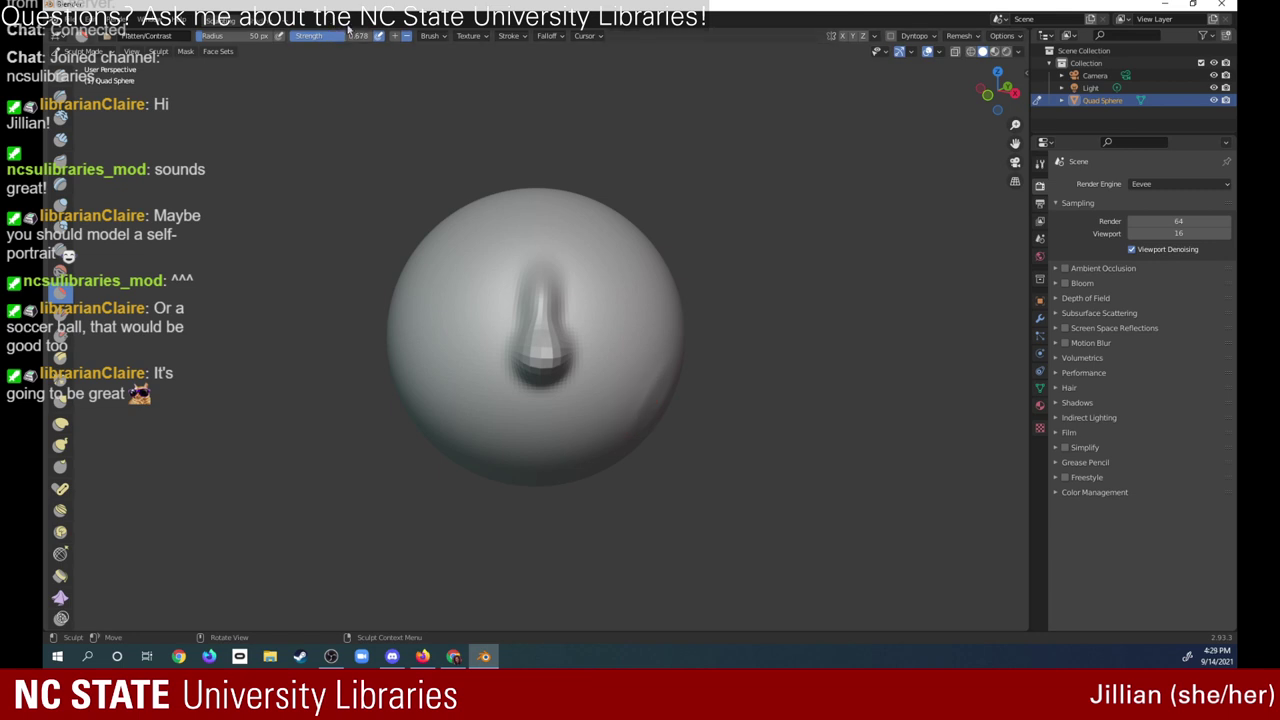
left_click_drag(655, 385, 642, 435)
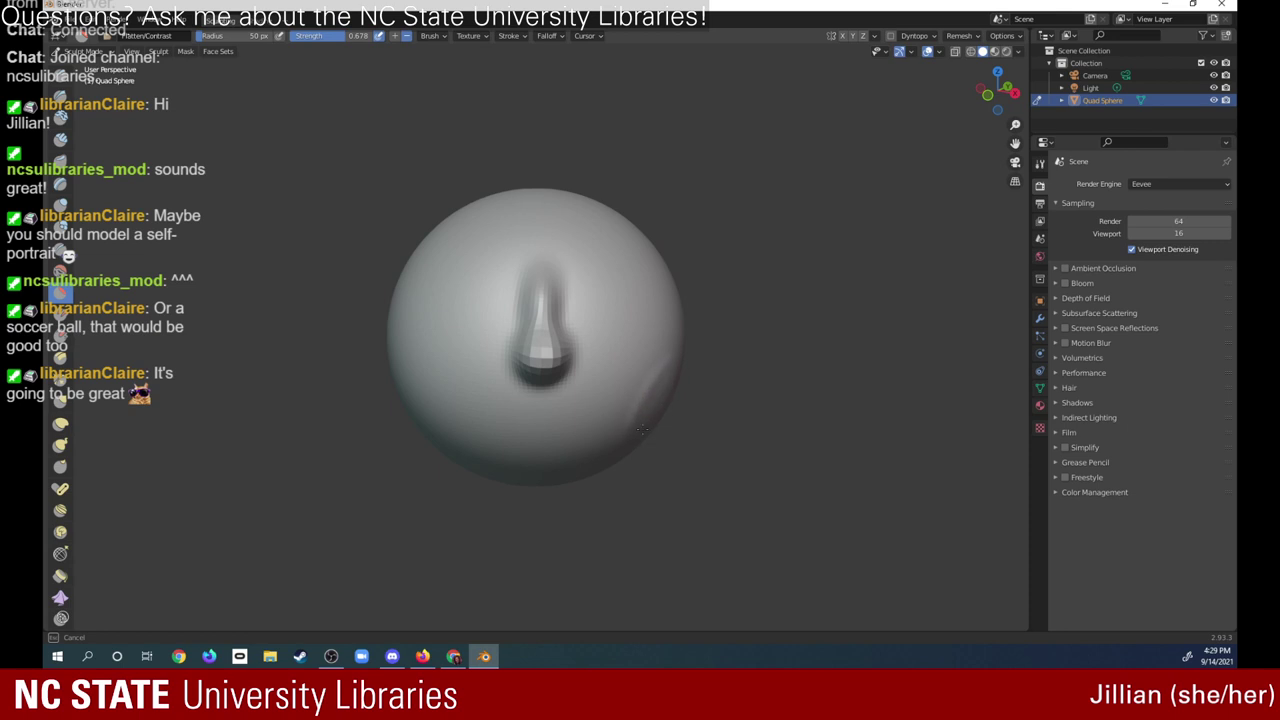
left_click_drag(618, 449, 658, 375)
scroll(775, 470, "down", 3)
scroll(775, 470, "up", 2)
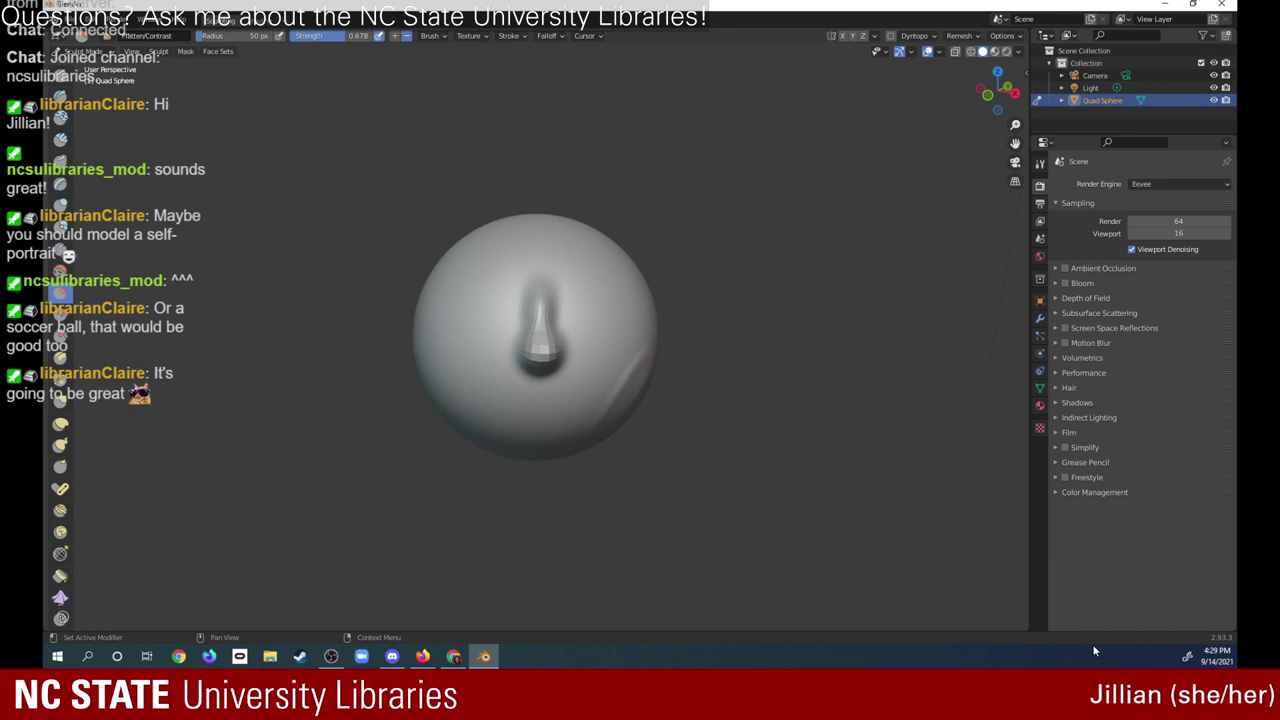
mouse_move(617, 350)
left_mouse_down()
mouse_move(631, 383)
mouse_move(614, 388)
left_mouse_up()
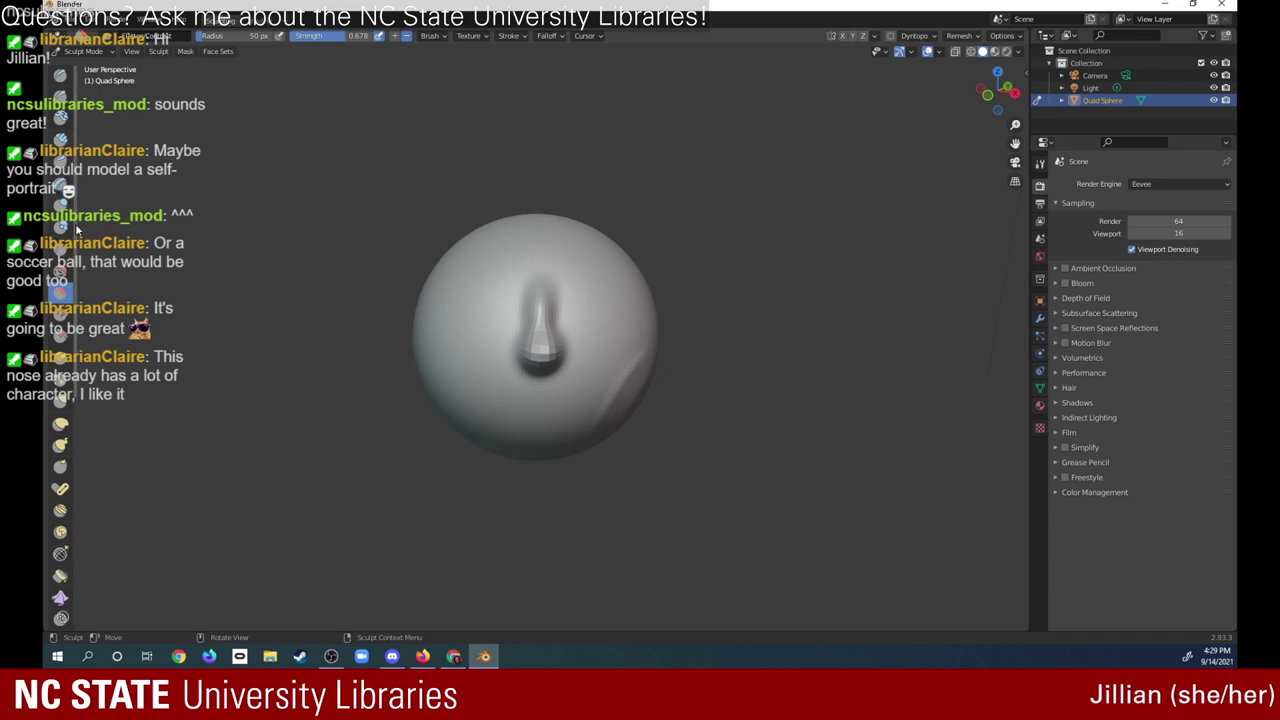
scroll(62, 240, "down", 3)
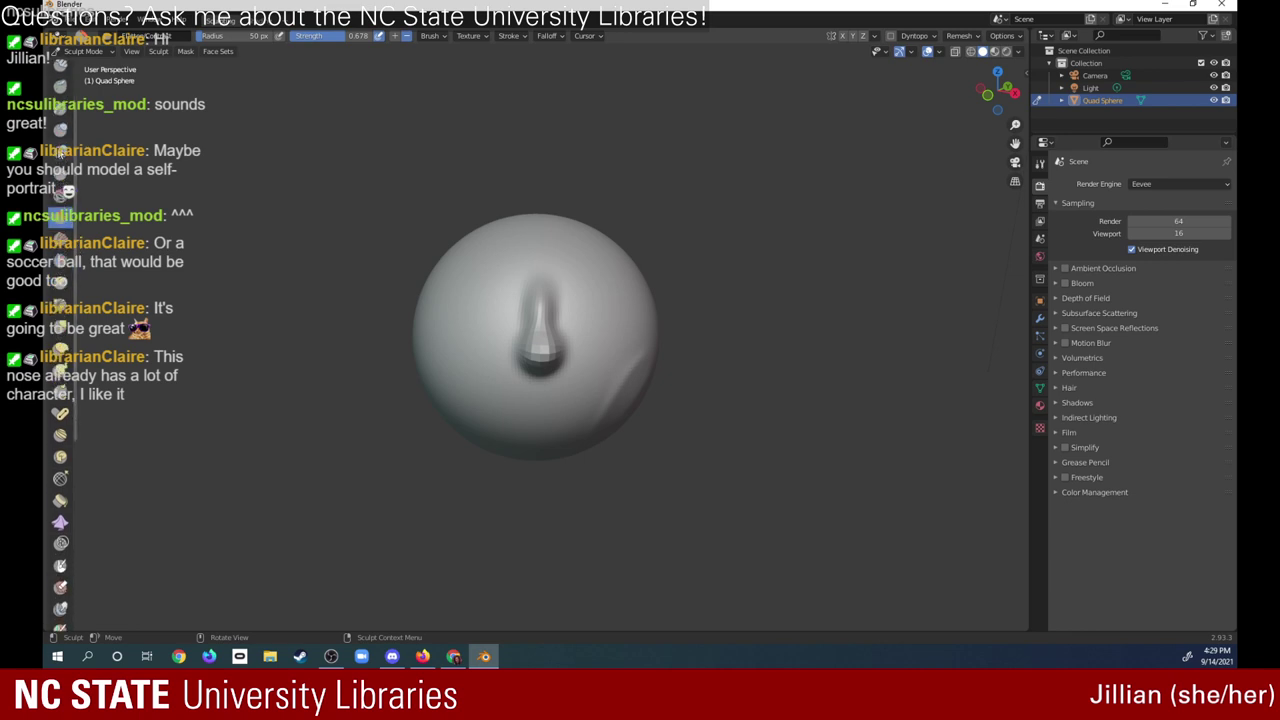
- Reshape the nose along its length and orbit to view it from the side
left_click(60, 155)
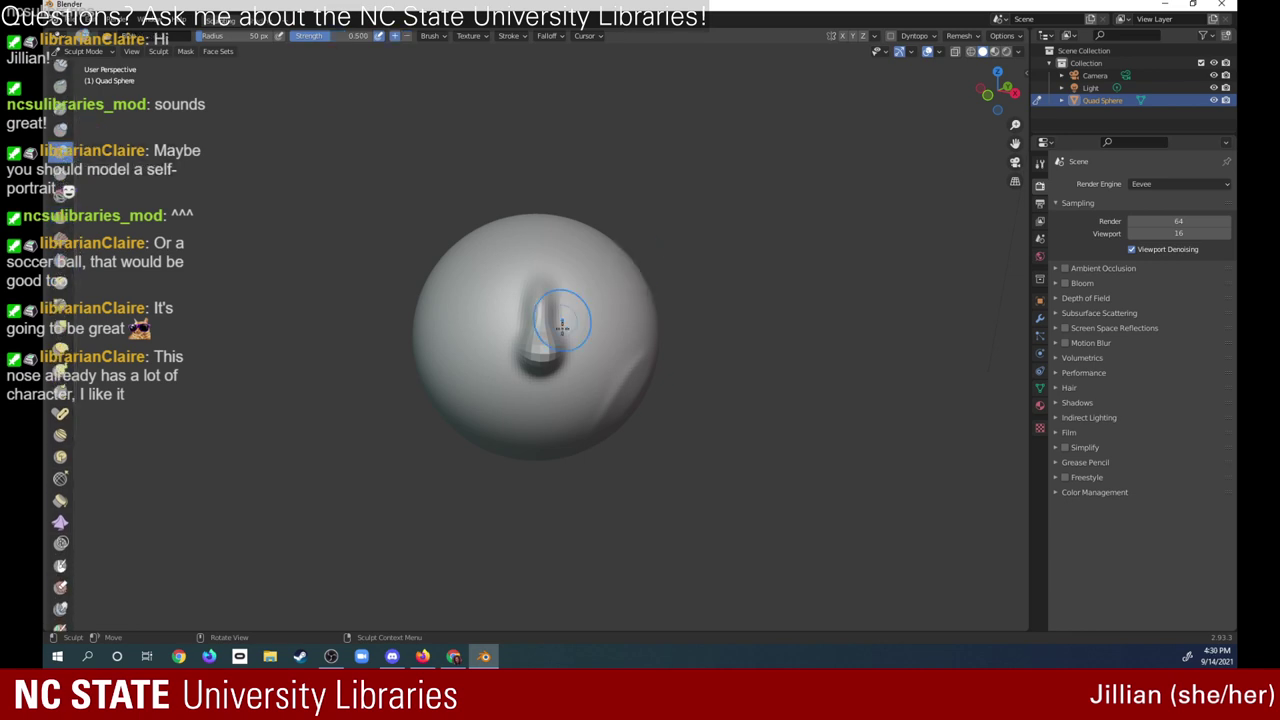
mouse_move(557, 314)
left_mouse_down()
mouse_move(534, 337)
mouse_move(546, 356)
left_mouse_up()
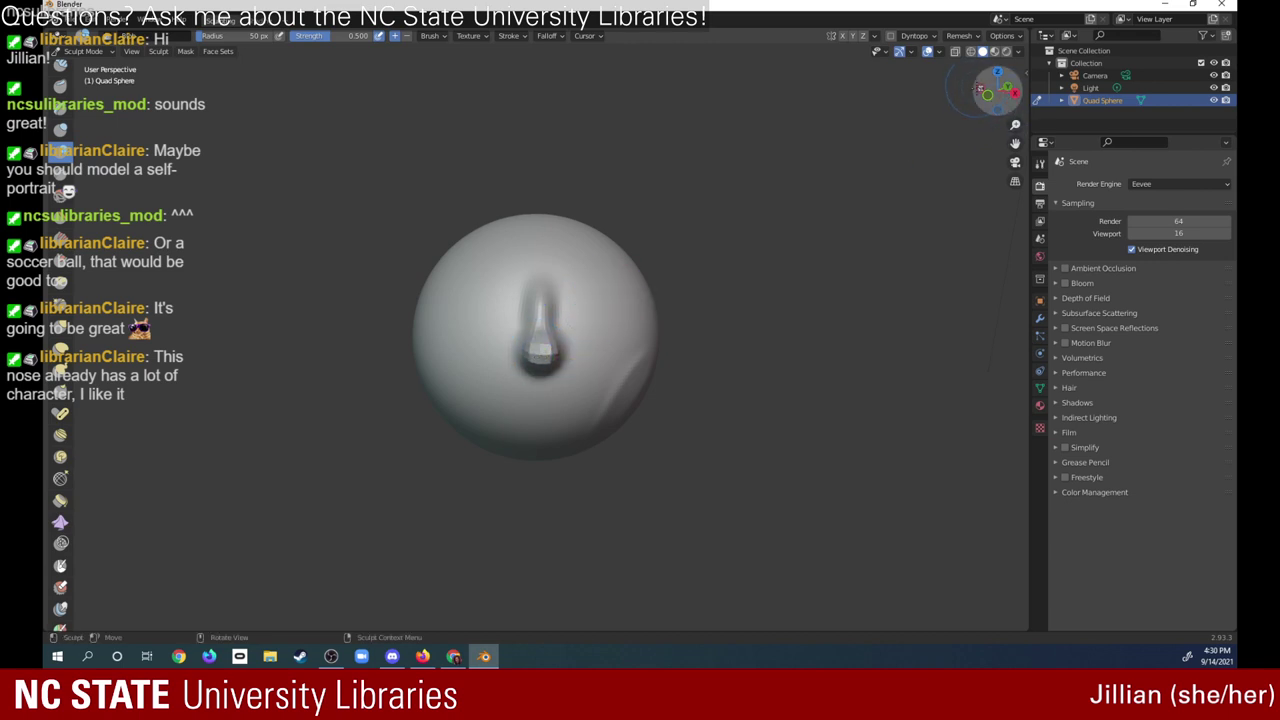
mouse_move(990, 92)
left_mouse_down()
mouse_move(1065, 103)
mouse_move(979, 105)
mouse_move(988, 99)
left_mouse_up()
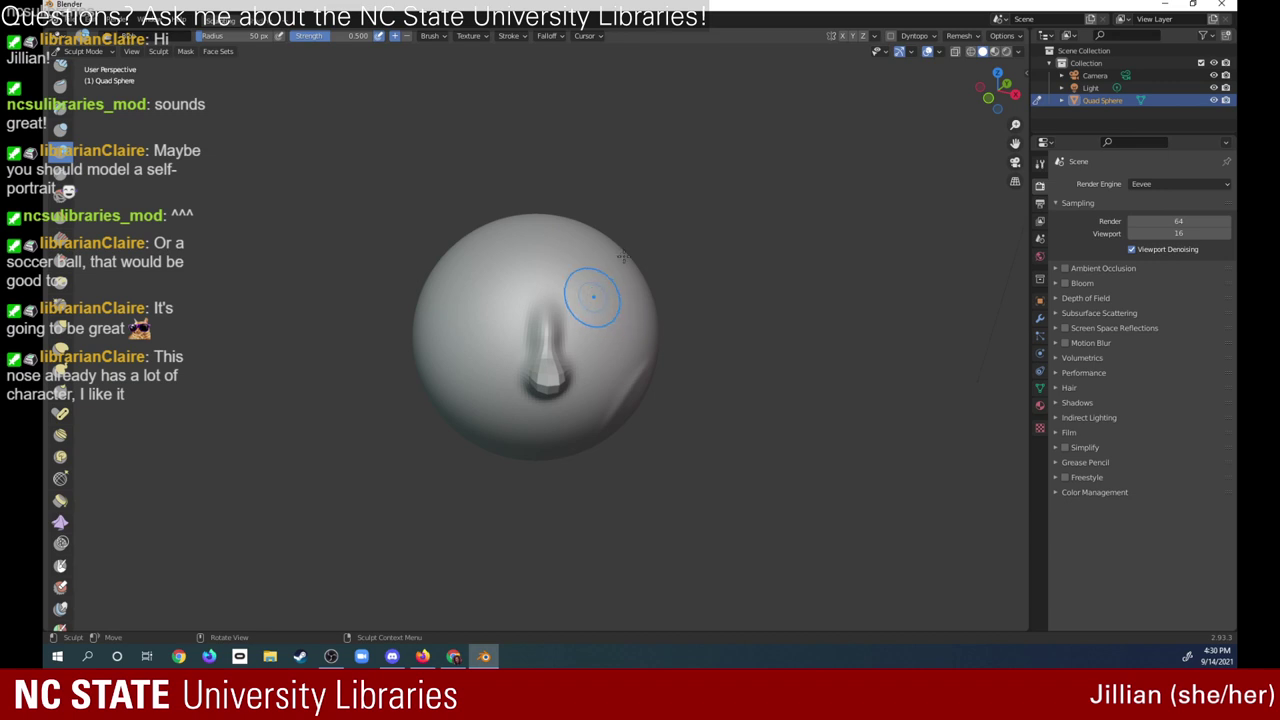
- Raise two round eye bumps above the nose on either side
left_click_drag(598, 308, 604, 312)
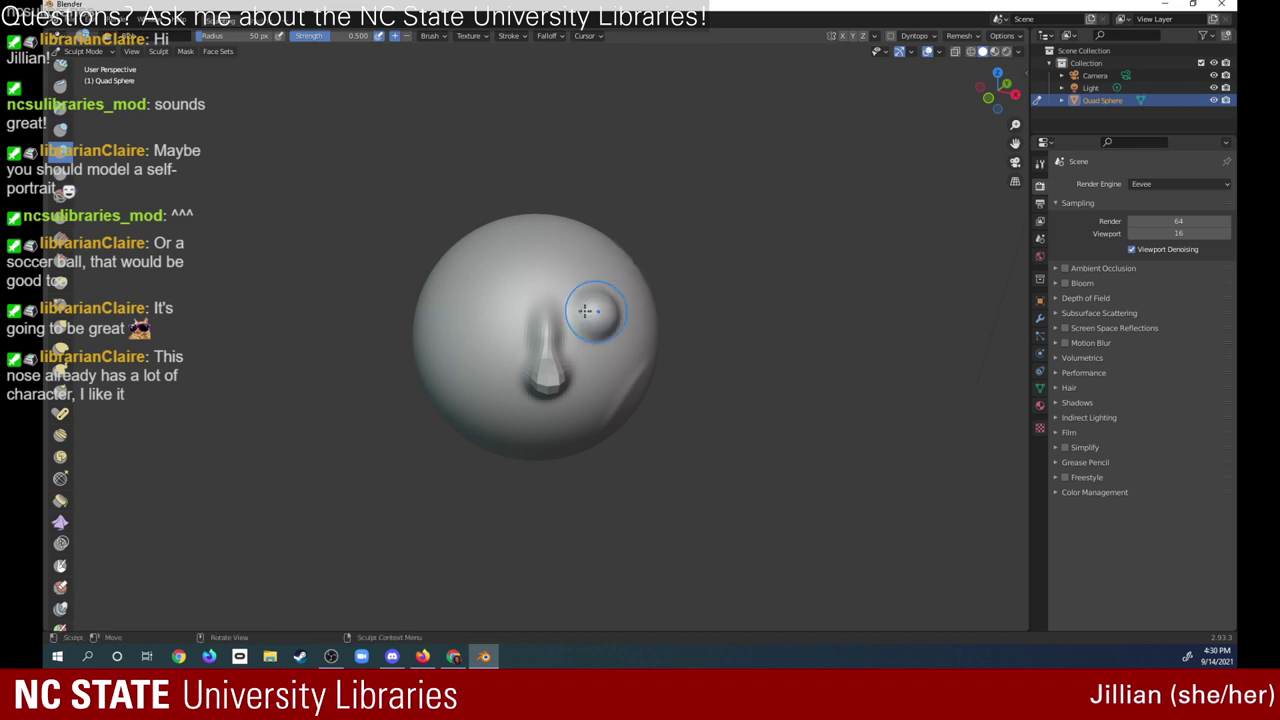
left_click_drag(493, 303, 491, 308)
left_click_drag(592, 318, 592, 318)
left_click_drag(494, 302, 494, 306)
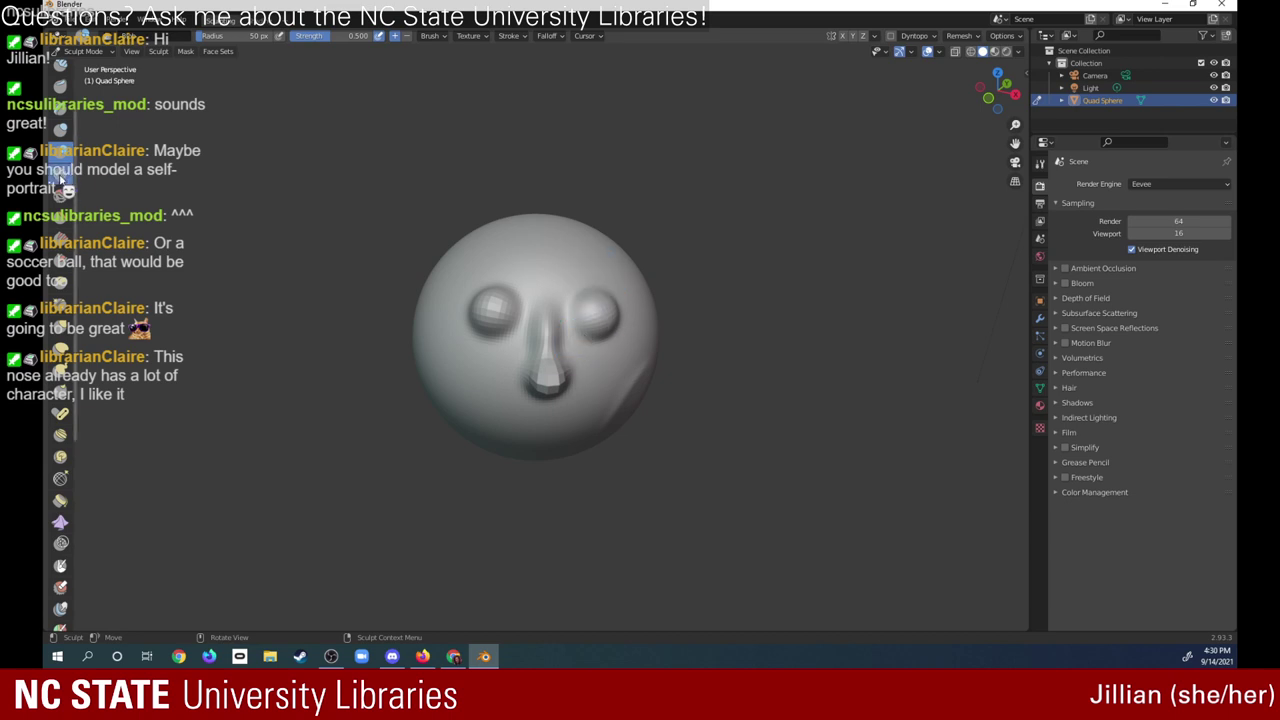
left_click(60, 172)
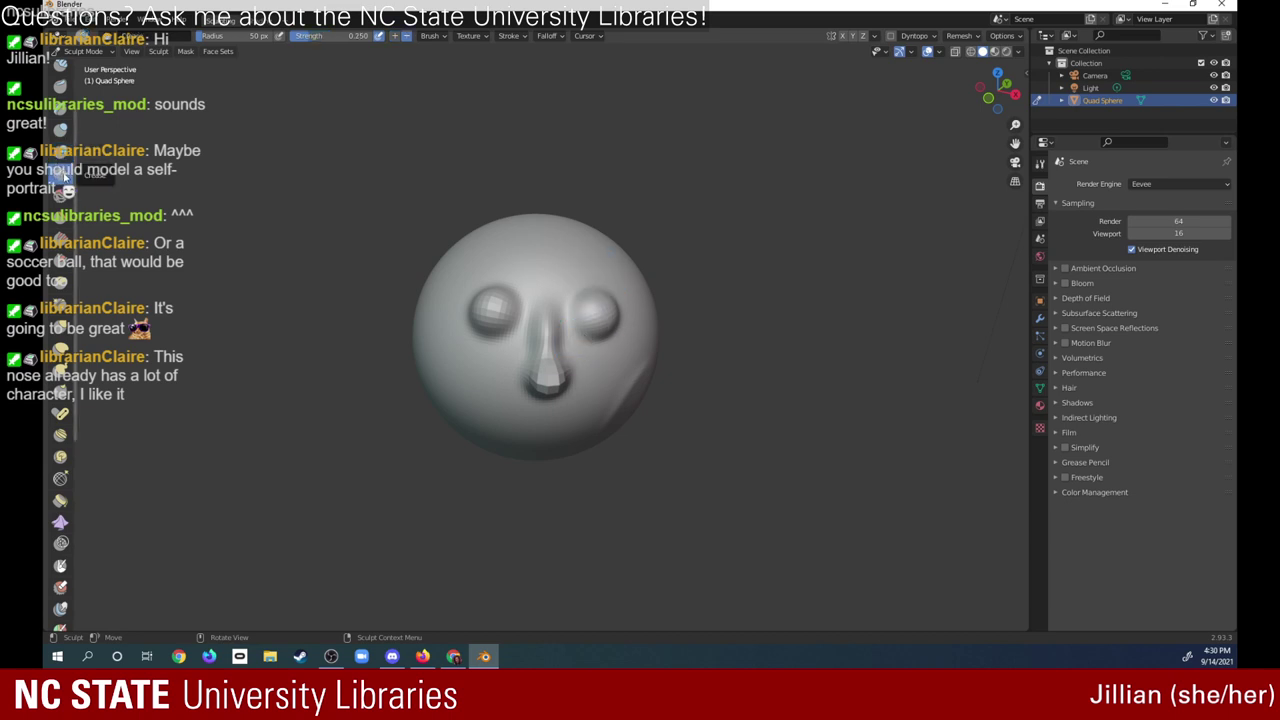
- Round out the right eye bump to make it fuller
left_click_drag(601, 333, 612, 345)
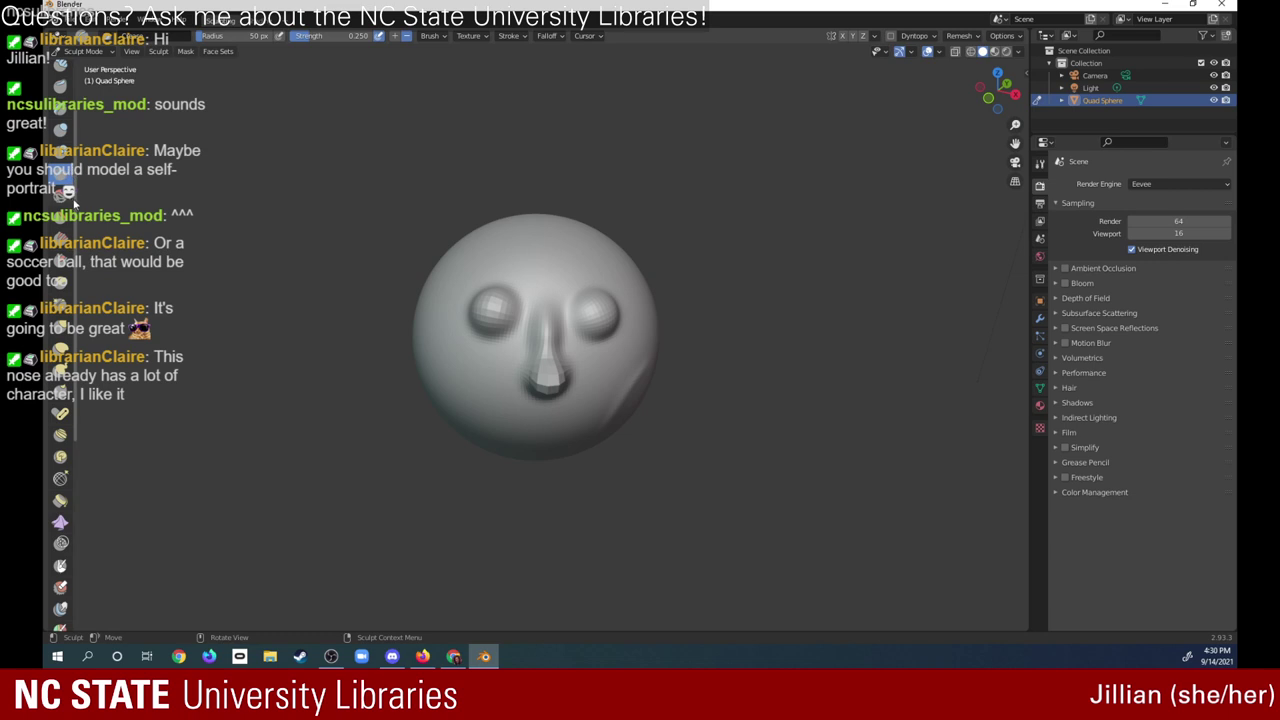
scroll(75, 225, "up", 3)
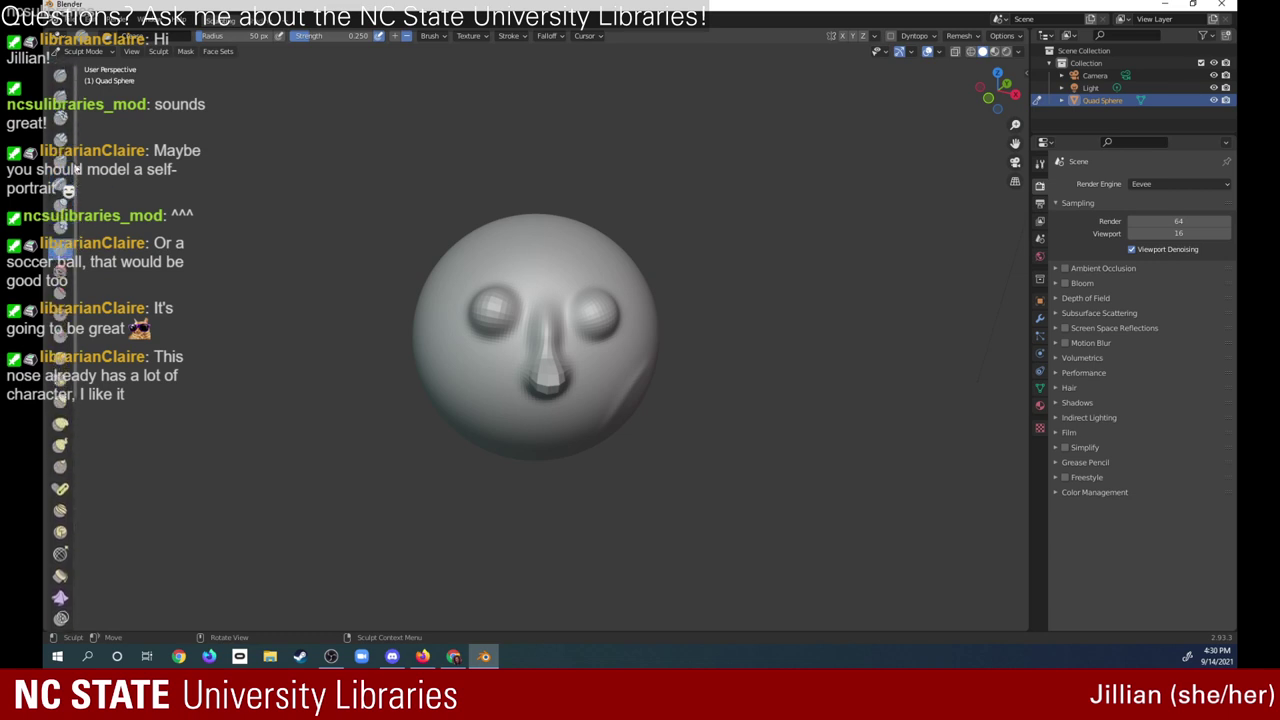
left_click(62, 164)
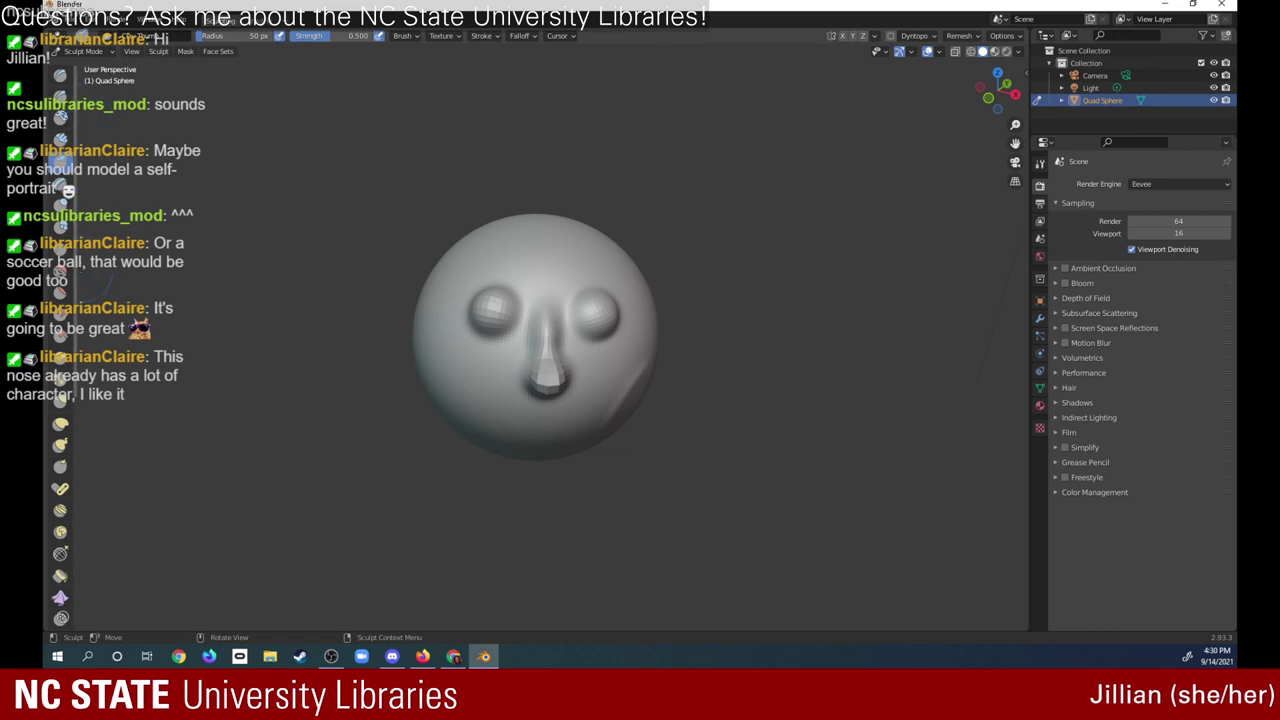
- Smooth the nose bridge and both eyes with the Smooth brush so they blend in
left_click(60, 270)
mouse_move(598, 338)
left_mouse_down()
mouse_move(633, 390)
mouse_move(614, 418)
left_mouse_up()
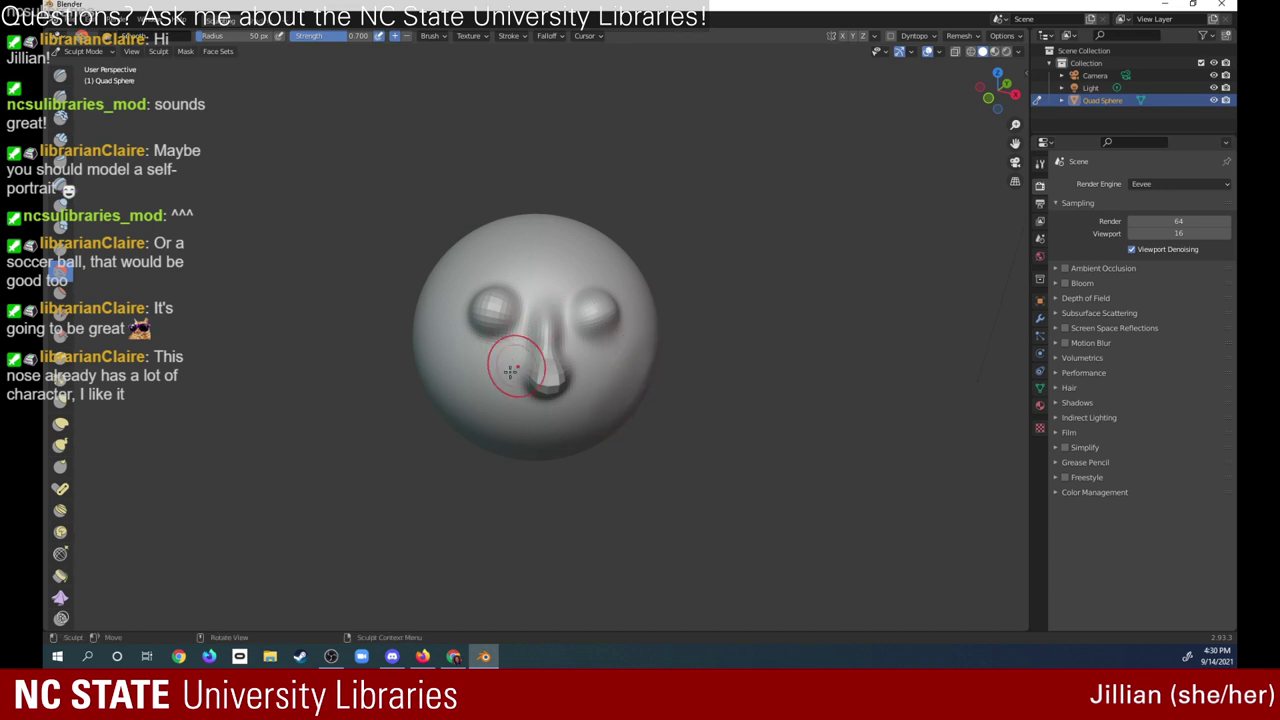
mouse_move(543, 338)
left_mouse_down()
mouse_move(543, 307)
mouse_move(529, 337)
mouse_move(585, 299)
mouse_move(576, 318)
mouse_move(594, 317)
left_mouse_up()
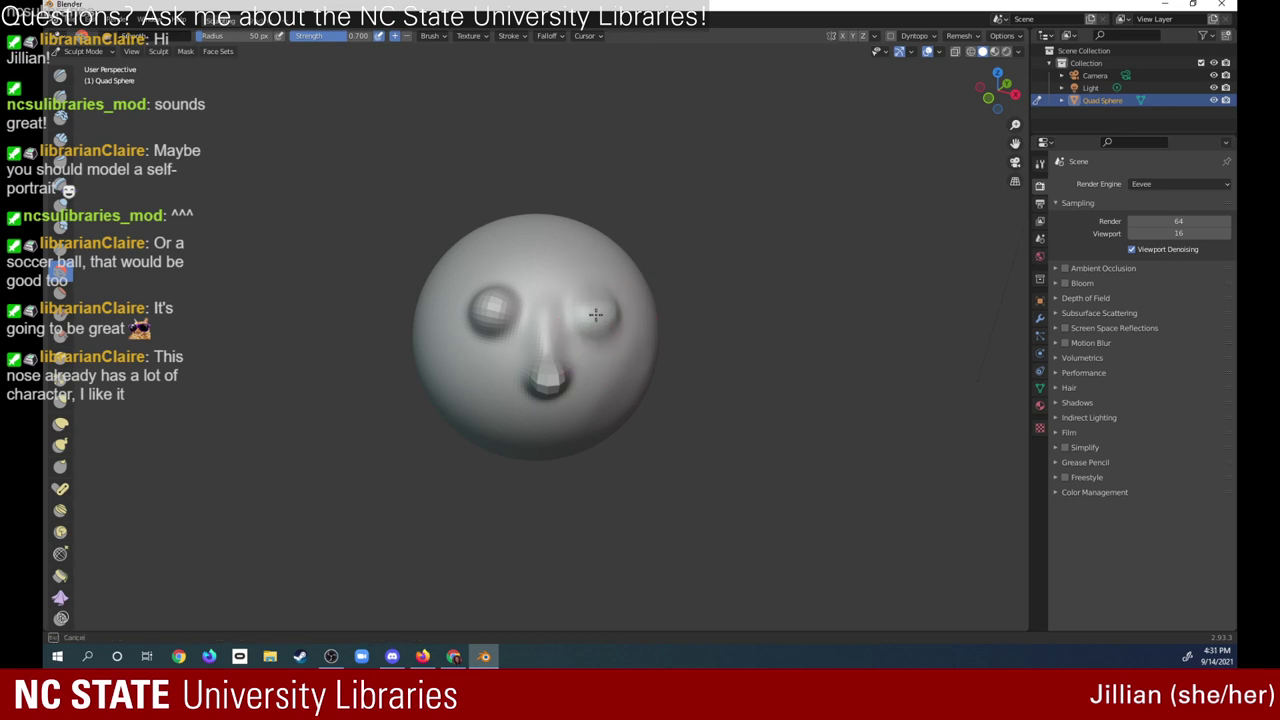
mouse_move(486, 300)
left_mouse_down()
mouse_move(512, 289)
mouse_move(471, 334)
mouse_move(597, 325)
mouse_move(678, 272)
left_mouse_up()
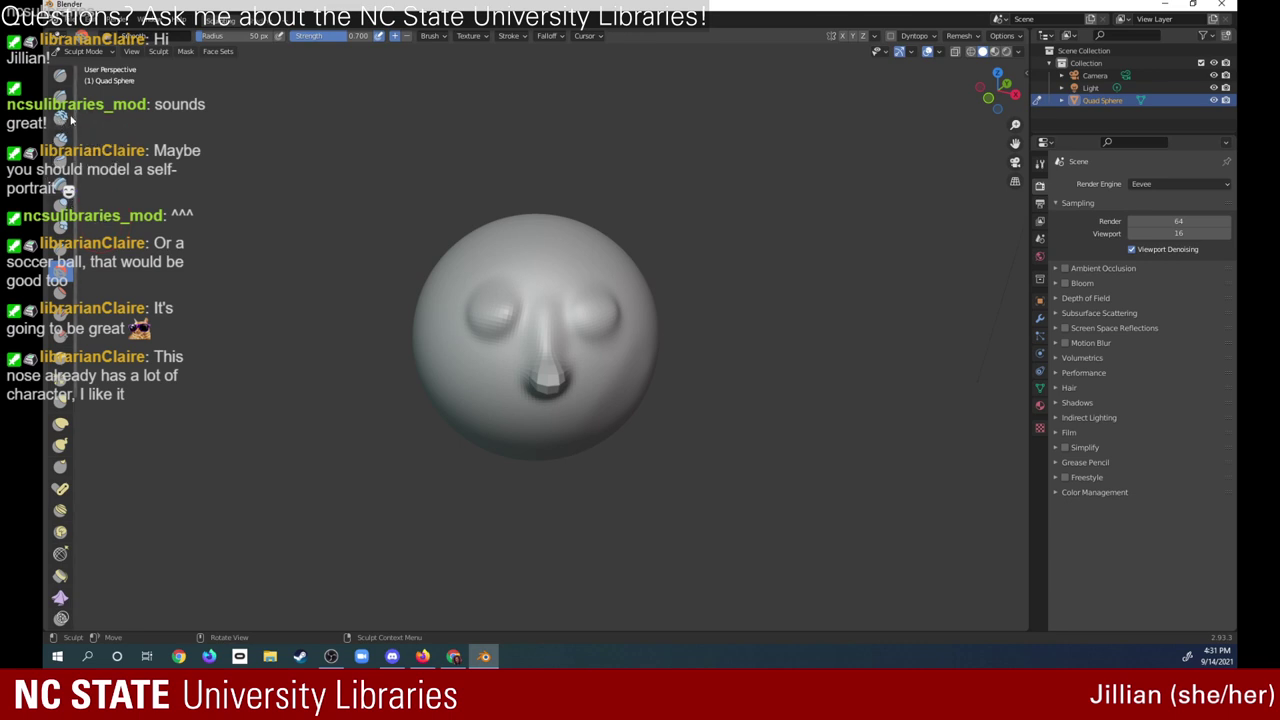
- Add Blob-brush bulges over both eyes and sculpt over the left eye area
left_click(60, 255)
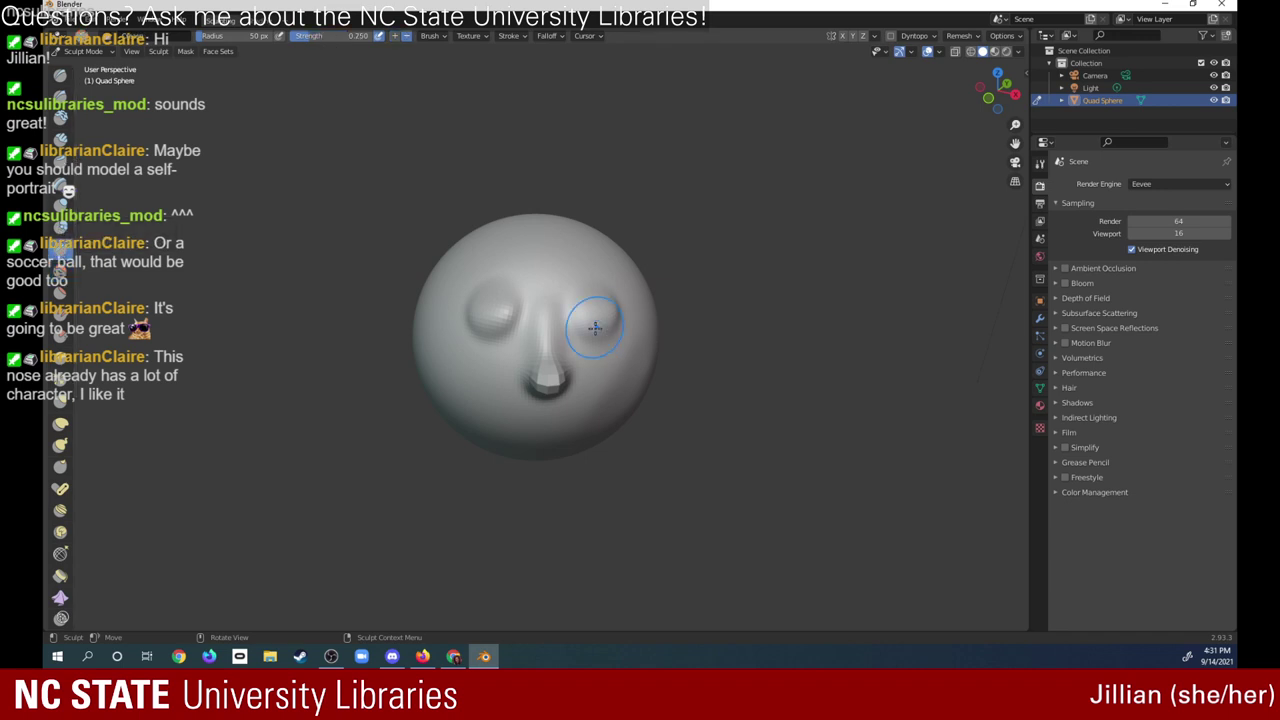
left_click_drag(592, 335, 608, 306)
mouse_move(486, 302)
left_mouse_down()
mouse_move(486, 322)
mouse_move(492, 300)
left_mouse_up()
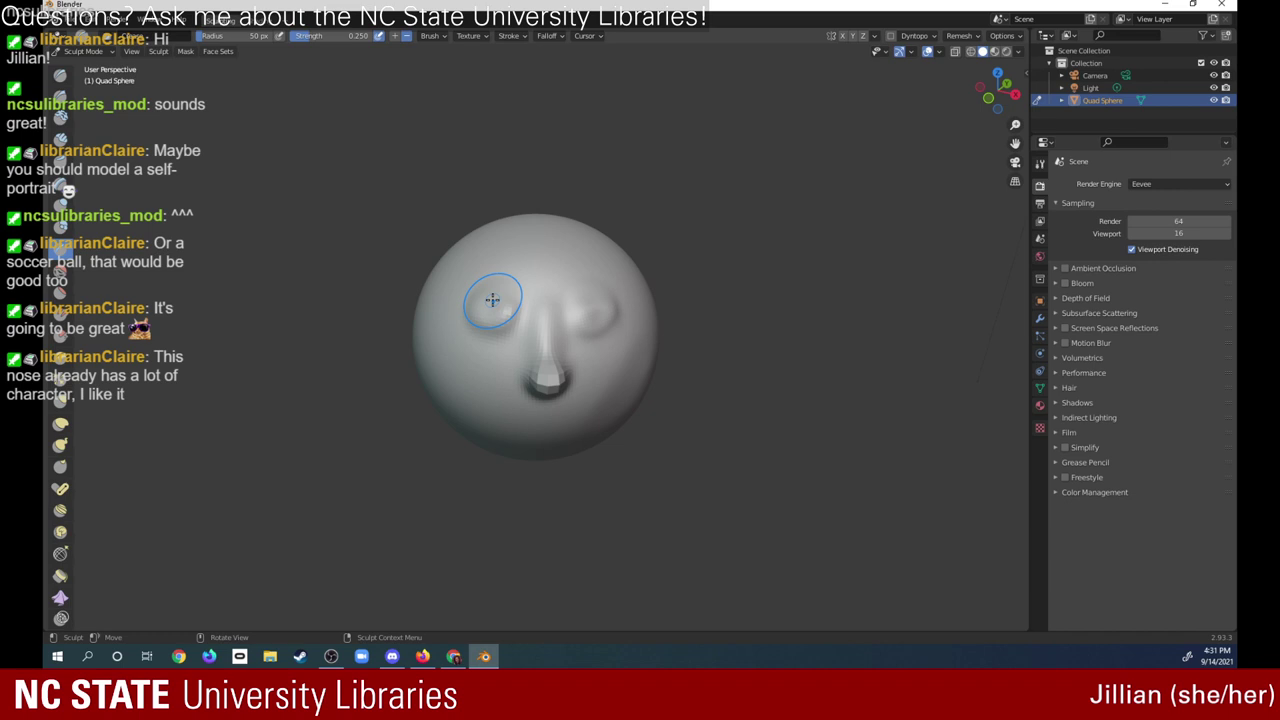
left_click_drag(586, 300, 594, 296, "shift")
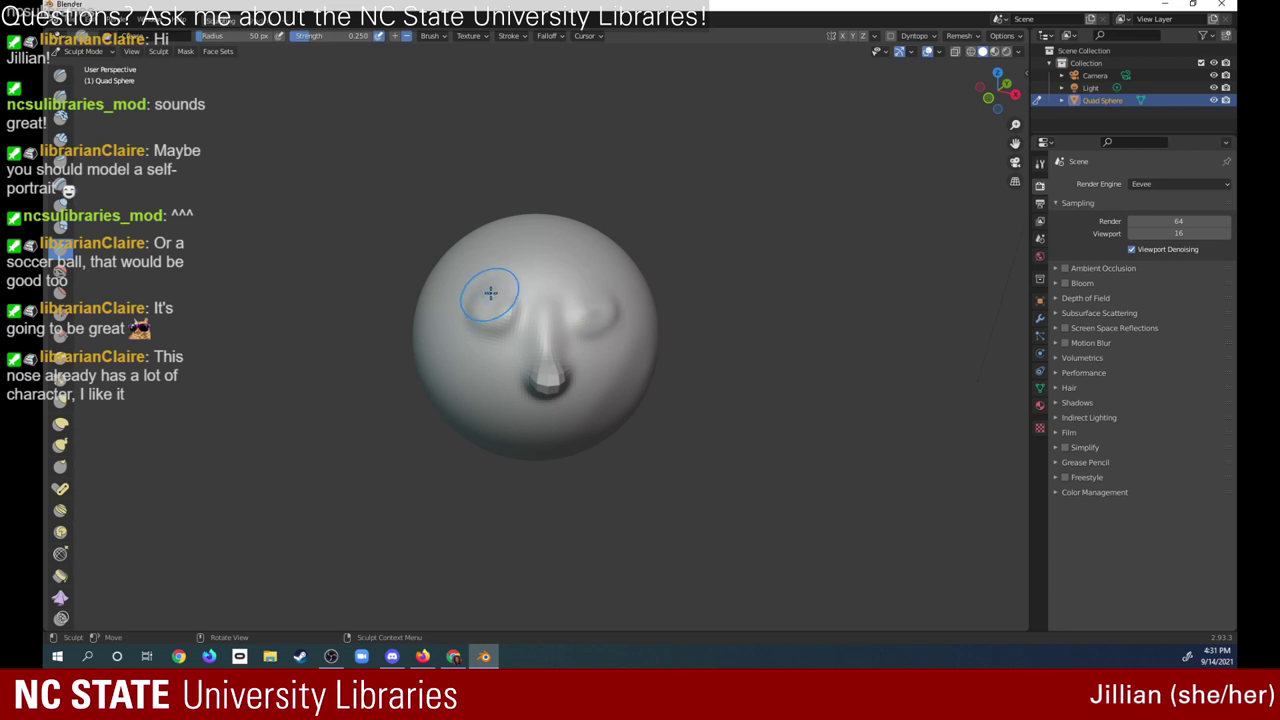
mouse_move(490, 291)
left_mouse_down("shift")
mouse_move(460, 316)
mouse_move(616, 316)
mouse_move(633, 330)
left_mouse_up("shift")
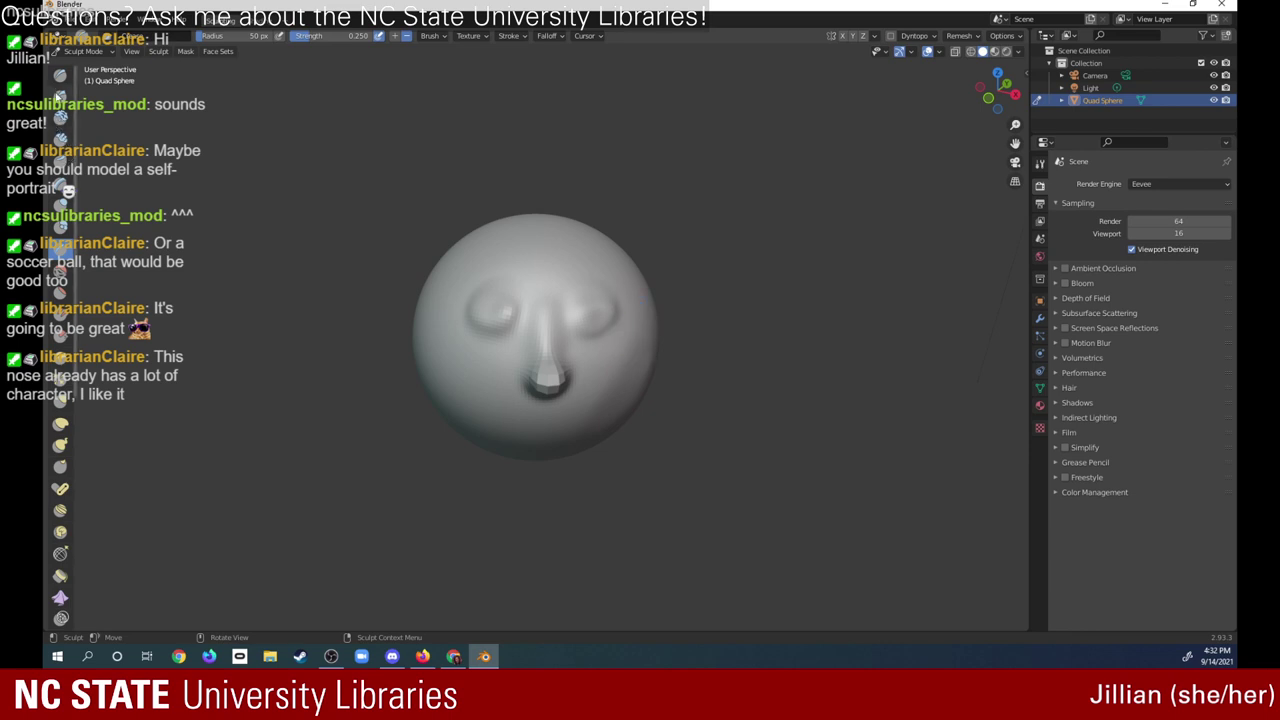
- Deepen both eye sockets and sculpt a stroke on the lower right cheek
left_click(61, 76)
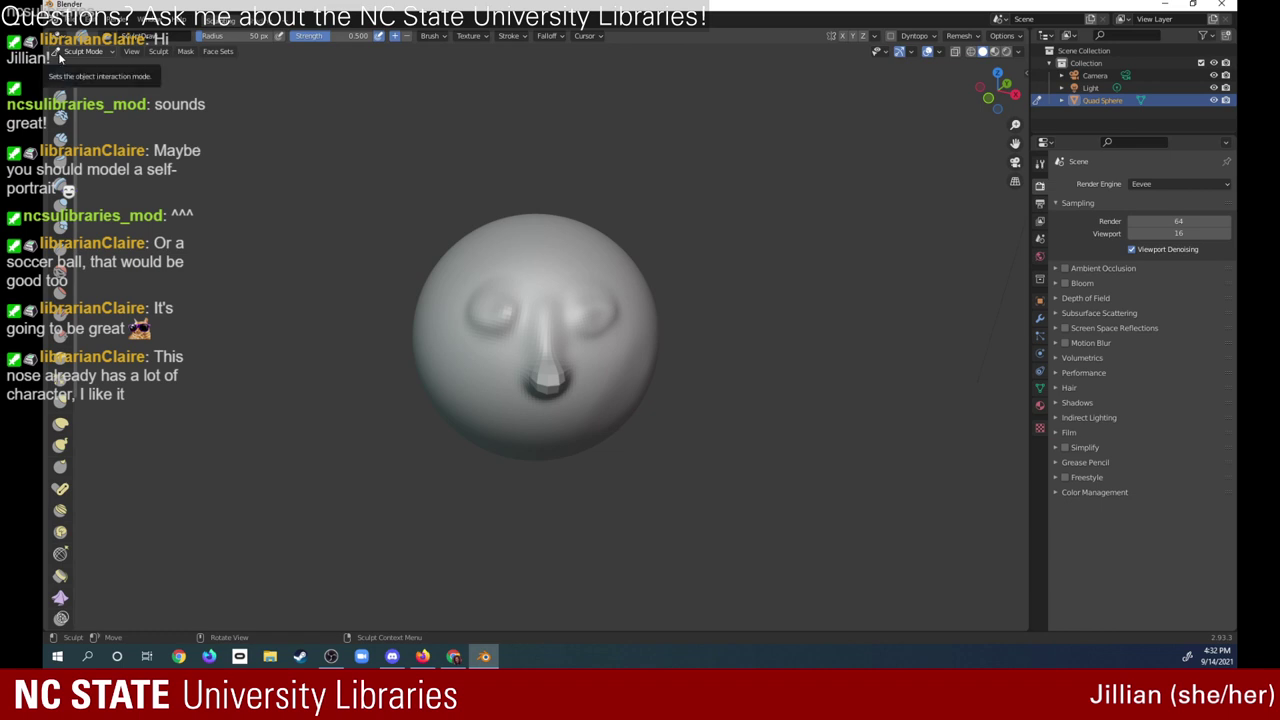
left_click_drag(560, 320, 605, 318)
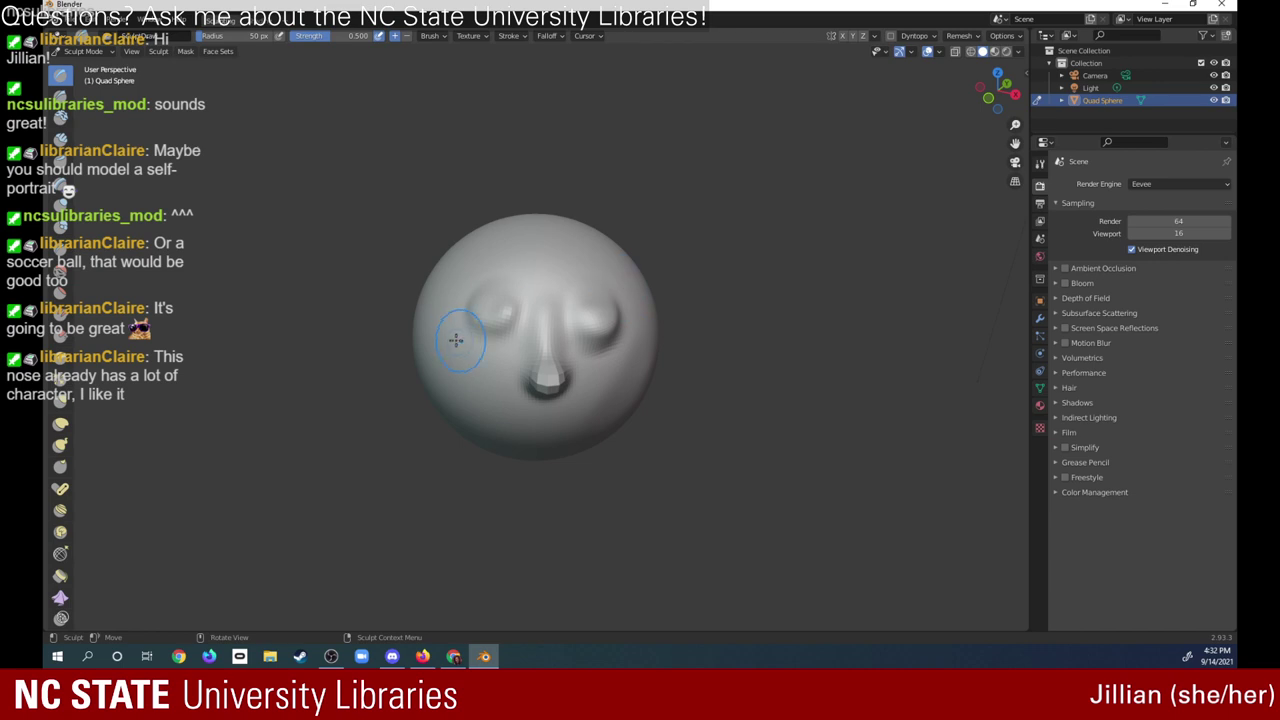
left_click_drag(452, 336, 530, 285)
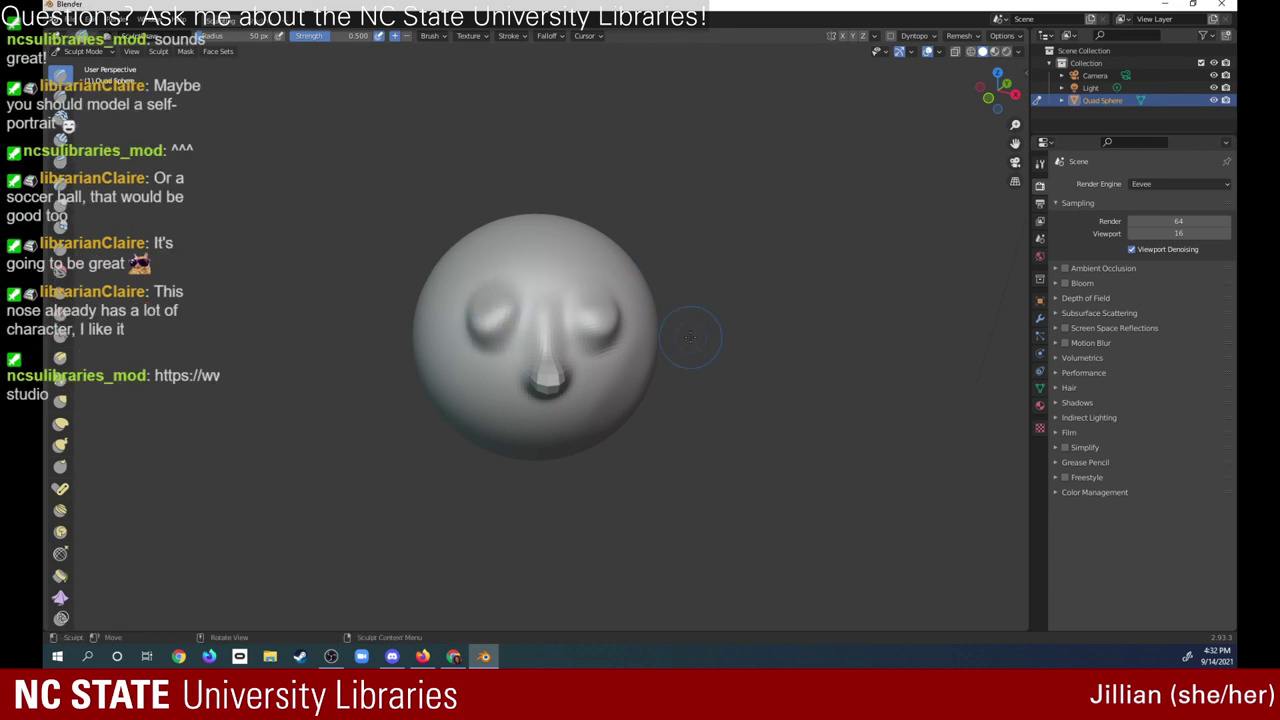
left_click_drag(612, 390, 658, 378)
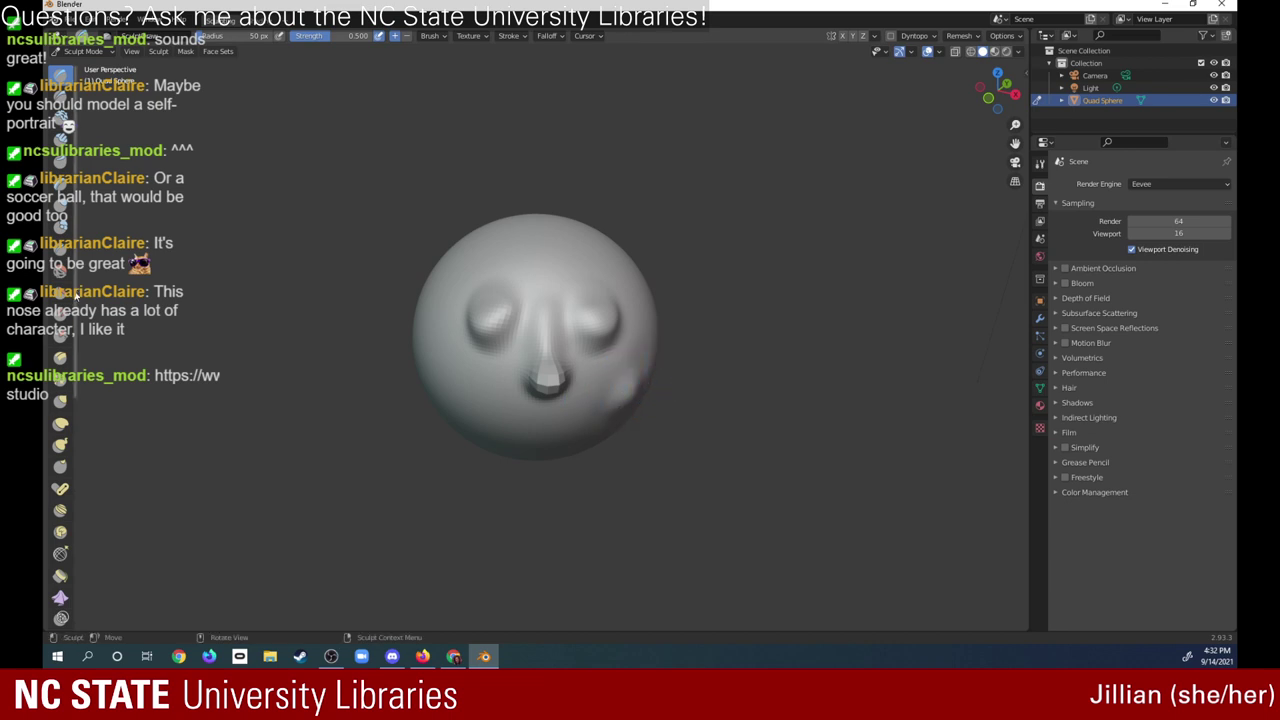
left_click(60, 266)
mouse_move(618, 382)
left_mouse_down()
mouse_move(611, 407)
mouse_move(604, 359)
mouse_move(565, 336)
left_mouse_up()
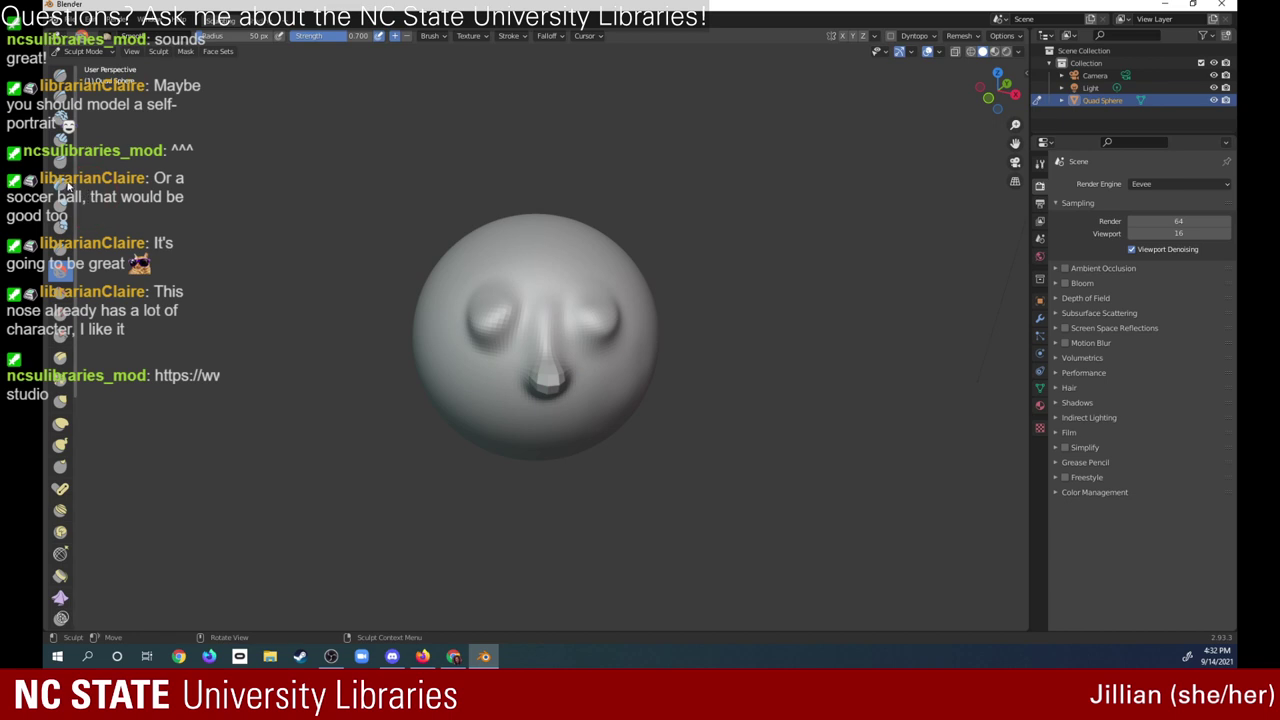
- Carve creases around both eye bulges with the Crease brush at 0.250 strength
left_click(60, 185)
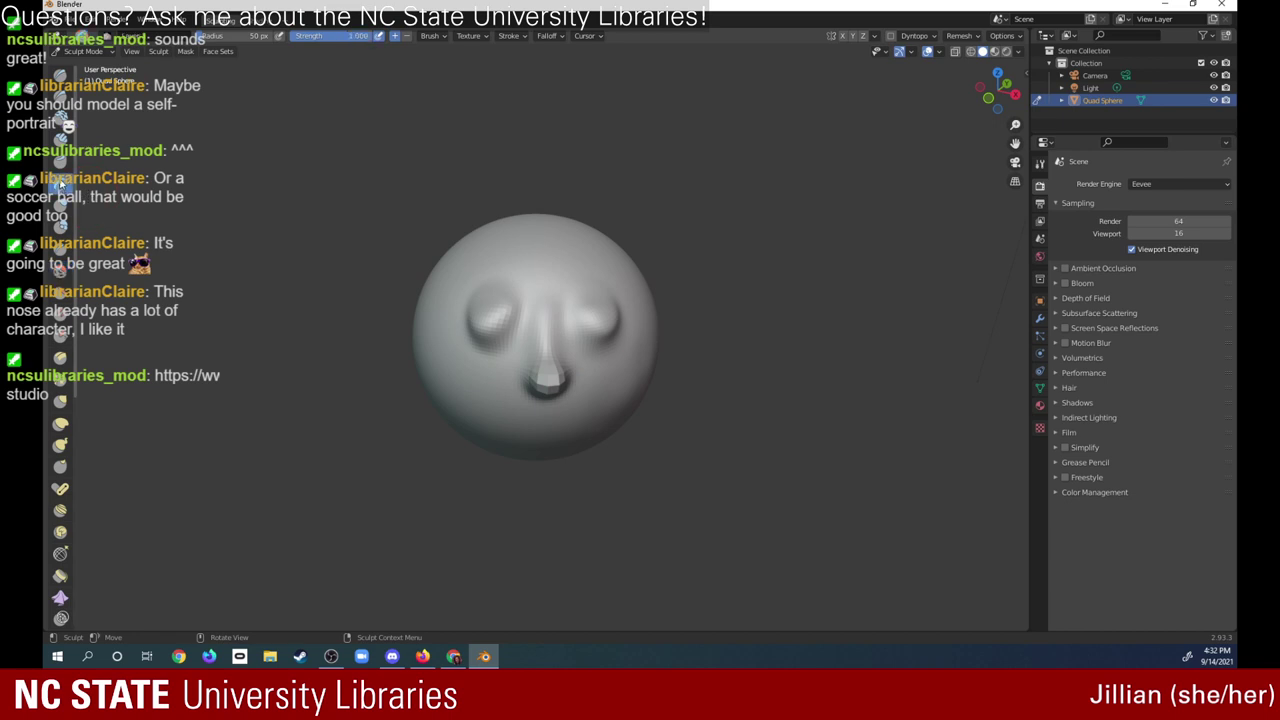
left_click(62, 98)
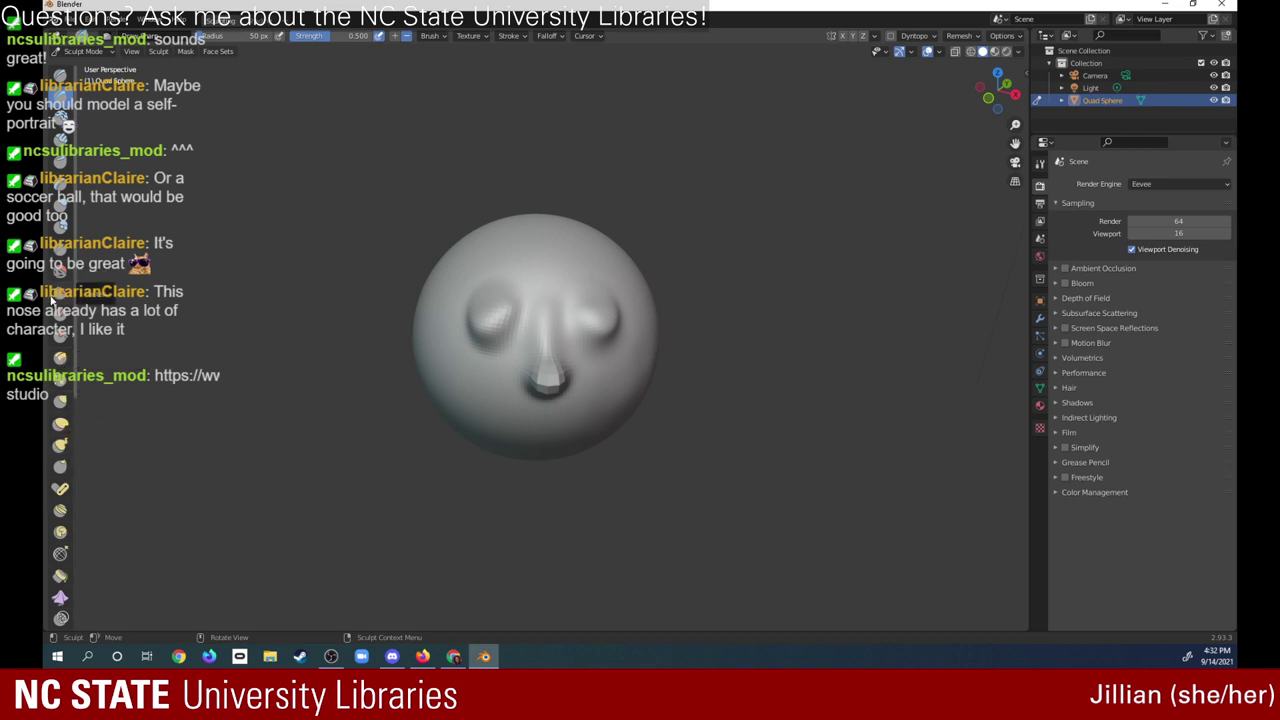
left_click(62, 252)
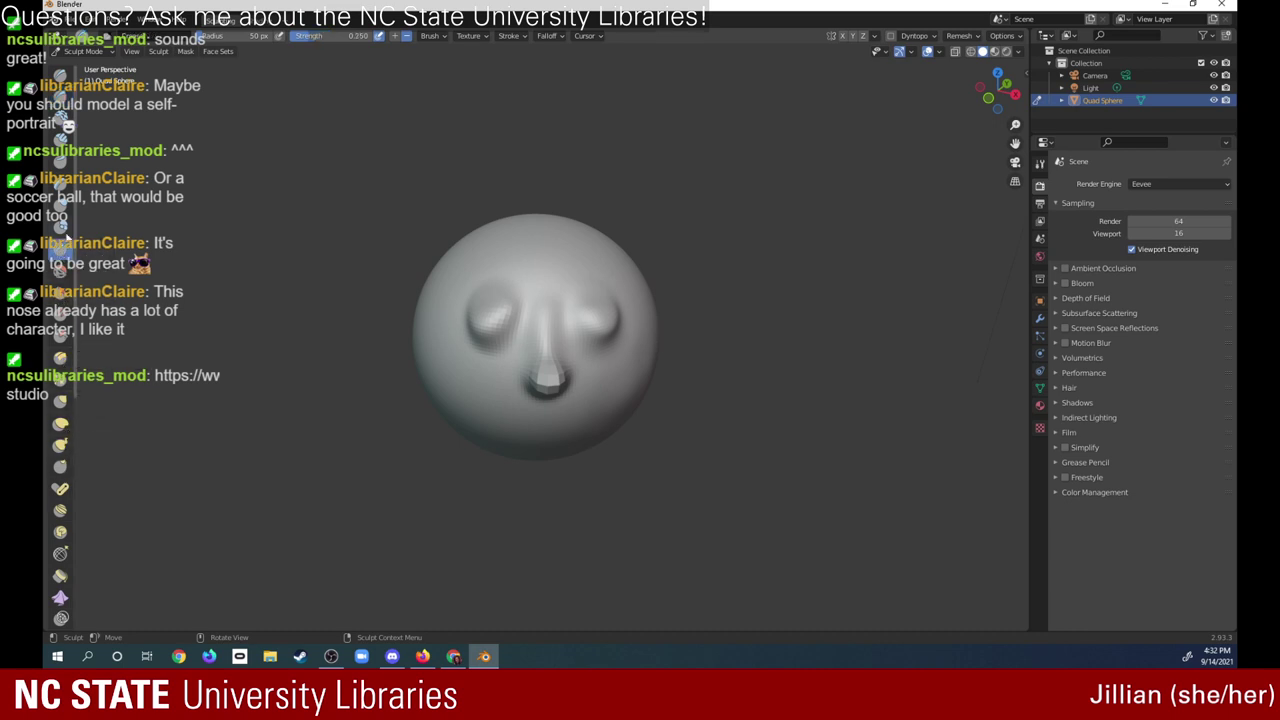
mouse_move(586, 312)
left_mouse_down()
mouse_move(589, 341)
mouse_move(608, 333)
mouse_move(589, 314)
mouse_move(602, 290)
left_mouse_up()
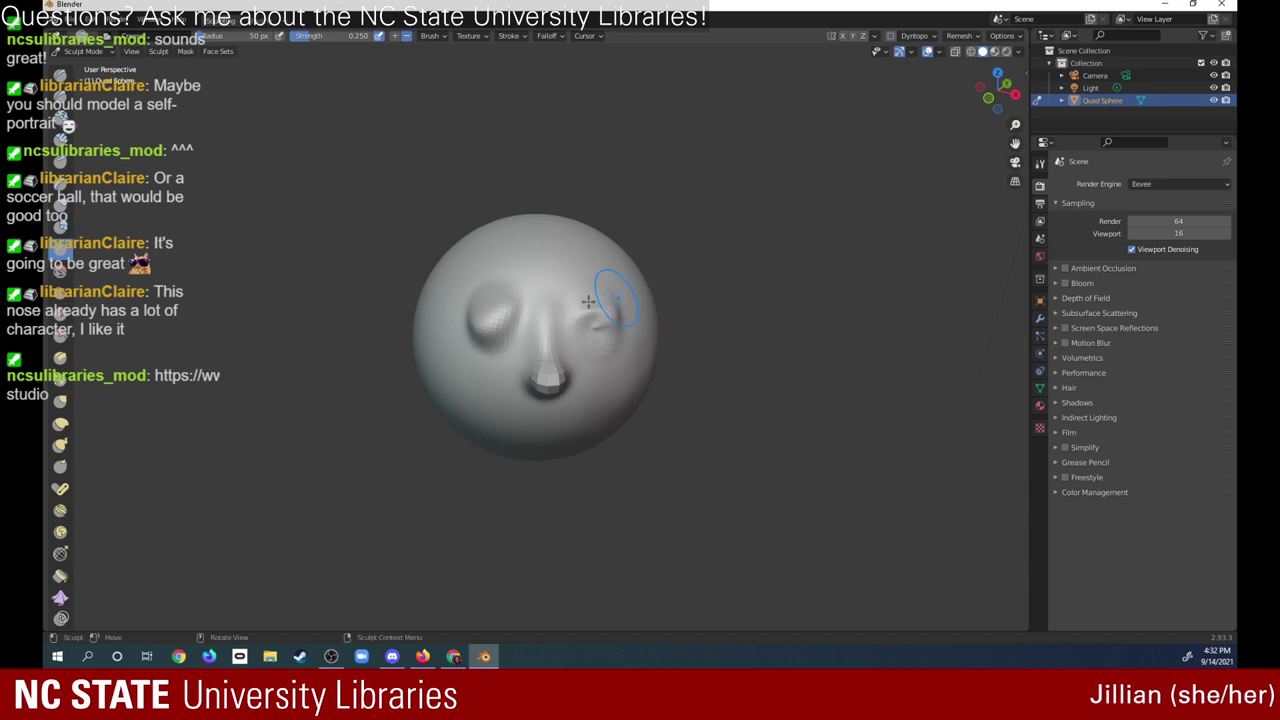
mouse_move(496, 306)
left_mouse_down()
mouse_move(496, 325)
mouse_move(514, 297)
left_mouse_up()
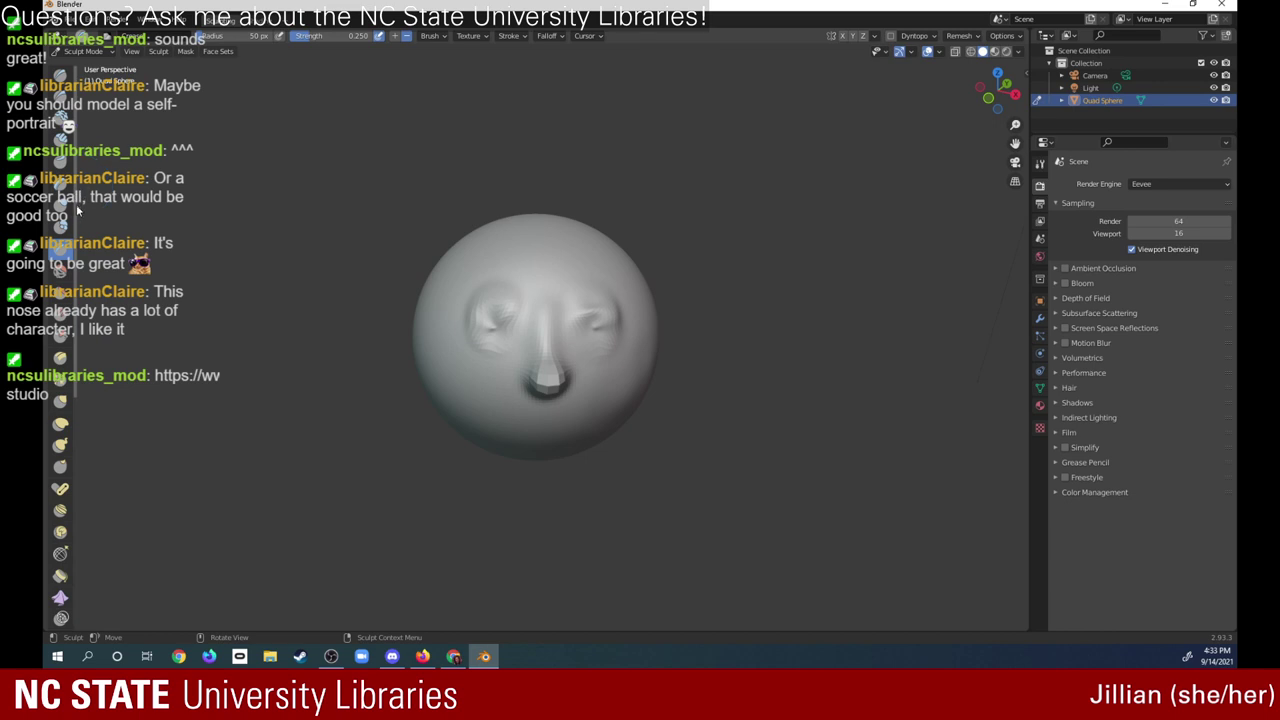
scroll(73, 215, "down", 2)
scroll(72, 190, "down", 2)
scroll(72, 165, "down", 1)
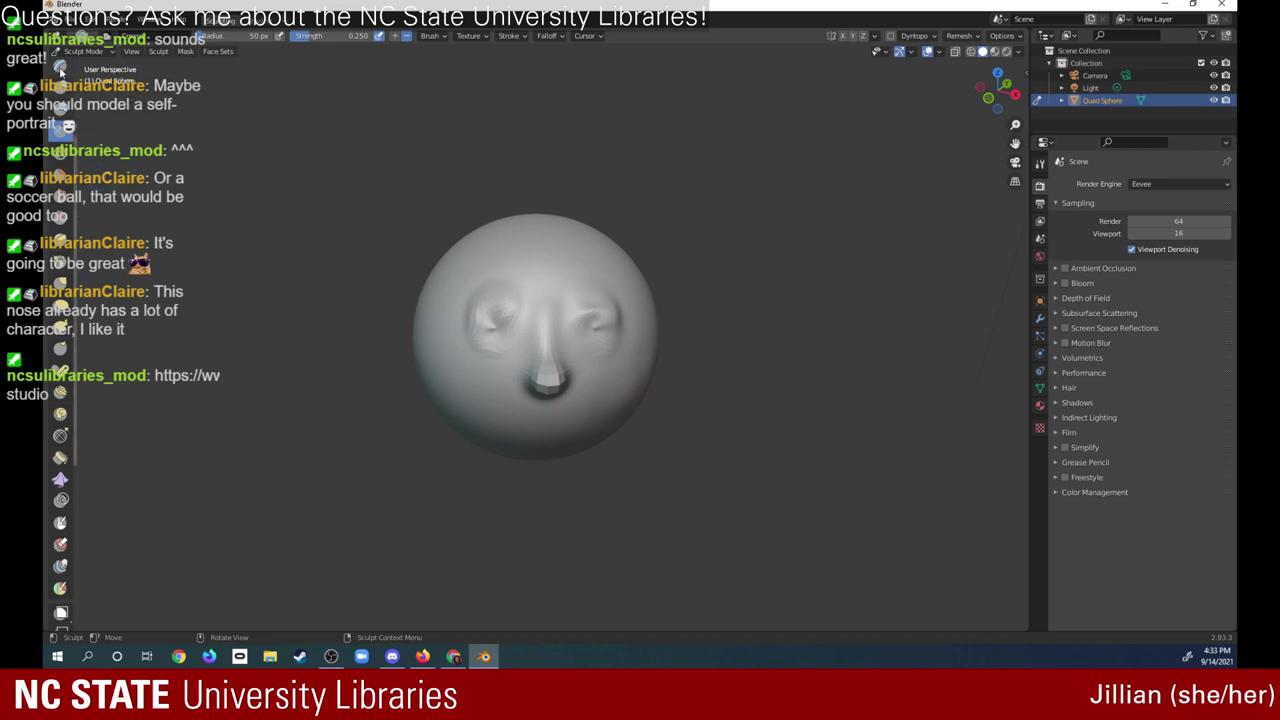
scroll(75, 183, "up", 2)
scroll(72, 180, "up", 2)
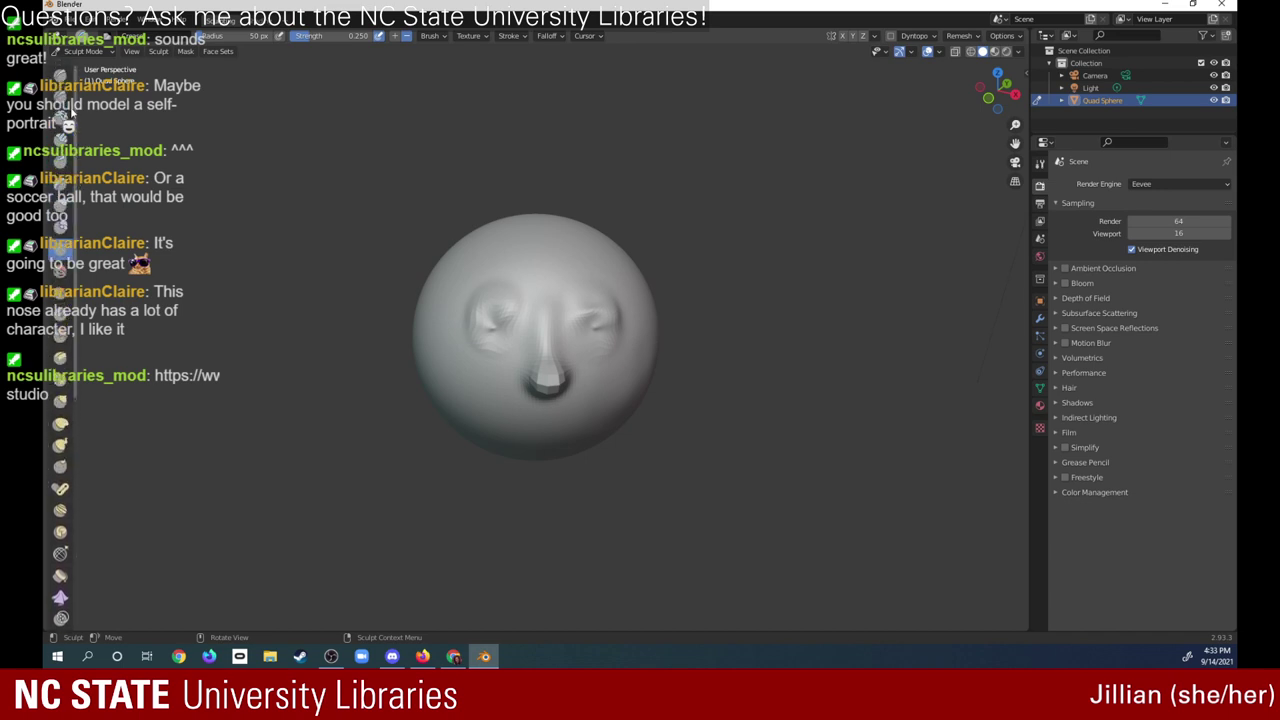
scroll(70, 178, "up", 1)
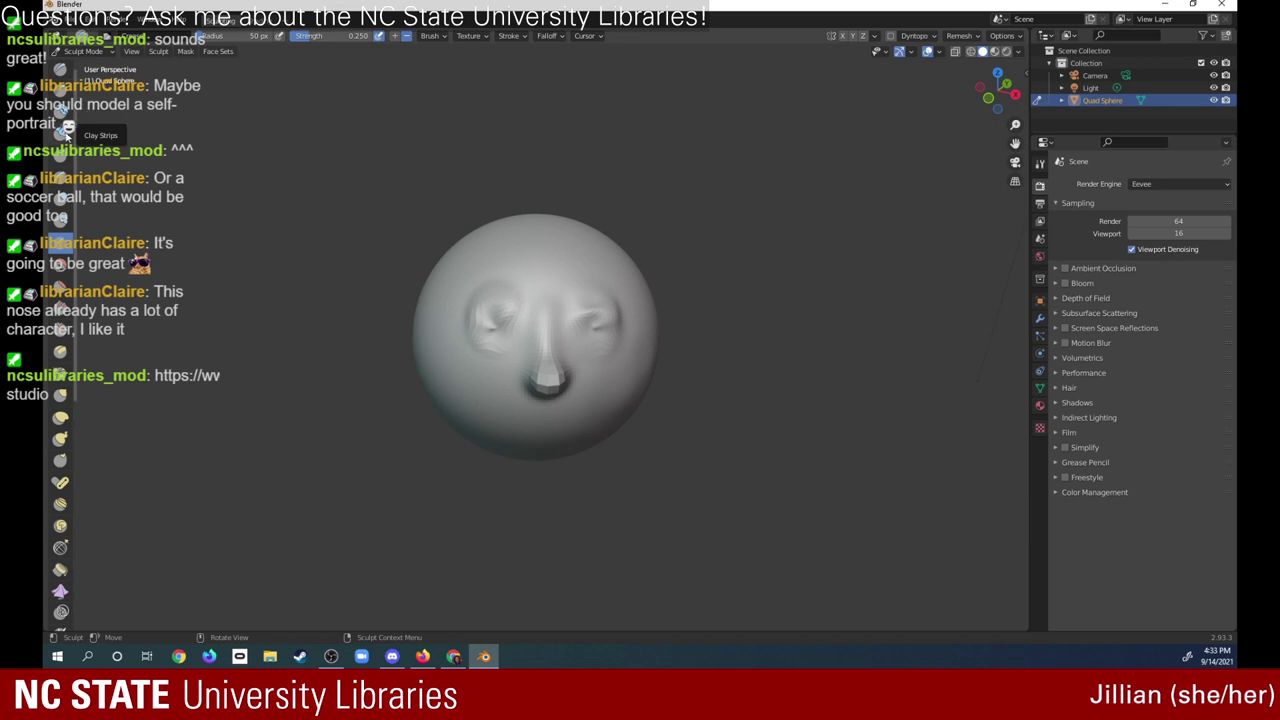
- Carve a mouth groove below the nose with Clay Strips and refine the lips at 0.500 strength
left_click(62, 131)
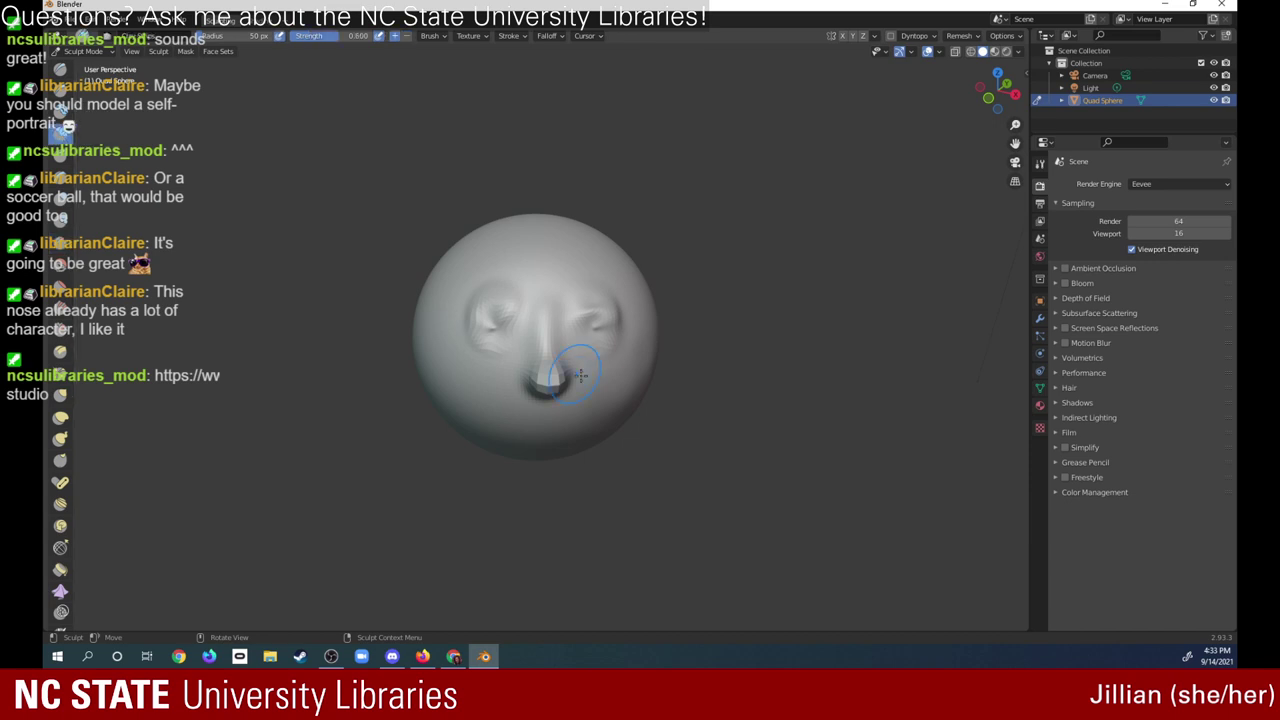
left_click(530, 430)
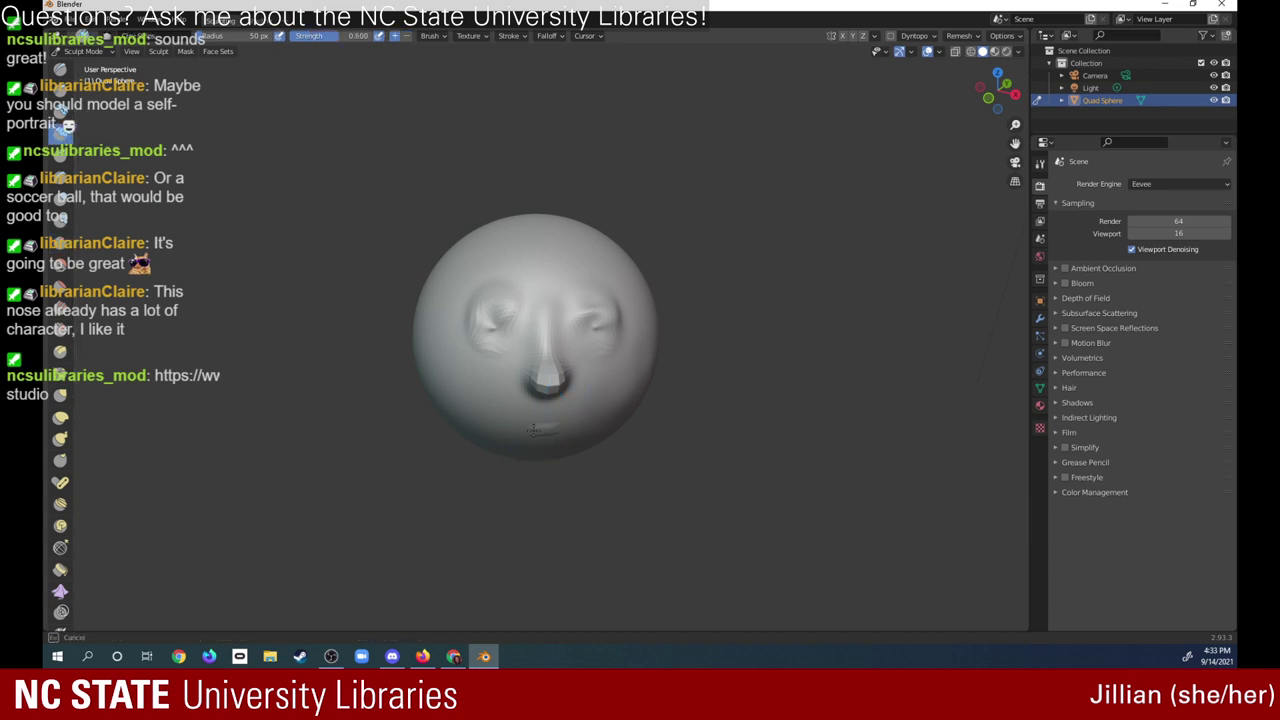
left_click_drag(562, 427, 531, 421)
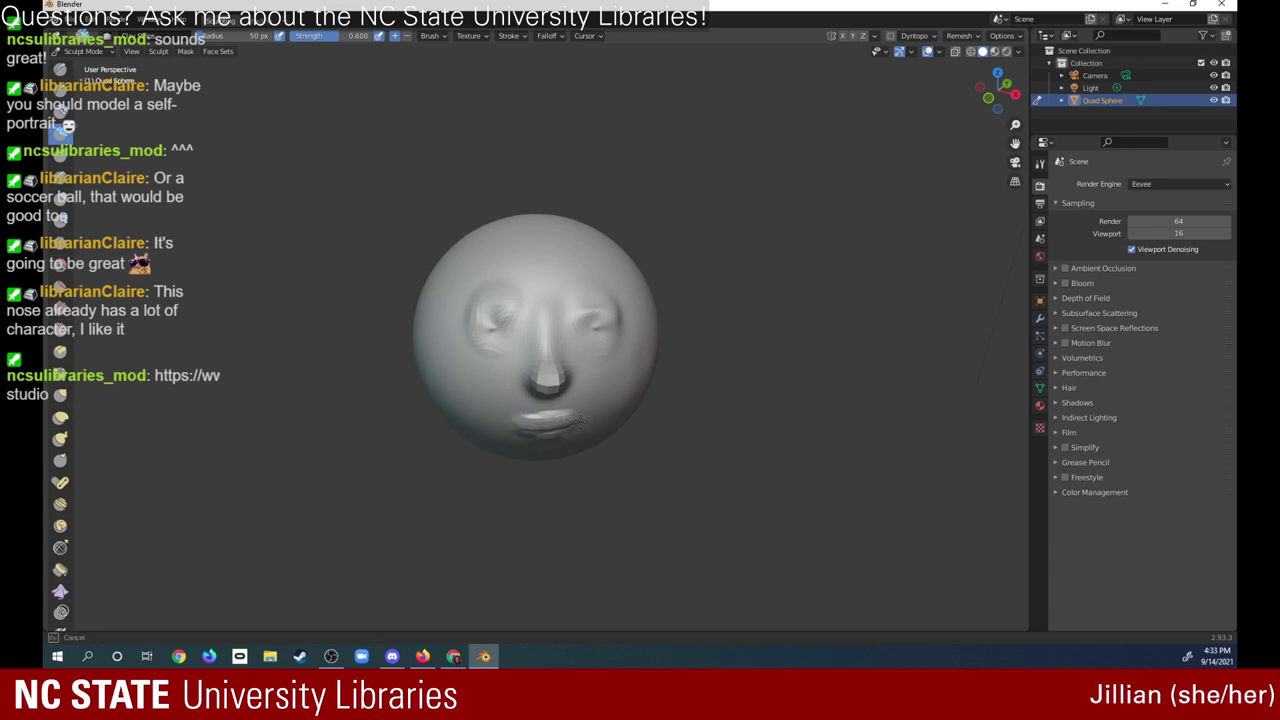
left_click_drag(531, 421, 600, 425)
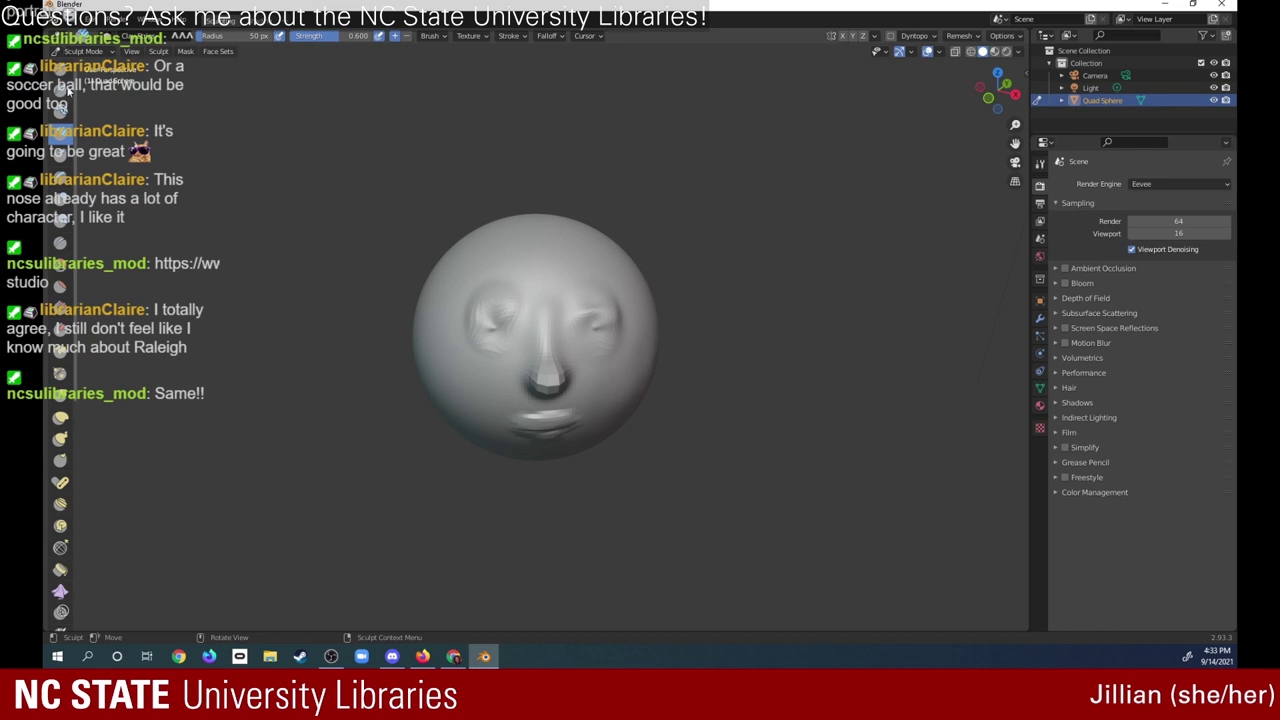
left_click(60, 197)
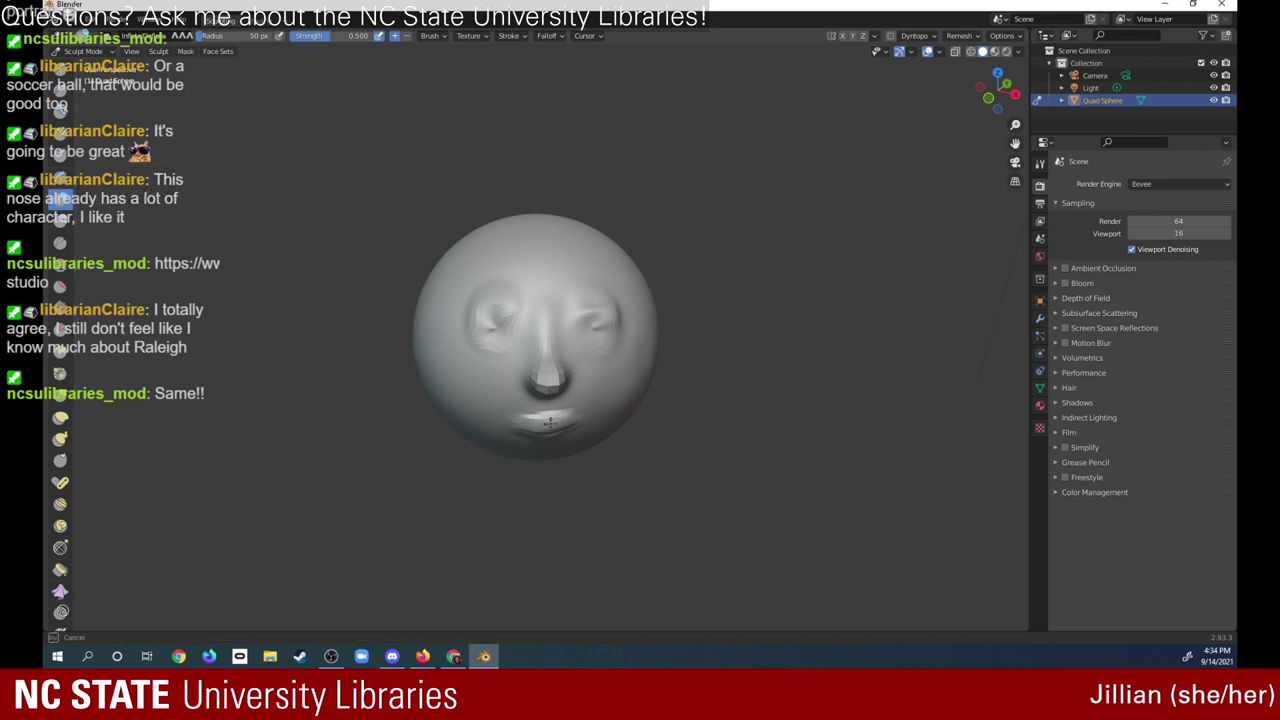
left_click_drag(540, 423, 586, 401)
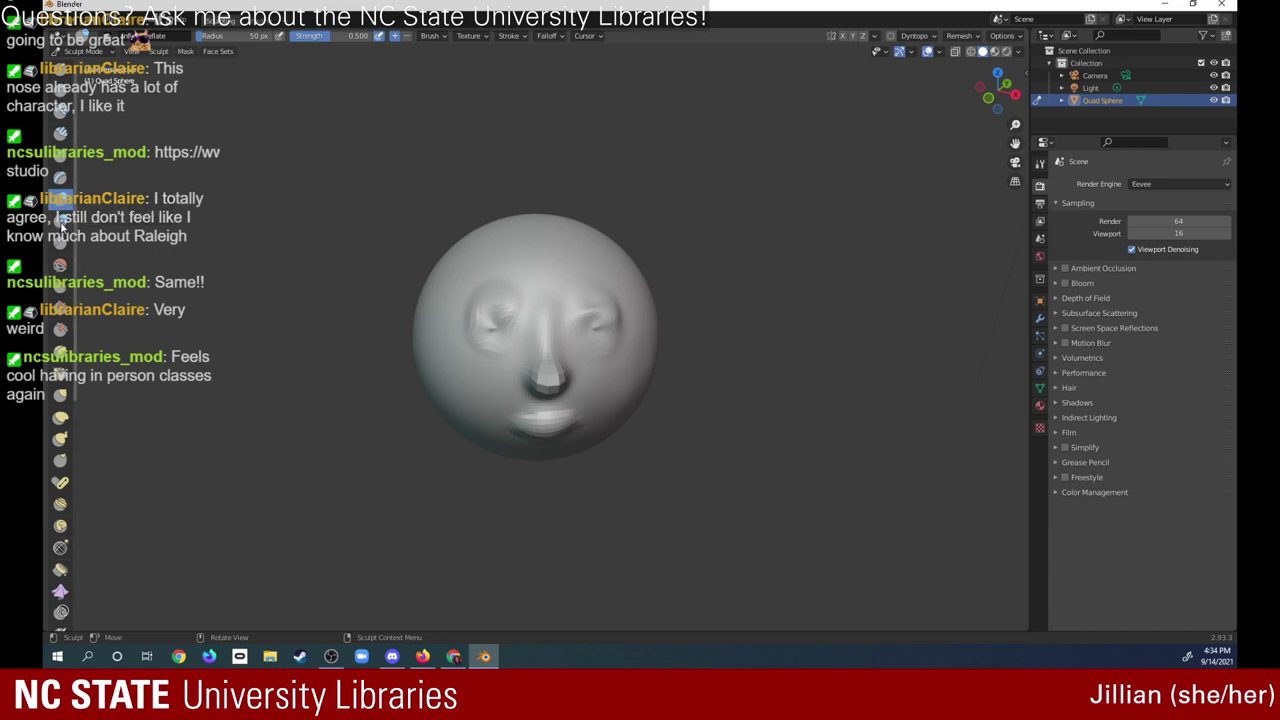
- Shape the mouth area, checking the head from top and tilted views
left_click(59, 224)
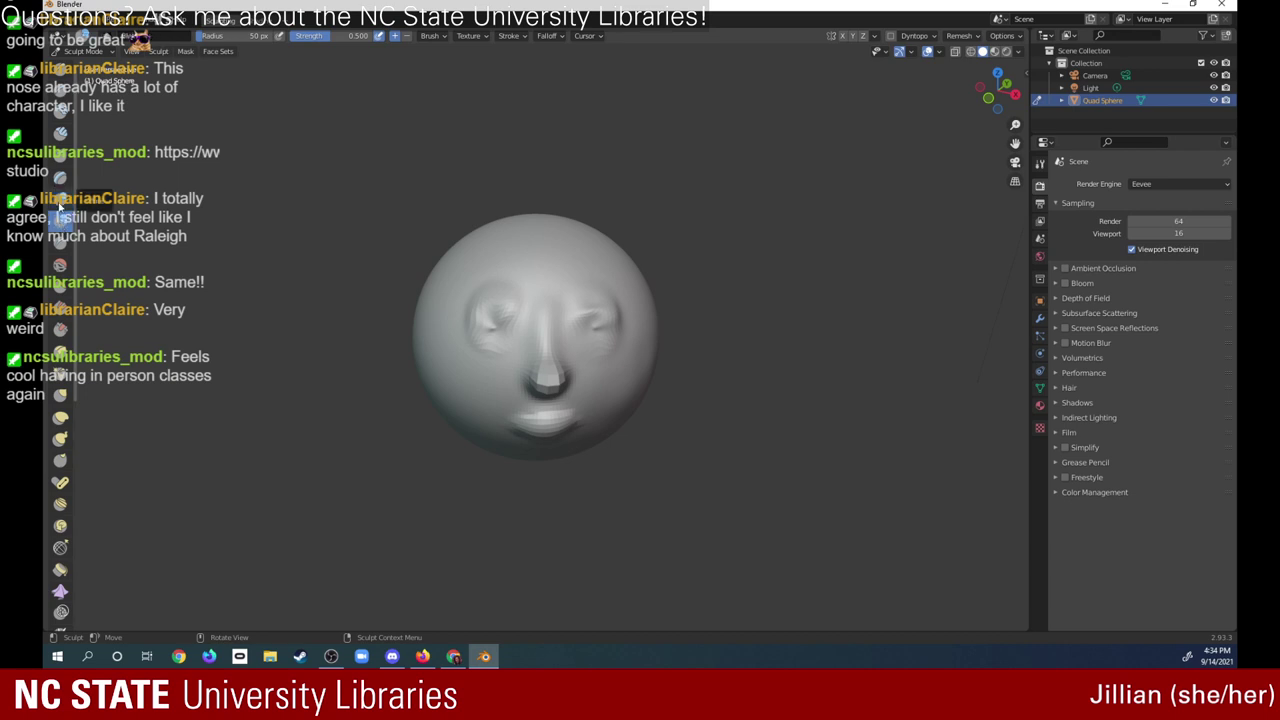
left_click_drag(536, 428, 654, 417)
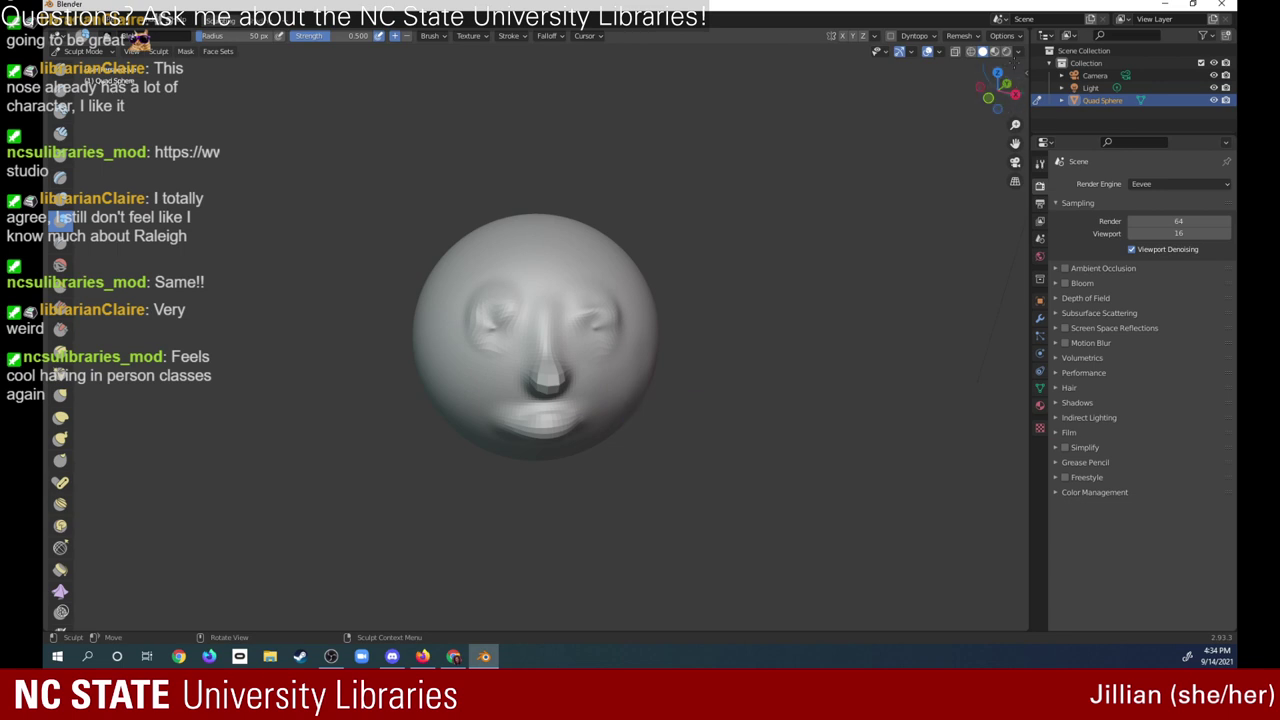
left_click(997, 75)
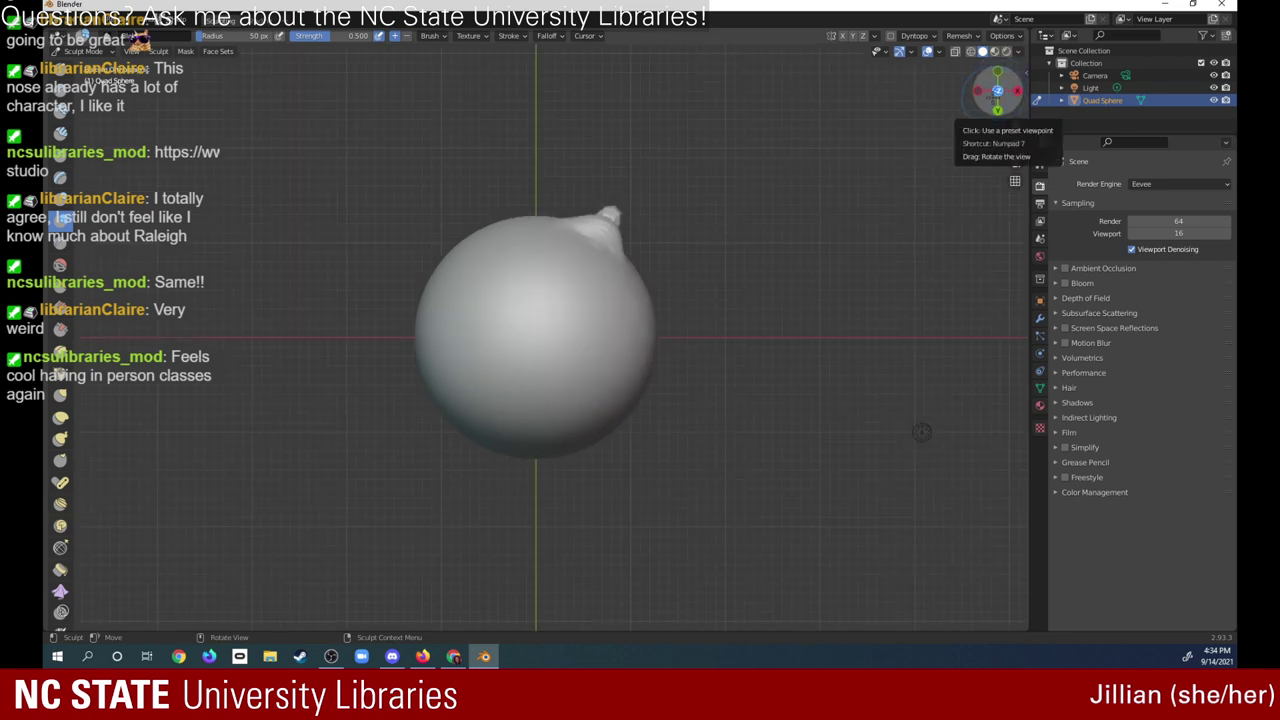
left_click_drag(986, 84, 998, 92)
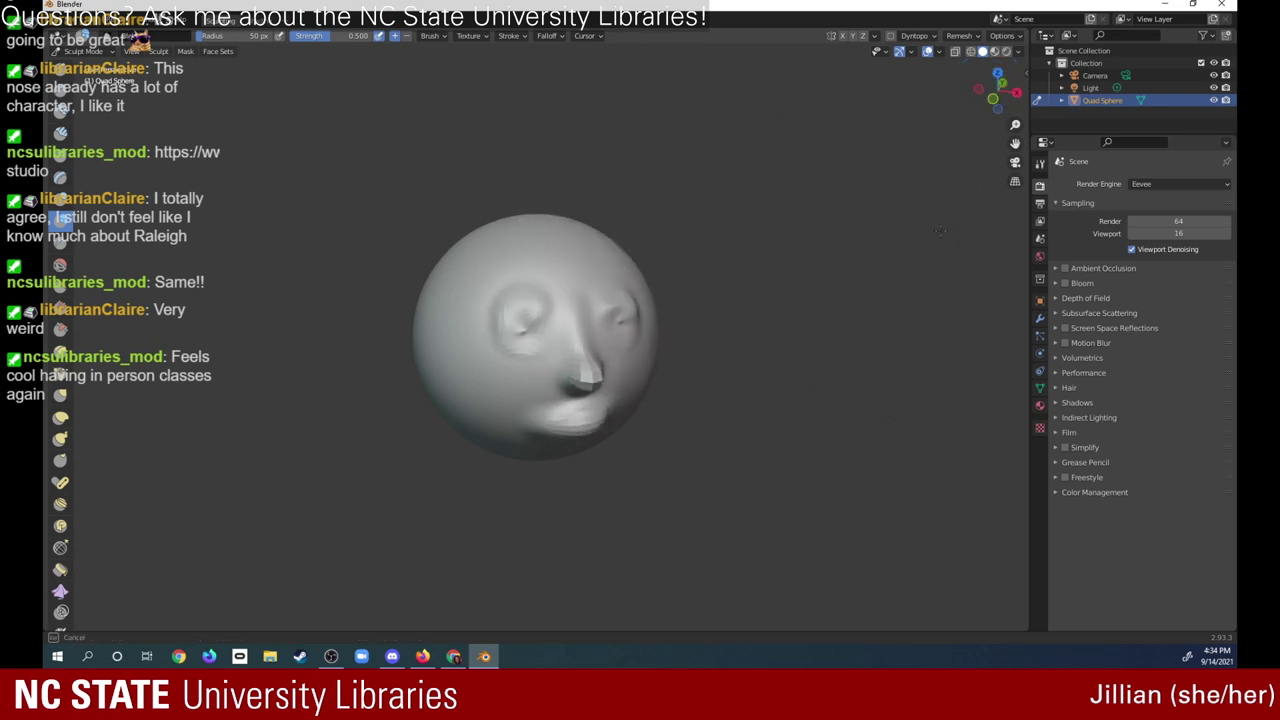
left_click_drag(992, 86, 948, 72)
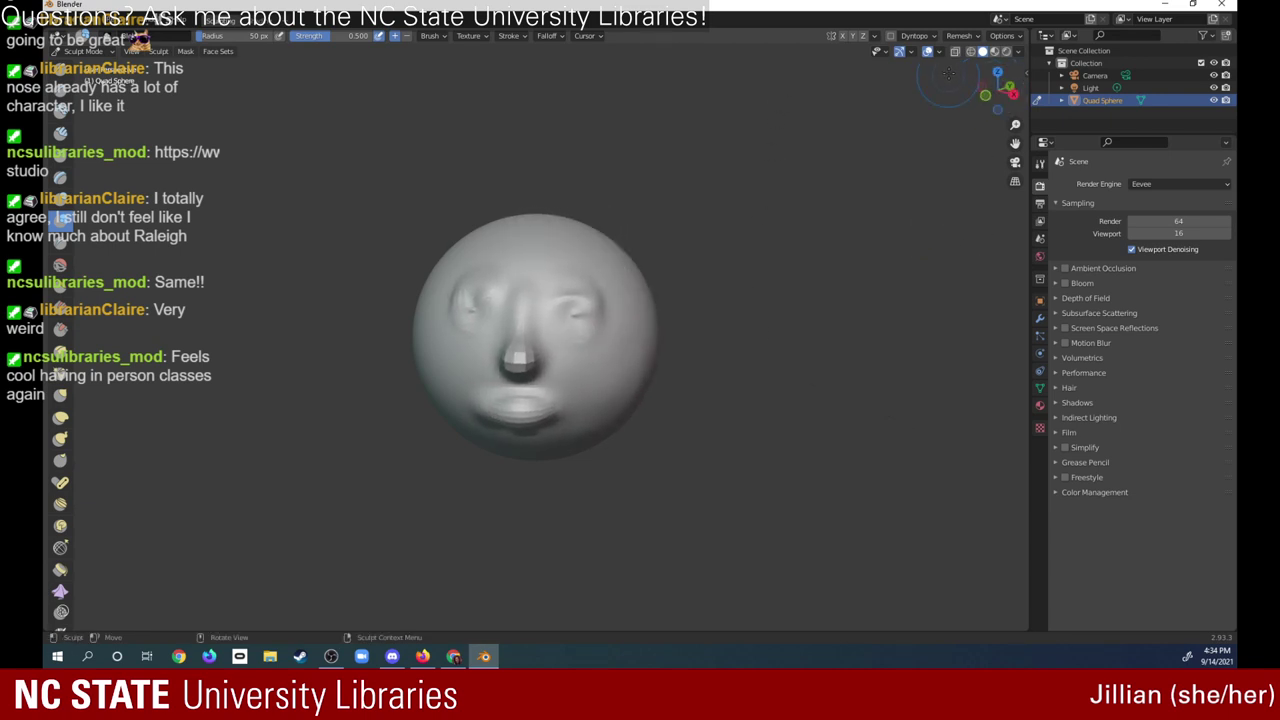
- Smooth the lips and raise a lip ridge across the mouth at 0.700 strength
left_click(60, 265)
mouse_move(485, 402)
left_mouse_down()
mouse_move(545, 410)
mouse_move(538, 422)
left_mouse_up()
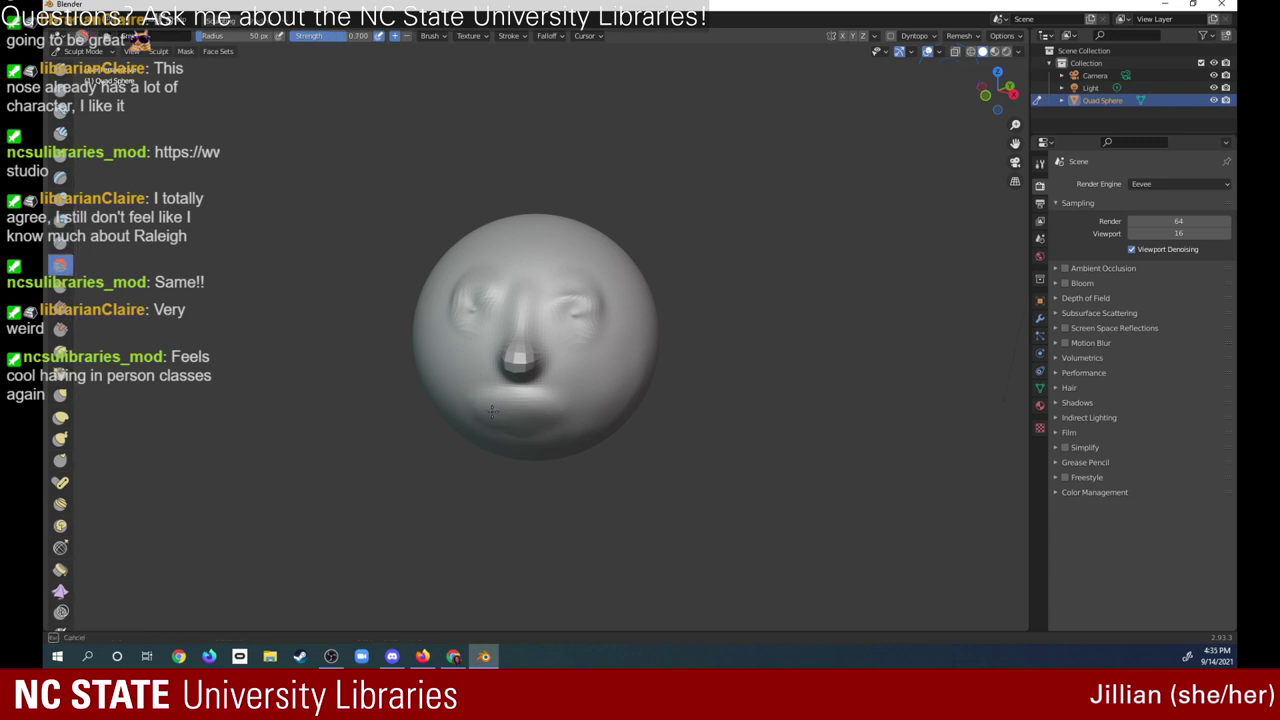
left_click_drag(997, 88, 1004, 86)
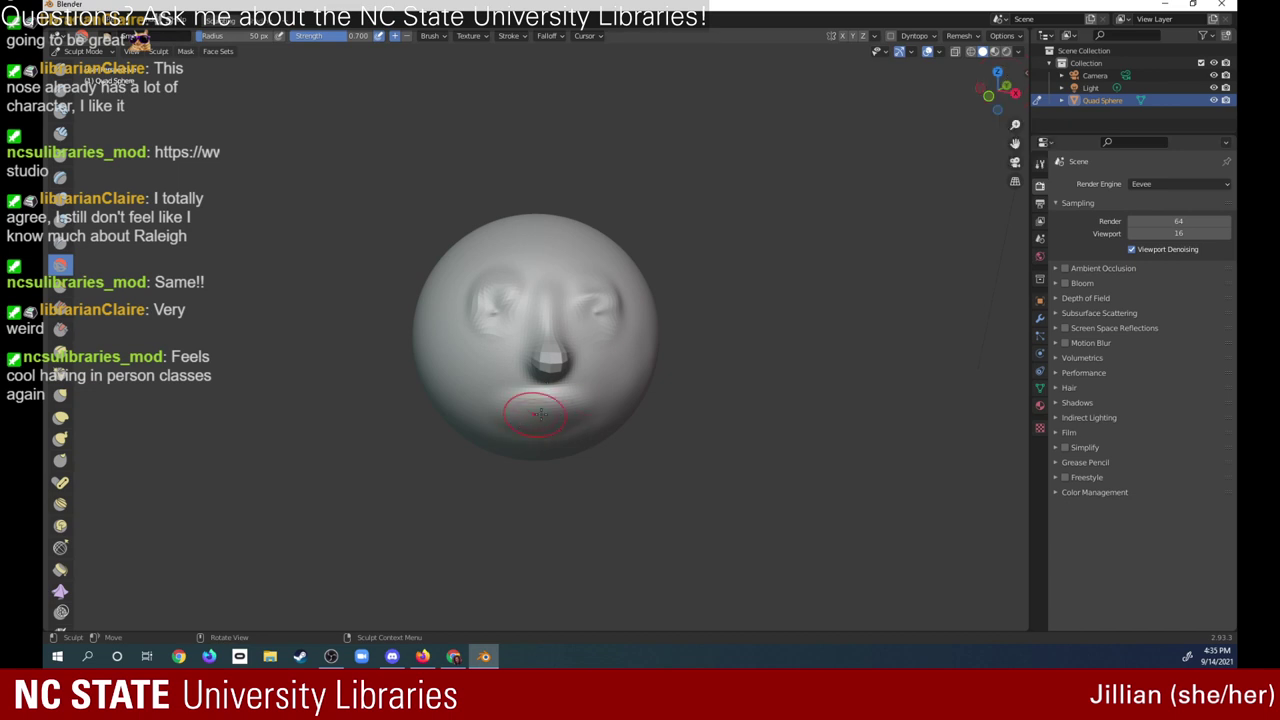
left_click_drag(537, 413, 562, 408)
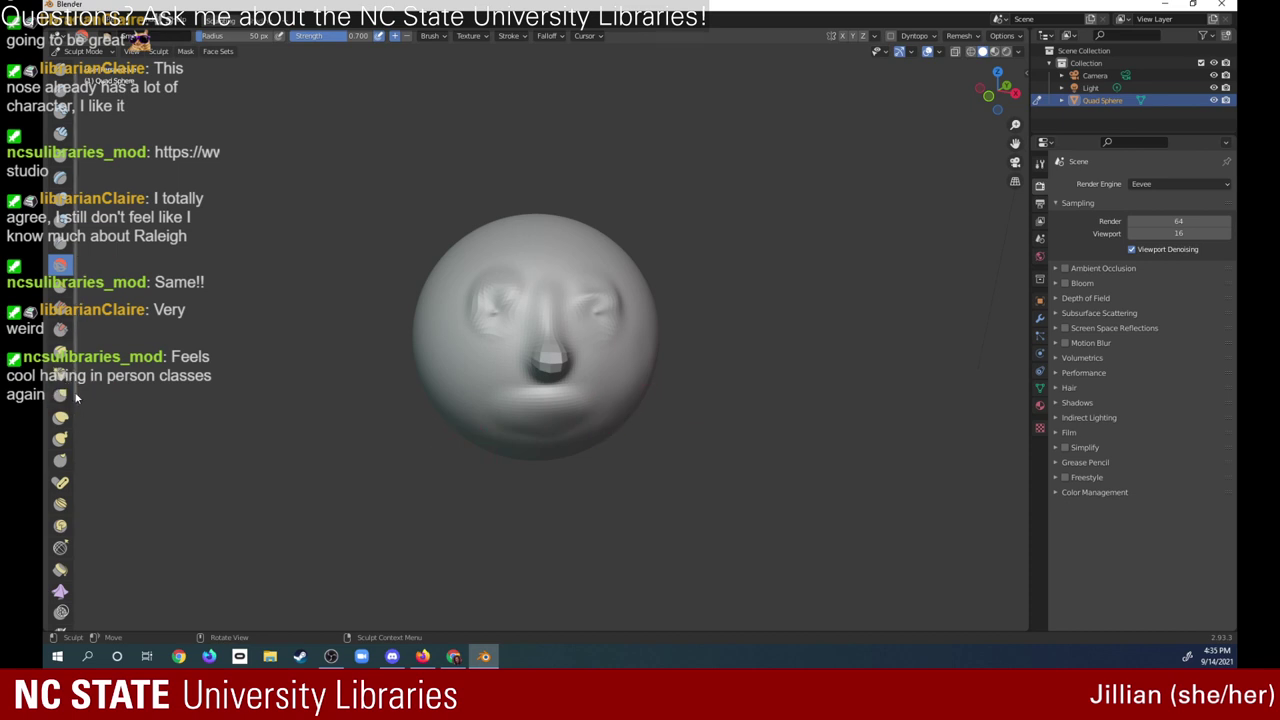
scroll(62, 397, "down", 2)
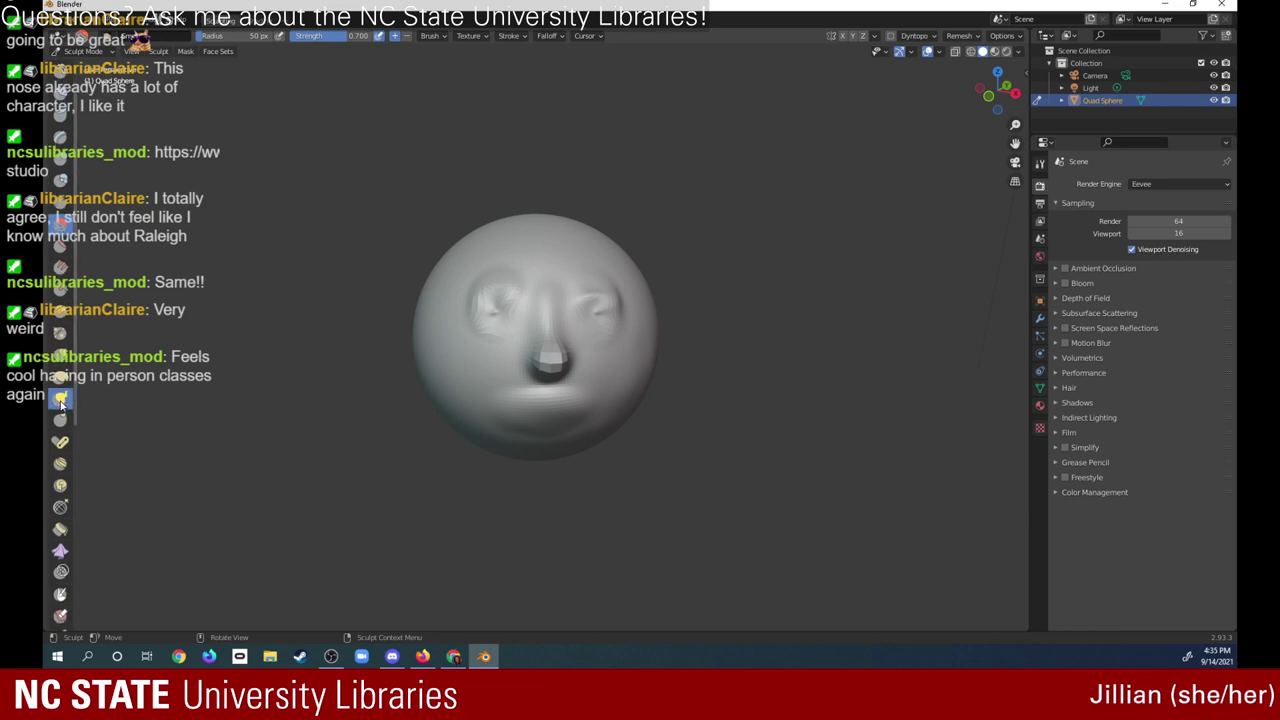
- Pull pointed hair spikes up from the head top with Snake Hook, lowering strength to 0.504
left_click(60, 397)
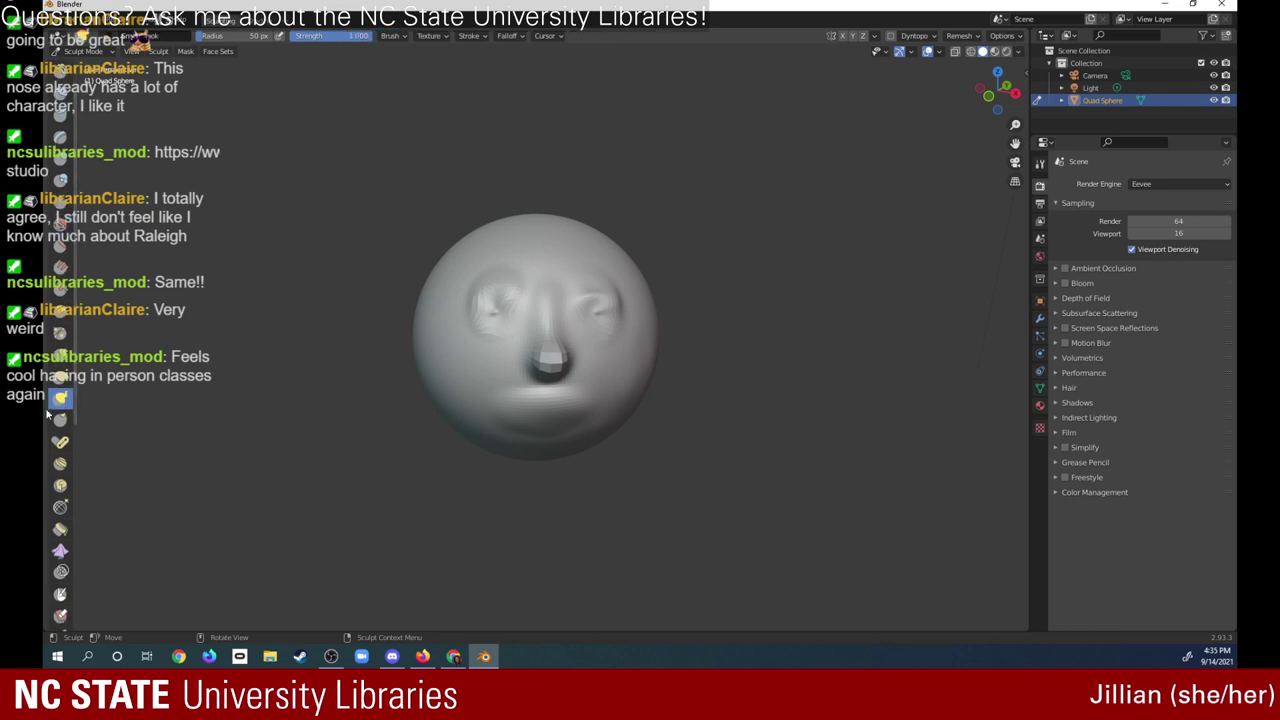
mouse_move(535, 211)
left_mouse_down()
mouse_move(550, 217)
mouse_move(548, 192)
left_mouse_up()
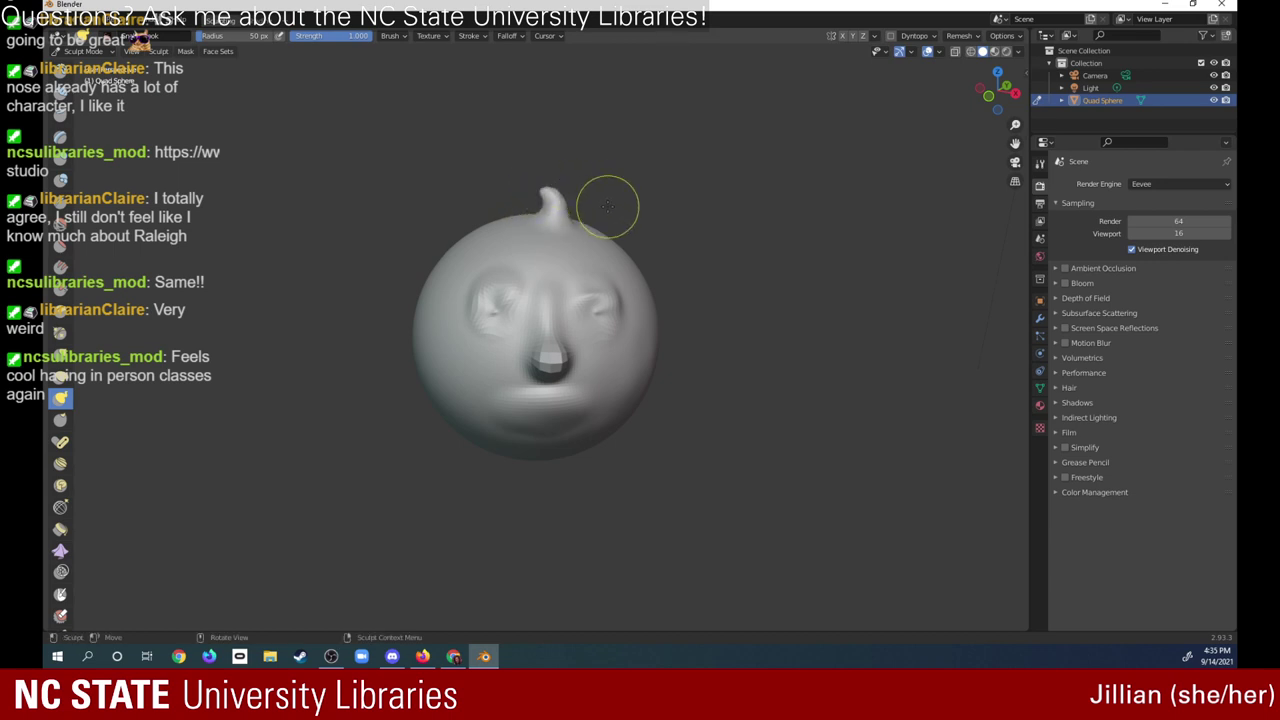
left_click_drag(996, 92, 1004, 86)
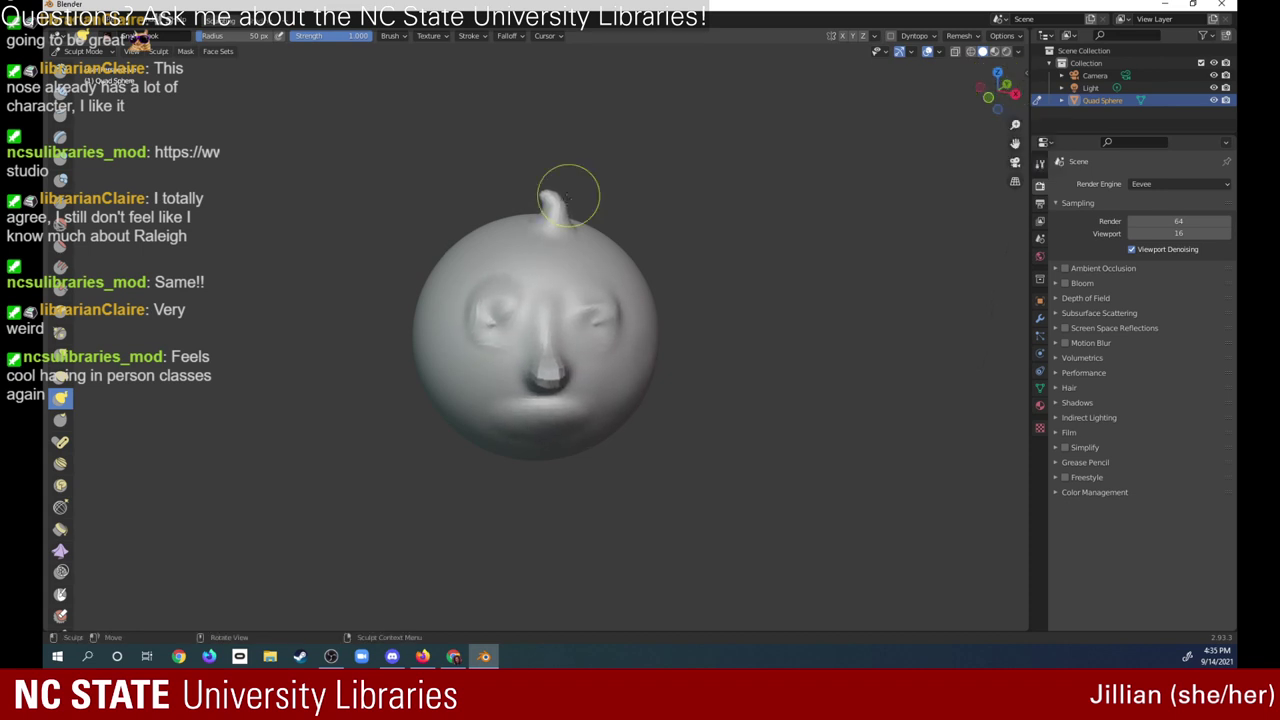
left_click_drag(552, 202, 552, 182)
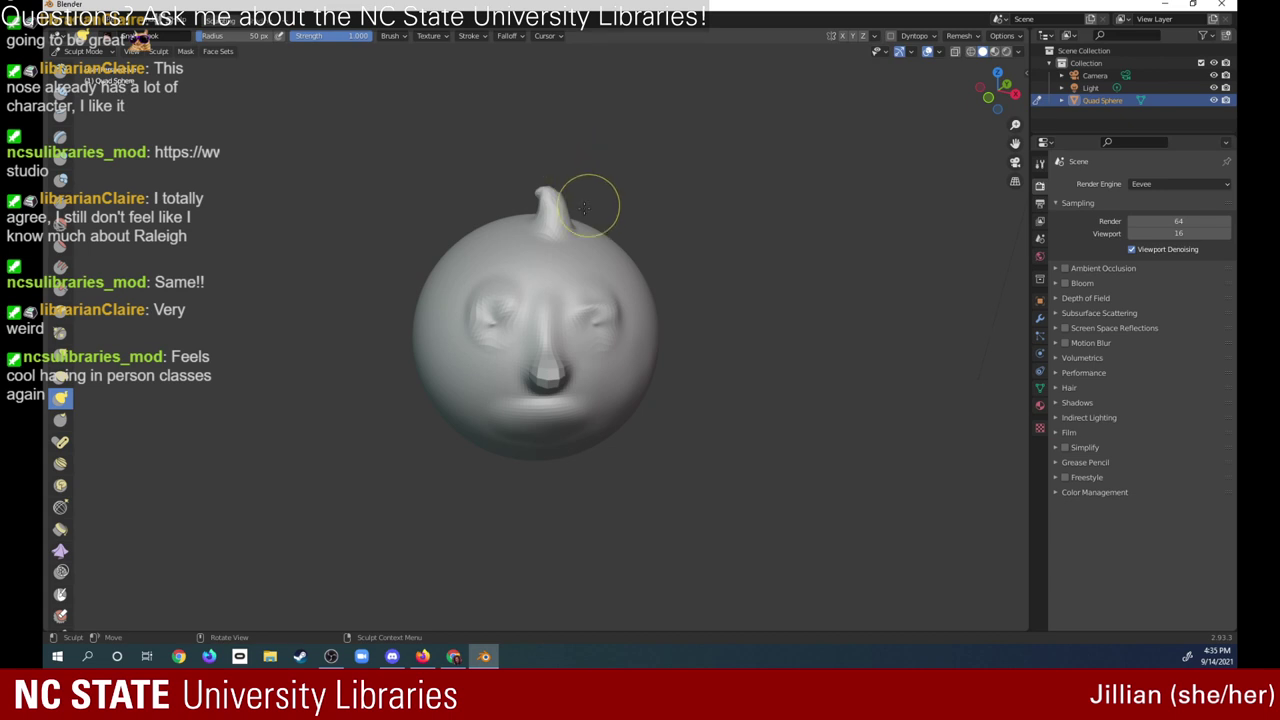
left_click_drag(586, 214, 608, 229)
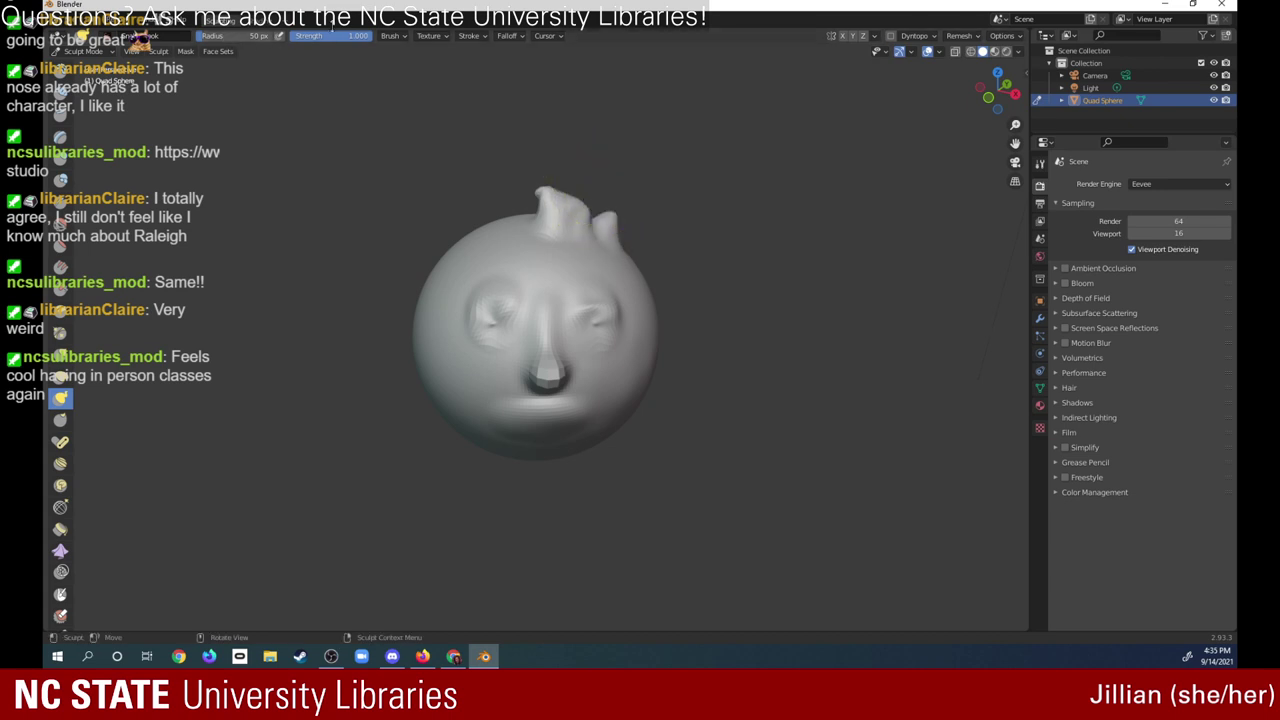
left_click_drag(356, 37, 333, 37)
mouse_move(514, 207)
left_mouse_down()
mouse_move(530, 222)
mouse_move(495, 212)
left_mouse_up()
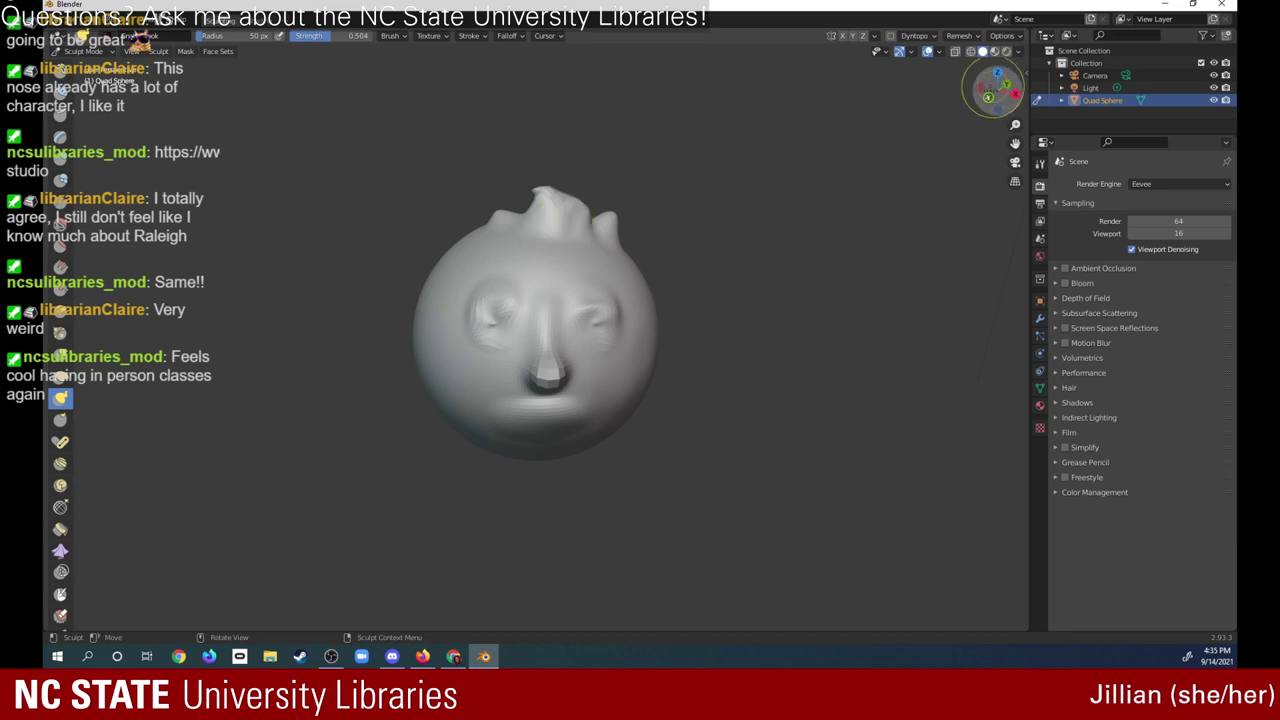
- Pull the first hair tufts up from the top of the head with Snake Hook
left_click_drag(1000, 88, 1020, 110)
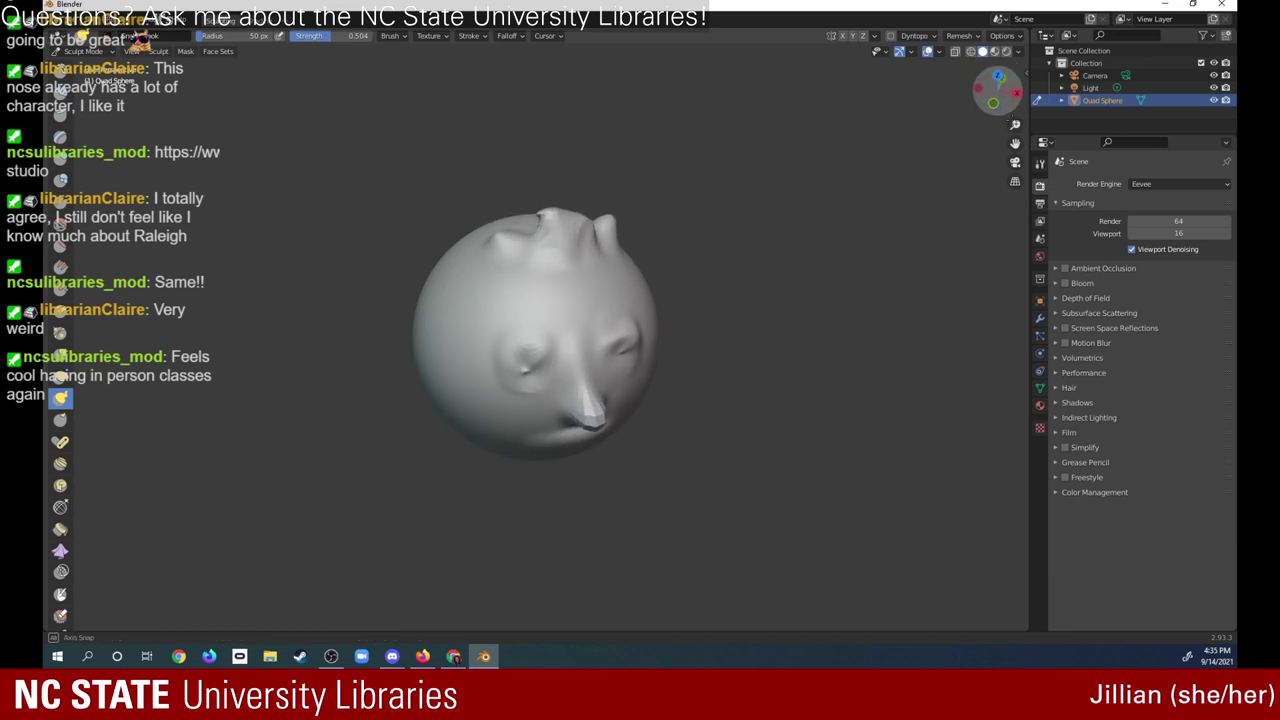
mouse_move(482, 238)
left_mouse_down()
mouse_move(469, 256)
mouse_move(503, 196)
left_mouse_up()
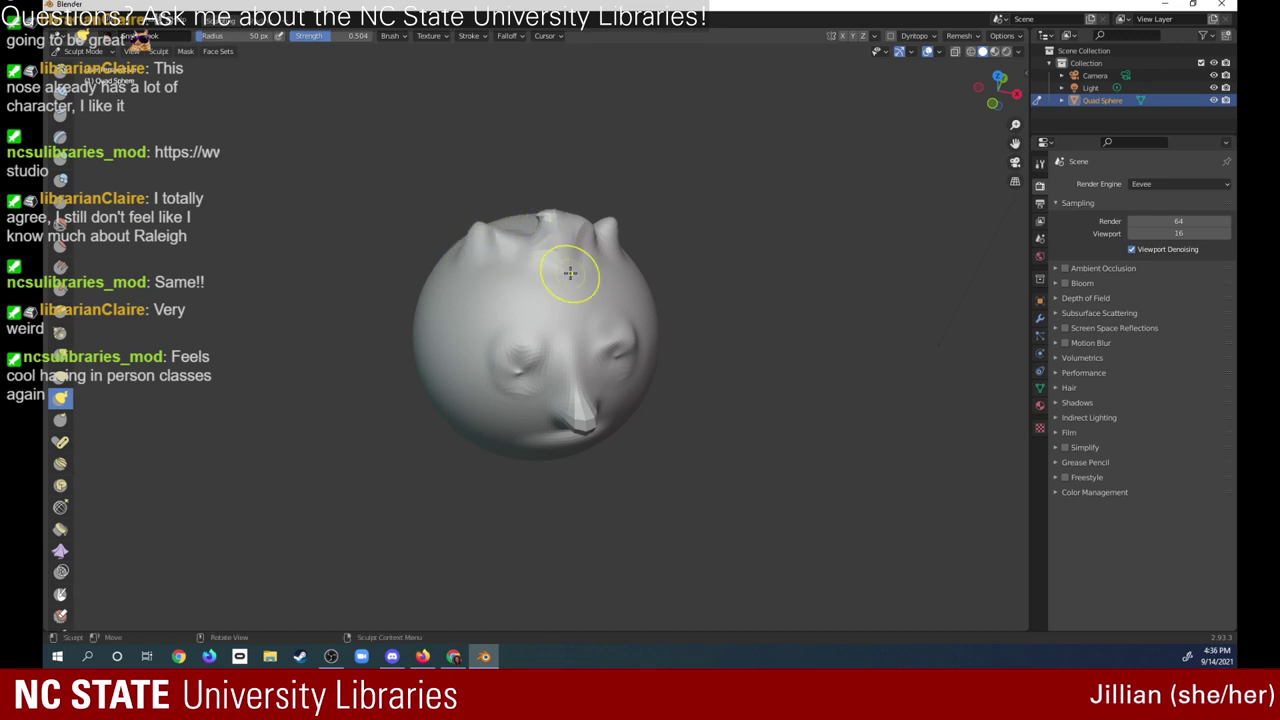
mouse_move(997, 88)
left_mouse_down()
mouse_move(1103, 101)
mouse_move(1111, 83)
left_mouse_up()
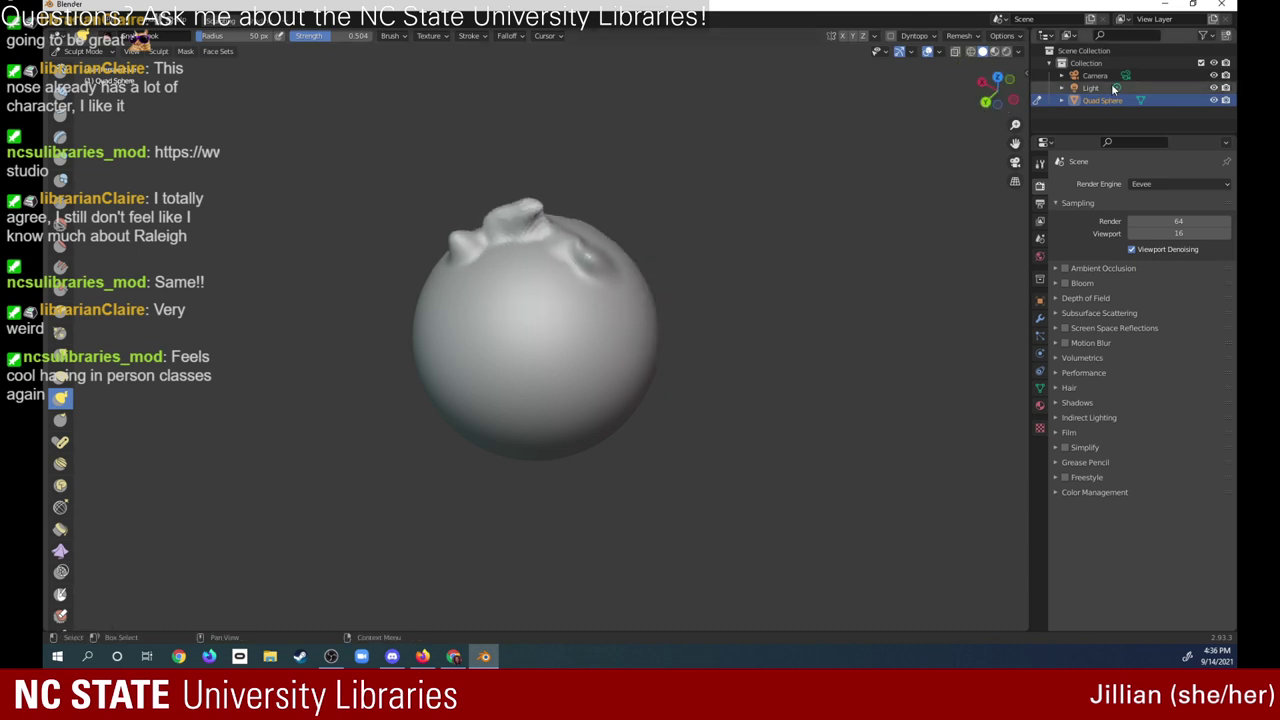
left_click_drag(490, 272, 505, 225)
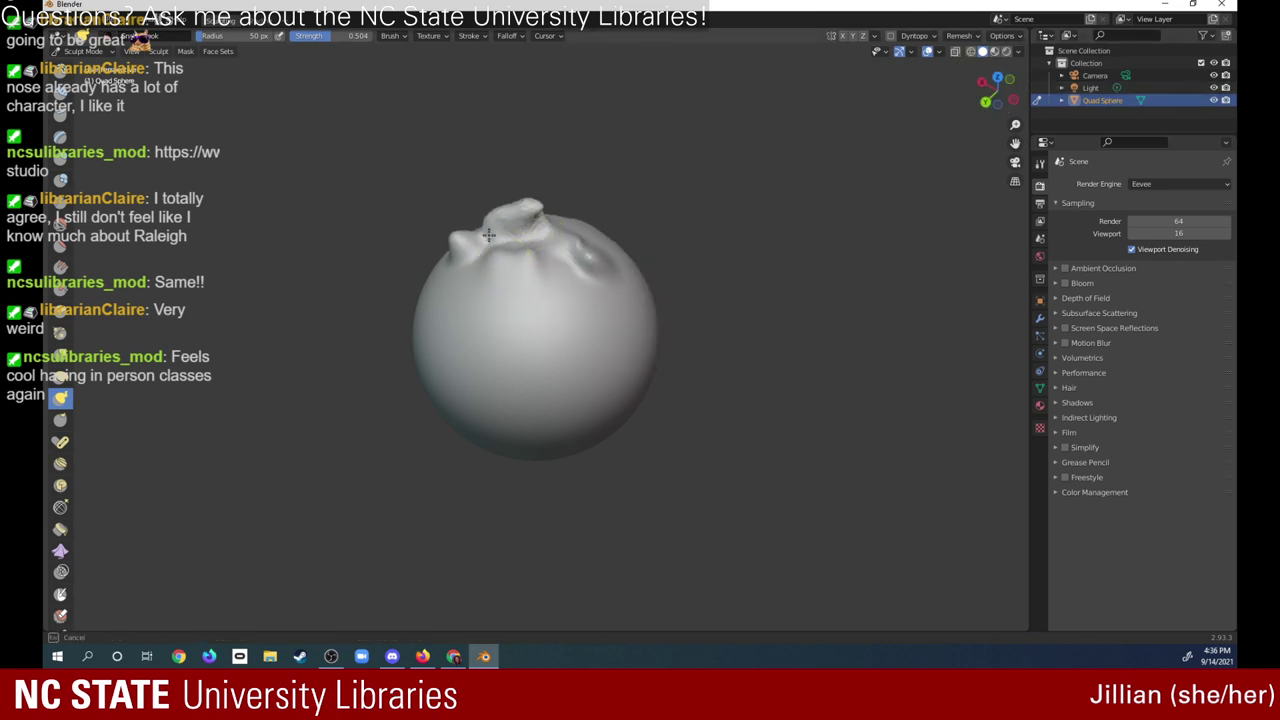
left_click_drag(514, 277, 537, 210)
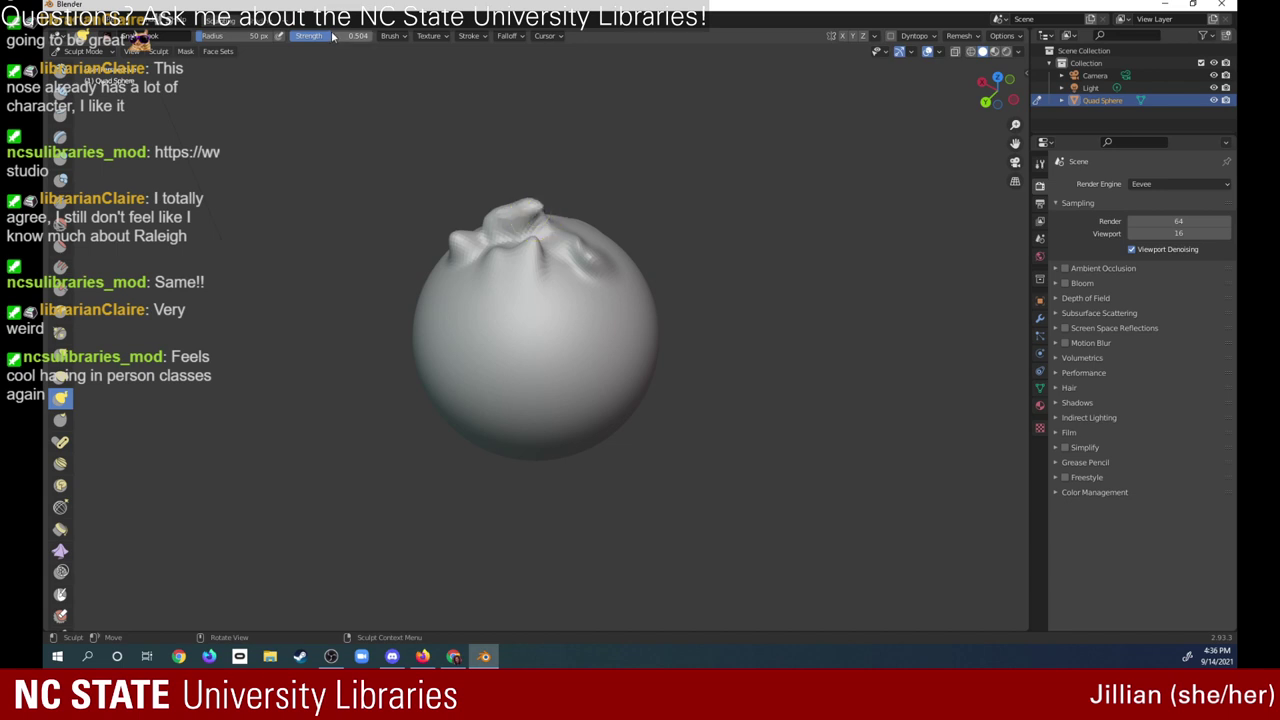
- Lower the Snake Hook strength slightly and shrink its radius to 26 px
left_click_drag(328, 38, 296, 41)
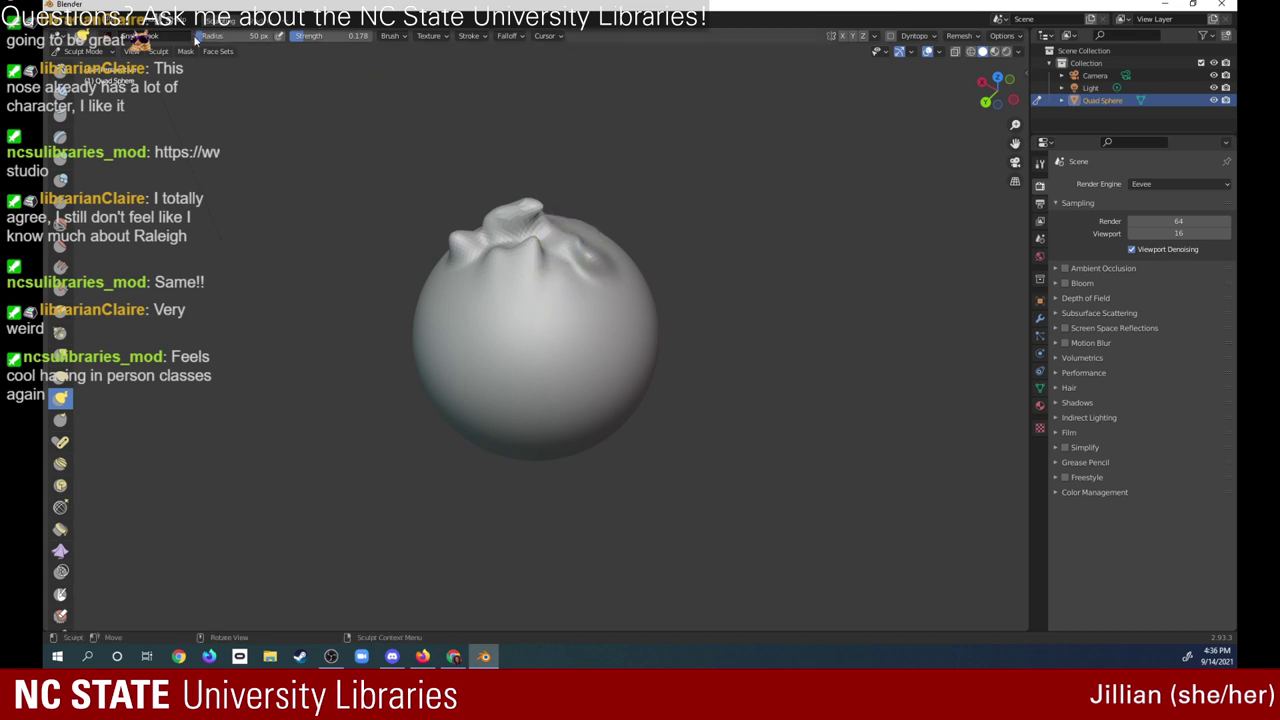
left_click_drag(198, 40, 194, 40)
left_click_drag(300, 38, 336, 37)
- Pull sharp spikes and jagged ridges across the top and right of the head
mouse_move(561, 289)
left_mouse_down()
mouse_move(570, 245)
mouse_move(586, 271)
left_mouse_up()
left_click_drag(586, 343, 591, 271)
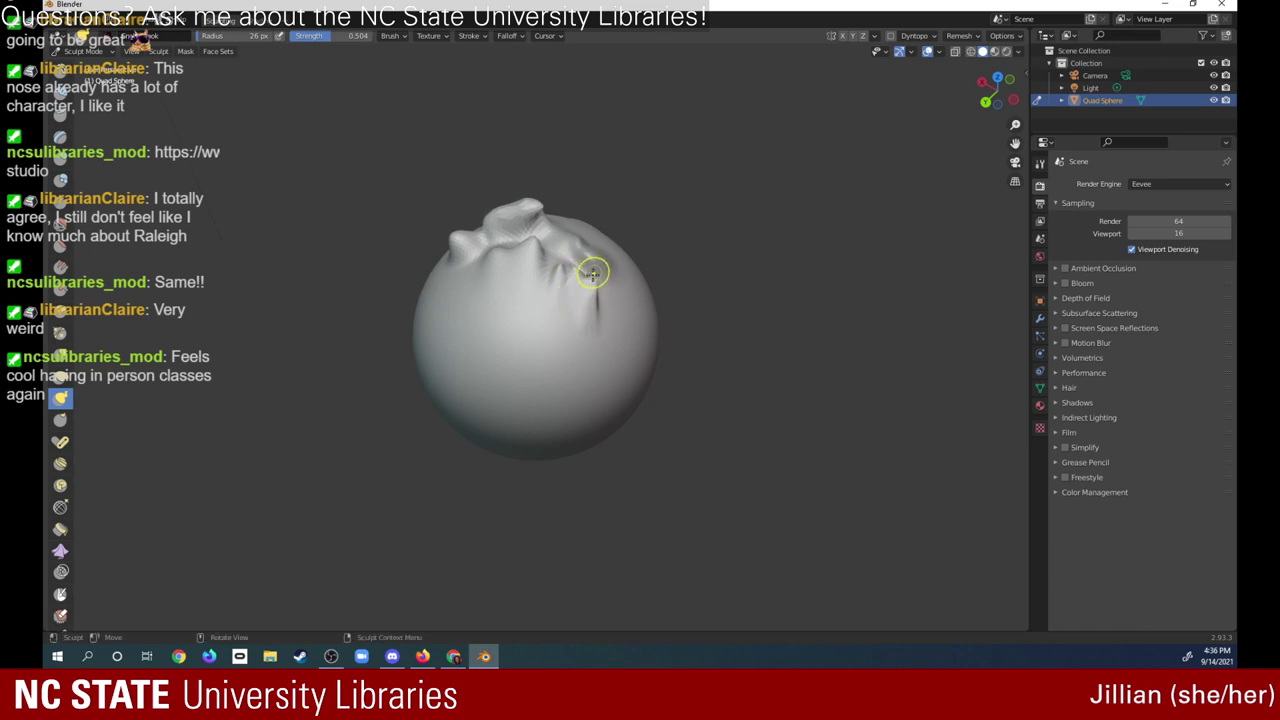
middle_click_drag(601, 283, 499, 286)
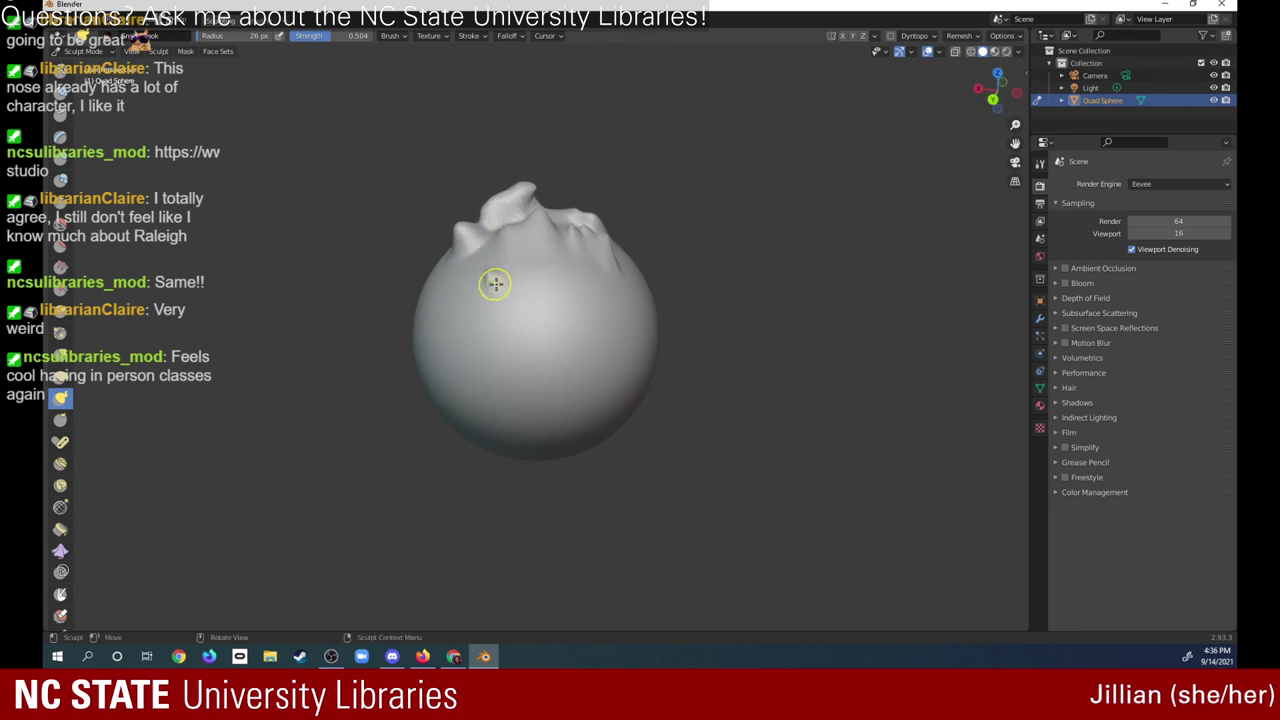
mouse_move(491, 283)
left_mouse_down()
mouse_move(492, 256)
mouse_move(546, 282)
mouse_move(537, 266)
left_mouse_up()
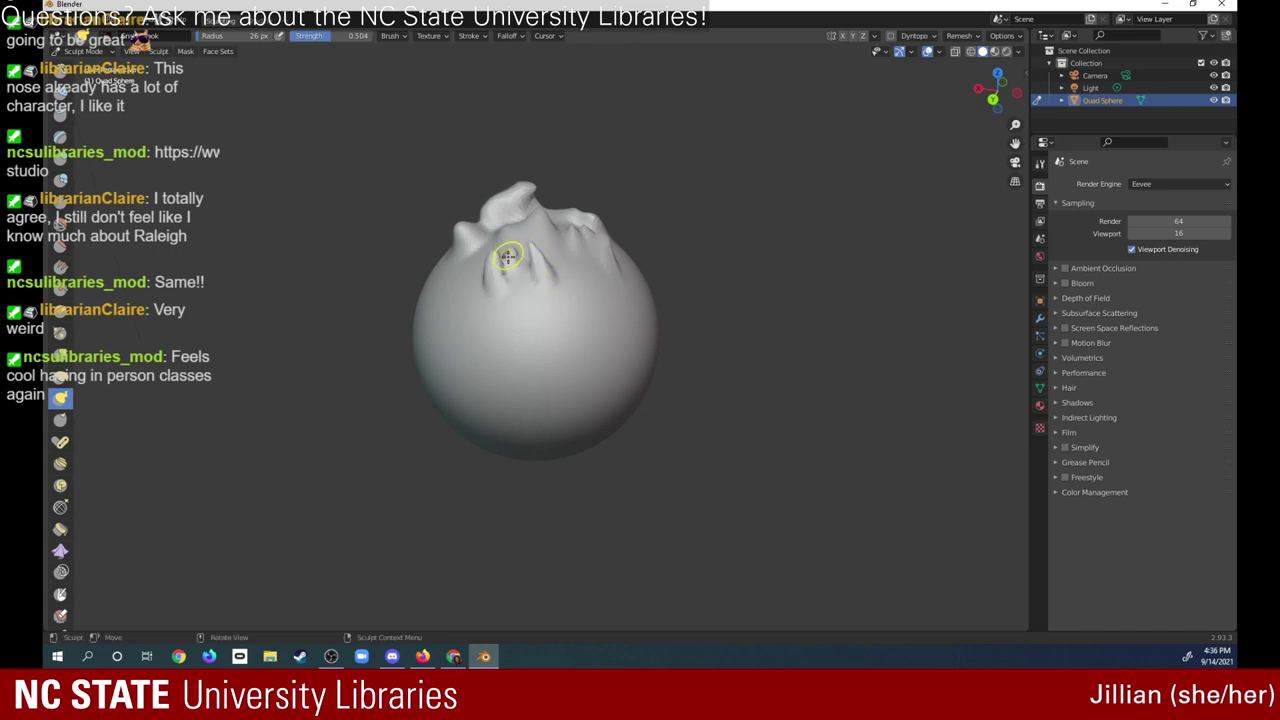
left_click_drag(508, 258, 571, 266)
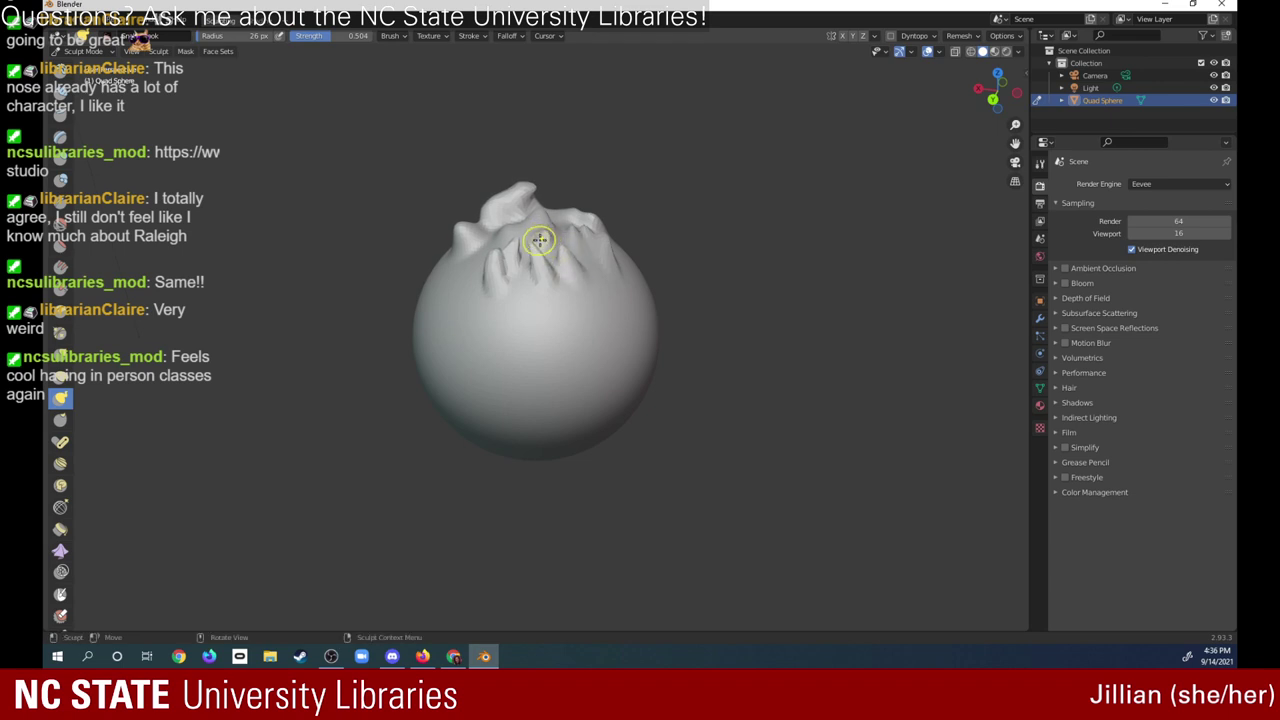
mouse_move(531, 243)
left_mouse_down()
mouse_move(573, 232)
mouse_move(597, 284)
left_mouse_up()
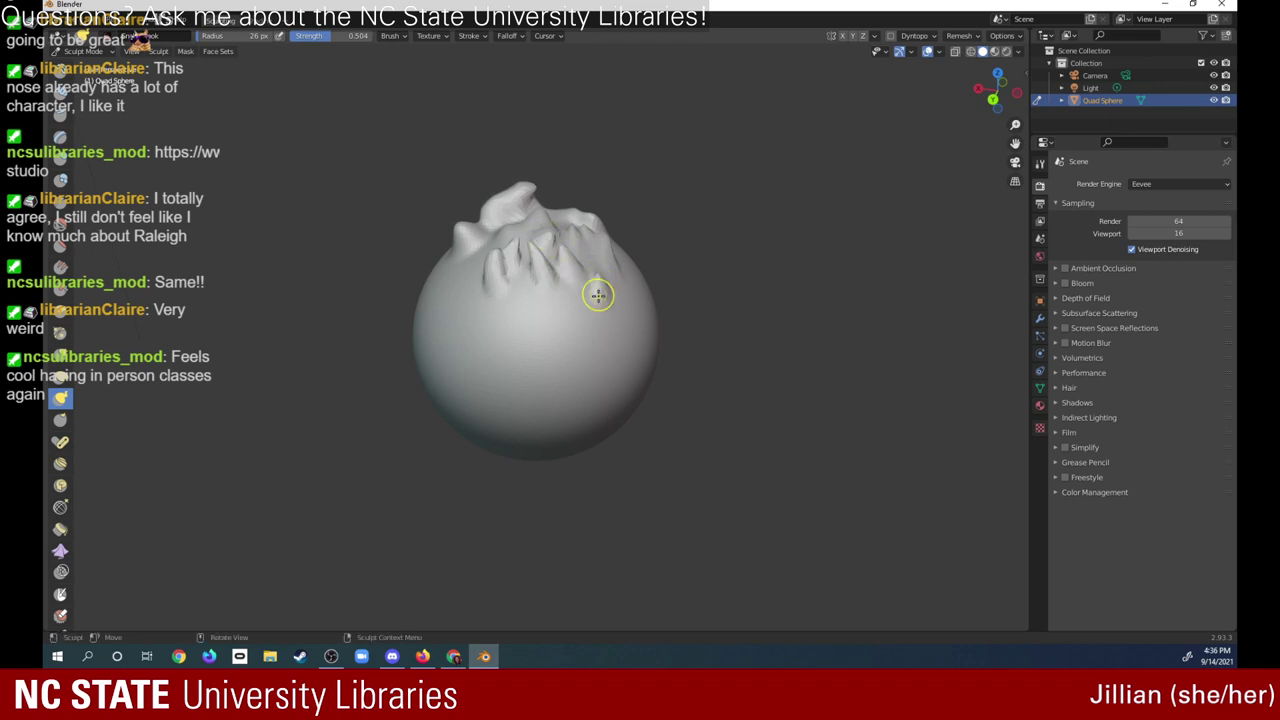
left_click_drag(597, 284, 573, 244)
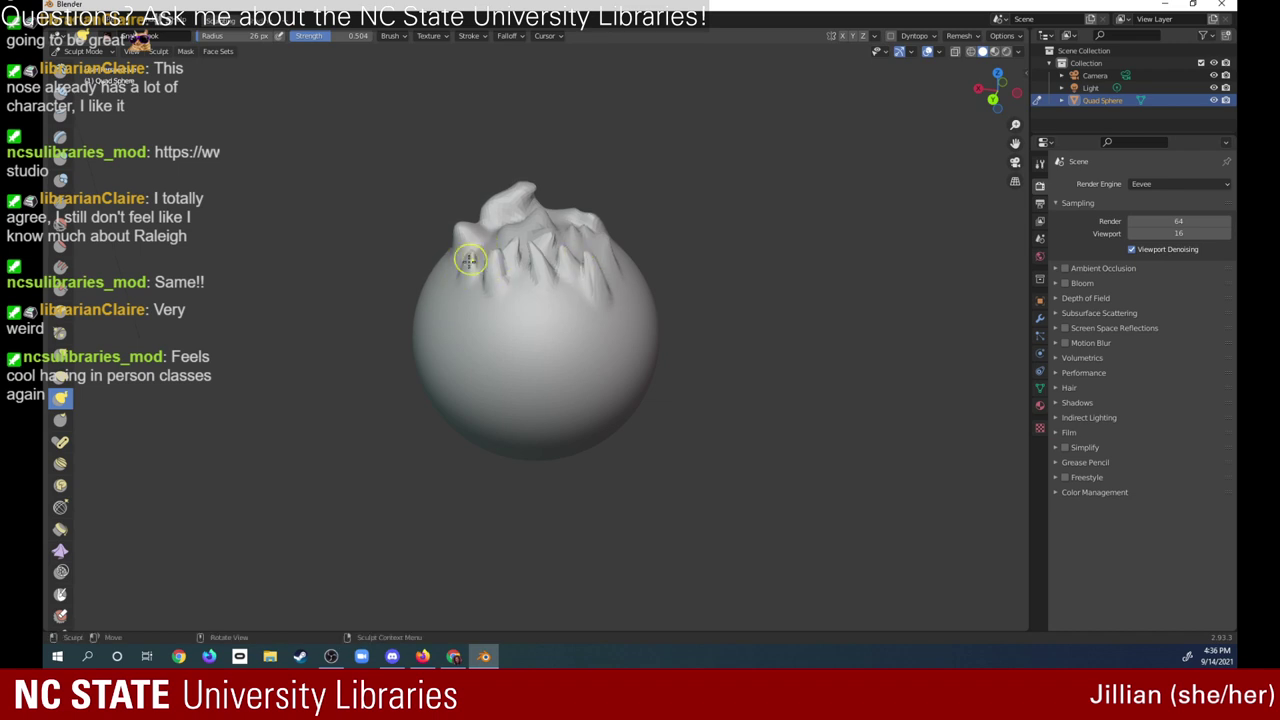
- Add spikes on the upper left and right sides and refine the top spikes
mouse_move(467, 260)
left_mouse_down()
mouse_move(487, 216)
mouse_move(498, 221)
left_mouse_up()
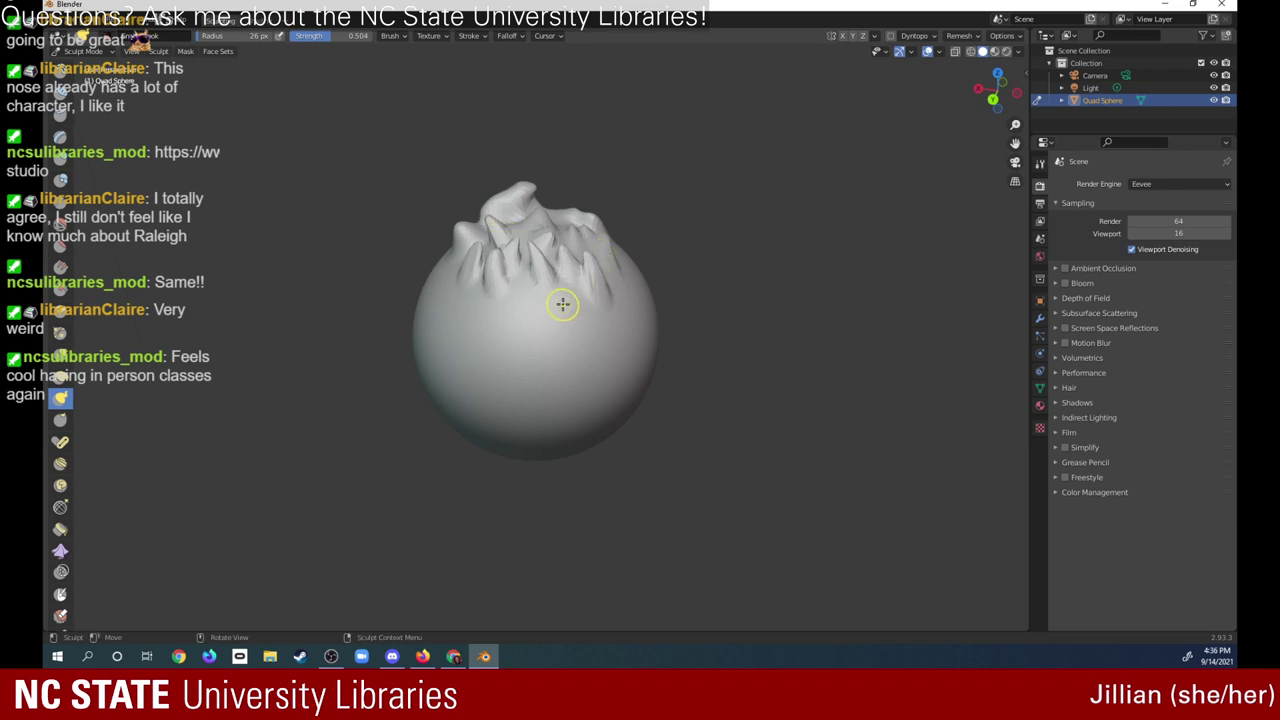
mouse_move(561, 322)
left_mouse_down()
mouse_move(572, 270)
mouse_move(525, 293)
mouse_move(444, 289)
left_mouse_up()
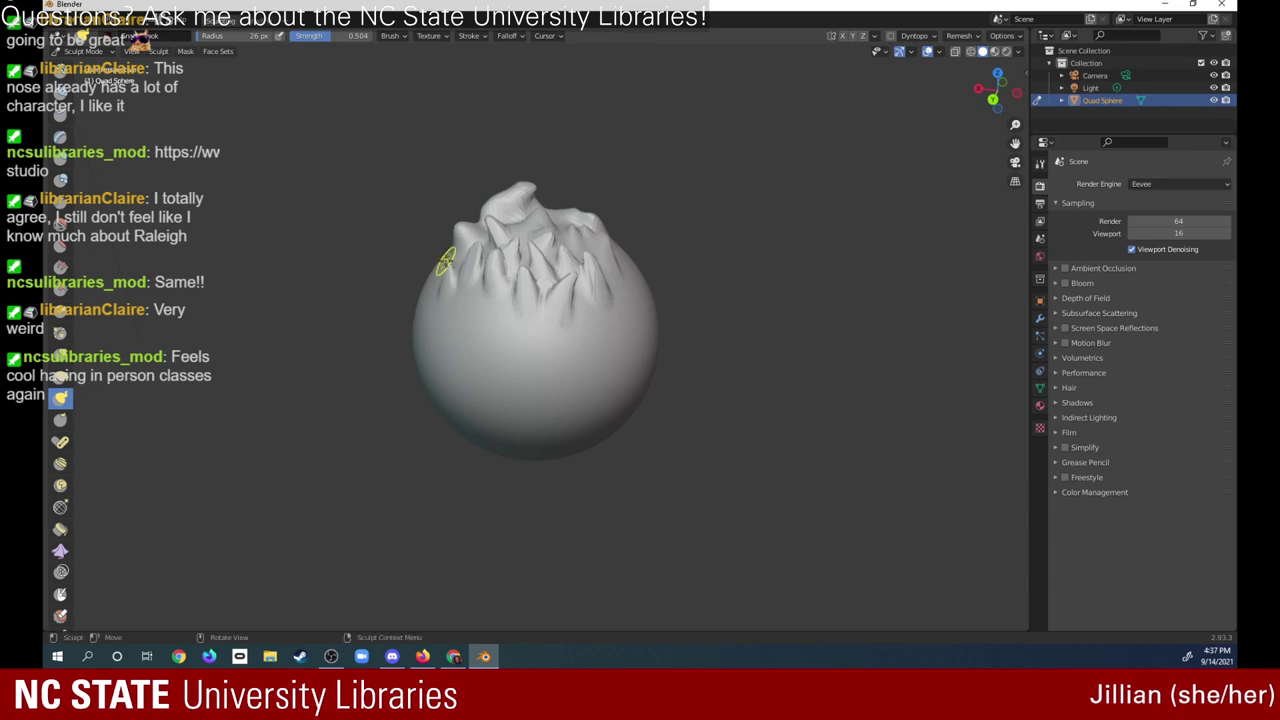
left_click_drag(444, 289, 447, 285)
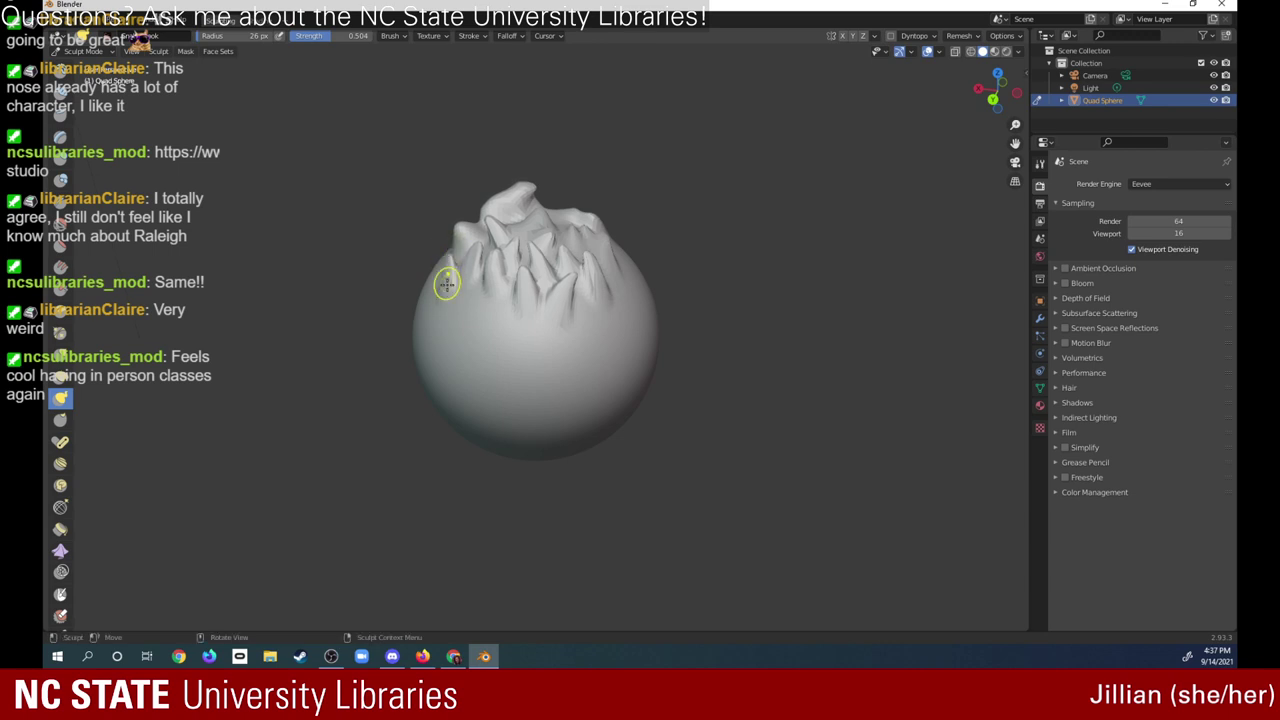
left_click(622, 297)
mouse_move(622, 298)
left_mouse_down()
mouse_move(640, 257)
mouse_move(615, 288)
mouse_move(631, 265)
mouse_move(614, 263)
mouse_move(605, 295)
left_mouse_up()
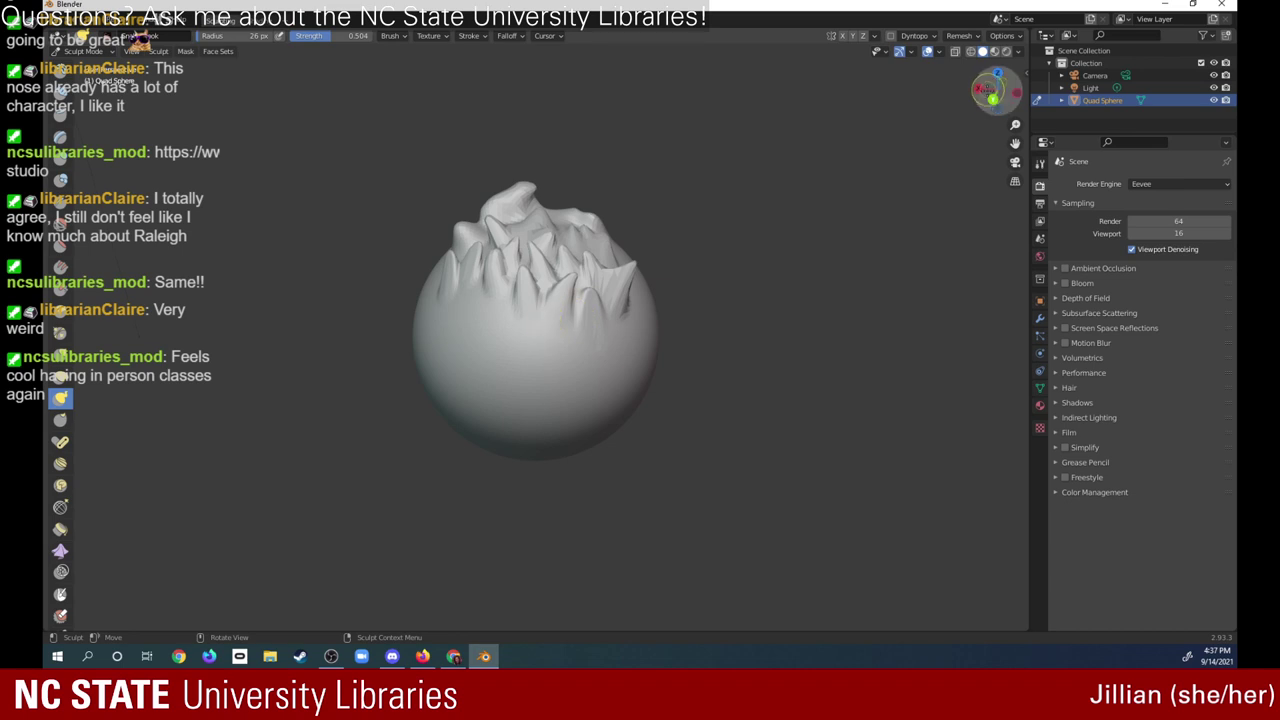
mouse_move(995, 95)
left_mouse_down()
mouse_move(903, 93)
mouse_move(1045, 73)
left_mouse_up()
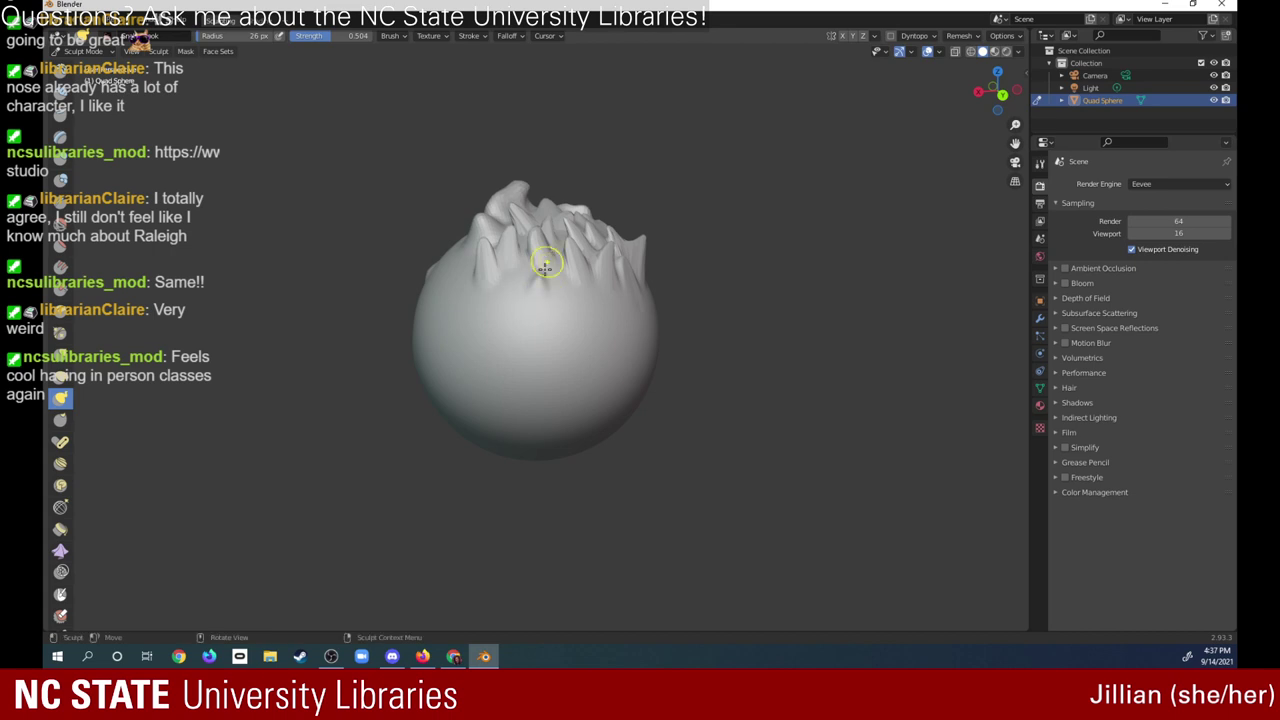
mouse_move(545, 265)
left_mouse_down()
mouse_move(537, 286)
mouse_move(557, 253)
mouse_move(520, 283)
mouse_move(514, 271)
mouse_move(577, 283)
mouse_move(567, 298)
mouse_move(585, 262)
mouse_move(567, 278)
mouse_move(595, 268)
mouse_move(591, 295)
mouse_move(612, 300)
mouse_move(622, 277)
mouse_move(600, 306)
left_mouse_up()
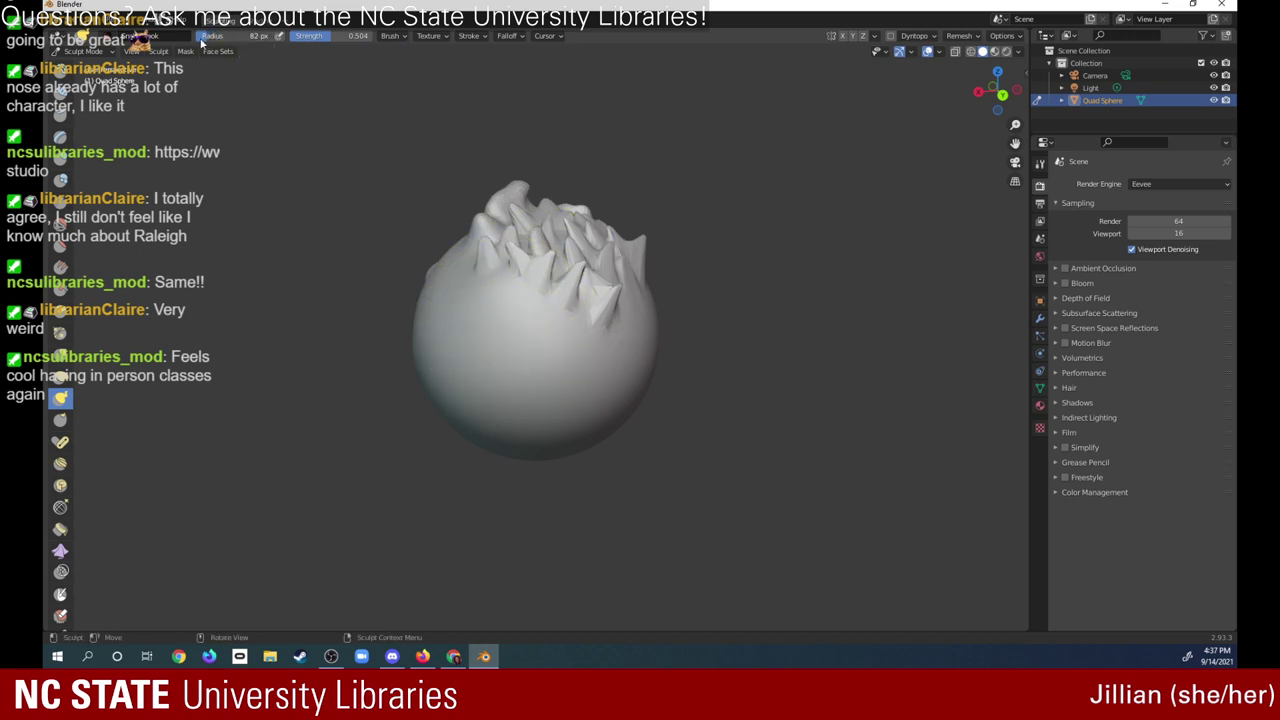
- Shrink the Snake Hook radius, then inspect the spiky hair from the side and top
left_click_drag(205, 36, 196, 37)
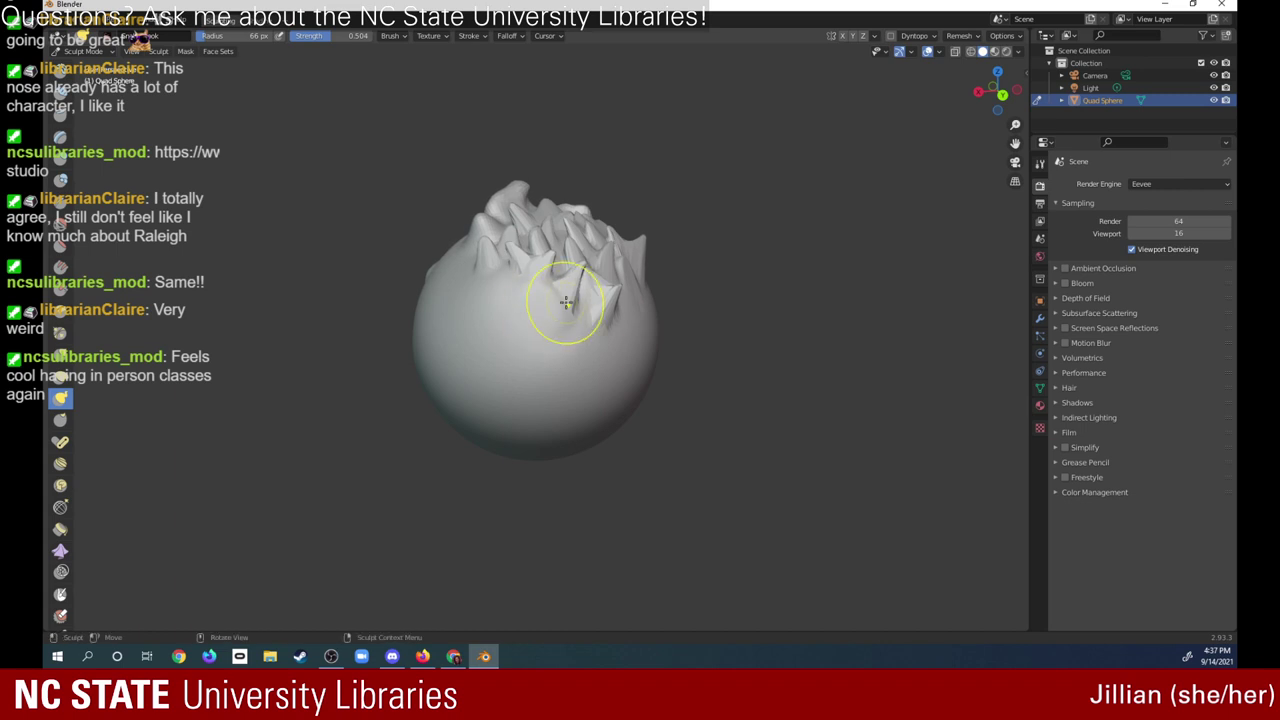
mouse_move(998, 88)
left_mouse_down()
mouse_move(962, 106)
mouse_move(1027, 131)
mouse_move(911, 112)
left_mouse_up()
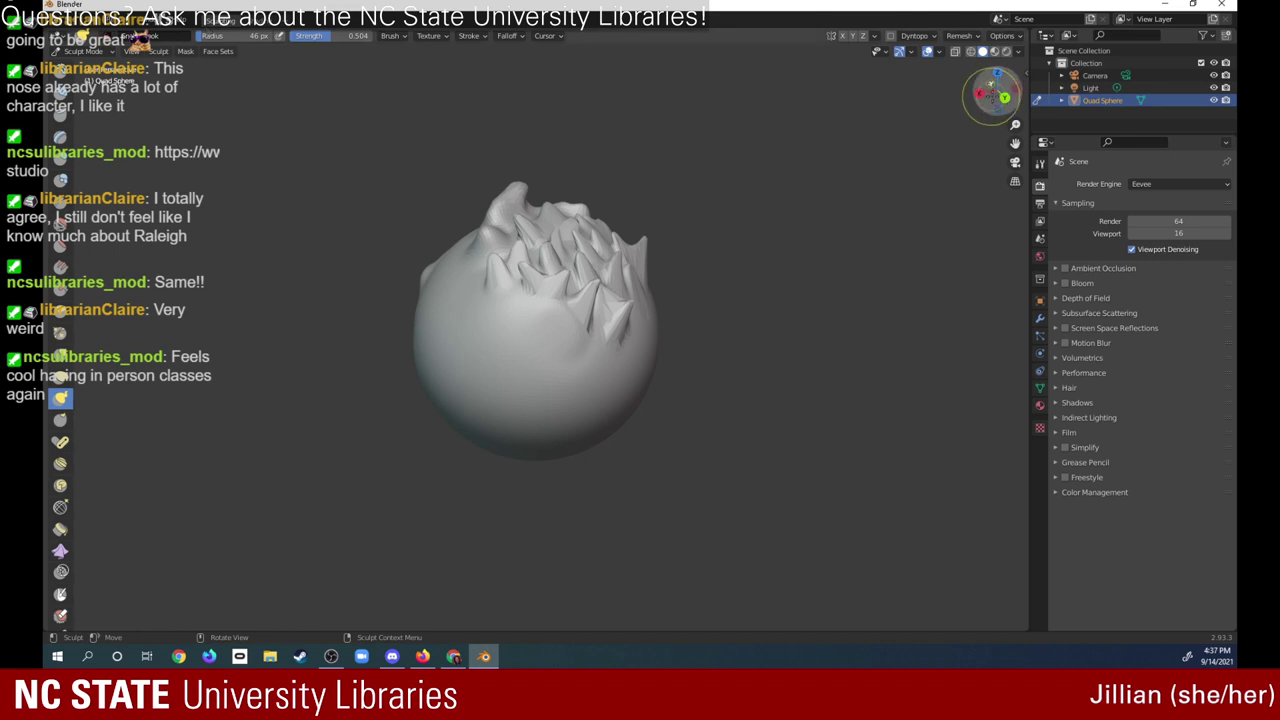
left_click_drag(990, 98, 997, 72)
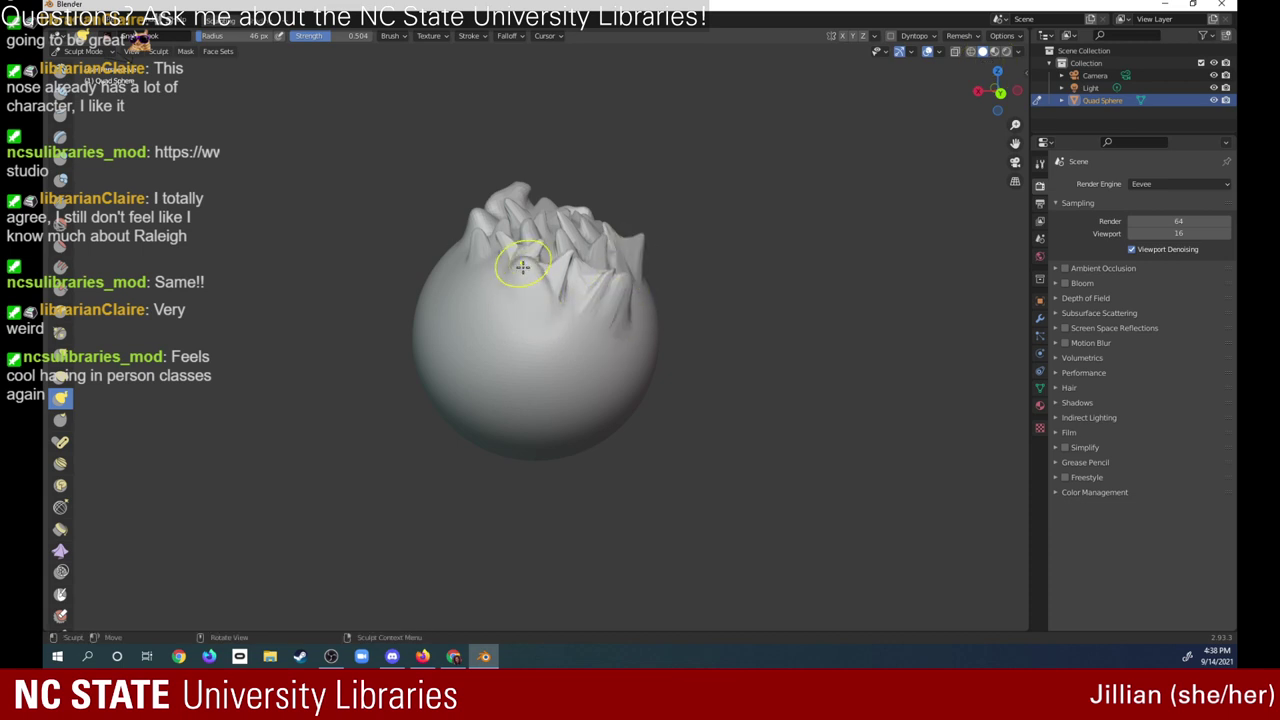
left_click_drag(990, 88, 982, 92)
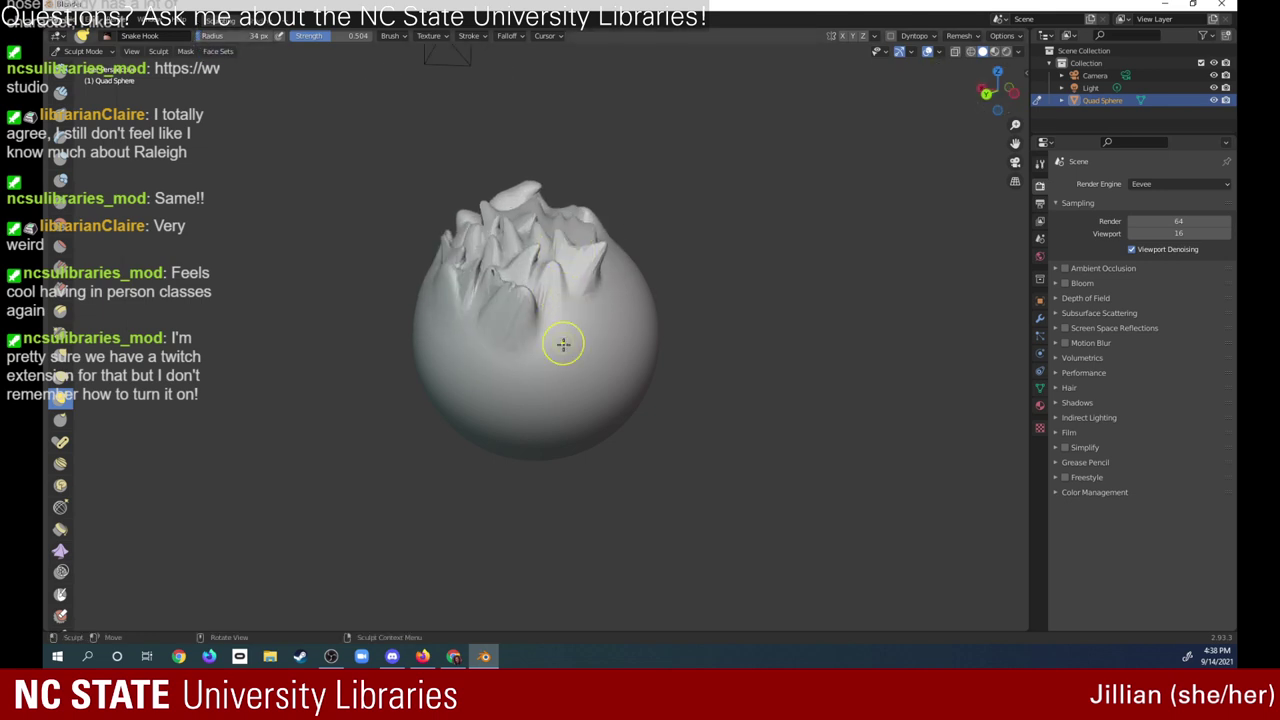
- Pull new hair spikes from the top and the upper-left edge of the head
mouse_move(567, 338)
left_mouse_down()
mouse_move(571, 294)
mouse_move(563, 334)
mouse_move(568, 321)
left_mouse_up()
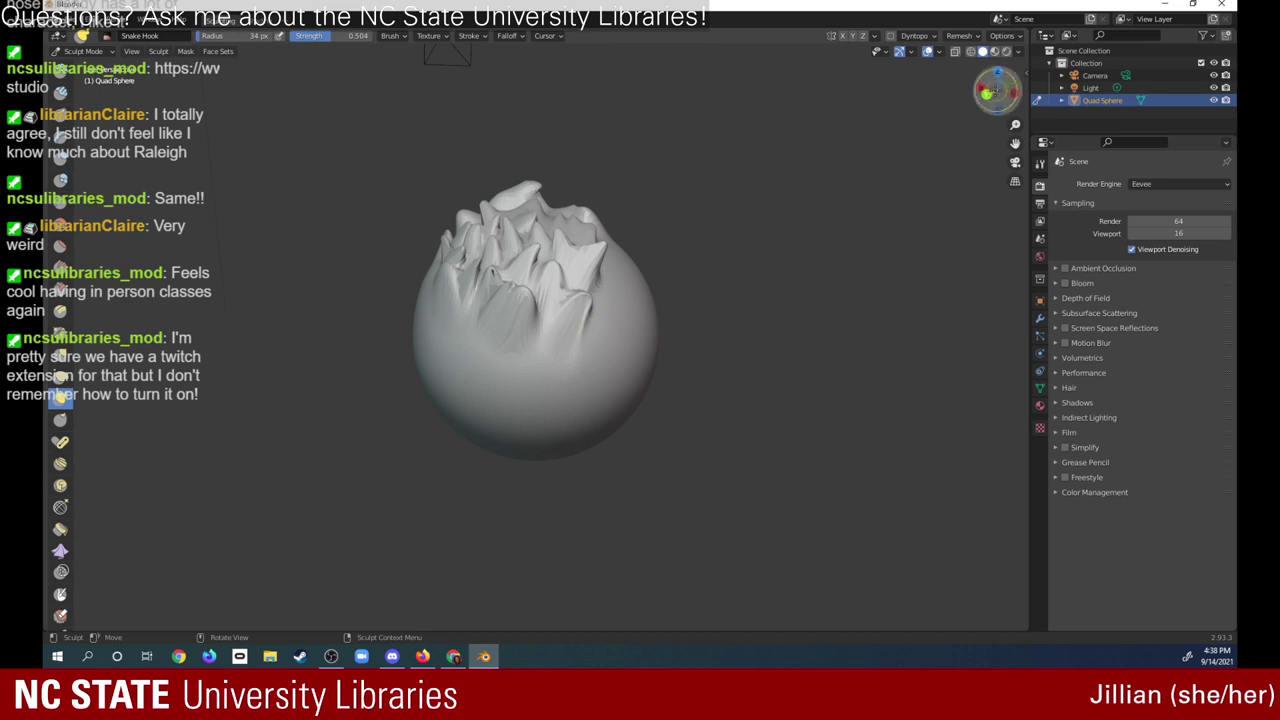
mouse_move(996, 89)
left_mouse_down()
mouse_move(806, 113)
mouse_move(771, 131)
mouse_move(839, 135)
mouse_move(873, 84)
left_mouse_up()
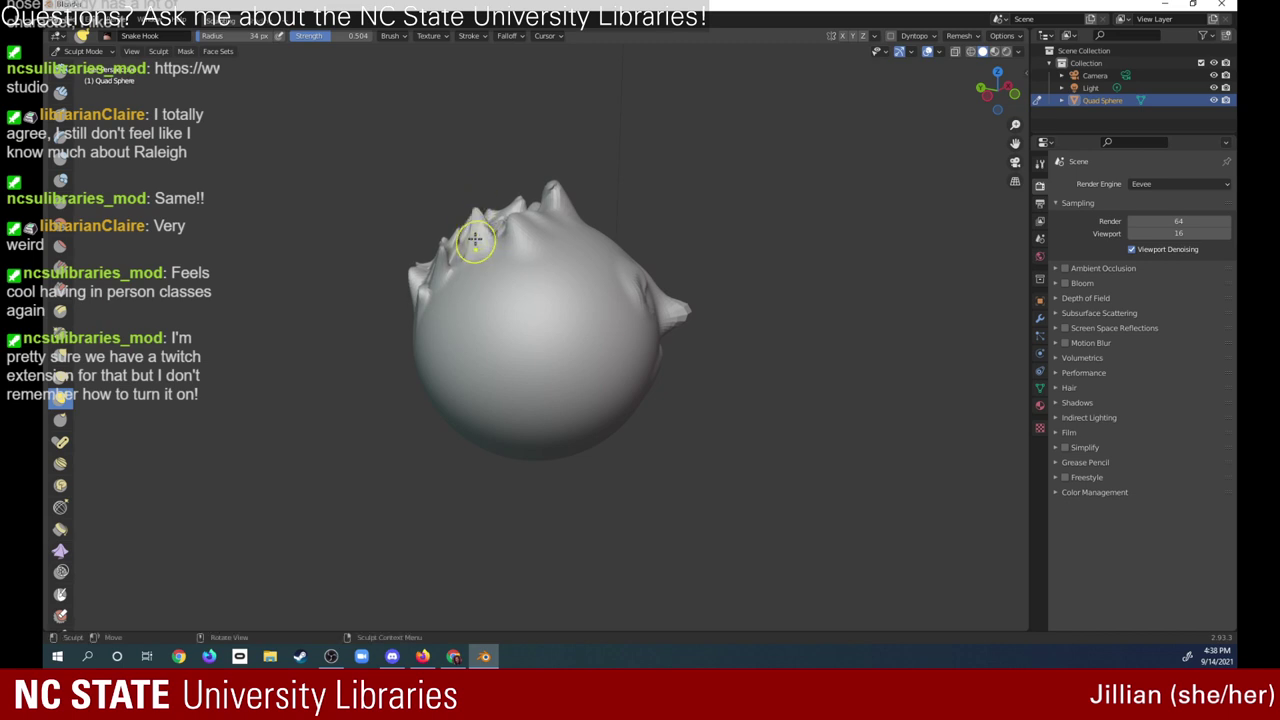
left_click_drag(471, 229, 443, 223)
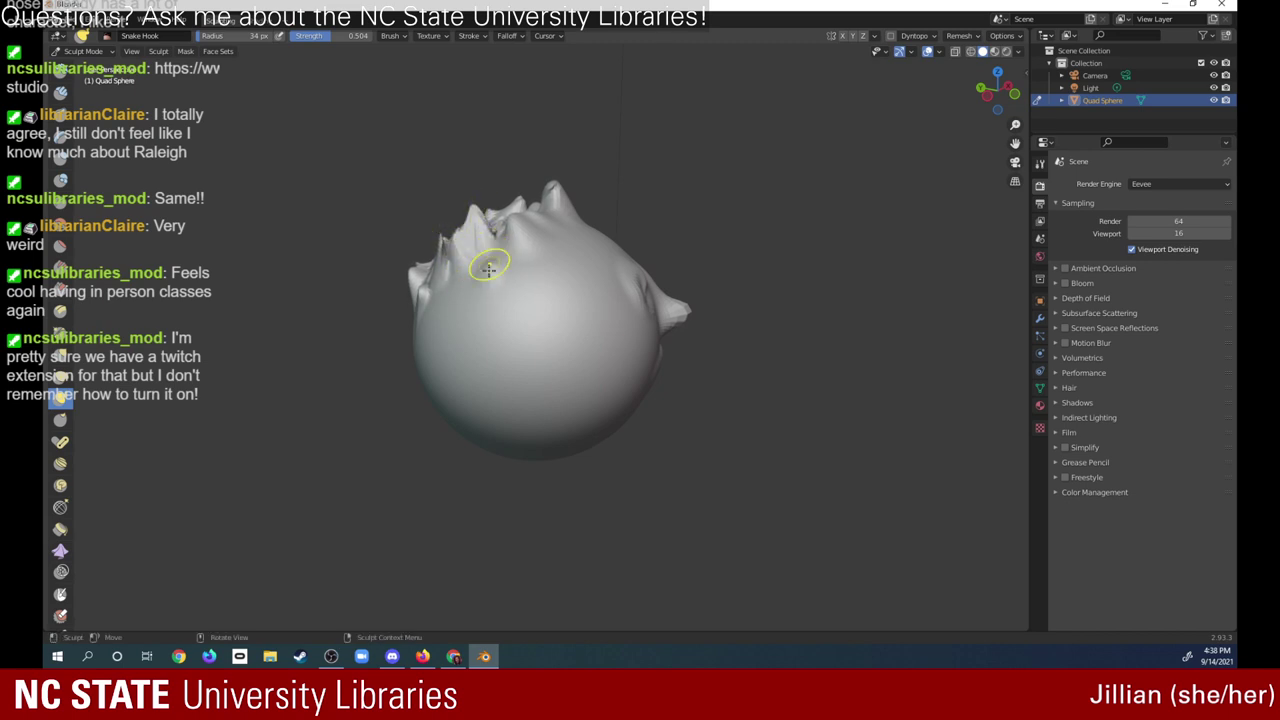
mouse_move(489, 268)
left_mouse_down()
mouse_move(487, 280)
mouse_move(495, 235)
mouse_move(497, 269)
mouse_move(529, 280)
mouse_move(525, 242)
mouse_move(466, 300)
mouse_move(462, 278)
mouse_move(458, 310)
mouse_move(460, 250)
left_mouse_up()
mouse_move(460, 310)
left_mouse_down()
mouse_move(458, 330)
mouse_move(435, 278)
mouse_move(443, 309)
mouse_move(442, 262)
left_mouse_up()
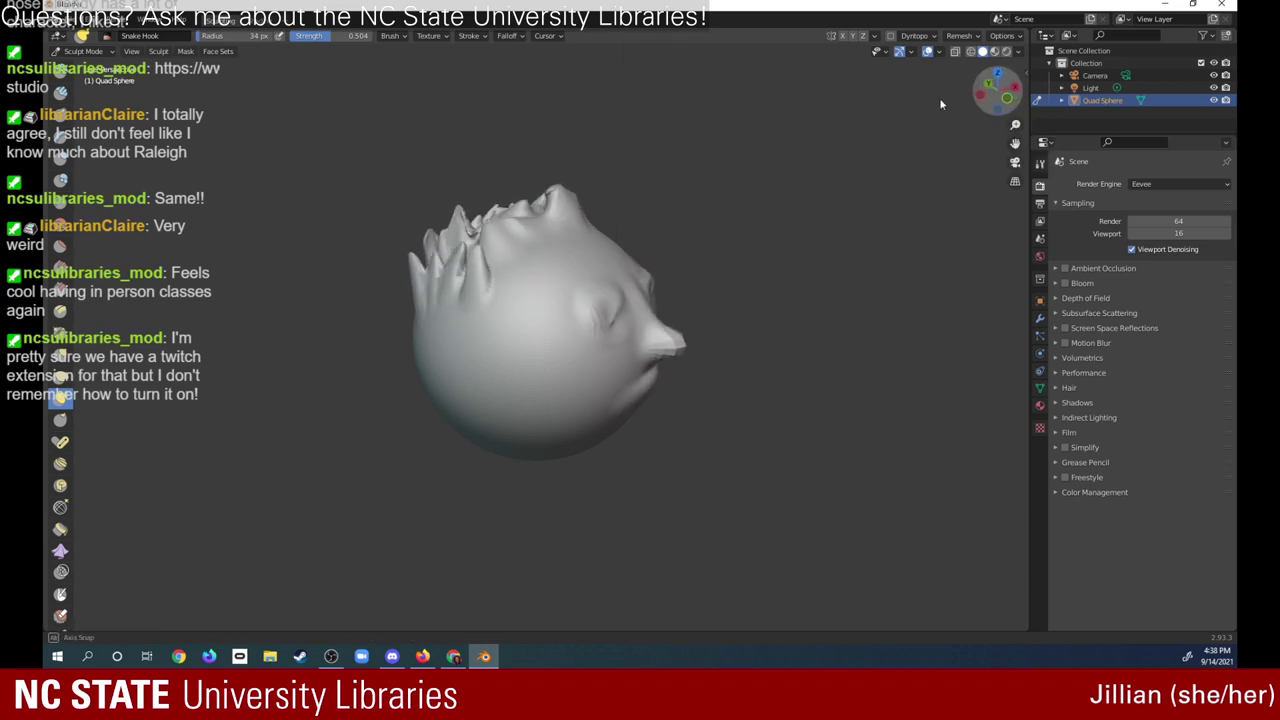
- Lengthen the right-side spikes and hook out another spike, returning to the front view
mouse_move(990, 92)
left_mouse_down()
mouse_move(823, 118)
mouse_move(896, 124)
mouse_move(766, 109)
mouse_move(813, 138)
mouse_move(873, 74)
left_mouse_up()
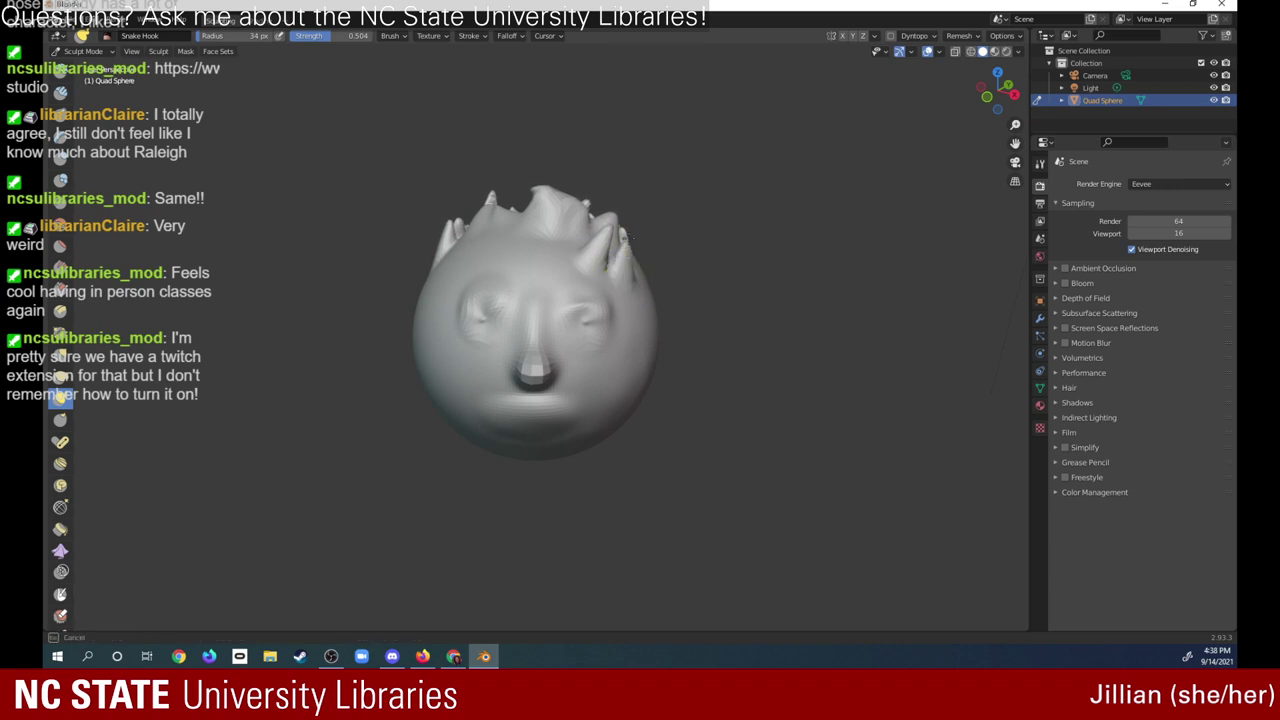
mouse_move(600, 250)
left_mouse_down()
mouse_move(529, 214)
mouse_move(523, 243)
mouse_move(526, 212)
mouse_move(530, 237)
mouse_move(563, 257)
mouse_move(563, 214)
mouse_move(505, 240)
left_mouse_up()
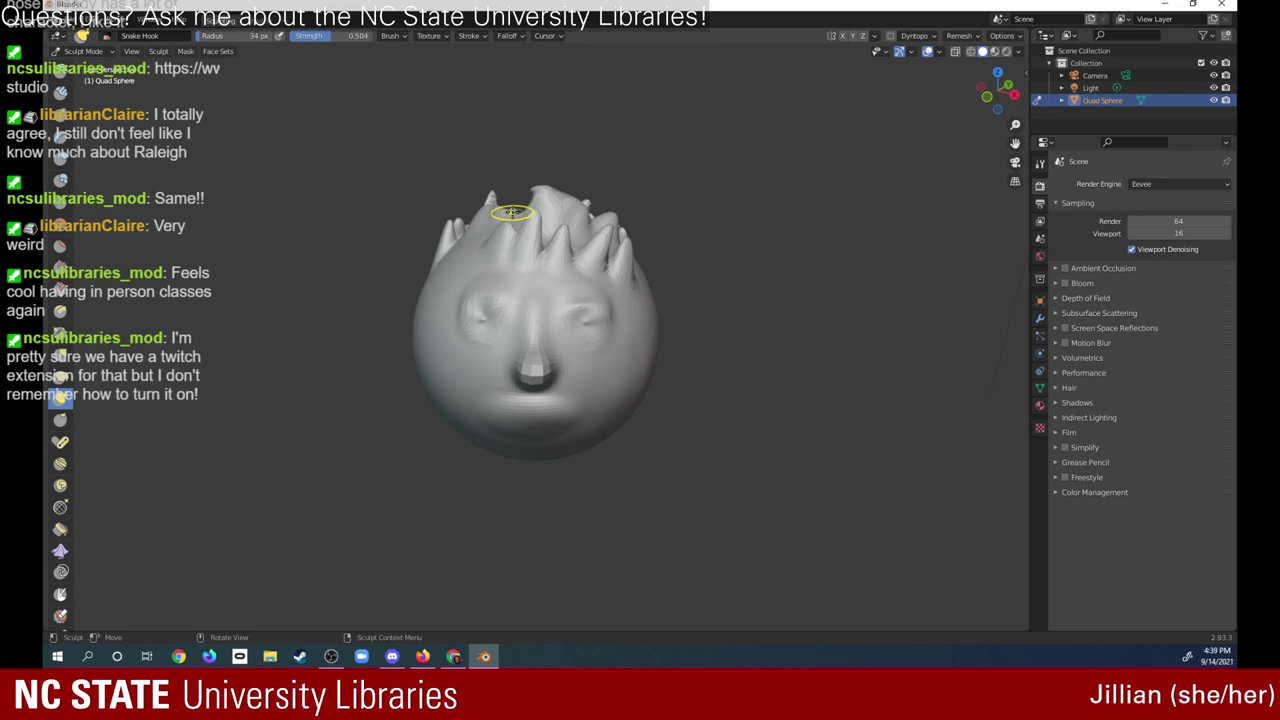
mouse_move(995, 88)
left_mouse_down()
mouse_move(969, 90)
mouse_move(990, 92)
left_mouse_up()
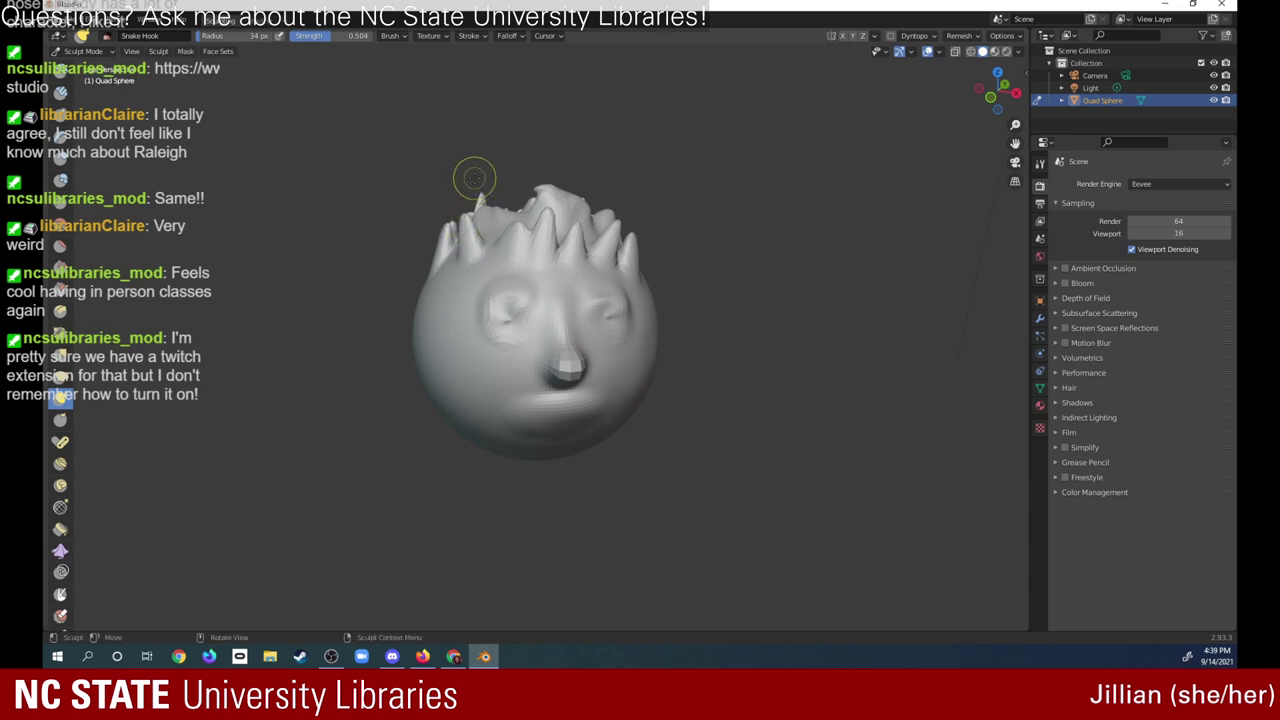
mouse_move(995, 92)
left_mouse_down()
mouse_move(943, 127)
mouse_move(913, 92)
left_mouse_up()
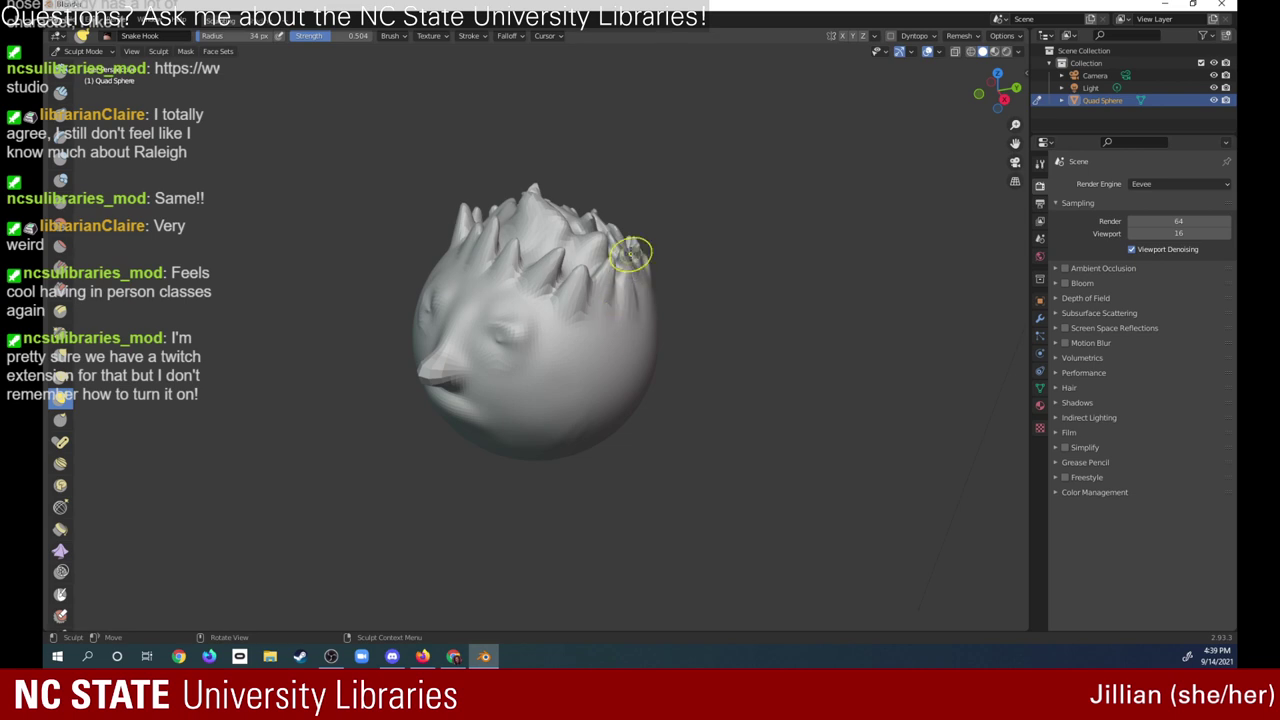
left_click_drag(998, 88, 1012, 92)
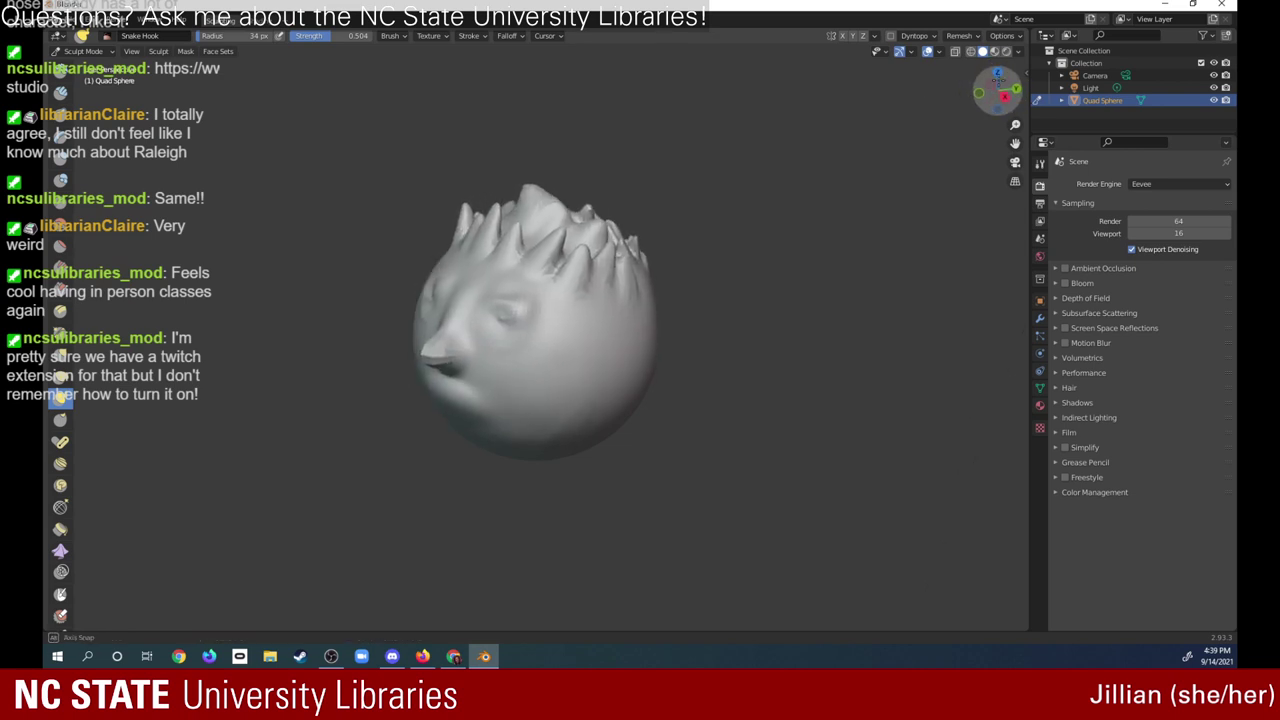
left_click_drag(998, 88, 1212, 104)
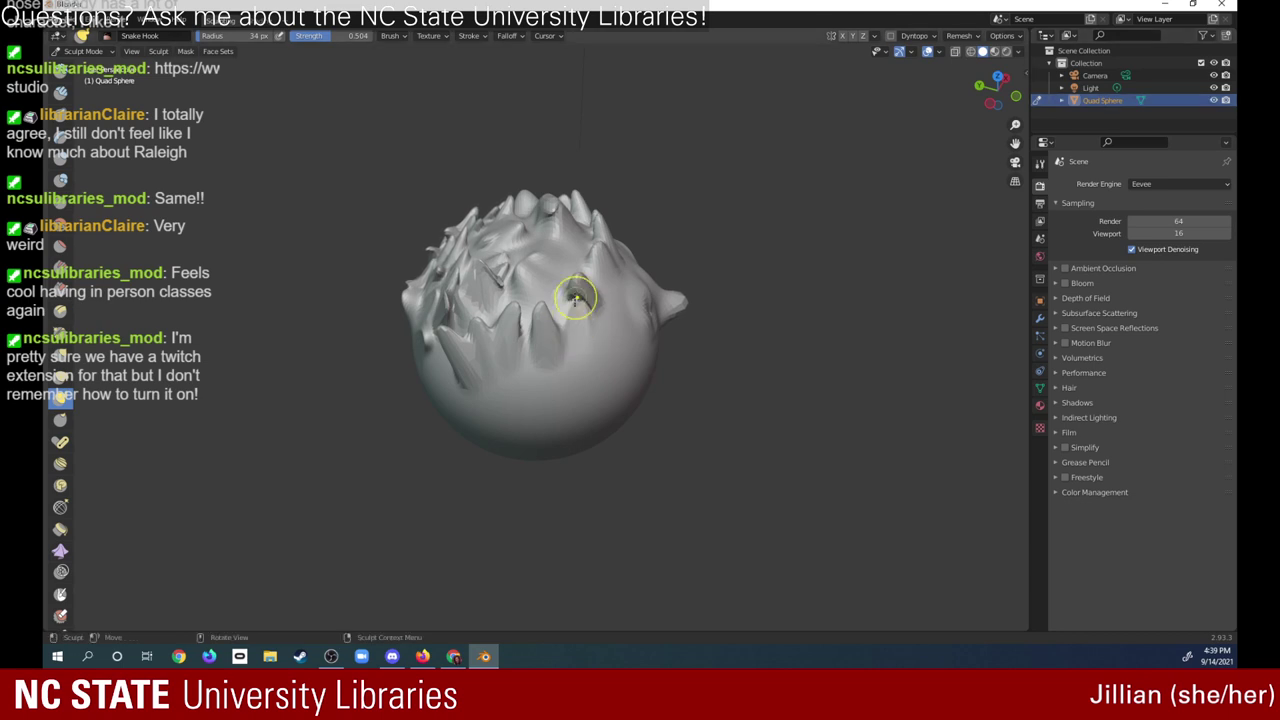
mouse_move(570, 380)
left_mouse_down()
mouse_move(563, 360)
mouse_move(593, 341)
mouse_move(586, 314)
mouse_move(591, 350)
left_mouse_up()
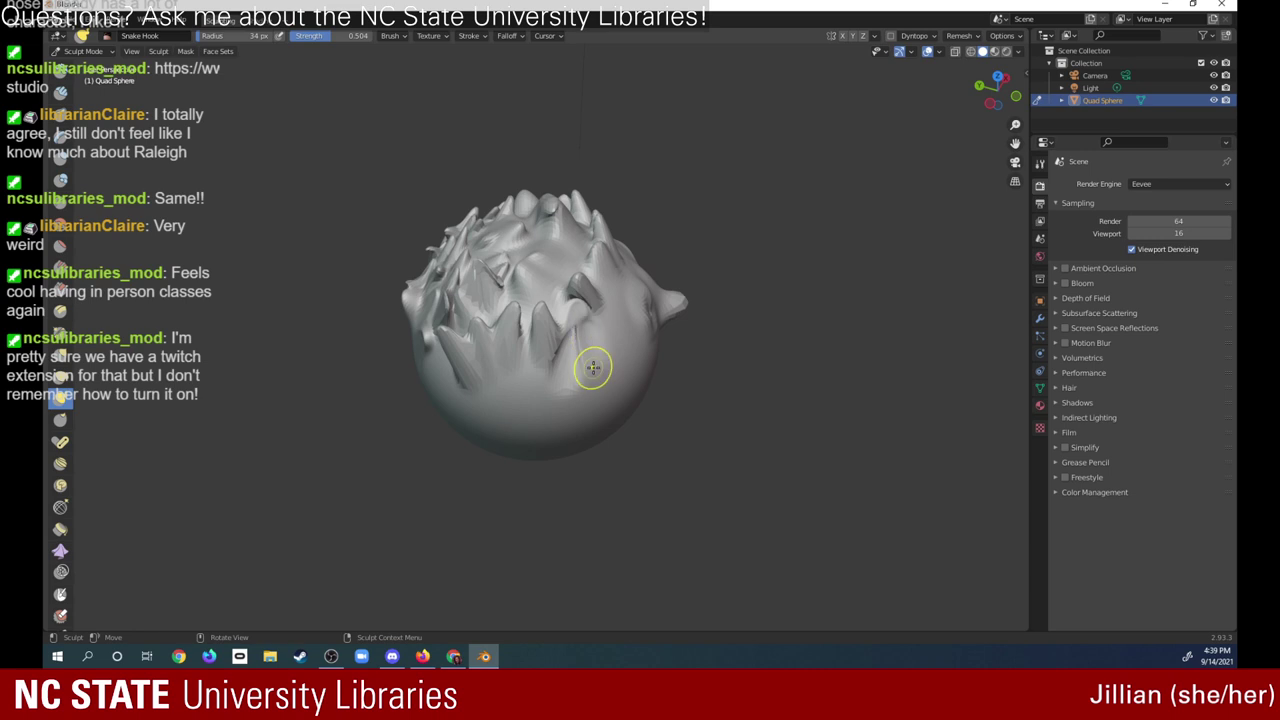
left_click_drag(997, 88, 857, 52)
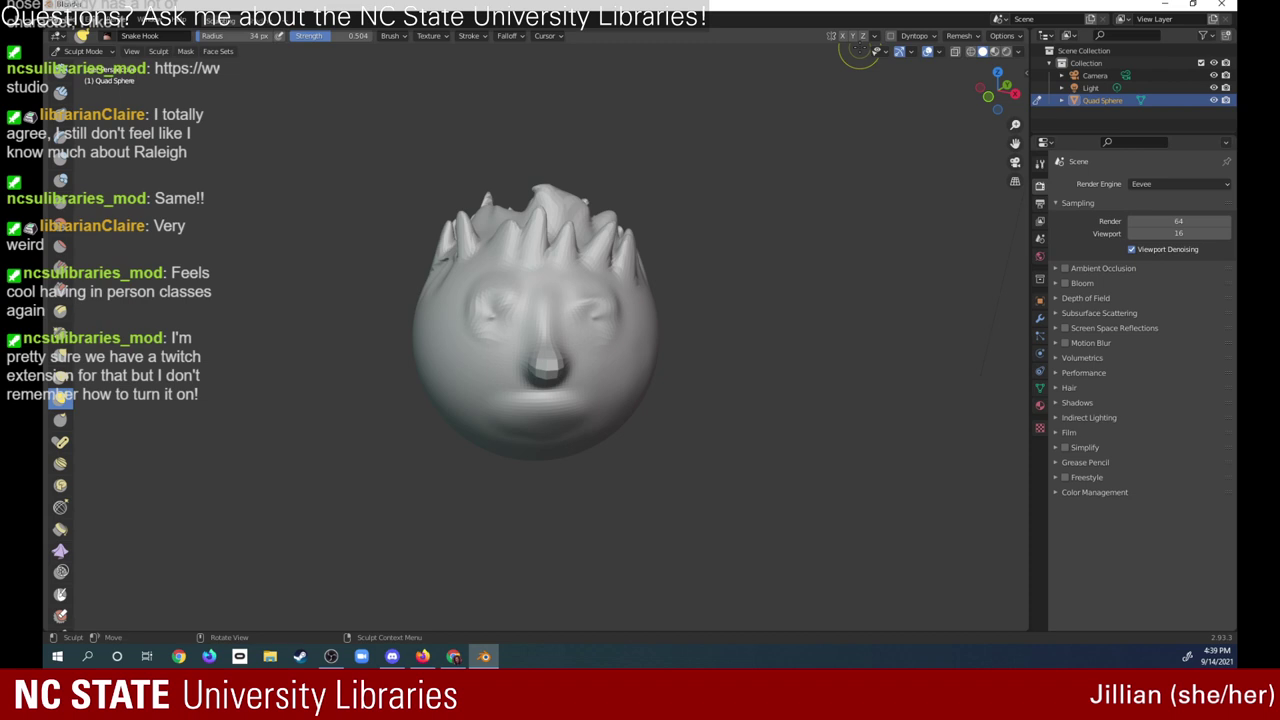
- Use the Grab brush to reshape the top spikes and the back and left bumps
left_click(61, 353)
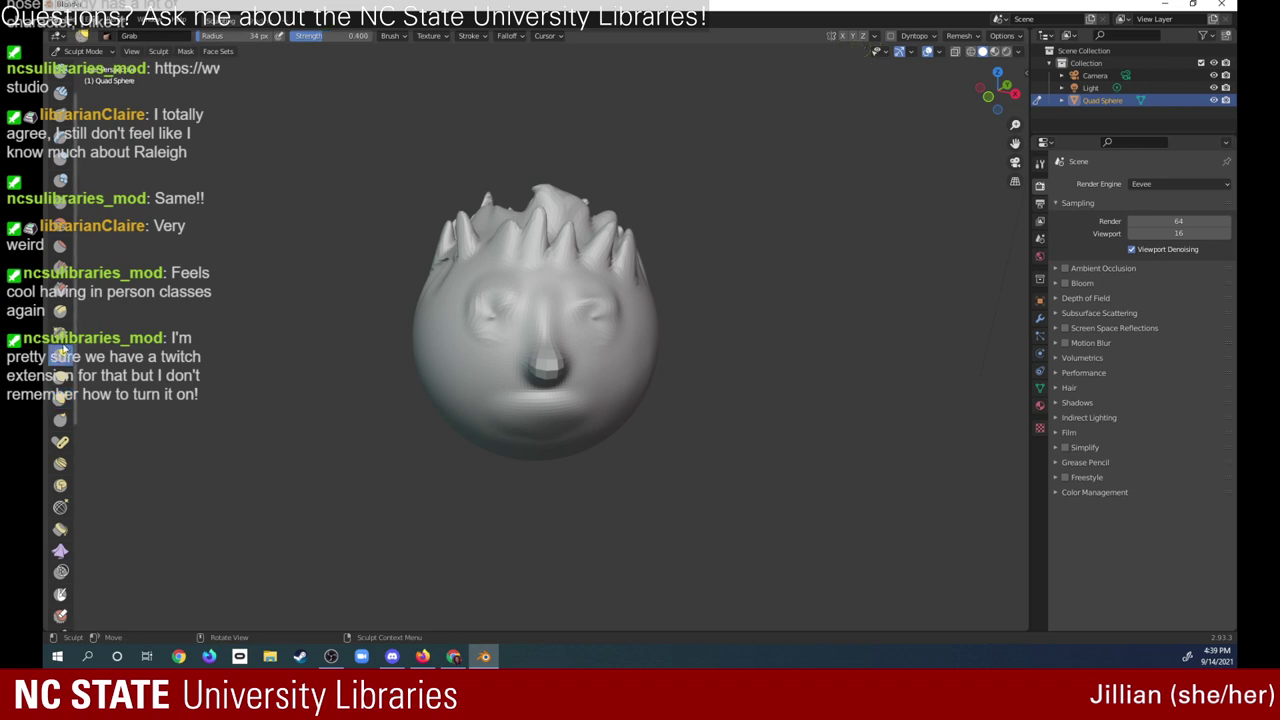
mouse_move(555, 200)
left_mouse_down()
mouse_move(535, 173)
mouse_move(547, 185)
left_mouse_up()
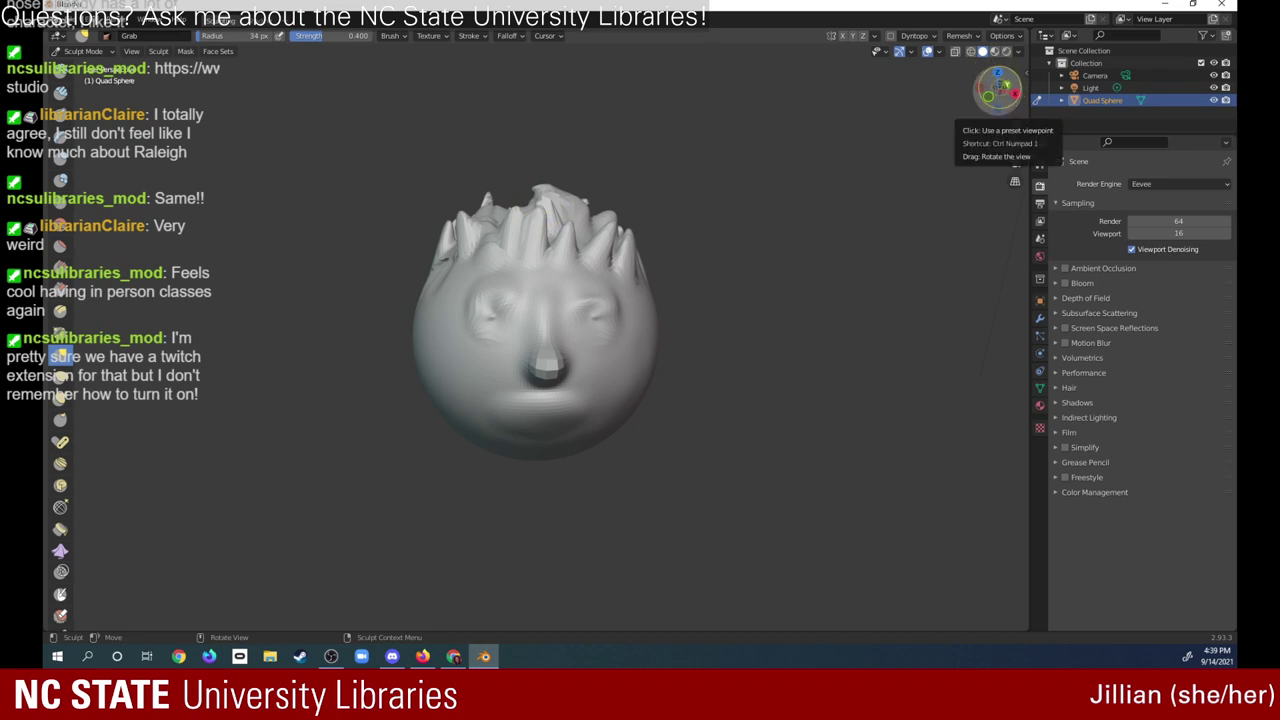
left_click_drag(996, 80, 1000, 95)
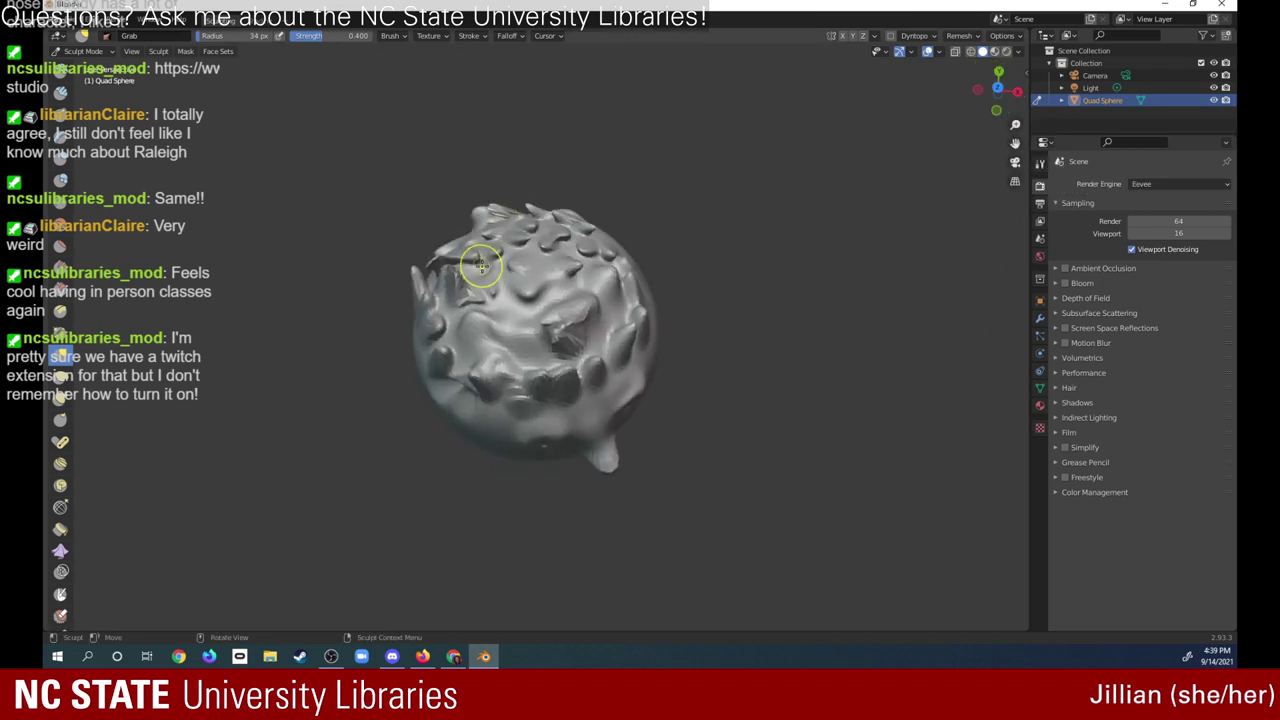
mouse_move(503, 286)
left_mouse_down()
mouse_move(508, 300)
mouse_move(550, 296)
mouse_move(528, 266)
mouse_move(587, 272)
mouse_move(603, 330)
left_mouse_up()
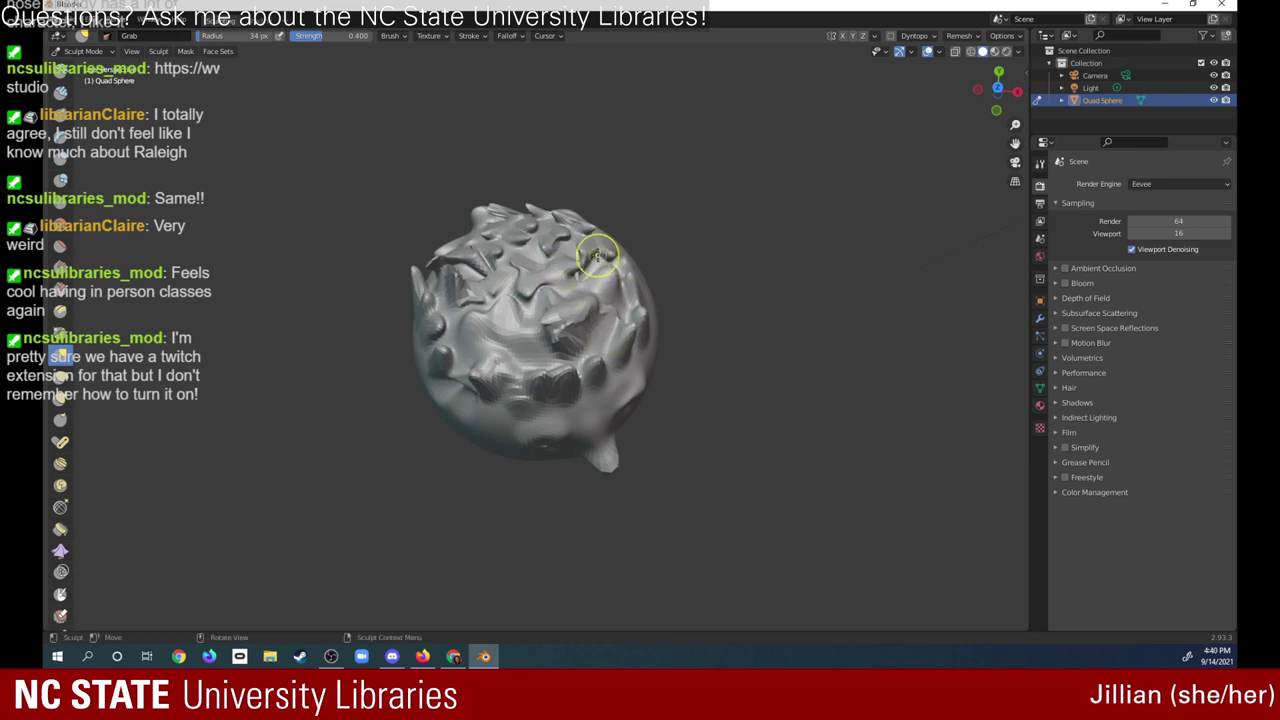
mouse_move(597, 256)
left_mouse_down()
mouse_move(530, 226)
mouse_move(458, 340)
left_mouse_up()
left_click_drag(470, 290, 455, 335)
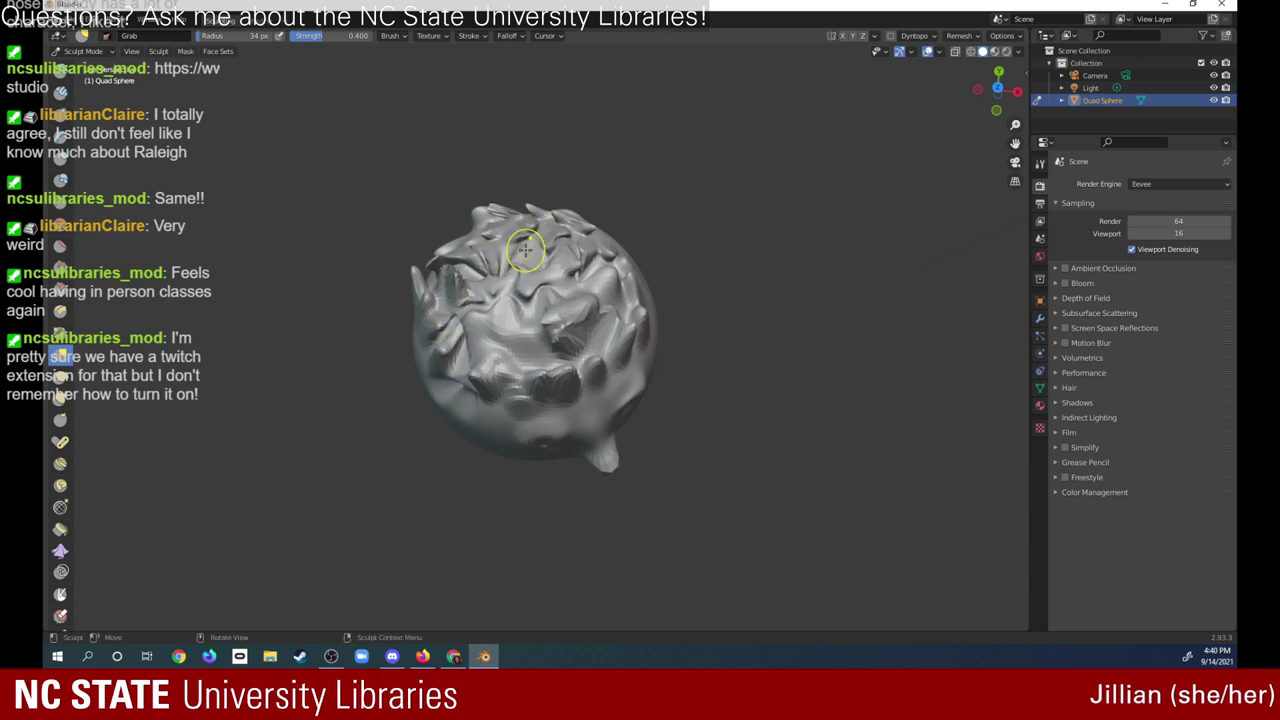
- Grab-sculpt the spikes on the head's right side and along the top
mouse_move(997, 88)
left_mouse_down()
mouse_move(962, 63)
mouse_move(995, 62)
left_mouse_up()
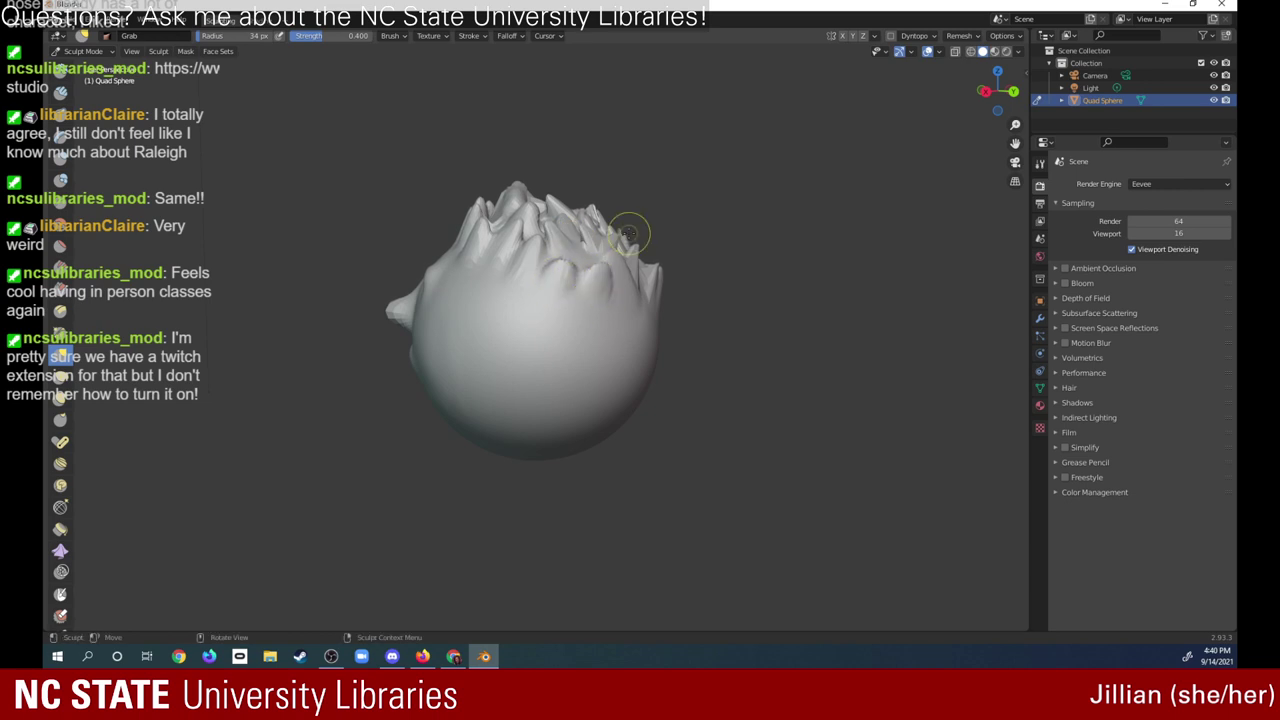
left_click_drag(1000, 90, 1040, 118)
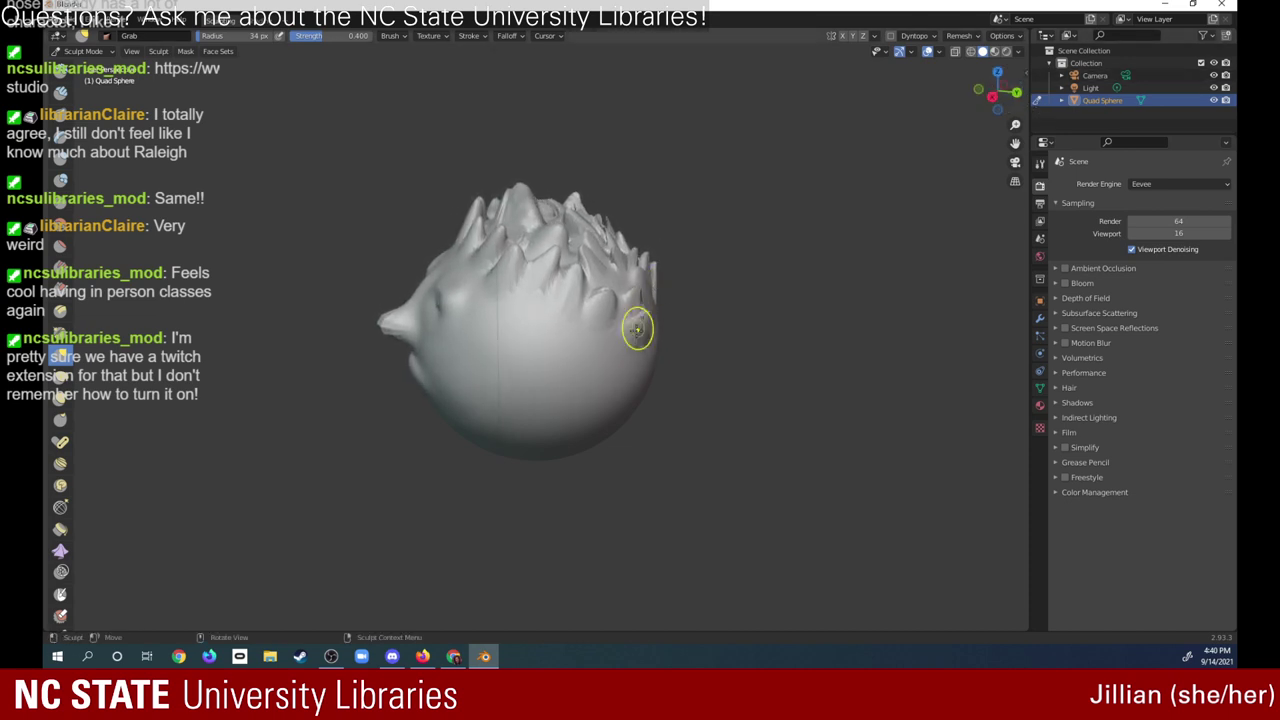
mouse_move(640, 329)
left_mouse_down()
mouse_move(627, 262)
mouse_move(615, 265)
left_mouse_up()
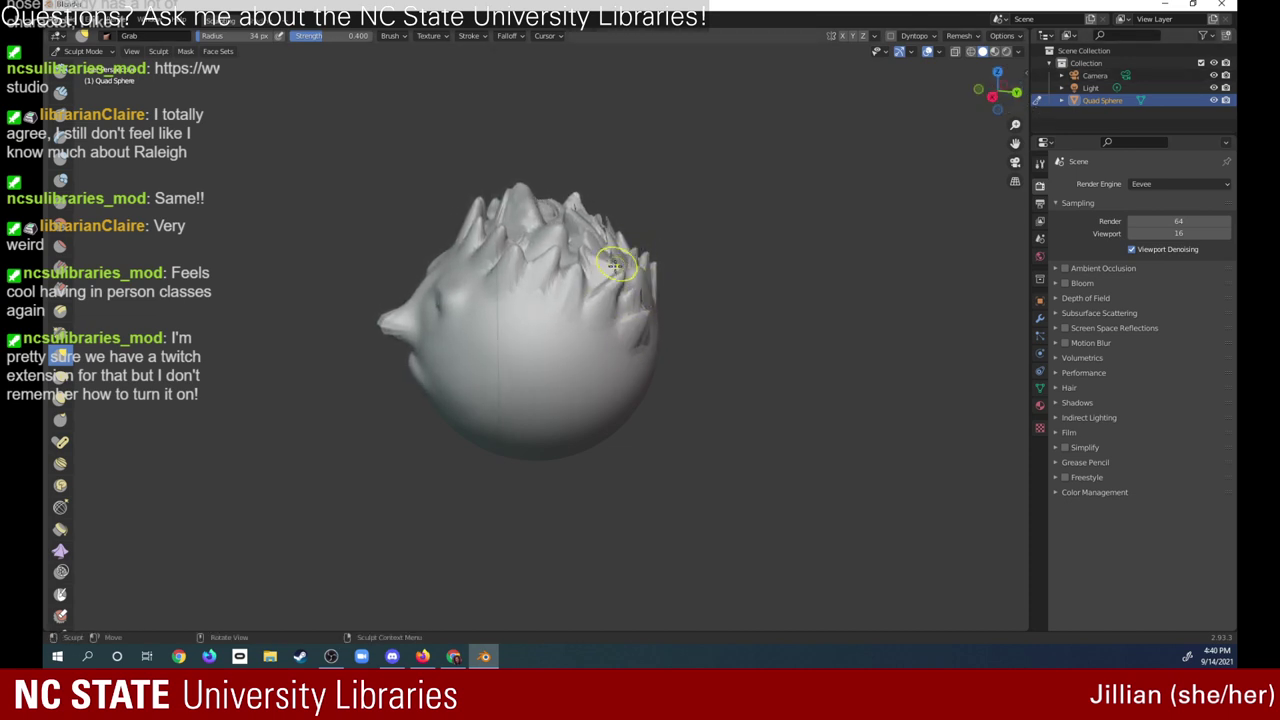
mouse_move(651, 326)
left_mouse_down()
mouse_move(674, 286)
mouse_move(651, 330)
left_mouse_up()
left_click_drag(997, 90, 982, 168)
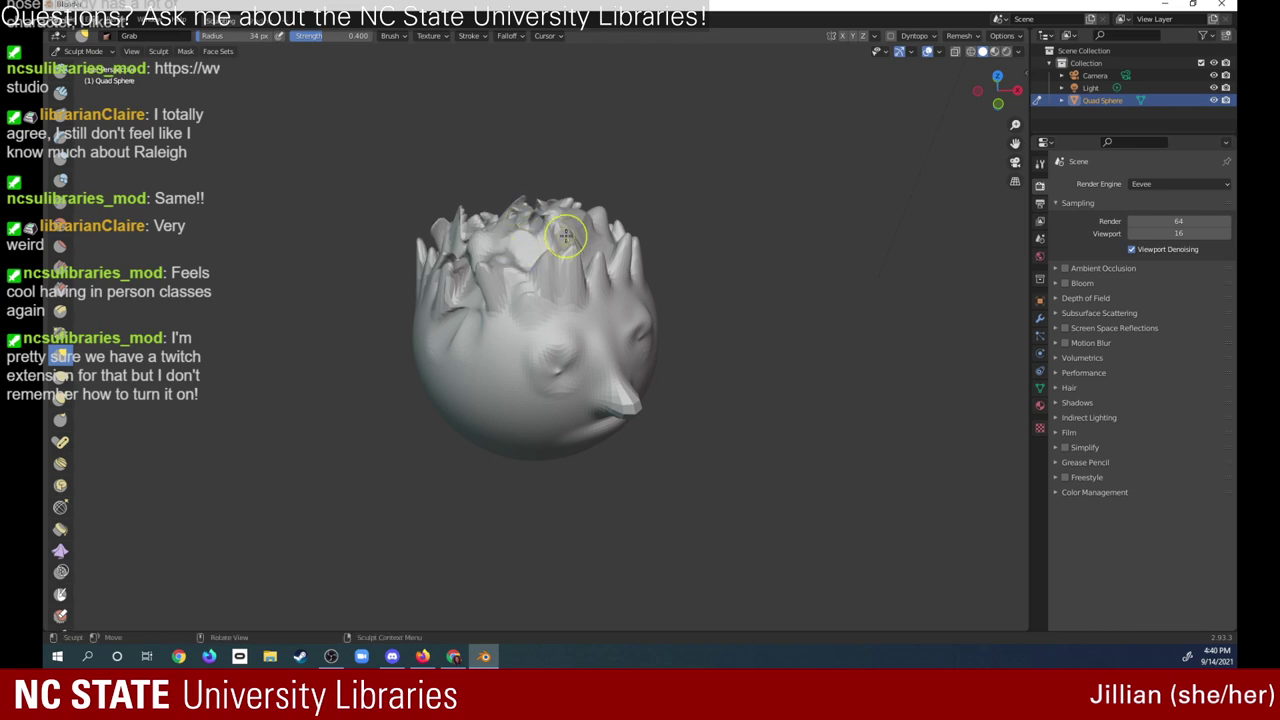
mouse_move(599, 226)
left_mouse_down()
mouse_move(592, 258)
mouse_move(488, 241)
left_mouse_up()
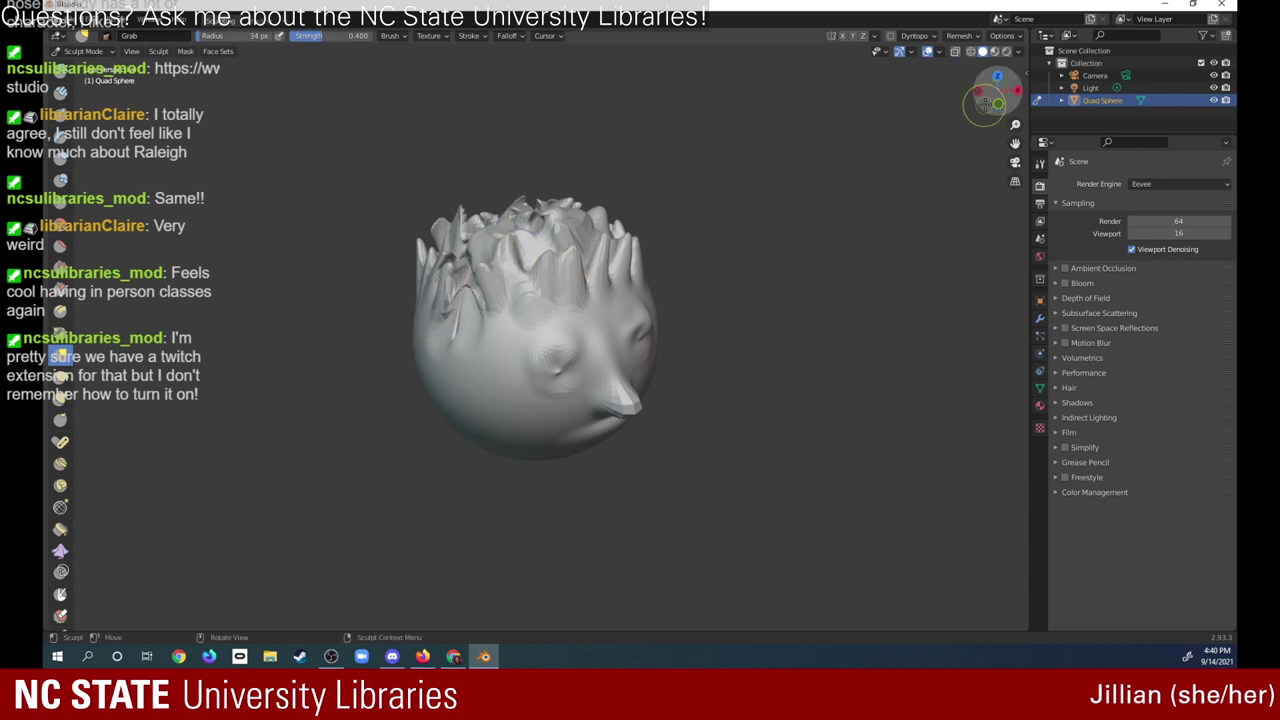
- Pull the top hair toward the upper right and reshape the upper-left and top-centre spikes
left_click_drag(986, 86, 963, 88)
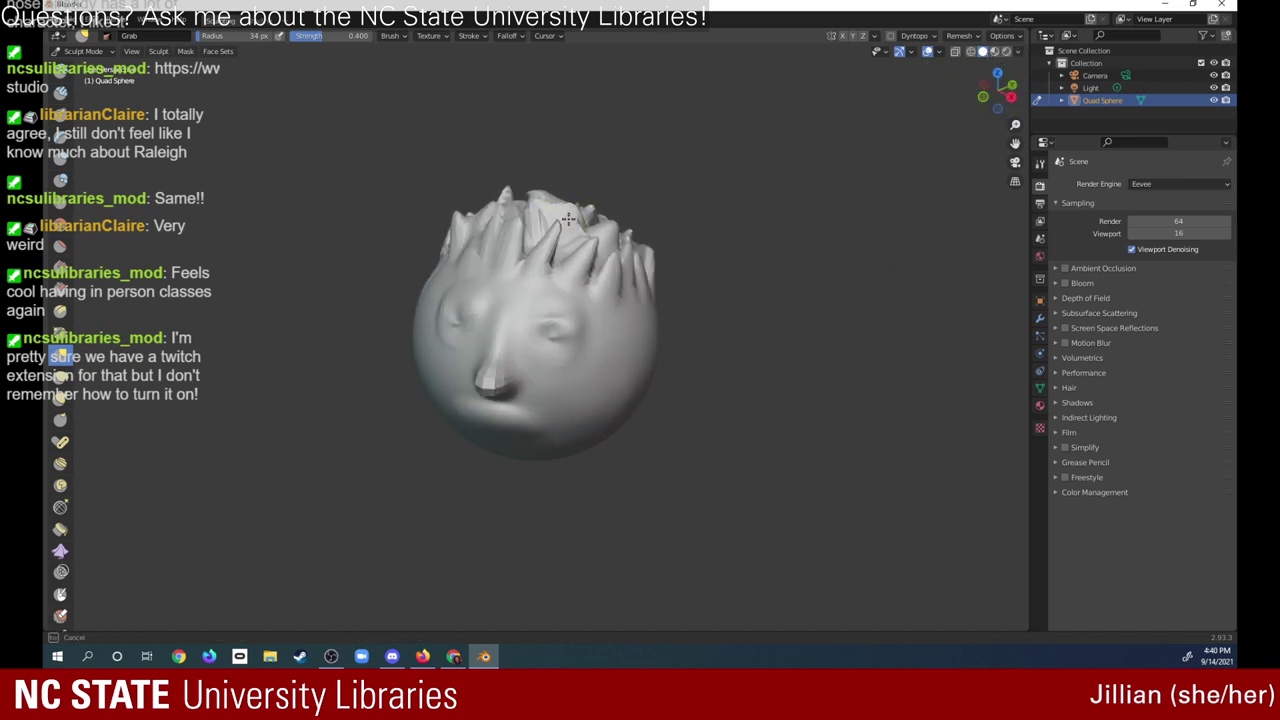
mouse_move(567, 218)
left_mouse_down()
mouse_move(586, 240)
mouse_move(606, 204)
left_mouse_up()
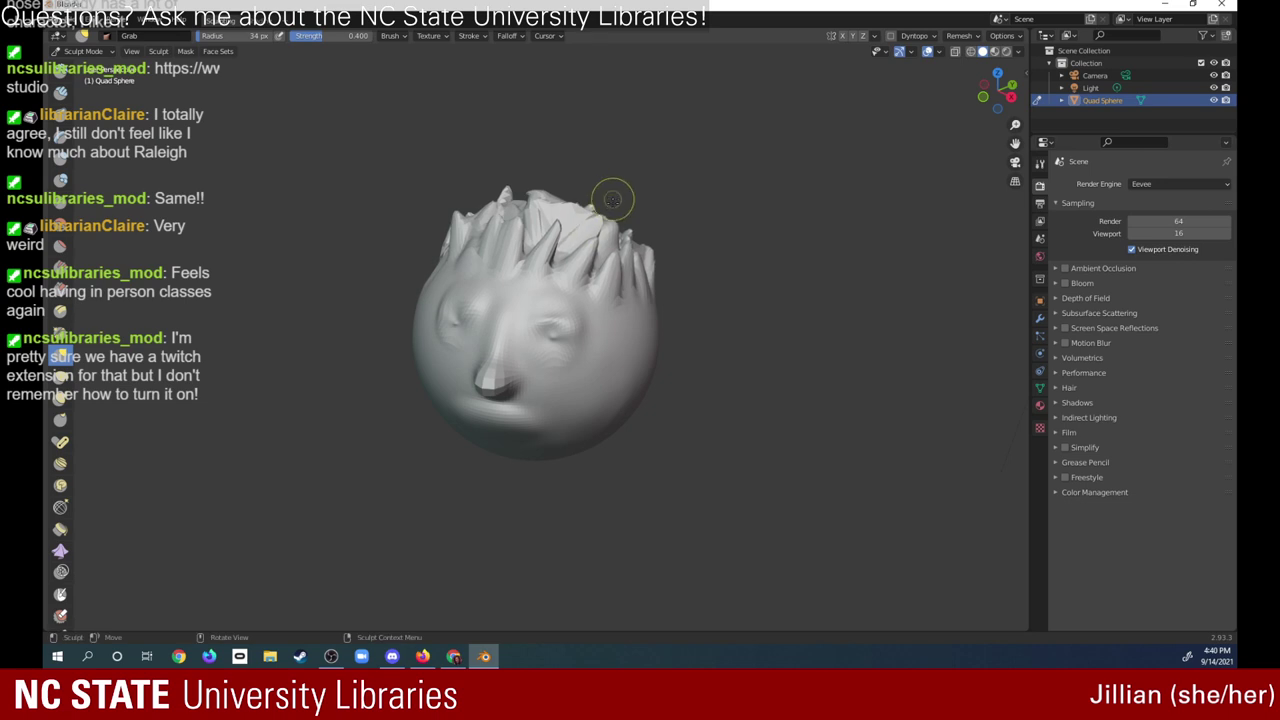
left_click_drag(623, 298, 654, 231)
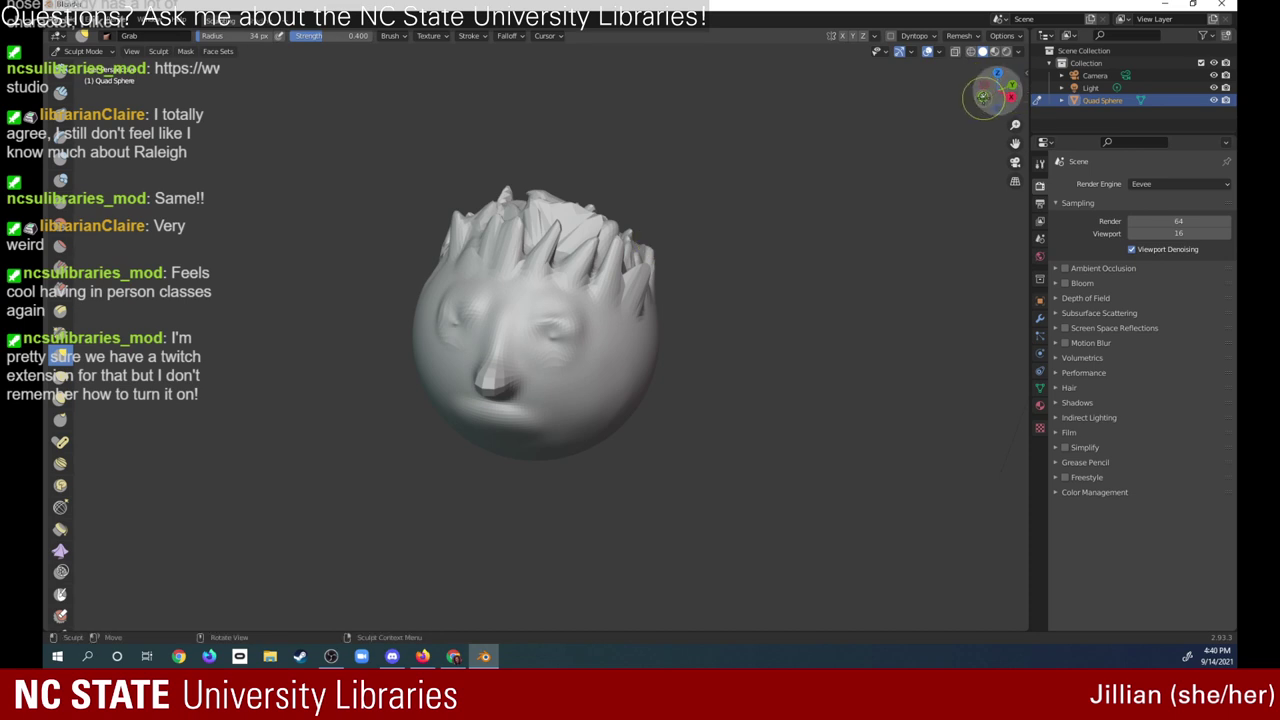
left_click_drag(984, 96, 1010, 100)
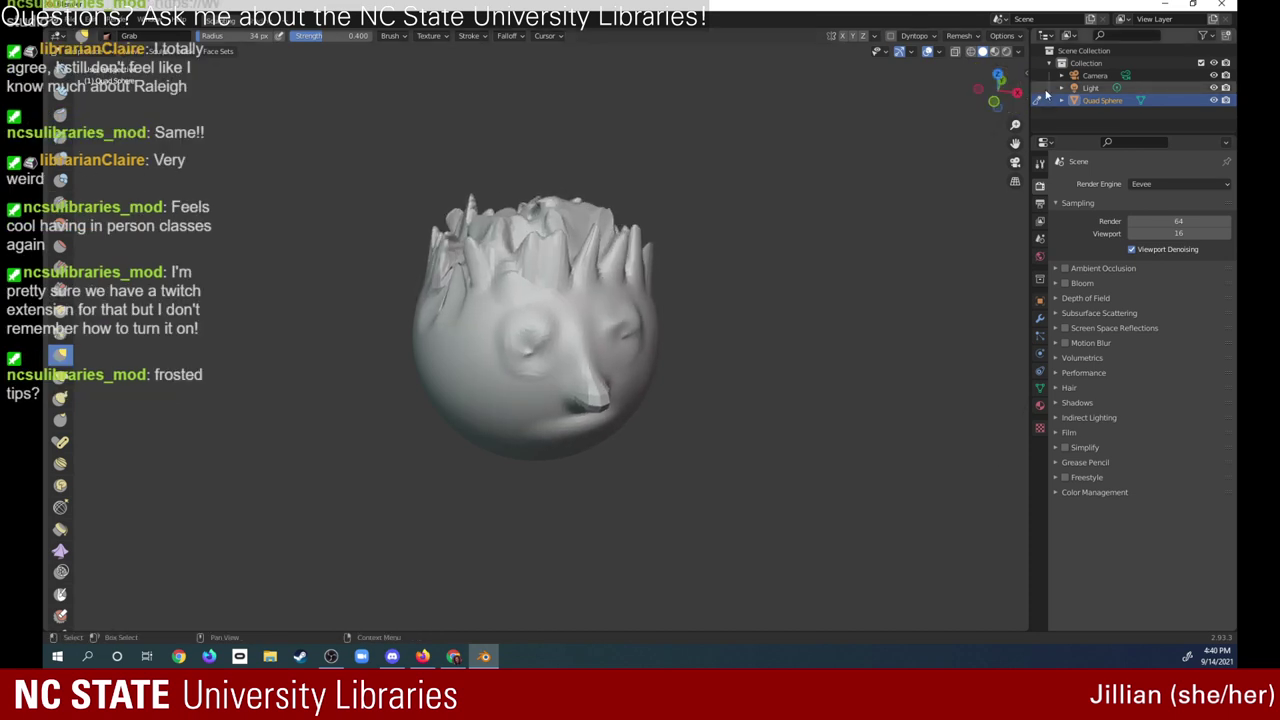
mouse_move(448, 265)
left_mouse_down()
mouse_move(433, 254)
mouse_move(434, 266)
left_mouse_up()
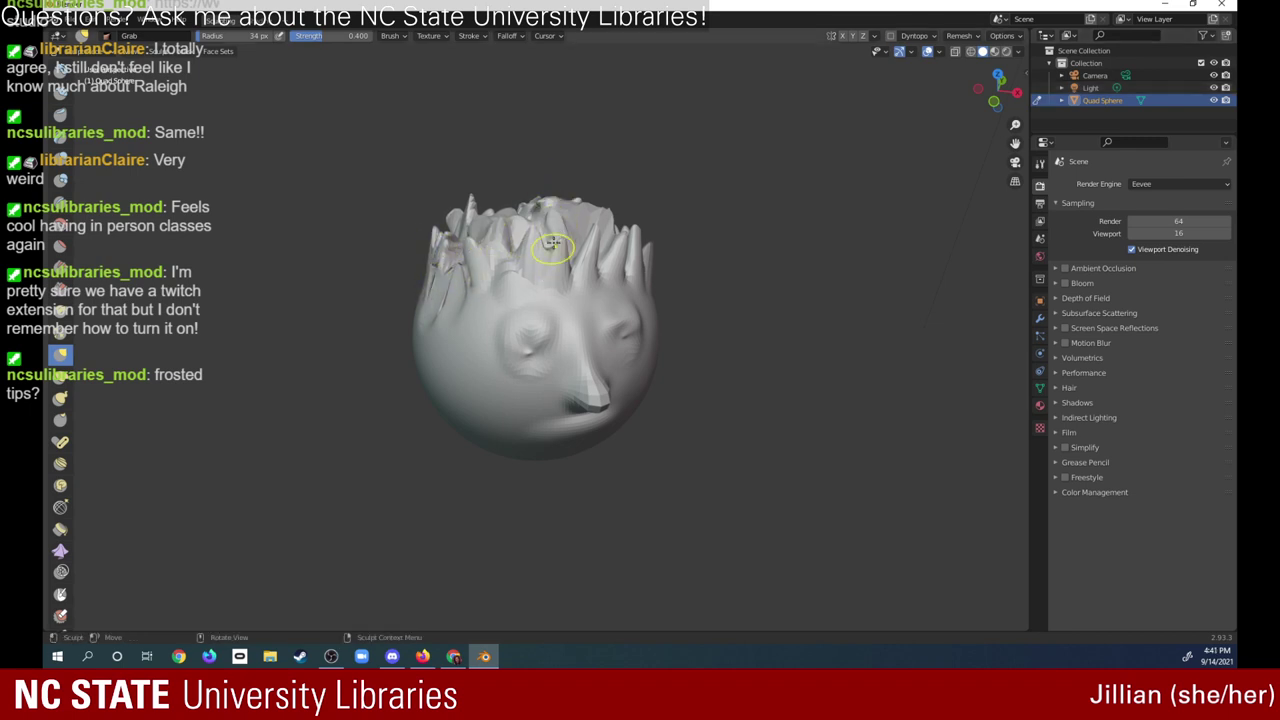
mouse_move(553, 245)
left_mouse_down()
mouse_move(548, 262)
mouse_move(571, 206)
mouse_move(571, 223)
mouse_move(508, 216)
mouse_move(518, 188)
left_mouse_up()
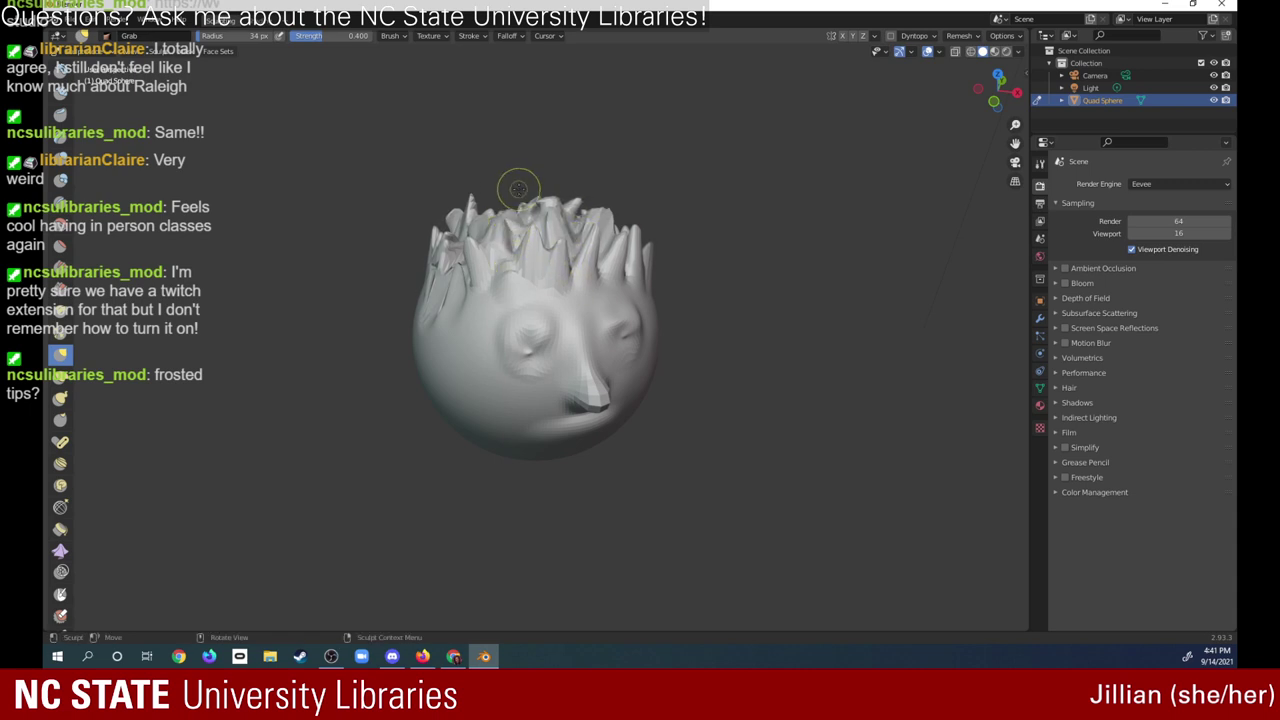
left_click_drag(997, 88, 997, 90)
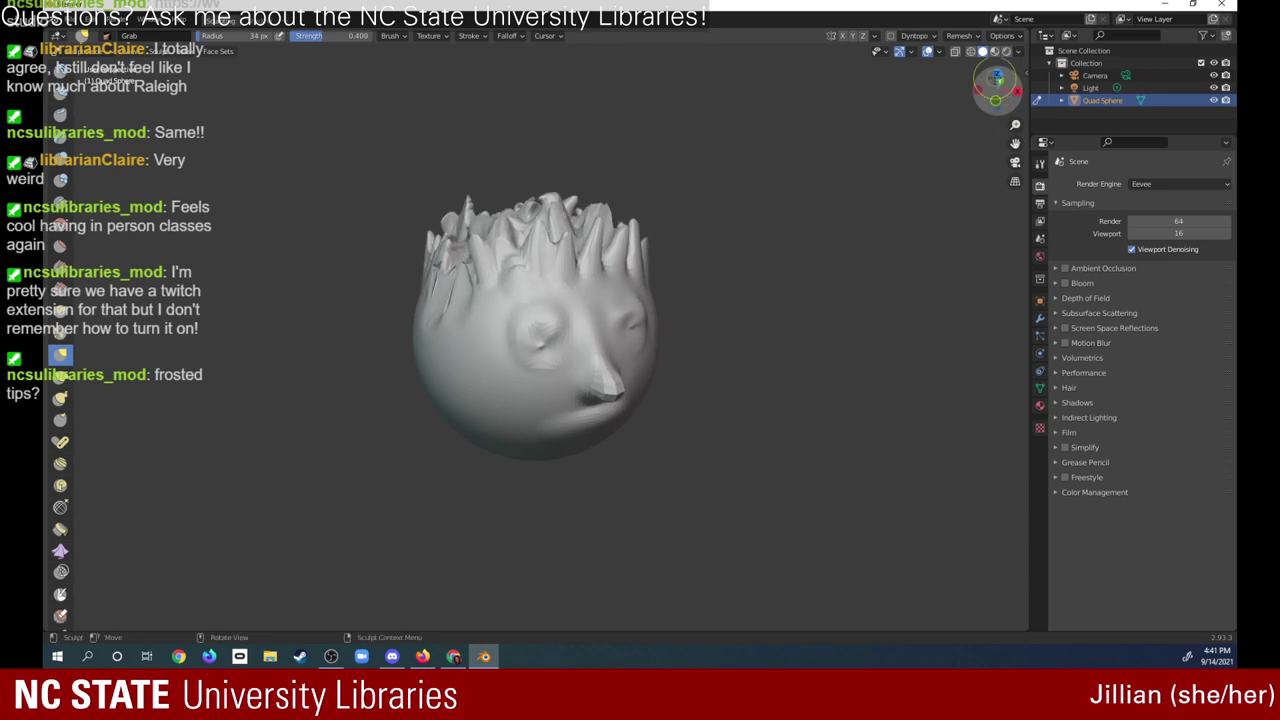
- Pull the left hair spikes further and draw out a spike on the right side
left_click_drag(492, 287, 482, 292)
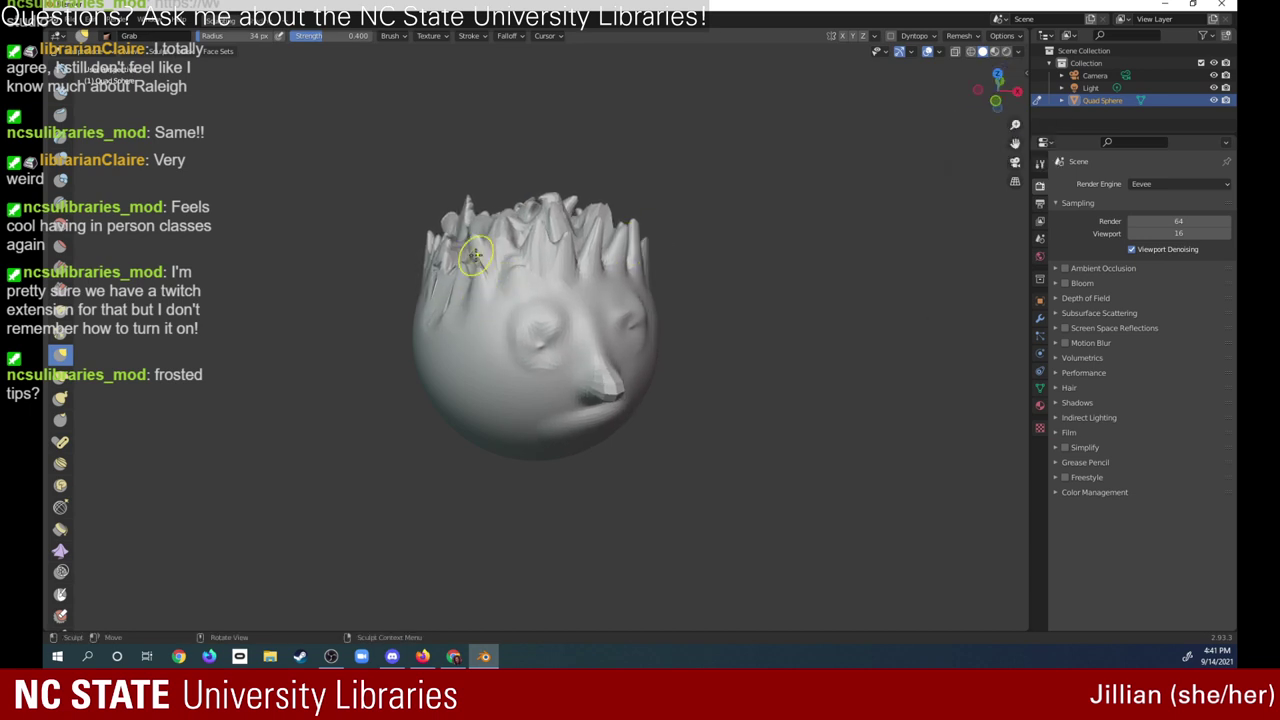
left_click_drag(428, 243, 423, 300)
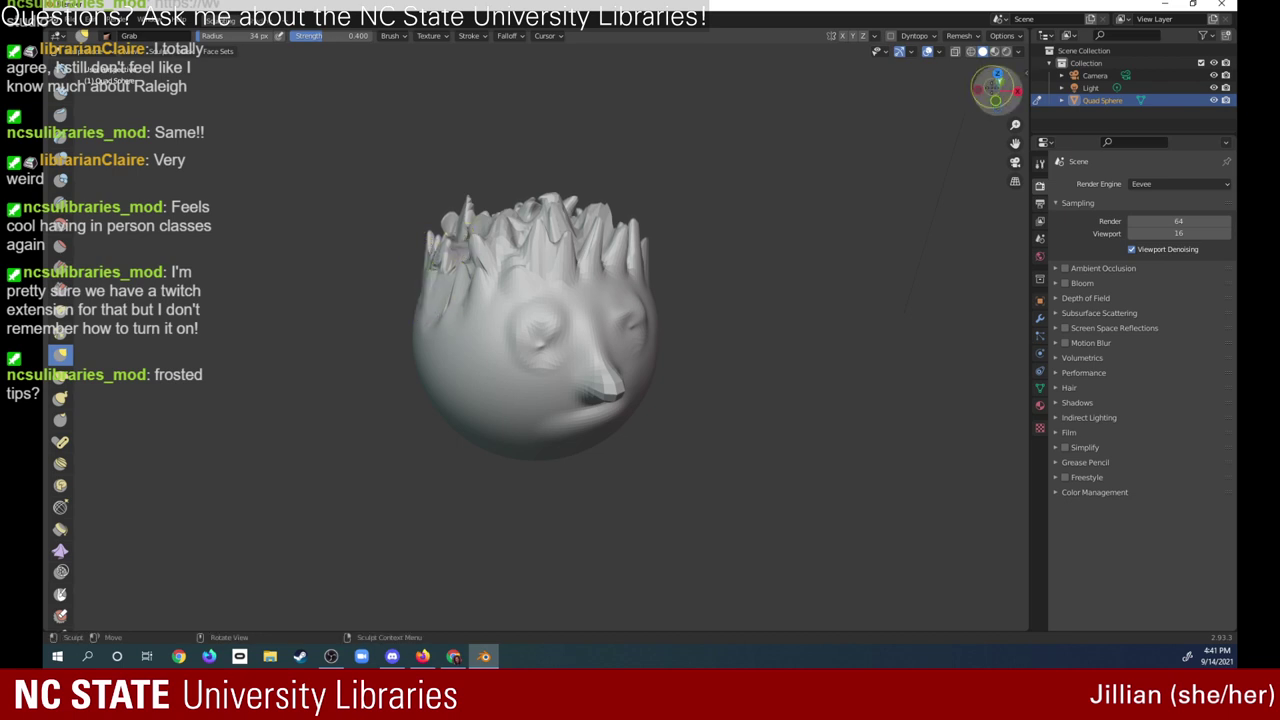
left_click_drag(993, 88, 980, 90)
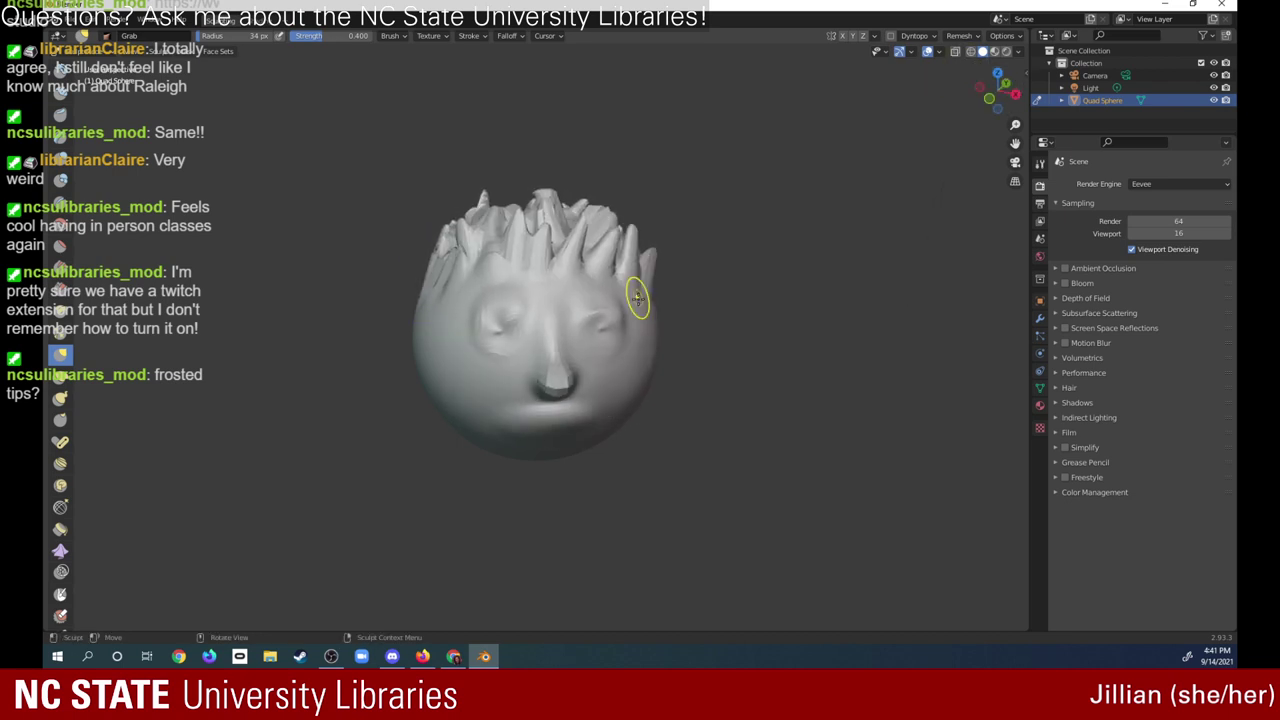
mouse_move(637, 292)
left_mouse_down()
mouse_move(635, 258)
mouse_move(572, 230)
left_mouse_up()
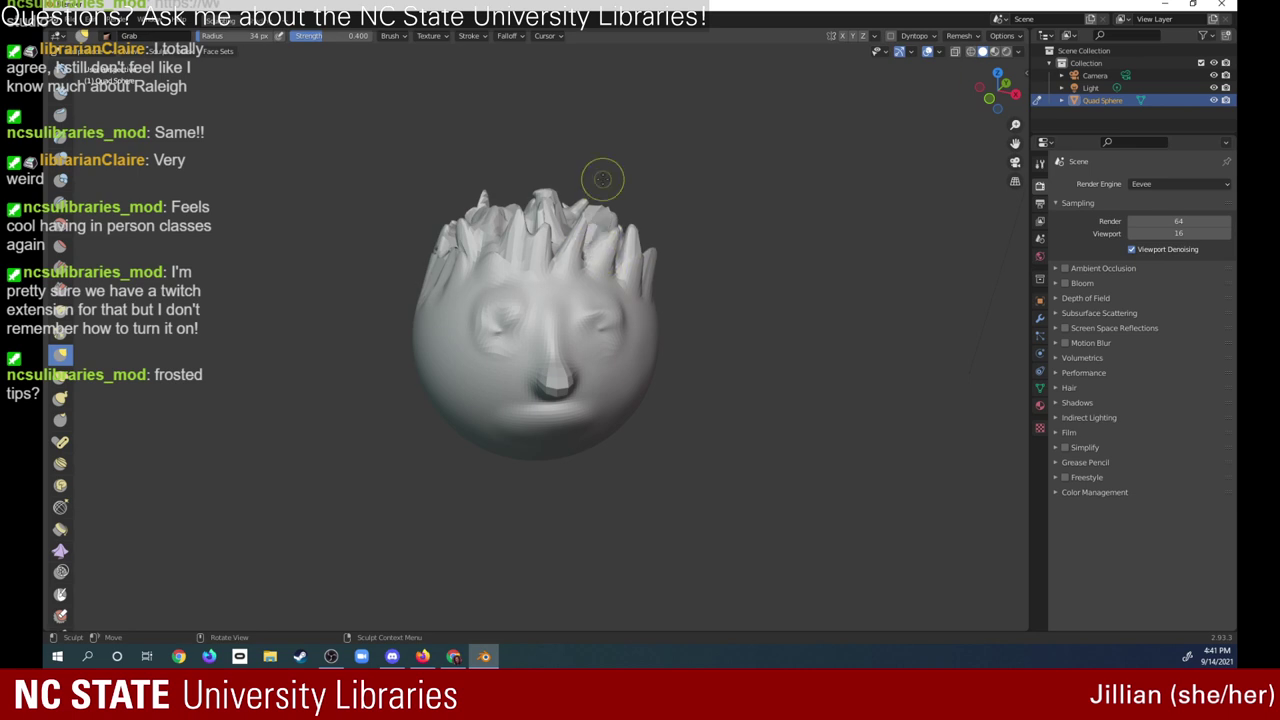
left_click_drag(996, 88, 1000, 102)
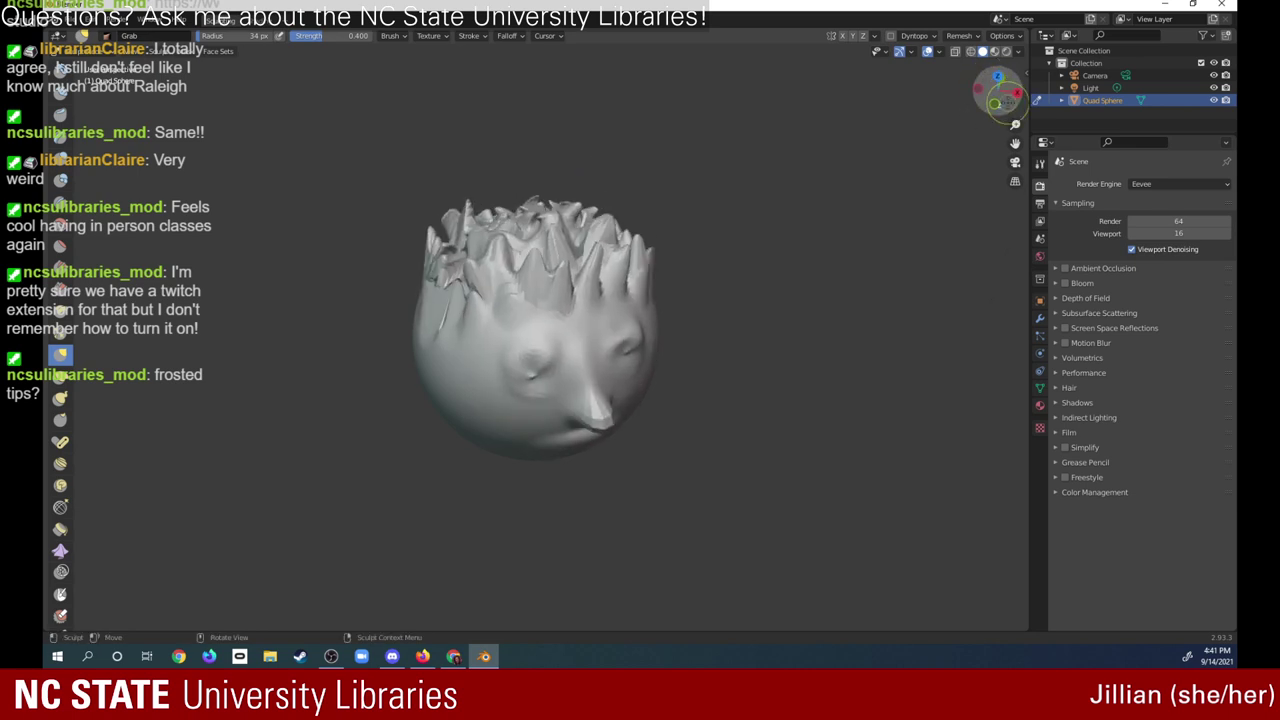
mouse_move(503, 209)
left_mouse_down()
mouse_move(458, 242)
mouse_move(508, 238)
left_mouse_up()
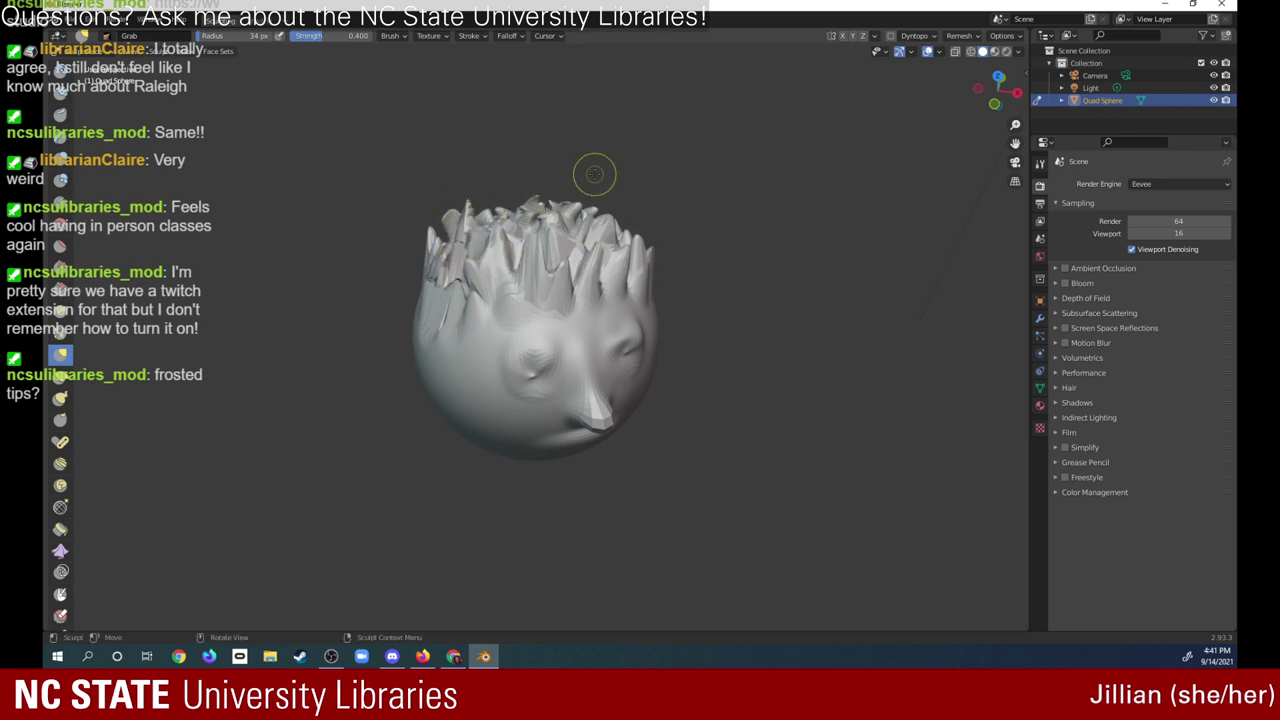
left_click_drag(993, 78, 990, 98)
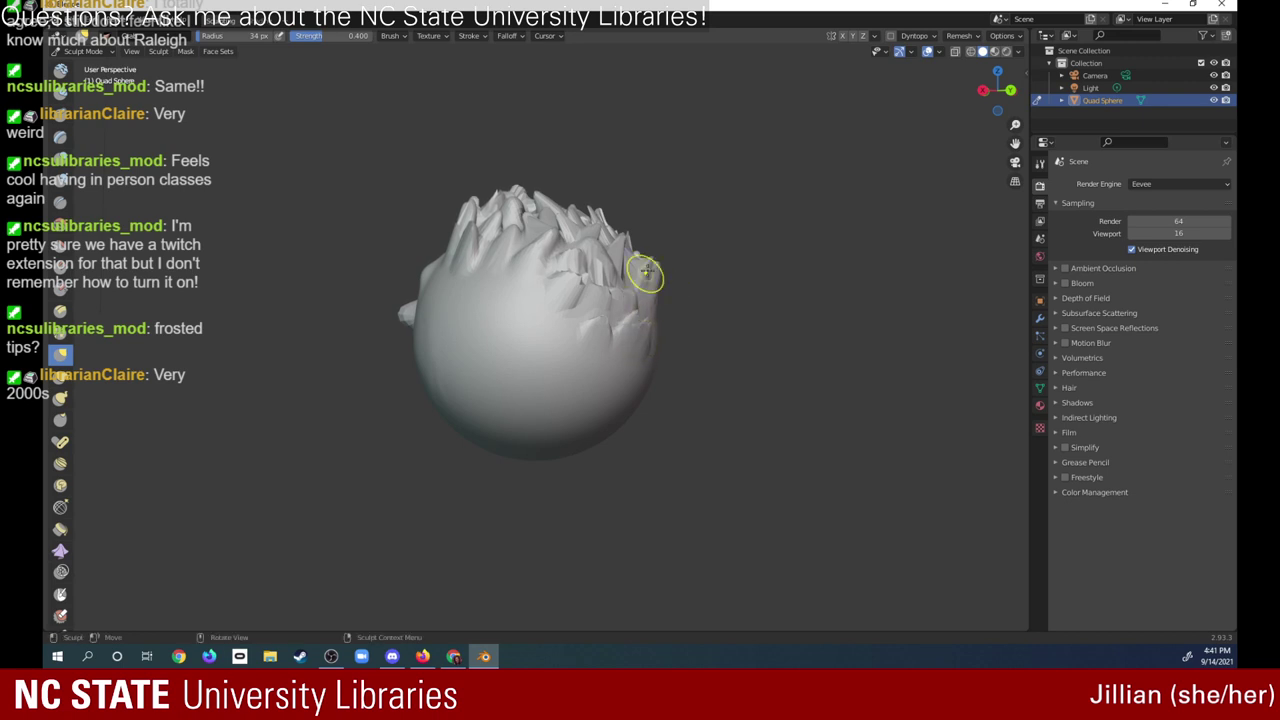
- Grab-sculpt the back and lower-right hair spikes, finishing on the front view
mouse_move(645, 295)
left_mouse_down()
mouse_move(588, 277)
mouse_move(571, 323)
left_mouse_up()
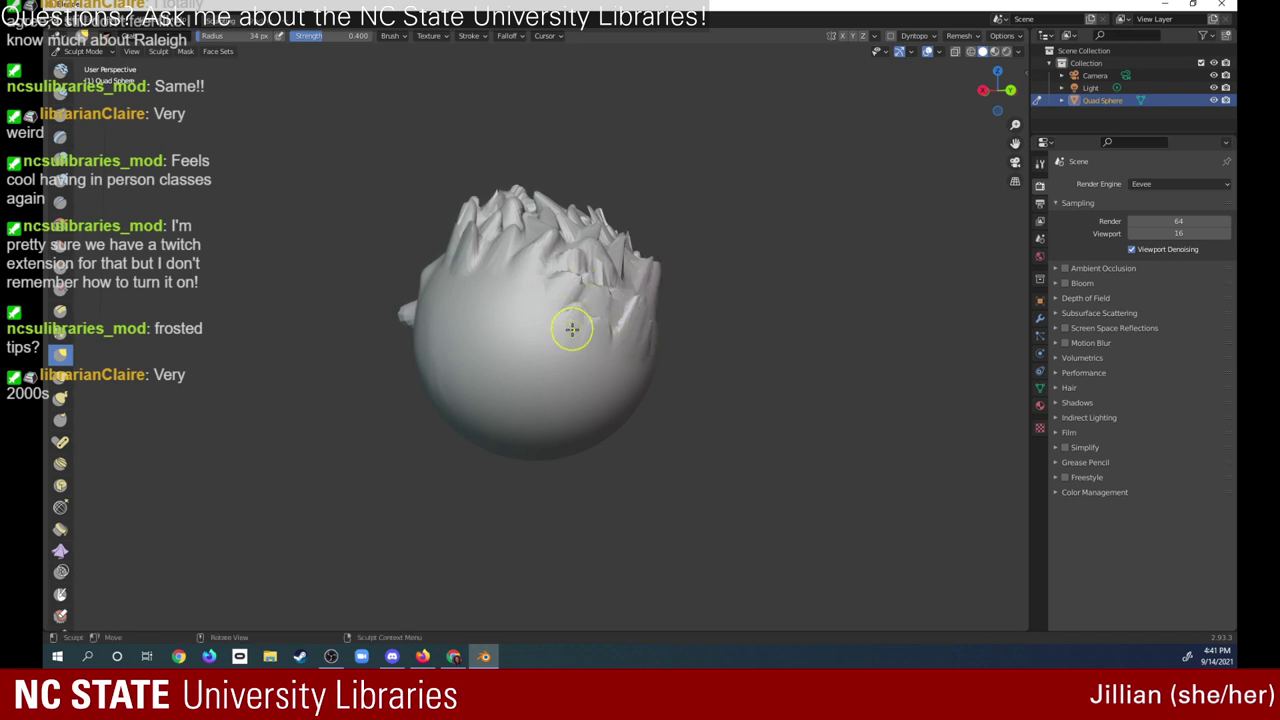
left_click_drag(643, 357, 637, 360)
left_click_drag(992, 90, 988, 92)
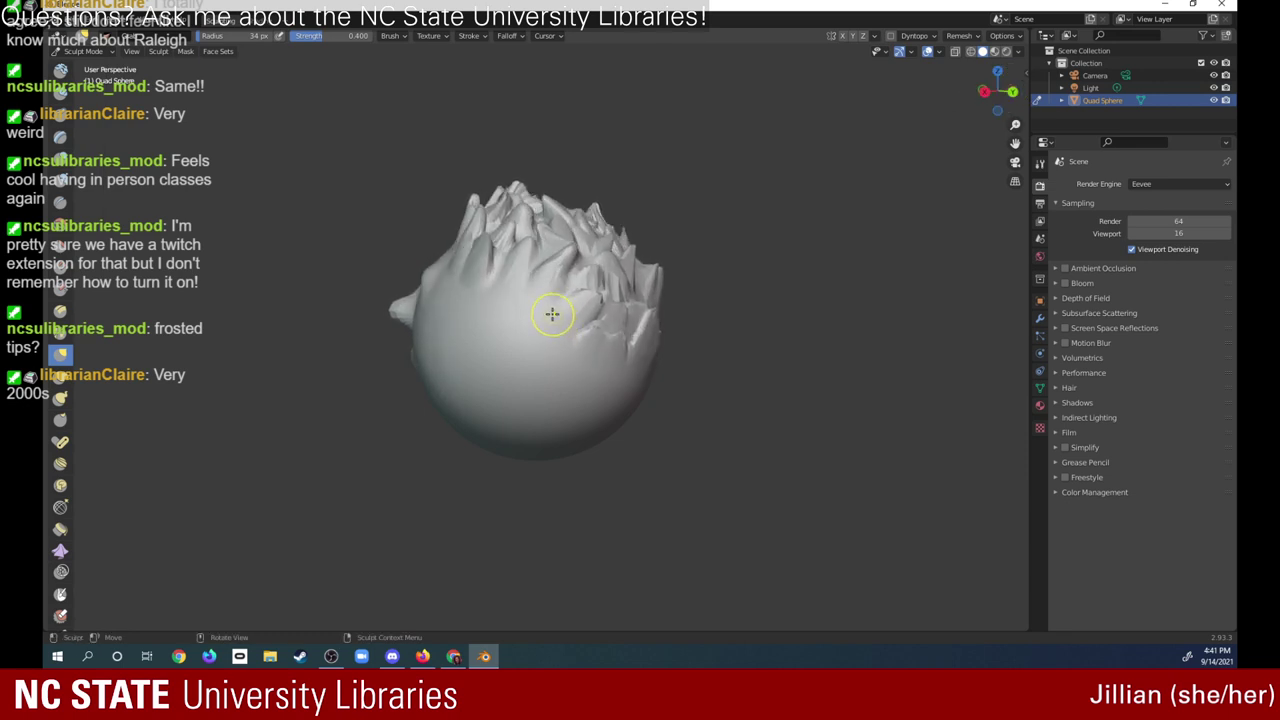
mouse_move(563, 294)
left_mouse_down()
mouse_move(540, 255)
mouse_move(524, 298)
left_mouse_up()
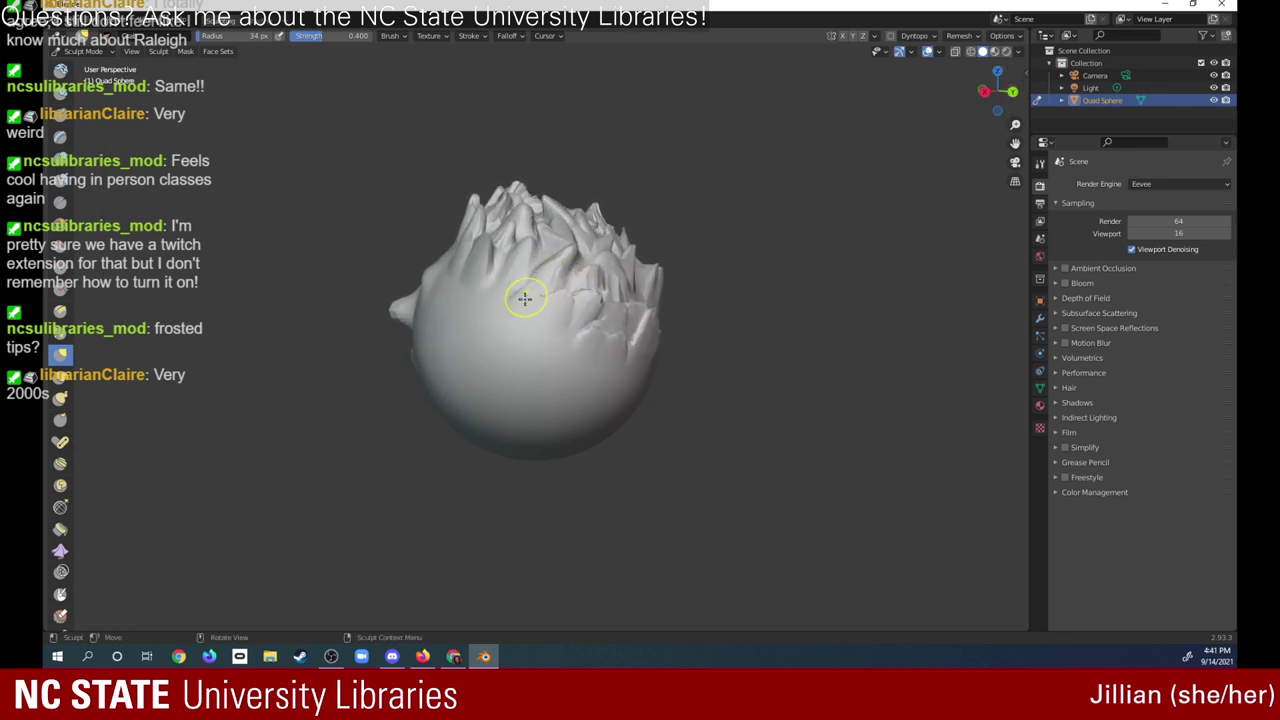
mouse_move(620, 371)
left_mouse_down()
mouse_move(640, 350)
mouse_move(640, 362)
left_mouse_up()
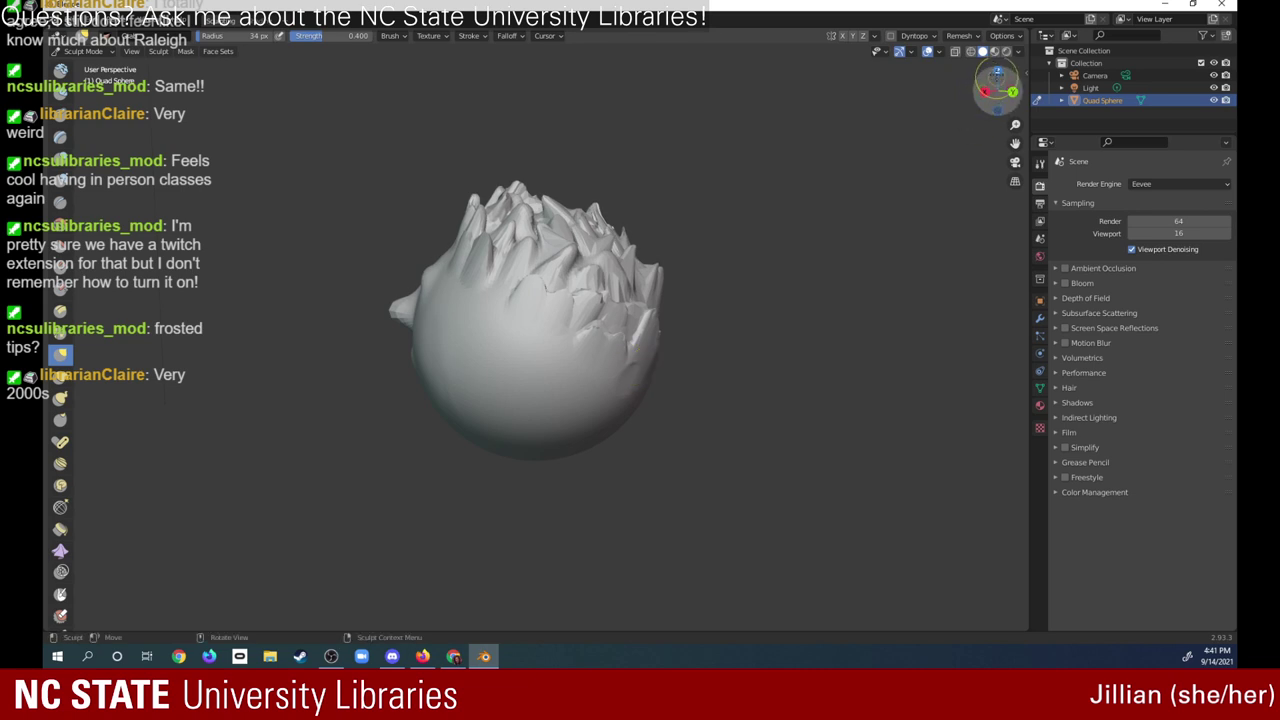
mouse_move(995, 95)
left_mouse_down()
mouse_move(1012, 100)
mouse_move(978, 85)
mouse_move(990, 97)
left_mouse_up()
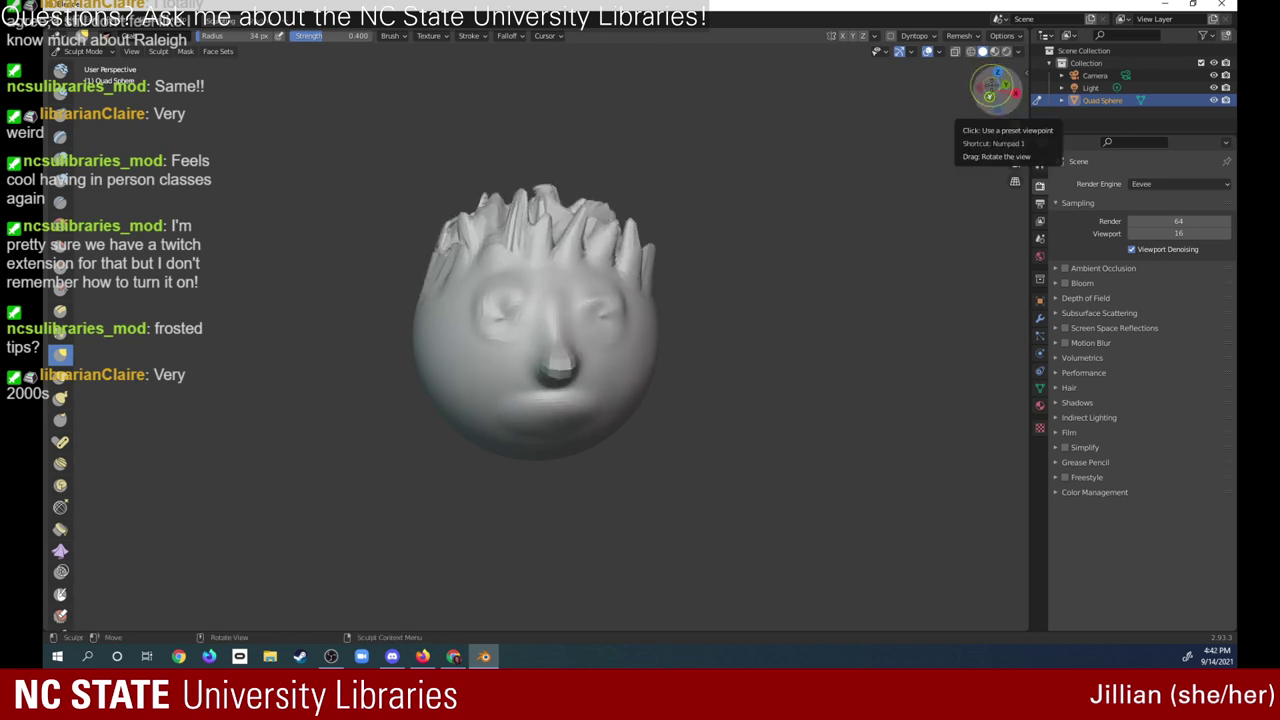
left_click_drag(992, 96, 975, 68)
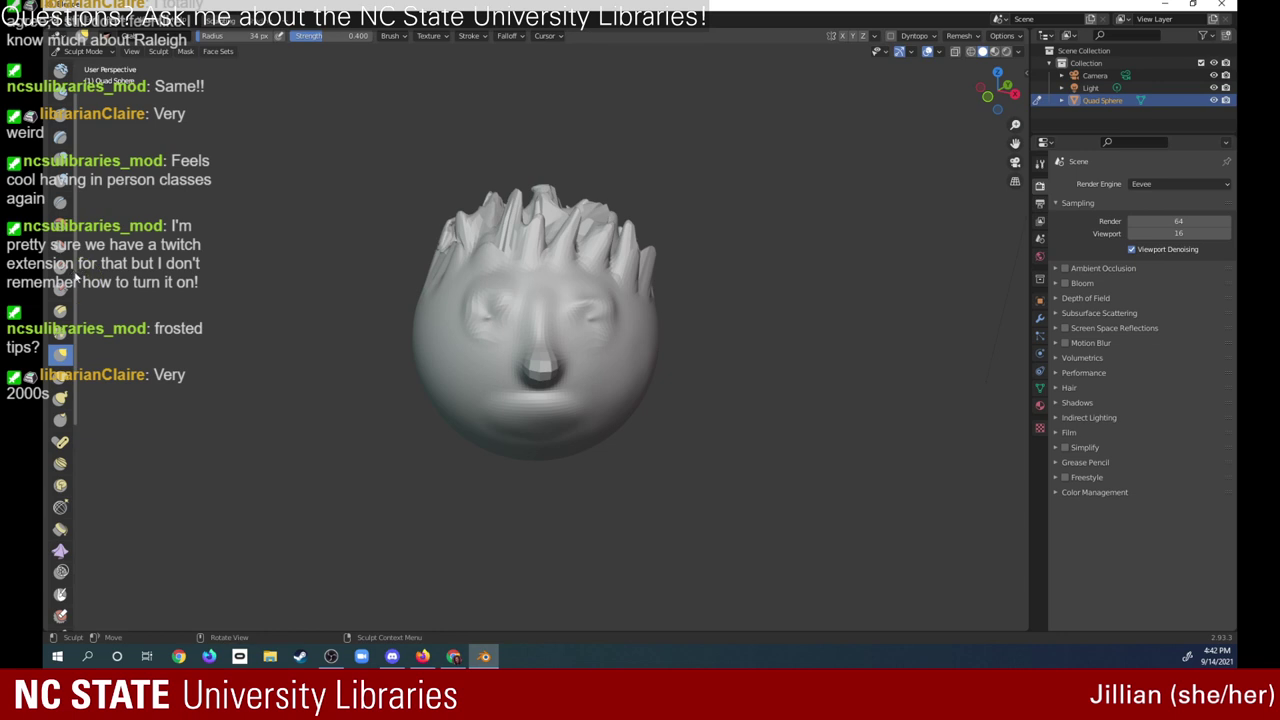
- Smooth out both eye sockets, the forehead and the area below the nose with Smooth
scroll(70, 284, "down", 2)
scroll(70, 284, "down", 1)
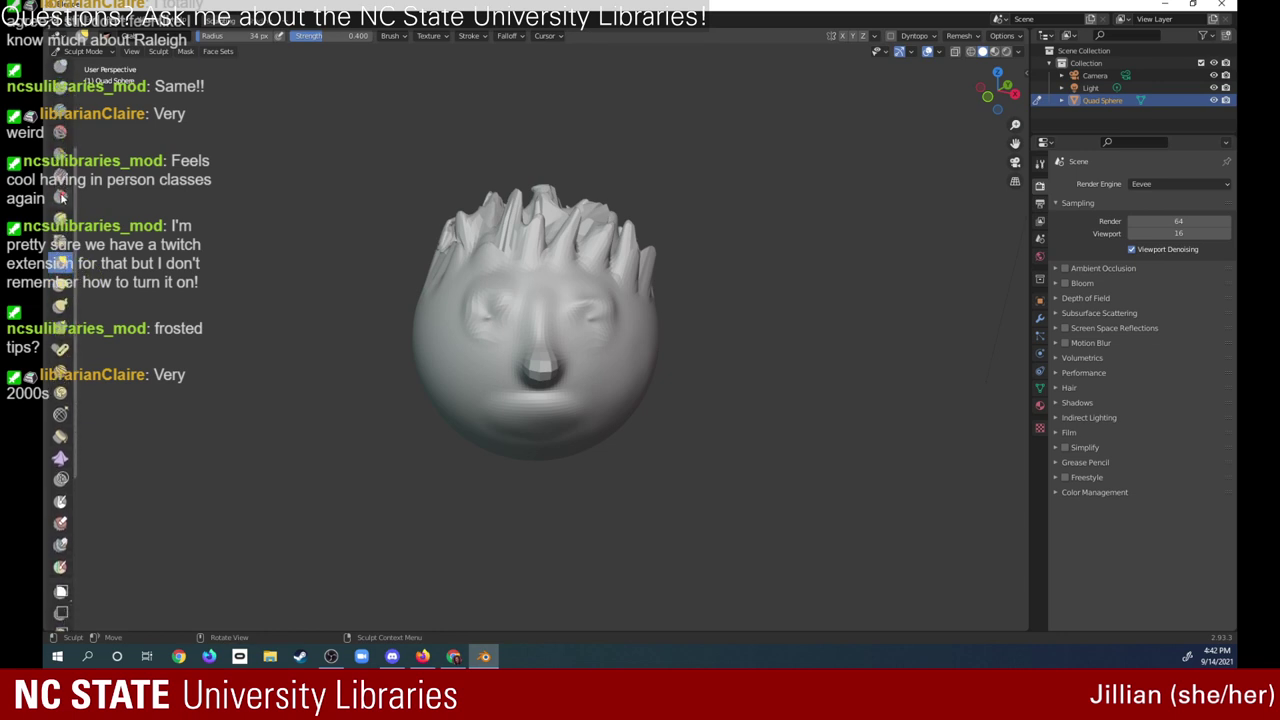
left_click(60, 198)
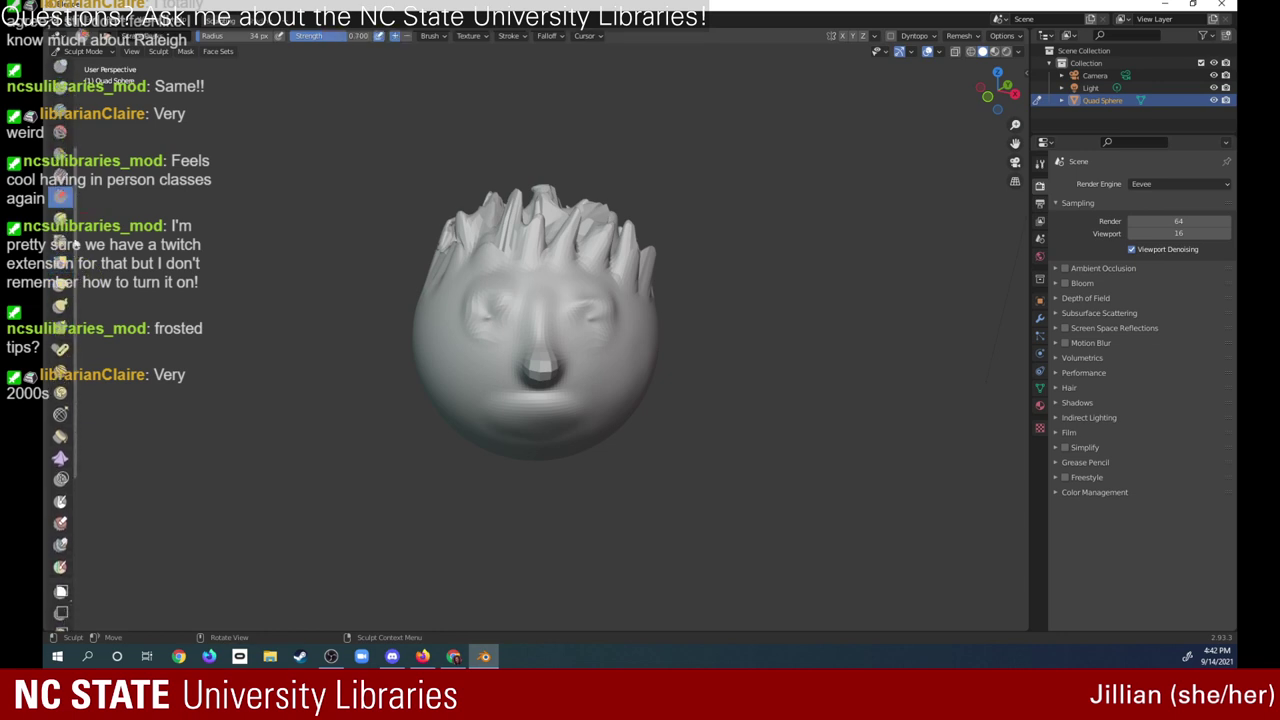
left_click(60, 242)
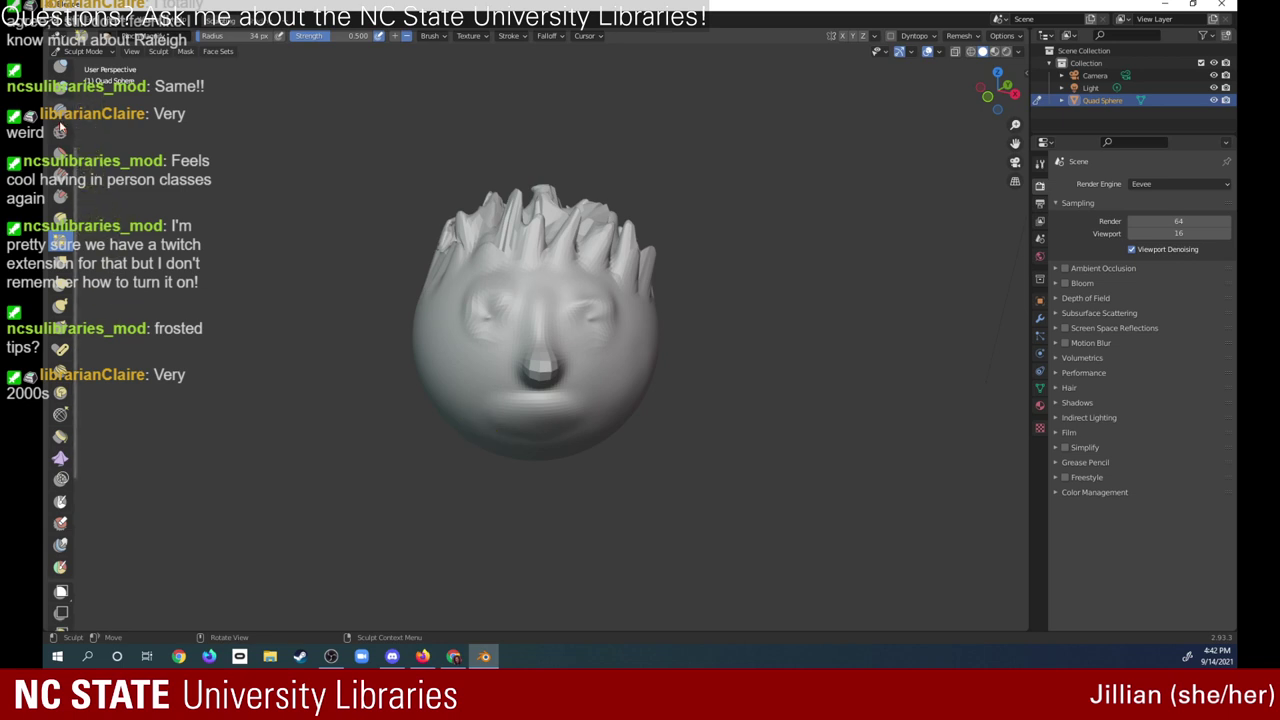
left_click(60, 130)
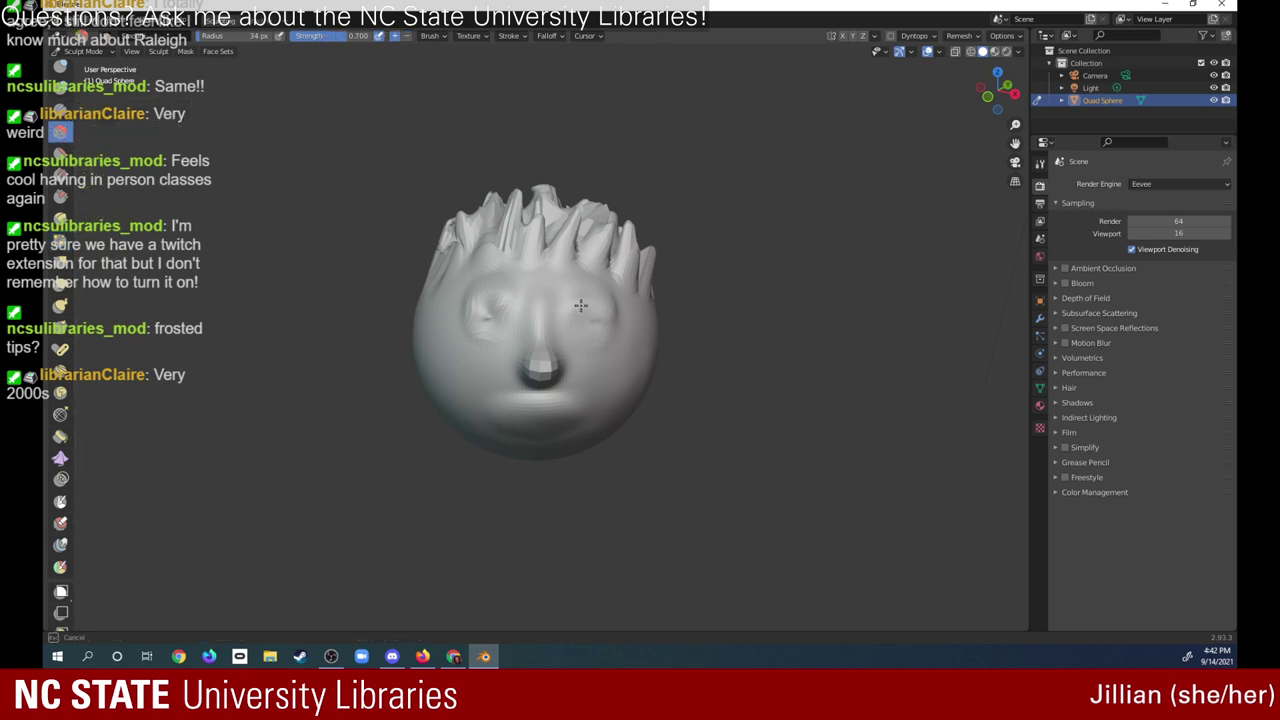
left_click_drag(612, 300, 582, 343)
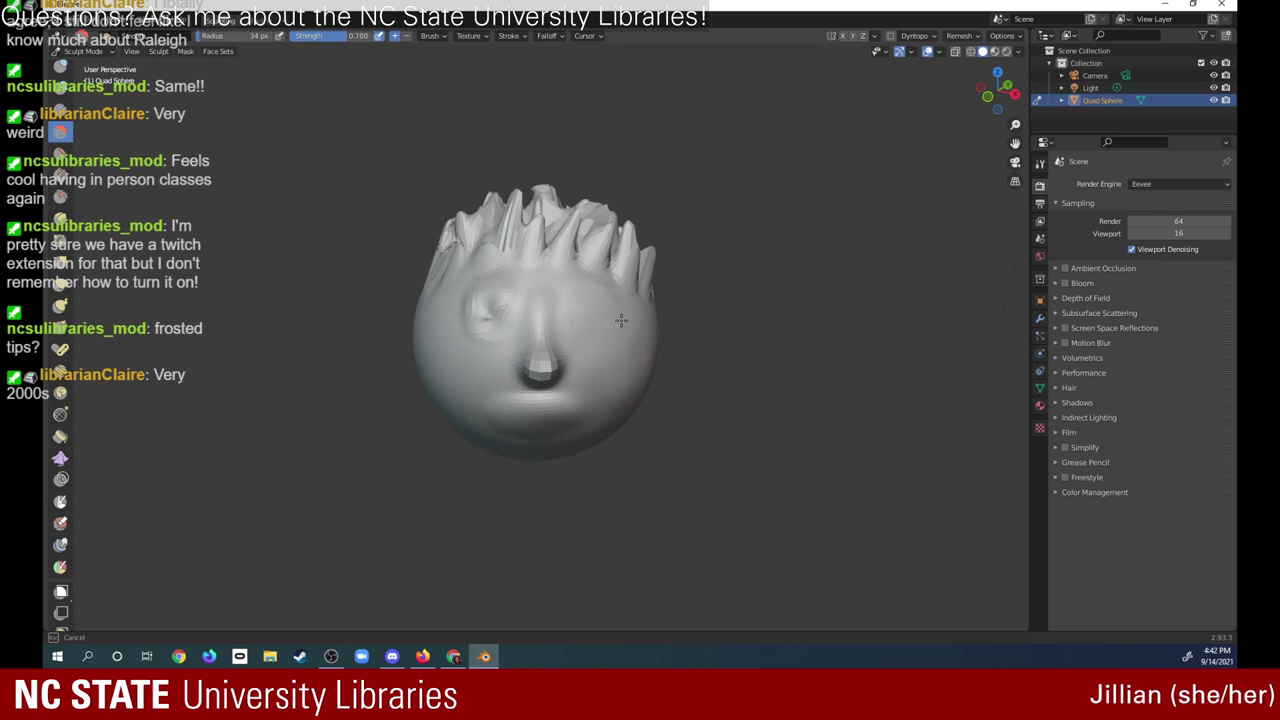
left_click_drag(484, 303, 496, 302)
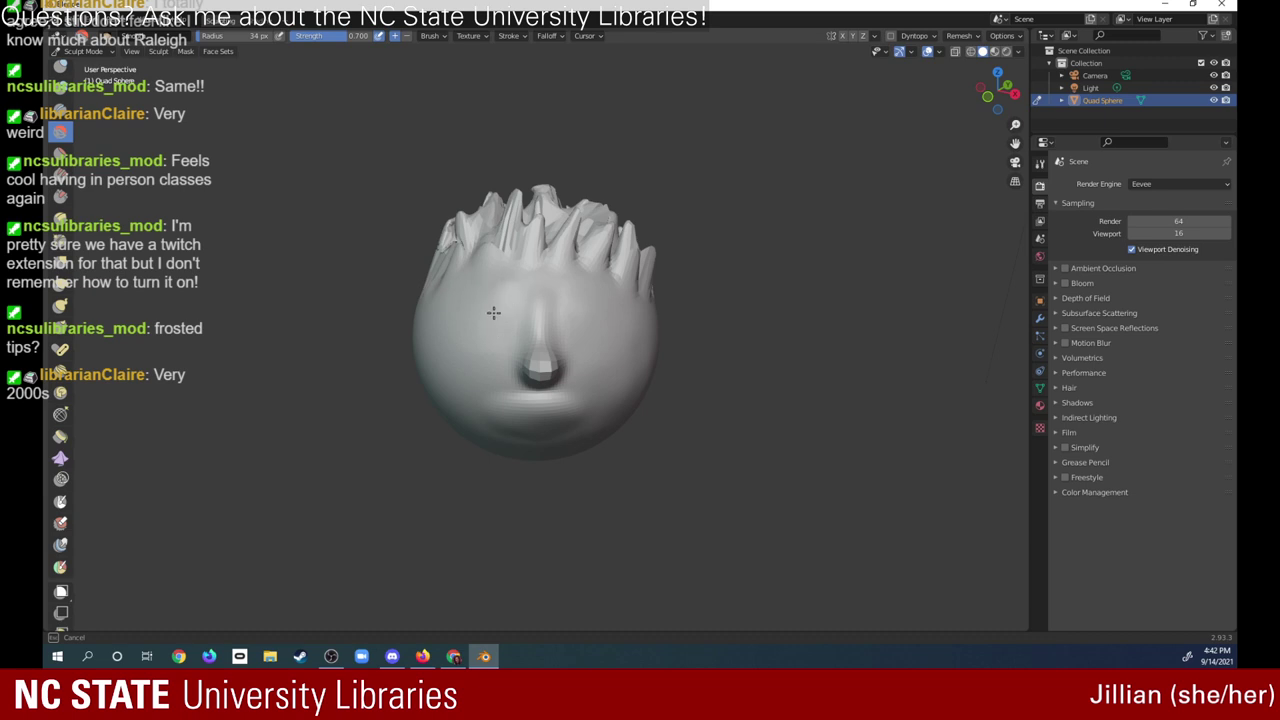
left_click_drag(493, 313, 523, 257)
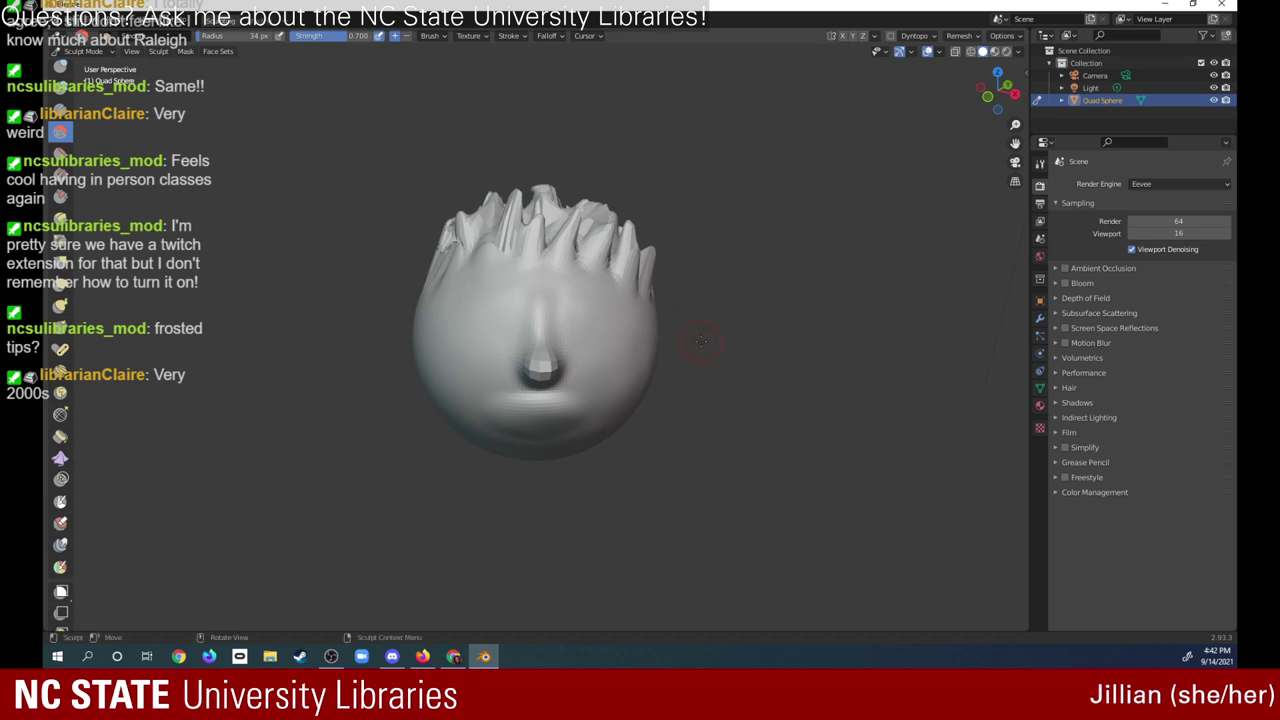
mouse_move(486, 391)
left_mouse_down()
mouse_move(538, 436)
mouse_move(517, 420)
mouse_move(506, 431)
left_mouse_up()
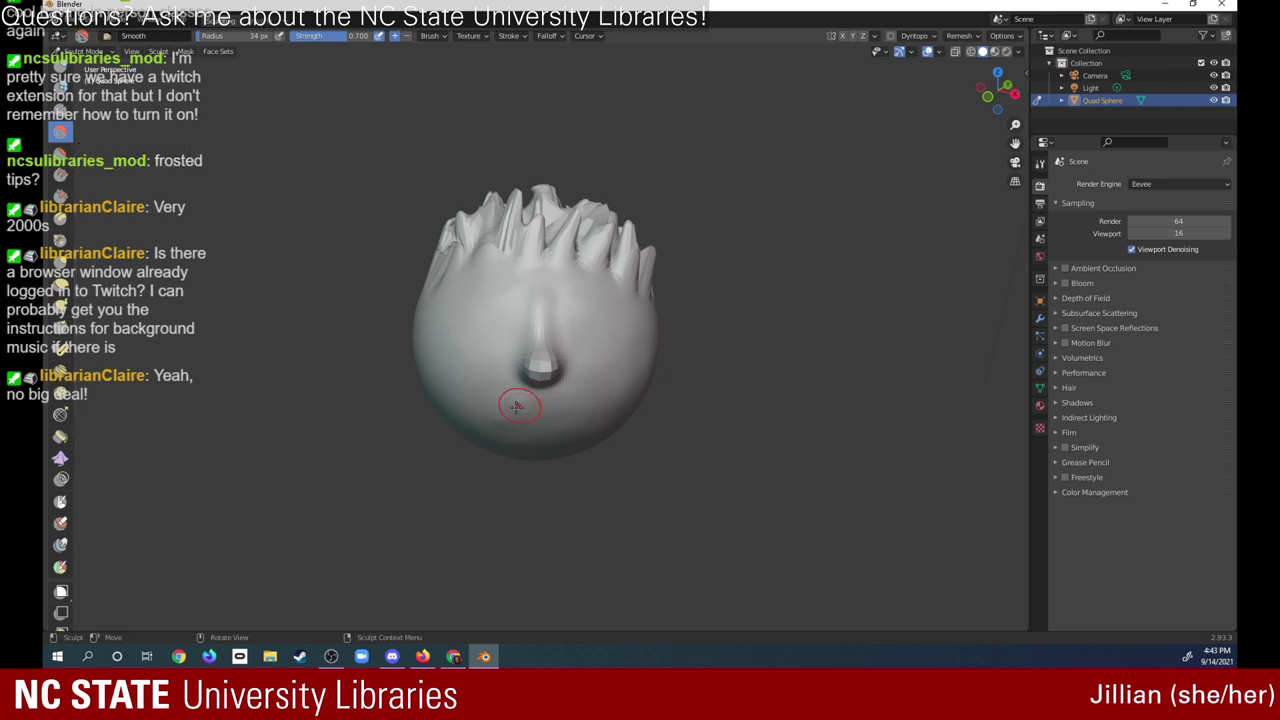
- Stroke the Smooth brush across the lower face beneath the nose to even it out
mouse_move(514, 414)
left_mouse_down()
mouse_move(521, 423)
mouse_move(515, 412)
mouse_move(612, 392)
left_mouse_up()
mouse_move(61, 150)
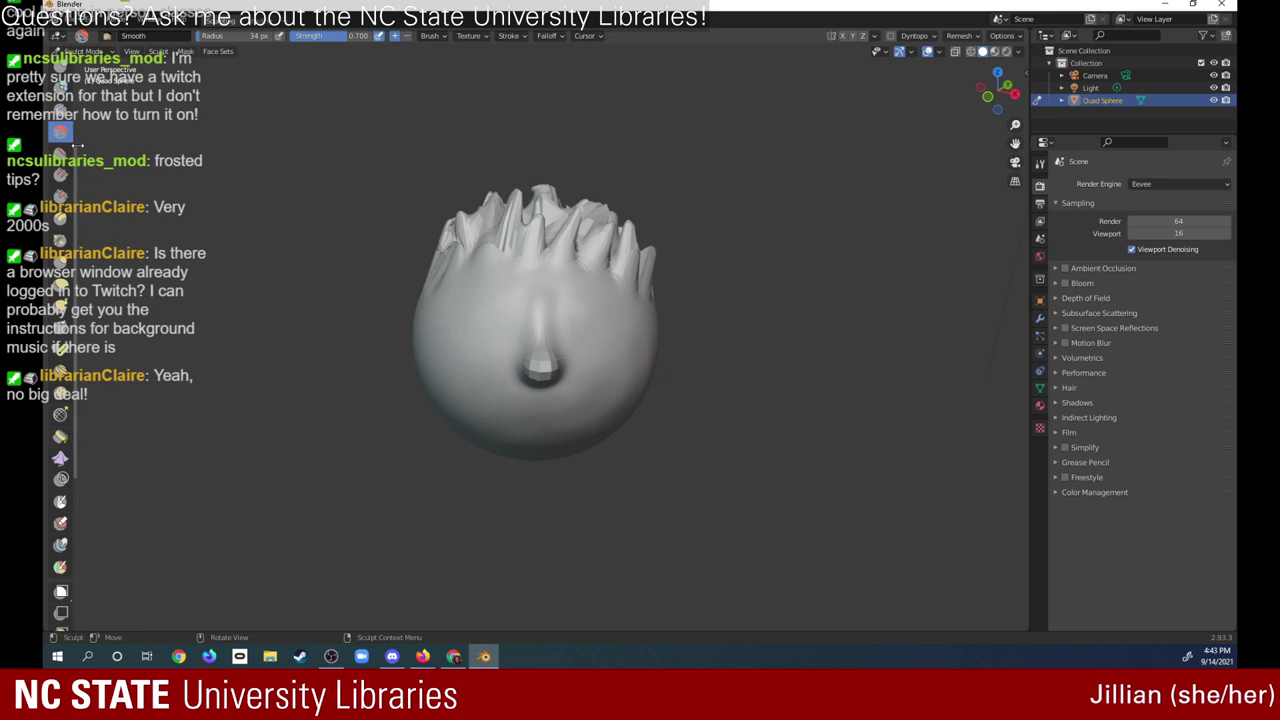
scroll(77, 140, "down", 4)
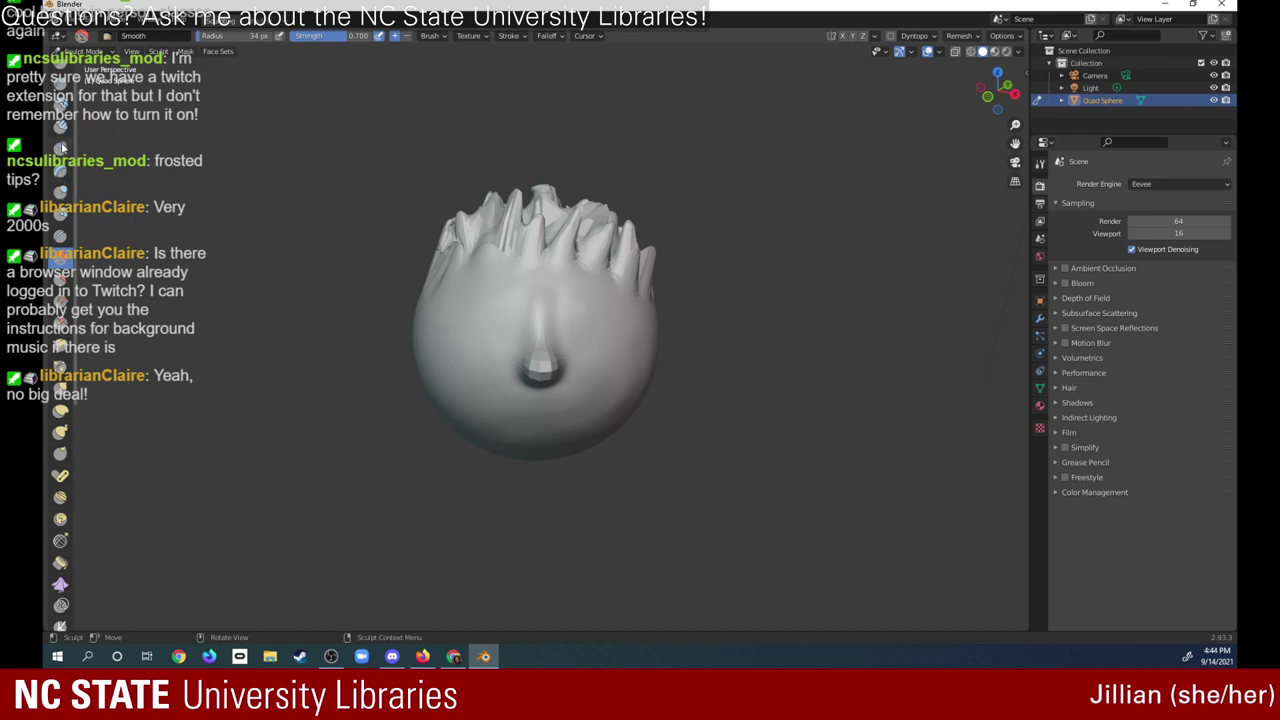
- Press faint eye areas beside the nose and a mouth region with the Clay Thumb brush
left_click(61, 150)
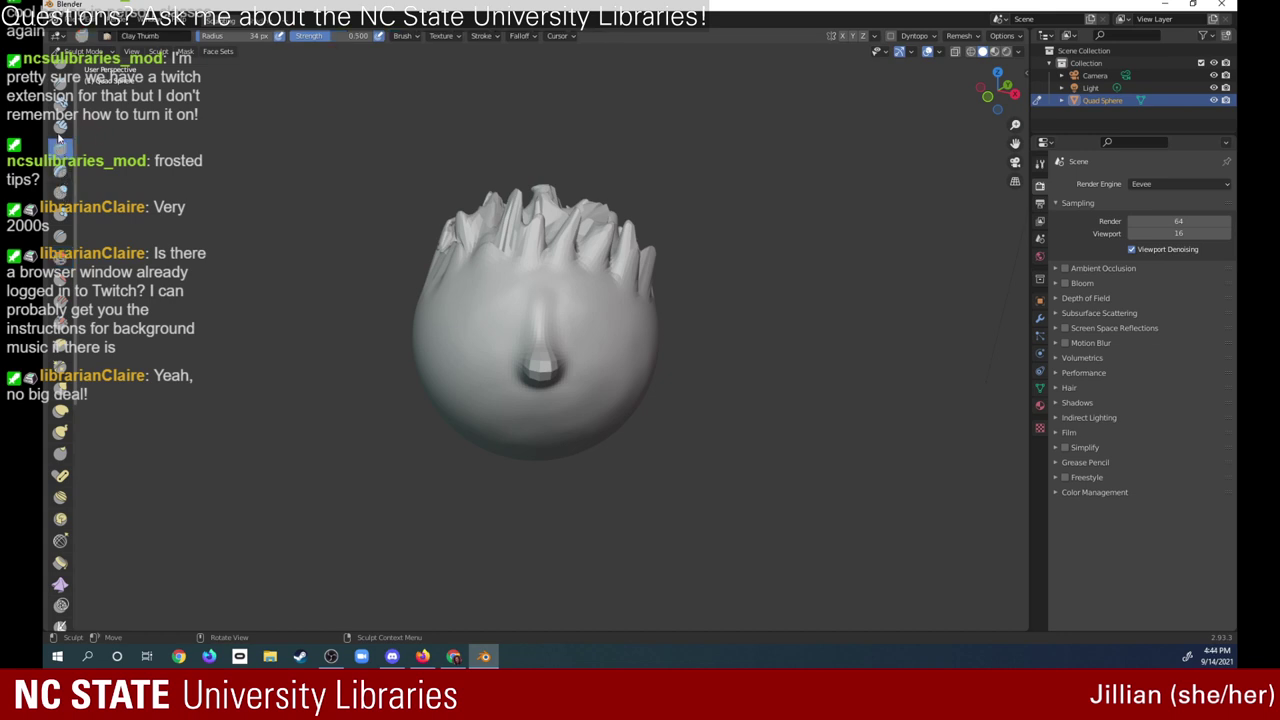
left_click(587, 327)
mouse_move(592, 332)
left_mouse_down()
mouse_move(582, 329)
mouse_move(596, 341)
left_mouse_up()
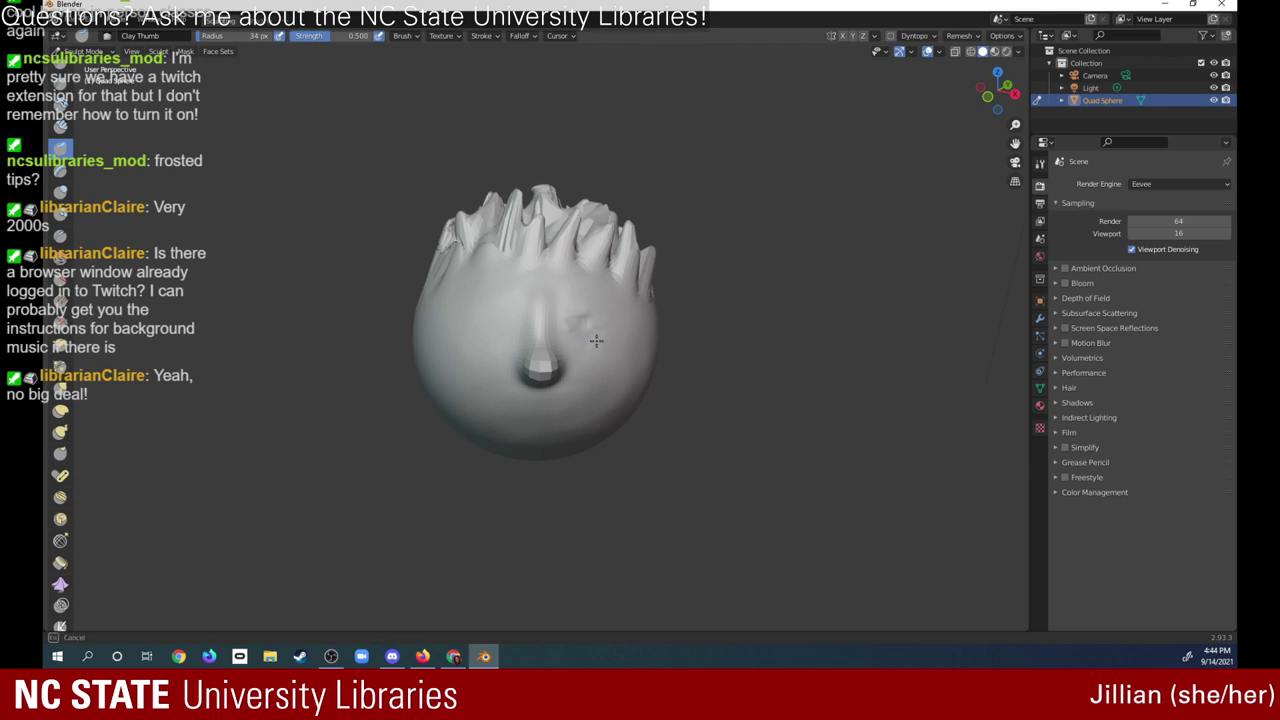
left_click_drag(596, 341, 605, 324)
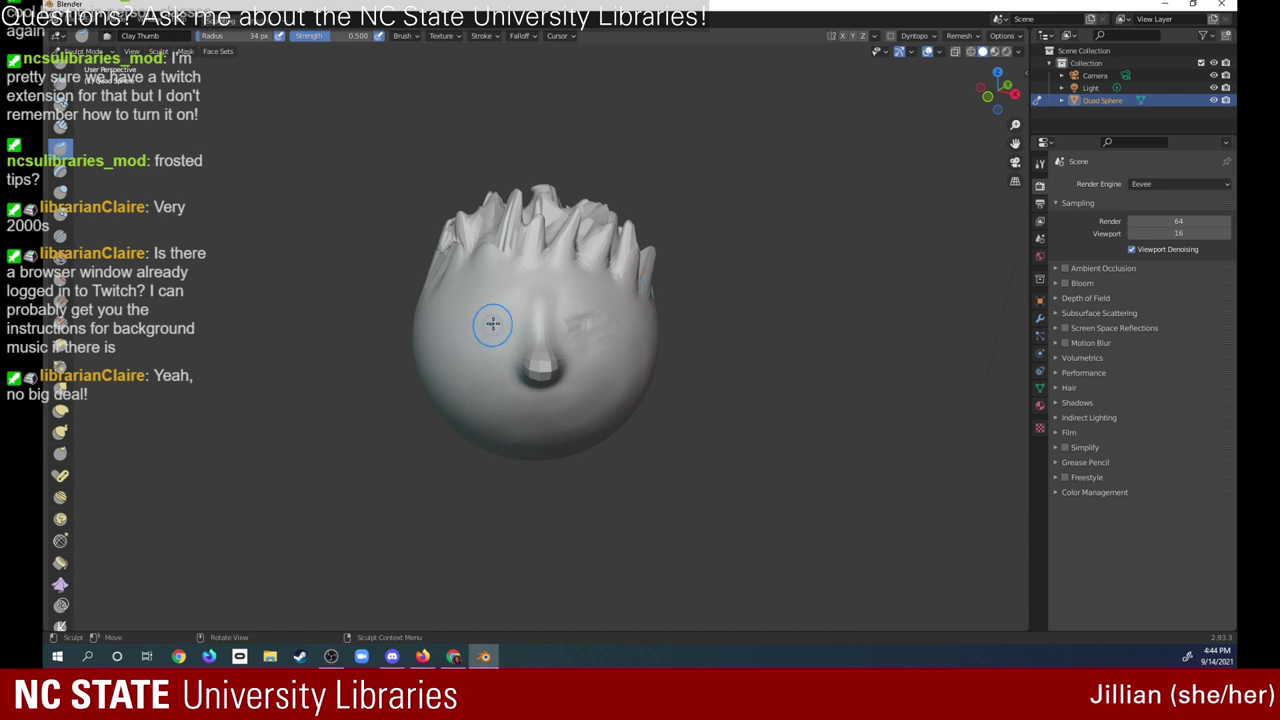
mouse_move(493, 323)
left_mouse_down()
mouse_move(503, 332)
mouse_move(489, 337)
mouse_move(516, 304)
left_mouse_up()
mouse_move(609, 306)
left_mouse_down()
mouse_move(581, 330)
mouse_move(598, 352)
left_mouse_up()
mouse_move(514, 432)
left_mouse_down()
mouse_move(555, 425)
mouse_move(516, 420)
mouse_move(556, 424)
left_mouse_up()
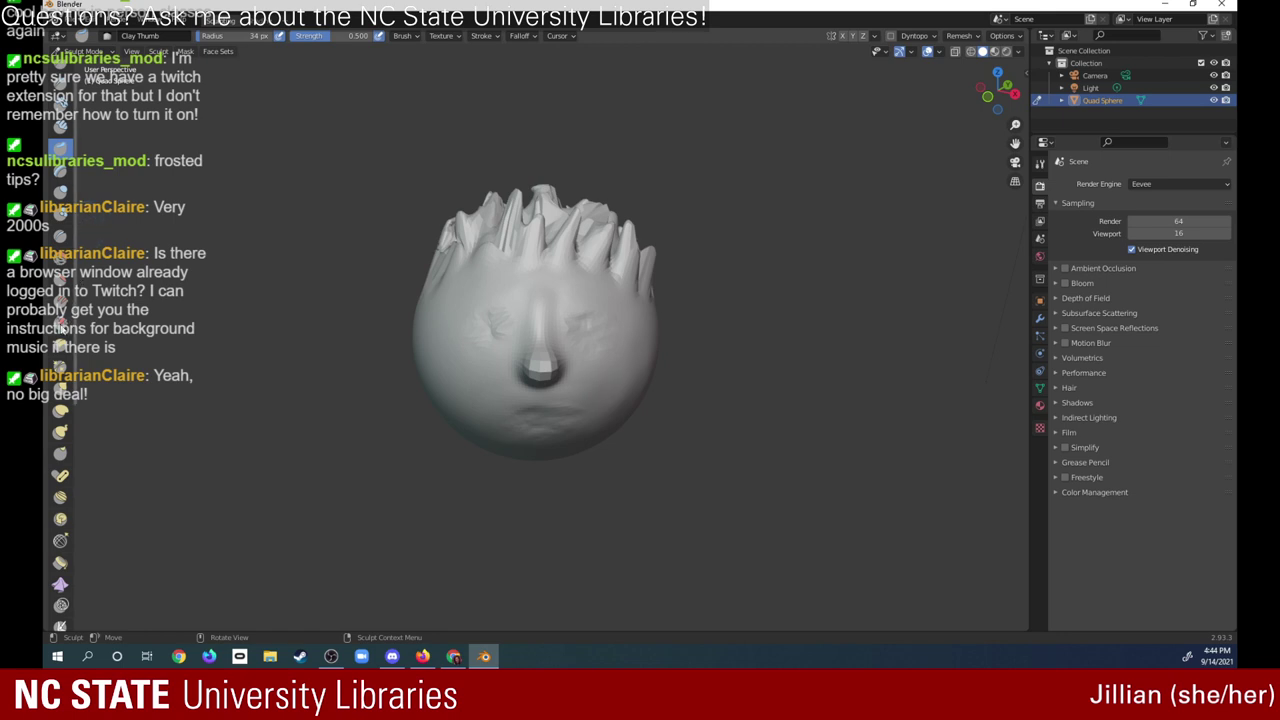
left_click(60, 320)
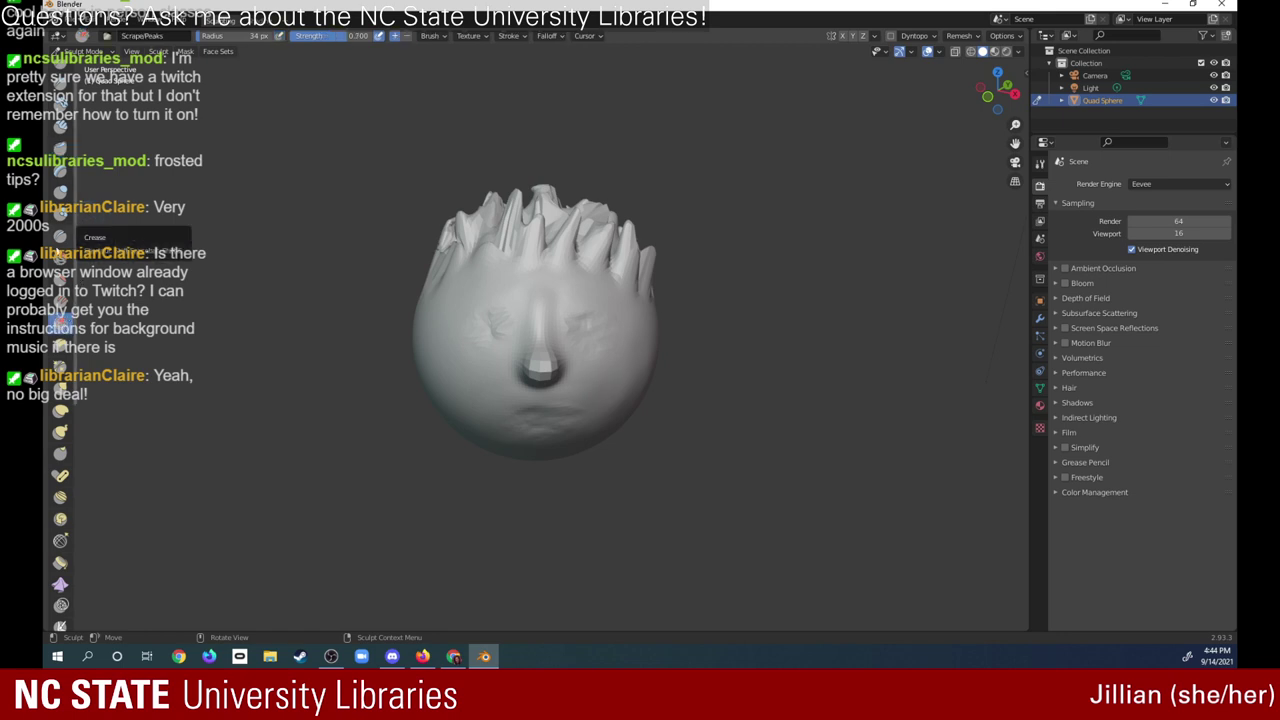
- Carve creases for both eyes and build up the mouth with the Clay Strips brush
left_click(62, 172)
left_click(64, 127)
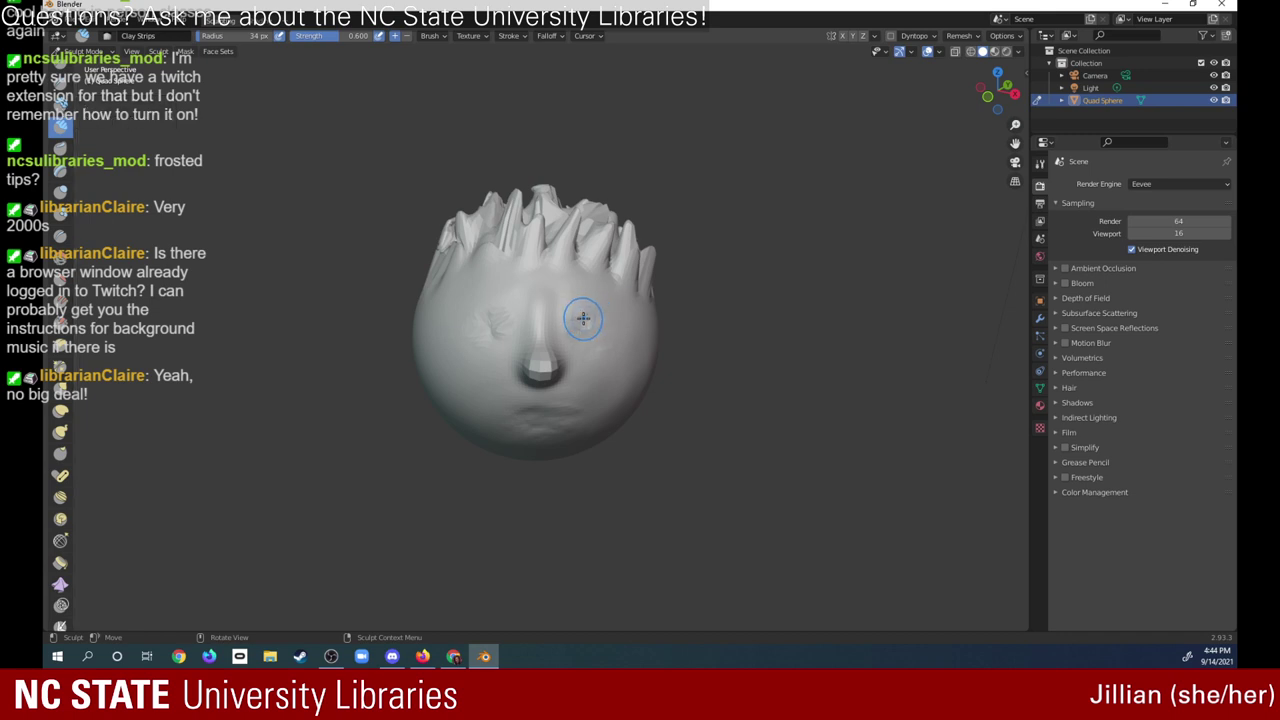
mouse_move(597, 305)
left_mouse_down()
mouse_move(585, 335)
mouse_move(583, 318)
mouse_move(597, 336)
left_mouse_up()
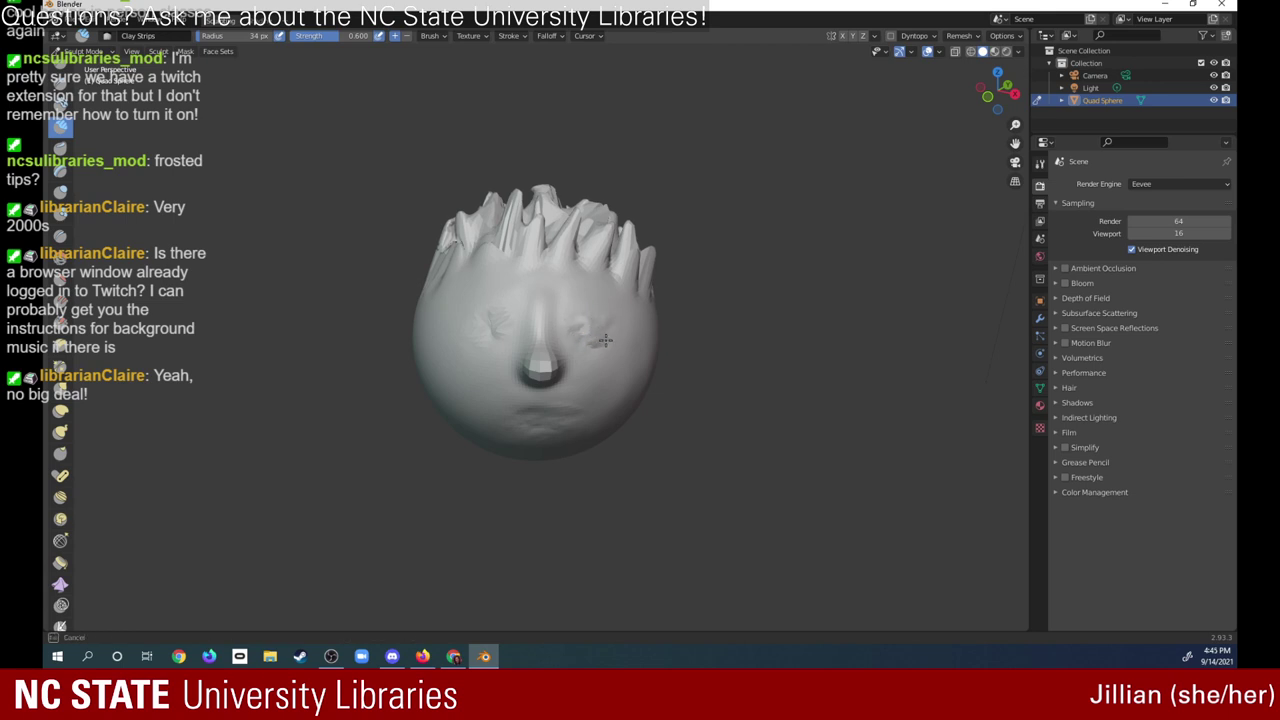
left_click_drag(597, 336, 600, 338)
left_click_drag(487, 323, 513, 309)
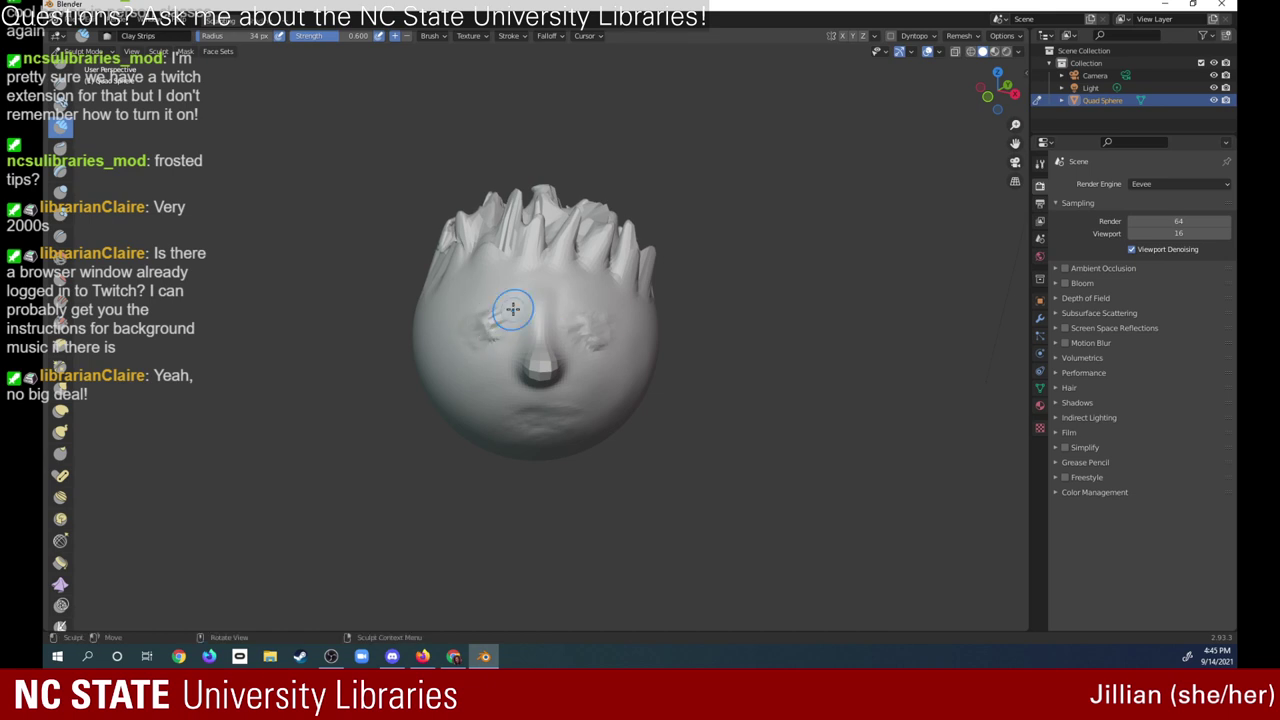
mouse_move(548, 410)
left_mouse_down()
mouse_move(503, 417)
mouse_move(571, 410)
mouse_move(515, 423)
mouse_move(565, 428)
left_mouse_up()
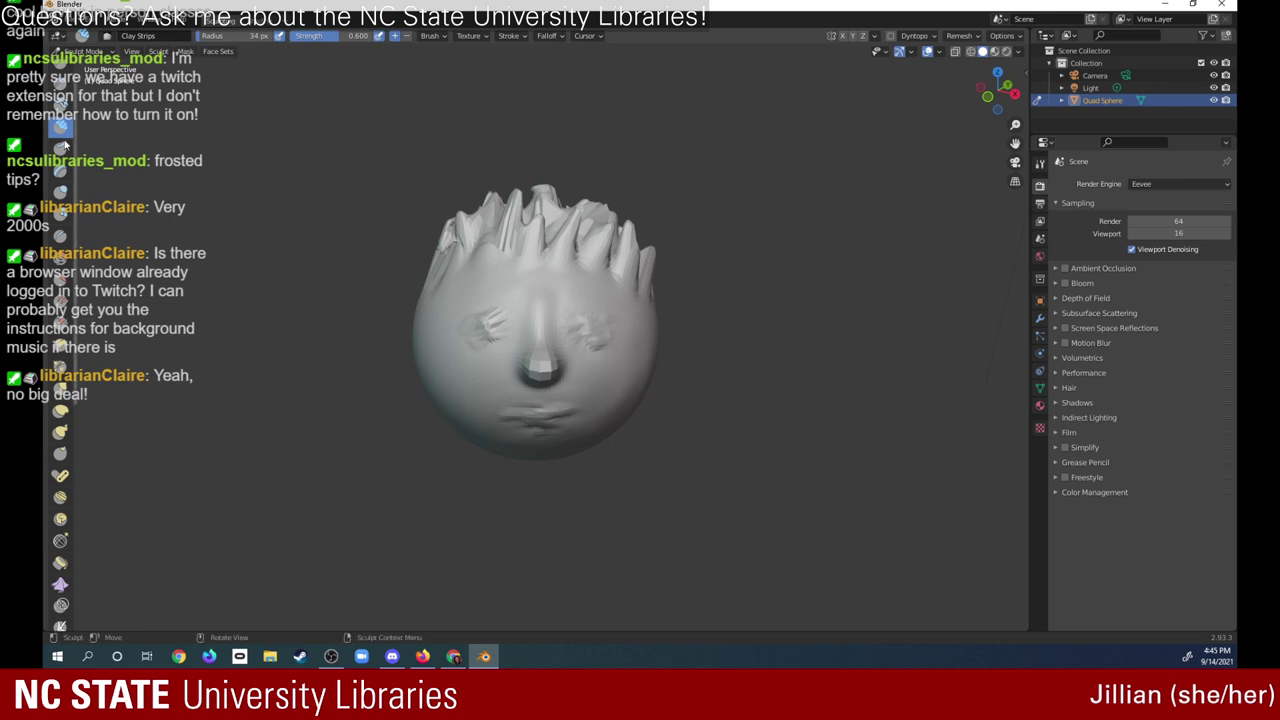
- Inflate around both eyes, the right cheek and the lips using Inflate/Deflate
left_click(61, 192)
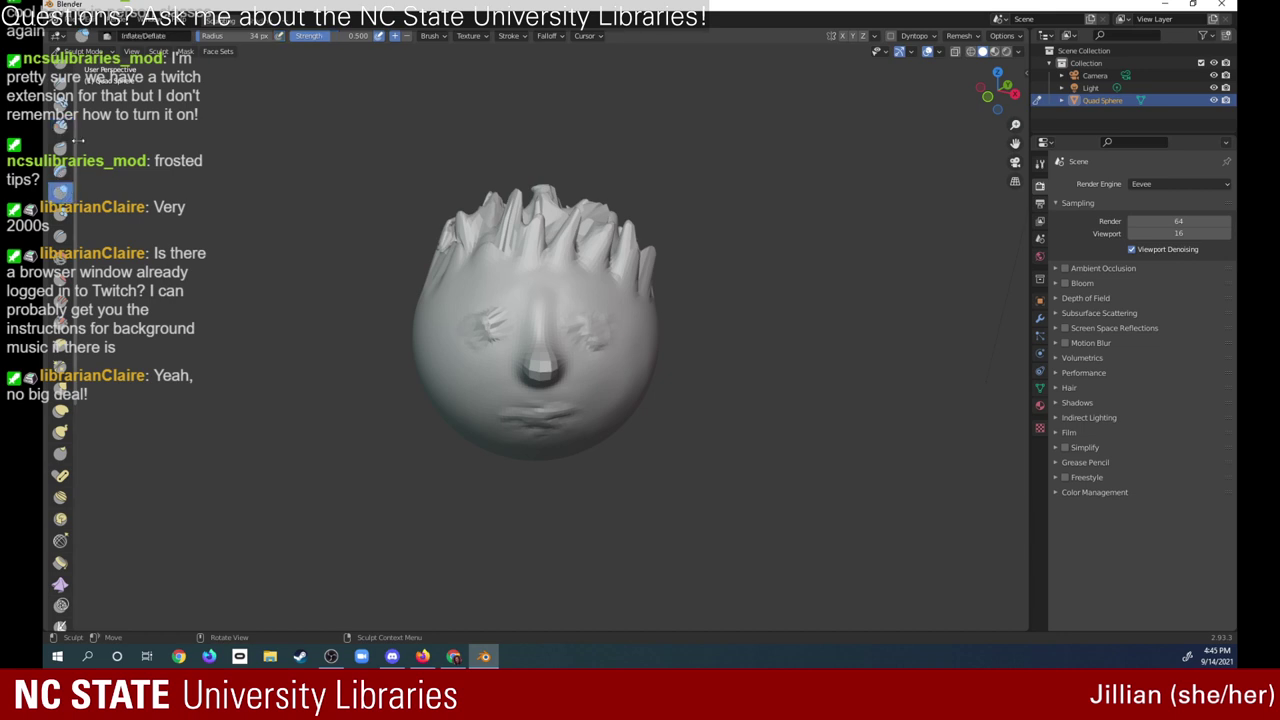
left_click_drag(586, 329, 617, 307)
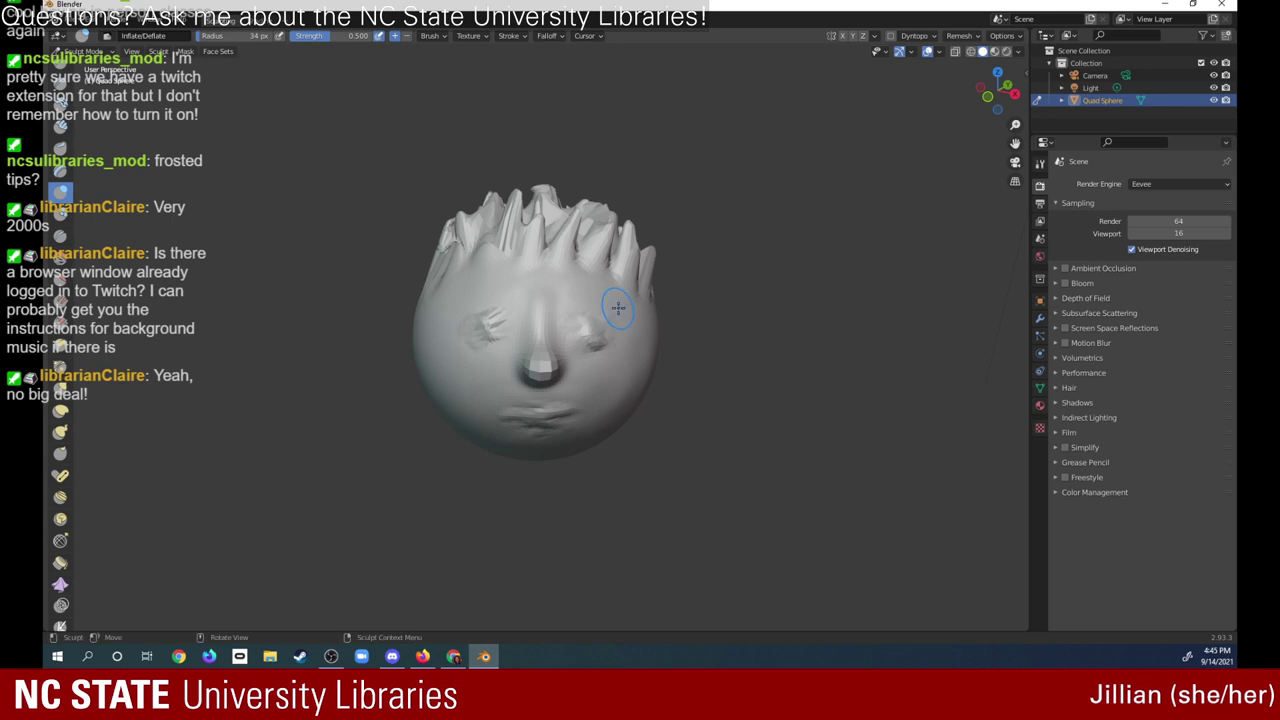
left_click_drag(590, 334, 596, 340)
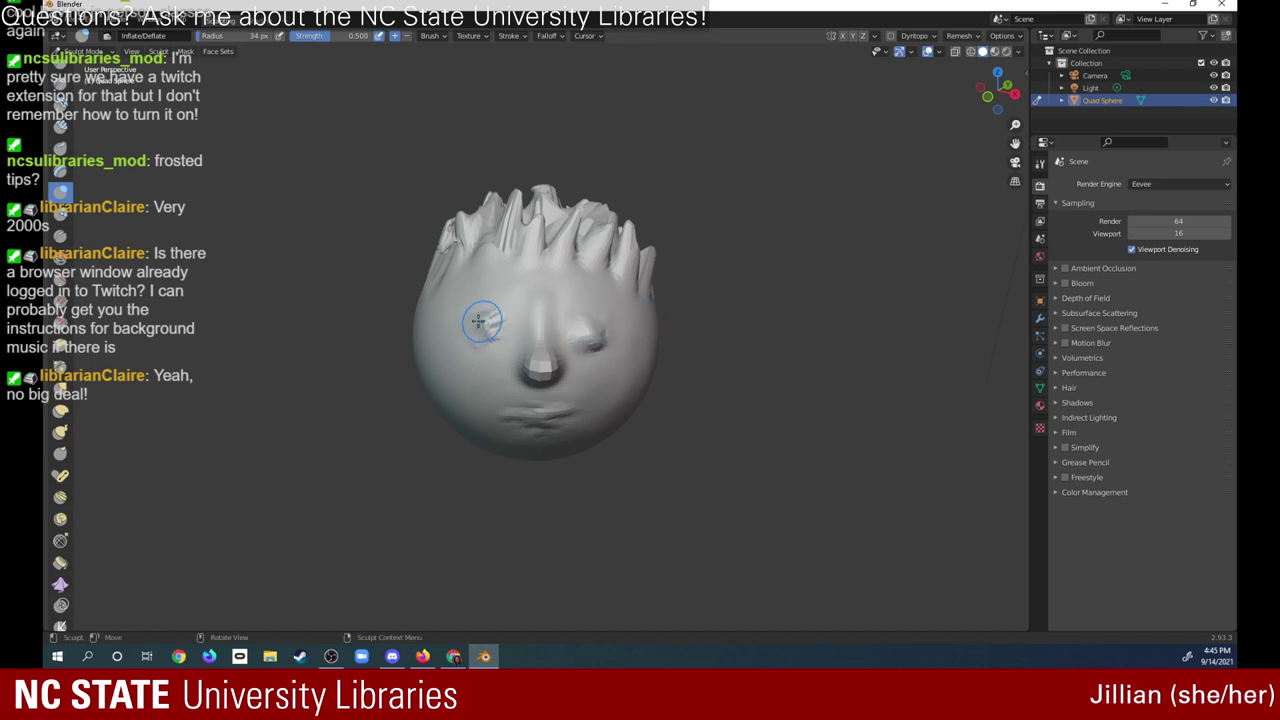
left_click_drag(480, 320, 470, 328)
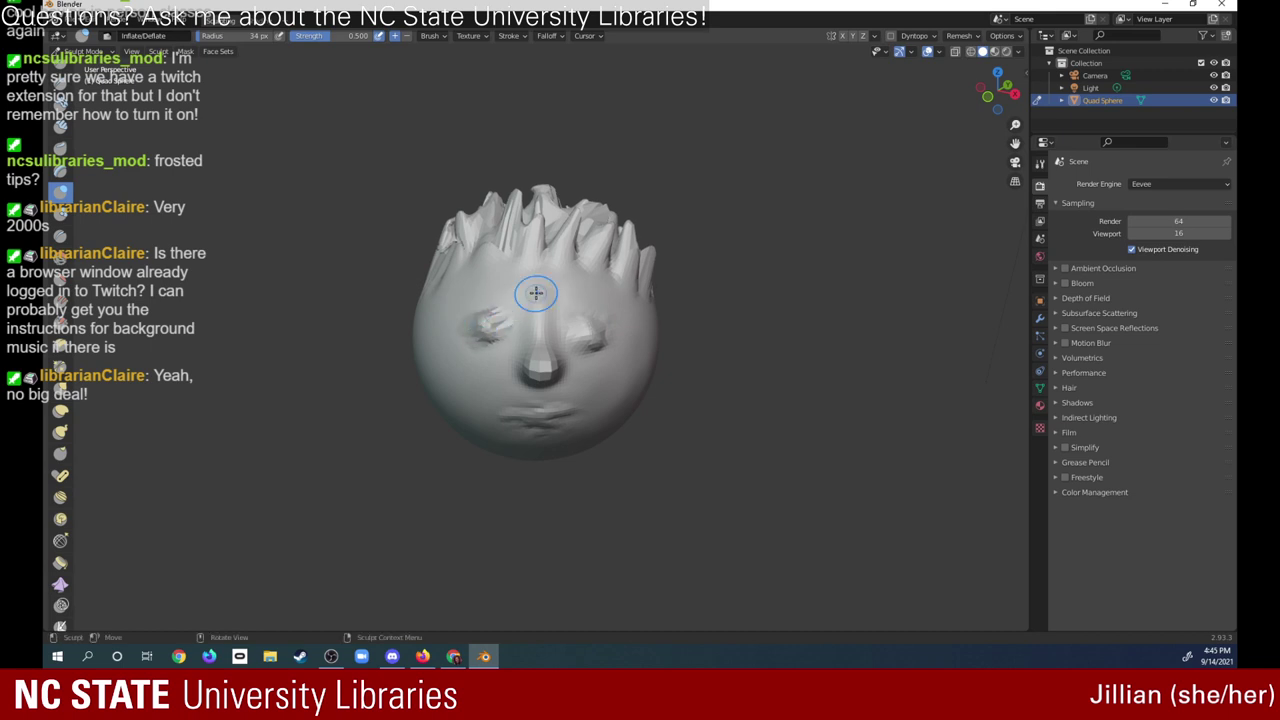
mouse_move(528, 414)
left_mouse_down()
mouse_move(546, 410)
mouse_move(517, 428)
mouse_move(565, 398)
left_mouse_up()
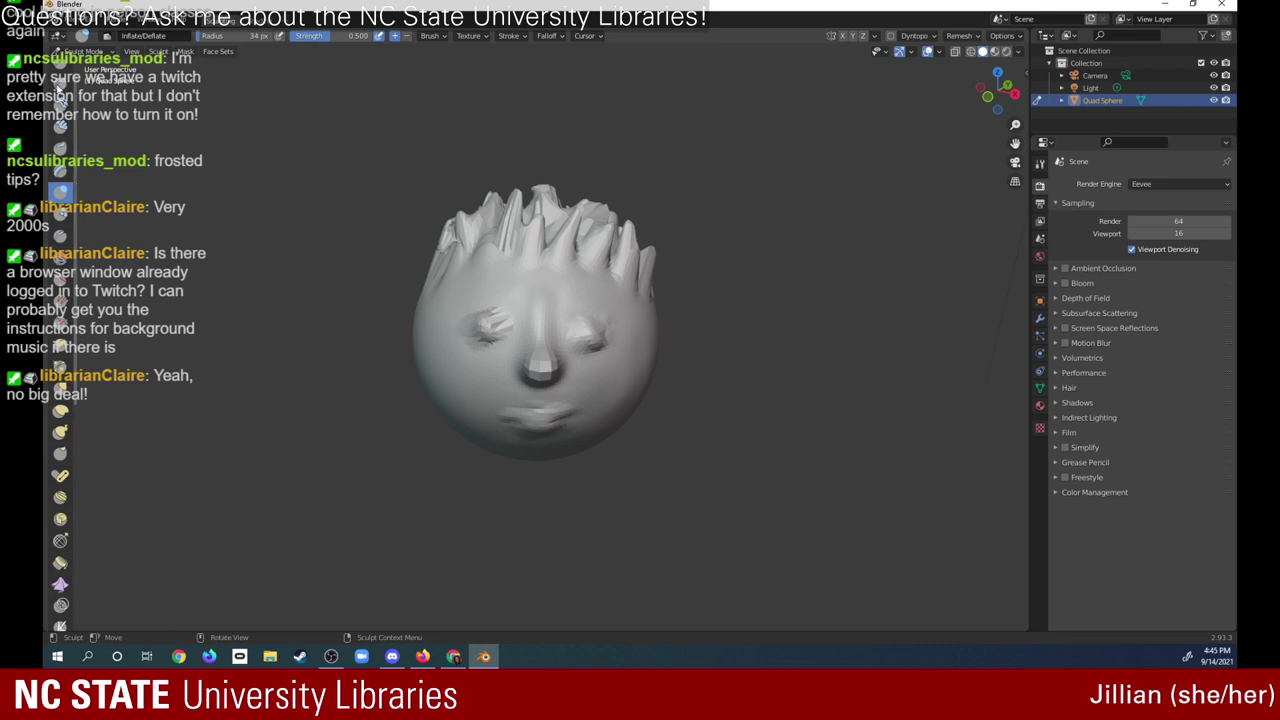
scroll(62, 140, "up", 2)
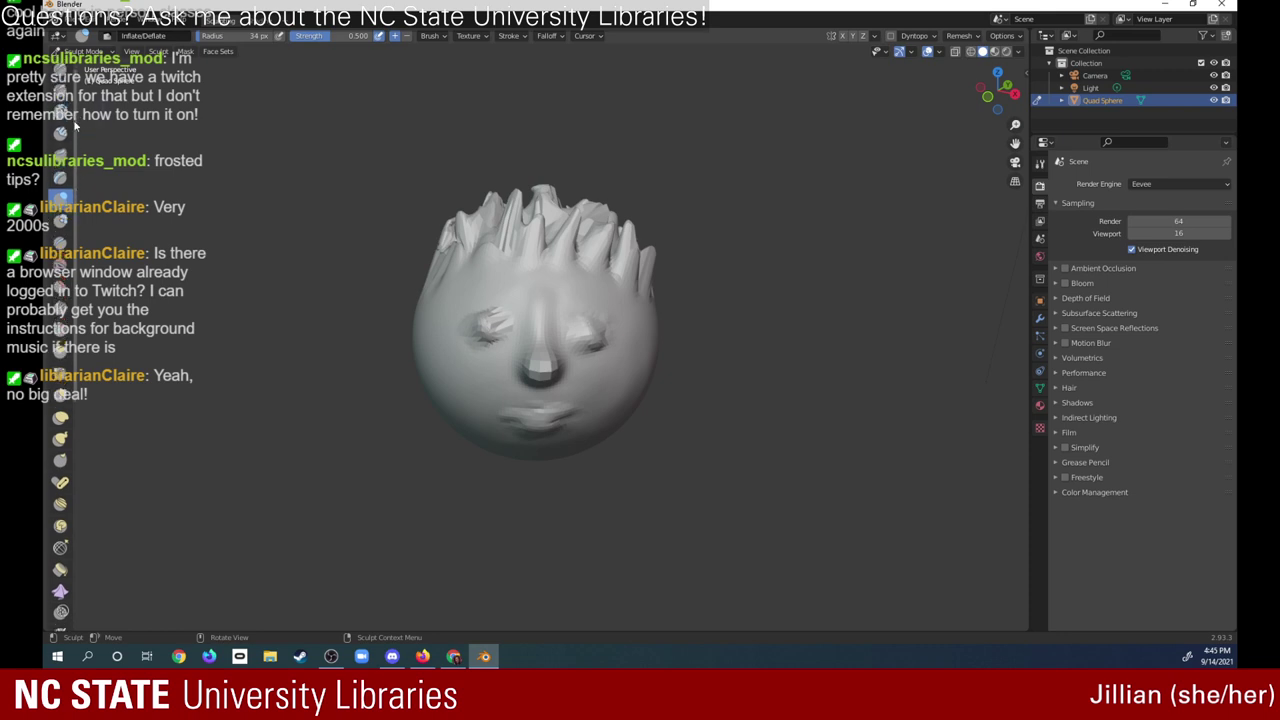
- Sharpen the mouth line with Draw Sharp and nudge the right eye area with Thumb
left_click(62, 98)
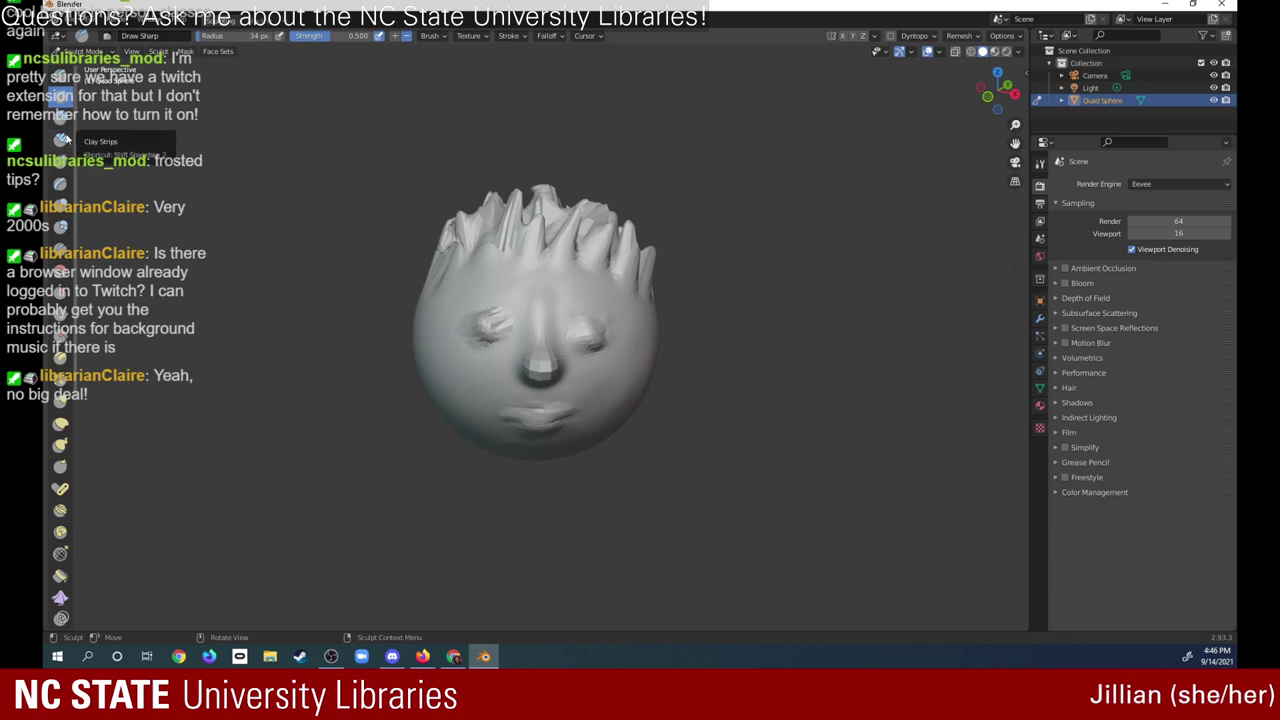
left_click_drag(516, 420, 566, 420)
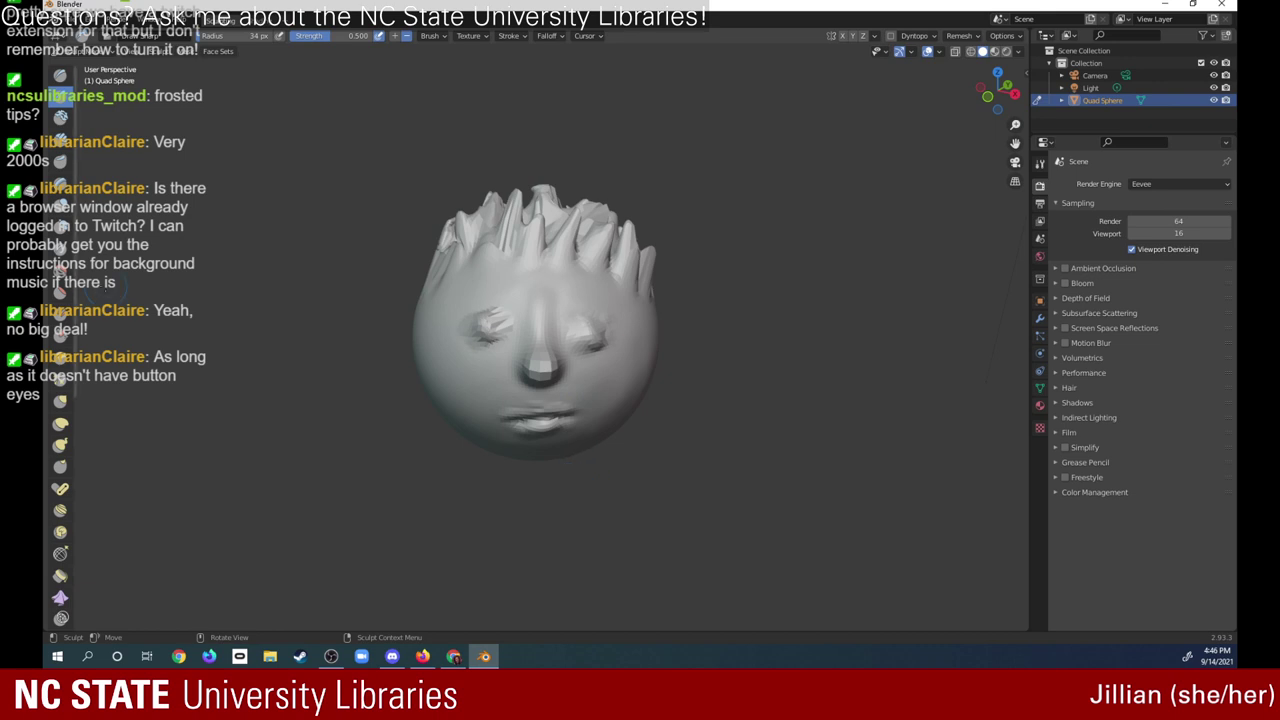
left_click(60, 467)
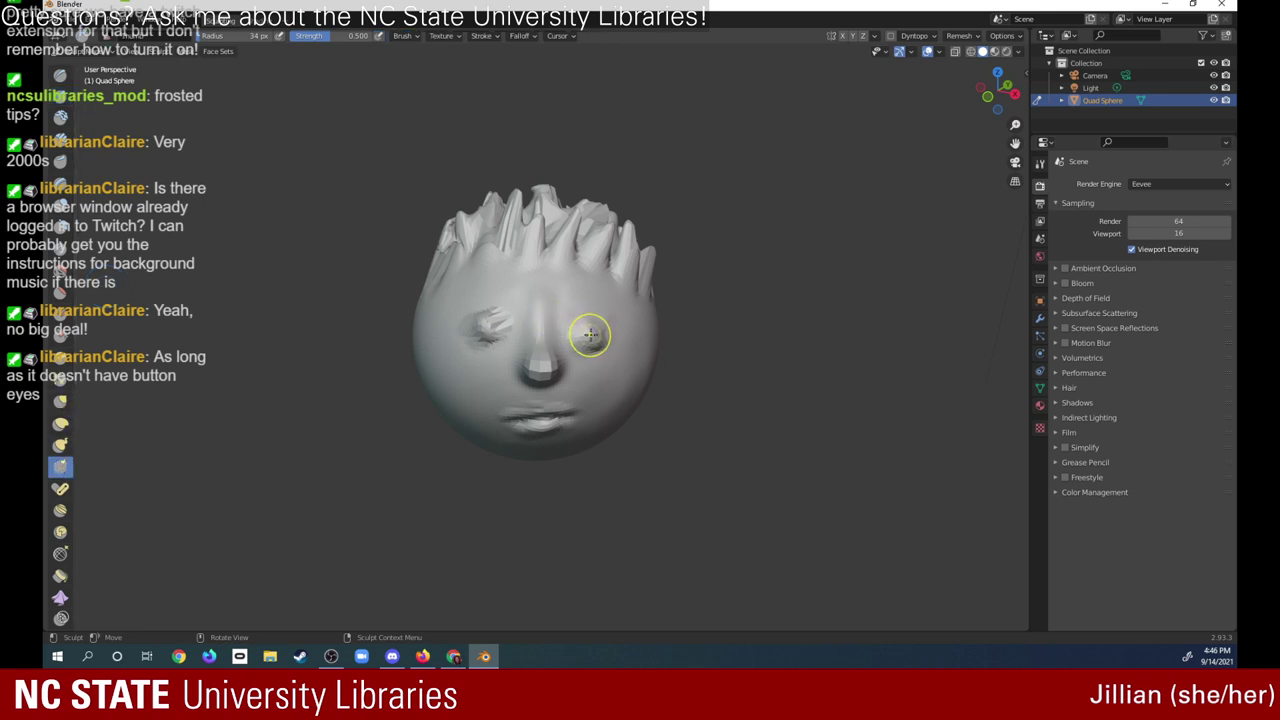
left_click_drag(593, 338, 596, 326)
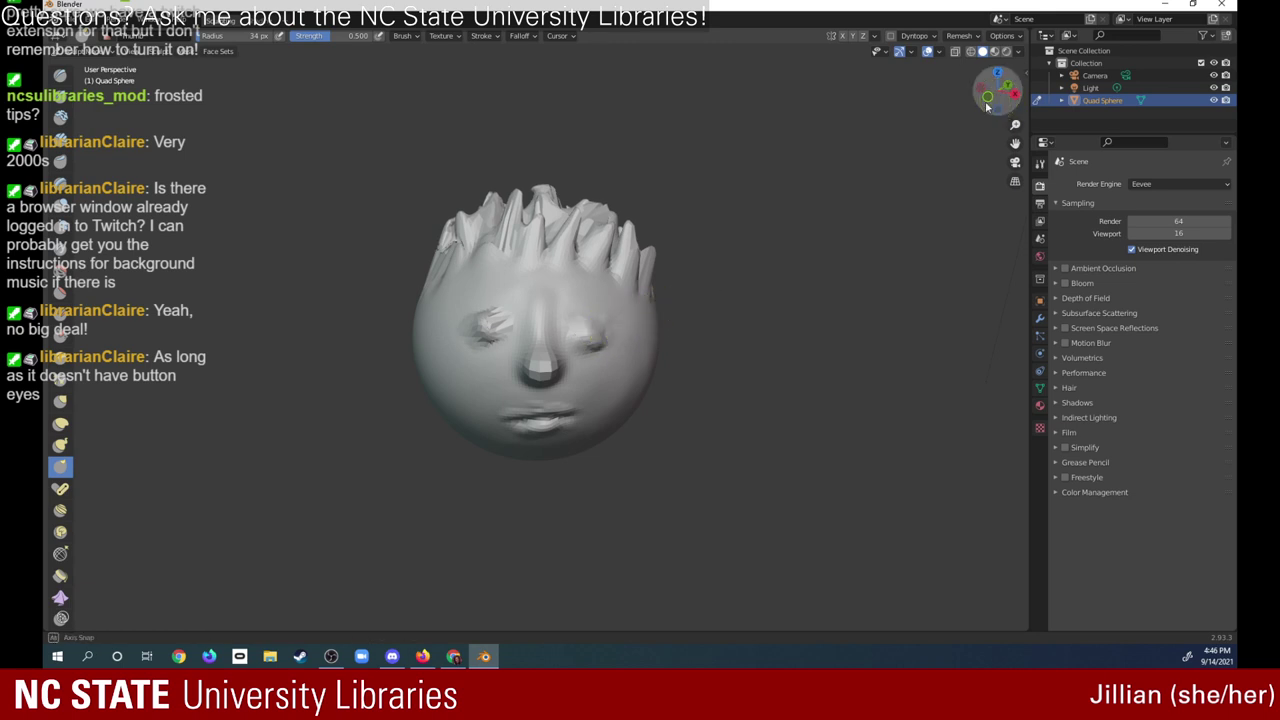
- Orbit the head to a side view and zoom out
mouse_move(985, 101)
left_mouse_down()
mouse_move(909, 103)
mouse_move(884, 68)
mouse_move(911, 87)
mouse_move(883, 77)
mouse_move(965, 67)
left_mouse_up()
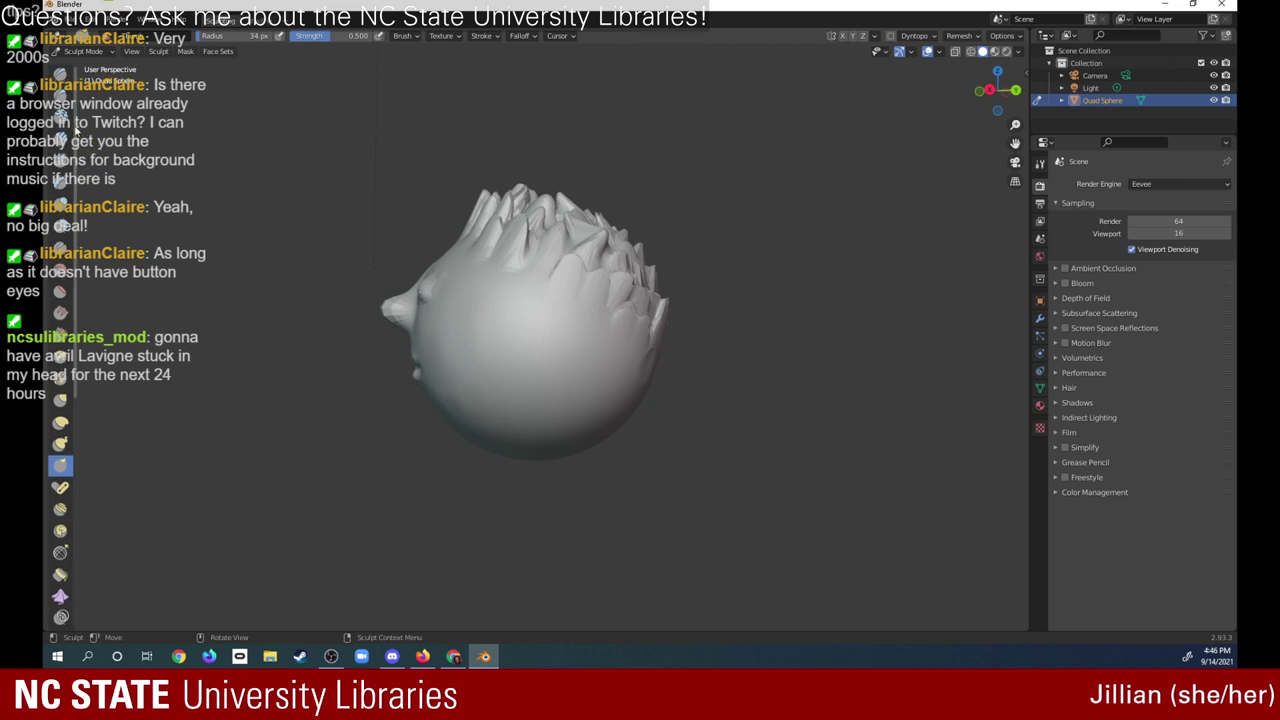
scroll(72, 150, "down", 3)
scroll(72, 170, "down", 2)
scroll(70, 185, "down", 1)
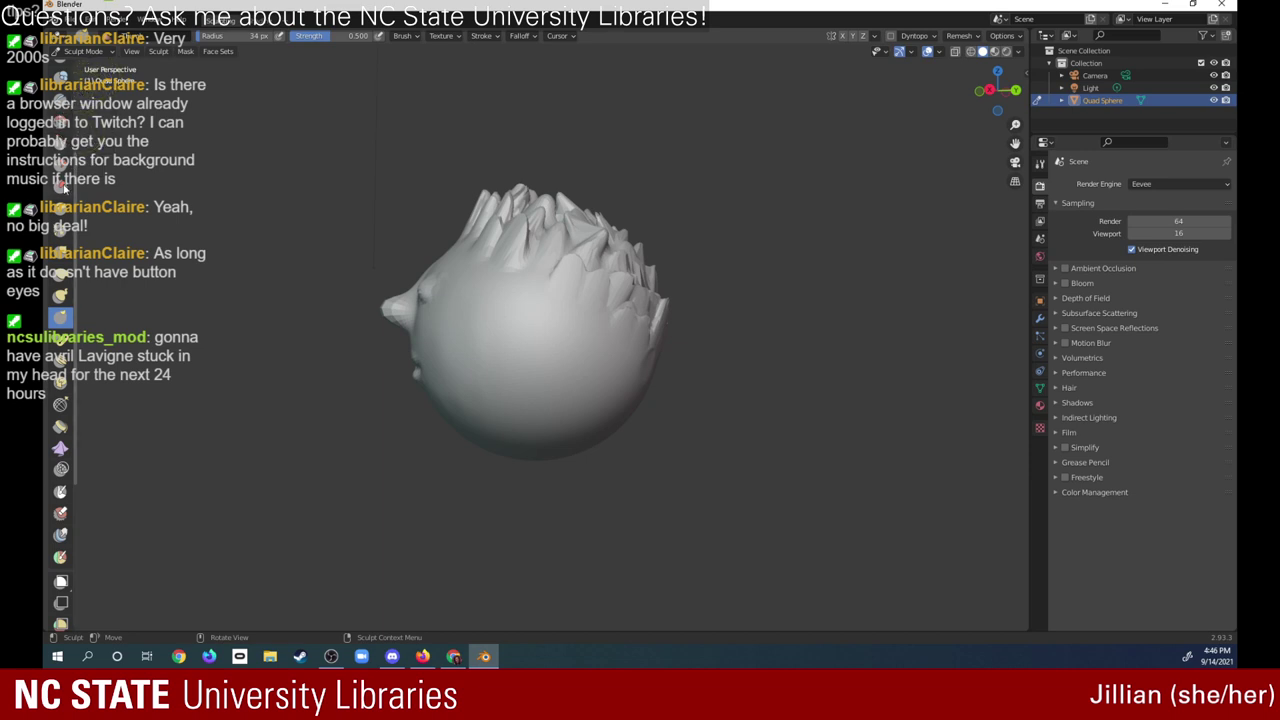
- Pull the back of the head outward with a larger deform brush at 0.700 strength
left_click(60, 122)
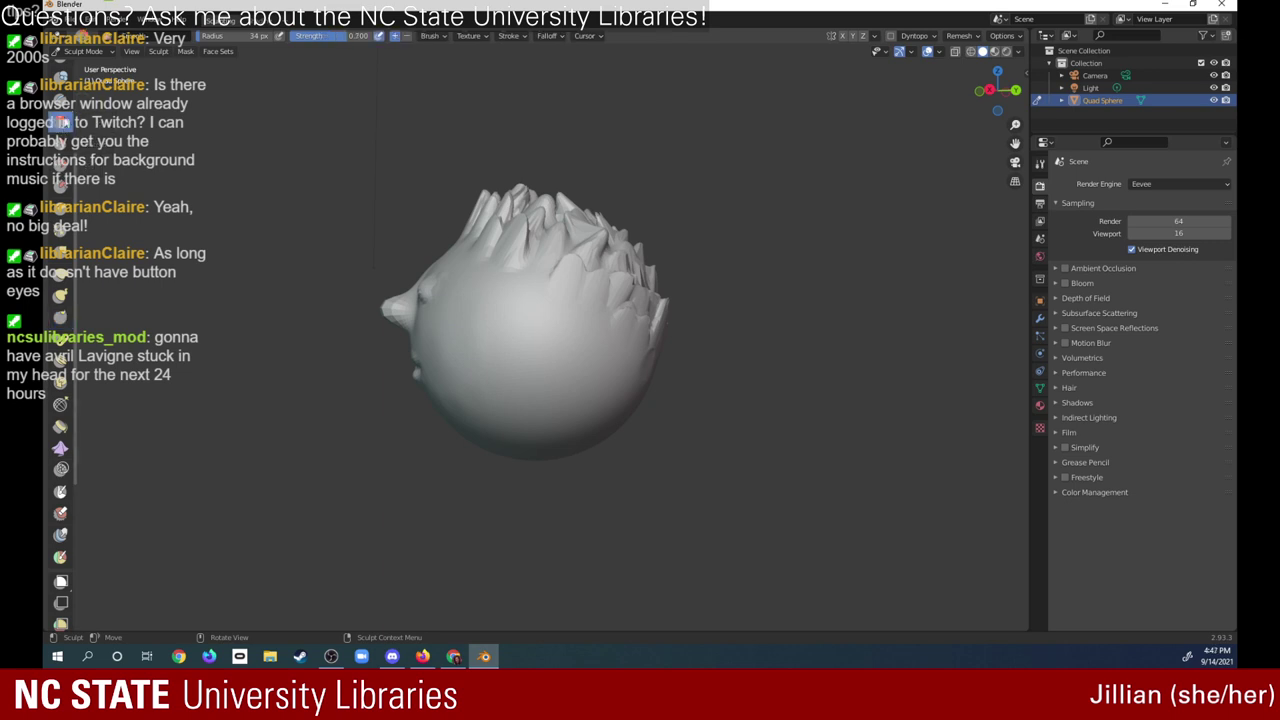
left_click_drag(201, 38, 250, 40)
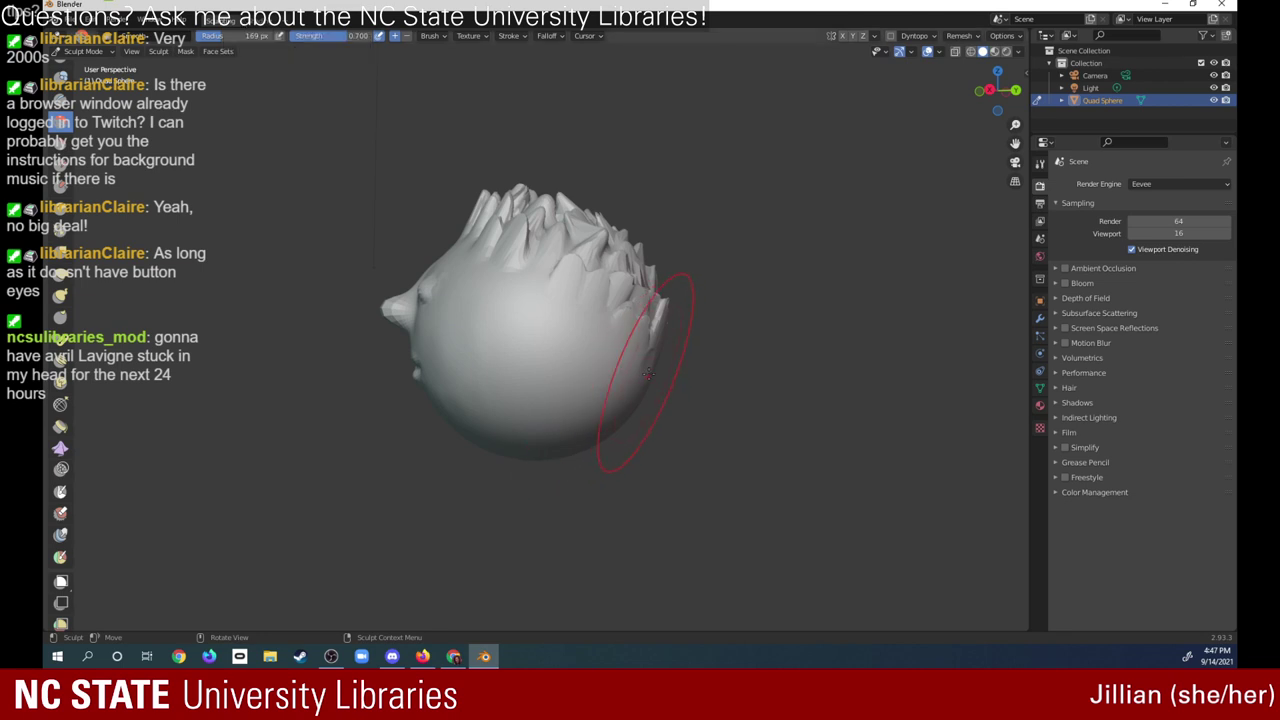
mouse_move(629, 390)
left_mouse_down()
mouse_move(617, 422)
mouse_move(543, 414)
left_mouse_up()
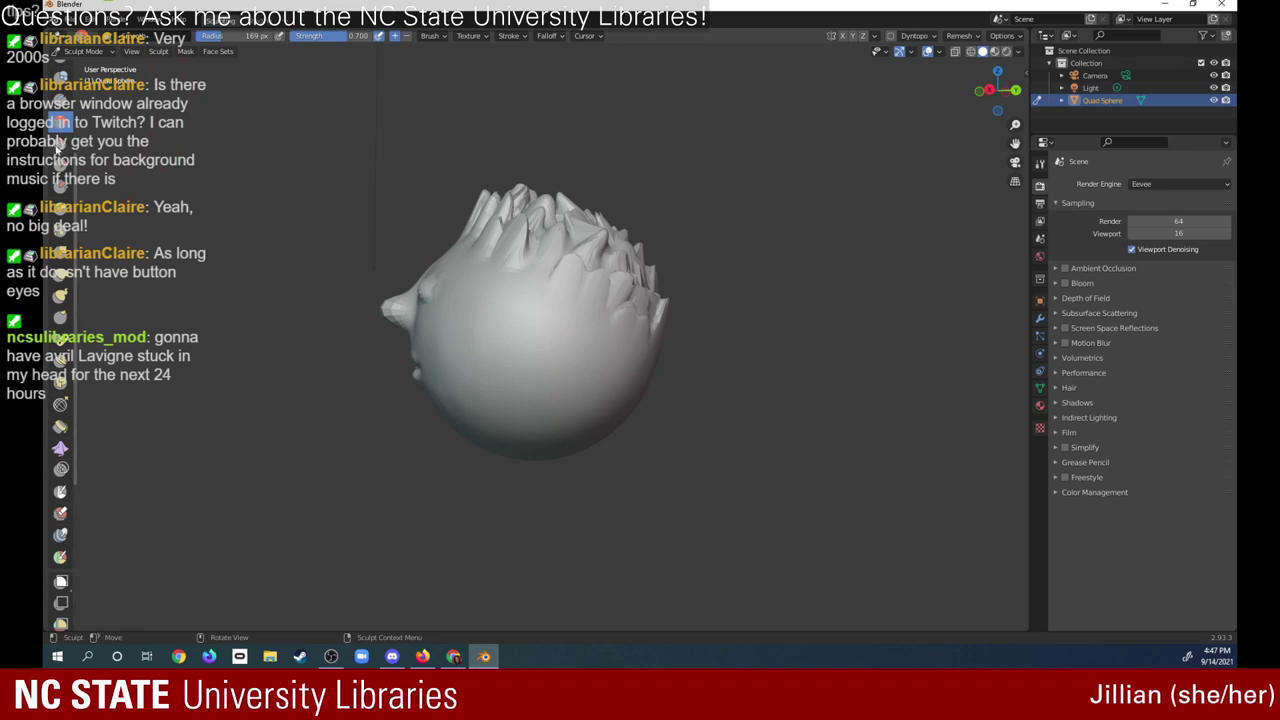
left_click(60, 141)
left_click_drag(560, 390, 643, 388)
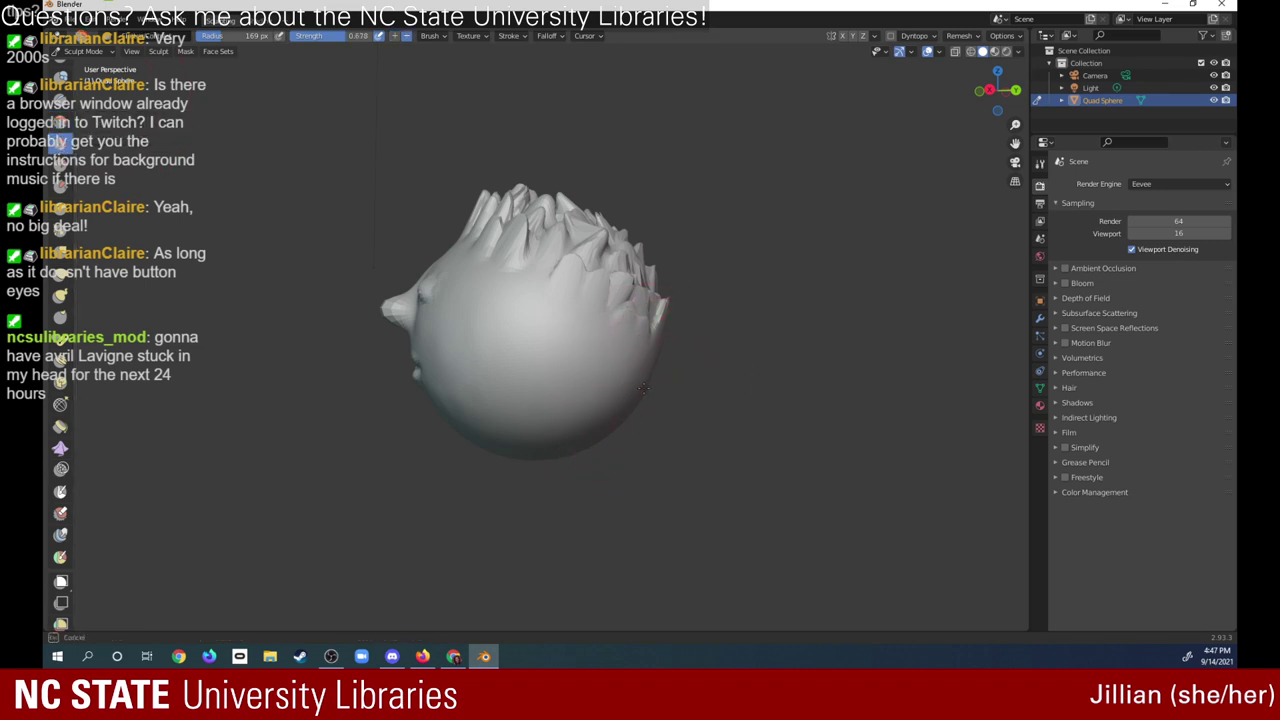
mouse_move(599, 436)
left_mouse_down()
mouse_move(600, 385)
mouse_move(615, 370)
left_mouse_up()
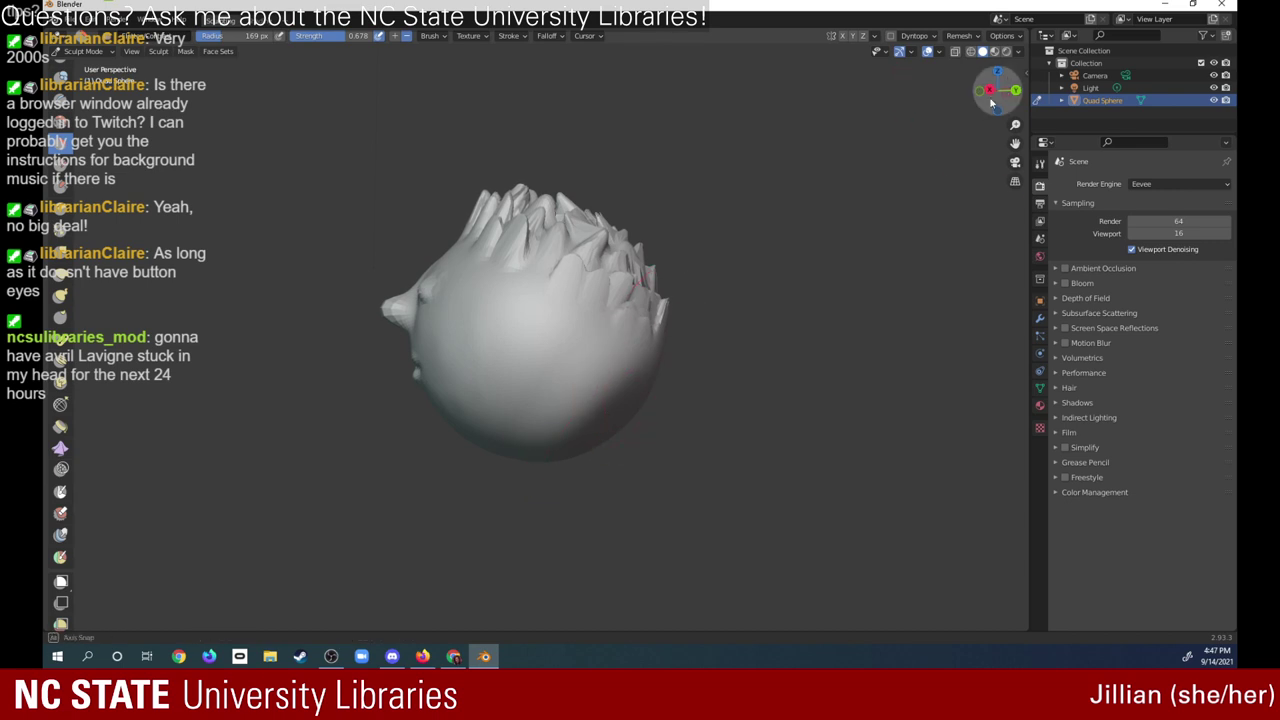
- Reshape the lower head and stretch the back further from profile, enlarging the brush to about 419 px
left_click_drag(997, 88, 912, 85)
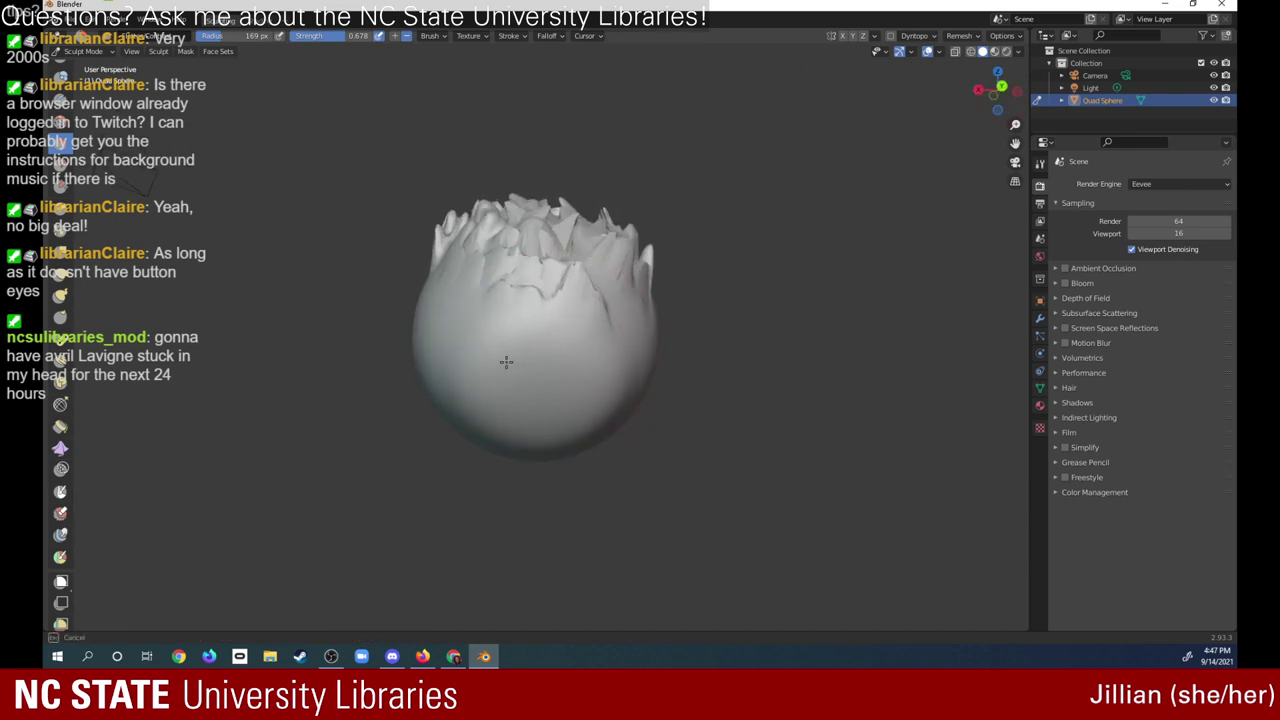
mouse_move(503, 365)
left_mouse_down()
mouse_move(549, 399)
mouse_move(562, 354)
mouse_move(543, 343)
left_mouse_up()
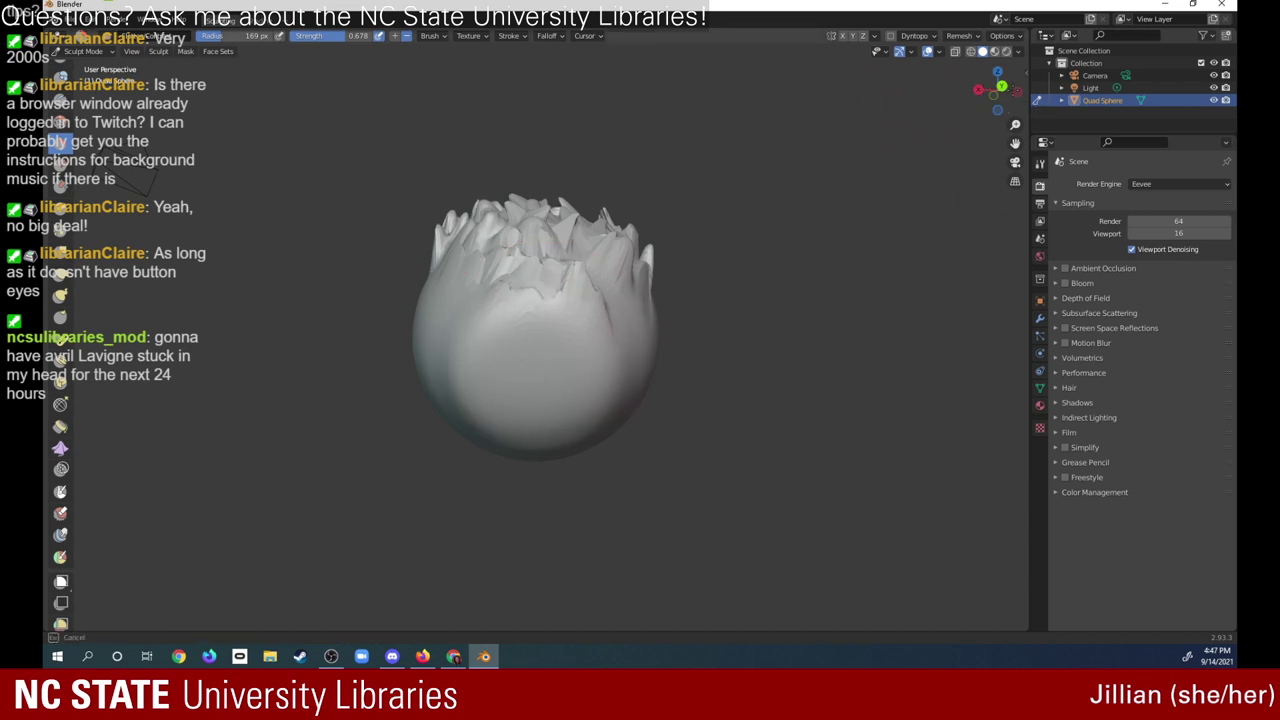
left_click_drag(972, 95, 1065, 105)
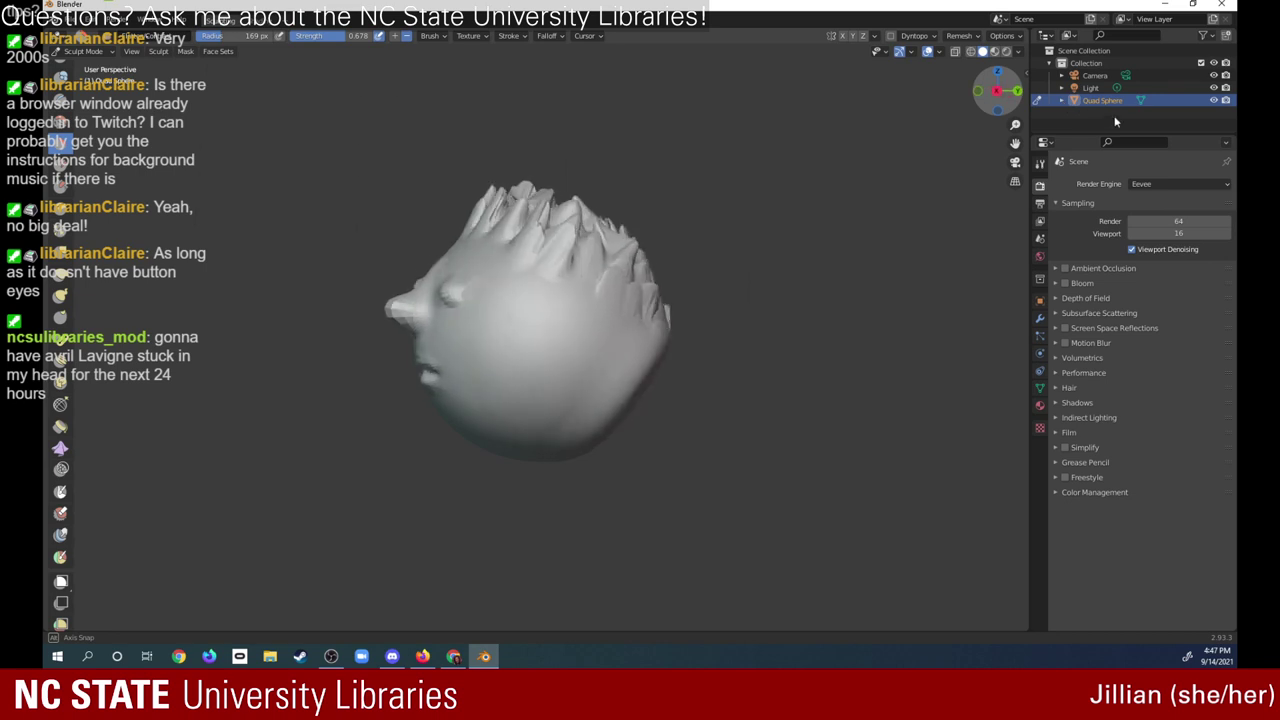
left_click_drag(1063, 105, 1103, 120)
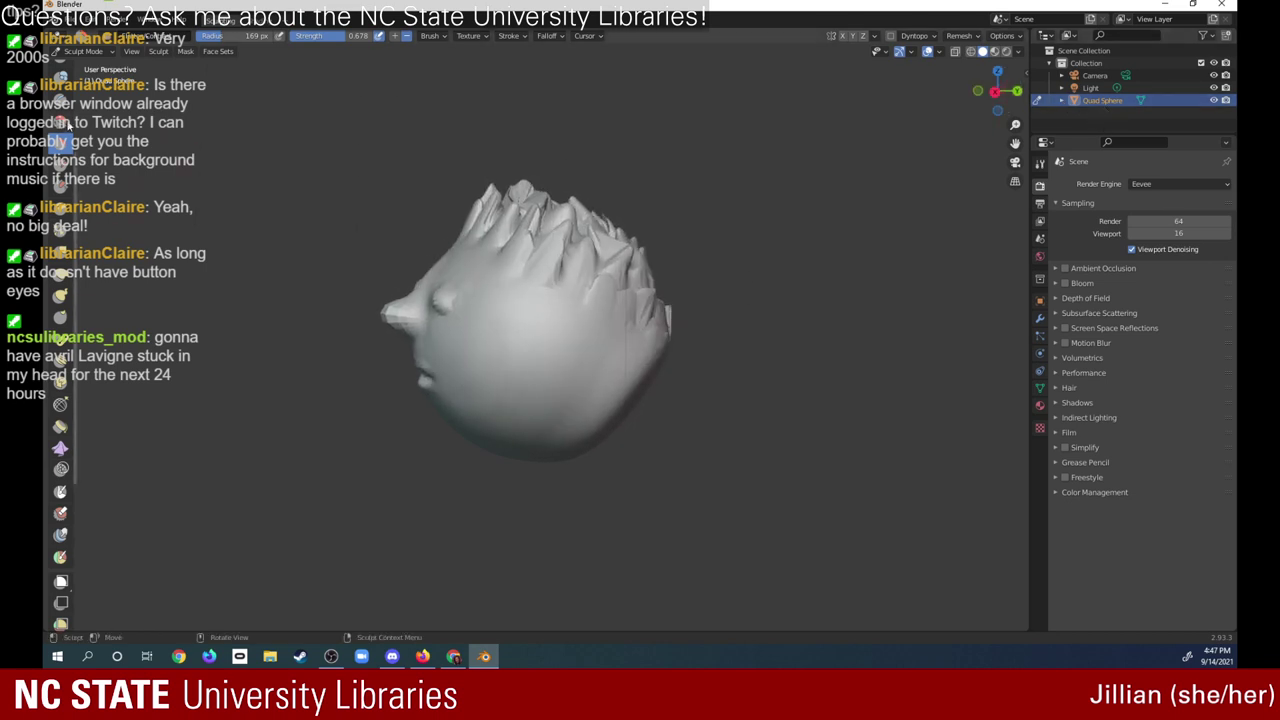
mouse_move(557, 400)
left_mouse_down()
mouse_move(609, 400)
mouse_move(587, 425)
mouse_move(601, 421)
left_mouse_up()
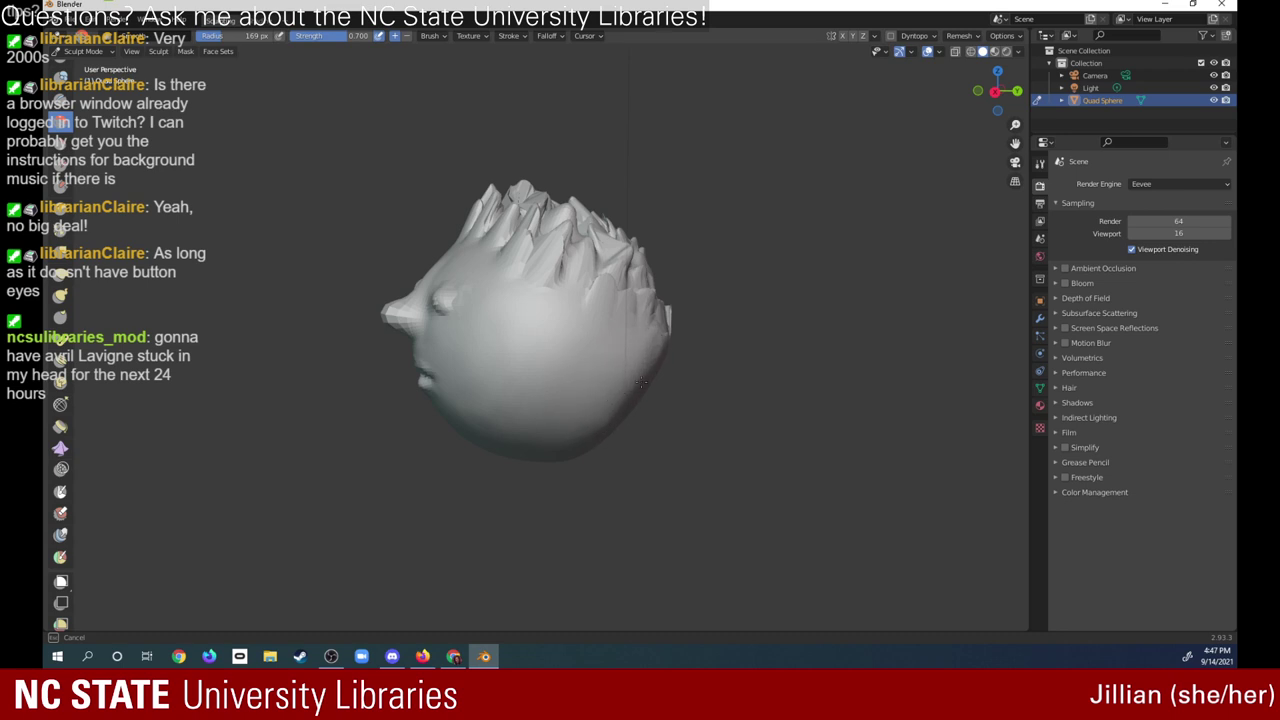
mouse_move(641, 382)
left_mouse_down()
mouse_move(589, 416)
mouse_move(557, 329)
left_mouse_up()
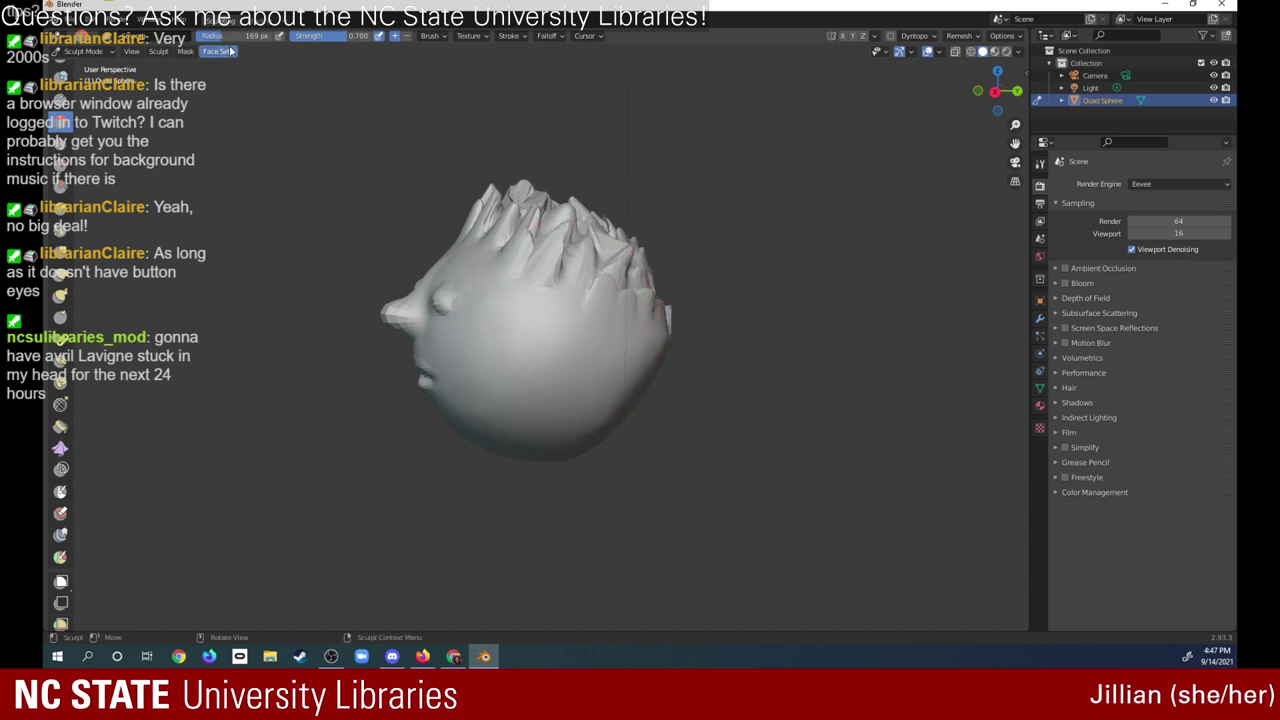
left_click_drag(226, 40, 300, 40)
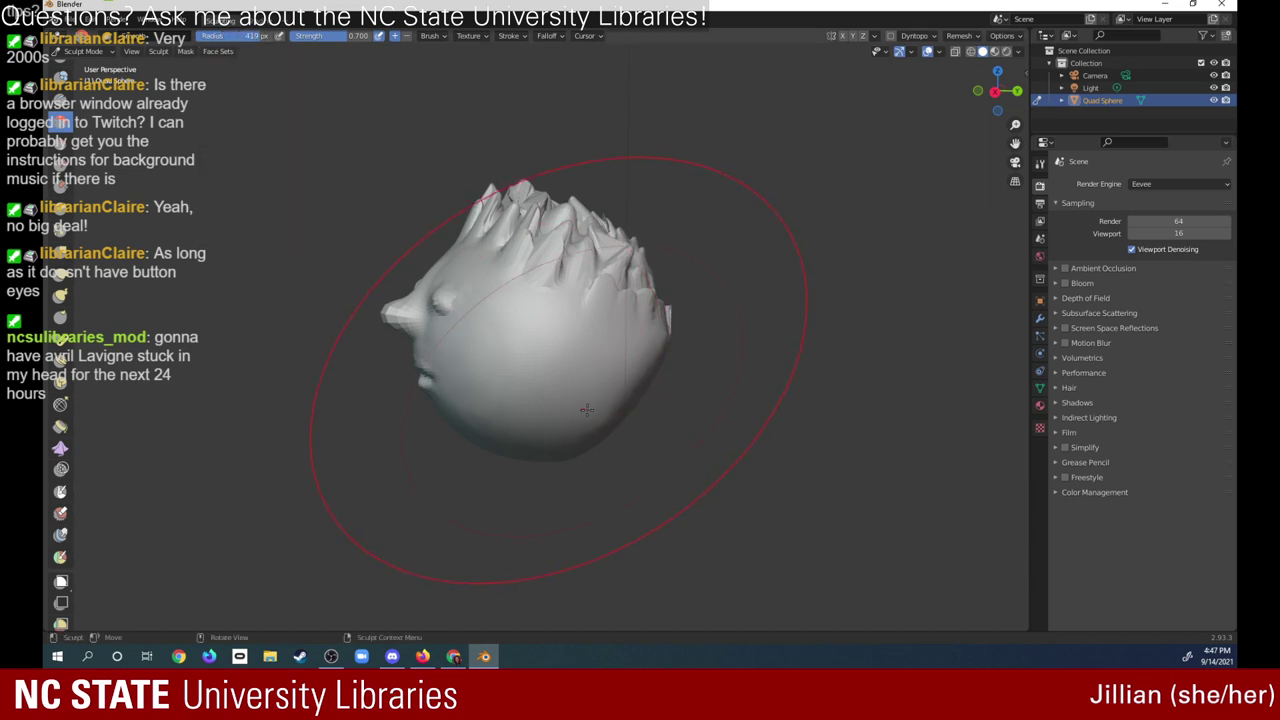
- Reshape the whole head and the hair spikes on top with the 419 px brush
left_click(593, 430)
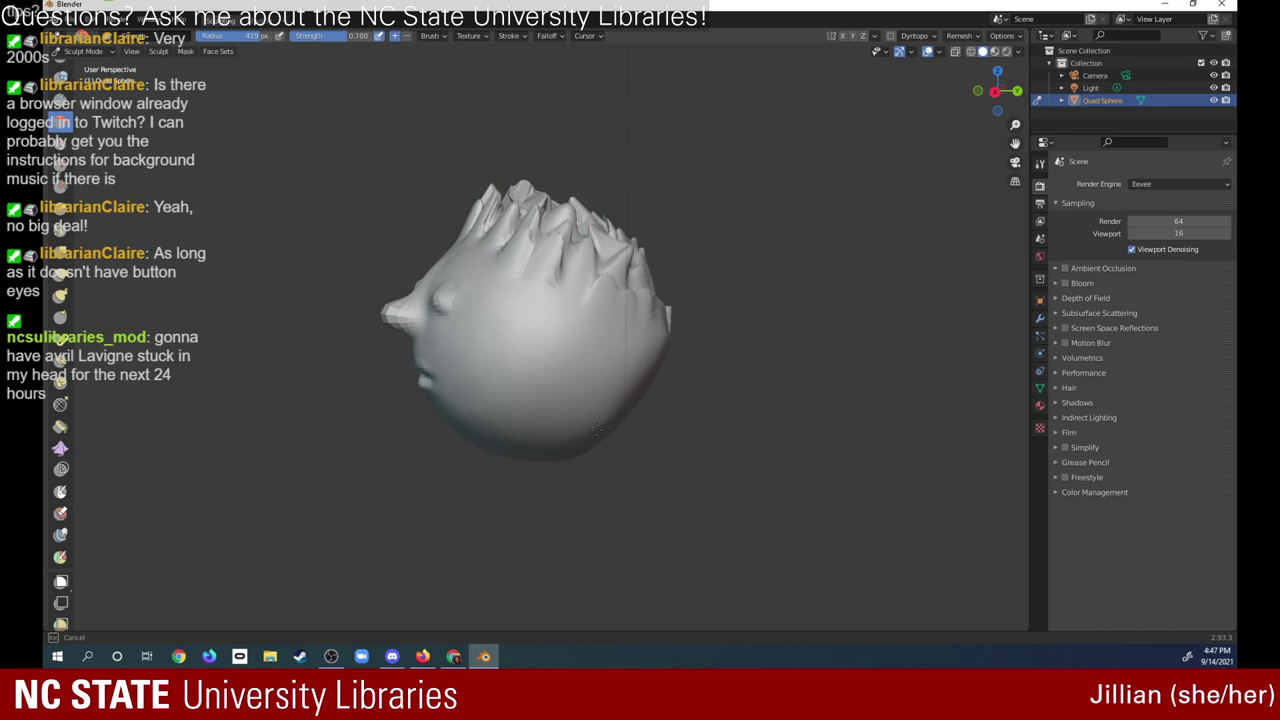
left_click_drag(595, 422, 594, 385)
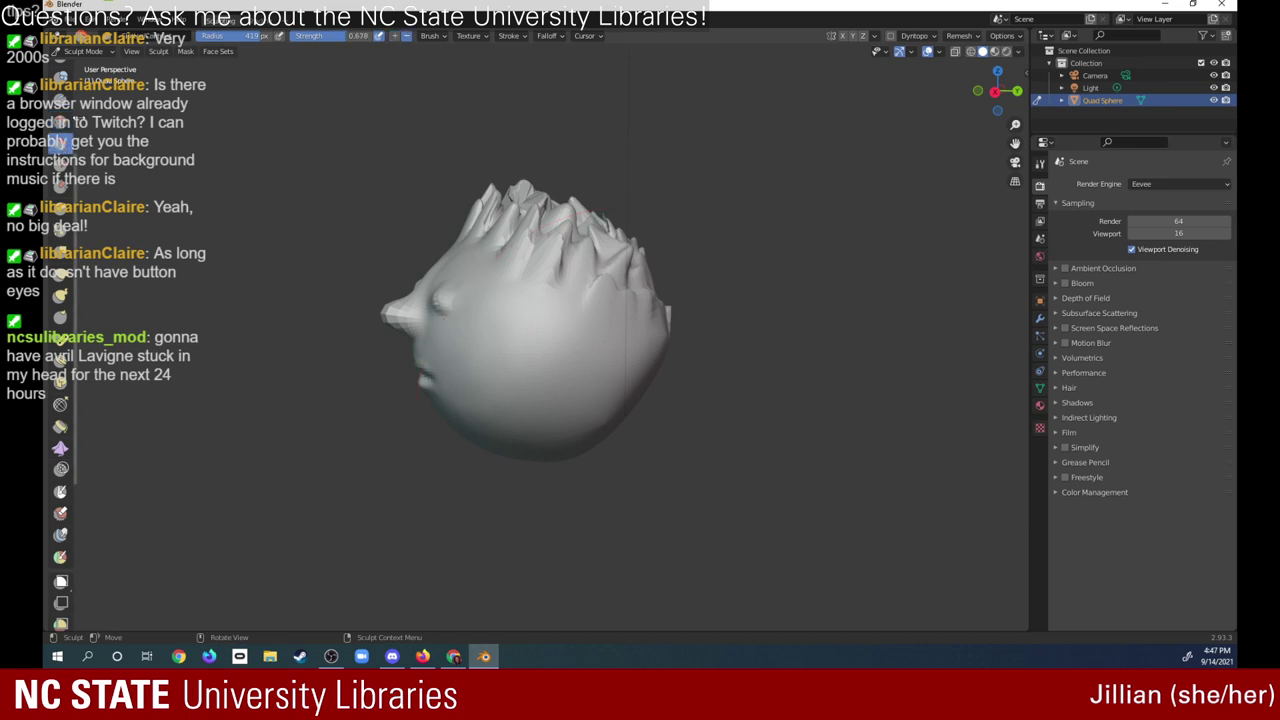
left_click_drag(583, 357, 663, 335)
left_click_drag(645, 390, 666, 345)
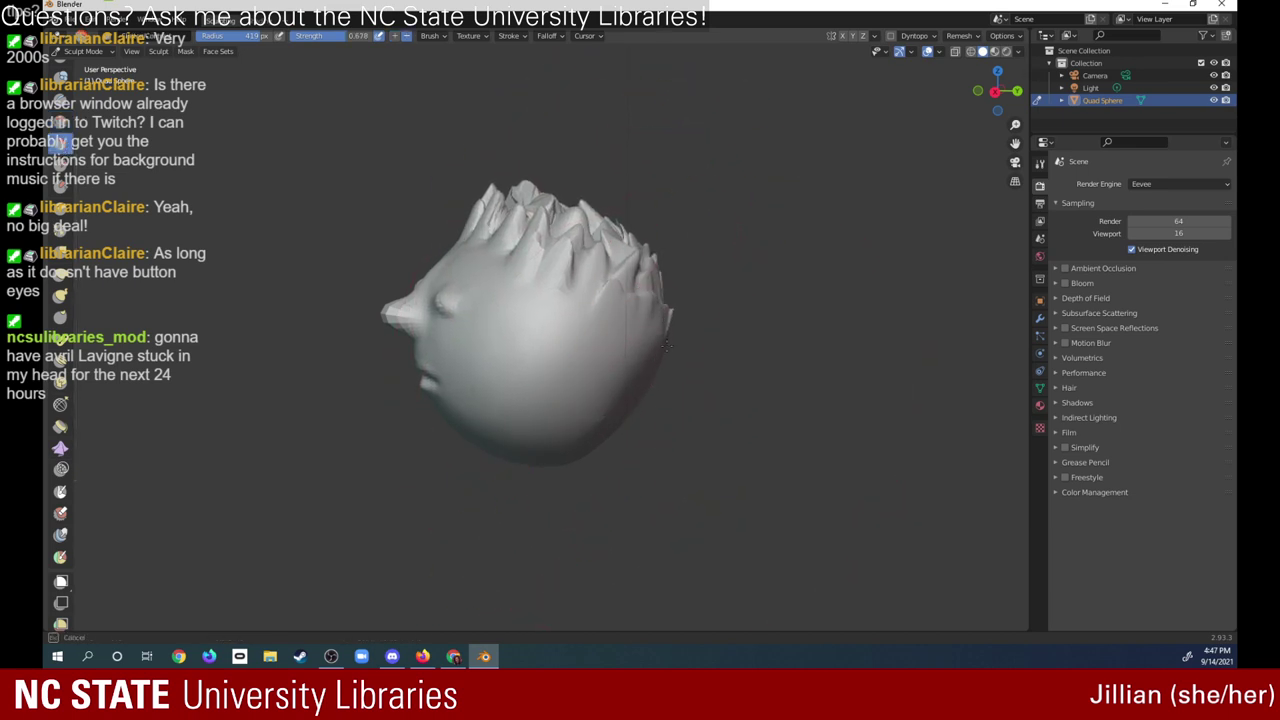
mouse_move(644, 405)
left_mouse_down()
mouse_move(665, 345)
mouse_move(650, 390)
left_mouse_up()
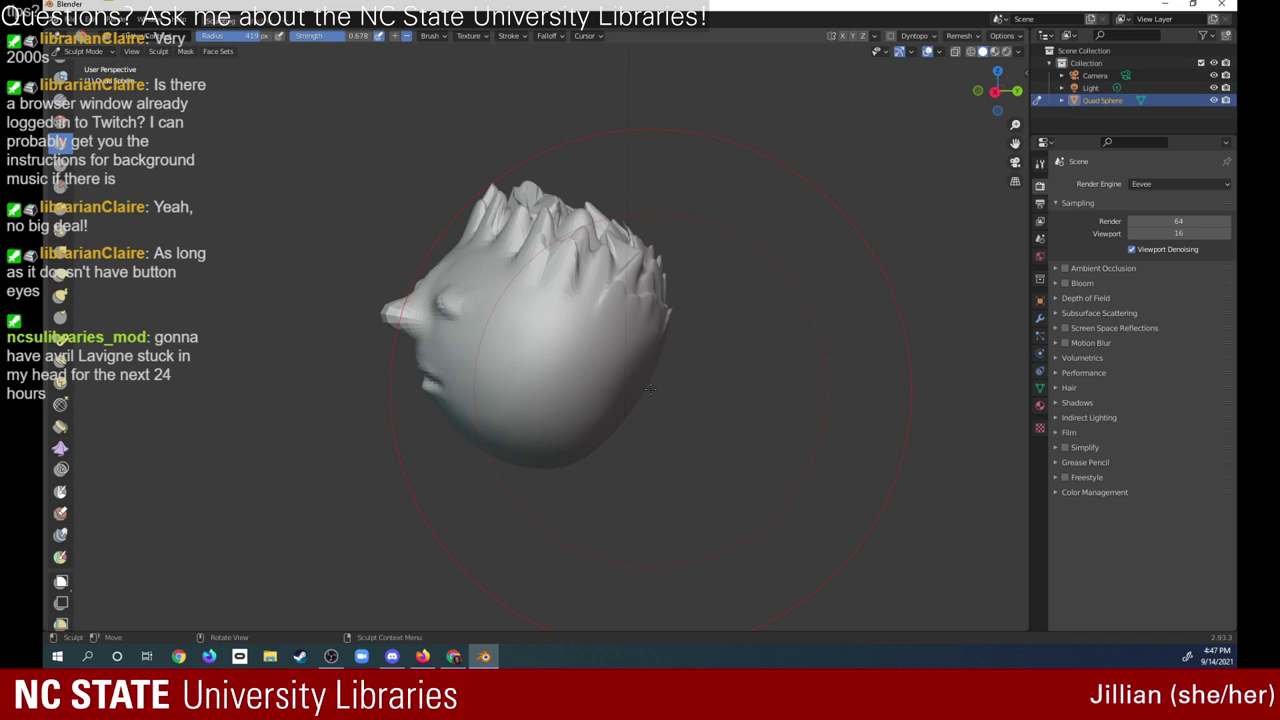
- Refine the face and the left side of the head, orbiting between front and profile
left_click_drag(997, 90, 993, 92)
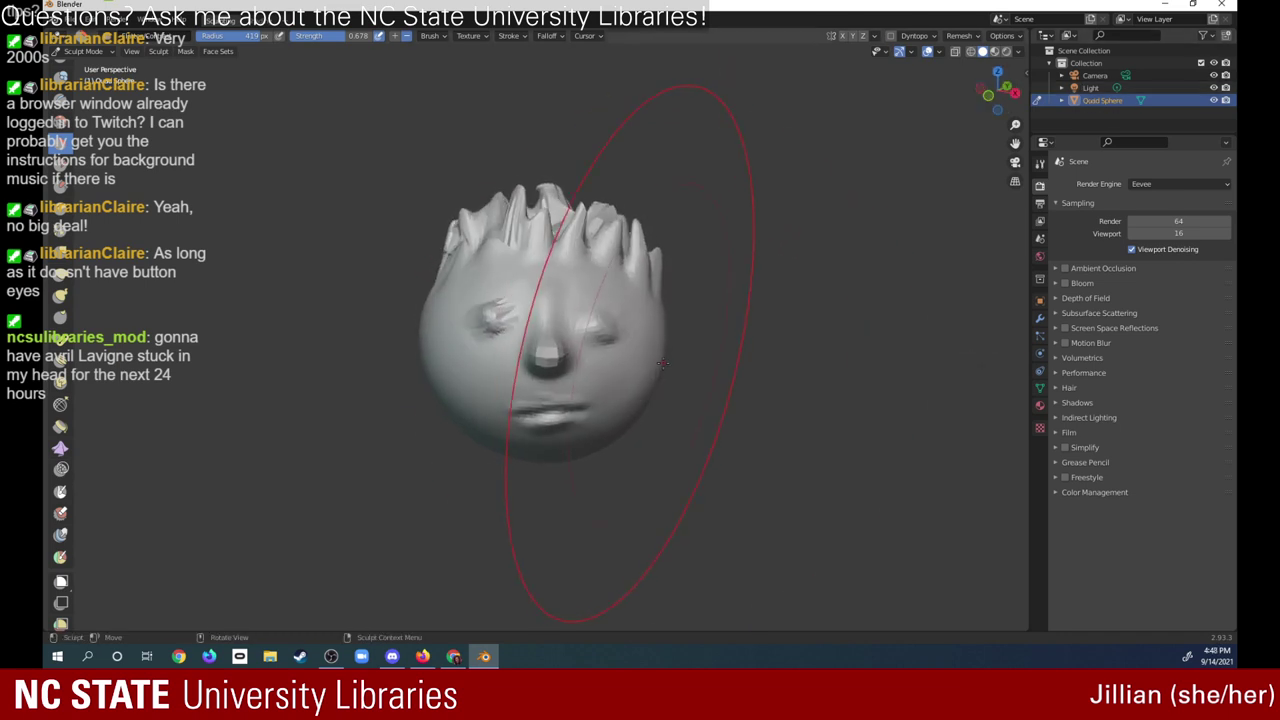
mouse_move(661, 370)
left_mouse_down()
mouse_move(657, 384)
mouse_move(671, 356)
left_mouse_up()
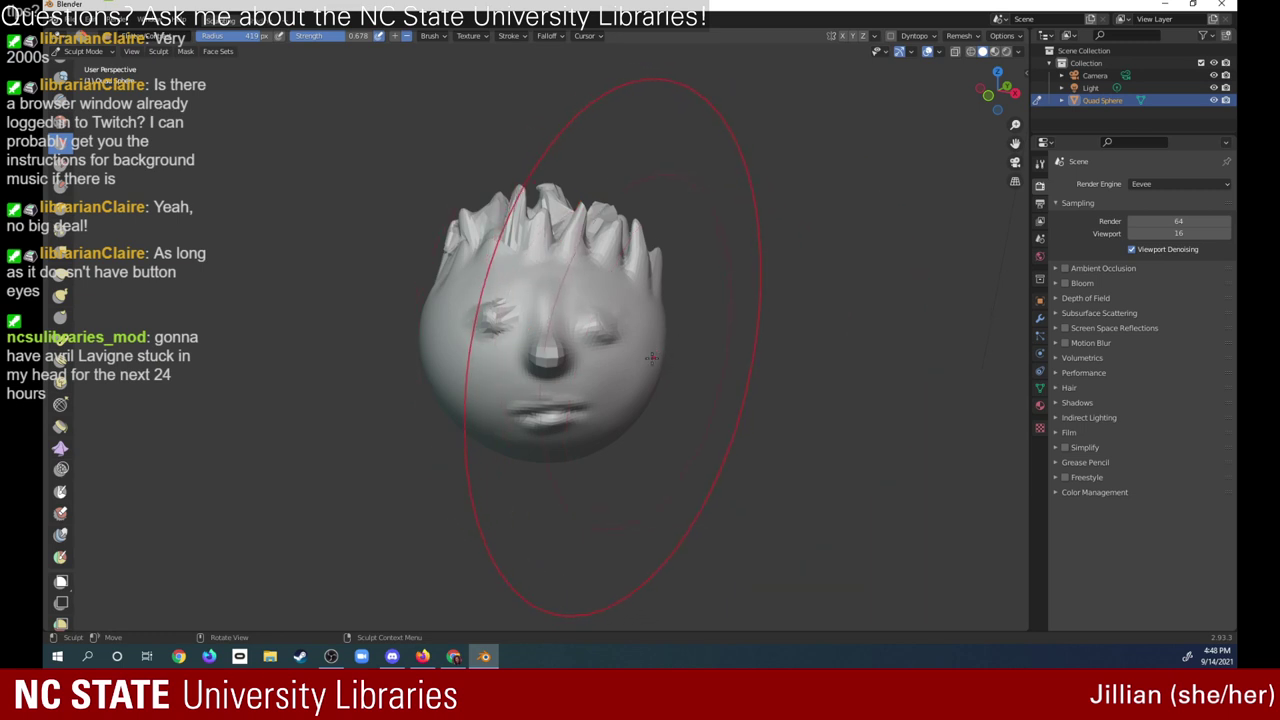
left_click_drag(652, 360, 634, 411)
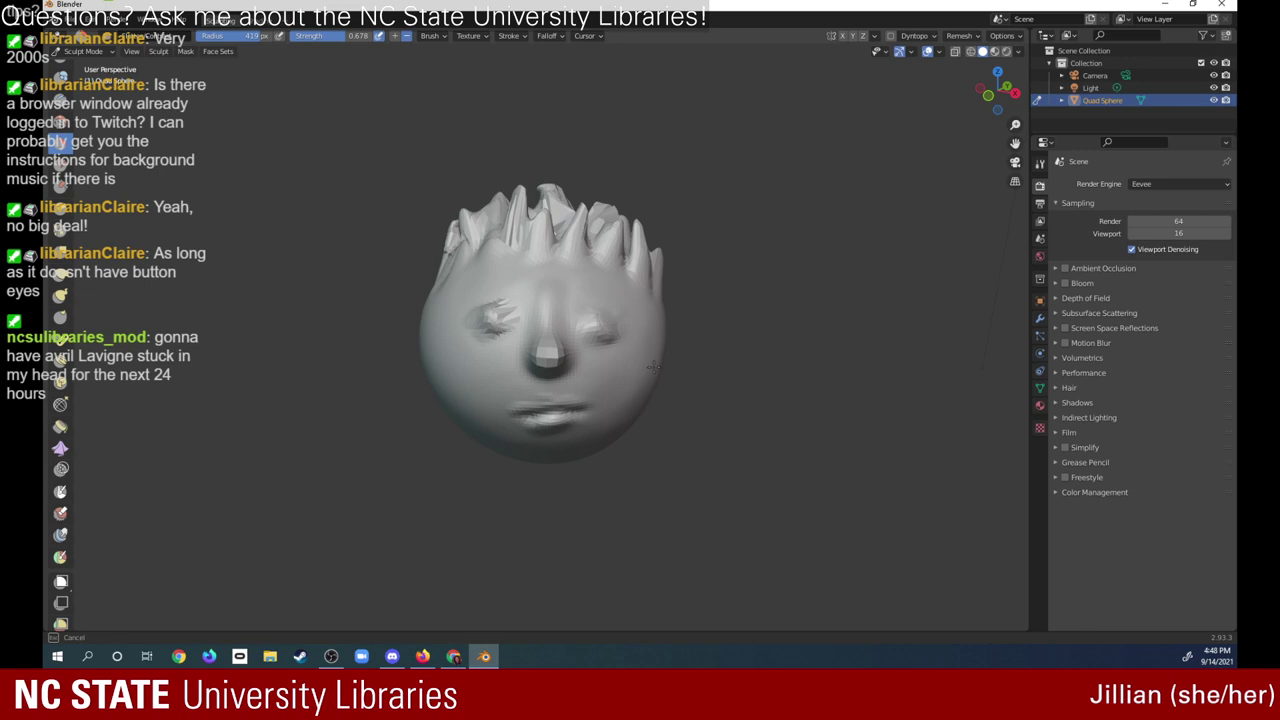
left_click_drag(652, 366, 643, 385)
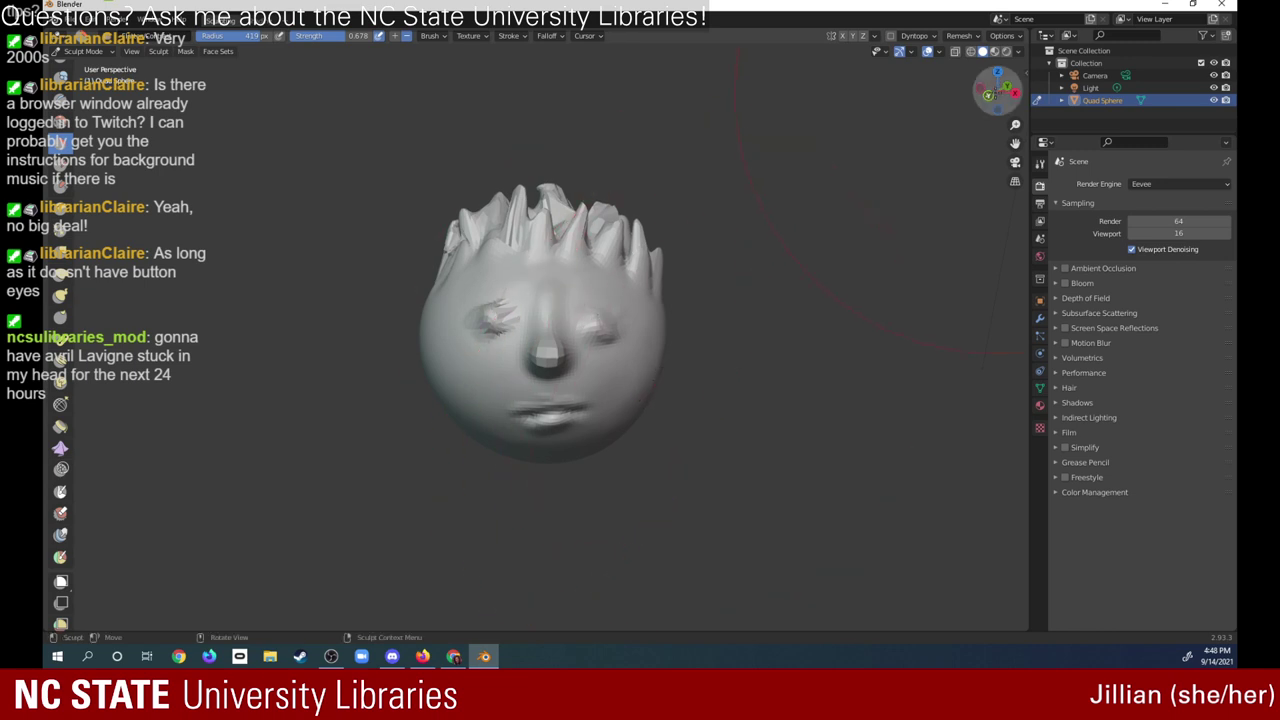
left_click_drag(993, 92, 1005, 95)
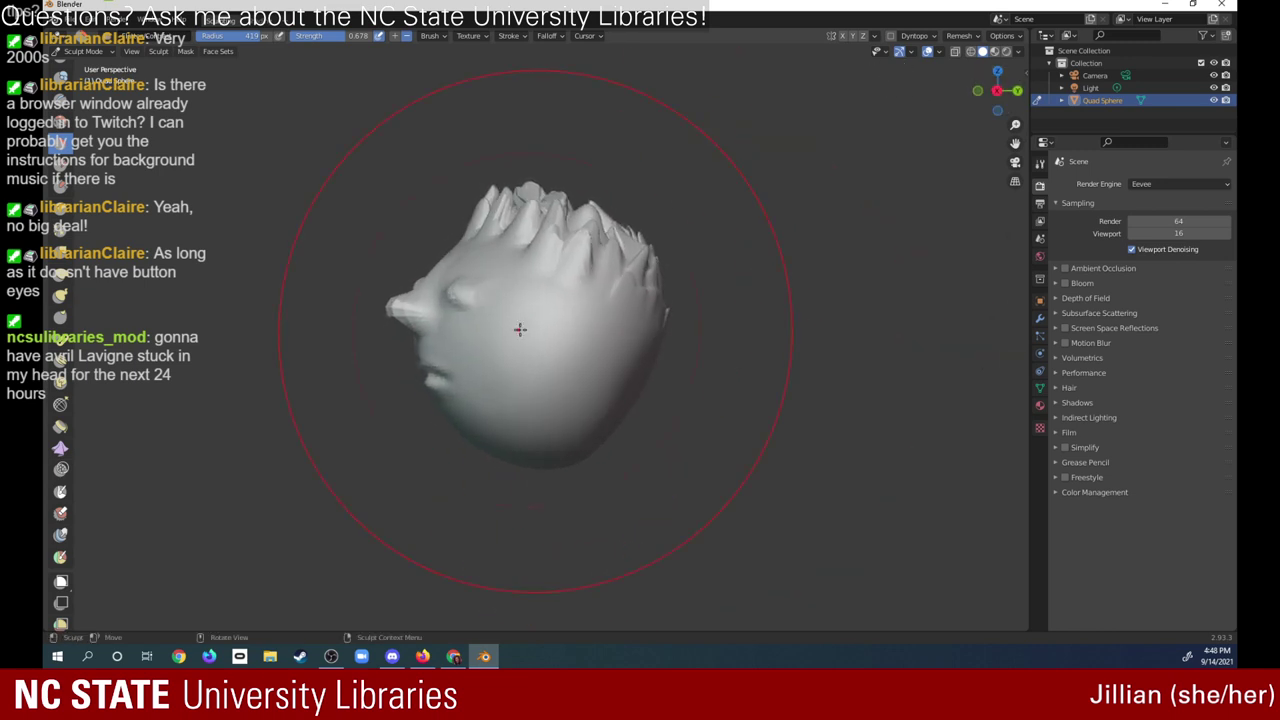
mouse_move(520, 330)
left_mouse_down()
mouse_move(546, 381)
mouse_move(534, 371)
left_mouse_up()
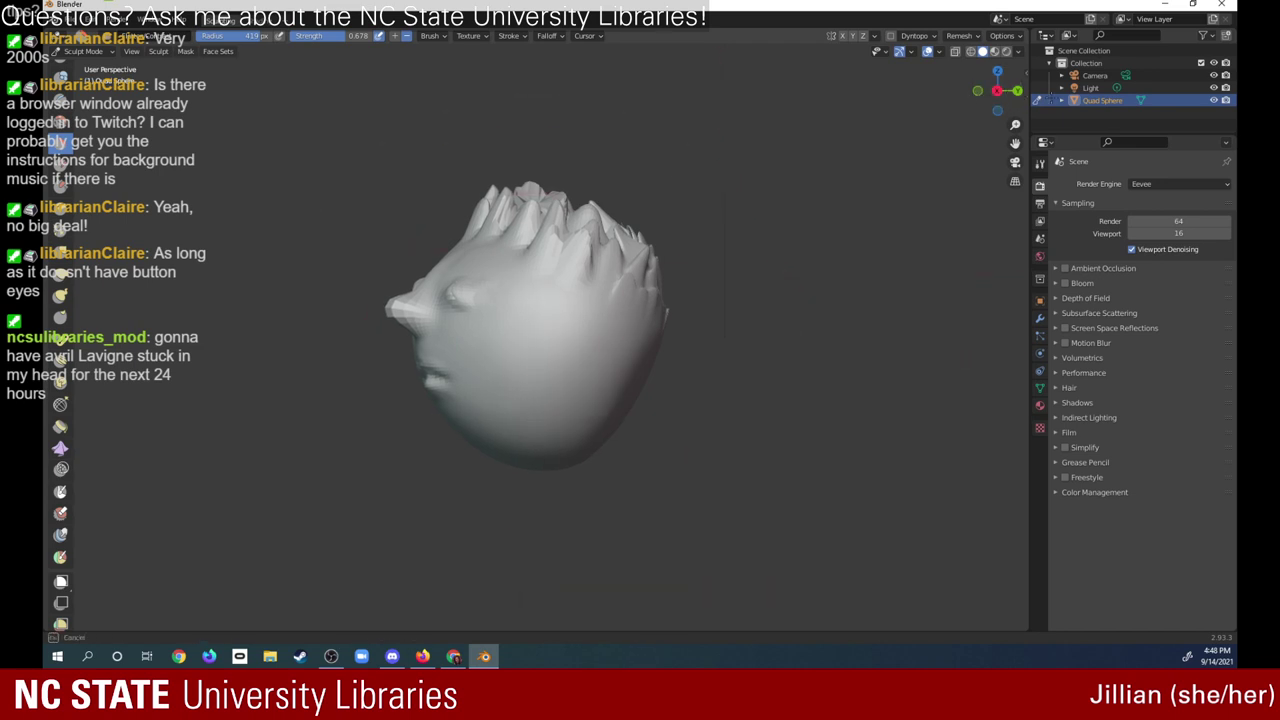
left_click_drag(995, 90, 1089, 101)
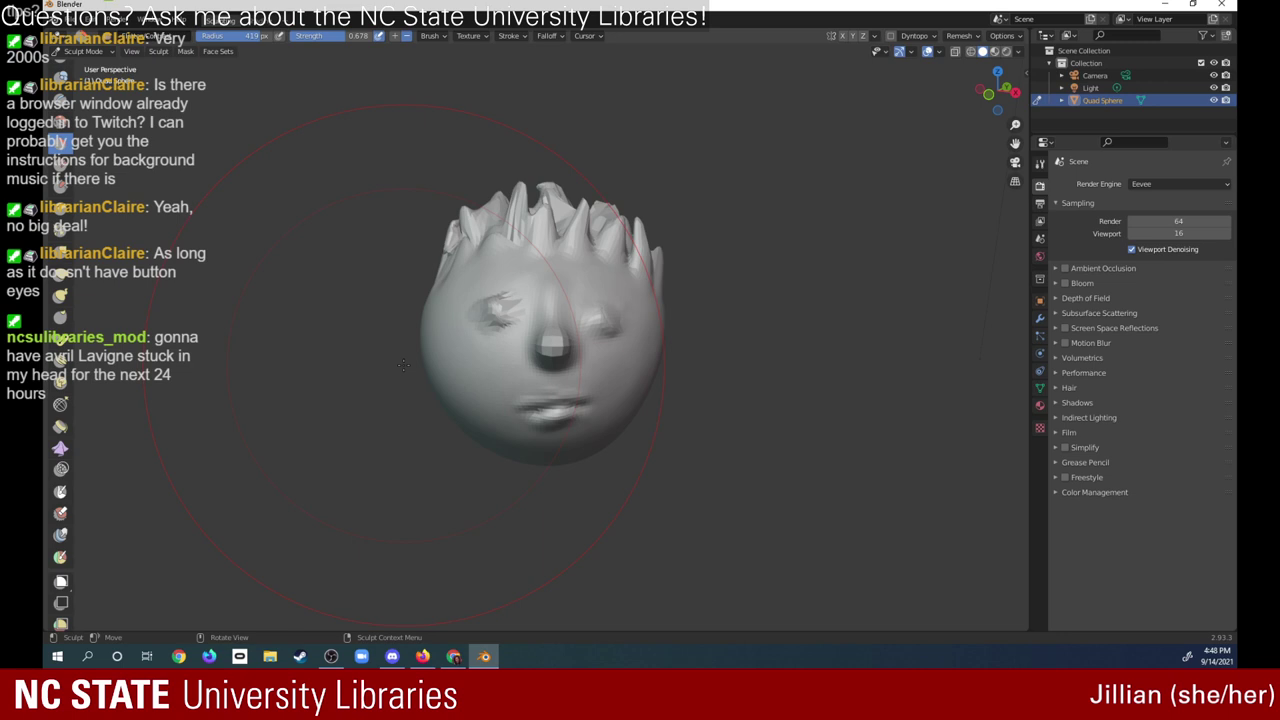
- Resize the brush with F and check the head from the side and front
key("f")
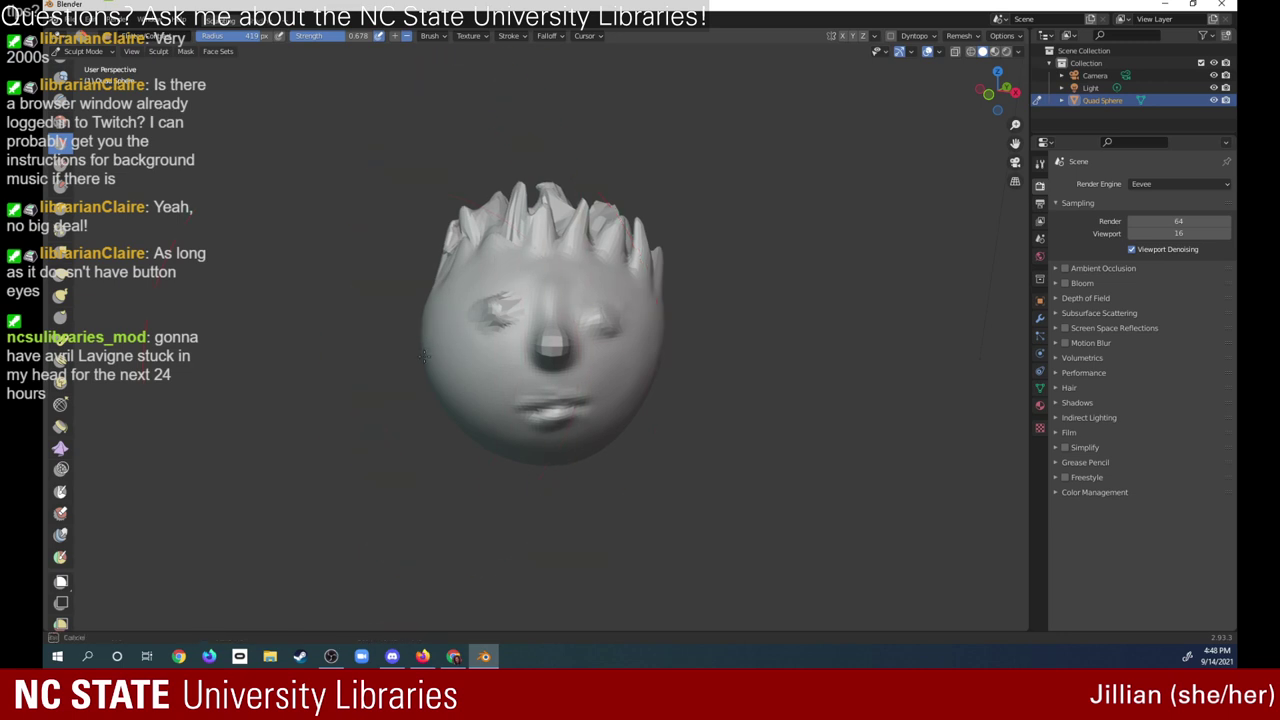
left_click(433, 356)
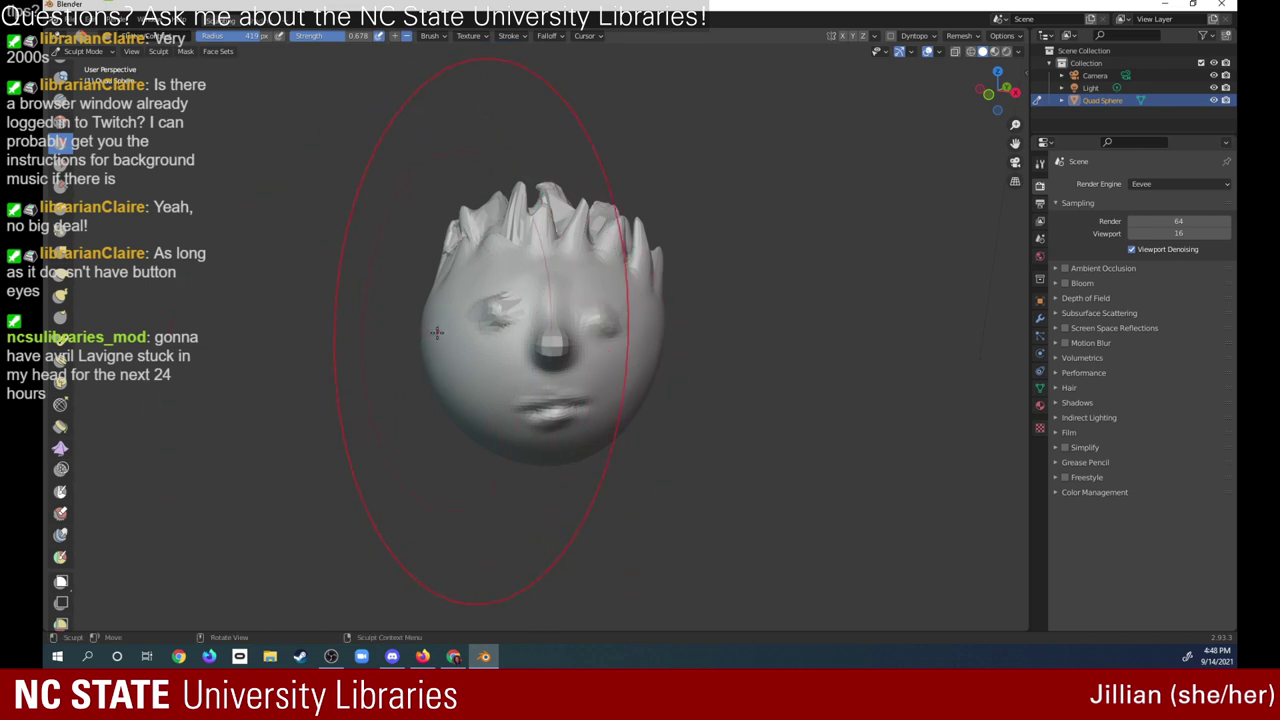
key("f")
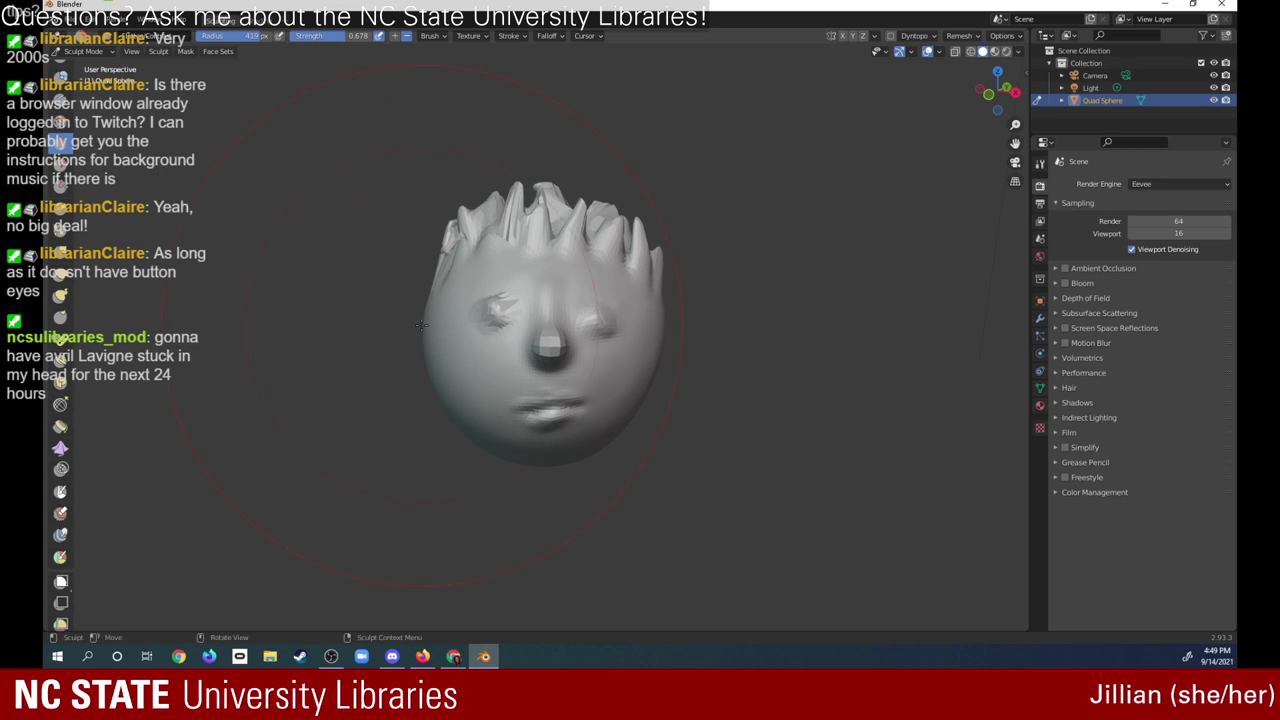
left_click_drag(990, 92, 1090, 88)
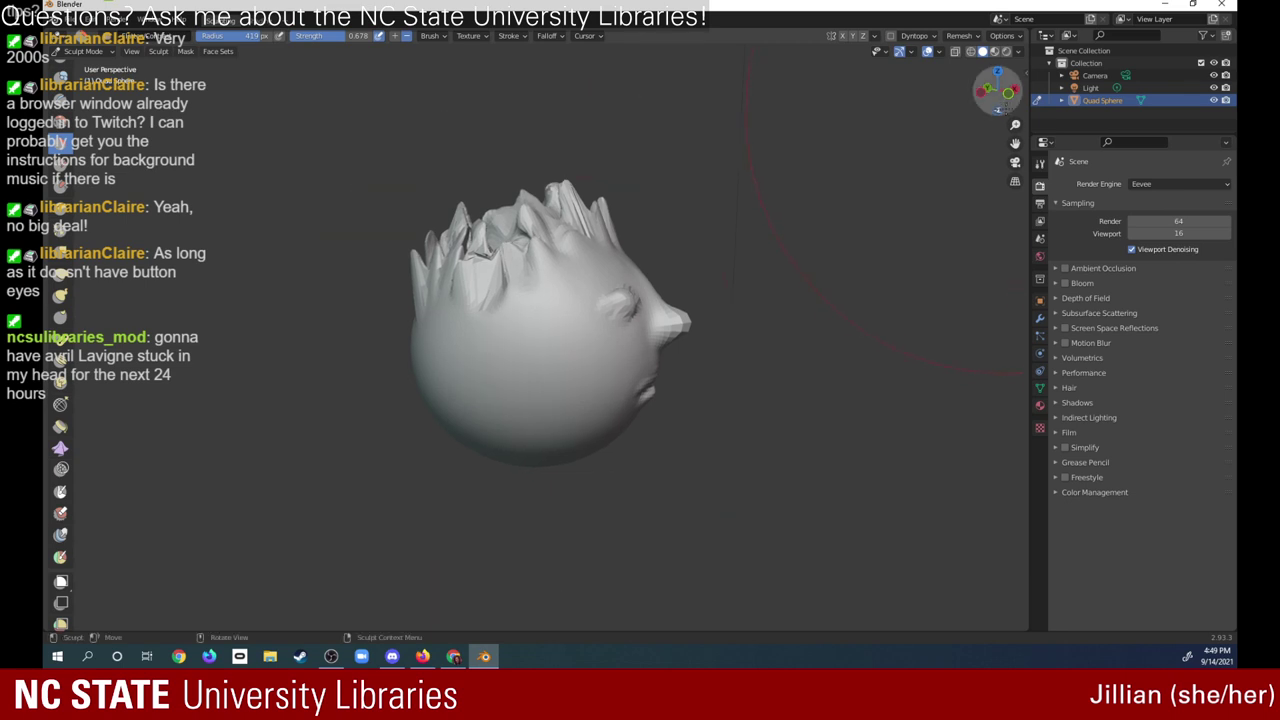
mouse_move(993, 90)
left_mouse_down()
mouse_move(905, 98)
mouse_move(905, 83)
left_mouse_up()
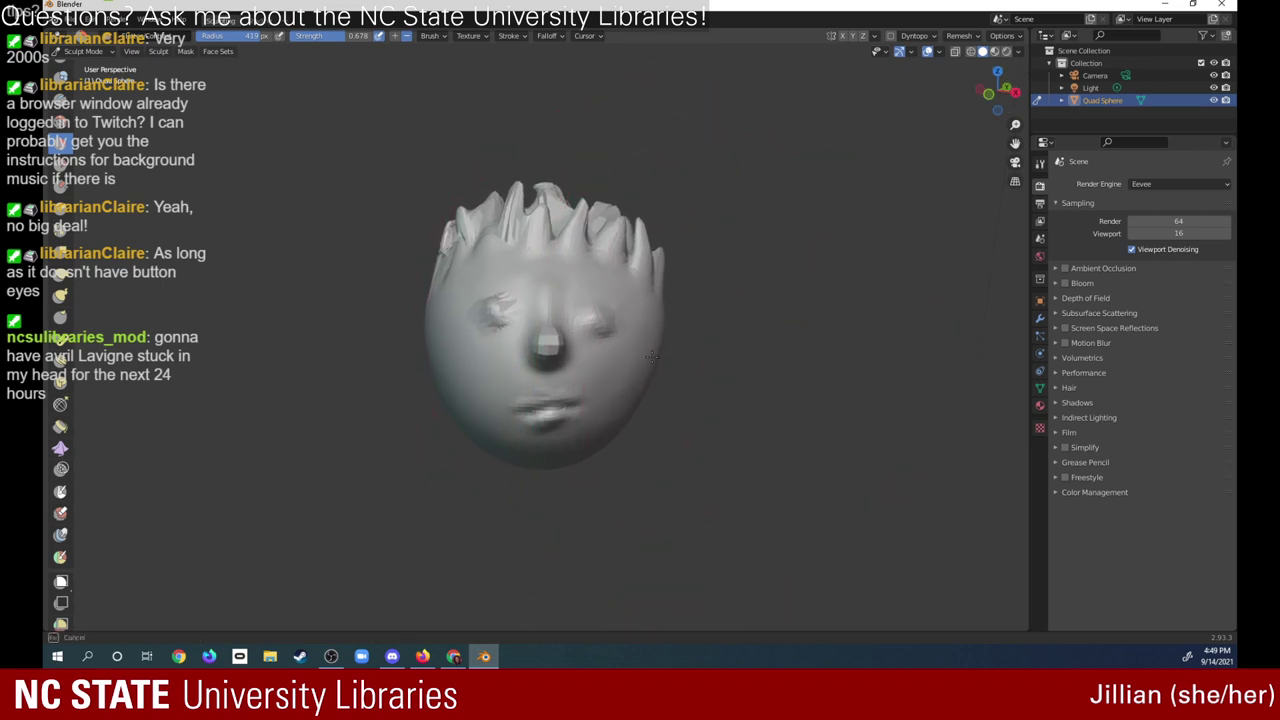
- Stretch the head's outline and back into a longer egg shape, checking from the right side and profile
mouse_move(420, 350)
middle_mouse_down()
mouse_move(431, 347)
mouse_move(418, 336)
middle_mouse_up()
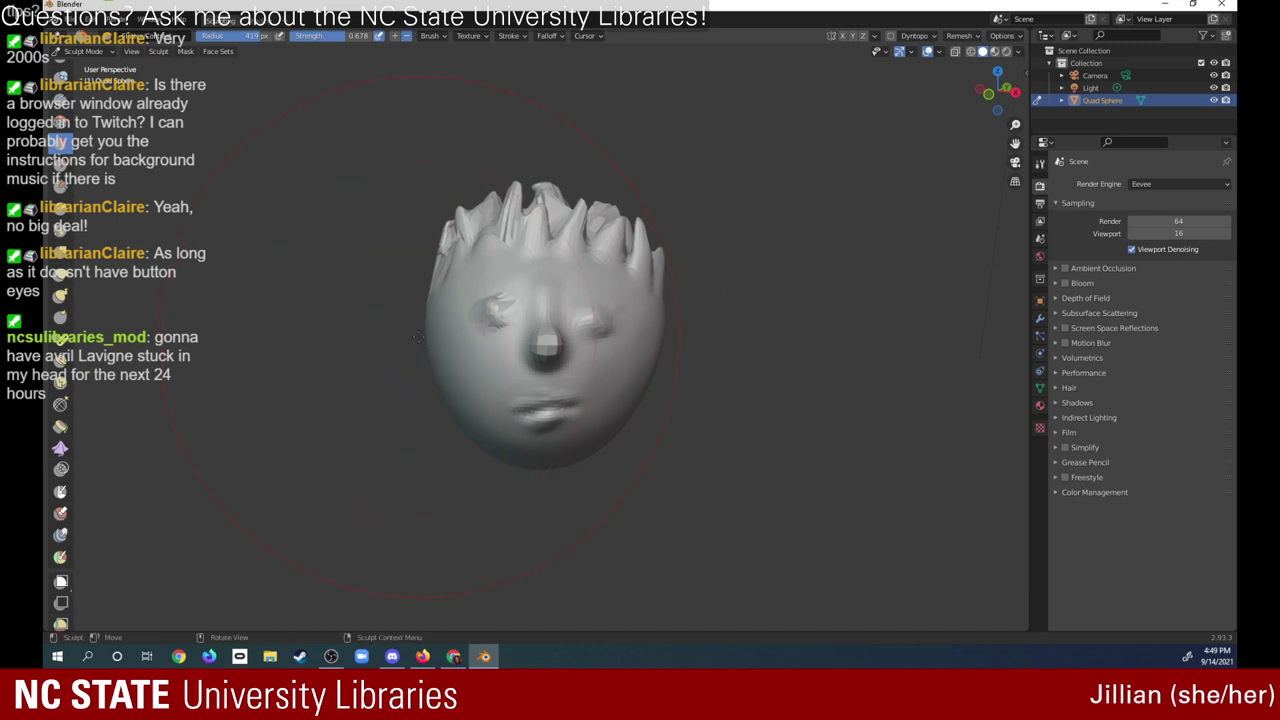
left_click_drag(990, 93, 1020, 100)
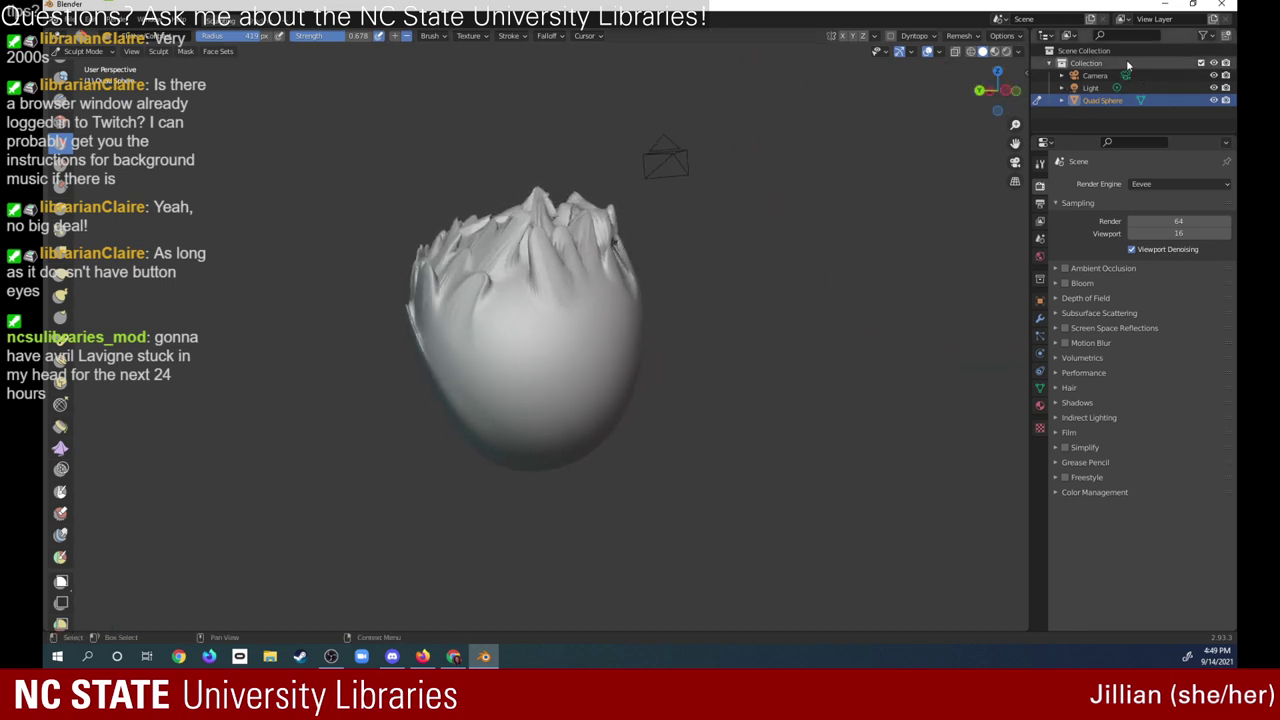
mouse_move(557, 429)
left_mouse_down()
mouse_move(490, 455)
mouse_move(500, 420)
mouse_move(608, 433)
mouse_move(586, 434)
left_mouse_up()
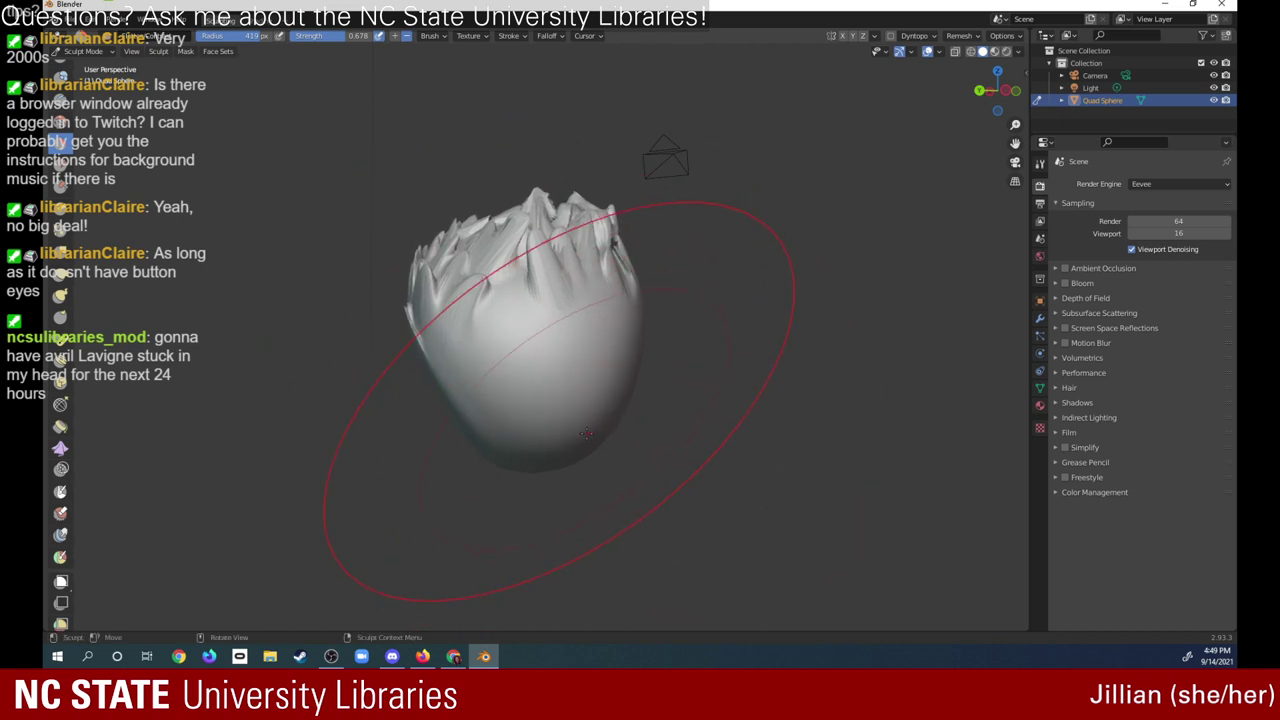
mouse_move(586, 434)
middle_mouse_down()
mouse_move(560, 440)
mouse_move(575, 435)
middle_mouse_up()
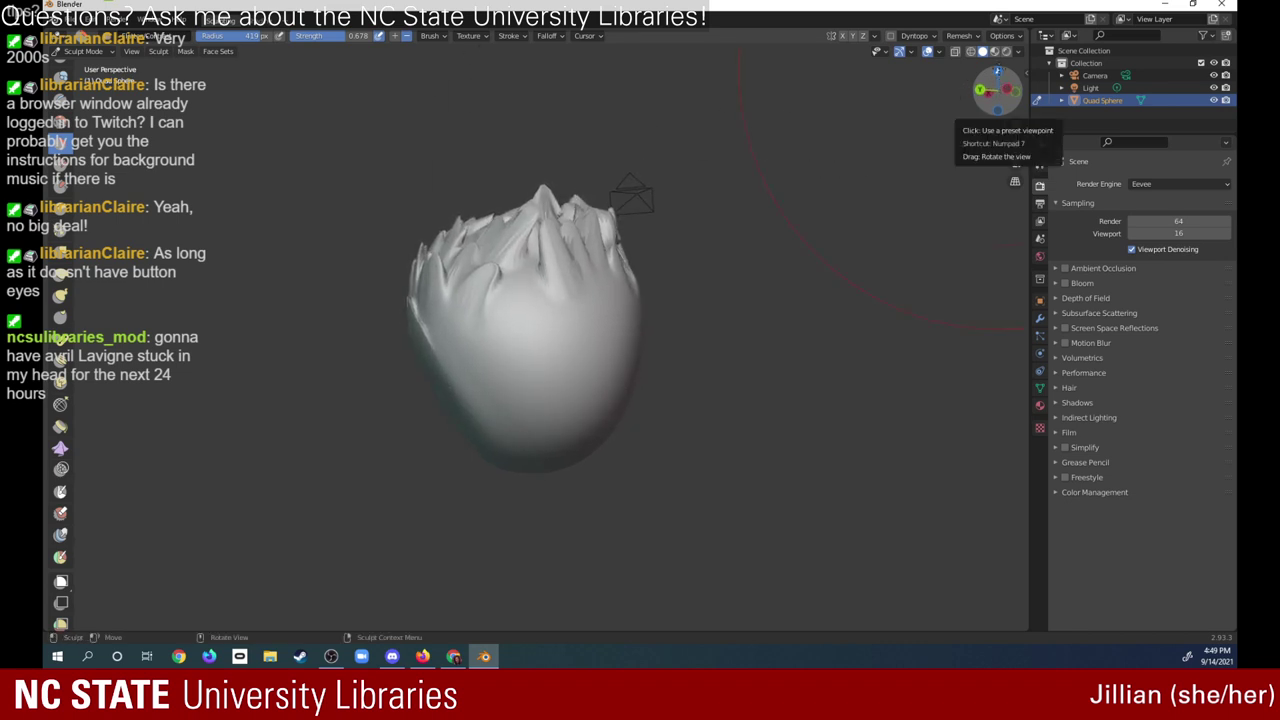
mouse_move(1000, 88)
left_mouse_down()
mouse_move(915, 100)
mouse_move(920, 73)
left_mouse_up()
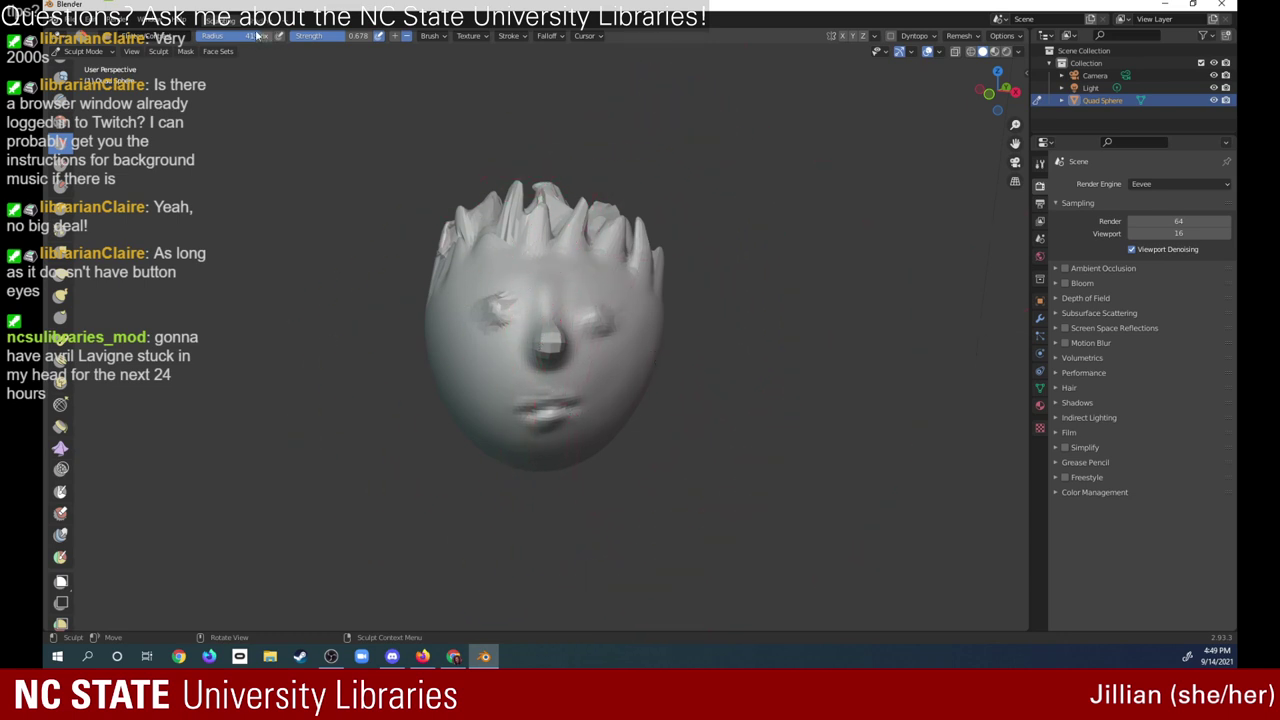
left_click_drag(258, 36, 240, 32)
left_click_drag(465, 432, 454, 408)
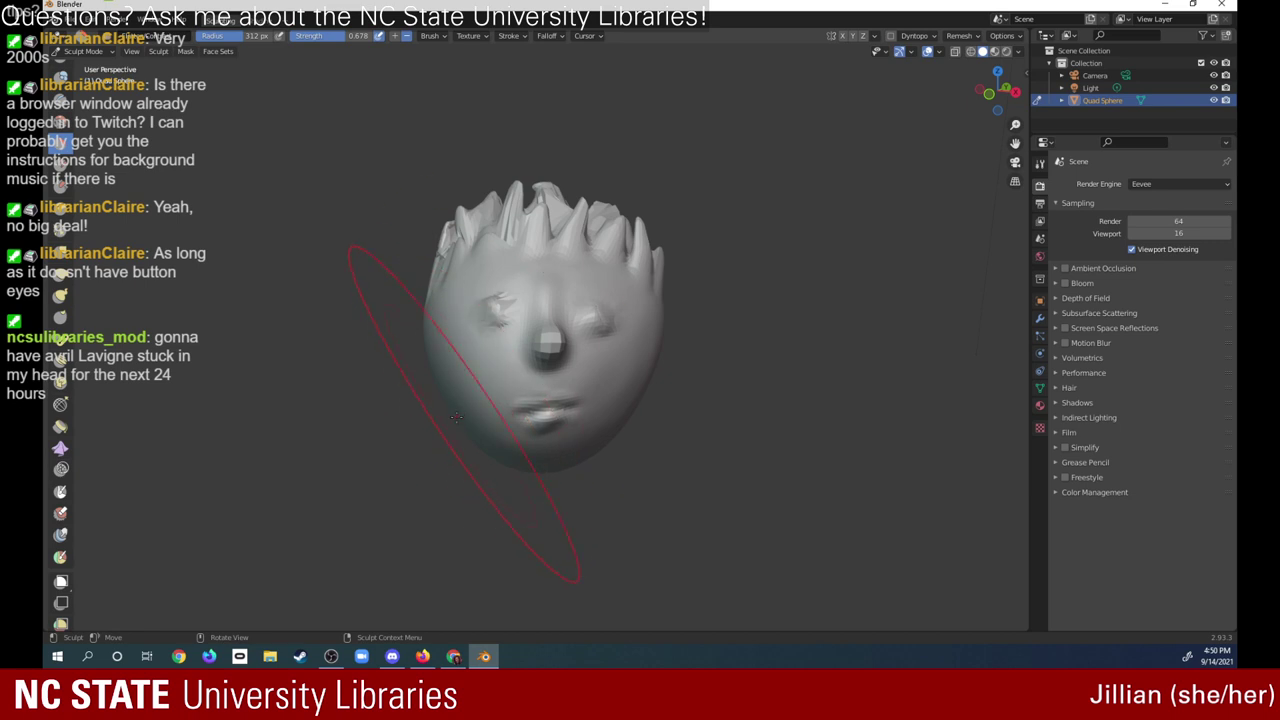
left_click_drag(463, 426, 492, 427)
mouse_move(991, 86)
left_mouse_down()
mouse_move(1003, 92)
mouse_move(942, 87)
left_mouse_up()
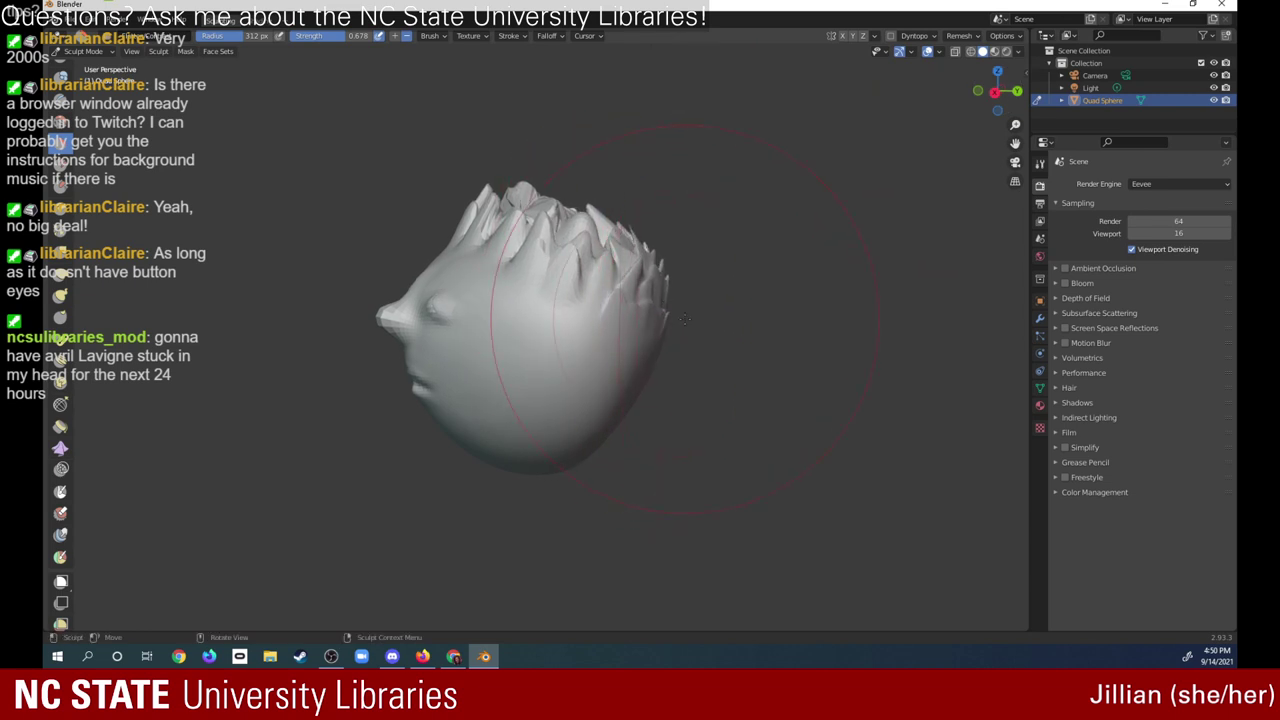
left_click_drag(997, 90, 919, 53)
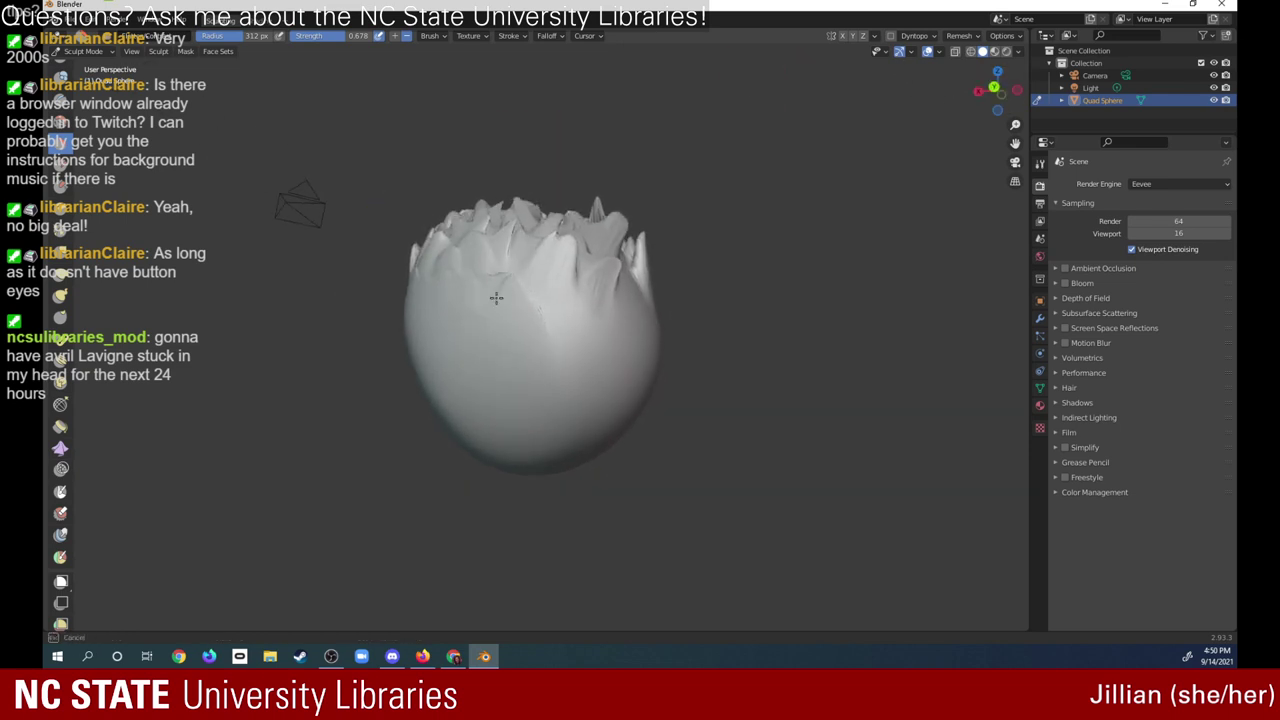
mouse_move(986, 88)
left_mouse_down()
mouse_move(1013, 92)
mouse_move(987, 94)
left_mouse_up()
left_click_drag(1012, 88, 990, 92)
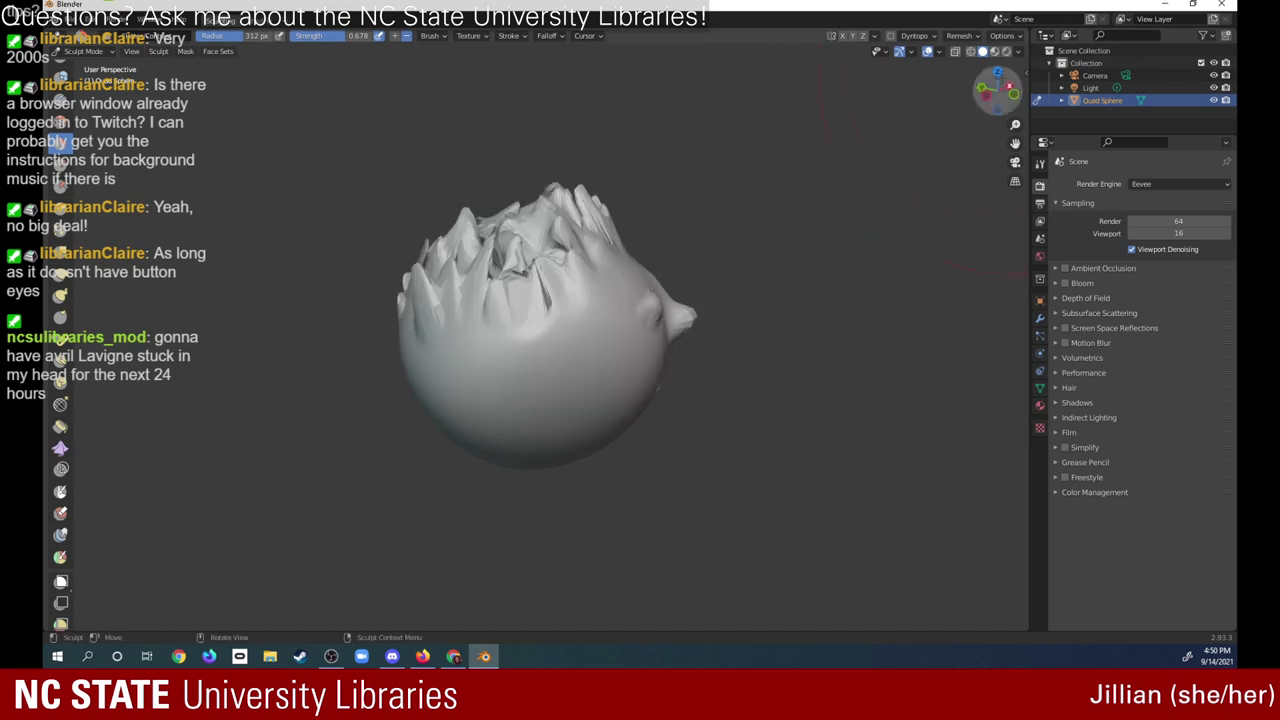
left_click(60, 121)
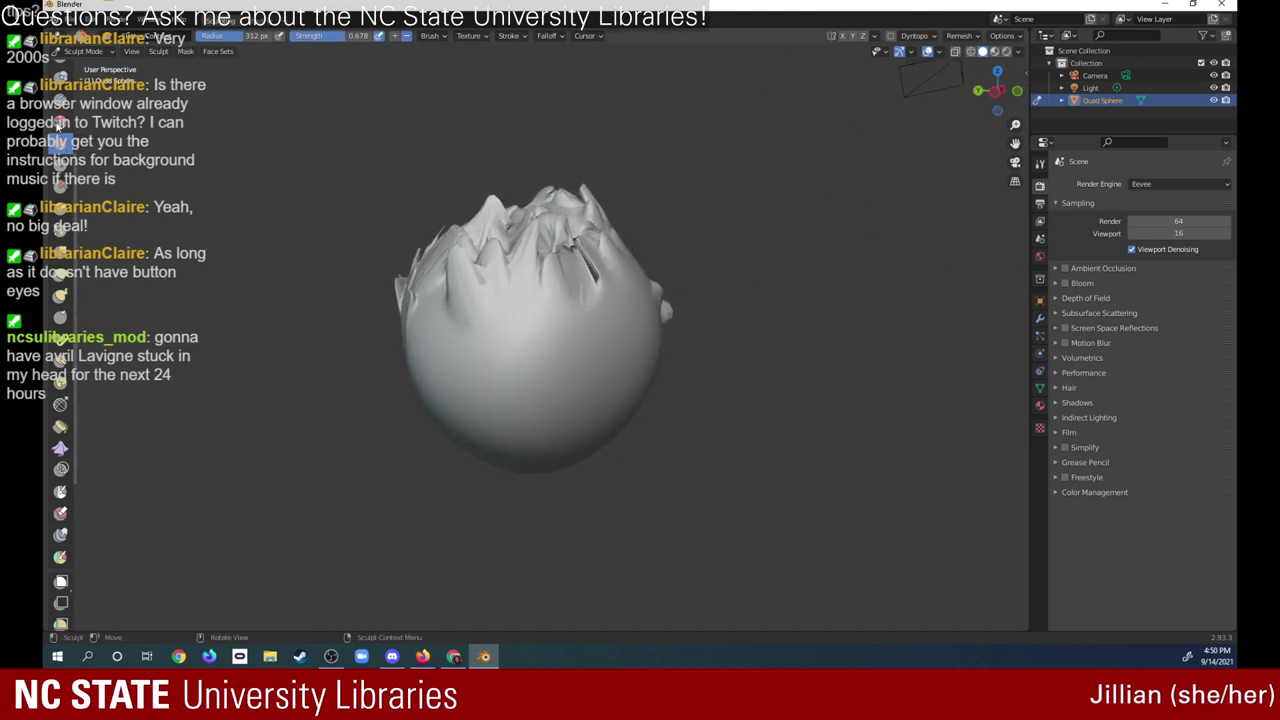
left_click_drag(472, 255, 478, 360)
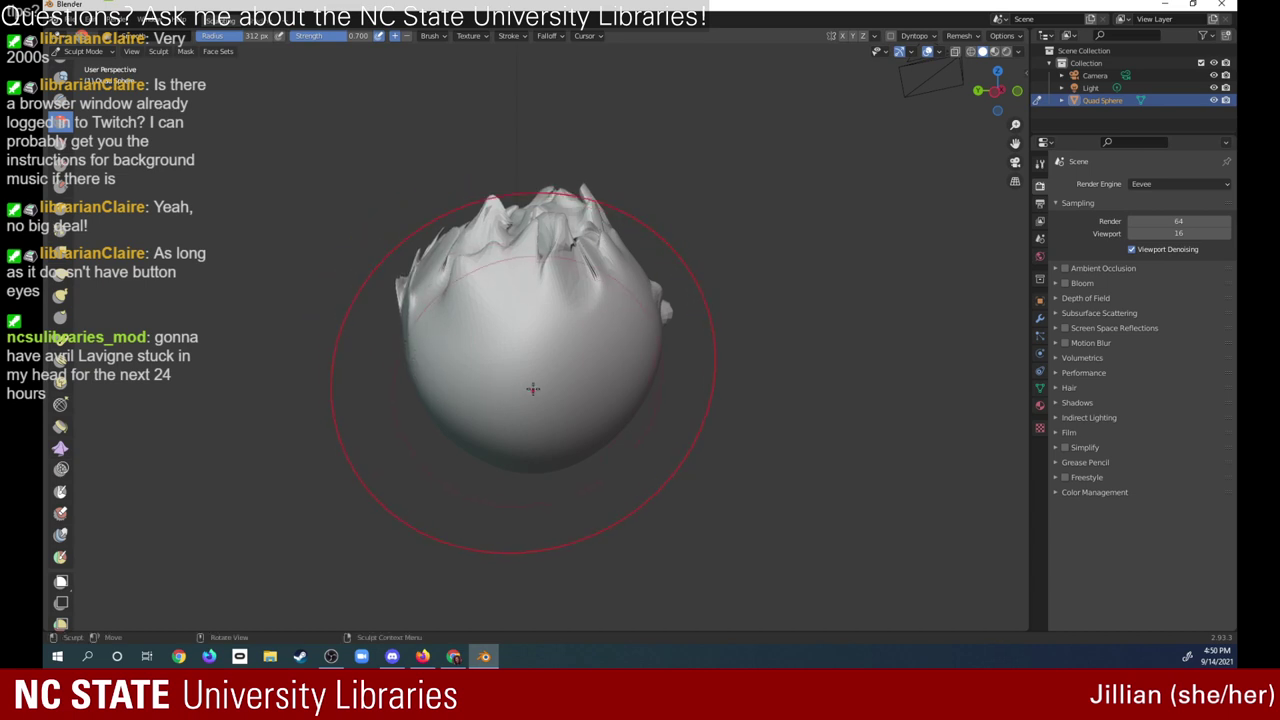
middle_click_drag(533, 389, 518, 307)
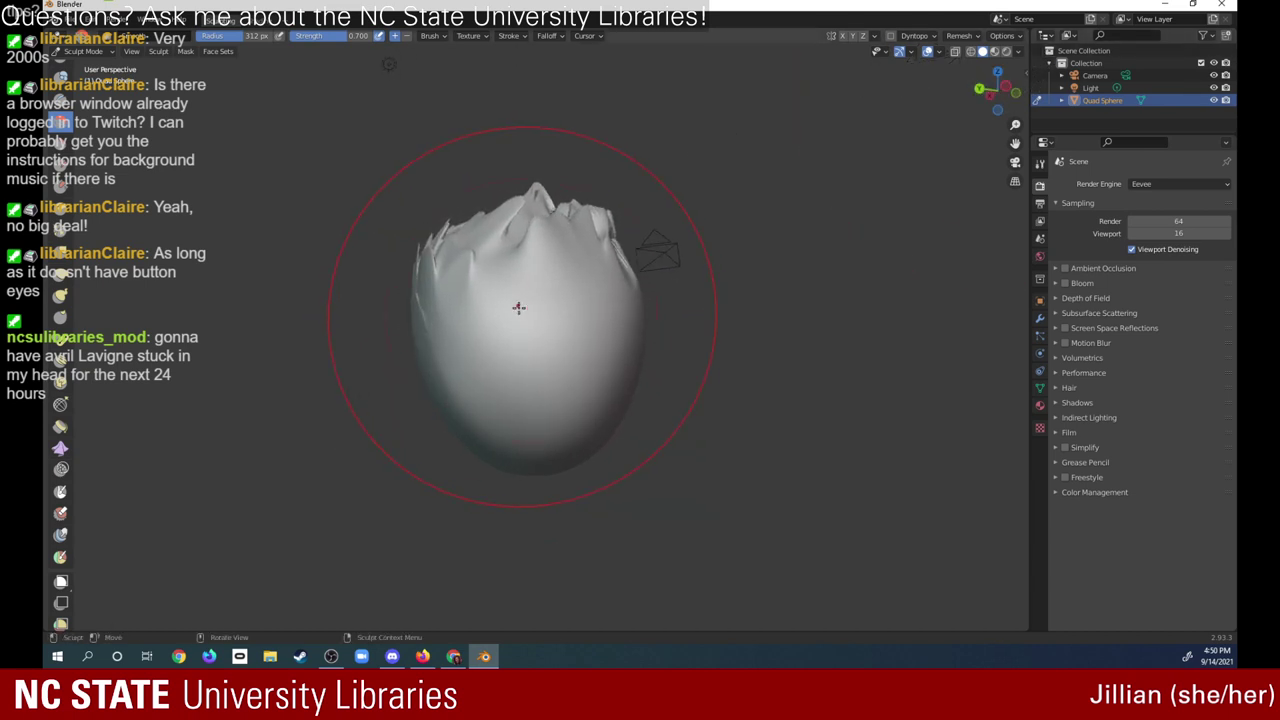
left_click_drag(457, 357, 432, 364)
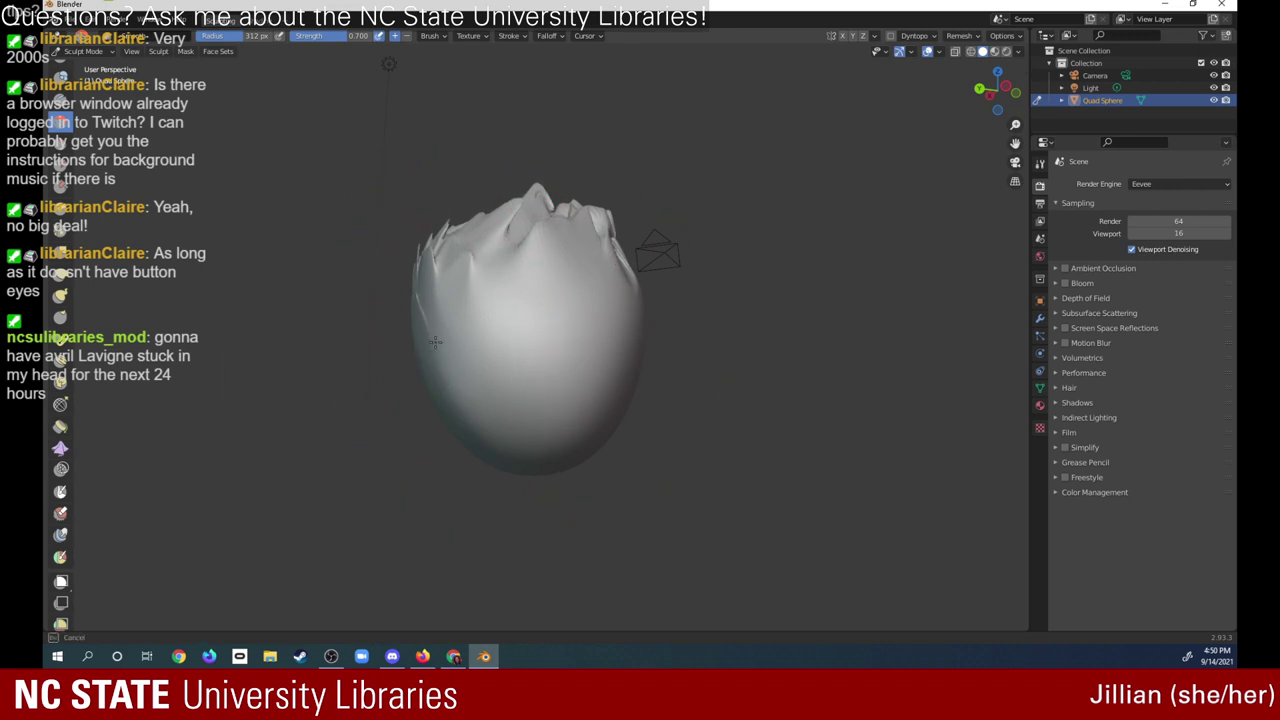
left_click_drag(988, 88, 984, 92)
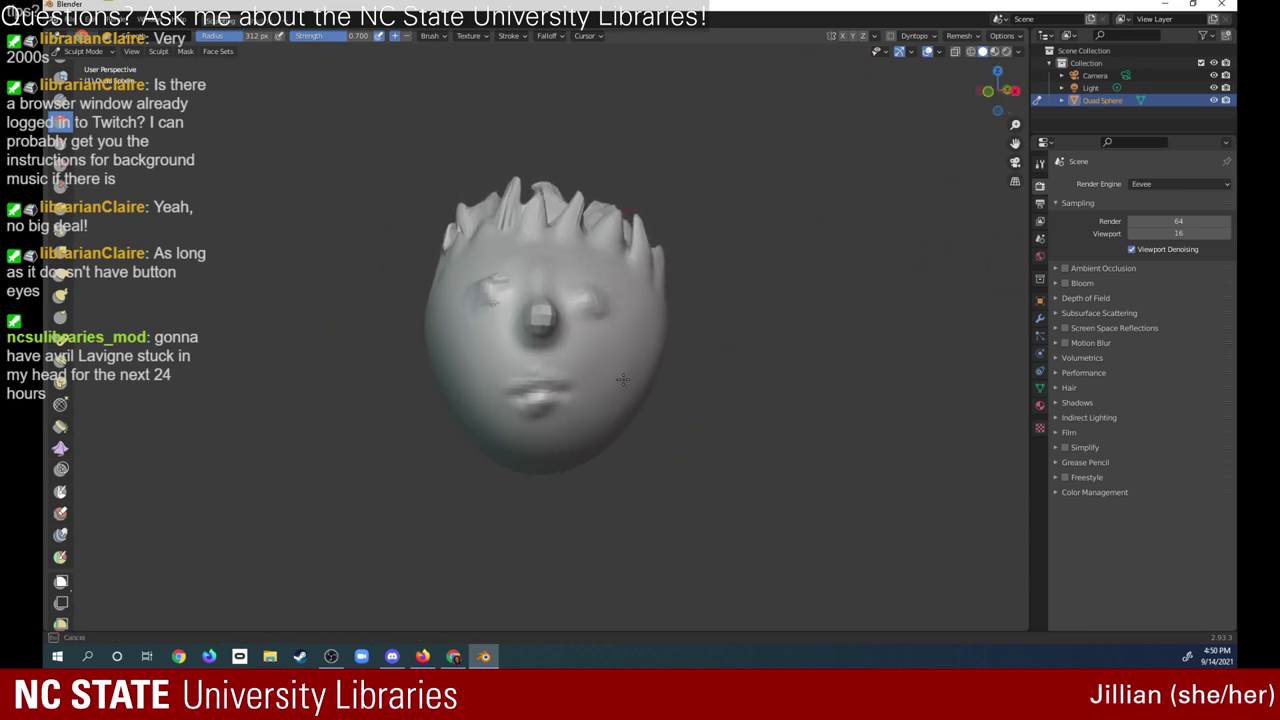
left_click_drag(622, 378, 618, 378)
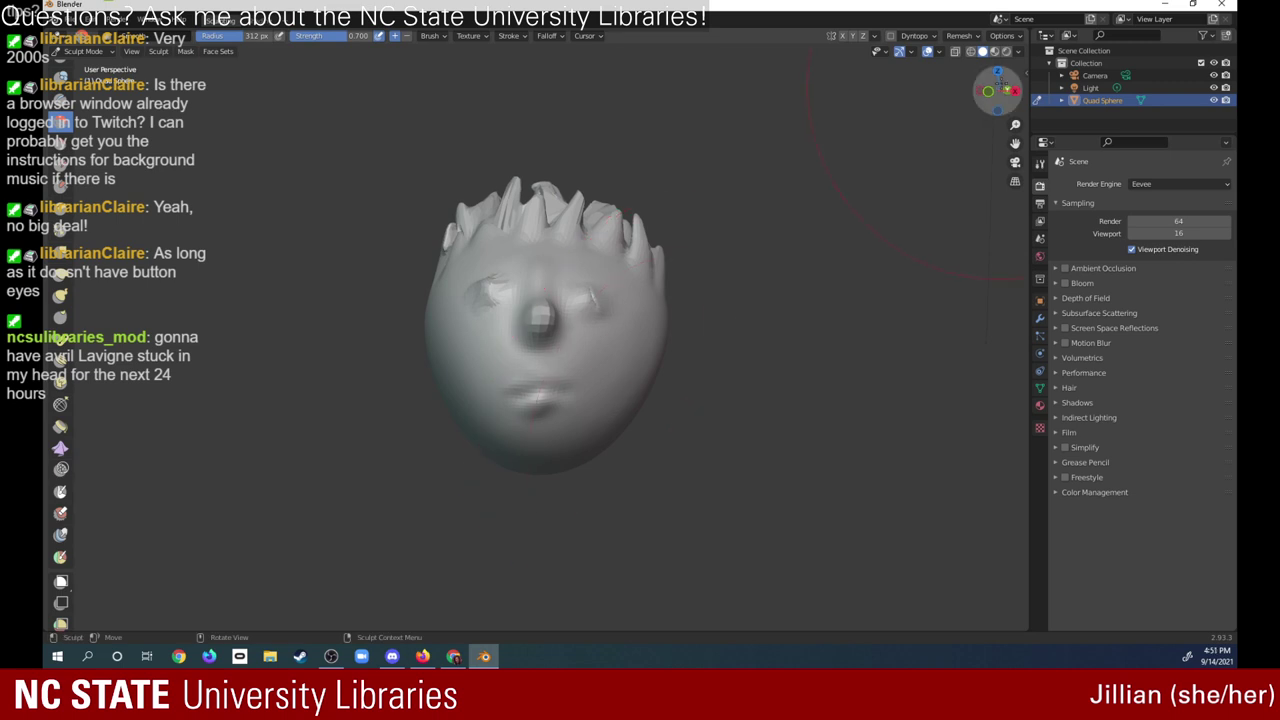
mouse_move(1001, 80)
left_mouse_down()
mouse_move(937, 93)
mouse_move(1000, 92)
left_mouse_up()
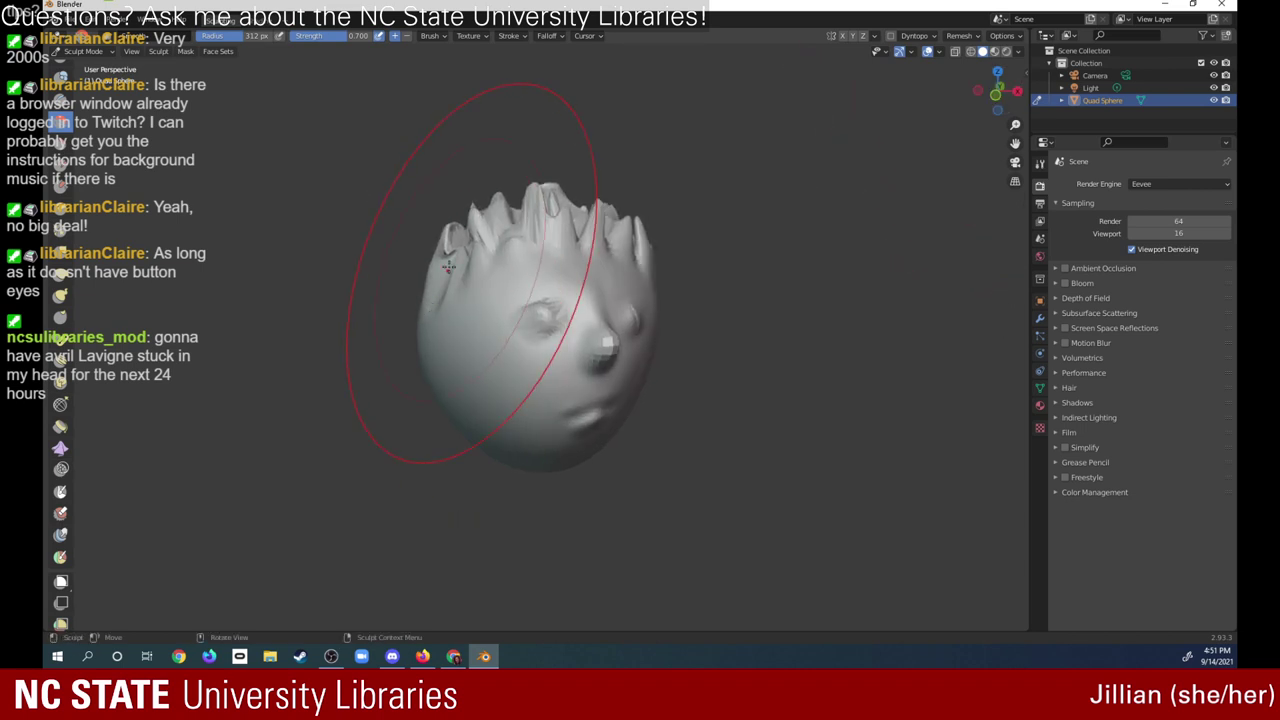
left_click_drag(995, 92, 958, 90)
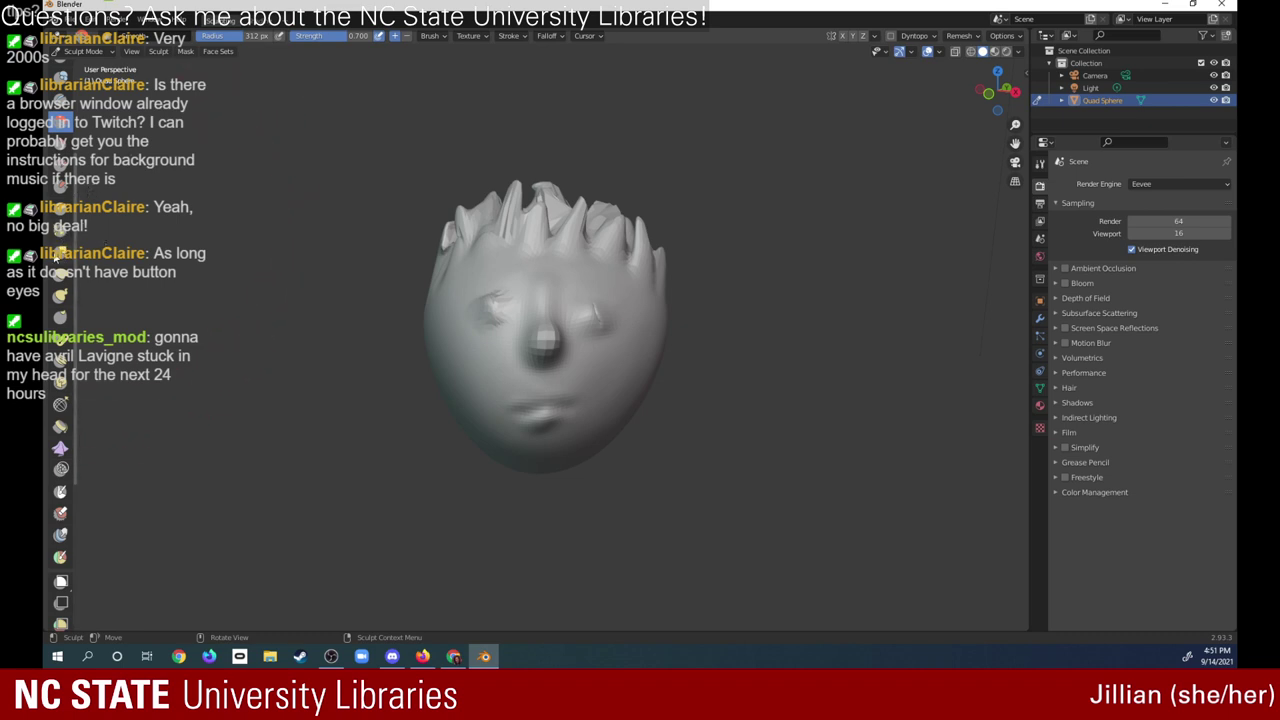
- Select the Elastic Deform brush and set its radius to 47 px
left_click(60, 252)
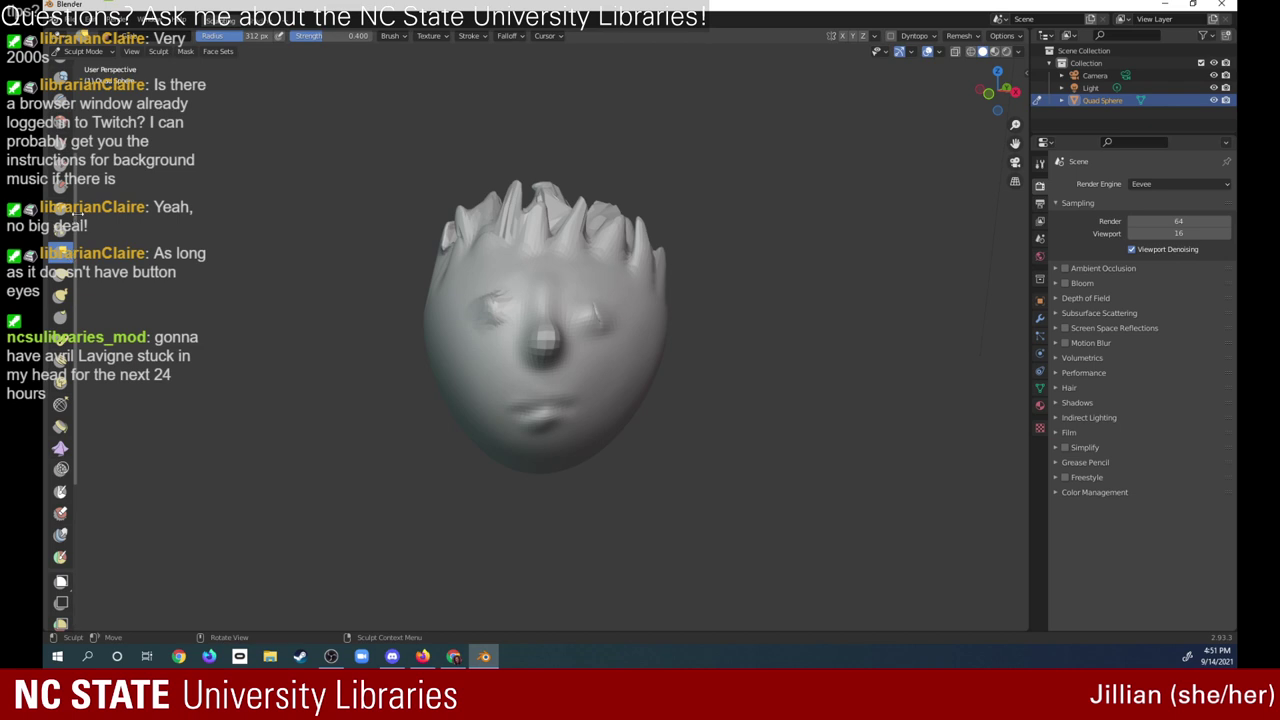
left_click(60, 229)
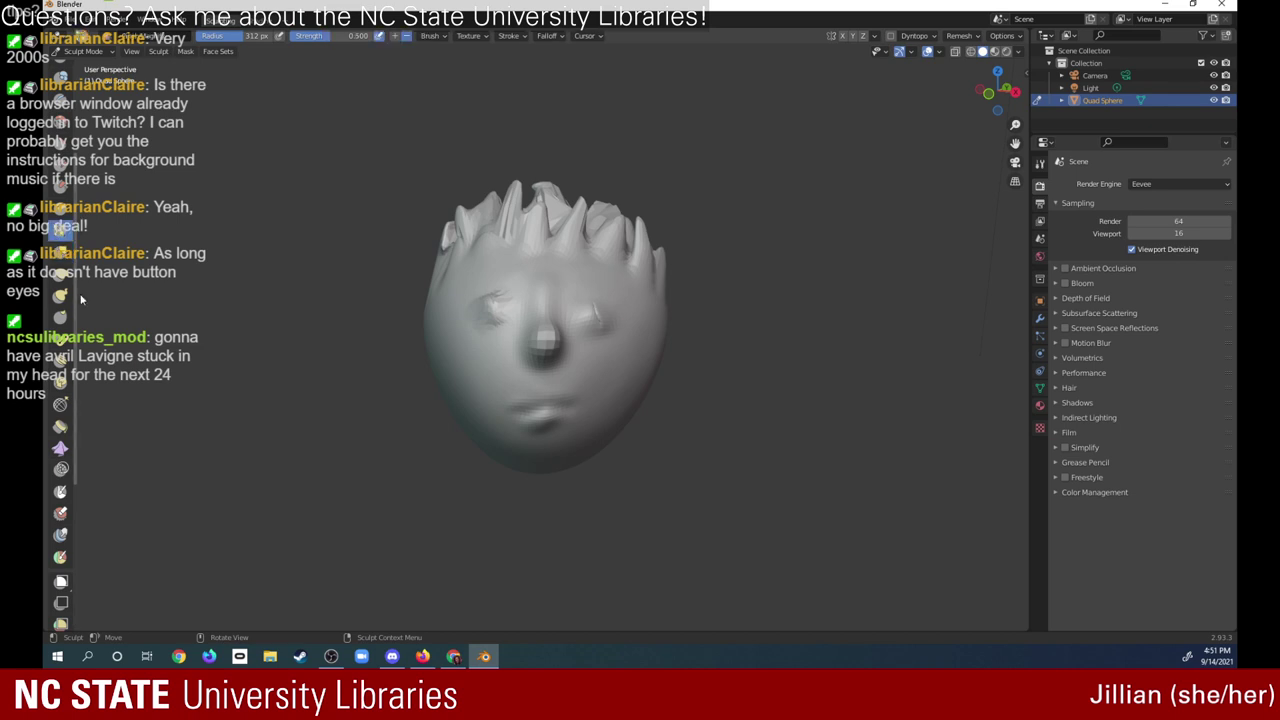
left_click(60, 272)
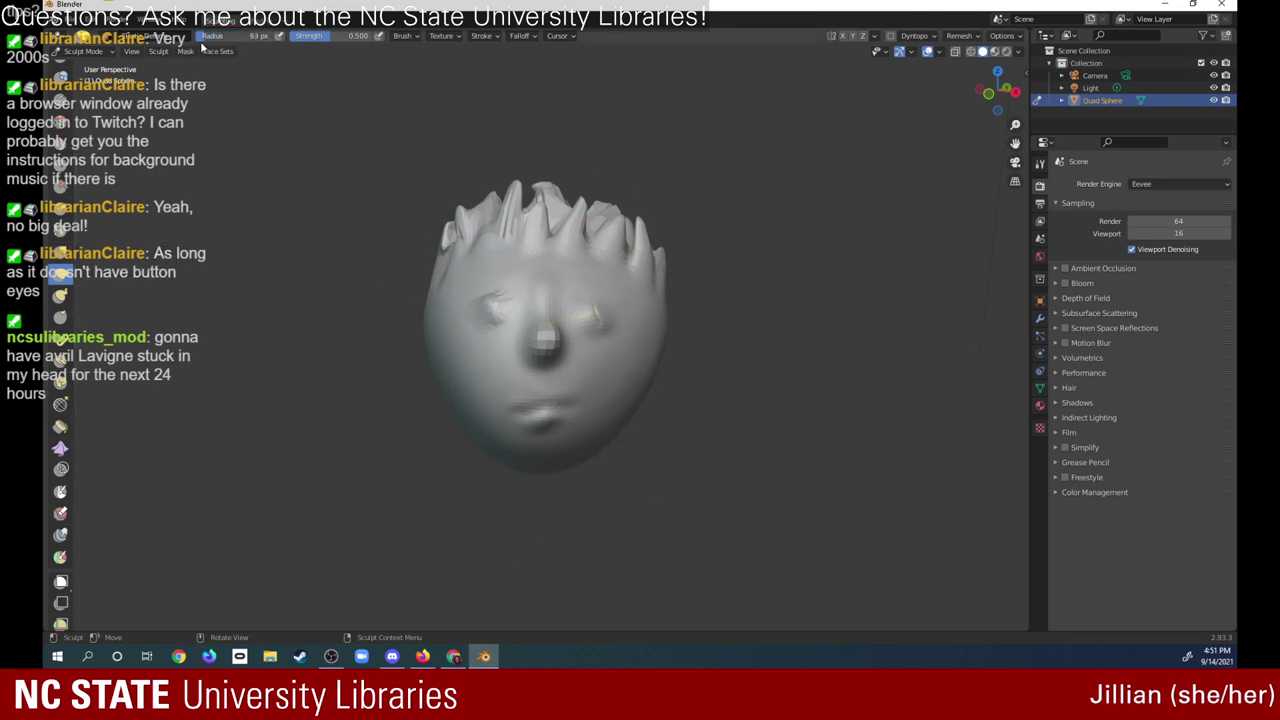
left_click_drag(256, 36, 200, 35)
- Carve a mouth groove and shape the lips, then widen the tool list to show names
mouse_move(532, 424)
left_mouse_down()
mouse_move(557, 423)
mouse_move(543, 420)
mouse_move(554, 411)
left_mouse_up()
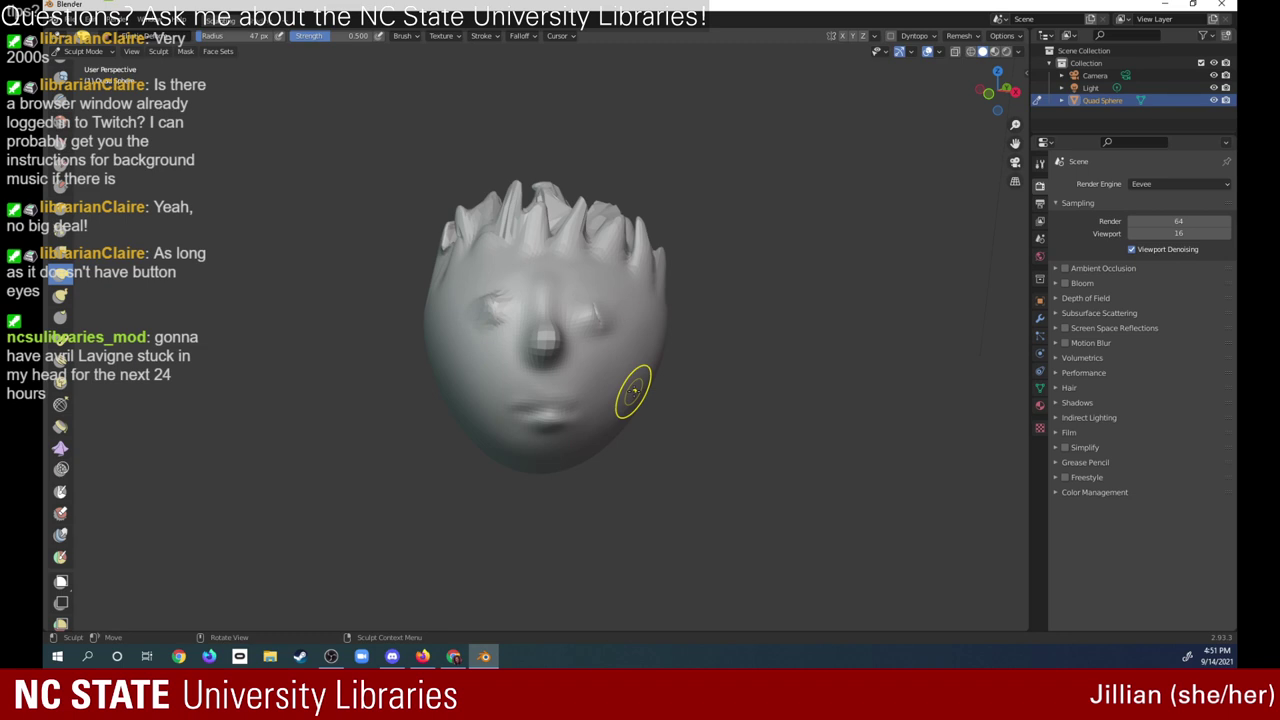
mouse_move(564, 423)
left_mouse_down()
mouse_move(535, 418)
mouse_move(550, 405)
left_mouse_up()
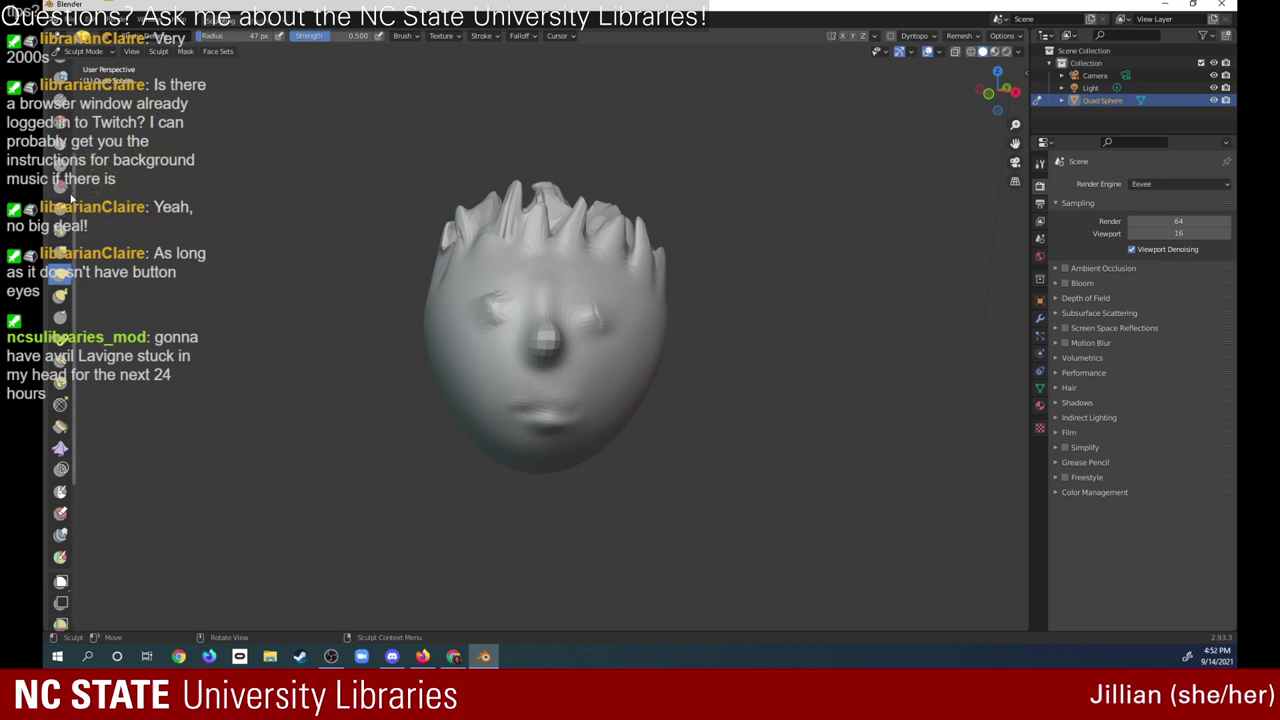
left_click_drag(77, 196, 115, 186)
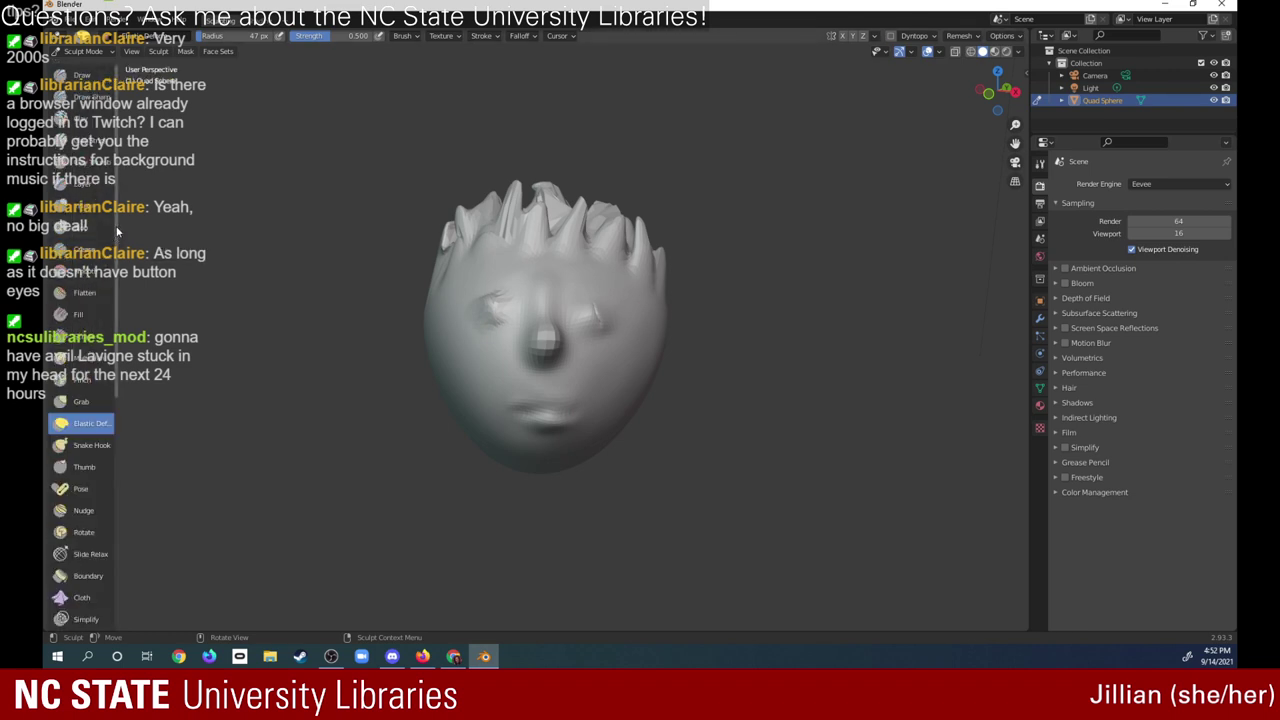
- Widen the tool list slightly and build up the mouth with the Draw brush
left_click_drag(116, 160, 120, 170)
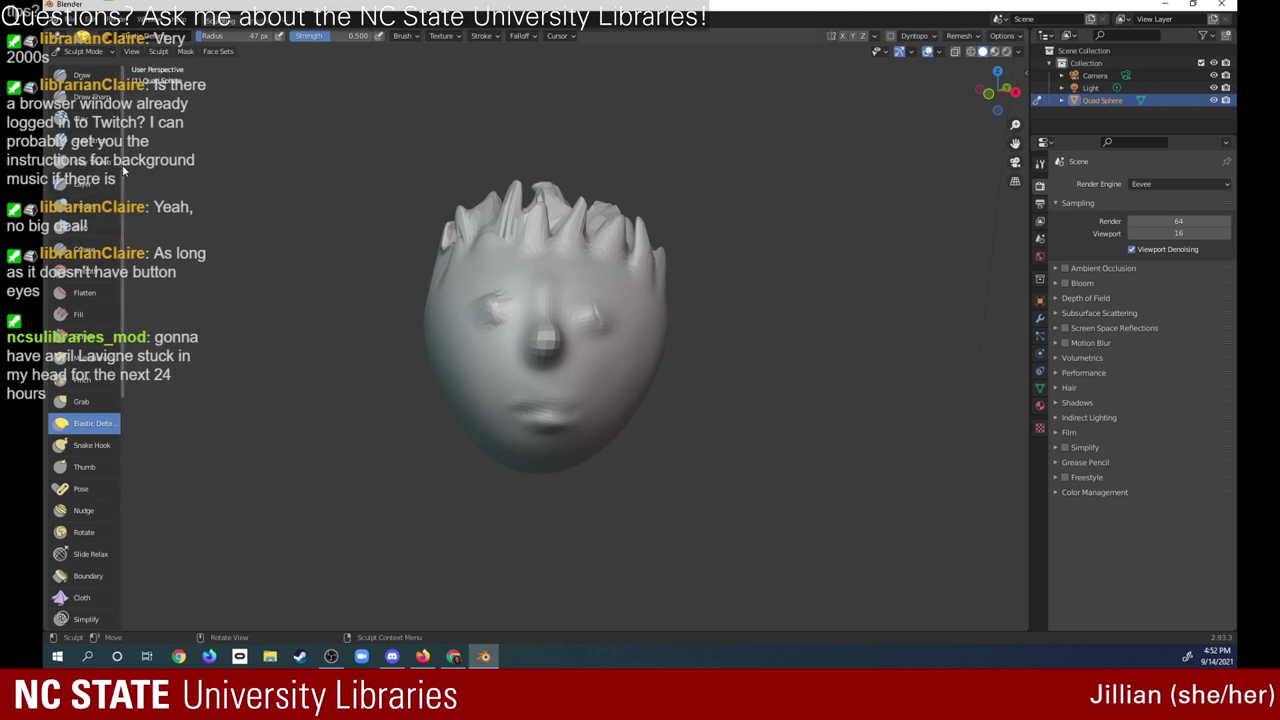
scroll(121, 203, "down", 2)
scroll(121, 203, "up", 2)
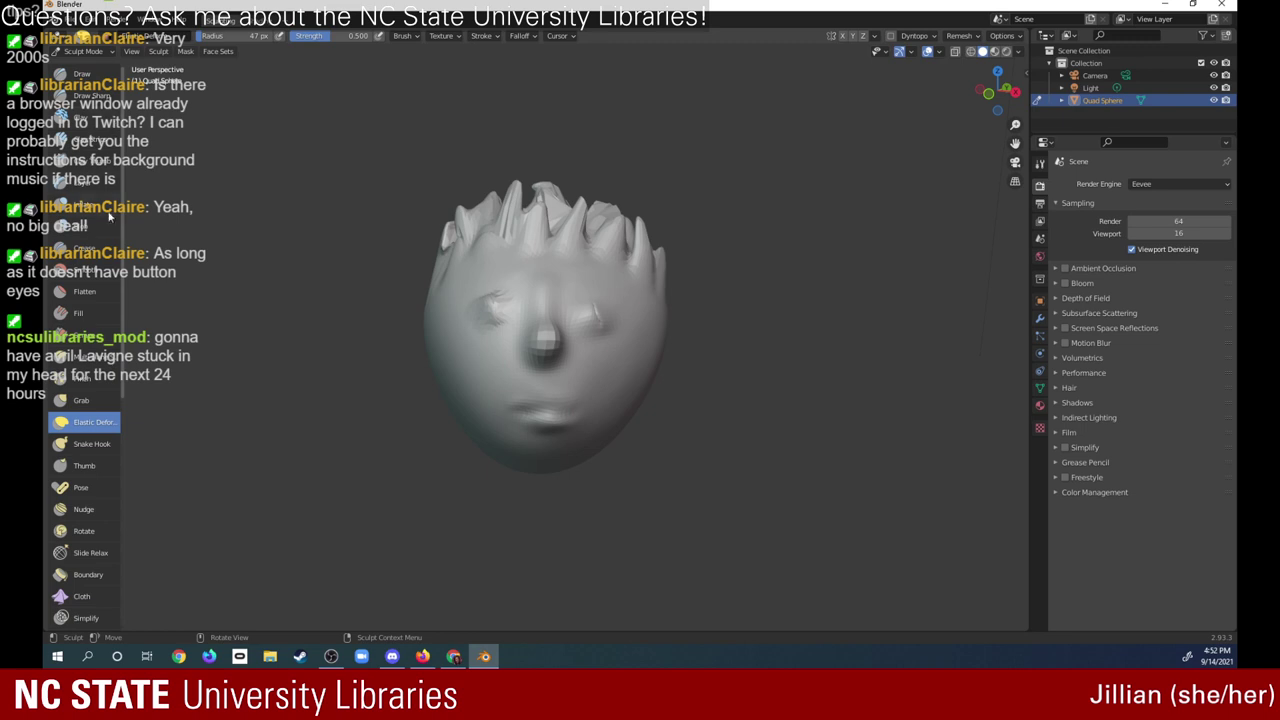
left_click(104, 74)
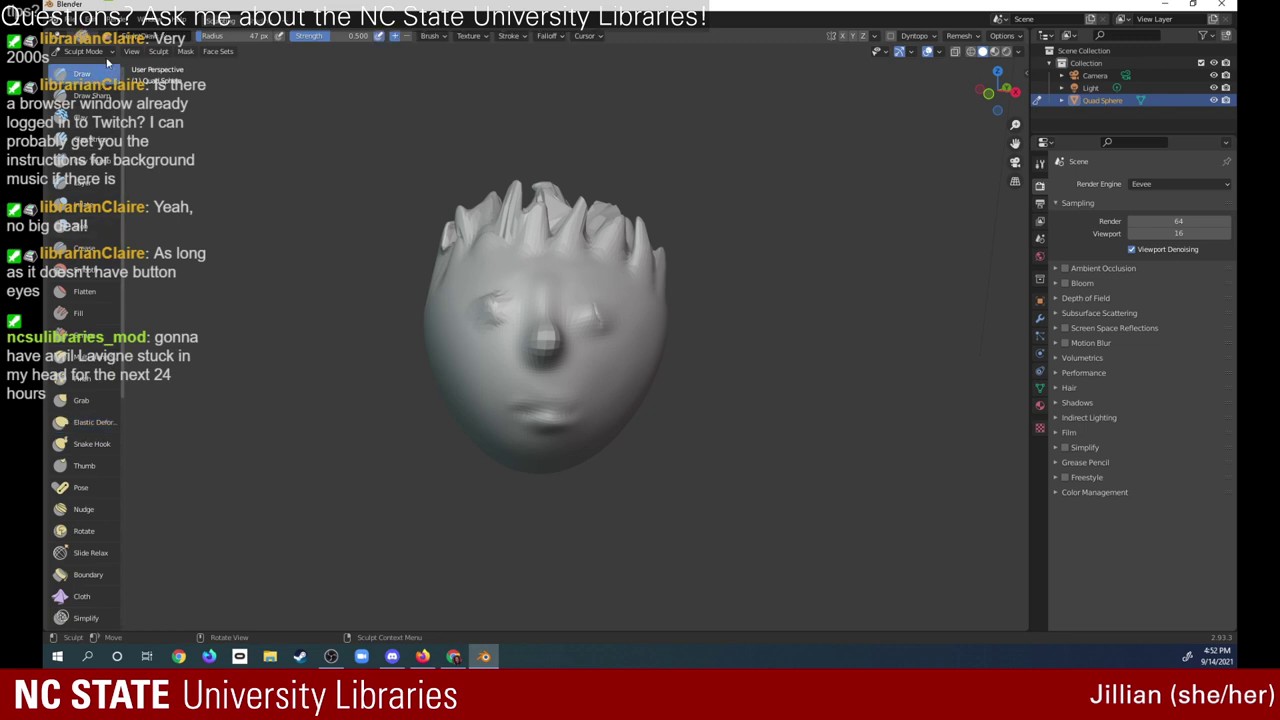
mouse_move(540, 416)
left_mouse_down()
mouse_move(525, 418)
mouse_move(562, 420)
mouse_move(530, 418)
left_mouse_up()
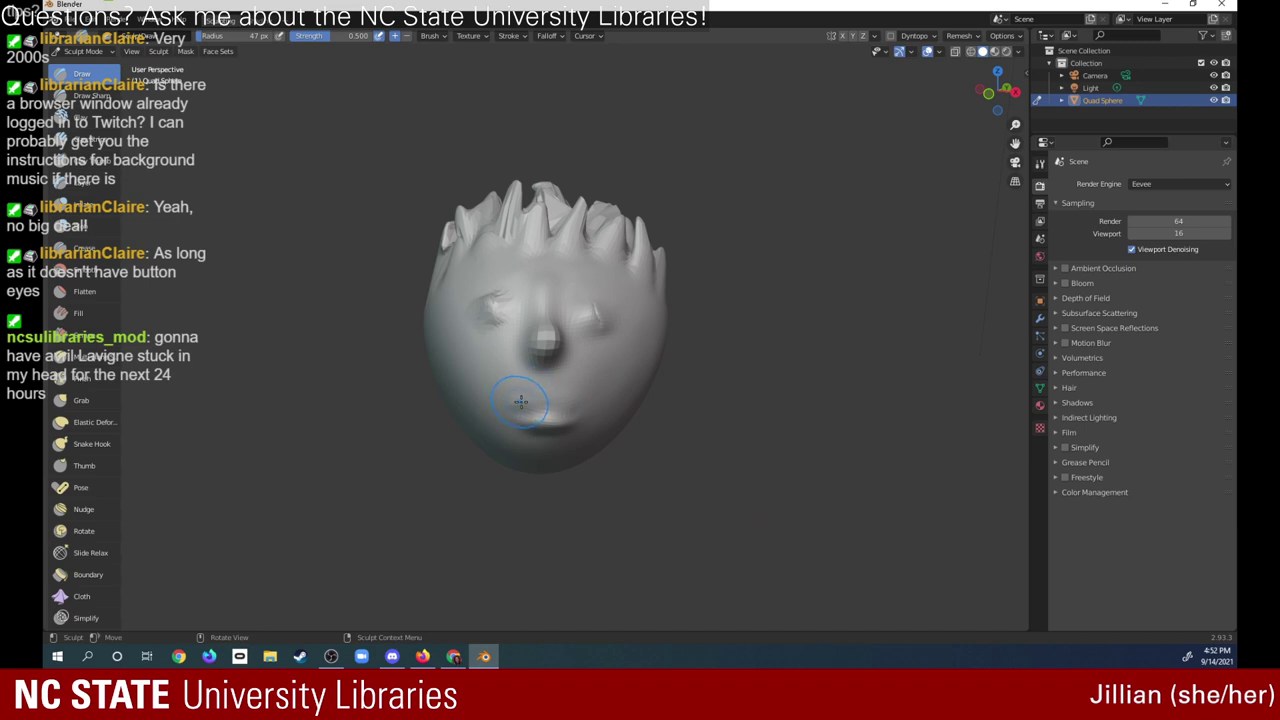
left_click_drag(518, 402, 568, 414)
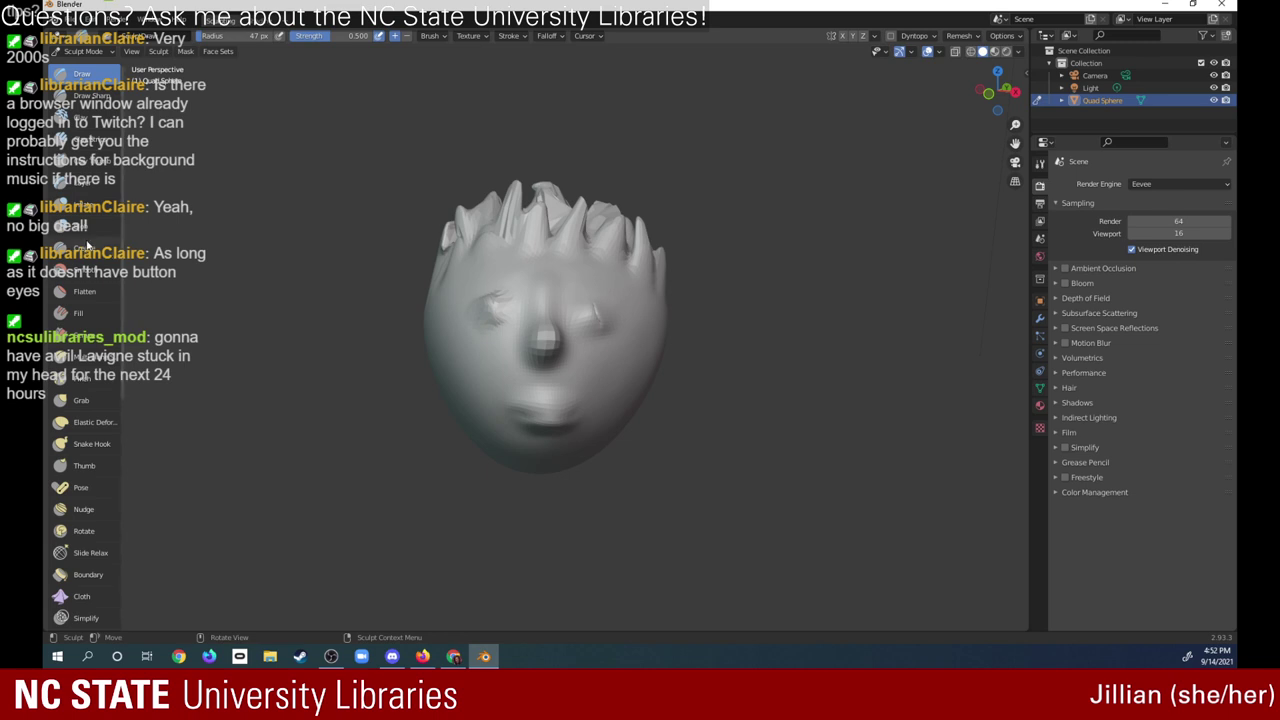
- Crease a sharp line along the mouth, then smooth the crease away
key("shift+c")
mouse_move(540, 420)
left_mouse_down()
mouse_move(566, 418)
mouse_move(531, 419)
mouse_move(560, 393)
left_mouse_up()
left_click(83, 271)
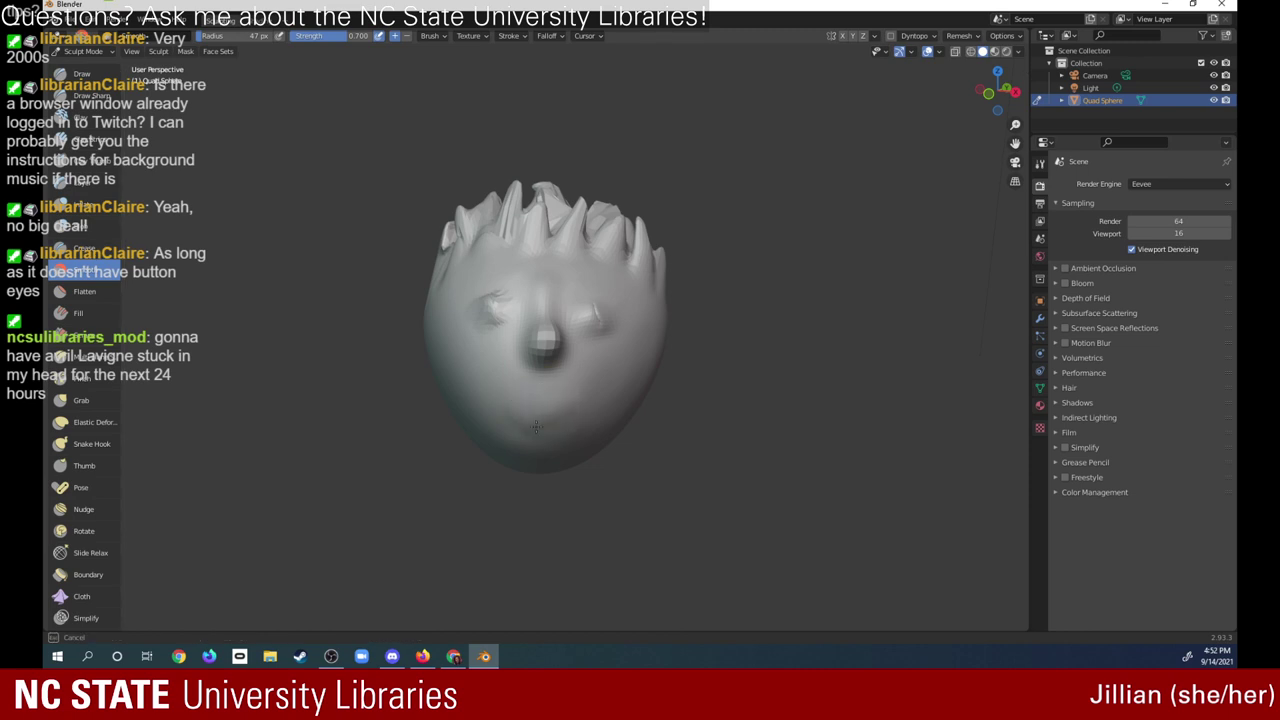
mouse_move(560, 393)
left_mouse_down()
mouse_move(515, 437)
mouse_move(540, 436)
left_mouse_up()
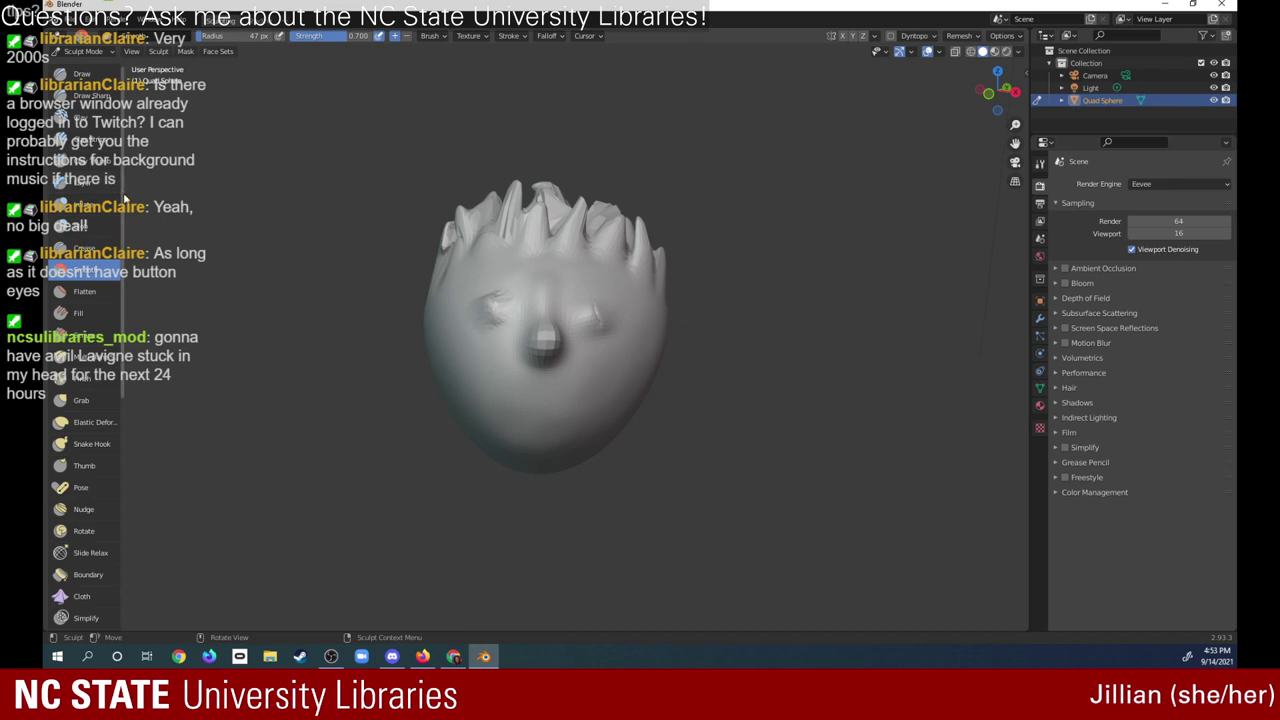
- Build new lips with the Clay brush and shape them into a smile
left_click_drag(122, 212, 124, 404)
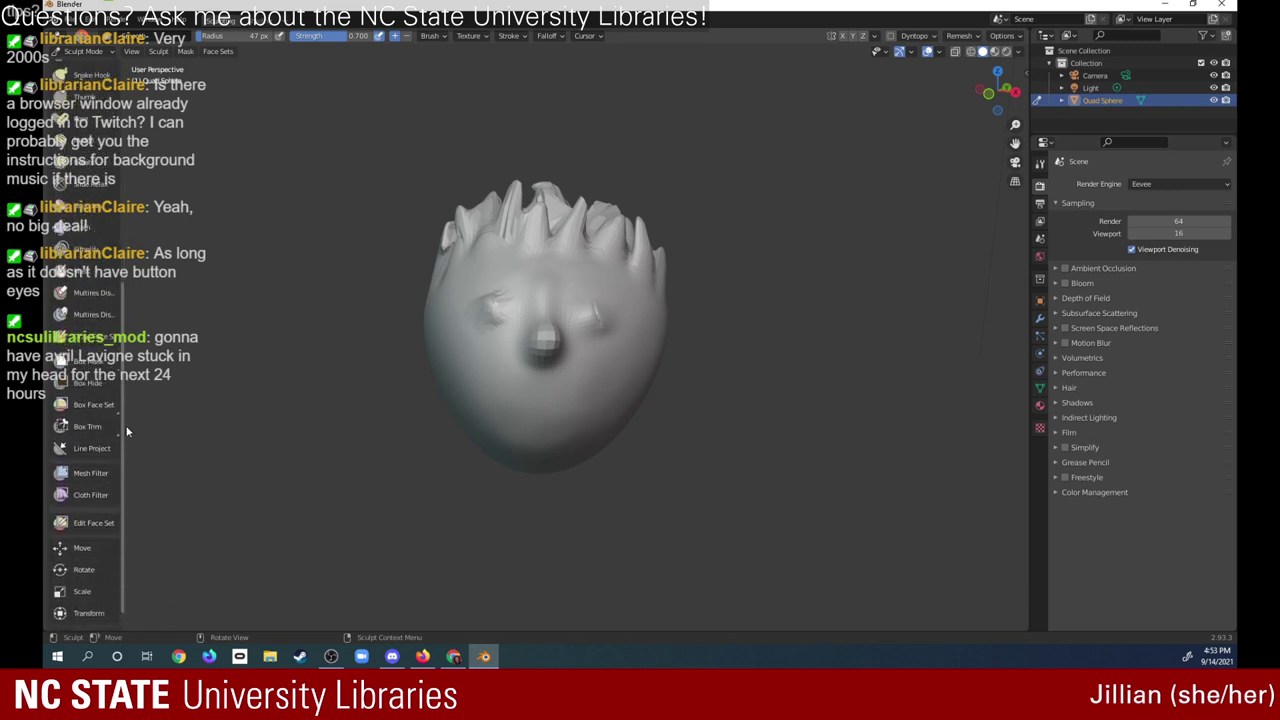
left_click_drag(123, 397, 100, 213)
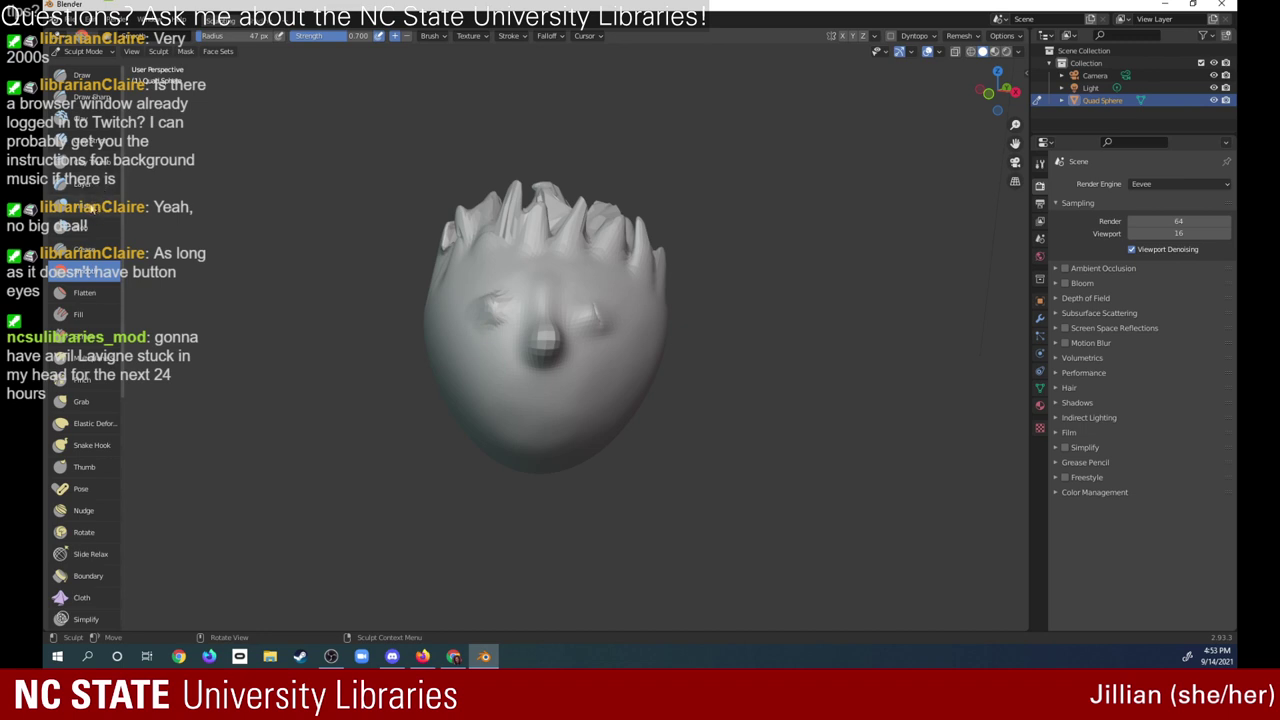
left_click(103, 138)
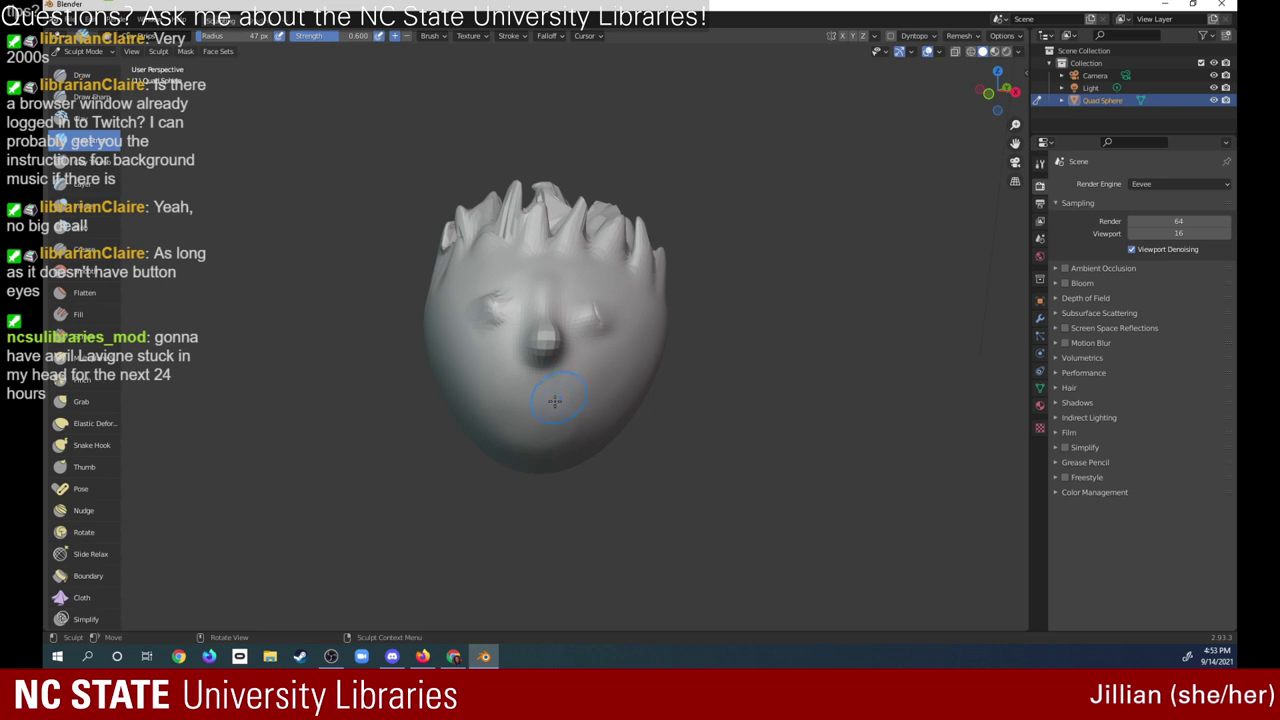
left_click_drag(521, 414, 550, 411)
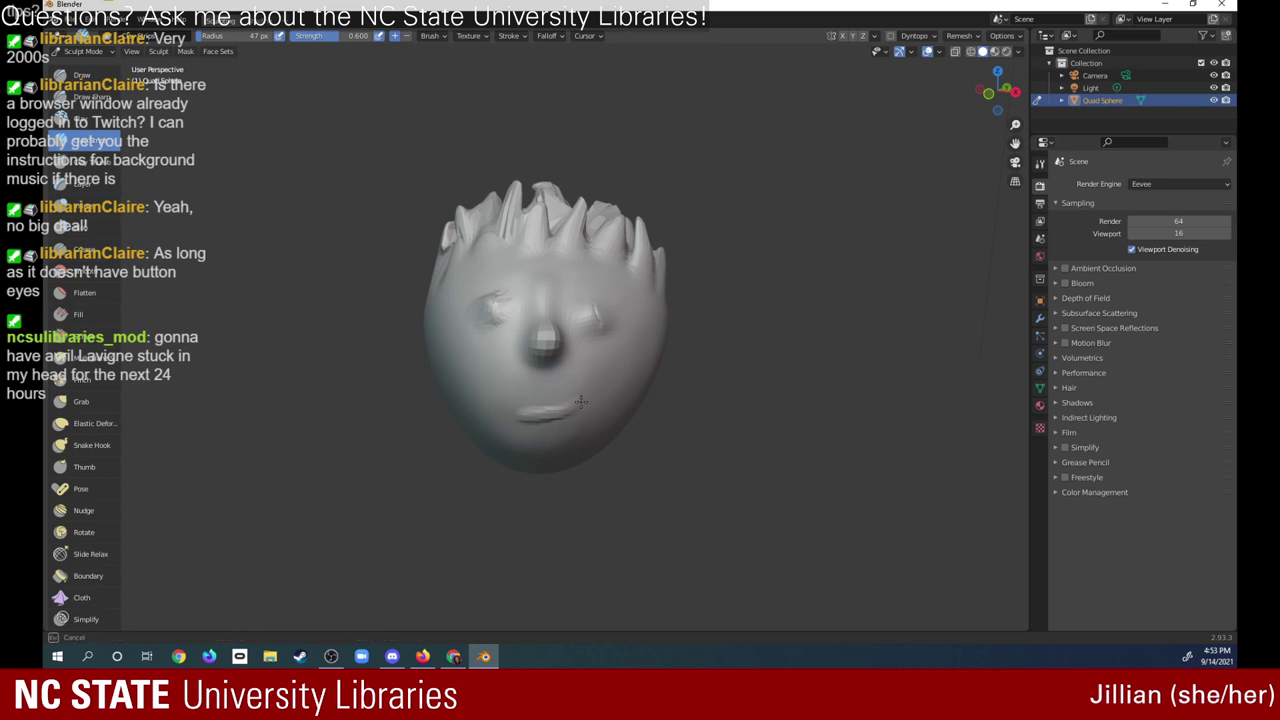
mouse_move(550, 411)
left_mouse_down()
mouse_move(566, 408)
mouse_move(528, 421)
mouse_move(552, 426)
mouse_move(566, 412)
left_mouse_up()
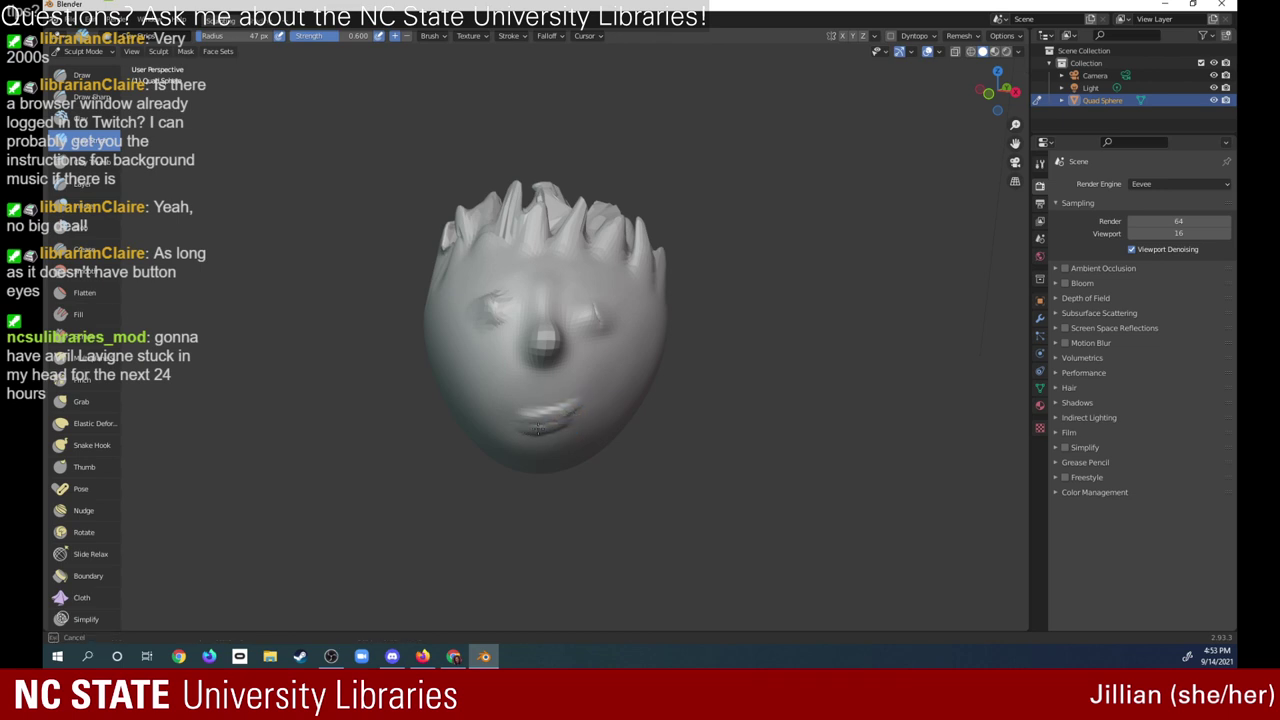
left_click_drag(538, 428, 542, 426)
left_click_drag(540, 415, 512, 416)
mouse_move(581, 401)
left_mouse_down()
mouse_move(513, 413)
mouse_move(536, 408)
left_mouse_up()
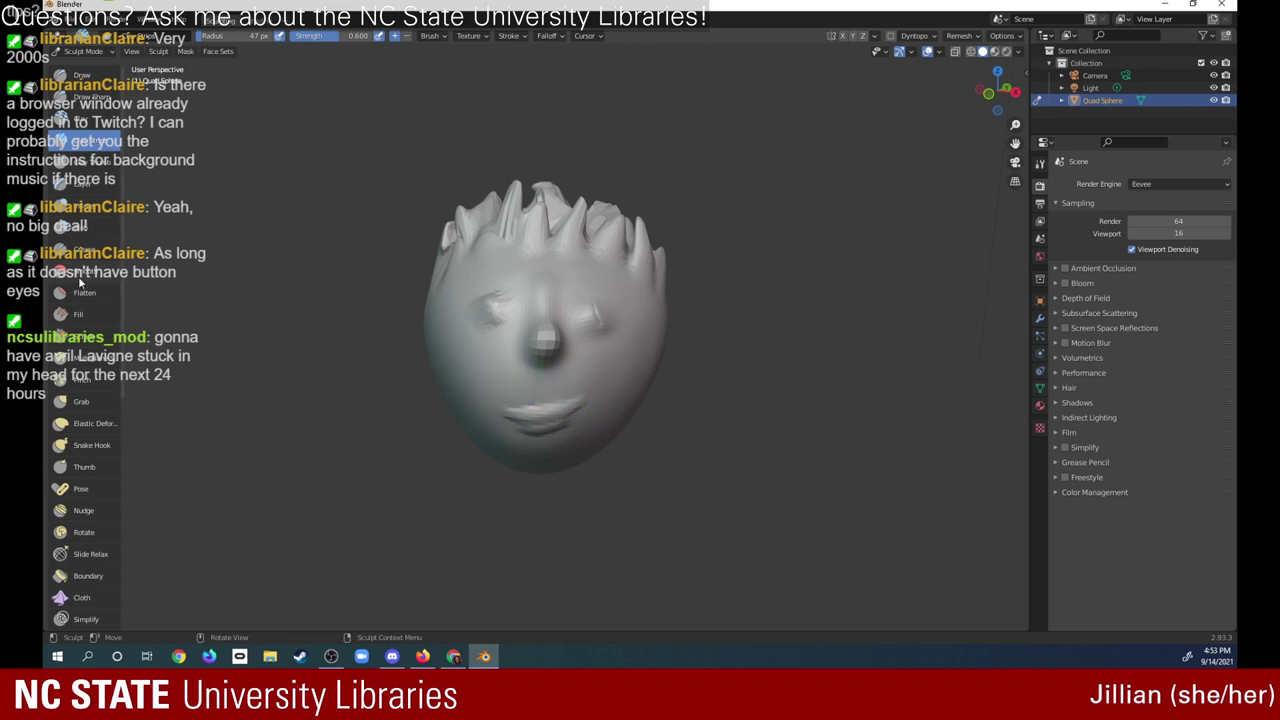
- Smooth the mouth and lower lip with a 23 px Smooth brush
left_click(90, 270)
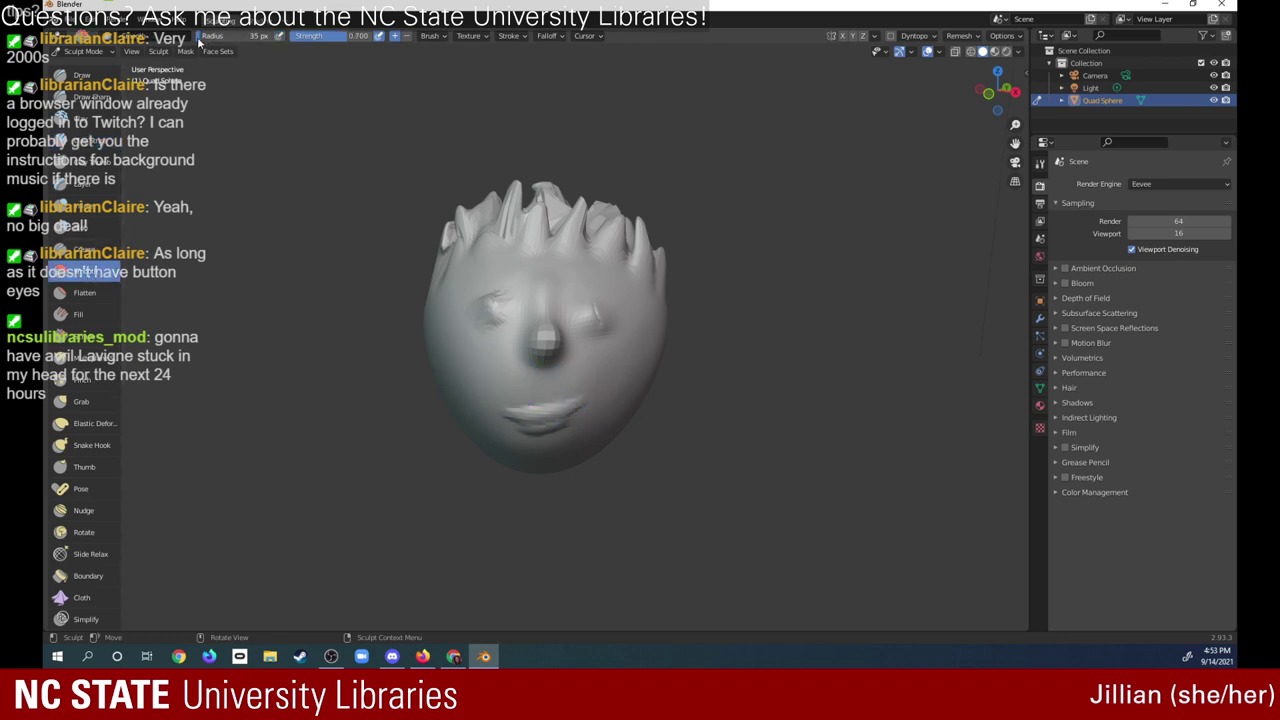
left_click_drag(199, 40, 188, 40)
left_click_drag(515, 403, 585, 385)
mouse_move(519, 430)
left_mouse_down()
mouse_move(574, 420)
mouse_move(587, 386)
left_mouse_up()
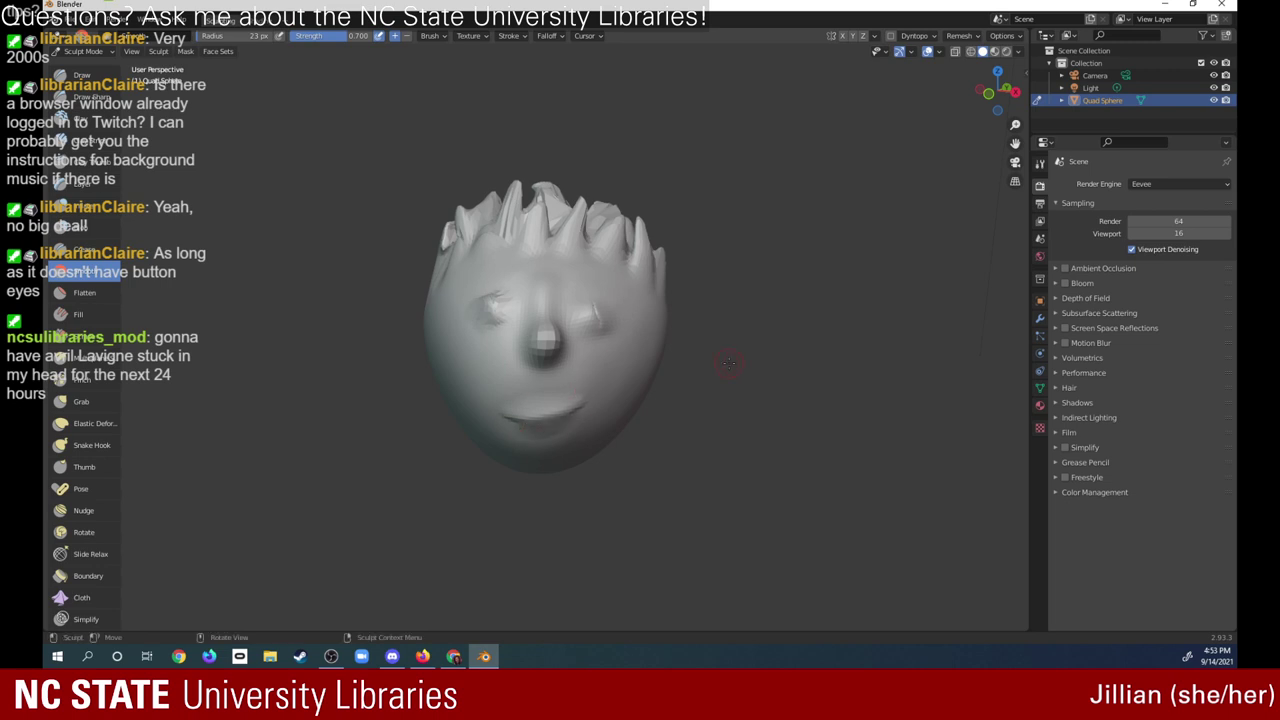
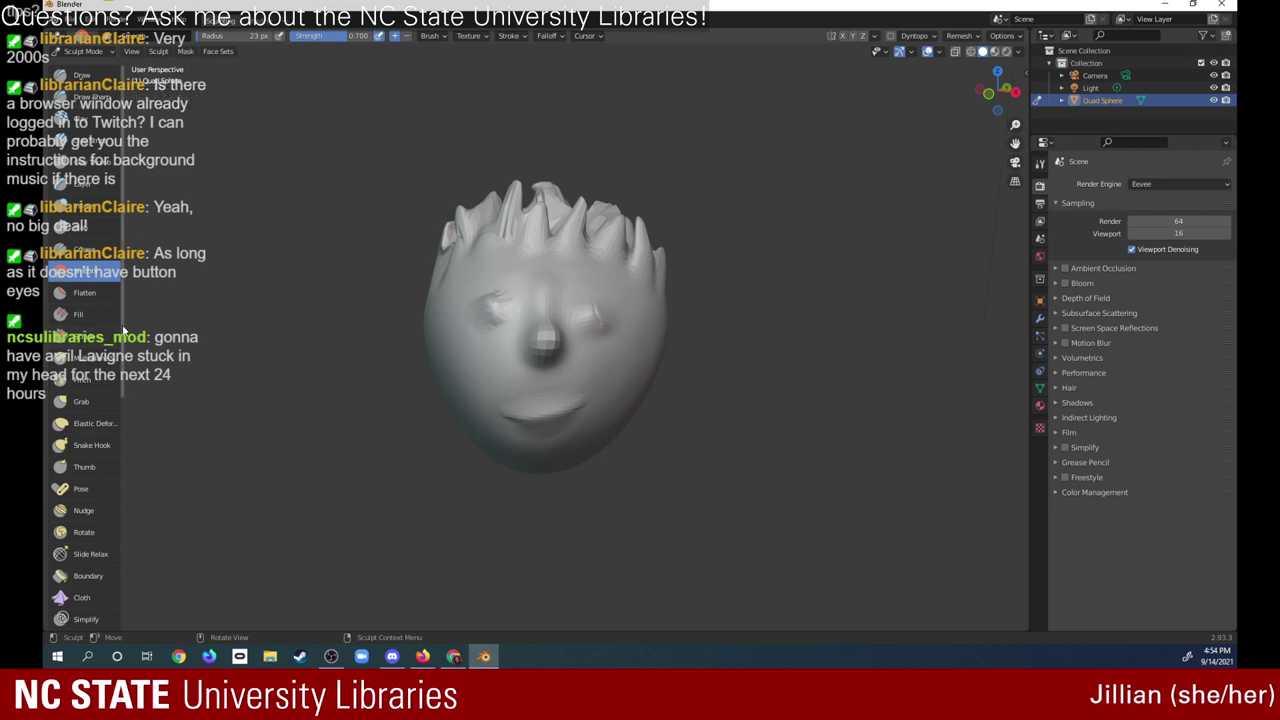
- Puff the lips outward below the nose with a bulging sculpt brush
left_click_drag(123, 322, 124, 481)
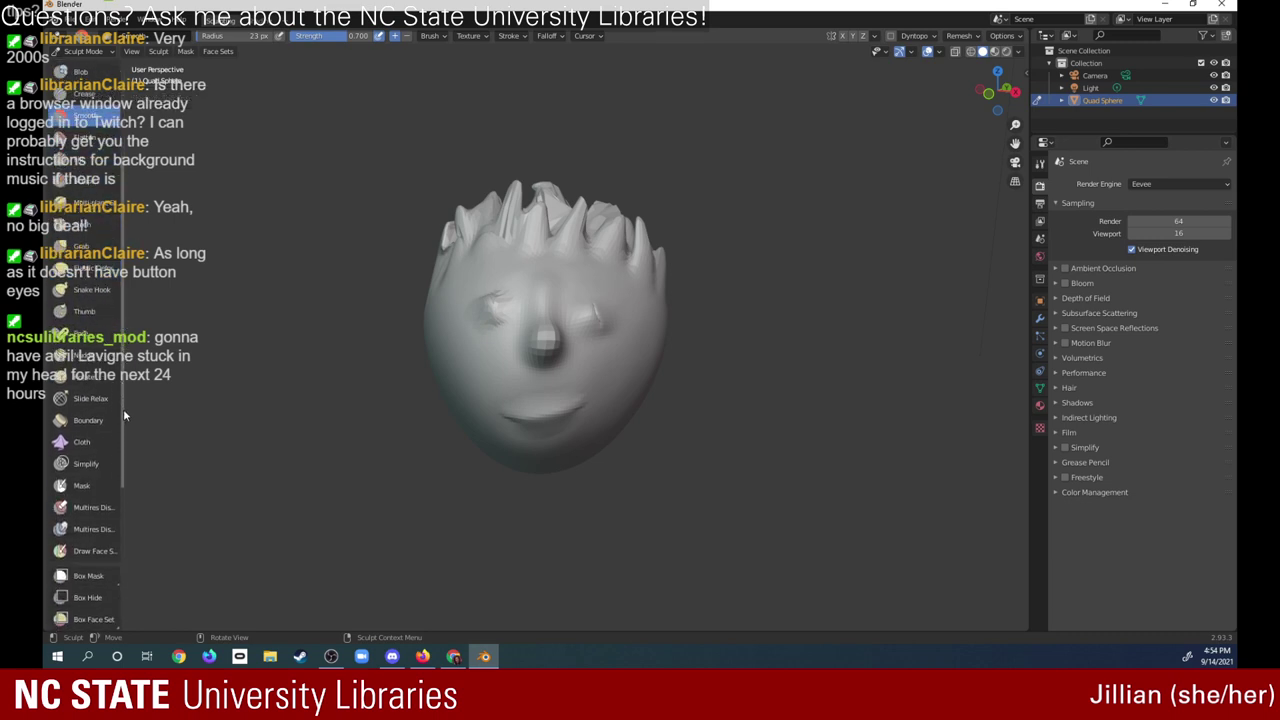
left_click_drag(123, 473, 127, 503)
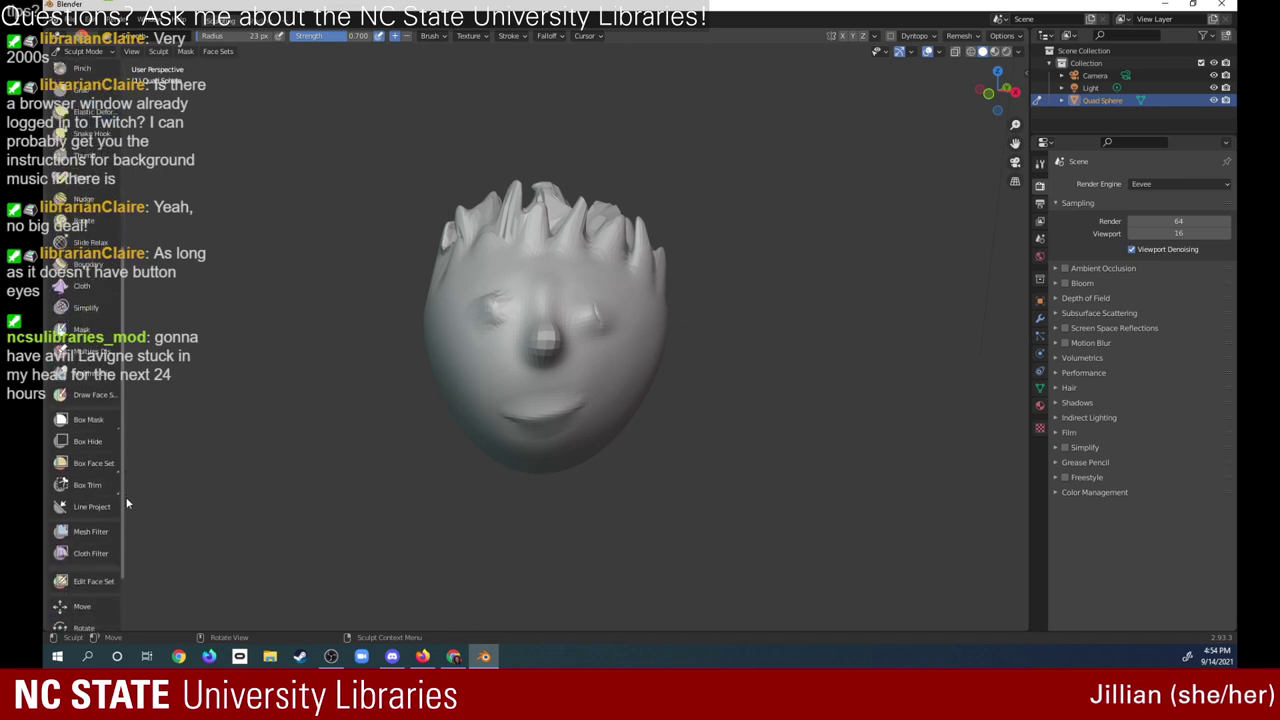
left_click(91, 166)
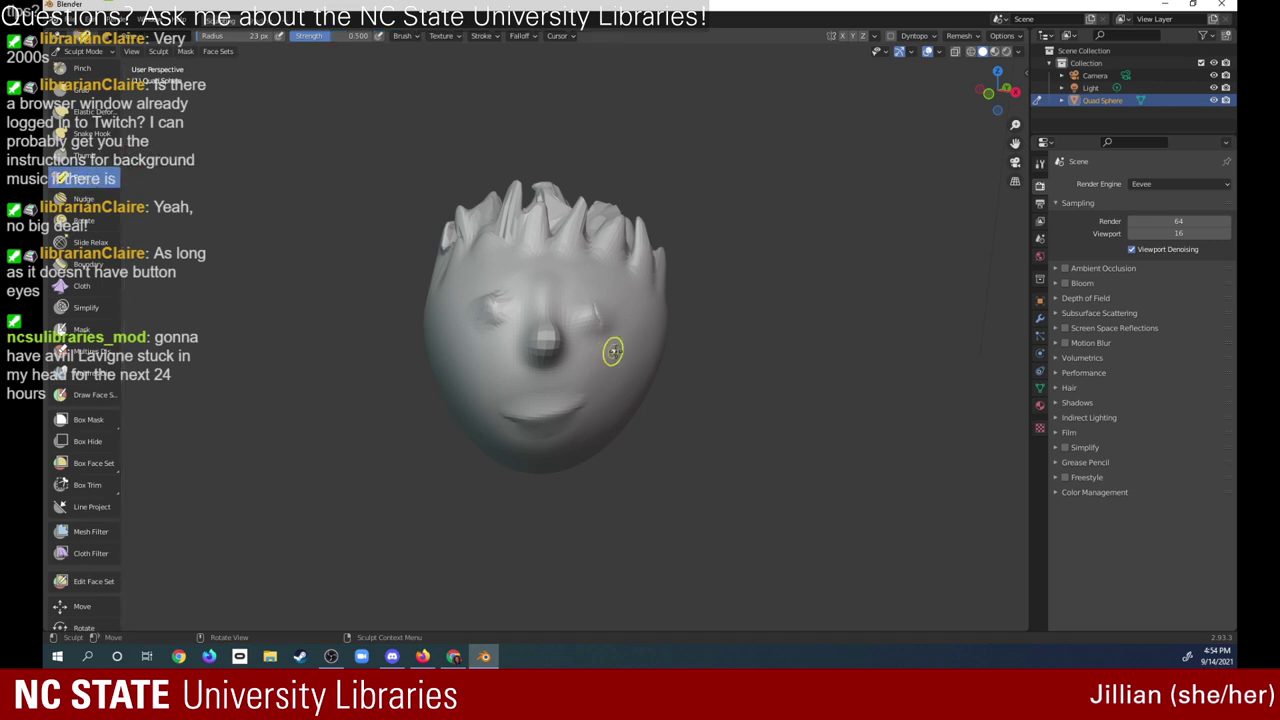
left_click_drag(529, 431, 565, 415)
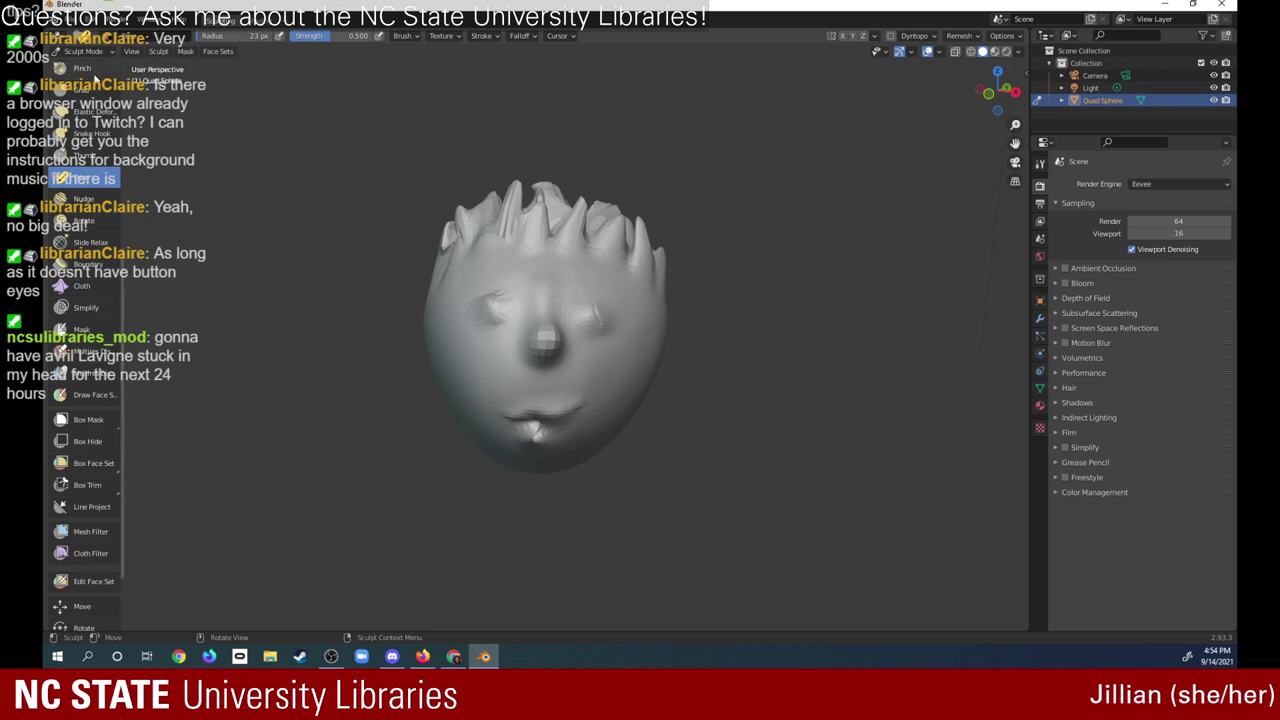
scroll(119, 166, "up", 5)
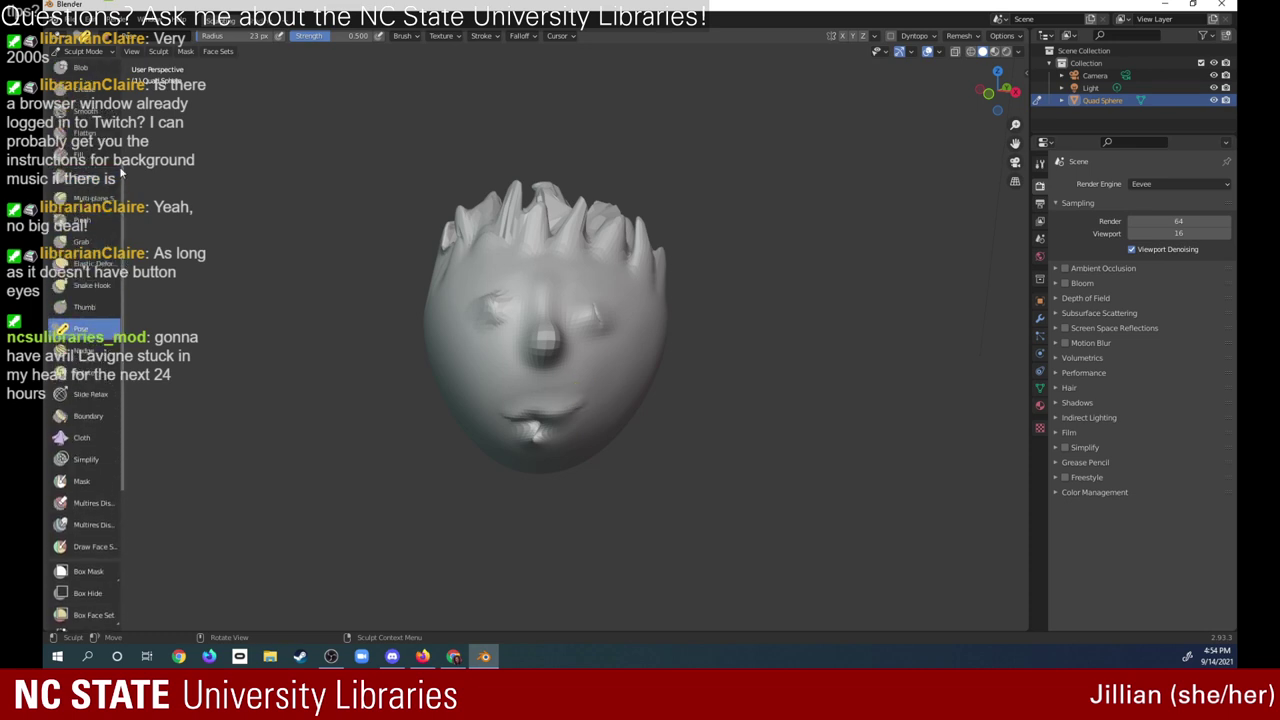
scroll(119, 166, "up", 2)
scroll(122, 181, "up", 1)
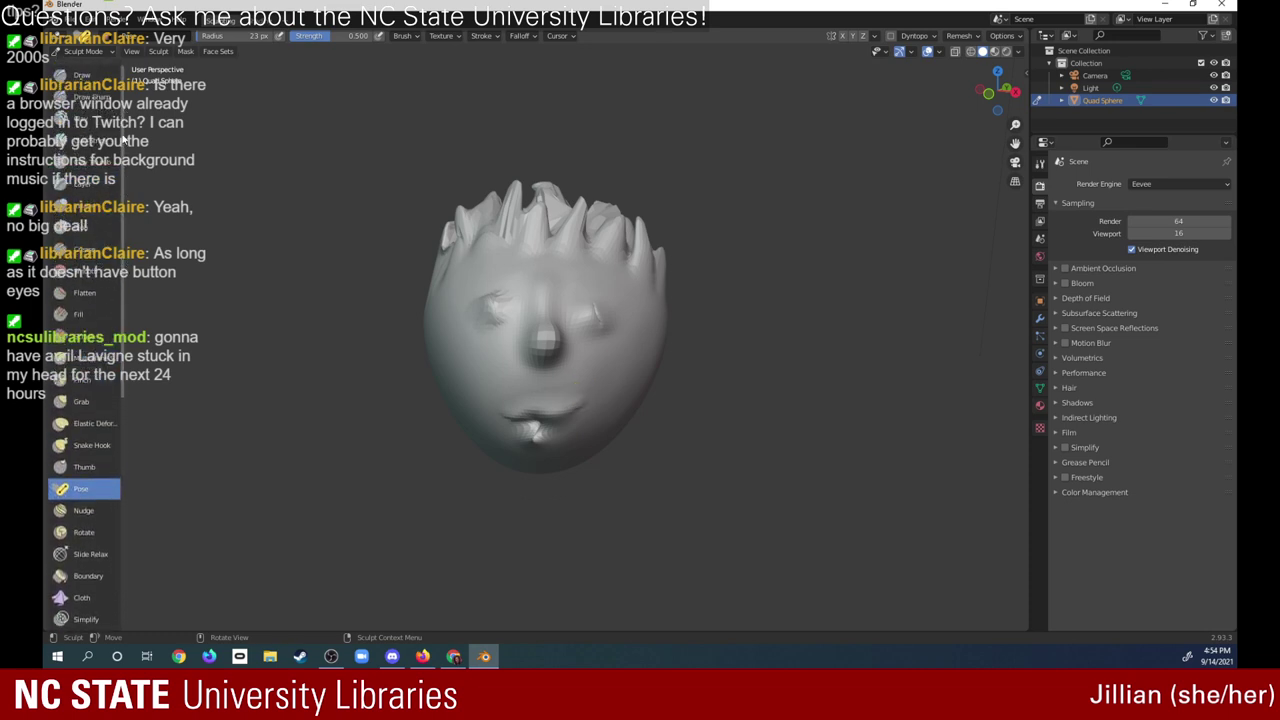
- Flatten at strength 0.700, then smooth the lips until the mouth is nearly erased
left_click(84, 292)
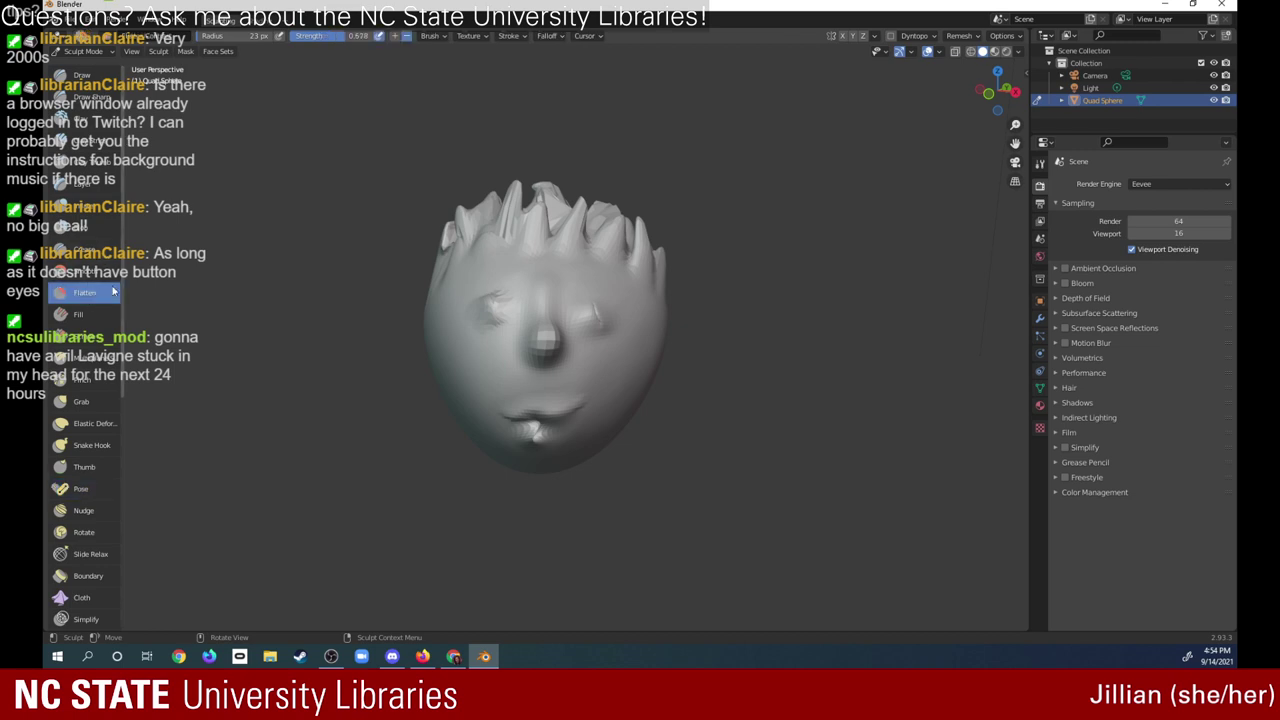
left_click_drag(521, 430, 541, 433)
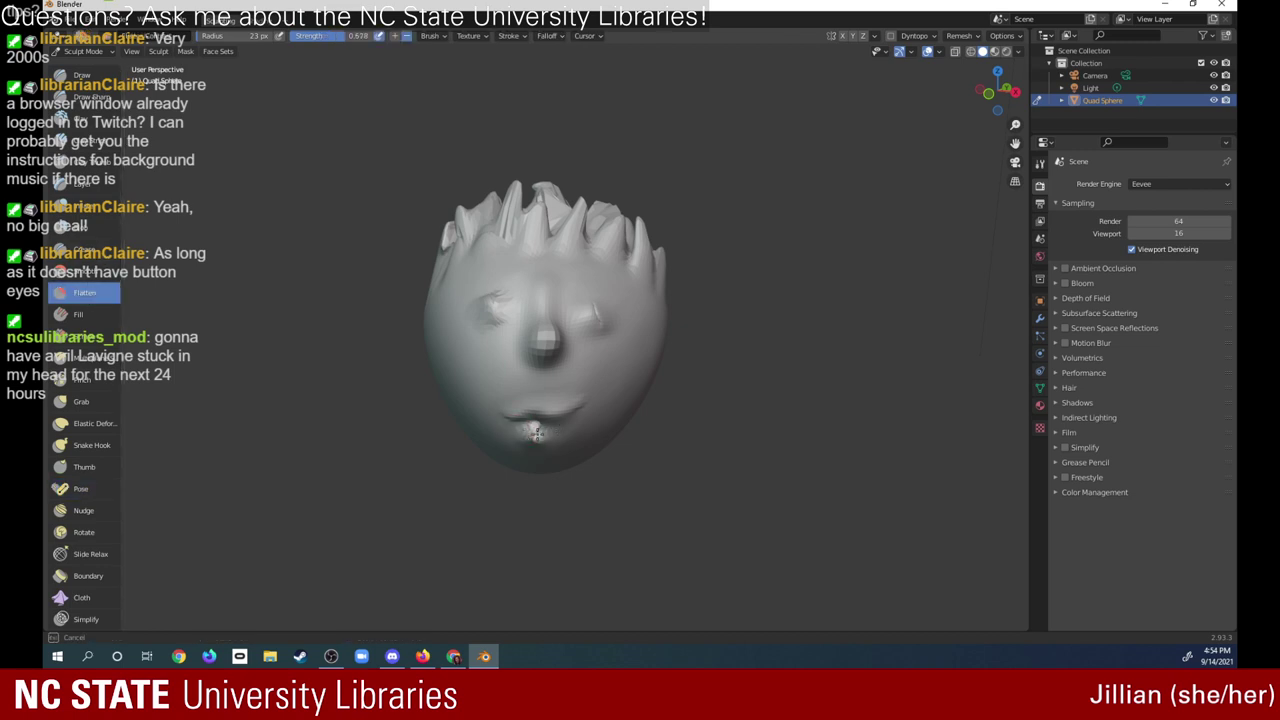
key("shift+s")
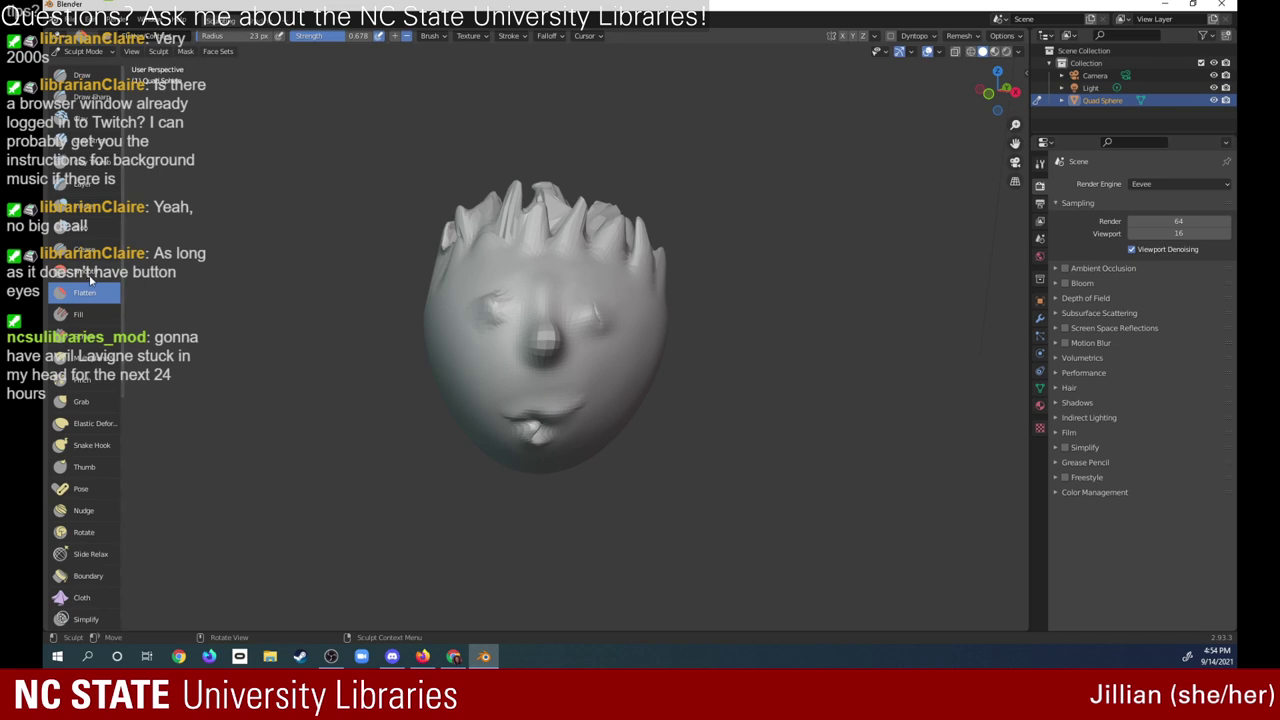
mouse_move(522, 431)
left_mouse_down()
mouse_move(546, 420)
mouse_move(523, 414)
mouse_move(549, 394)
mouse_move(577, 402)
mouse_move(548, 416)
mouse_move(581, 410)
left_mouse_up()
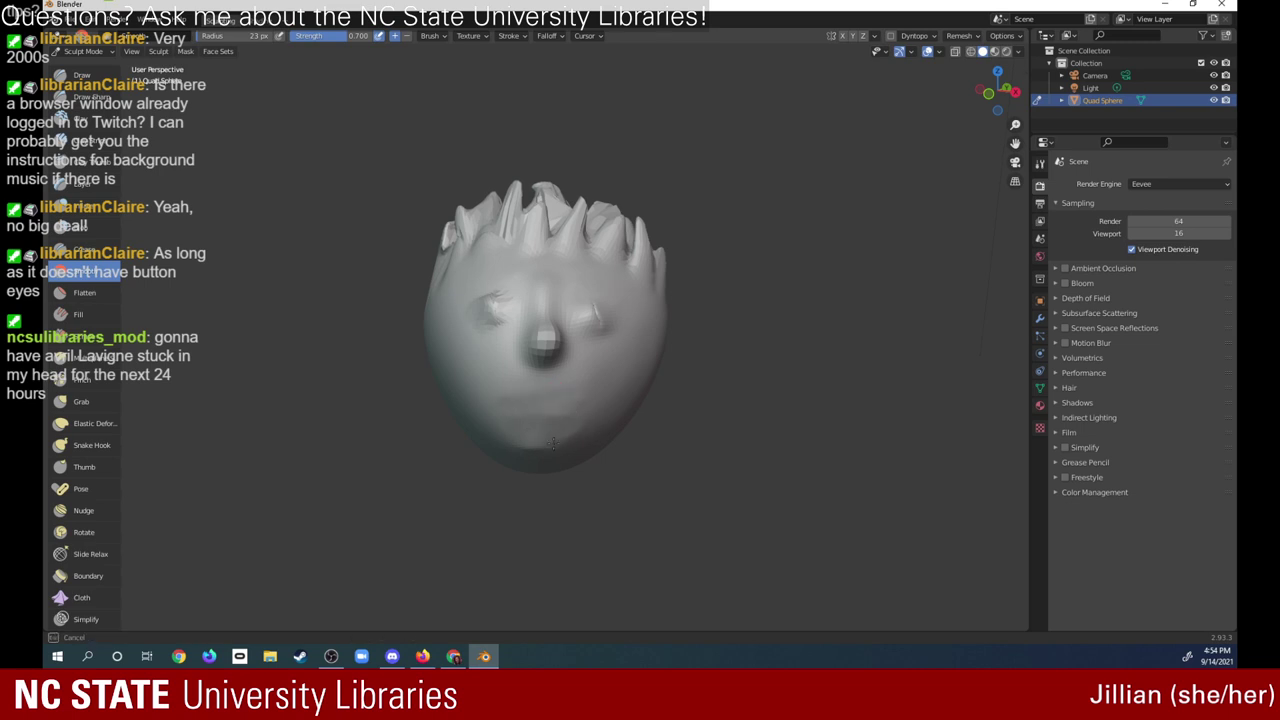
left_click_drag(491, 405, 586, 394)
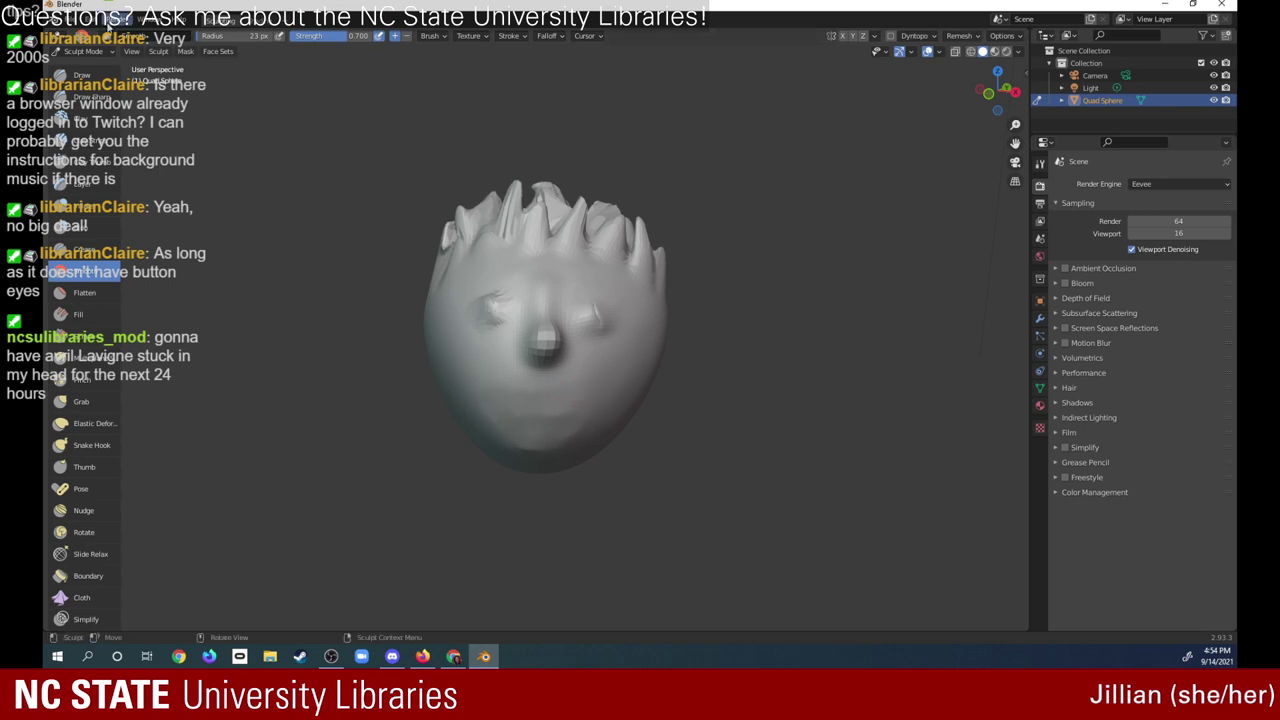
- Undo and redo the lip sculpting to compare, ending on the original thin smile
left_click(105, 22)
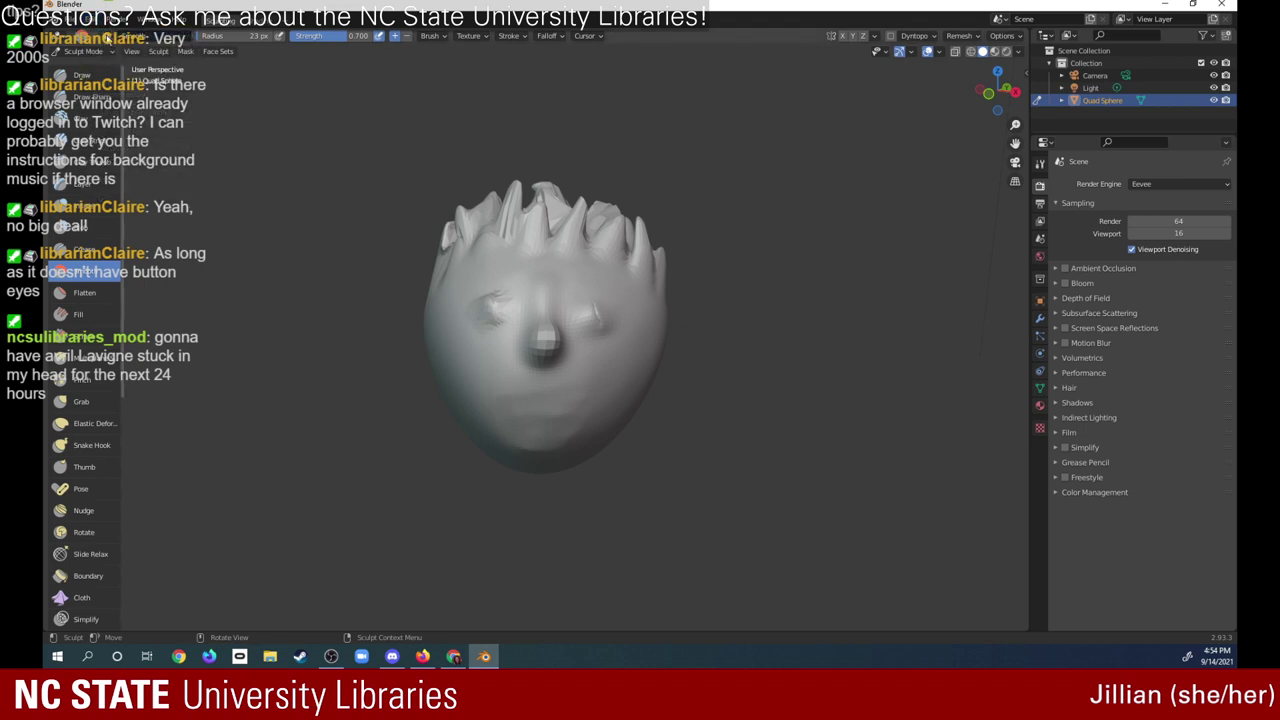
left_click(100, 30)
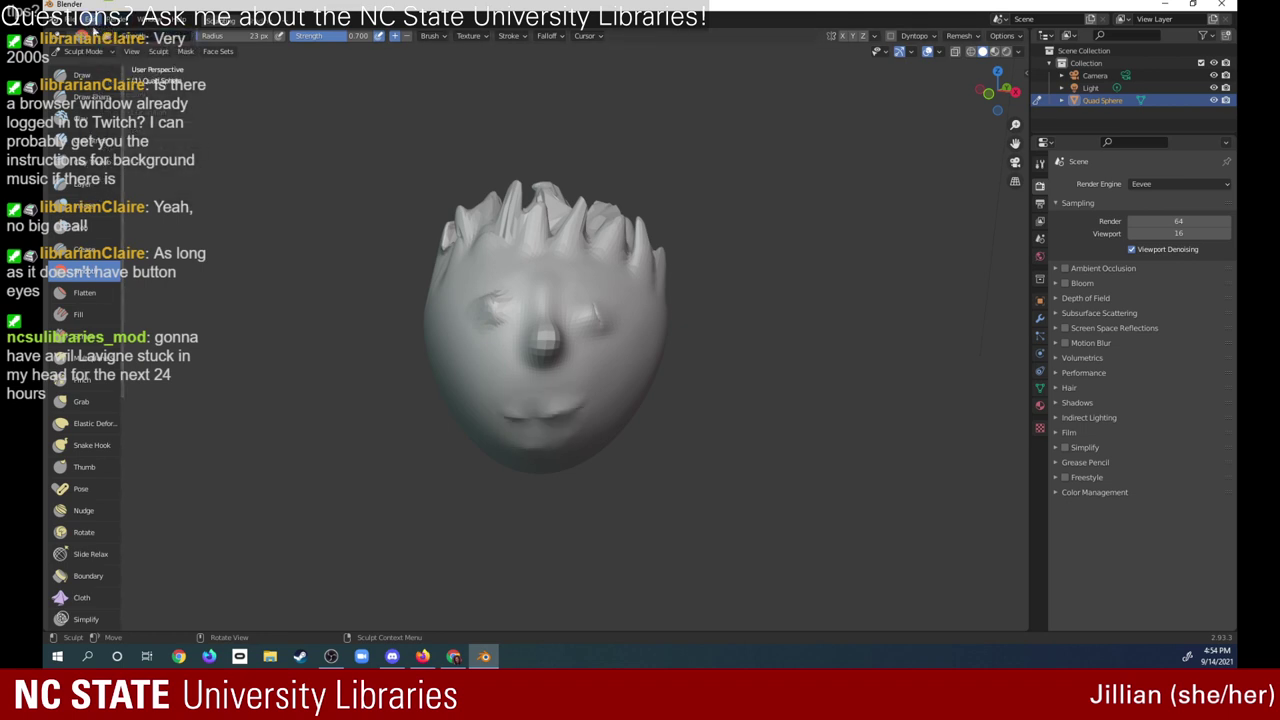
left_click(92, 20)
left_click(105, 45)
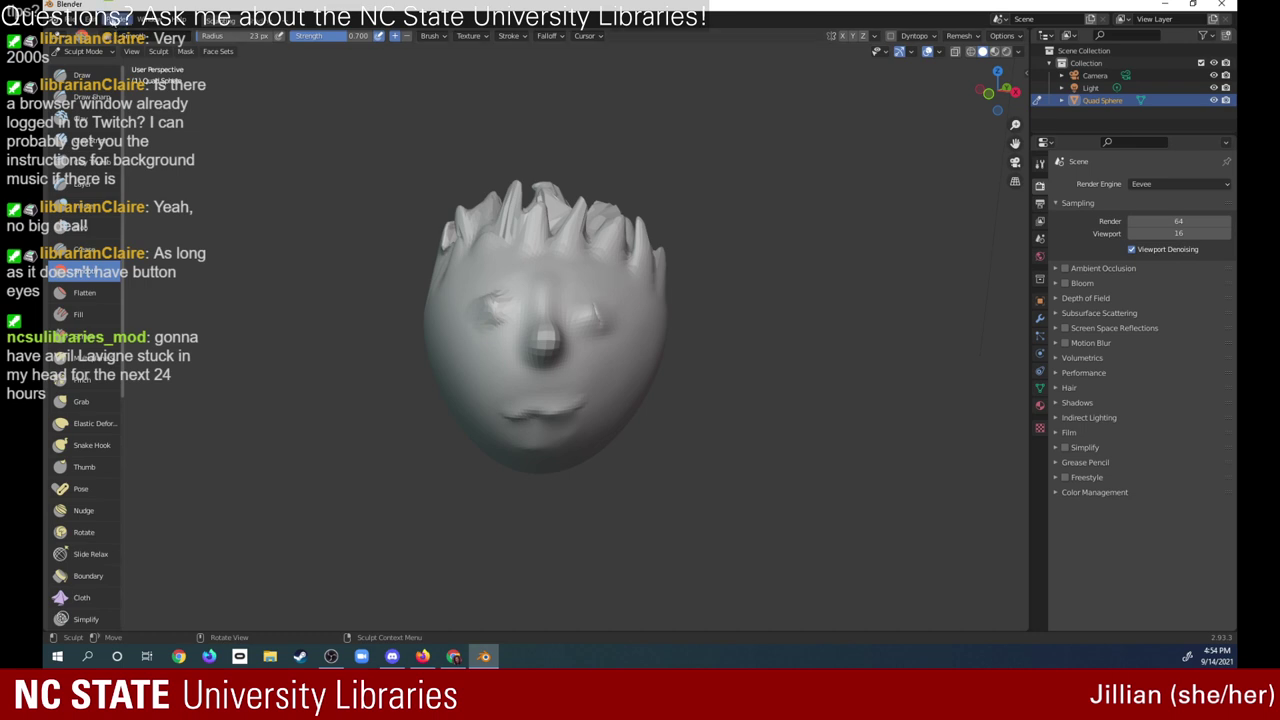
left_click(110, 20)
left_click(104, 33)
left_click(100, 26)
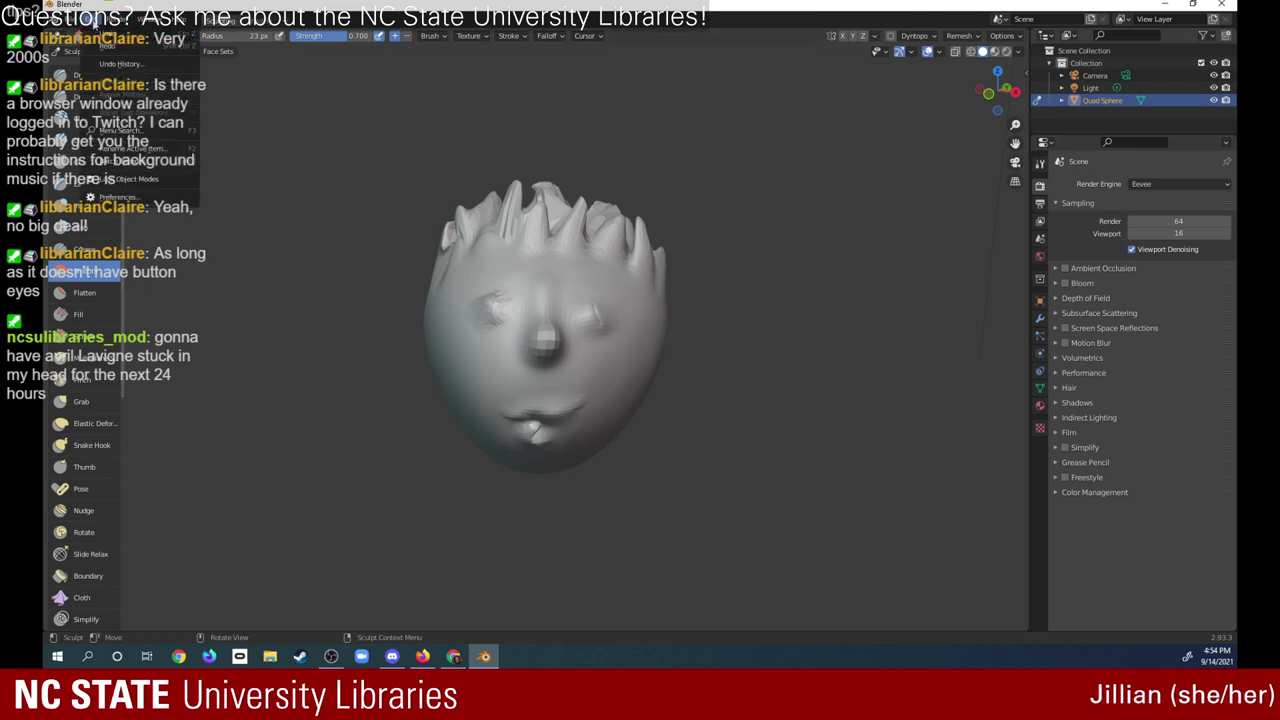
left_click(105, 45)
left_click(100, 22)
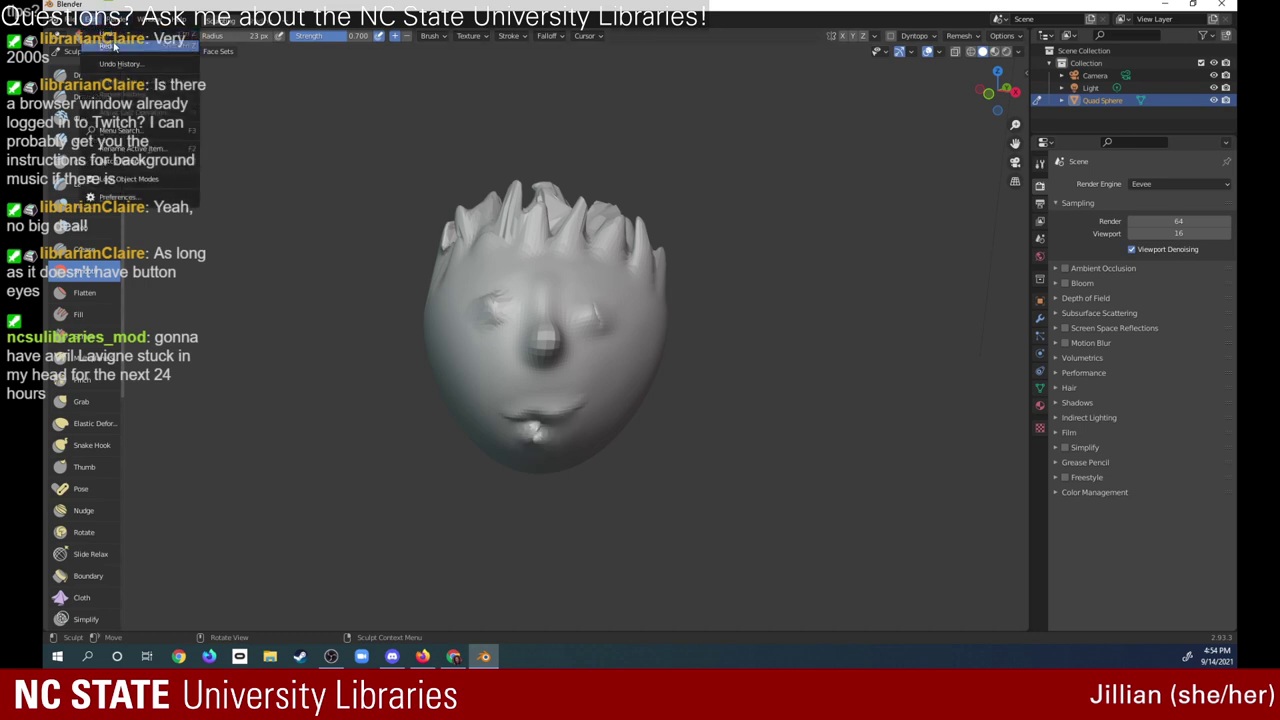
left_click(105, 45)
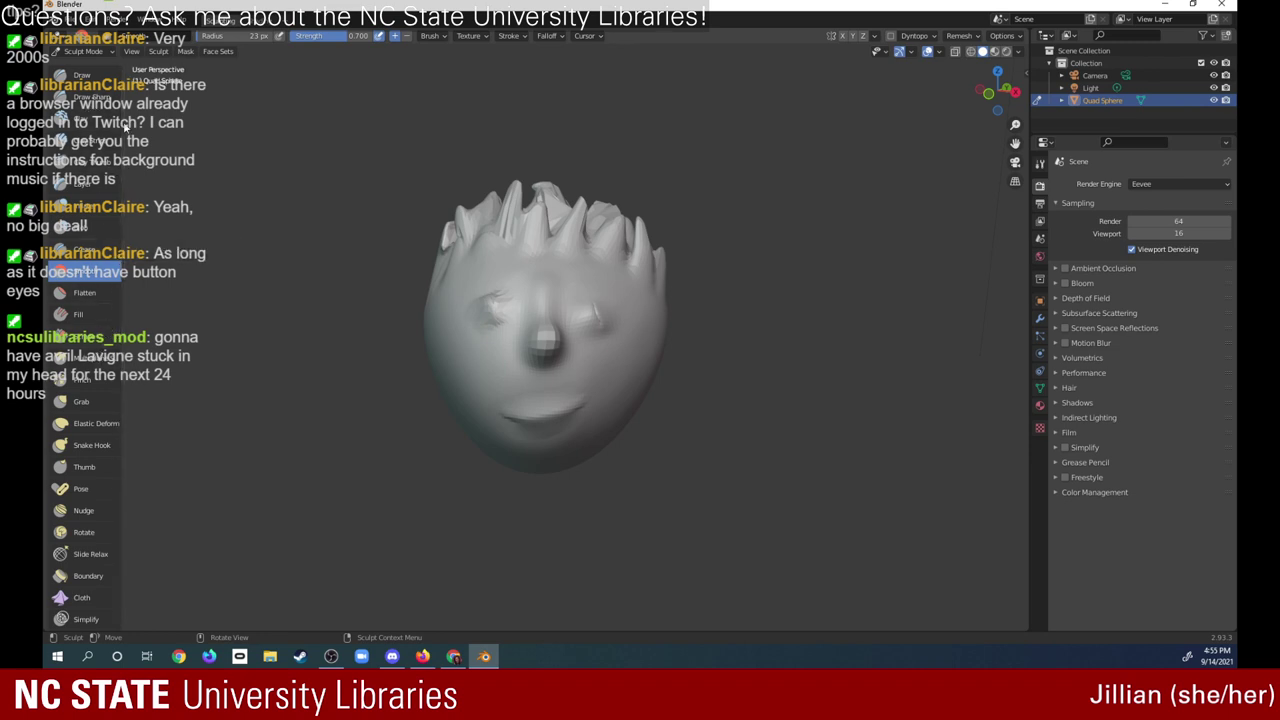
- Try a Draw Sharp stroke along the mouth, then undo it
left_click(90, 97)
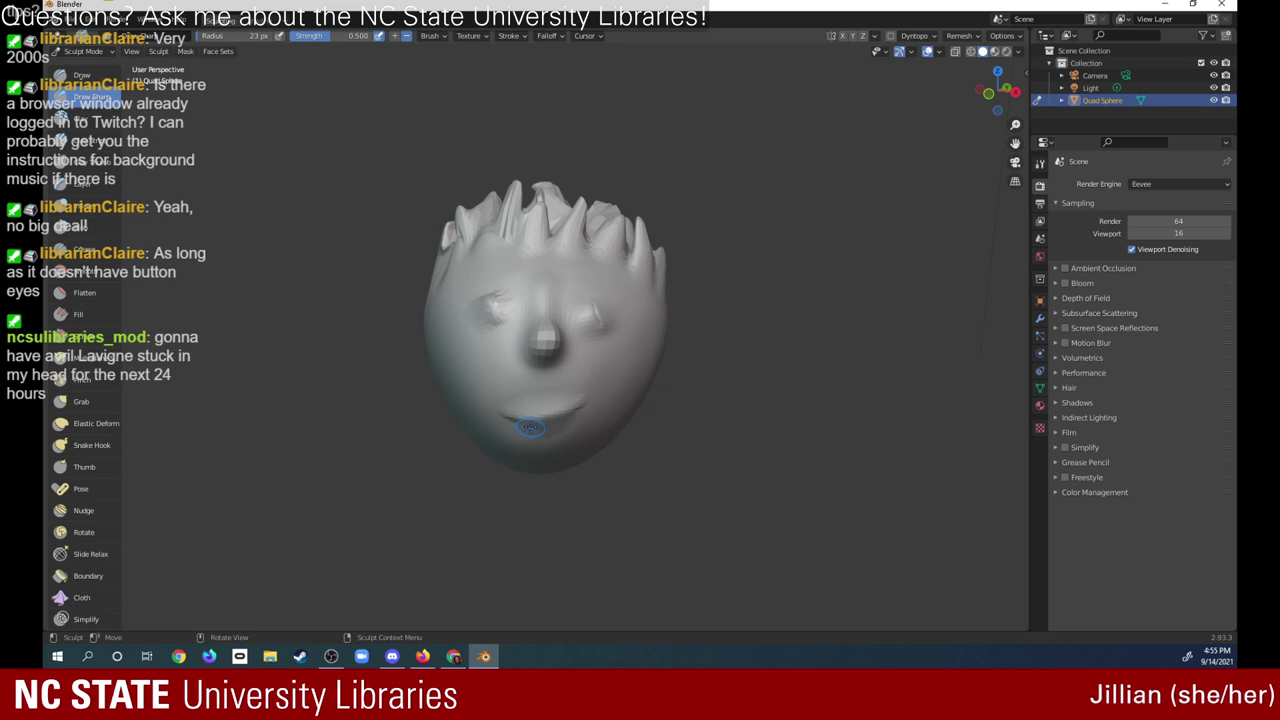
left_click_drag(520, 427, 521, 432)
left_click(112, 46)
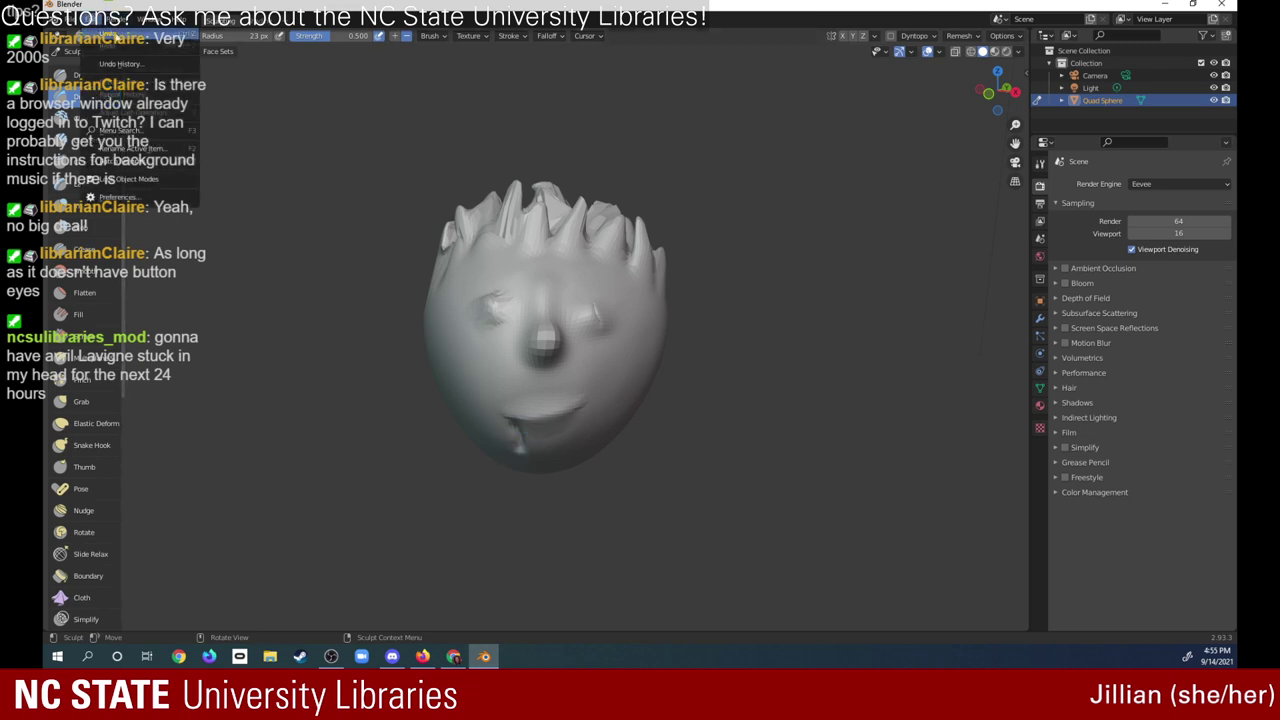
left_click(112, 46)
left_click(112, 46)
left_click(112, 46)
left_click(107, 19)
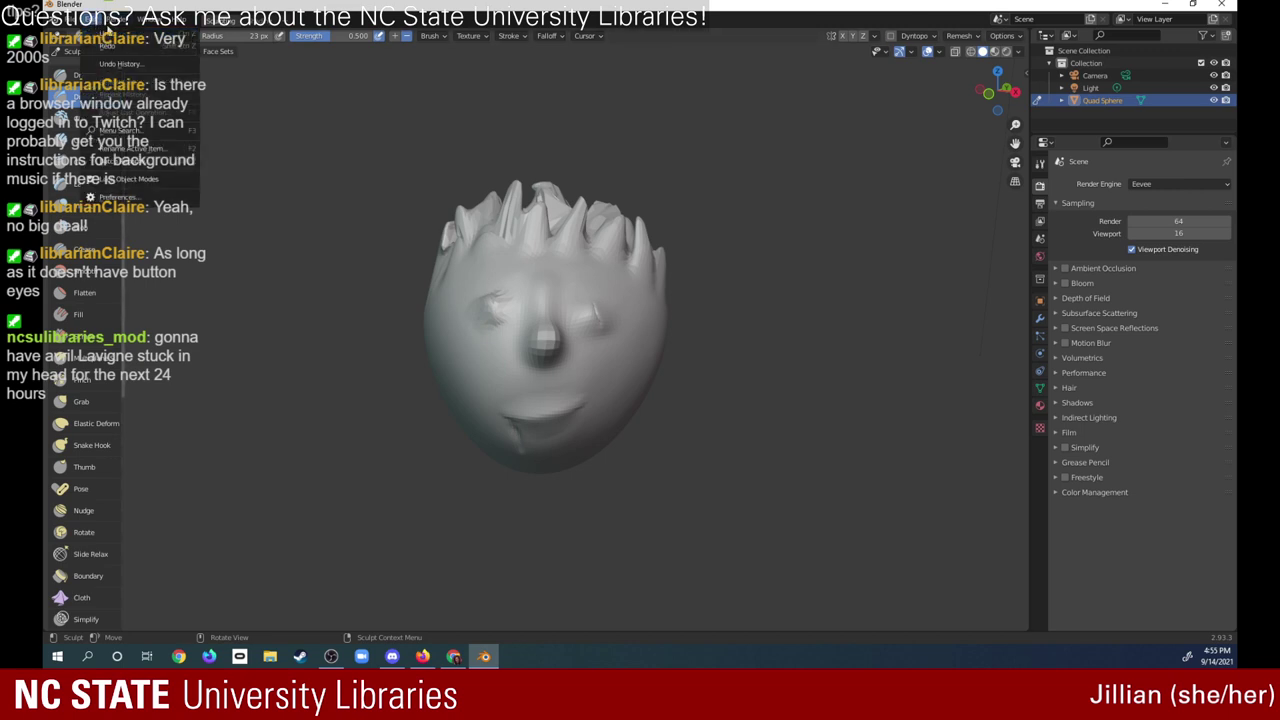
left_click(104, 37)
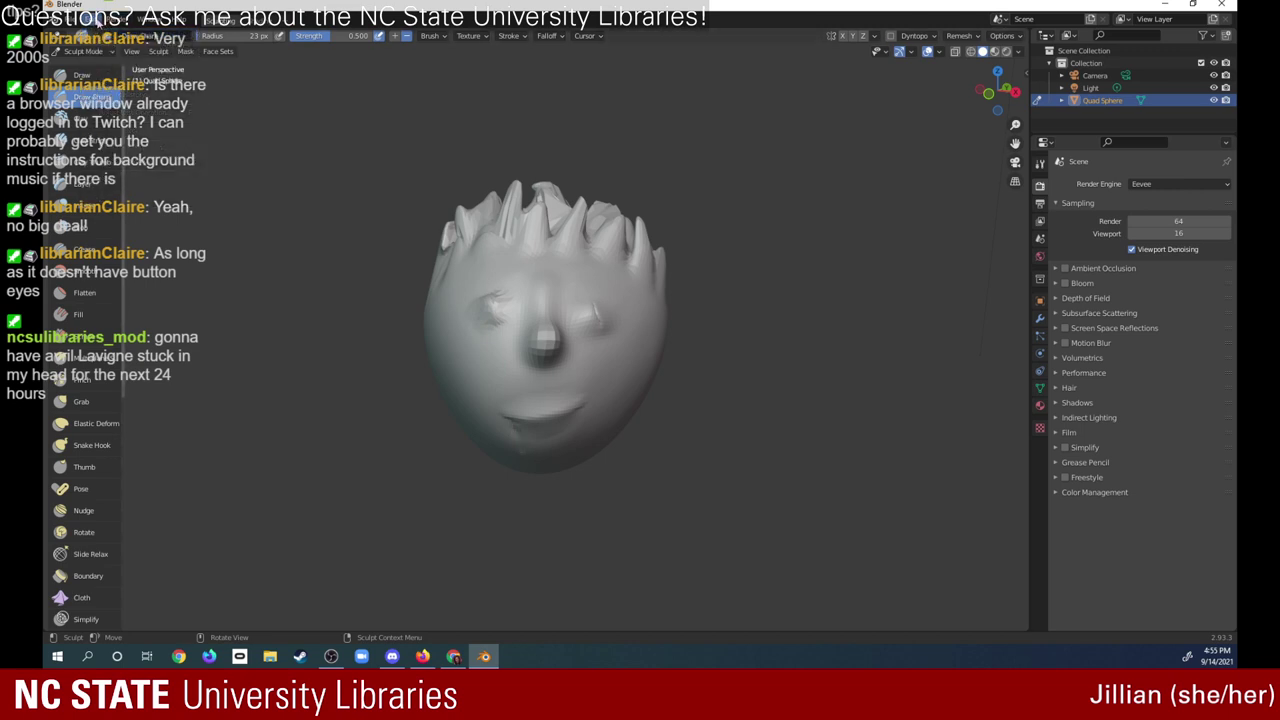
left_click(104, 19)
left_click(102, 28)
- Raise Draw Sharp strength to about 0.626 and carve a deeper smile line from below
left_click_drag(345, 36, 372, 22)
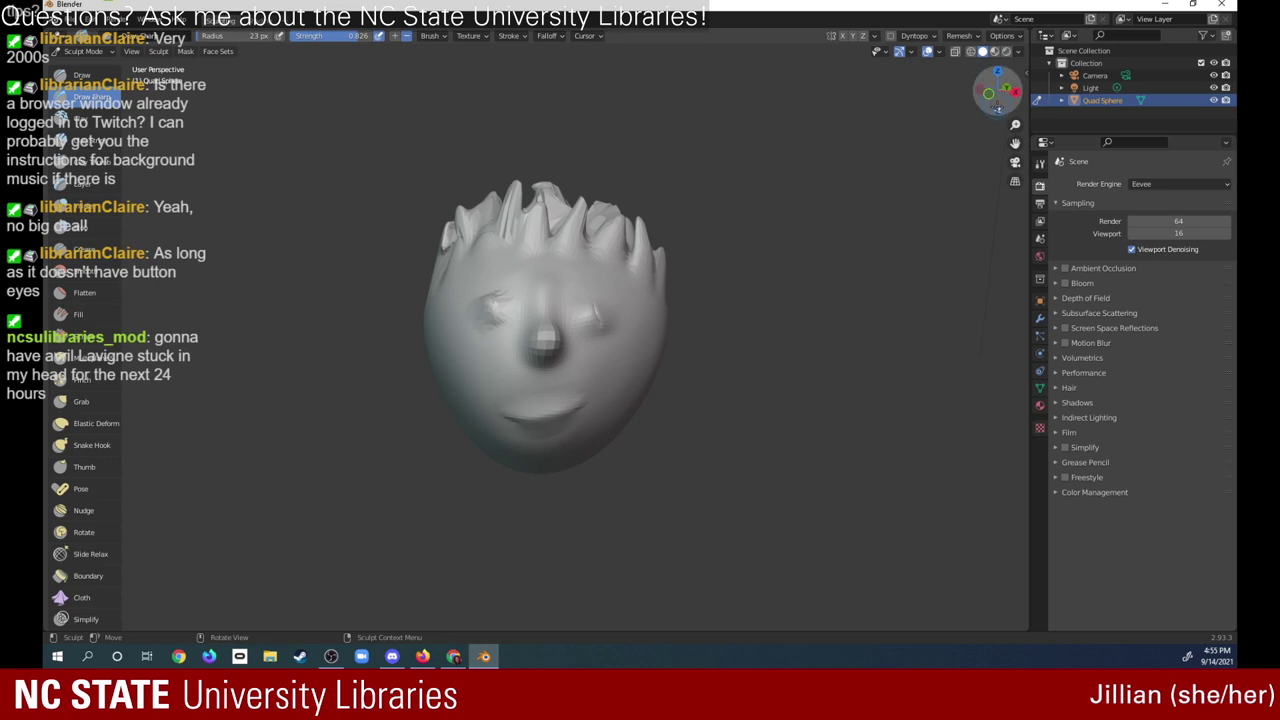
left_click_drag(999, 110, 996, 96)
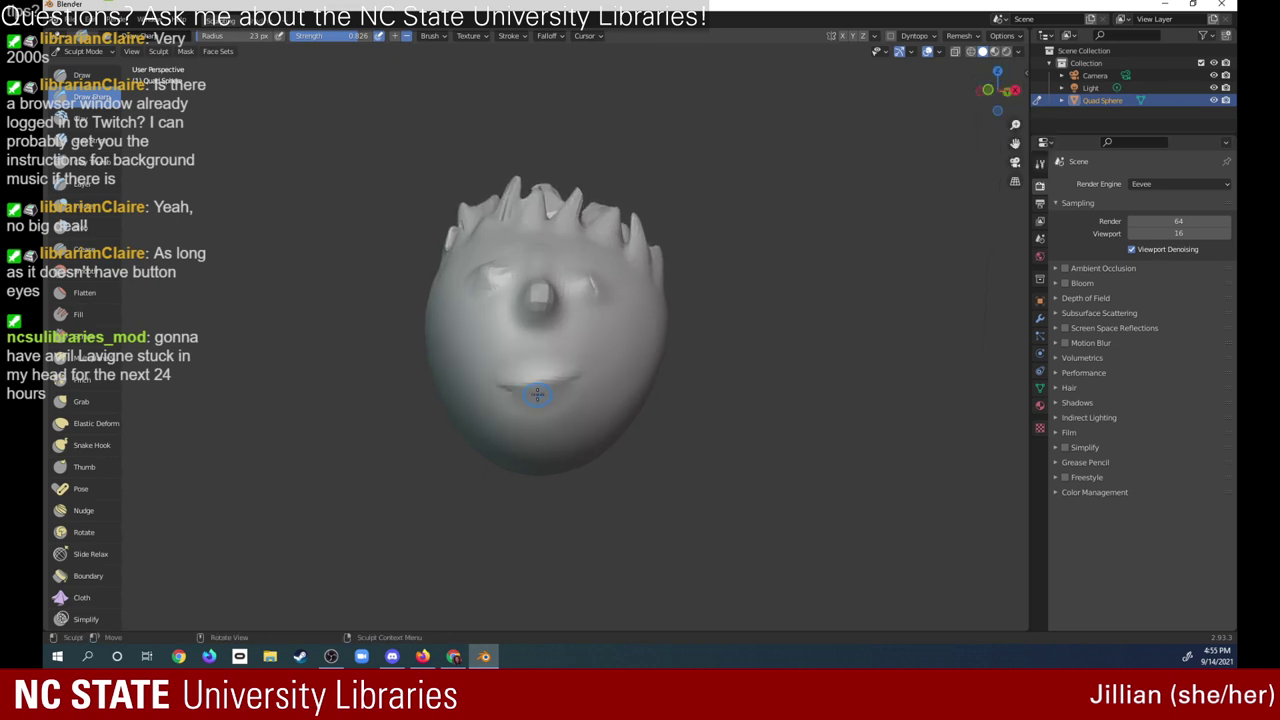
left_click_drag(506, 380, 507, 405)
left_click_drag(990, 88, 992, 92)
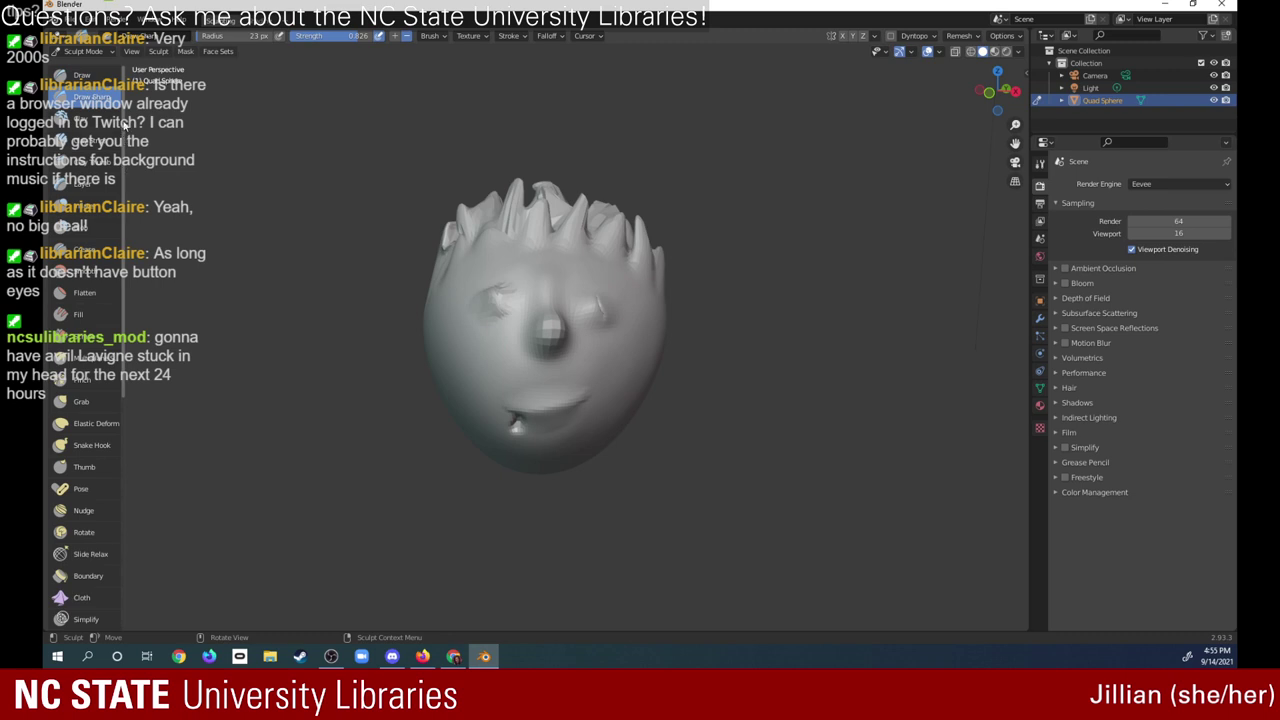
- Build up both mouth corners with Clay Strips and crease the smile line at strength 0.25
left_click(95, 140)
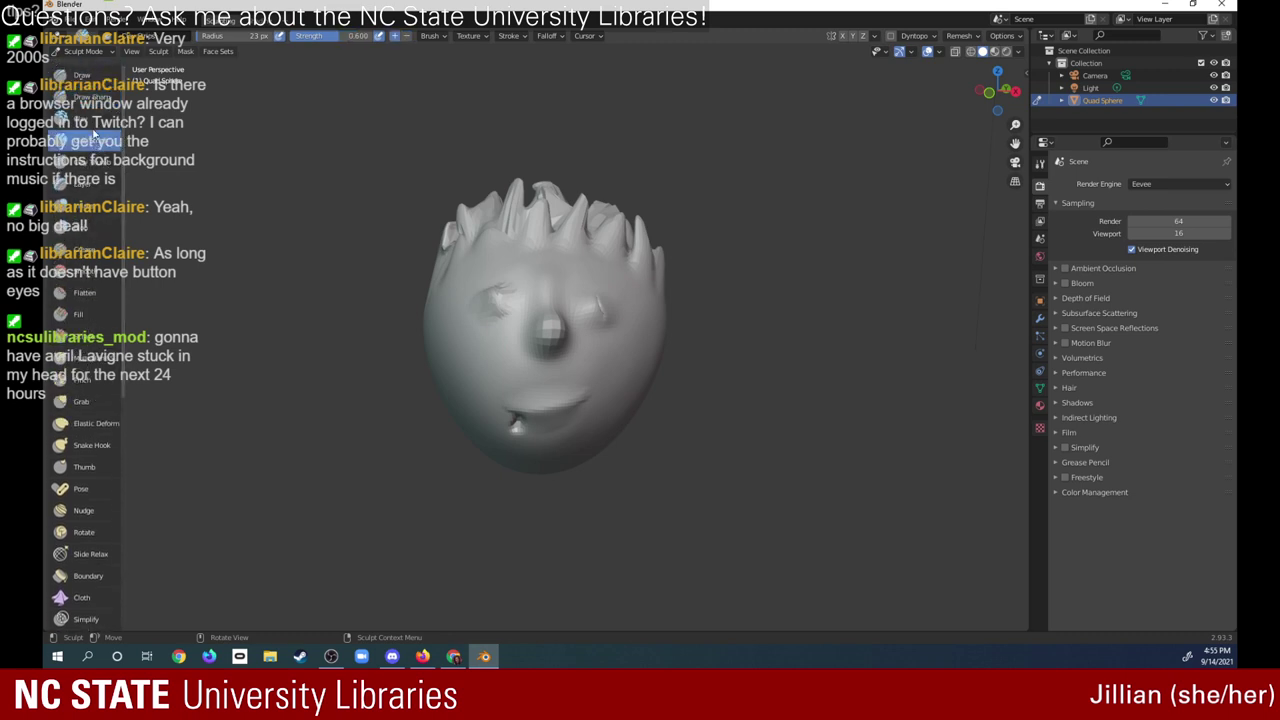
mouse_move(521, 433)
left_mouse_down()
mouse_move(574, 413)
mouse_move(549, 389)
left_mouse_up()
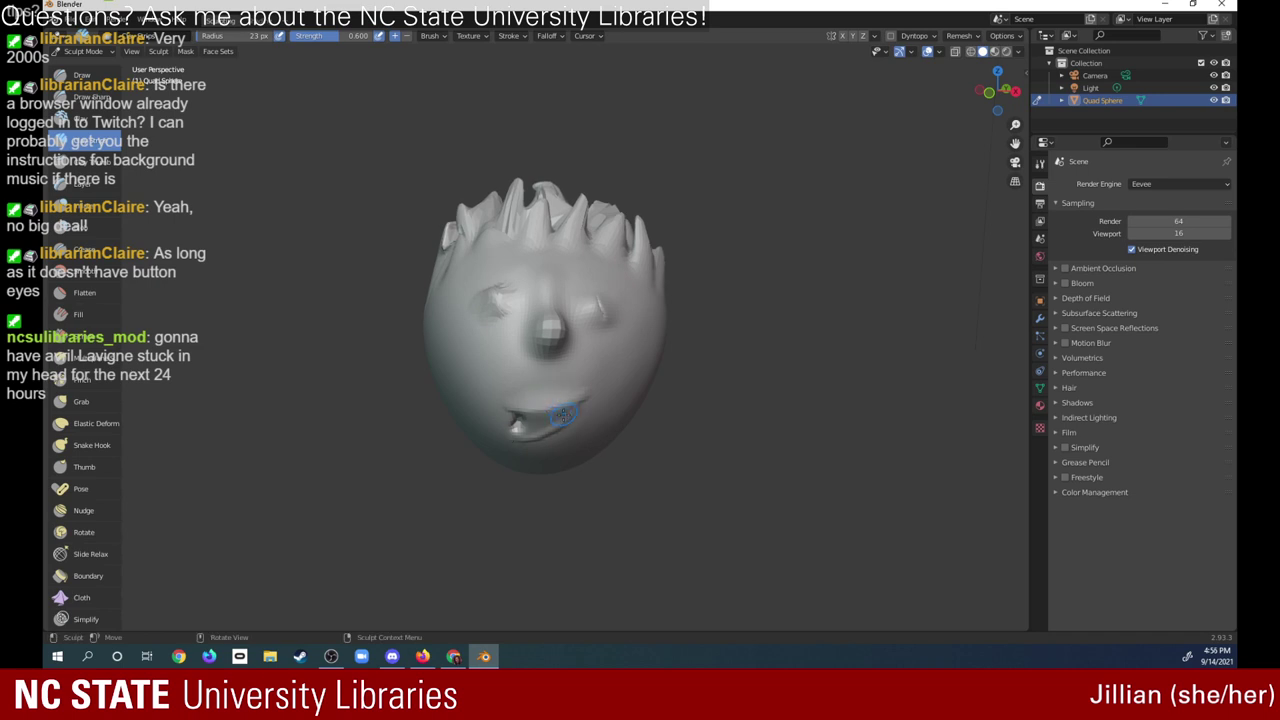
left_click_drag(508, 440, 570, 412)
left_click_drag(582, 388, 588, 390)
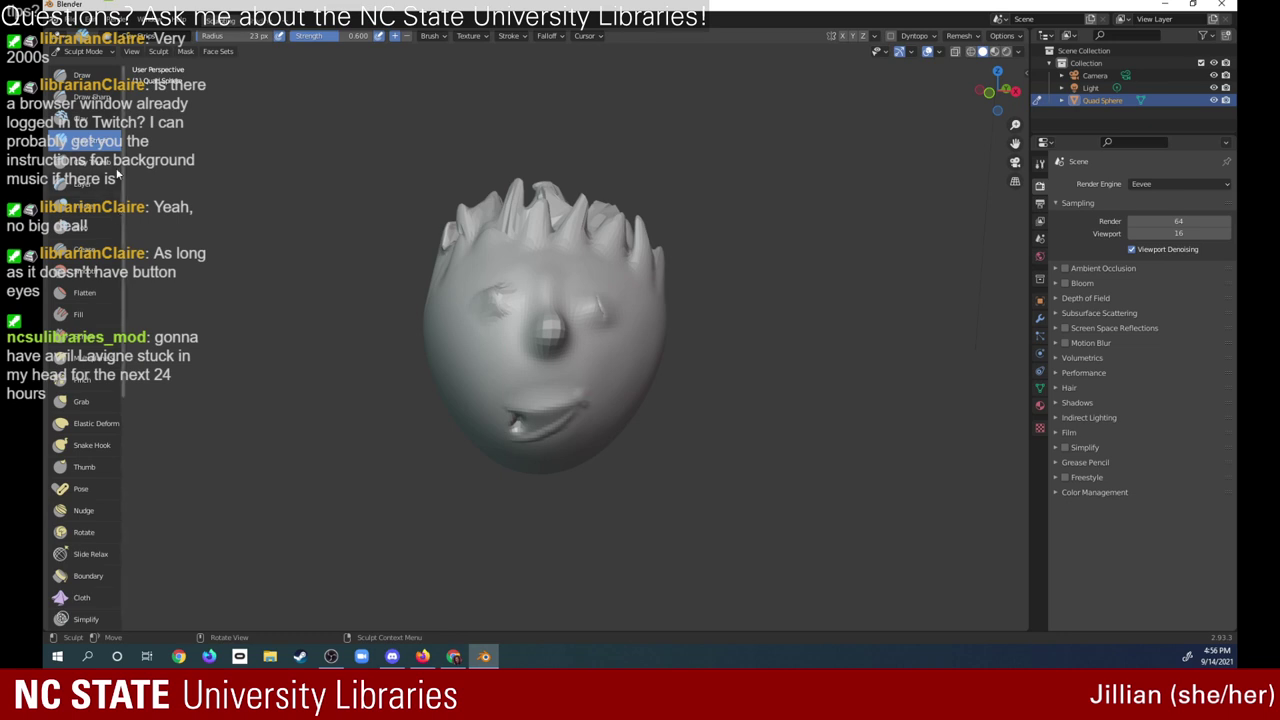
left_click(95, 259)
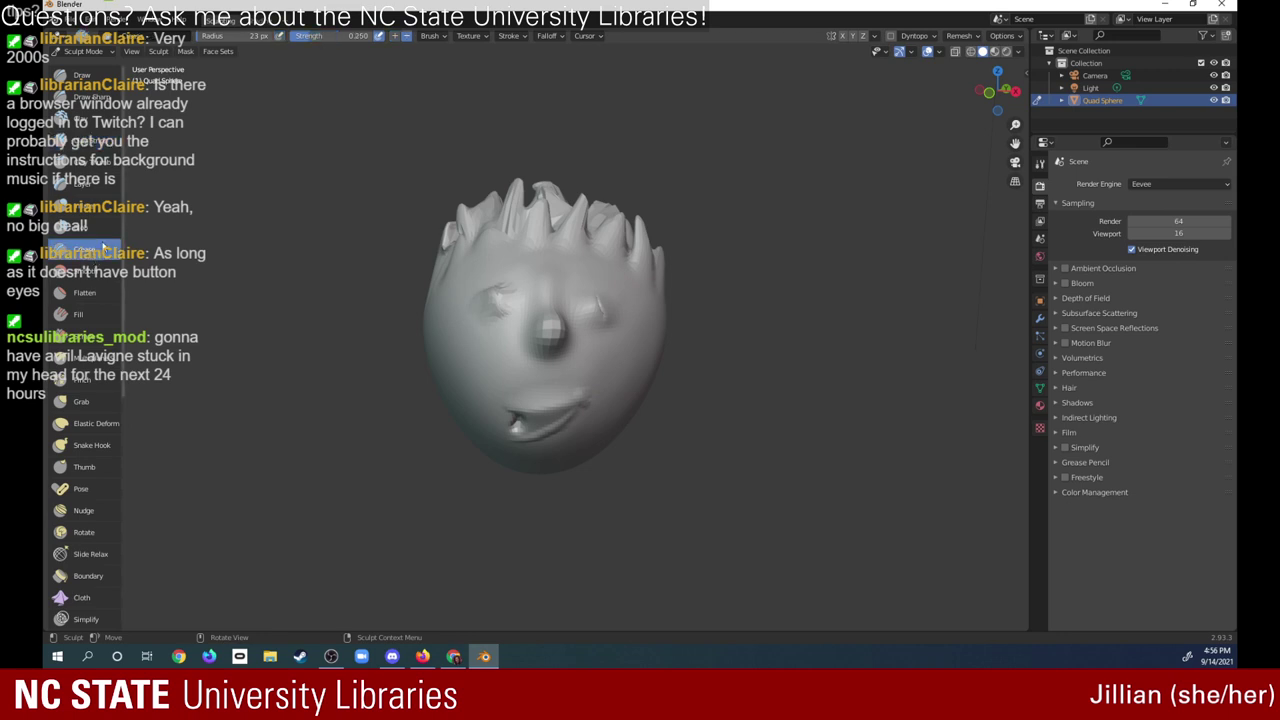
left_click_drag(515, 422, 520, 422)
left_click(84, 289)
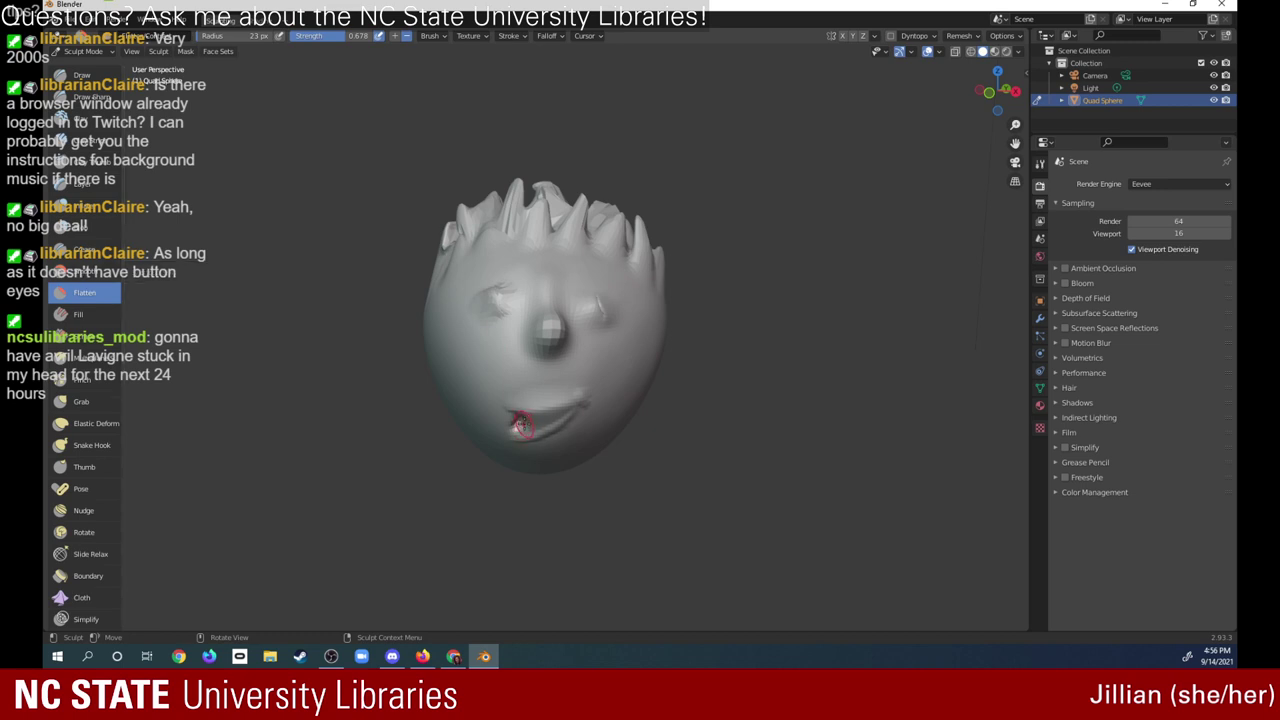
mouse_move(521, 428)
left_mouse_down()
mouse_move(532, 423)
mouse_move(522, 418)
left_mouse_up()
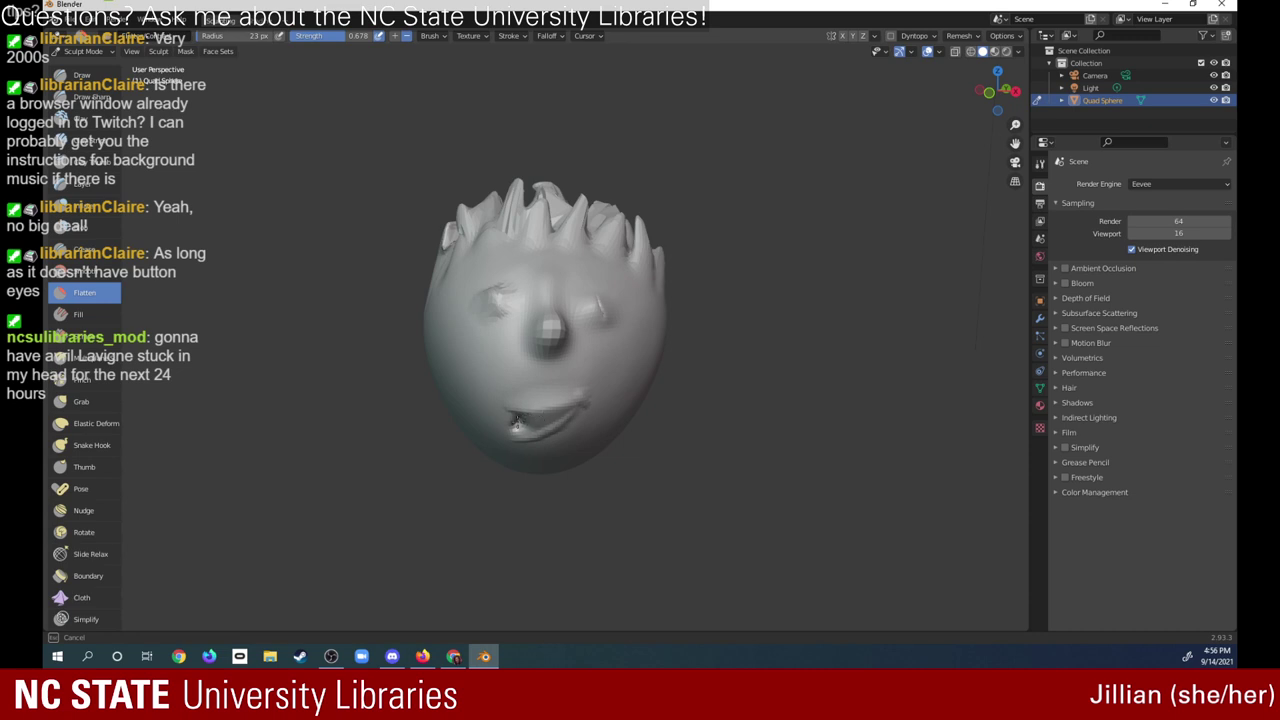
left_click_drag(516, 420, 521, 424)
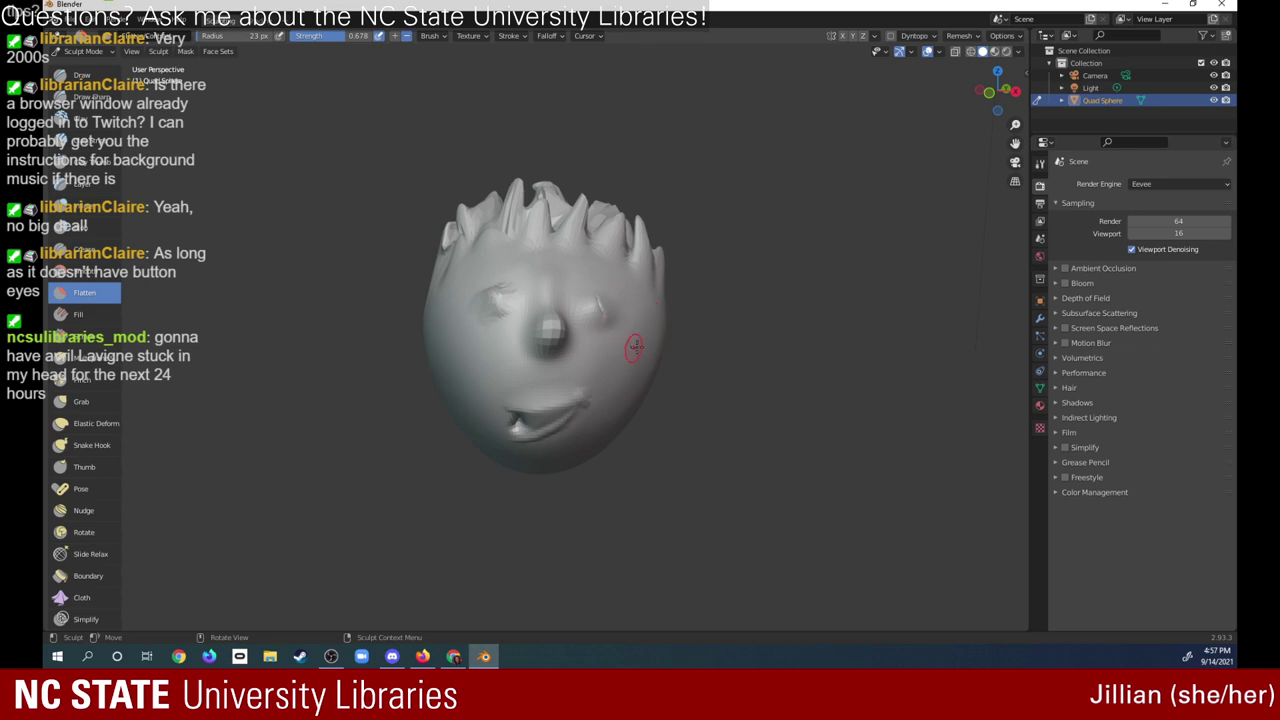
key("b")
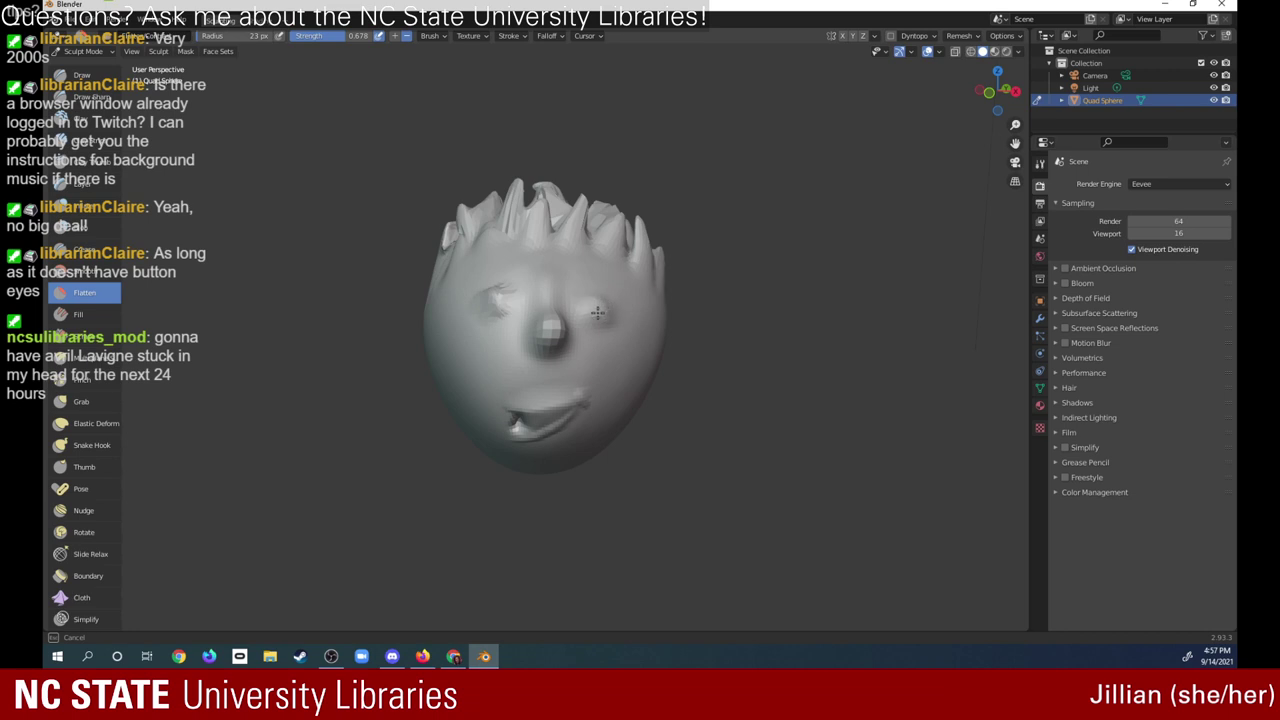
key("Escape")
key("b")
key("Escape")
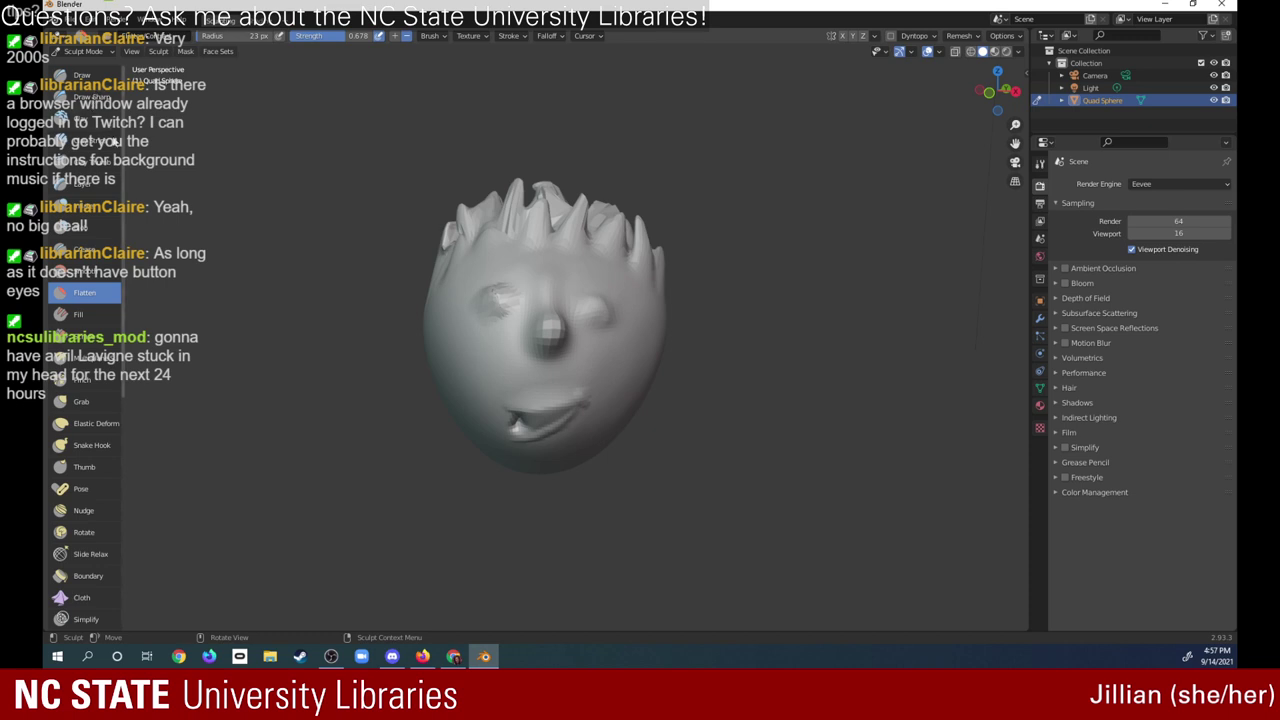
- Crease both eyelids closed at strength 0.25 and puff up around the right eye with Blob
left_click(98, 227)
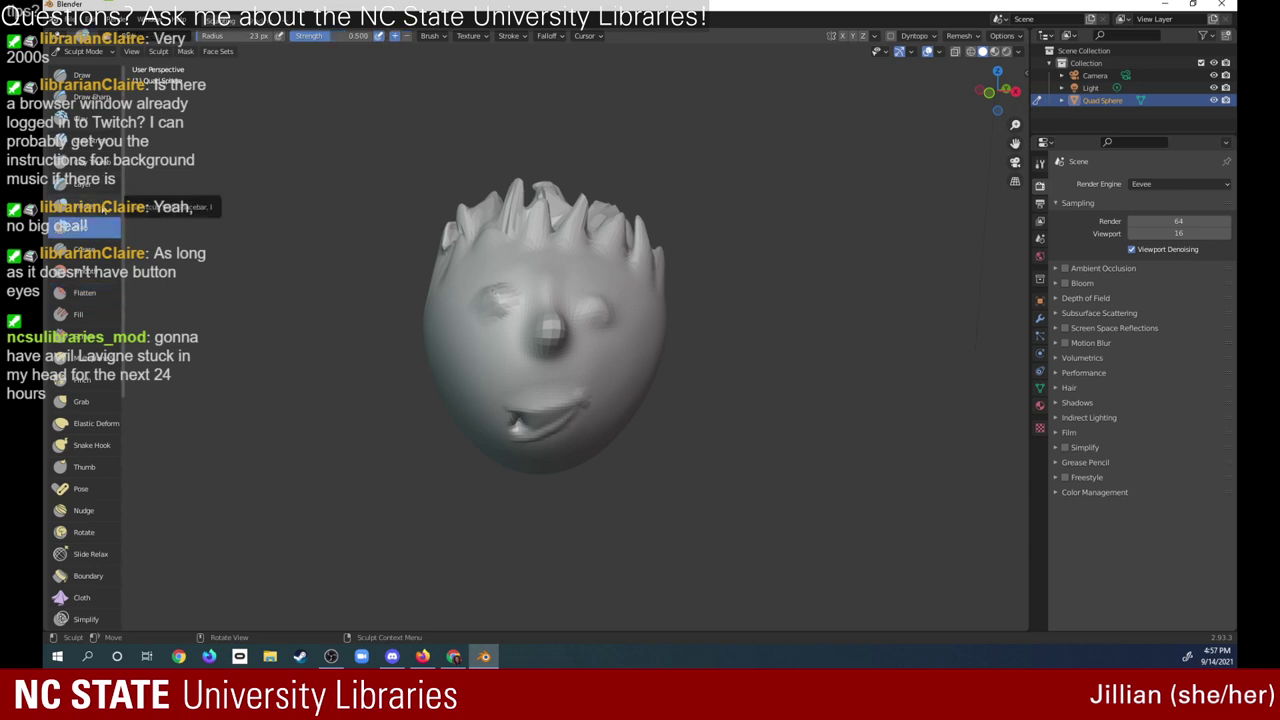
left_click(85, 249)
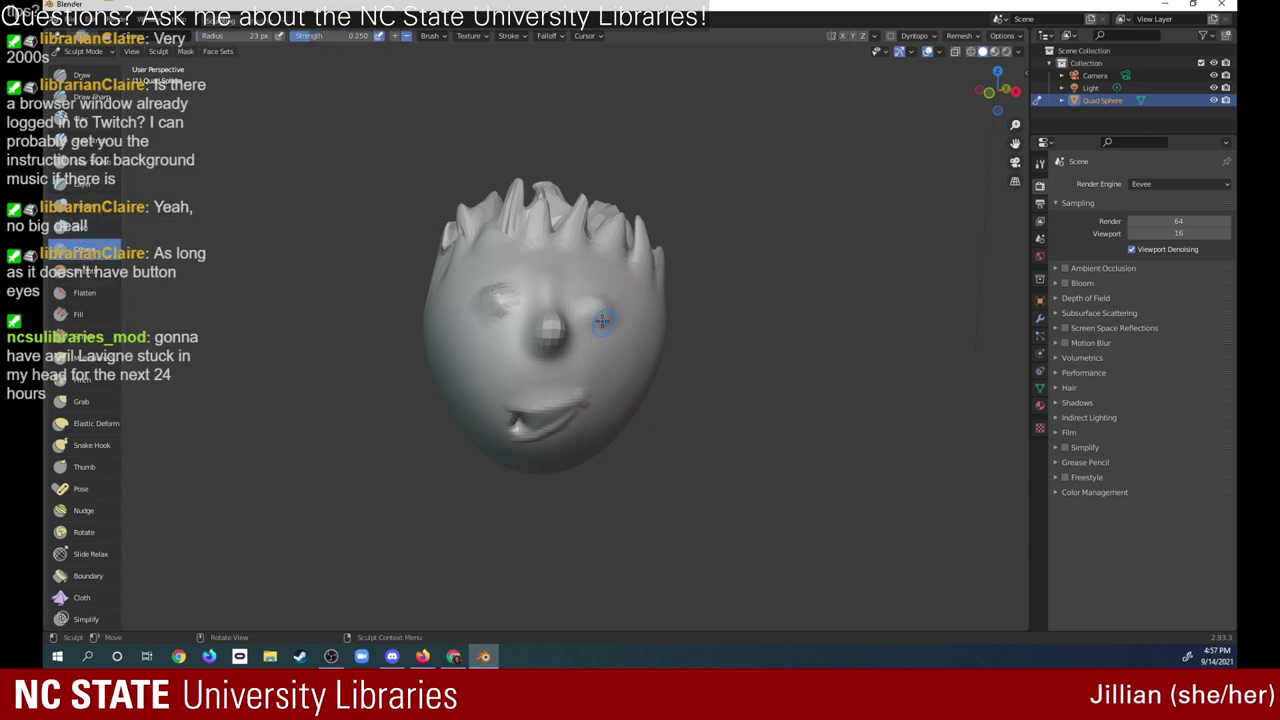
mouse_move(602, 321)
left_mouse_down()
mouse_move(588, 320)
mouse_move(606, 316)
left_mouse_up()
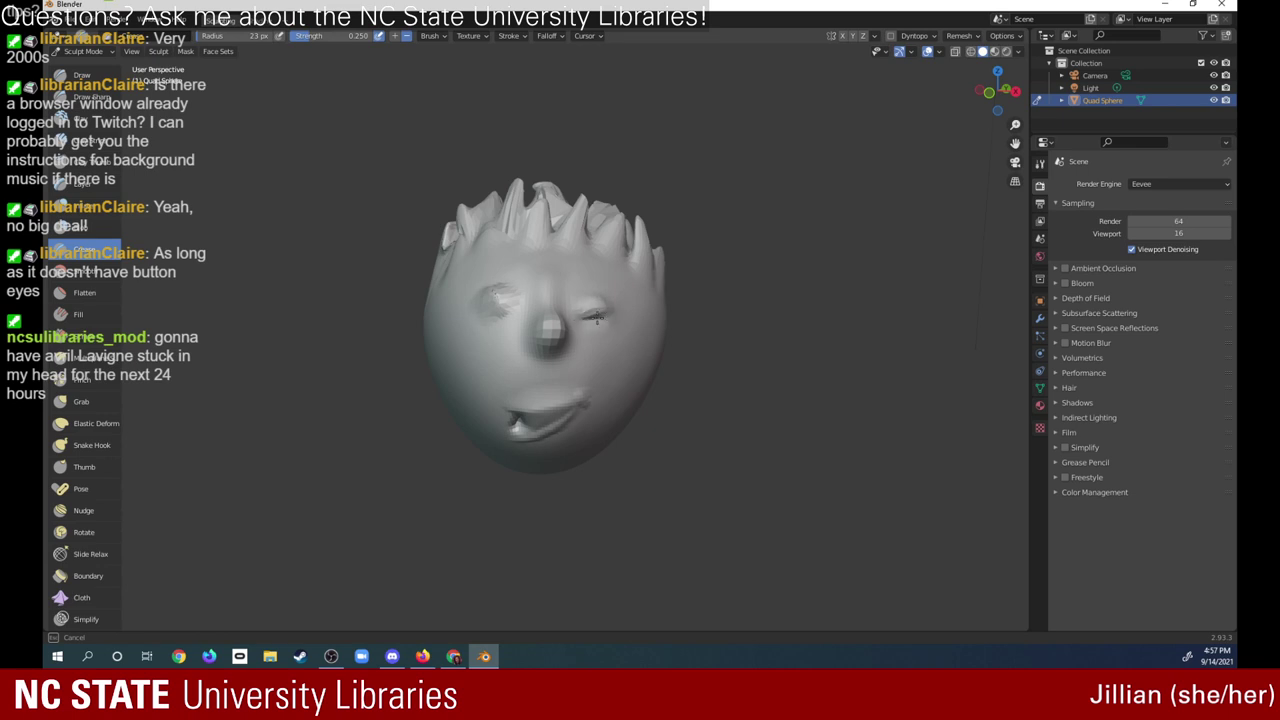
left_click_drag(596, 316, 595, 298)
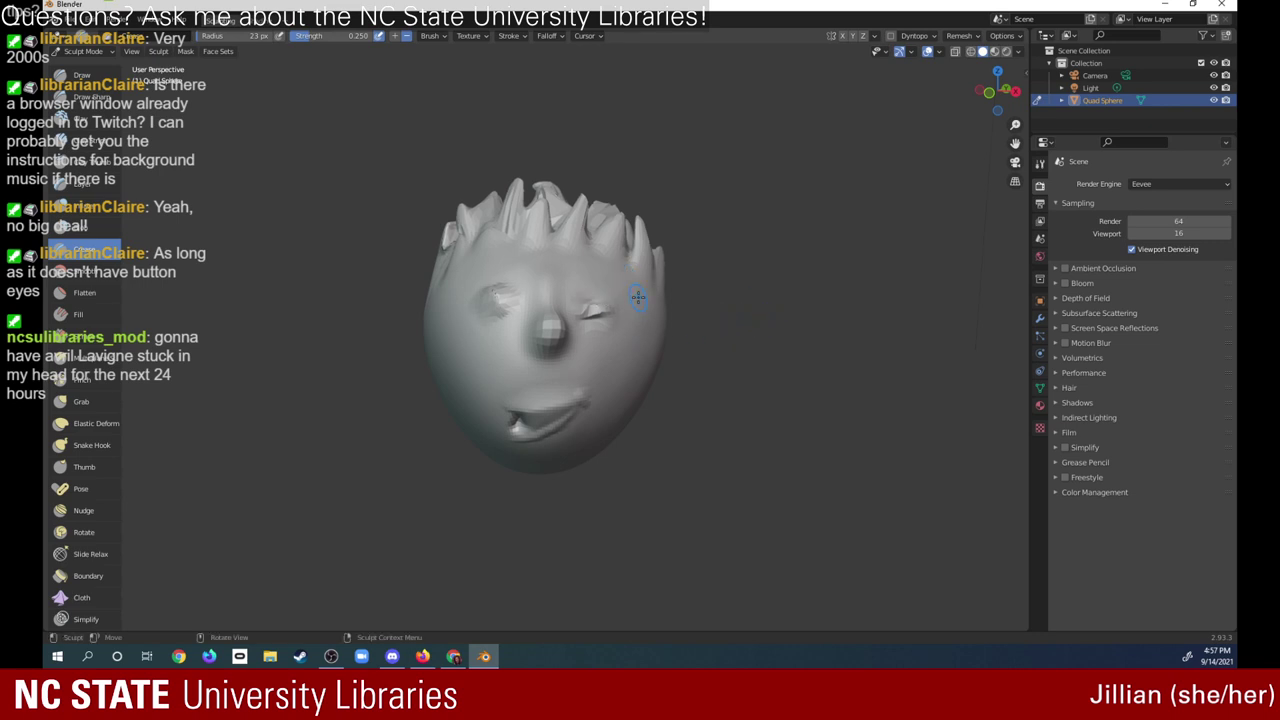
mouse_move(470, 312)
left_mouse_down()
mouse_move(511, 315)
mouse_move(488, 312)
mouse_move(514, 289)
left_mouse_up()
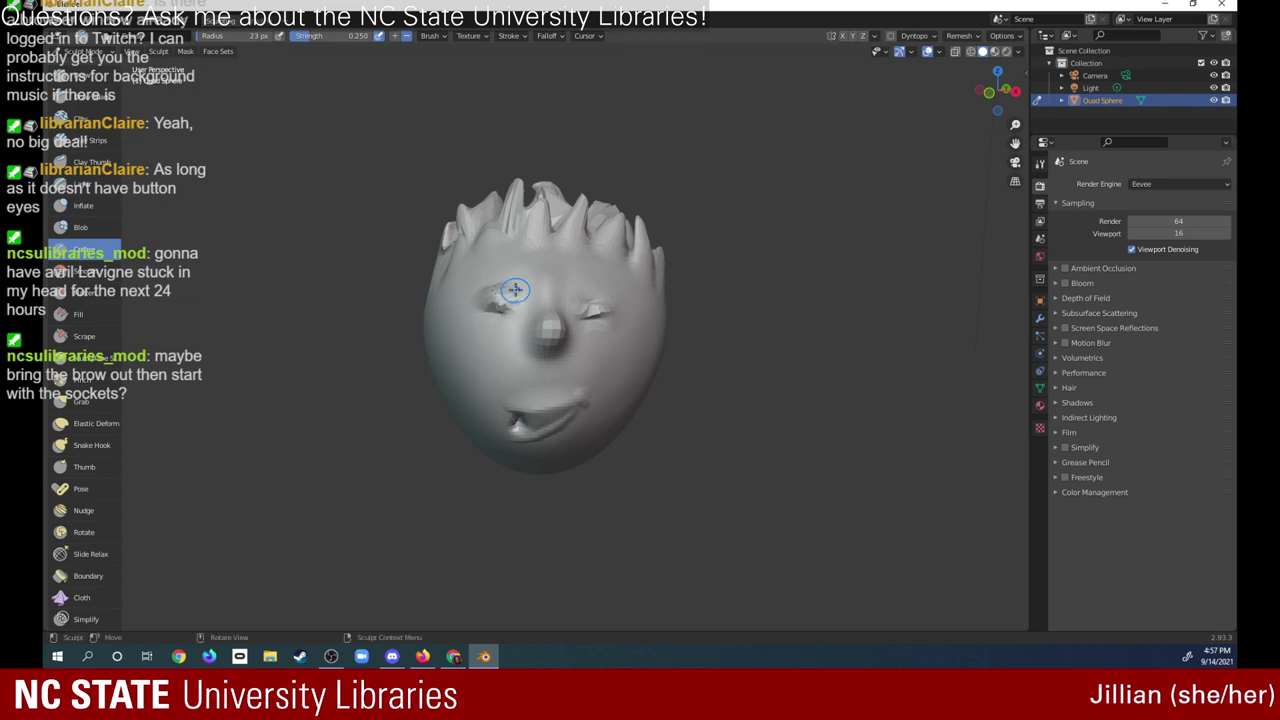
left_click(82, 227)
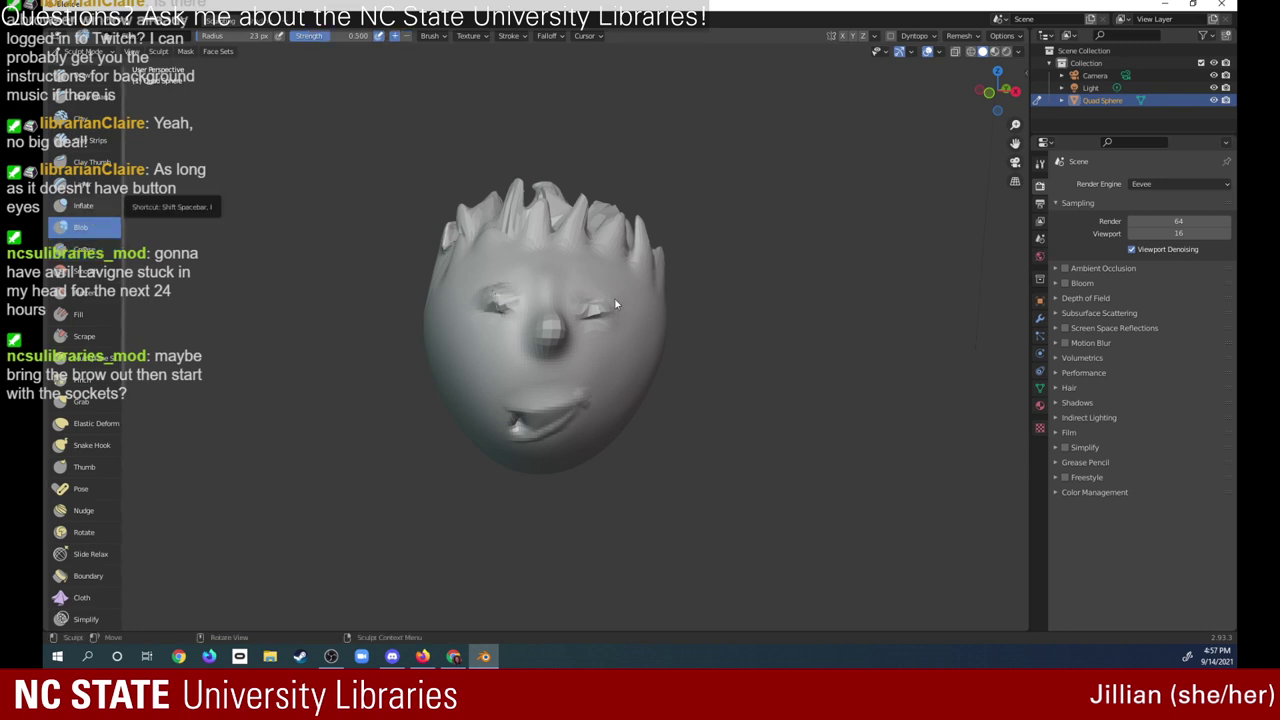
left_click_drag(580, 303, 582, 308)
mouse_move(998, 78)
left_mouse_down()
mouse_move(986, 116)
mouse_move(1000, 100)
left_mouse_up()
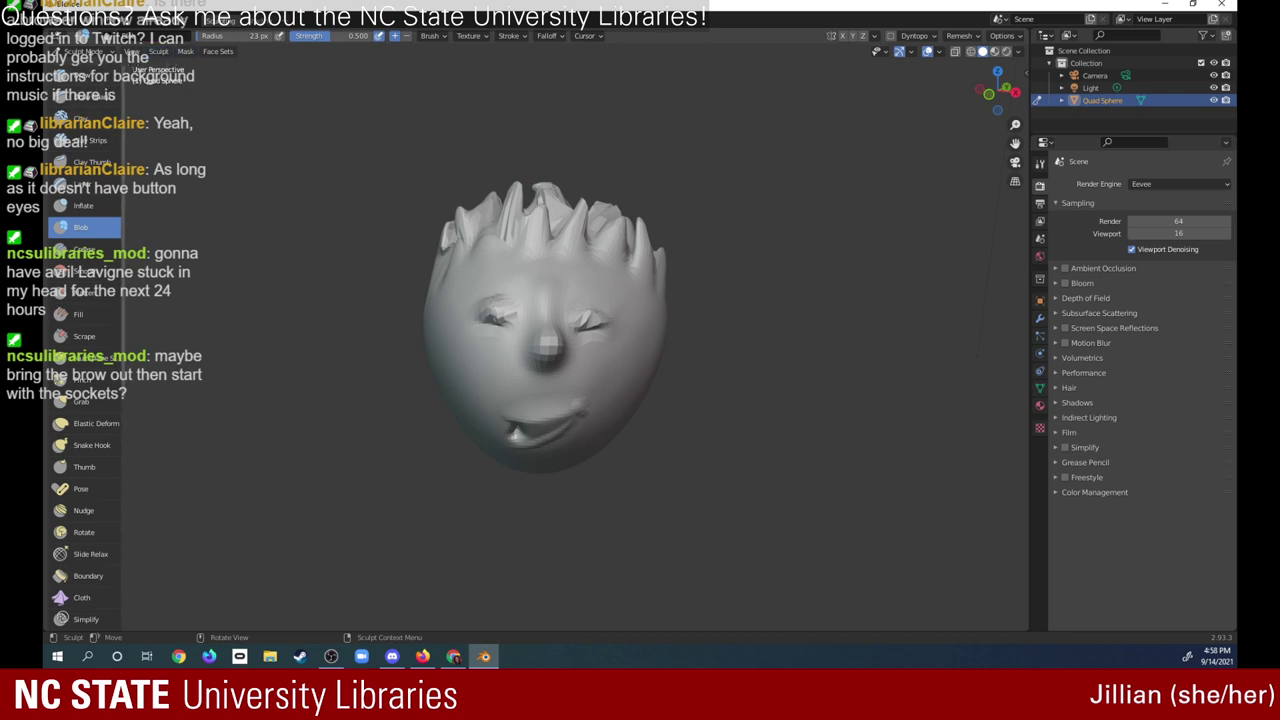
- Raise brow ridges above both eyes with the Draw brush
left_click(85, 85)
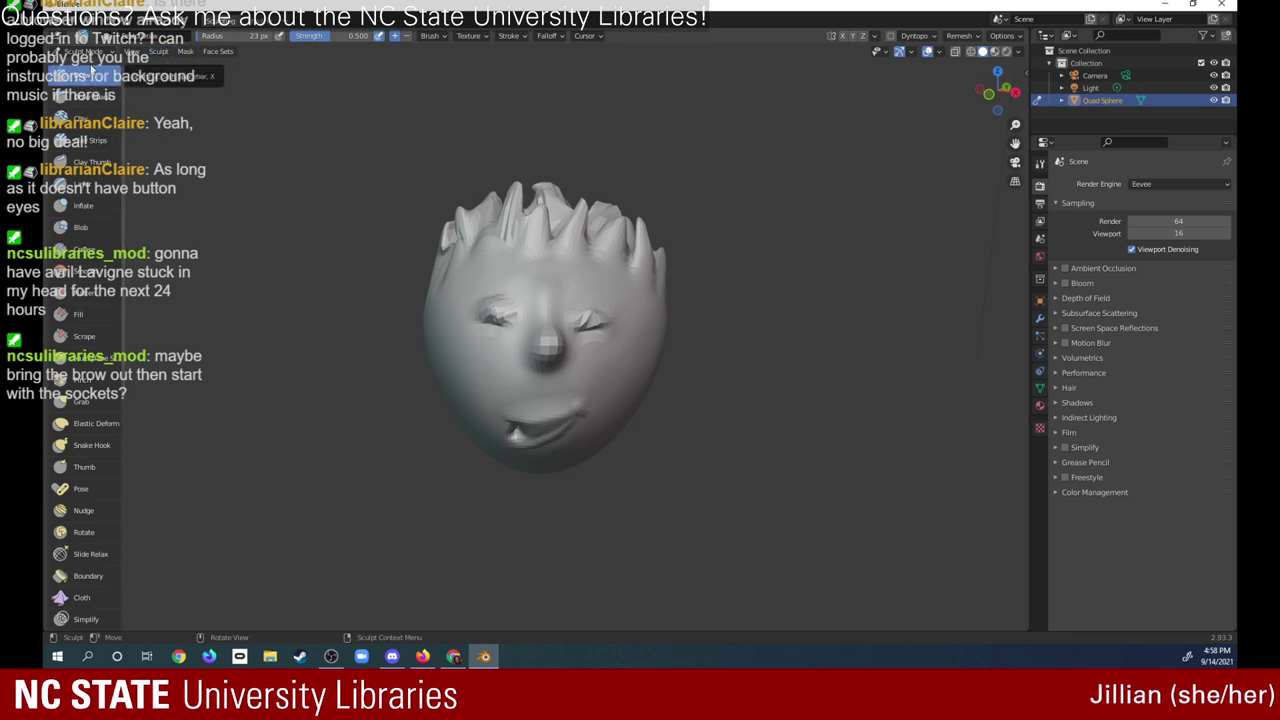
mouse_move(573, 287)
left_mouse_down()
mouse_move(623, 306)
mouse_move(578, 297)
mouse_move(626, 304)
mouse_move(634, 293)
left_mouse_up()
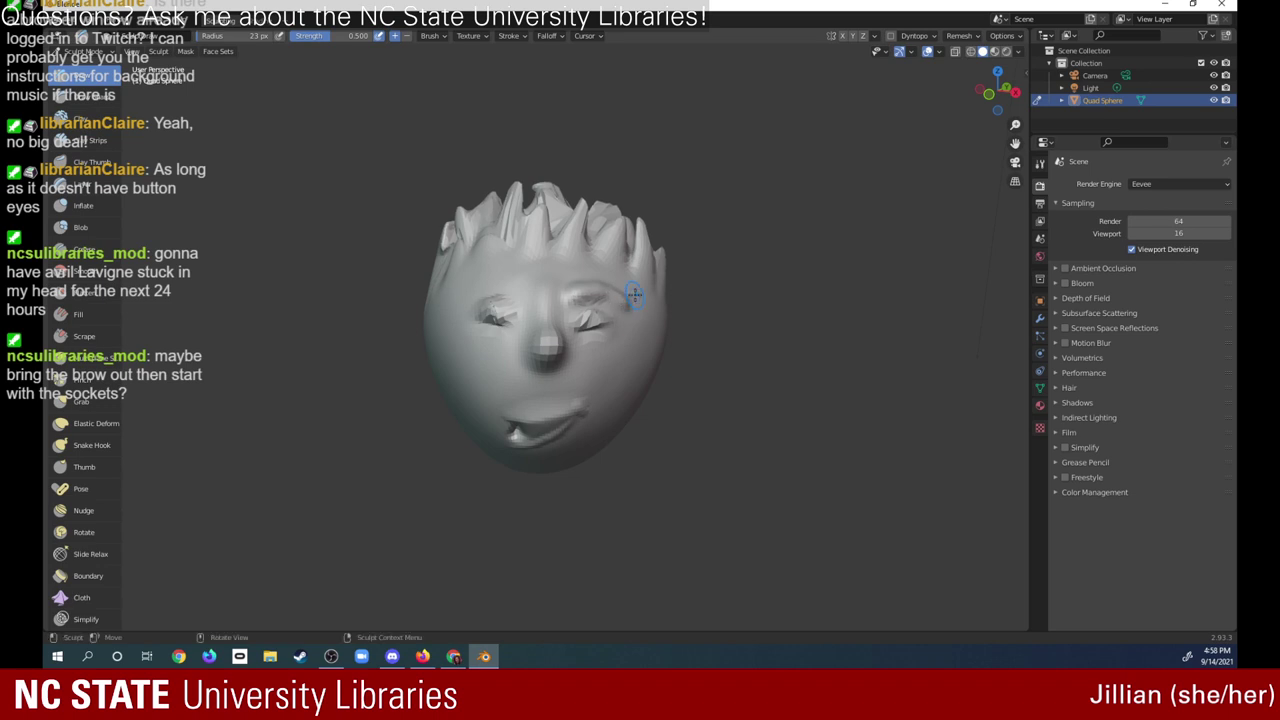
left_click_drag(474, 286, 535, 282)
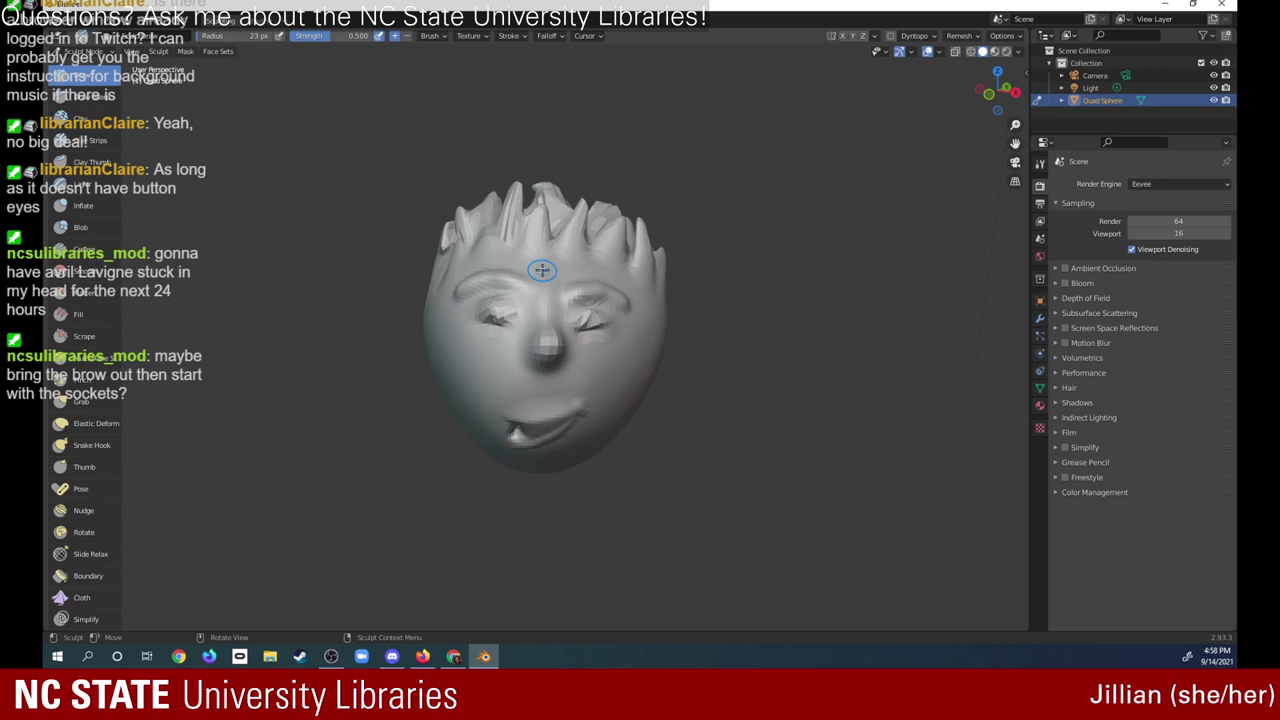
- Smooth the right eye area, left brow and forehead at strength 0.7
left_click(89, 266)
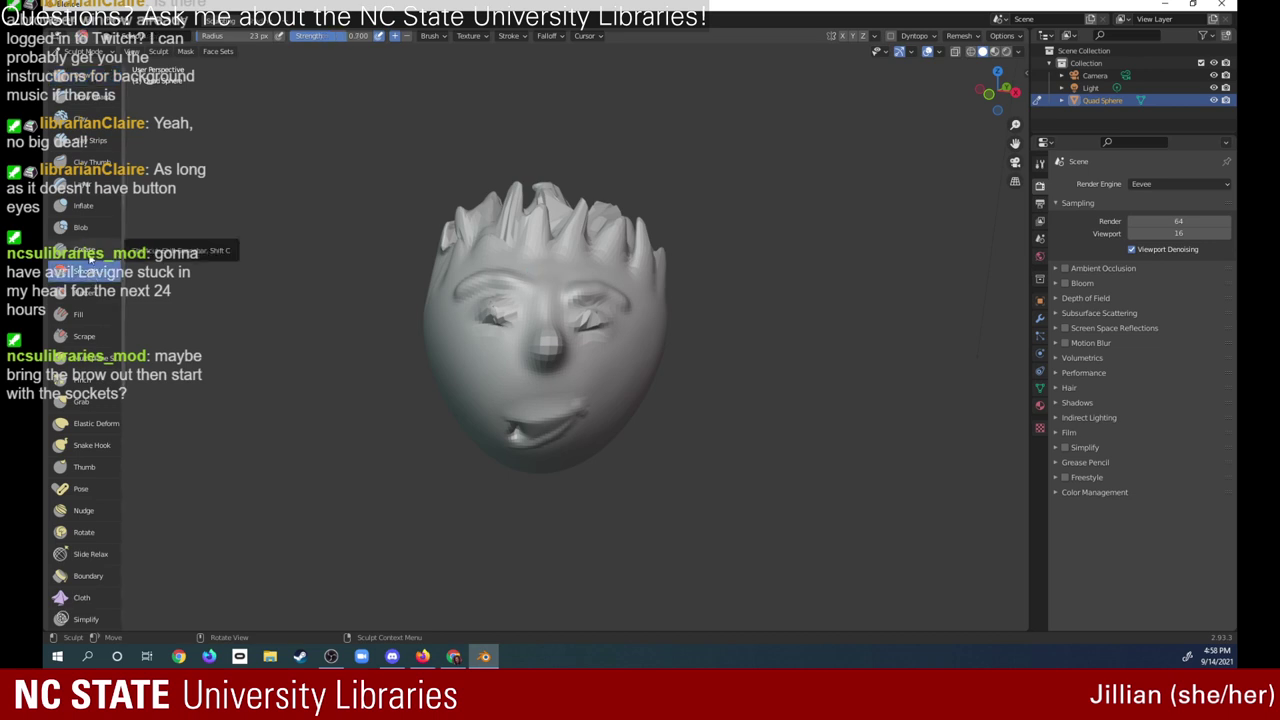
mouse_move(588, 302)
left_mouse_down()
mouse_move(577, 304)
mouse_move(627, 303)
left_mouse_up()
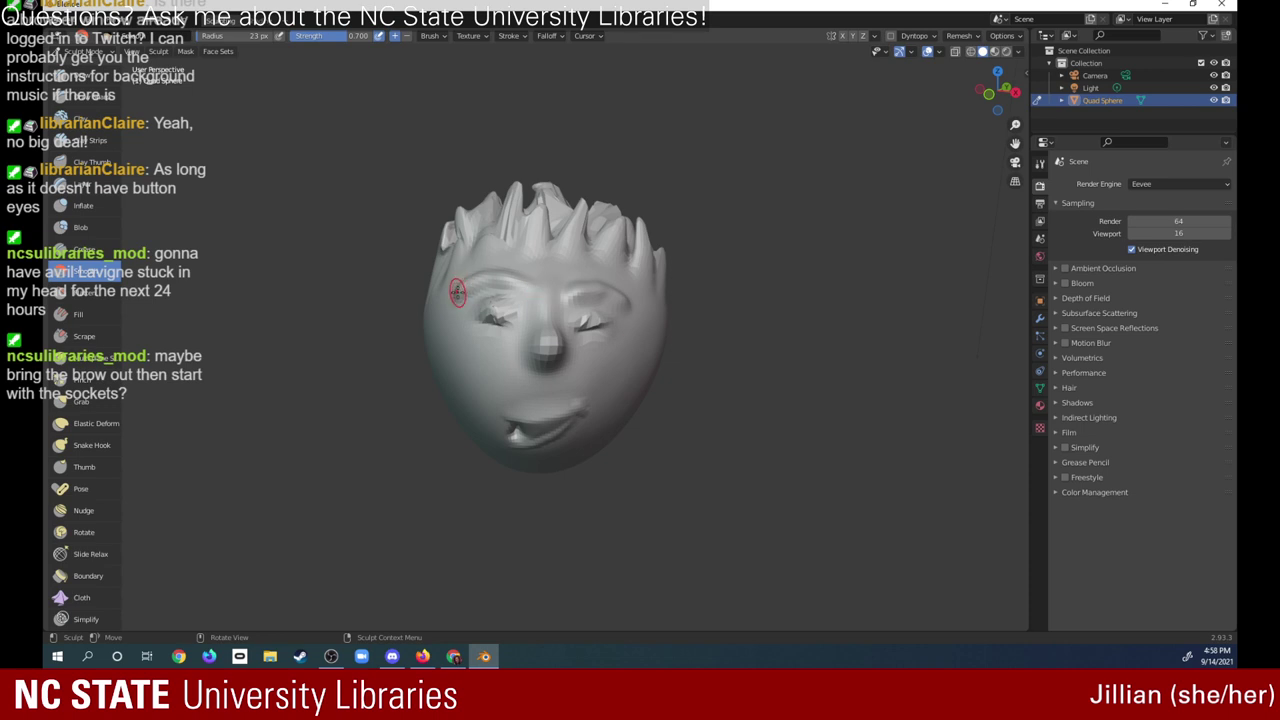
left_click_drag(457, 292, 467, 281)
mouse_move(560, 272)
left_mouse_down()
mouse_move(527, 277)
mouse_move(567, 304)
mouse_move(571, 281)
left_mouse_up()
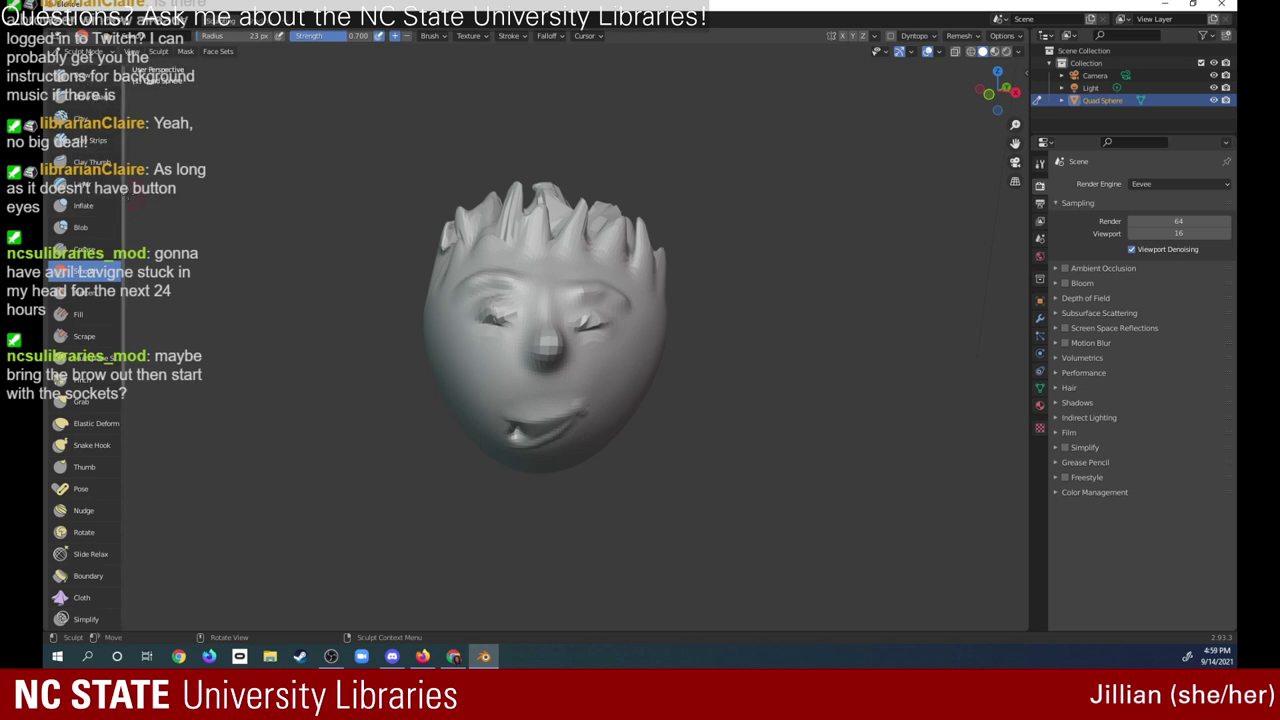
- Widen the brush toolbar and scroll through the available brushes
left_click_drag(123, 195, 133, 193)
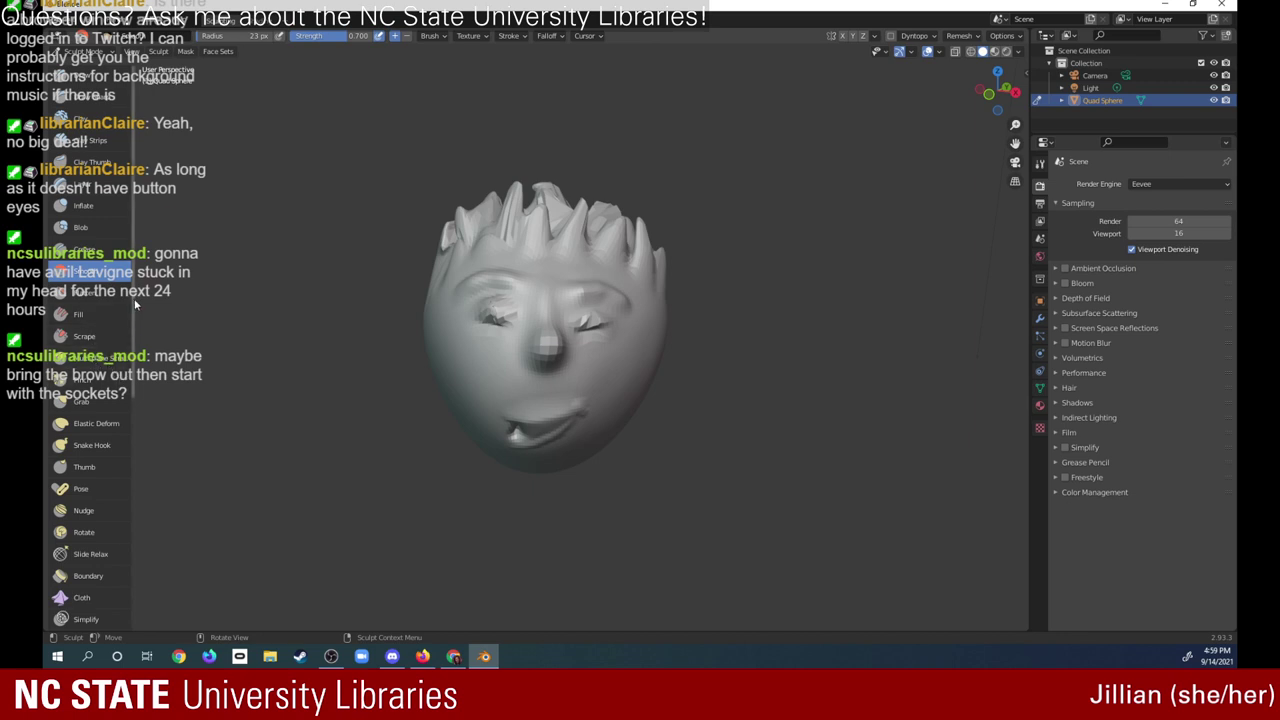
scroll(133, 320, "down", 2)
scroll(132, 370, "down", 2)
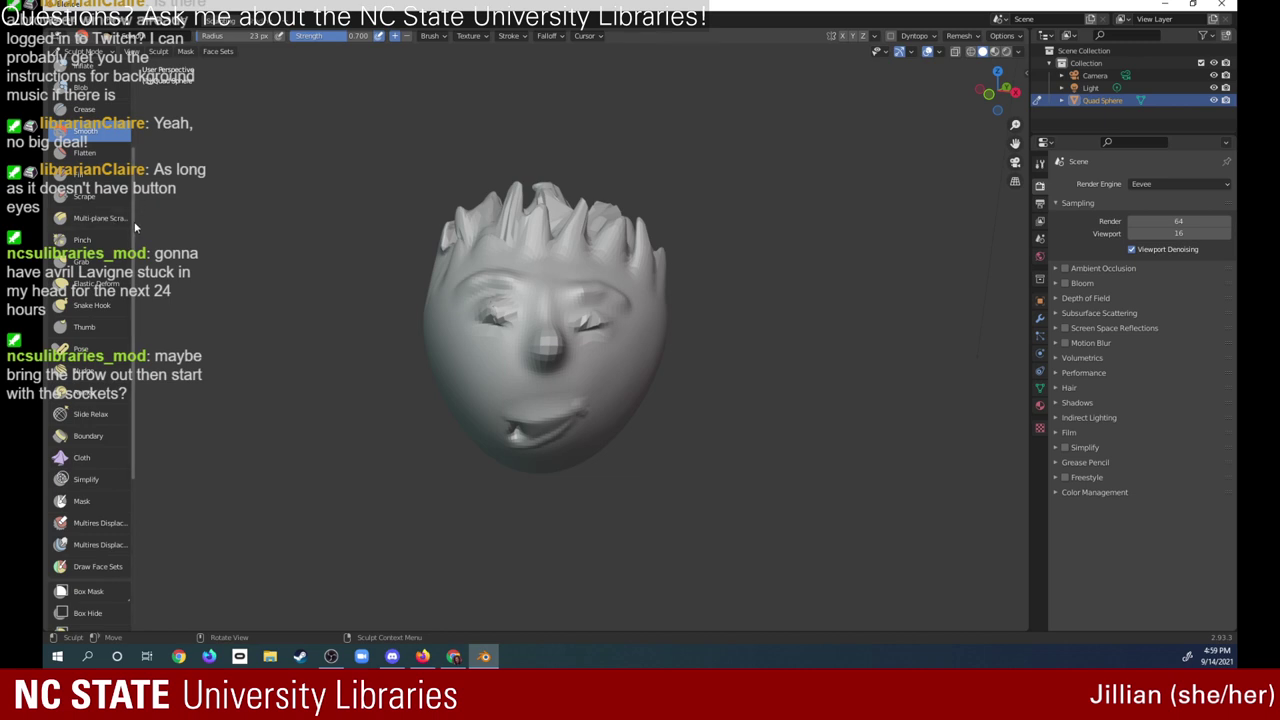
scroll(134, 222, "up", 2)
scroll(132, 210, "up", 2)
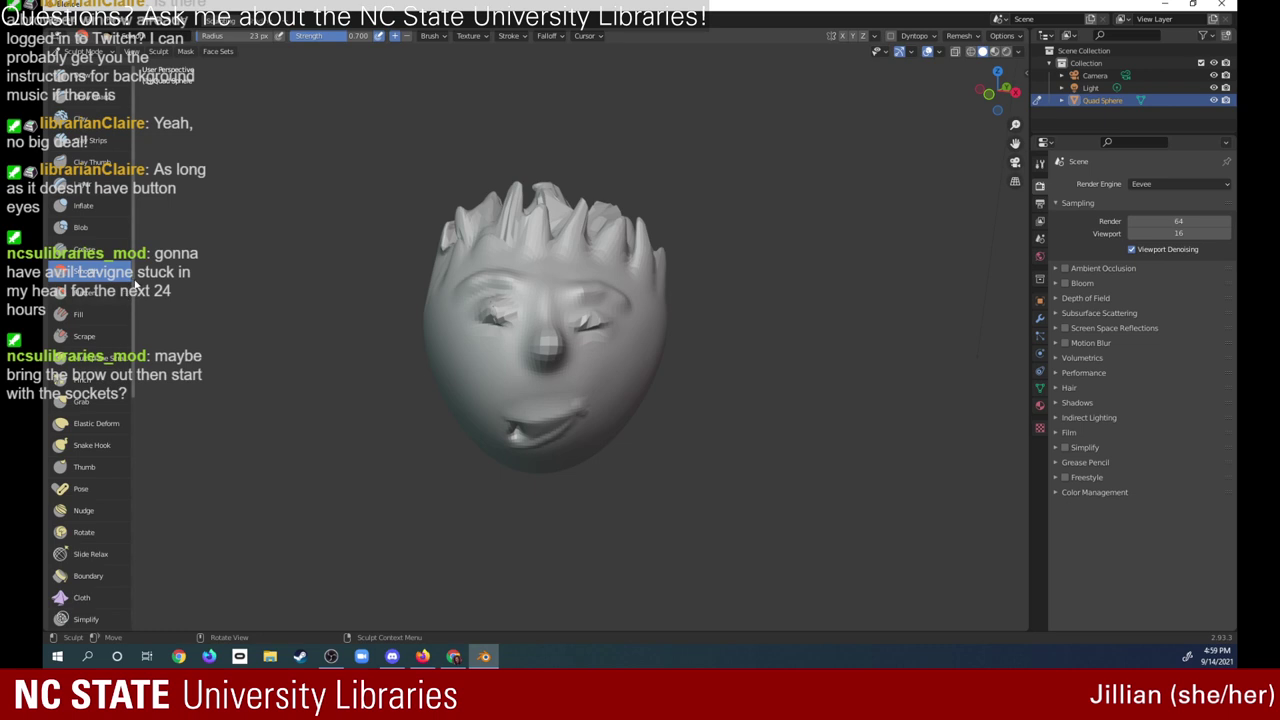
scroll(130, 380, "down", 2)
scroll(130, 380, "down", 3)
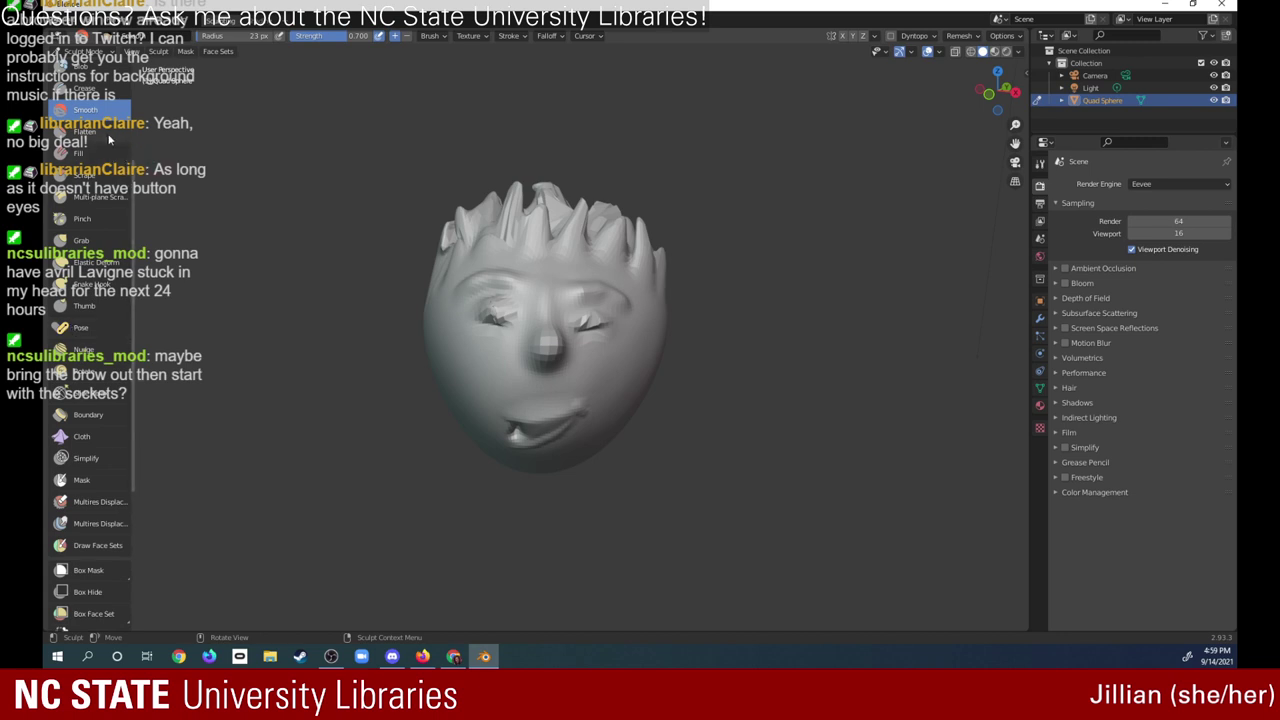
- Flatten and smooth away the old eye shapes on both sides
left_click(106, 128)
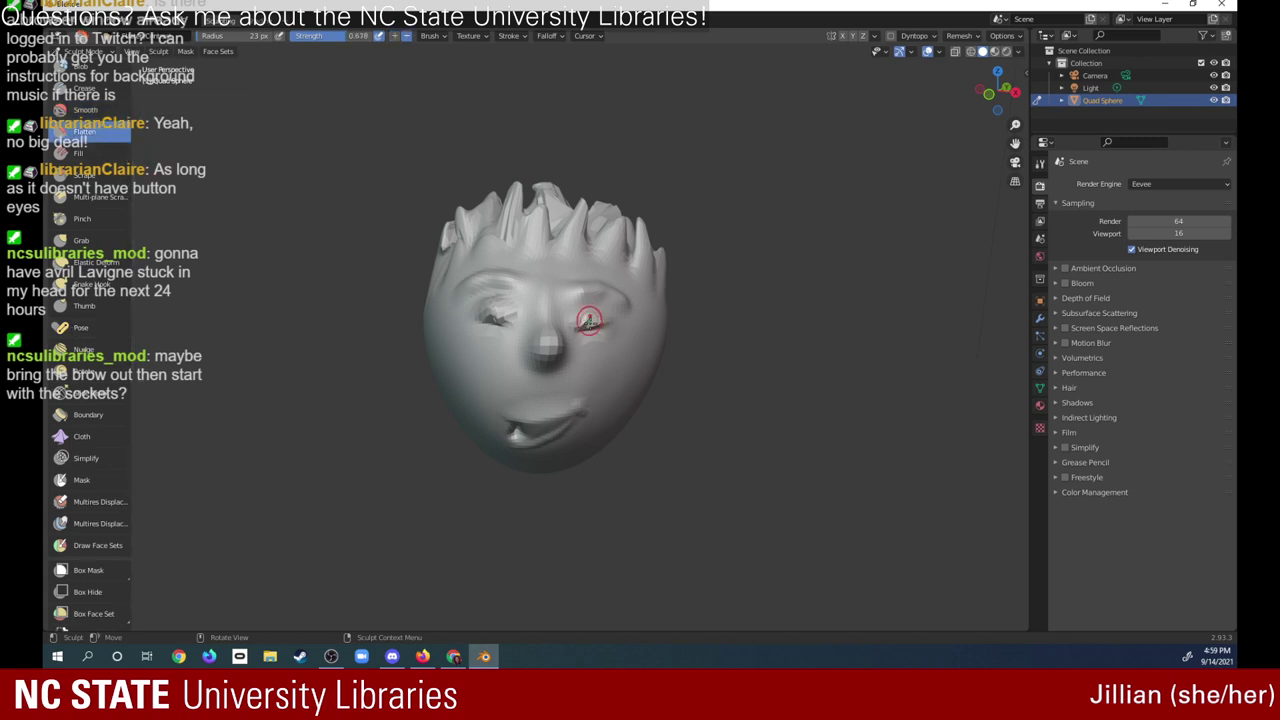
left_click_drag(582, 316, 600, 318)
mouse_move(503, 312)
left_mouse_down()
mouse_move(486, 291)
mouse_move(497, 315)
left_mouse_up()
left_click(83, 111)
left_click_drag(585, 318, 612, 313)
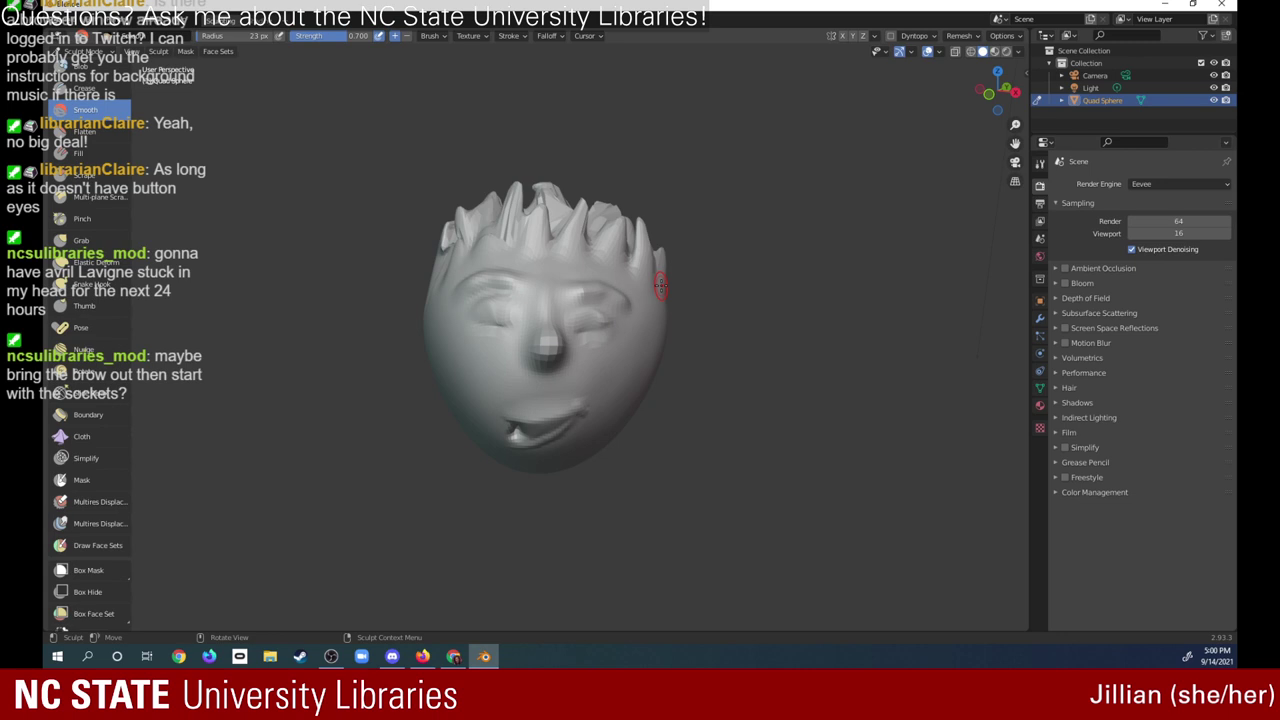
left_click_drag(488, 295, 498, 303)
mouse_move(590, 311)
left_mouse_down()
mouse_move(615, 318)
mouse_move(592, 334)
left_mouse_up()
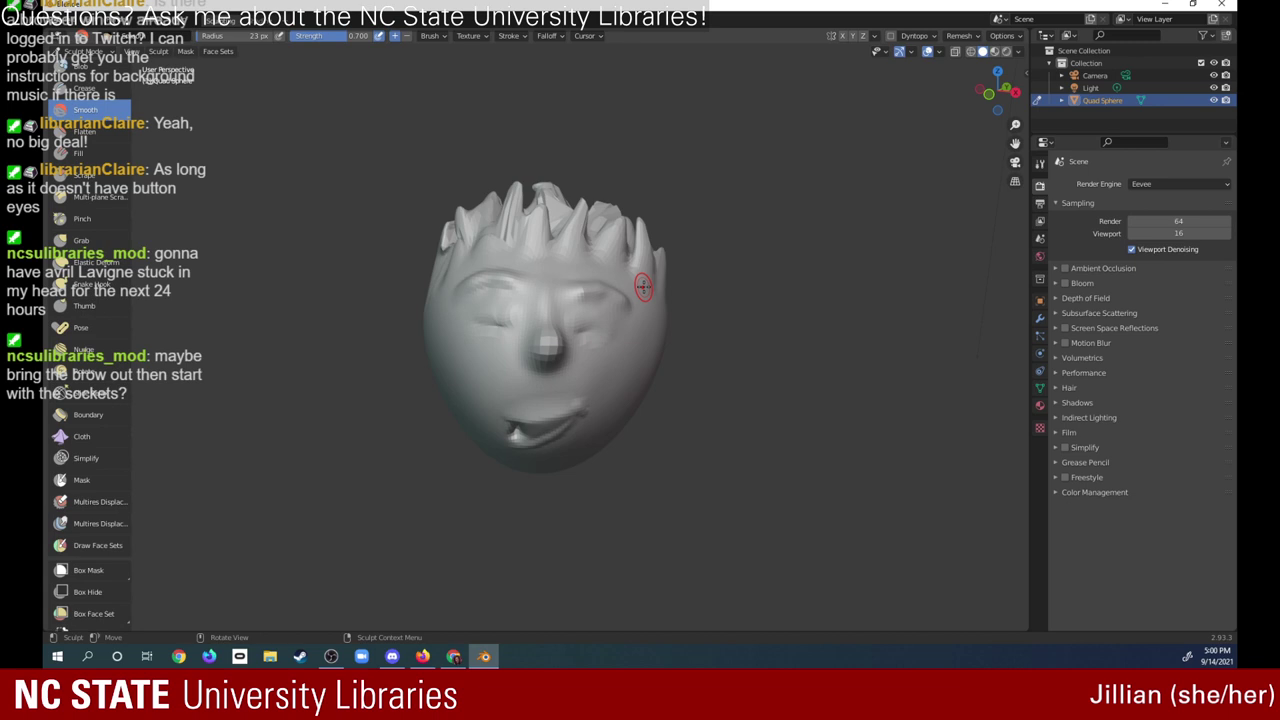
- Carve closed-lid creases into both eyes with Crease at strength 0.25
left_click(110, 86)
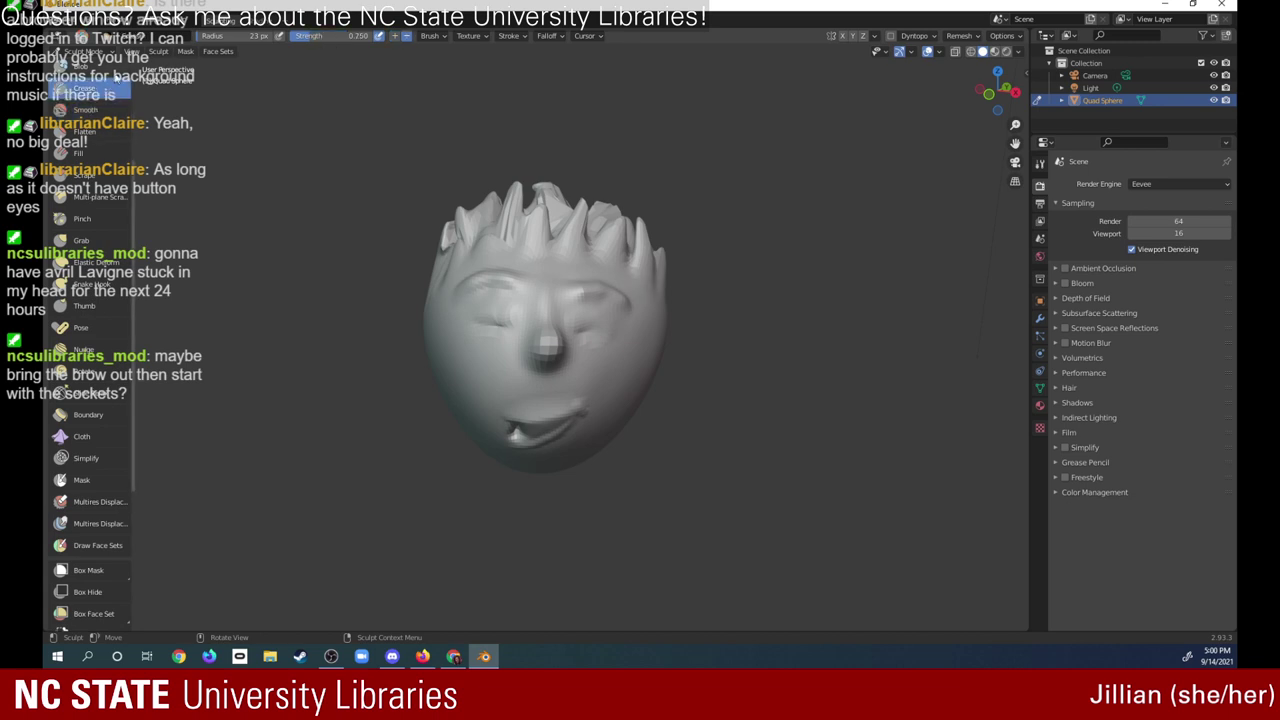
key("shift+f")
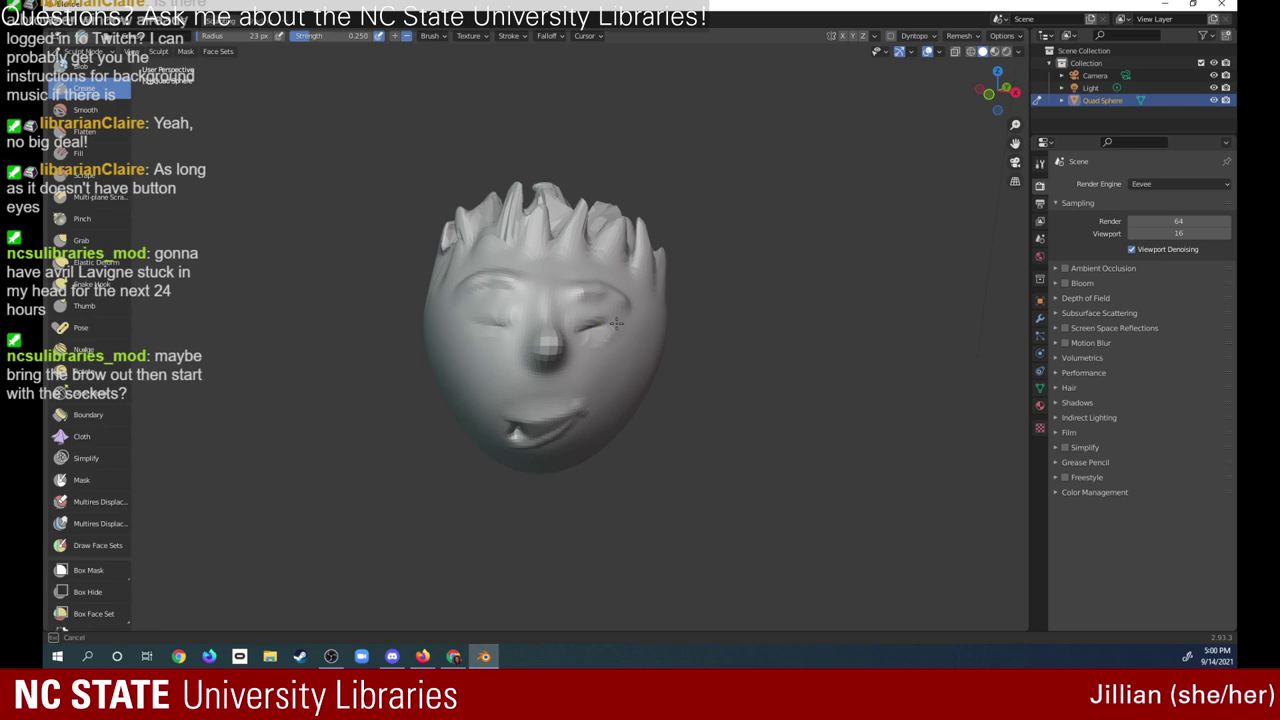
left_click(610, 324)
left_click_drag(481, 322, 477, 311)
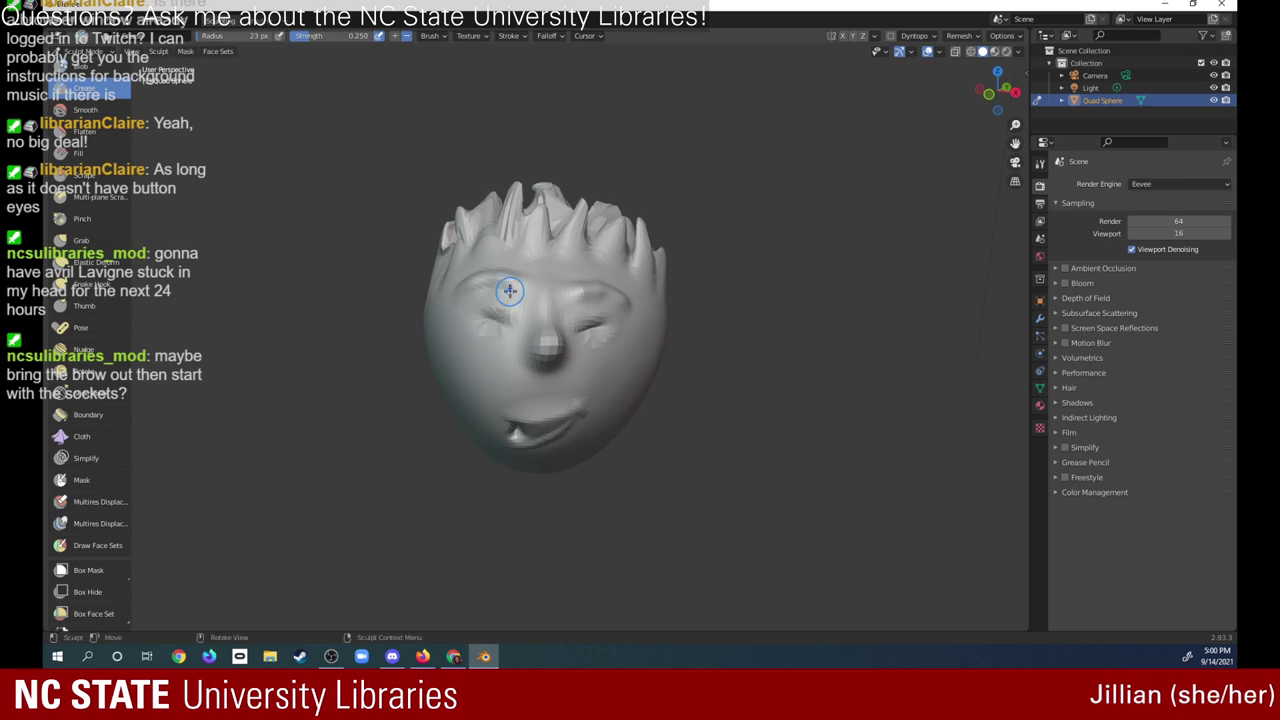
mouse_move(588, 305)
left_mouse_down()
mouse_move(570, 313)
mouse_move(606, 315)
left_mouse_up()
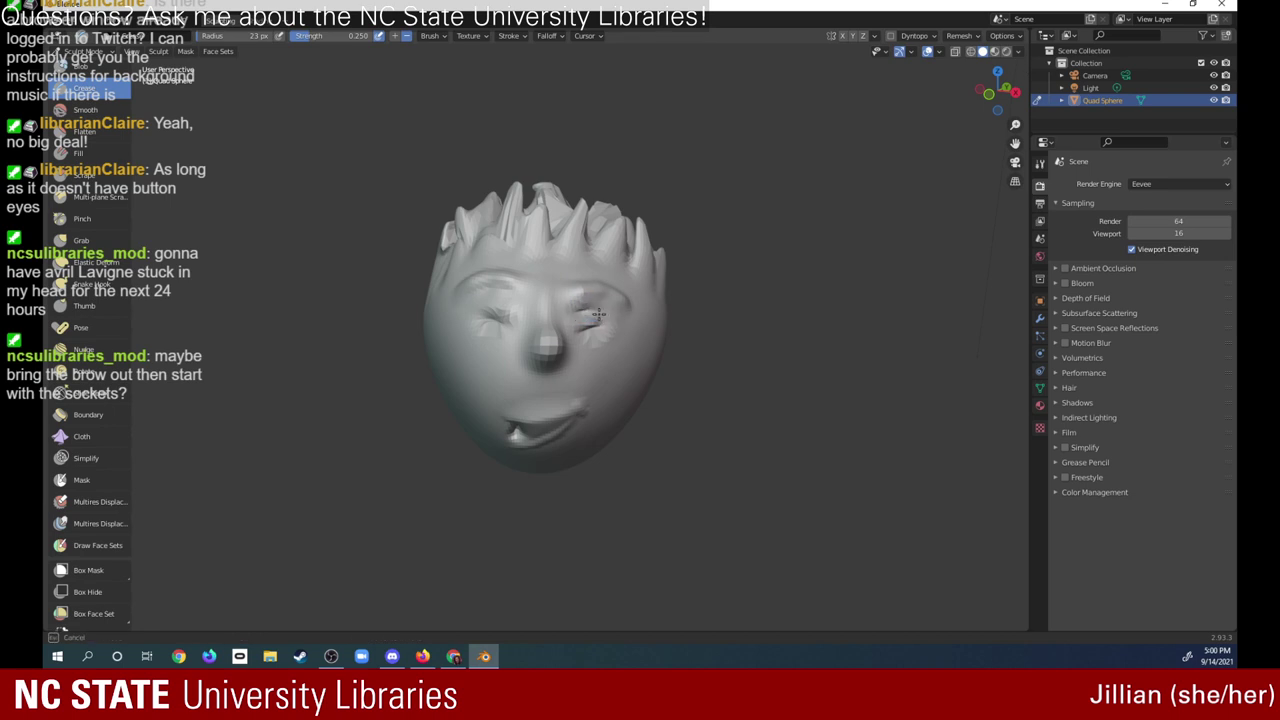
left_click_drag(606, 315, 592, 311)
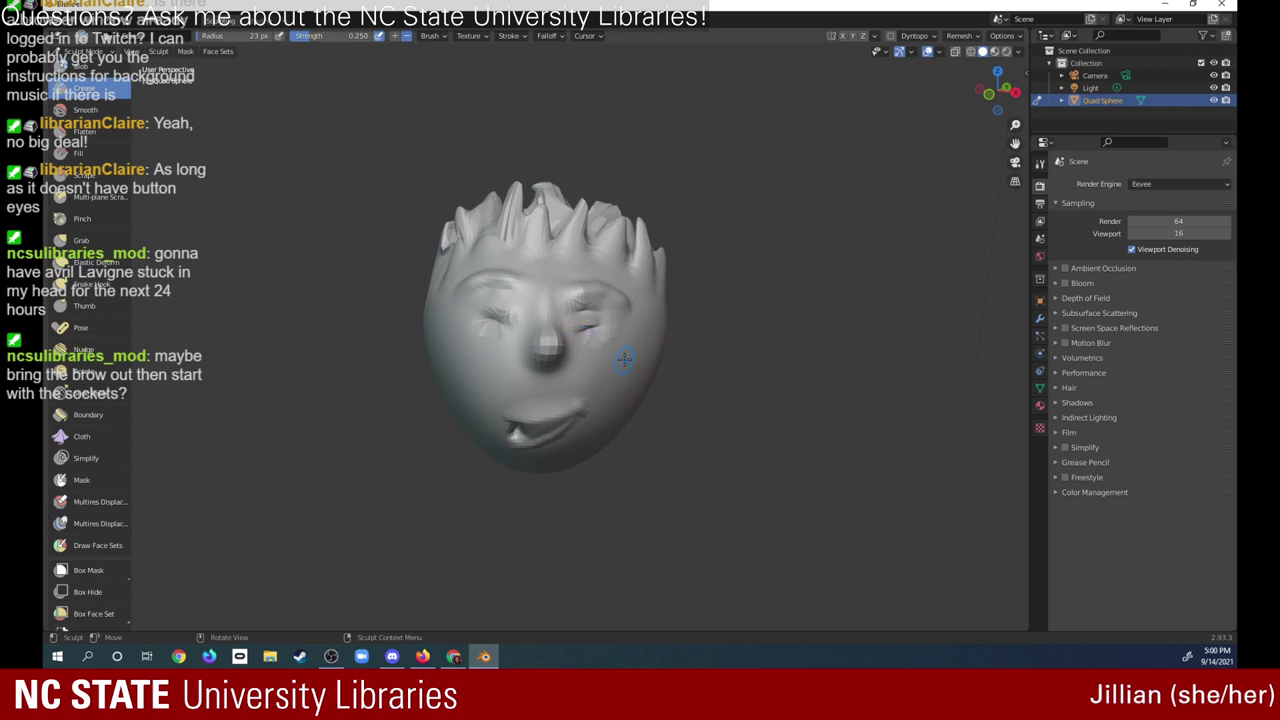
left_click_drag(488, 294, 510, 297)
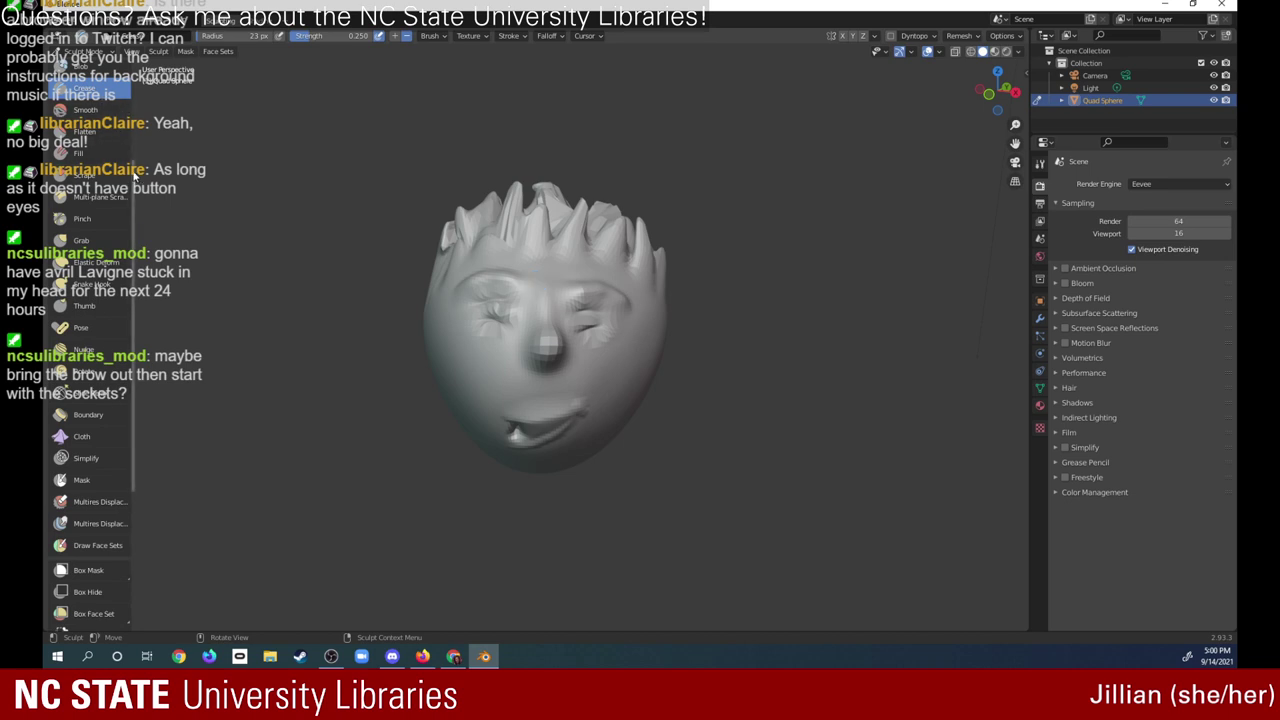
scroll(133, 175, "up", 5)
- Build up the surface around the right and left eyes with the Draw brush
left_click(95, 95)
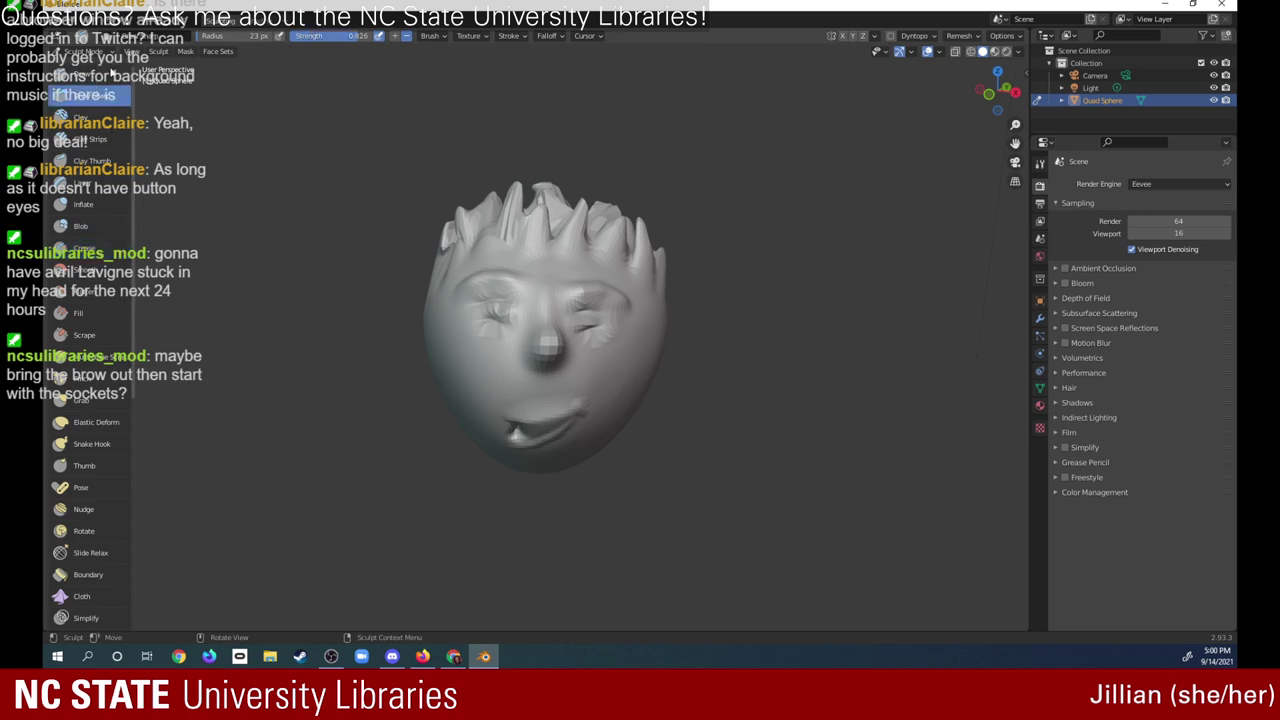
left_click(90, 78)
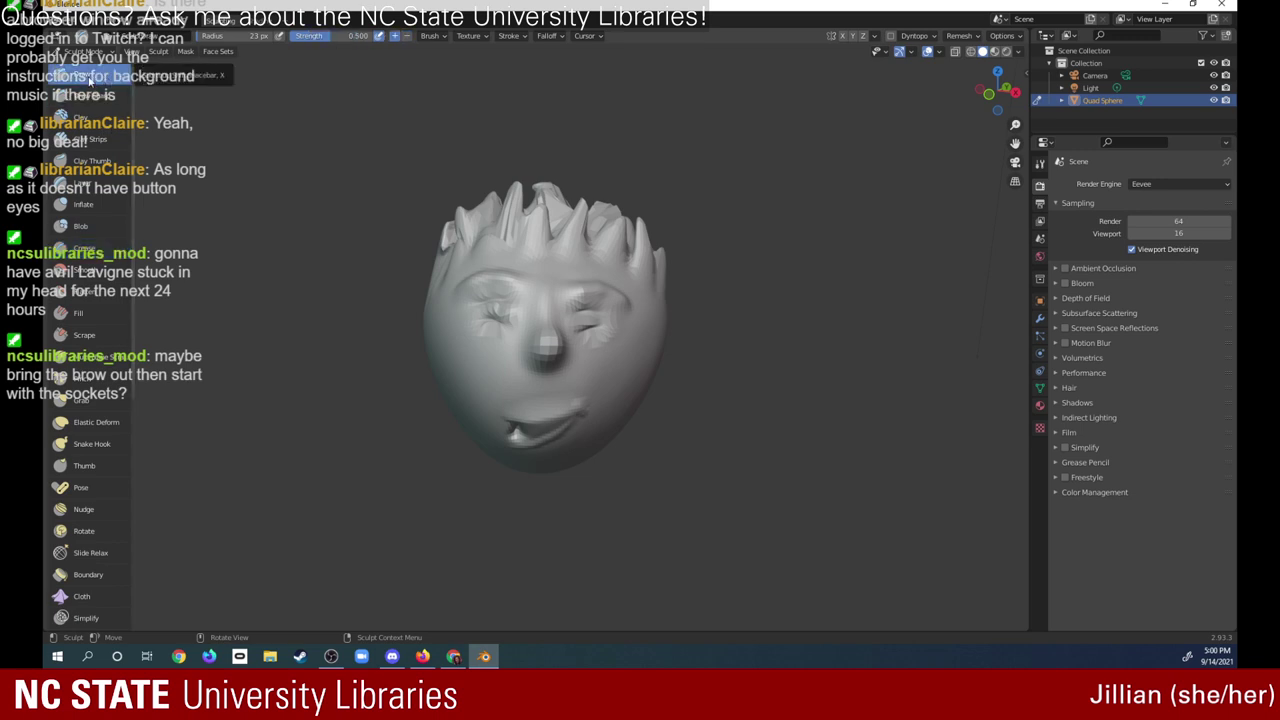
left_click_drag(577, 321, 600, 316)
left_click_drag(490, 308, 506, 308)
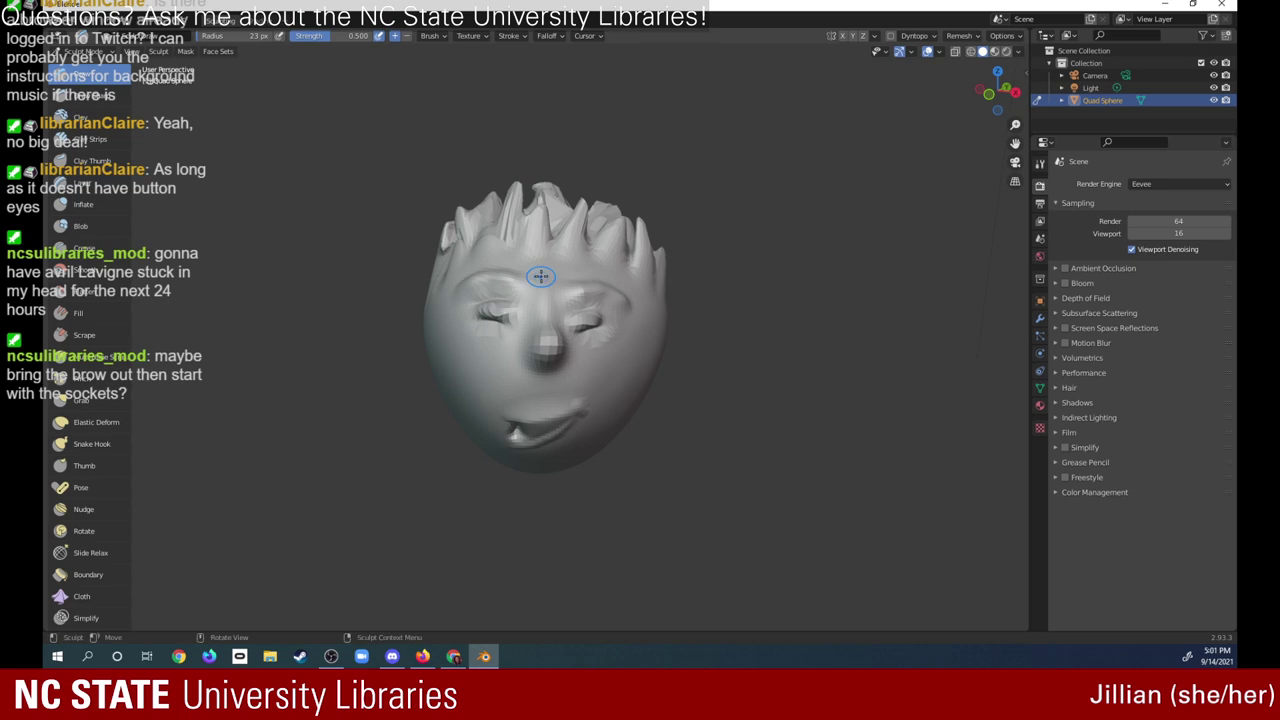
- Sculpt both closed eyelids with another brush at strength 0.7, touching up the right
left_click(88, 272)
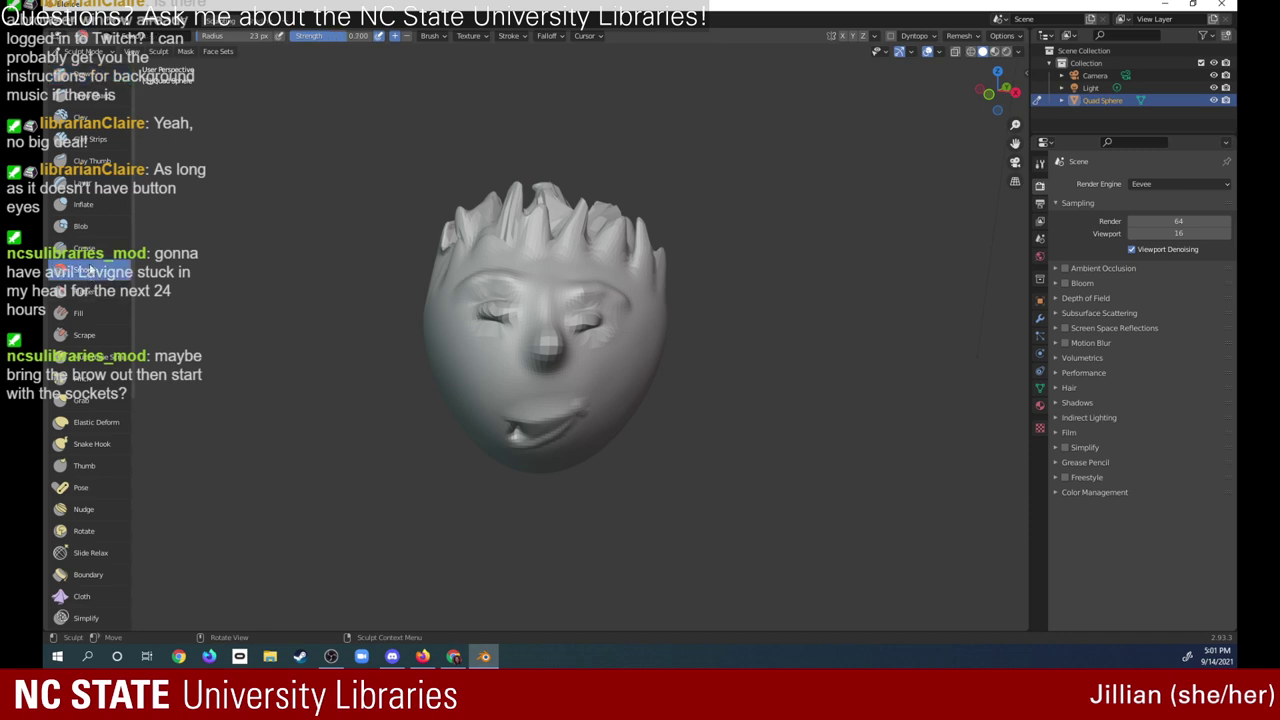
mouse_move(585, 342)
left_mouse_down()
mouse_move(609, 333)
mouse_move(584, 340)
left_mouse_up()
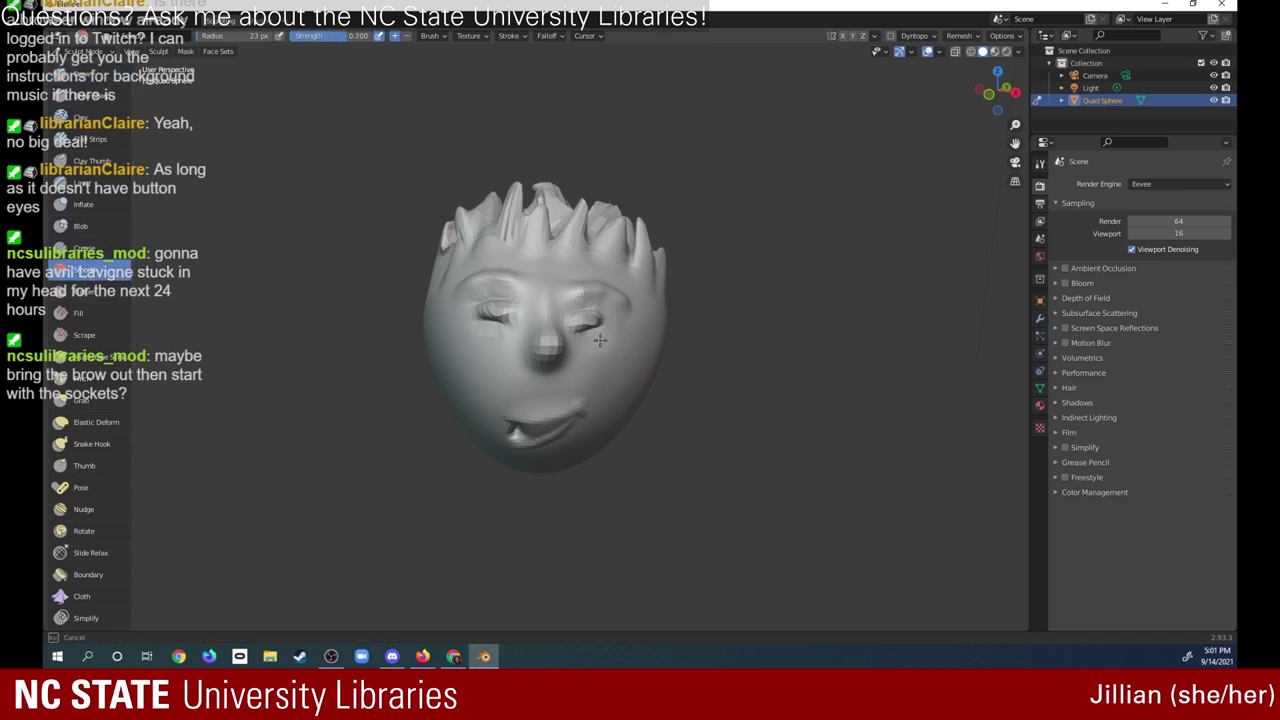
mouse_move(505, 337)
left_mouse_down()
mouse_move(483, 330)
mouse_move(505, 322)
left_mouse_up()
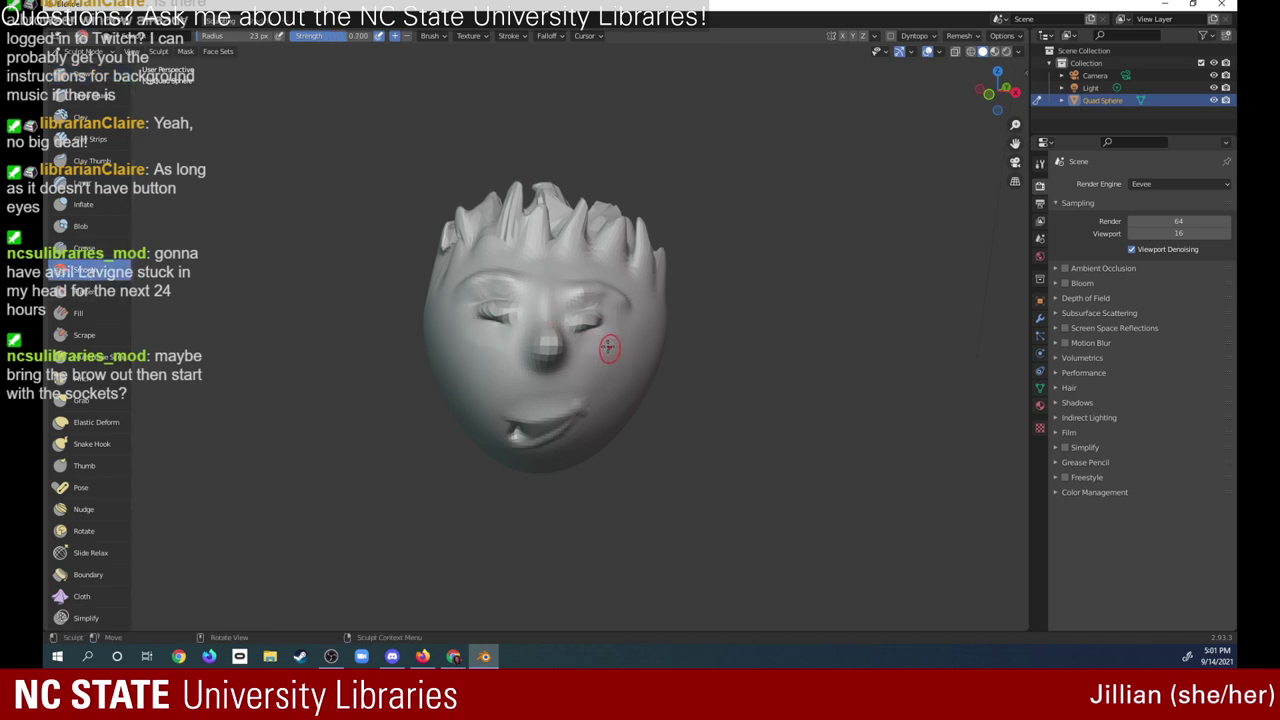
mouse_move(608, 349)
left_mouse_down()
mouse_move(608, 334)
mouse_move(558, 320)
mouse_move(505, 330)
left_mouse_up()
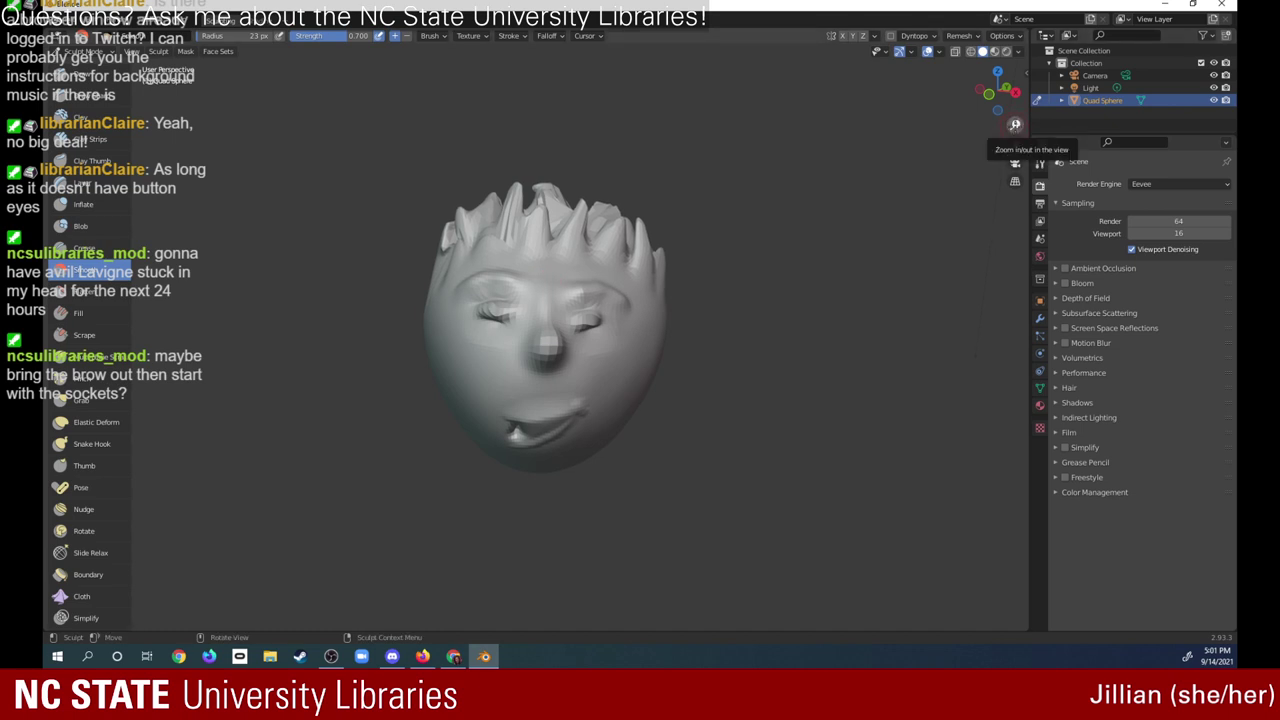
- Zoom in close on the face with the zoom gizmo, then ease back slightly
left_click_drag(1015, 124, 1021, 48)
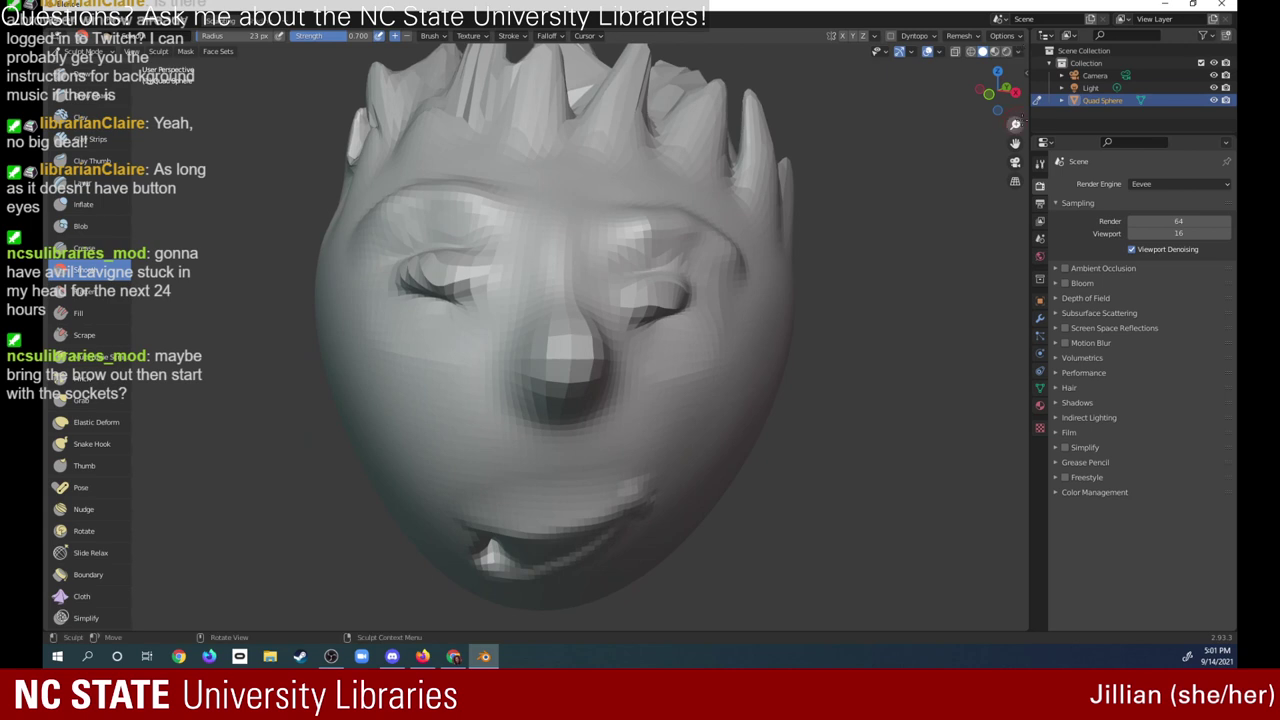
left_click_drag(1015, 124, 1015, 132)
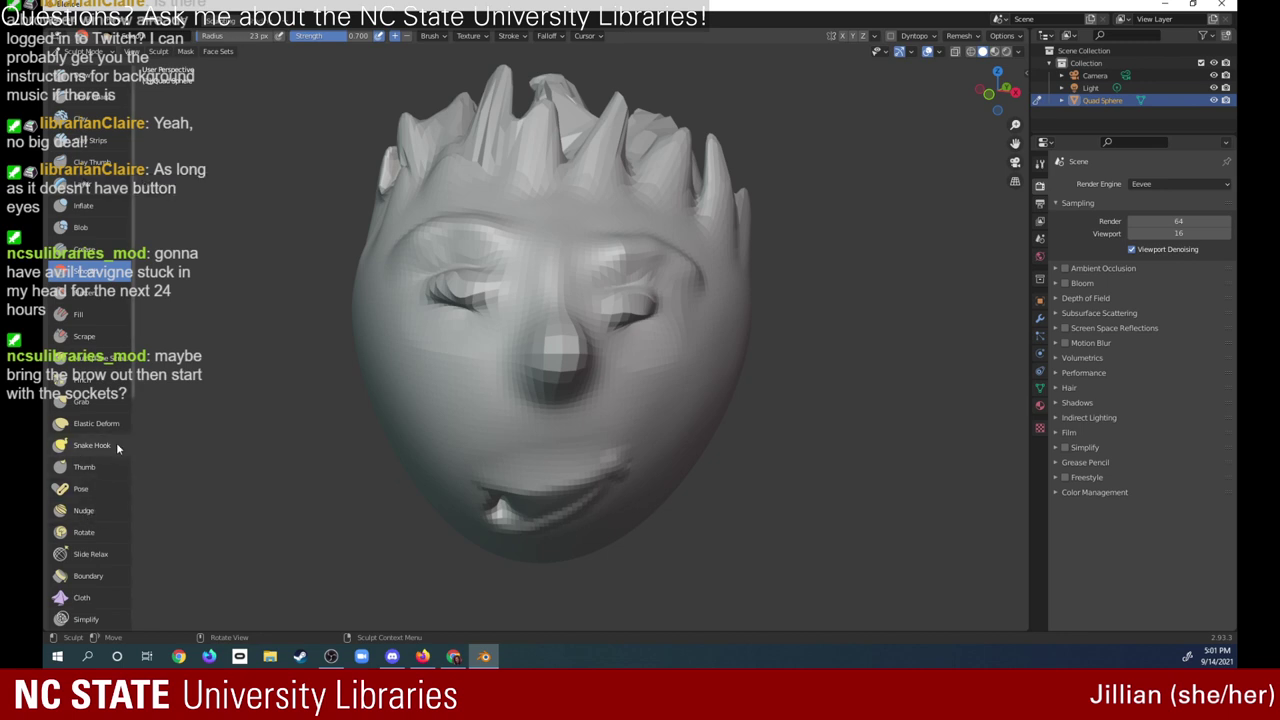
- Pull the right eye socket down and outward with Grab, then smooth both sockets
left_click(108, 400)
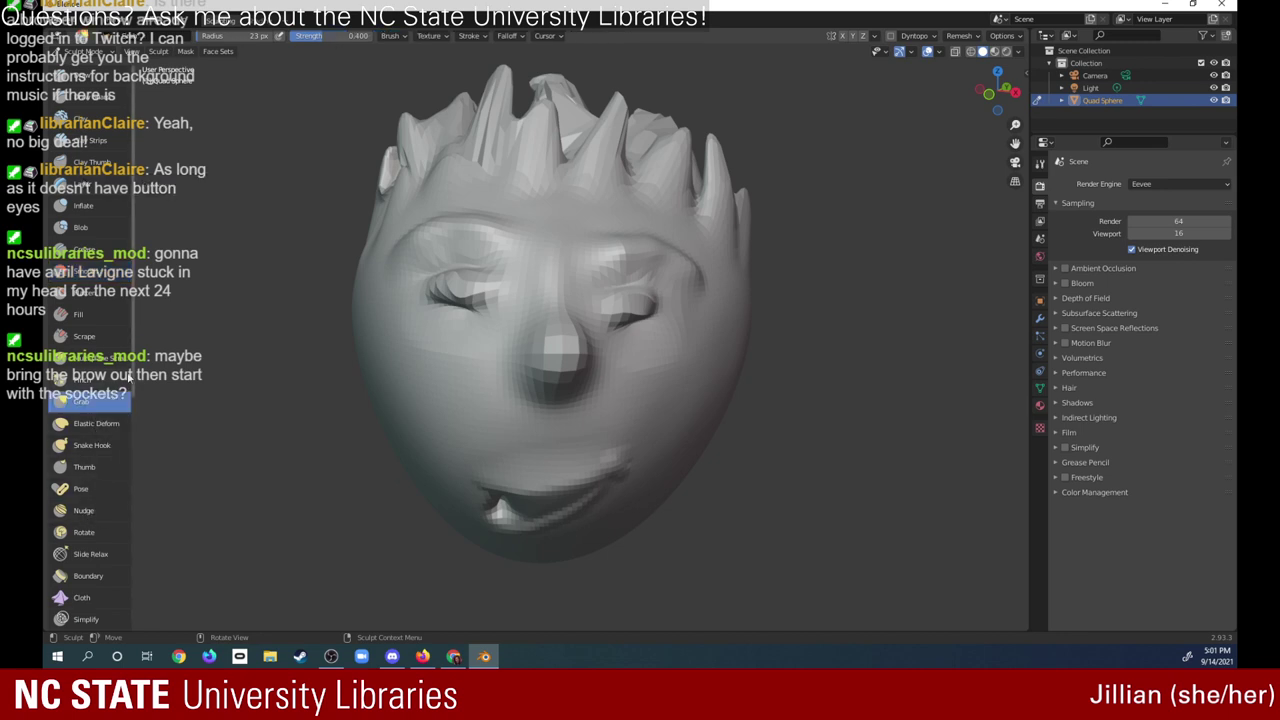
left_click_drag(639, 300, 606, 313)
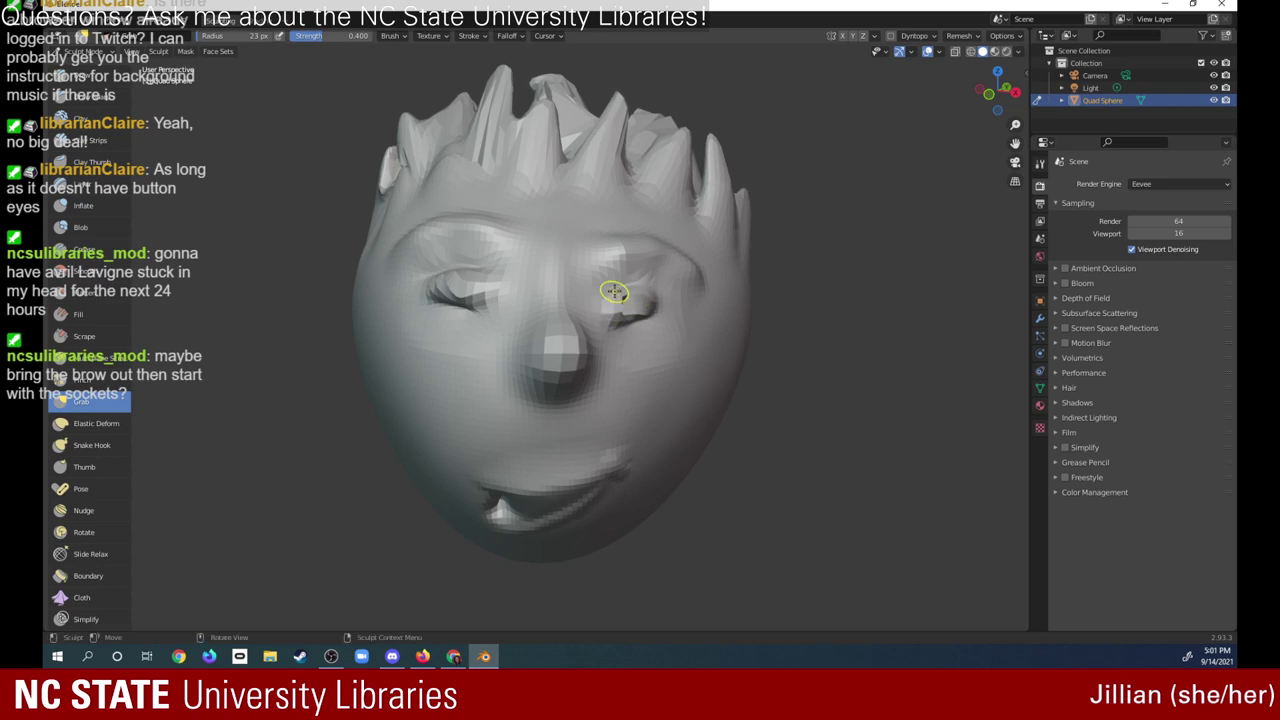
left_click(92, 270)
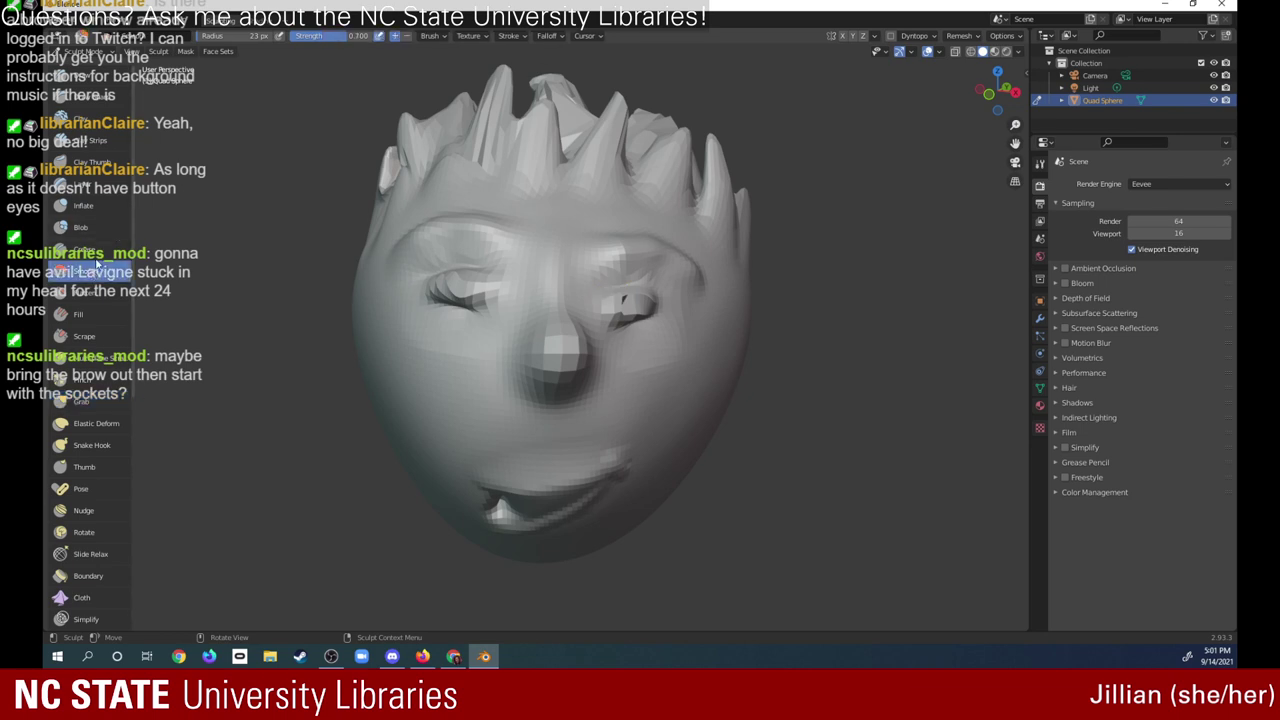
left_click_drag(462, 272, 437, 287)
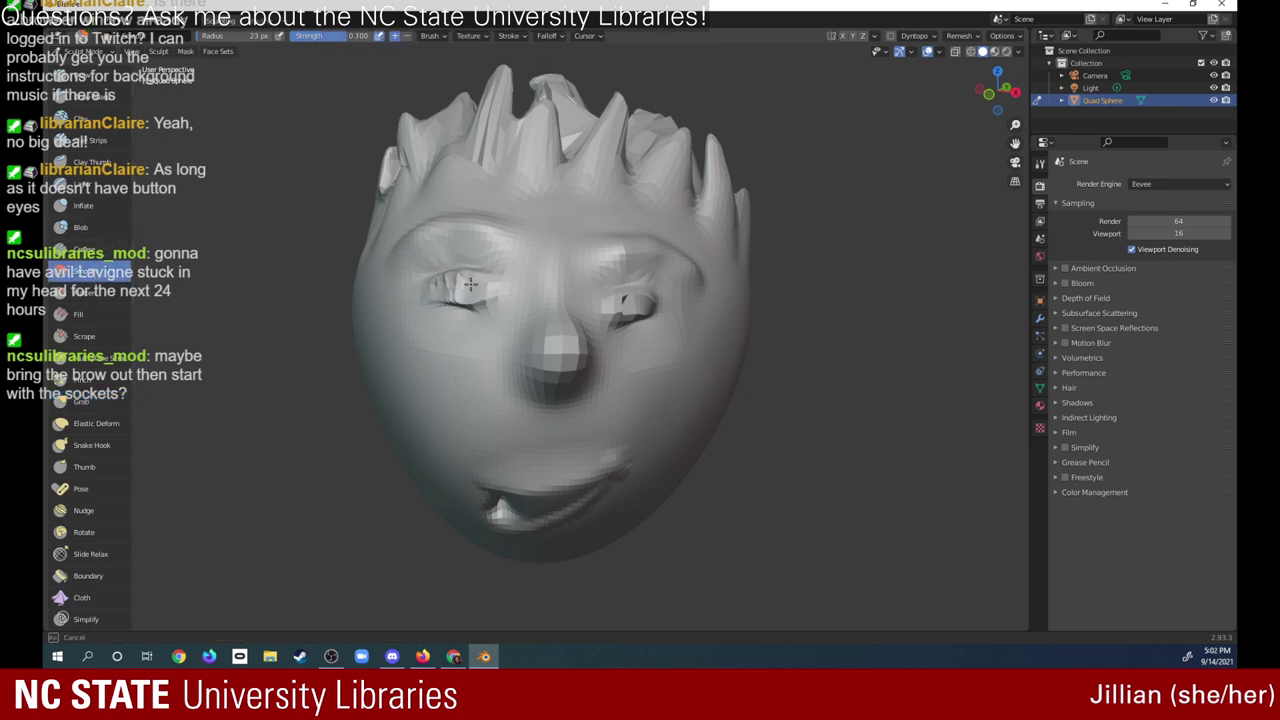
left_click_drag(437, 287, 442, 292)
left_click_drag(643, 297, 665, 292)
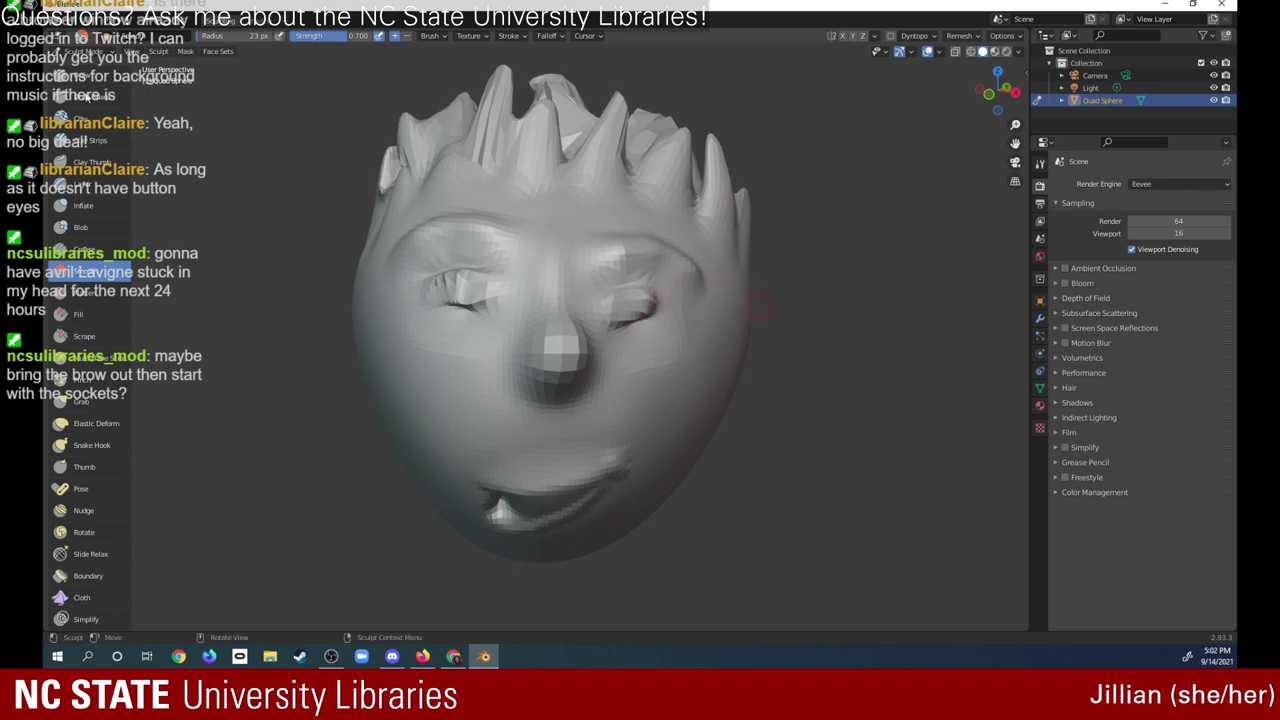
- Re-sculpt both closed eyelids and sockets with Draw at strength 0.5
key("x")
mouse_move(652, 312)
left_mouse_down()
mouse_move(667, 303)
mouse_move(611, 312)
mouse_move(671, 302)
mouse_move(613, 309)
mouse_move(650, 312)
mouse_move(615, 328)
mouse_move(640, 305)
mouse_move(722, 280)
left_mouse_up()
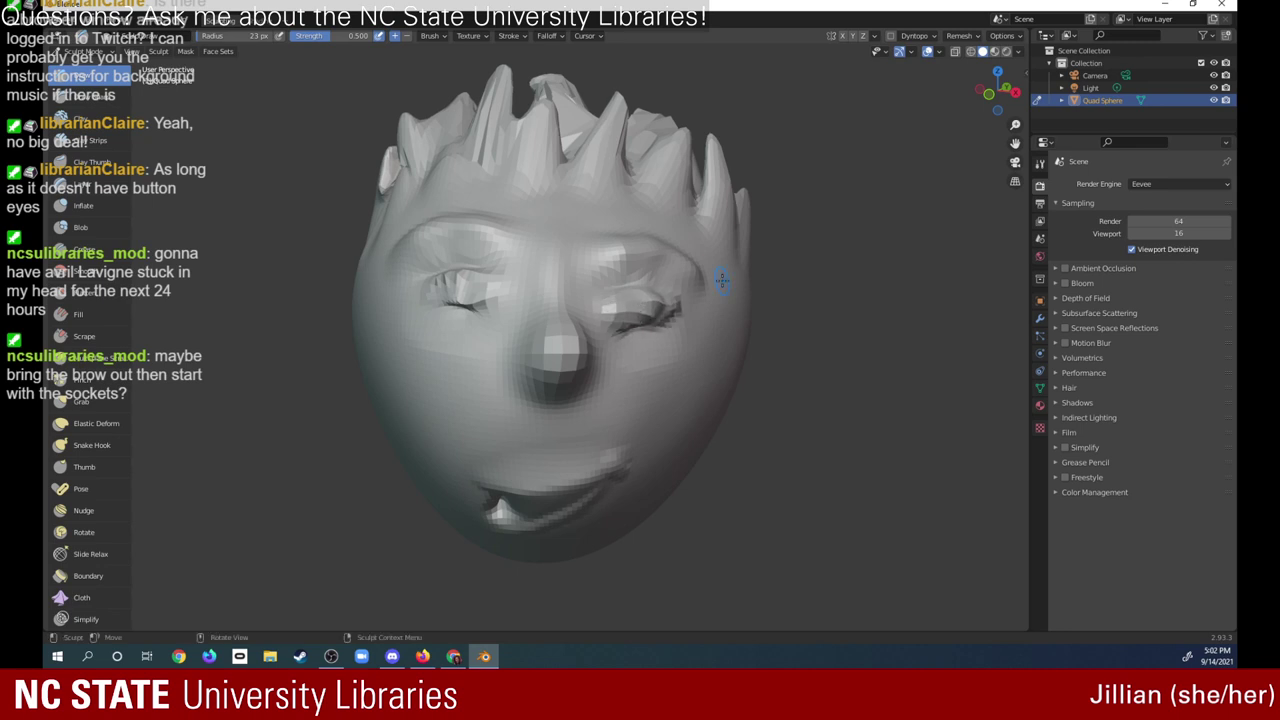
mouse_move(462, 286)
left_mouse_down()
mouse_move(430, 294)
mouse_move(478, 305)
mouse_move(420, 294)
mouse_move(498, 288)
left_mouse_up()
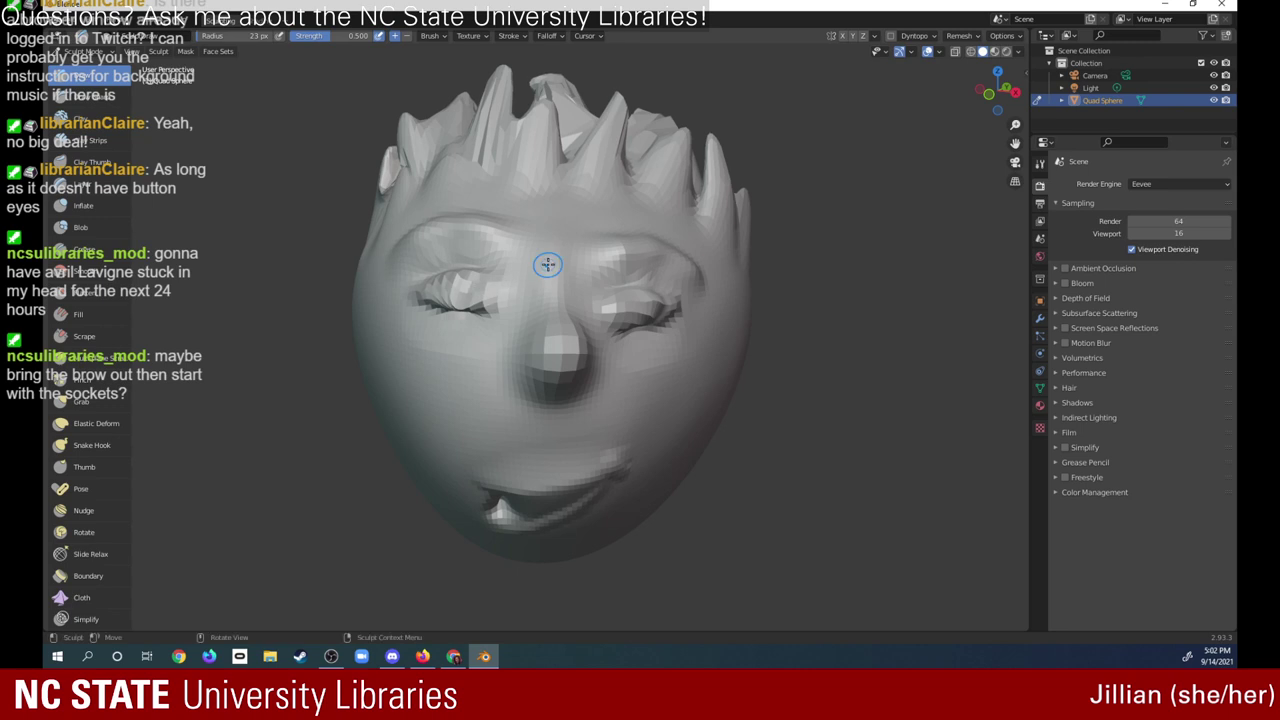
mouse_move(641, 308)
left_mouse_down()
mouse_move(631, 324)
mouse_move(655, 314)
mouse_move(616, 318)
mouse_move(669, 300)
mouse_move(520, 302)
mouse_move(440, 285)
mouse_move(458, 280)
mouse_move(479, 285)
mouse_move(440, 300)
mouse_move(470, 310)
mouse_move(419, 294)
mouse_move(480, 305)
left_mouse_up()
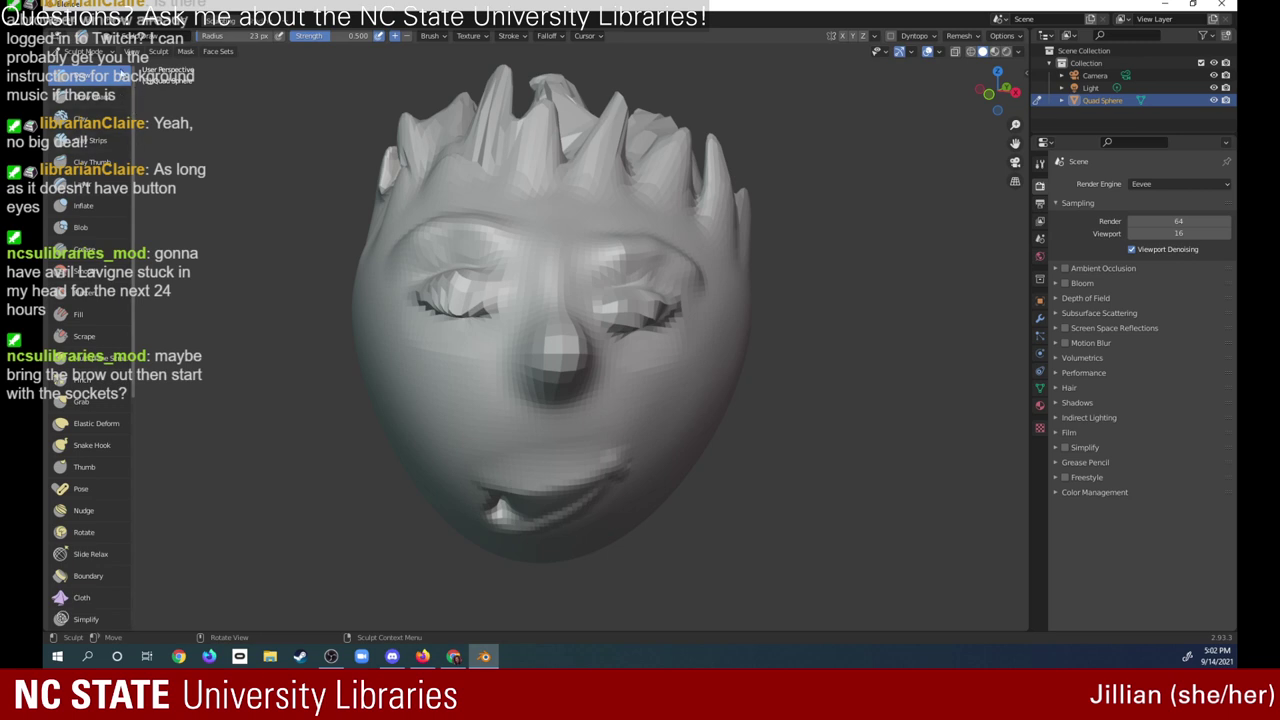
- Zoom the view out and back in, then open the interaction mode list
scroll(130, 222, "down", 3)
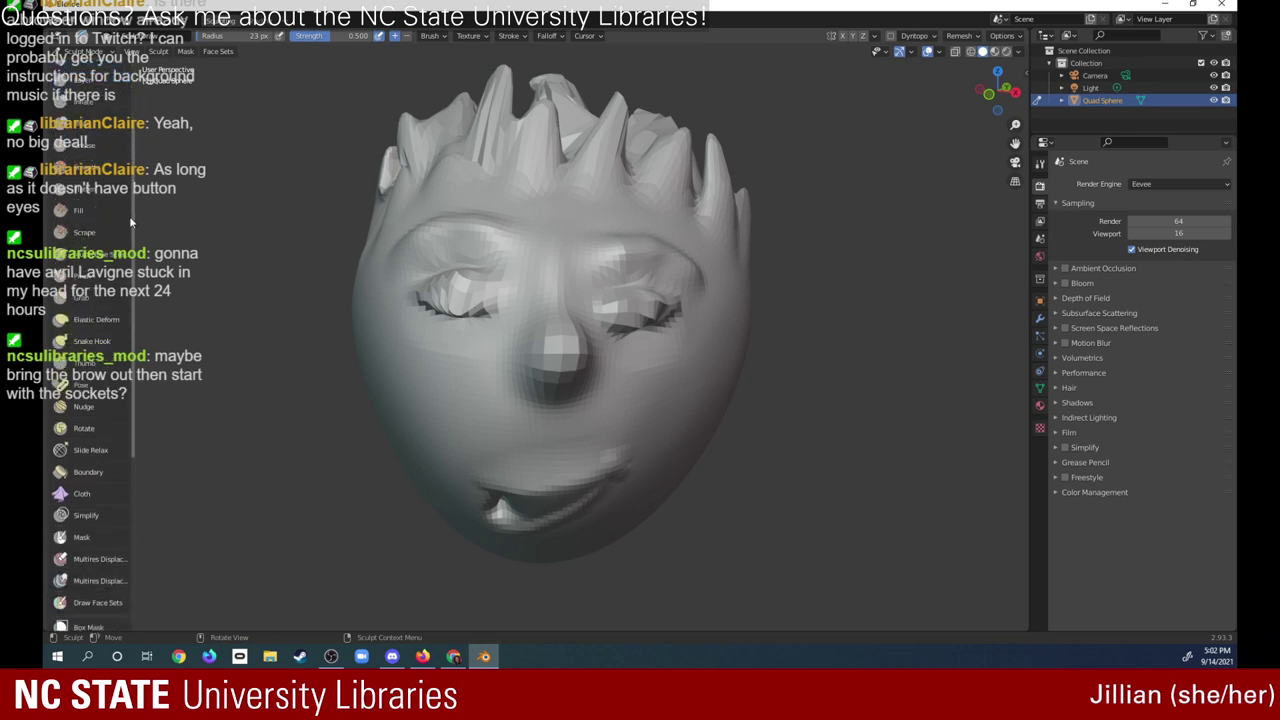
scroll(130, 222, "down", 3)
scroll(122, 270, "down", 2)
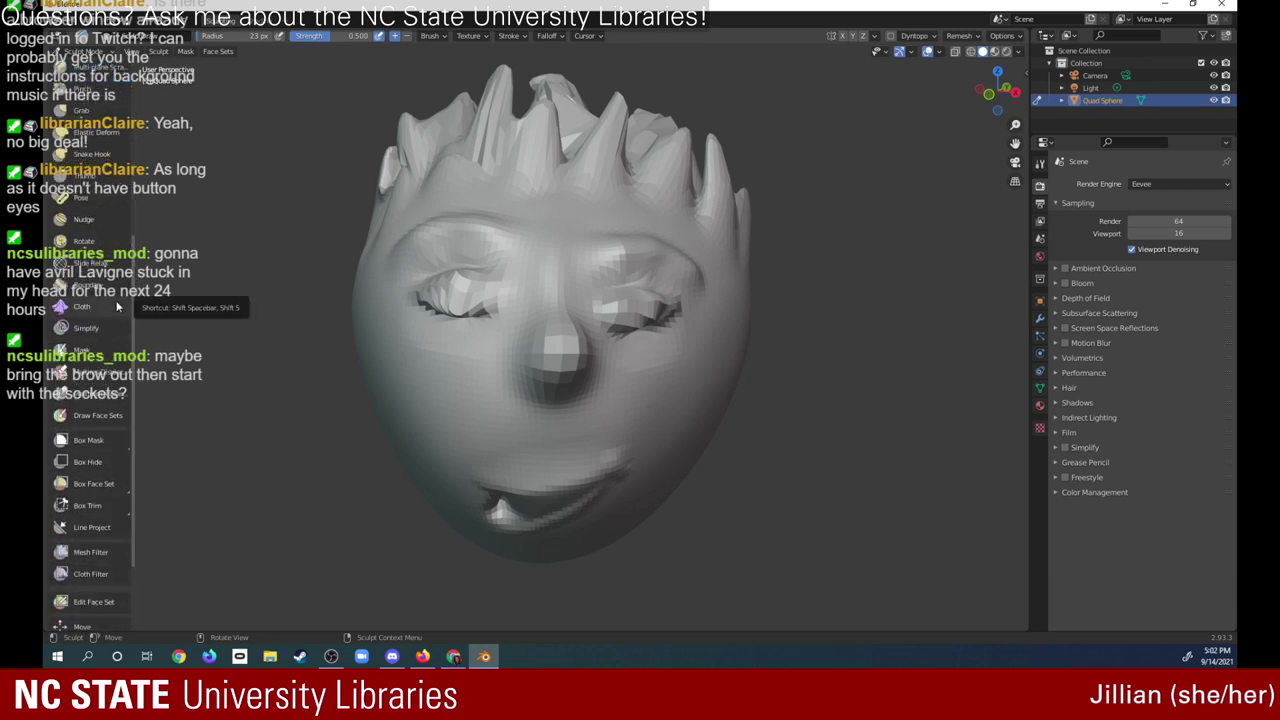
scroll(133, 310, "down", 3)
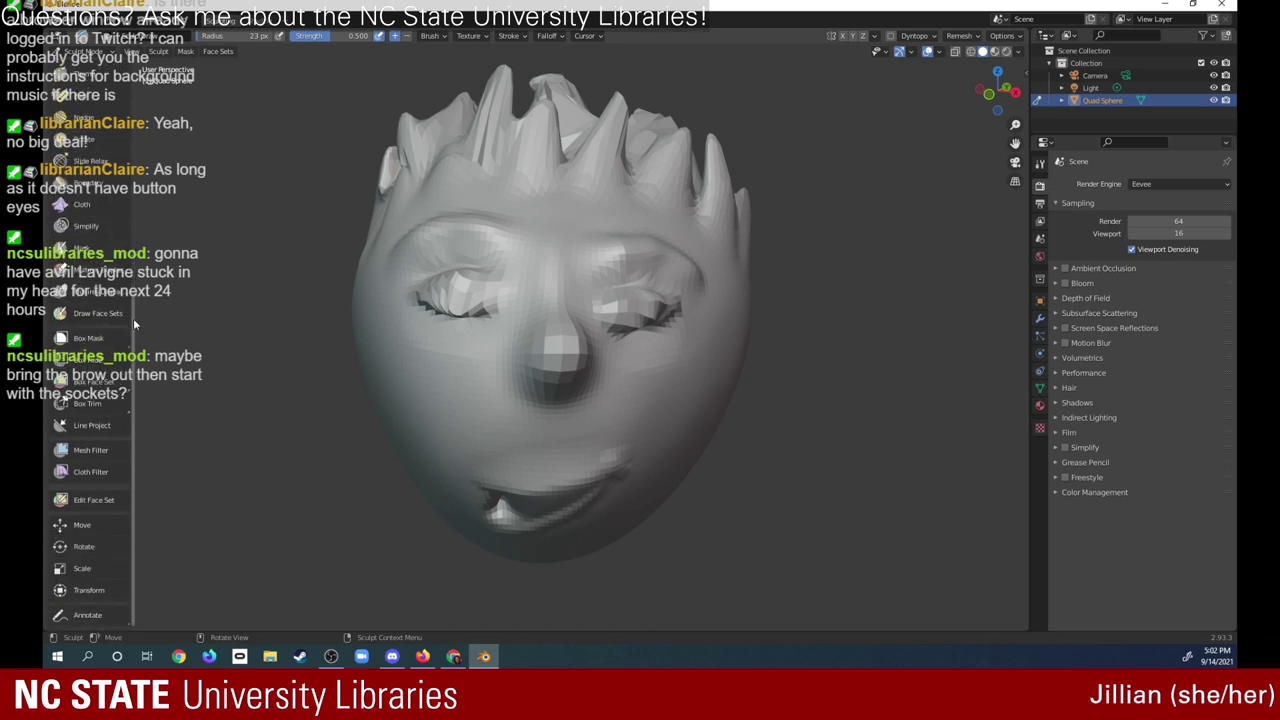
scroll(133, 317, "up", 5)
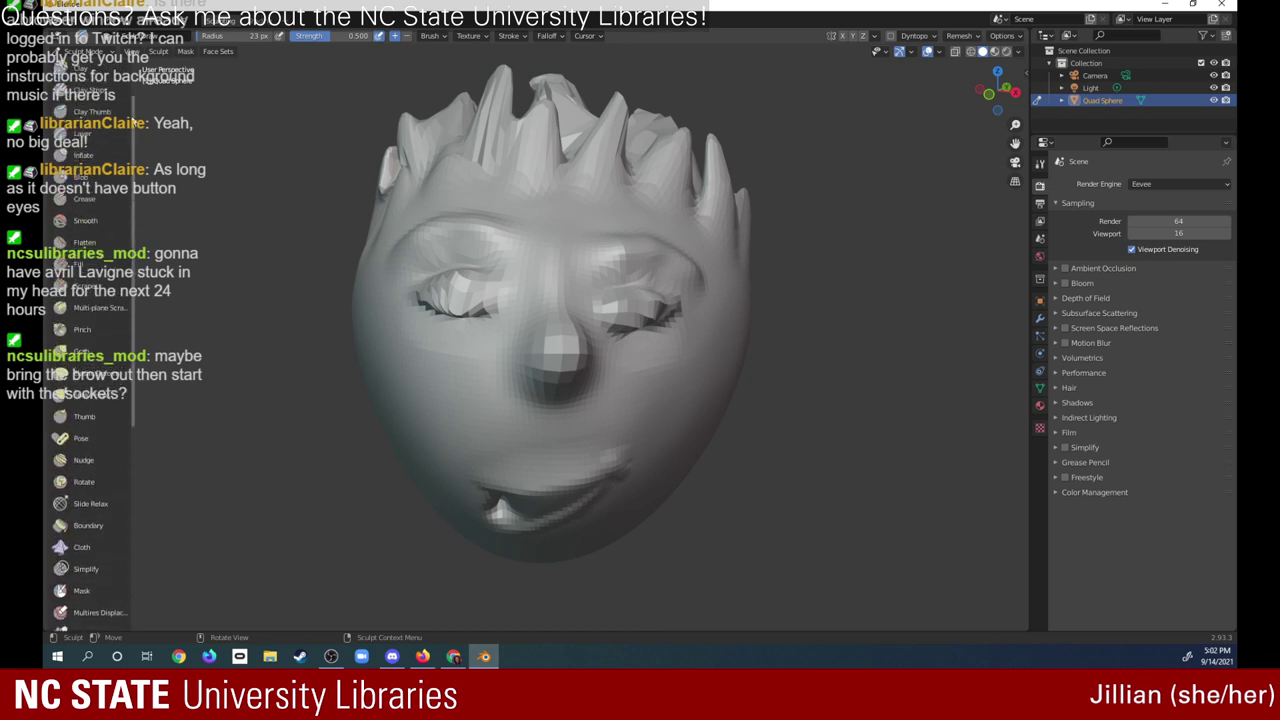
scroll(135, 200, "up", 5)
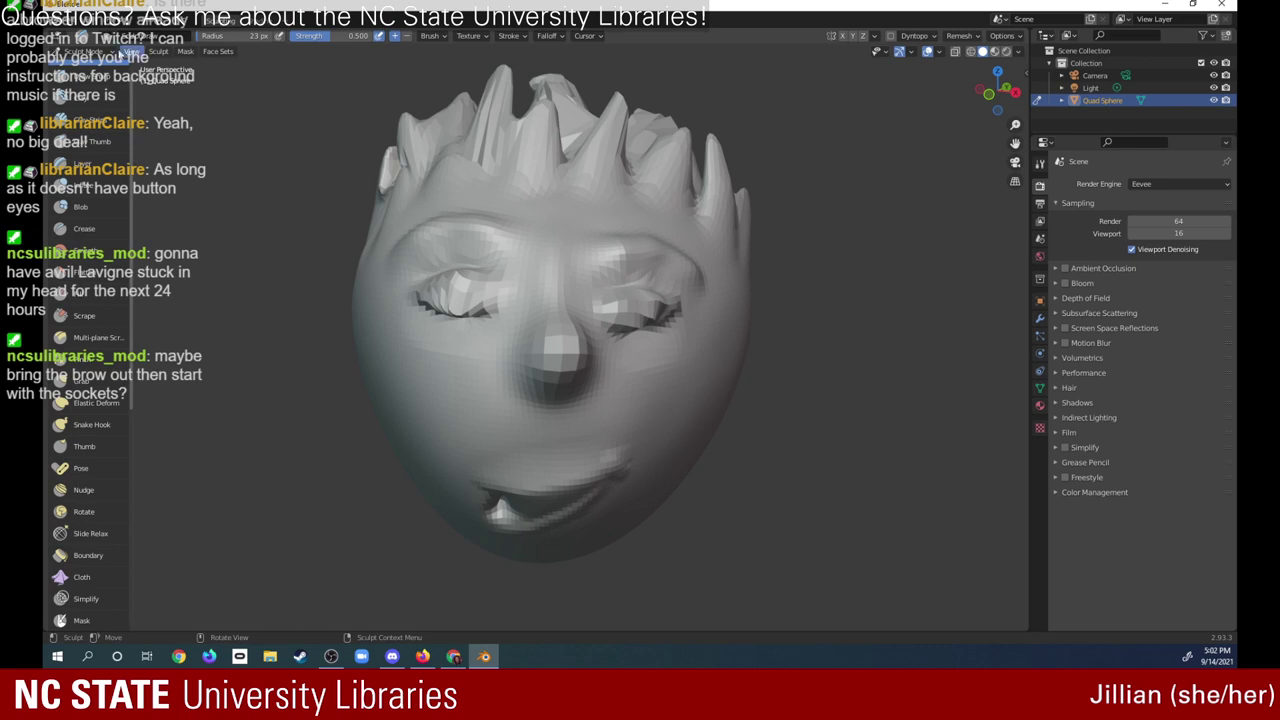
left_click(112, 52)
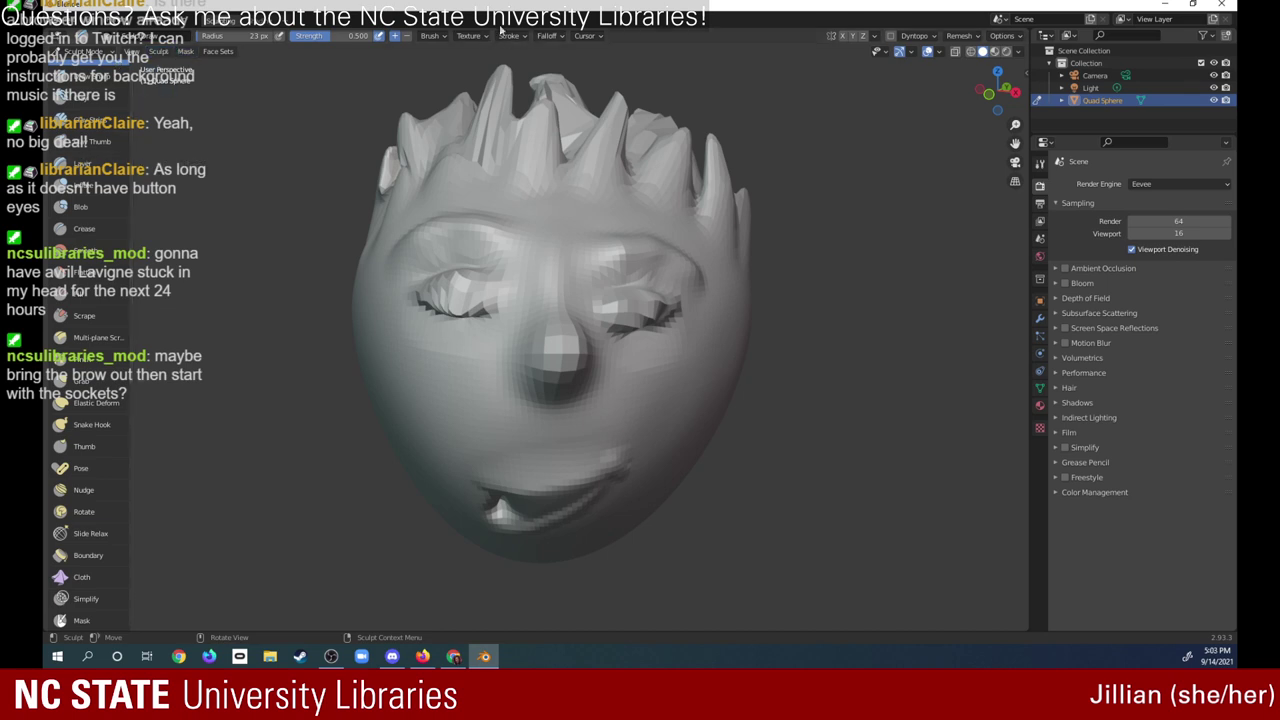
- Soften the right brow area with the Smooth brush
left_click(430, 35)
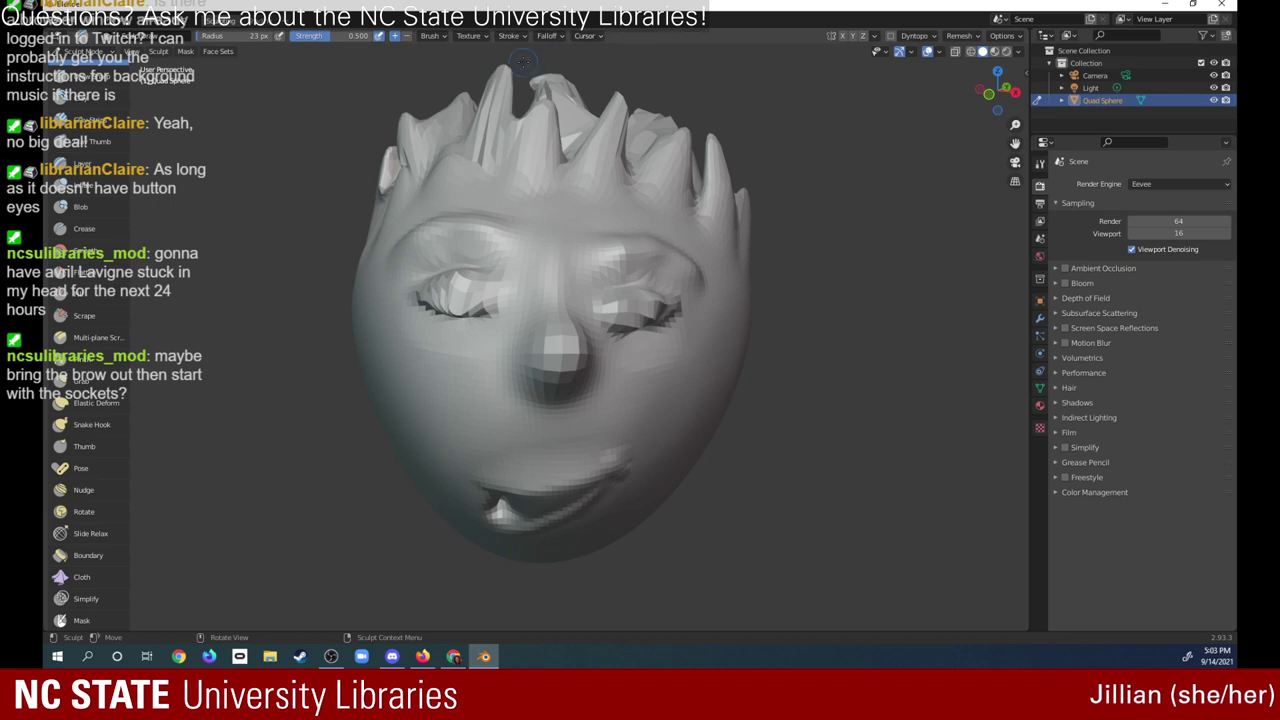
left_click(97, 251)
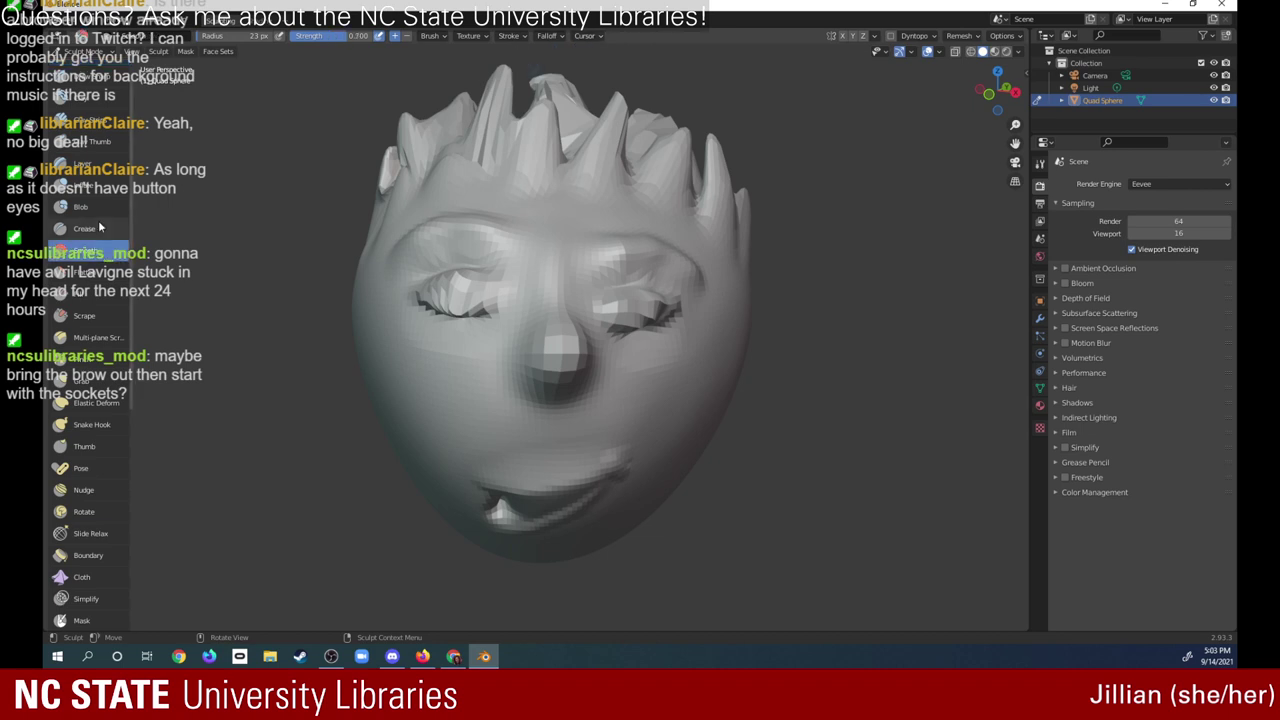
mouse_move(626, 266)
left_mouse_down()
mouse_move(611, 277)
mouse_move(674, 279)
mouse_move(590, 281)
mouse_move(663, 271)
left_mouse_up()
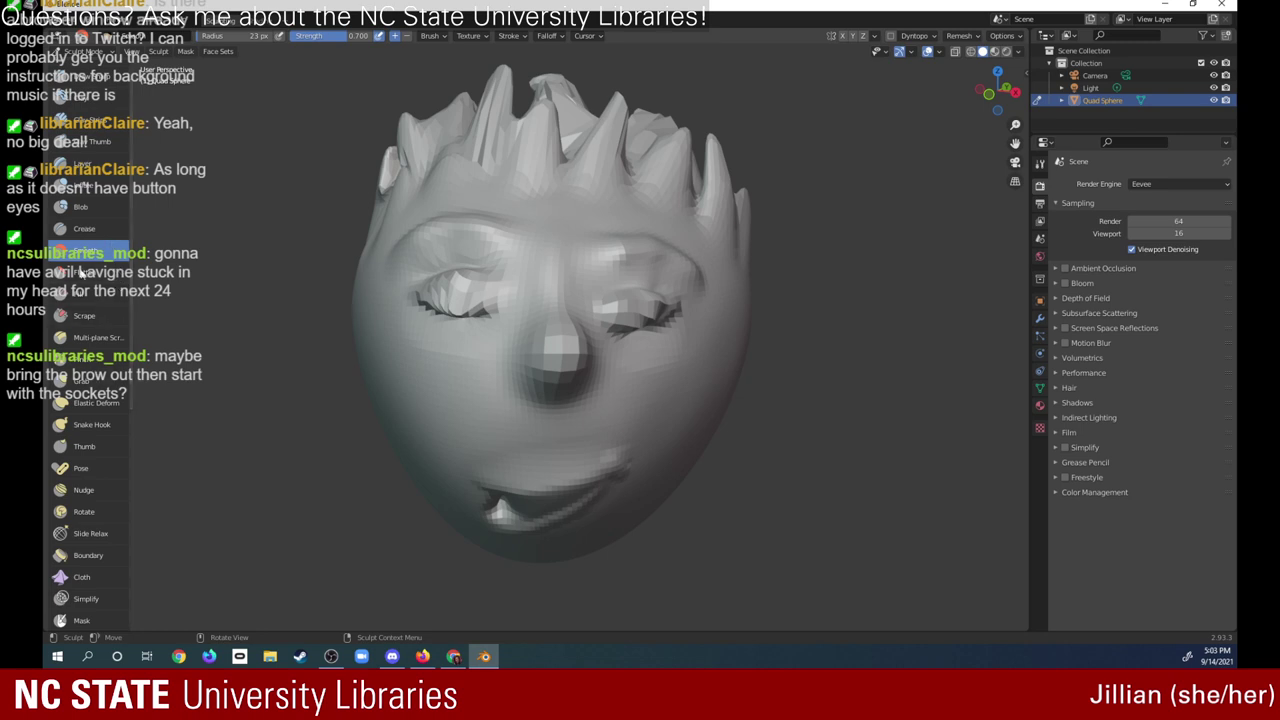
- Carve two crease lines above each eye with the Crease brush
left_click(105, 231)
mouse_move(617, 265)
left_mouse_down()
mouse_move(685, 280)
mouse_move(664, 271)
mouse_move(685, 279)
mouse_move(679, 250)
left_mouse_up()
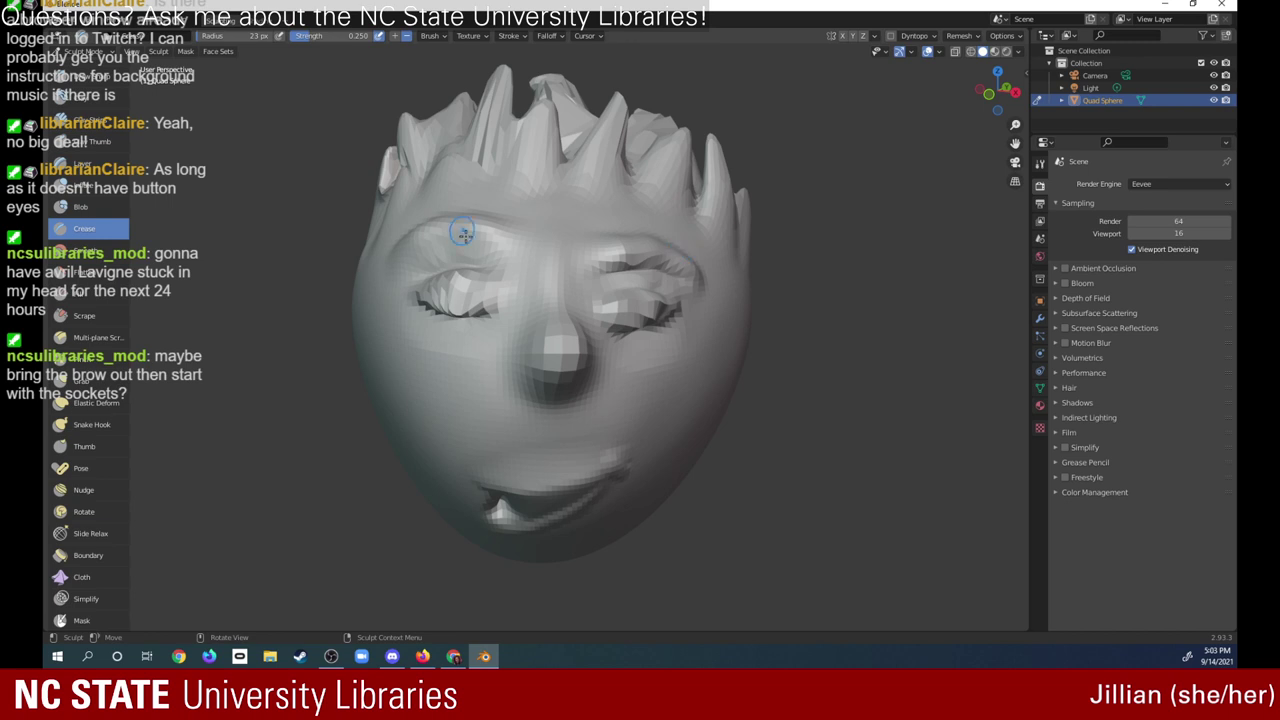
mouse_move(480, 251)
left_mouse_down()
mouse_move(495, 253)
mouse_move(400, 272)
left_mouse_up()
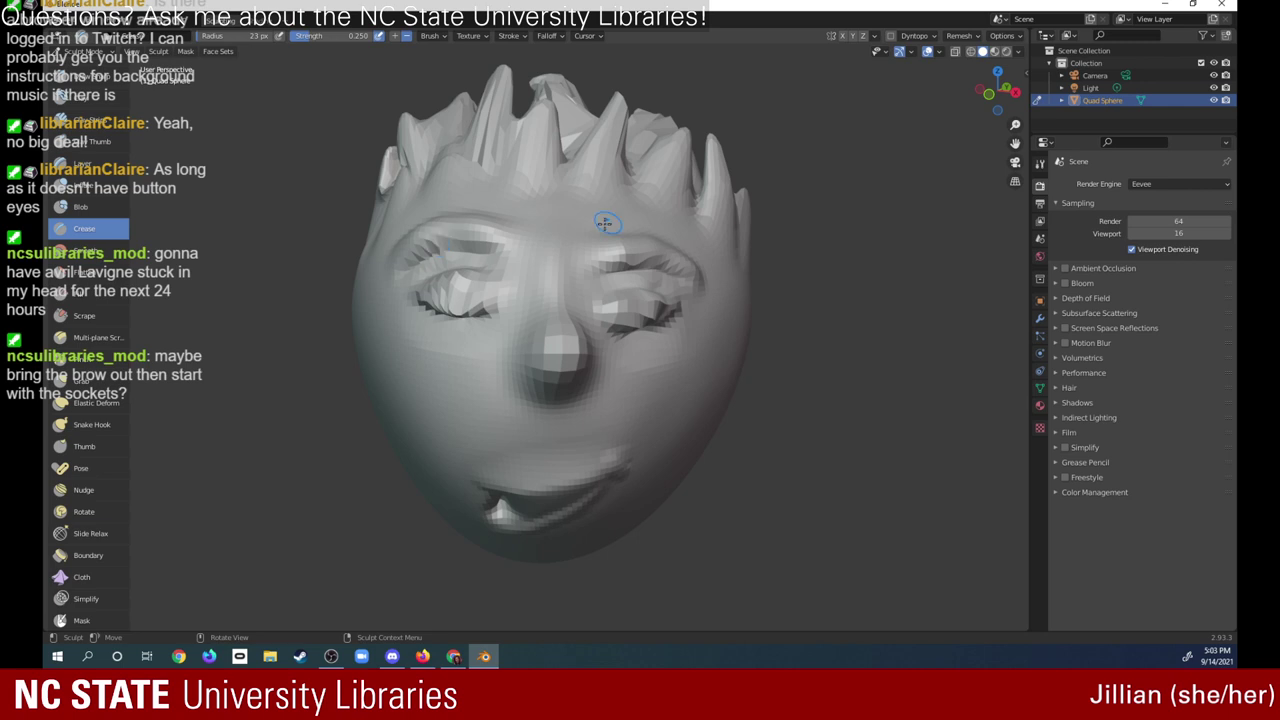
mouse_move(604, 221)
left_mouse_down()
mouse_move(680, 252)
mouse_move(706, 270)
mouse_move(706, 290)
left_mouse_up()
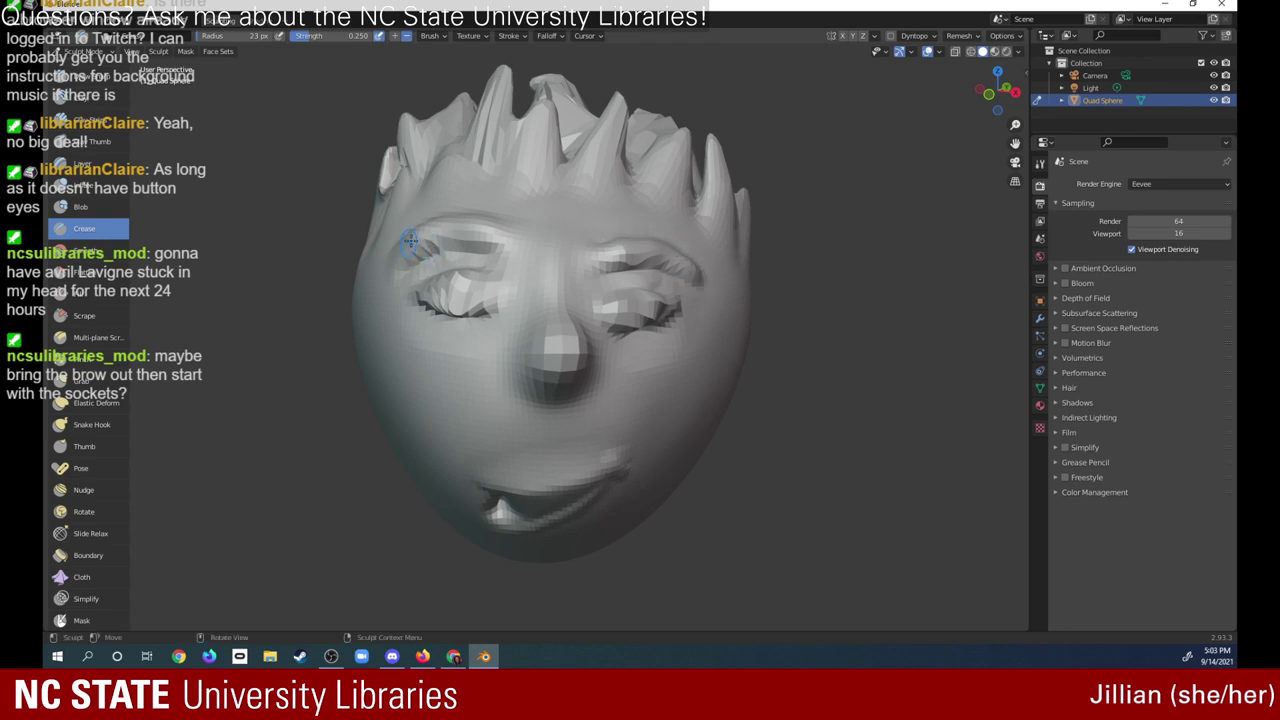
left_click_drag(408, 242, 437, 218)
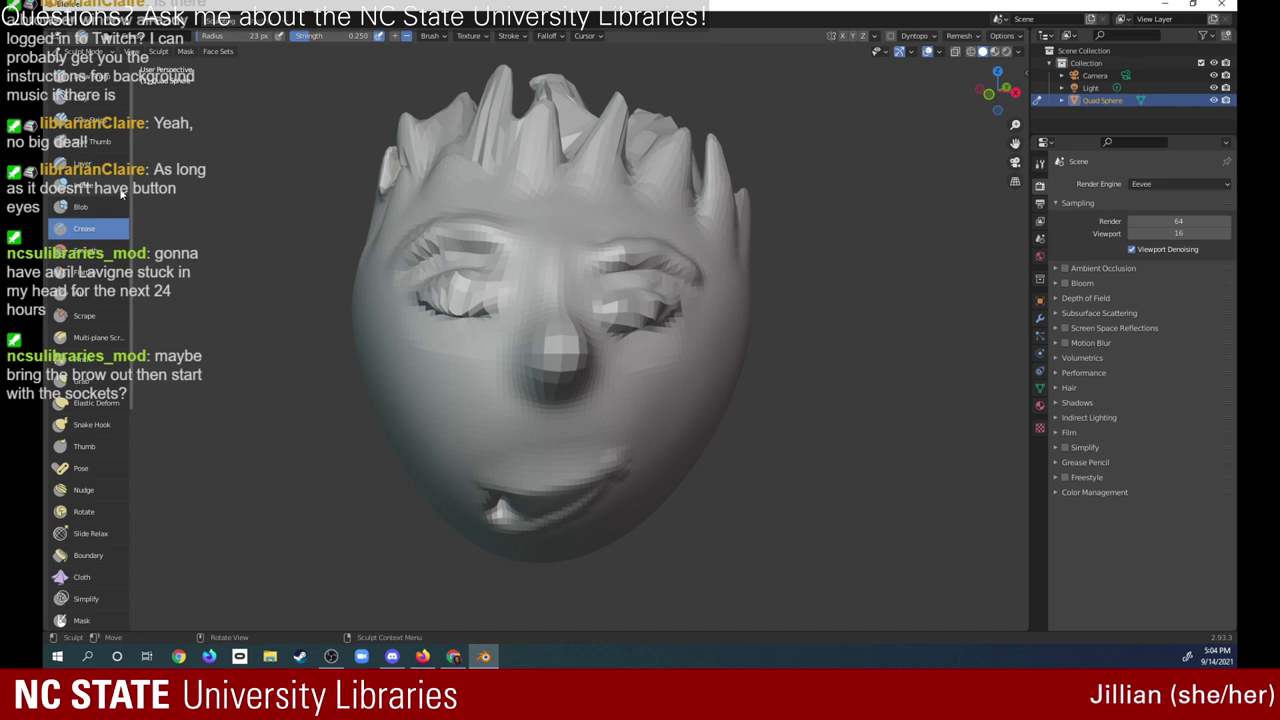
- Rework both eyelids with the Flatten brush at 0.678 strength, then orbit to view the face side-on
left_click(85, 292)
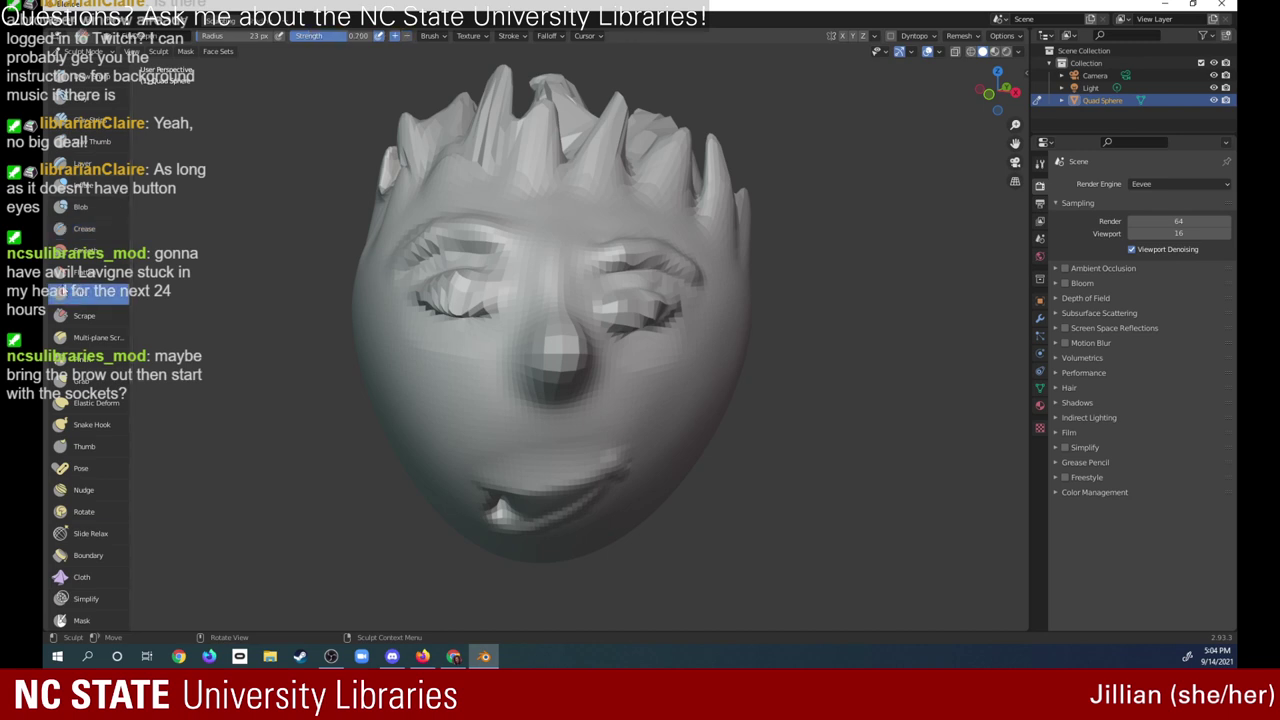
mouse_move(648, 300)
left_mouse_down()
mouse_move(638, 310)
mouse_move(643, 297)
left_mouse_up()
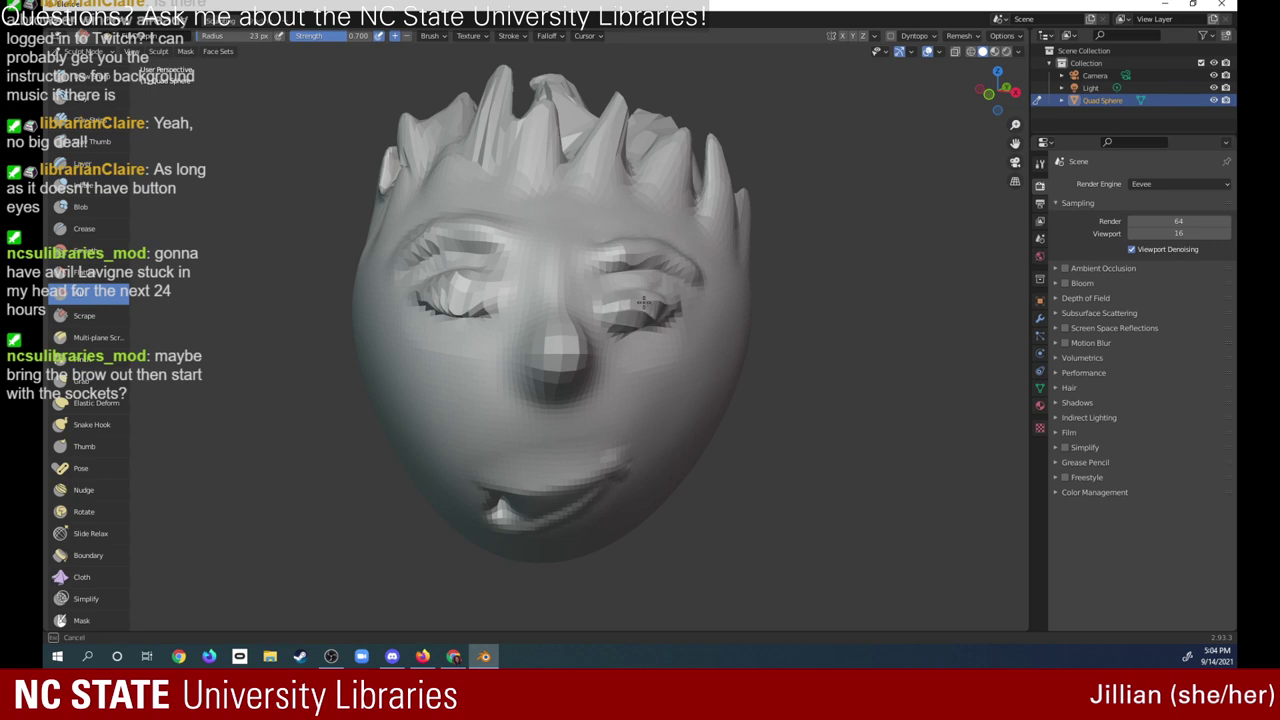
mouse_move(449, 289)
left_mouse_down()
mouse_move(470, 279)
mouse_move(466, 294)
mouse_move(485, 296)
mouse_move(430, 290)
mouse_move(467, 259)
left_mouse_up()
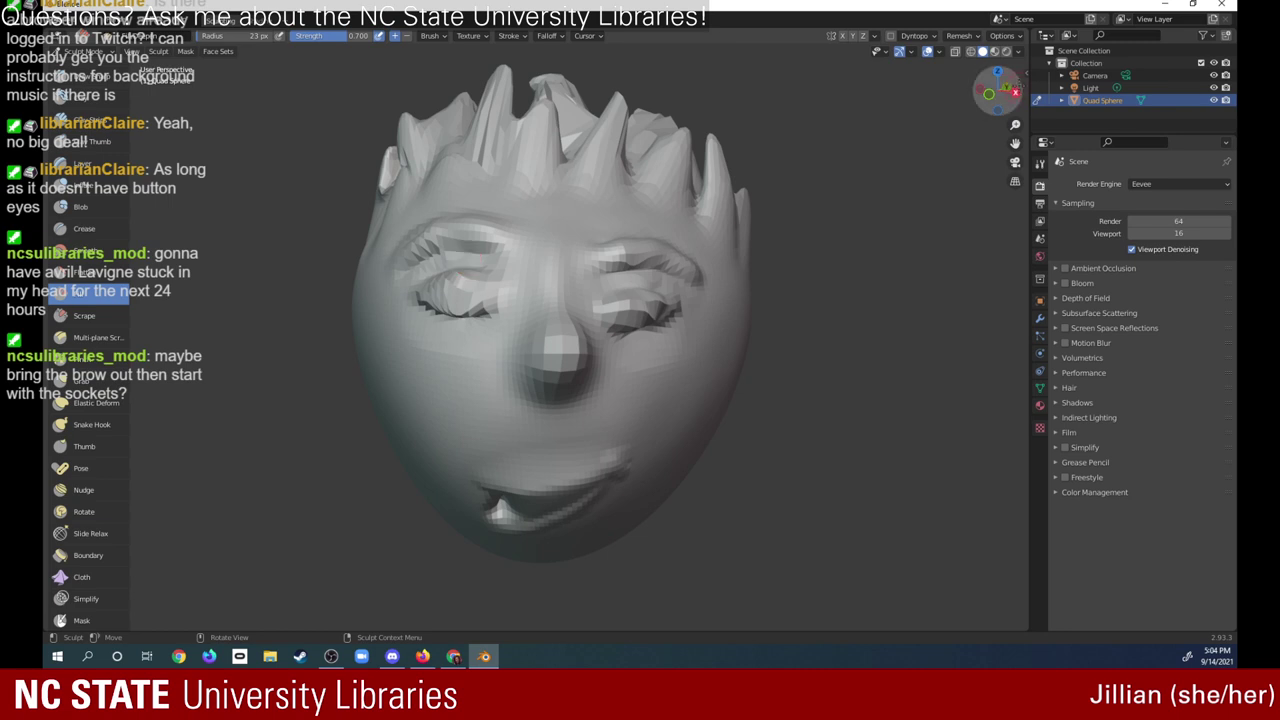
left_click(990, 93)
left_click_drag(997, 90, 793, 106)
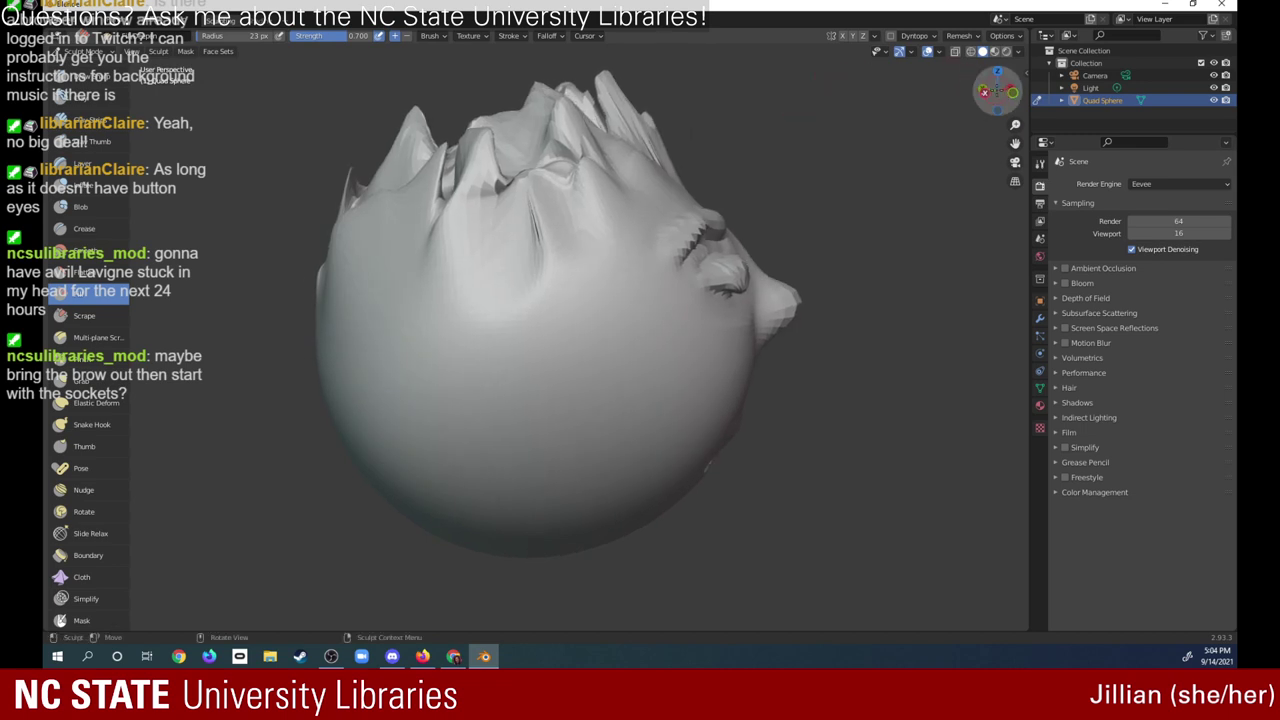
mouse_move(995, 92)
left_mouse_down()
mouse_move(979, 92)
mouse_move(998, 80)
left_mouse_up()
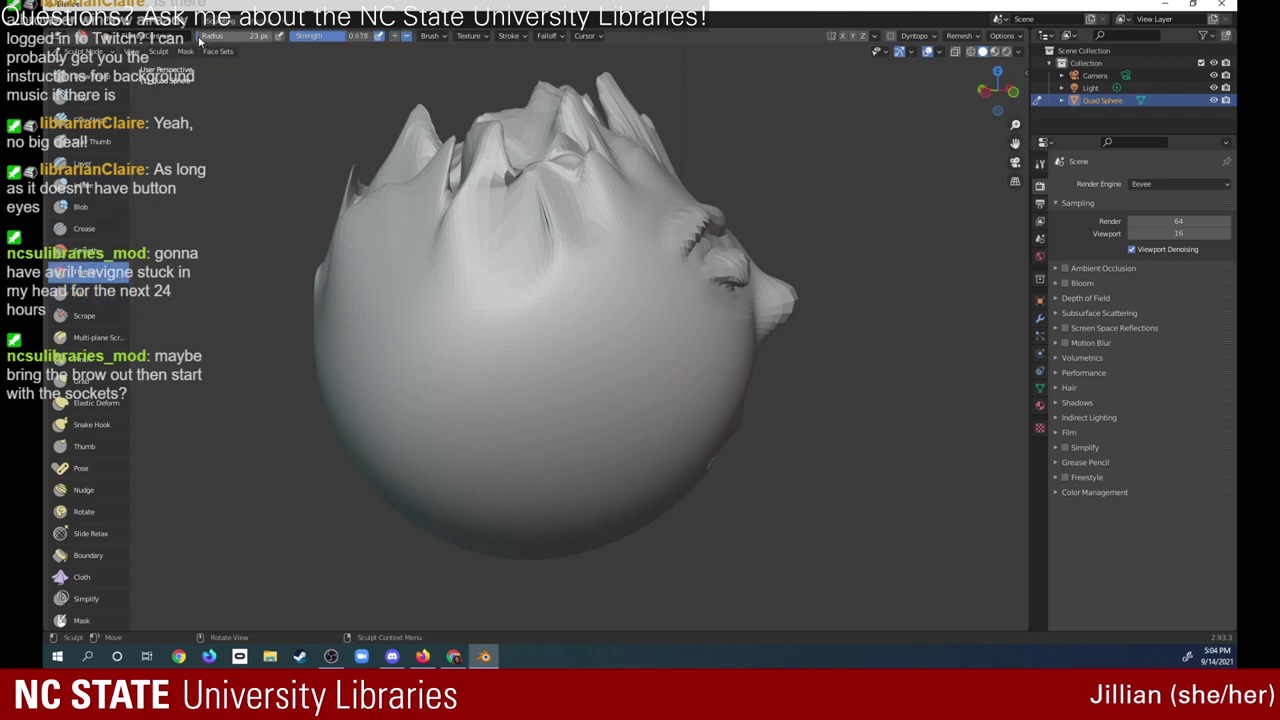
- Set the brush radius to 229 px and flatten the head's rounded left side with repeated strokes
left_click_drag(200, 40, 228, 28)
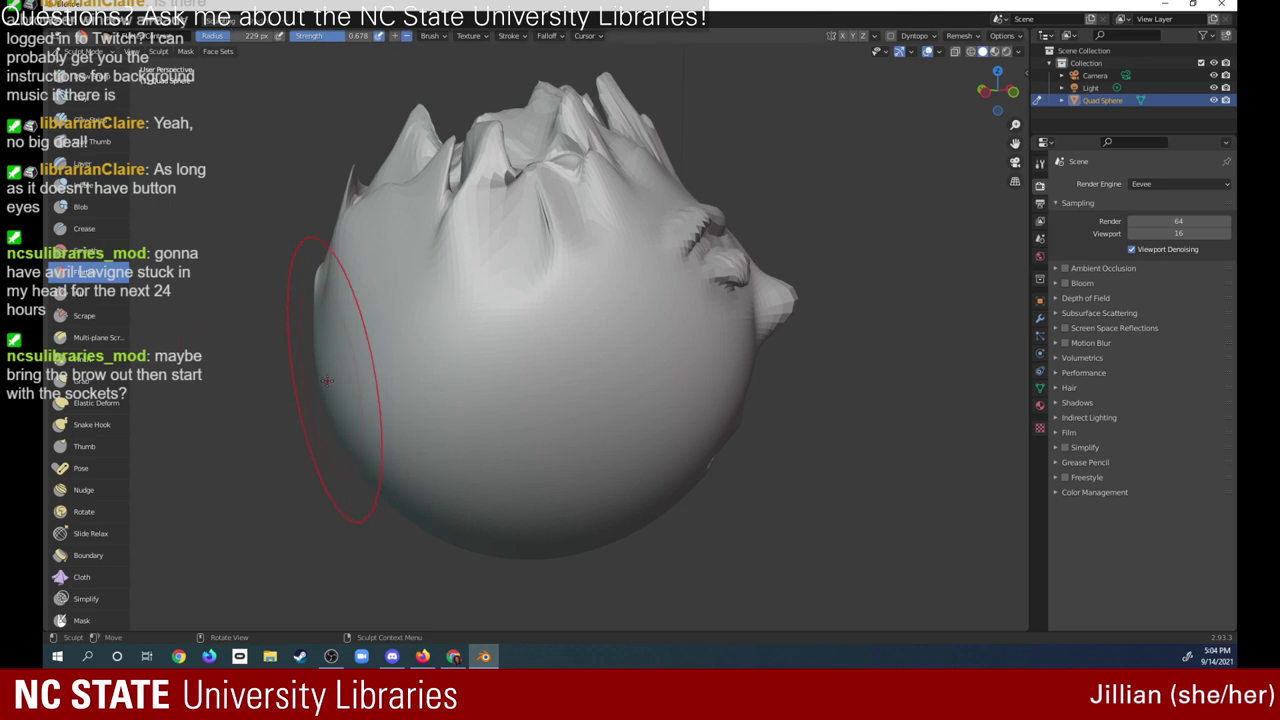
left_click_drag(338, 401, 370, 428)
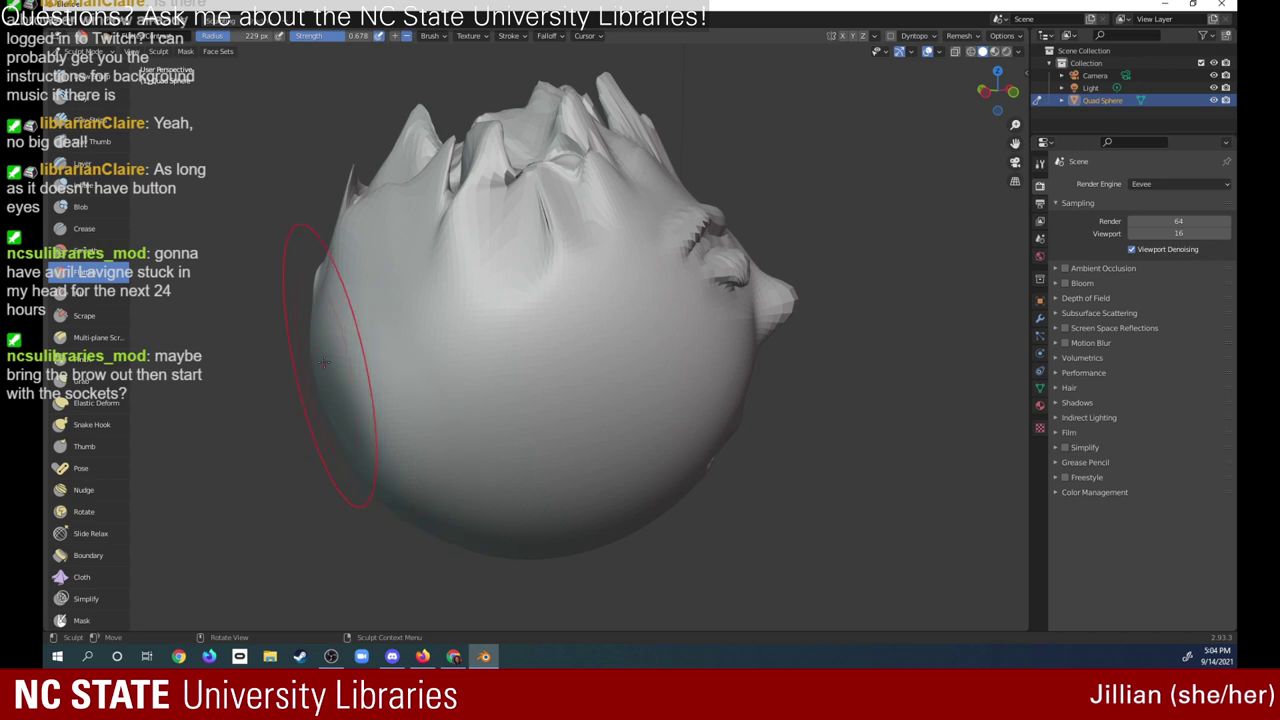
left_click_drag(322, 290, 319, 336)
mouse_move(352, 483)
left_mouse_down()
mouse_move(350, 455)
mouse_move(362, 476)
left_mouse_up()
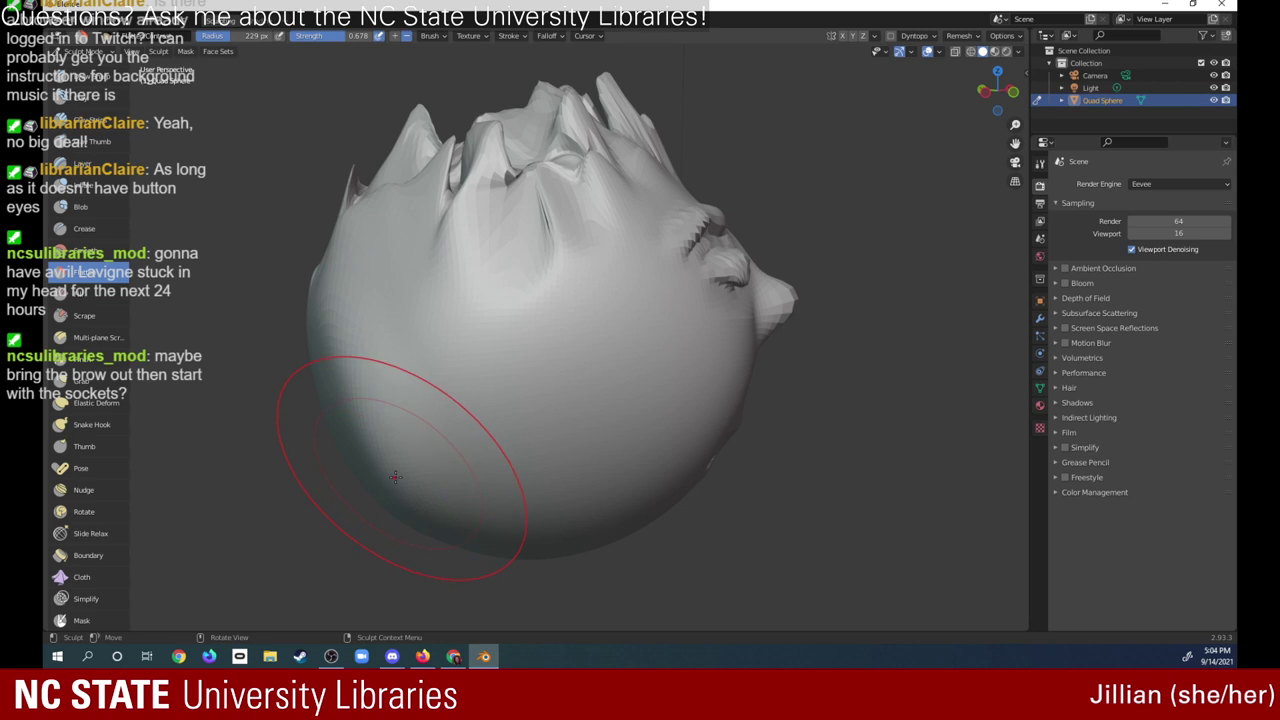
mouse_move(395, 477)
left_mouse_down()
mouse_move(335, 420)
mouse_move(318, 424)
mouse_move(357, 474)
left_mouse_up()
left_click_drag(304, 358, 364, 475)
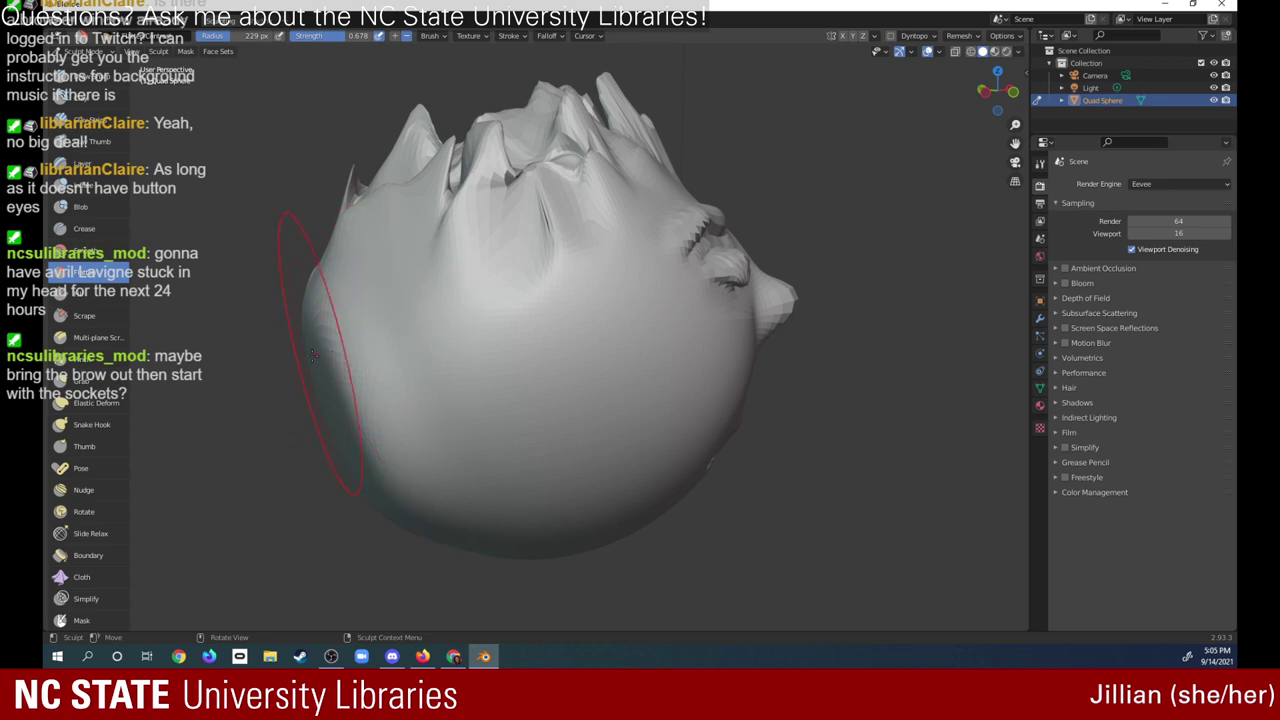
mouse_move(338, 335)
left_mouse_down()
mouse_move(329, 410)
mouse_move(346, 433)
left_mouse_up()
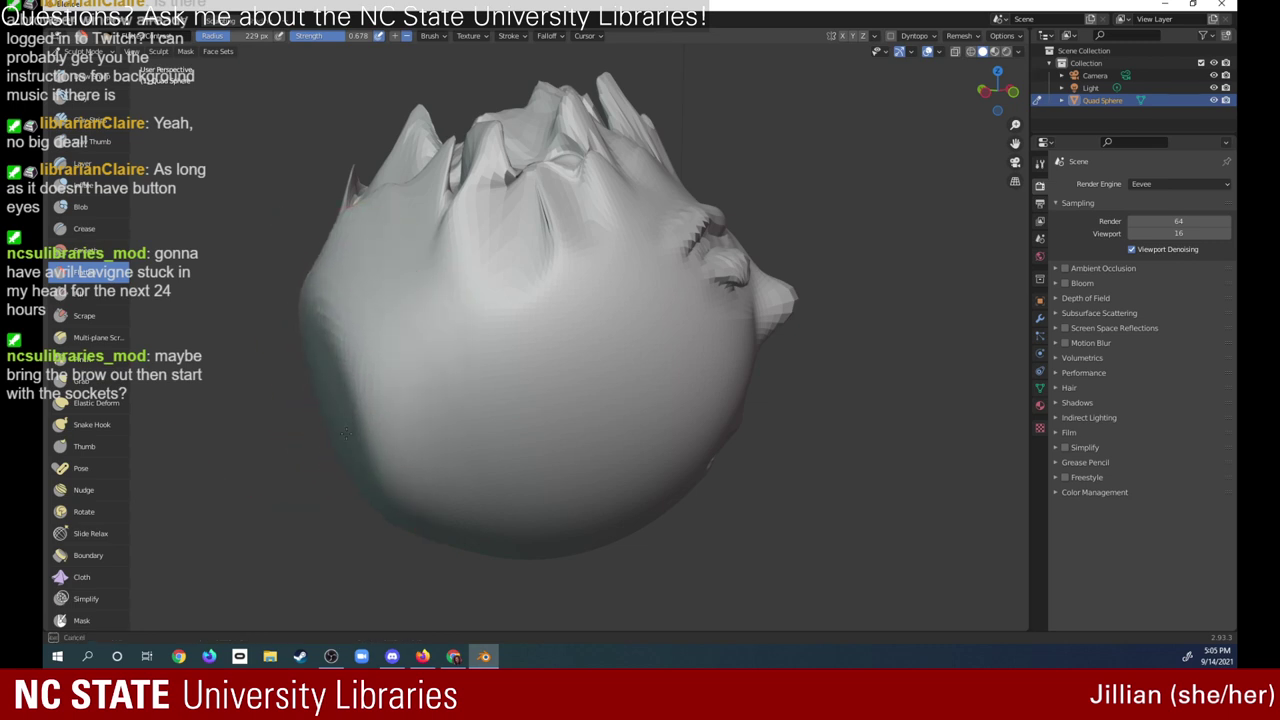
mouse_move(306, 360)
left_mouse_down()
mouse_move(363, 416)
mouse_move(308, 271)
mouse_move(330, 358)
left_mouse_up()
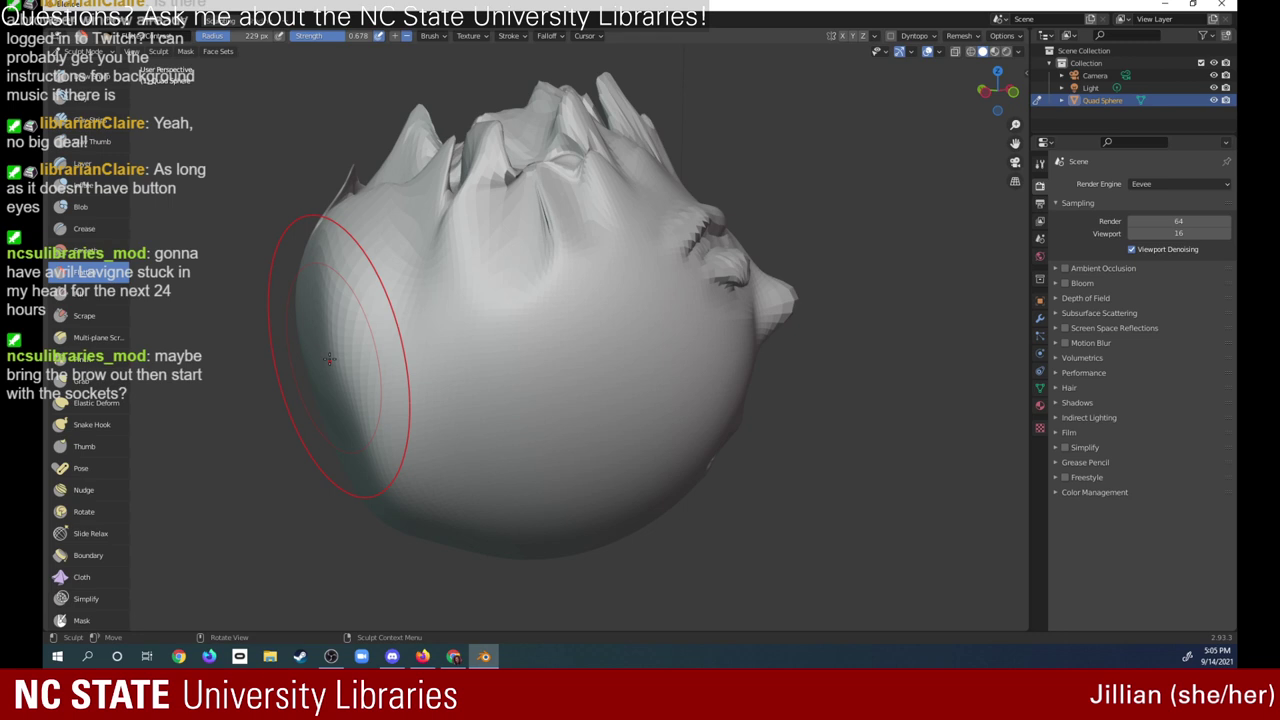
mouse_move(330, 358)
left_mouse_down()
mouse_move(308, 252)
mouse_move(333, 324)
left_mouse_up()
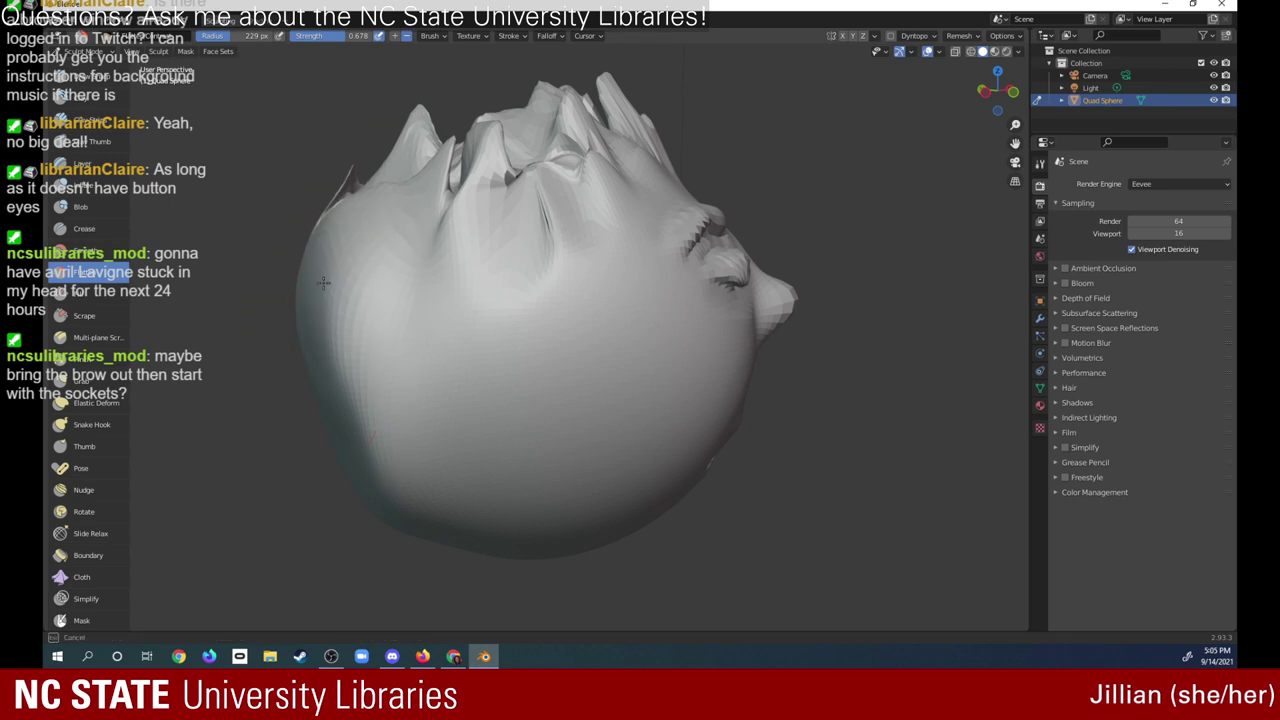
left_click_drag(323, 373, 363, 363)
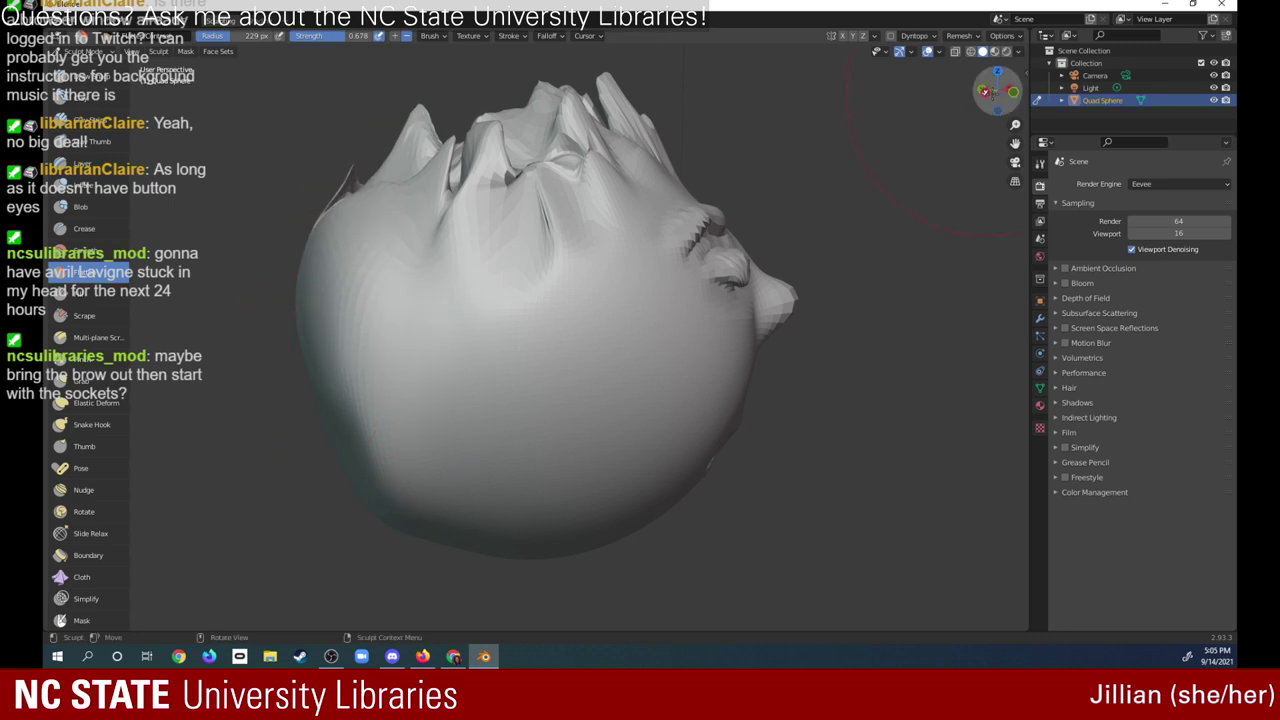
left_click_drag(1005, 103, 1000, 95)
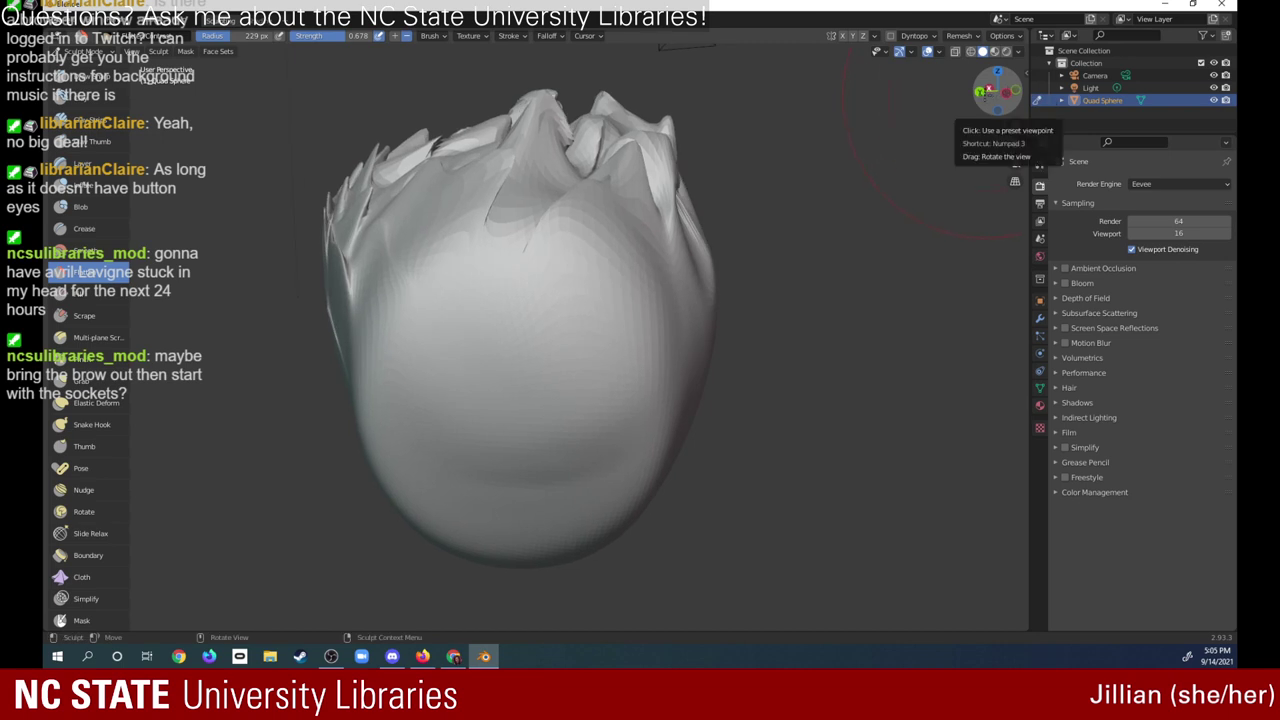
- Switch to the Smooth brush and set its radius to 482 px
left_click(90, 250)
left_click_drag(488, 466, 491, 470)
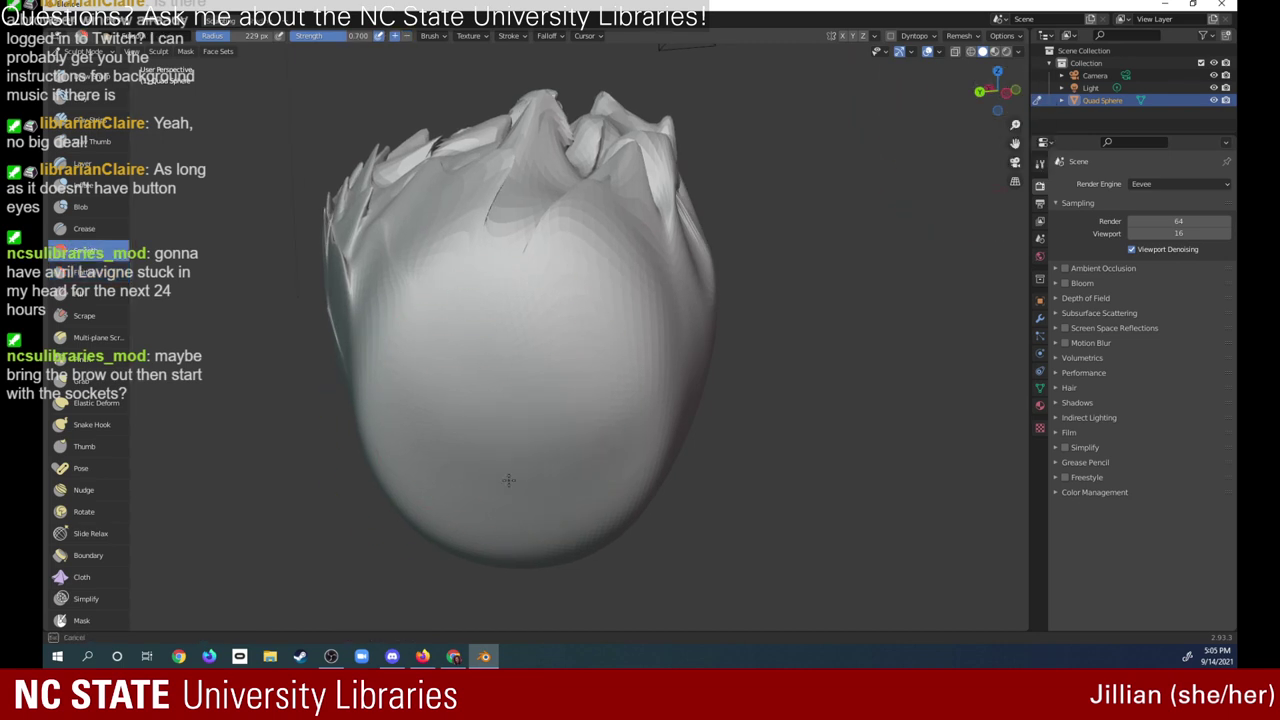
key("f")
left_click(552, 400)
key("f")
left_click(446, 300)
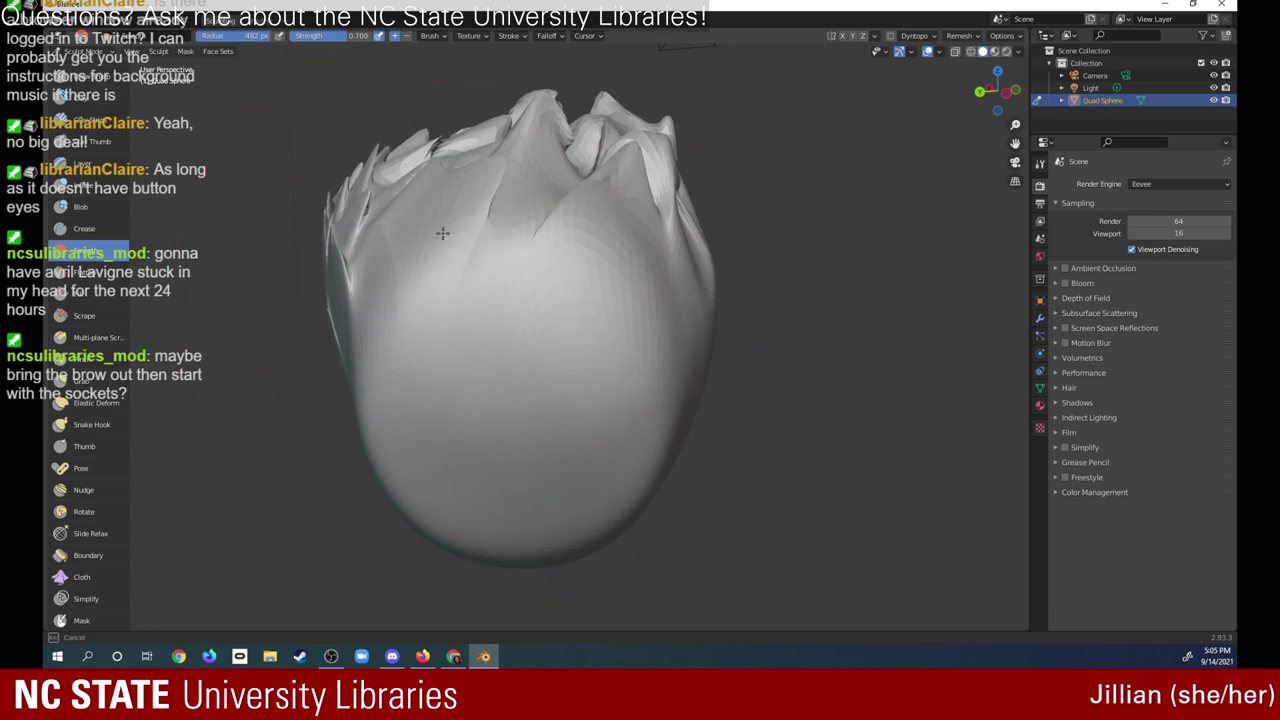
- Smooth the jagged spikes on top of the head, orbiting to check the result
left_click_drag(514, 246, 560, 254)
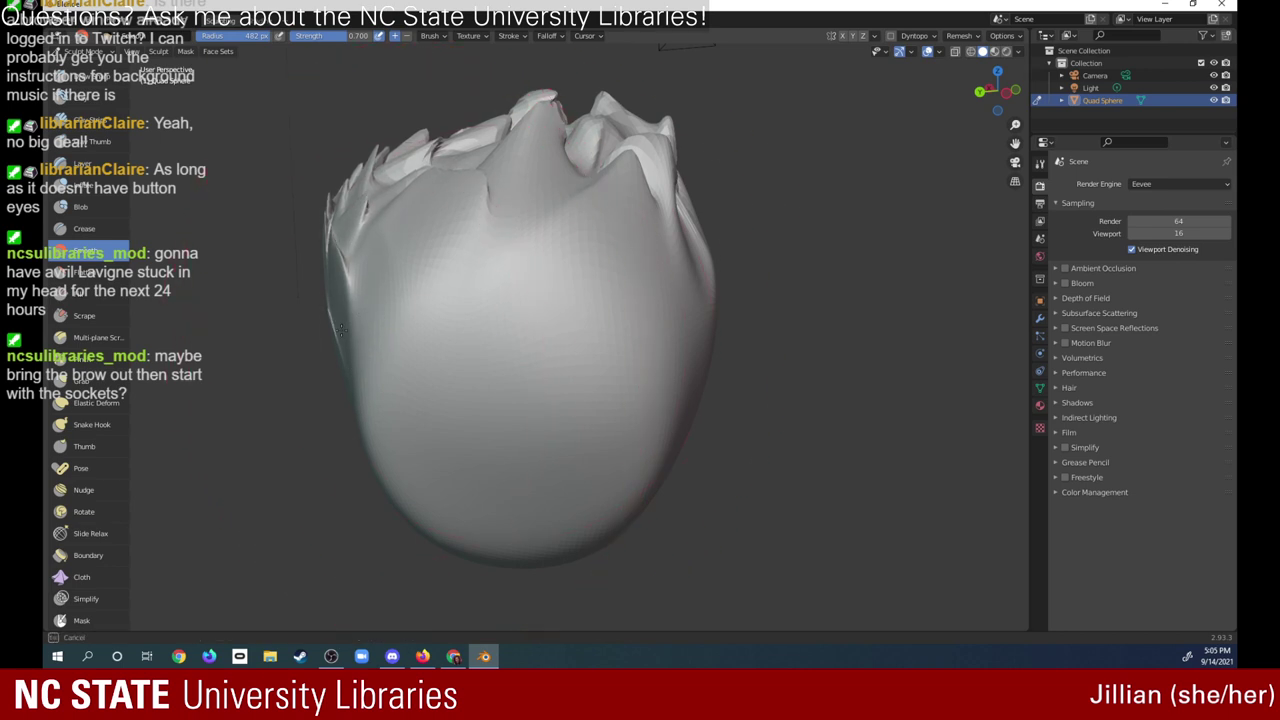
left_click_drag(997, 88, 1103, 107)
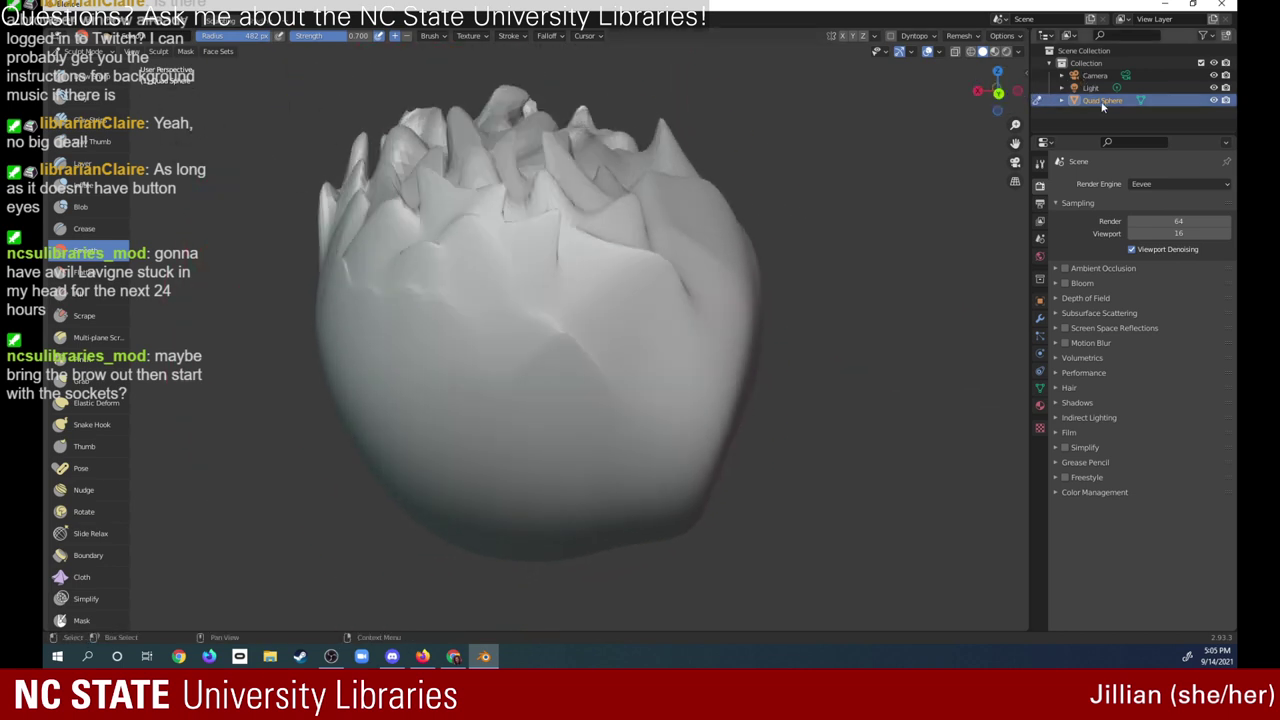
left_click_drag(997, 90, 1020, 95)
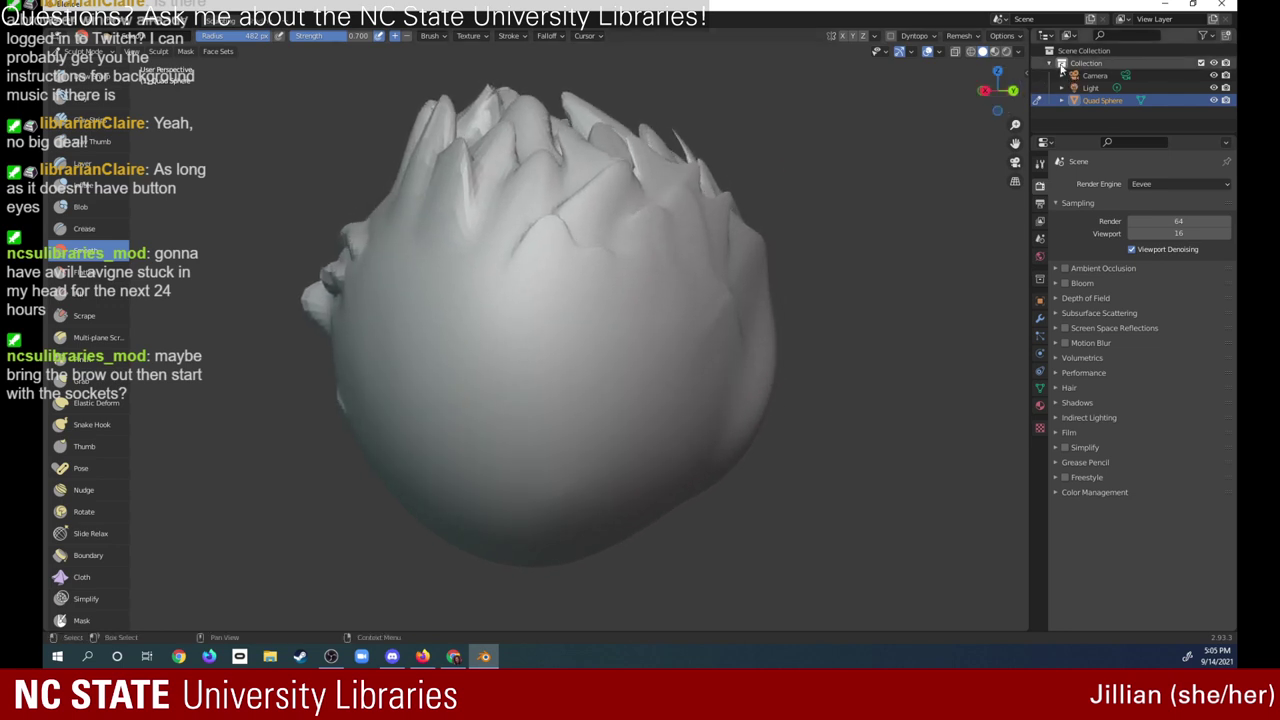
left_click_drag(730, 410, 741, 417)
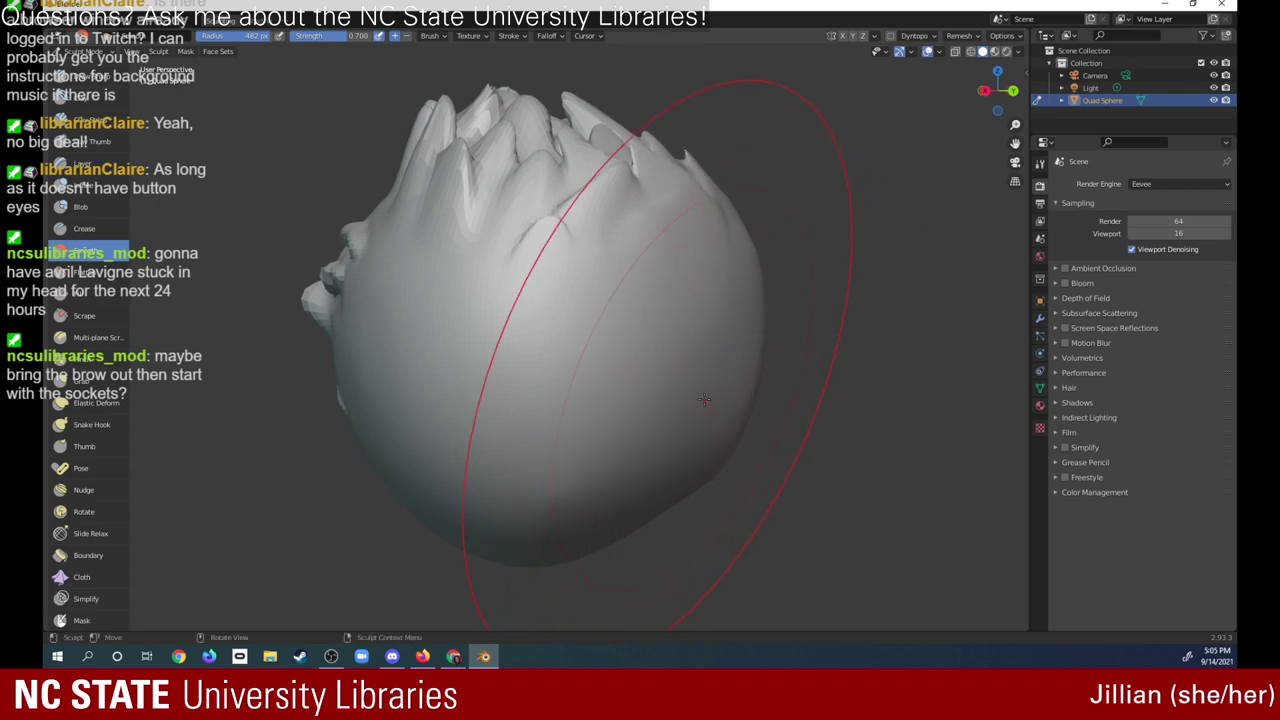
mouse_move(997, 90)
left_mouse_down()
mouse_move(790, 93)
mouse_move(857, 165)
left_mouse_up()
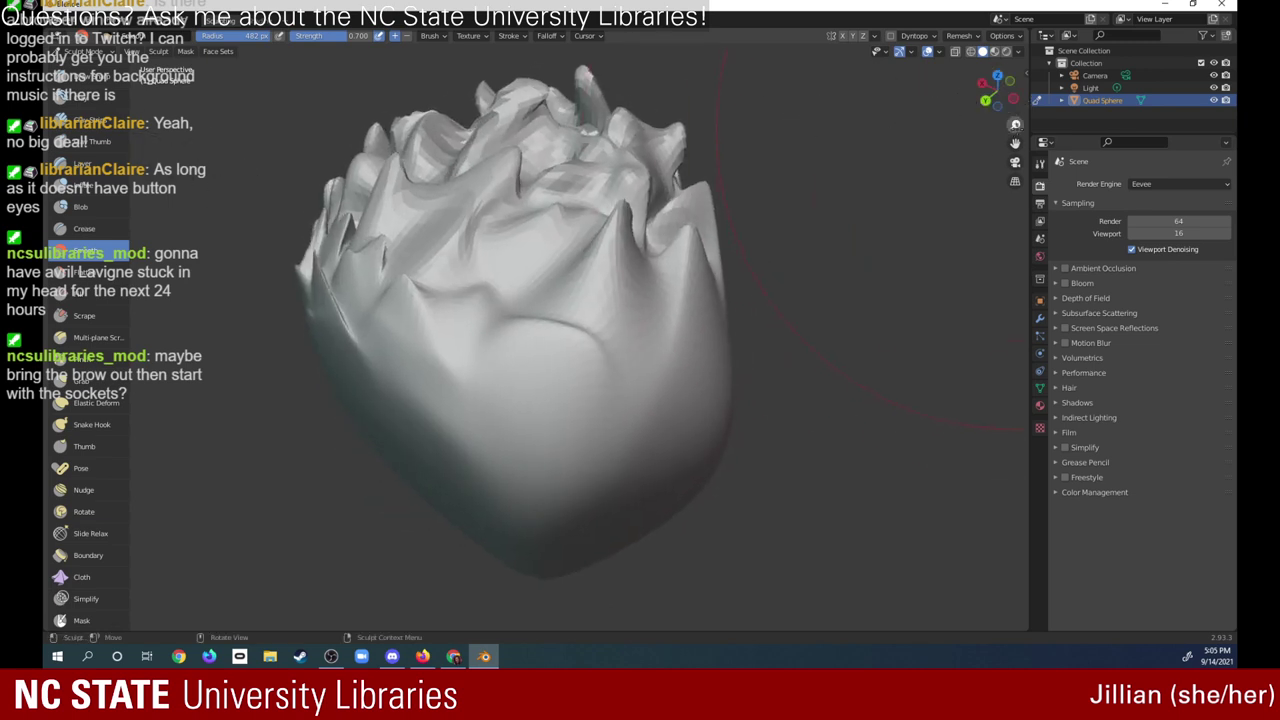
- Smooth the underside of the head from several orbited angles
left_click_drag(857, 165, 900, 175)
left_click_drag(995, 86, 1013, 25)
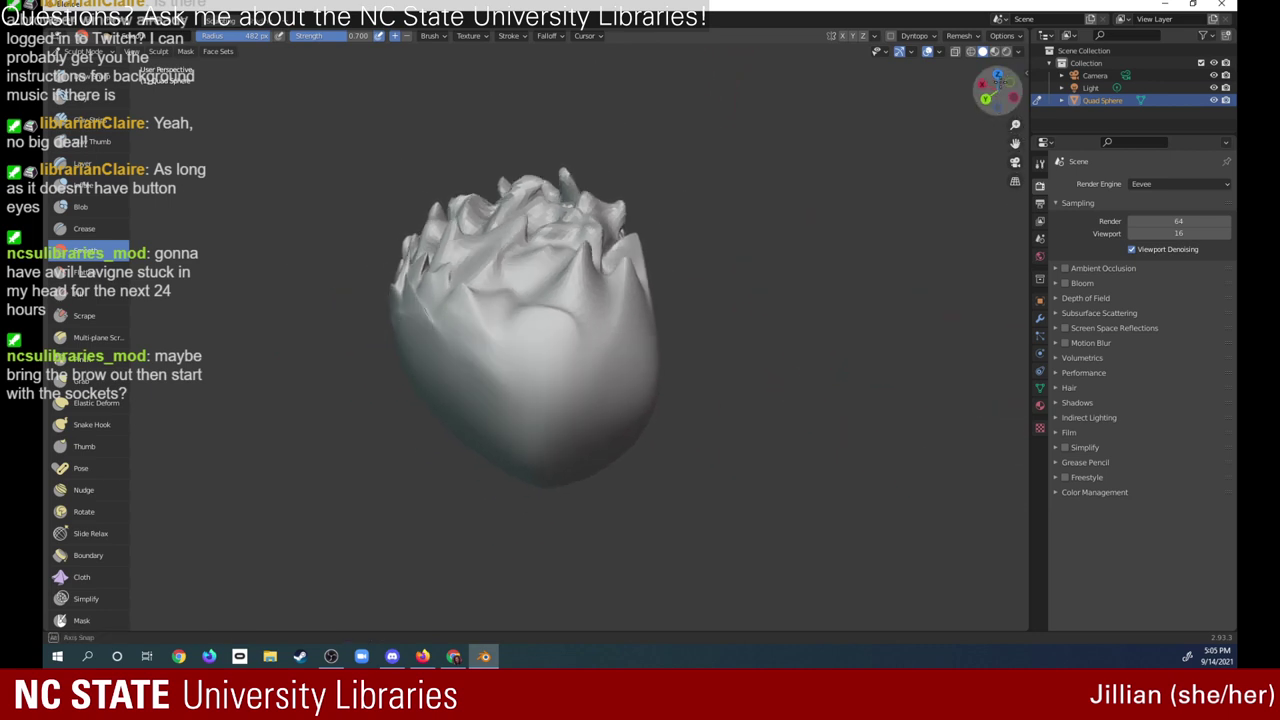
left_click_drag(546, 437, 546, 437)
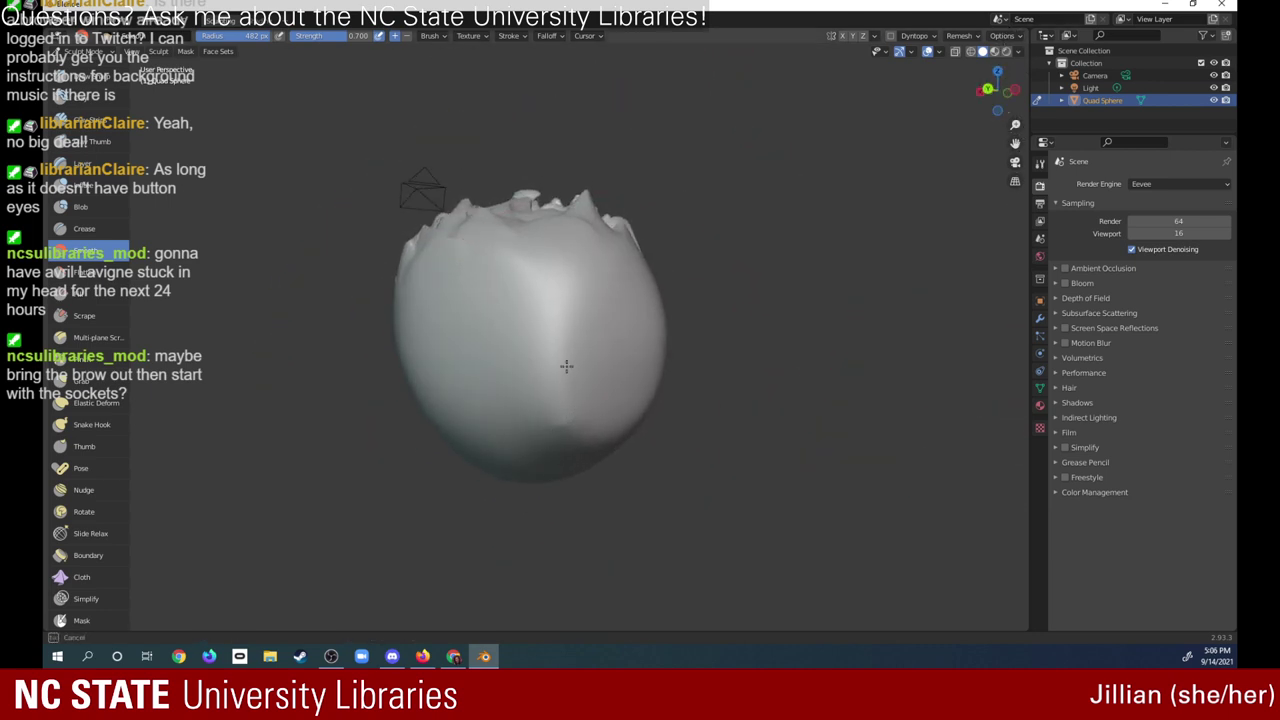
left_click_drag(576, 376, 534, 374)
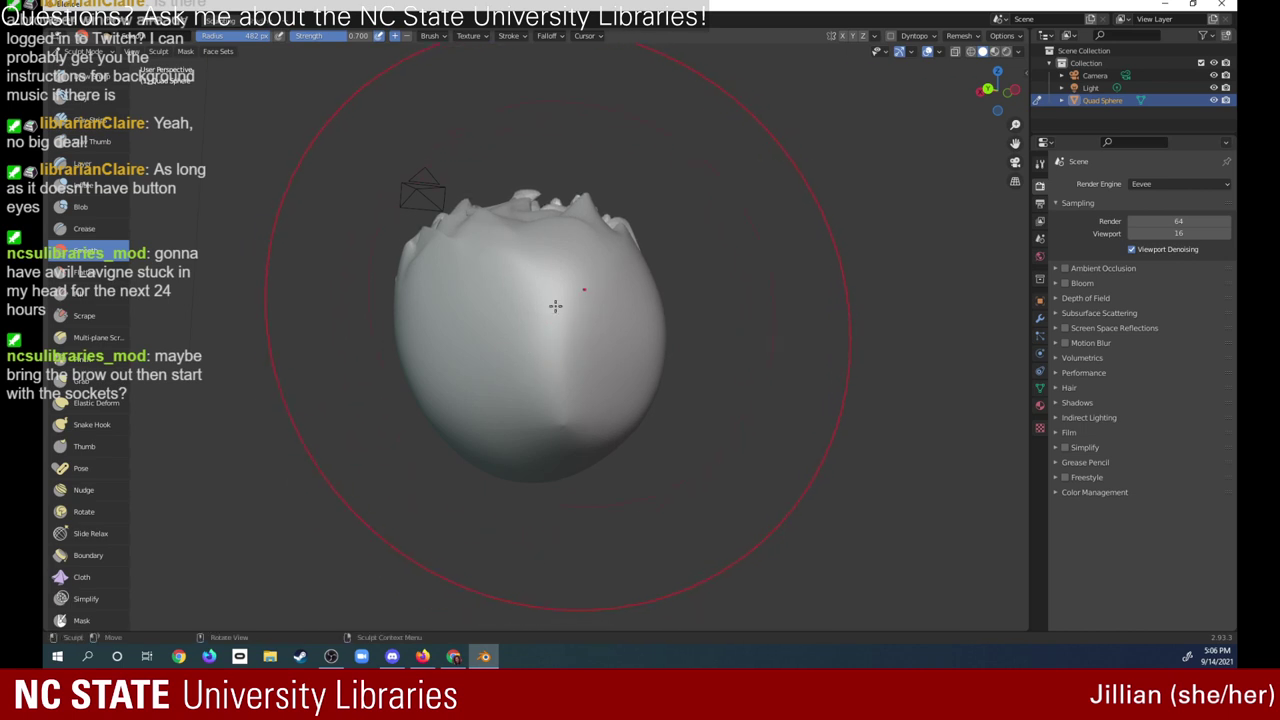
left_click_drag(517, 325, 497, 300)
left_click_drag(999, 87, 990, 86)
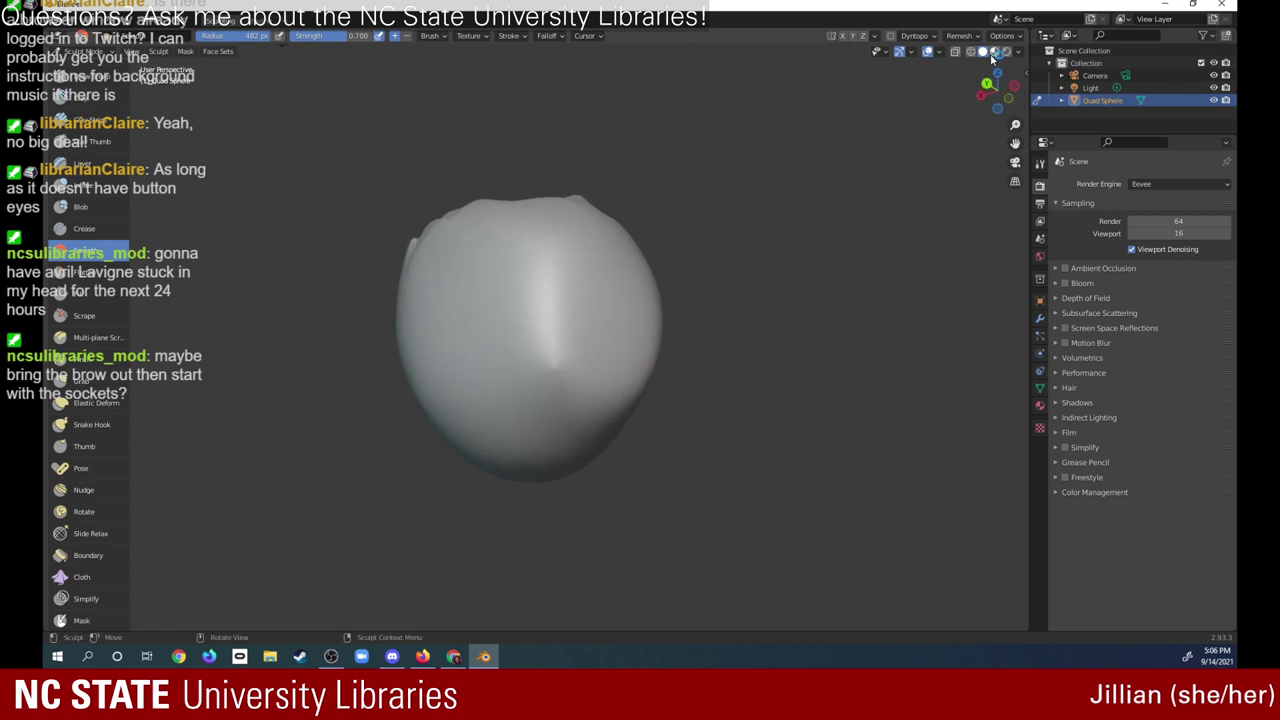
mouse_move(551, 368)
left_mouse_down()
mouse_move(588, 350)
mouse_move(557, 362)
mouse_move(581, 383)
left_mouse_up()
mouse_move(995, 88)
left_mouse_down()
mouse_move(831, 134)
mouse_move(850, 160)
left_mouse_up()
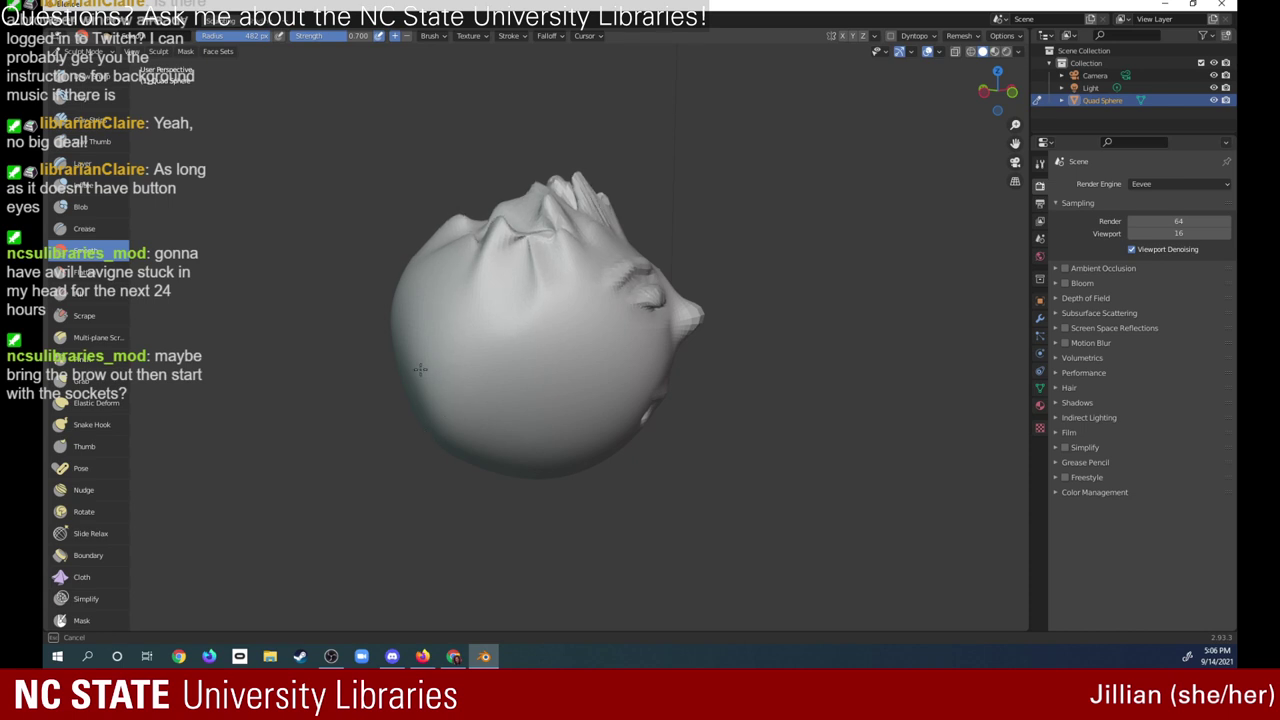
mouse_move(417, 336)
left_mouse_down()
mouse_move(418, 390)
mouse_move(445, 430)
left_mouse_up()
left_click_drag(421, 409, 445, 445)
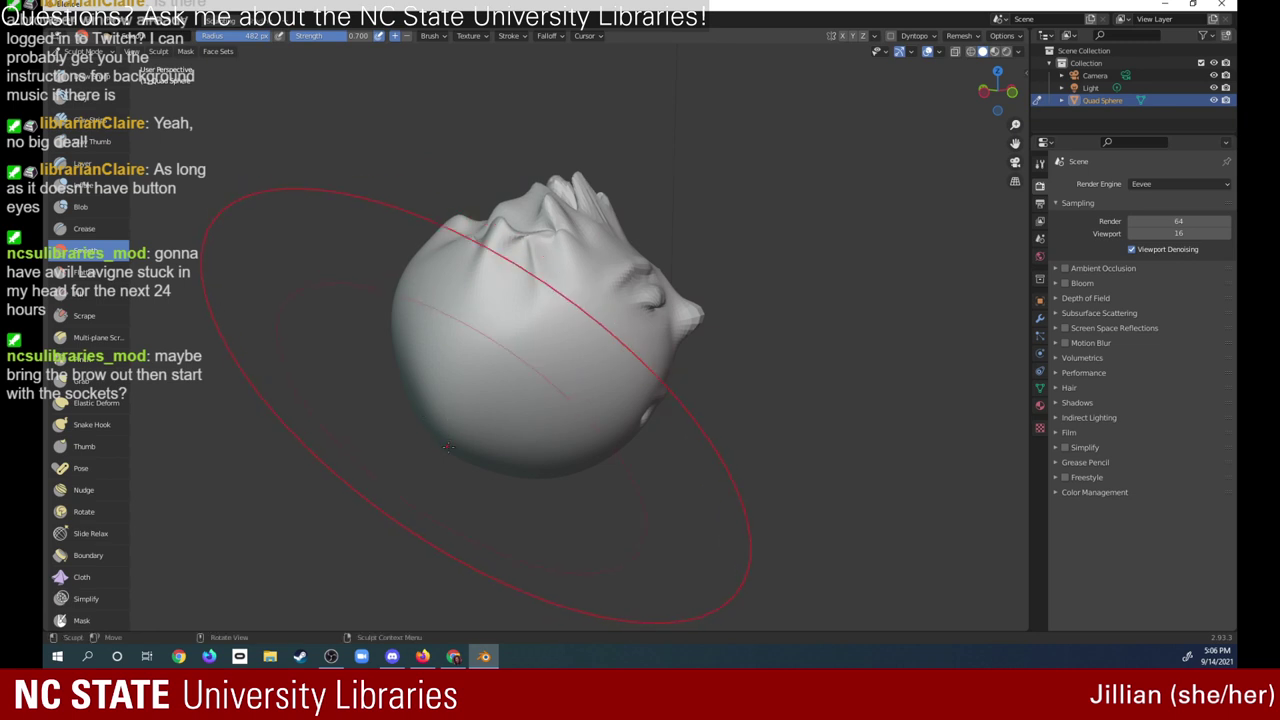
mouse_move(447, 447)
middle_mouse_down()
mouse_move(896, 72)
mouse_move(938, 97)
middle_mouse_up()
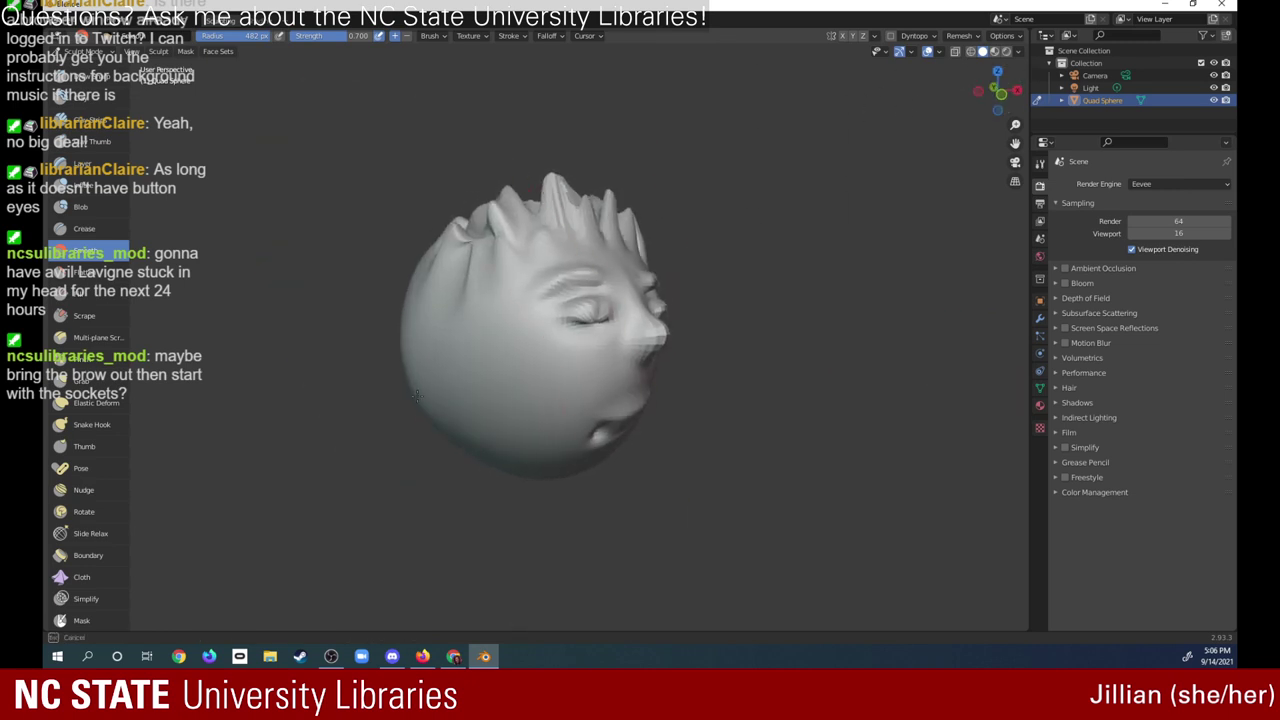
- Switch to the Flatten brush and stroke the back and right side of the head
key("shift+t")
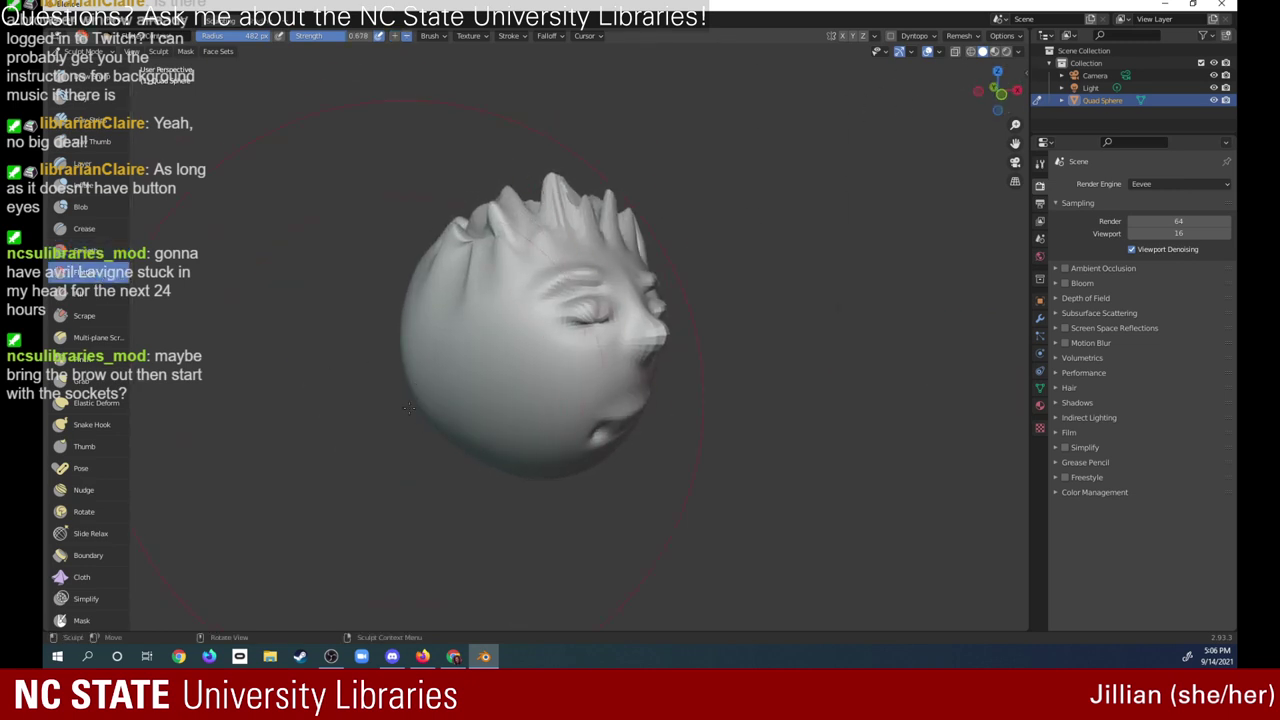
middle_click_drag(434, 431, 397, 372)
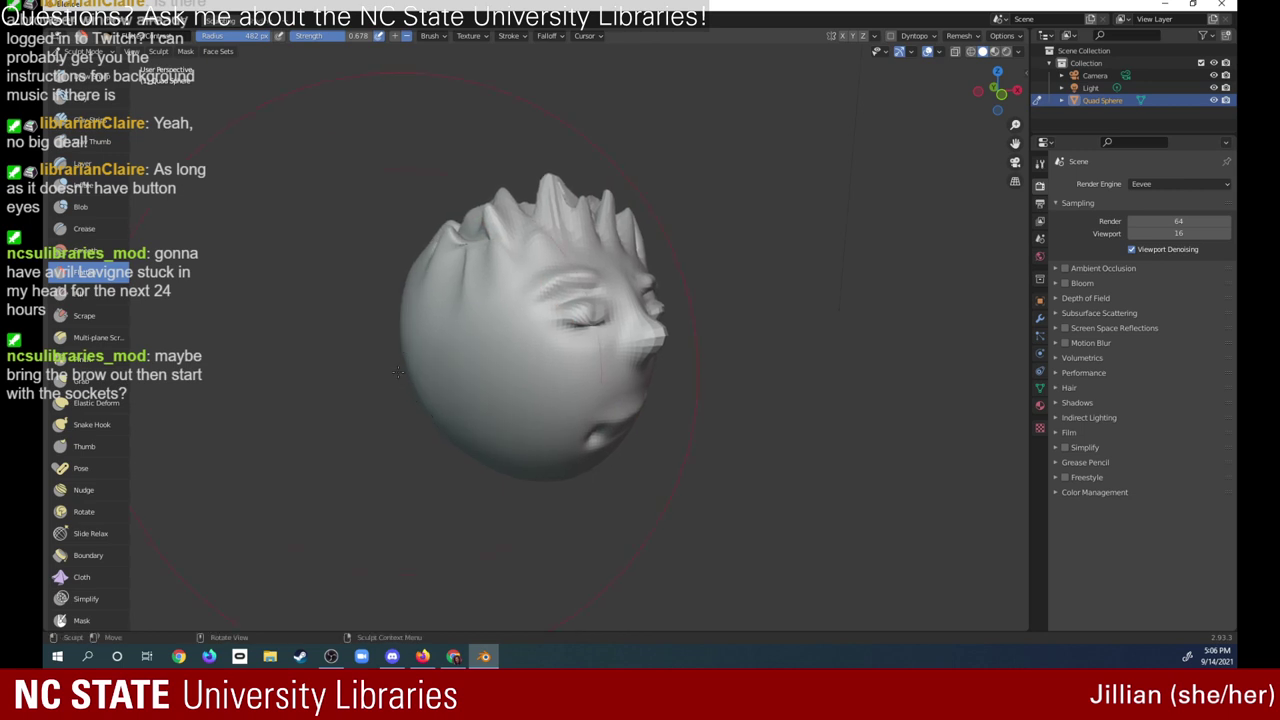
left_click_drag(997, 88, 1190, 6)
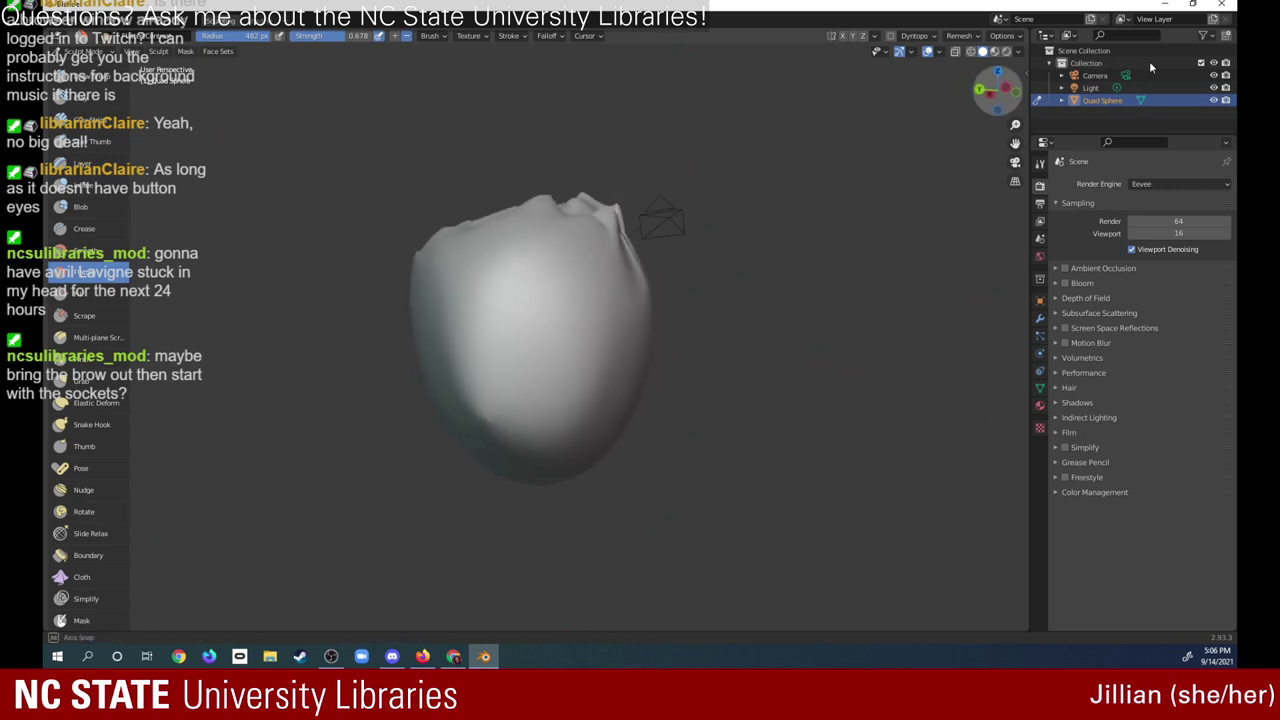
mouse_move(534, 318)
middle_mouse_down()
mouse_move(554, 312)
mouse_move(543, 304)
middle_mouse_up()
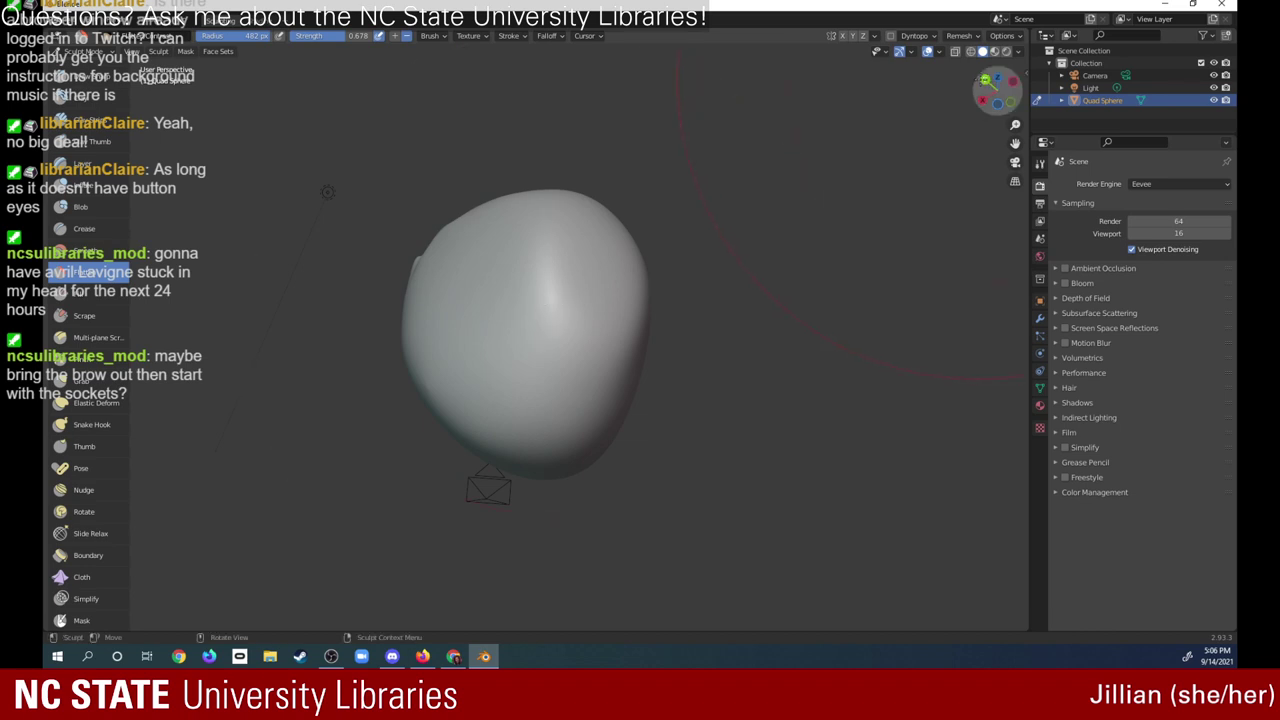
mouse_move(997, 88)
left_mouse_down()
mouse_move(946, 198)
mouse_move(502, 450)
left_mouse_up()
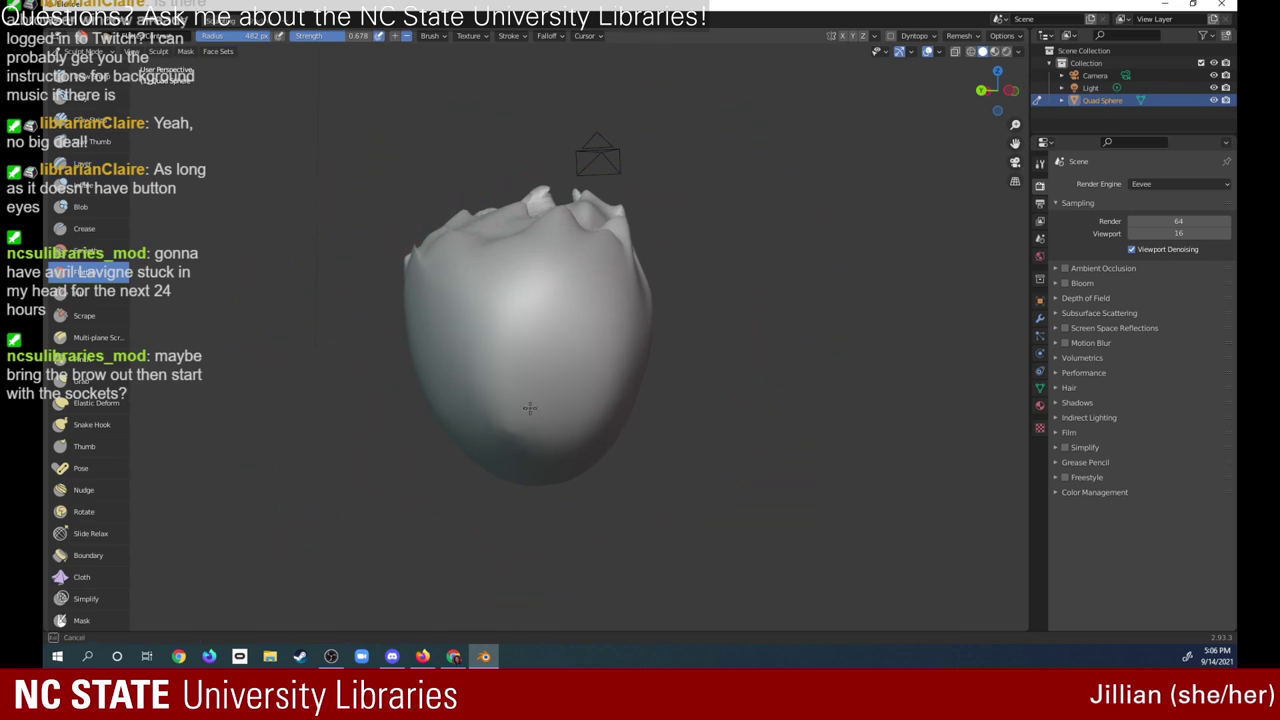
left_click_drag(600, 390, 620, 260)
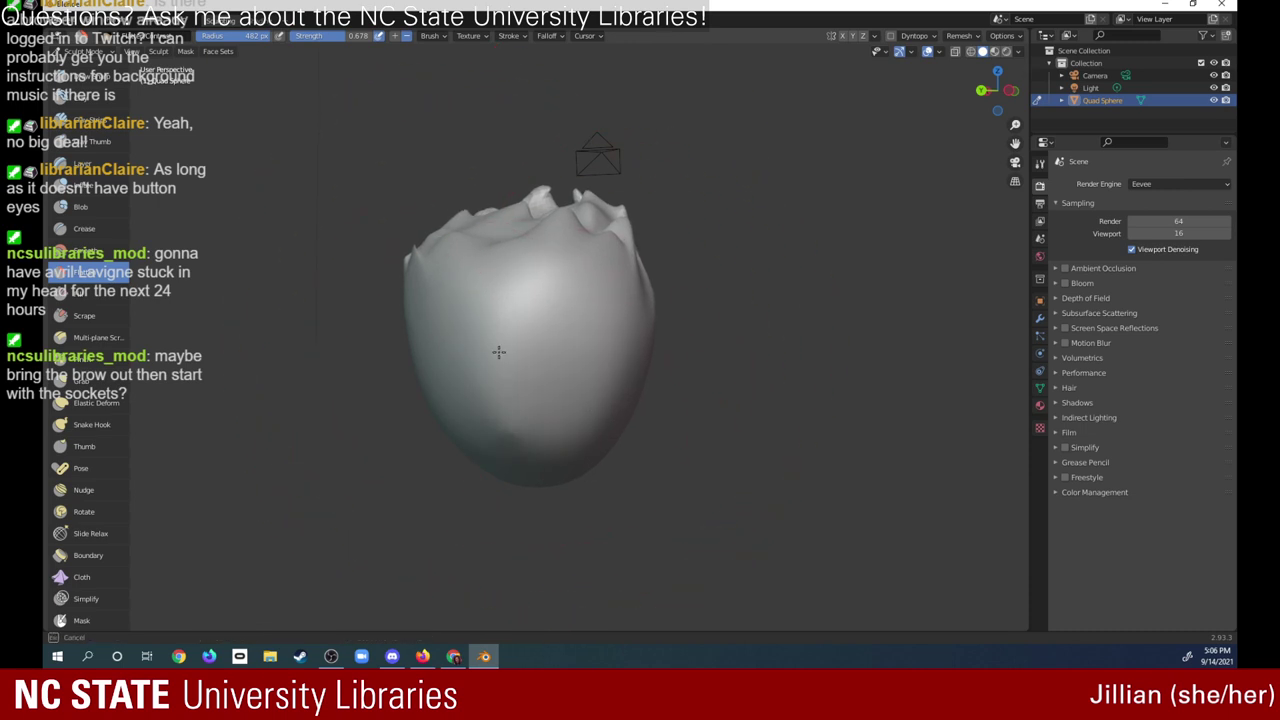
- Inspect the head from profile and behind, adding a light stroke on the back
mouse_move(995, 90)
left_mouse_down()
mouse_move(857, 100)
mouse_move(946, 97)
left_mouse_up()
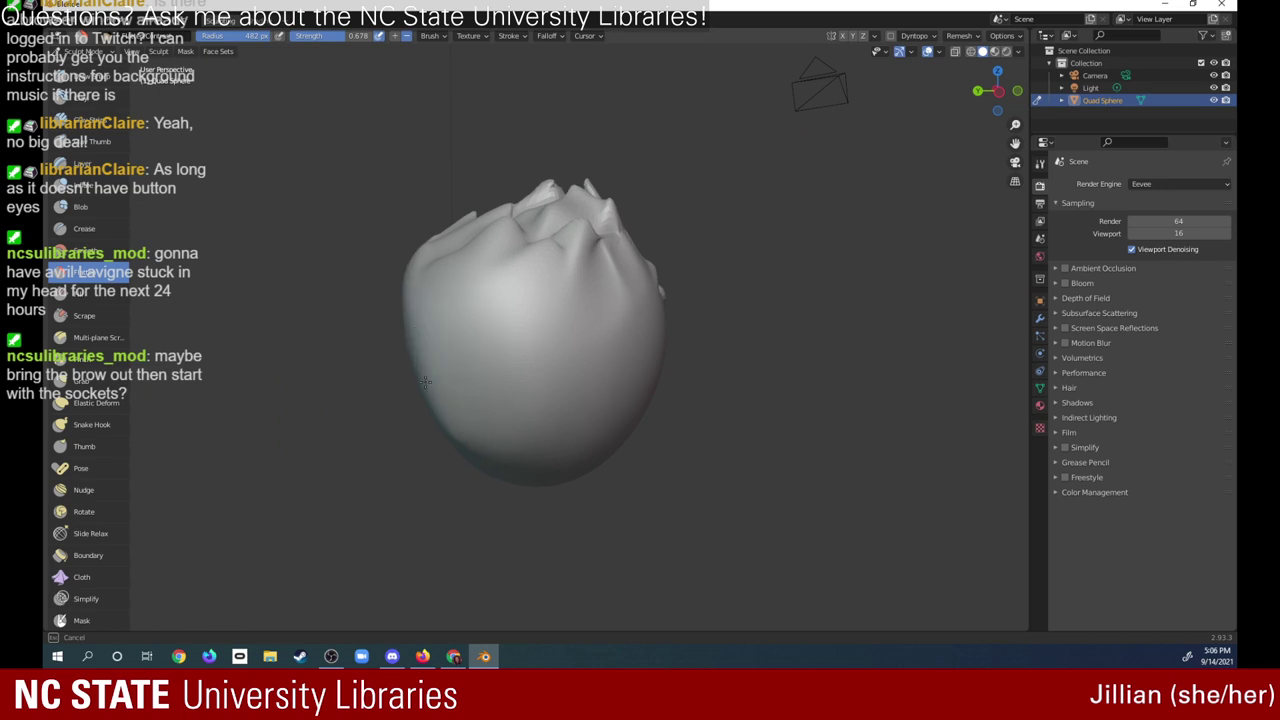
middle_click_drag(475, 338, 457, 405)
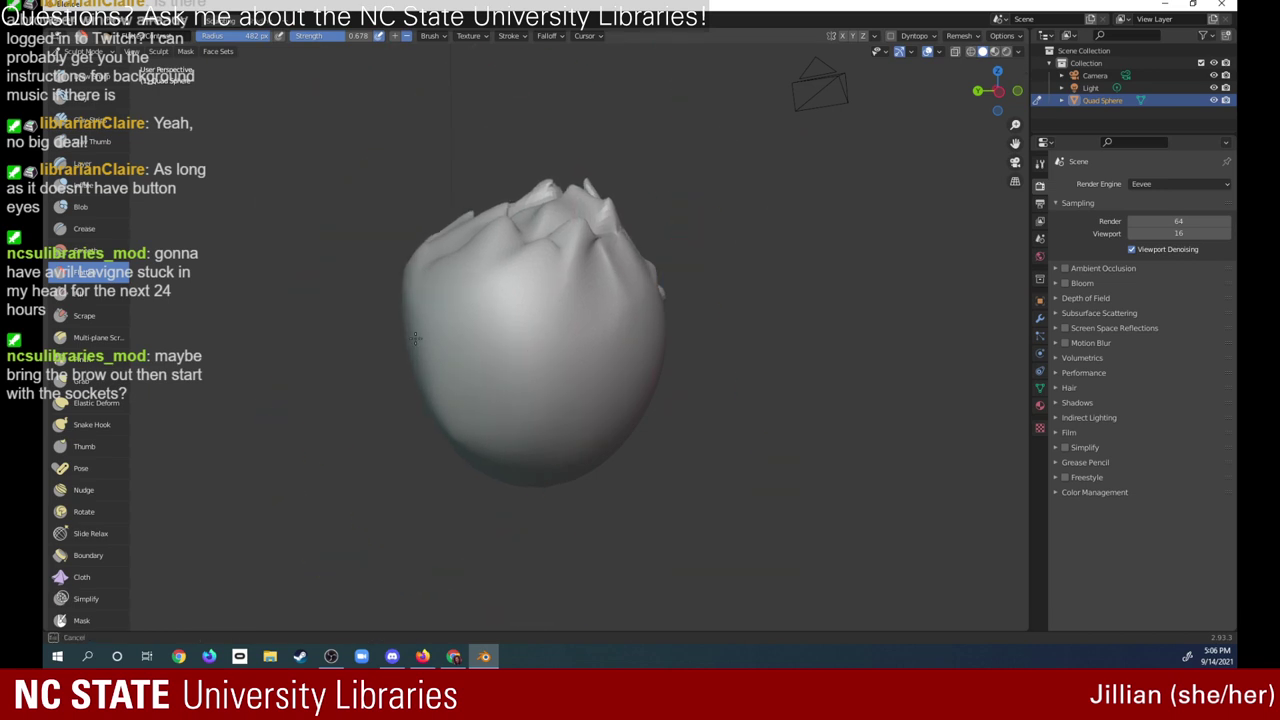
mouse_move(998, 92)
left_mouse_down()
mouse_move(919, 89)
mouse_move(923, 70)
left_mouse_up()
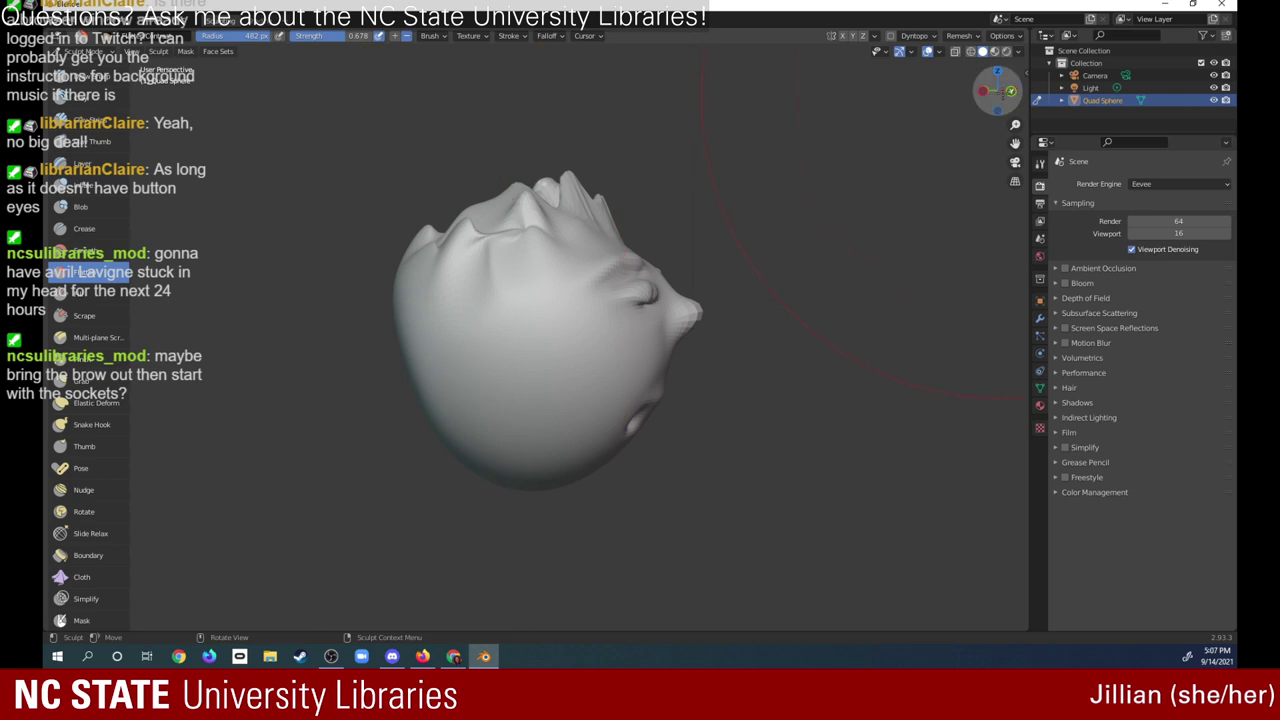
mouse_move(992, 88)
left_mouse_down()
mouse_move(842, 116)
mouse_move(796, 67)
mouse_move(771, 108)
mouse_move(787, 76)
mouse_move(785, 89)
left_mouse_up()
mouse_move(995, 90)
left_mouse_down()
mouse_move(809, 43)
mouse_move(848, 4)
left_mouse_up()
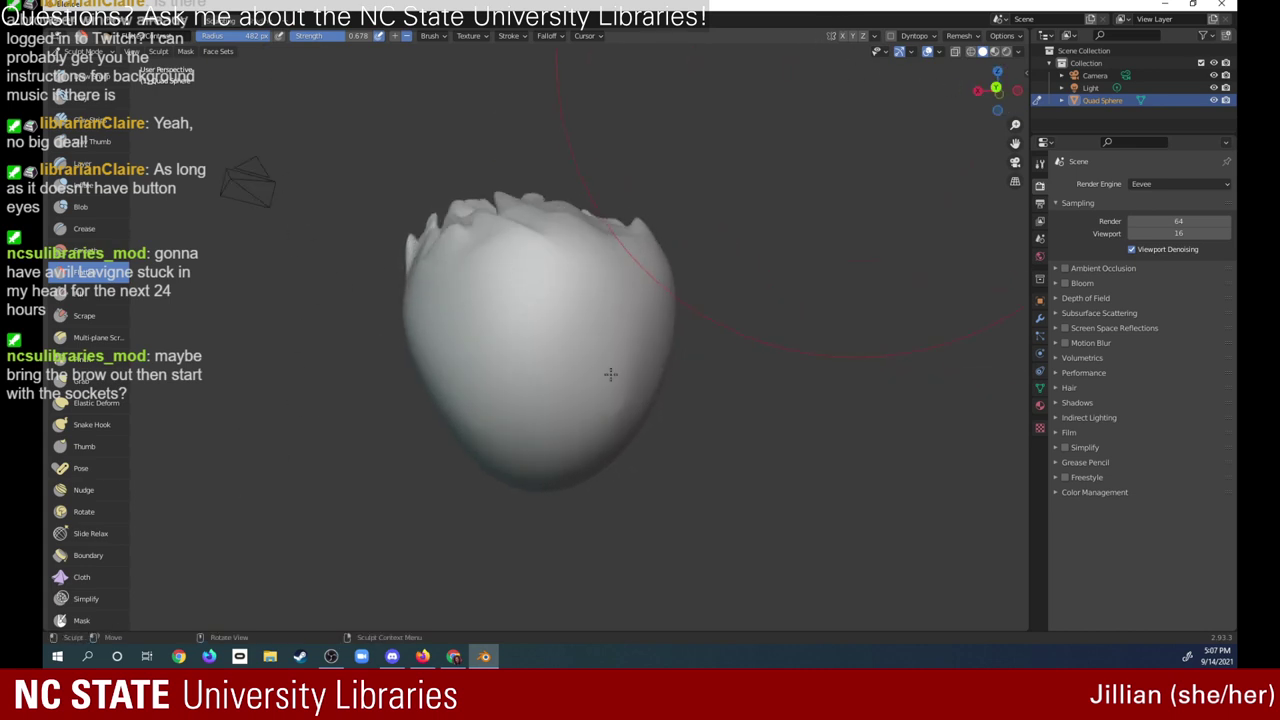
mouse_move(610, 374)
left_mouse_down()
mouse_move(618, 408)
mouse_move(700, 400)
mouse_move(474, 436)
left_mouse_up()
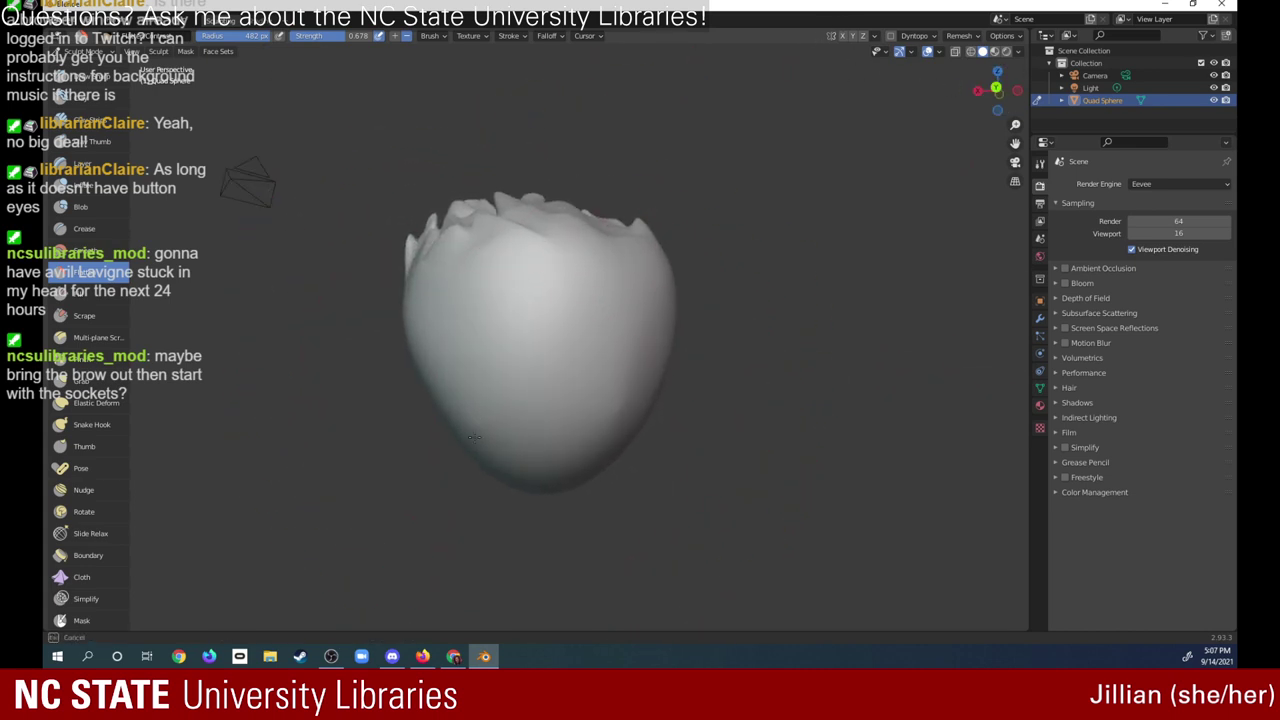
mouse_move(479, 425)
middle_mouse_down()
mouse_move(918, 71)
mouse_move(1000, 110)
middle_mouse_up()
key("ctrl+Tab")
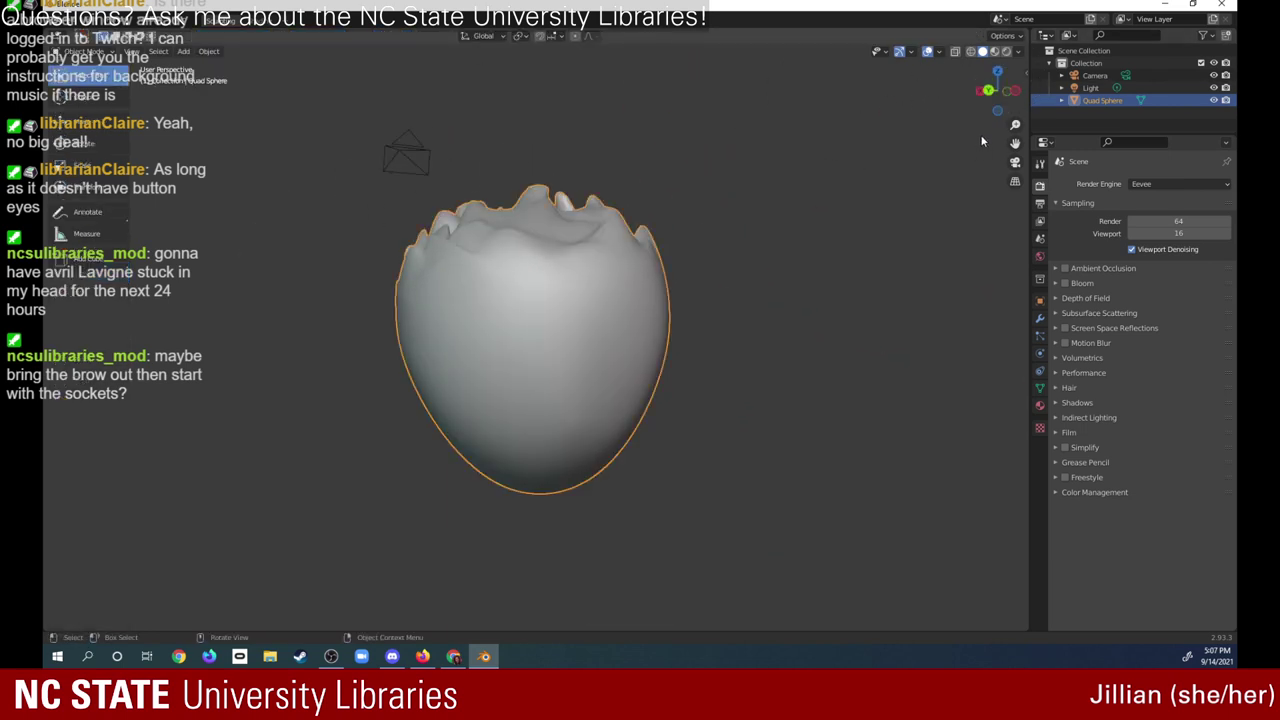
left_click_drag(997, 90, 831, 116)
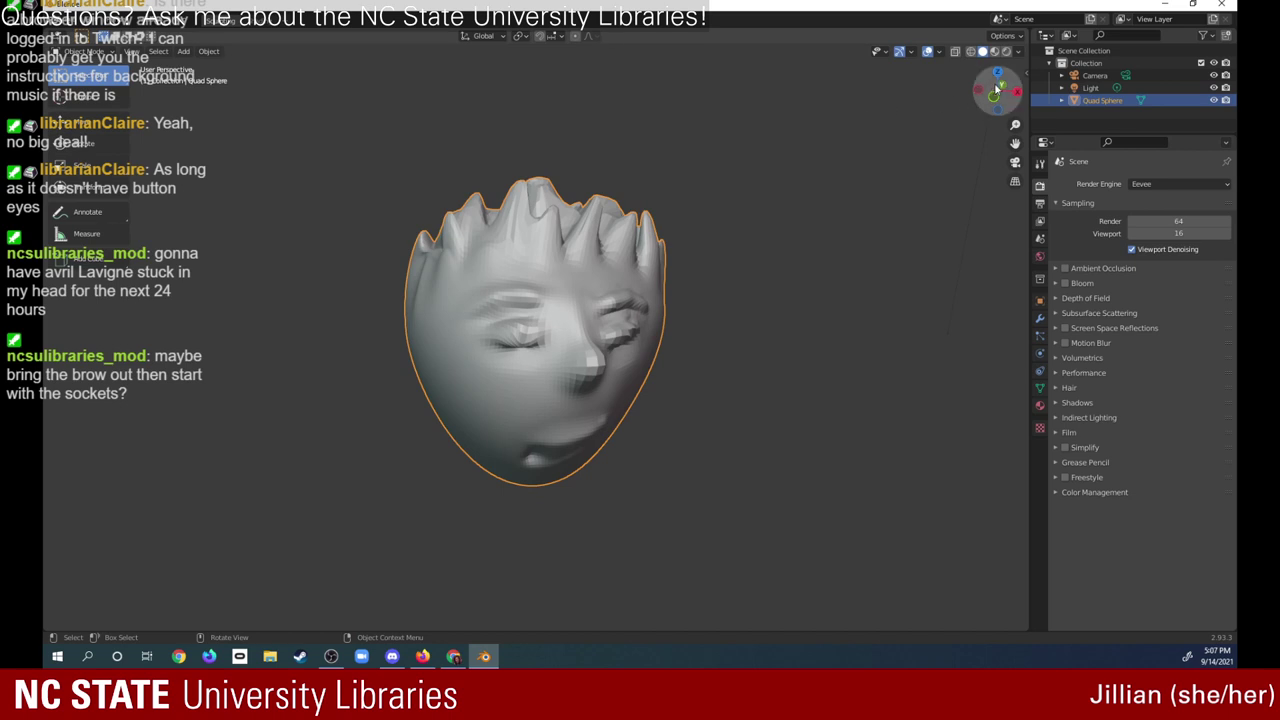
left_click_drag(994, 82, 1002, 65)
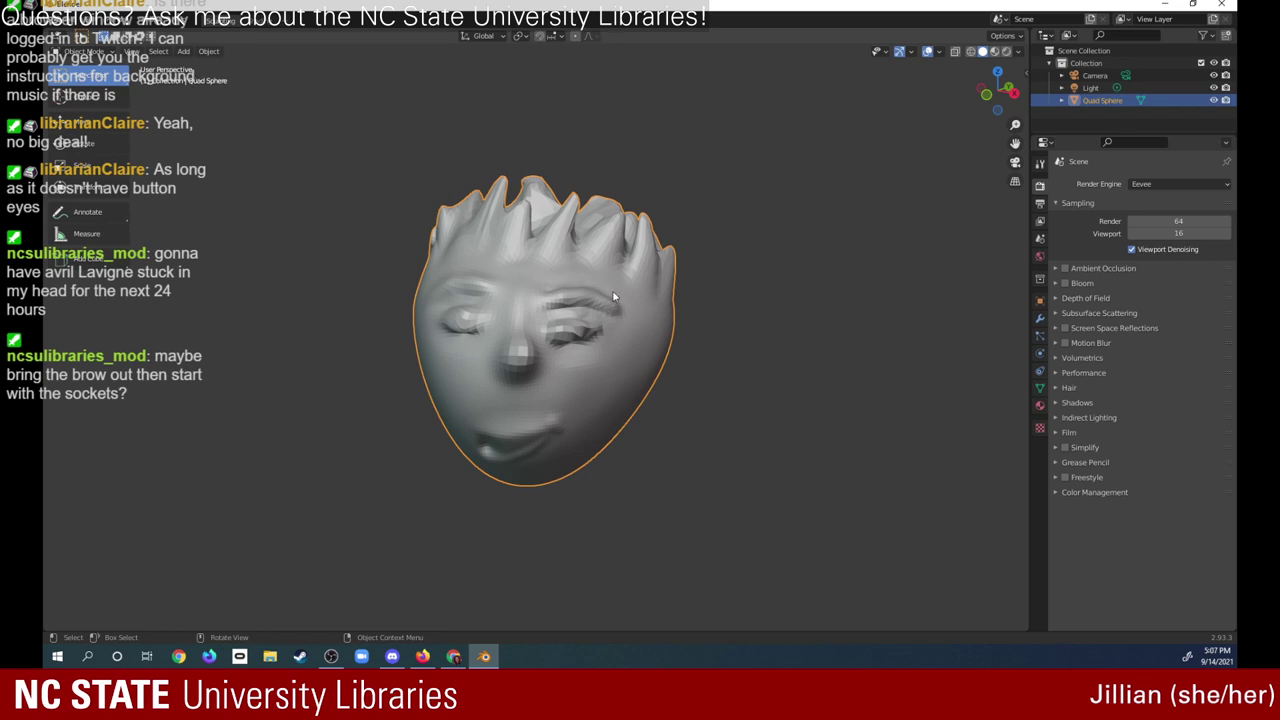
left_click(1092, 64)
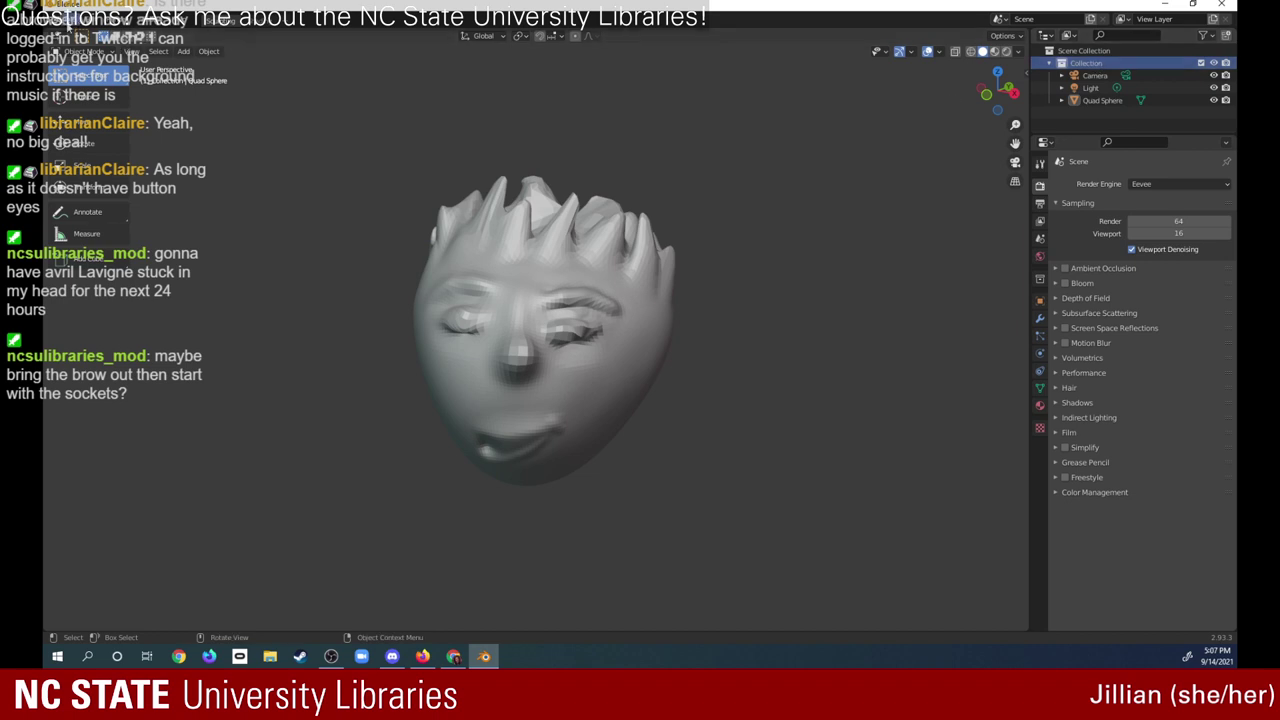
left_click(68, 16)
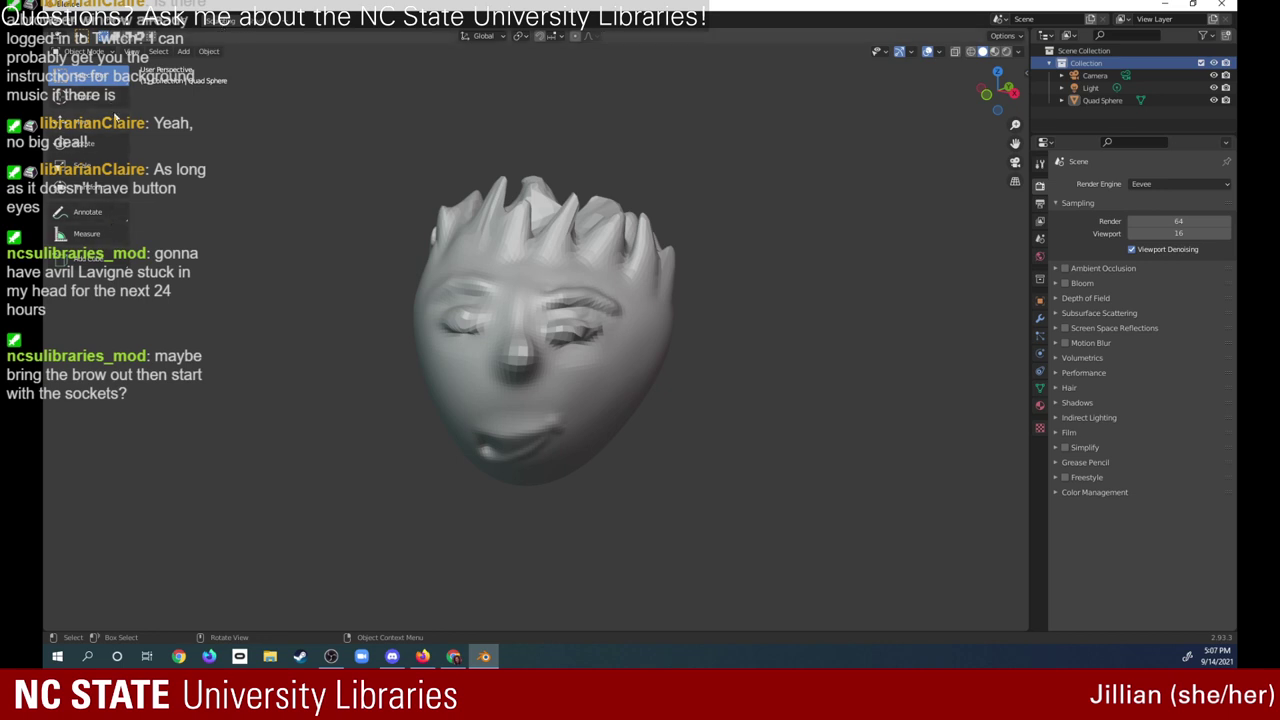
left_click(88, 52)
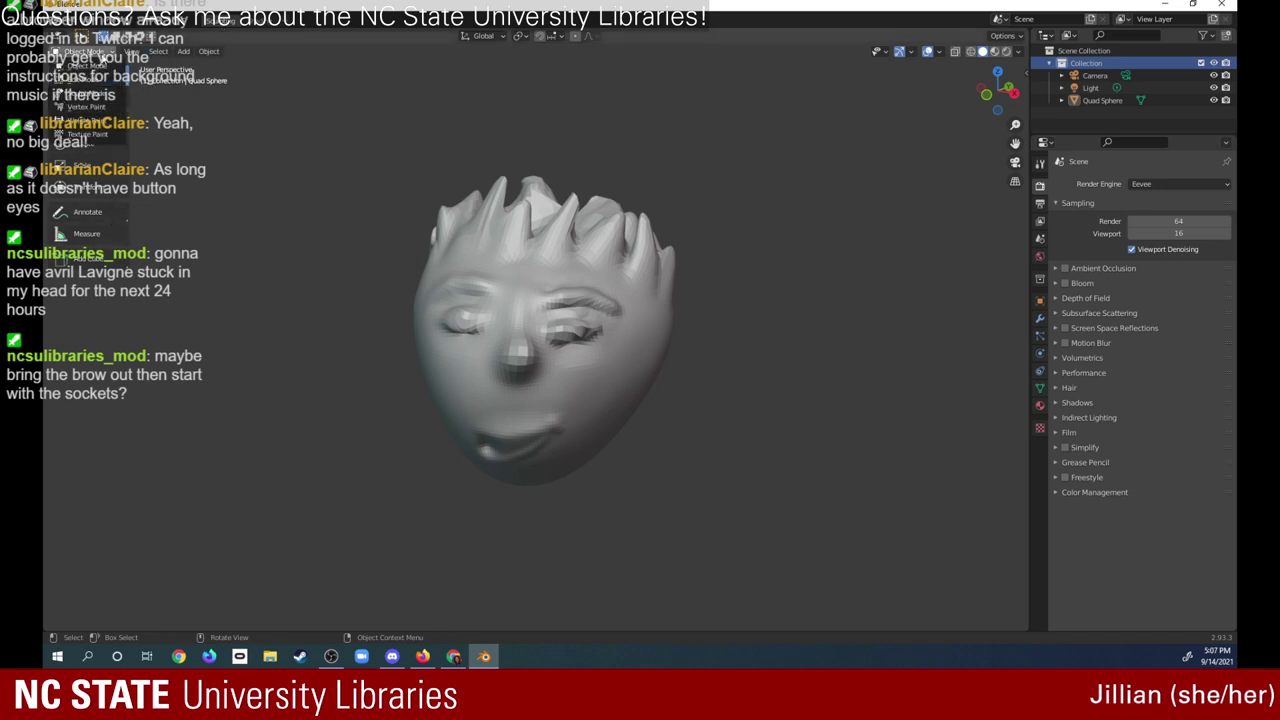
left_click(95, 95)
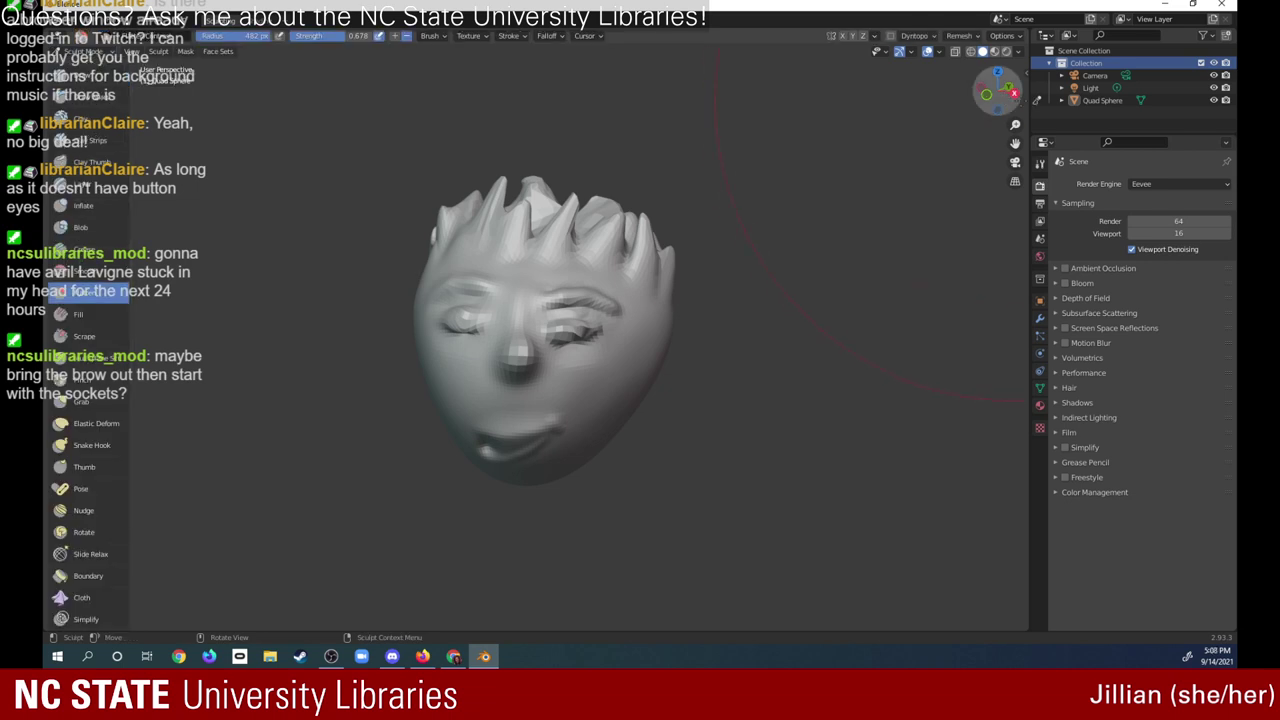
left_click_drag(1000, 90, 848, 50)
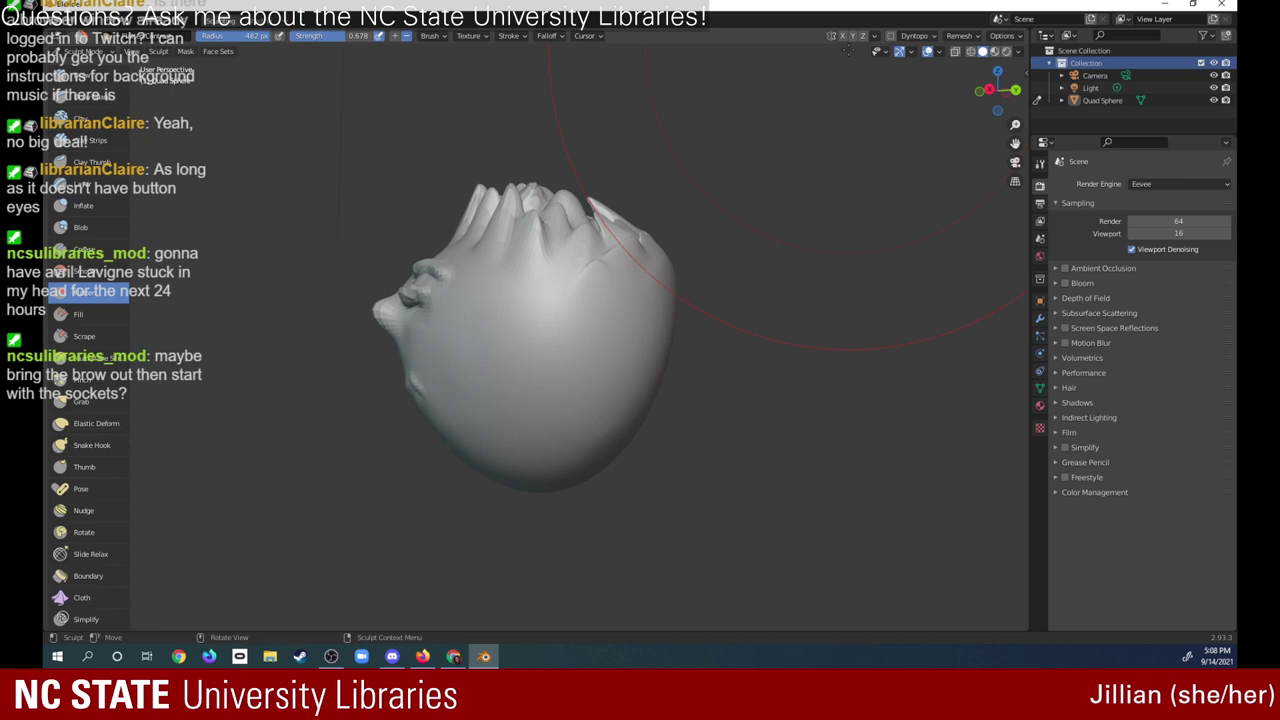
mouse_move(997, 95)
left_mouse_down()
mouse_move(1101, 94)
mouse_move(1143, 104)
mouse_move(1129, 126)
mouse_move(1144, 124)
mouse_move(880, 70)
mouse_move(867, 91)
left_mouse_up()
mouse_move(867, 91)
middle_mouse_down()
mouse_move(881, 104)
mouse_move(951, 73)
middle_mouse_up()
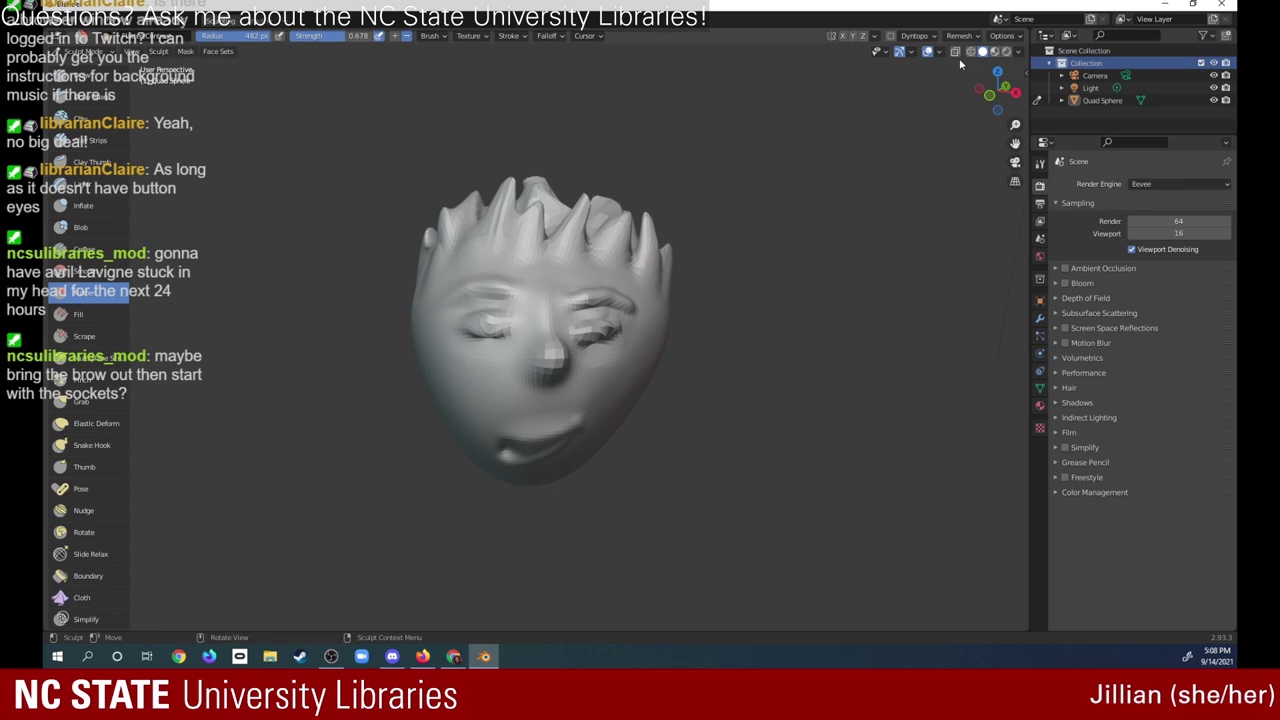
mouse_move(1015, 125)
left_mouse_down()
mouse_move(1003, 91)
mouse_move(1040, 125)
mouse_move(857, 88)
mouse_move(990, 76)
left_mouse_up()
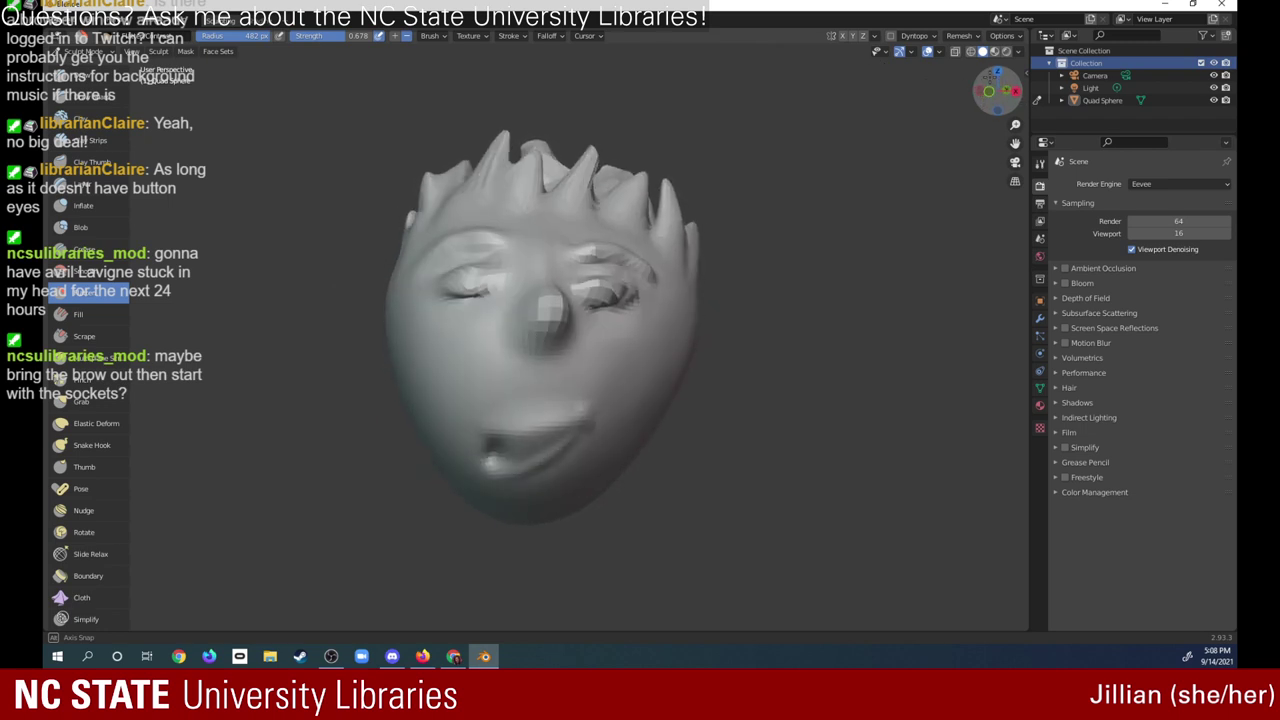
left_click_drag(990, 76, 996, 92)
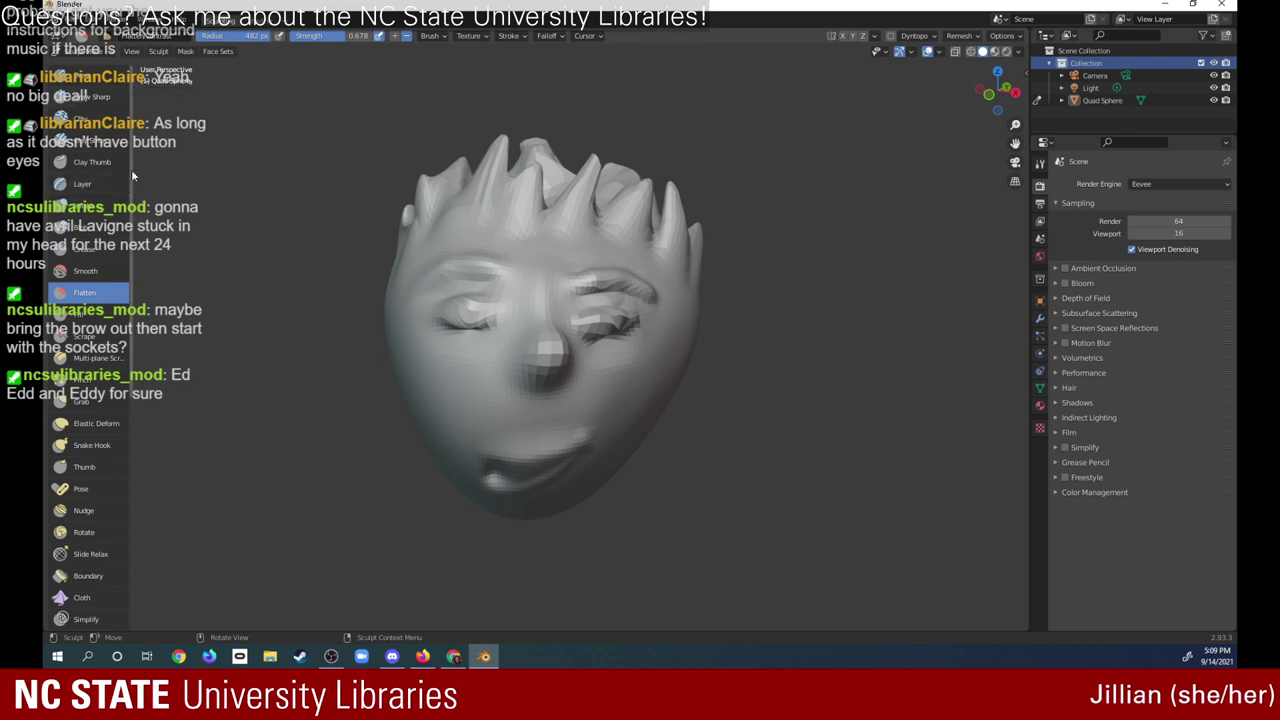
scroll(115, 184, "down", 2)
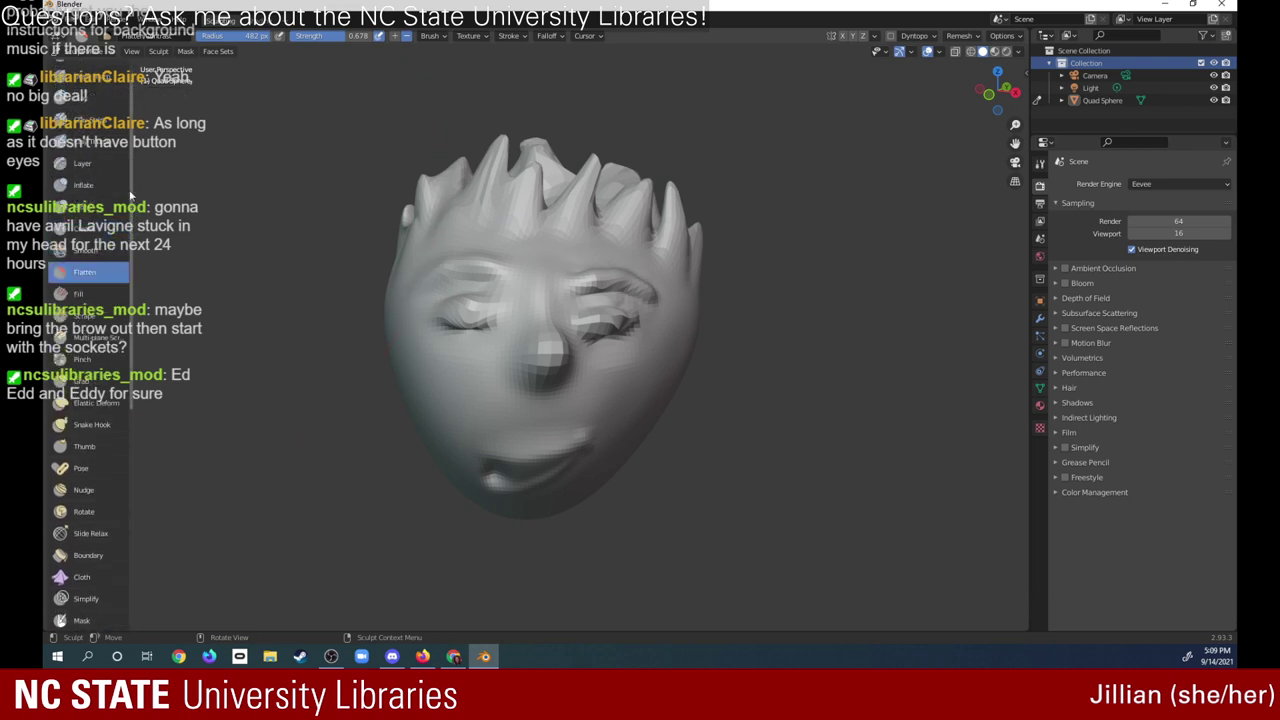
scroll(110, 180, "up", 1)
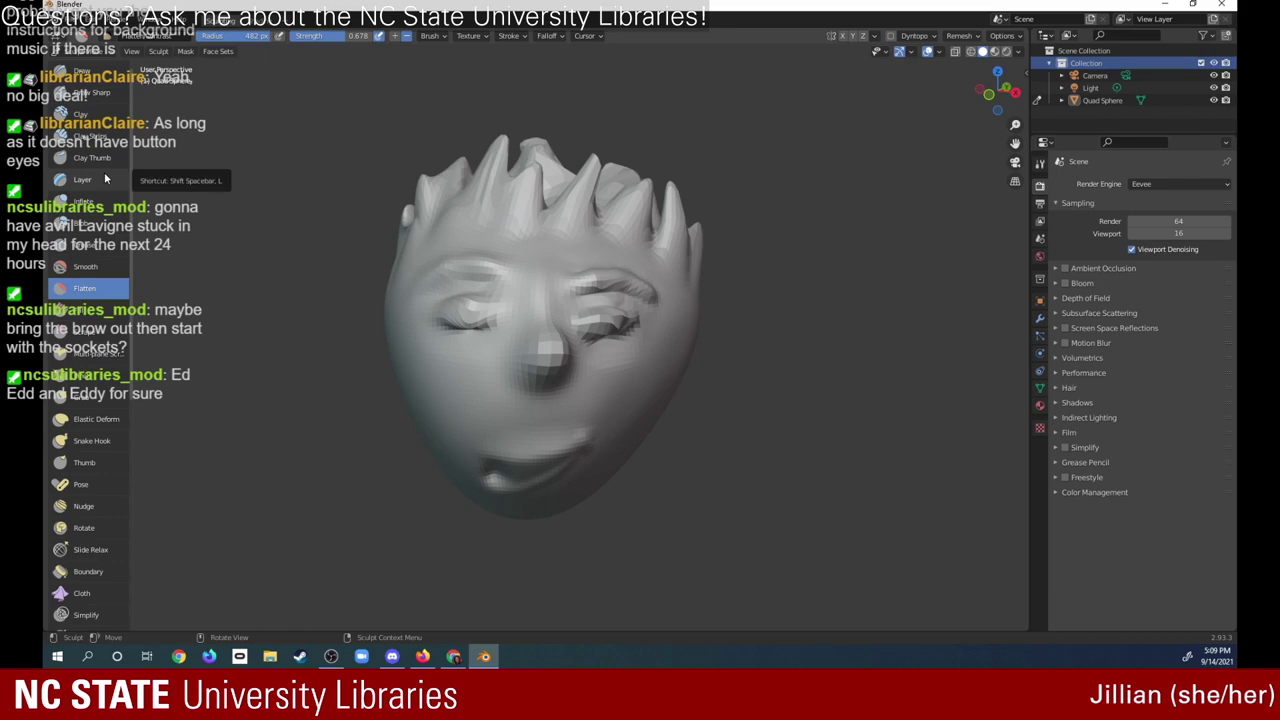
- Orbit over the top of the head and tug the top-left hair peaks with the Grab brush
left_click_drag(997, 92, 1000, 150)
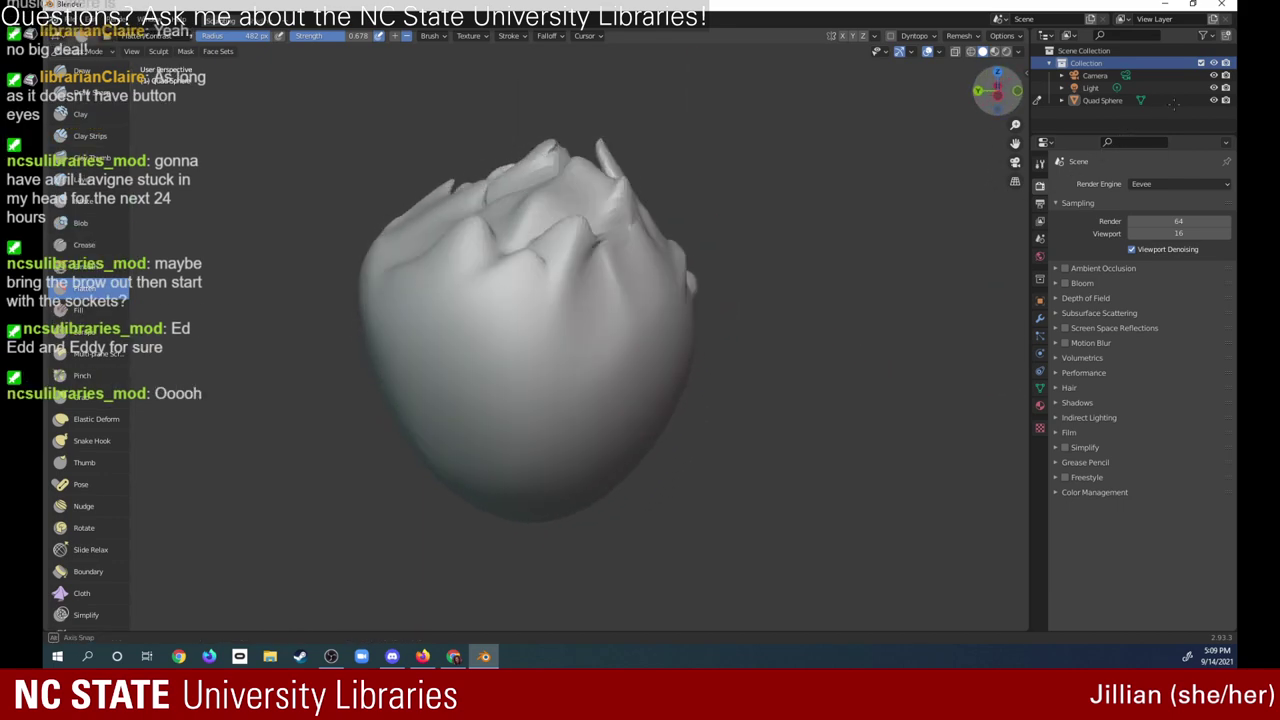
left_click_drag(997, 92, 1160, 88)
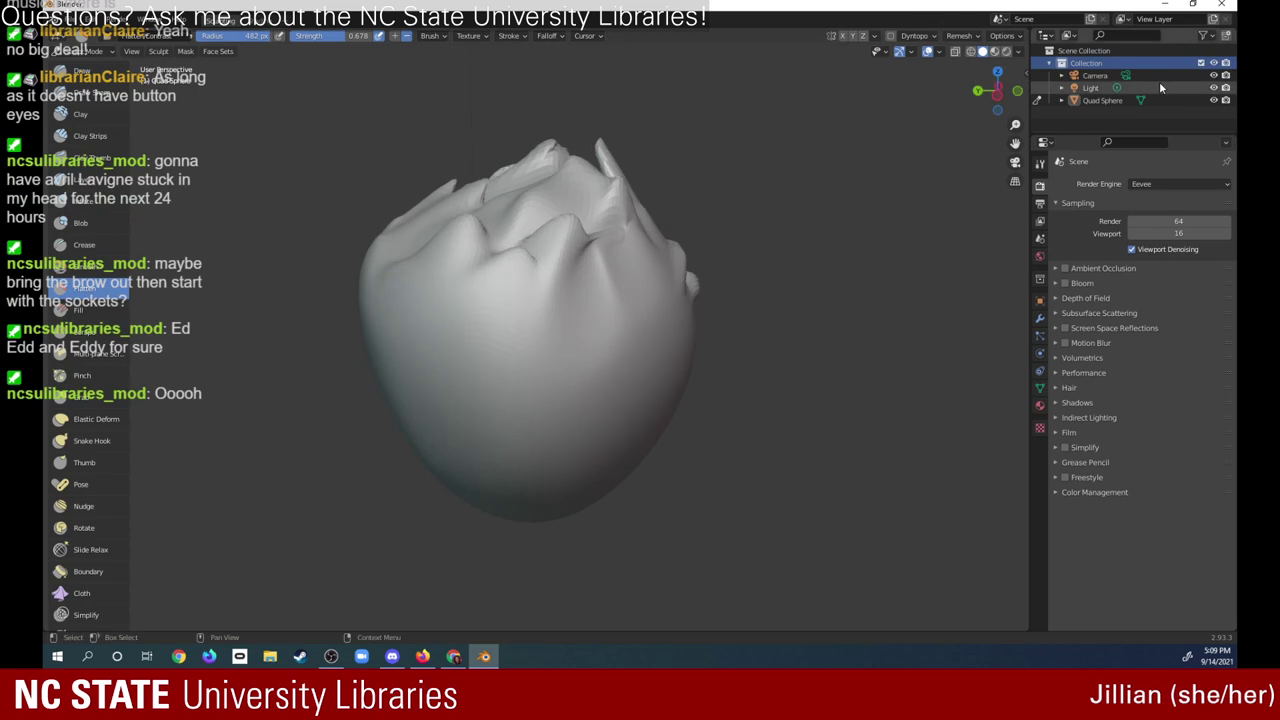
left_click_drag(997, 92, 1040, 94)
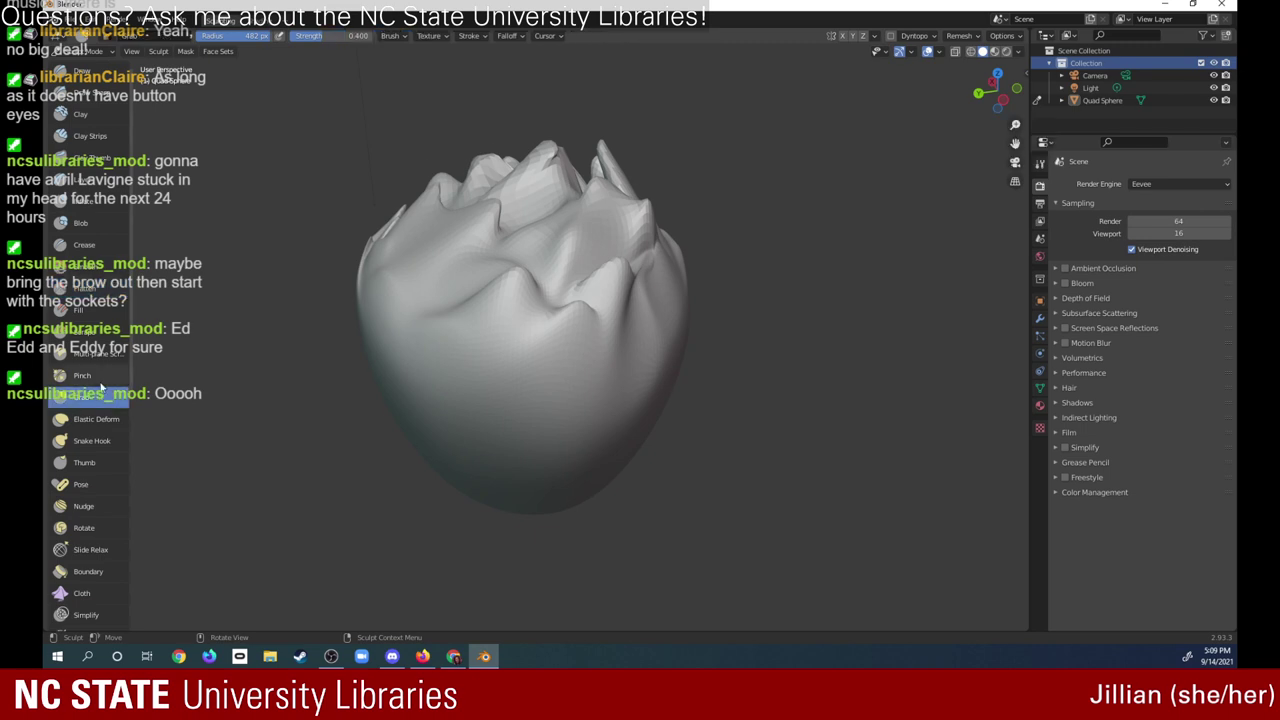
left_click(99, 398)
left_click_drag(443, 271, 437, 237)
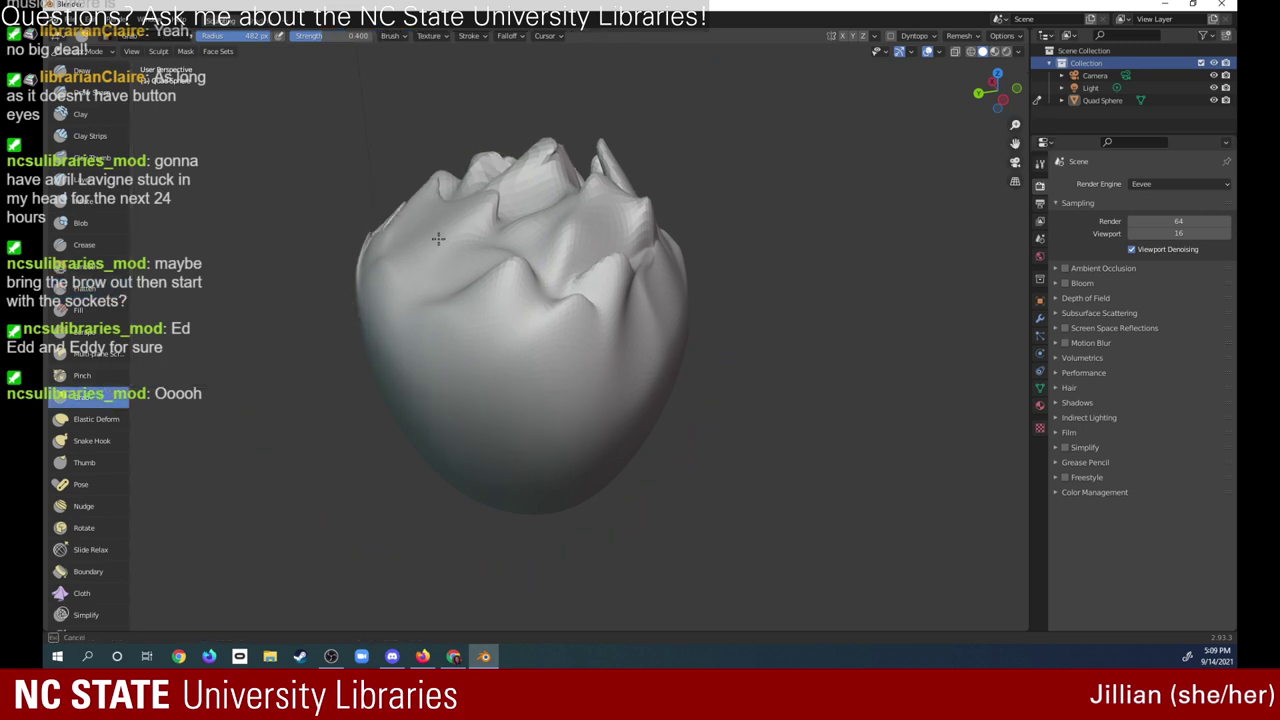
- Shrink the brush radius to 31 px and pull new pointed spikes from the top rim
left_click(232, 35)
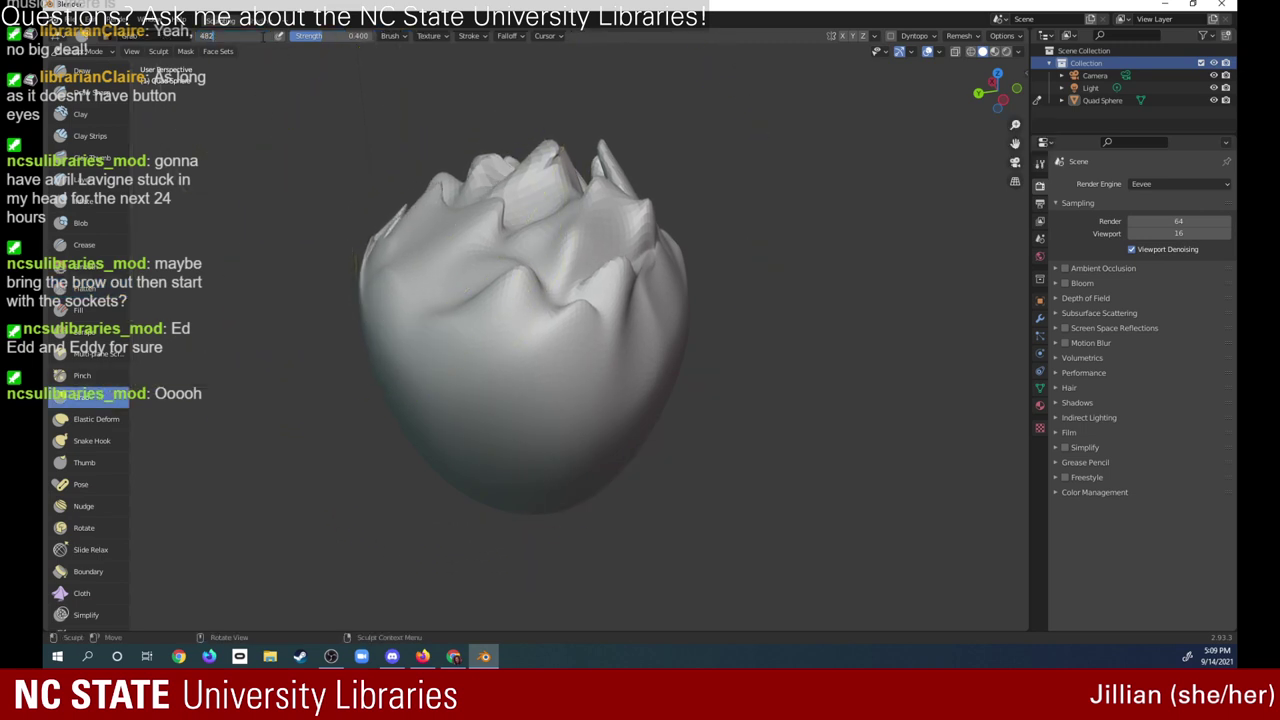
key("Return")
left_click_drag(247, 46, 206, 51)
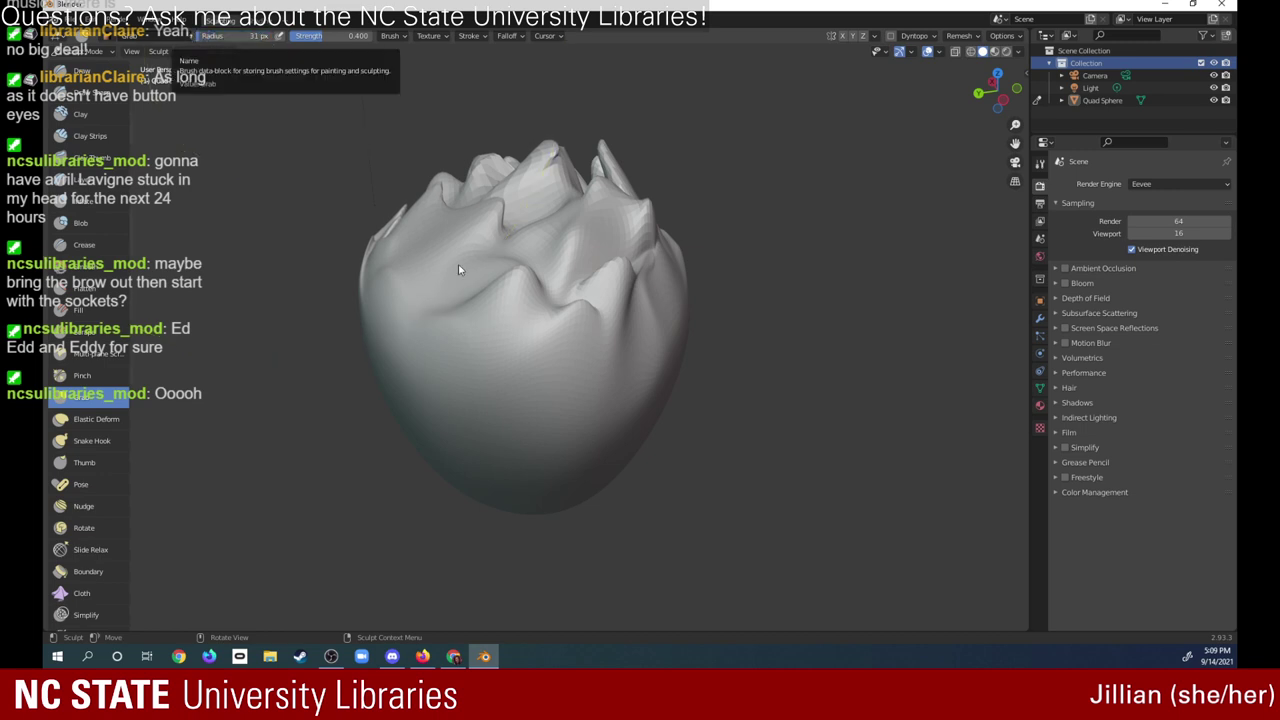
mouse_move(457, 271)
left_mouse_down()
mouse_move(443, 235)
mouse_move(470, 250)
mouse_move(408, 225)
mouse_move(400, 263)
mouse_move(444, 183)
left_mouse_up()
mouse_move(476, 237)
left_mouse_down()
mouse_move(480, 187)
mouse_move(498, 171)
left_mouse_up()
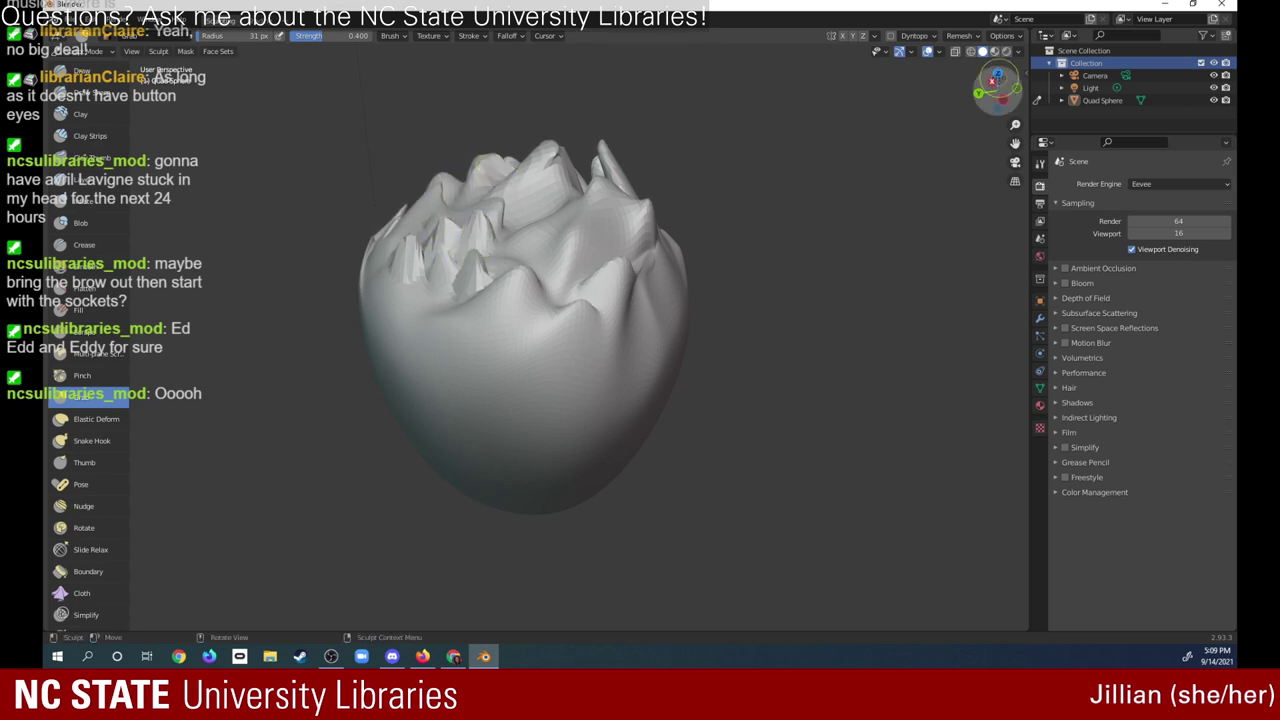
- Pull and reshape spikes along the crown's top, left and right rims with the Grab brush
left_click_drag(995, 88, 1057, 72)
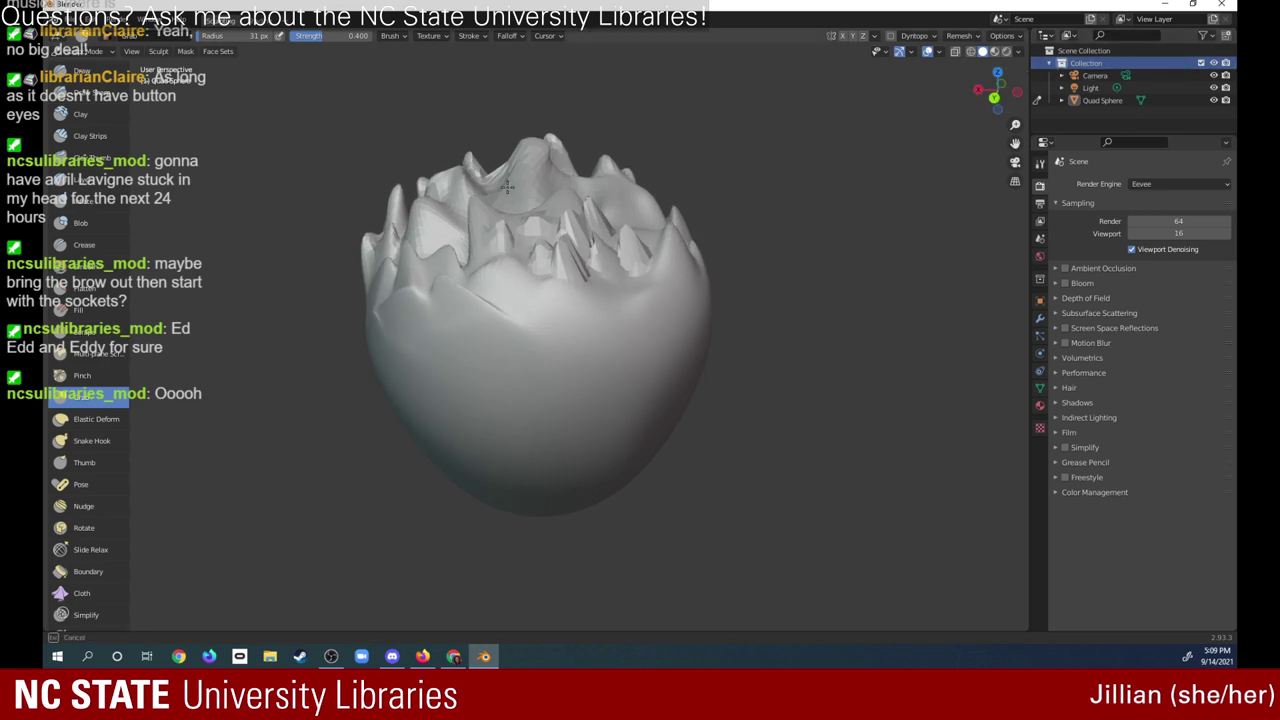
mouse_move(503, 245)
left_mouse_down()
mouse_move(508, 184)
mouse_move(483, 148)
mouse_move(462, 226)
left_mouse_up()
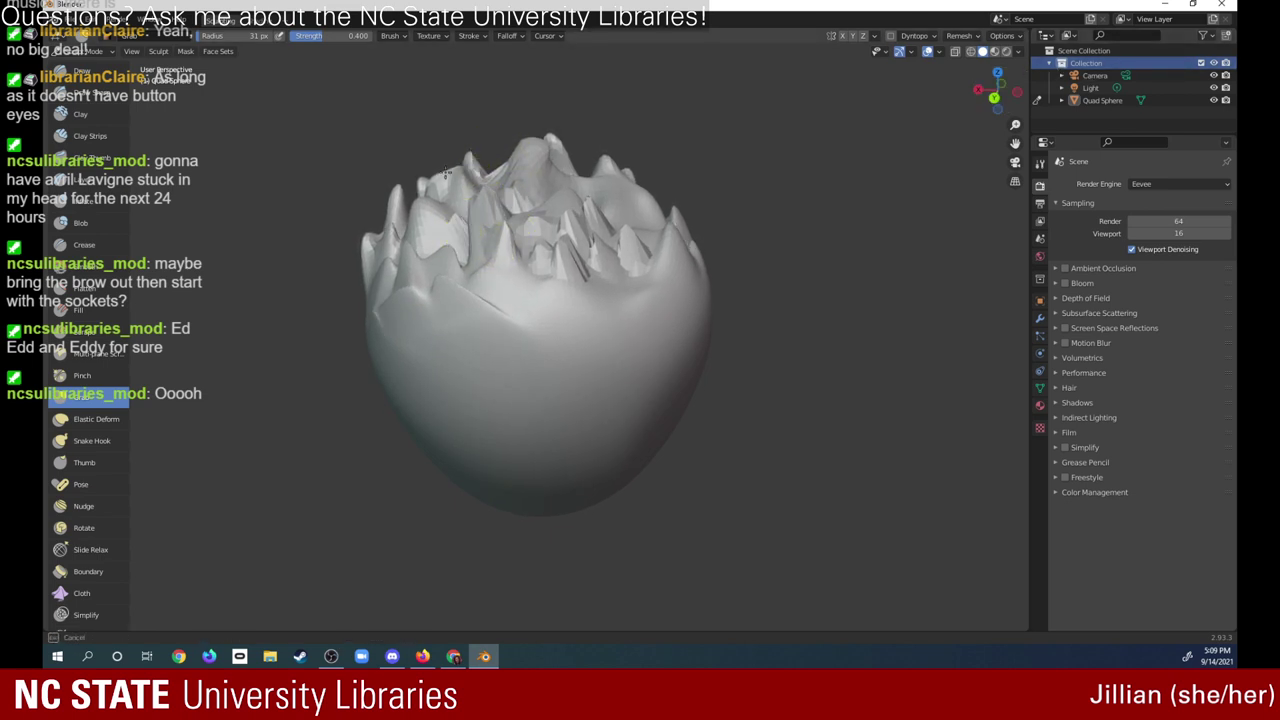
mouse_move(620, 222)
left_mouse_down()
mouse_move(569, 180)
mouse_move(540, 186)
left_mouse_up()
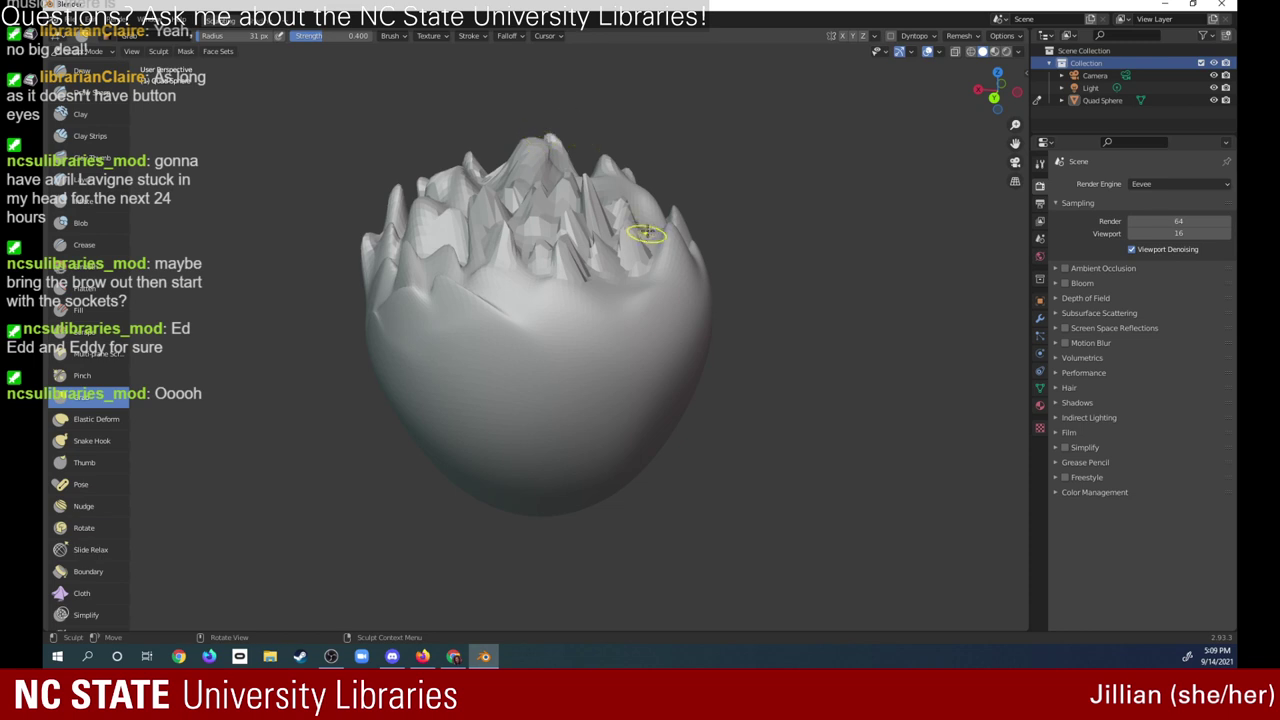
mouse_move(649, 303)
left_mouse_down()
mouse_move(652, 221)
mouse_move(645, 234)
mouse_move(622, 223)
mouse_move(608, 249)
left_mouse_up()
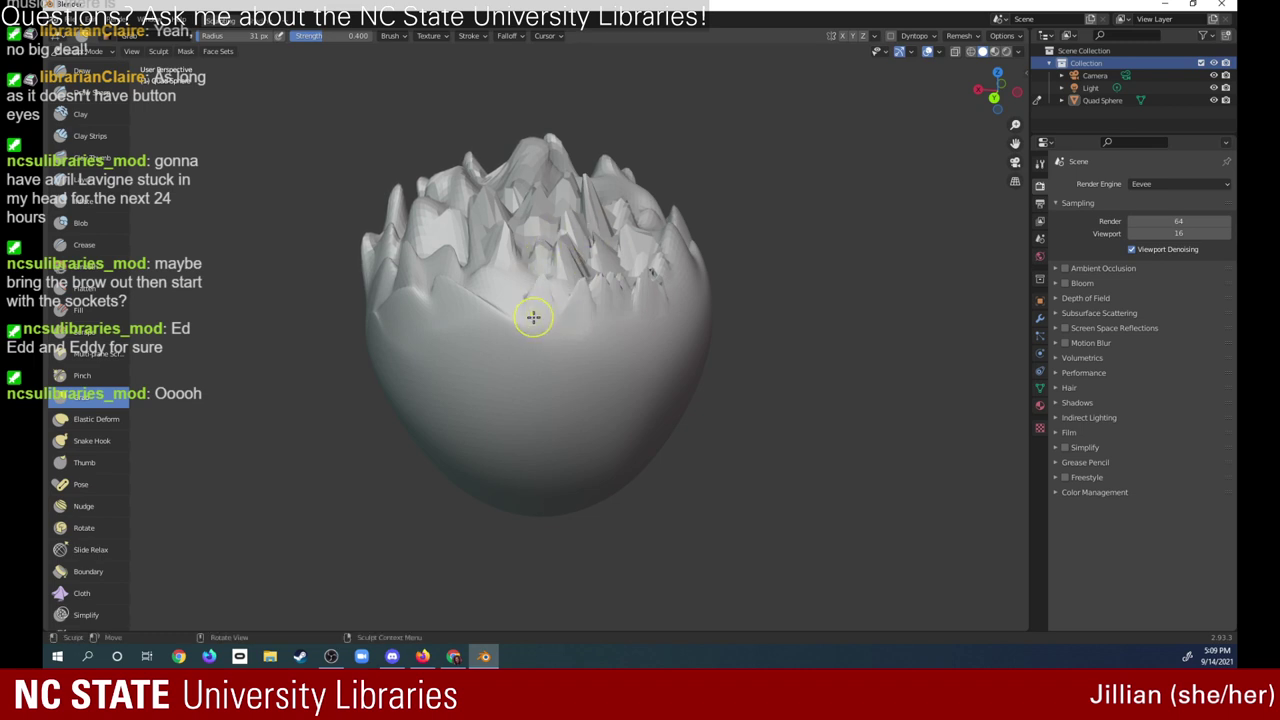
mouse_move(534, 314)
left_mouse_down()
mouse_move(496, 233)
mouse_move(472, 221)
left_mouse_up()
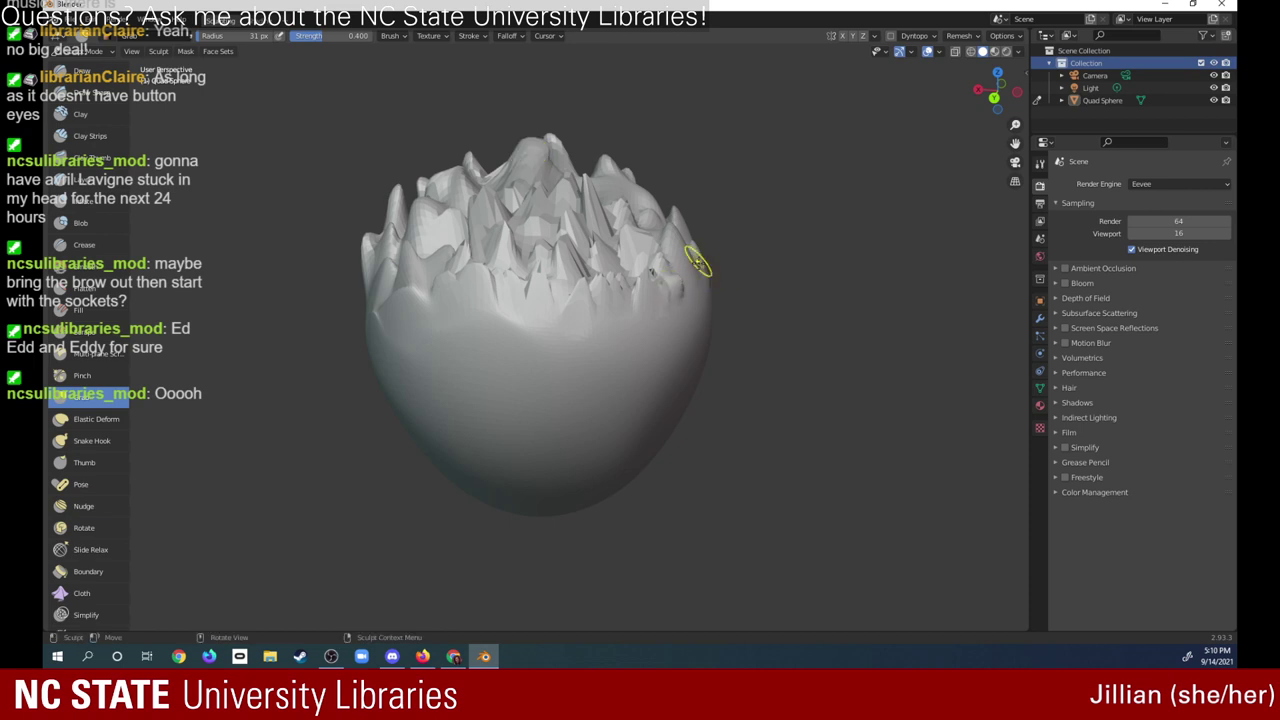
left_click_drag(677, 286, 643, 314)
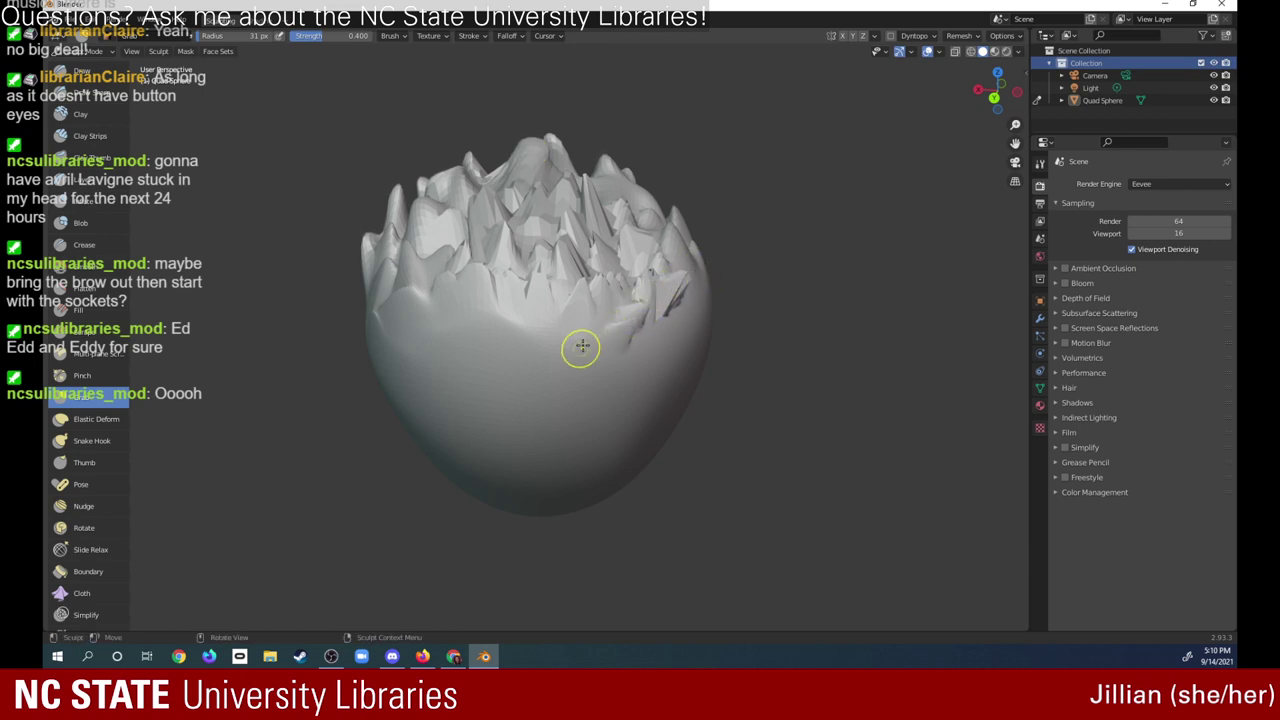
mouse_move(580, 346)
left_mouse_down()
mouse_move(618, 296)
mouse_move(543, 303)
left_mouse_up()
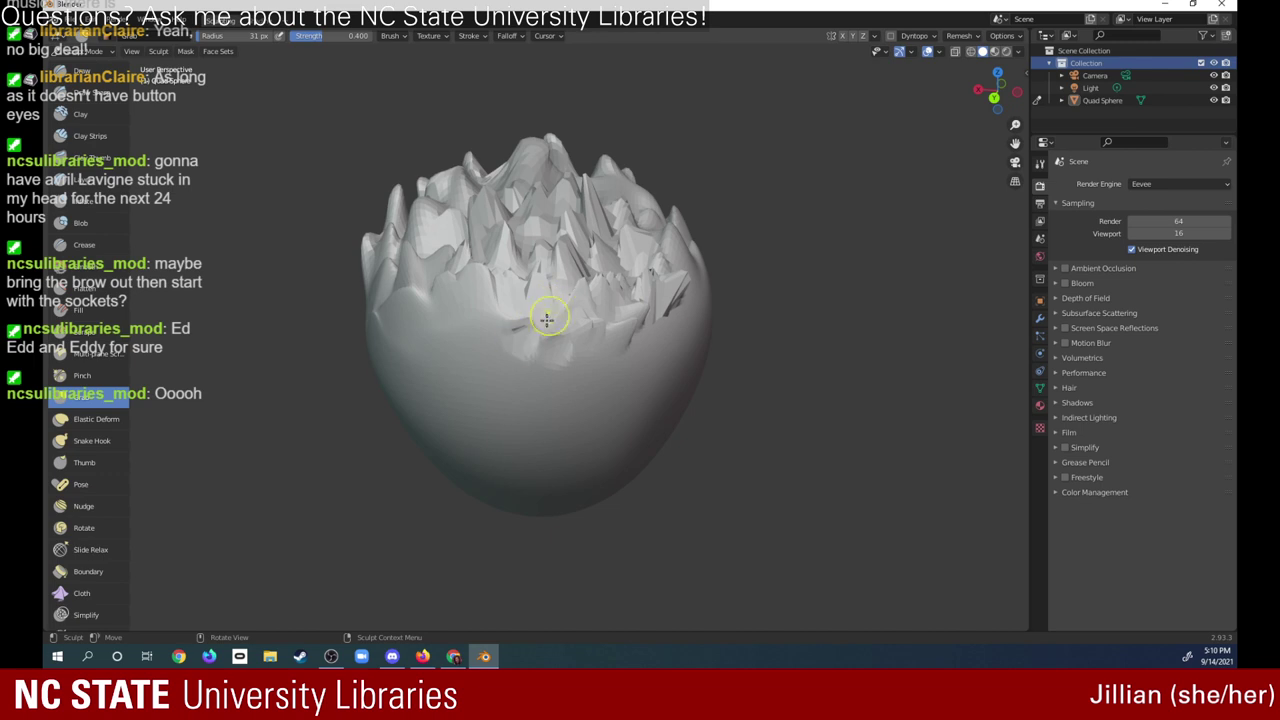
- Carve marks and bumps into the crown's lower edge and right side
mouse_move(661, 317)
middle_mouse_down()
mouse_move(600, 330)
mouse_move(500, 293)
middle_mouse_up()
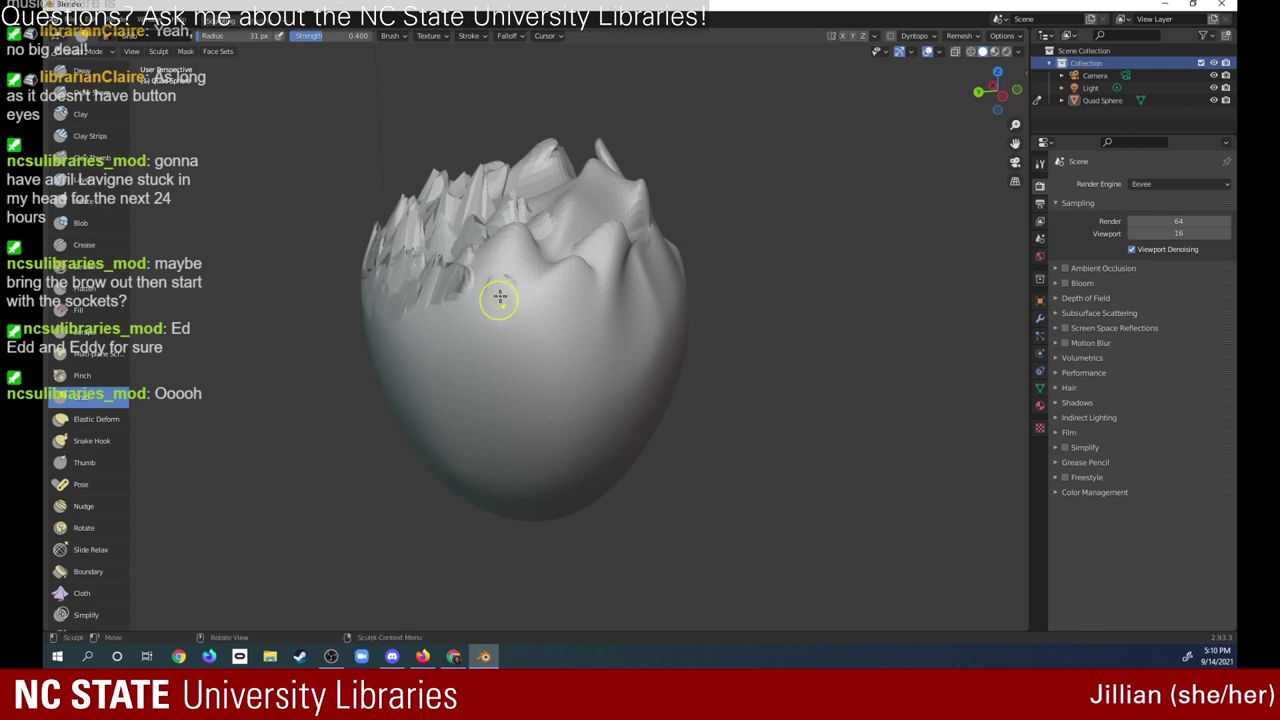
mouse_move(457, 251)
left_mouse_down()
mouse_move(479, 314)
mouse_move(483, 258)
left_mouse_up()
mouse_move(586, 314)
left_mouse_down()
mouse_move(594, 289)
mouse_move(571, 314)
mouse_move(596, 282)
mouse_move(524, 313)
mouse_move(534, 251)
mouse_move(580, 220)
mouse_move(561, 256)
mouse_move(620, 257)
mouse_move(614, 334)
left_mouse_up()
mouse_move(642, 277)
left_mouse_down()
mouse_move(635, 300)
mouse_move(638, 285)
mouse_move(608, 309)
mouse_move(586, 366)
left_mouse_up()
mouse_move(630, 290)
left_mouse_down()
mouse_move(654, 256)
mouse_move(650, 334)
left_mouse_up()
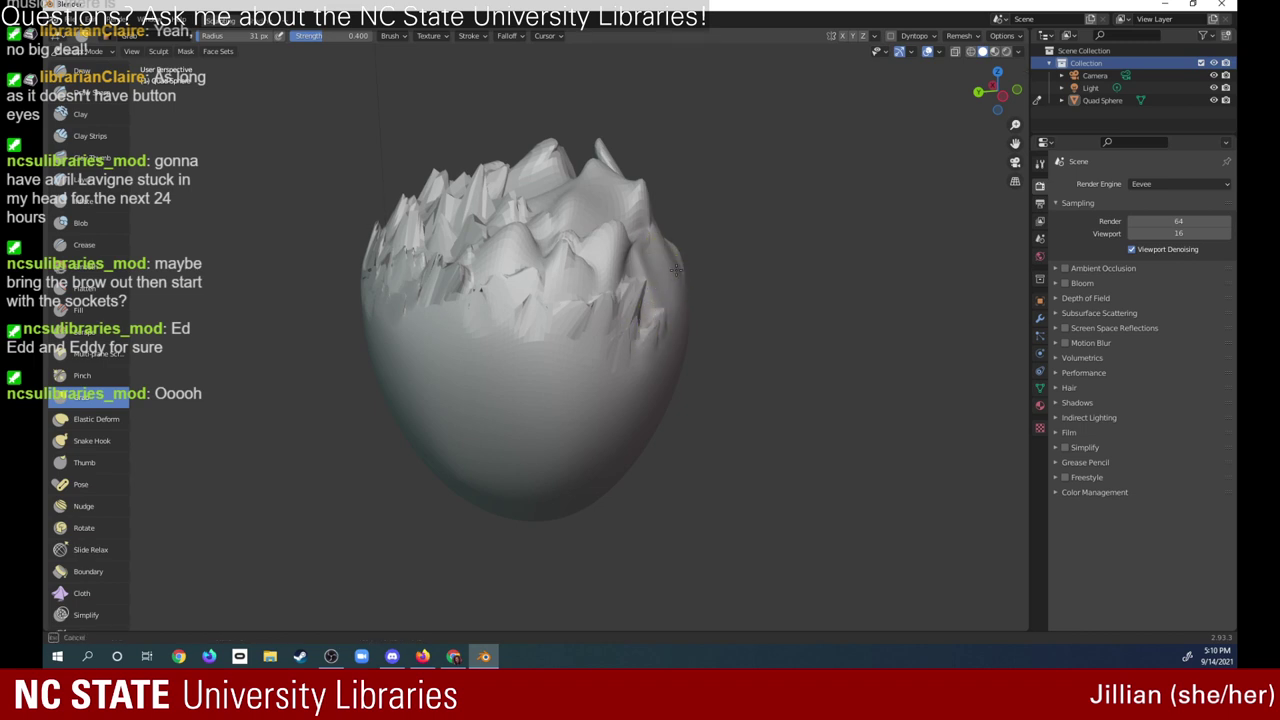
mouse_move(676, 269)
left_mouse_down()
mouse_move(657, 286)
mouse_move(676, 253)
left_mouse_up()
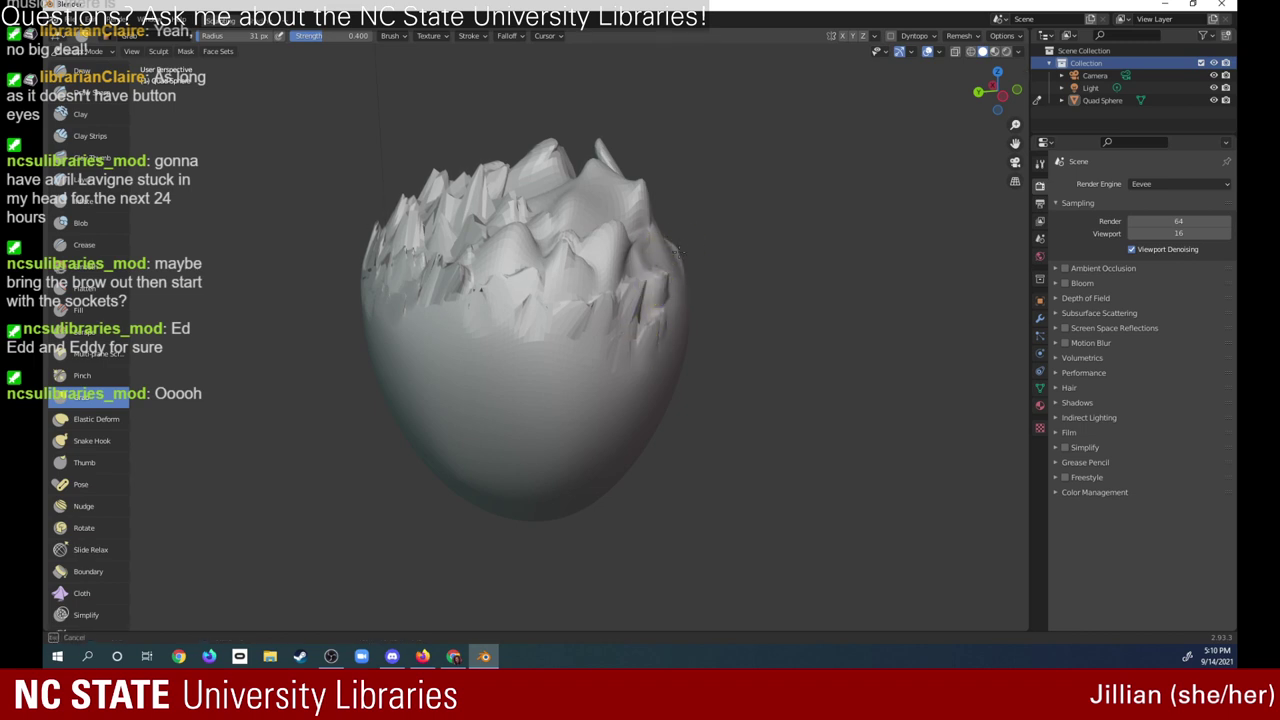
left_click_drag(998, 90, 1088, 90)
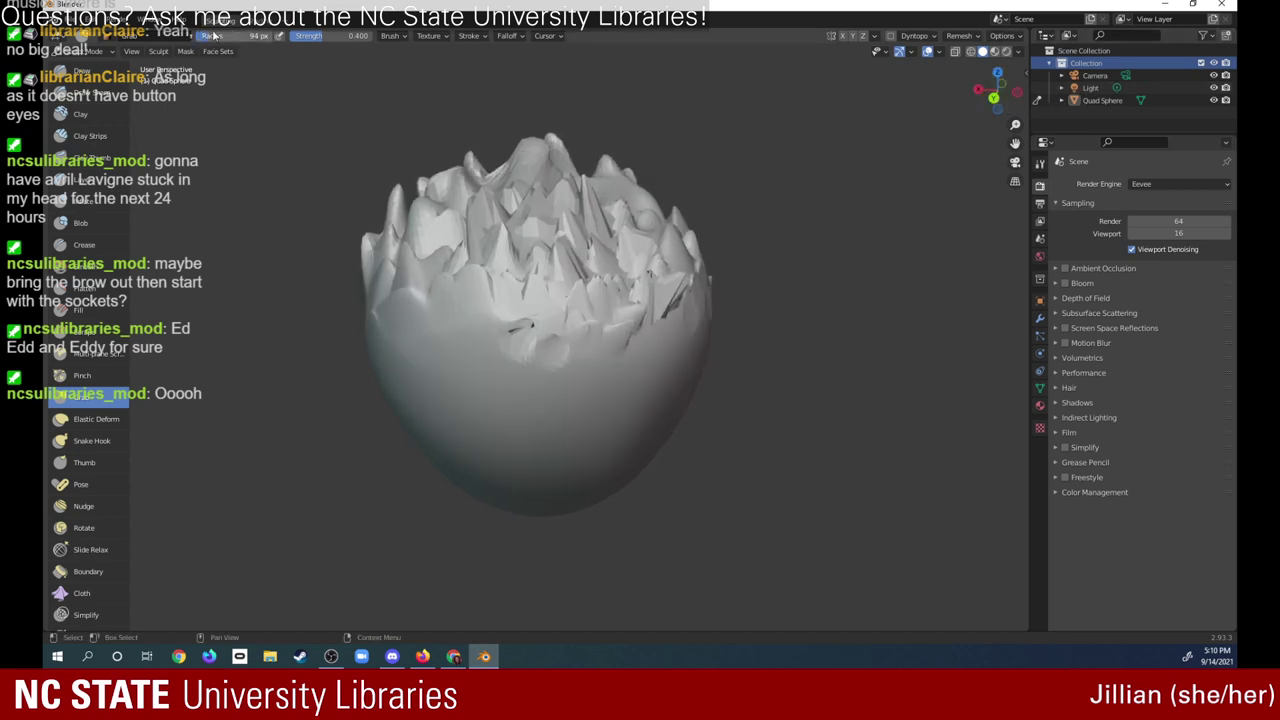
- Raise the brush radius to 94 px and round off the jagged left spikes
left_click_drag(207, 40, 213, 30)
left_click_drag(451, 325, 468, 275)
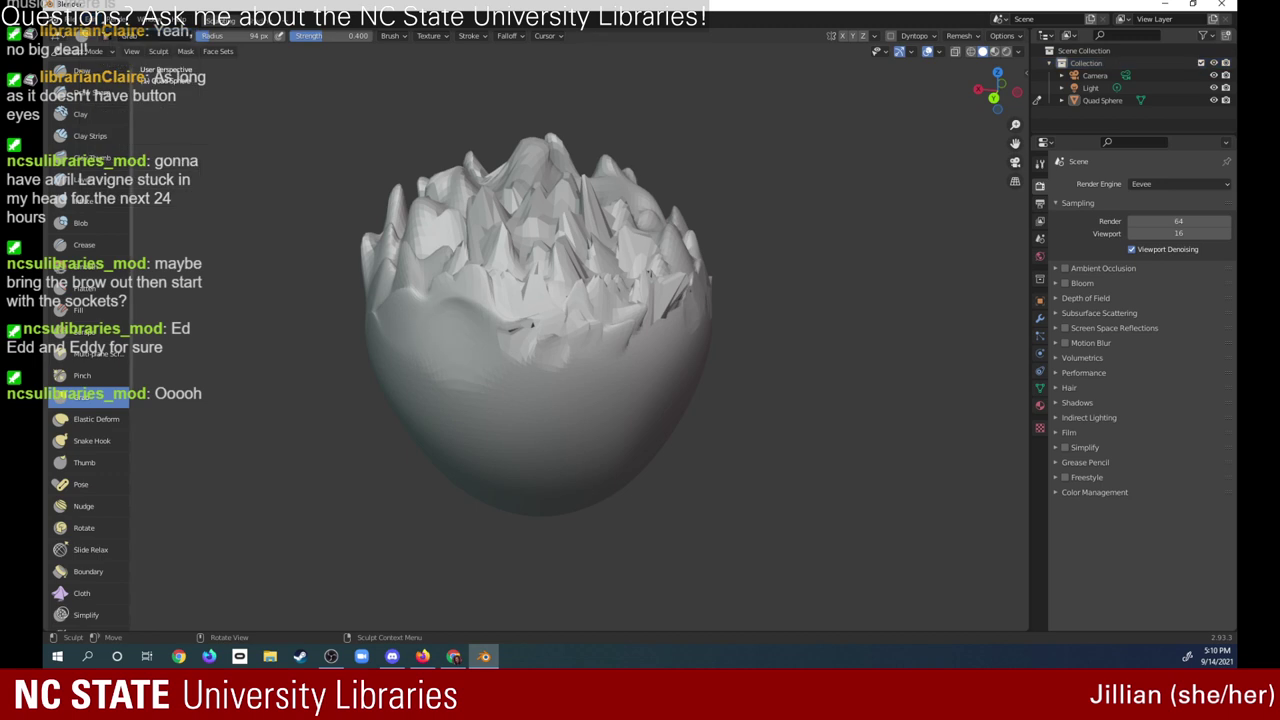
left_click(96, 19)
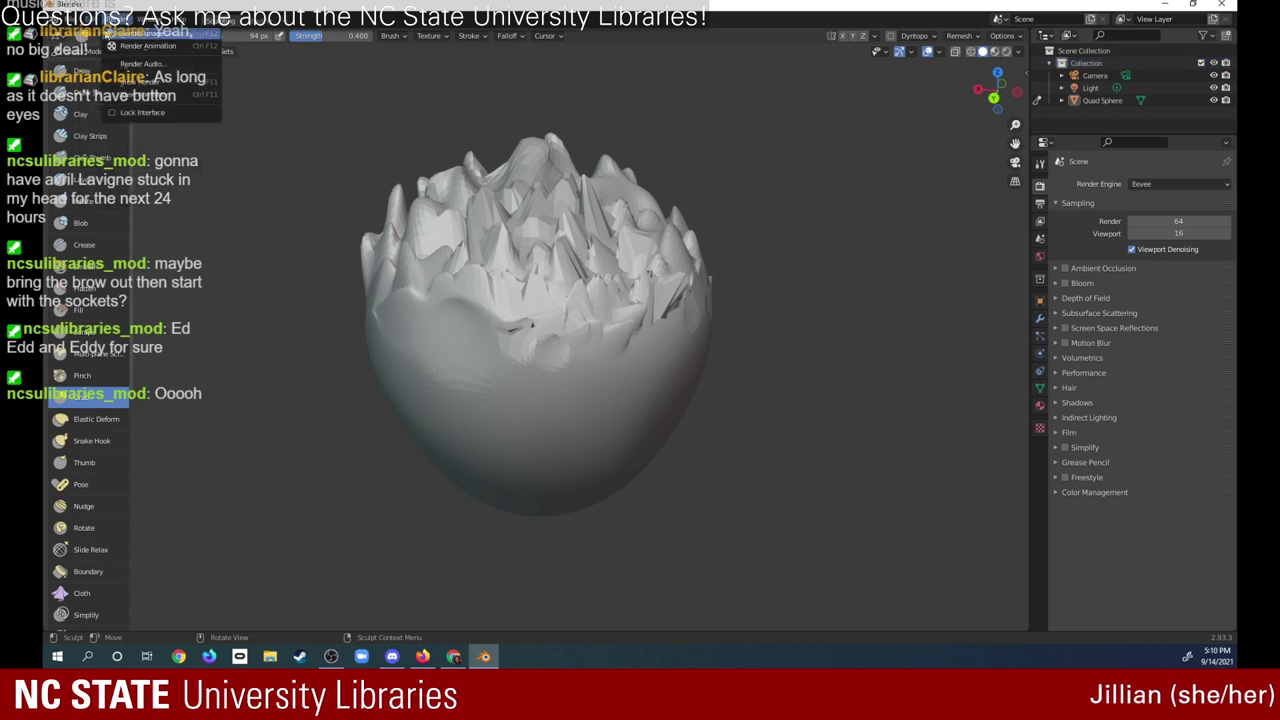
left_click(108, 38)
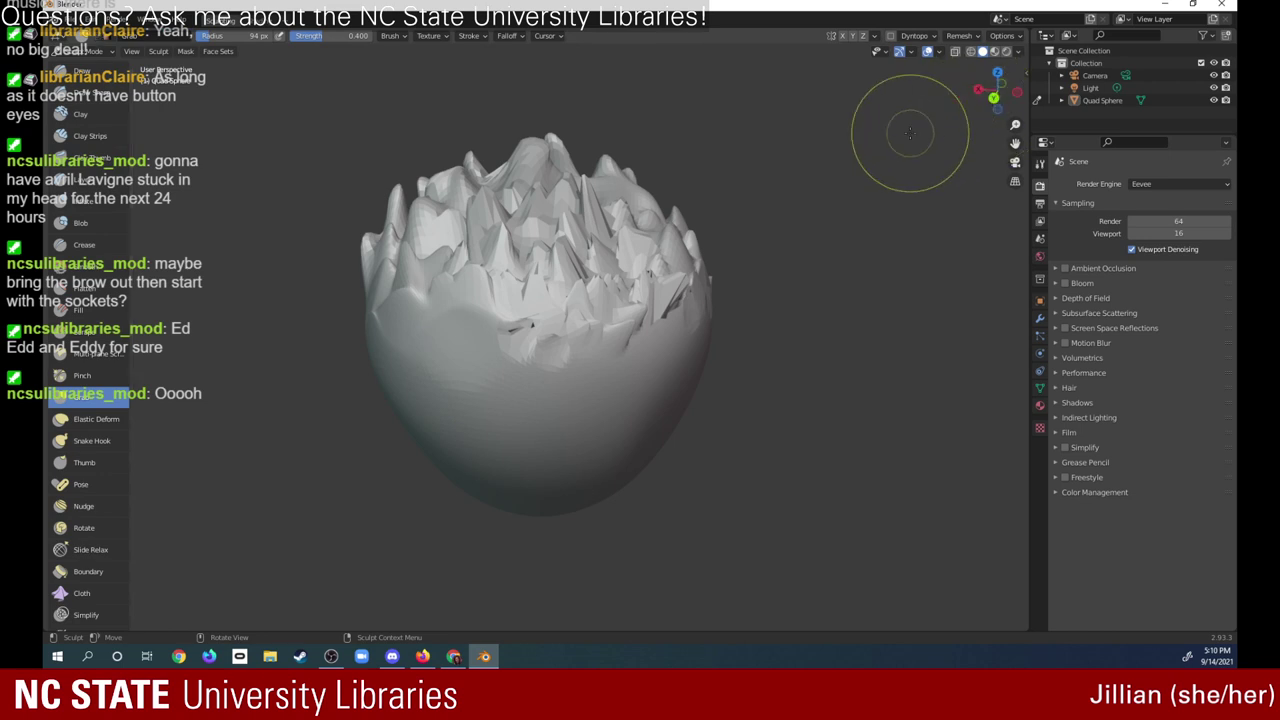
mouse_move(995, 88)
left_mouse_down()
mouse_move(1068, 66)
mouse_move(1188, 78)
mouse_move(1003, 86)
mouse_move(1012, 68)
left_mouse_up()
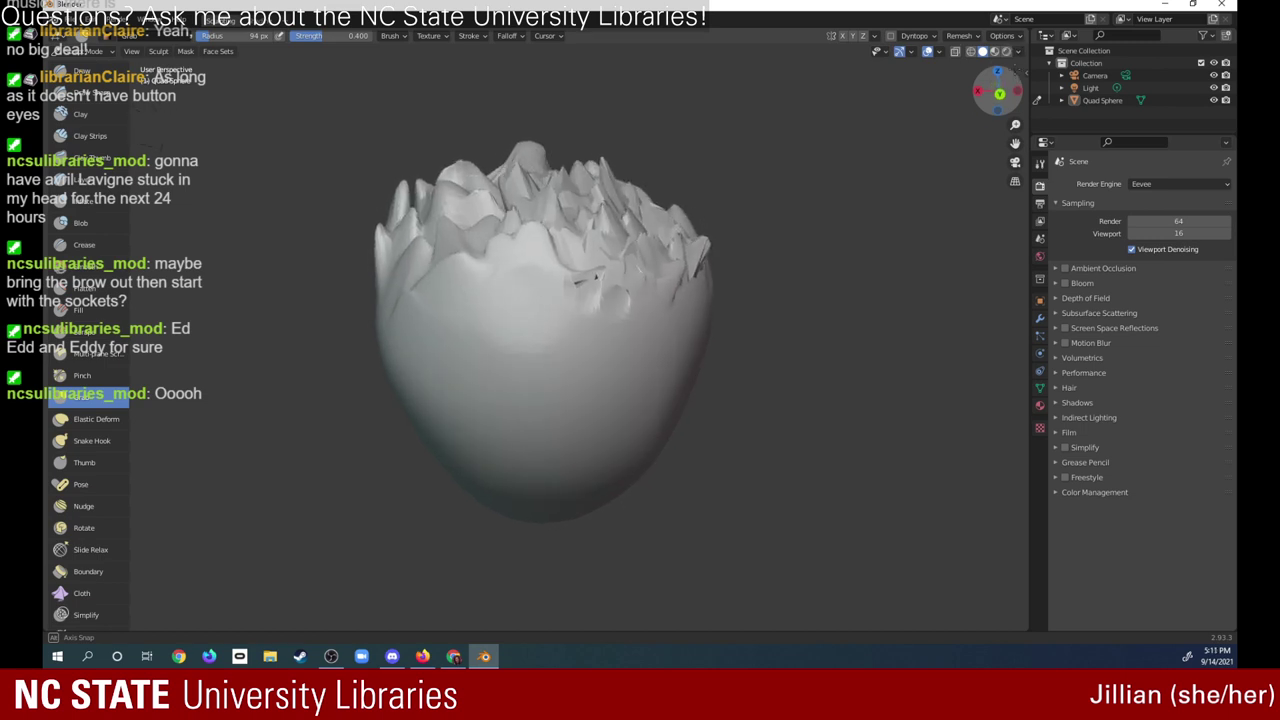
- Smooth the rough surface below the spikes with the Smooth brush at 0.7 strength
left_click(85, 265)
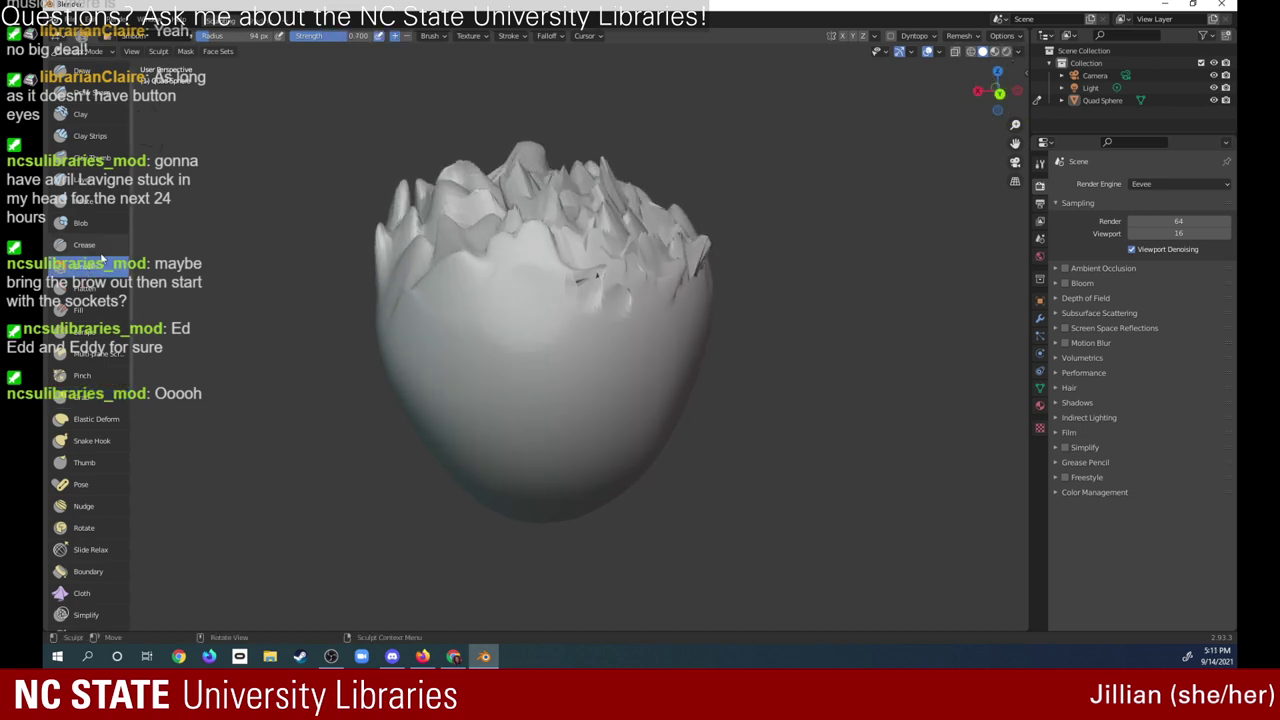
mouse_move(508, 296)
left_mouse_down()
mouse_move(481, 280)
mouse_move(555, 330)
mouse_move(493, 341)
left_mouse_up()
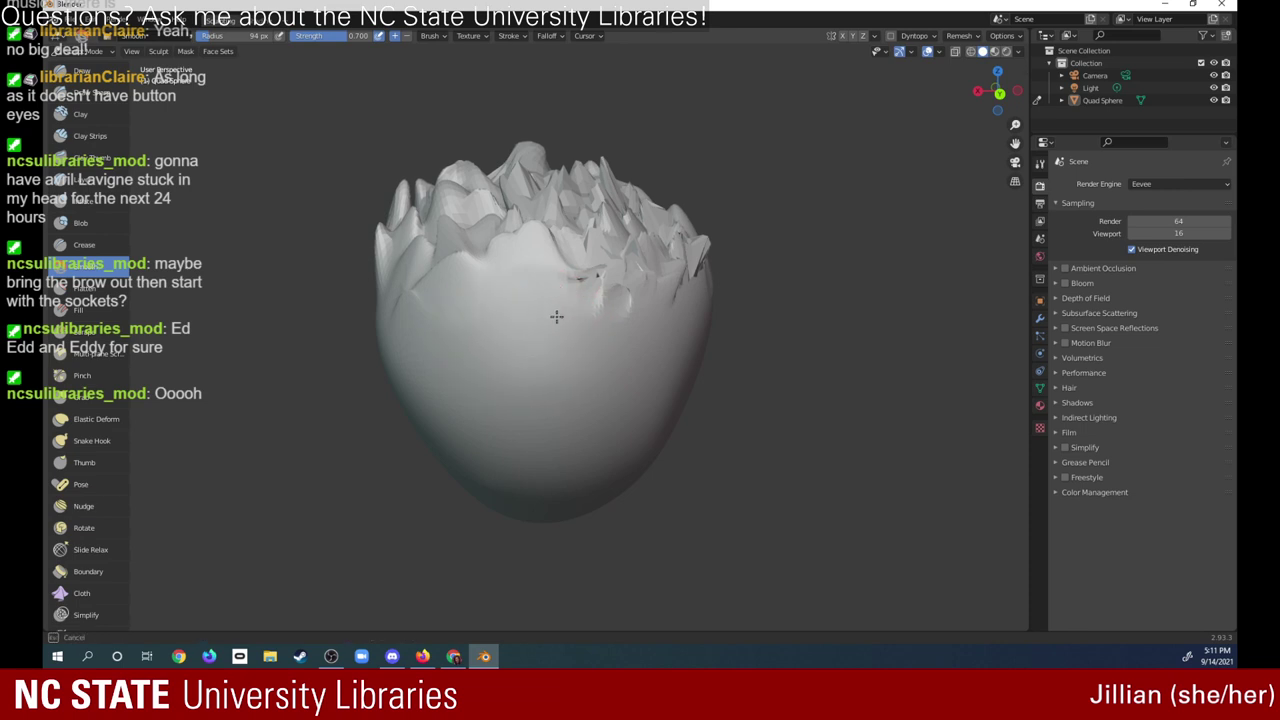
left_click_drag(557, 317, 663, 329)
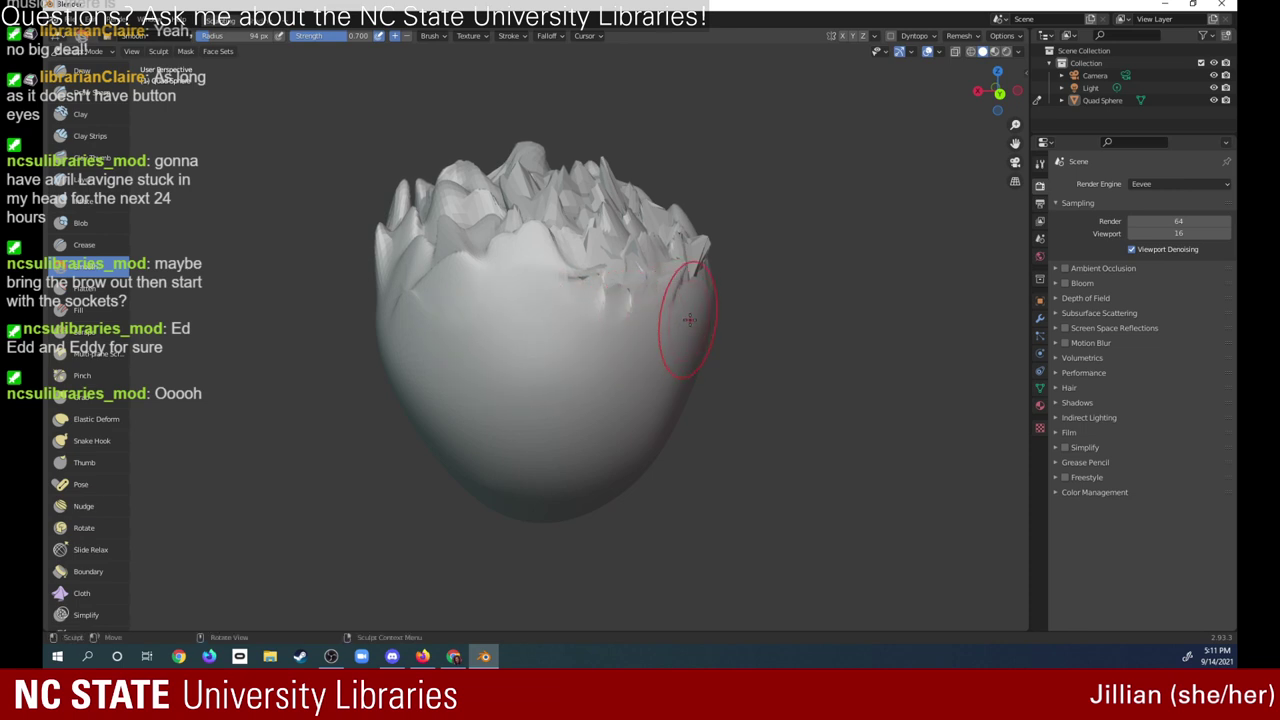
- Pull hooked spikes out around the crown rim with a smaller Snake Hook brush
left_click(110, 437)
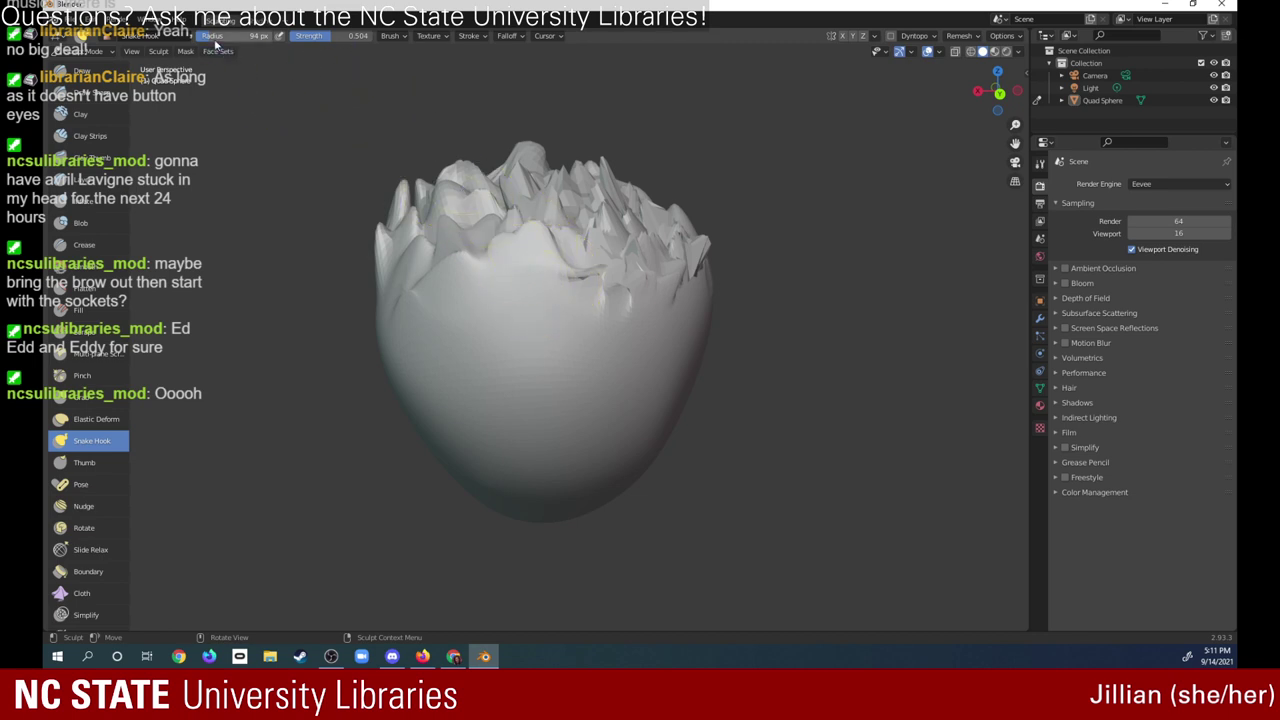
left_click_drag(240, 36, 190, 40)
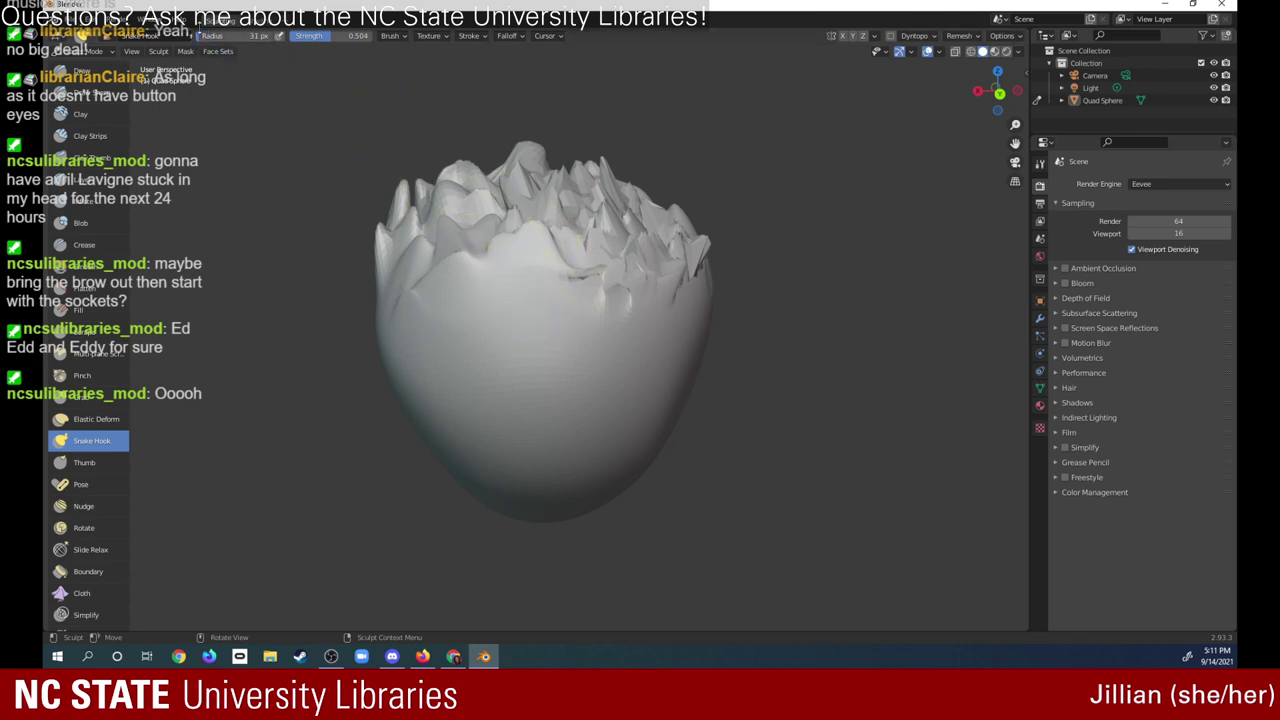
mouse_move(561, 270)
left_mouse_down()
mouse_move(557, 286)
mouse_move(510, 230)
mouse_move(511, 265)
left_mouse_up()
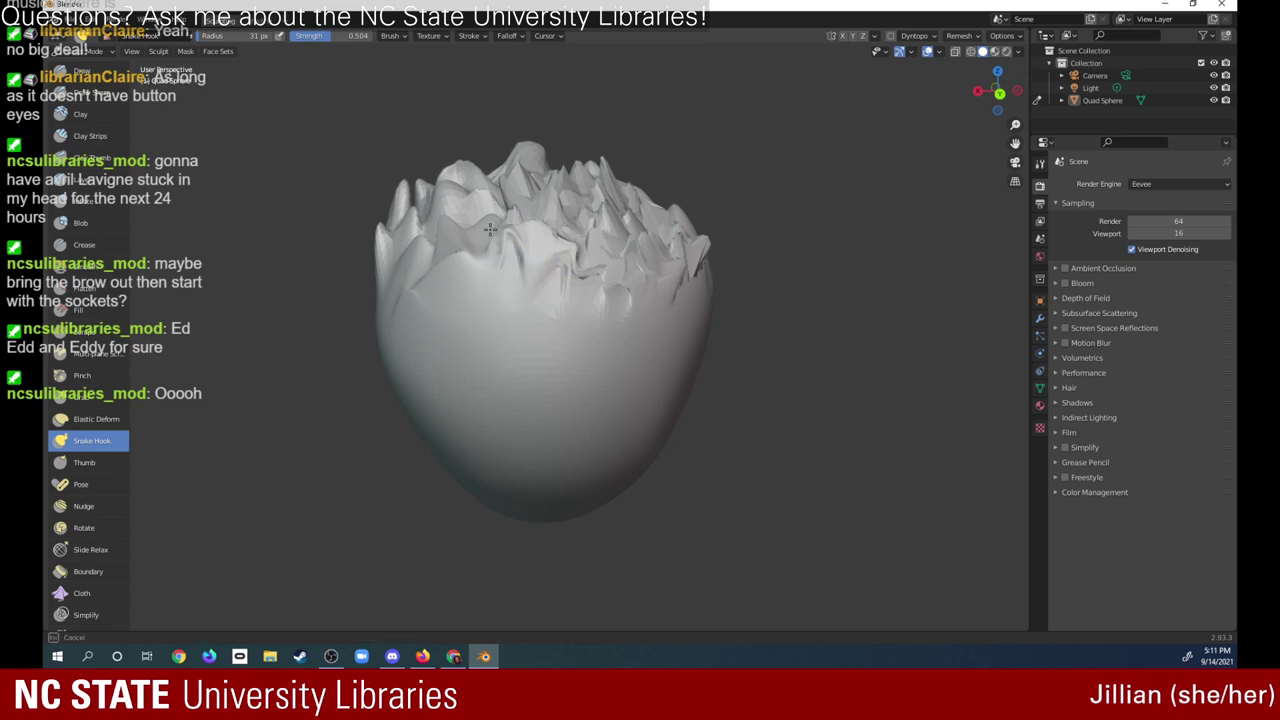
mouse_move(658, 314)
left_mouse_down()
mouse_move(657, 297)
mouse_move(625, 315)
mouse_move(609, 306)
mouse_move(578, 338)
left_mouse_up()
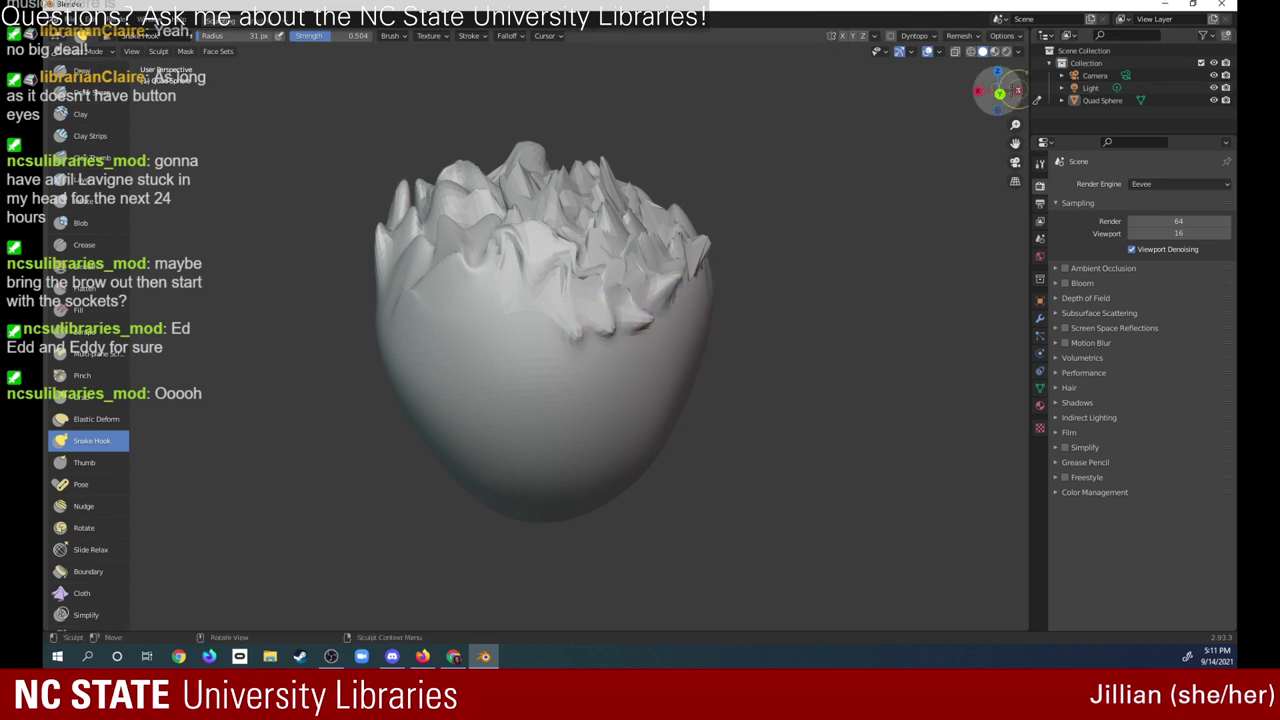
left_click_drag(995, 86, 868, 92)
left_click_drag(391, 279, 368, 277)
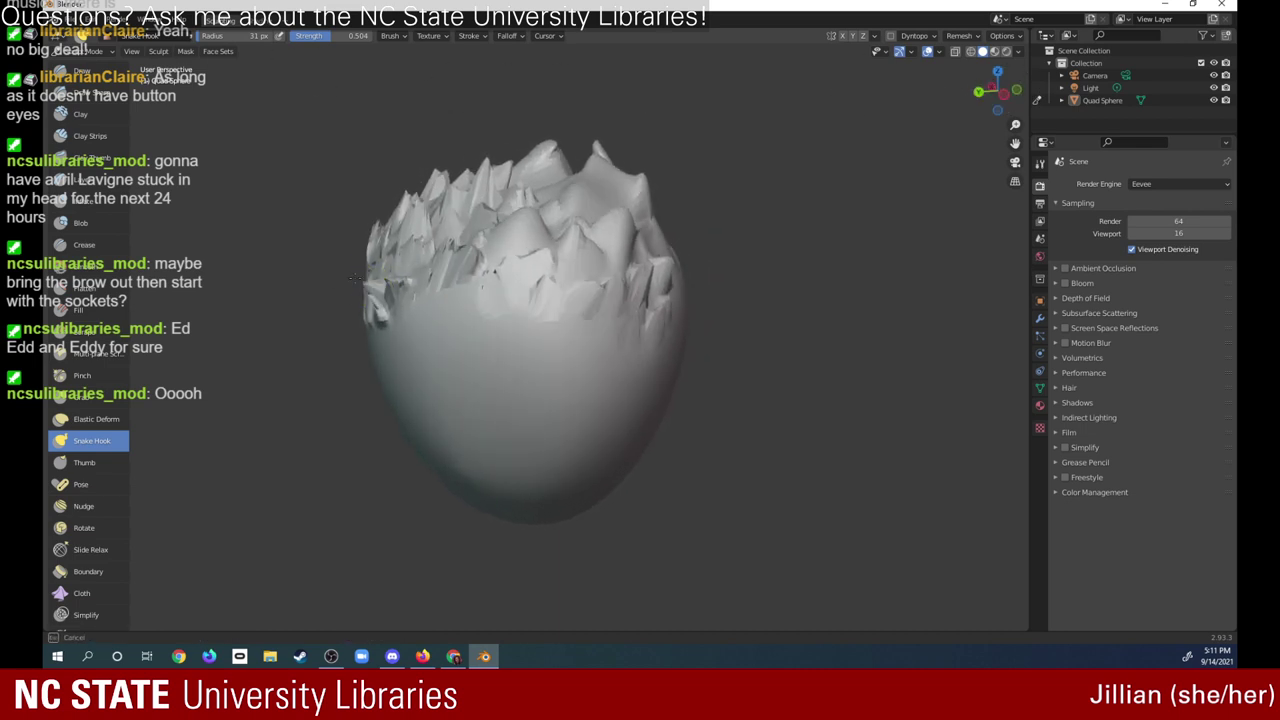
mouse_move(358, 262)
left_mouse_down()
mouse_move(412, 264)
mouse_move(433, 324)
mouse_move(417, 249)
mouse_move(459, 256)
left_mouse_up()
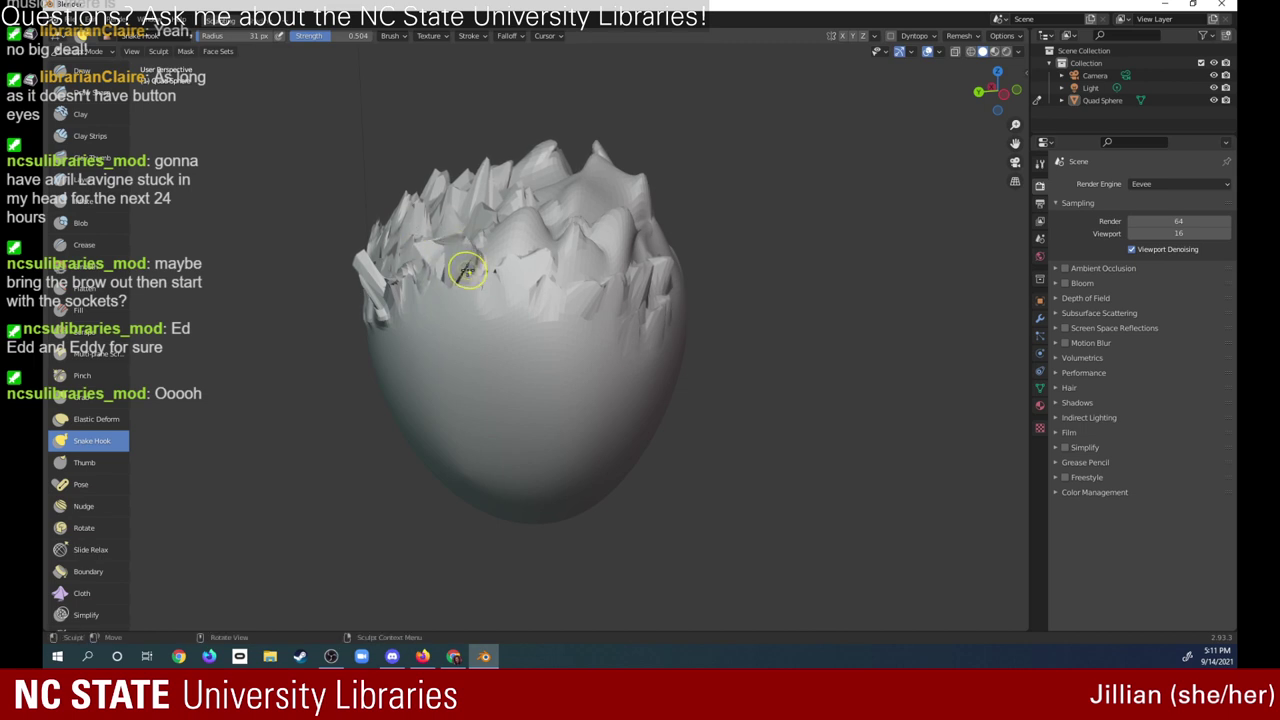
- Pull further spikes from the crown's left and upper rim, ending on the Flatten brush
mouse_move(463, 309)
left_mouse_down()
mouse_move(436, 284)
mouse_move(420, 305)
left_mouse_up()
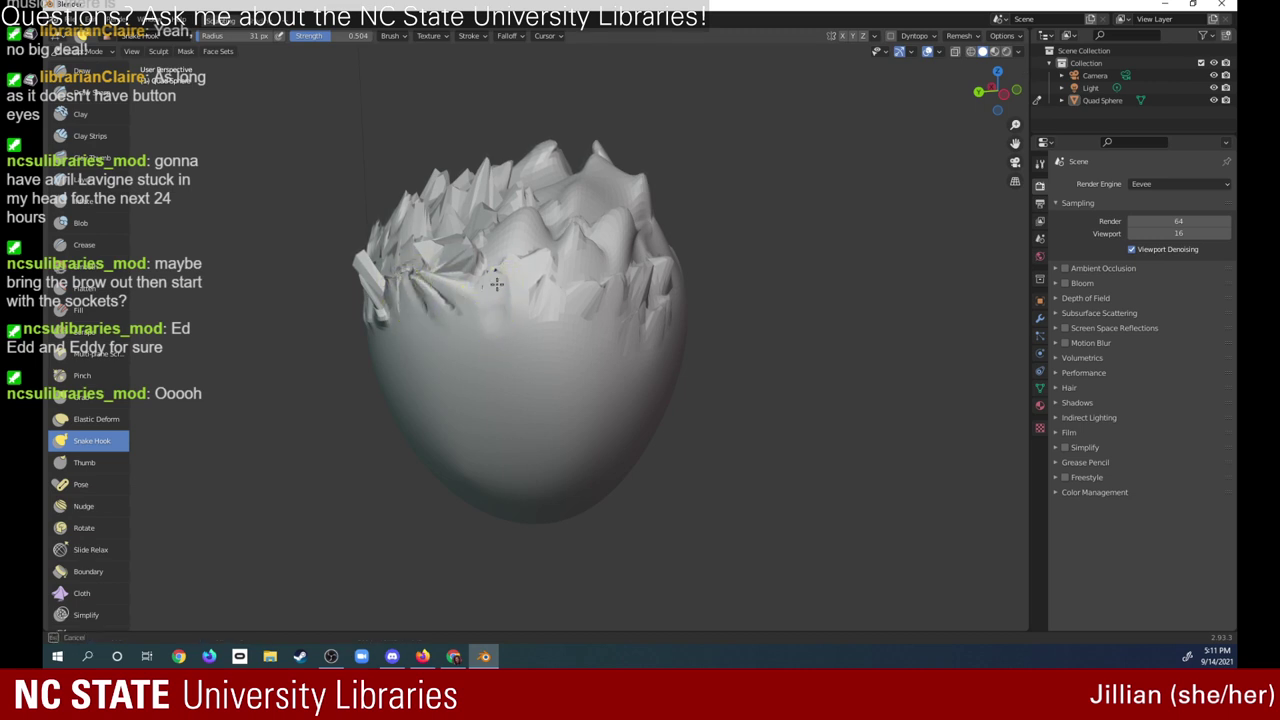
left_click_drag(520, 268, 537, 260)
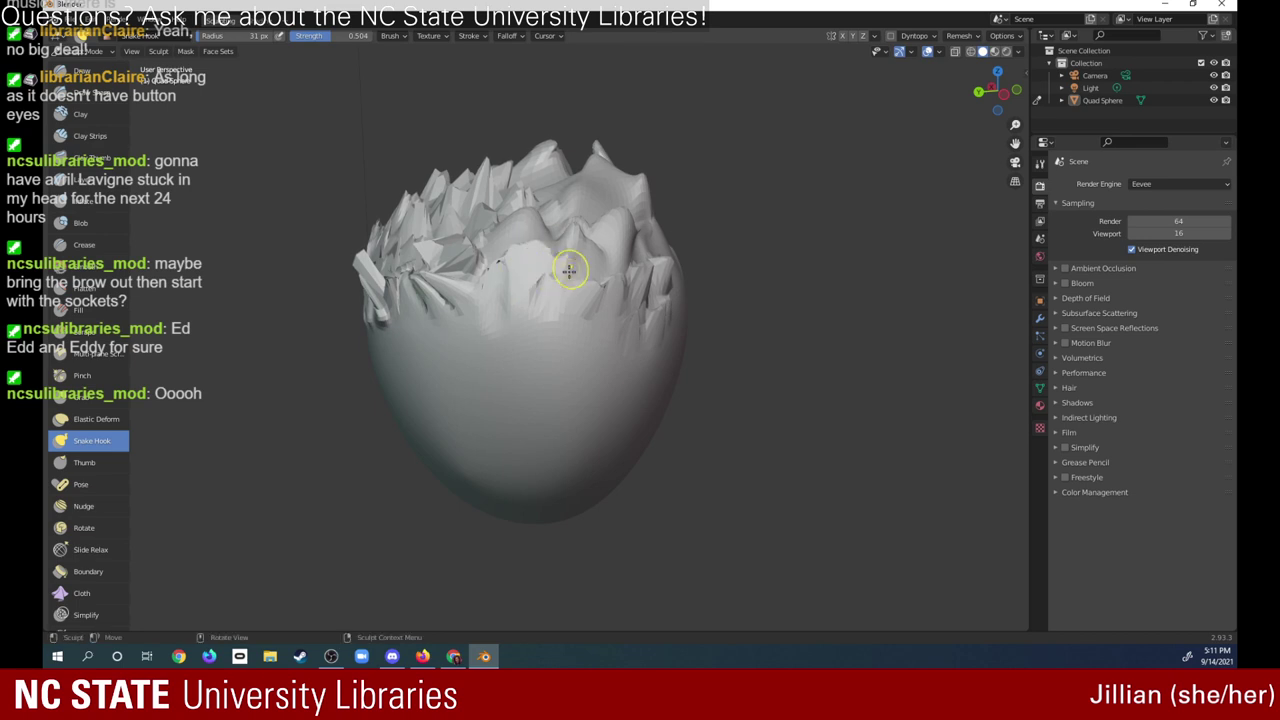
middle_click_drag(586, 244, 720, 244)
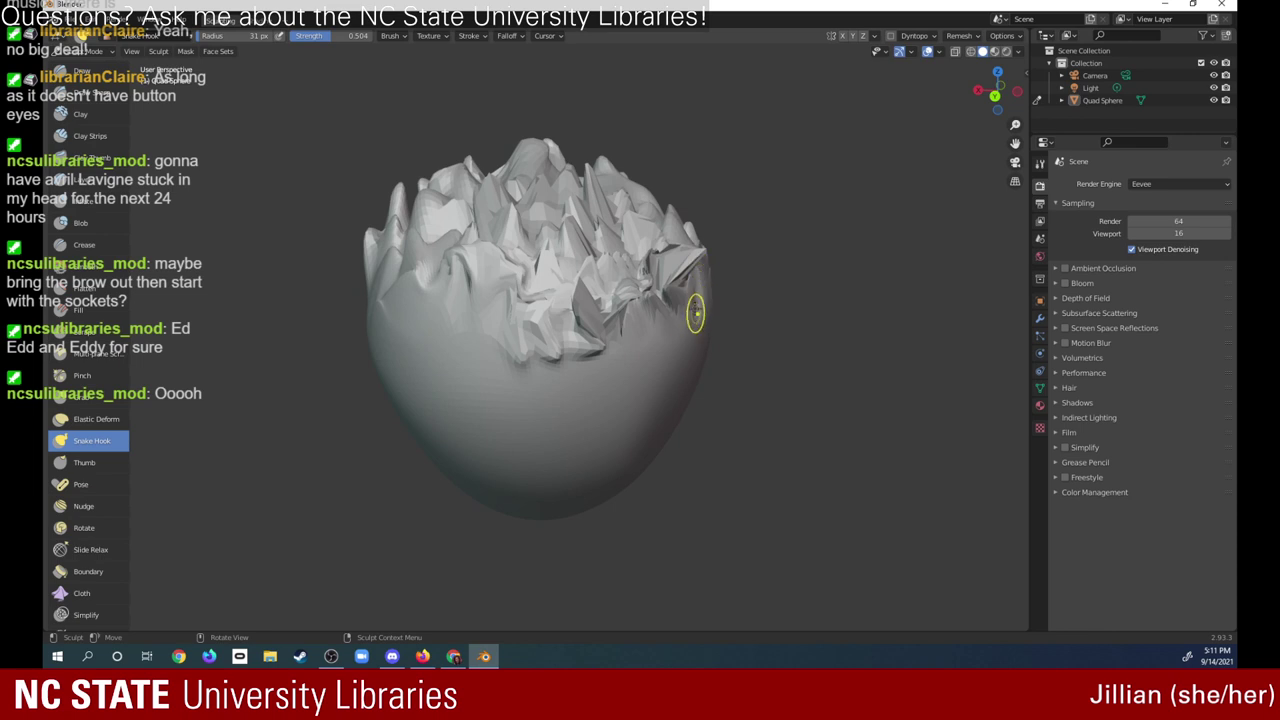
mouse_move(686, 294)
left_mouse_down()
mouse_move(722, 278)
mouse_move(652, 218)
mouse_move(663, 197)
mouse_move(653, 214)
mouse_move(637, 167)
mouse_move(622, 205)
mouse_move(641, 160)
left_mouse_up()
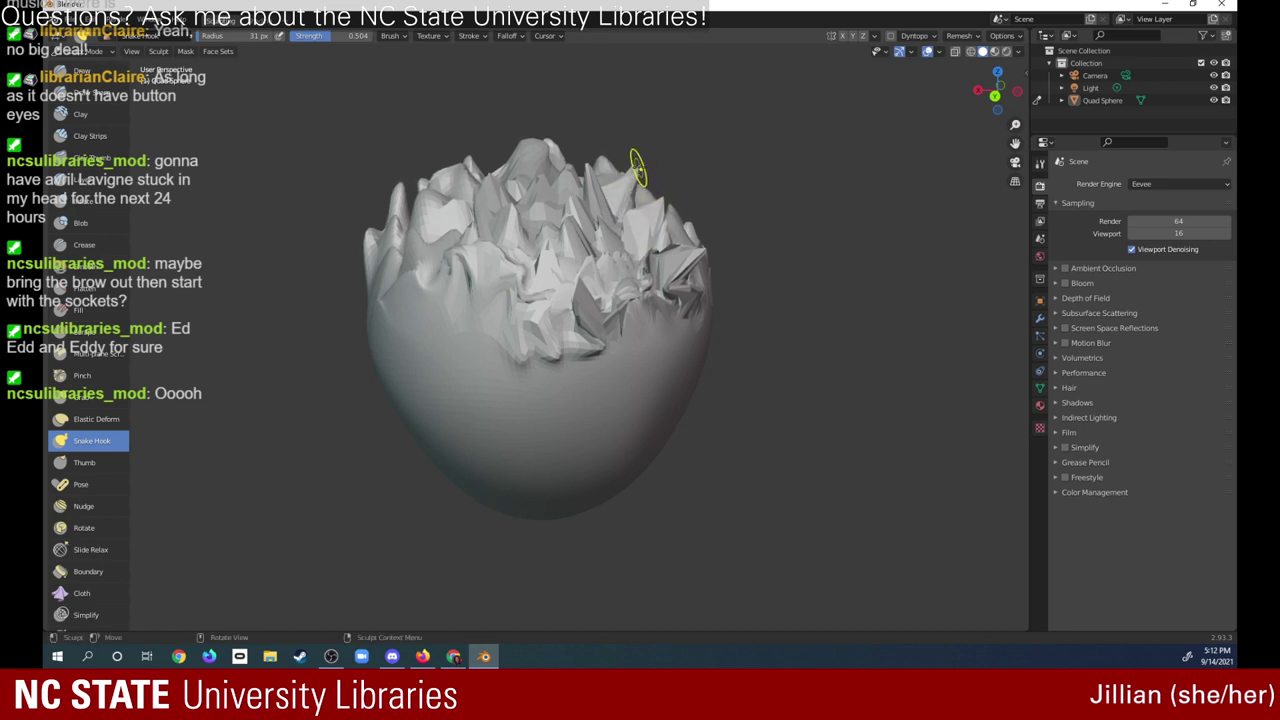
middle_click_drag(638, 168, 1070, 75)
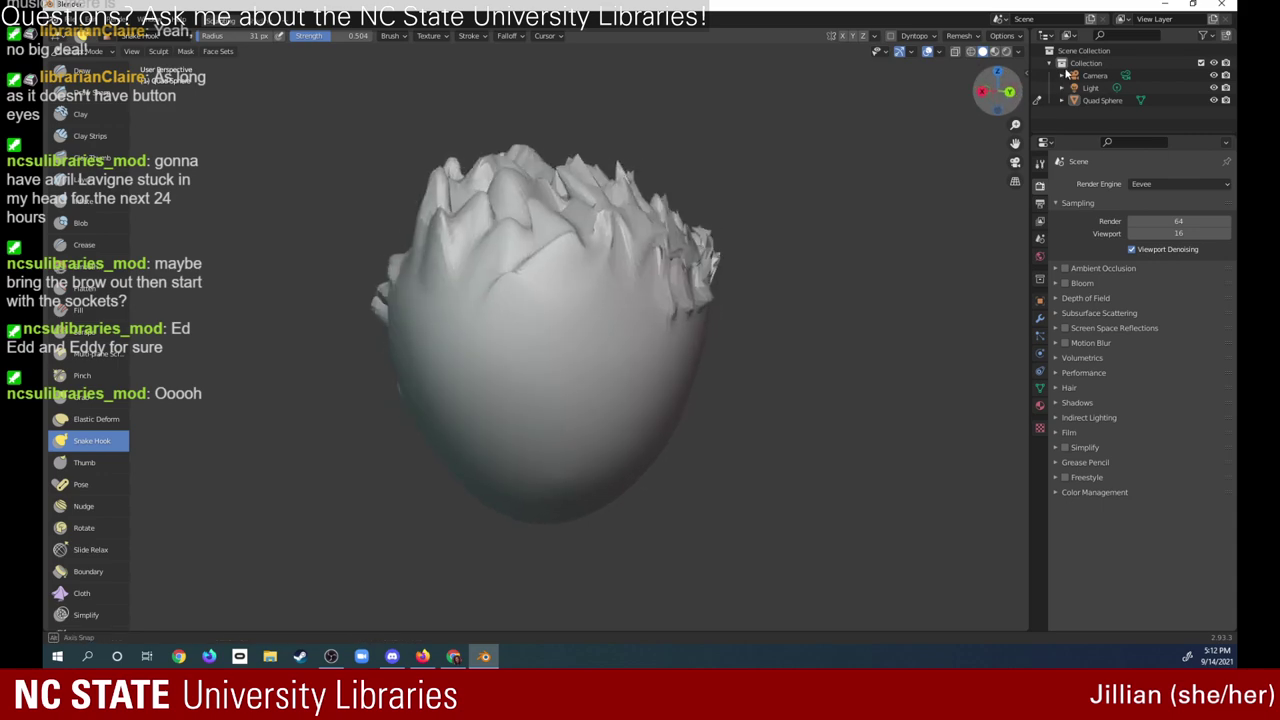
mouse_move(1068, 73)
middle_mouse_down()
mouse_move(897, 93)
mouse_move(905, 67)
middle_mouse_up()
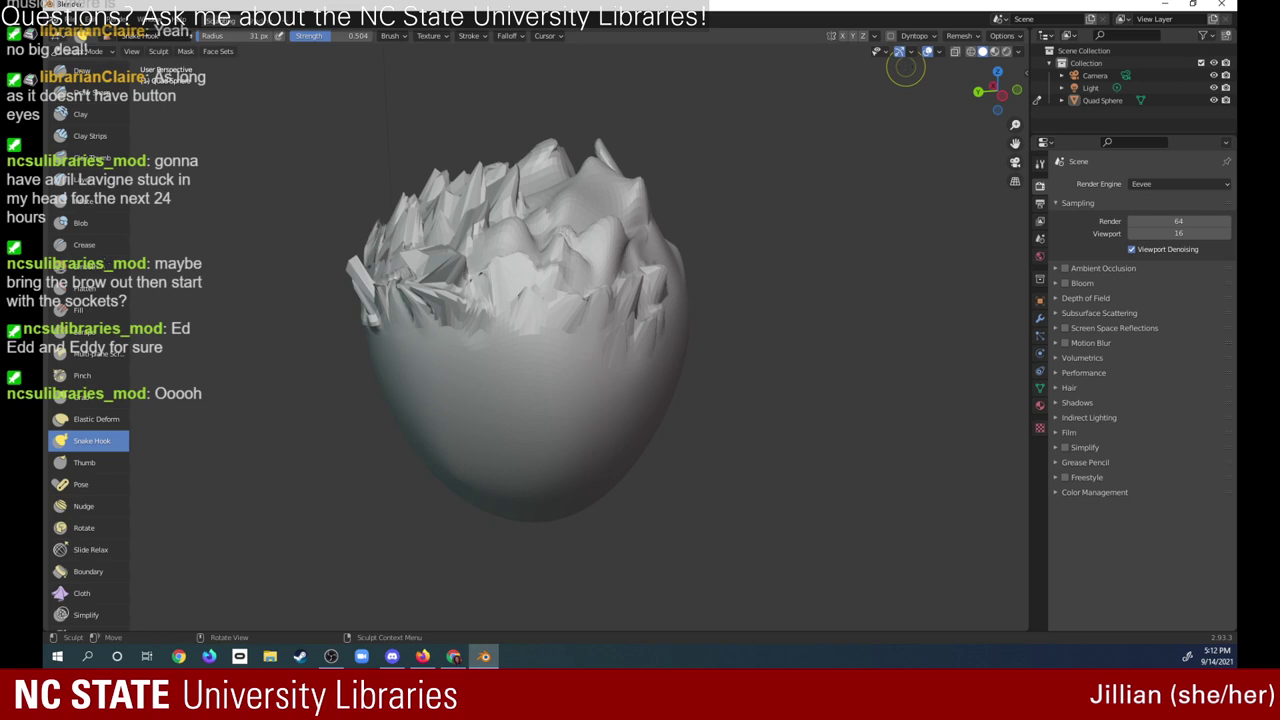
left_click(92, 288)
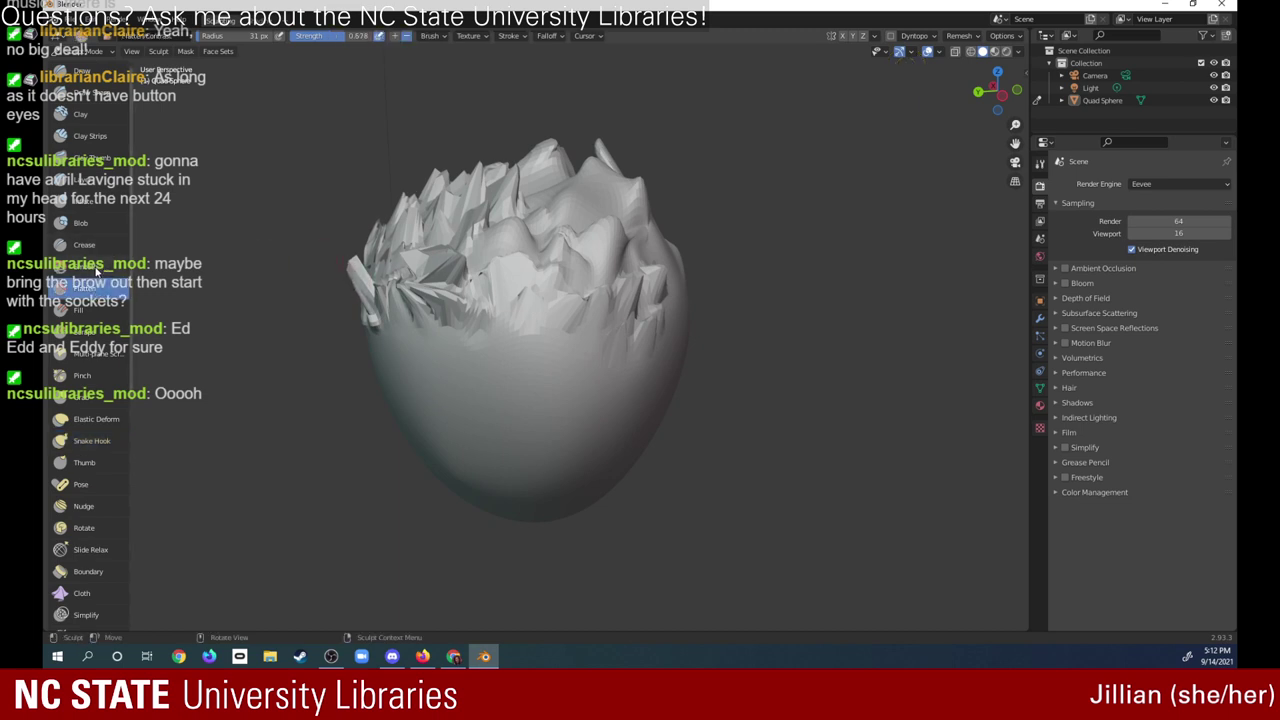
- Smooth the band below the spikes with the Smooth brush at 0.7 strength, checking several angles
key("shift+s")
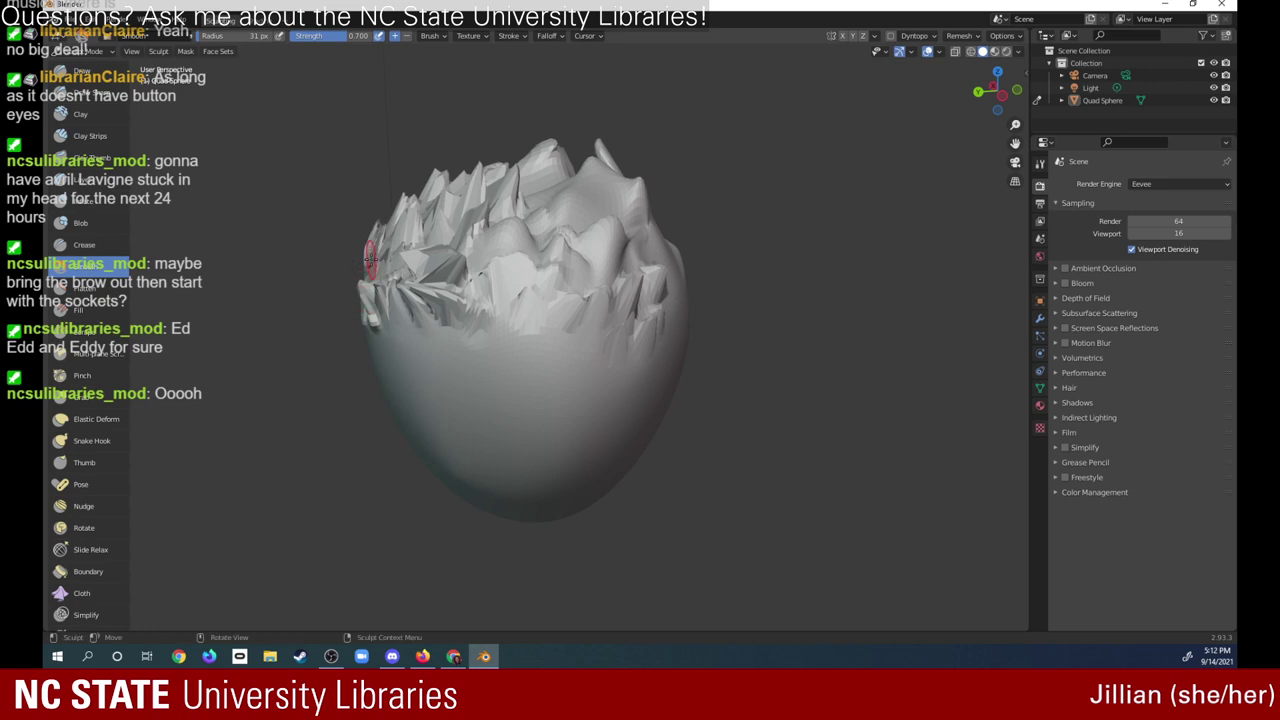
left_click_drag(997, 90, 990, 92)
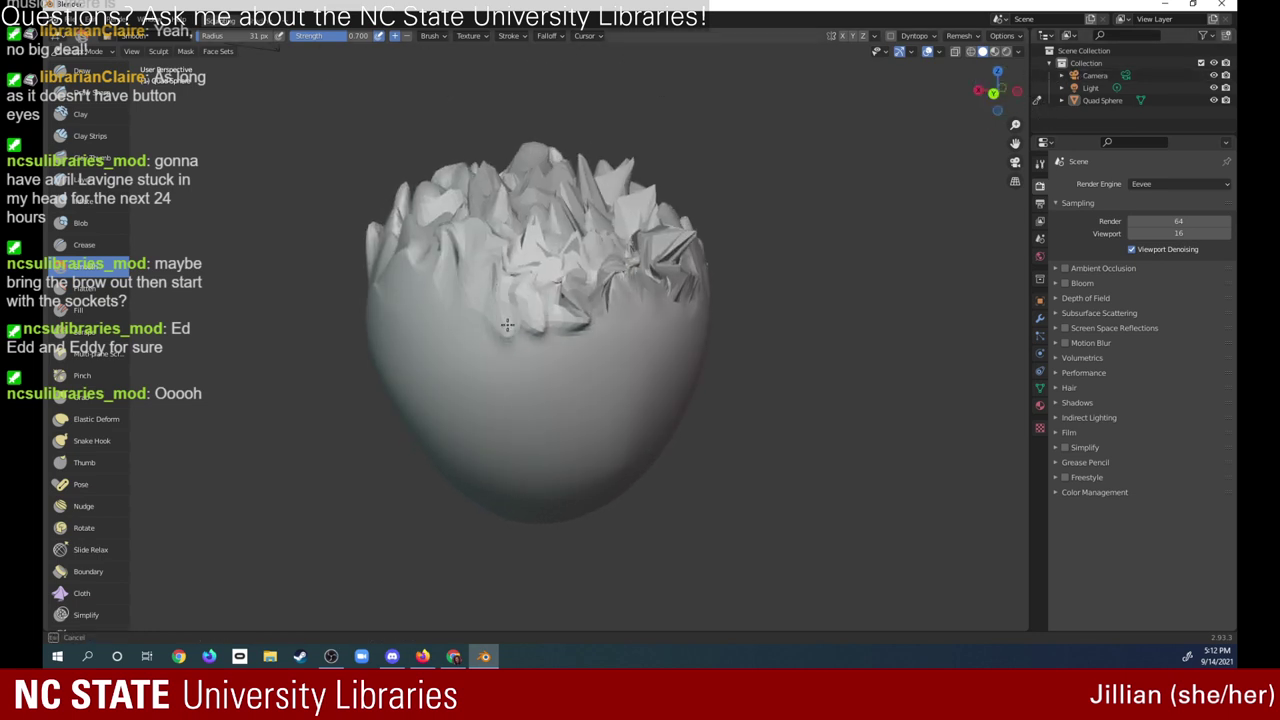
left_click_drag(507, 325, 580, 323)
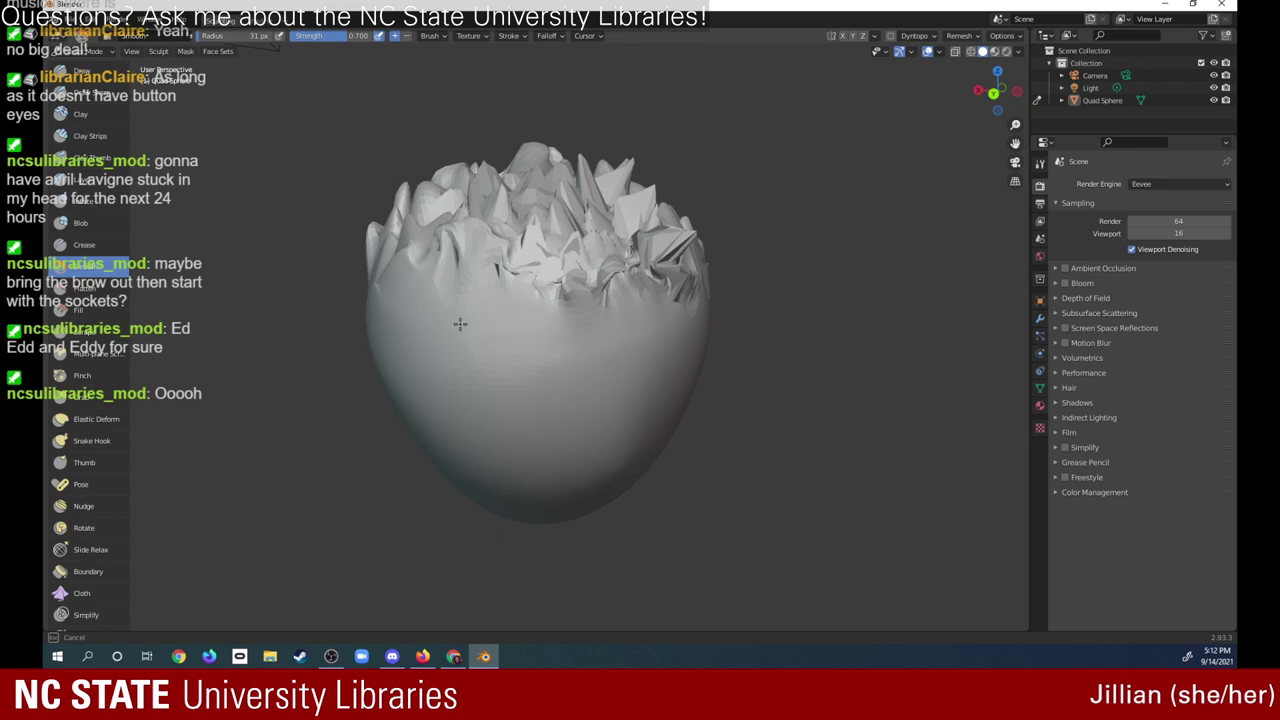
mouse_move(463, 290)
middle_mouse_down()
mouse_move(812, 98)
mouse_move(858, 128)
middle_mouse_up()
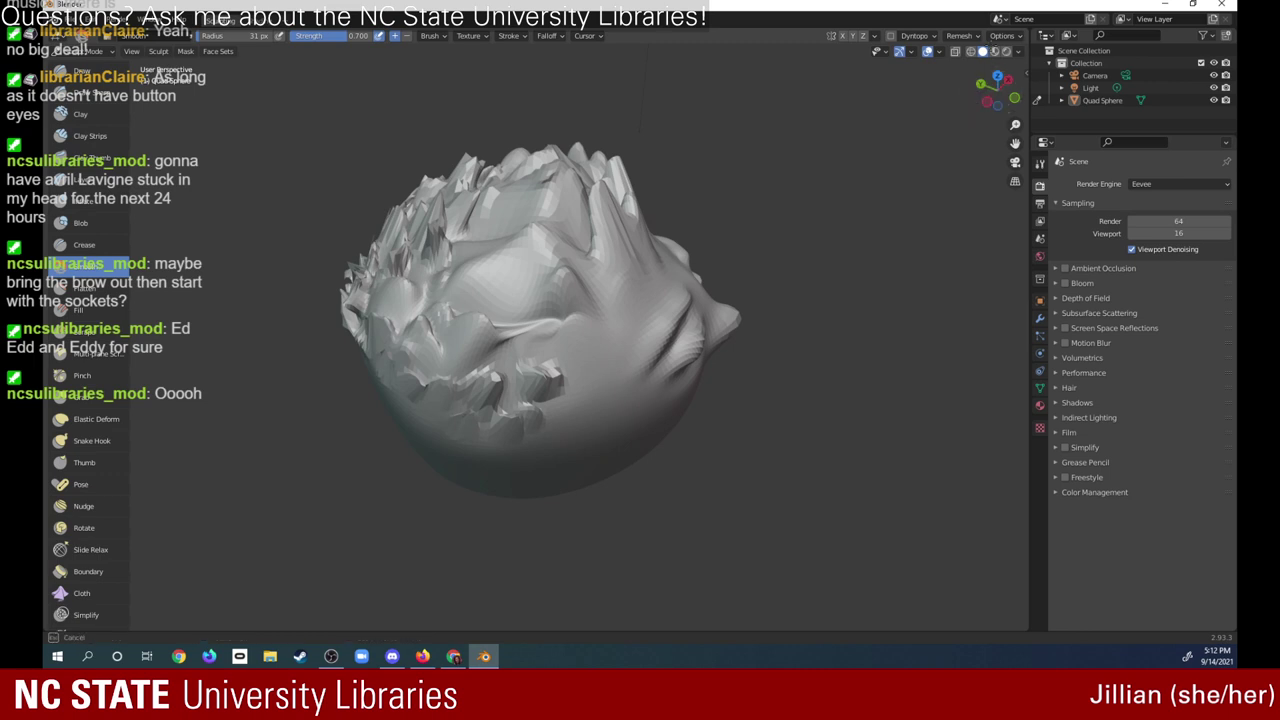
left_click_drag(996, 92, 975, 110)
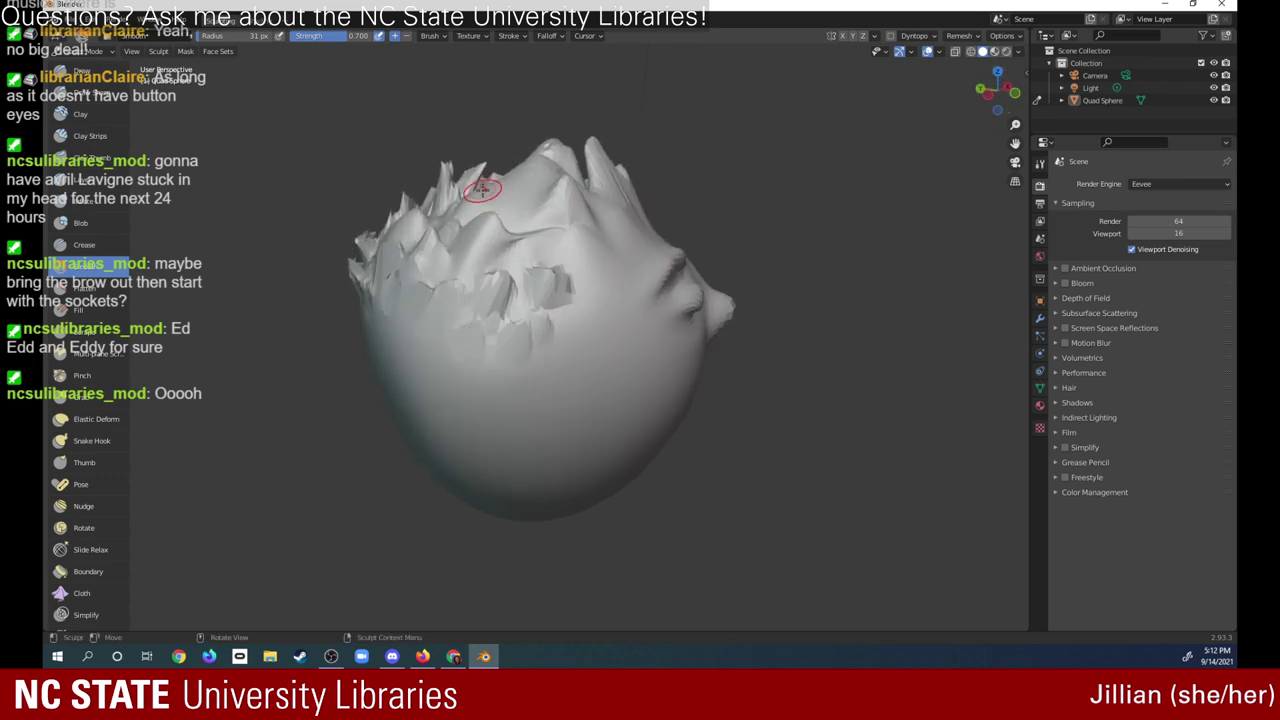
- Pull more sharp spikes up along the crown with the Snake Hook brush at 0.4 strength, 31 px
left_click(100, 397)
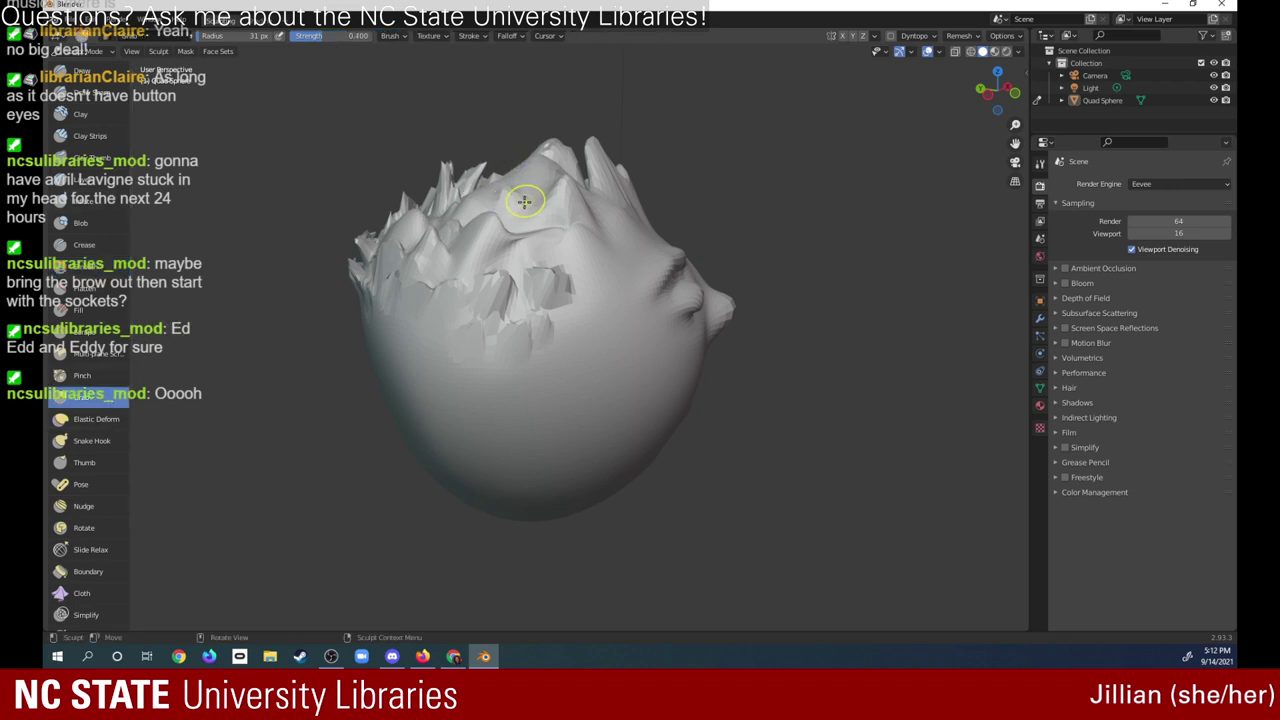
left_click_drag(494, 163, 476, 163)
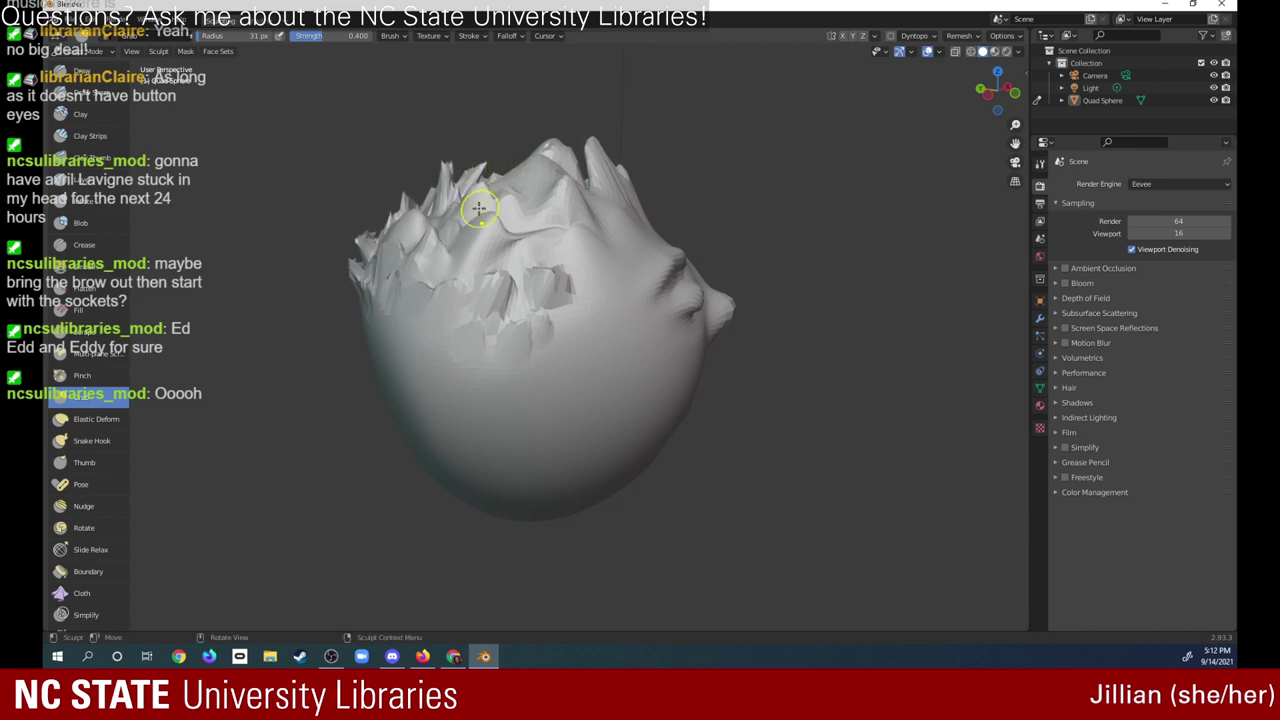
mouse_move(555, 198)
left_mouse_down()
mouse_move(520, 220)
mouse_move(557, 222)
mouse_move(537, 170)
mouse_move(605, 186)
mouse_move(592, 170)
mouse_move(573, 178)
left_mouse_up()
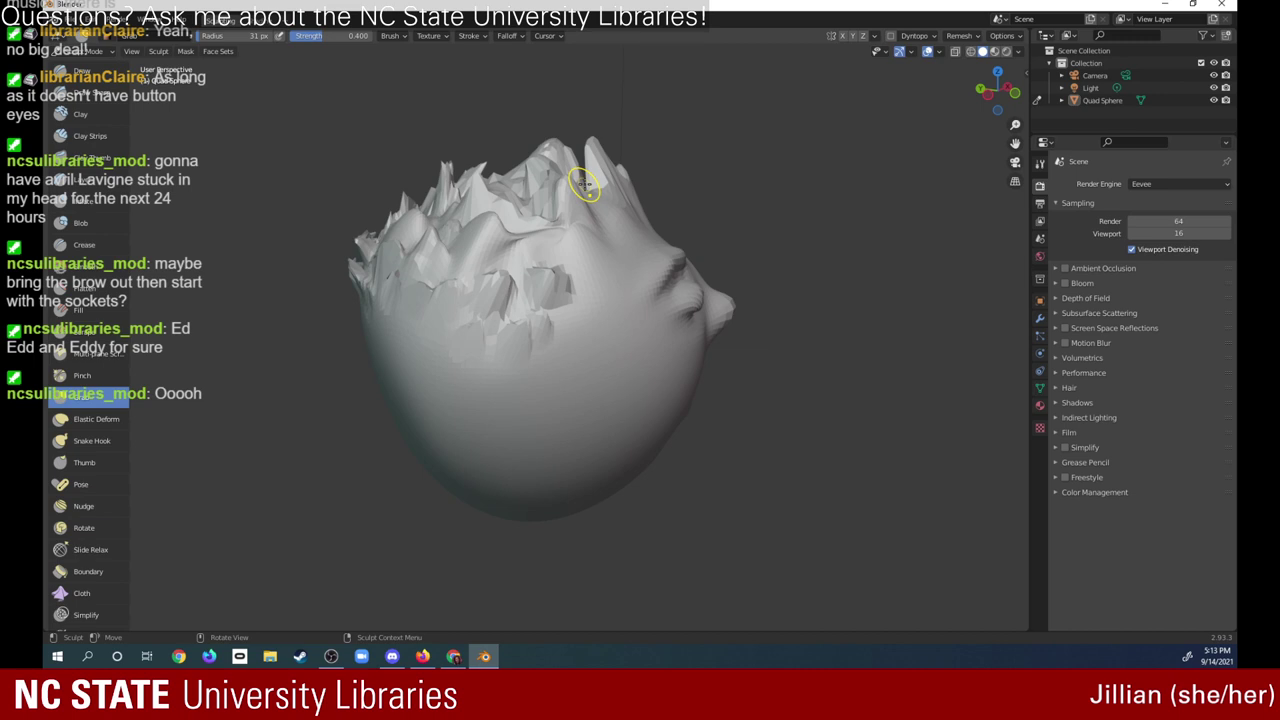
mouse_move(997, 88)
left_mouse_down()
mouse_move(911, 105)
mouse_move(897, 70)
left_mouse_up()
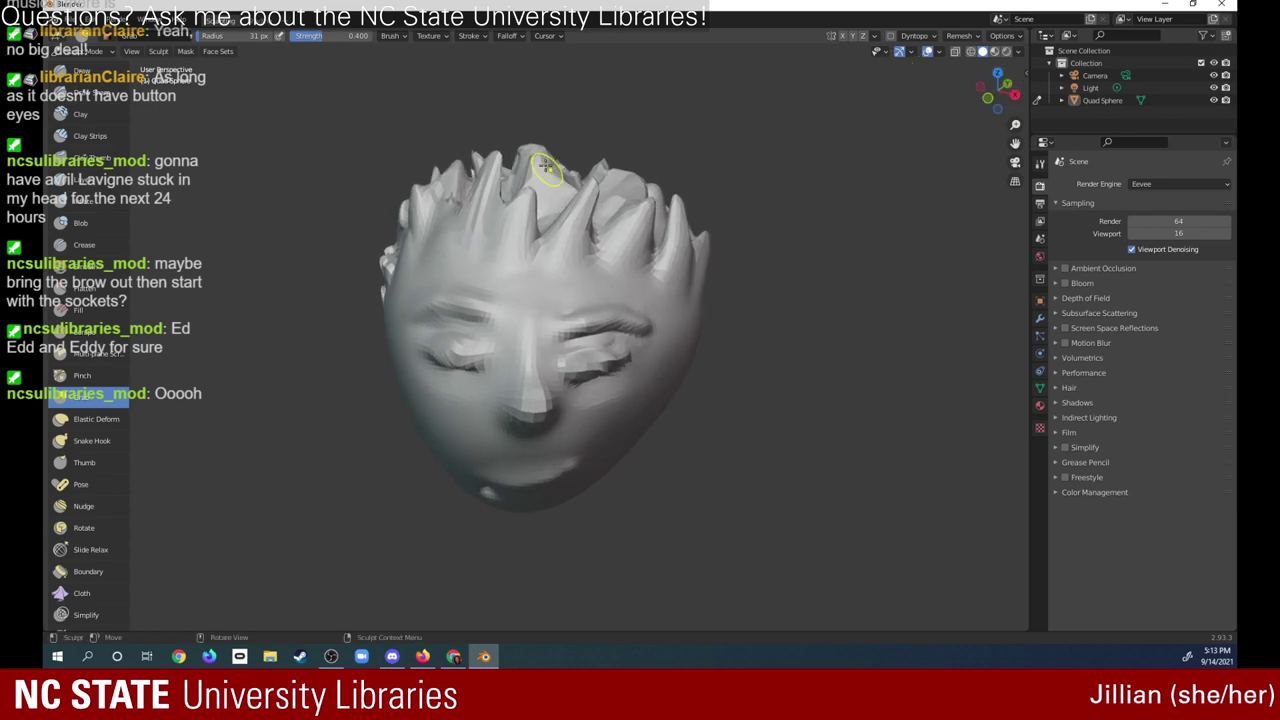
mouse_move(545, 165)
left_mouse_down()
mouse_move(540, 176)
mouse_move(568, 163)
mouse_move(614, 194)
mouse_move(592, 231)
left_mouse_up()
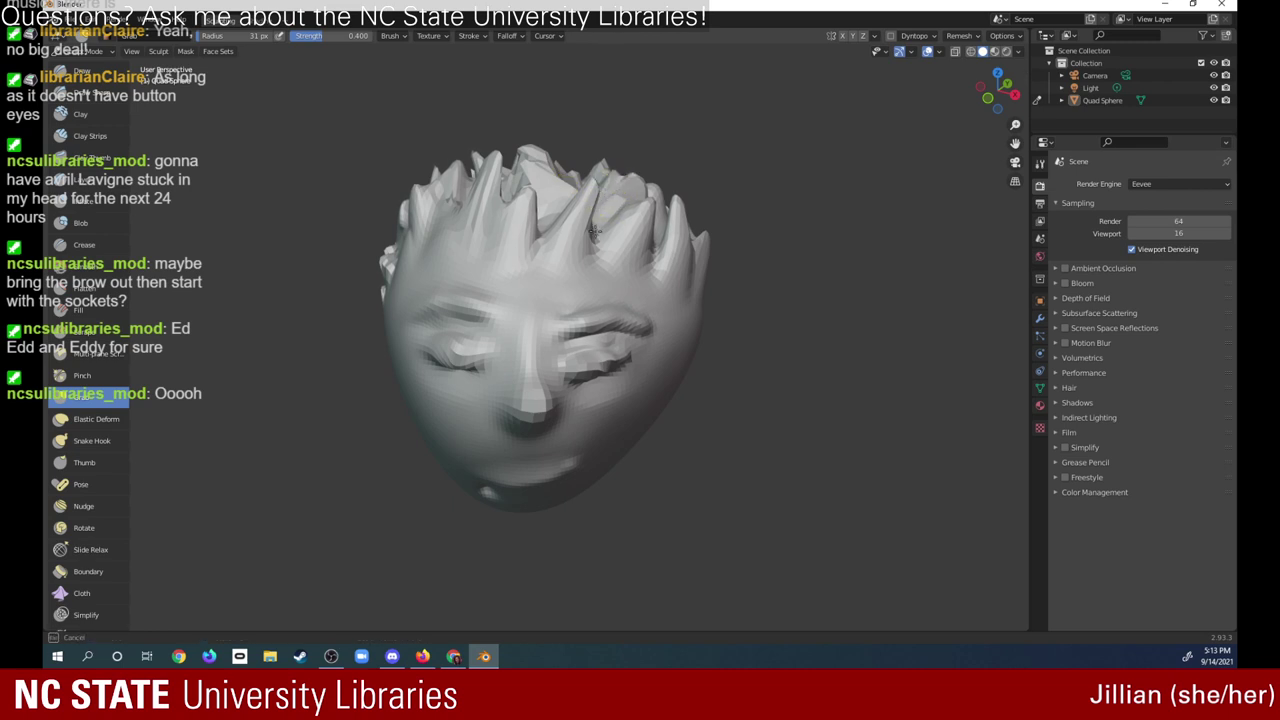
left_click_drag(613, 181, 617, 198)
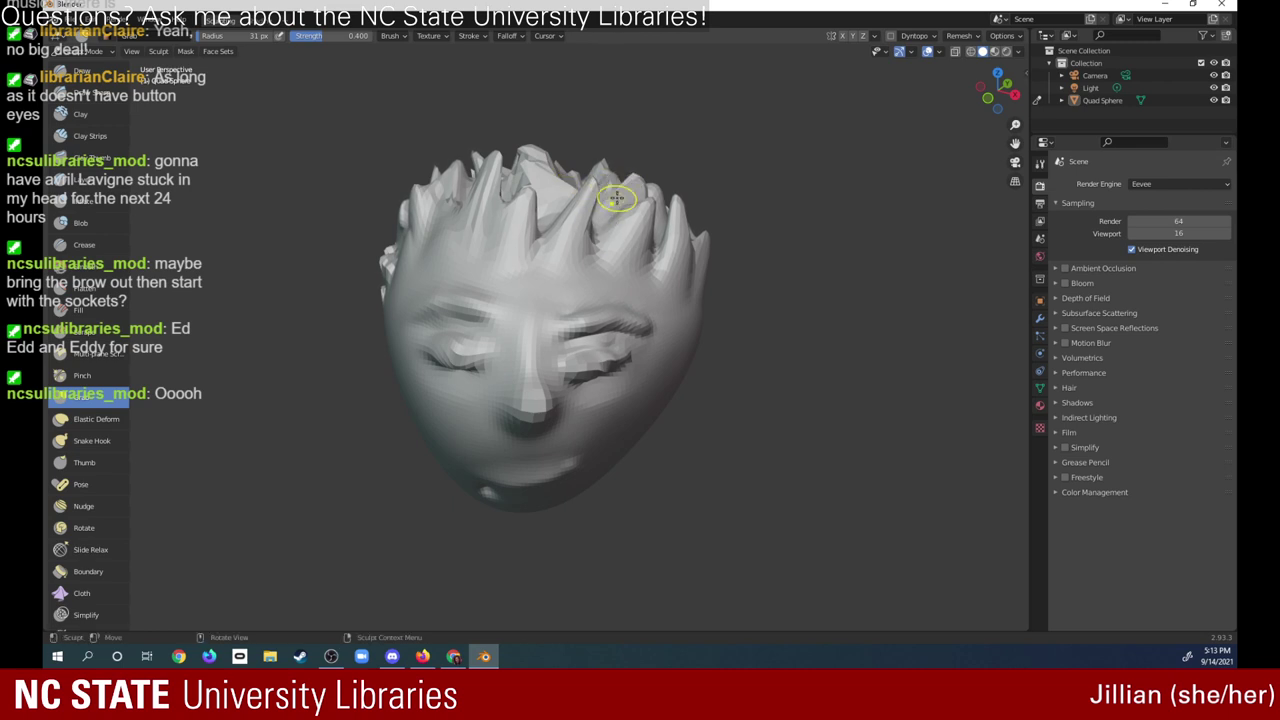
mouse_move(999, 88)
left_mouse_down()
mouse_move(991, 148)
mouse_move(1043, 142)
left_mouse_up()
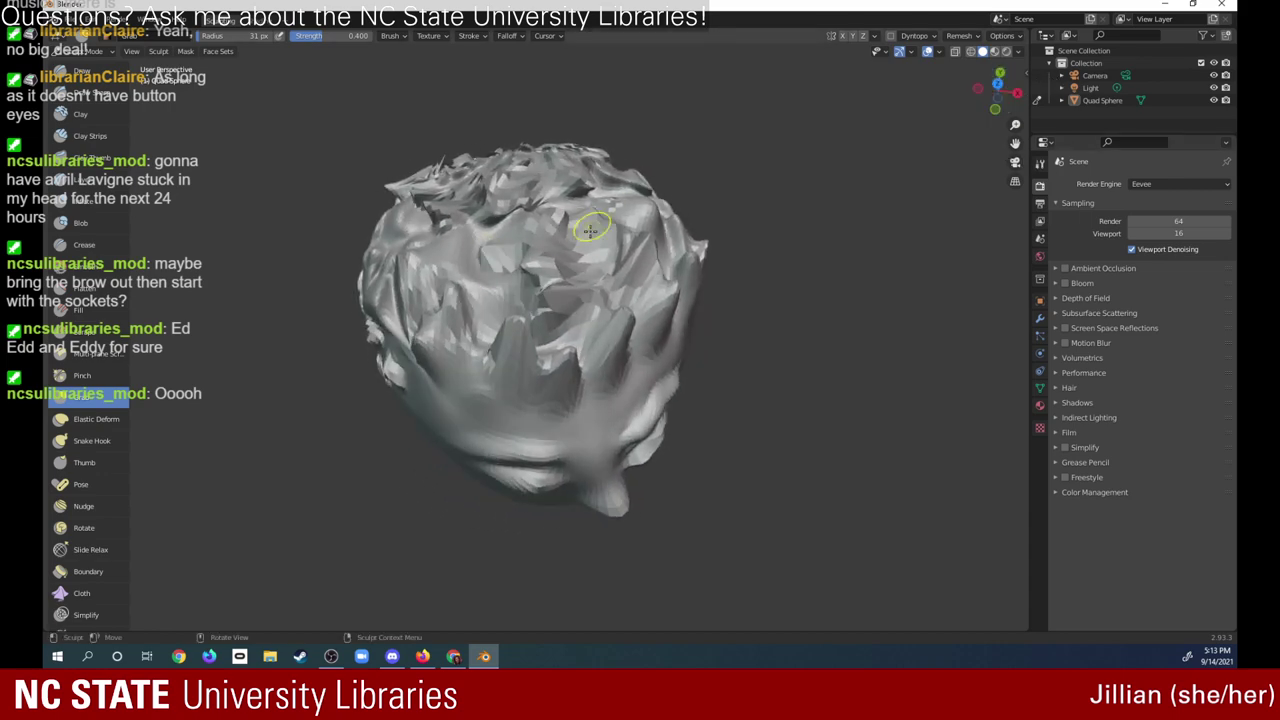
- Zoom in on the face and pull an ear-like bump out of the head's right side
left_click_drag(991, 105, 967, 92)
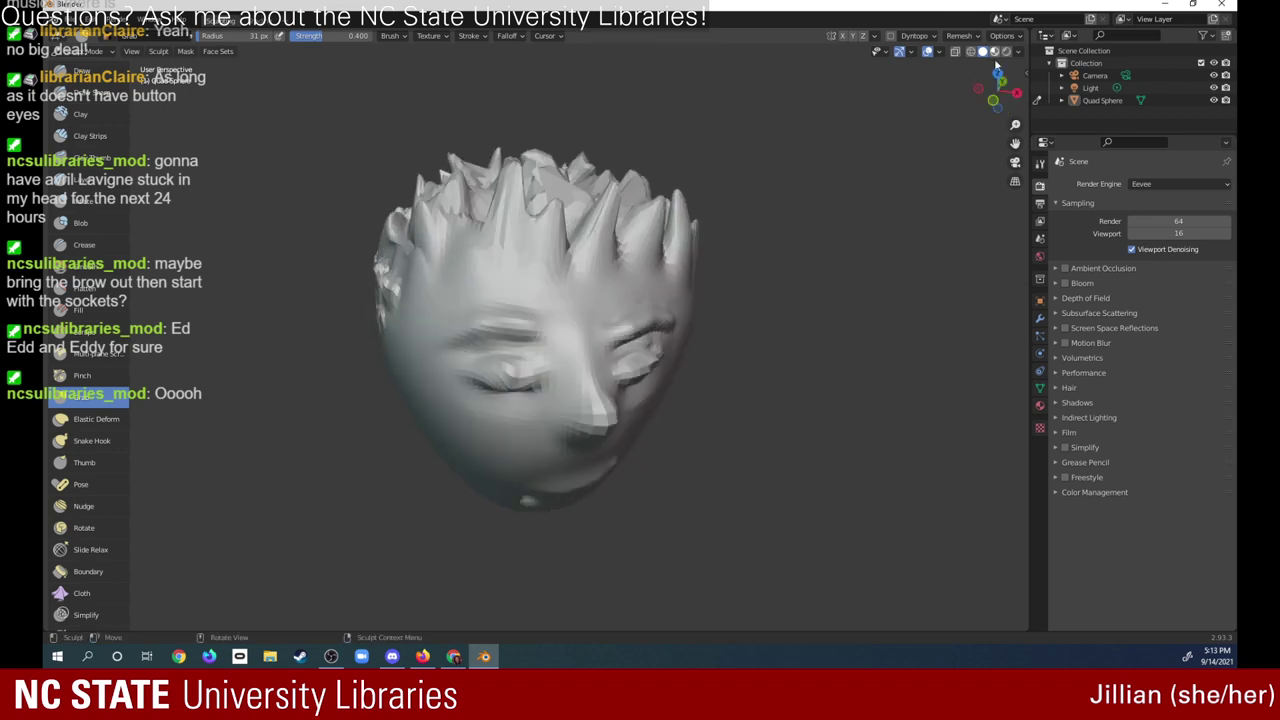
scroll(967, 92, "up", 3)
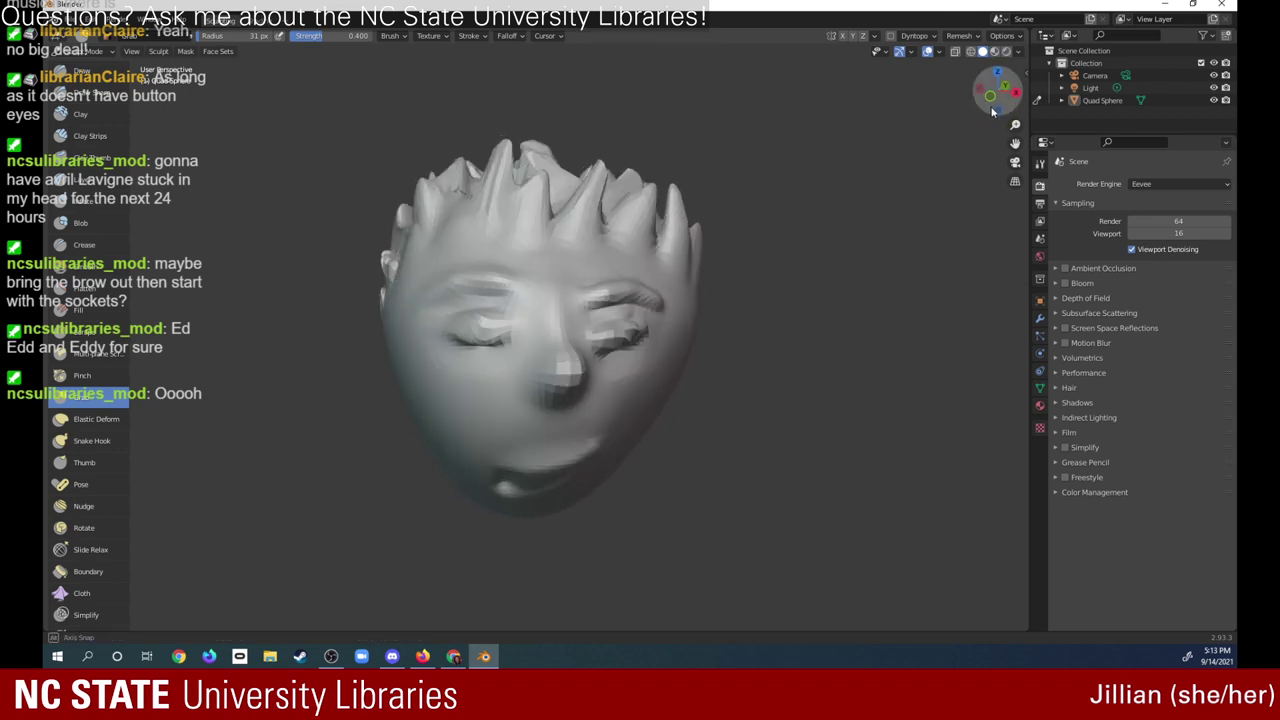
mouse_move(1015, 124)
left_mouse_down()
mouse_move(1015, 100)
mouse_move(990, 95)
left_mouse_up()
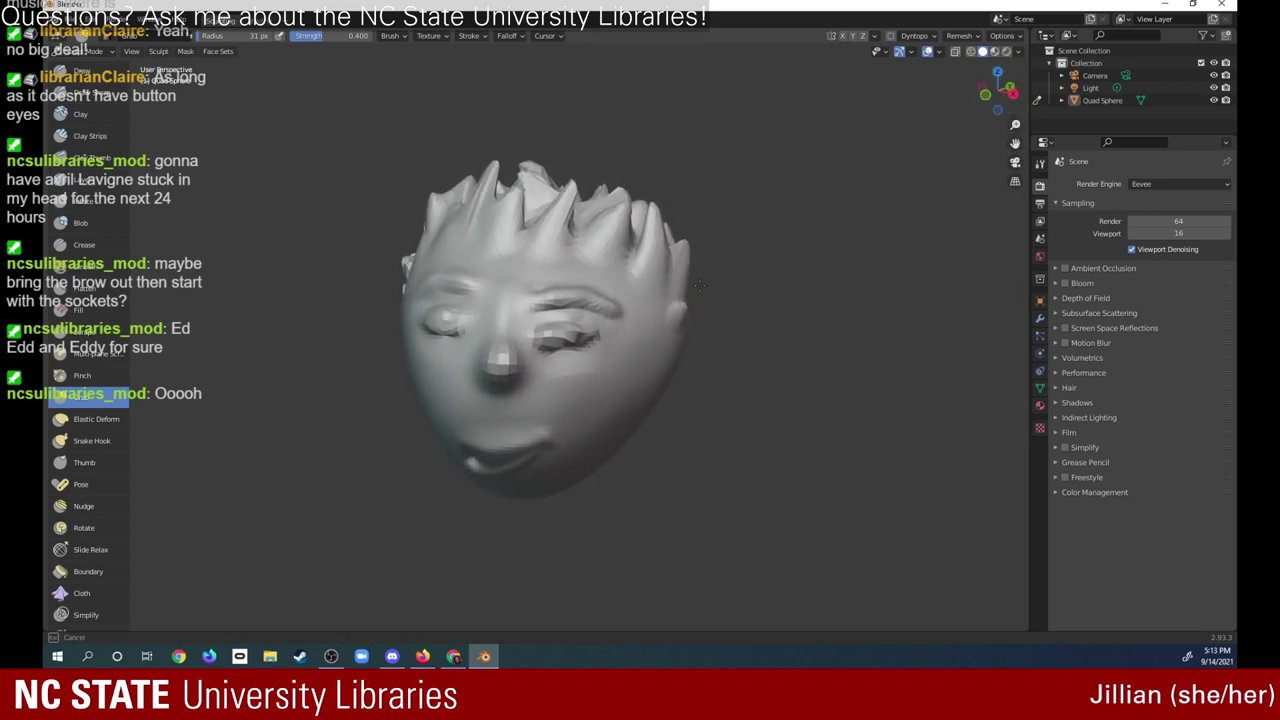
mouse_move(686, 305)
left_mouse_down()
mouse_move(686, 284)
mouse_move(697, 300)
left_mouse_up()
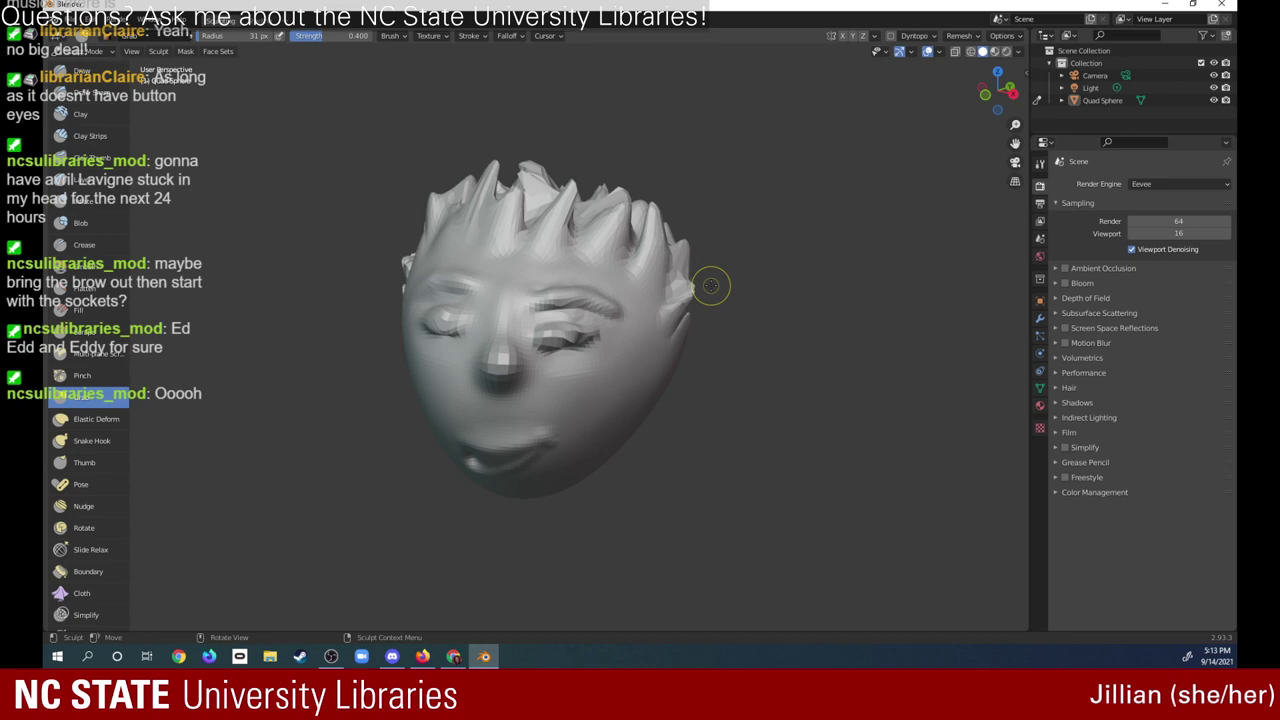
mouse_move(990, 92)
left_mouse_down()
mouse_move(970, 100)
mouse_move(1032, 133)
left_mouse_up()
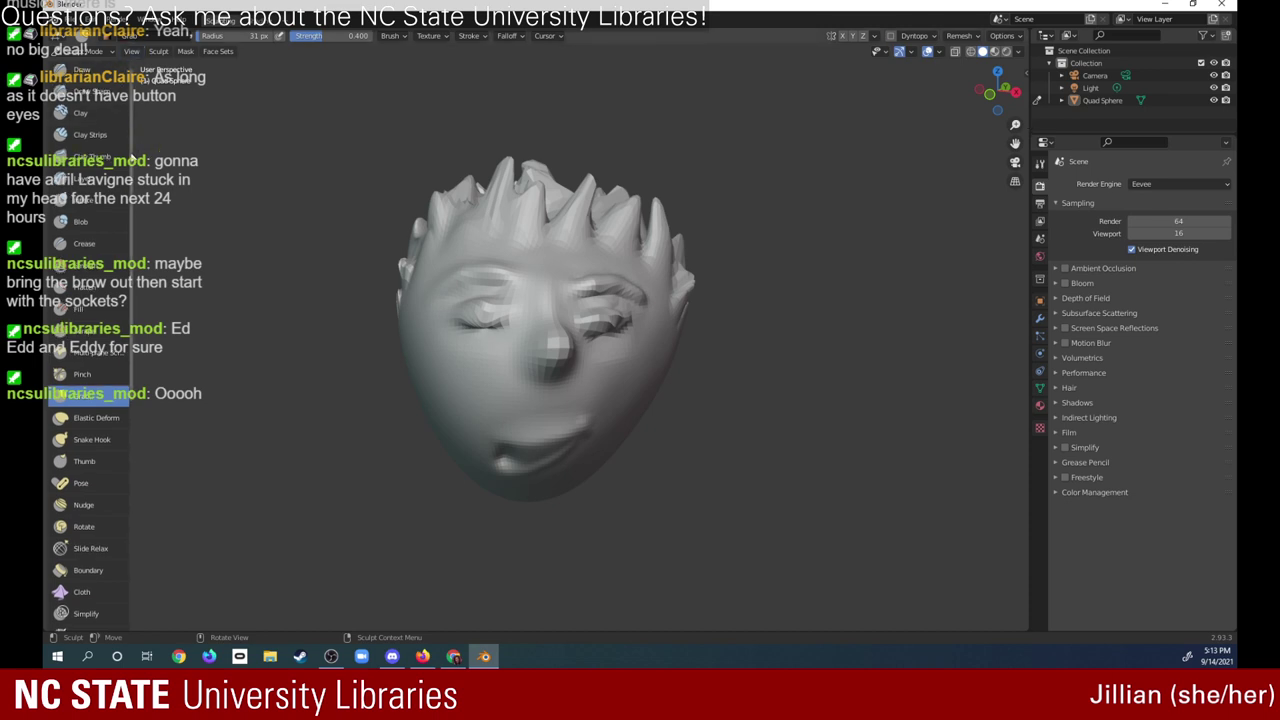
scroll(130, 160, "down", 2)
scroll(127, 180, "down", 2)
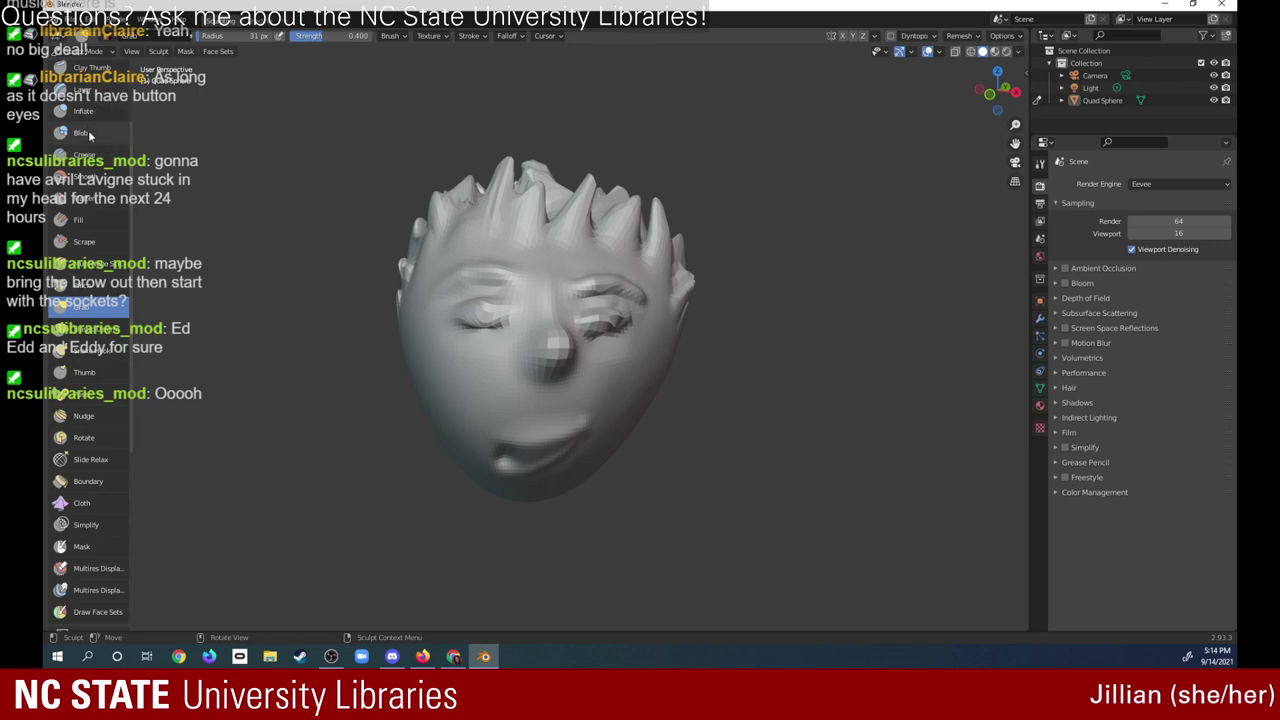
- Set the Blob brush to 0.1 strength and build up the brow over the right eye
left_click(90, 132)
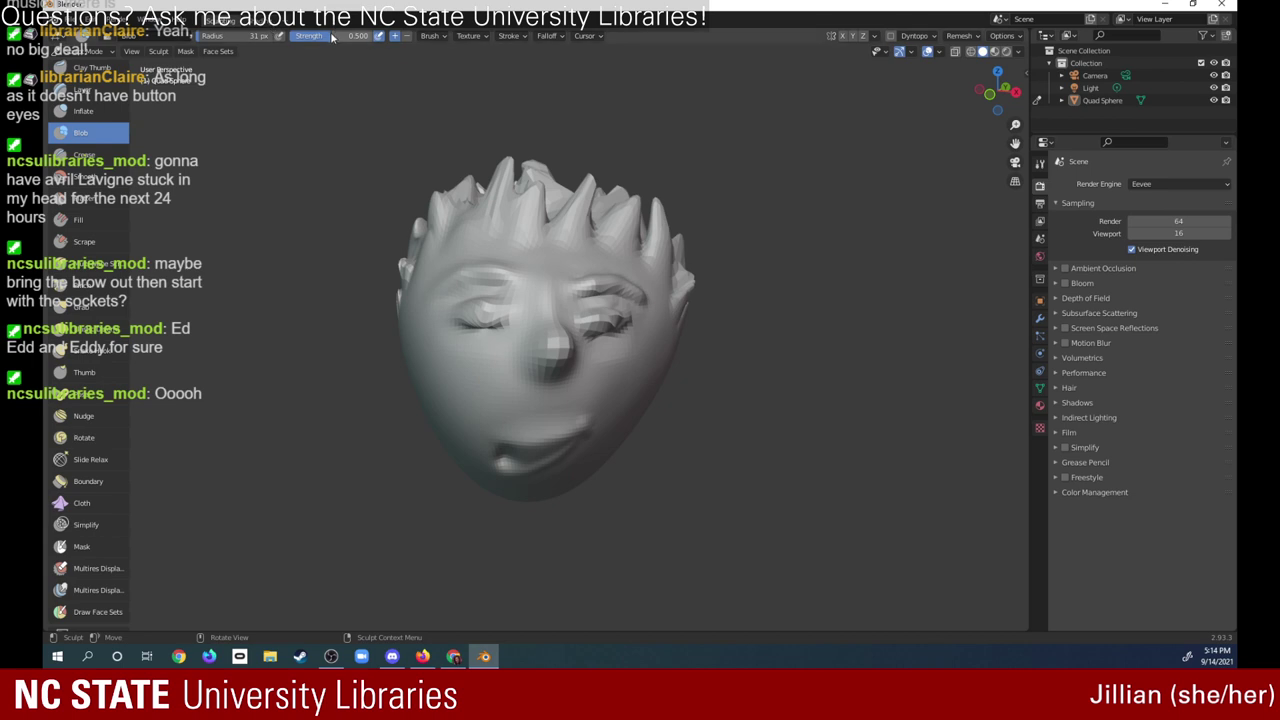
left_click_drag(338, 36, 291, 44)
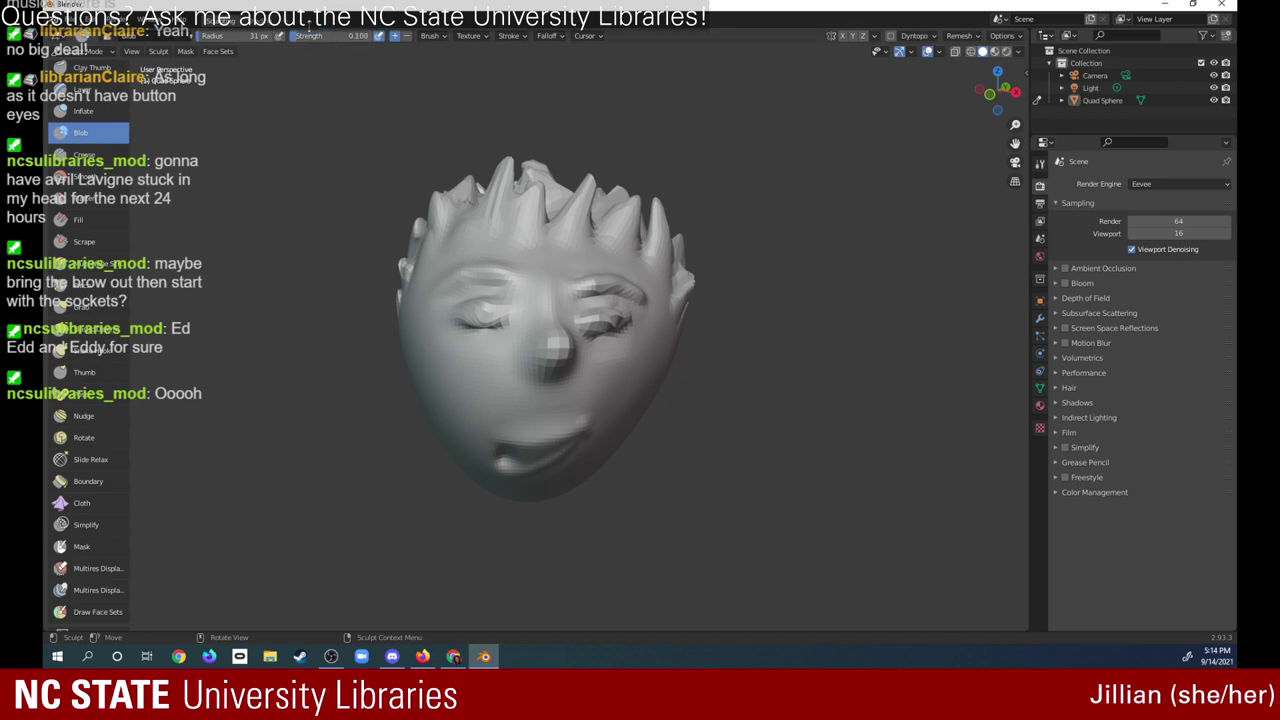
scroll(550, 300, "up", 3)
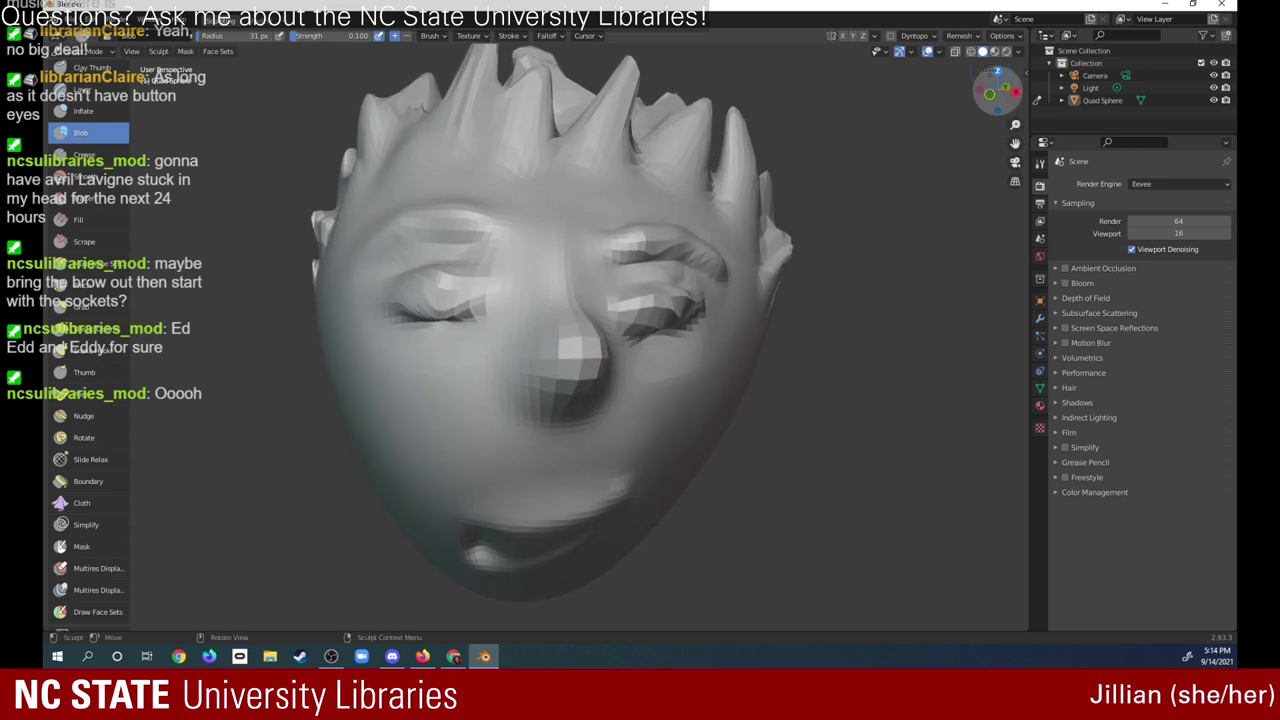
left_click_drag(628, 286, 662, 306)
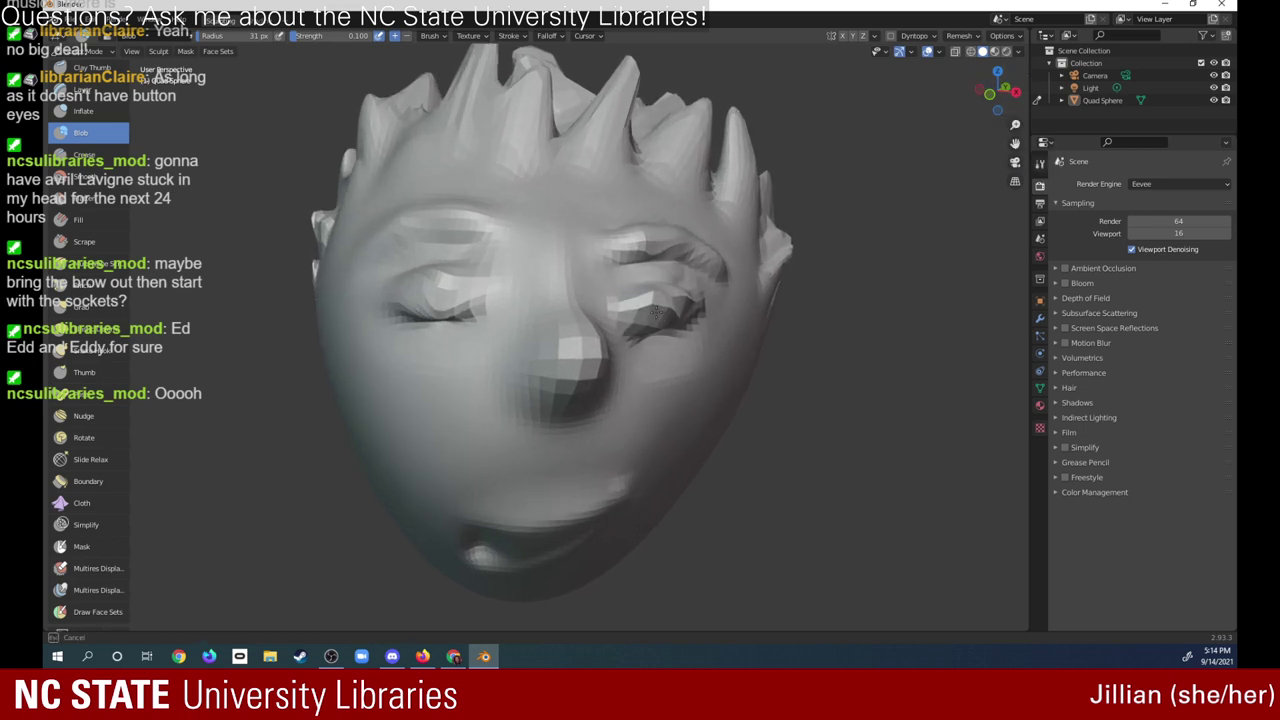
left_click_drag(667, 304, 690, 280)
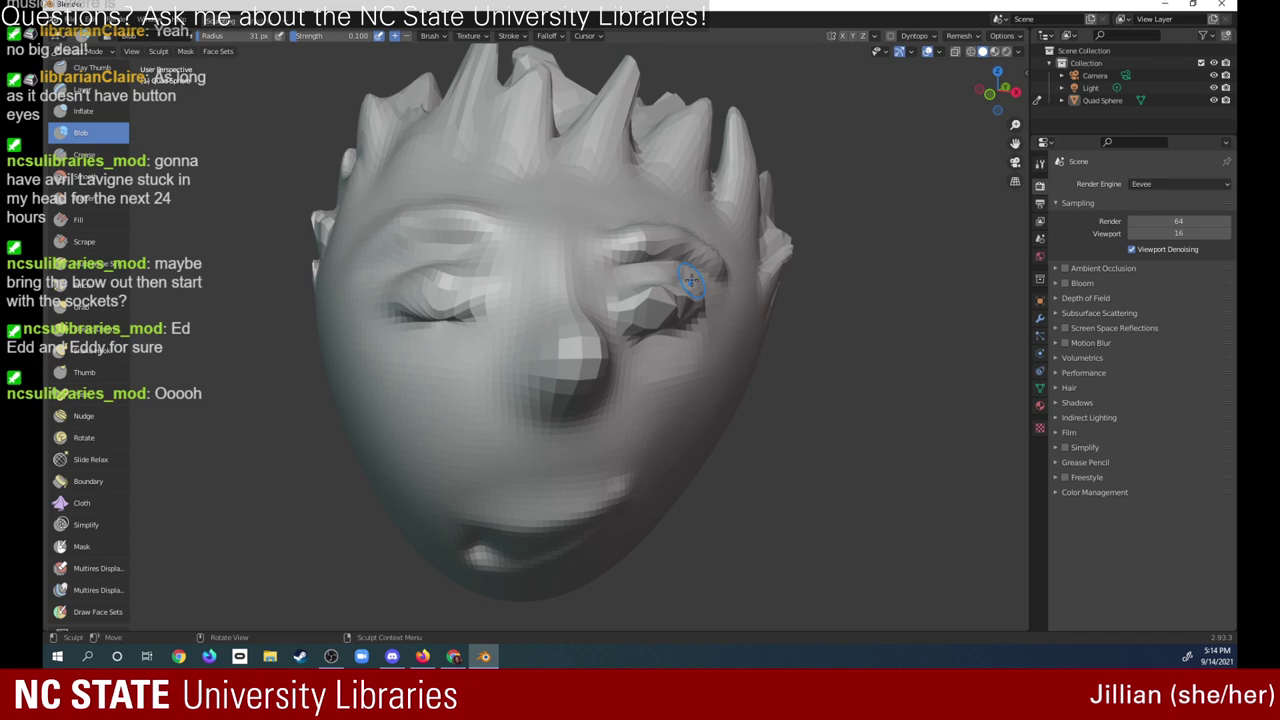
- Raise the brow over the left eye and add more volume over both eyes
left_click_drag(422, 284, 440, 292)
left_click_drag(440, 292, 422, 291)
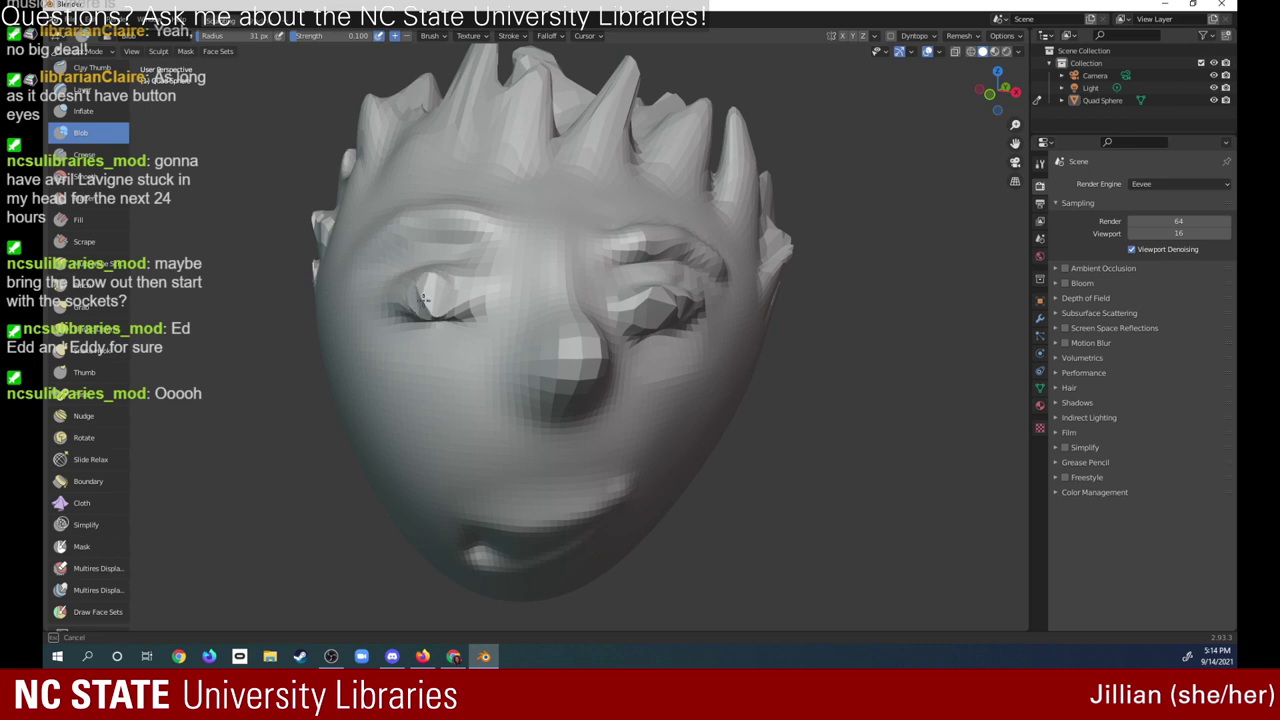
left_click_drag(422, 291, 436, 263)
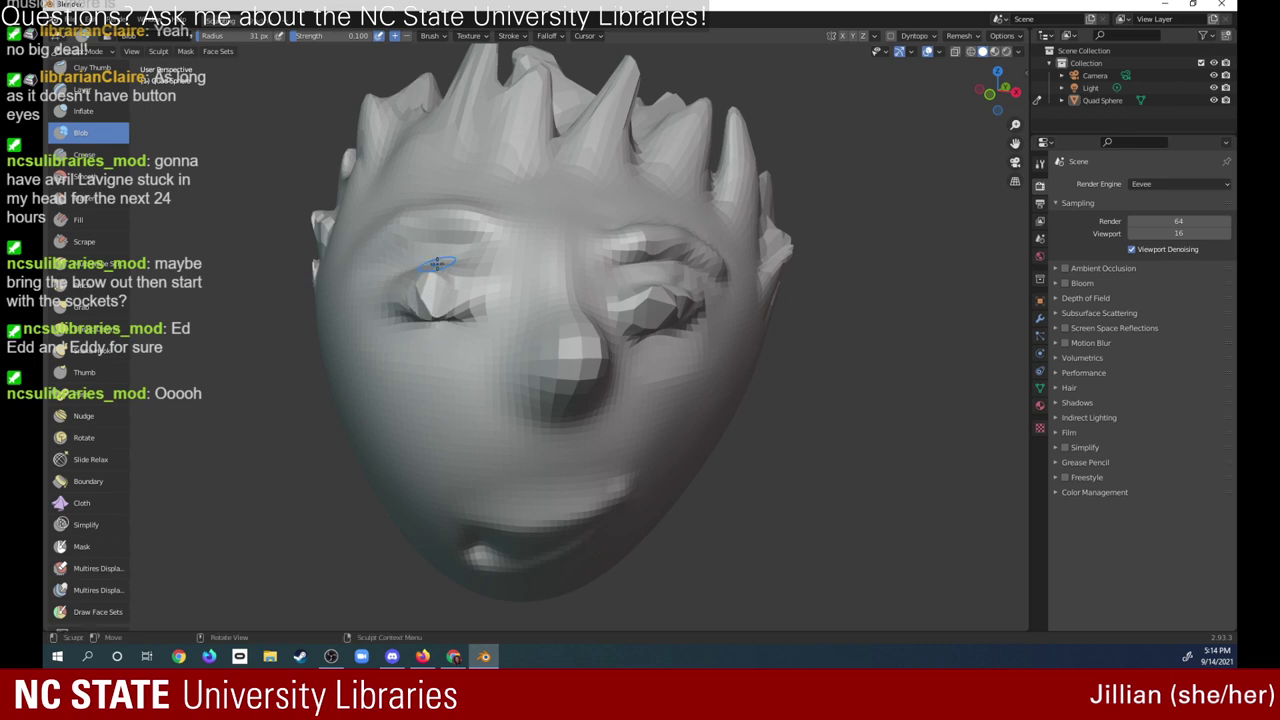
left_click_drag(652, 295, 625, 305)
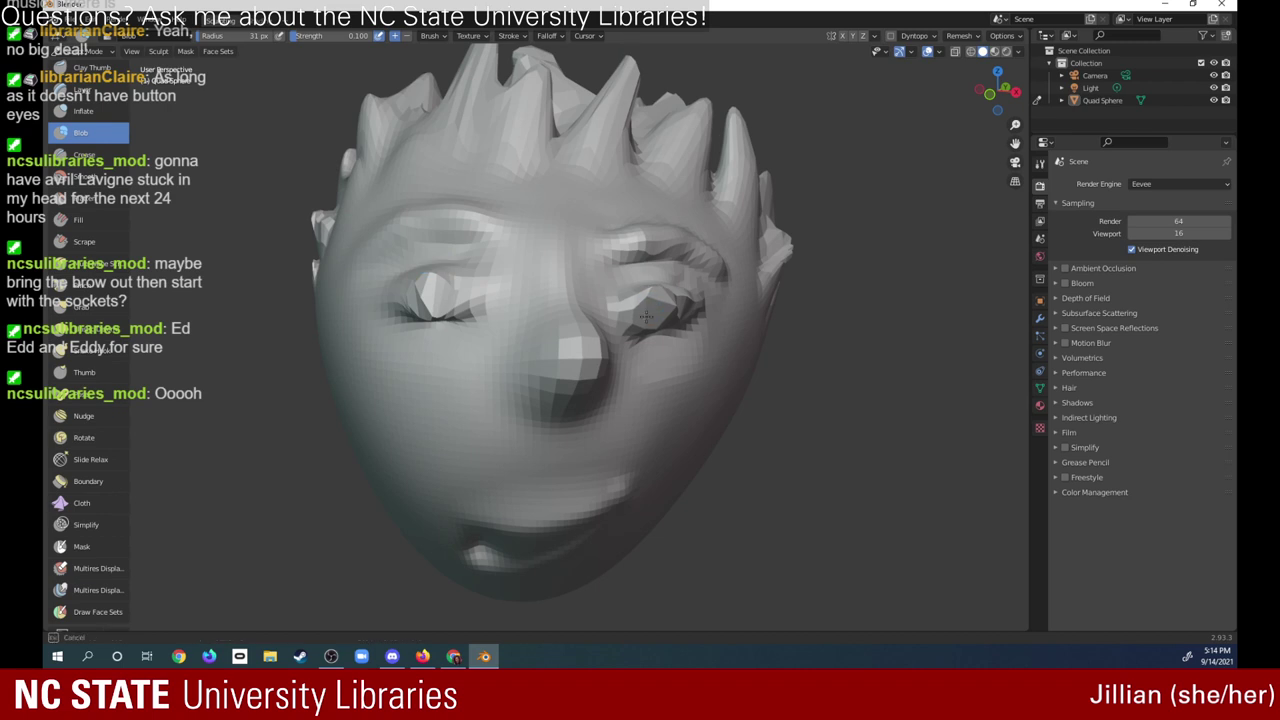
mouse_move(432, 284)
left_mouse_down()
mouse_move(428, 300)
mouse_move(443, 261)
left_mouse_up()
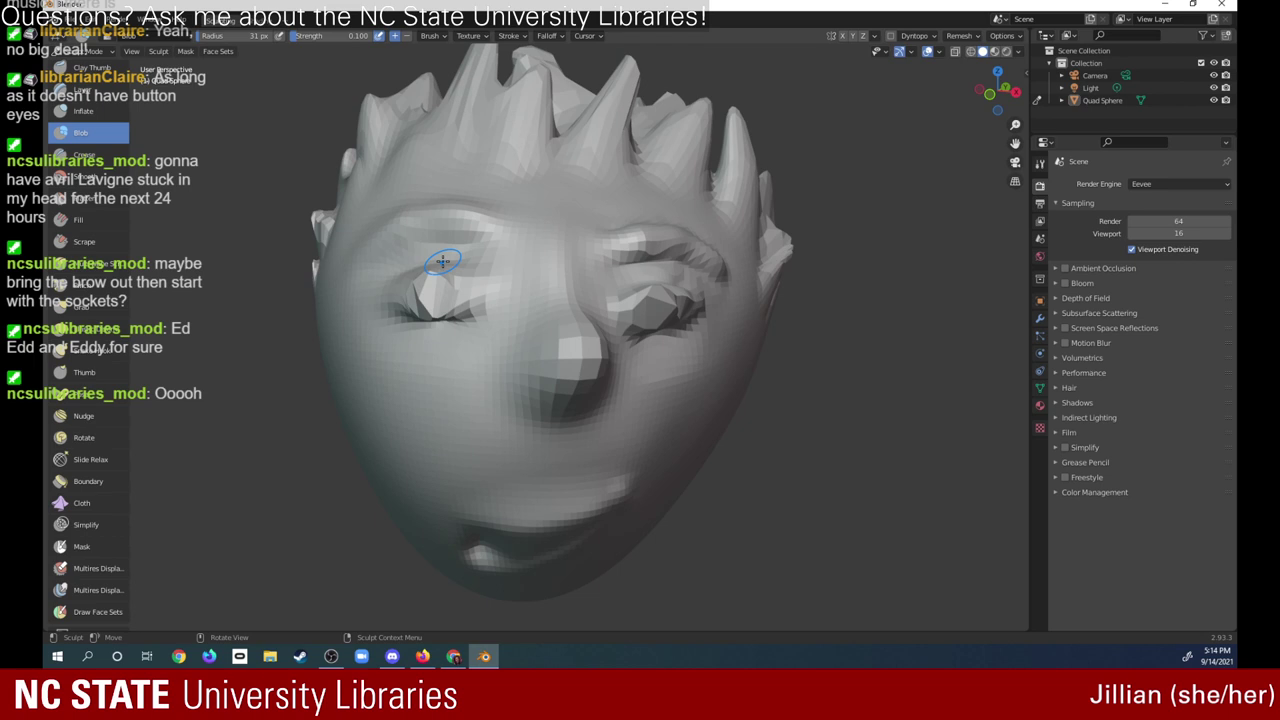
left_click_drag(660, 298, 655, 316)
left_click_drag(440, 300, 422, 280)
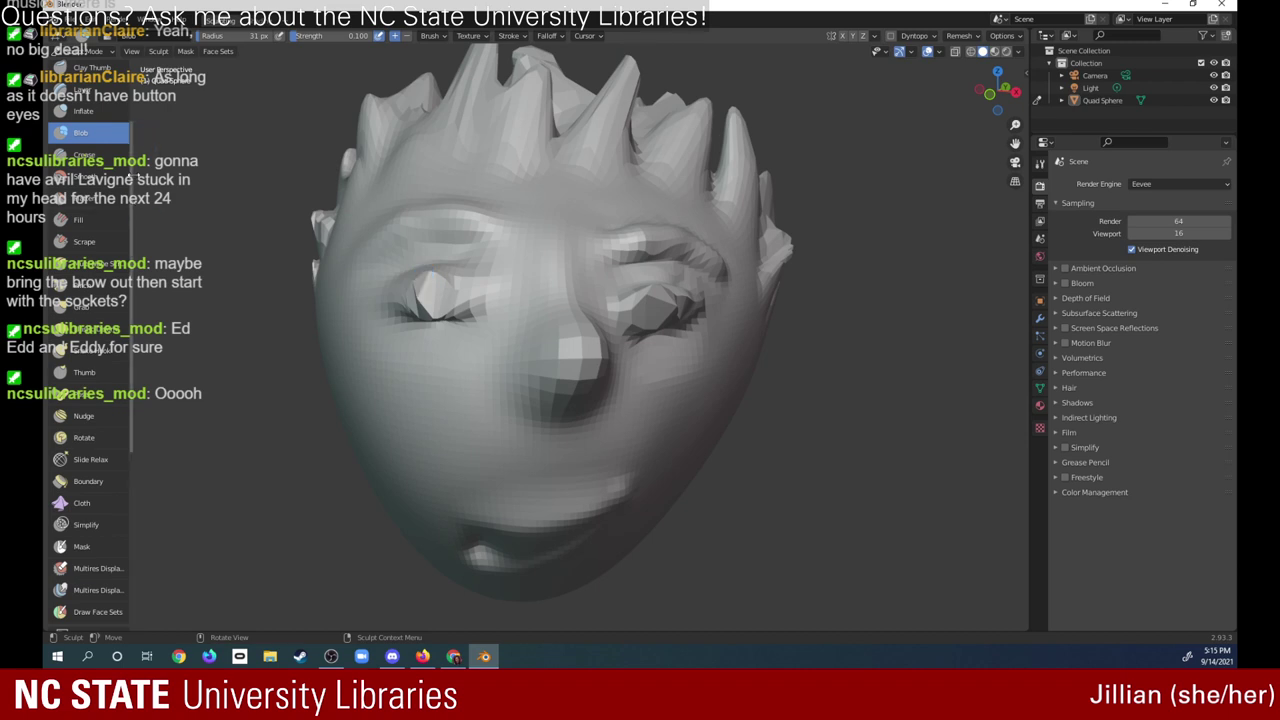
scroll(130, 186, "up", 1)
scroll(128, 178, "up", 5)
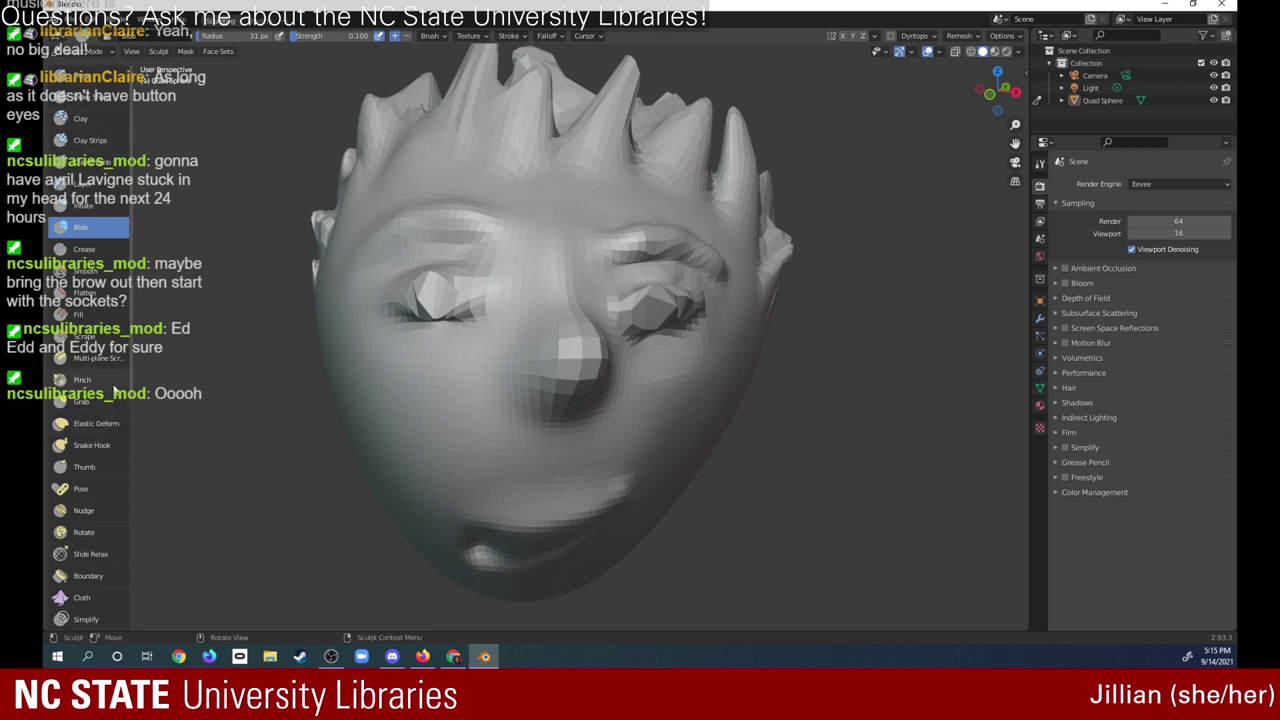
- With the Crease brush at 0.25 strength, carve lines above and below each closed eye
left_click(86, 250)
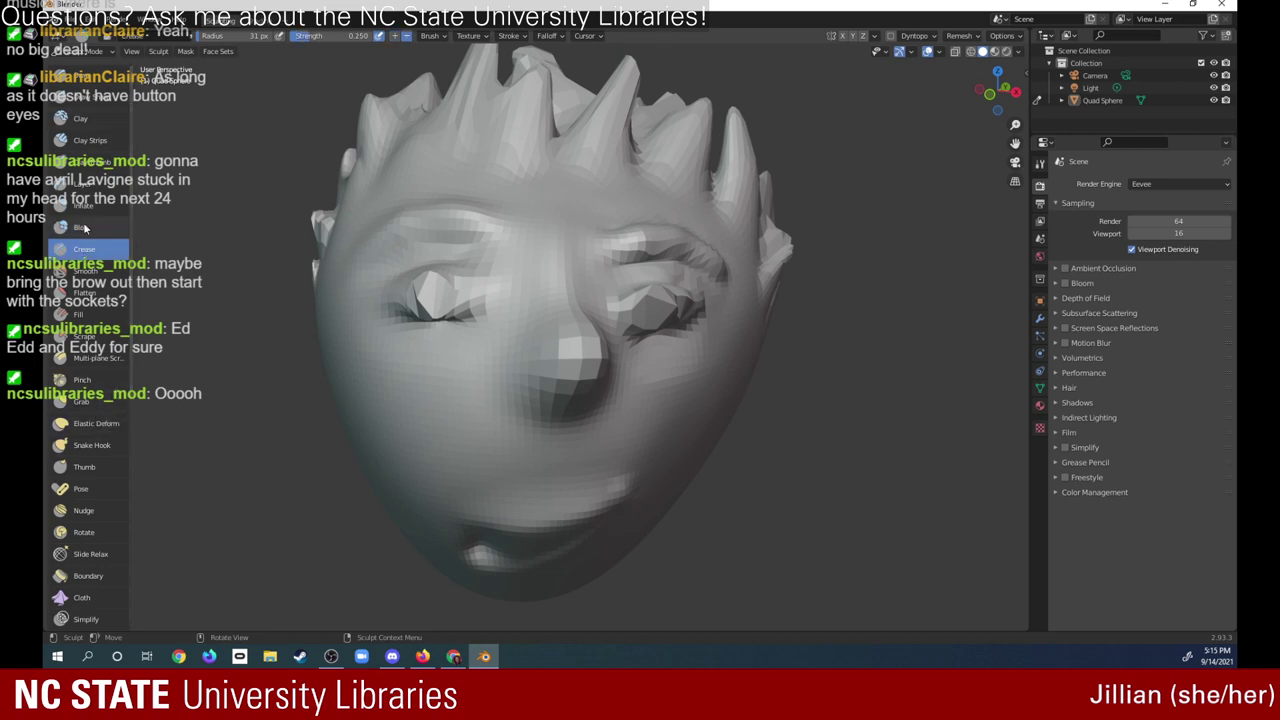
mouse_move(648, 349)
left_mouse_down()
mouse_move(688, 326)
mouse_move(636, 338)
left_mouse_up()
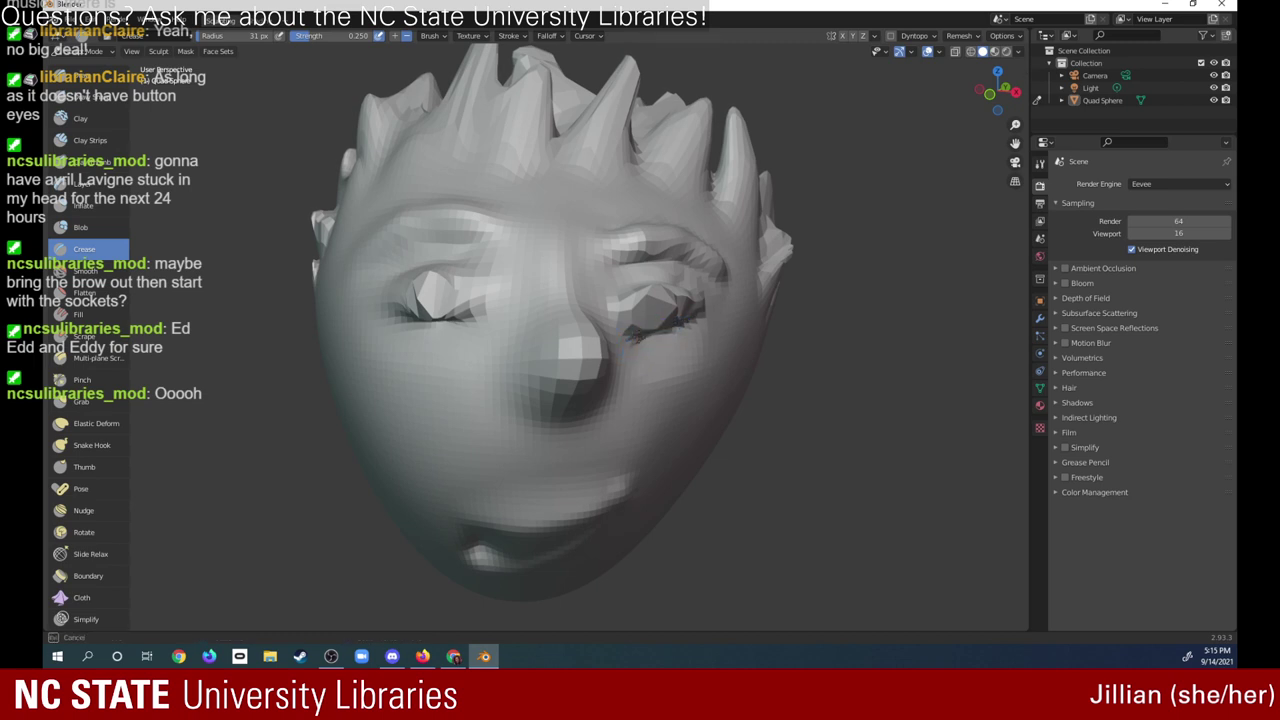
left_click_drag(636, 338, 624, 332)
mouse_move(644, 286)
left_mouse_down()
mouse_move(615, 296)
mouse_move(657, 280)
mouse_move(700, 298)
left_mouse_up()
mouse_move(406, 262)
left_mouse_down()
mouse_move(461, 267)
mouse_move(453, 260)
mouse_move(461, 277)
mouse_move(483, 277)
left_mouse_up()
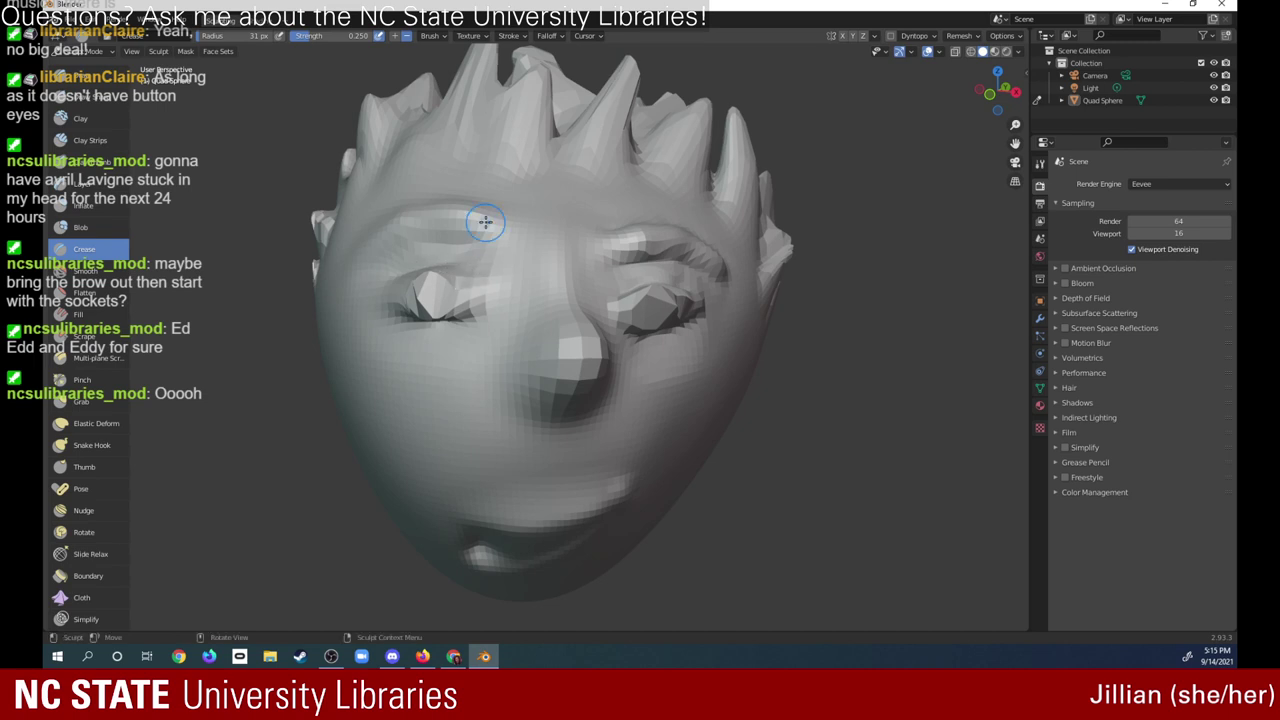
left_click_drag(426, 326, 502, 298)
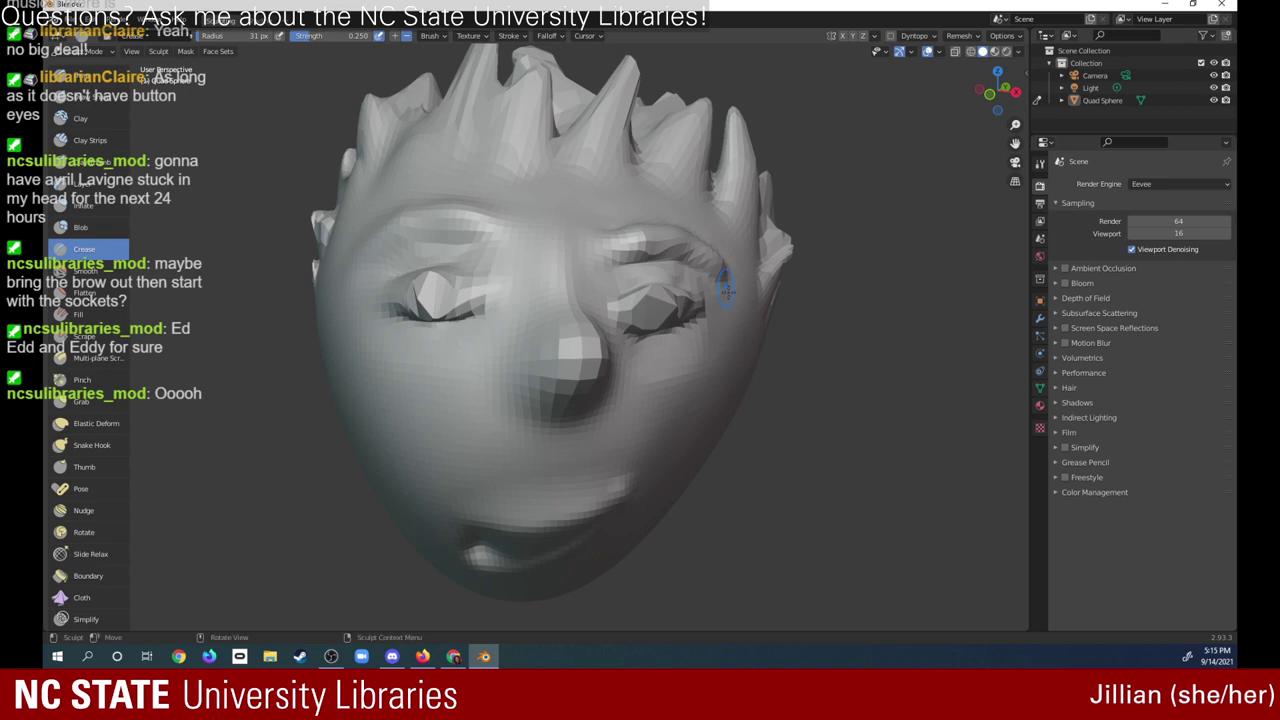
mouse_move(664, 329)
left_mouse_down()
mouse_move(638, 334)
mouse_move(705, 318)
left_mouse_up()
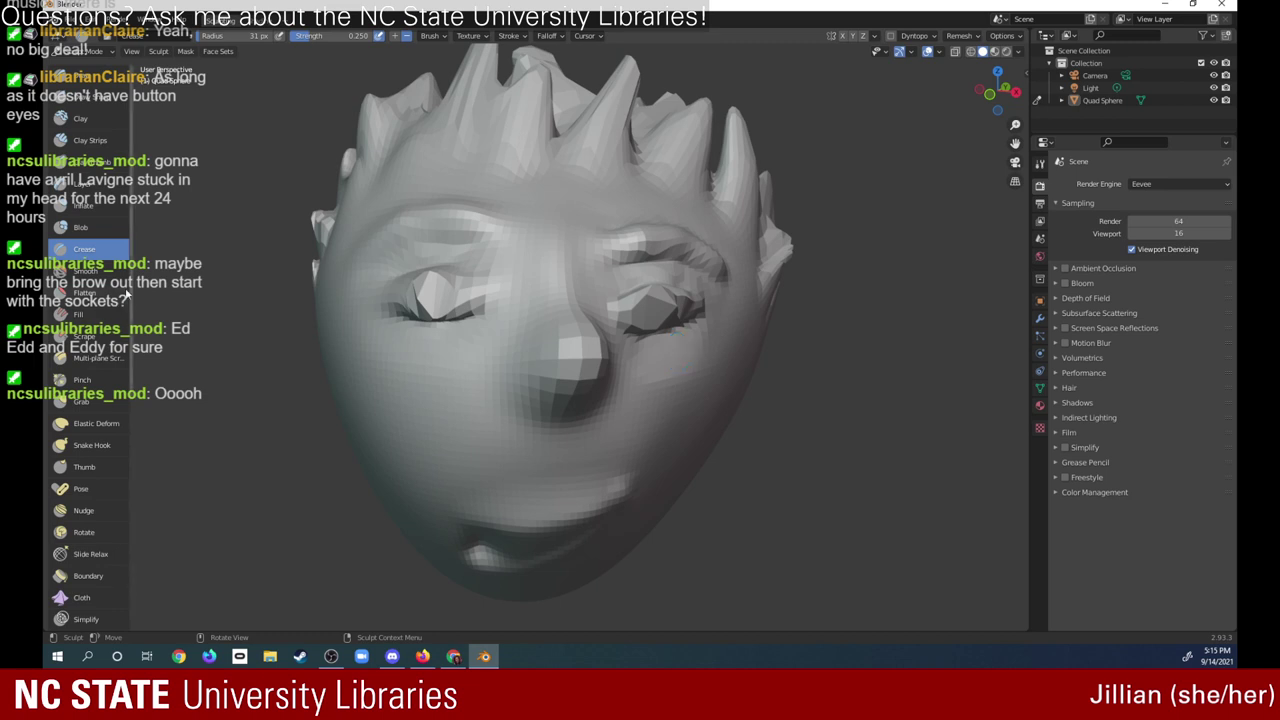
- Select the Smooth brush and set its radius to 21 px
left_click(85, 270)
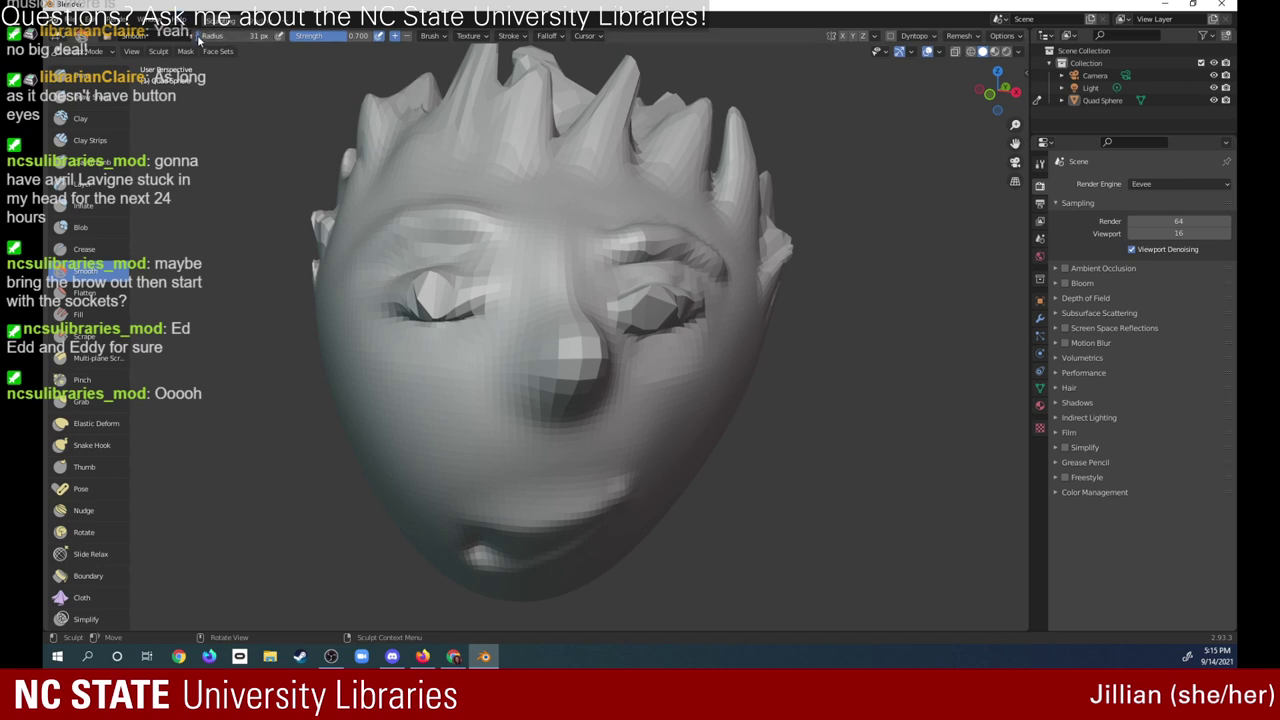
left_click(205, 36)
type("1")
key("Return")
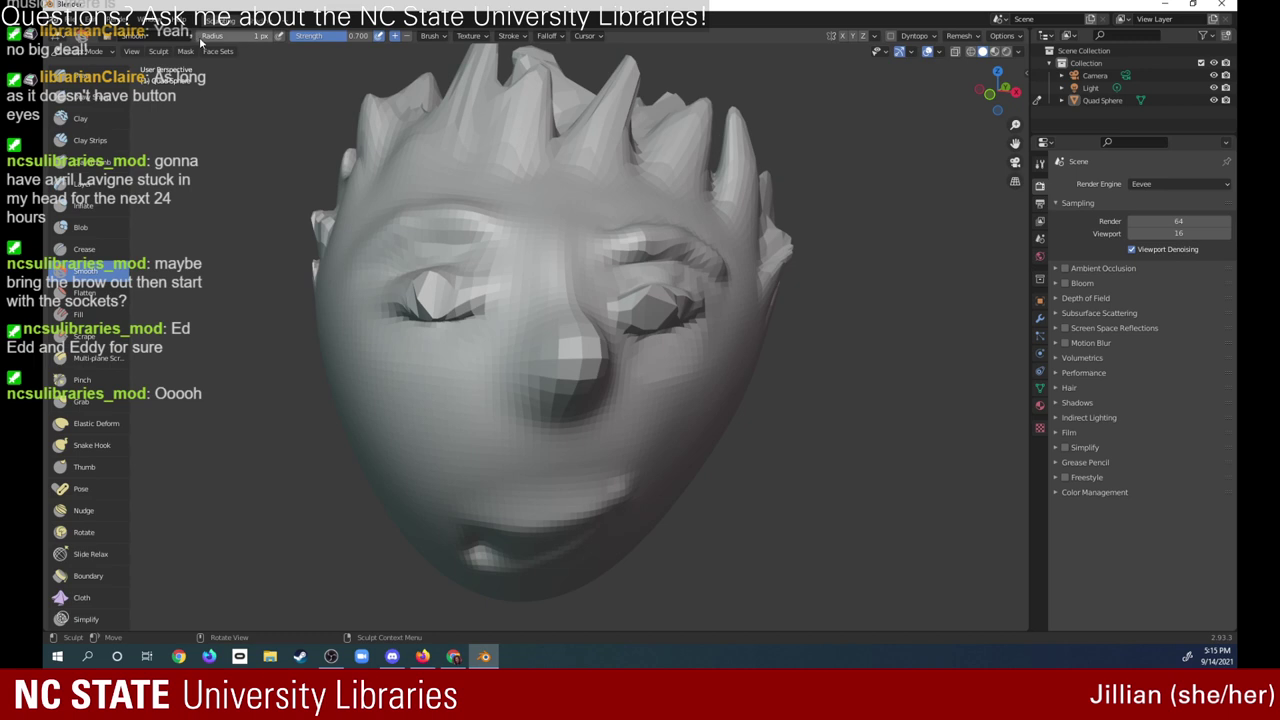
left_click(207, 36)
type("21")
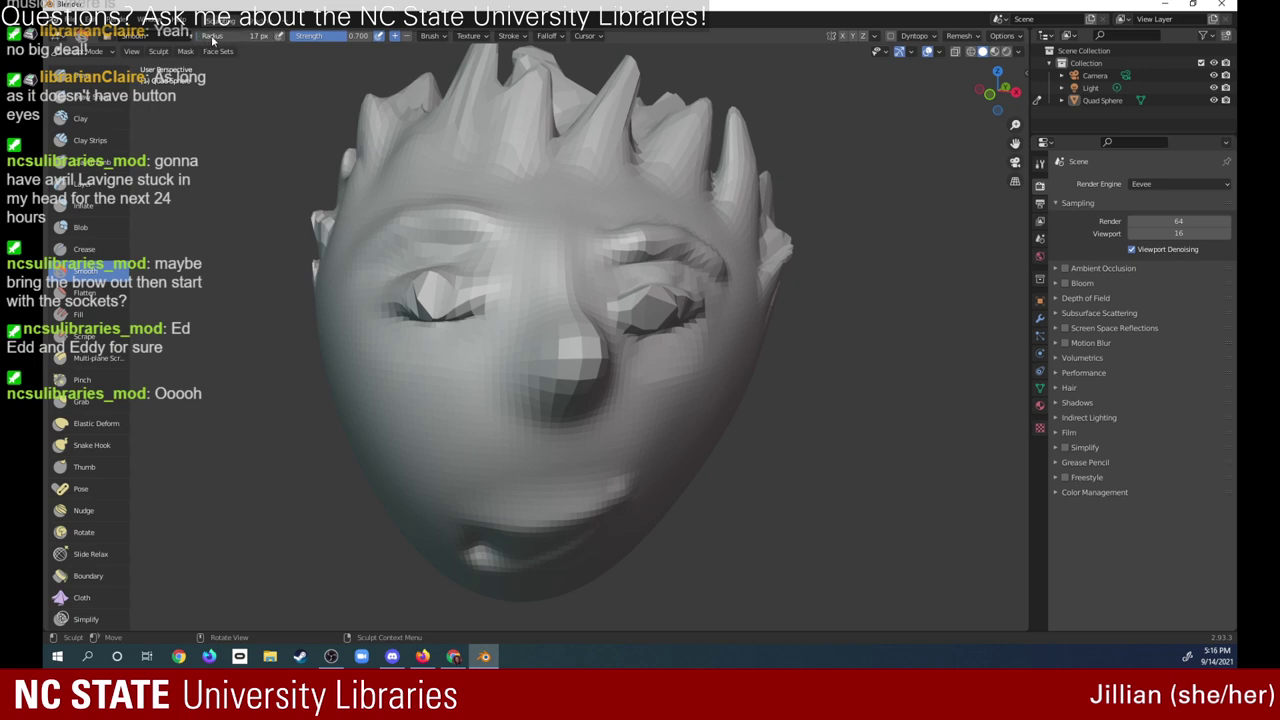
key("Return")
- Smooth the lumpy areas around the right eye and the left eye socket
mouse_move(694, 296)
left_mouse_down()
mouse_move(632, 317)
mouse_move(654, 282)
left_mouse_up()
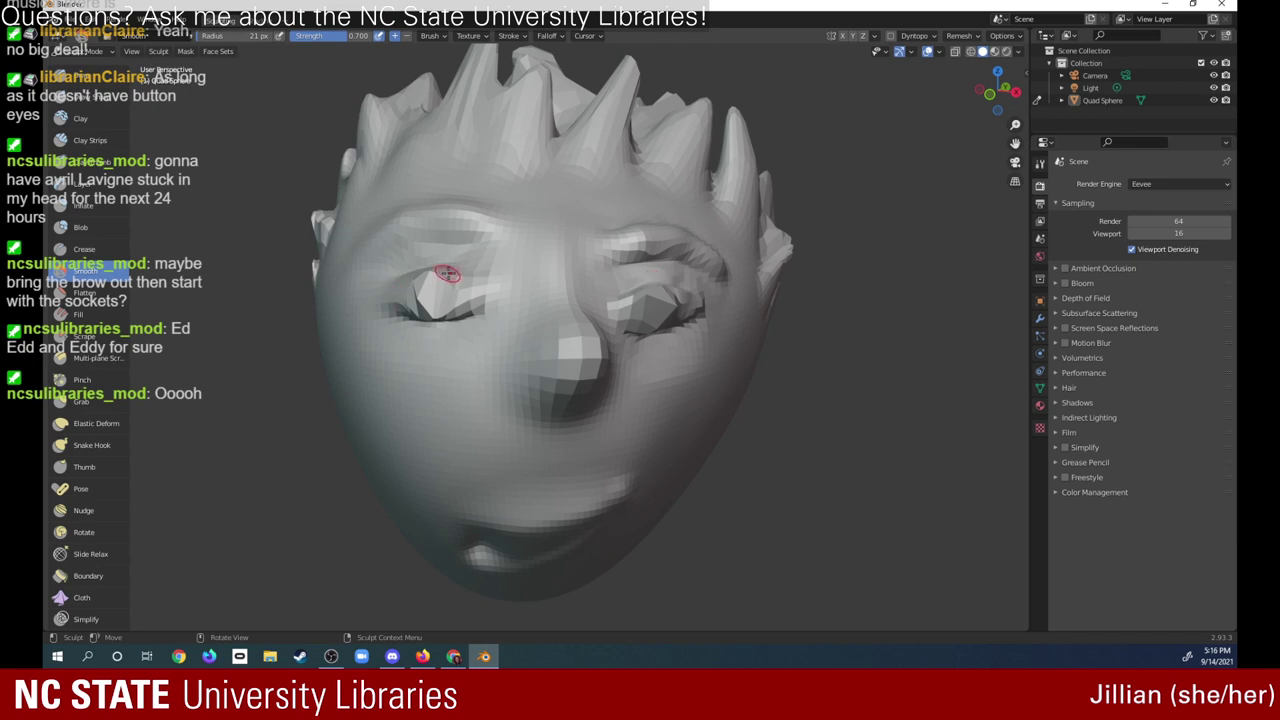
mouse_move(418, 281)
left_mouse_down()
mouse_move(397, 302)
mouse_move(412, 285)
mouse_move(467, 275)
left_mouse_up()
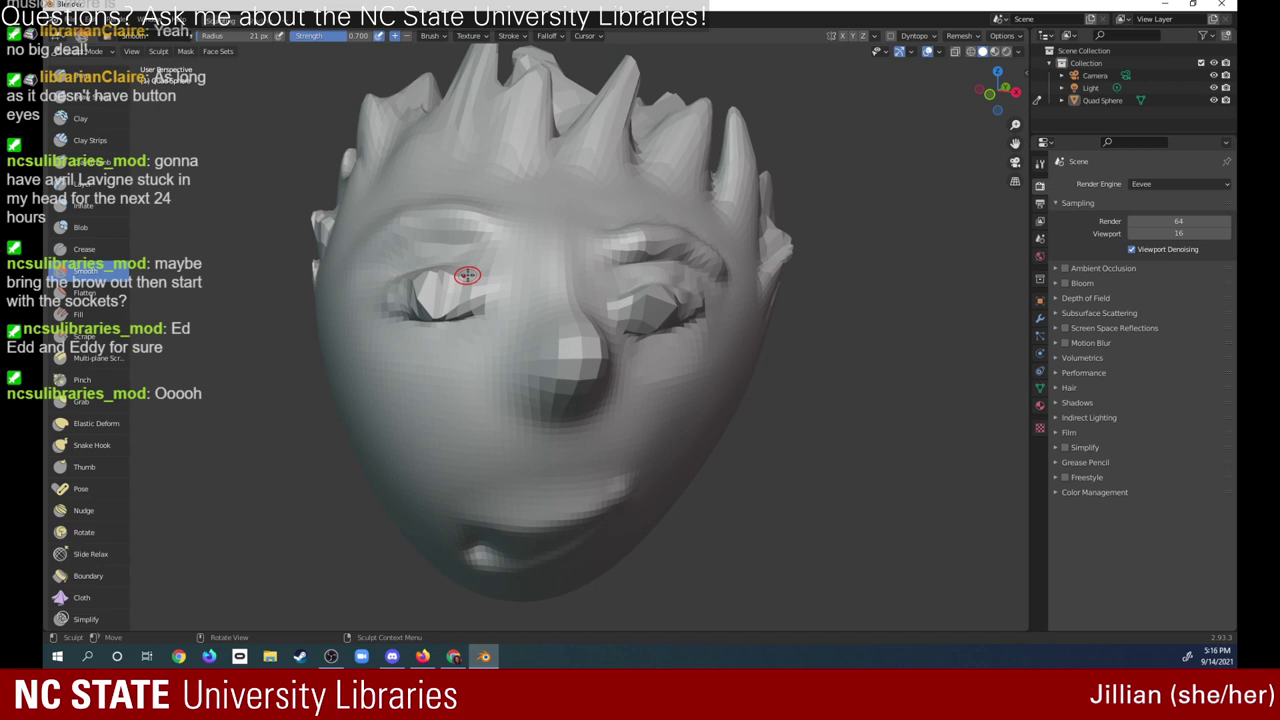
left_click(90, 205)
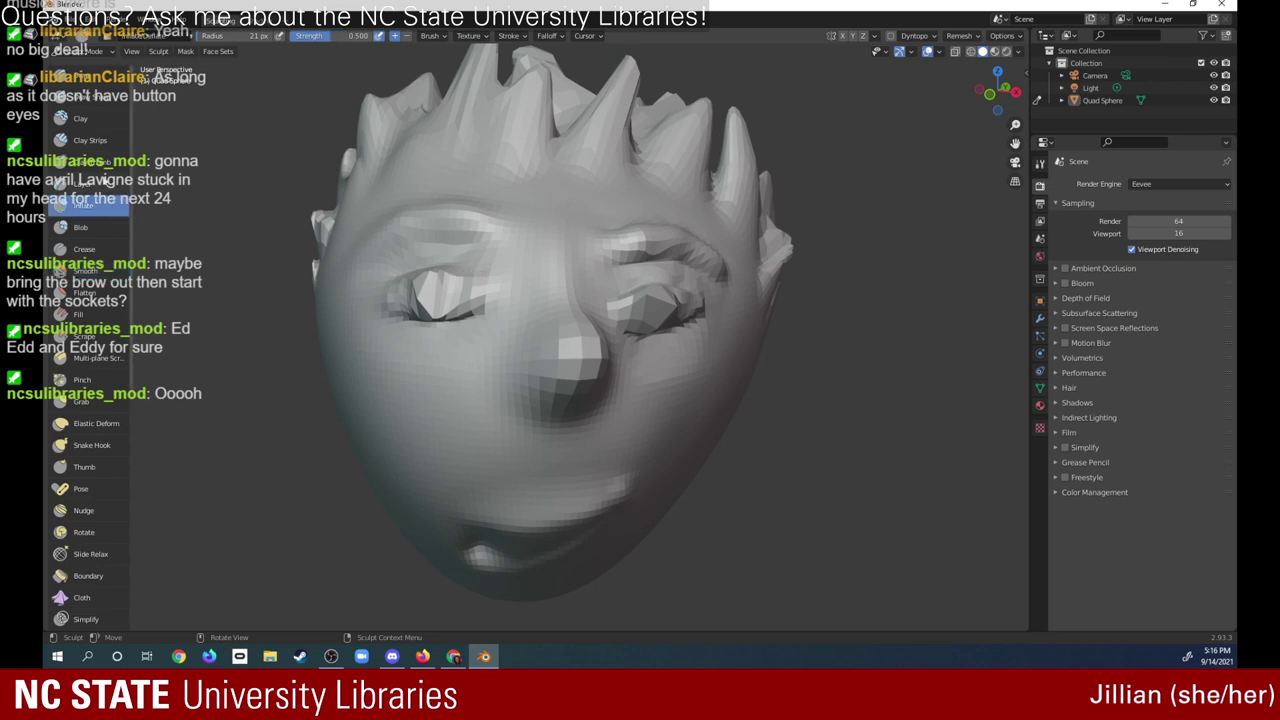
- Shrink the Inflate brush radius to 9 px and puff up the right closed eyelid
left_click(199, 40)
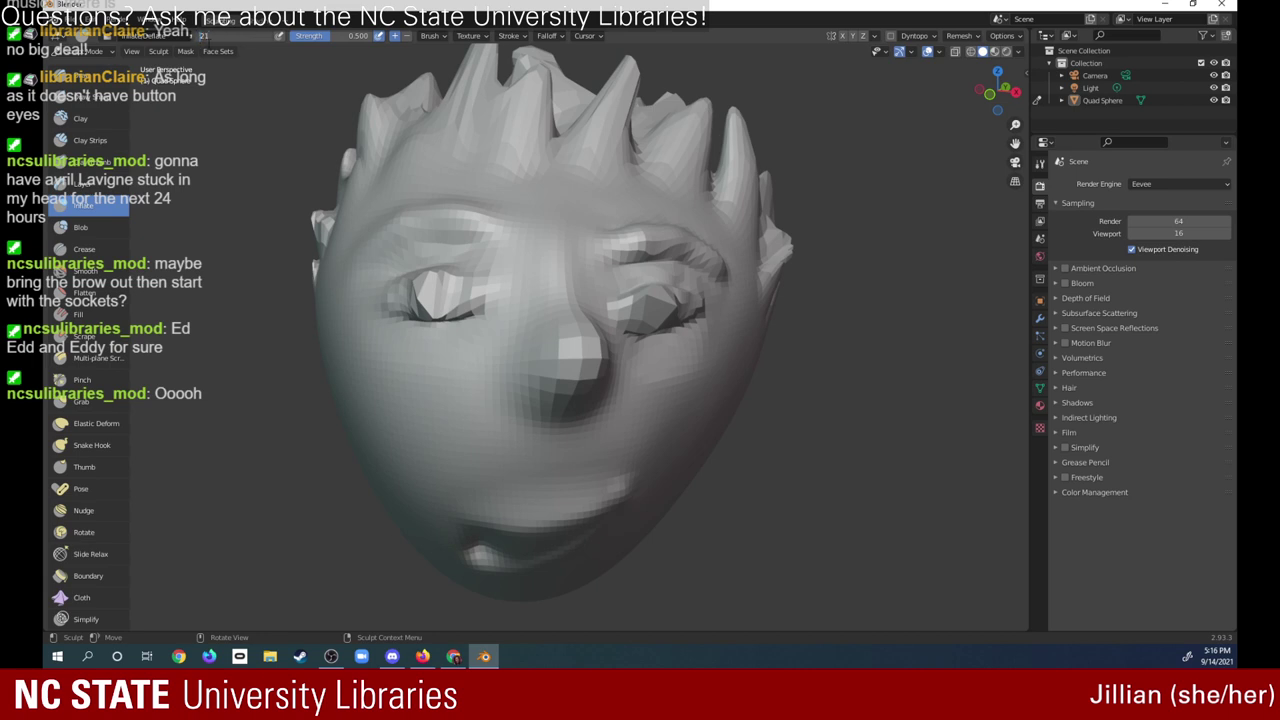
key("Return")
left_click_drag(200, 40, 194, 40)
left_click_drag(195, 40, 185, 40)
mouse_move(656, 302)
left_mouse_down()
mouse_move(641, 314)
mouse_move(650, 306)
left_mouse_up()
- Puff up both eyelids further, then enlarge the radius slightly and reshape the right lid
left_click_drag(360, 35, 352, 35)
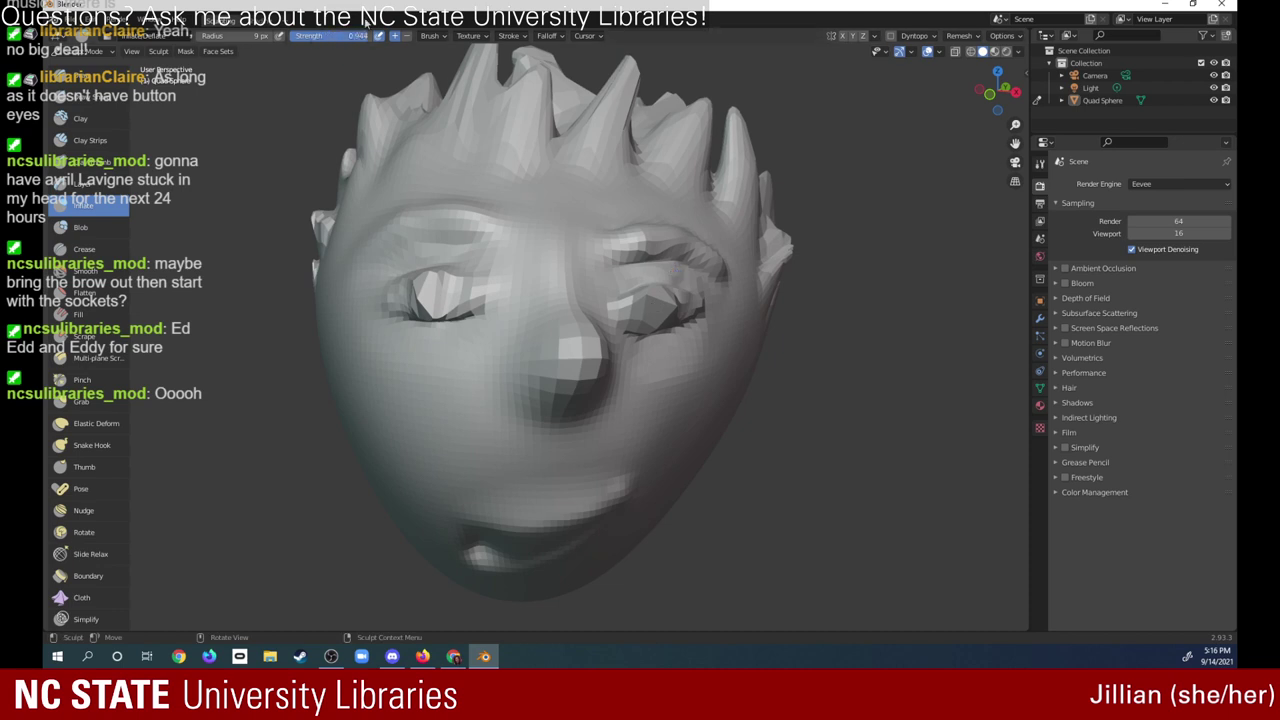
left_click_drag(647, 310, 657, 301)
left_click_drag(432, 290, 453, 288)
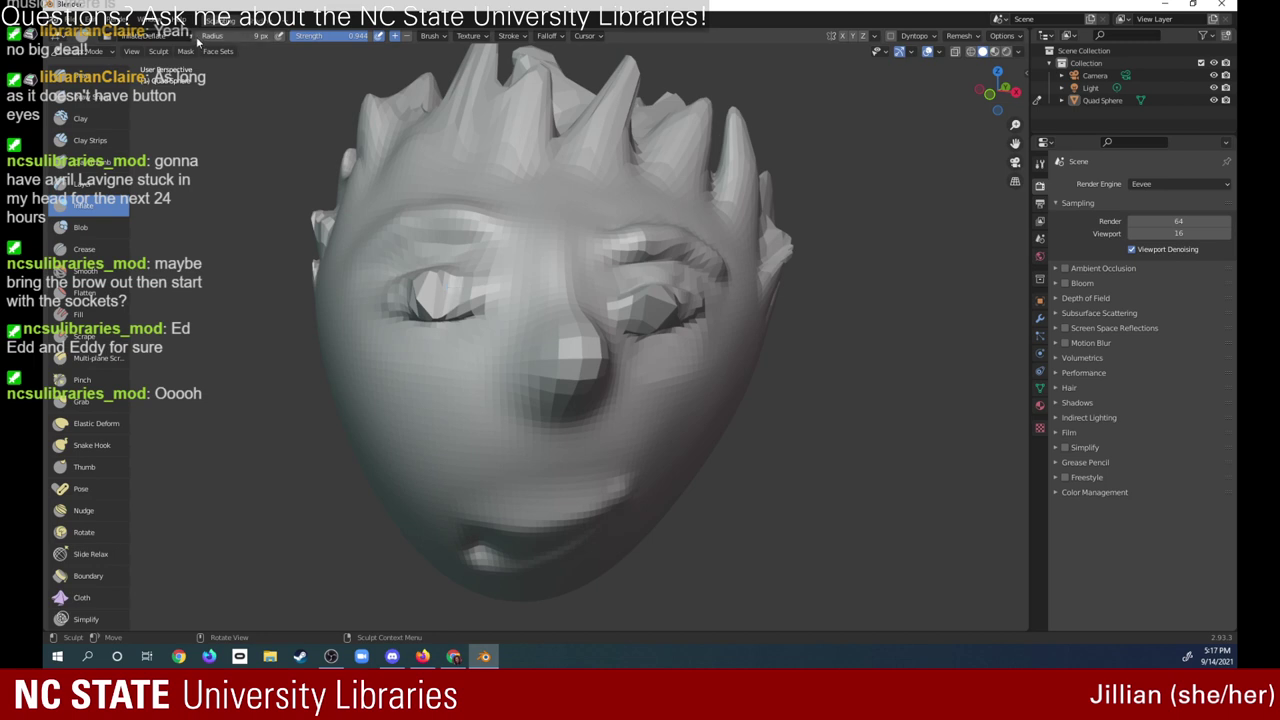
left_click_drag(201, 40, 203, 40)
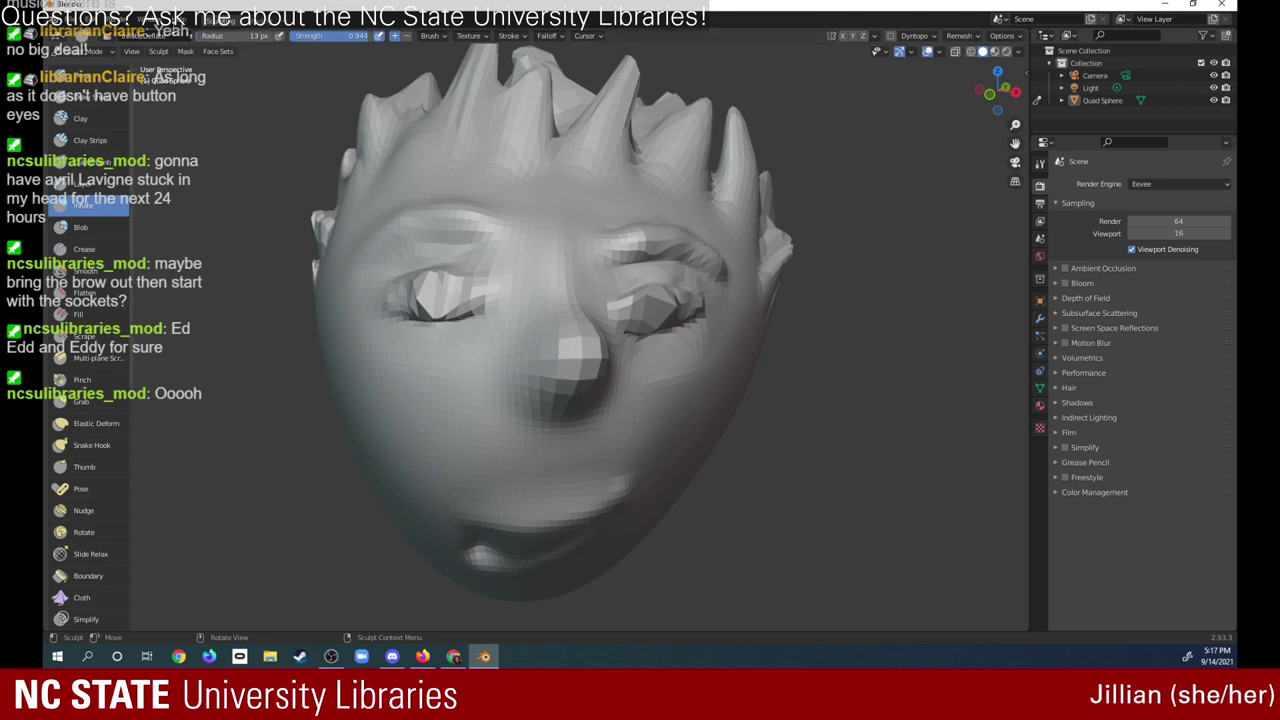
mouse_move(664, 304)
left_mouse_down()
mouse_move(627, 303)
mouse_move(656, 308)
left_mouse_up()
- Add rounded fullness to both eyelids with the Blob brush at about 0.5 strength
left_click(80, 227)
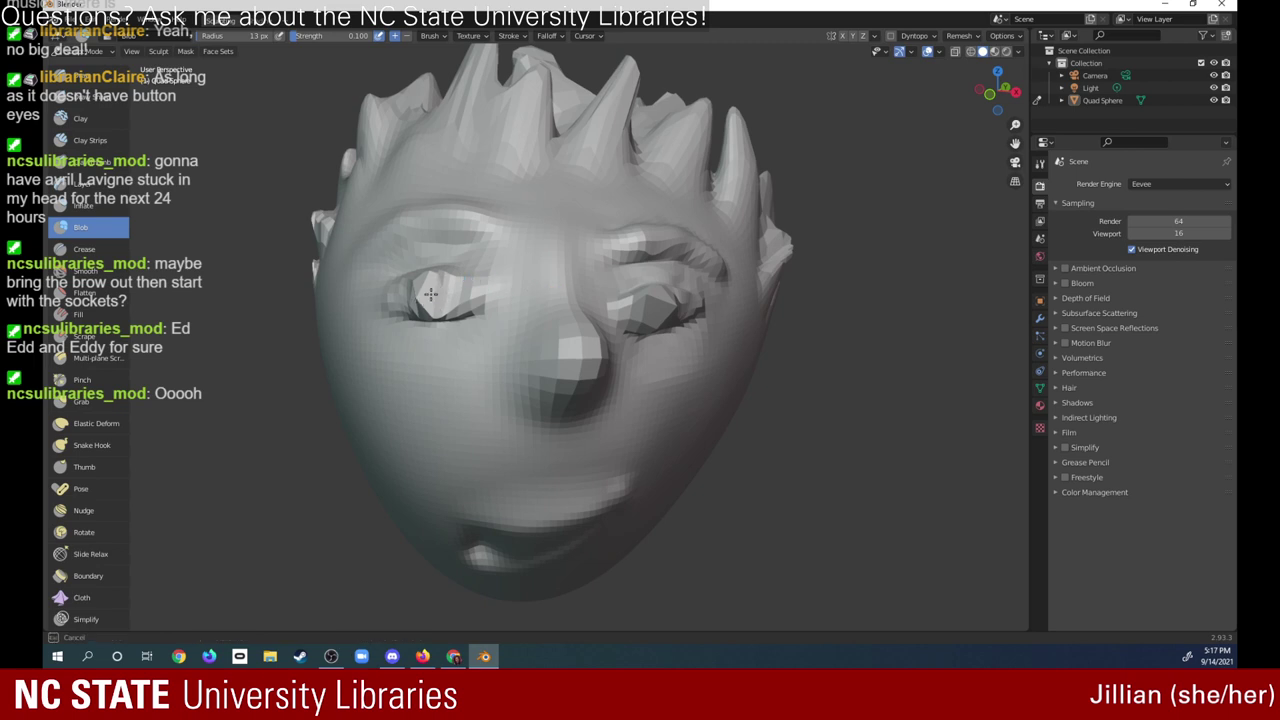
left_click_drag(423, 295, 442, 283)
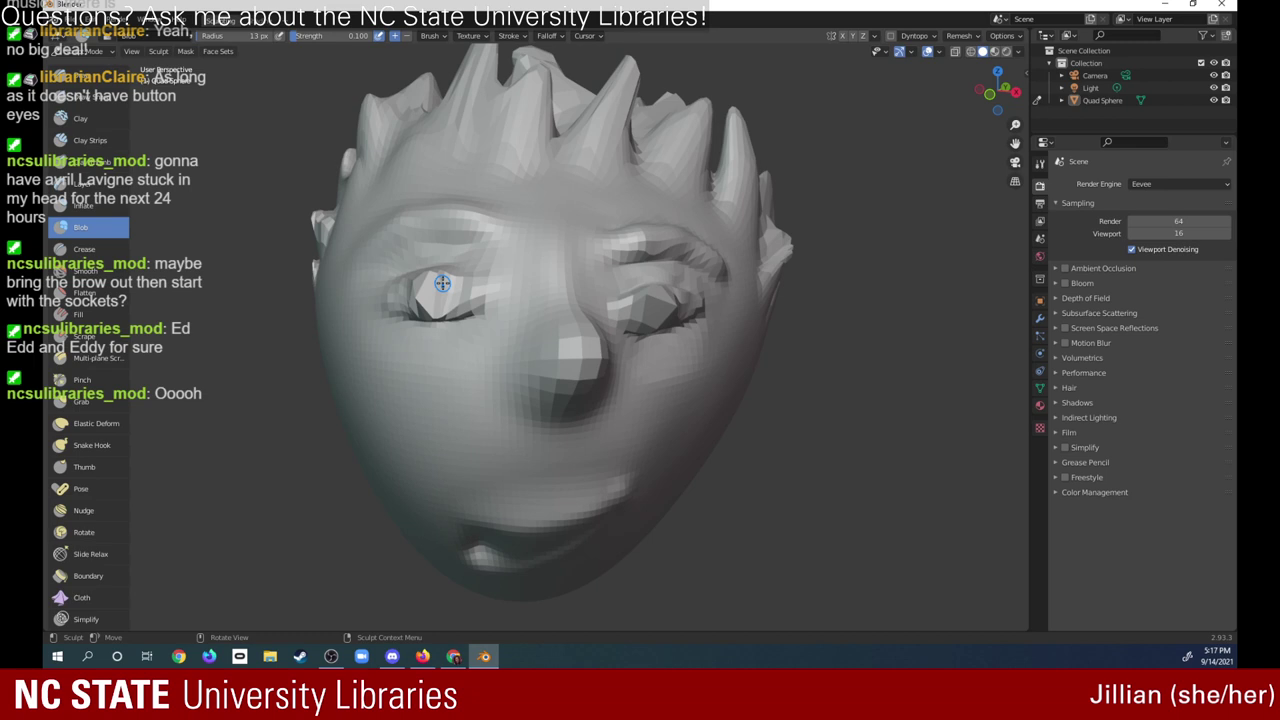
left_click_drag(300, 36, 340, 36)
left_click_drag(649, 314, 645, 311)
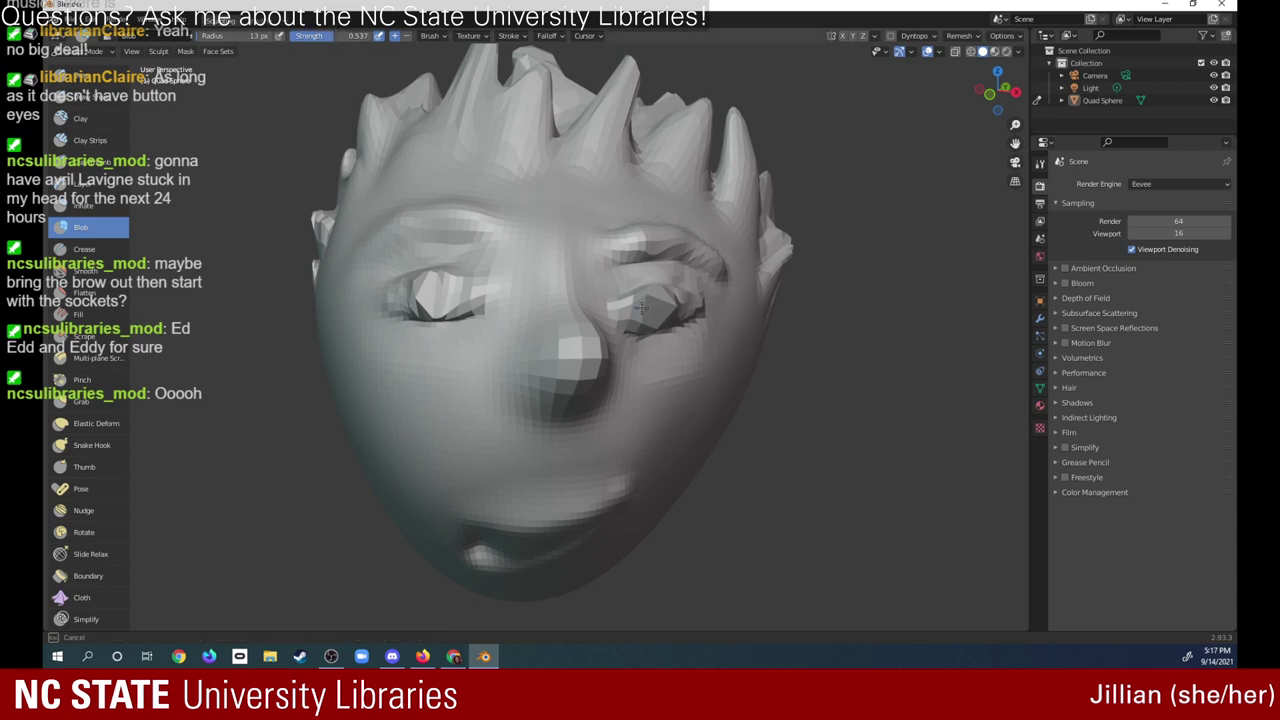
left_click_drag(442, 296, 428, 304)
left_click_drag(681, 307, 655, 299)
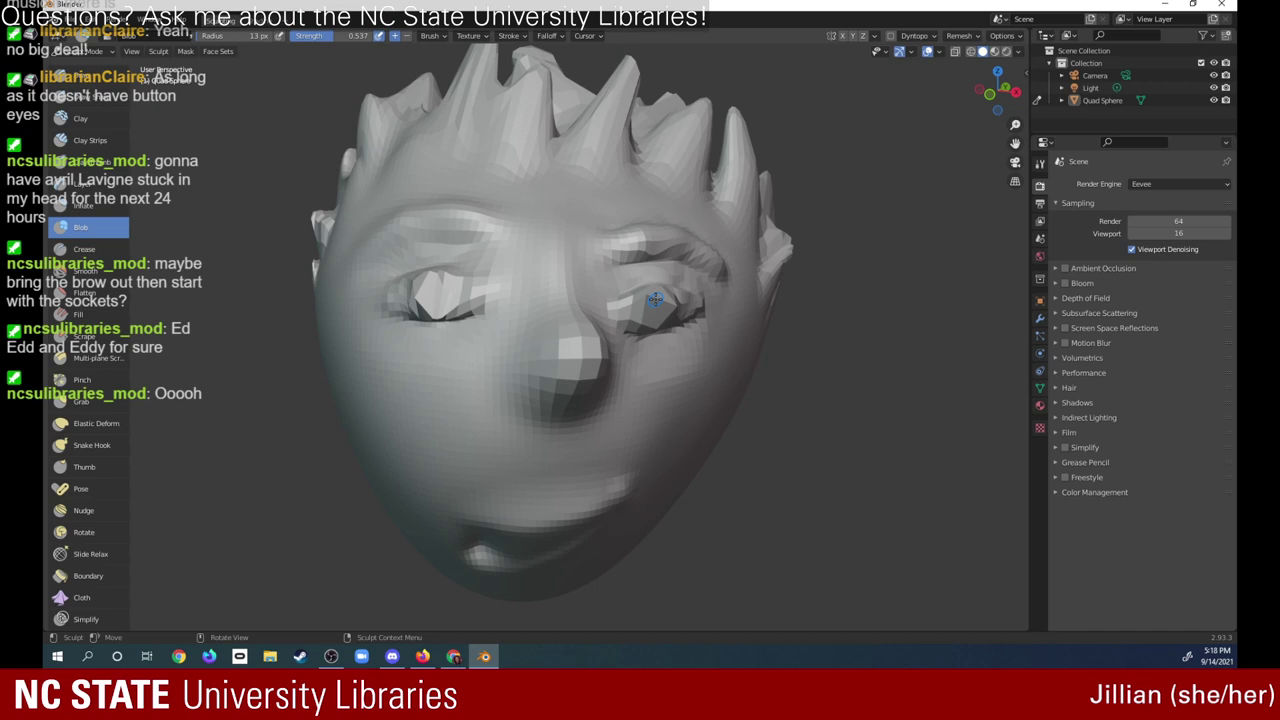
- Build up the brow above the right eye with the Draw brush
left_click(85, 77)
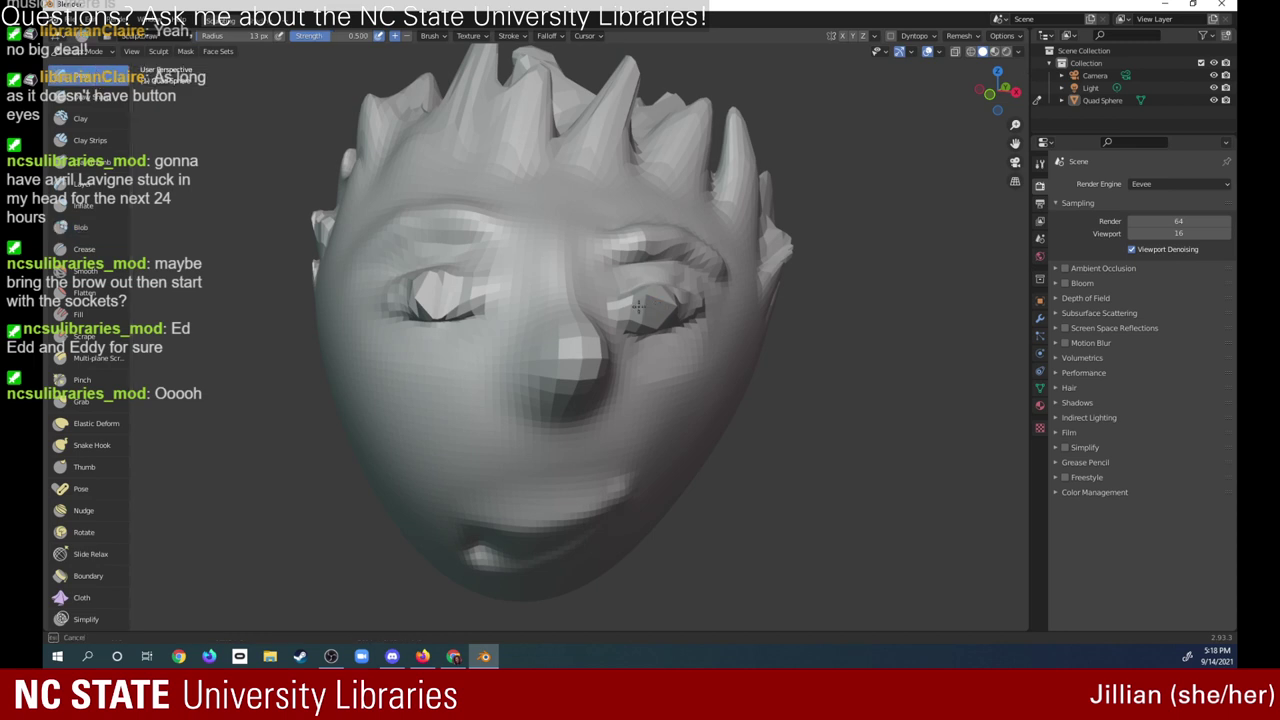
left_click_drag(658, 305, 710, 273)
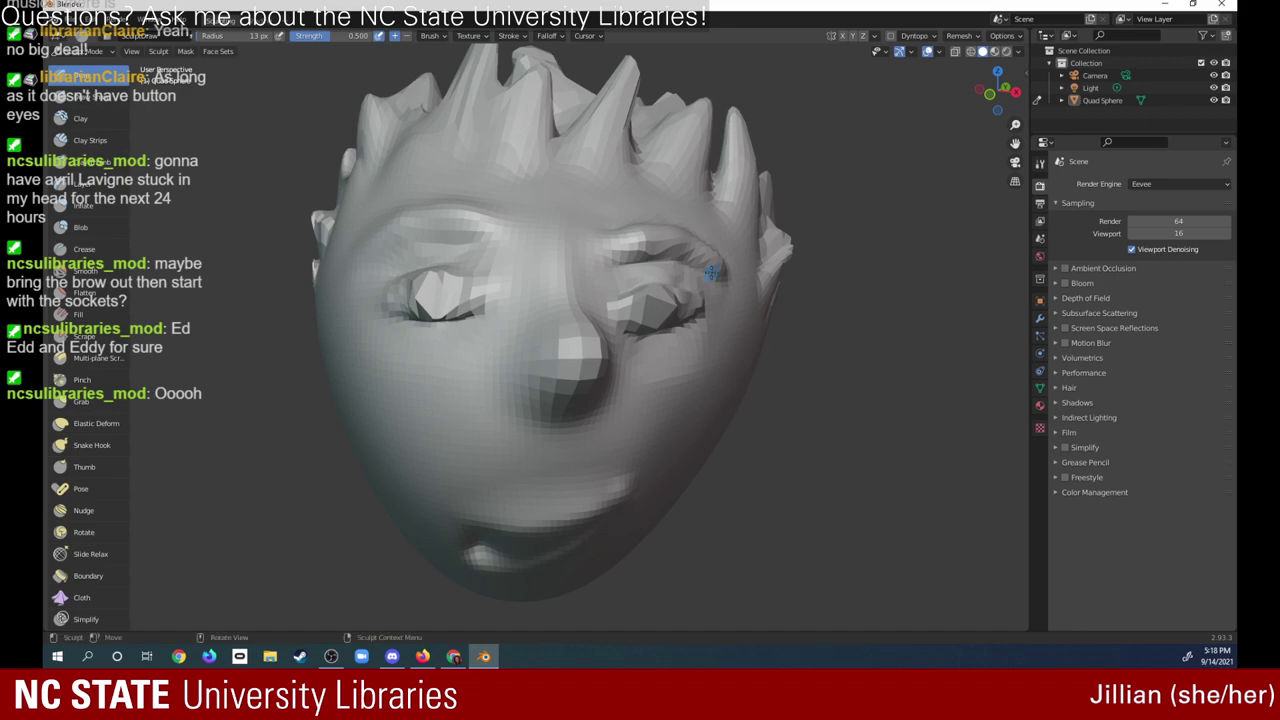
left_click_drag(998, 92, 916, 100)
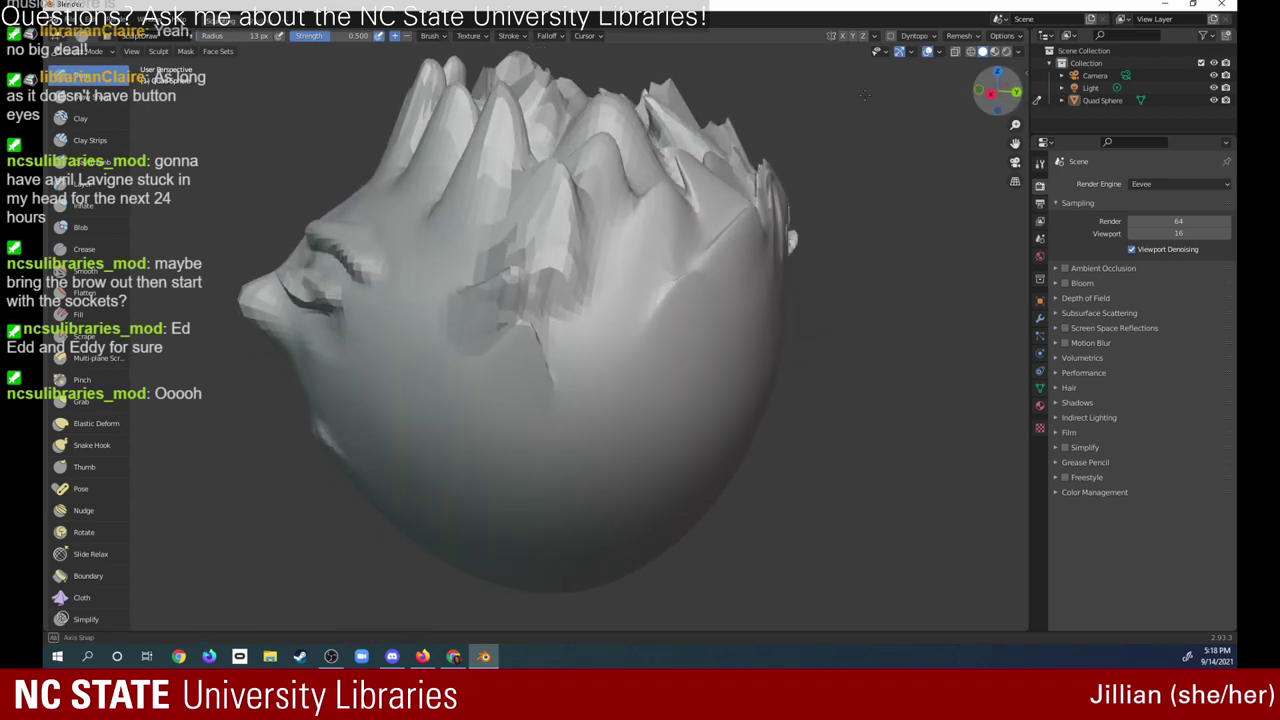
- Smooth the dark eye creases and eye socket, viewing the head from each side
mouse_move(916, 100)
left_mouse_down()
mouse_move(940, 80)
mouse_move(889, 72)
left_mouse_up()
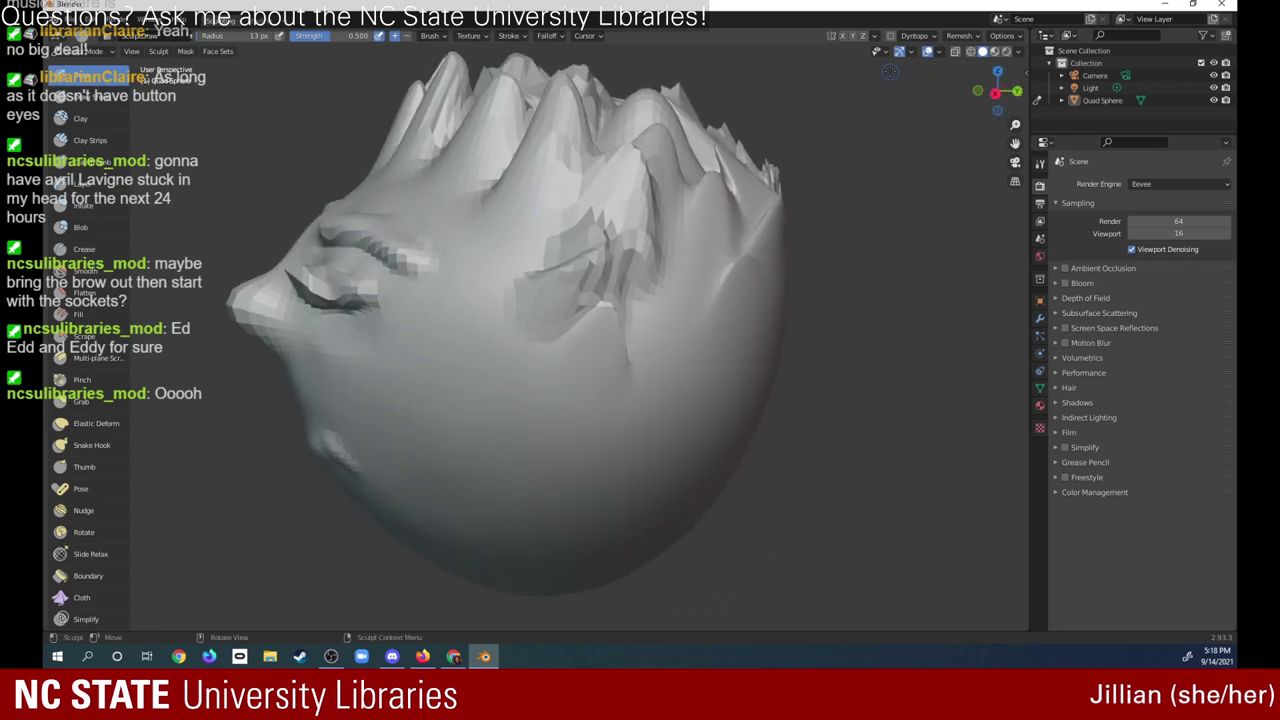
left_click(80, 271)
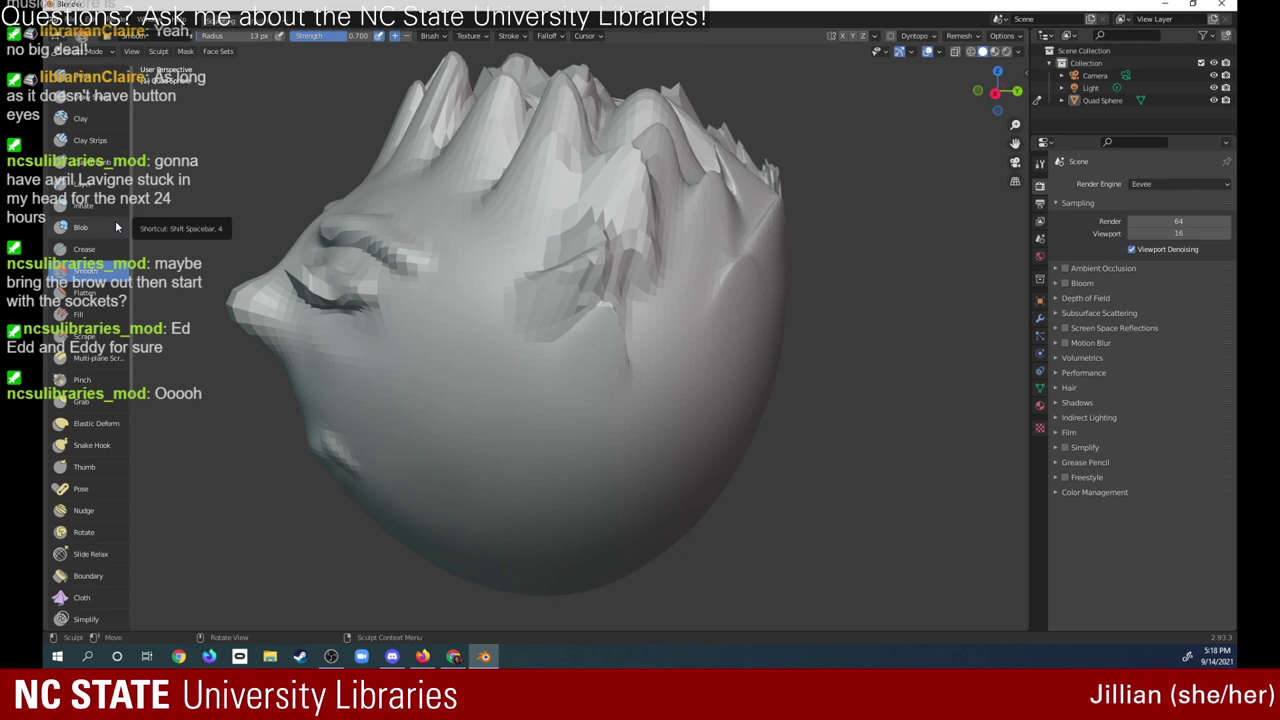
mouse_move(318, 283)
left_mouse_down()
mouse_move(315, 260)
mouse_move(288, 280)
left_mouse_up()
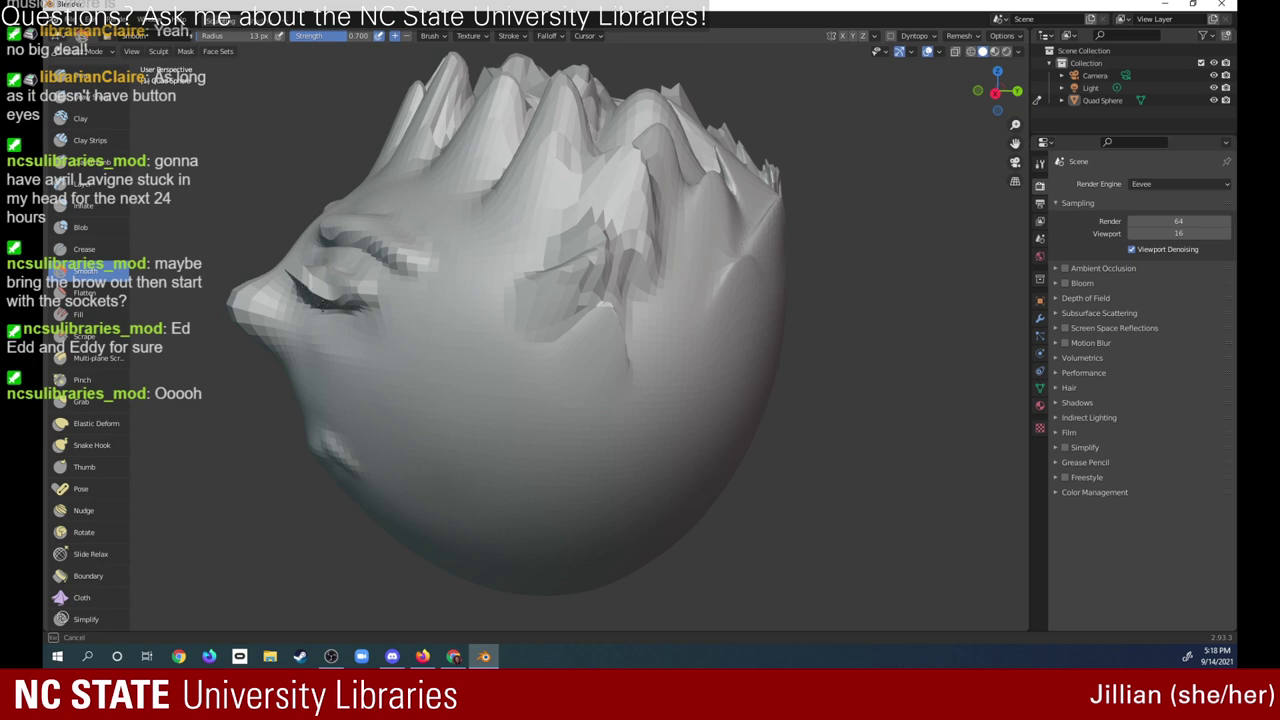
left_click_drag(297, 288, 293, 258)
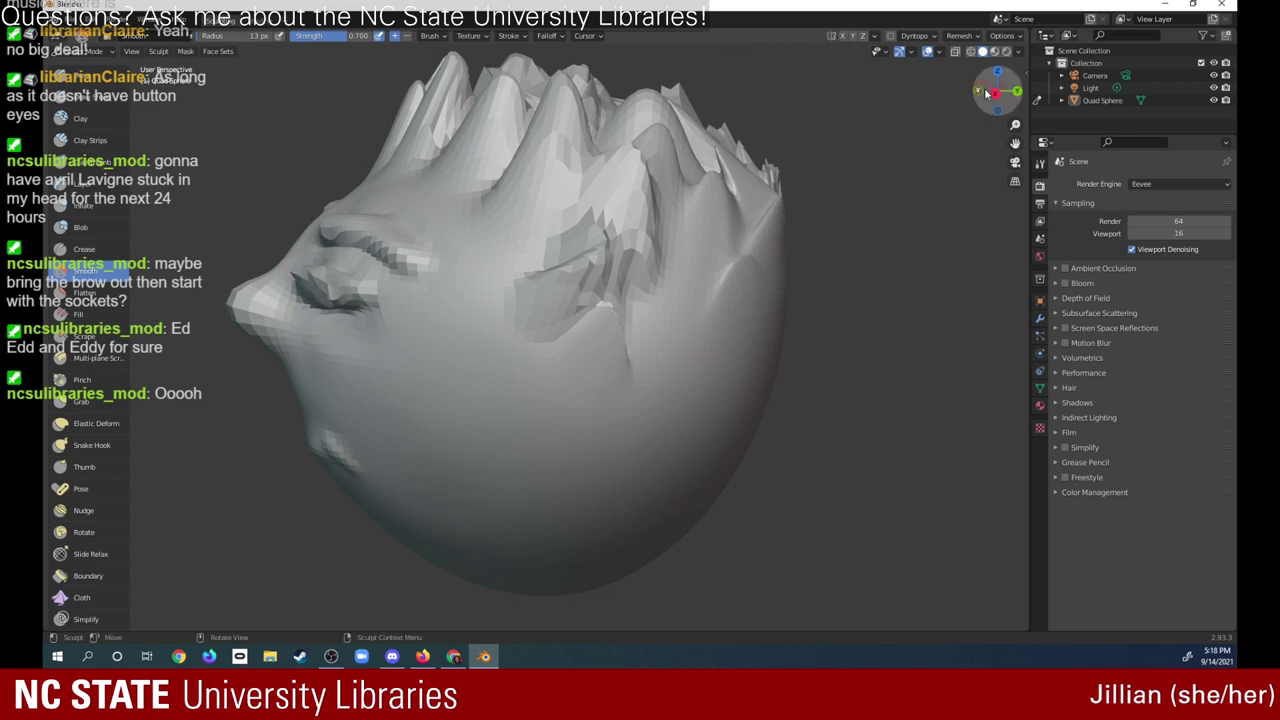
left_click_drag(997, 92, 1120, 93)
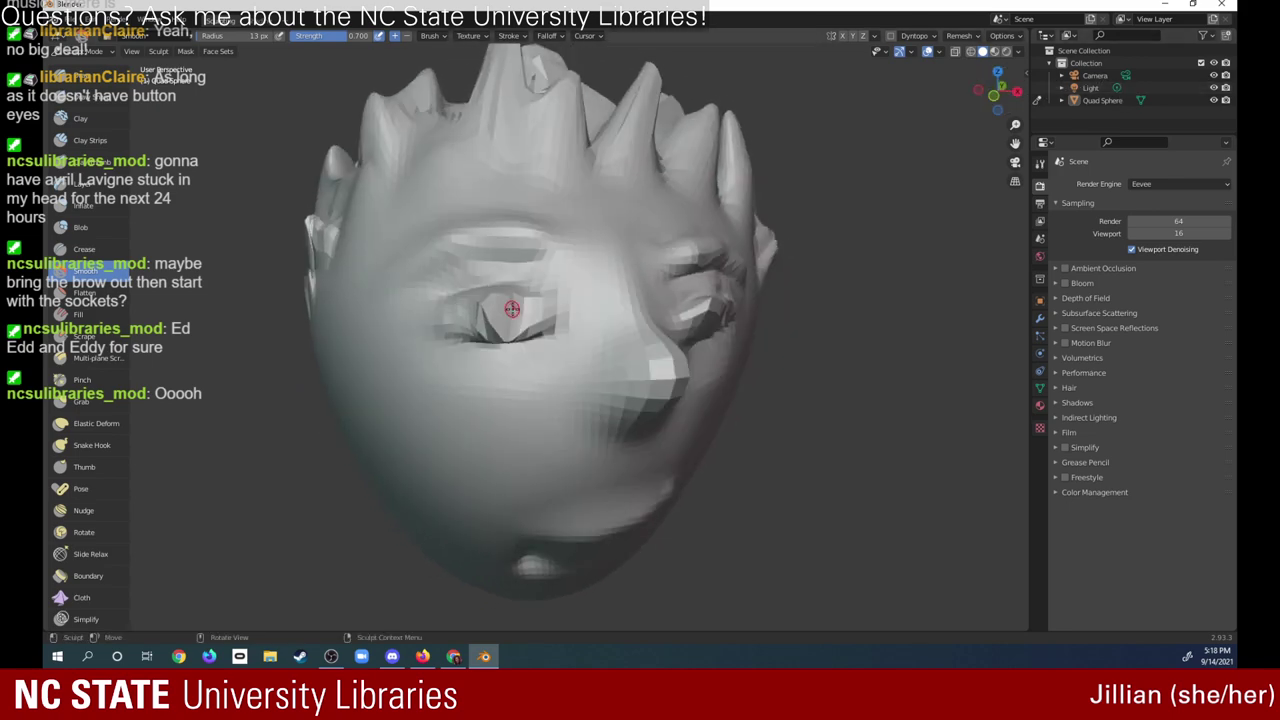
left_click_drag(997, 90, 1063, 75)
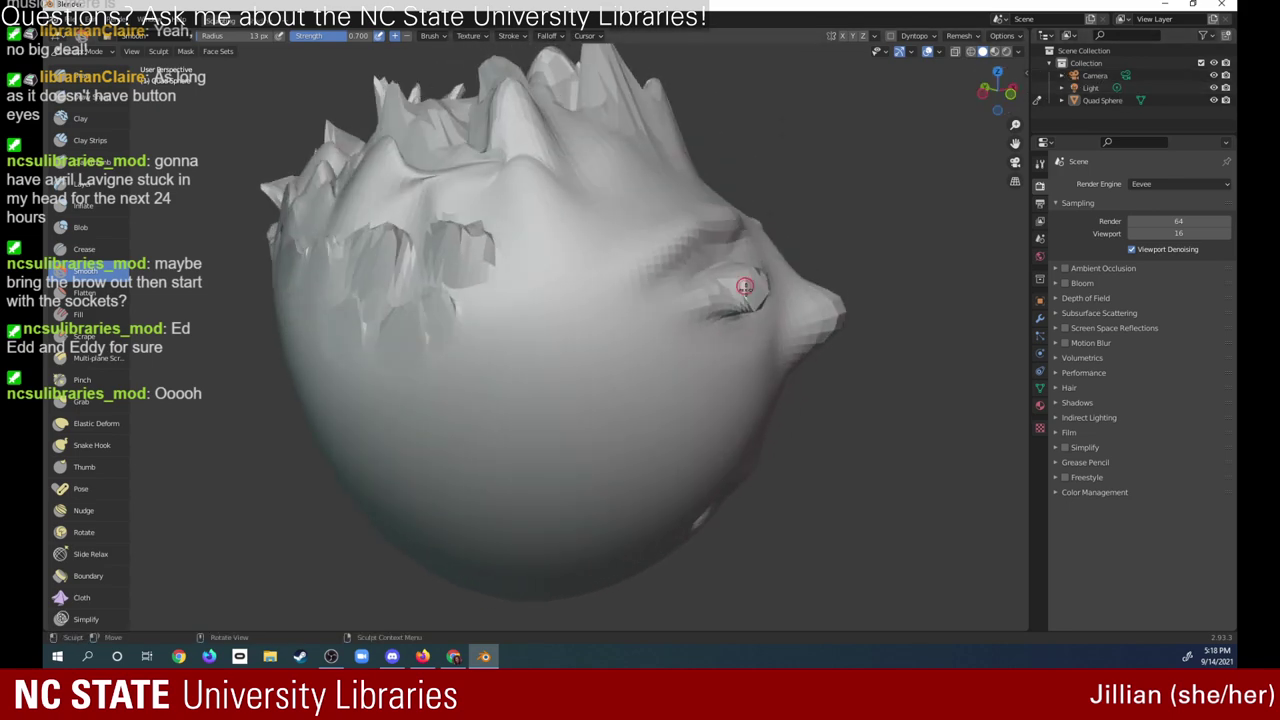
mouse_move(748, 286)
left_mouse_down()
mouse_move(748, 308)
mouse_move(725, 312)
mouse_move(742, 297)
left_mouse_up()
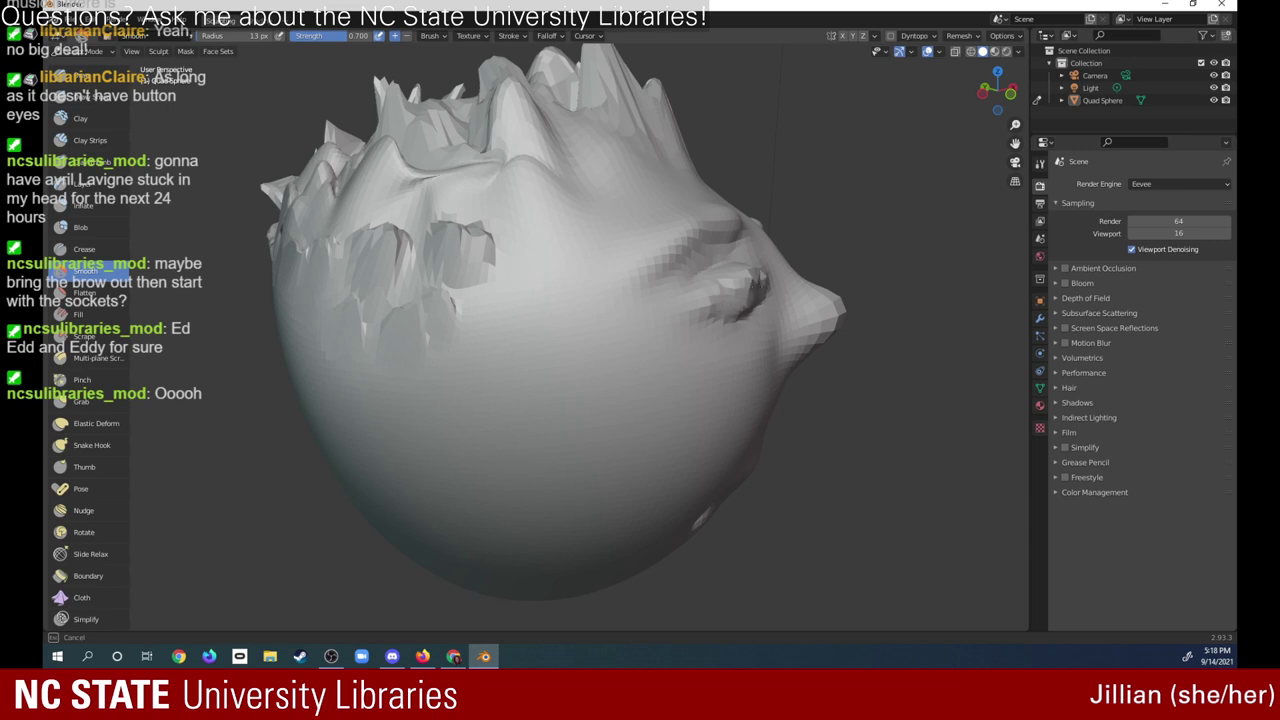
mouse_move(756, 290)
left_mouse_down()
mouse_move(723, 315)
mouse_move(720, 297)
left_mouse_up()
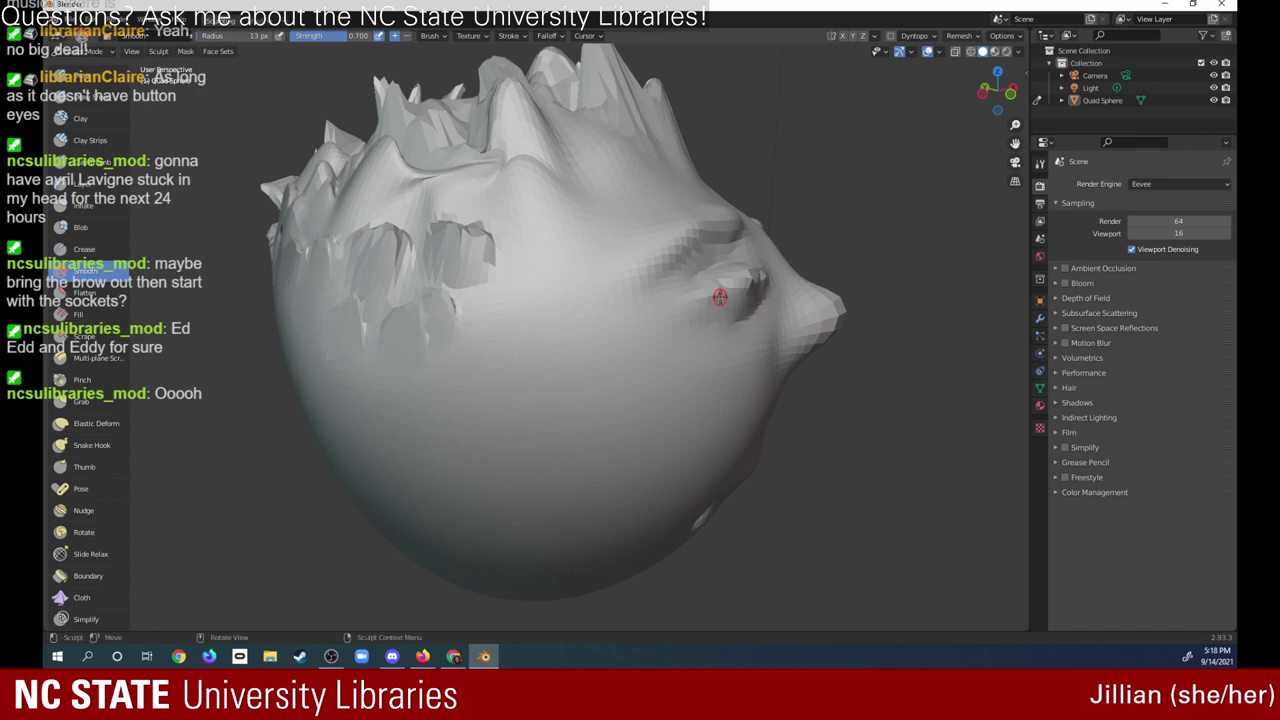
- Zoom out, enlarge the Smooth radius to 65 px and smooth both wrinkled brows
left_click_drag(995, 90, 945, 92)
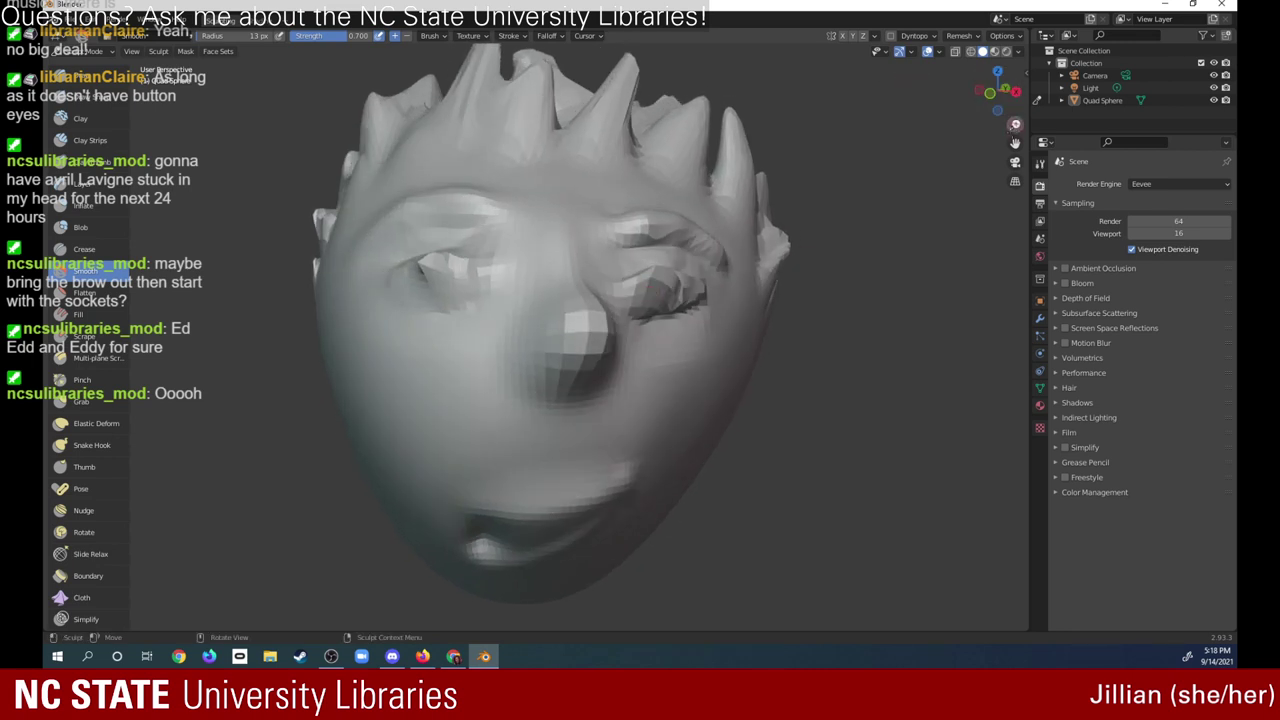
left_click_drag(999, 110, 1022, 168)
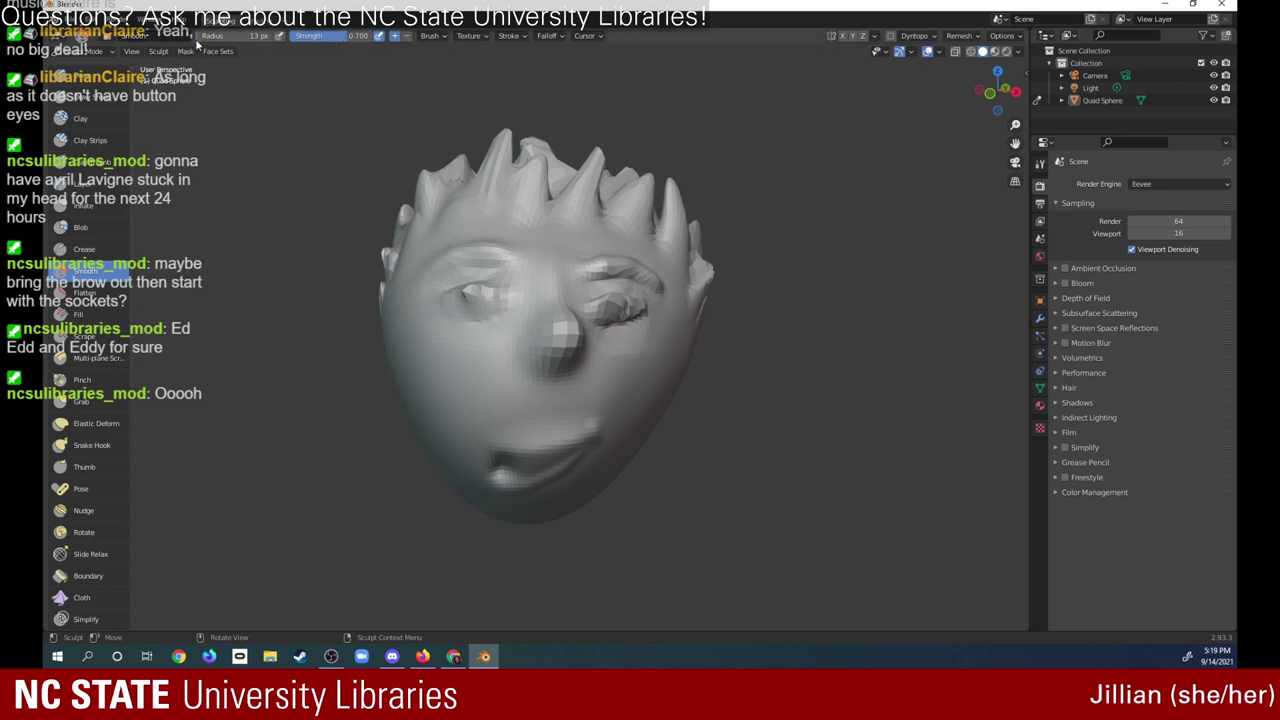
mouse_move(212, 35)
left_mouse_down()
mouse_move(260, 35)
mouse_move(220, 42)
left_mouse_up()
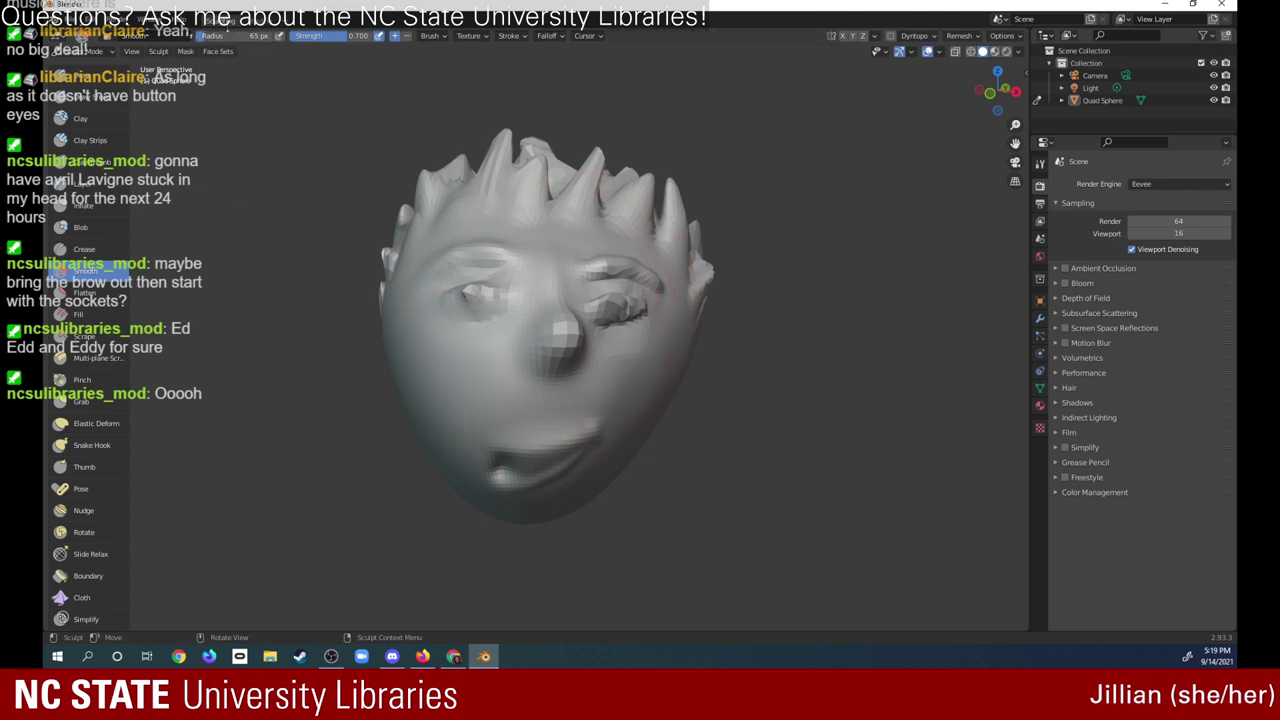
mouse_move(598, 302)
left_mouse_down()
mouse_move(653, 320)
mouse_move(638, 306)
left_mouse_up()
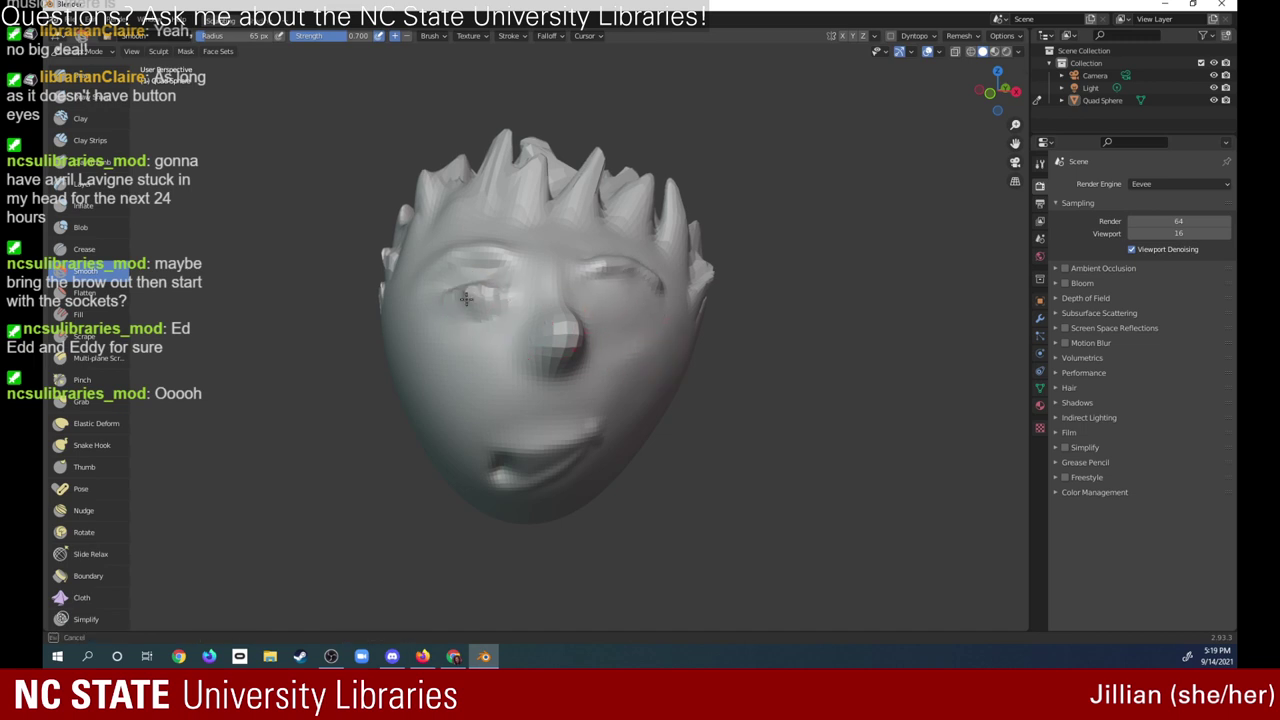
left_click_drag(470, 296, 443, 299)
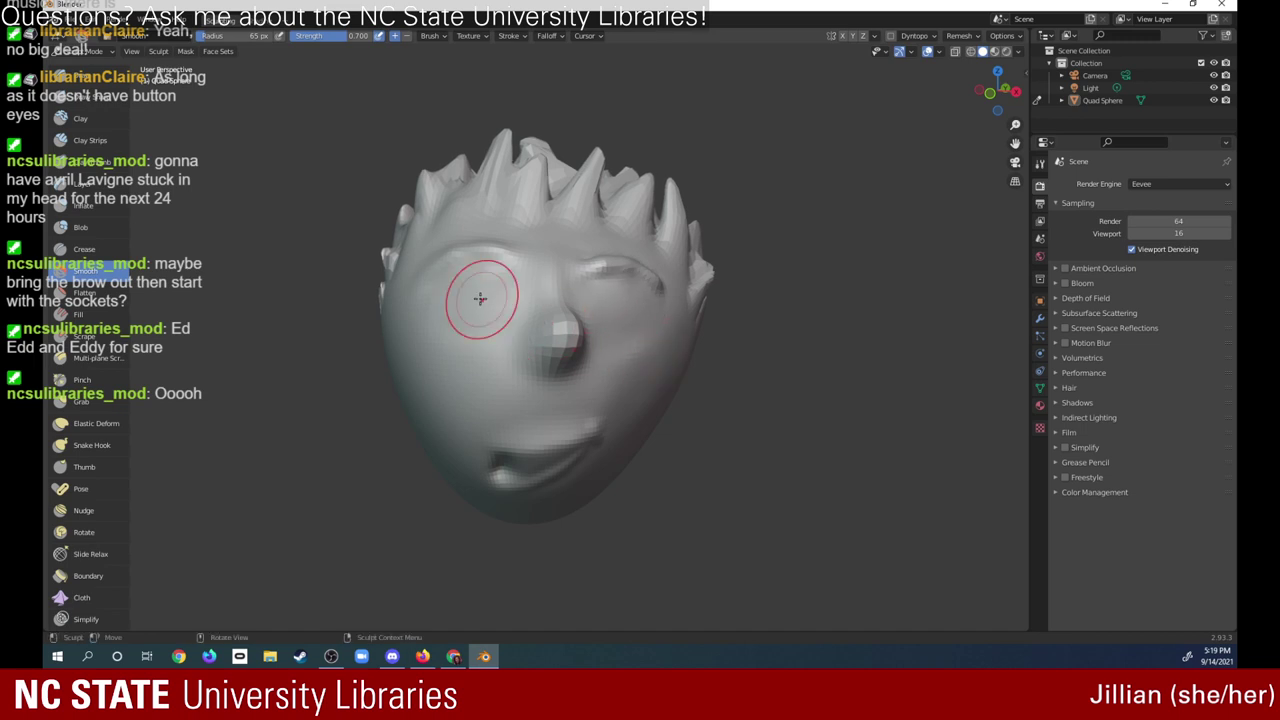
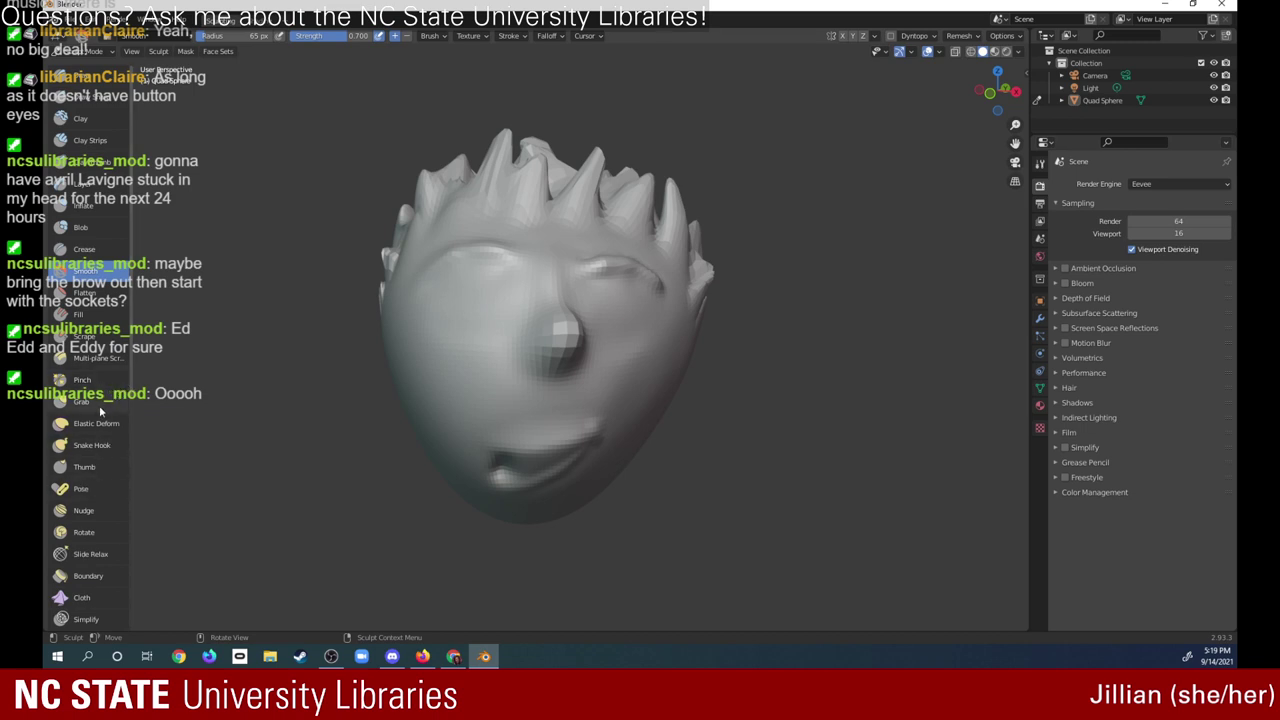
- Carve Crease brush lines over the brows and both eyes at strength 0.250
left_click(107, 252)
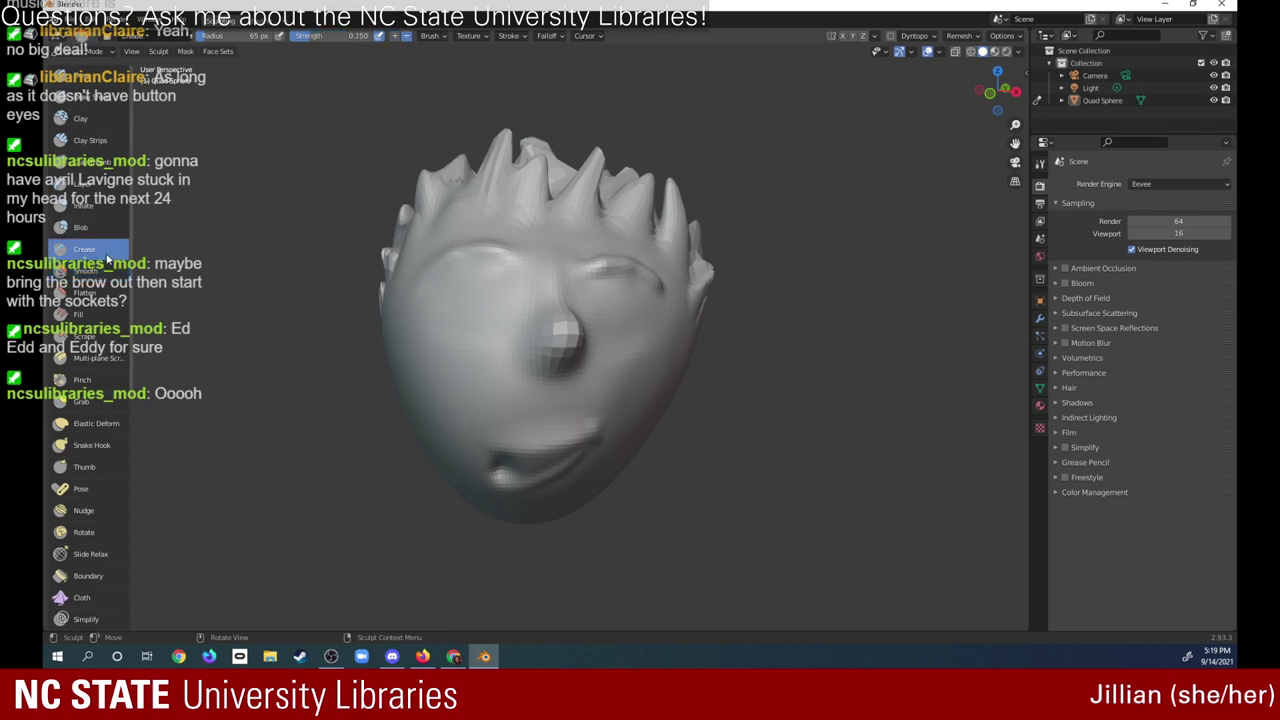
left_click_drag(505, 246, 453, 270)
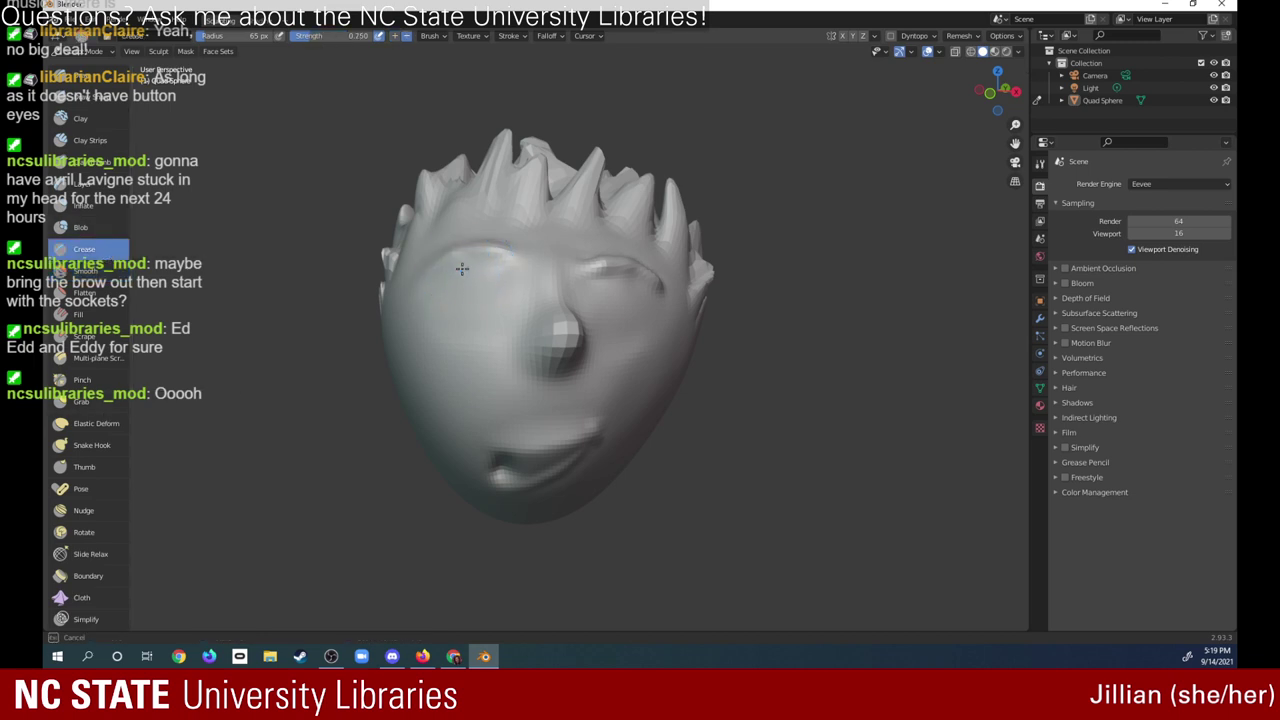
left_click(459, 274)
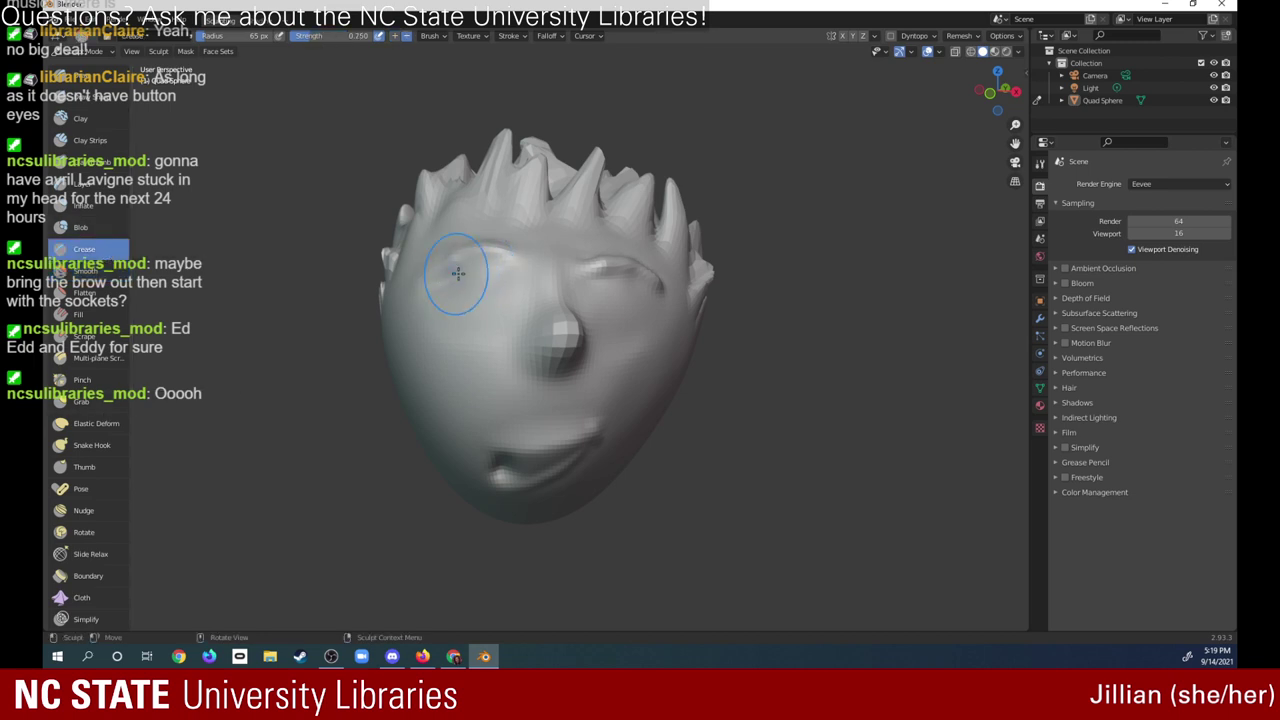
middle_click_drag(476, 260, 452, 330)
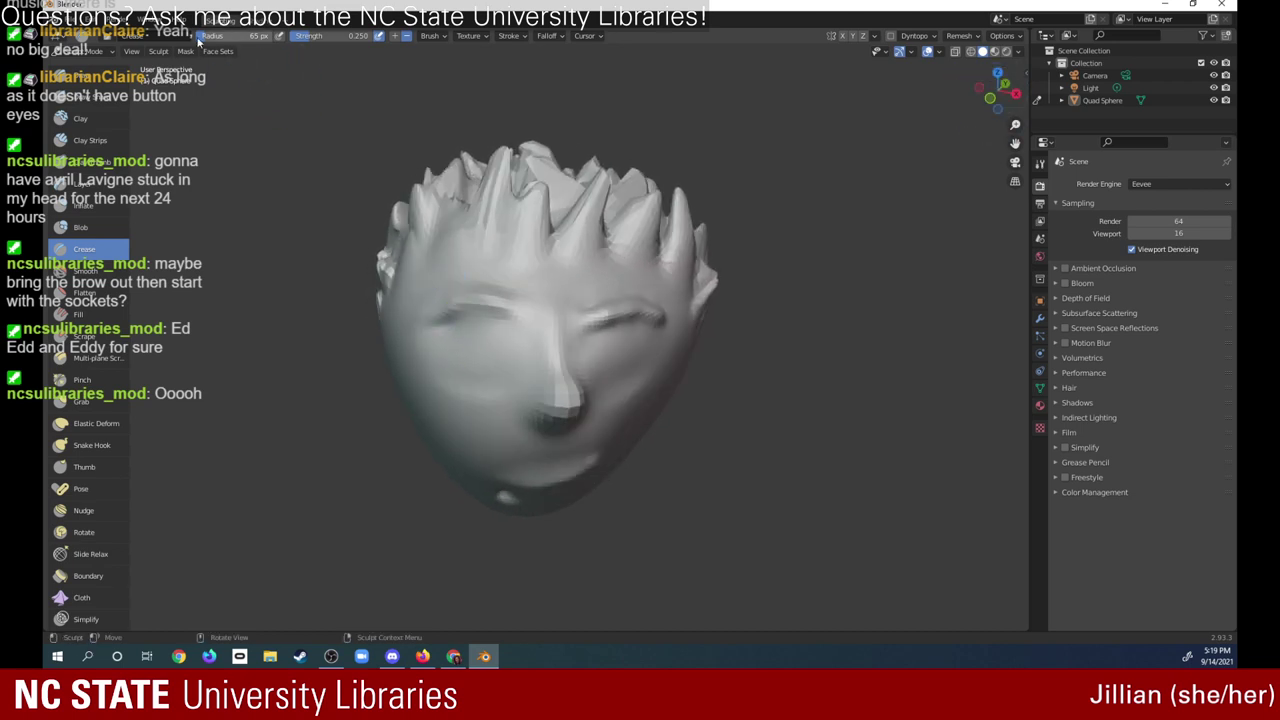
mouse_move(226, 40)
left_mouse_down()
mouse_move(262, 40)
mouse_move(198, 42)
left_mouse_up()
mouse_move(452, 315)
left_mouse_down()
mouse_move(510, 320)
mouse_move(419, 306)
mouse_move(477, 290)
left_mouse_up()
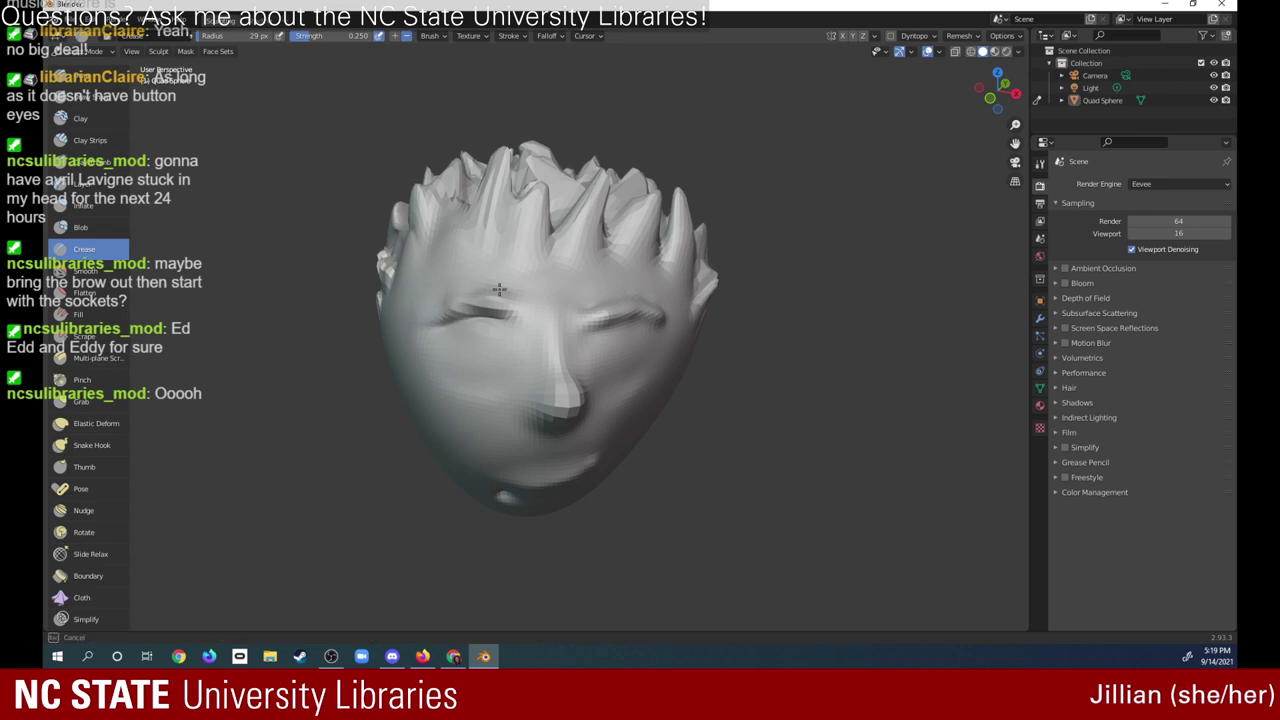
left_click_drag(477, 290, 514, 294)
mouse_move(628, 315)
left_mouse_down()
mouse_move(619, 330)
mouse_move(662, 326)
left_mouse_up()
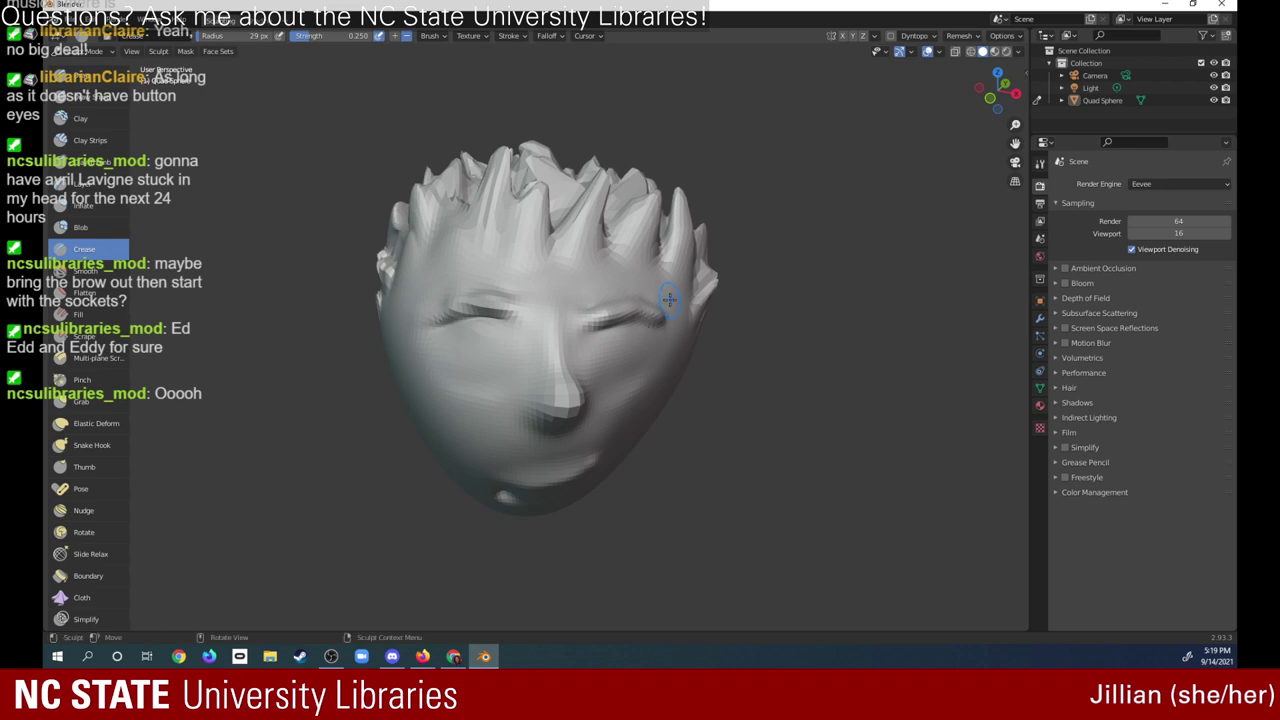
mouse_move(997, 90)
left_mouse_down()
mouse_move(1024, 80)
mouse_move(998, 74)
left_mouse_up()
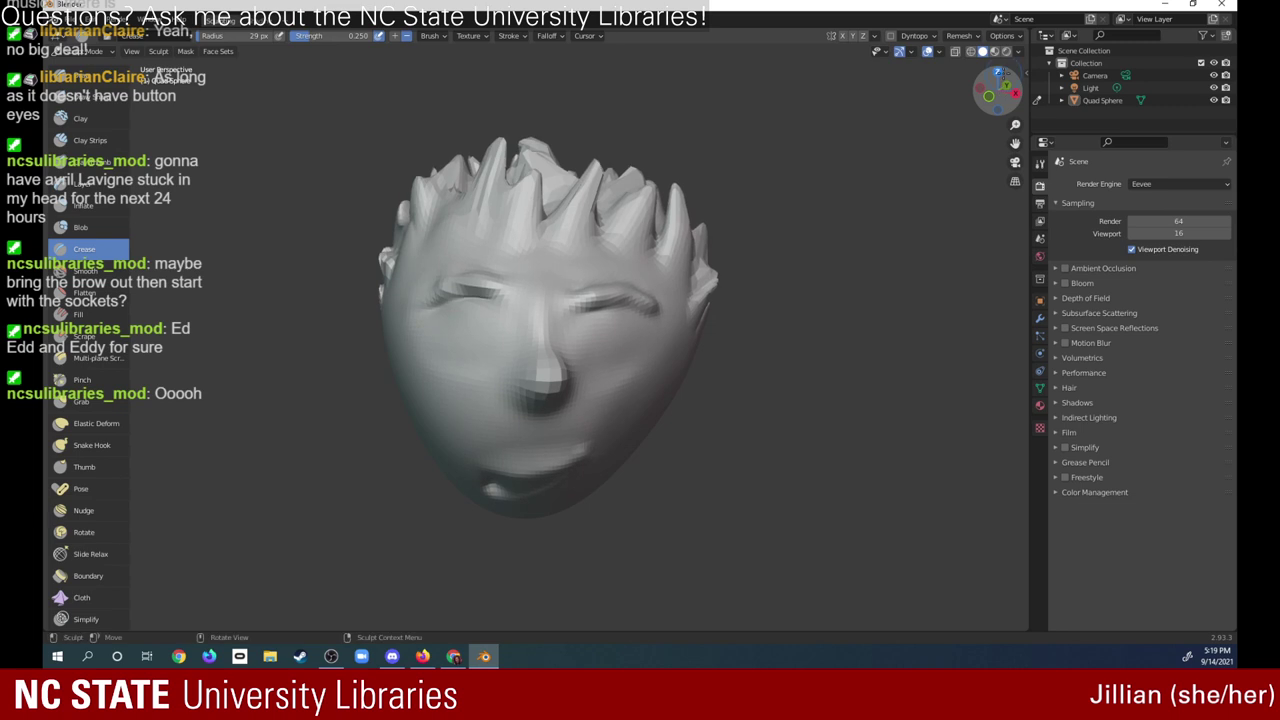
- Add a raised Draw brush stroke across the eyelids
key("x")
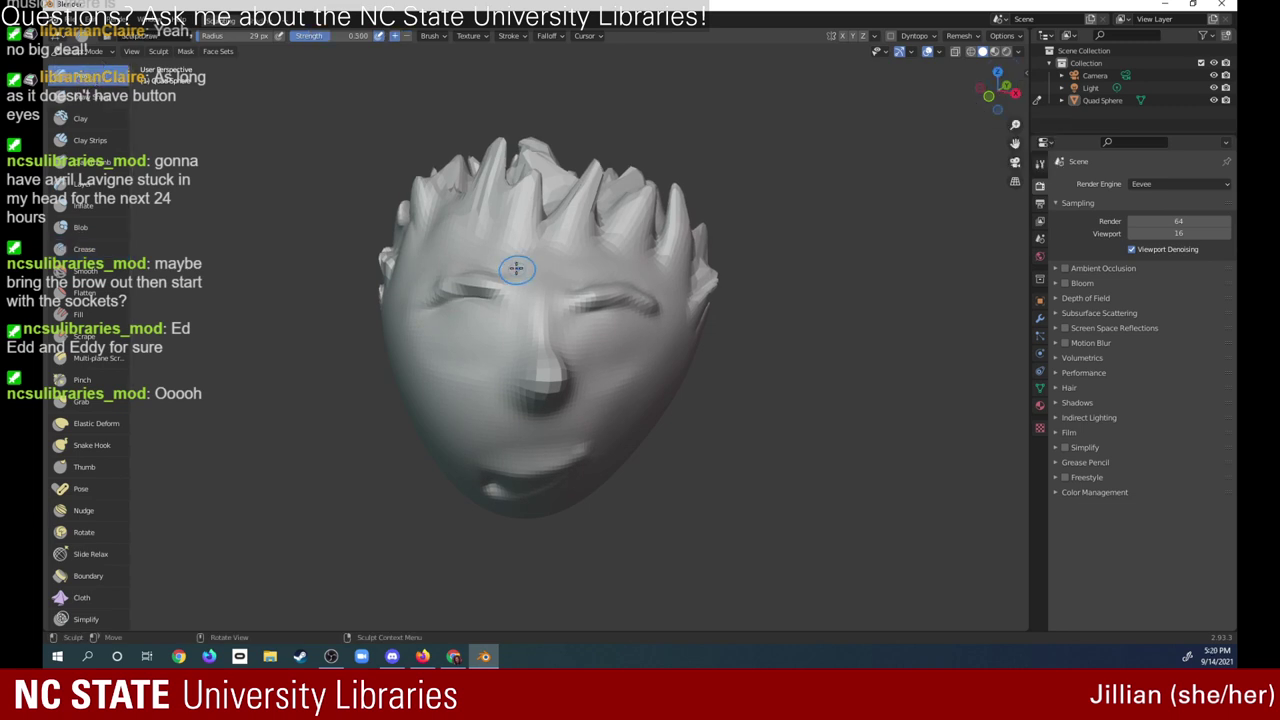
mouse_move(510, 284)
left_mouse_down()
mouse_move(443, 288)
mouse_move(640, 305)
mouse_move(668, 288)
left_mouse_up()
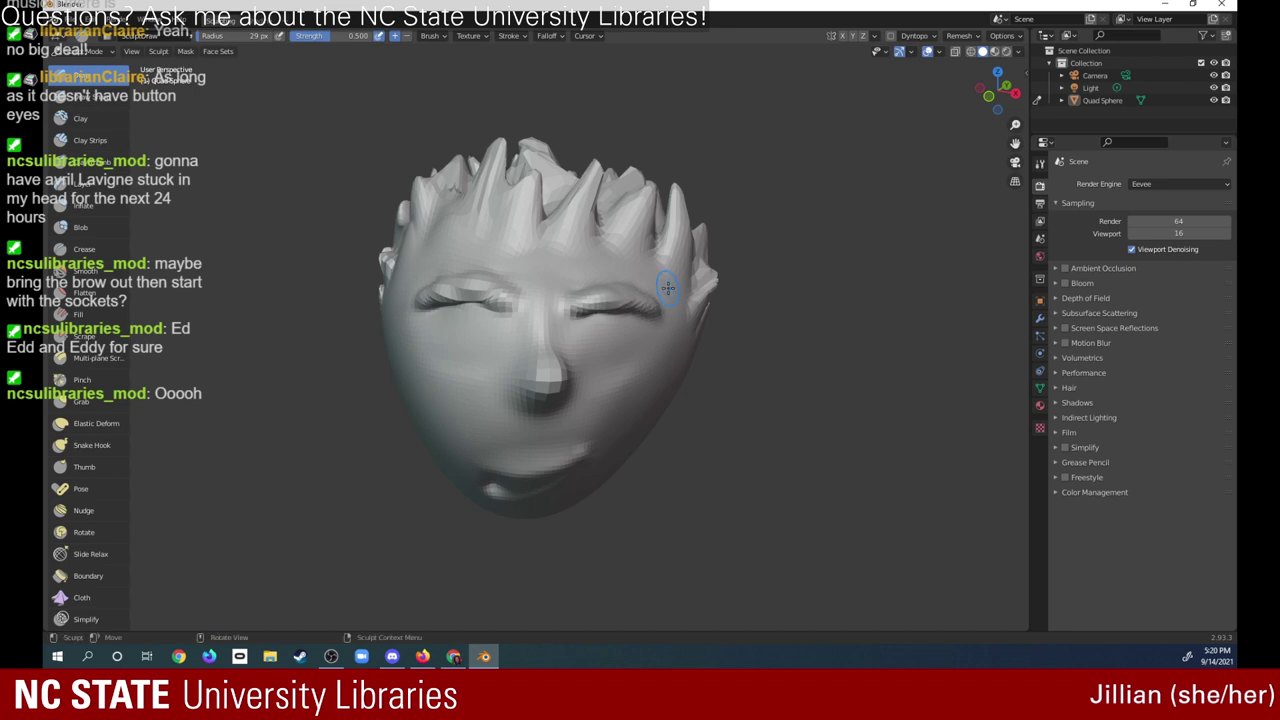
left_click_drag(987, 116, 1008, 100)
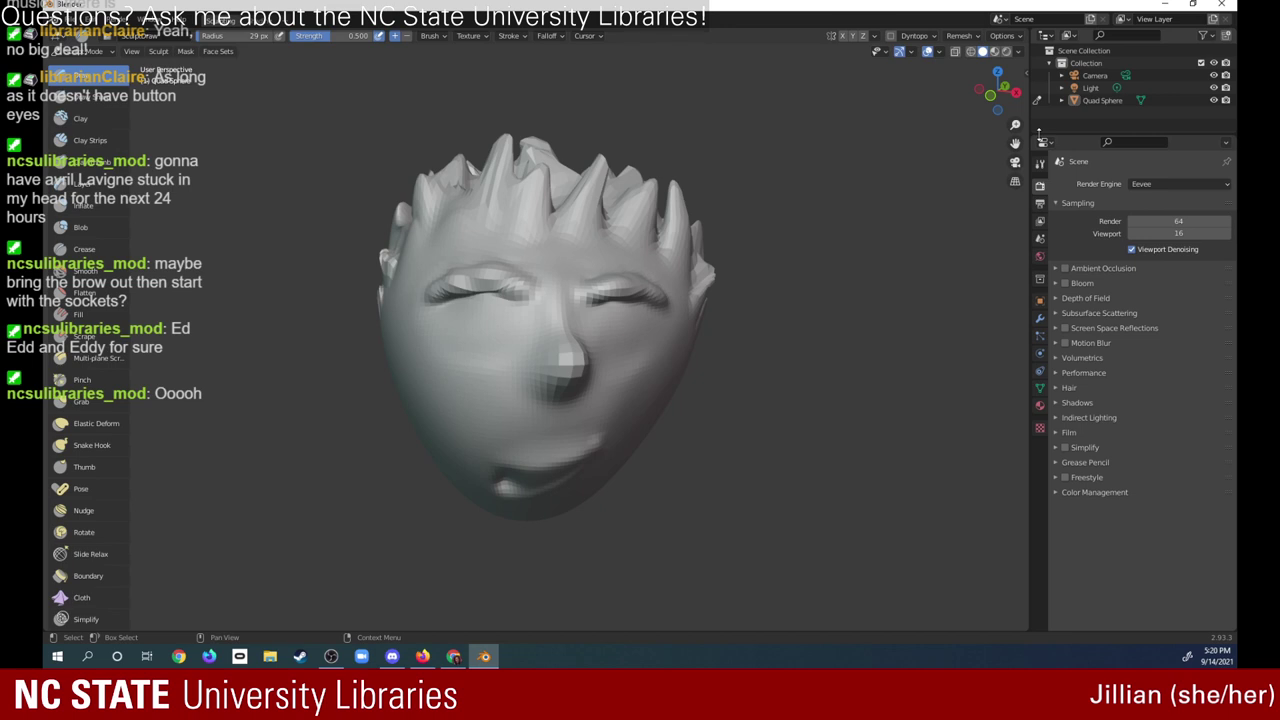
- Inflate the left eyelid and brow, with the brush radius reduced to 37 px
left_click(85, 205)
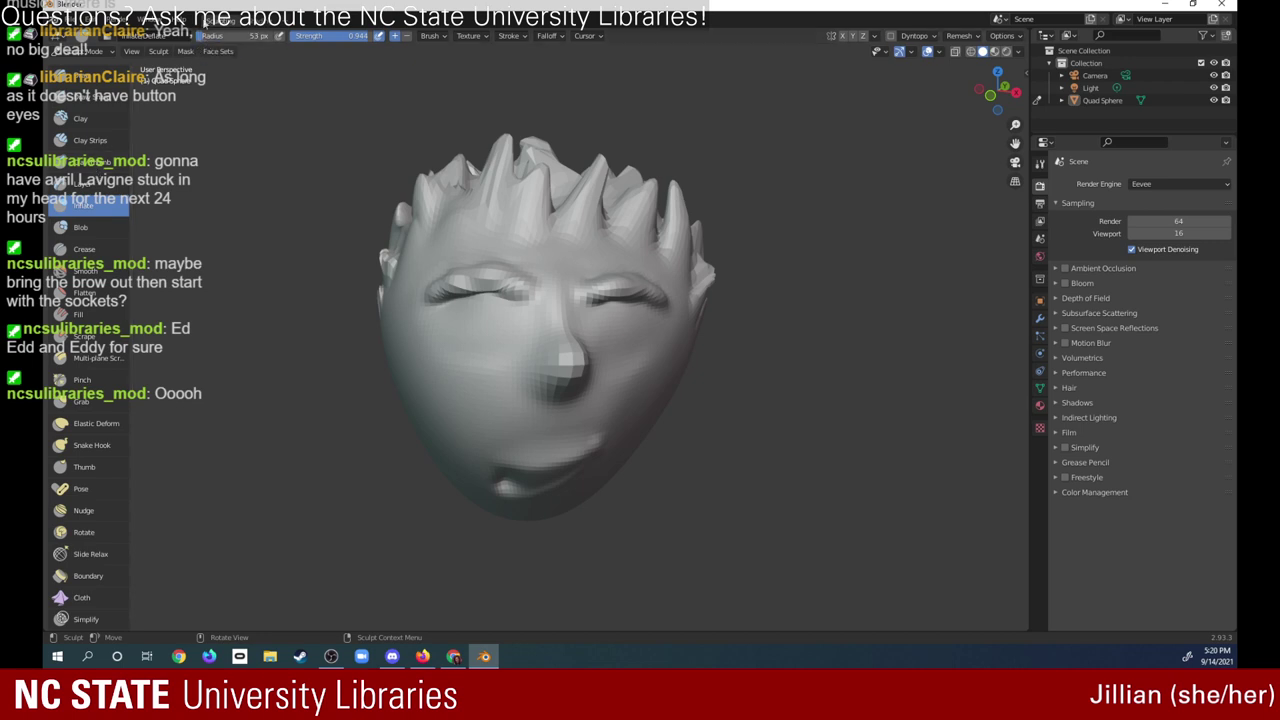
left_click_drag(205, 36, 260, 36)
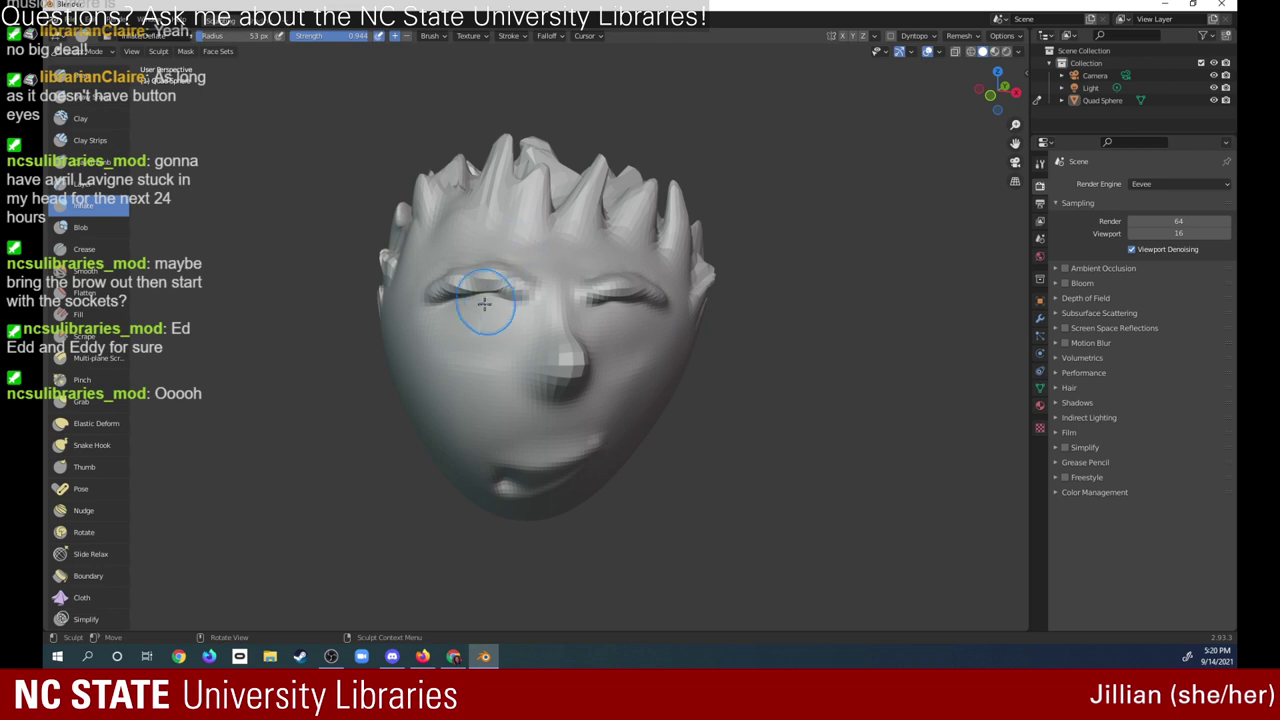
mouse_move(484, 303)
left_mouse_down()
mouse_move(529, 286)
mouse_move(486, 308)
mouse_move(430, 280)
left_mouse_up()
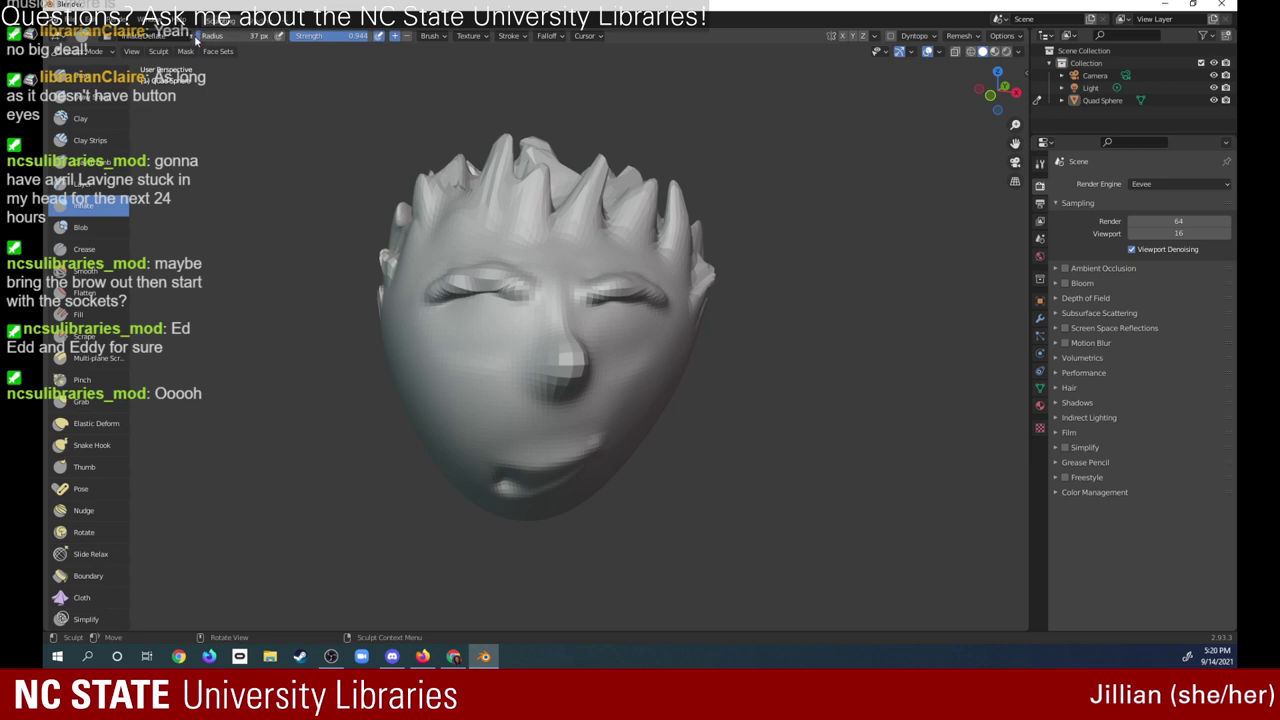
left_click_drag(197, 38, 202, 36)
left_click_drag(199, 40, 195, 41)
mouse_move(480, 305)
left_mouse_down()
mouse_move(482, 317)
mouse_move(503, 309)
mouse_move(528, 284)
left_mouse_up()
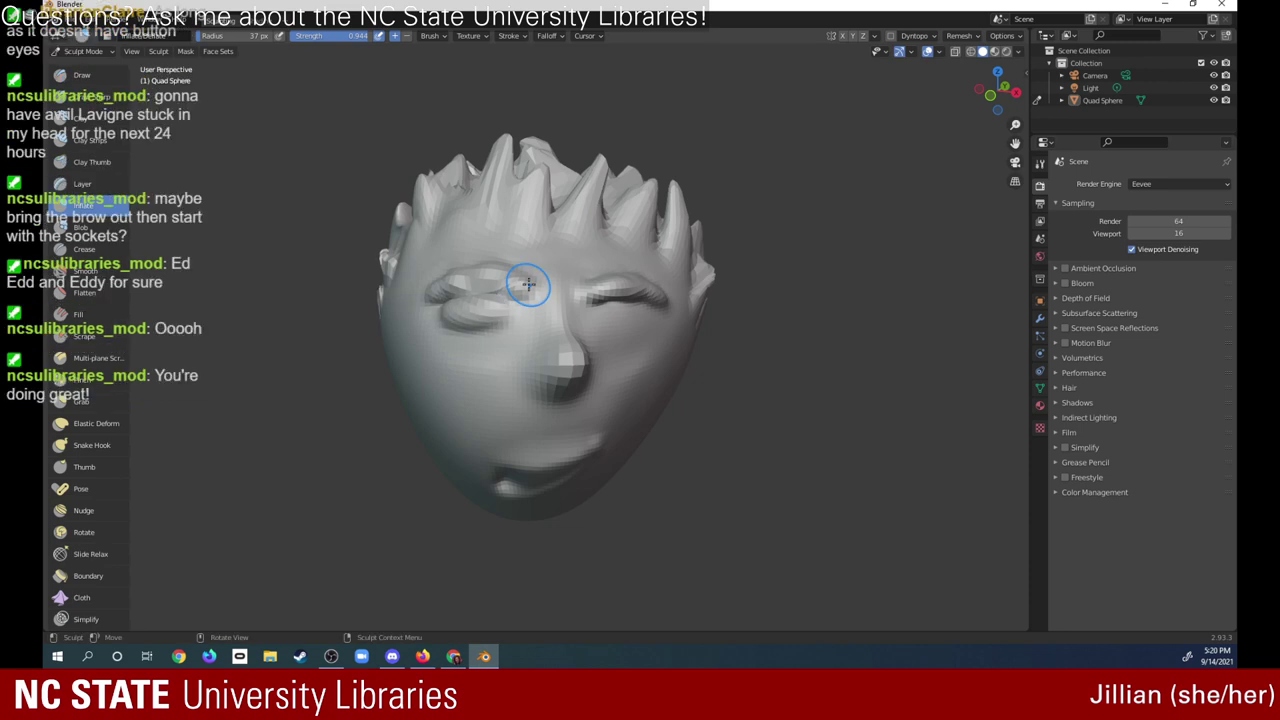
- Inflate the right eyelid and the area beneath the right eye
left_click_drag(608, 302, 645, 314)
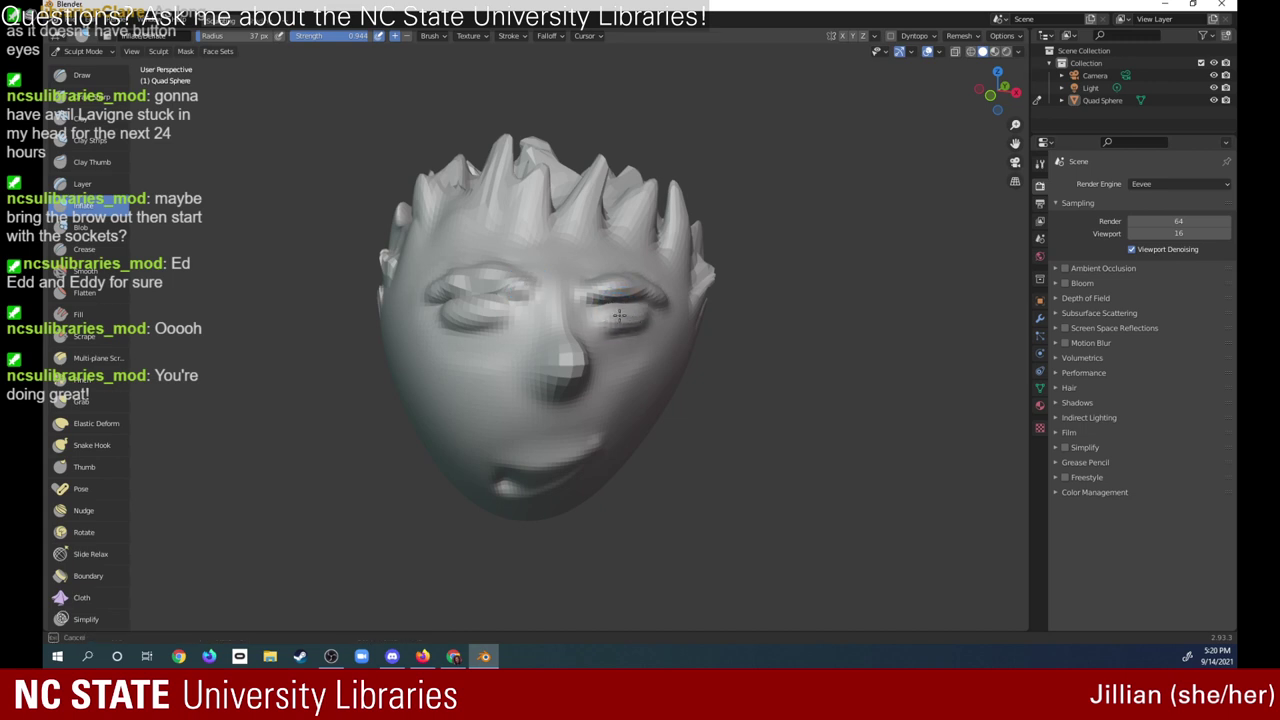
left_click_drag(645, 314, 655, 305)
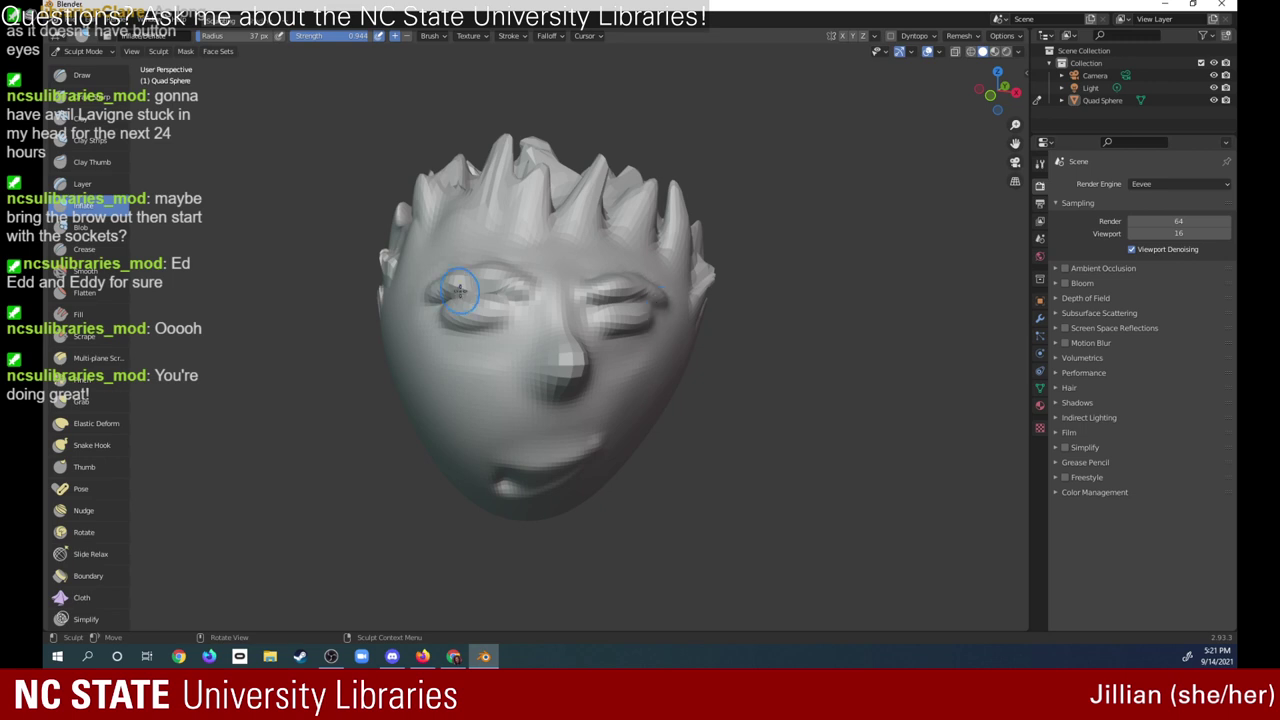
left_click_drag(622, 330, 605, 336)
- Flatten the bulges over both eyelids, then inflate the area under the right eye
left_click(85, 292)
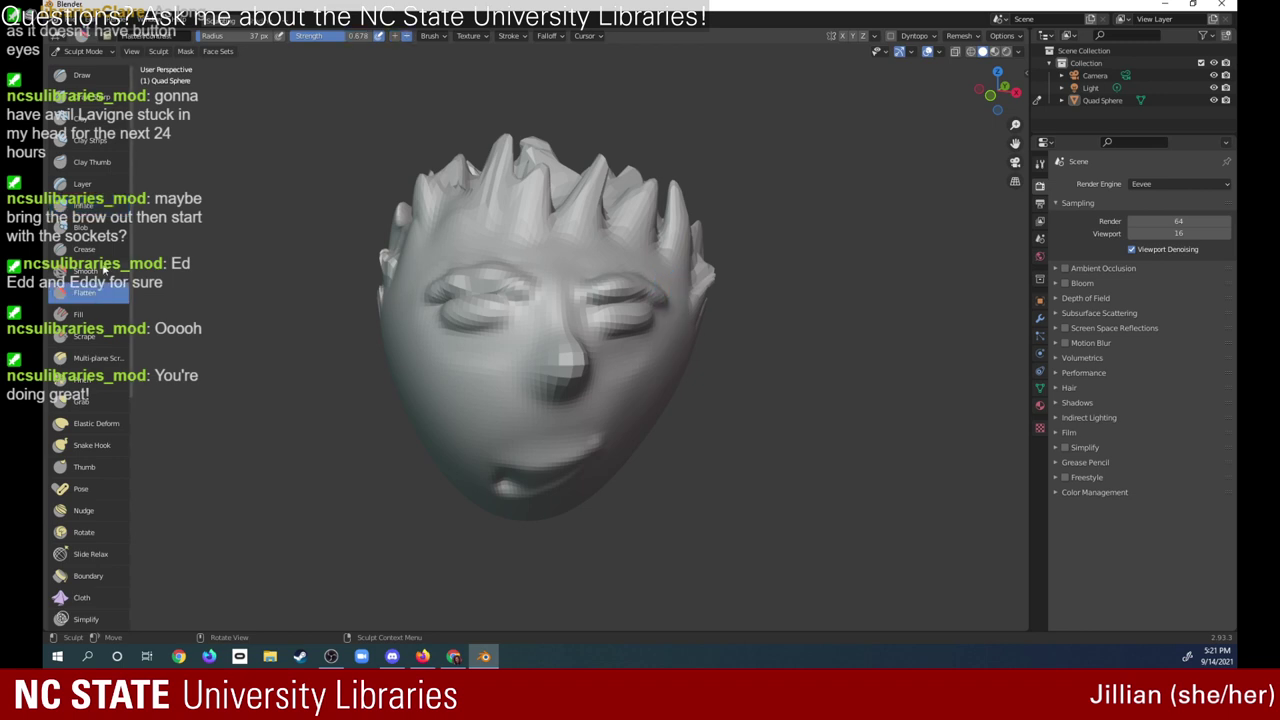
left_click_drag(650, 330, 655, 315)
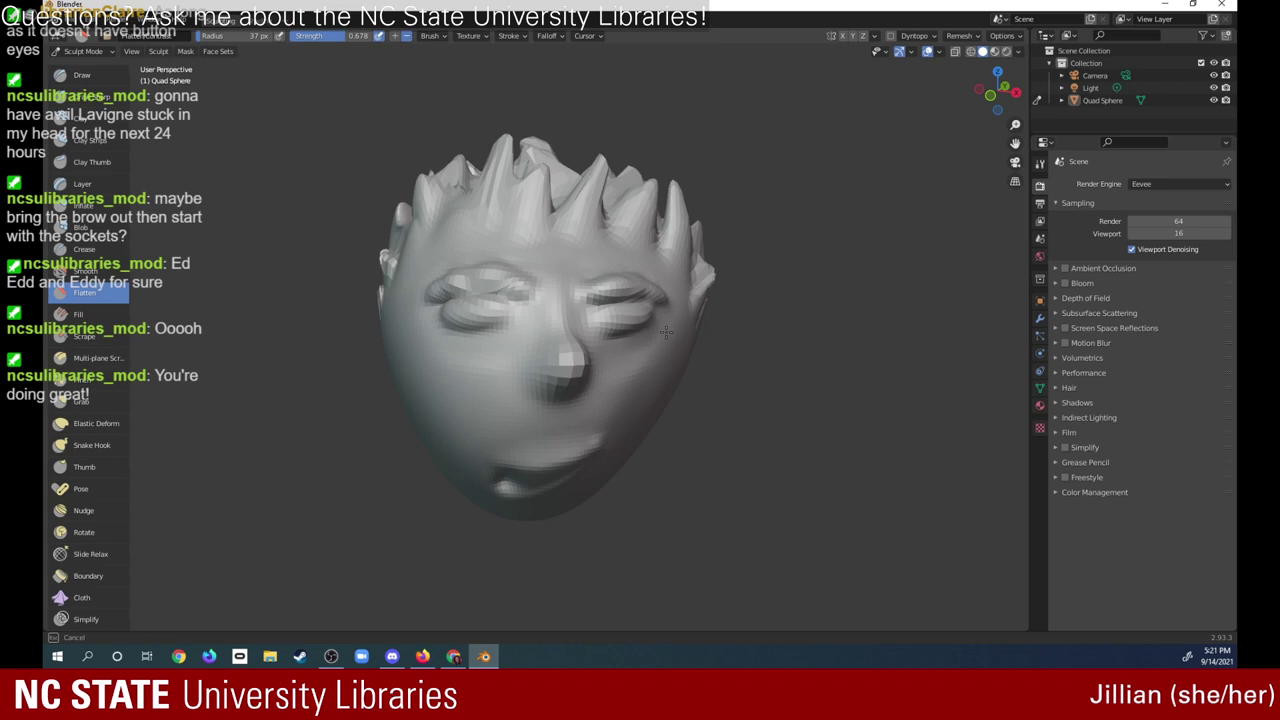
mouse_move(657, 318)
left_mouse_down()
mouse_move(591, 323)
mouse_move(632, 334)
left_mouse_up()
left_click_drag(428, 328, 458, 320)
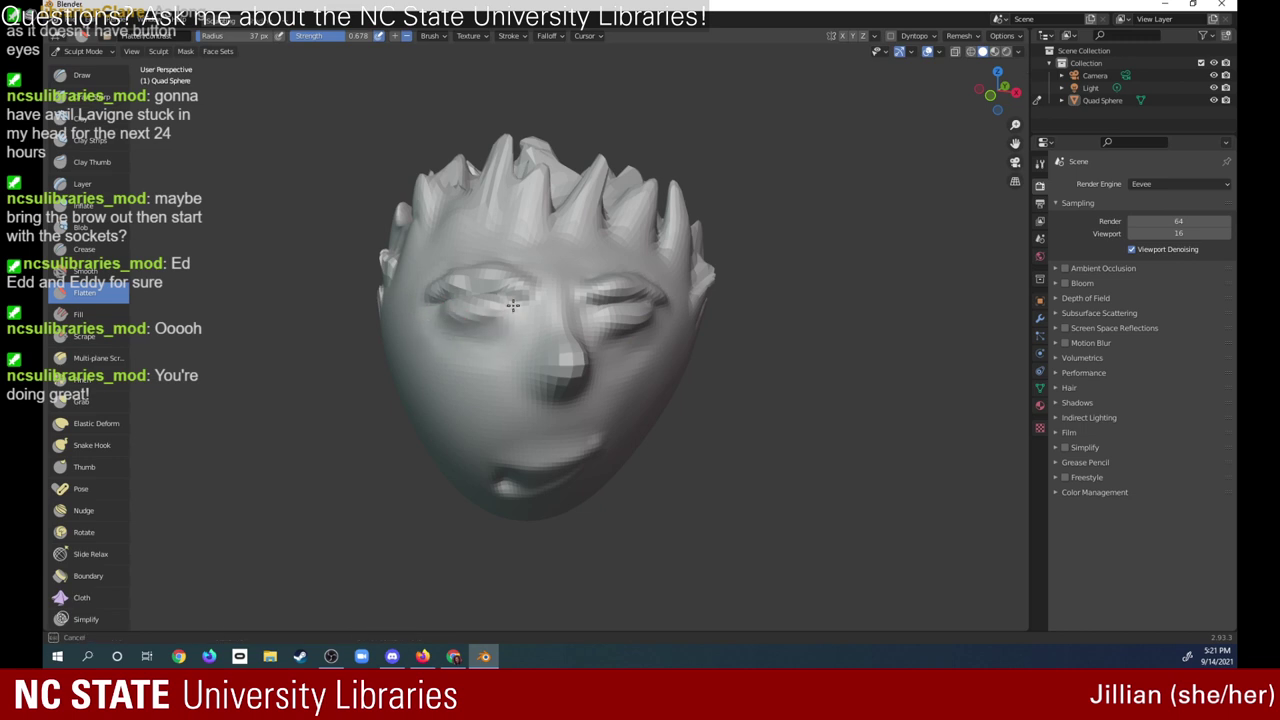
left_click_drag(458, 320, 510, 305)
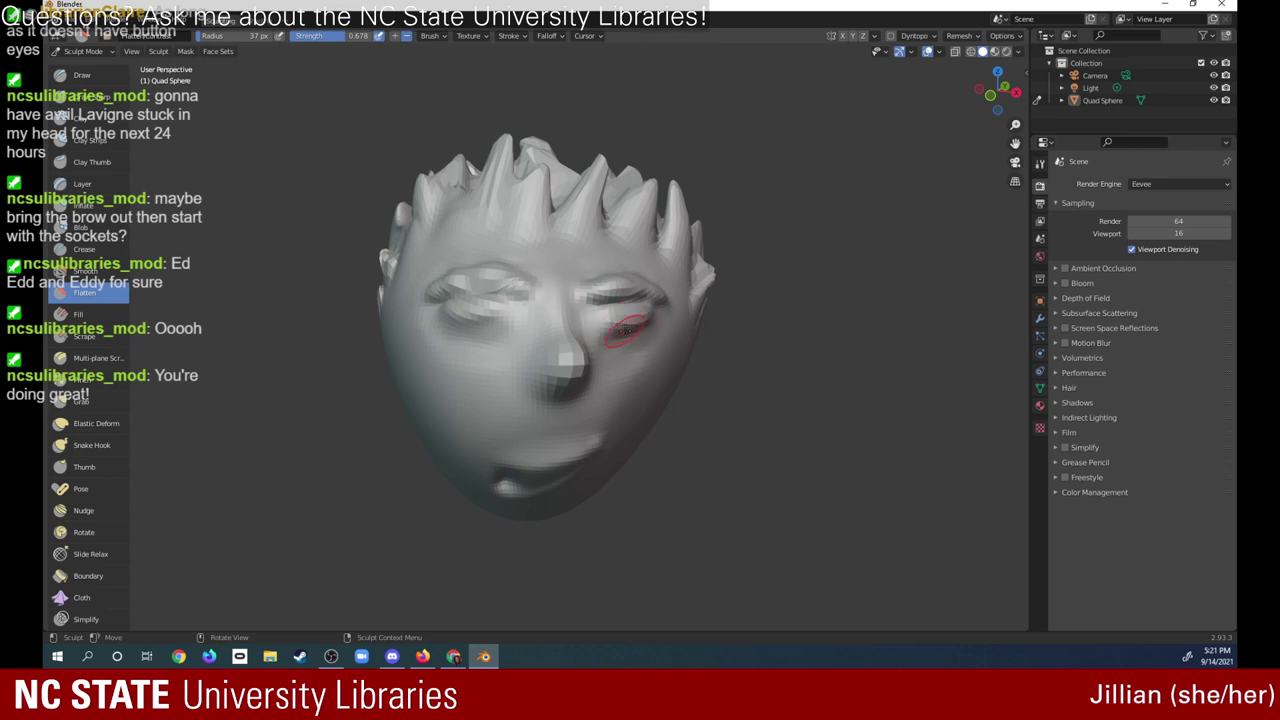
left_click(104, 206)
mouse_move(615, 328)
left_mouse_down()
mouse_move(643, 319)
mouse_move(452, 325)
mouse_move(492, 320)
left_mouse_up()
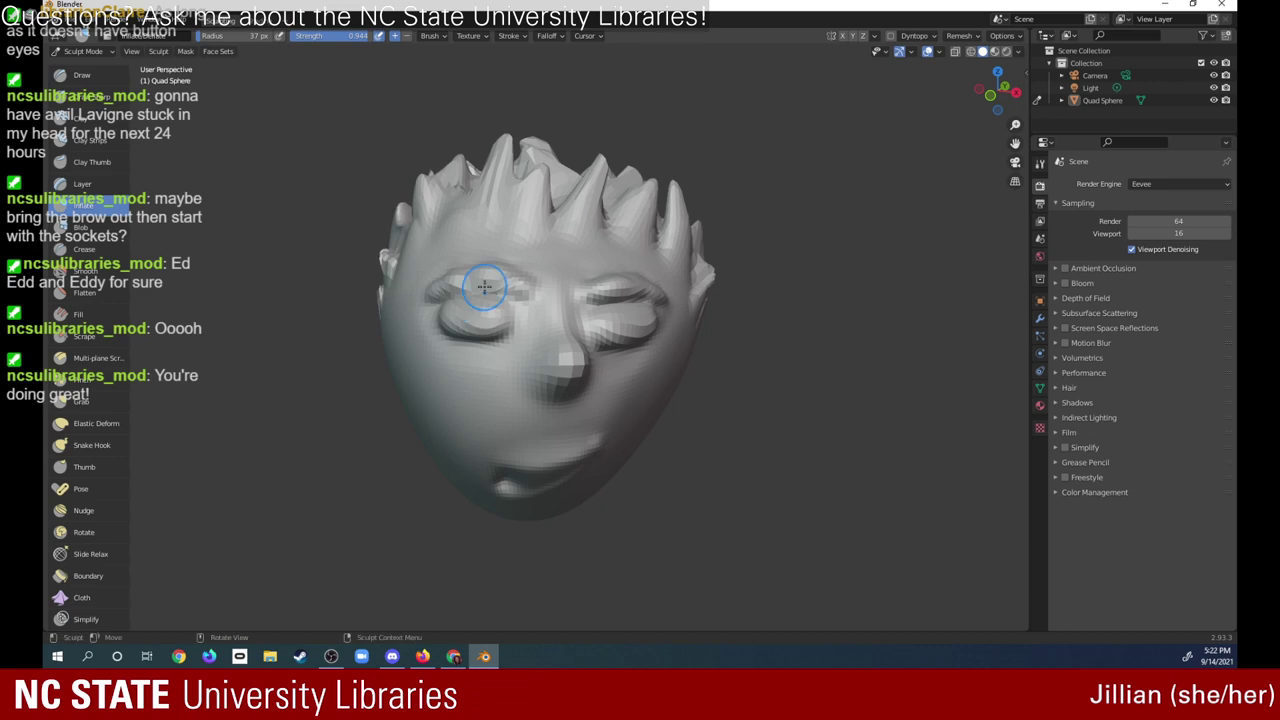
- Smooth around the left eye, the right eye and cheek, and between the eyes
left_click(85, 270)
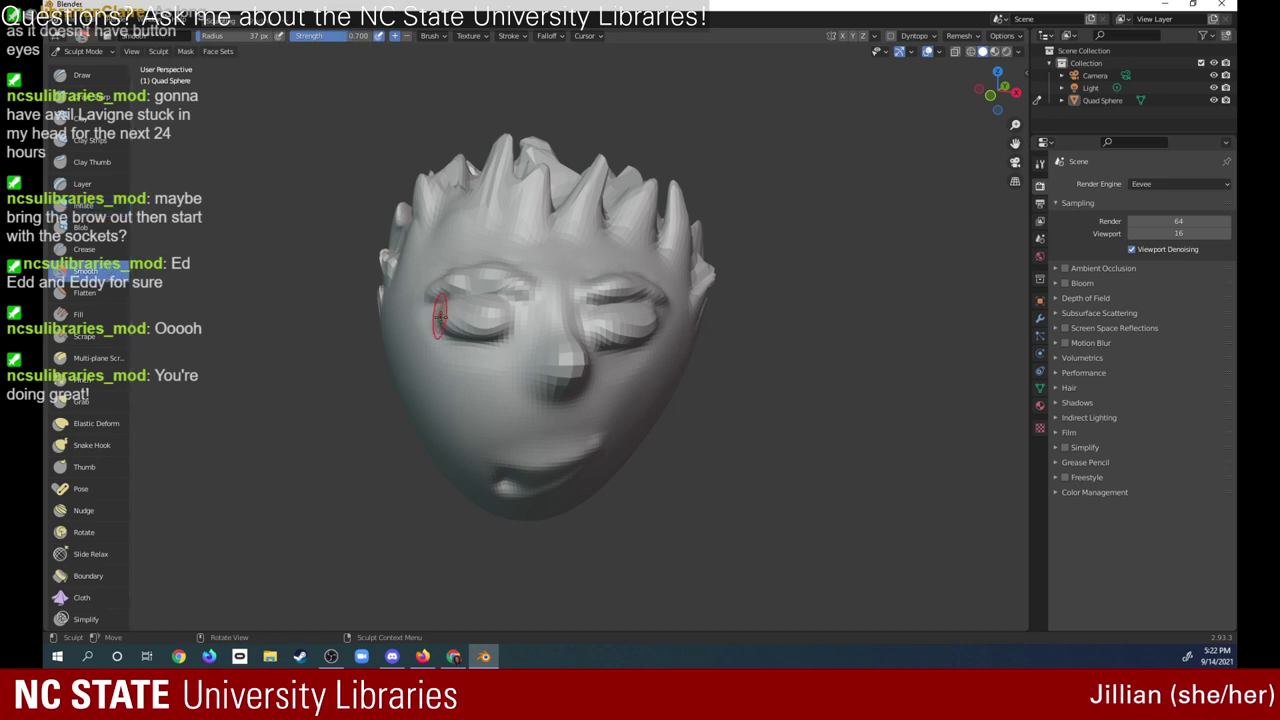
mouse_move(438, 316)
left_mouse_down()
mouse_move(449, 331)
mouse_move(471, 314)
mouse_move(451, 329)
mouse_move(465, 335)
left_mouse_up()
mouse_move(572, 318)
left_mouse_down()
mouse_move(622, 354)
mouse_move(598, 345)
mouse_move(650, 343)
mouse_move(640, 332)
mouse_move(600, 346)
mouse_move(620, 357)
mouse_move(586, 326)
mouse_move(593, 293)
left_mouse_up()
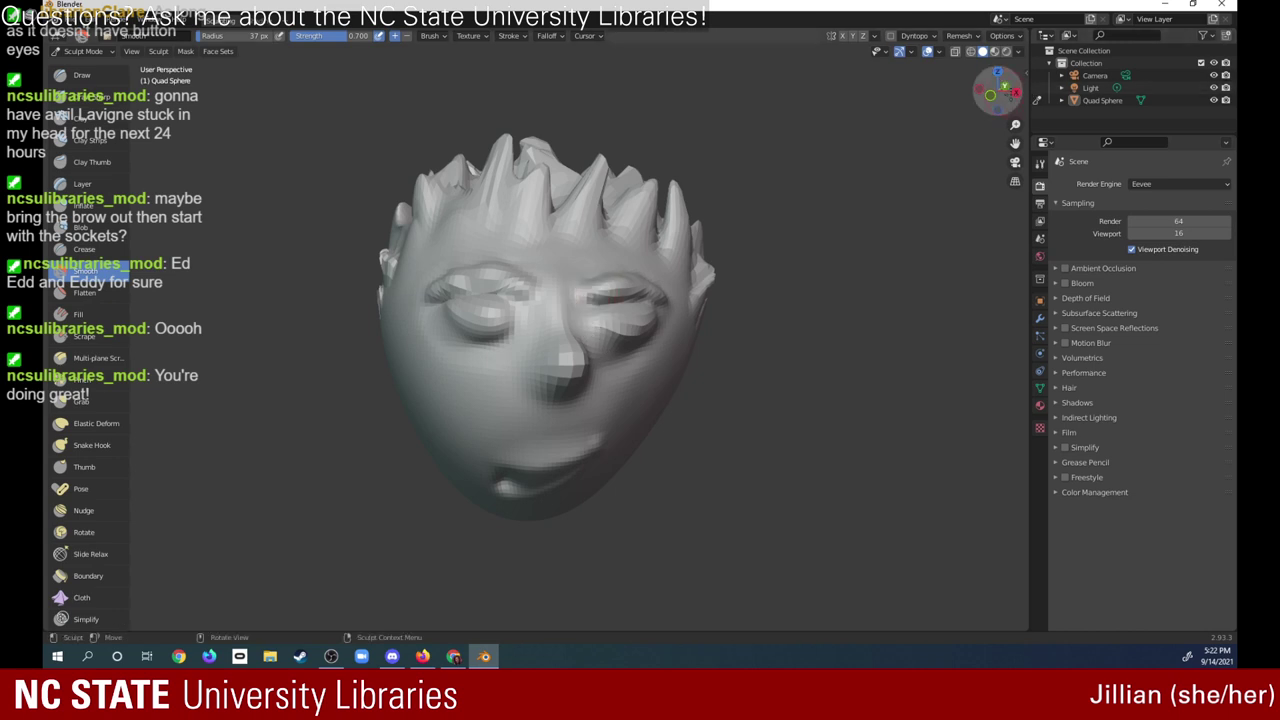
mouse_move(1002, 90)
left_mouse_down()
mouse_move(988, 94)
mouse_move(1007, 87)
left_mouse_up()
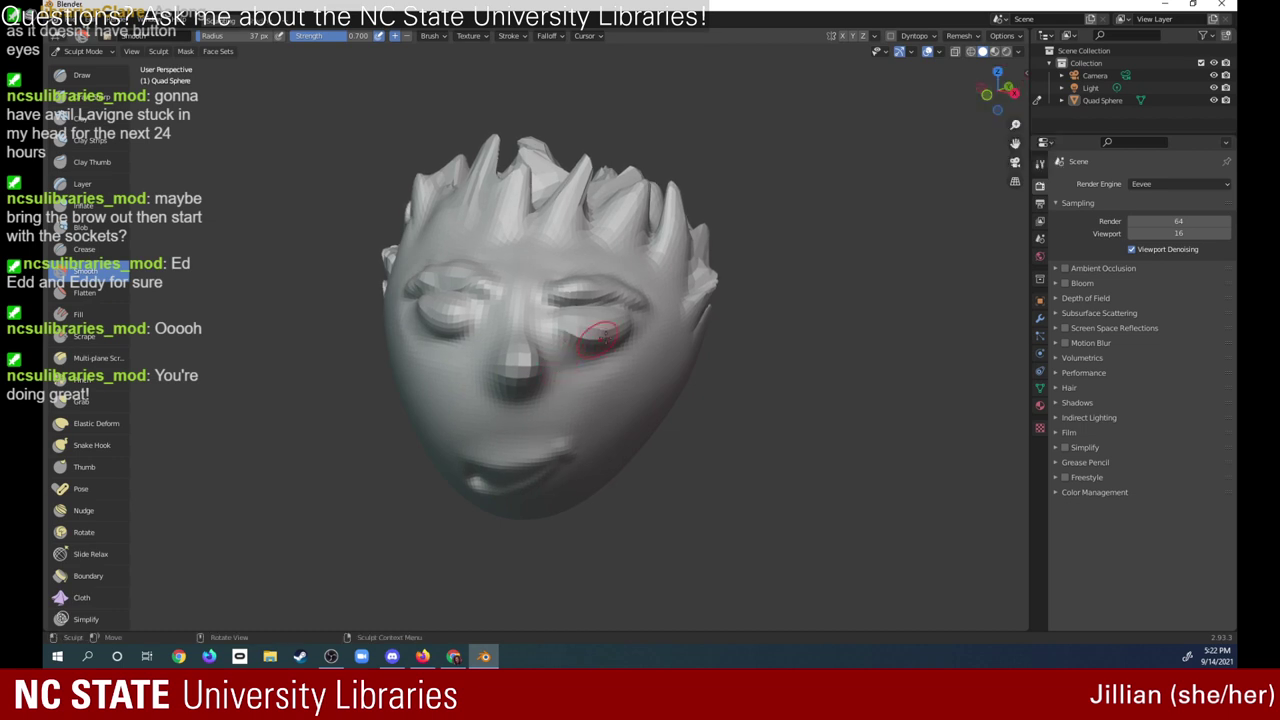
left_click_drag(552, 320, 539, 322)
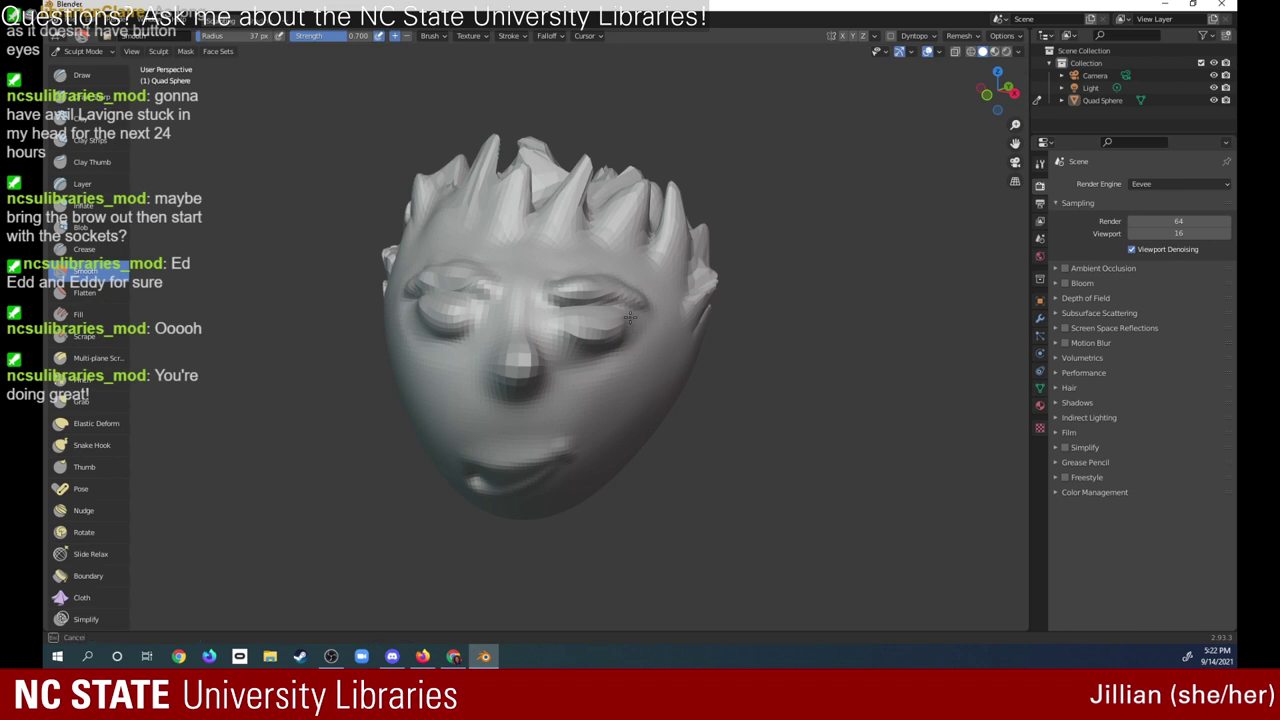
left_click_drag(622, 311, 668, 305)
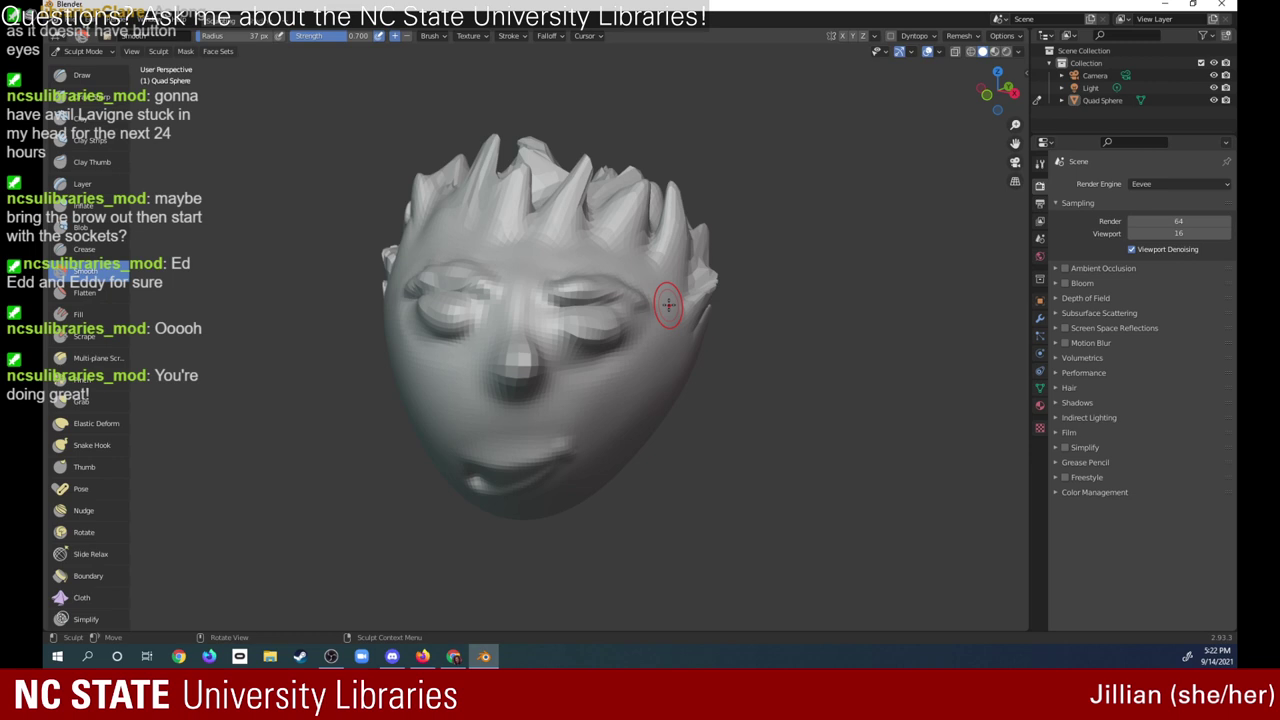
left_click_drag(987, 97, 1004, 86)
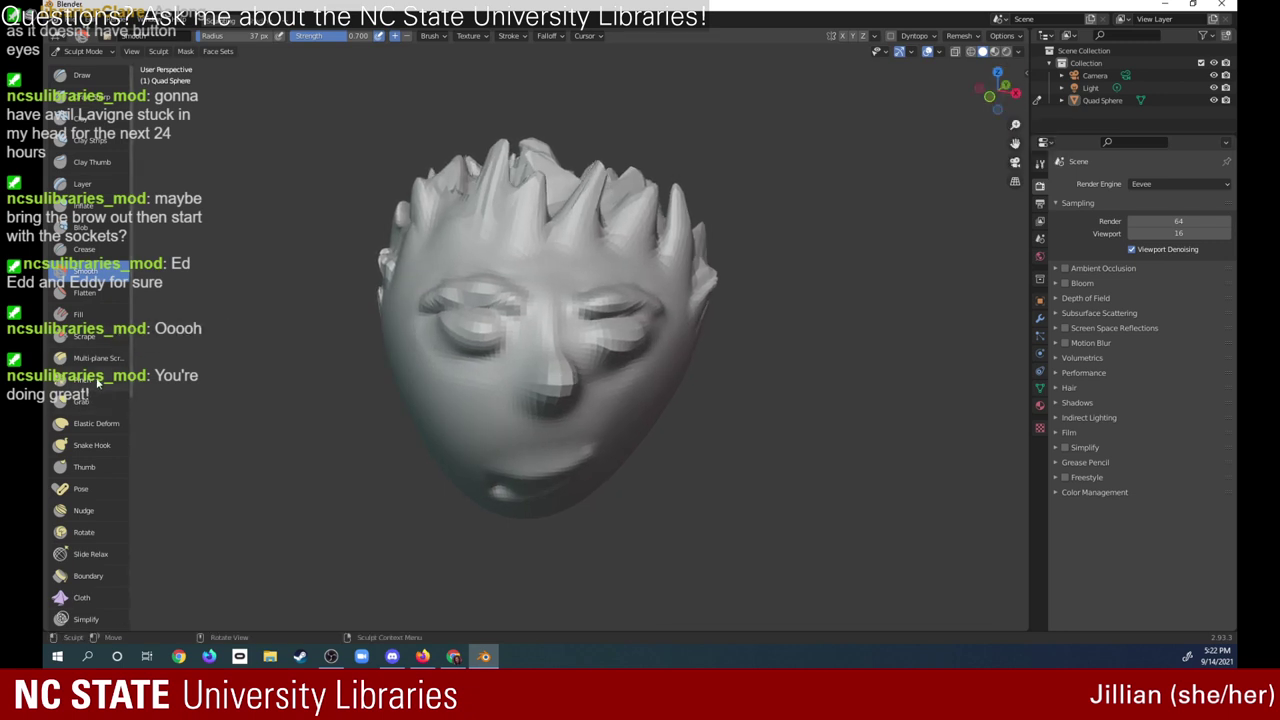
- Pull the forehead crease downward with the Grab brush and maximize the window
left_click(85, 400)
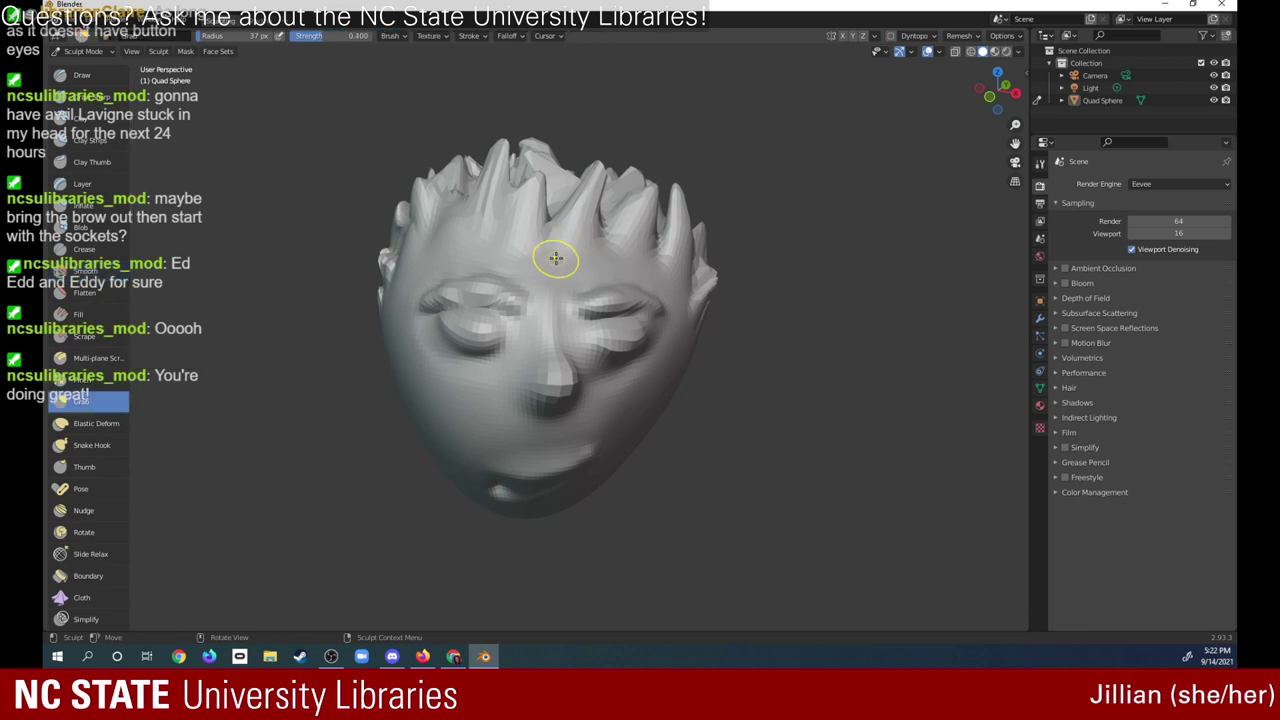
left_click_drag(567, 233, 557, 257)
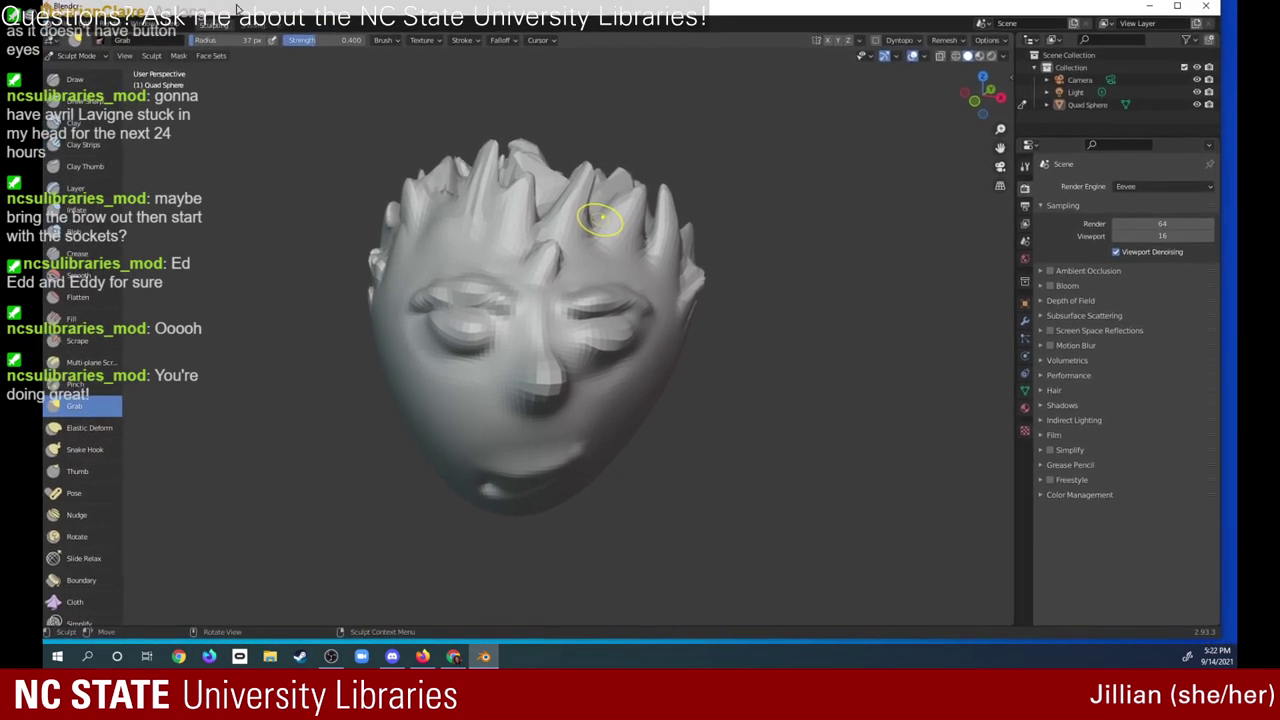
left_click(1193, 7)
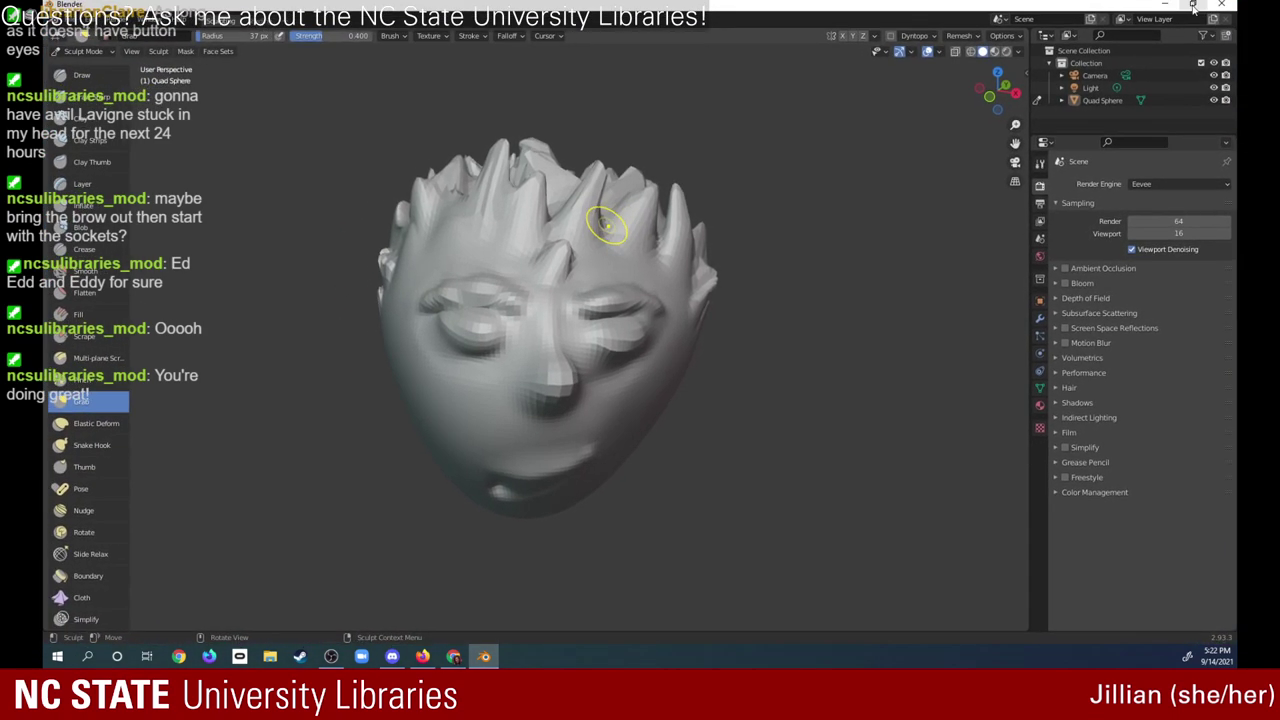
- Browse the Edit menu's undo and history options without choosing anything
left_click(90, 22)
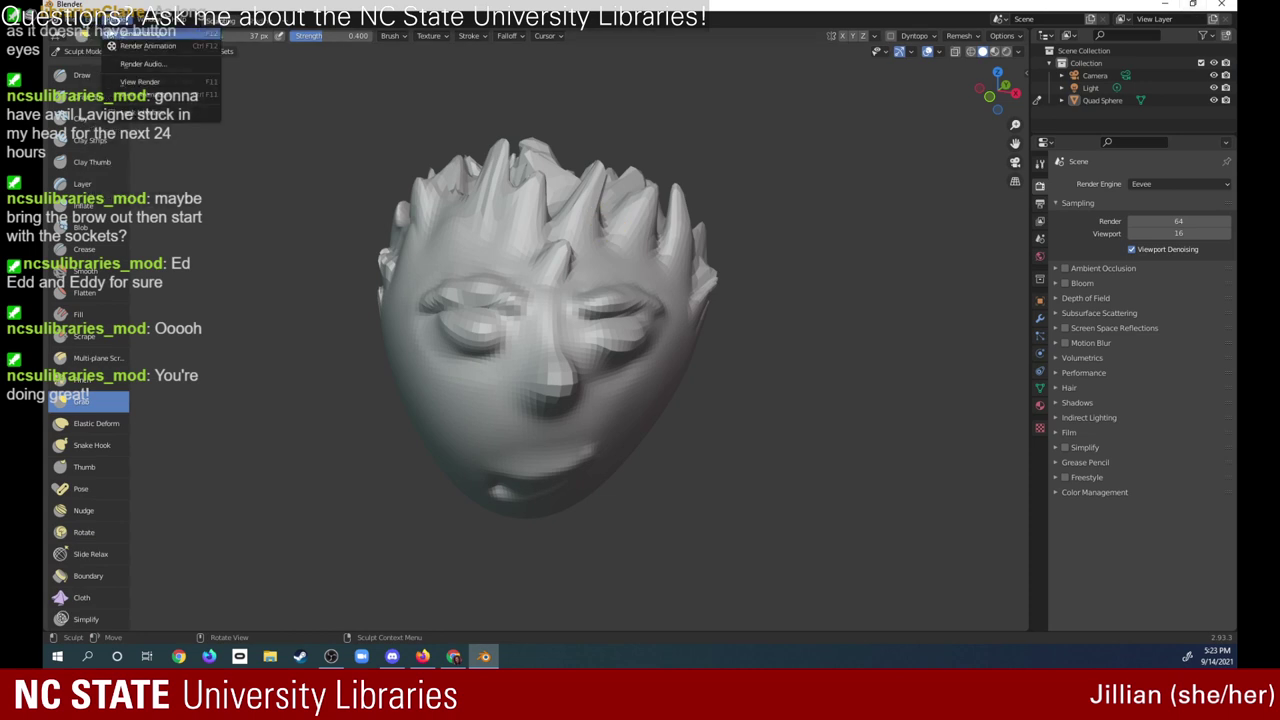
left_click(91, 28)
left_click(104, 28)
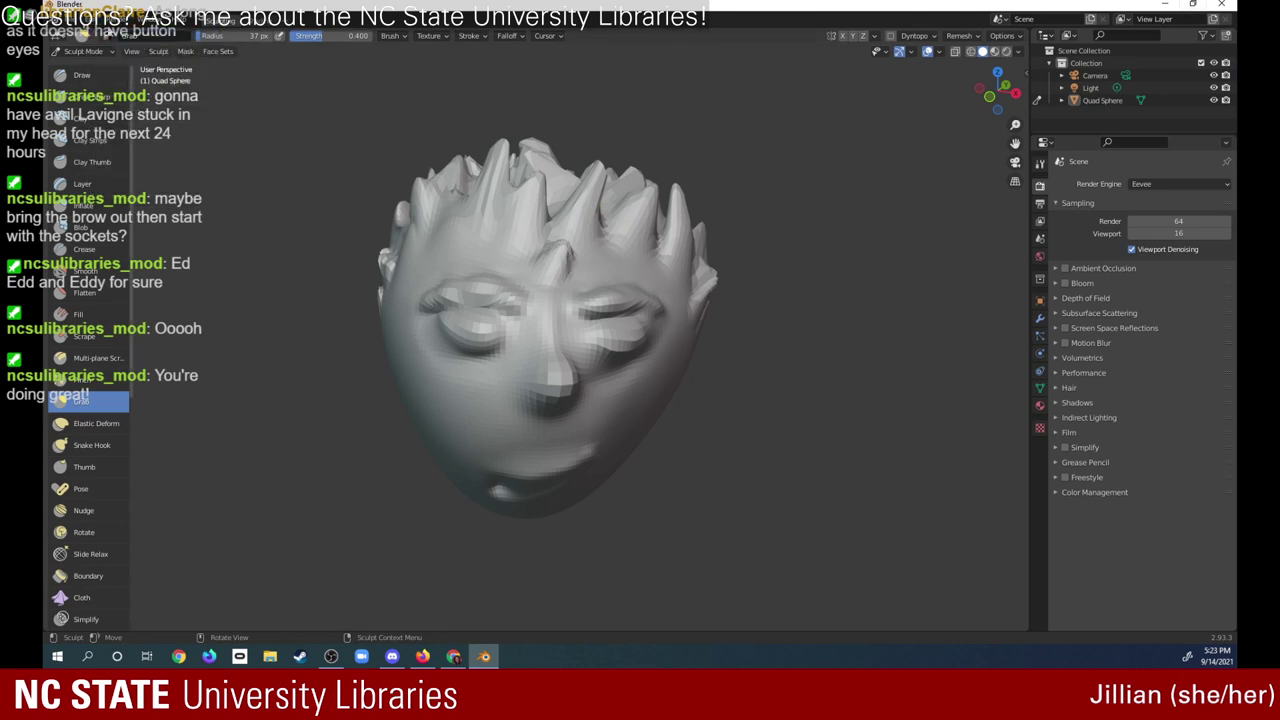
left_click(90, 26)
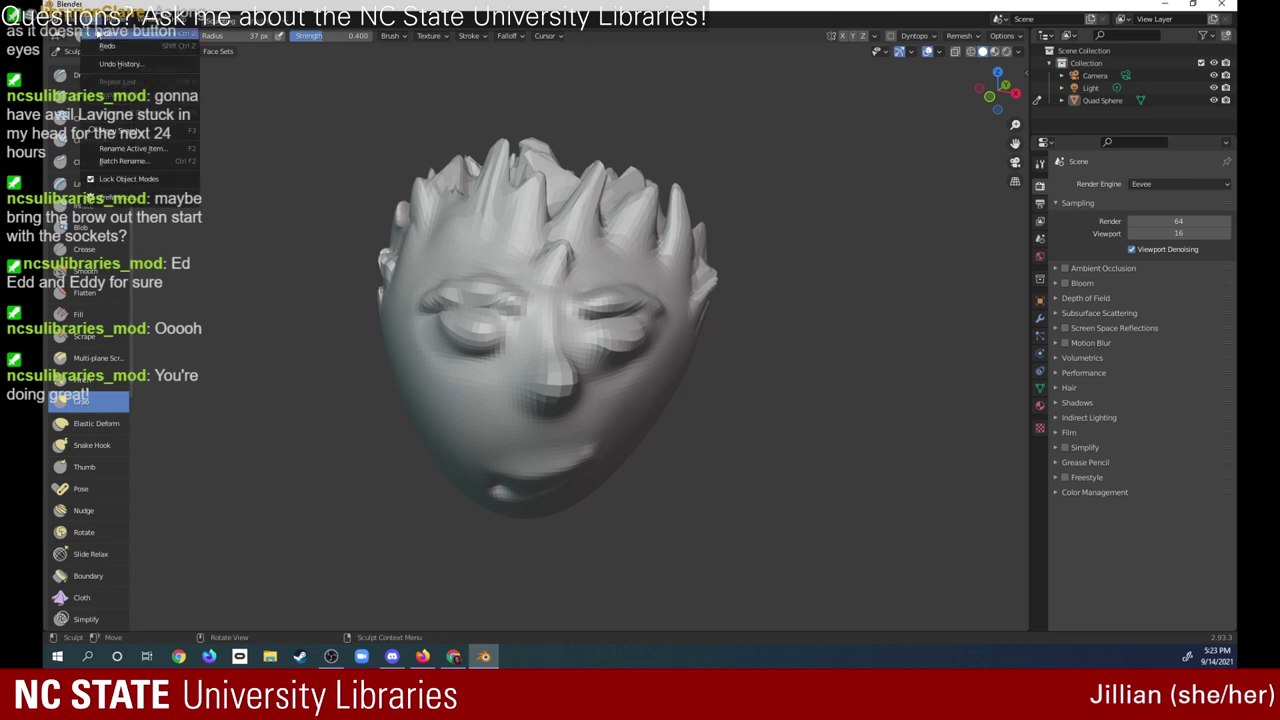
left_click(88, 32)
left_click(88, 34)
left_click(88, 34)
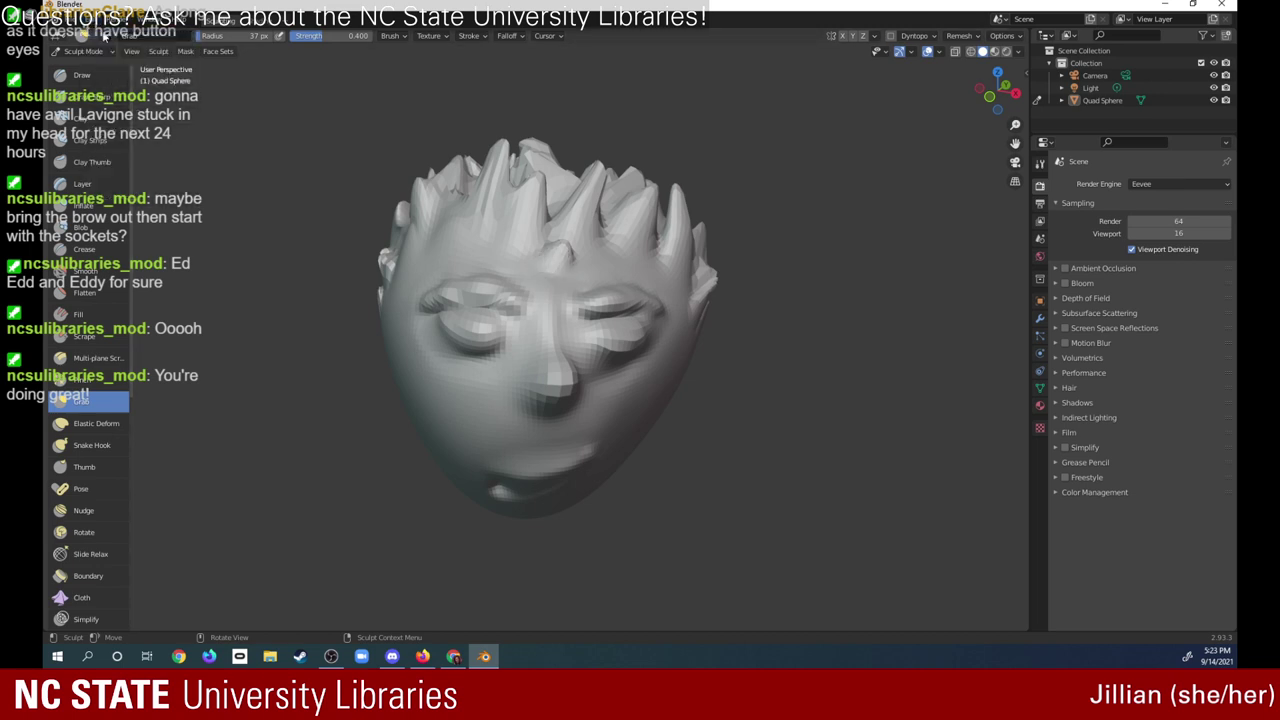
left_click(88, 34)
left_click(92, 34)
left_click(104, 30)
left_click(108, 36)
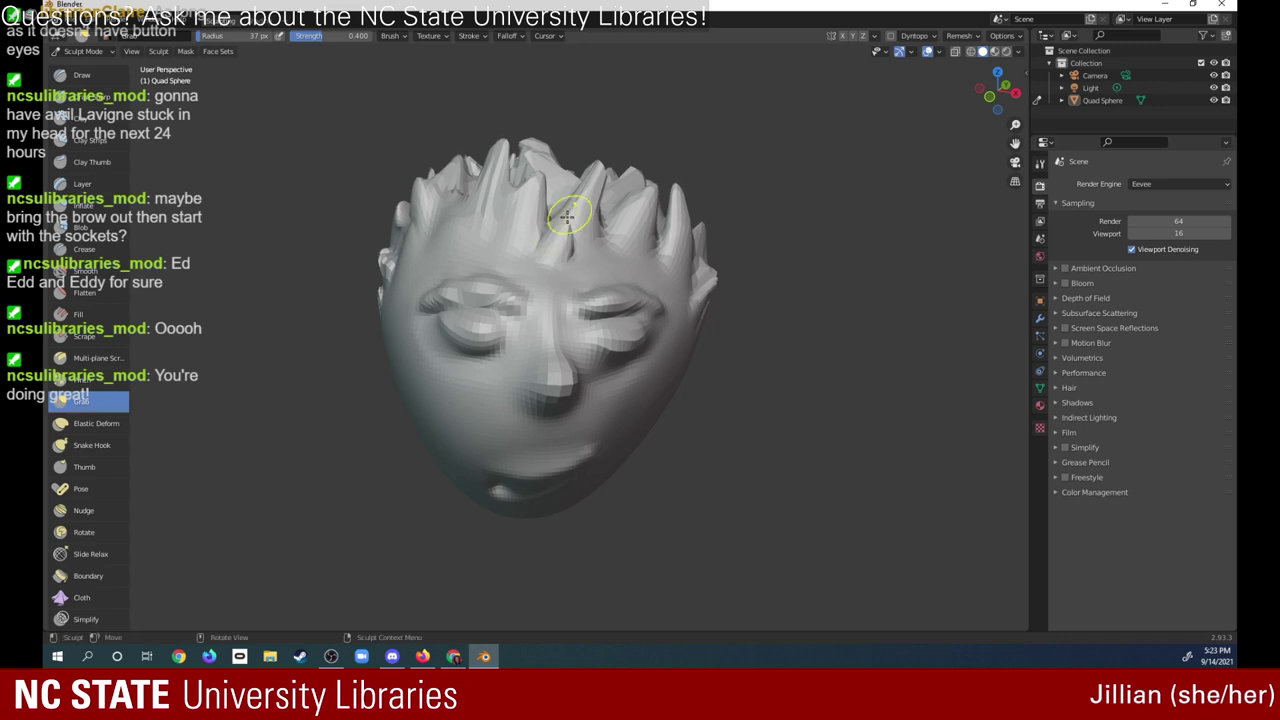
- Reshape a hair spike above the forehead and pull up a new spike on the left
left_click_drag(592, 222, 651, 200)
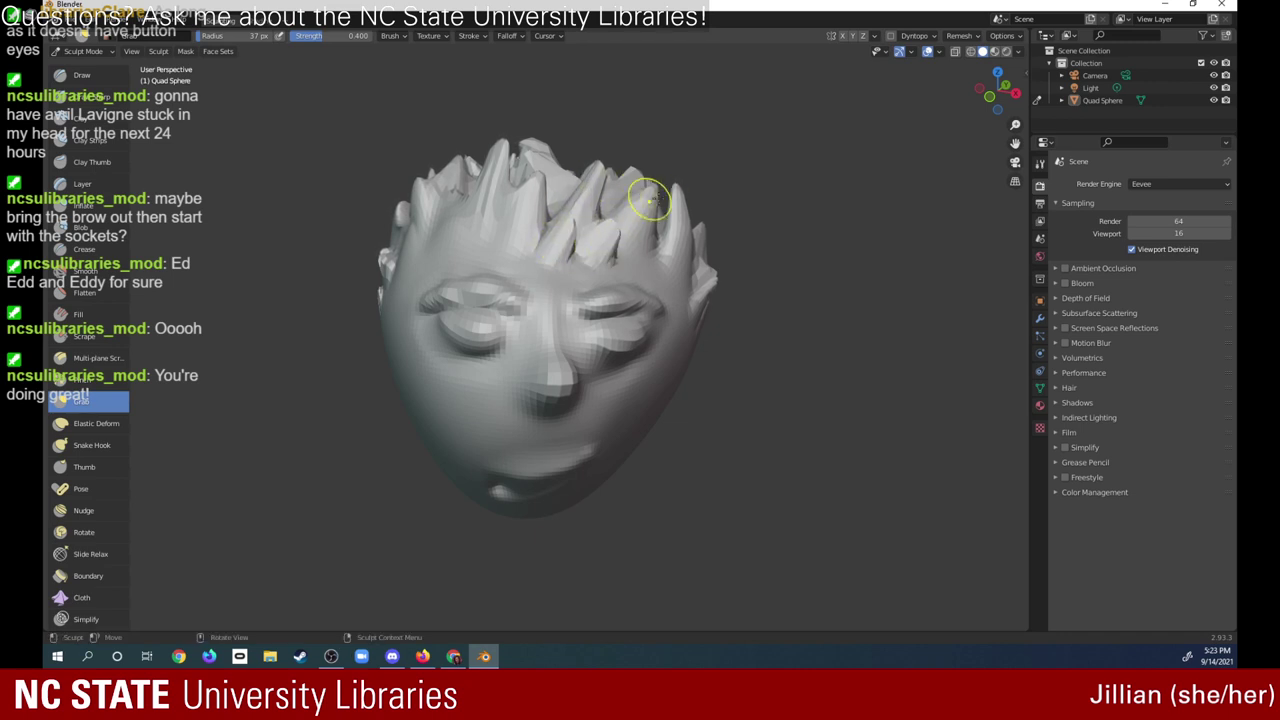
mouse_move(510, 196)
left_mouse_down()
mouse_move(437, 178)
mouse_move(451, 194)
mouse_move(503, 157)
left_mouse_up()
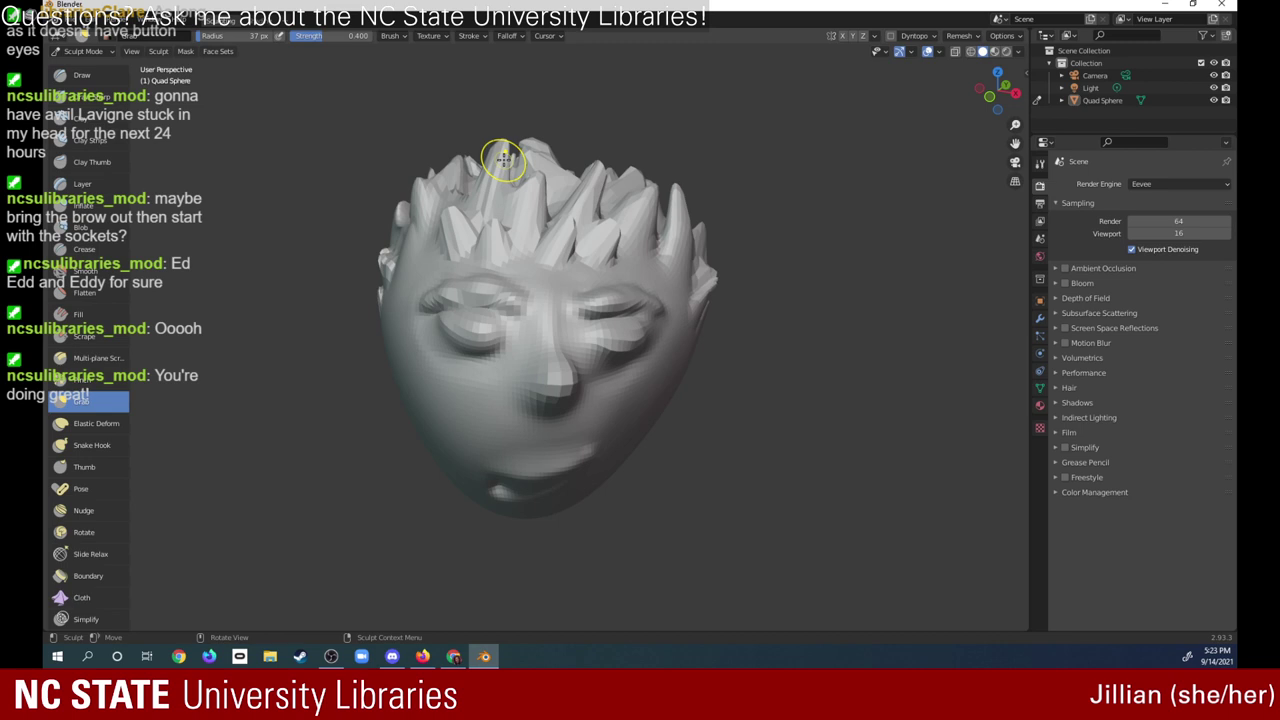
mouse_move(996, 92)
left_mouse_down()
mouse_move(1020, 87)
mouse_move(1012, 95)
left_mouse_up()
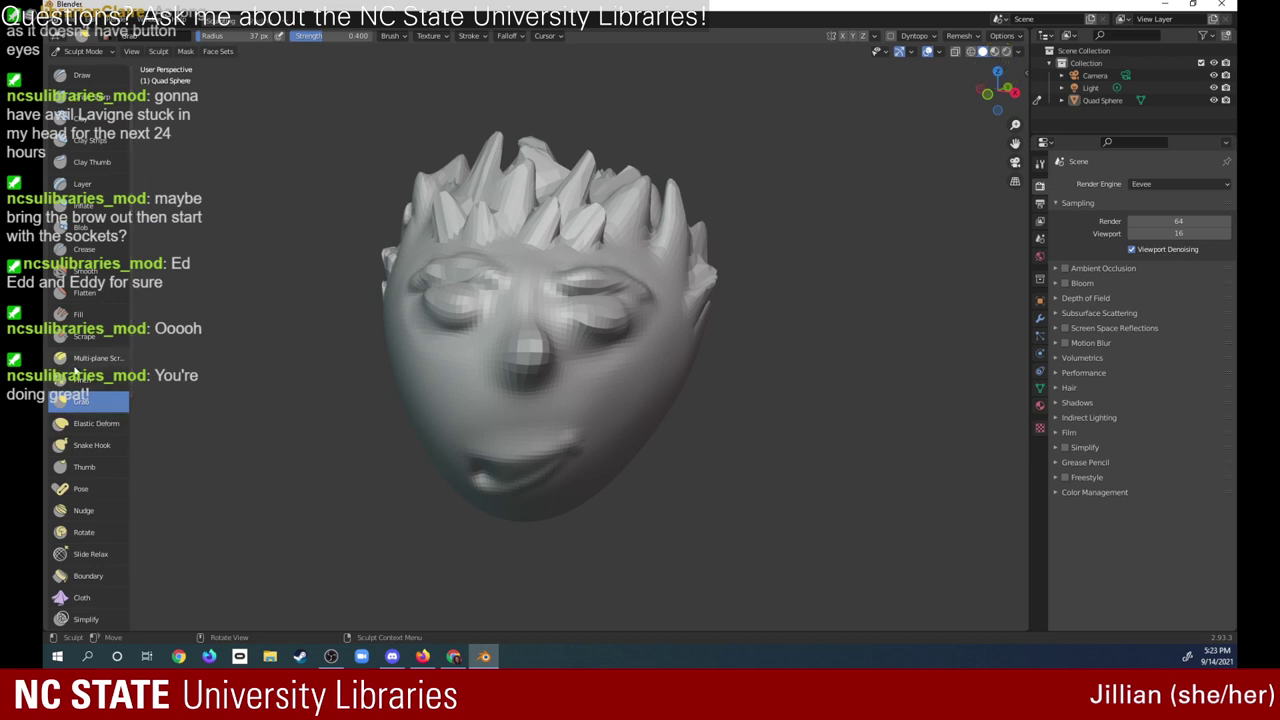
- Smooth the right eye onto the cheek, then puff up both eyes with Blob
left_click(85, 271)
mouse_move(565, 336)
left_mouse_down()
mouse_move(650, 318)
mouse_move(600, 335)
left_mouse_up()
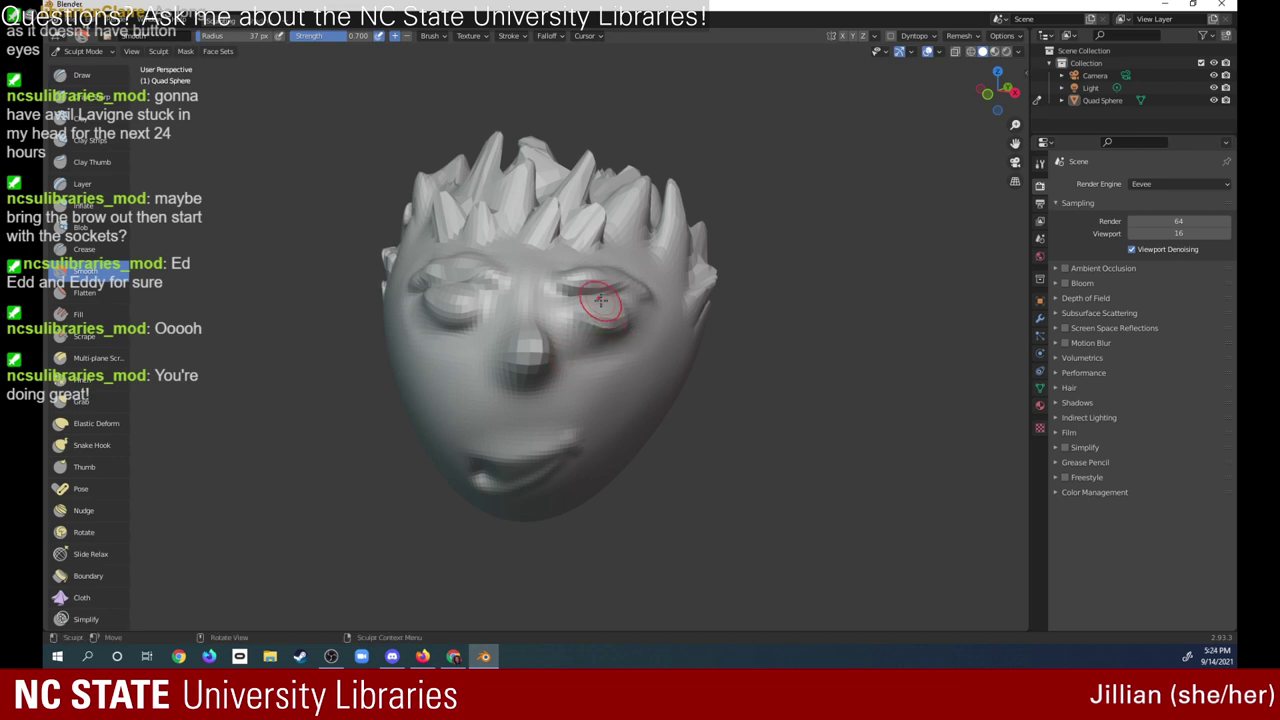
left_click_drag(600, 300, 643, 300)
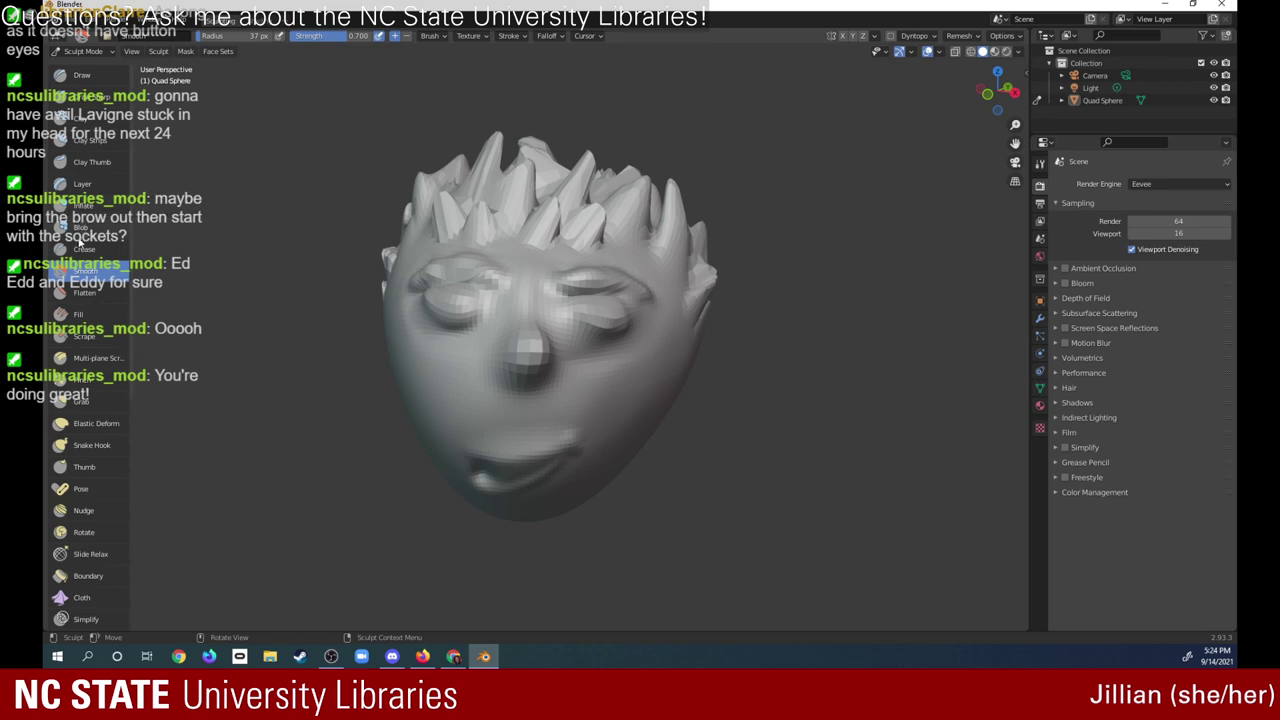
left_click(82, 229)
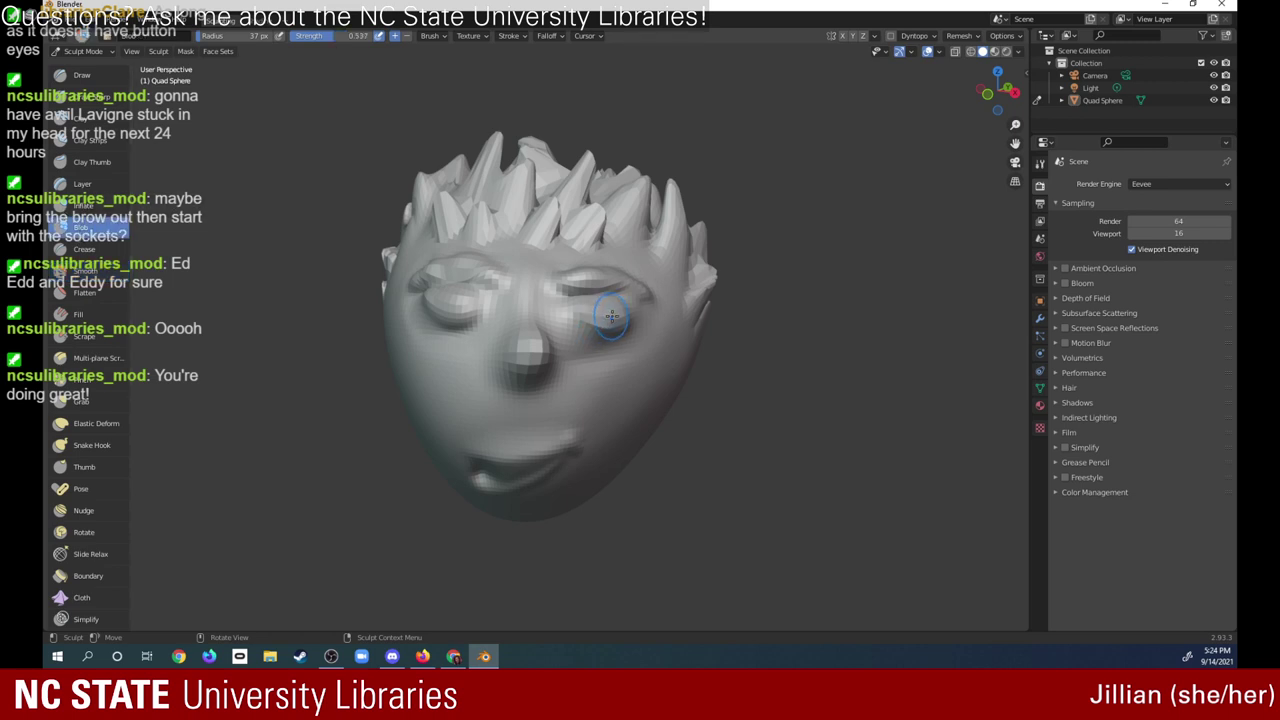
left_click_drag(603, 321, 601, 316)
left_click_drag(602, 313, 605, 313)
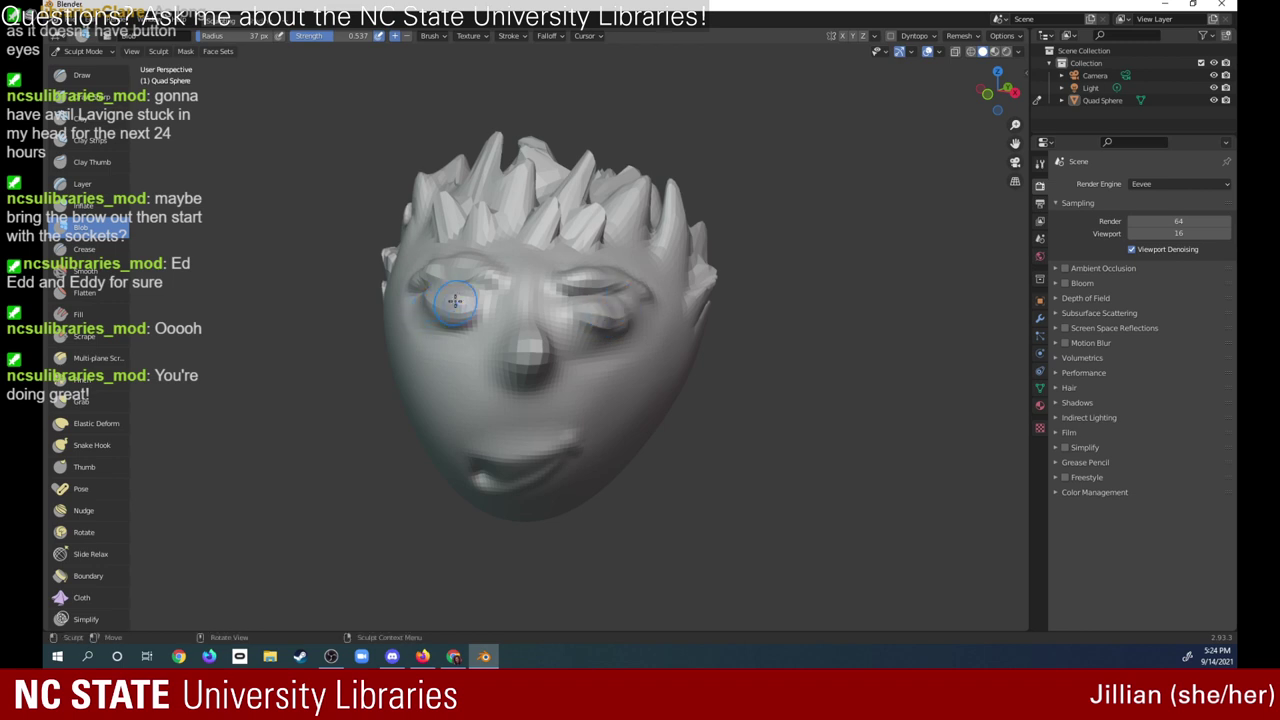
left_click_drag(446, 298, 448, 300)
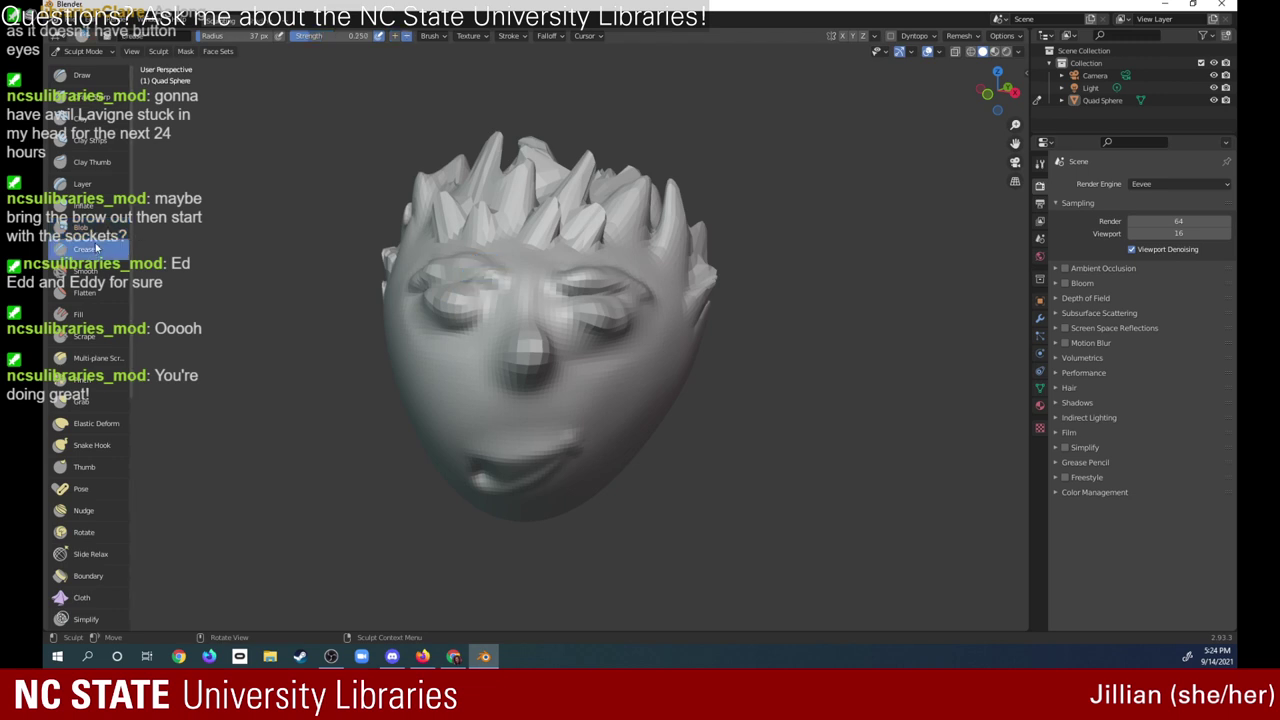
- Crease each eyelid line at strength 0.494 with a smaller brush radius
left_click(84, 249)
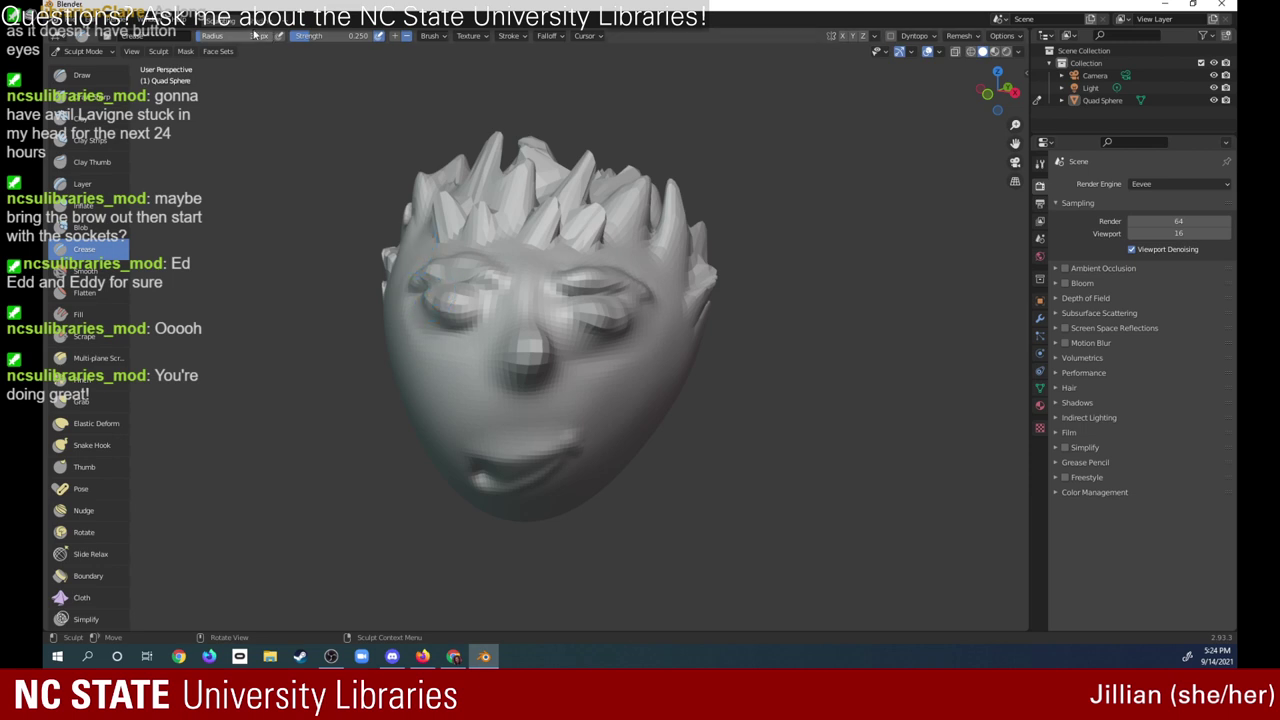
left_click_drag(306, 36, 340, 36)
left_click_drag(200, 37, 198, 38)
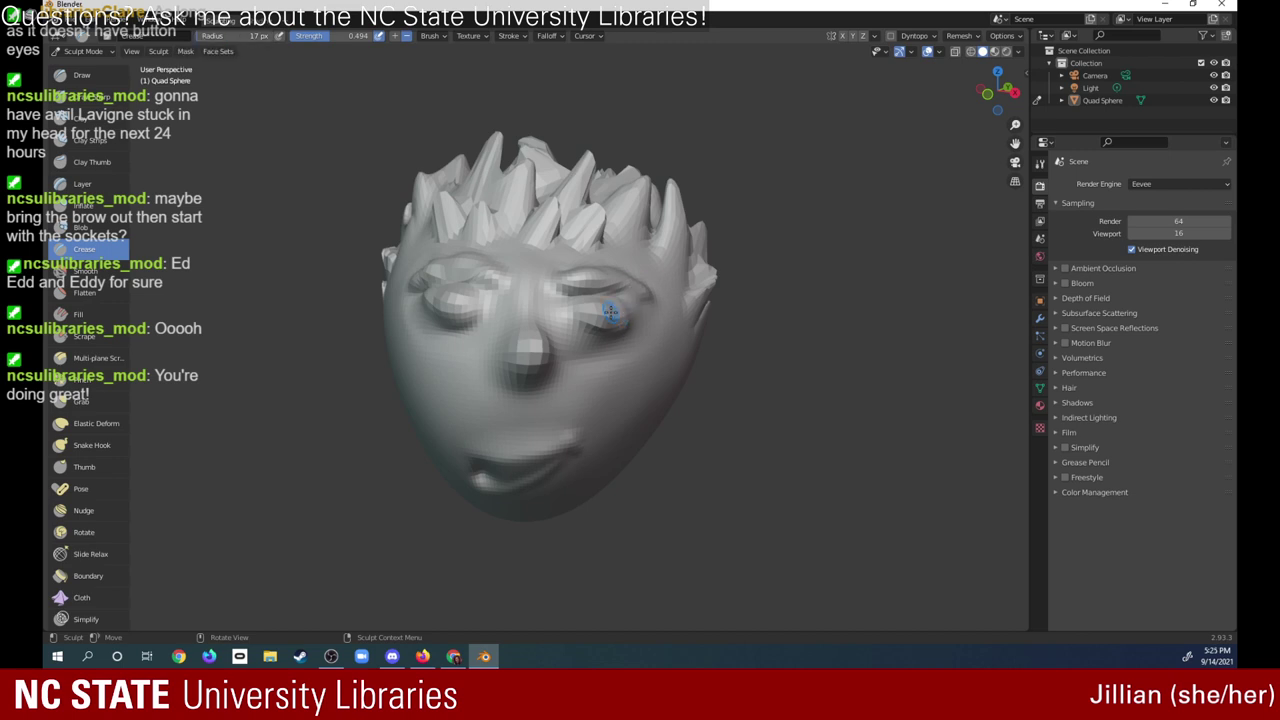
left_click_drag(610, 314, 585, 317)
mouse_move(460, 298)
left_mouse_down()
mouse_move(464, 313)
mouse_move(433, 305)
mouse_move(458, 309)
mouse_move(445, 314)
left_mouse_up()
left_click_drag(1003, 88, 1012, 74)
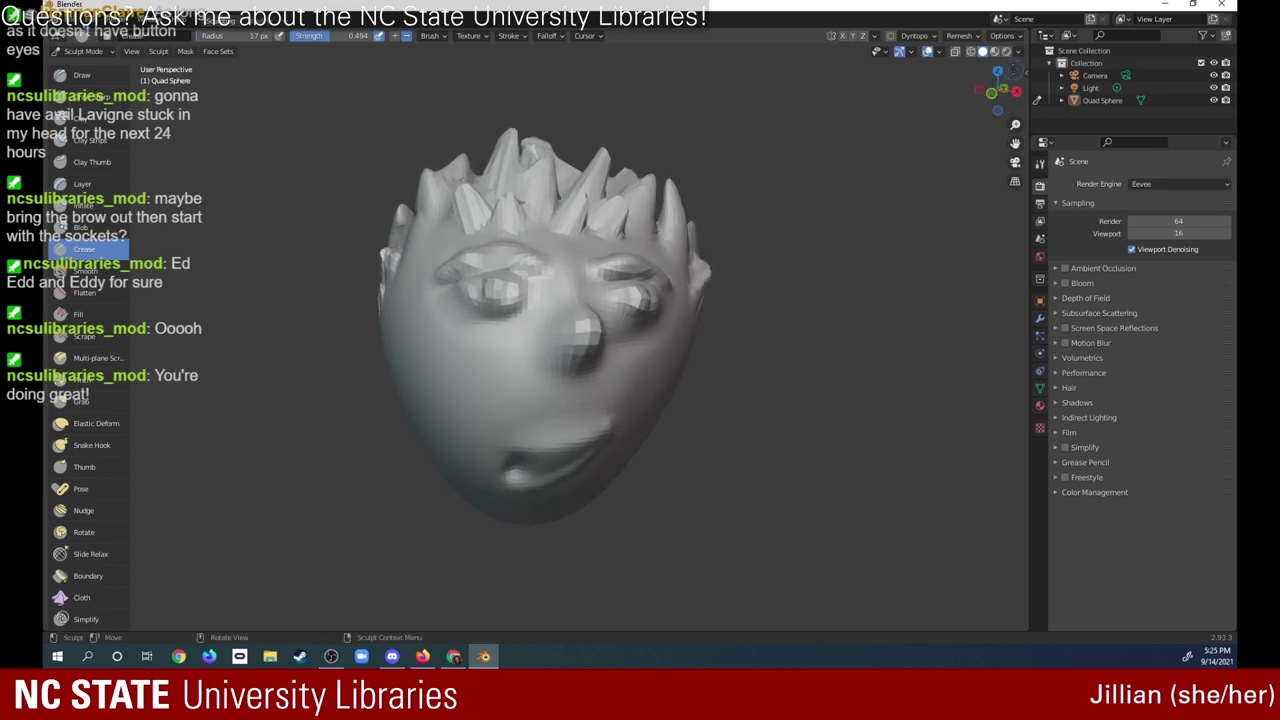
- Pinch the left eye's eyelid line with the Pinch brush
left_click(88, 140)
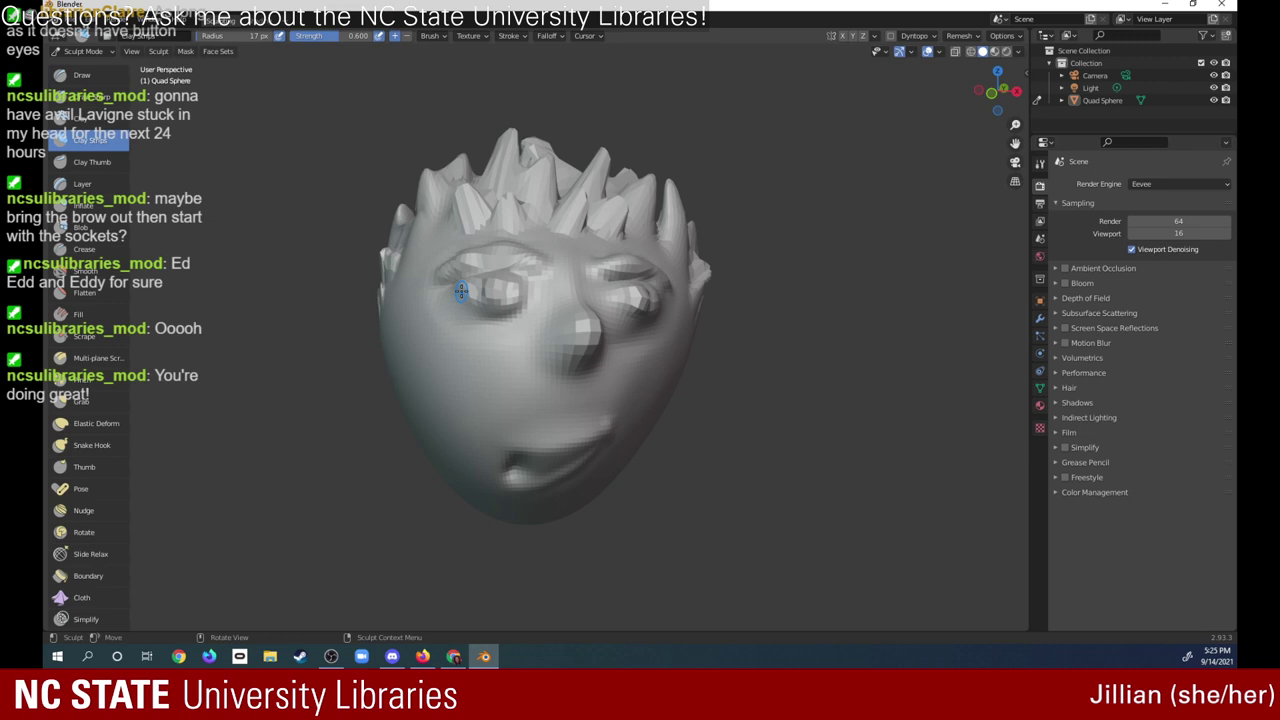
left_click(90, 380)
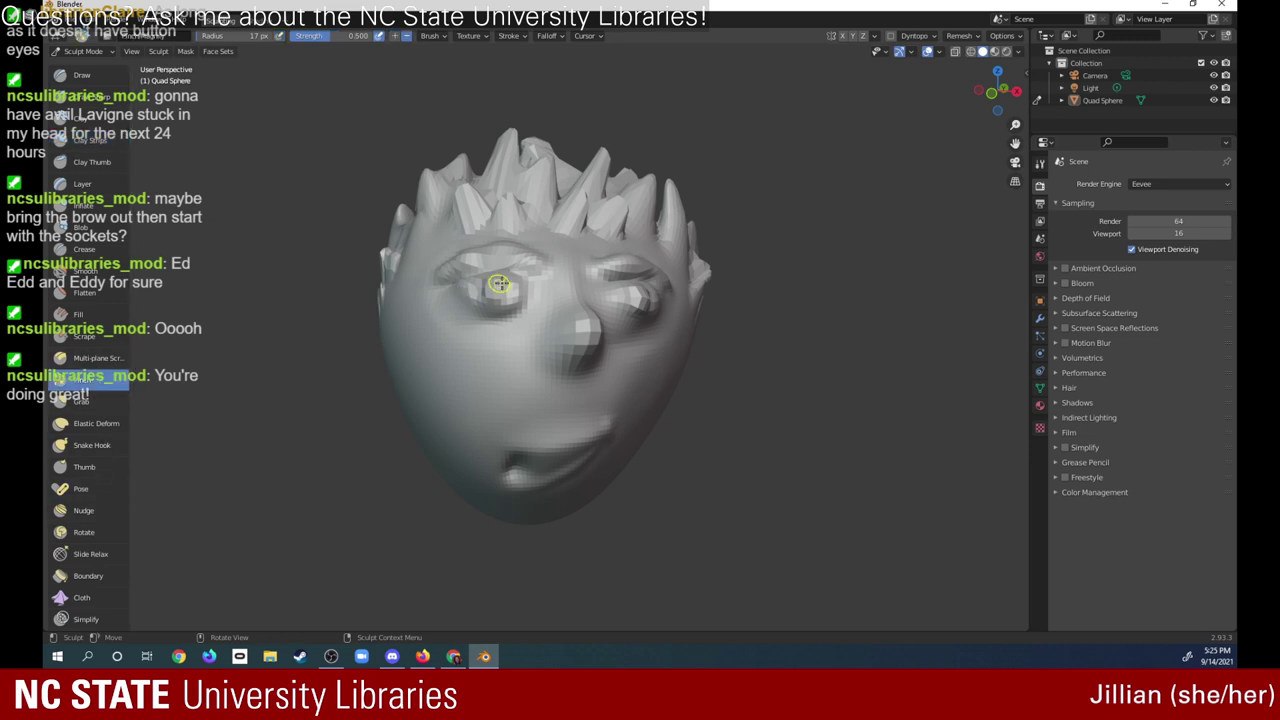
mouse_move(482, 292)
left_mouse_down()
mouse_move(488, 281)
mouse_move(504, 291)
left_mouse_up()
mouse_move(1003, 98)
left_mouse_down()
mouse_move(979, 110)
mouse_move(993, 96)
mouse_move(957, 92)
mouse_move(973, 76)
left_mouse_up()
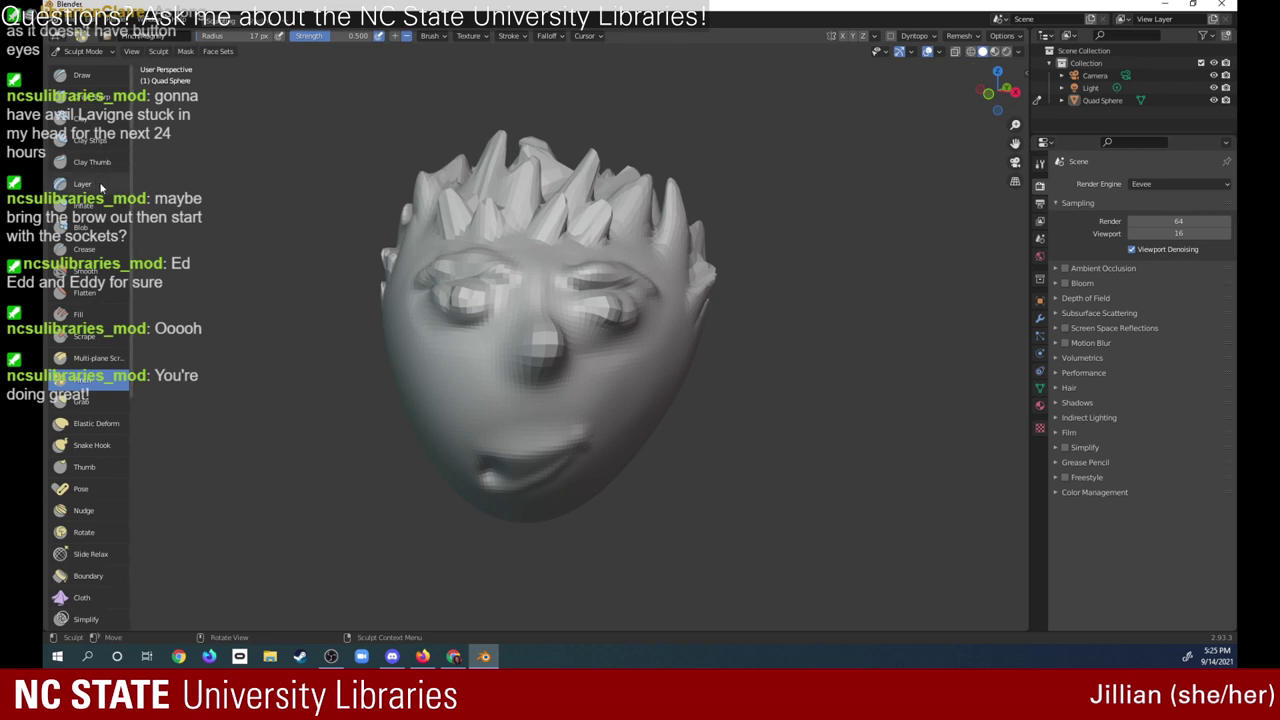
- Deepen the creases in both the left and right eye sockets
left_click(104, 250)
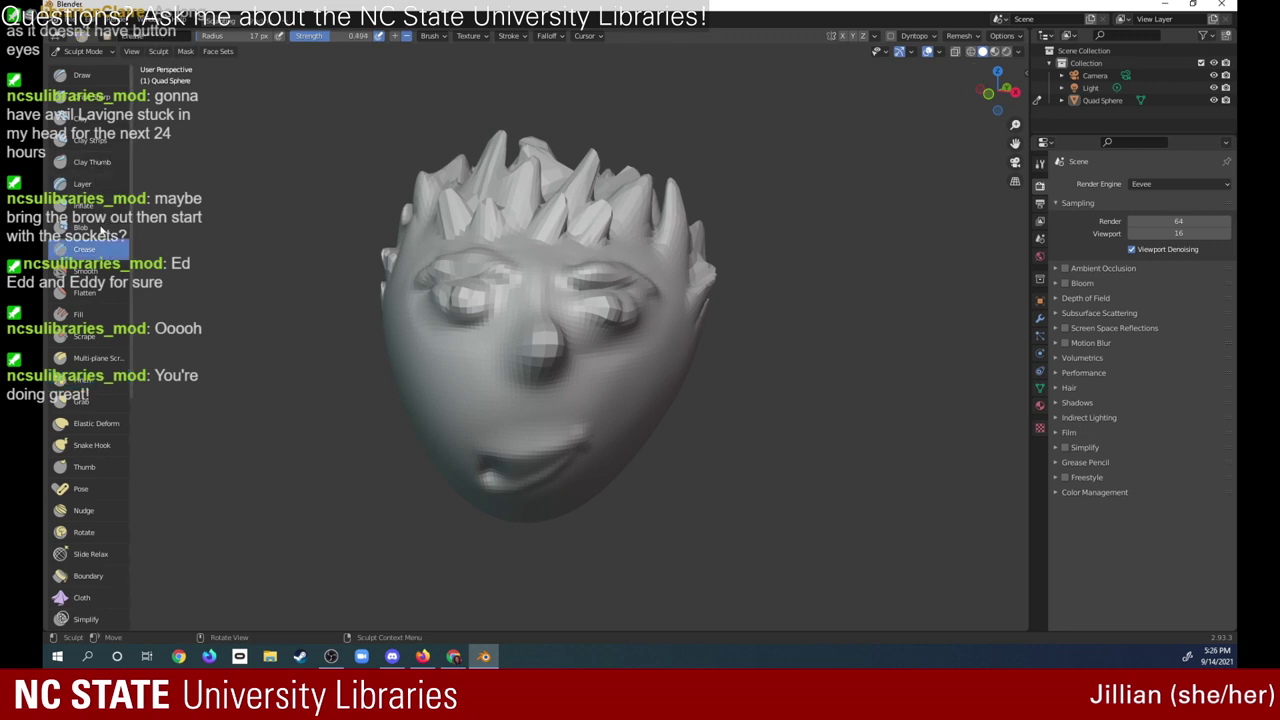
left_click_drag(620, 304, 605, 310)
left_click_drag(466, 300, 452, 320)
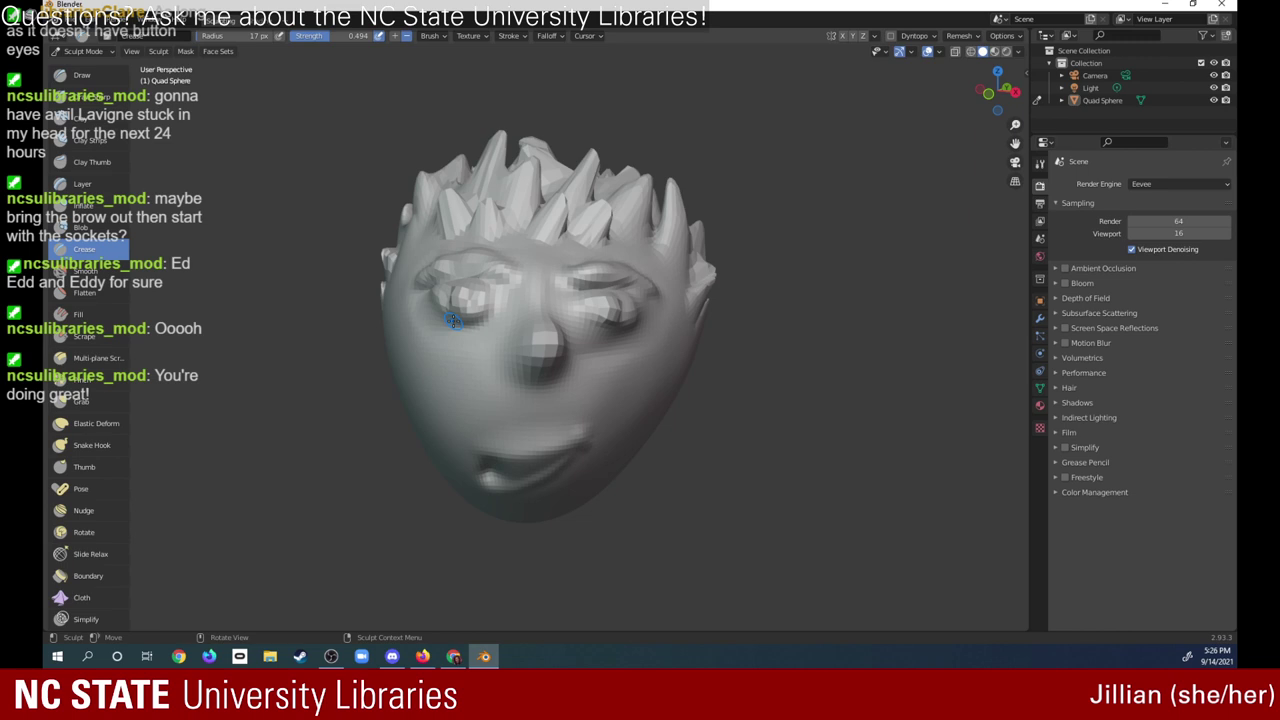
left_click_drag(470, 300, 470, 300)
mouse_move(615, 310)
left_mouse_down()
mouse_move(613, 299)
mouse_move(610, 320)
left_mouse_up()
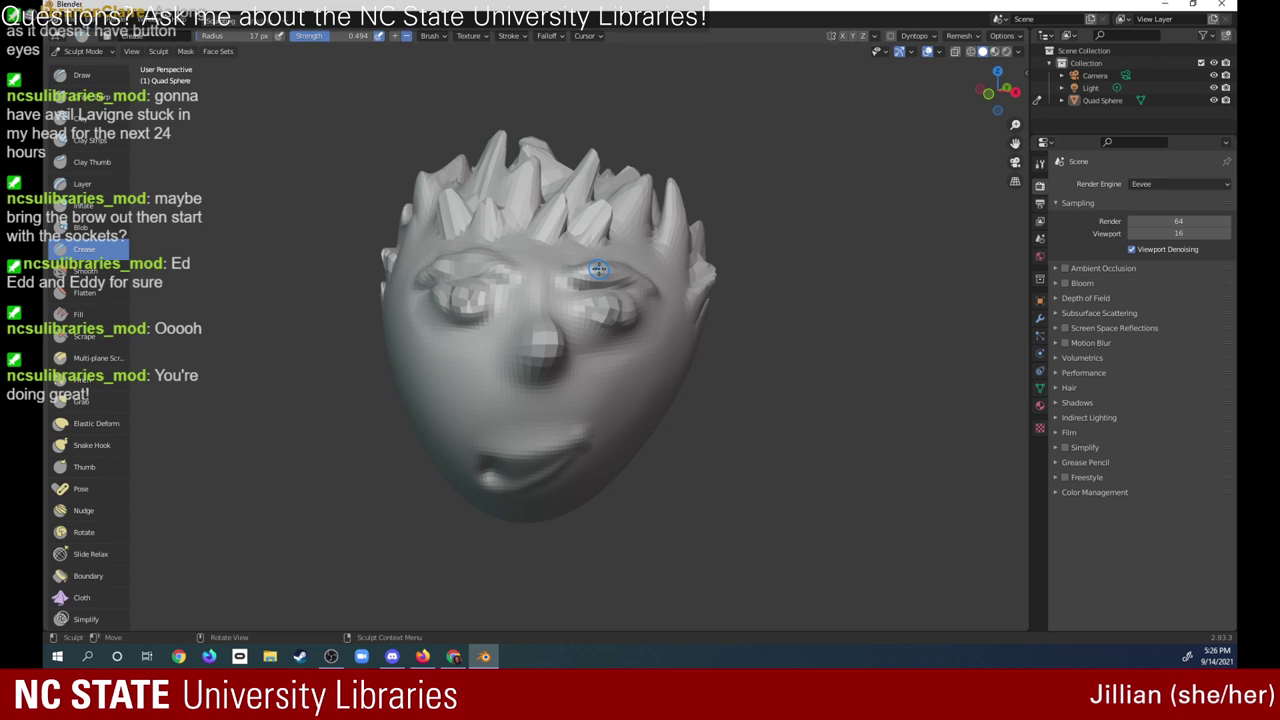
- Flatten the bumps around the left and right eyes at strength 0.678
left_click(85, 292)
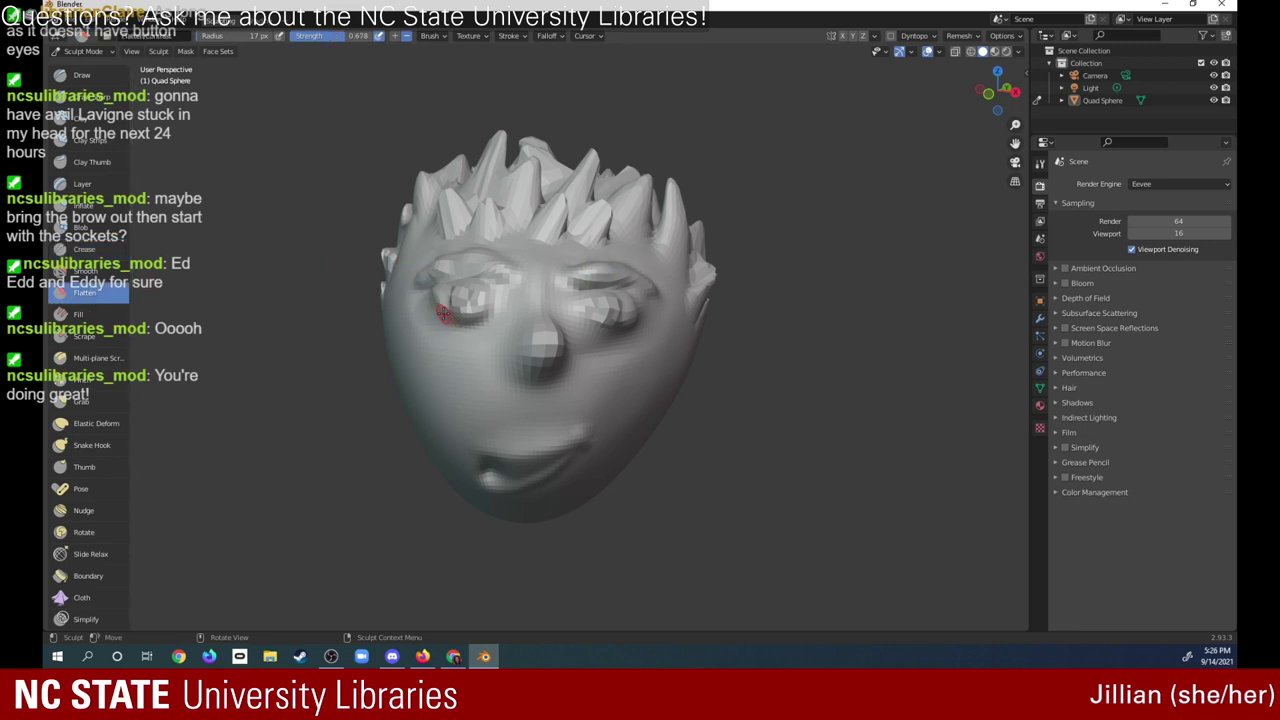
left_click_drag(441, 303, 426, 296)
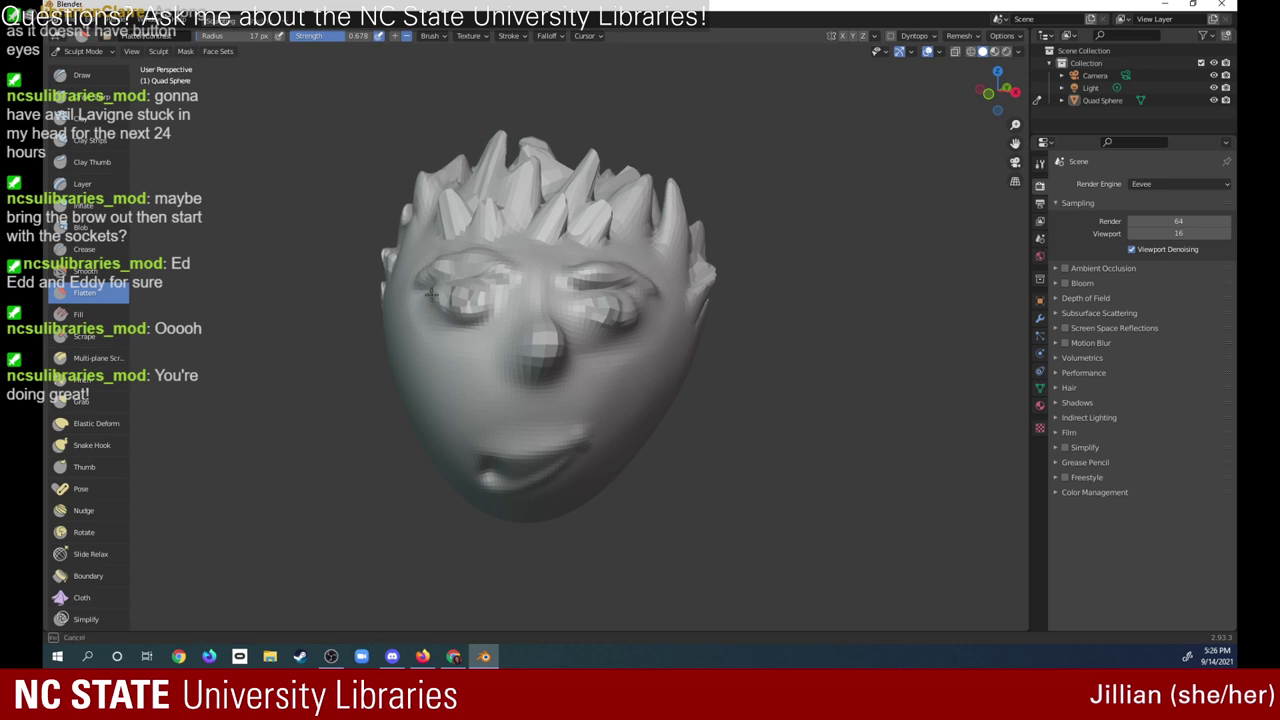
left_click_drag(427, 296, 485, 317)
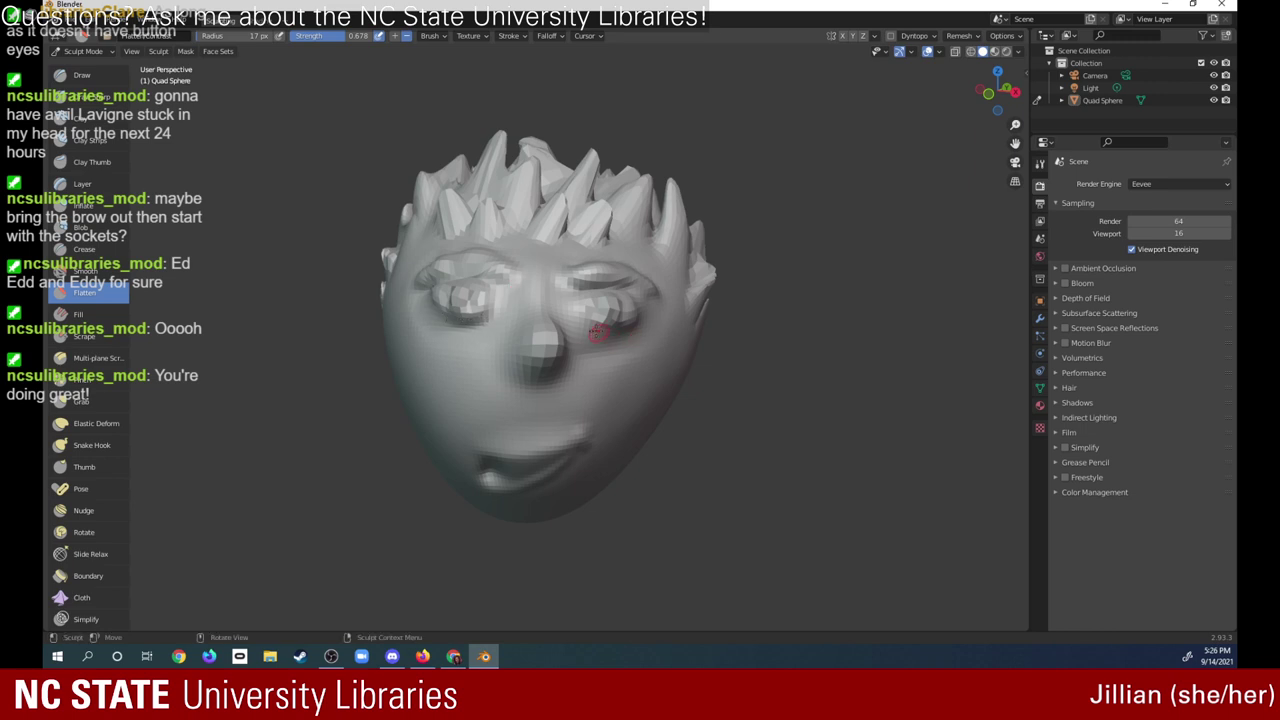
left_click_drag(597, 333, 643, 305)
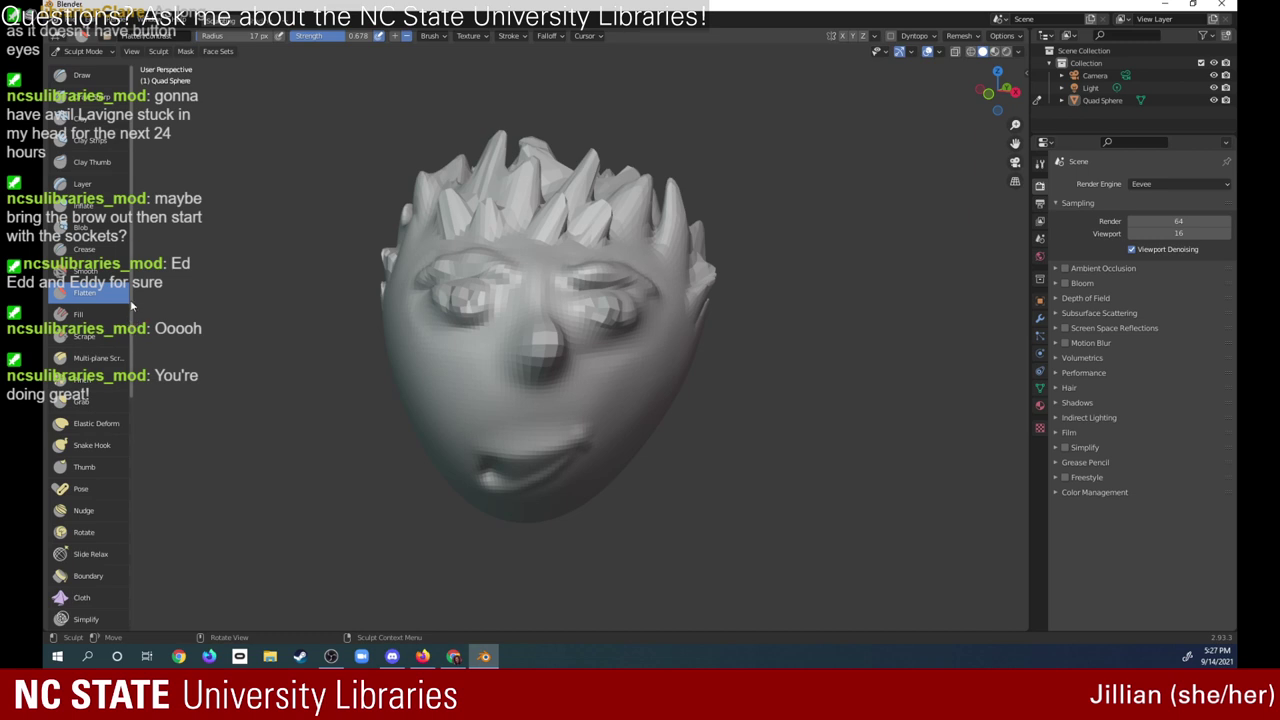
left_click_drag(131, 333, 132, 480)
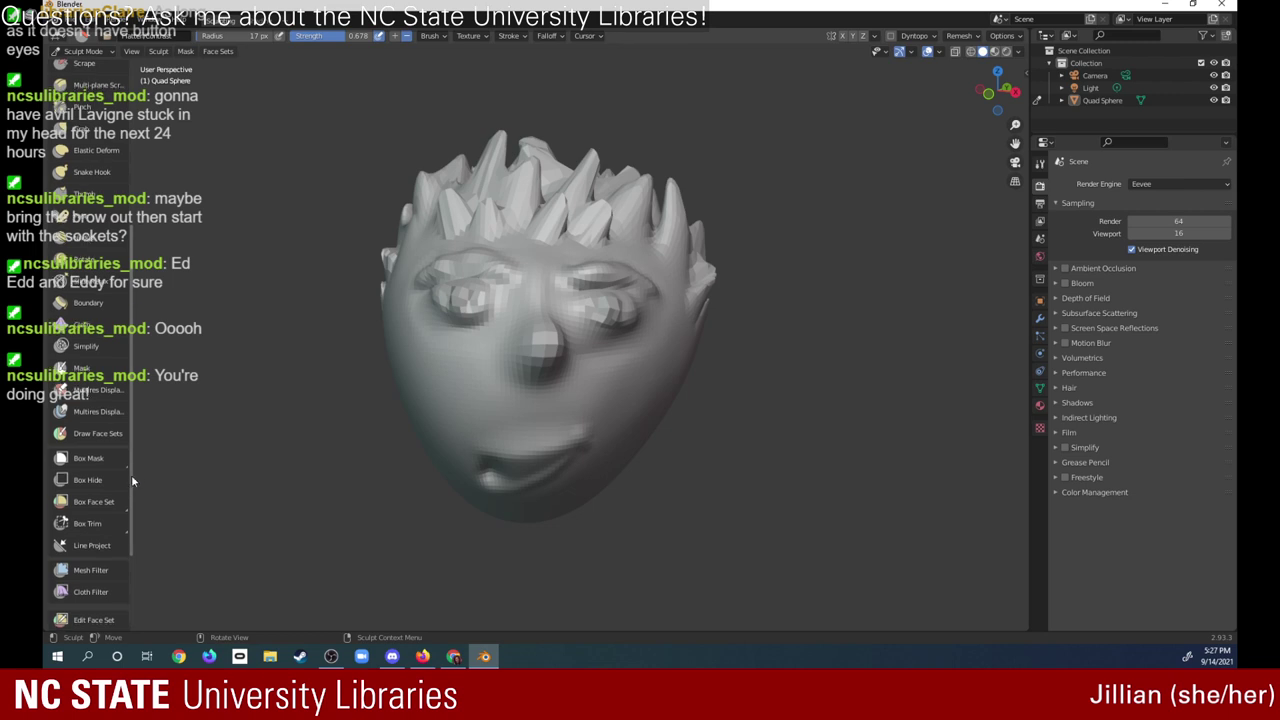
- Switch to the Draw Face Sets tool and bring up its brush choices
left_click(124, 434)
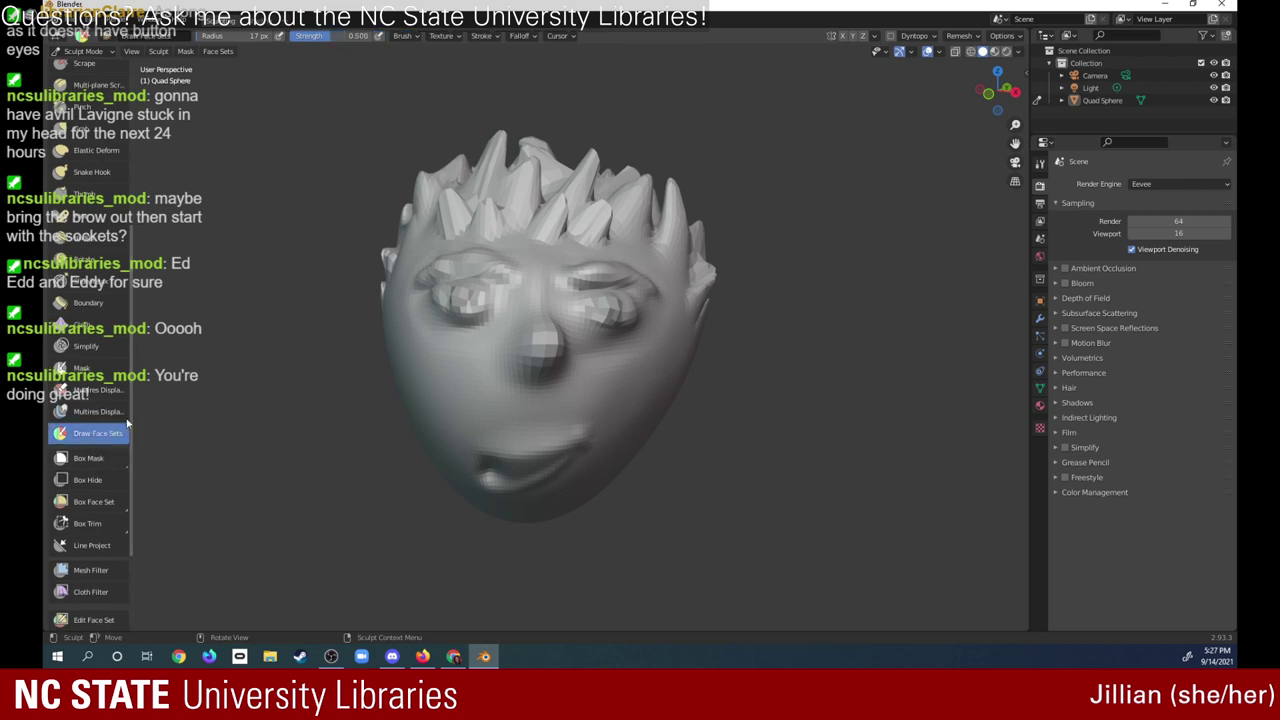
scroll(131, 404, "up", 3)
scroll(130, 300, "up", 3)
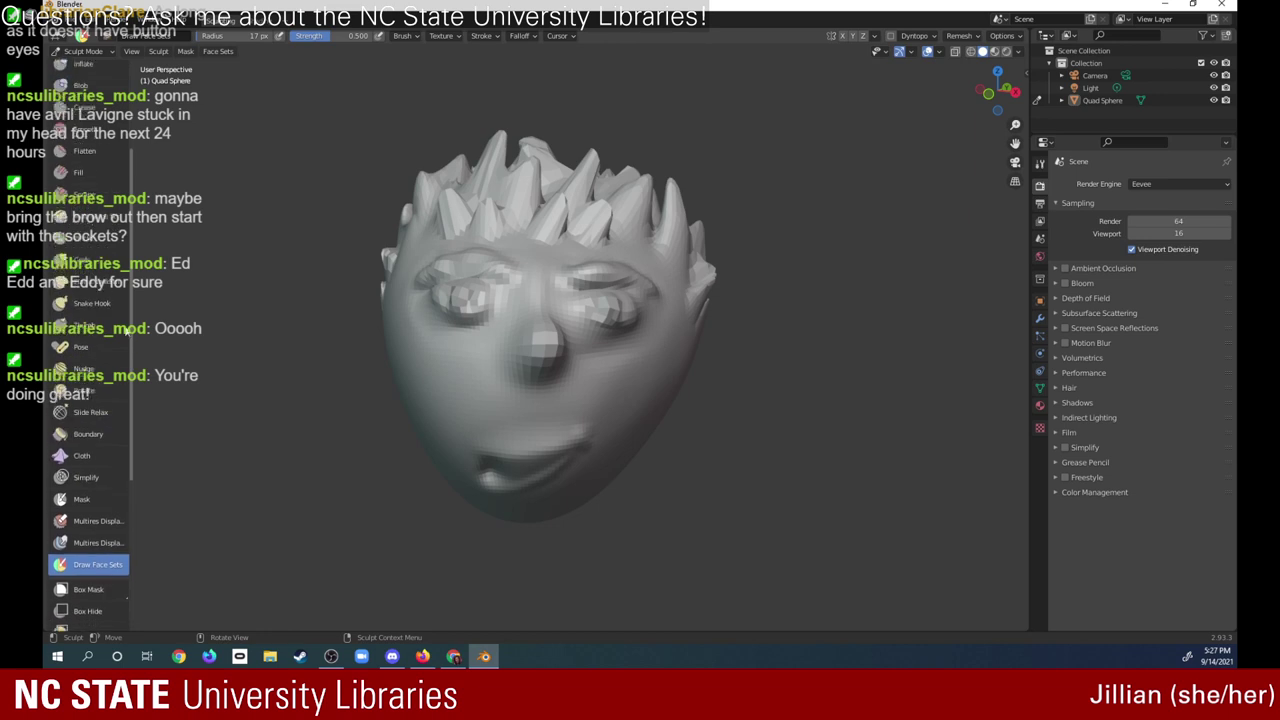
scroll(124, 181, "up", 2)
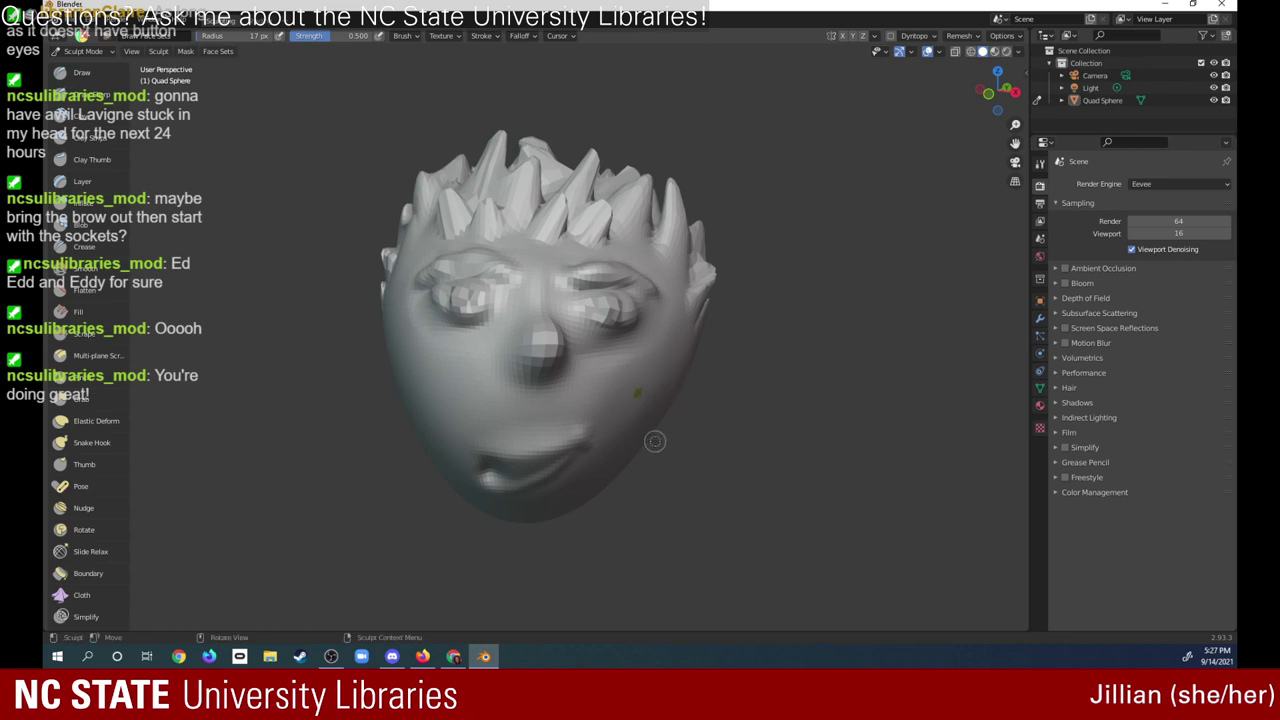
left_click(88, 35)
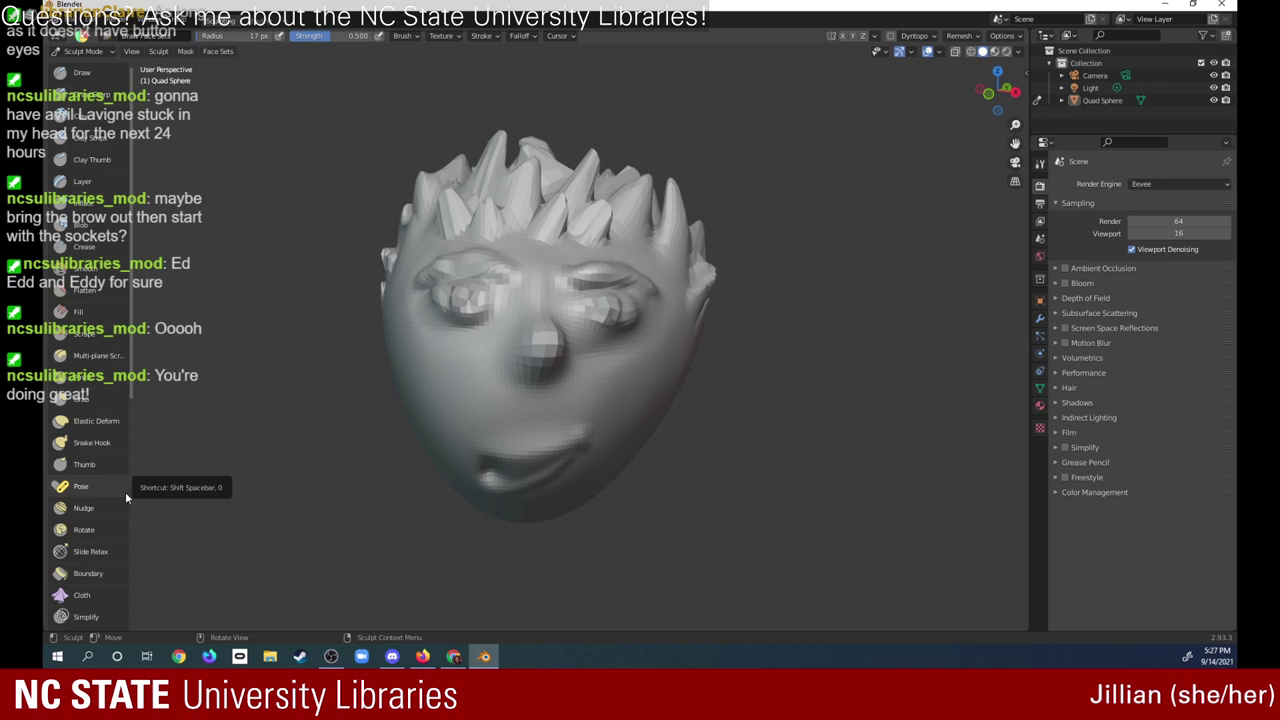
- Connect a Hue Saturation Value node to the World background colour
left_click(1040, 238)
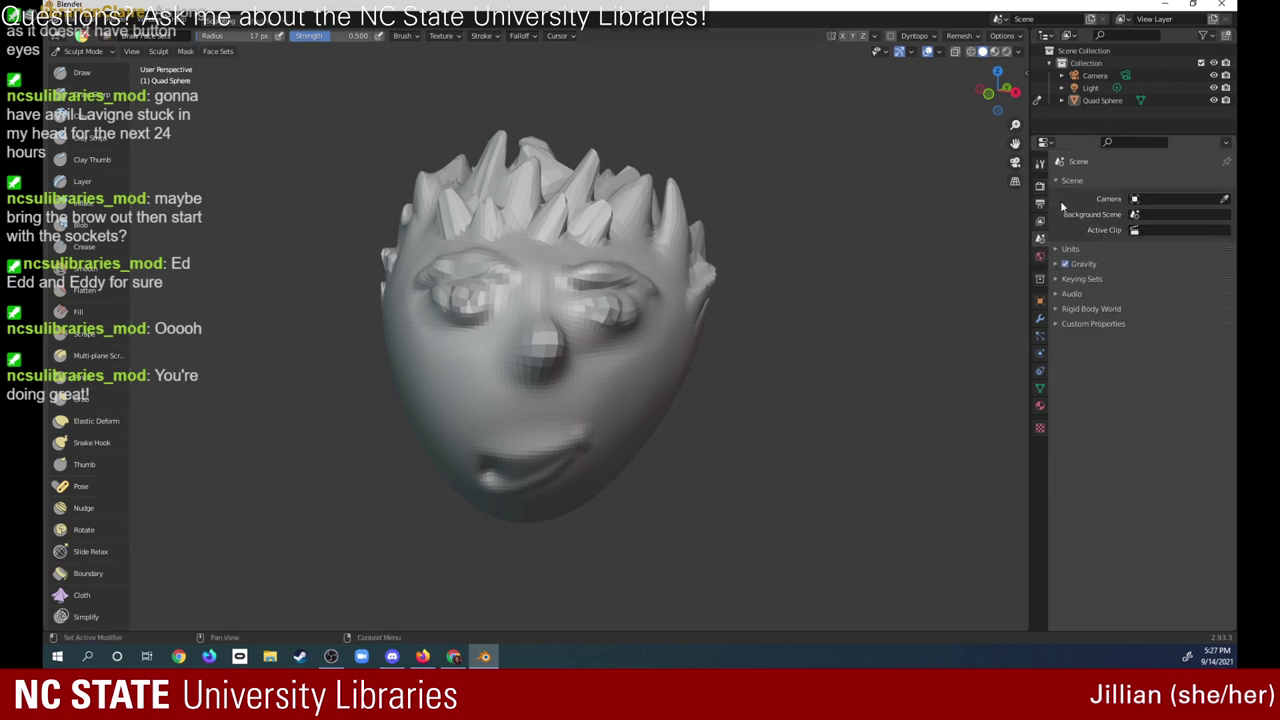
left_click(1040, 256)
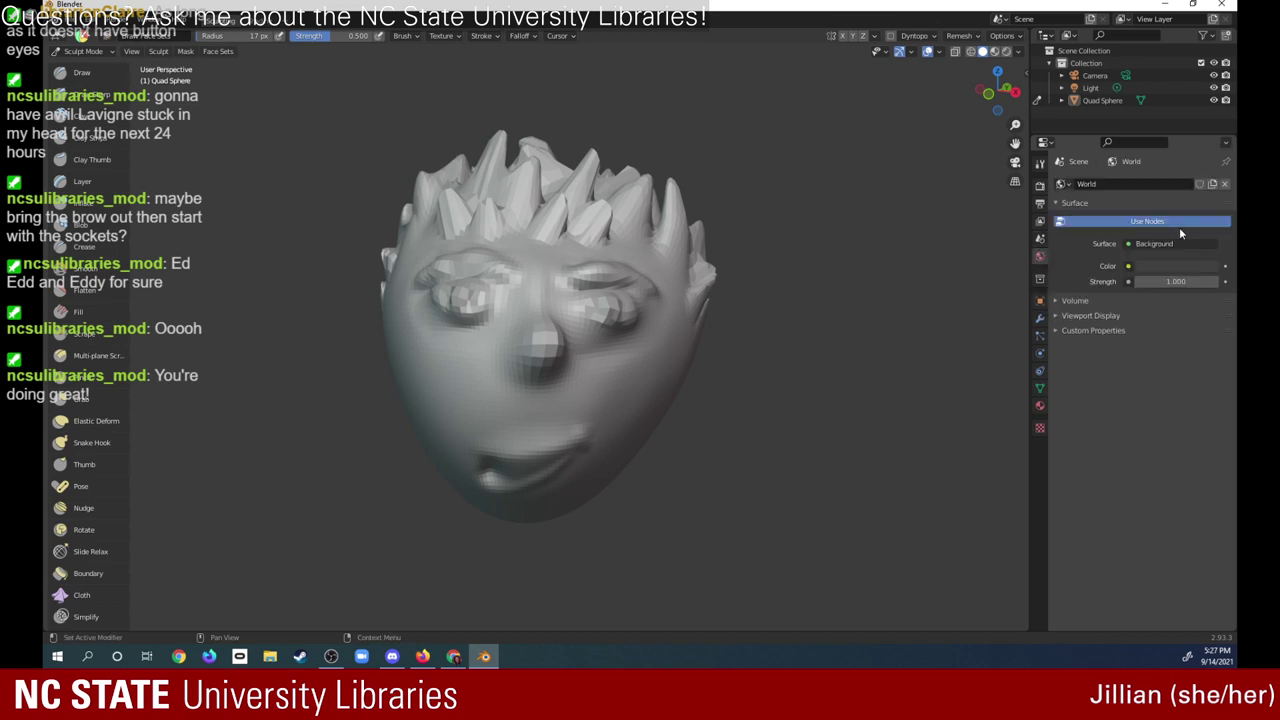
left_click(1155, 266)
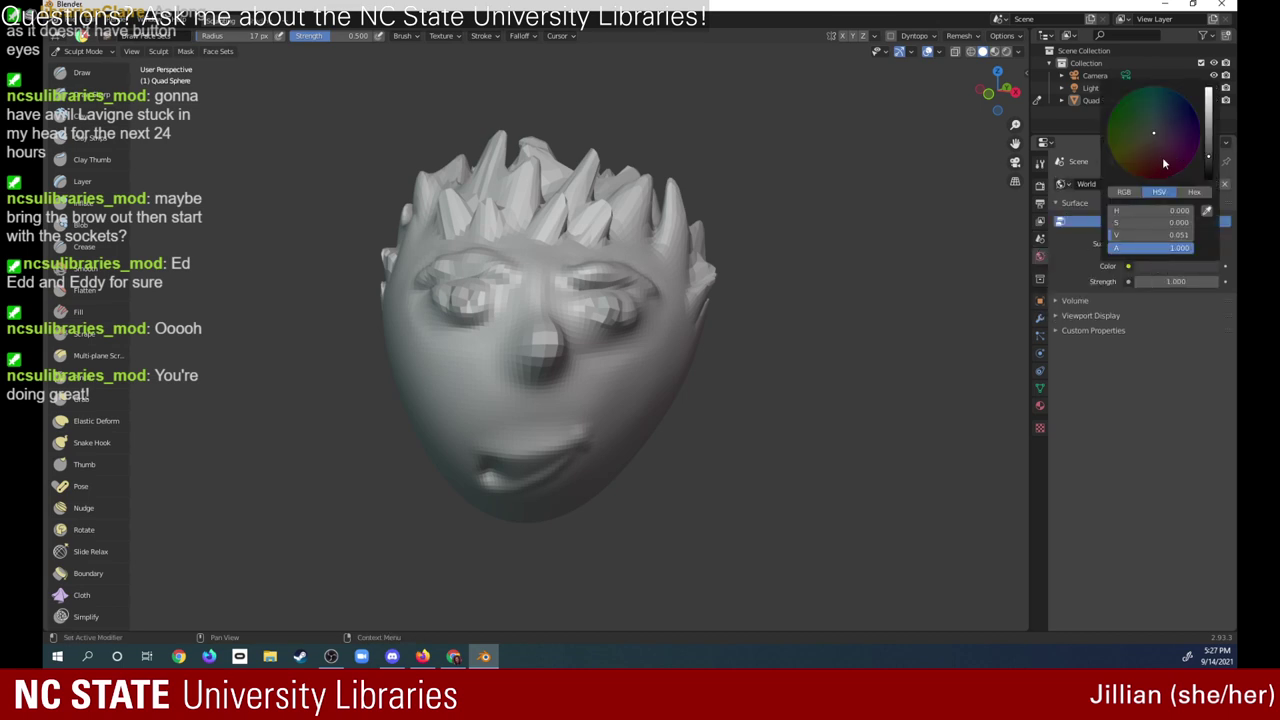
left_click(1129, 266)
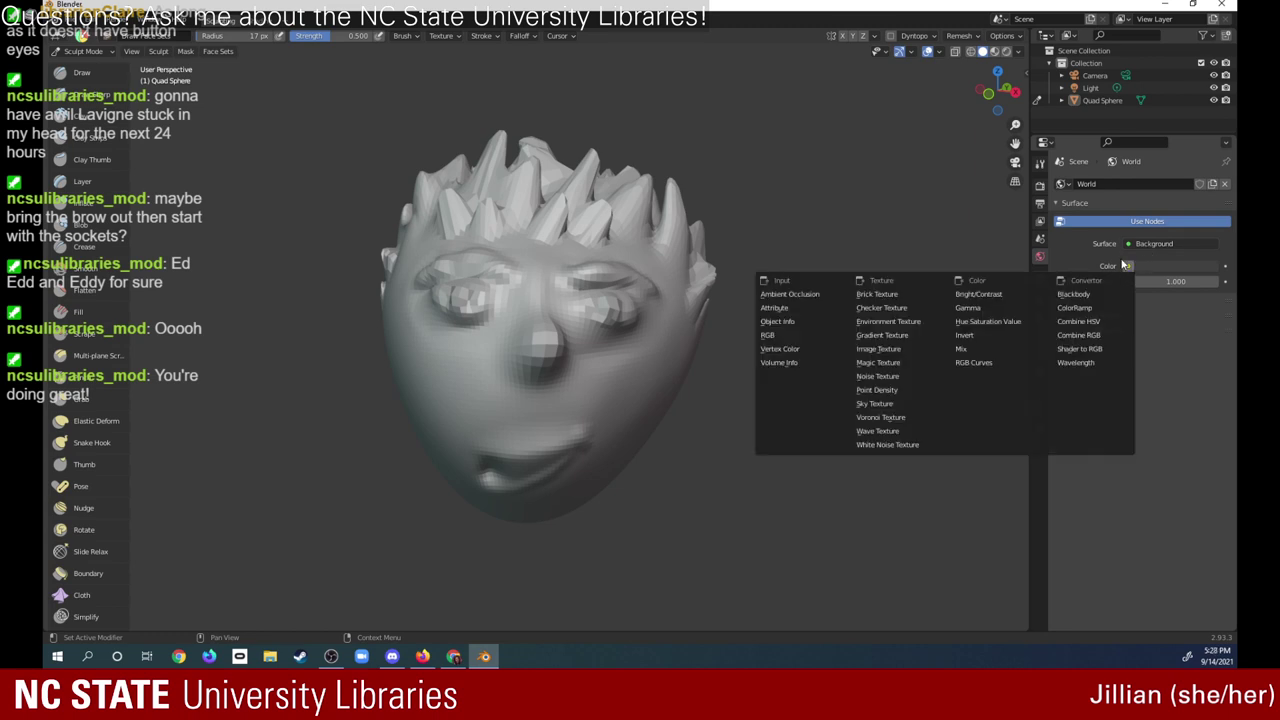
left_click(985, 322)
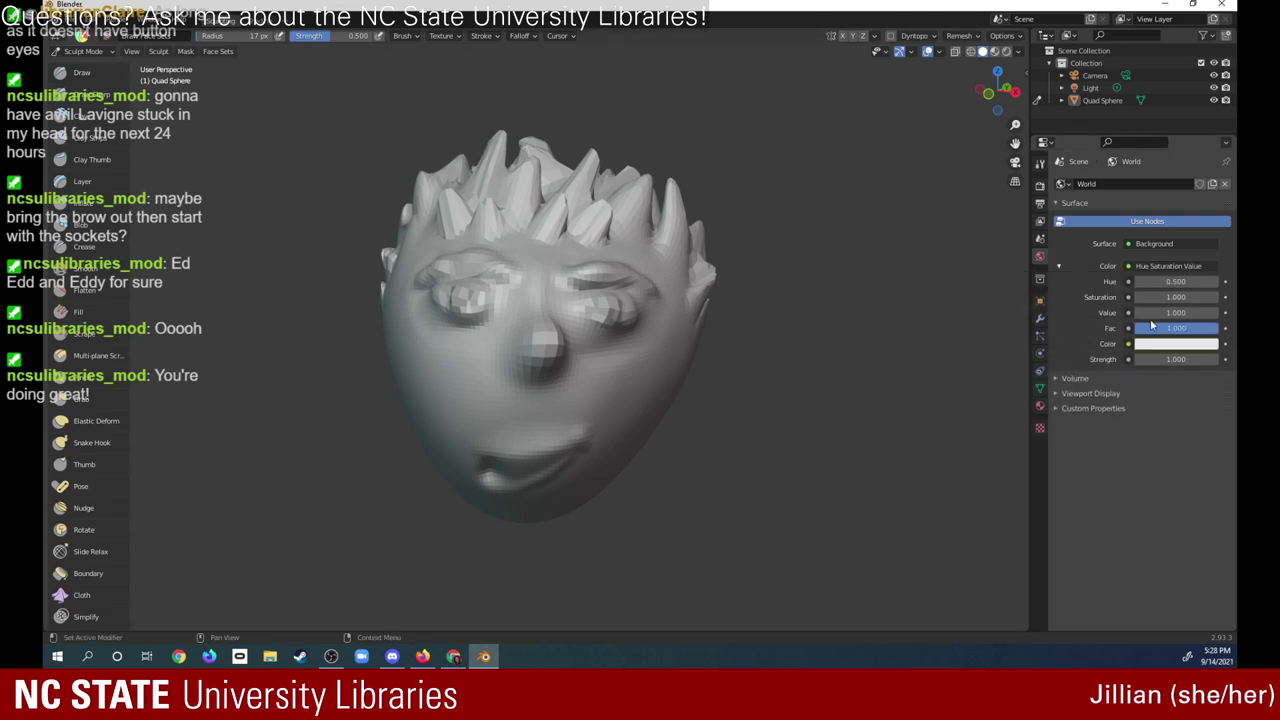
- Set the Hue Saturation Value node's colour to blue
left_click(1165, 345)
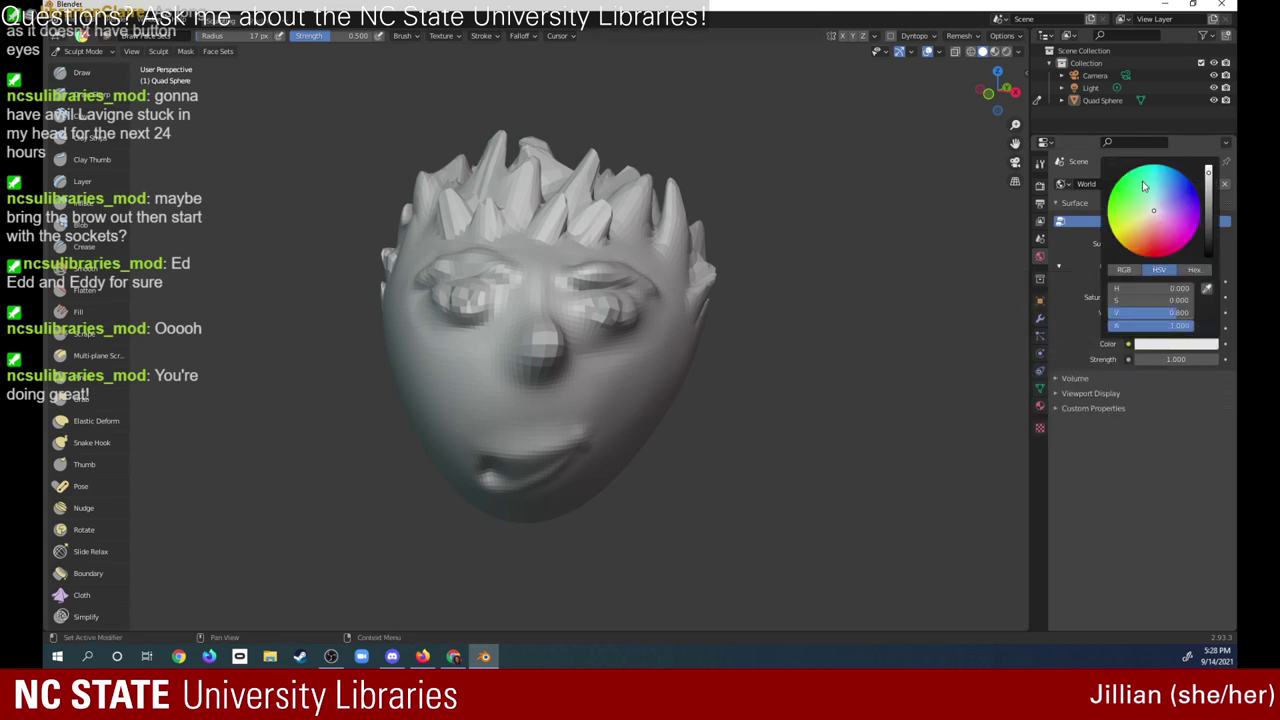
left_click(1159, 256)
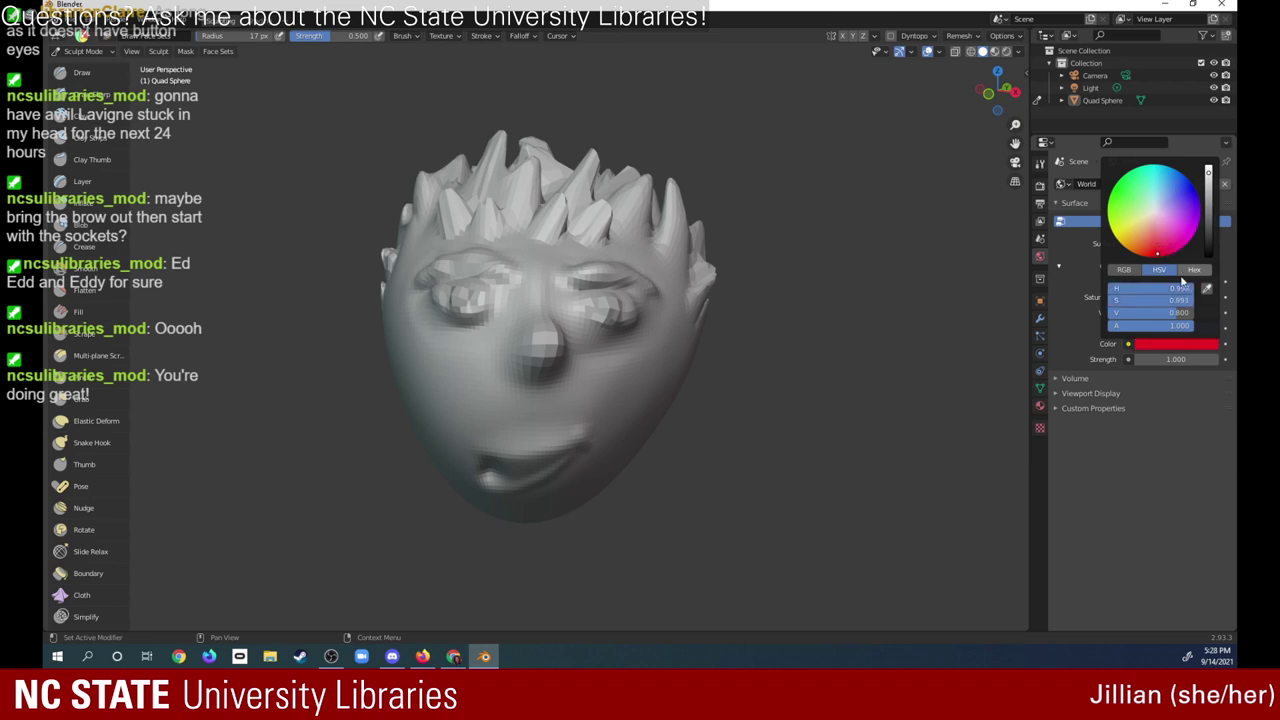
left_click(1133, 268)
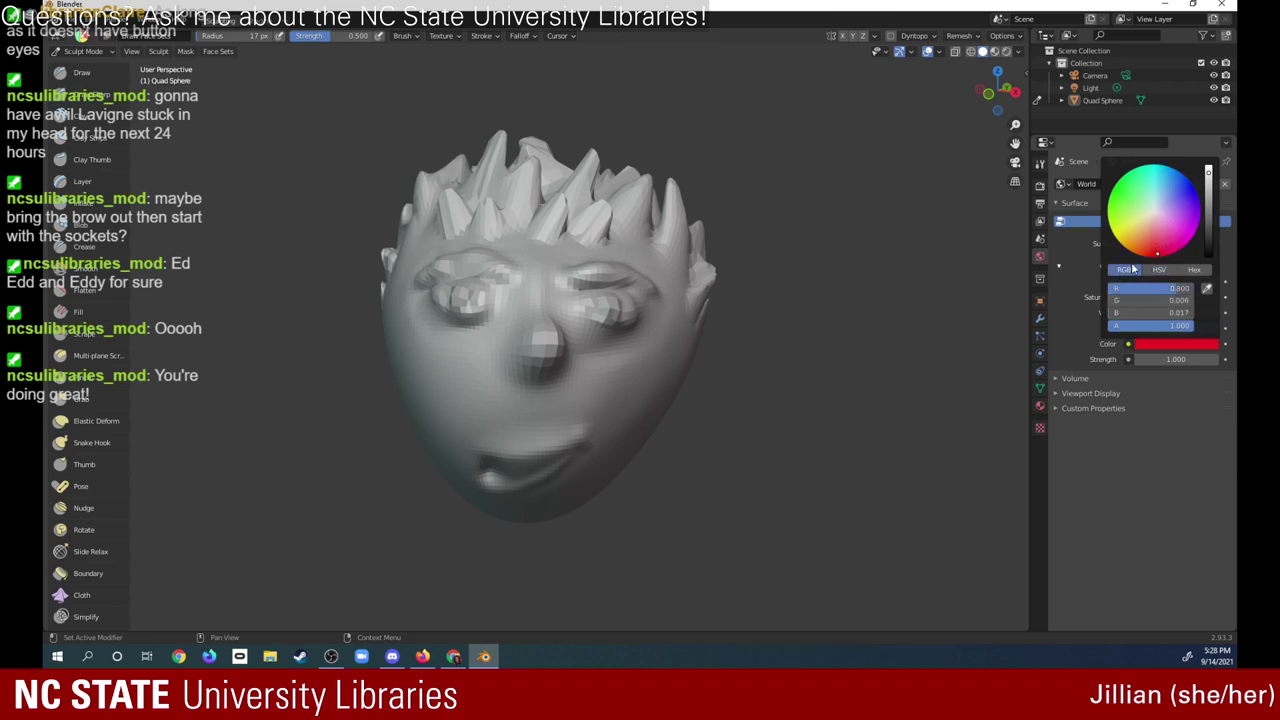
left_click(1177, 225)
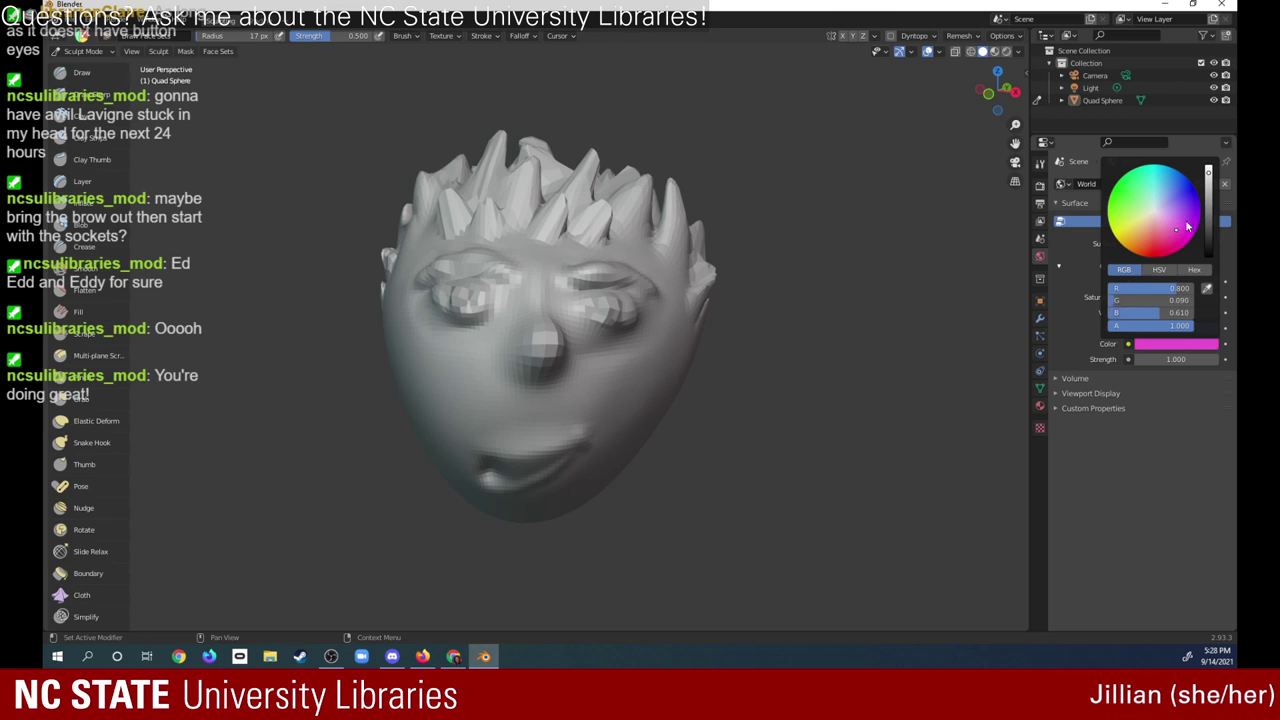
left_click(1191, 205)
mouse_move(1190, 215)
left_mouse_down()
mouse_move(1155, 176)
mouse_move(1121, 228)
mouse_move(1113, 193)
left_mouse_up()
left_click_drag(1153, 245, 1144, 262)
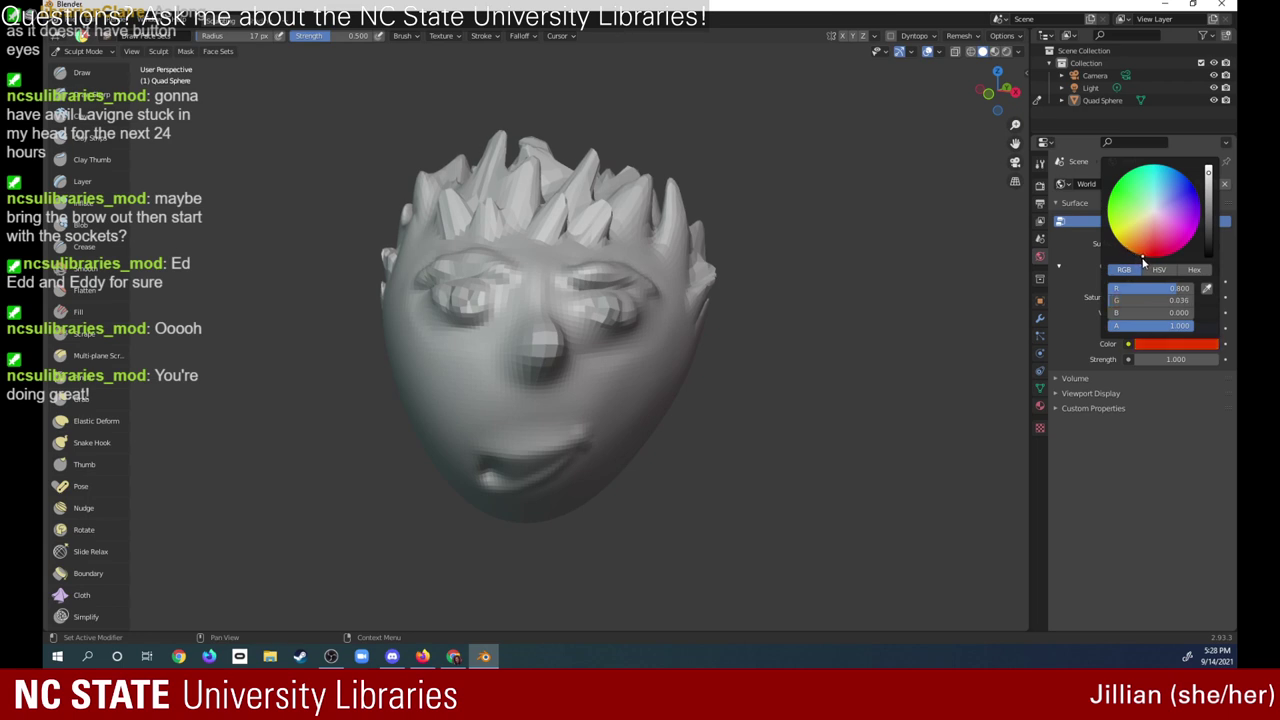
left_click_drag(1143, 261, 1153, 245)
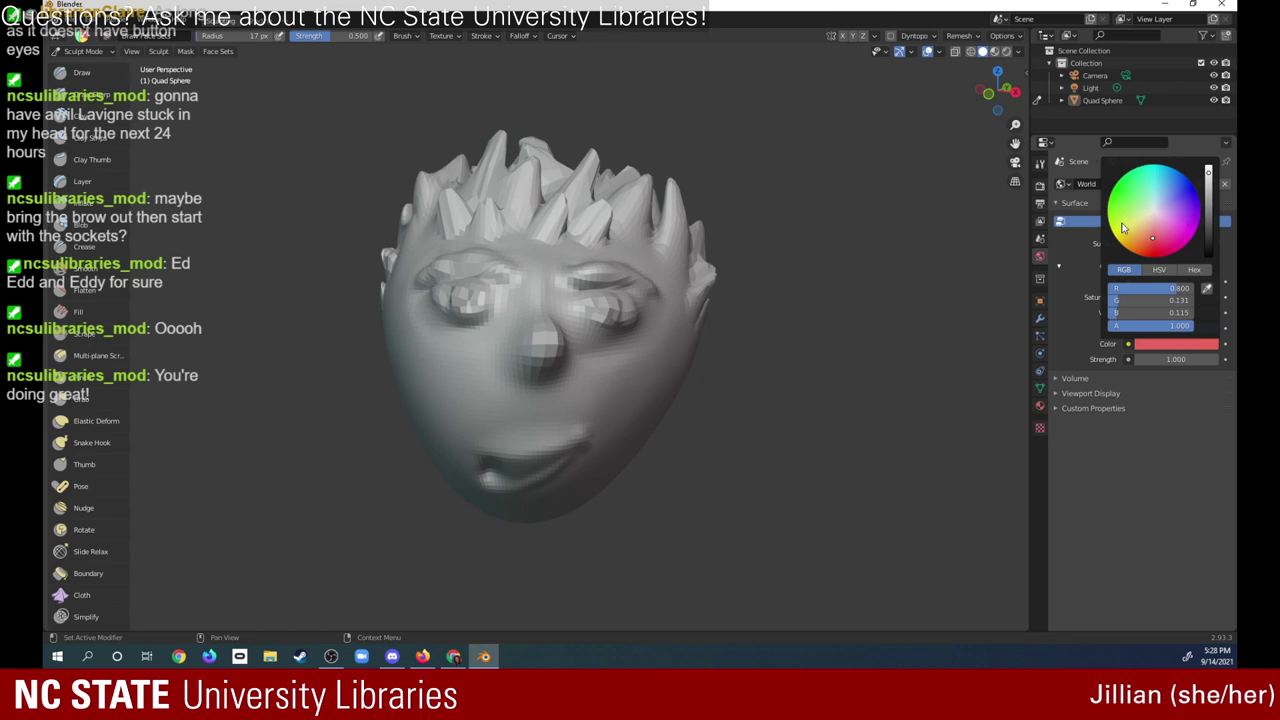
left_click(1181, 188)
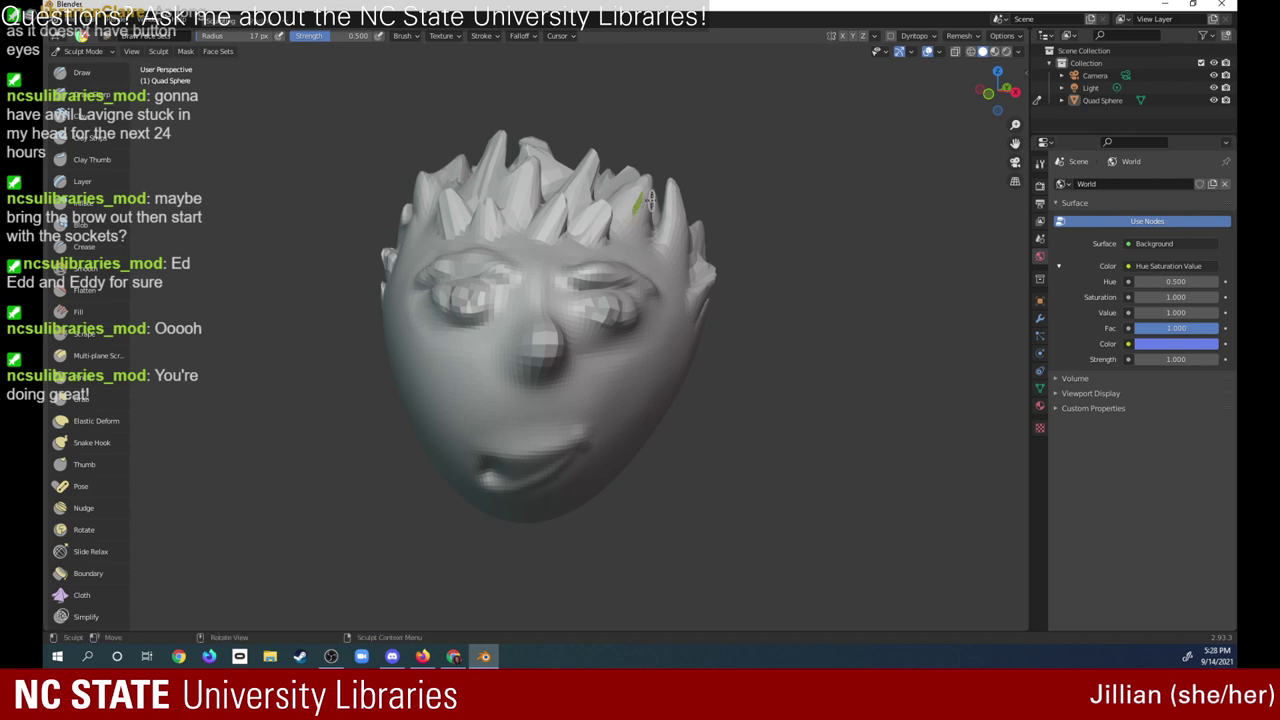
- Paint face sets across the hair spikes on the right front, up to the hair's right edge
left_click_drag(630, 200, 668, 200)
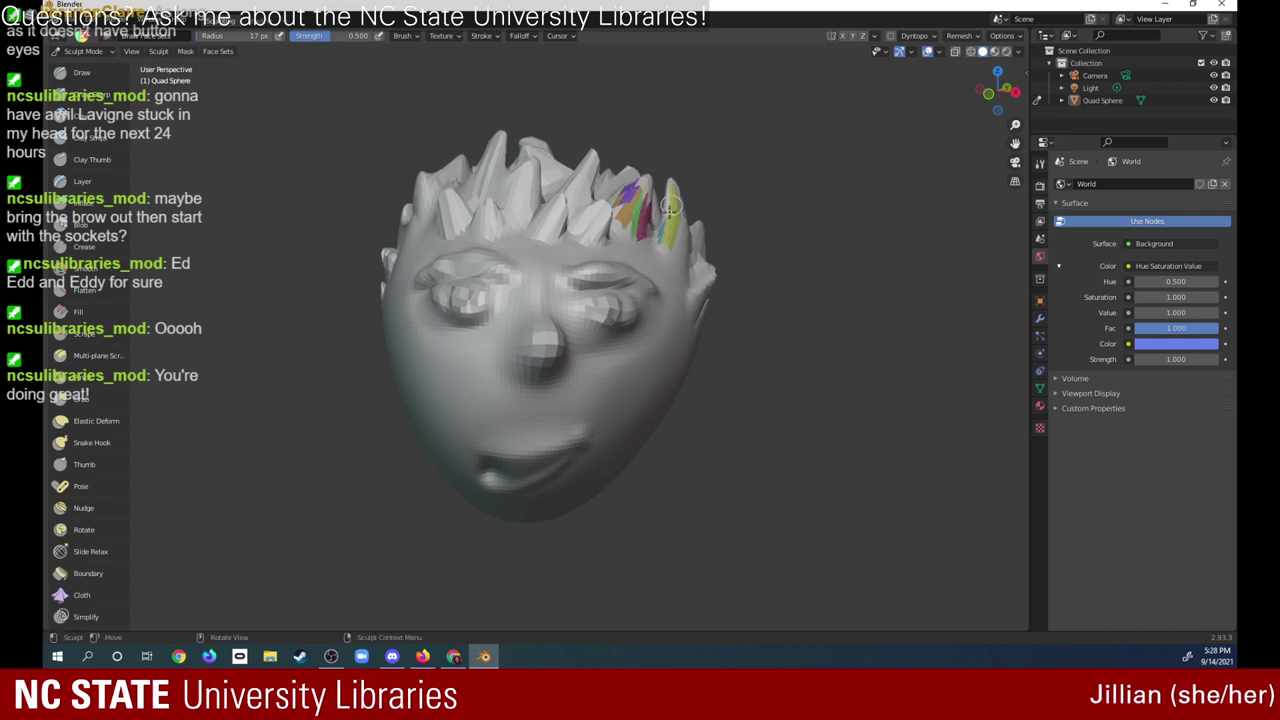
mouse_move(676, 246)
left_mouse_down()
mouse_move(688, 226)
mouse_move(676, 258)
mouse_move(696, 260)
mouse_move(698, 290)
left_mouse_up()
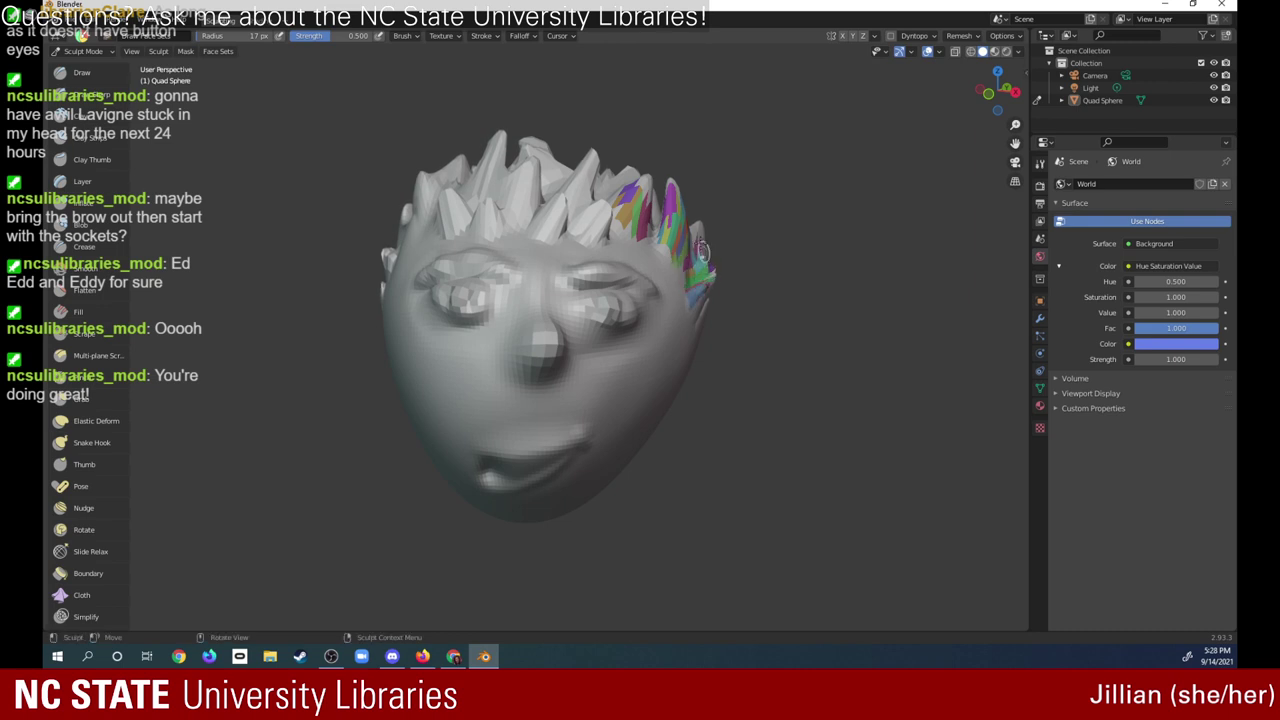
mouse_move(664, 214)
left_mouse_down()
mouse_move(654, 190)
mouse_move(617, 187)
mouse_move(616, 222)
mouse_move(656, 258)
mouse_move(666, 245)
mouse_move(702, 285)
left_mouse_up()
left_click_drag(700, 236, 702, 264)
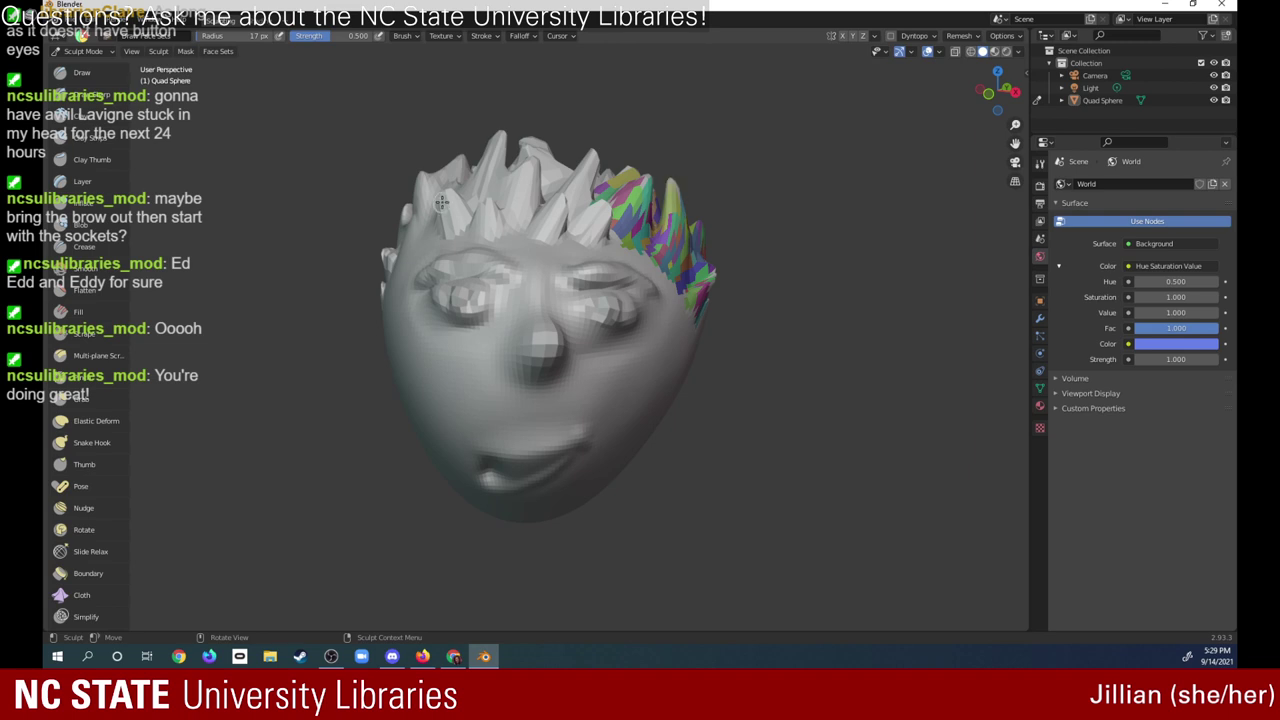
- Paint face sets over the left and centre front hair spikes
mouse_move(442, 202)
left_mouse_down()
mouse_move(440, 226)
mouse_move(470, 214)
left_mouse_up()
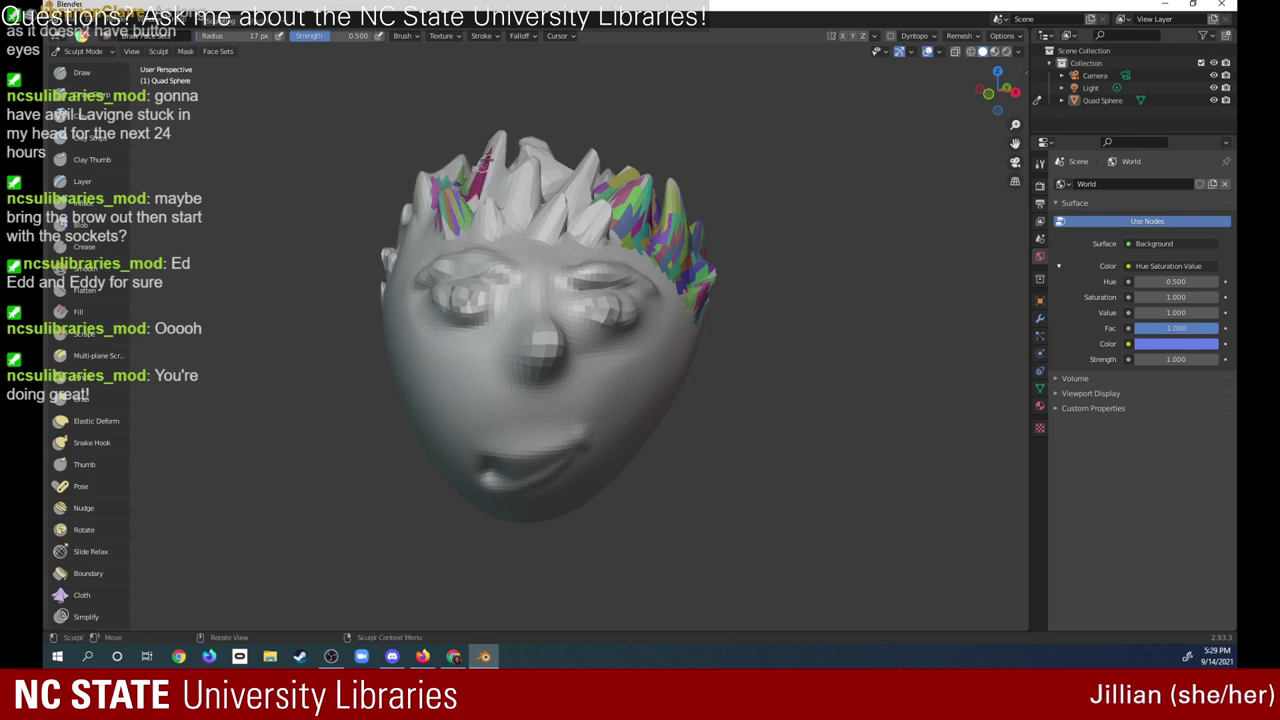
mouse_move(496, 148)
left_mouse_down()
mouse_move(502, 190)
mouse_move(524, 204)
mouse_move(547, 150)
mouse_move(586, 150)
mouse_move(603, 205)
mouse_move(585, 225)
mouse_move(608, 212)
mouse_move(532, 222)
mouse_move(566, 240)
left_mouse_up()
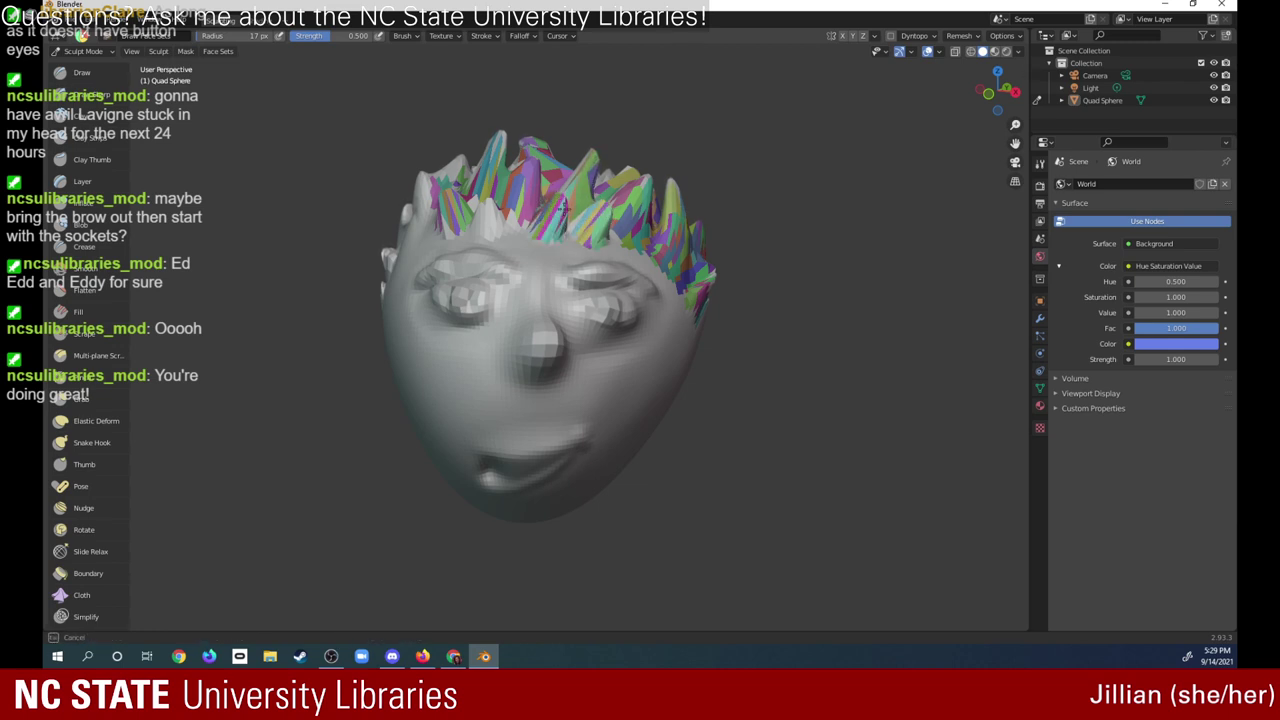
mouse_move(534, 196)
left_mouse_down()
mouse_move(501, 204)
mouse_move(488, 232)
mouse_move(453, 175)
mouse_move(470, 162)
mouse_move(430, 175)
left_mouse_up()
mouse_move(425, 180)
left_mouse_down()
mouse_move(420, 212)
mouse_move(440, 215)
mouse_move(521, 203)
mouse_move(546, 184)
left_mouse_up()
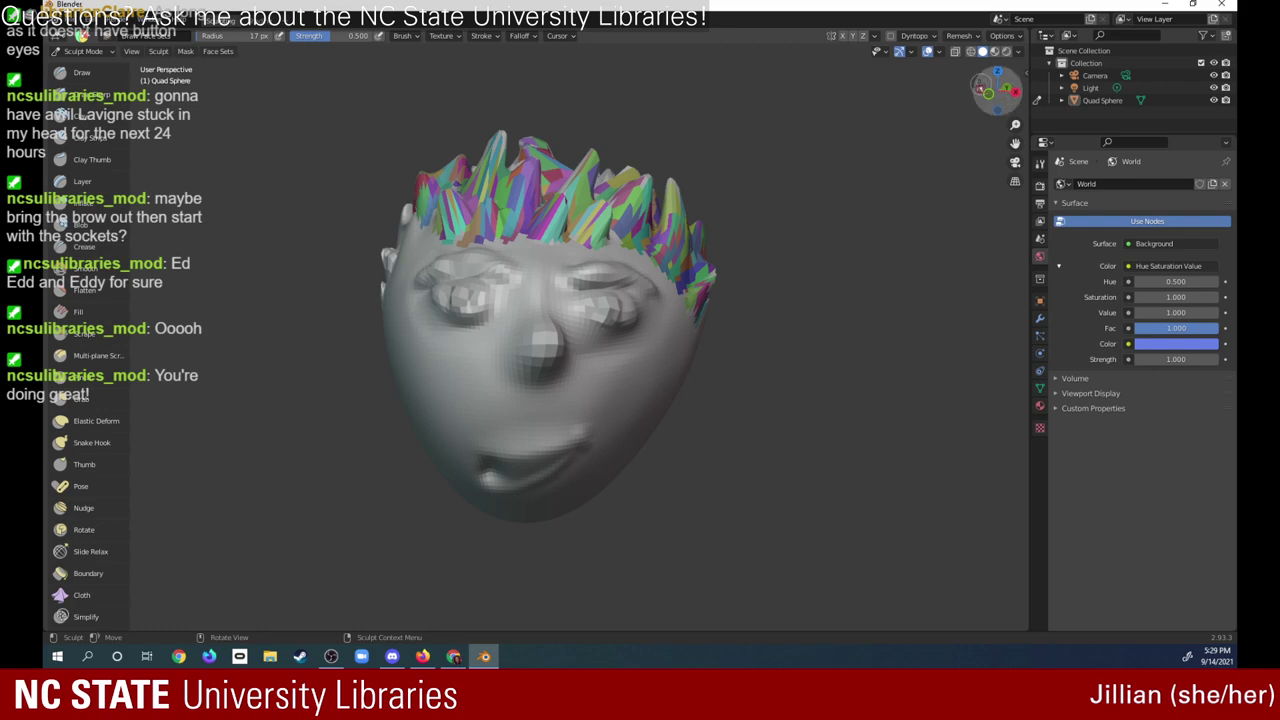
- Turn to the back of the head and paint a large red face set extending down beside the hair
middle_click_drag(418, 205, 459, 265)
mouse_move(459, 265)
left_mouse_down()
mouse_move(513, 218)
mouse_move(505, 175)
left_mouse_up()
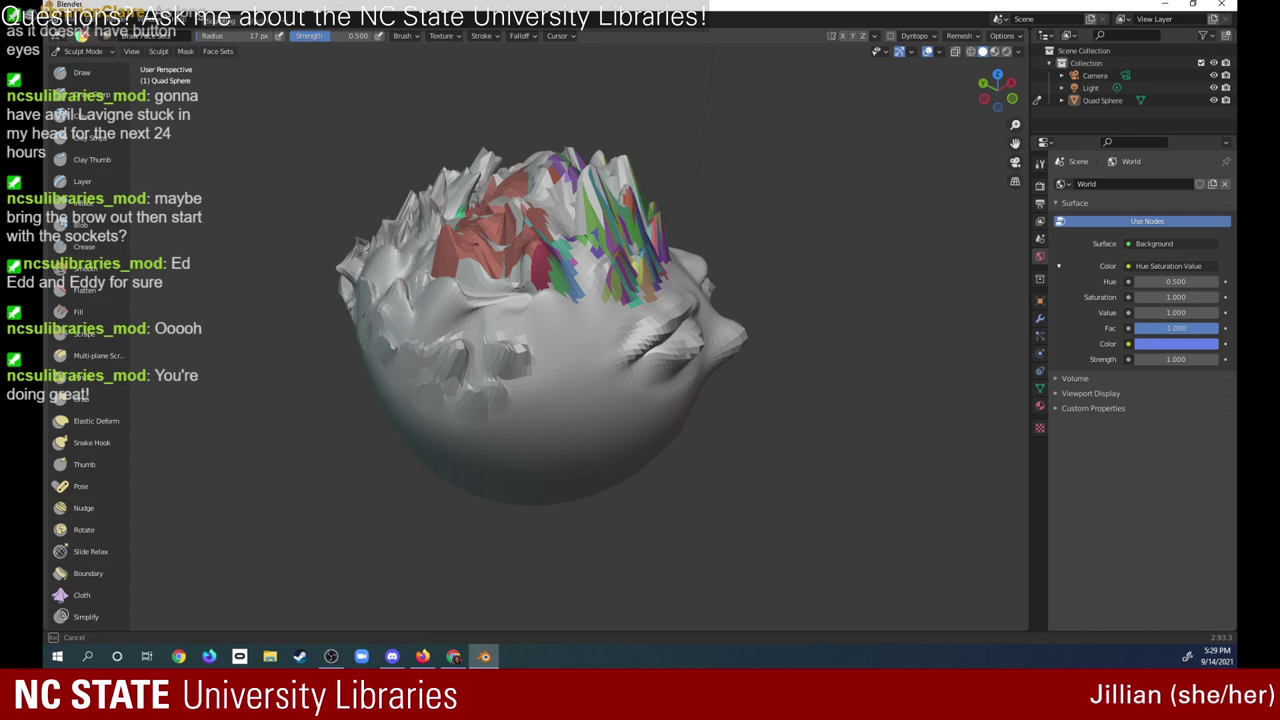
mouse_move(481, 217)
left_mouse_down()
mouse_move(412, 306)
mouse_move(497, 335)
mouse_move(480, 405)
mouse_move(495, 410)
mouse_move(468, 345)
mouse_move(415, 345)
mouse_move(382, 298)
mouse_move(445, 250)
mouse_move(422, 312)
mouse_move(476, 250)
mouse_move(488, 262)
mouse_move(498, 228)
mouse_move(484, 200)
mouse_move(470, 188)
mouse_move(450, 224)
mouse_move(442, 214)
mouse_move(463, 175)
mouse_move(480, 211)
mouse_move(503, 190)
mouse_move(491, 240)
mouse_move(550, 182)
mouse_move(576, 232)
mouse_move(578, 190)
mouse_move(580, 265)
mouse_move(595, 285)
mouse_move(611, 247)
mouse_move(538, 291)
mouse_move(540, 310)
mouse_move(545, 295)
mouse_move(605, 285)
mouse_move(545, 300)
mouse_move(515, 330)
mouse_move(534, 250)
mouse_move(487, 307)
mouse_move(475, 350)
mouse_move(482, 272)
mouse_move(405, 308)
mouse_move(417, 257)
mouse_move(370, 262)
mouse_move(432, 190)
mouse_move(440, 225)
mouse_move(450, 175)
mouse_move(437, 190)
mouse_move(475, 182)
left_mouse_up()
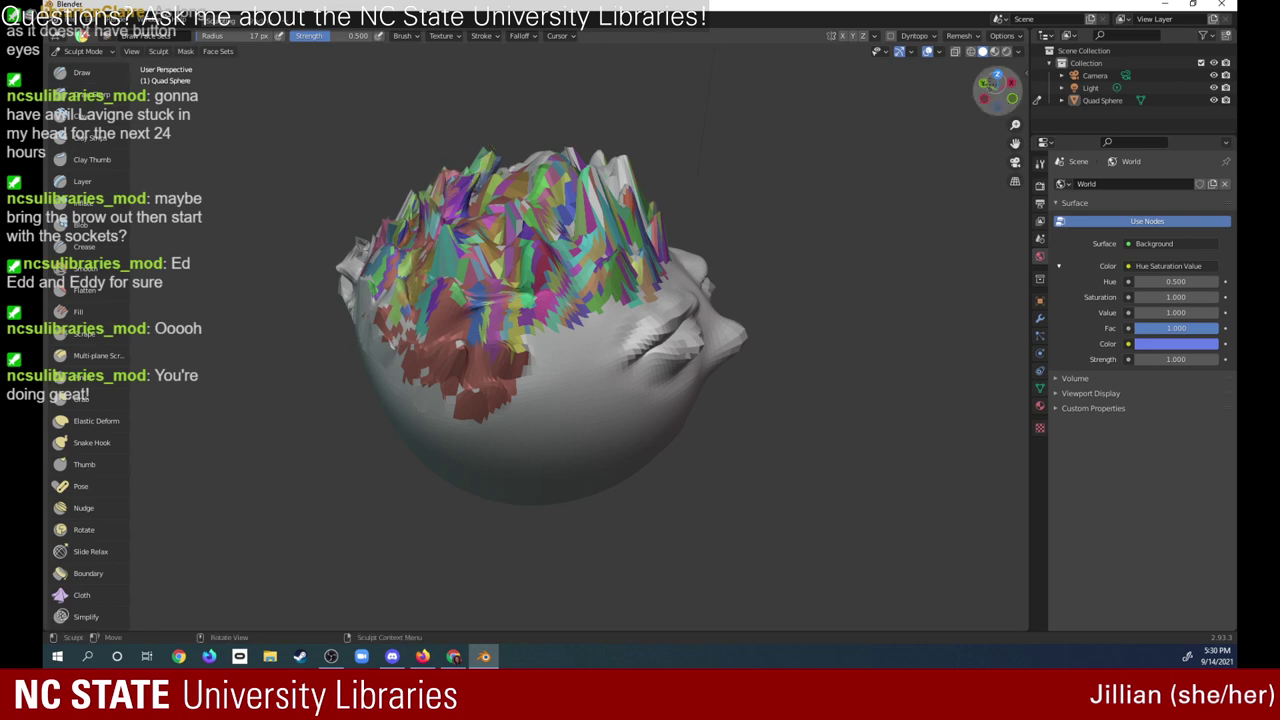
- From a top view, paint face sets across the crown from its centre out to the left and top rims
left_click_drag(997, 88, 1128, 70)
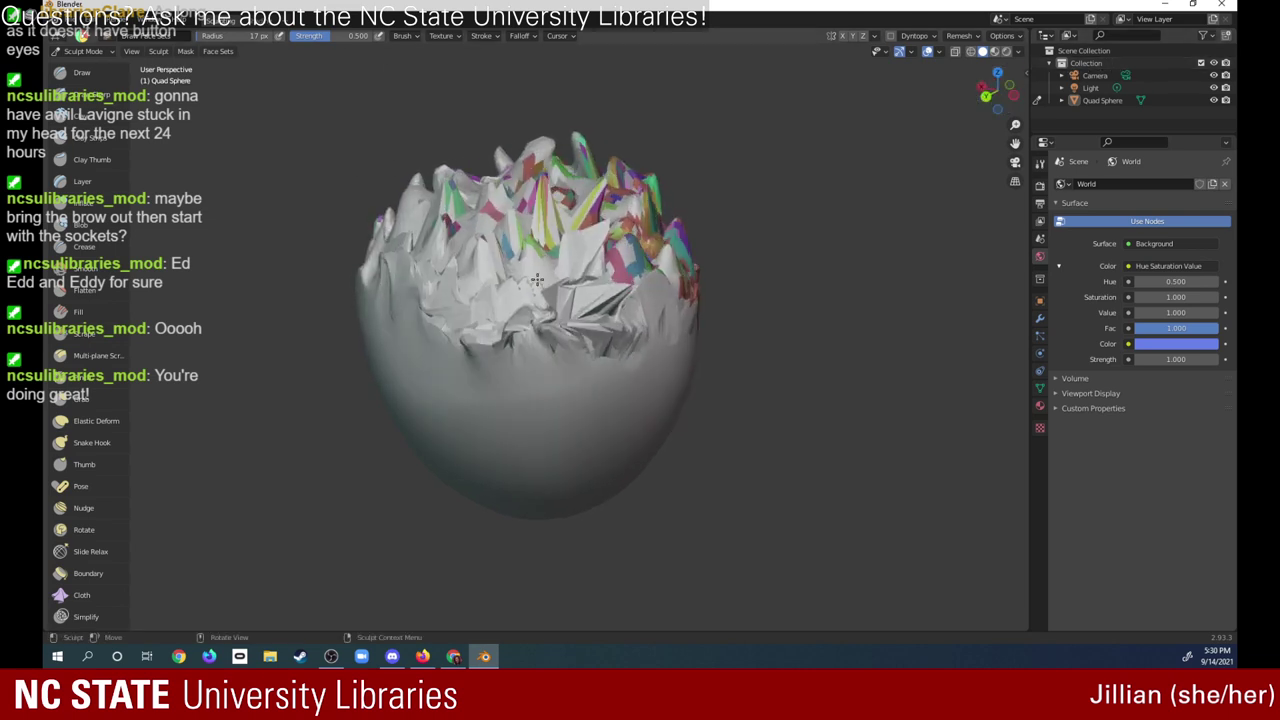
mouse_move(545, 255)
left_mouse_down()
mouse_move(570, 225)
mouse_move(585, 265)
mouse_move(603, 208)
mouse_move(547, 208)
mouse_move(565, 230)
mouse_move(560, 195)
mouse_move(650, 205)
mouse_move(610, 230)
mouse_move(620, 215)
mouse_move(605, 275)
mouse_move(540, 280)
mouse_move(465, 236)
mouse_move(455, 260)
mouse_move(452, 212)
mouse_move(407, 233)
left_mouse_up()
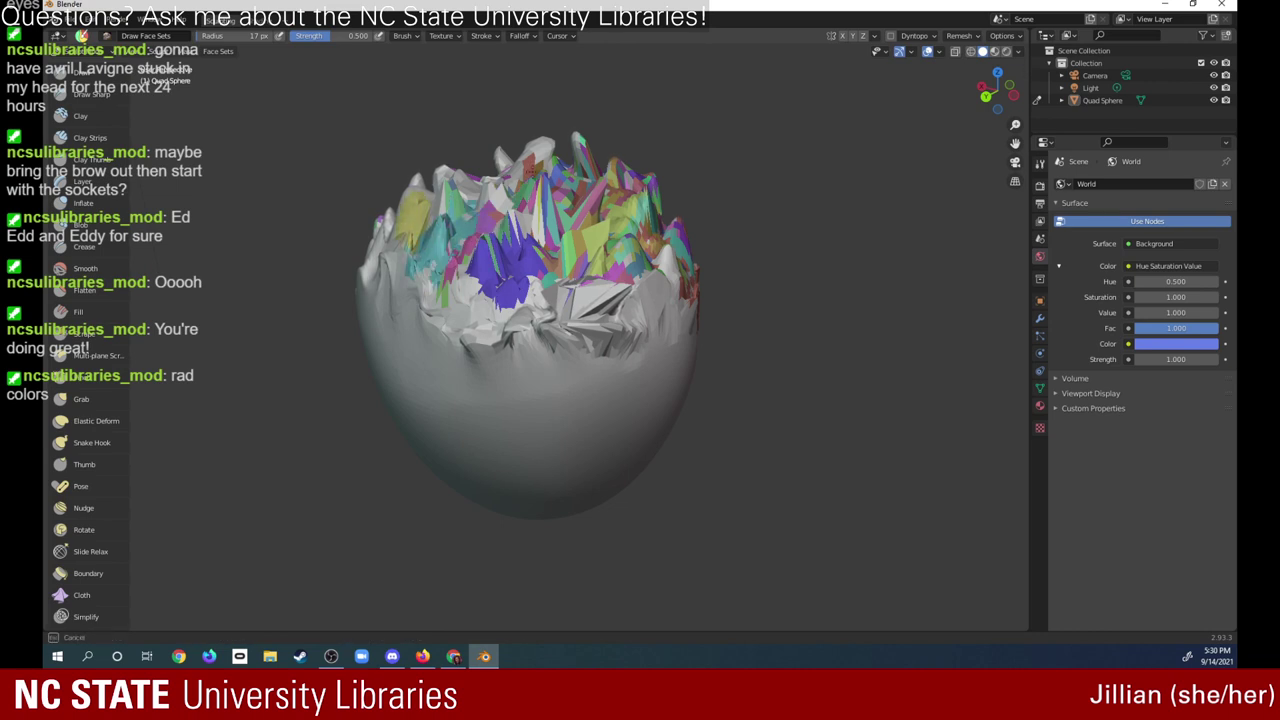
left_click_drag(515, 245, 560, 200)
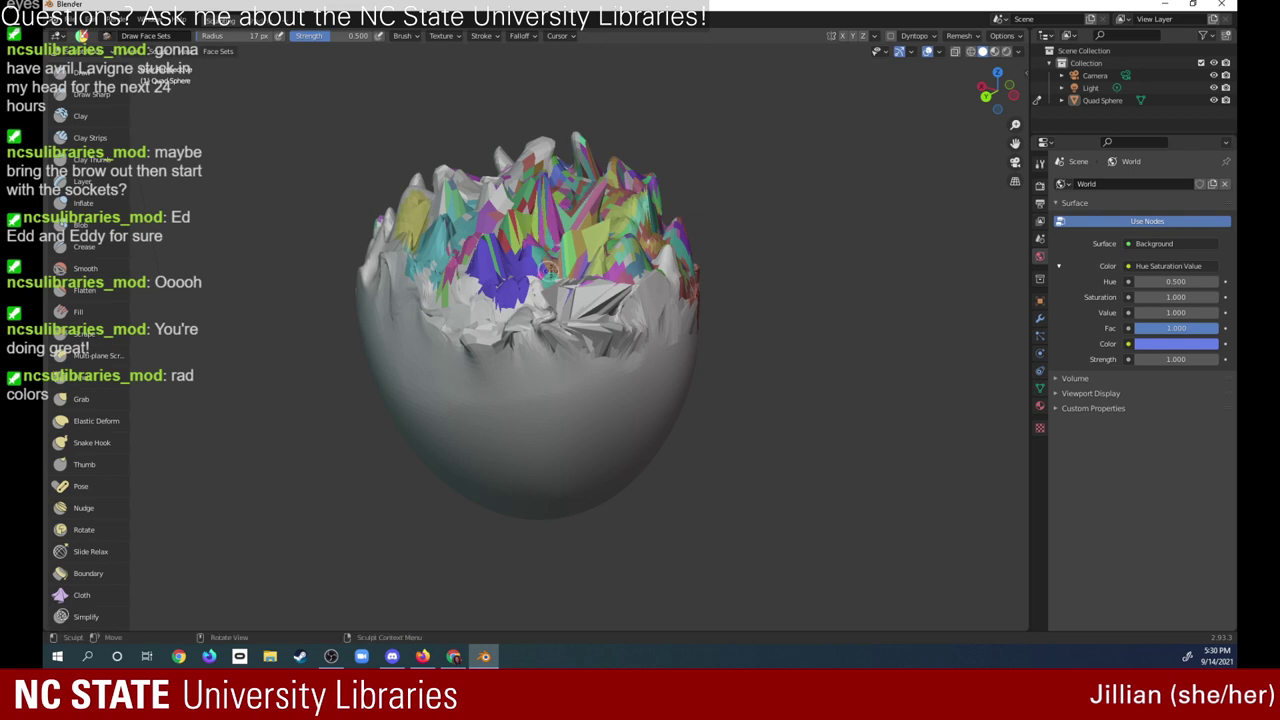
mouse_move(545, 310)
left_mouse_down()
mouse_move(640, 322)
mouse_move(580, 325)
mouse_move(574, 343)
left_mouse_up()
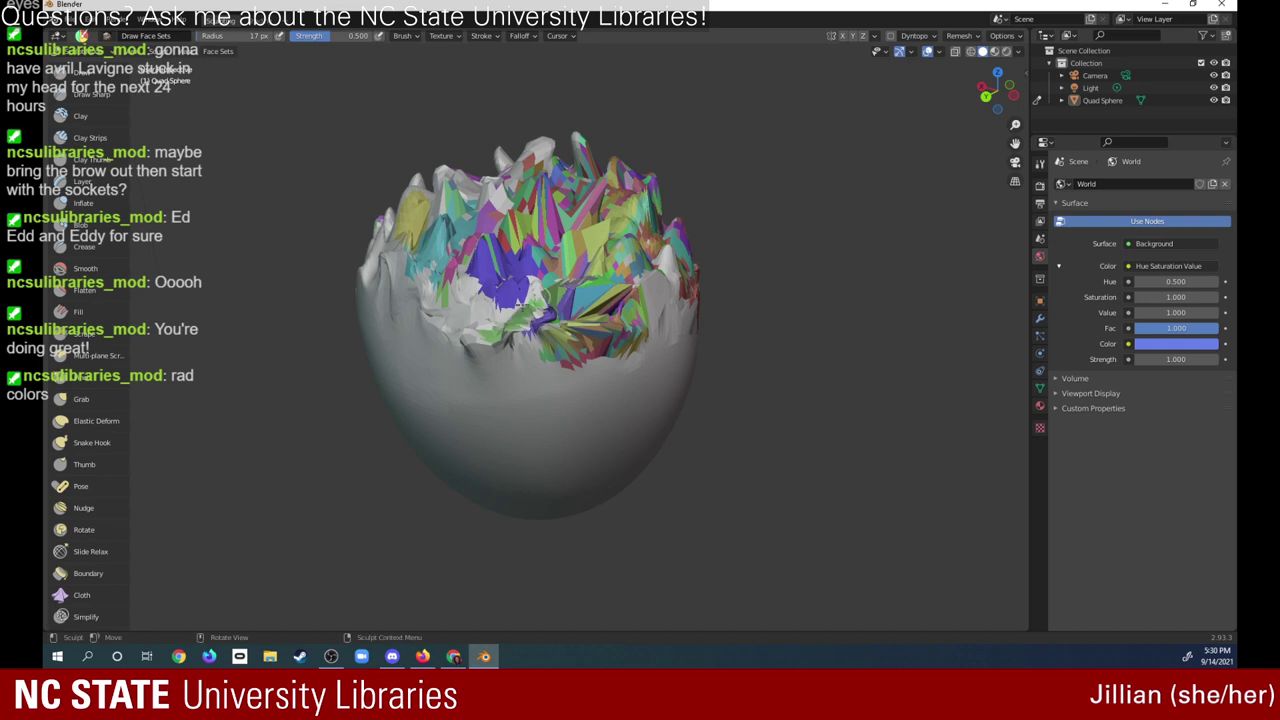
mouse_move(572, 297)
left_mouse_down()
mouse_move(495, 312)
mouse_move(508, 320)
mouse_move(590, 262)
left_mouse_up()
left_click_drag(528, 330, 562, 340)
left_click_drag(470, 300, 423, 269)
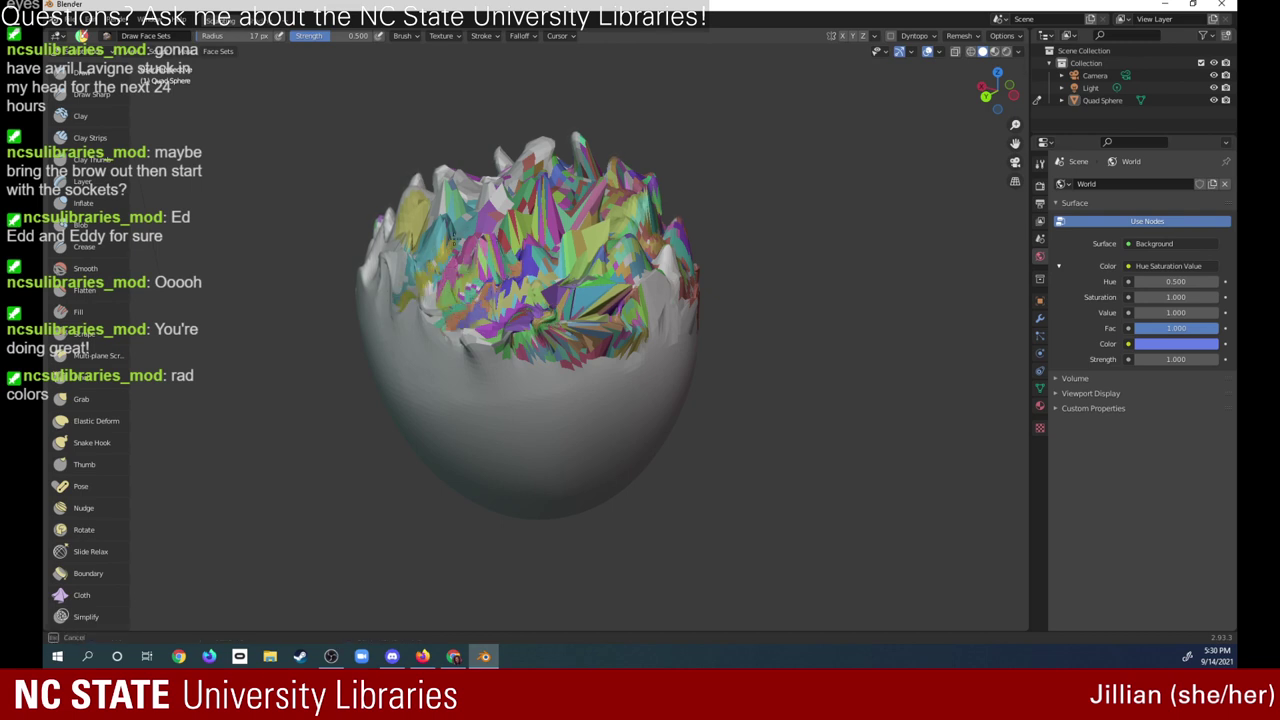
mouse_move(423, 269)
left_mouse_down()
mouse_move(438, 336)
mouse_move(515, 332)
left_mouse_up()
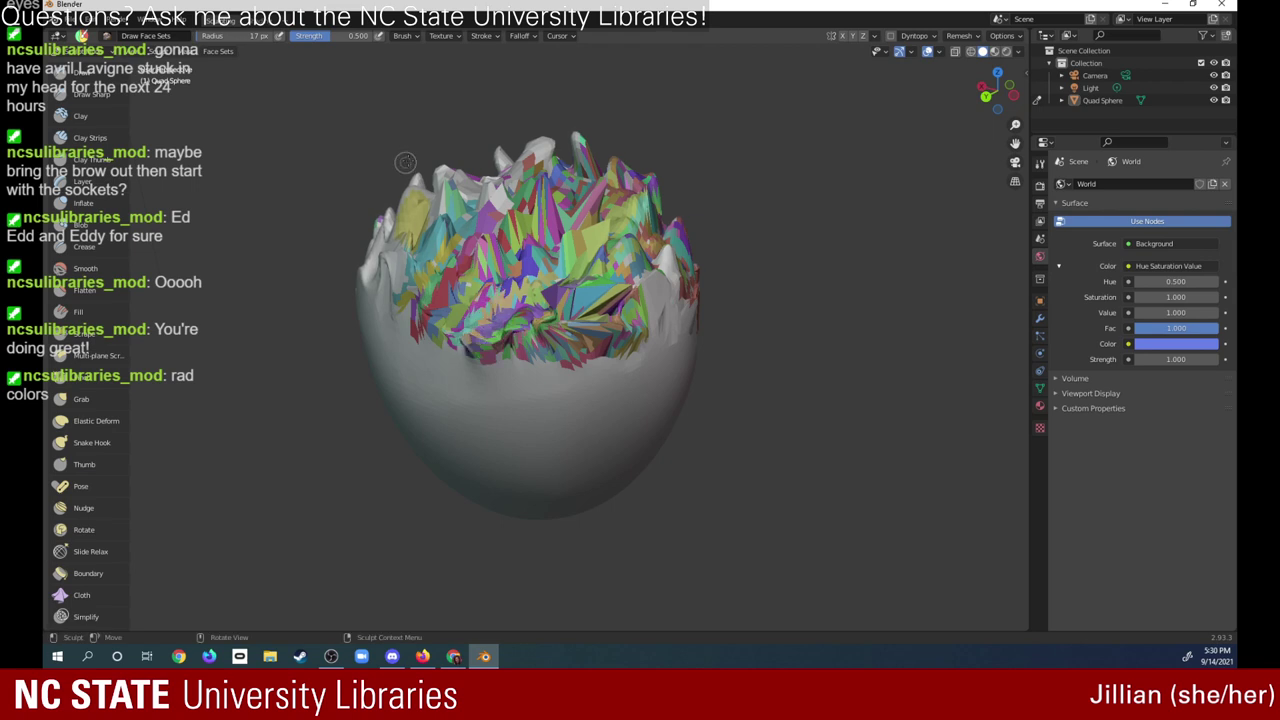
mouse_move(430, 283)
left_mouse_down()
mouse_move(398, 270)
mouse_move(396, 305)
mouse_move(394, 218)
mouse_move(363, 301)
left_mouse_up()
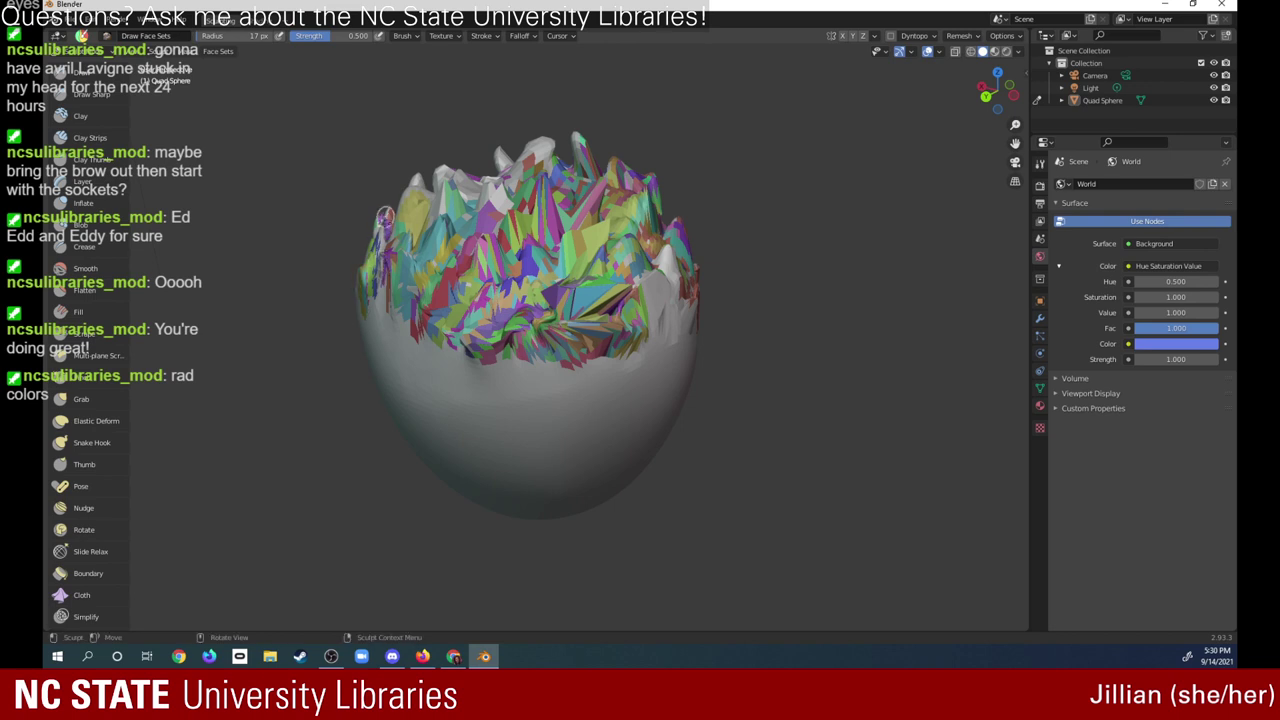
left_click_drag(384, 216, 490, 178)
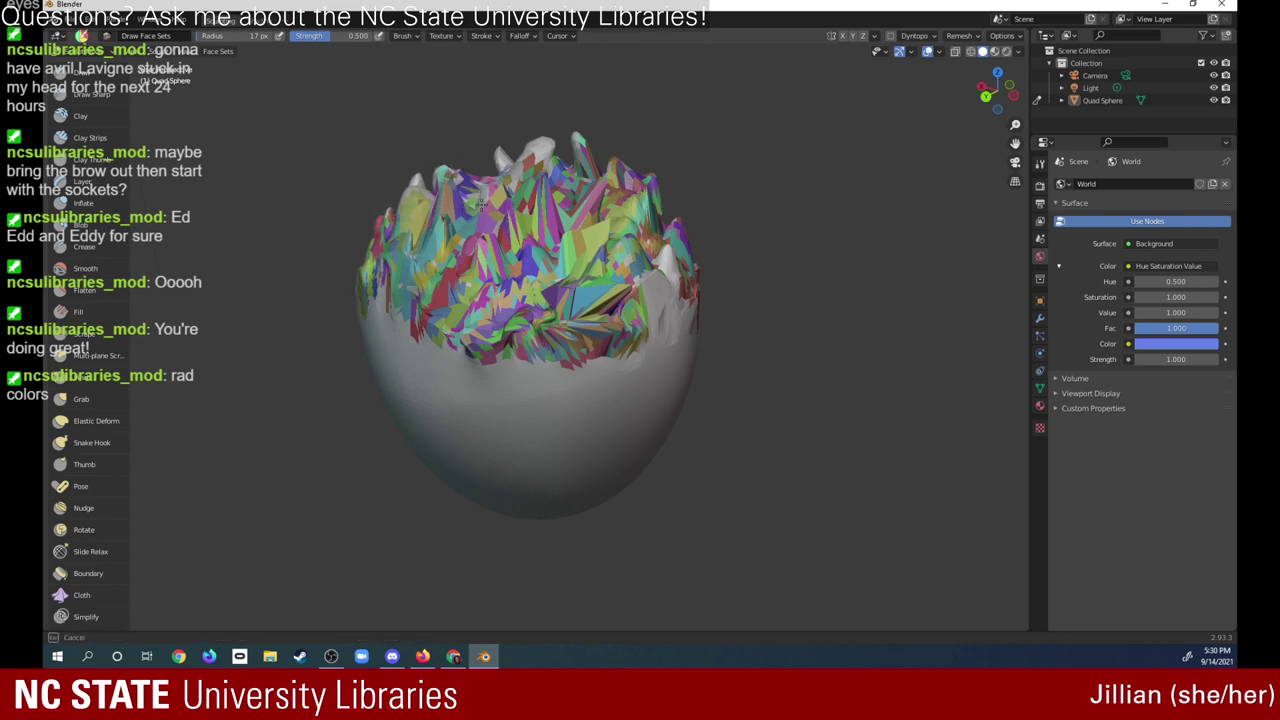
left_click_drag(480, 203, 482, 185)
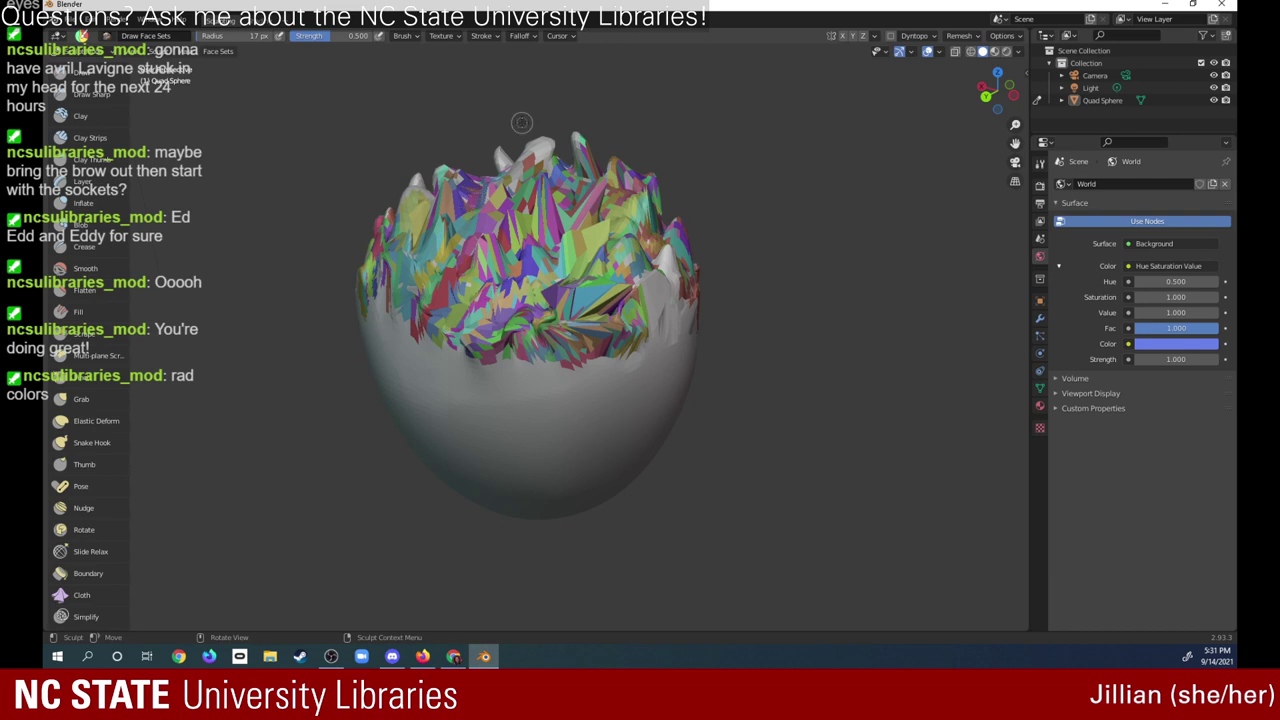
- Paint face sets along the side hairline and repaint the crown, adding a pink set
left_click_drag(985, 90, 1015, 91)
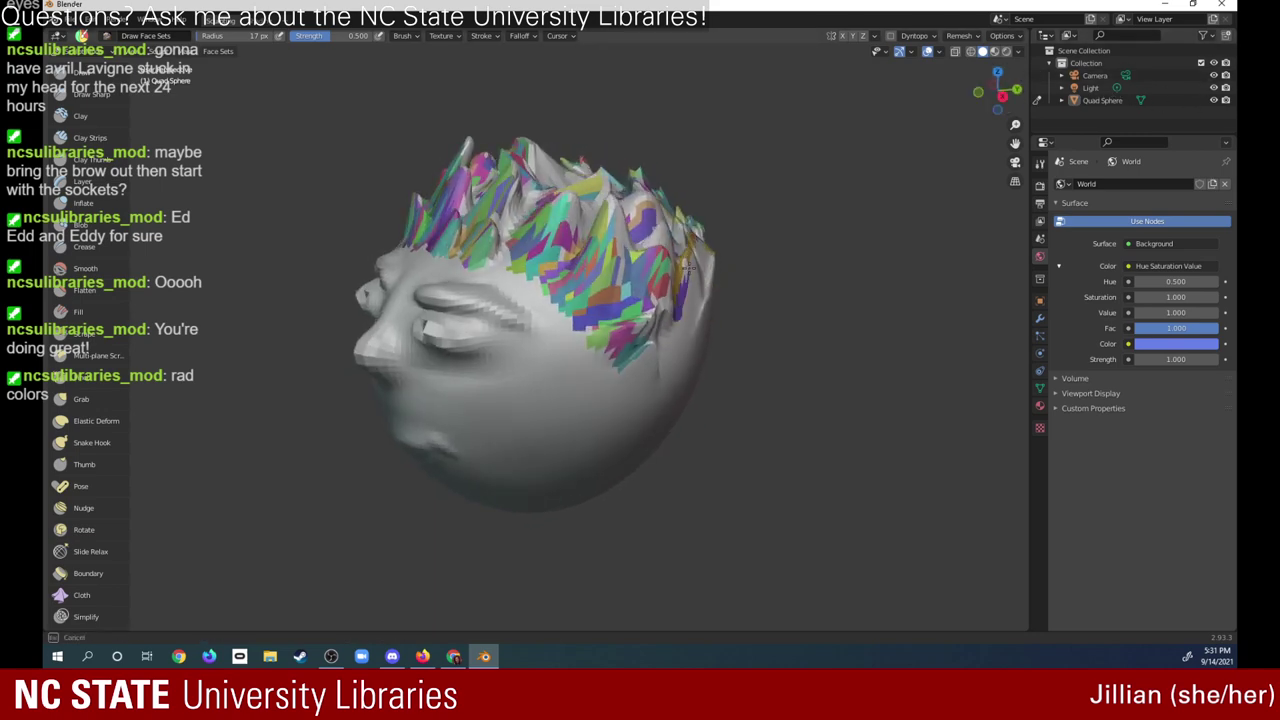
left_click_drag(712, 255, 703, 298)
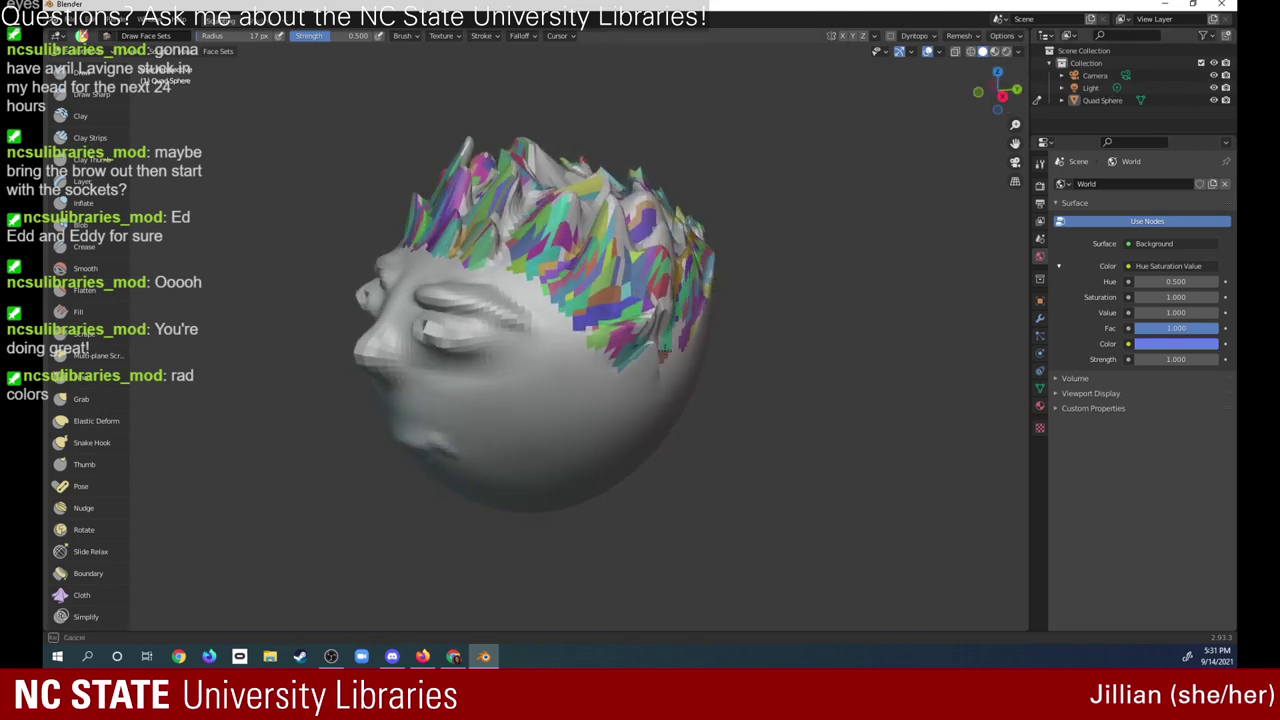
mouse_move(662, 348)
left_mouse_down()
mouse_move(662, 230)
mouse_move(595, 257)
mouse_move(588, 190)
left_mouse_up()
mouse_move(572, 250)
left_mouse_down()
mouse_move(598, 160)
mouse_move(543, 193)
mouse_move(536, 160)
mouse_move(505, 230)
left_mouse_up()
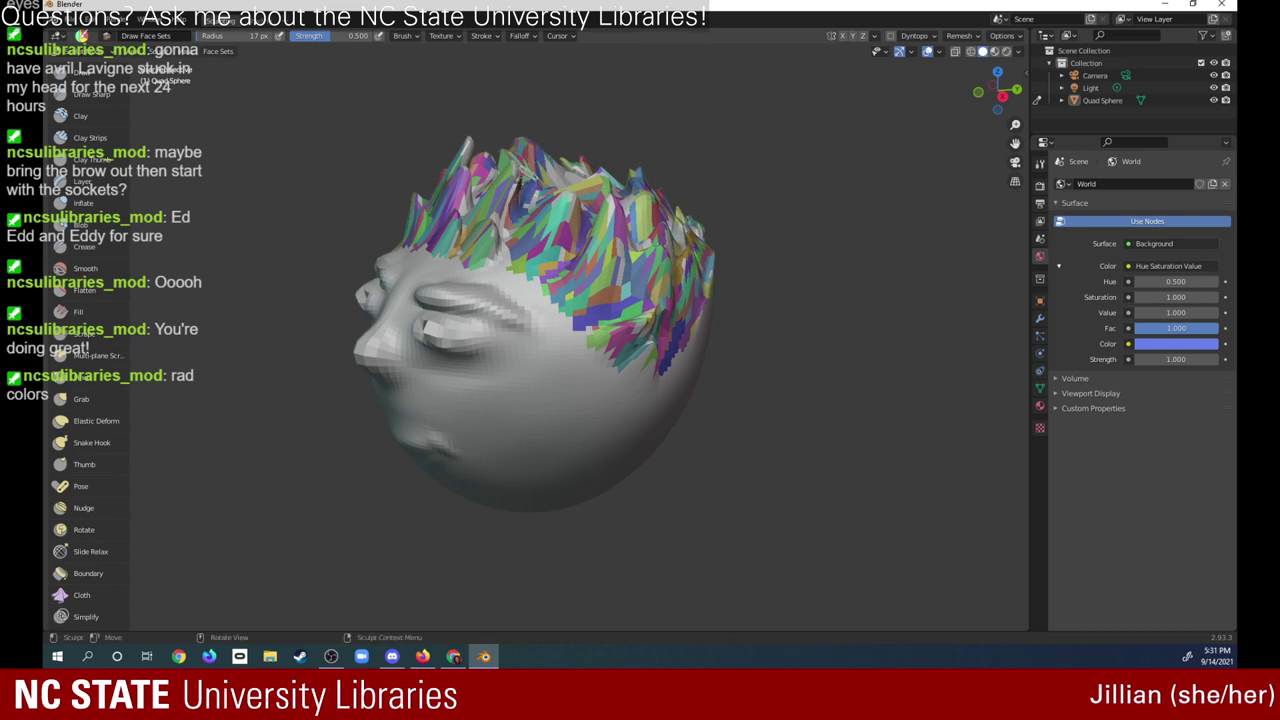
mouse_move(520, 175)
left_mouse_down()
mouse_move(555, 185)
mouse_move(541, 163)
mouse_move(579, 160)
left_mouse_up()
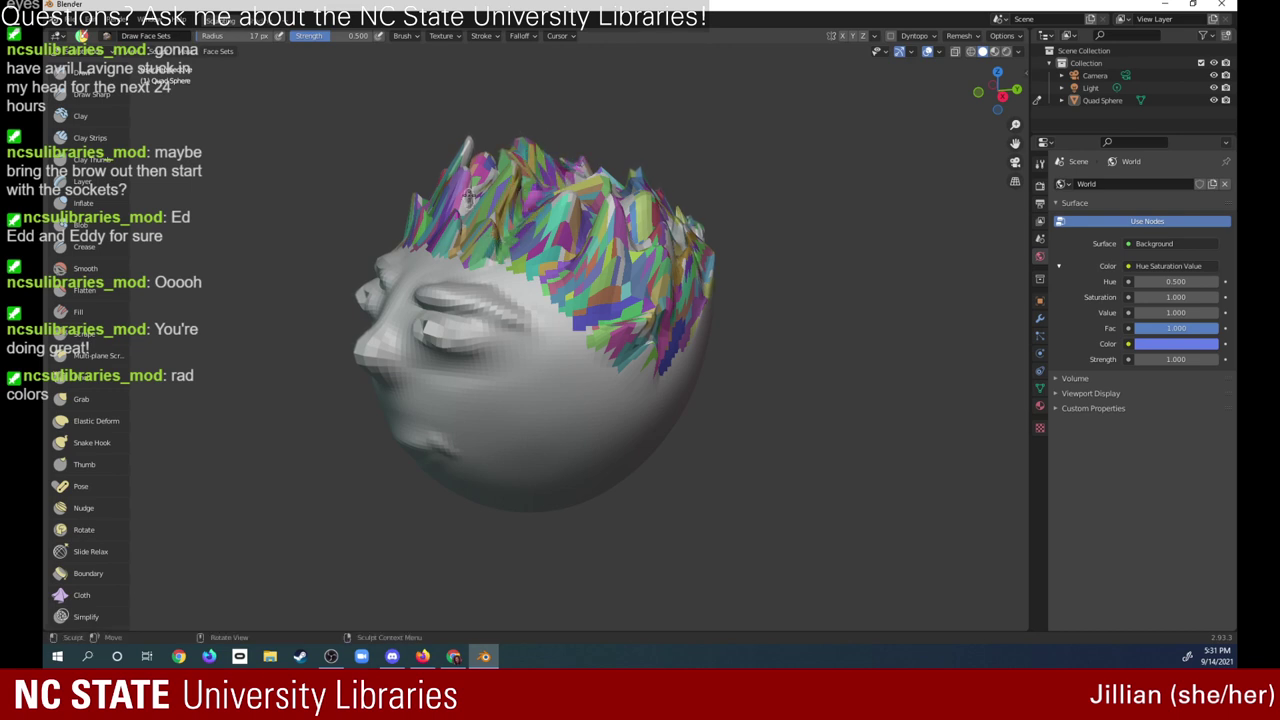
left_click_drag(485, 175, 479, 195)
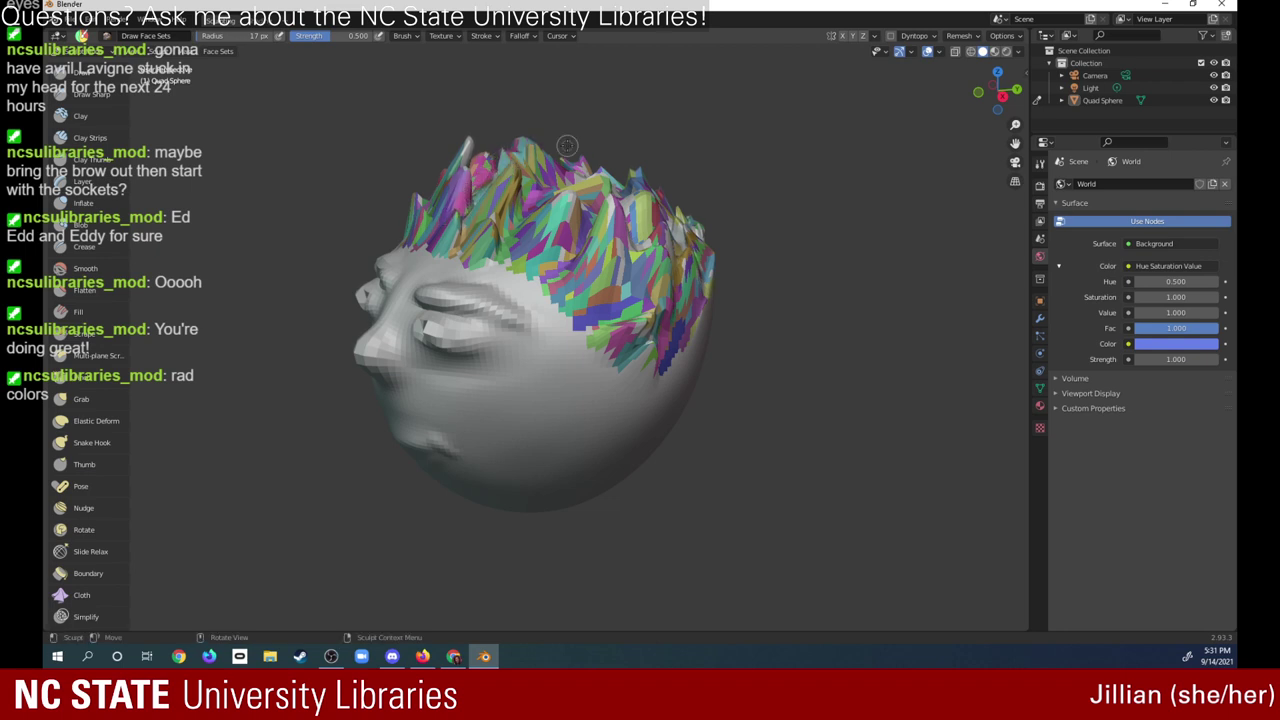
- Paint many more face-set patches over the crown, front, left and upper-right hair, ending in profile view
left_click_drag(978, 94, 980, 97)
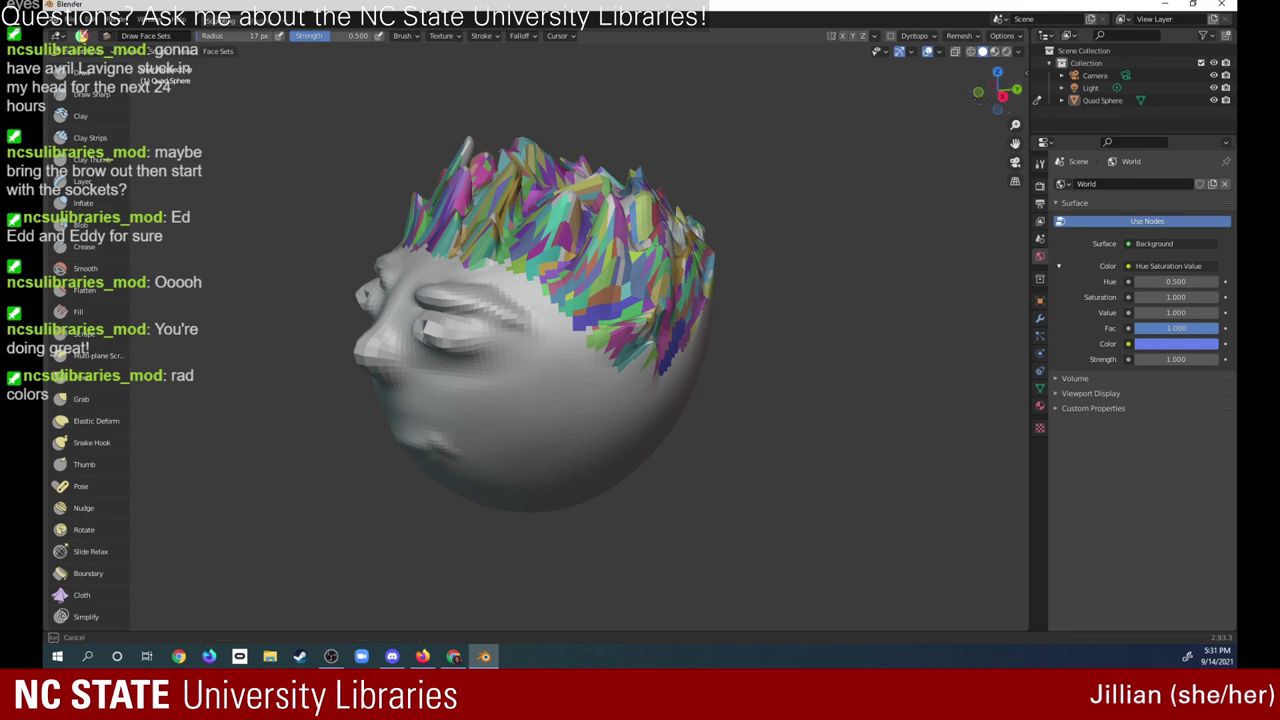
left_click_drag(883, 108, 878, 108)
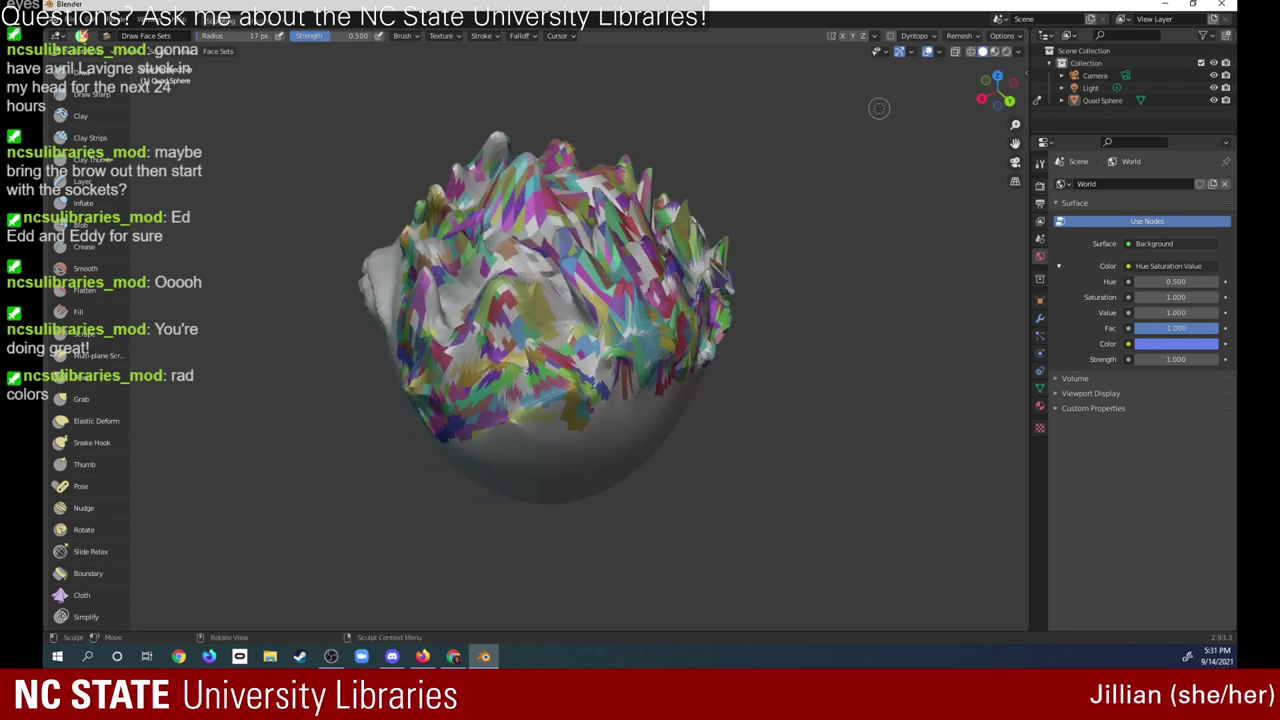
left_click_drag(532, 233, 500, 271)
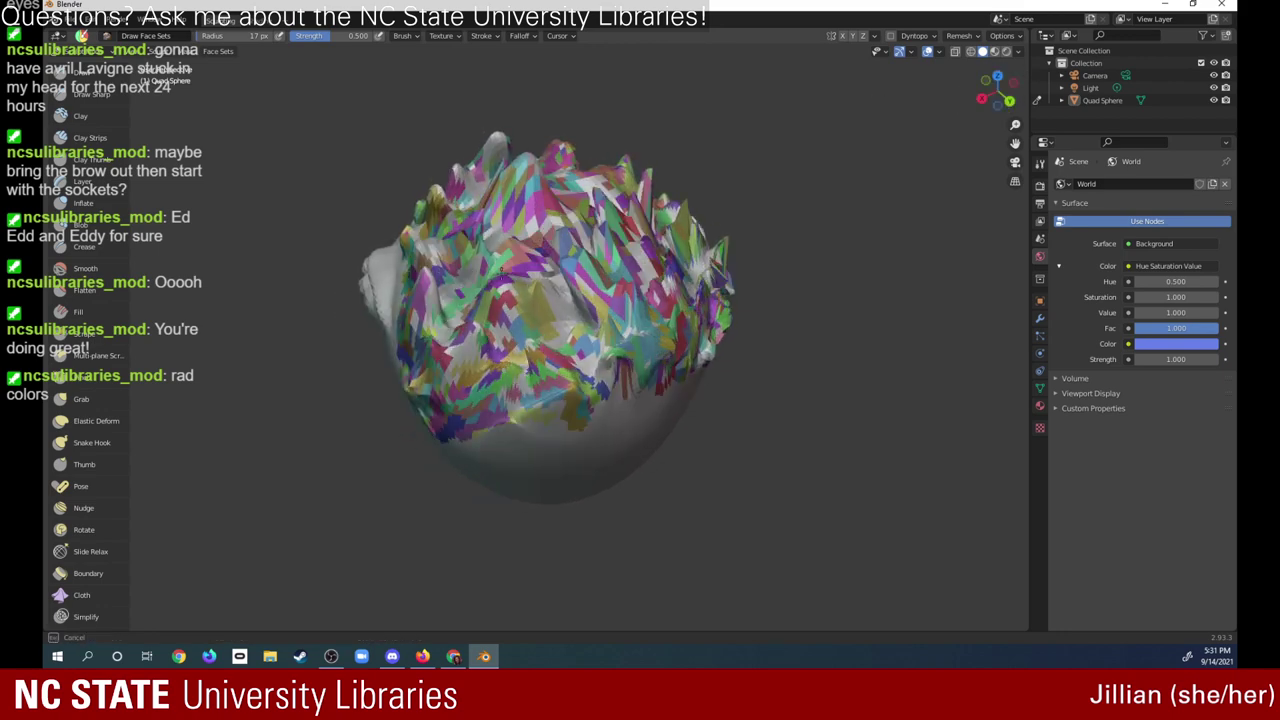
left_click_drag(583, 258, 572, 366)
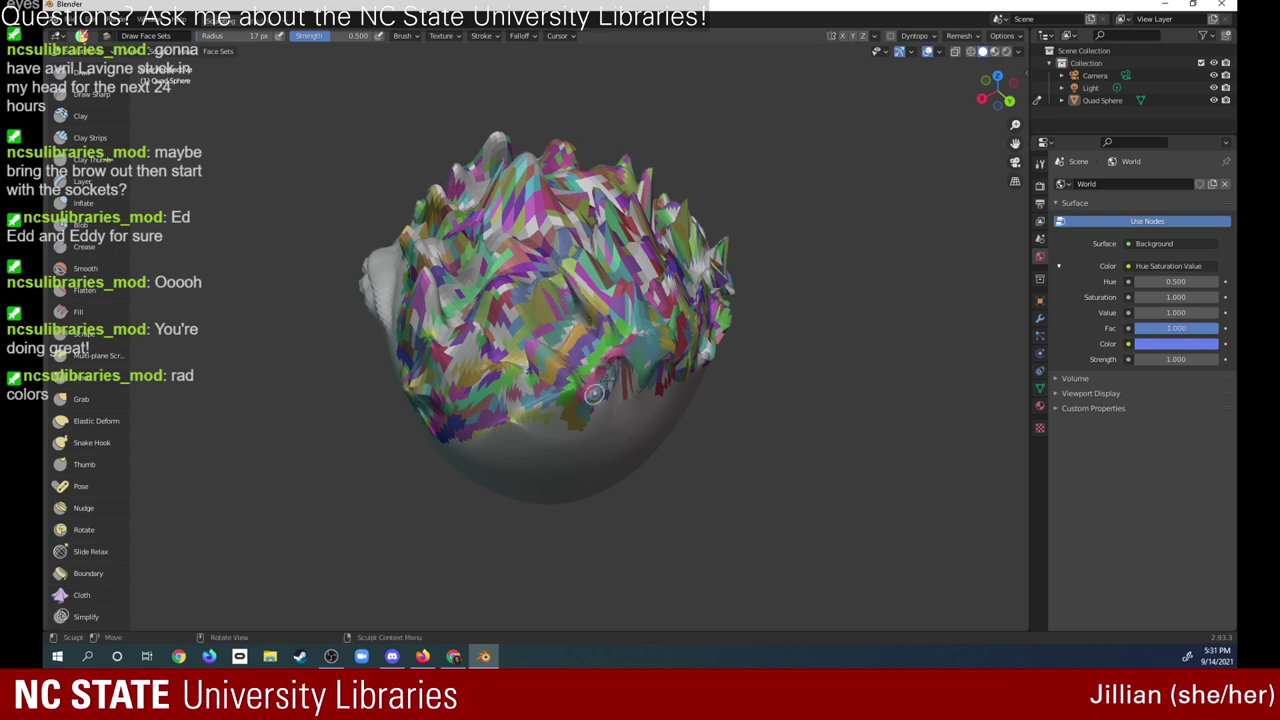
mouse_move(620, 330)
left_mouse_down()
mouse_move(553, 339)
mouse_move(428, 320)
left_mouse_up()
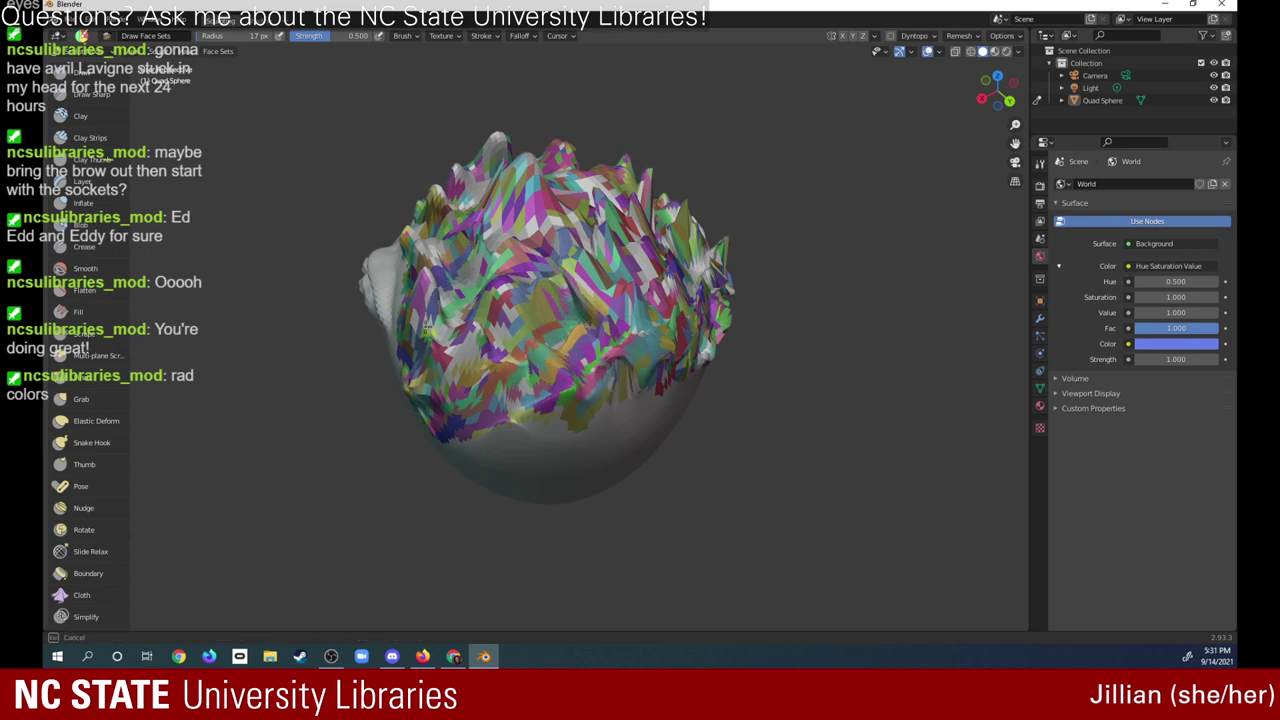
mouse_move(484, 267)
left_mouse_down()
mouse_move(556, 230)
mouse_move(562, 258)
mouse_move(616, 311)
mouse_move(572, 254)
left_mouse_up()
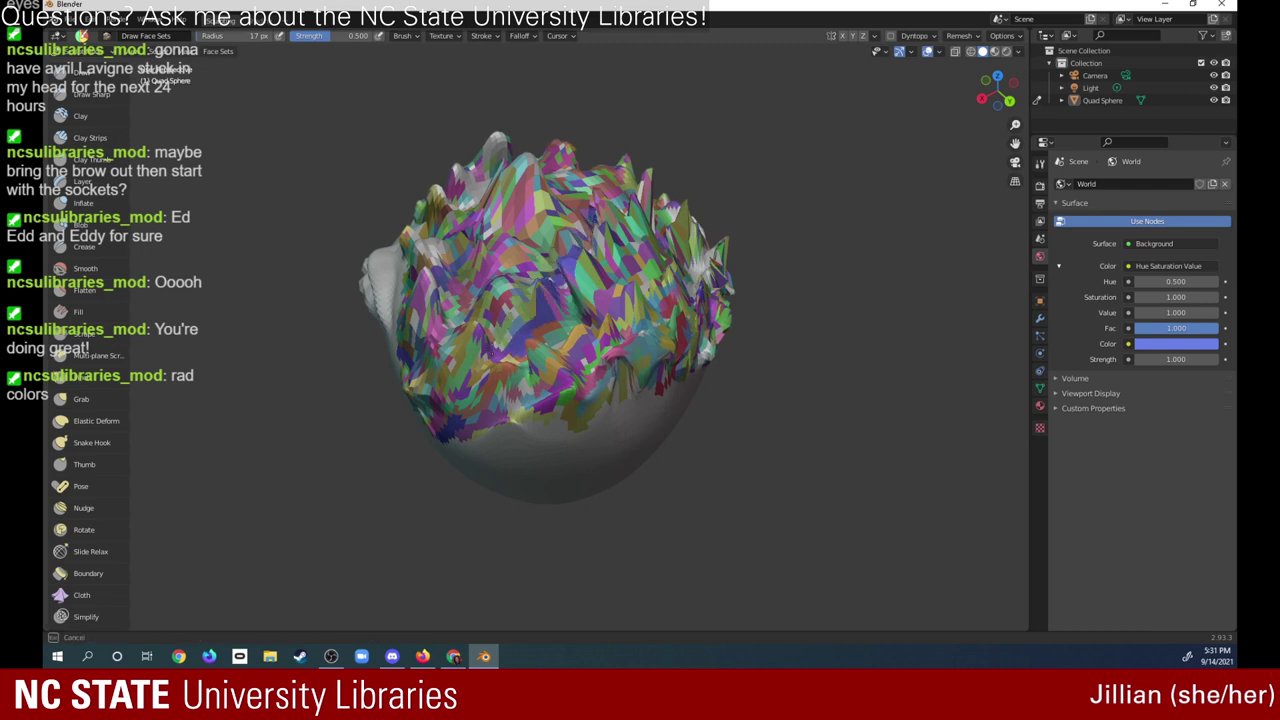
left_click_drag(572, 254, 506, 361)
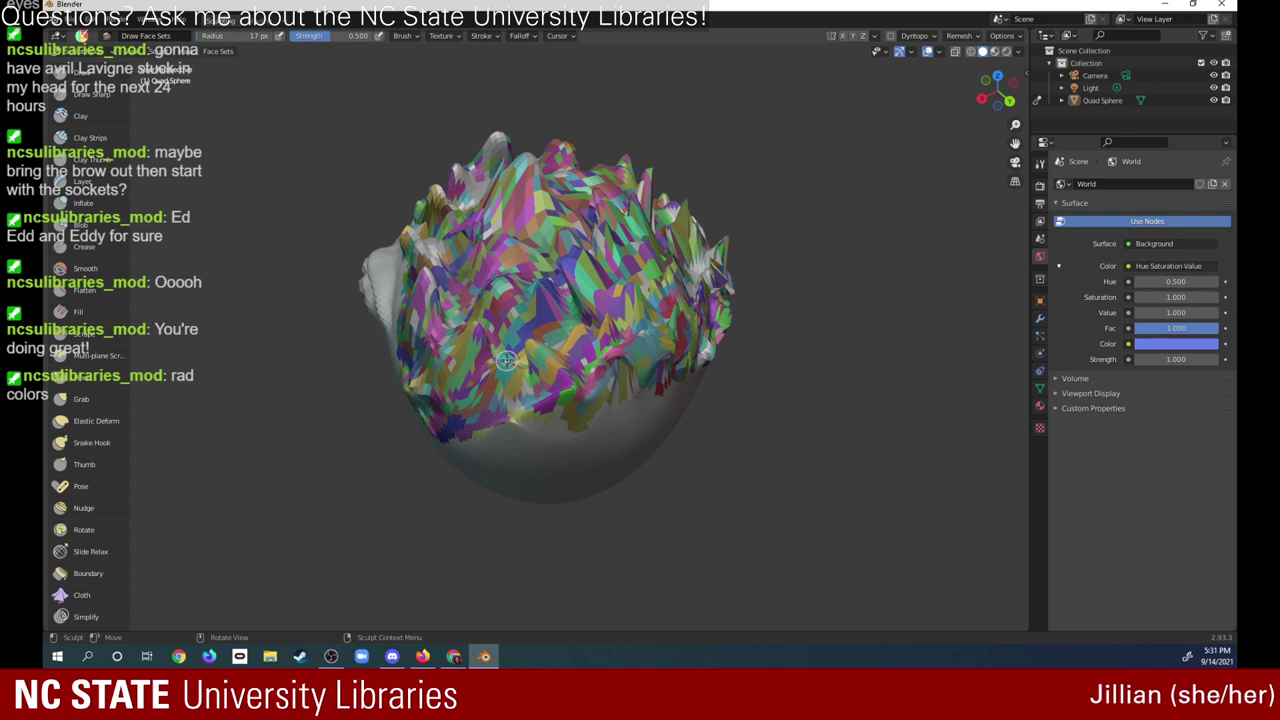
mouse_move(396, 277)
left_mouse_down()
mouse_move(404, 248)
mouse_move(413, 268)
mouse_move(463, 212)
mouse_move(496, 145)
left_mouse_up()
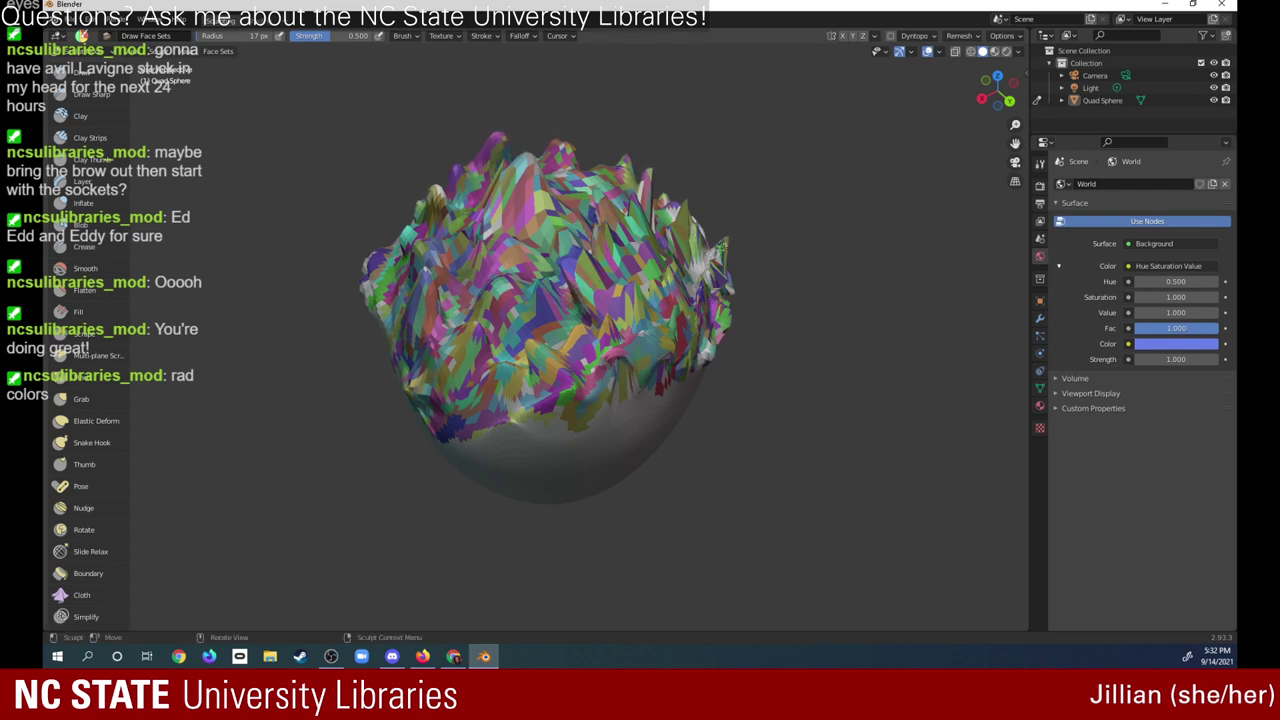
mouse_move(682, 222)
left_mouse_down()
mouse_move(654, 240)
mouse_move(707, 242)
mouse_move(704, 300)
left_mouse_up()
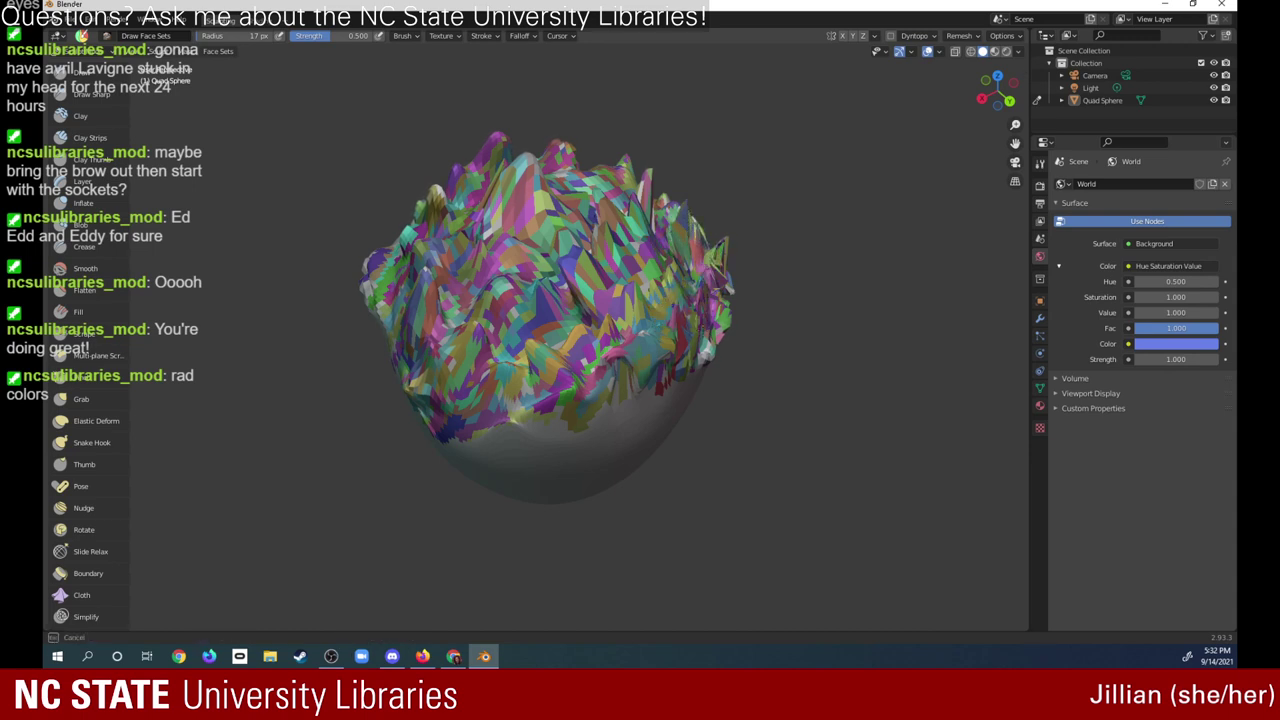
mouse_move(686, 328)
middle_mouse_down()
mouse_move(736, 80)
mouse_move(838, 80)
middle_mouse_up()
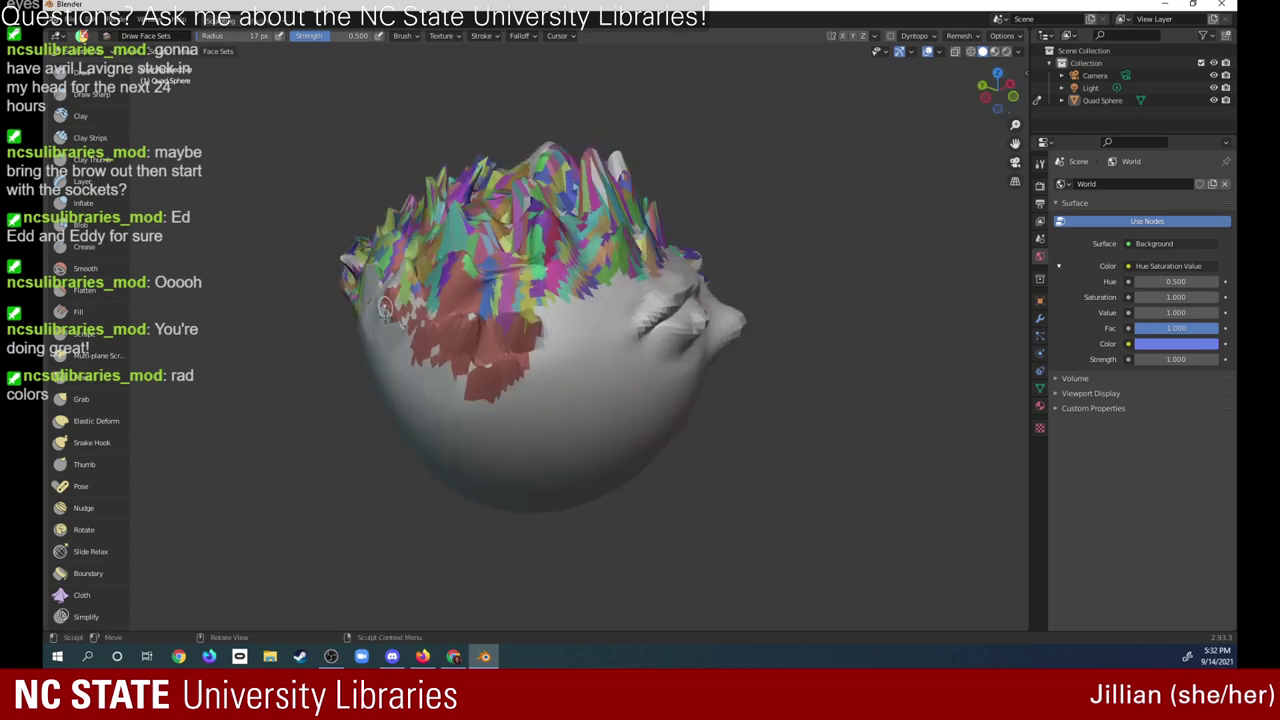
- Repaint the red left edge and white right patch of the hair, adding a cyan patch on top
mouse_move(385, 309)
left_mouse_down()
mouse_move(407, 247)
mouse_move(378, 318)
left_mouse_up()
mouse_move(395, 255)
left_mouse_down()
mouse_move(363, 323)
mouse_move(400, 240)
mouse_move(360, 310)
mouse_move(425, 262)
mouse_move(397, 338)
mouse_move(435, 262)
mouse_move(398, 345)
left_mouse_up()
mouse_move(455, 315)
left_mouse_down()
mouse_move(443, 292)
mouse_move(408, 325)
left_mouse_up()
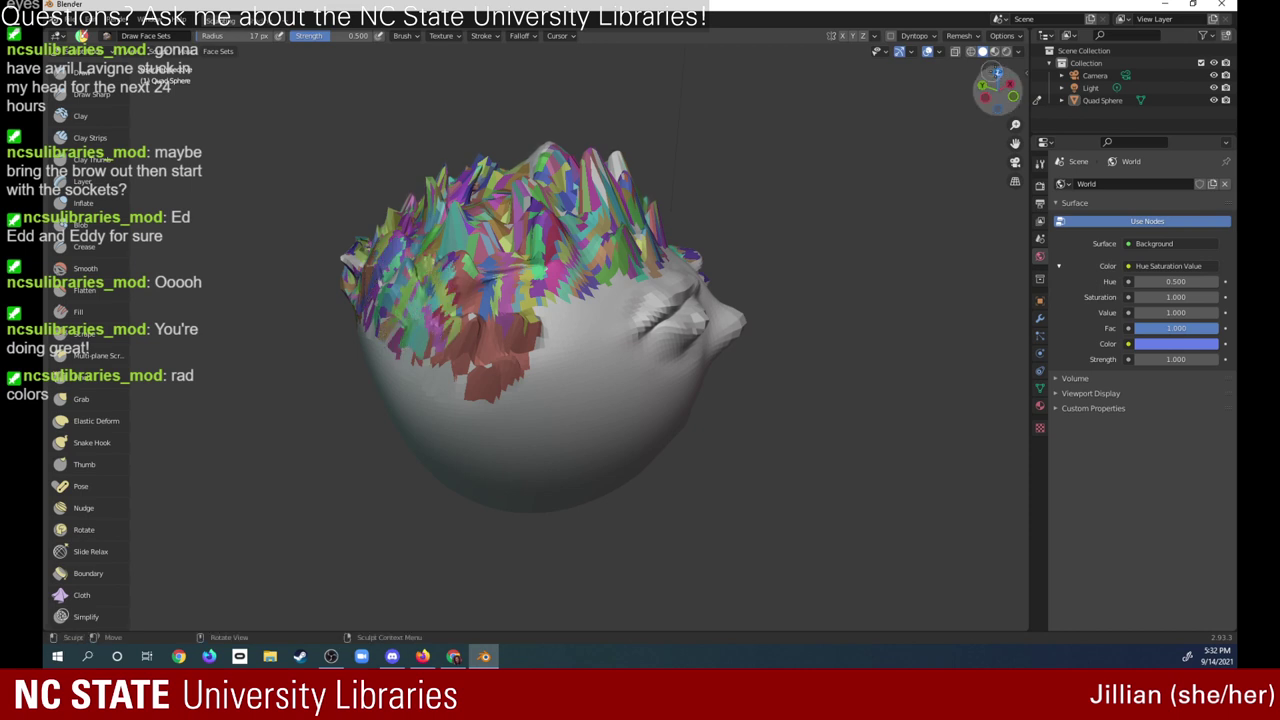
left_click_drag(997, 86, 919, 83)
left_click_drag(625, 188, 578, 272)
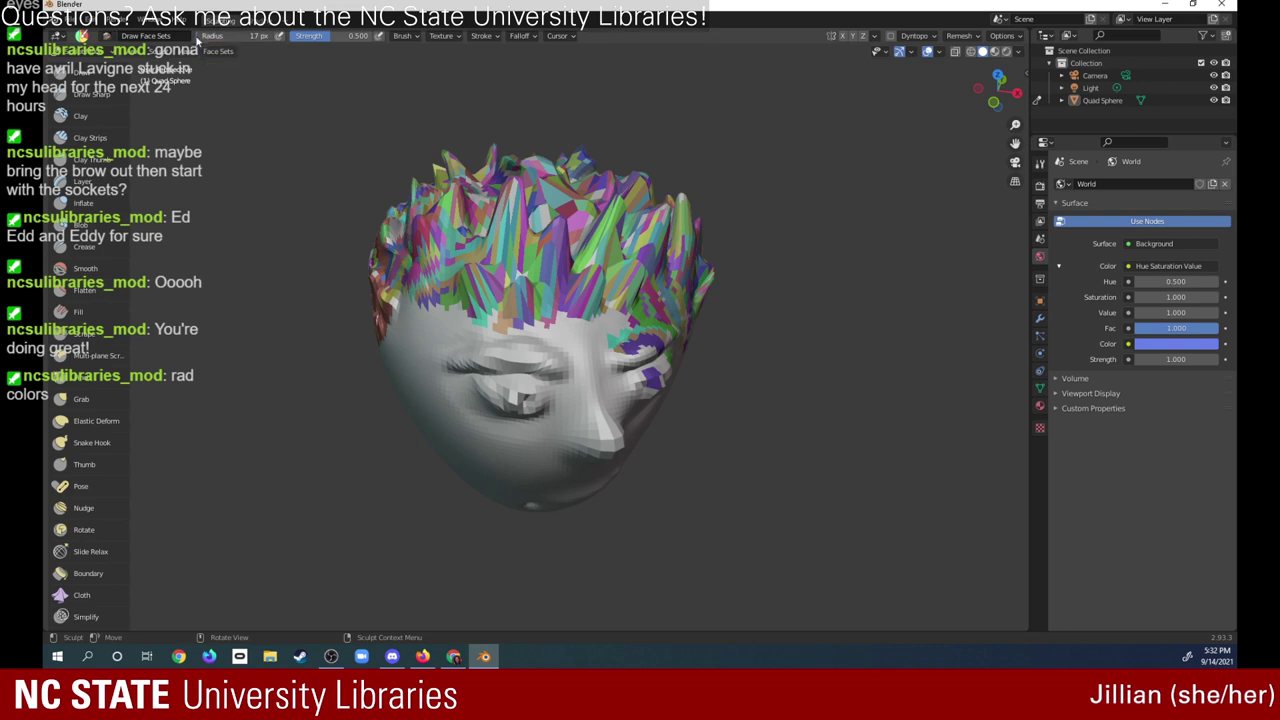
left_click_drag(545, 205, 577, 170)
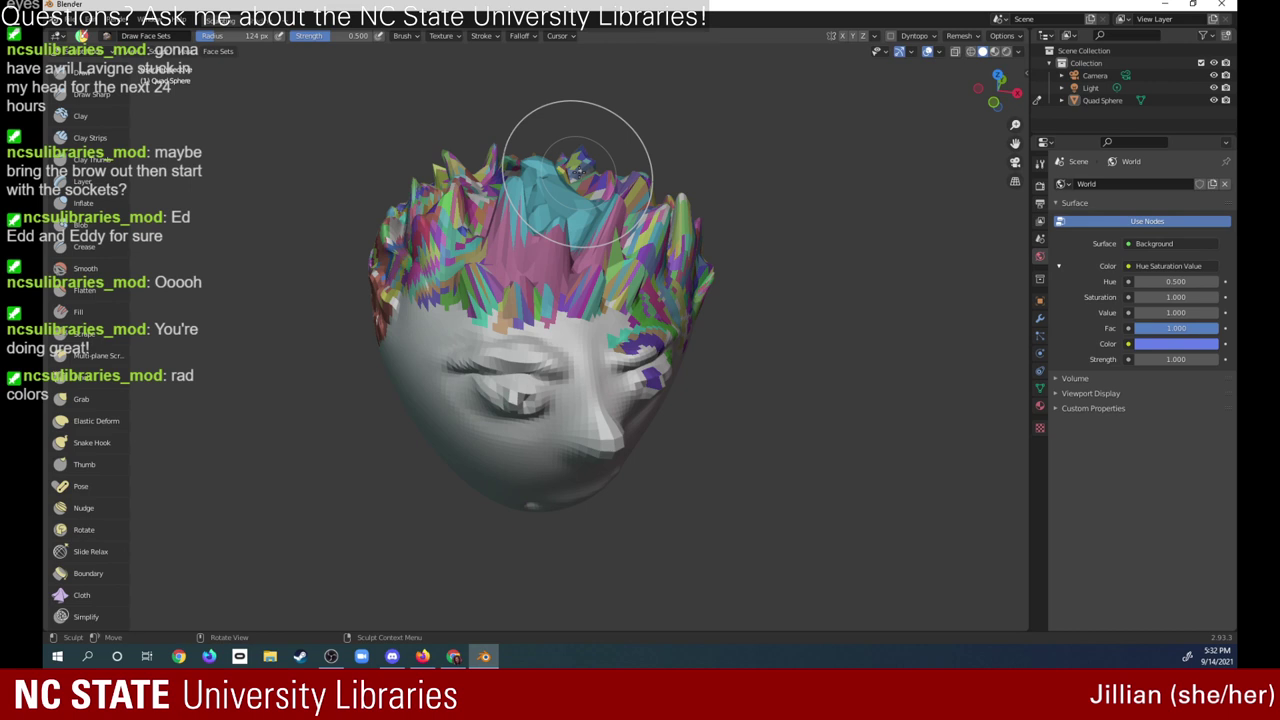
left_click_drag(998, 86, 972, 72)
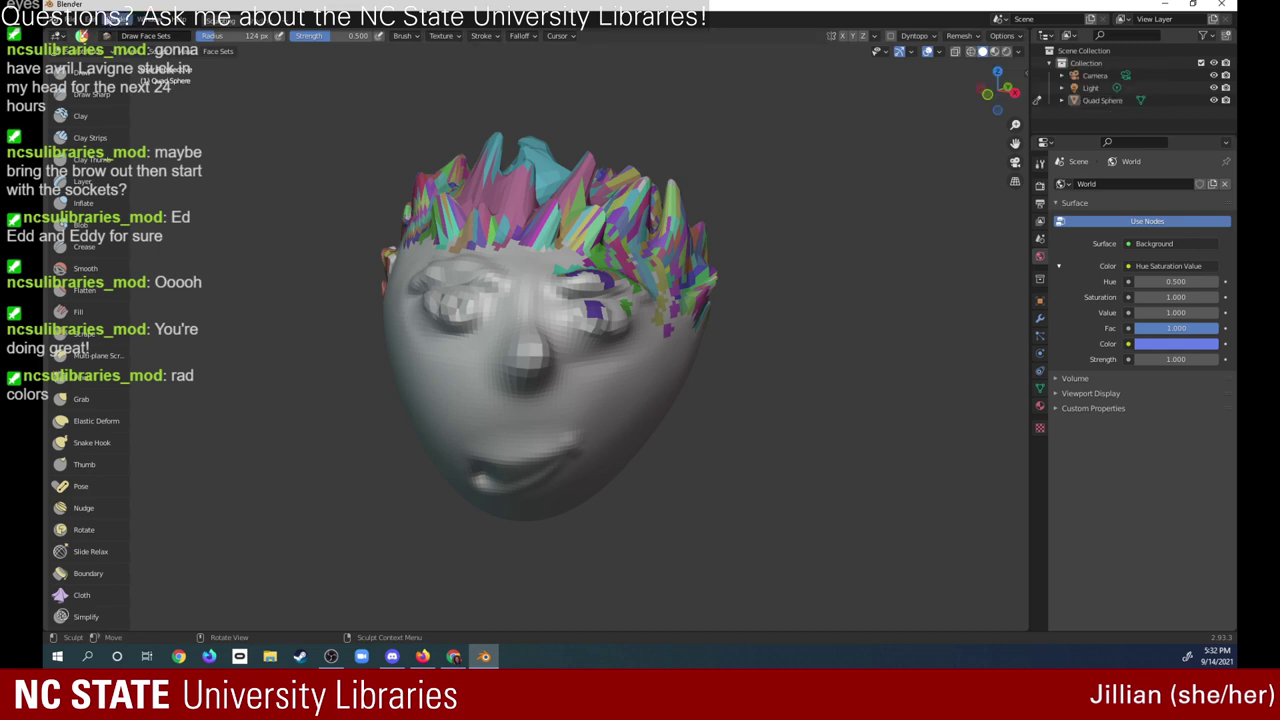
- Undo the last three face-set strokes, removing the cyan and pink patches
key("ctrl+z")
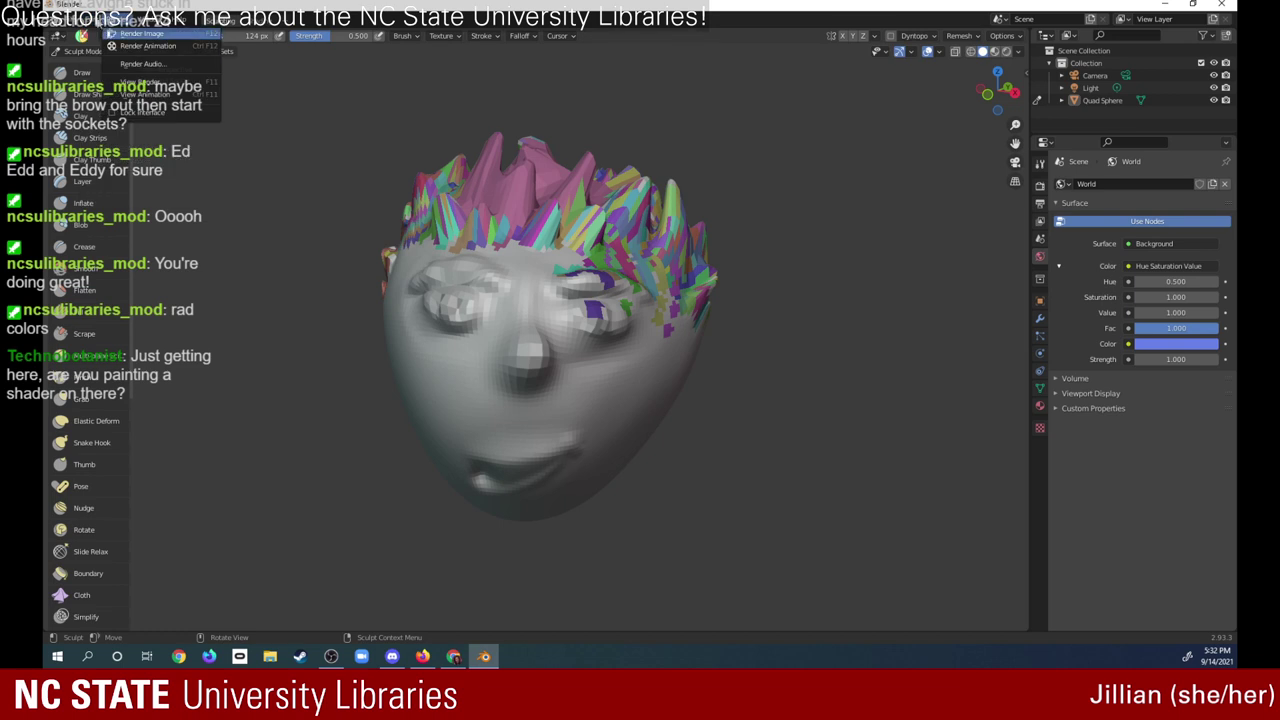
key("ctrl+z")
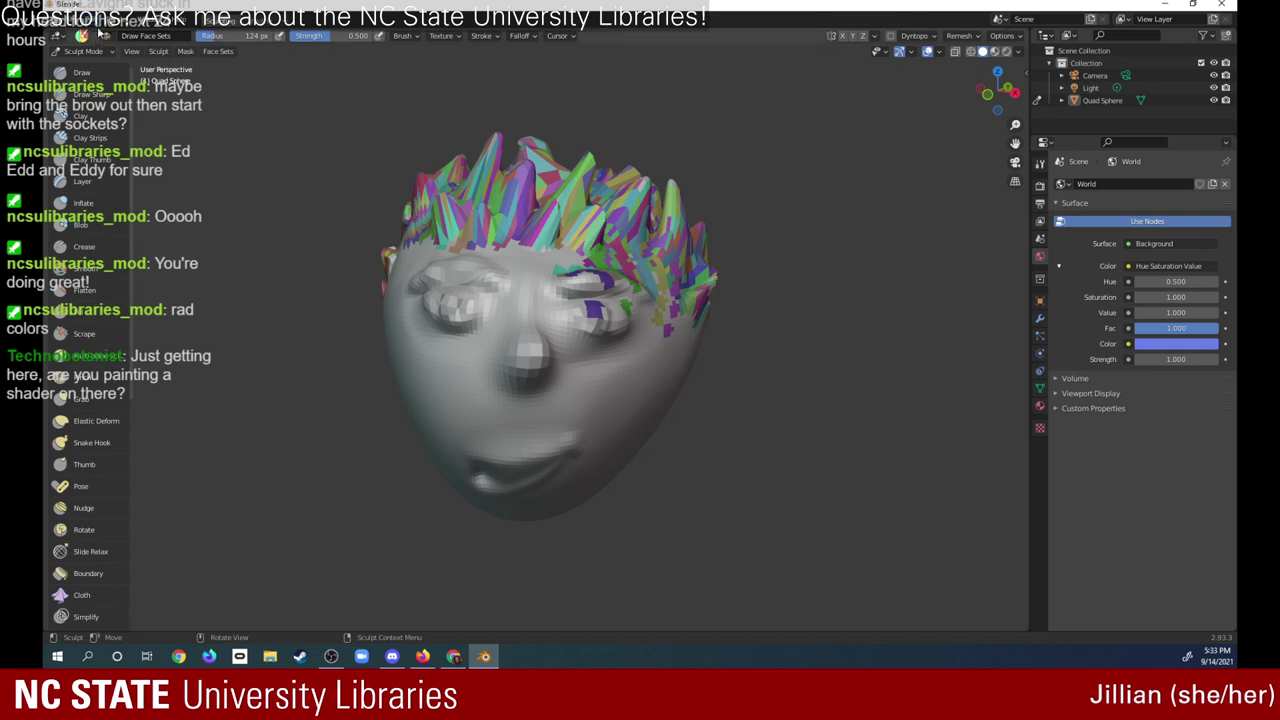
left_click(98, 20)
left_click(107, 35)
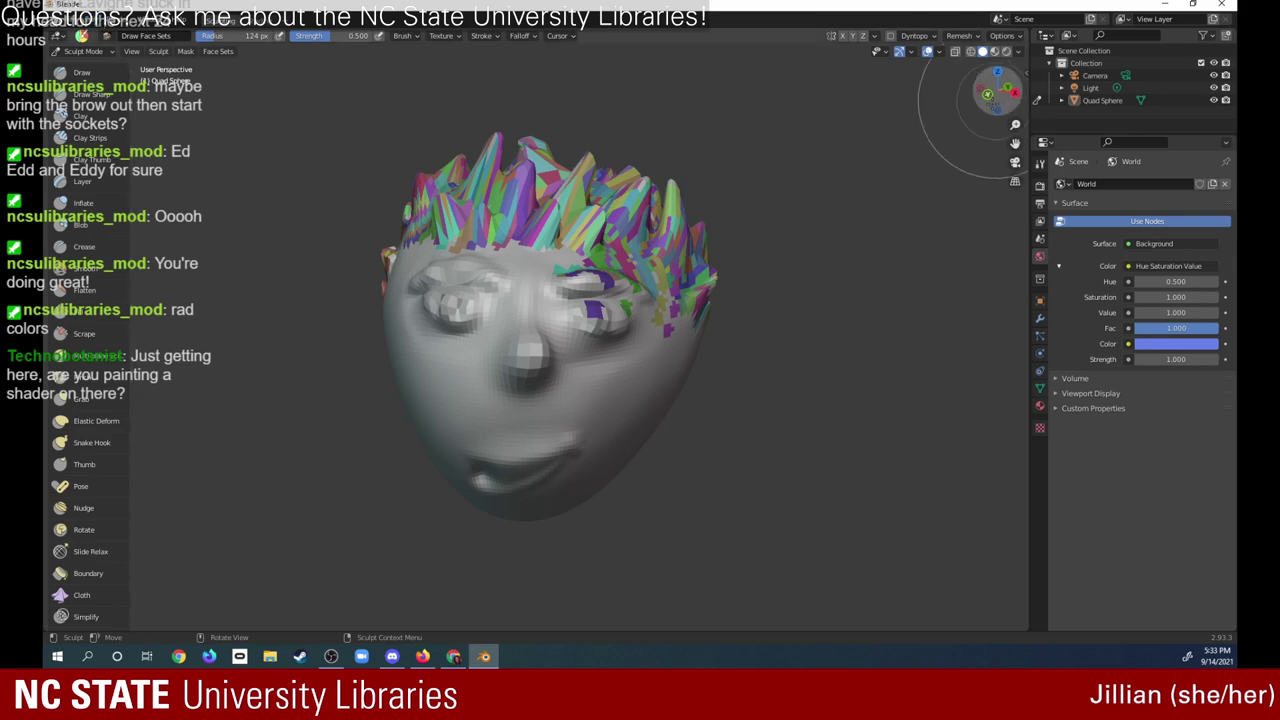
- Toggle the Edit menu open and closed repeatedly, with the head orbited between tilted side and front views
mouse_move(998, 92)
left_mouse_down()
mouse_move(1022, 112)
mouse_move(920, 100)
left_mouse_up()
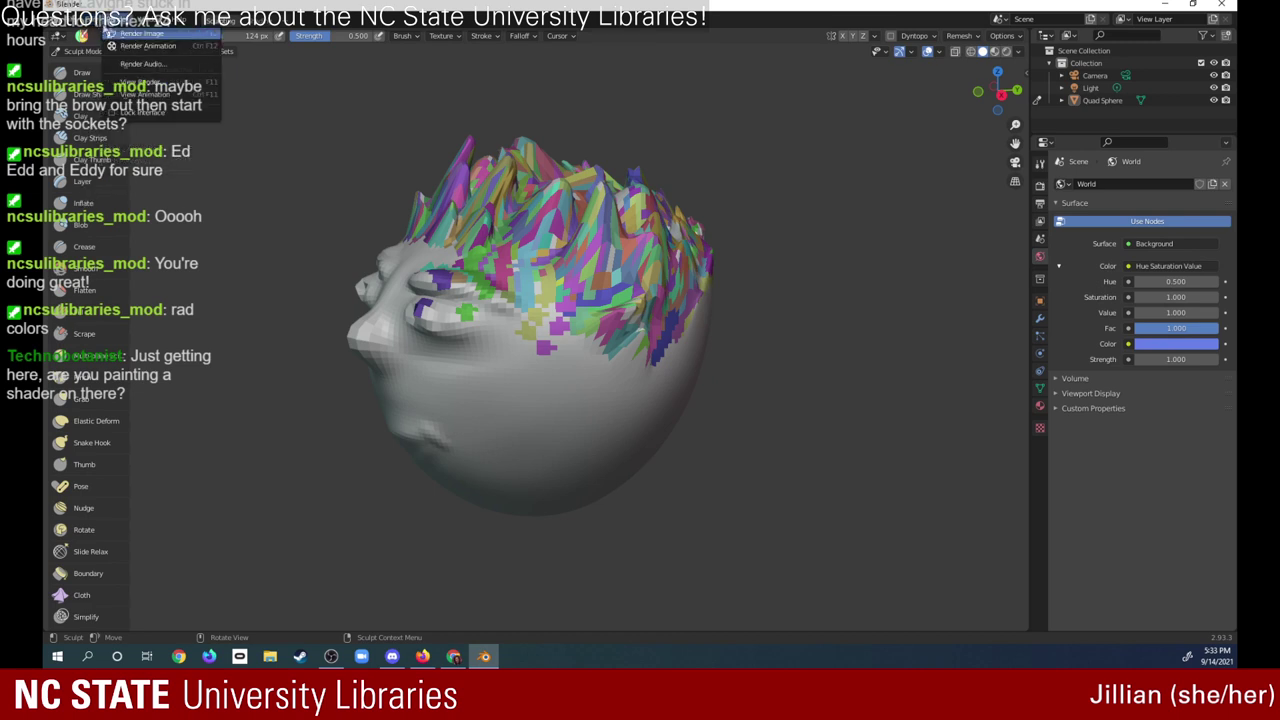
left_click(88, 22)
left_click(105, 33)
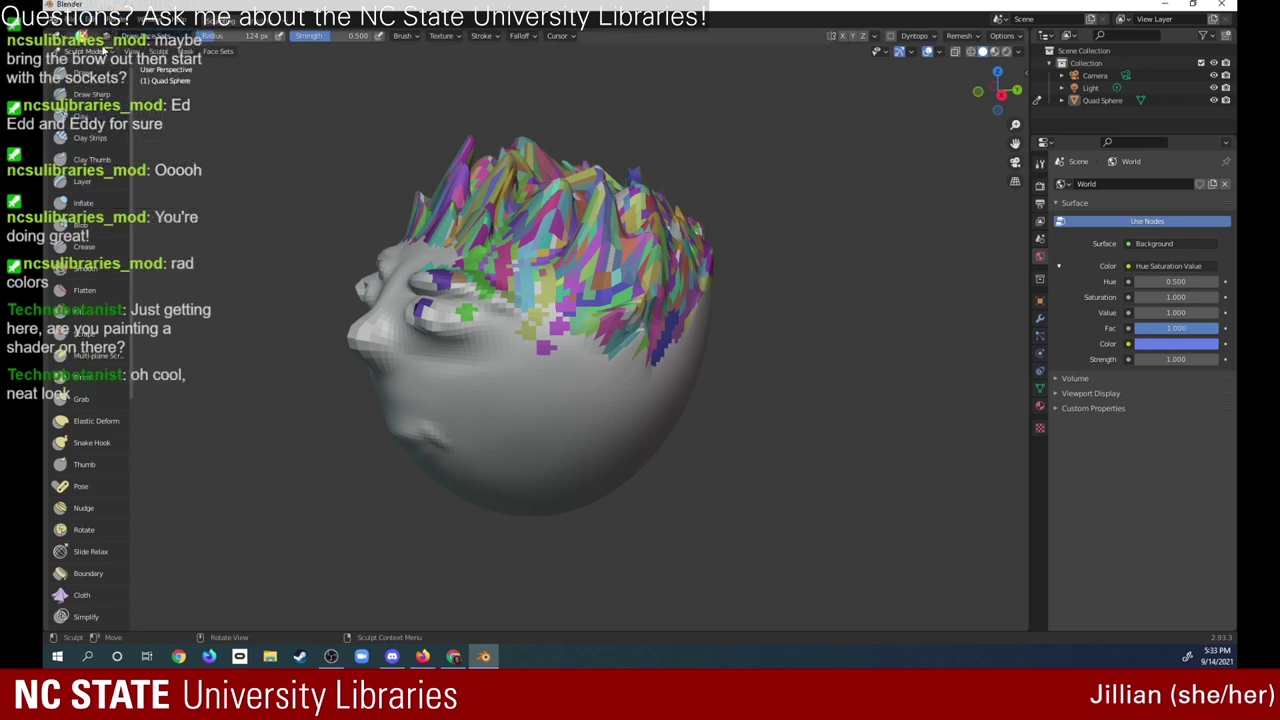
left_click(88, 22)
left_click(88, 22)
left_click(88, 22)
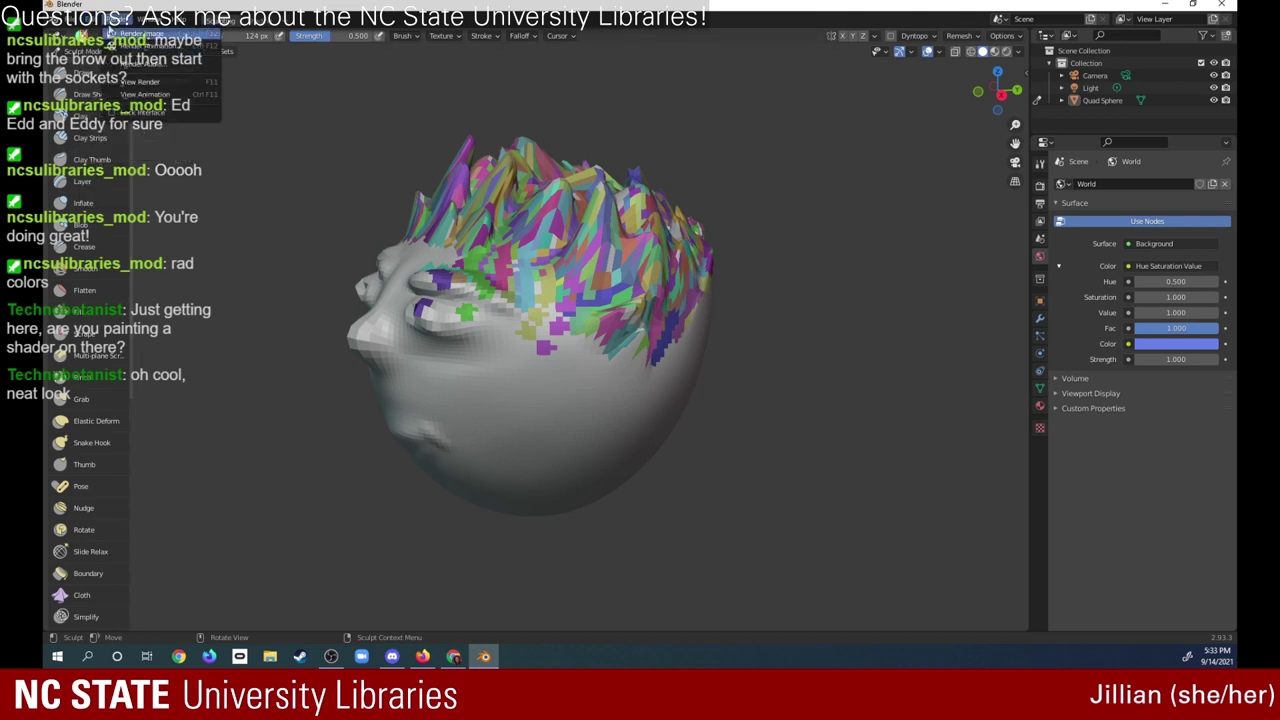
left_click(88, 22)
left_click(88, 22)
left_click(88, 22)
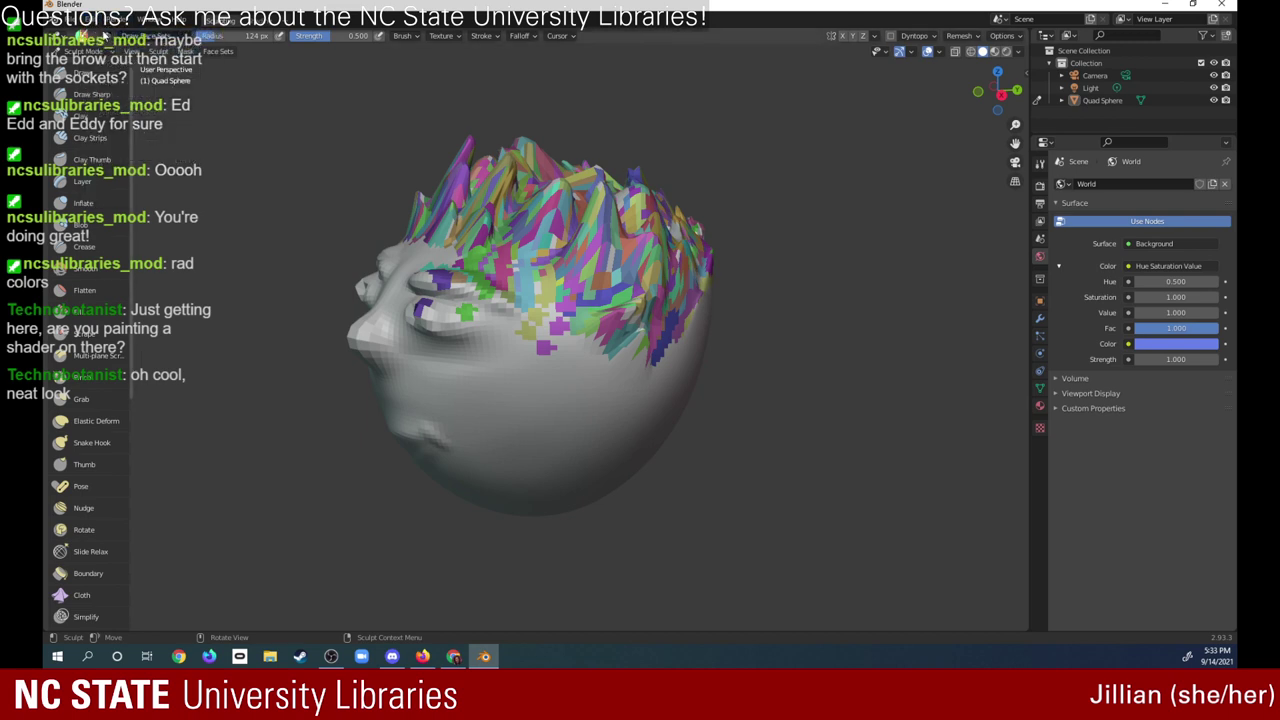
left_click(88, 22)
left_click(88, 22)
left_click(88, 22)
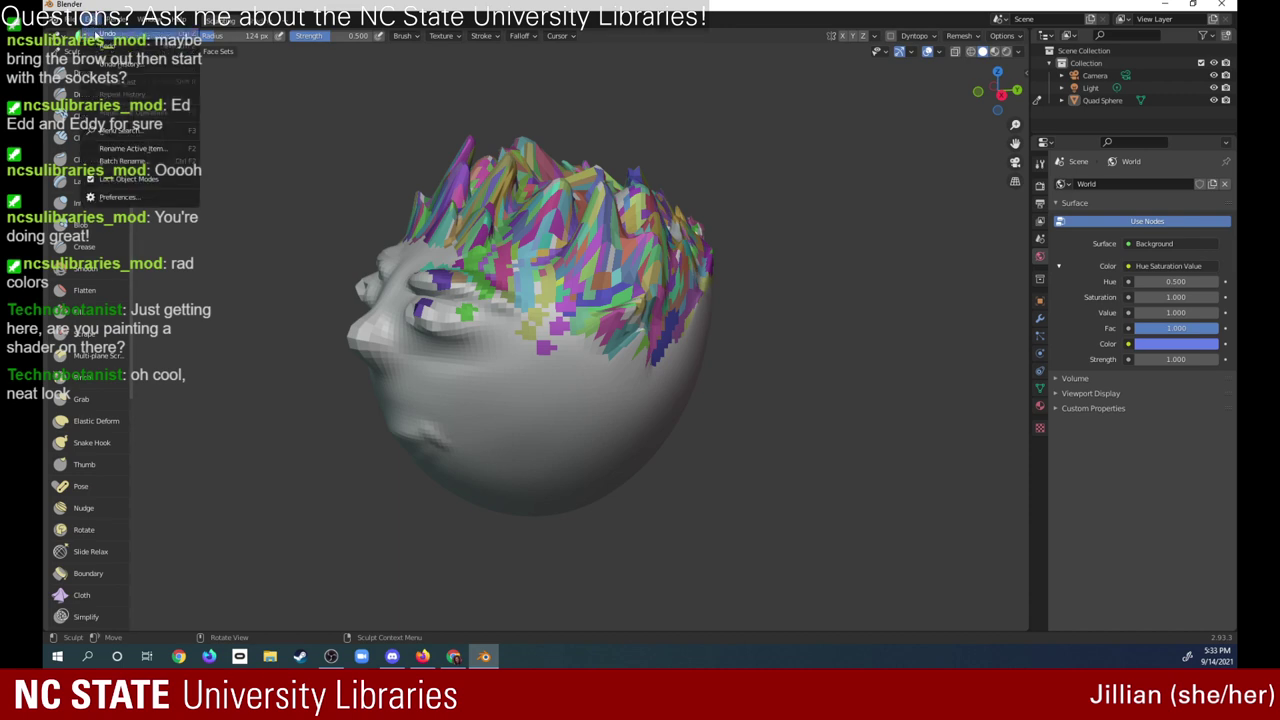
left_click(88, 22)
left_click(88, 22)
left_click(88, 22)
left_click(88, 22)
left_click(88, 22)
left_click(88, 22)
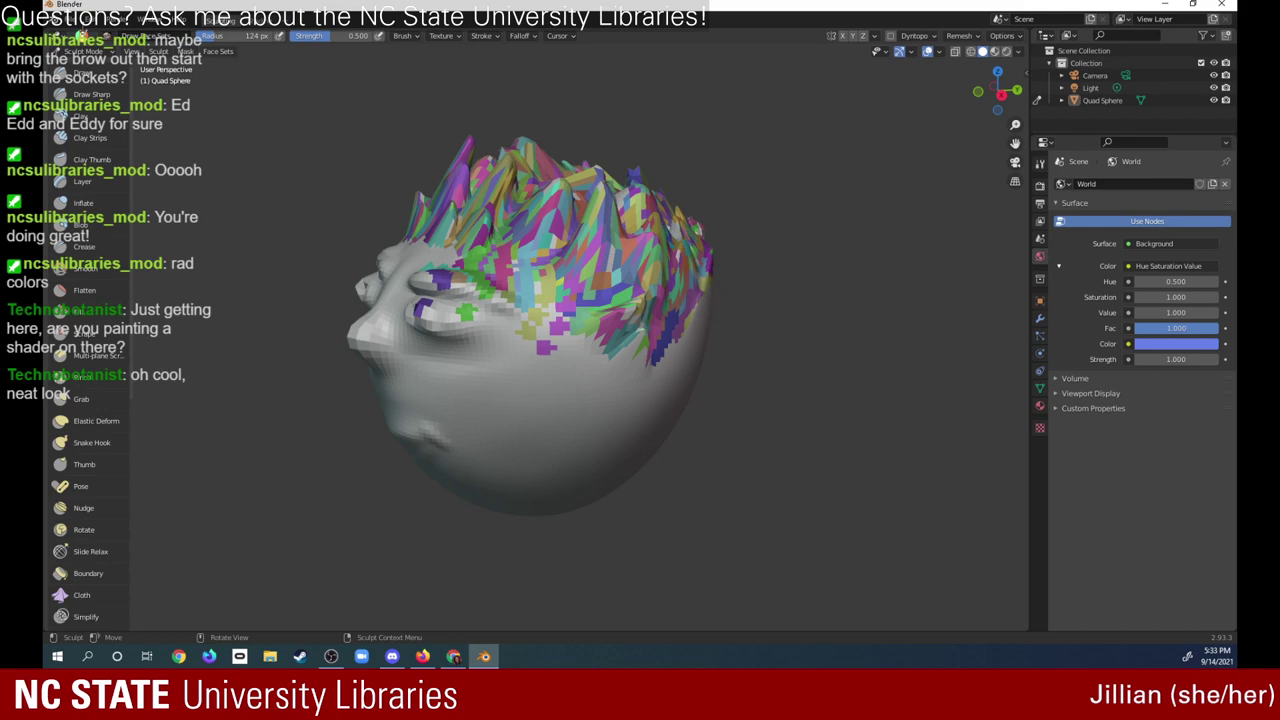
left_click_drag(998, 92, 982, 96)
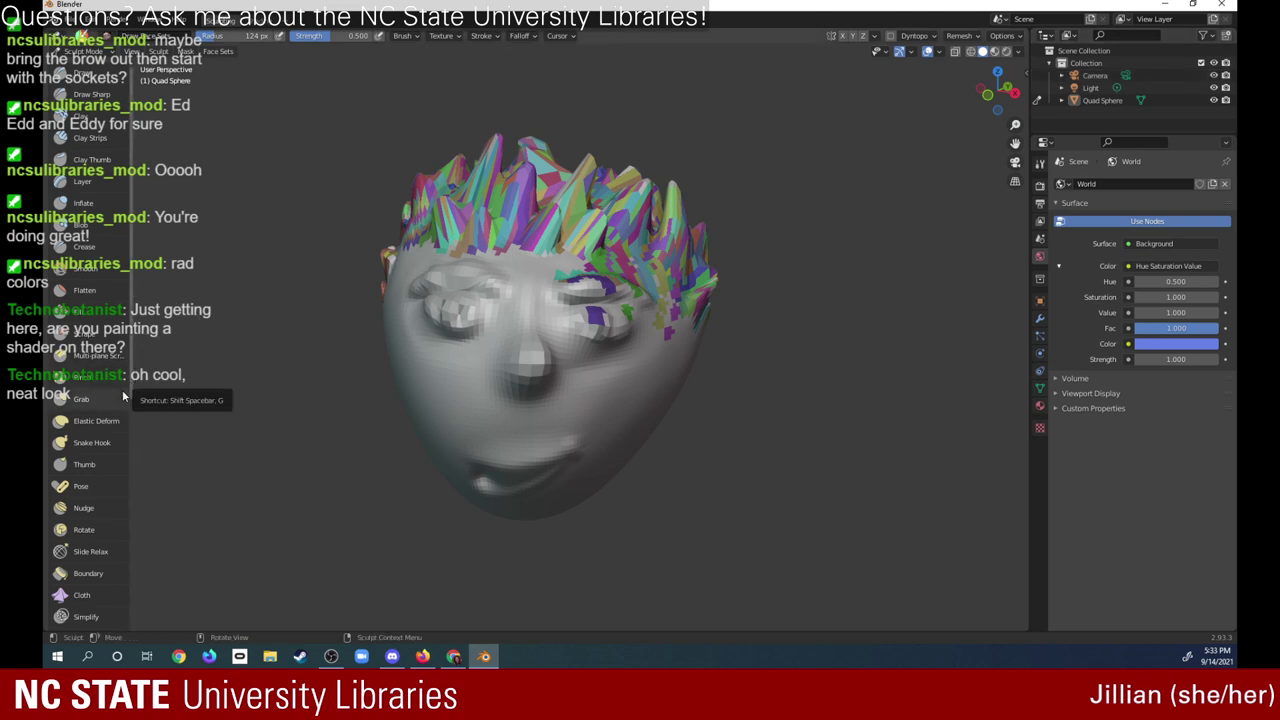
- Switch to the Edit Face Set tool and confirm a slight shift of the mesh
scroll(132, 400, "down", 2)
scroll(133, 450, "down", 2)
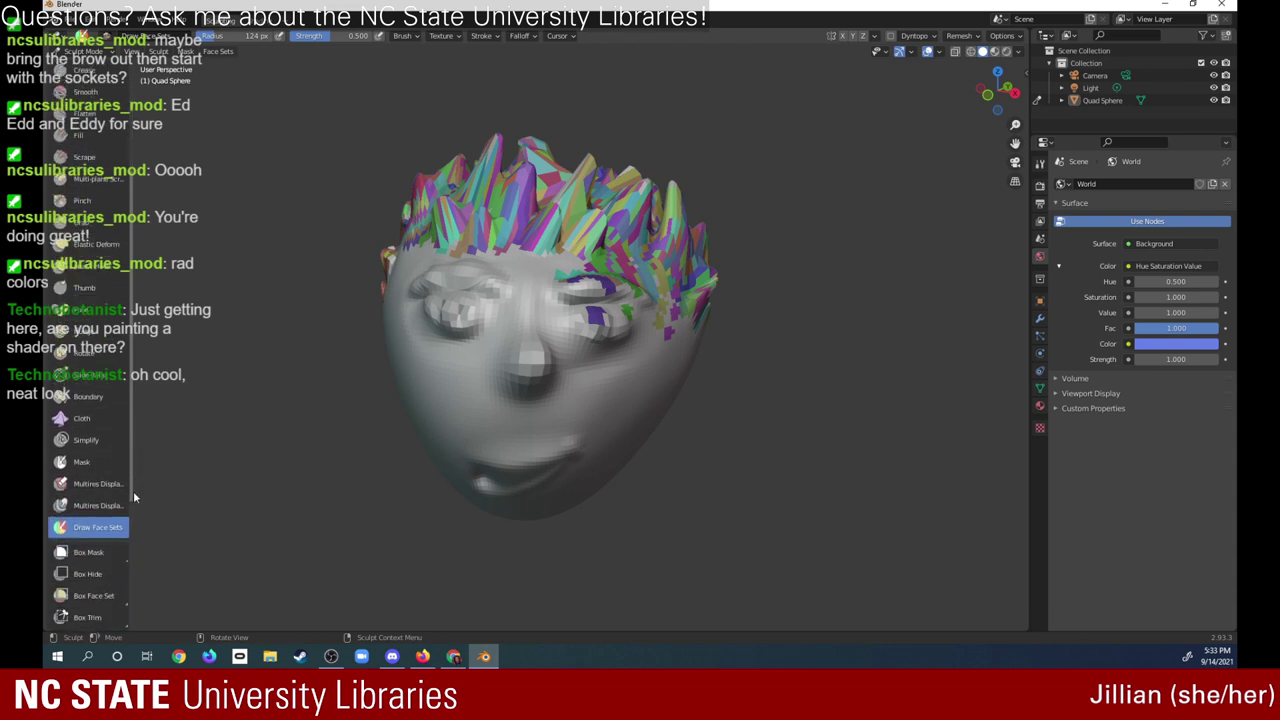
scroll(133, 491, "down", 2)
scroll(128, 560, "down", 2)
scroll(127, 573, "down", 2)
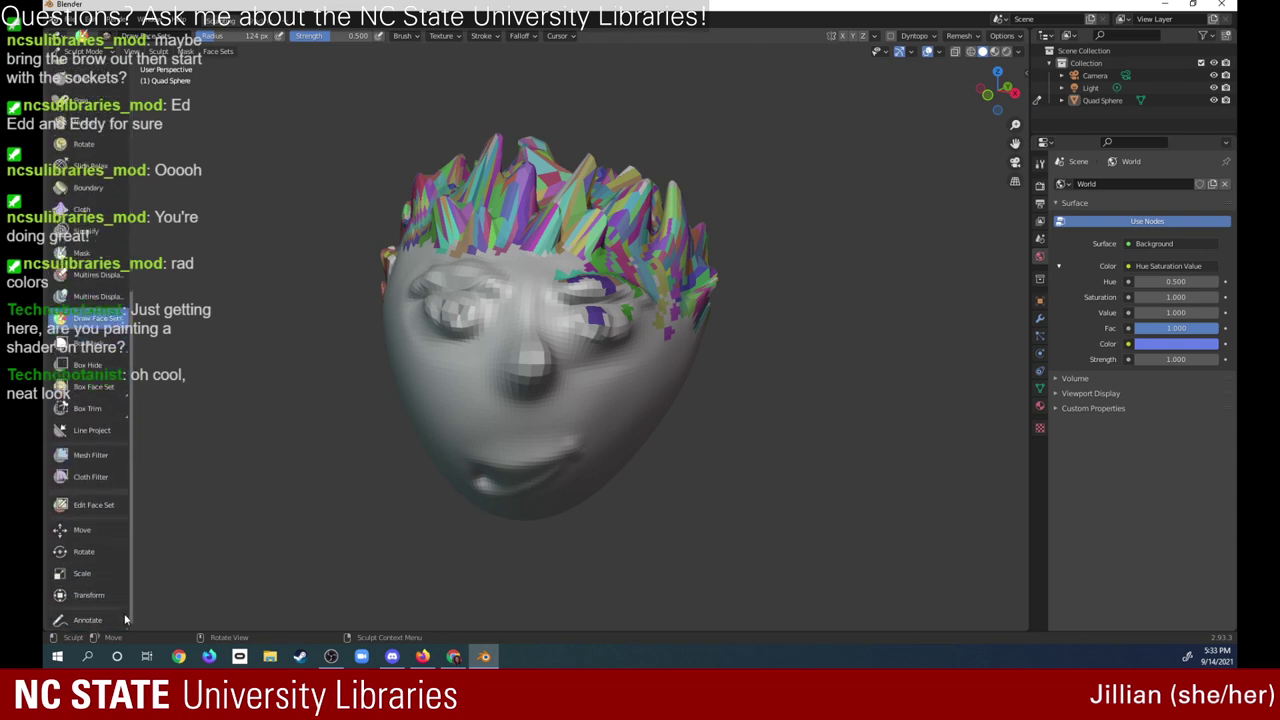
left_click(113, 499)
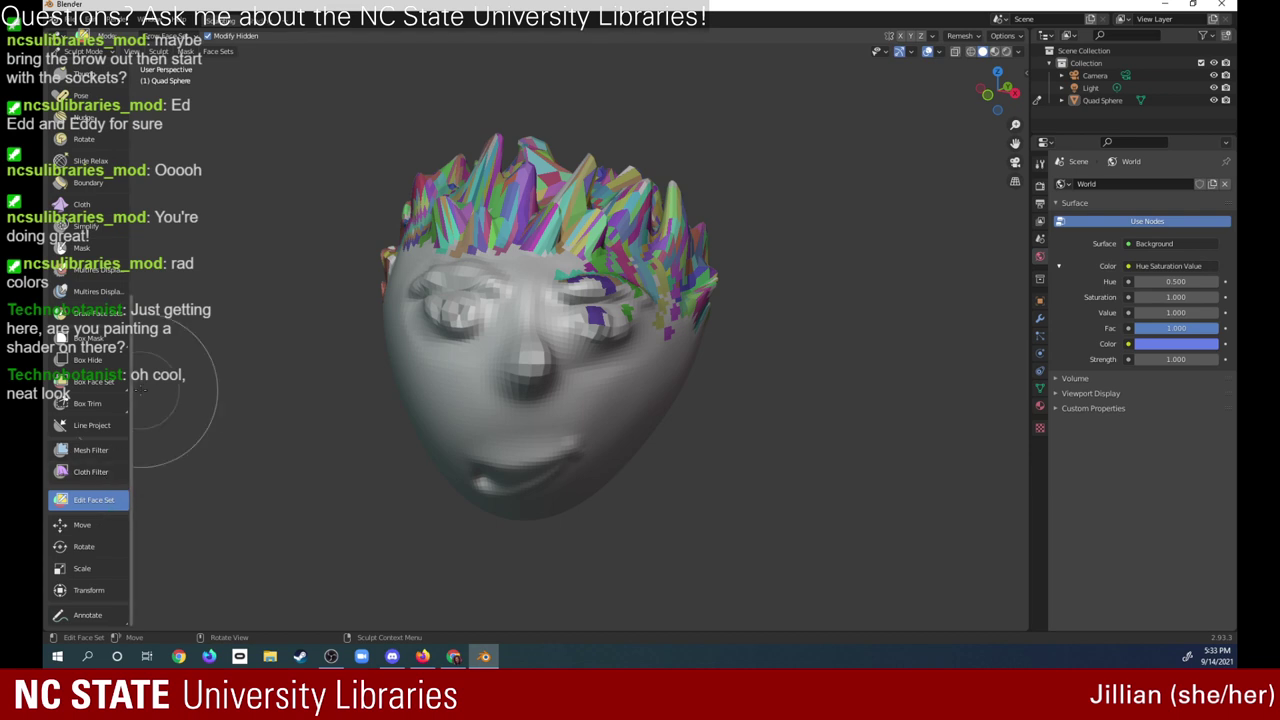
left_click(605, 312)
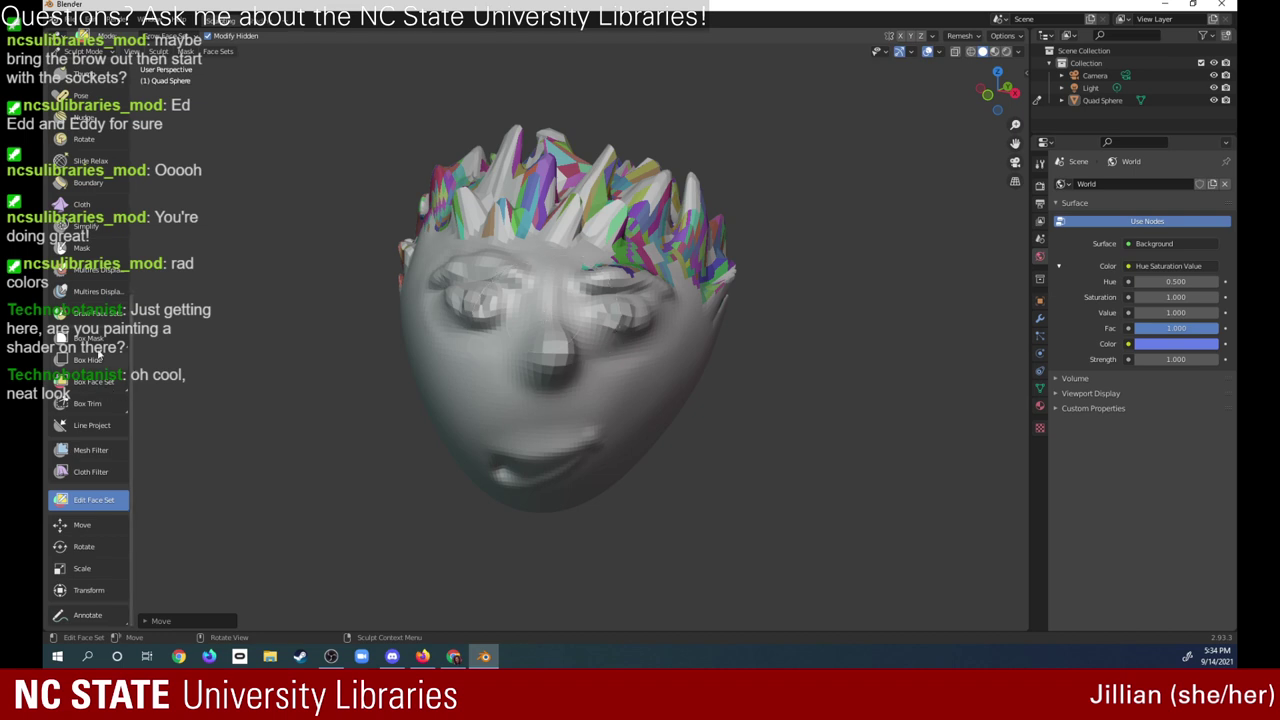
- Paint green and cyan face sets on the hair spikes, then move the head with G
left_click(98, 316)
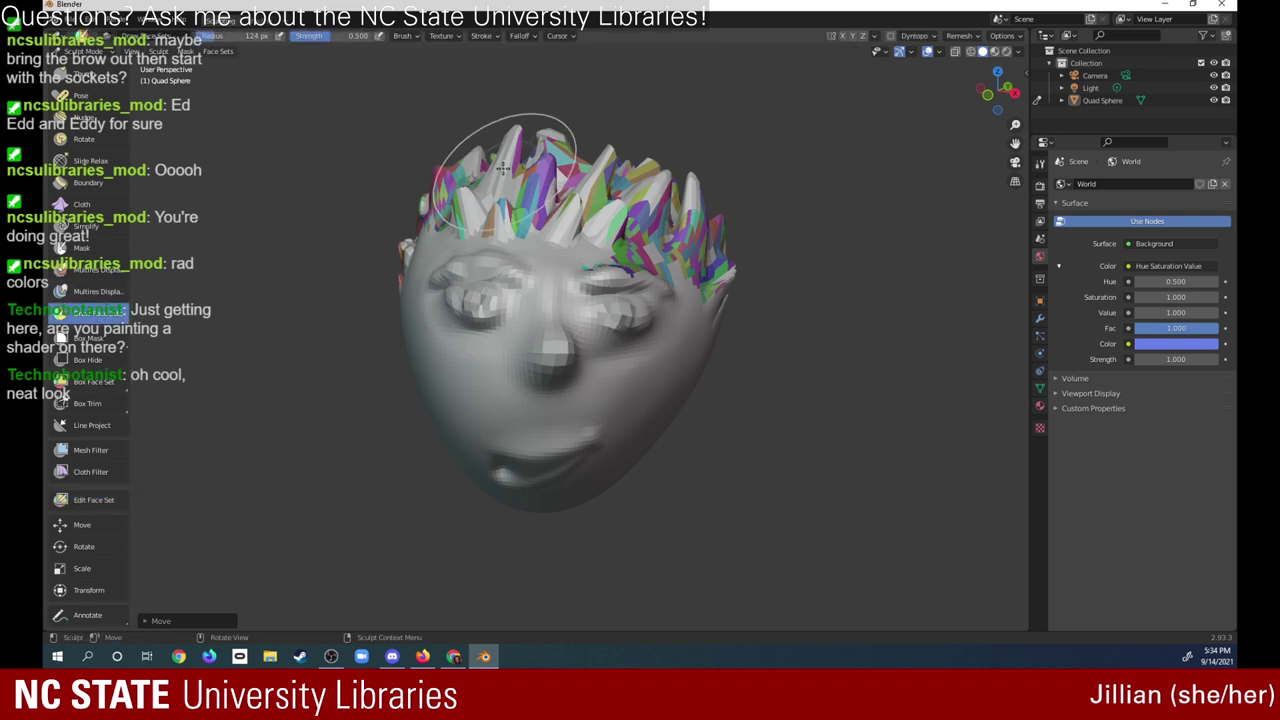
left_click_drag(515, 150, 525, 130)
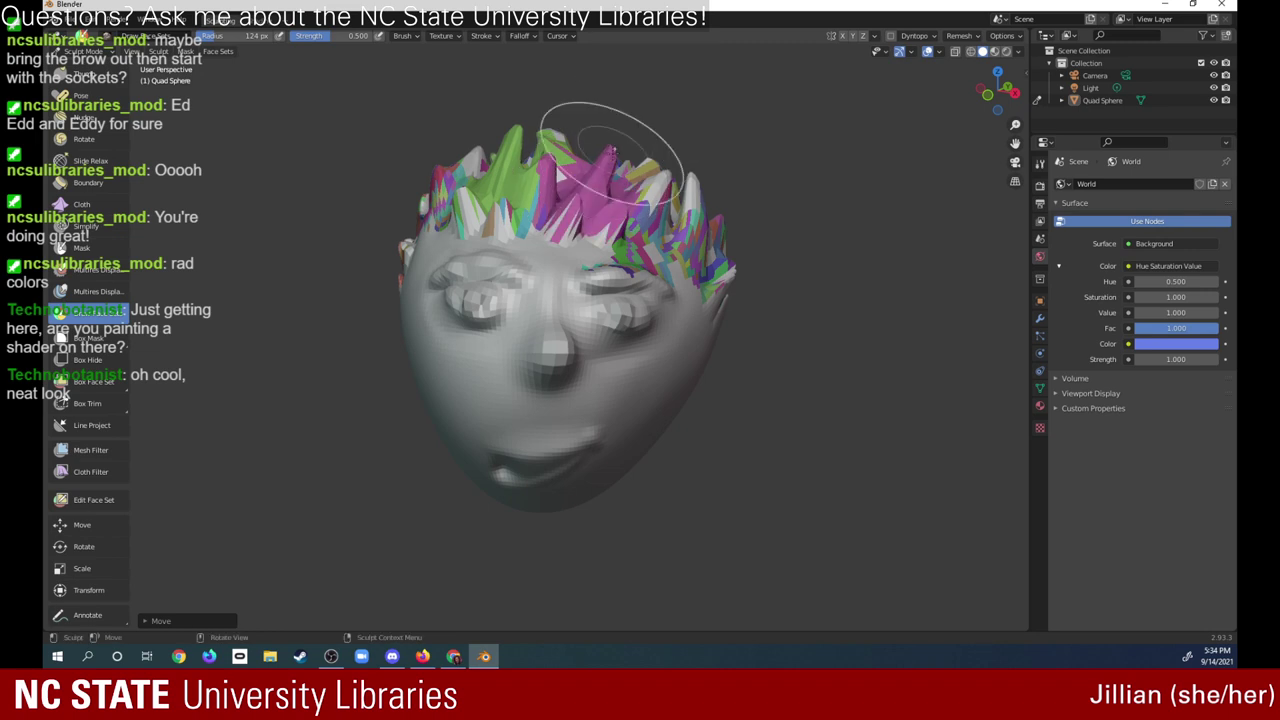
left_click_drag(600, 185, 657, 157)
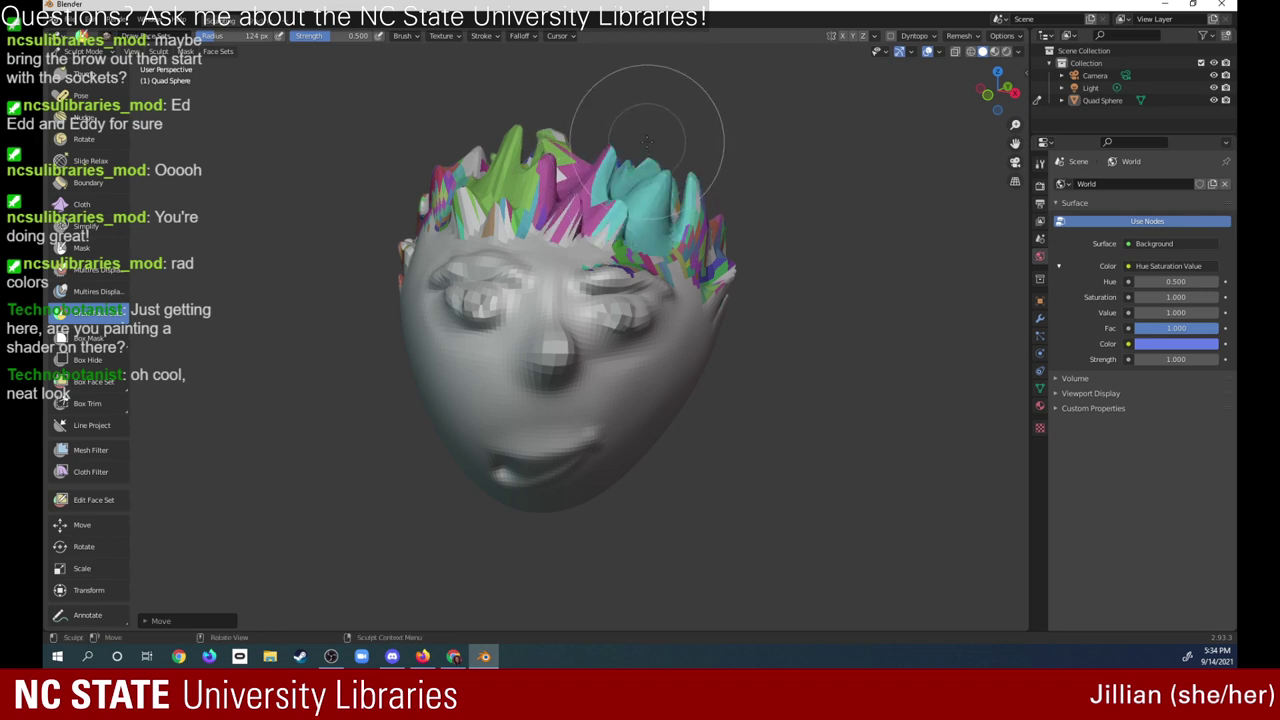
left_click(90, 500)
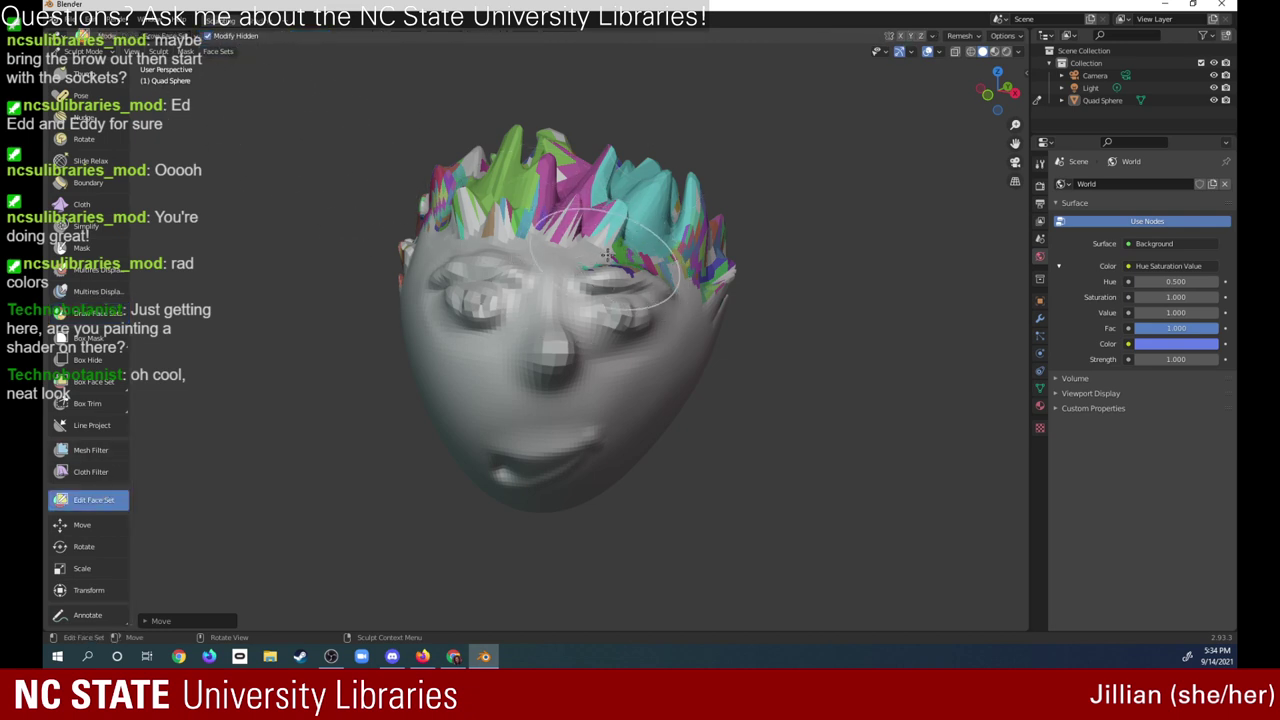
middle_click_drag(632, 262, 655, 258)
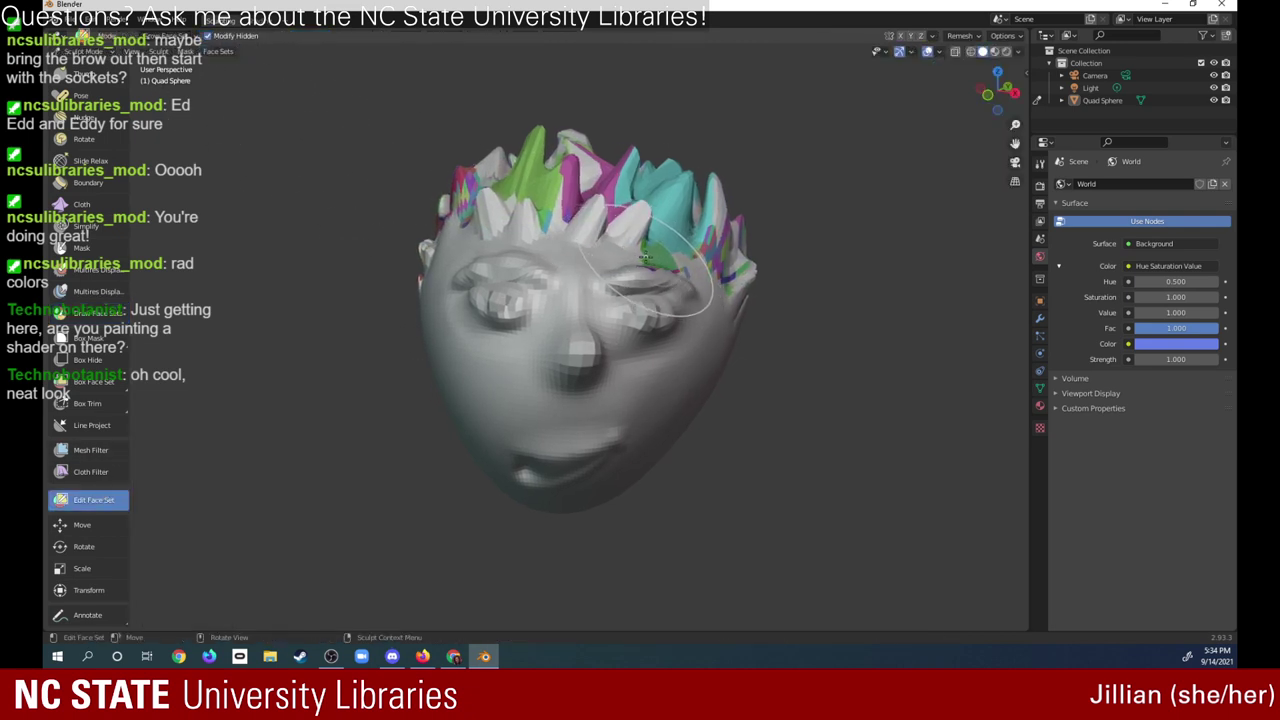
key("g")
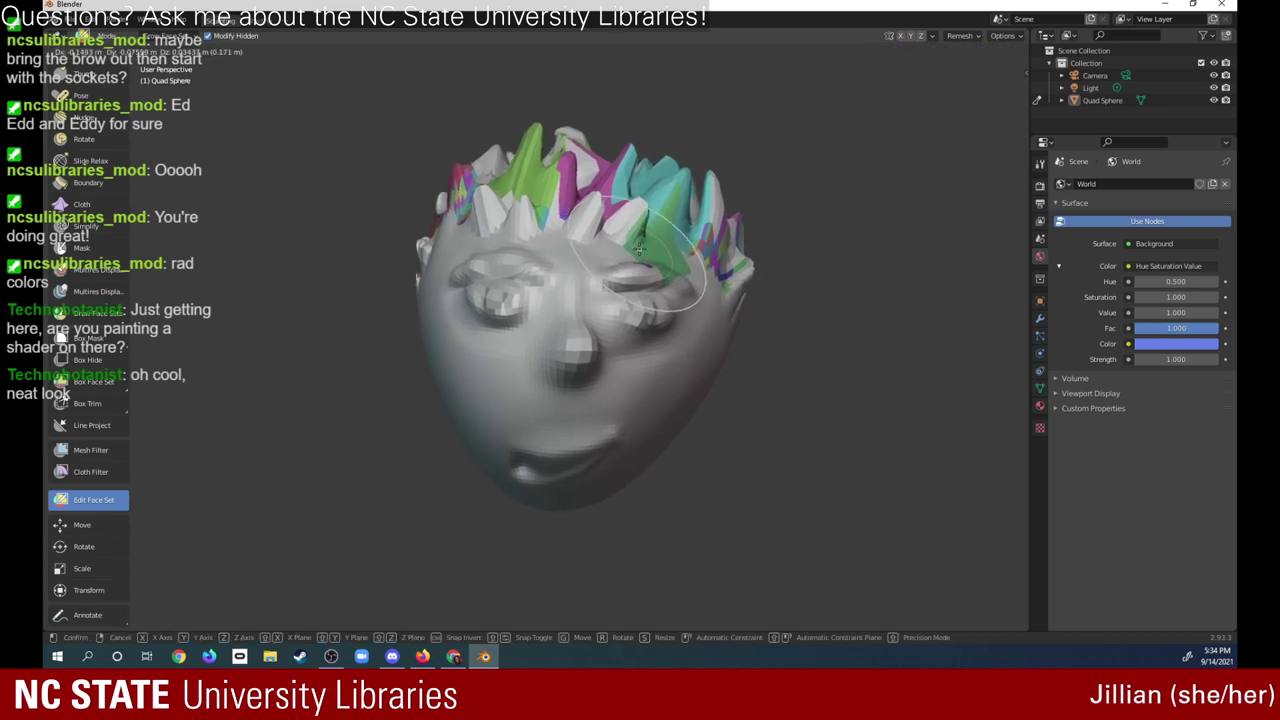
left_click(640, 250)
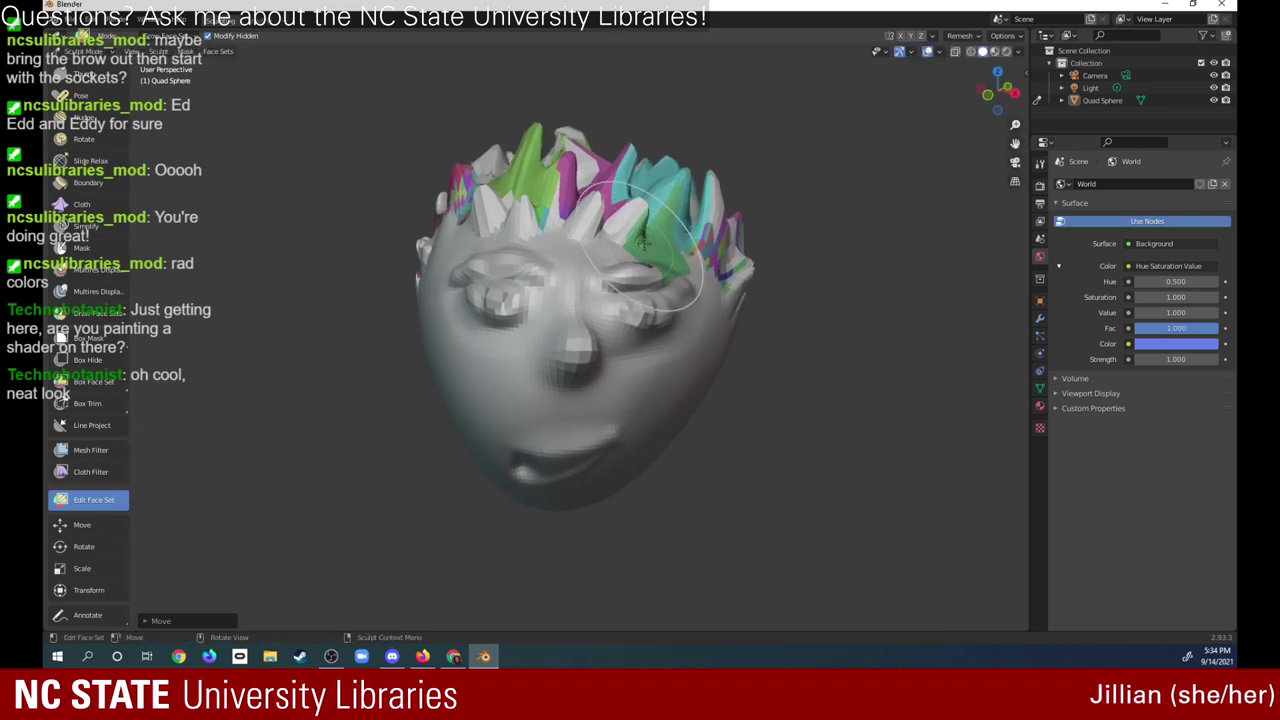
- Grow the green face set down over the brow from a top-left view
middle_click_drag(644, 242, 656, 230)
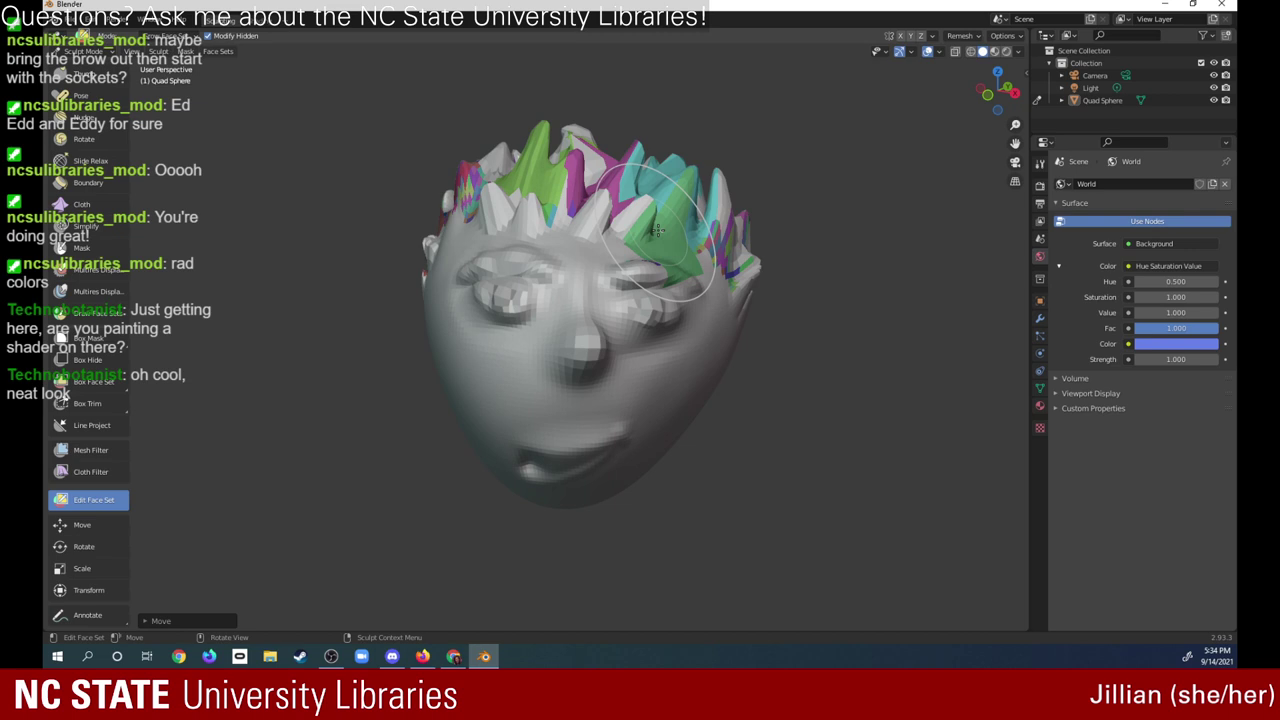
middle_click_drag(657, 230, 640, 135)
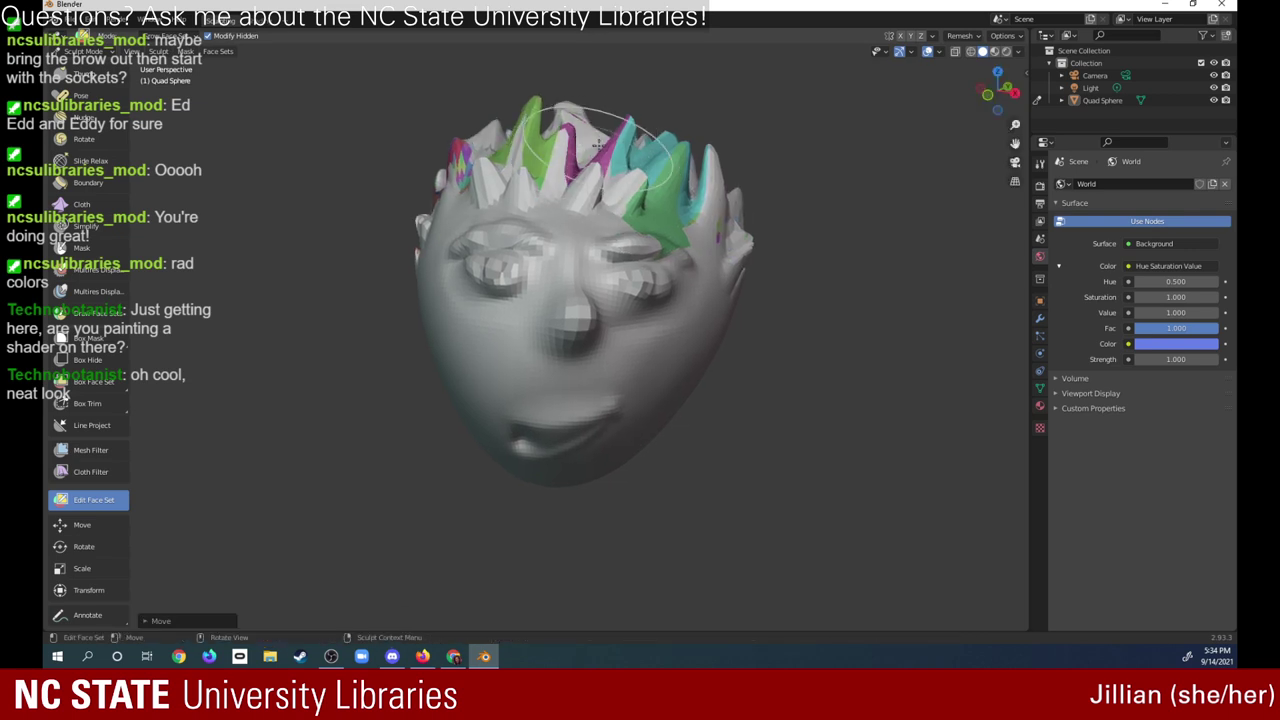
left_click_drag(990, 95, 930, 110)
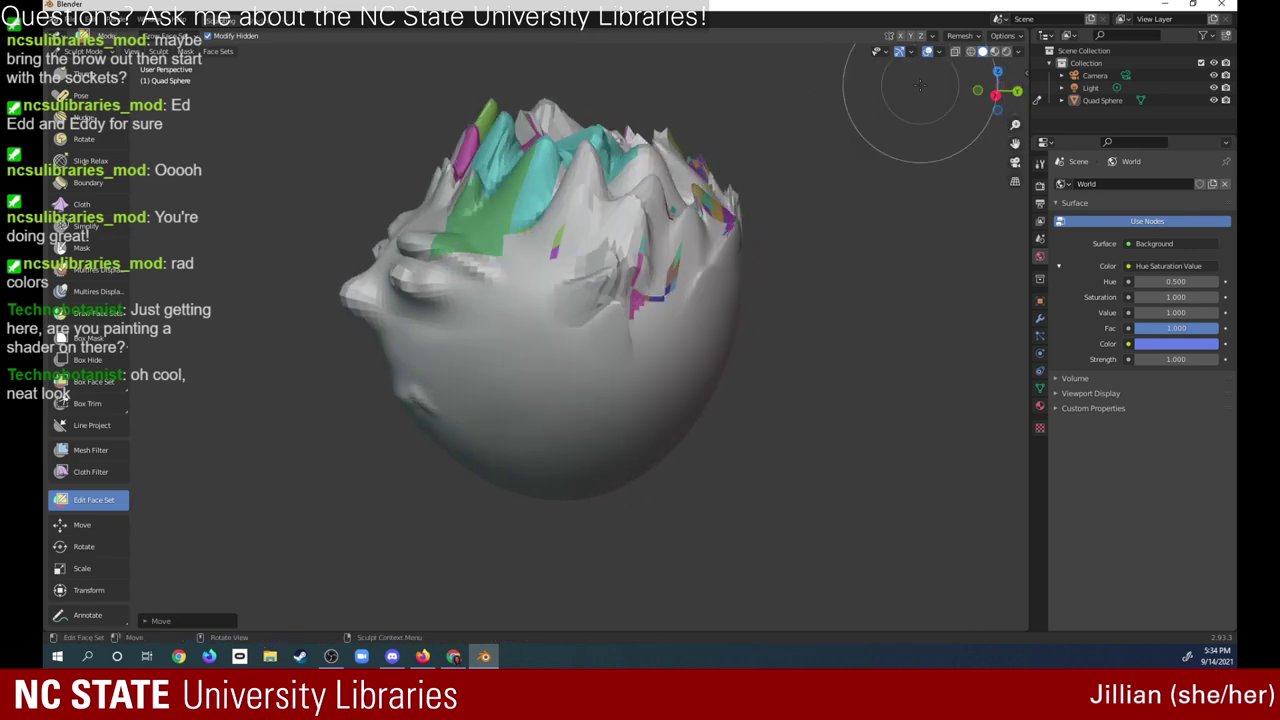
left_click(491, 208)
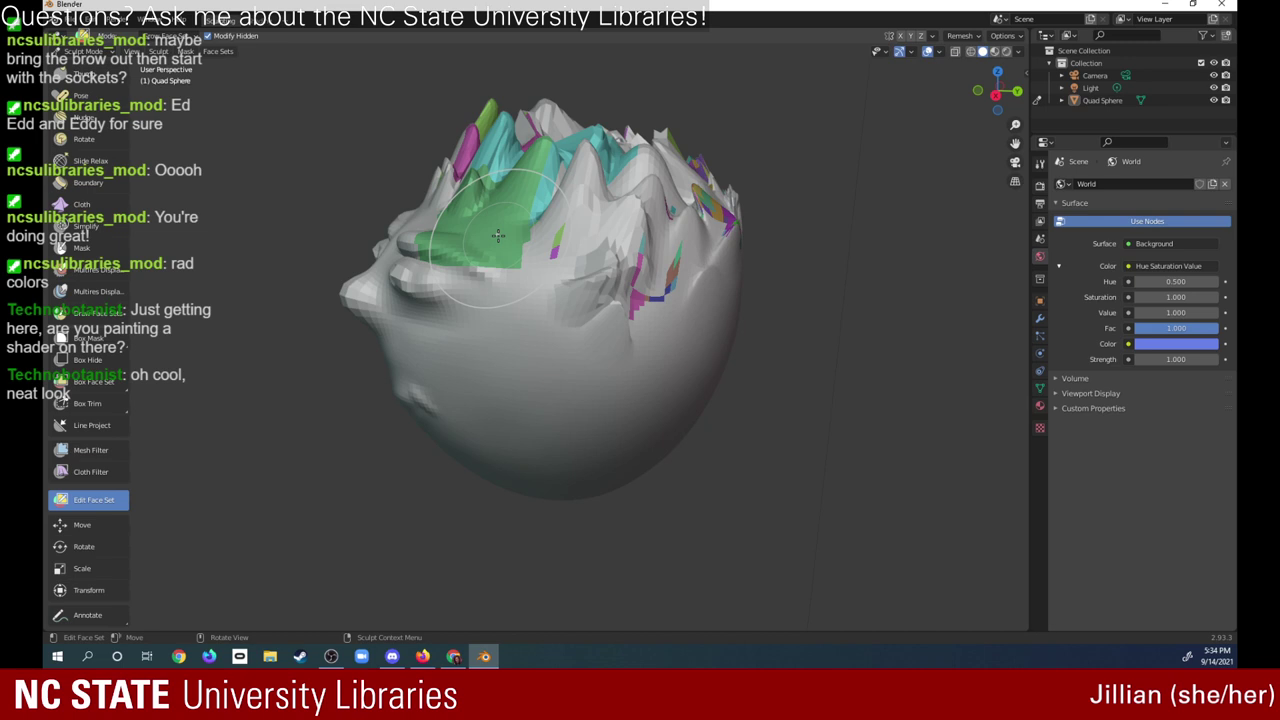
- Reposition the head with G, return to a front view, and switch to a sculpt brush
mouse_move(997, 90)
left_mouse_down()
mouse_move(1100, 112)
mouse_move(585, 130)
left_mouse_up()
key("g")
left_click(585, 130)
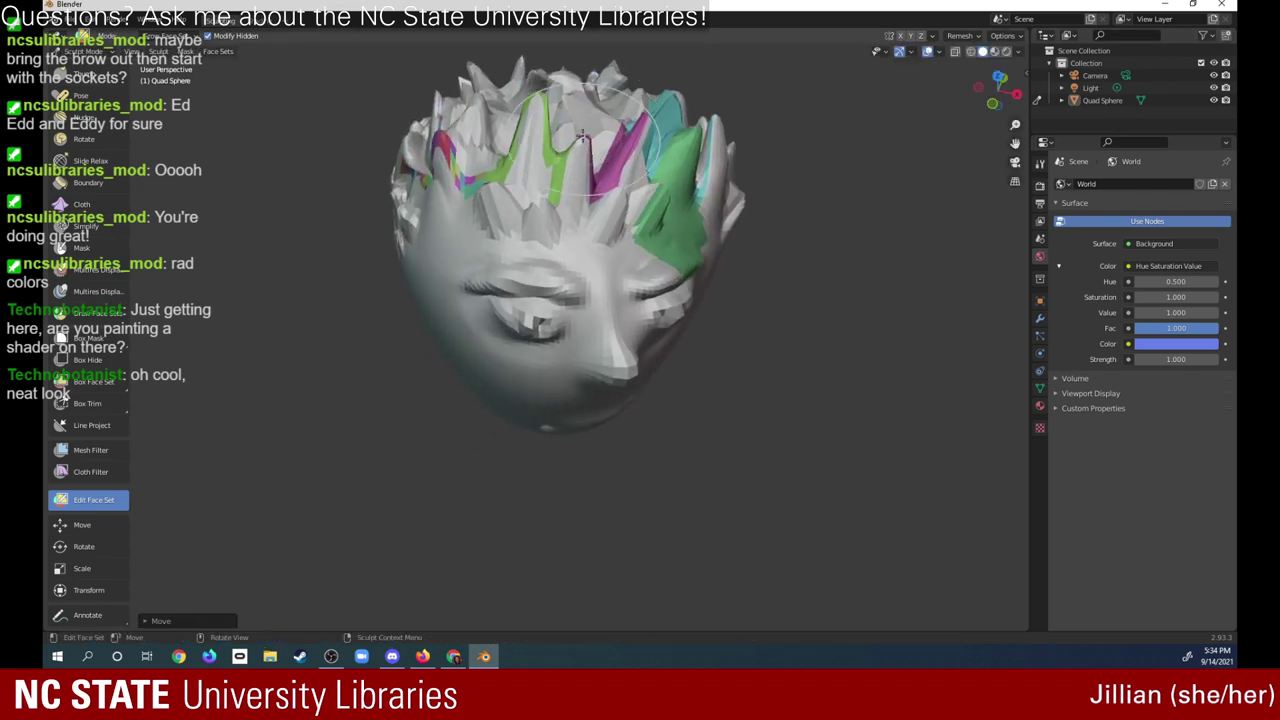
left_click_drag(997, 88, 998, 54)
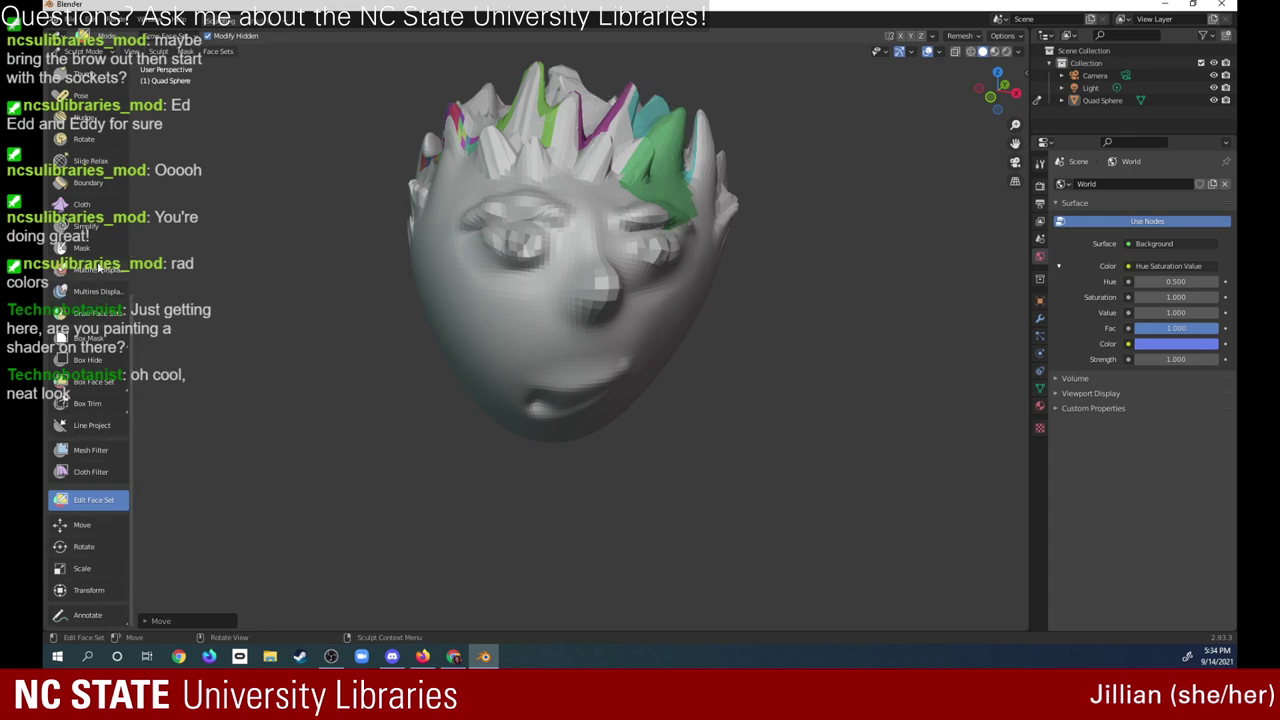
left_click(99, 268)
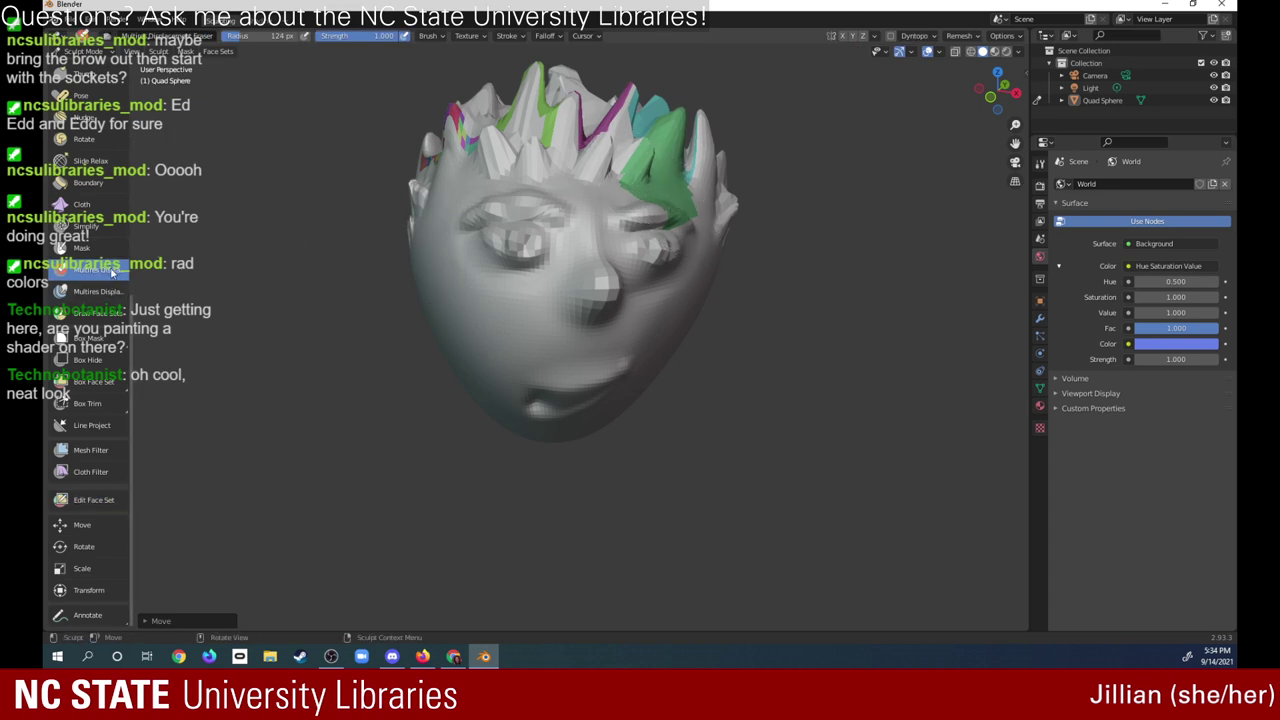
- At half strength, paint yellow and red face sets on the top spikes, then streaks across the central spikes
left_click(112, 311)
left_click_drag(530, 110, 605, 95)
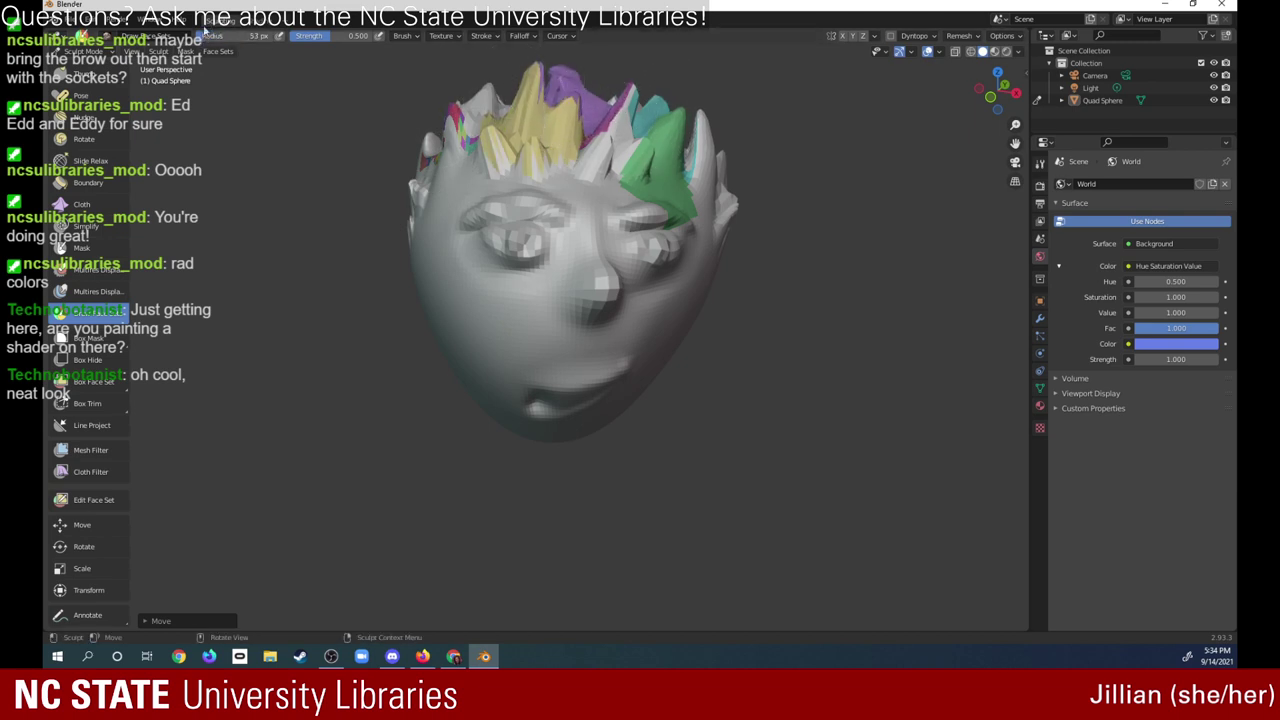
mouse_move(615, 100)
left_mouse_down()
mouse_move(600, 145)
mouse_move(580, 130)
mouse_move(550, 150)
mouse_move(505, 150)
mouse_move(471, 128)
mouse_move(500, 97)
left_mouse_up()
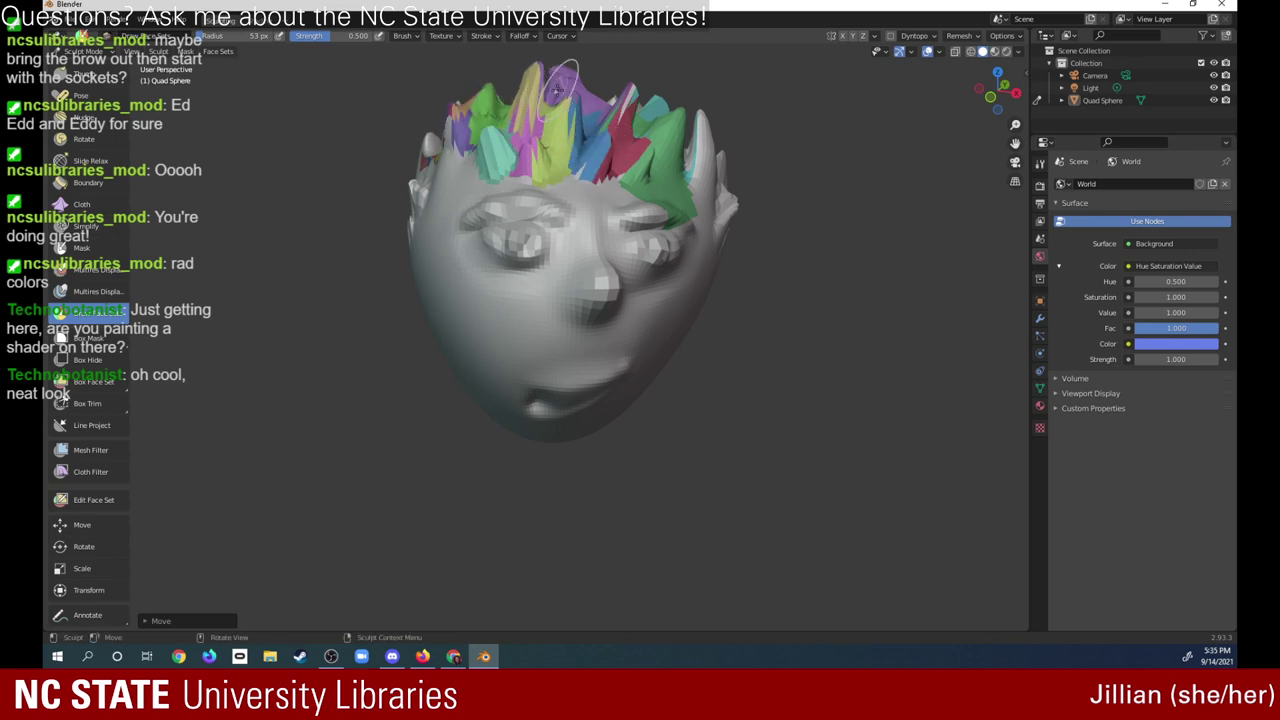
left_click_drag(990, 92, 820, 97)
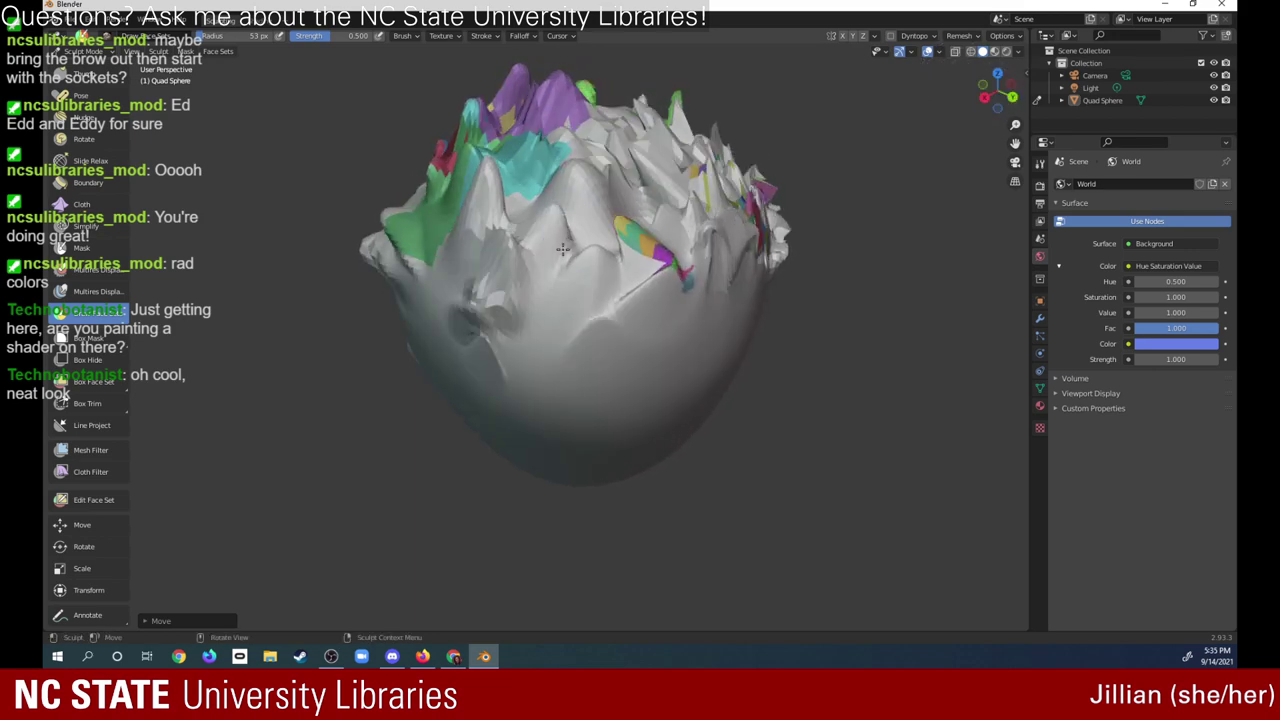
mouse_move(562, 249)
left_mouse_down()
mouse_move(600, 150)
mouse_move(580, 260)
mouse_move(540, 140)
left_mouse_up()
mouse_move(515, 280)
left_mouse_down()
mouse_move(522, 175)
mouse_move(490, 288)
mouse_move(470, 165)
mouse_move(485, 305)
mouse_move(565, 235)
mouse_move(600, 300)
mouse_move(640, 245)
mouse_move(661, 275)
mouse_move(640, 205)
mouse_move(605, 160)
mouse_move(660, 200)
mouse_move(690, 150)
mouse_move(700, 220)
mouse_move(725, 262)
mouse_move(700, 280)
mouse_move(631, 120)
mouse_move(652, 150)
mouse_move(705, 165)
left_mouse_up()
mouse_move(710, 146)
middle_mouse_down()
mouse_move(829, 101)
mouse_move(828, 115)
middle_mouse_up()
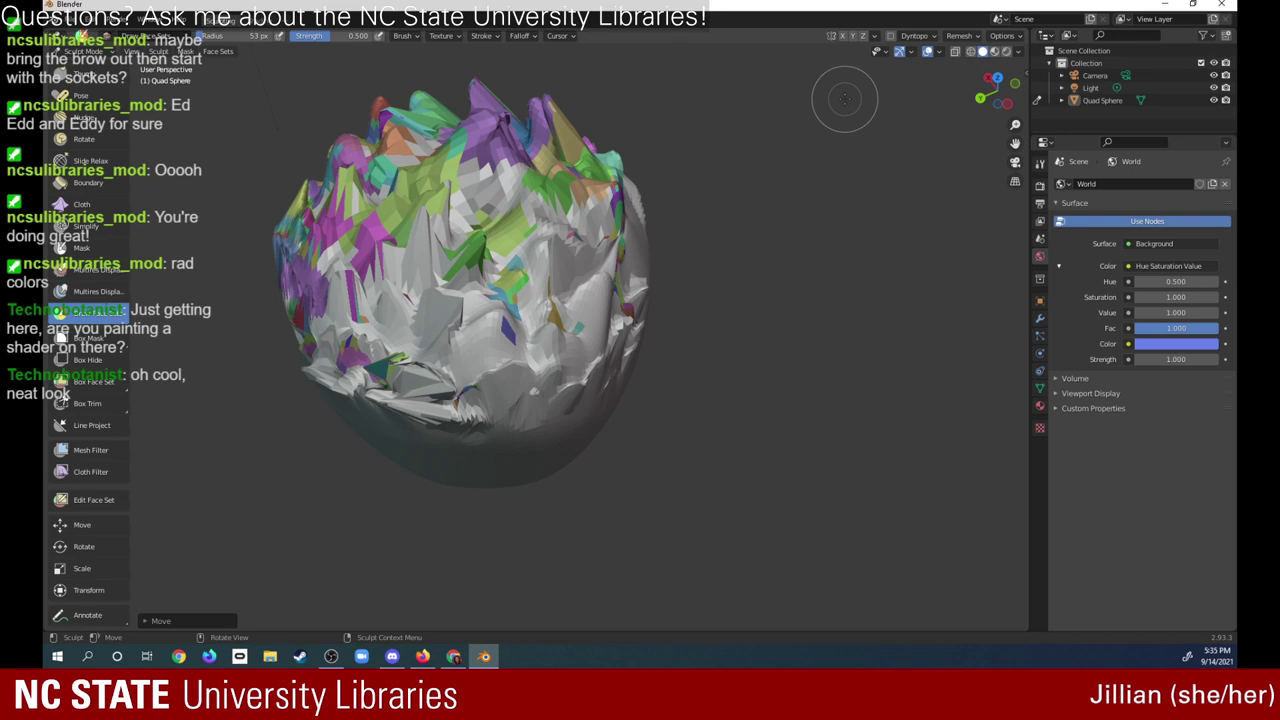
- Paint purple, orange, red, blue, magenta, teal and yellow-green patches over the upper, right and left hair
mouse_move(489, 206)
left_mouse_down()
mouse_move(456, 178)
mouse_move(413, 300)
mouse_move(338, 311)
mouse_move(325, 285)
mouse_move(340, 270)
left_mouse_up()
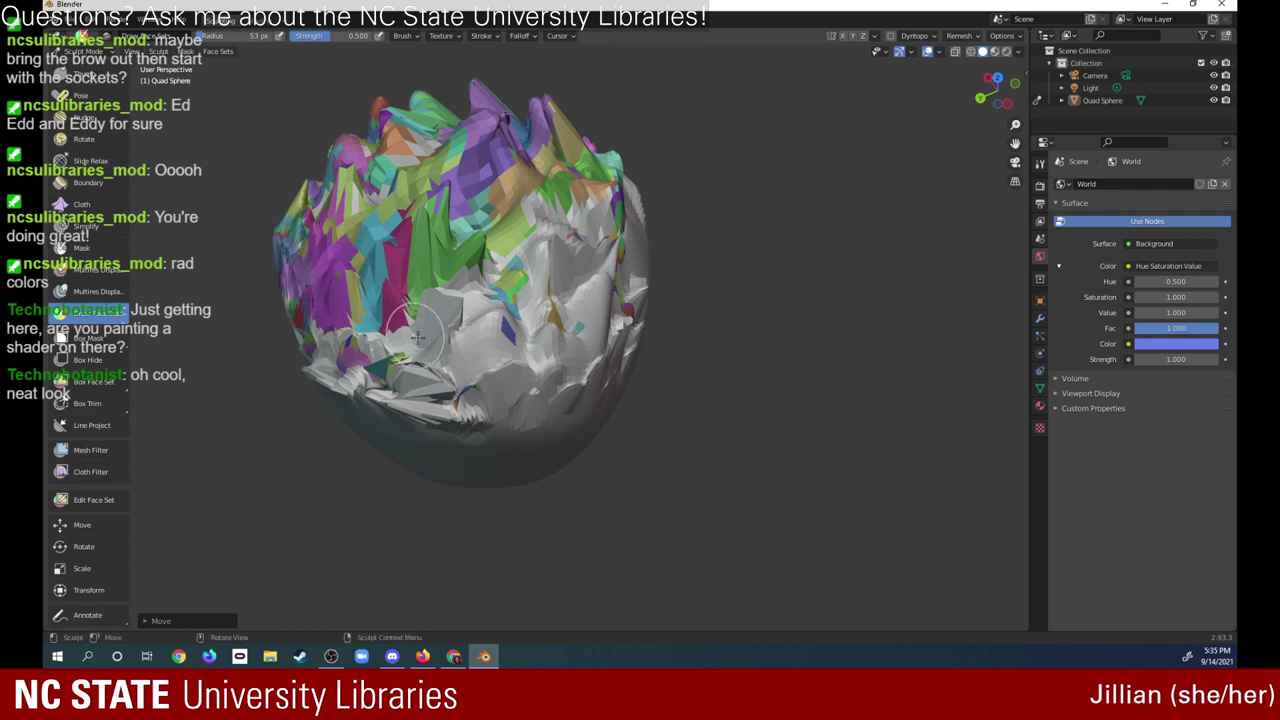
mouse_move(420, 325)
left_mouse_down()
mouse_move(470, 260)
mouse_move(470, 340)
mouse_move(485, 320)
mouse_move(490, 330)
mouse_move(425, 350)
mouse_move(392, 311)
mouse_move(345, 330)
mouse_move(434, 339)
left_mouse_up()
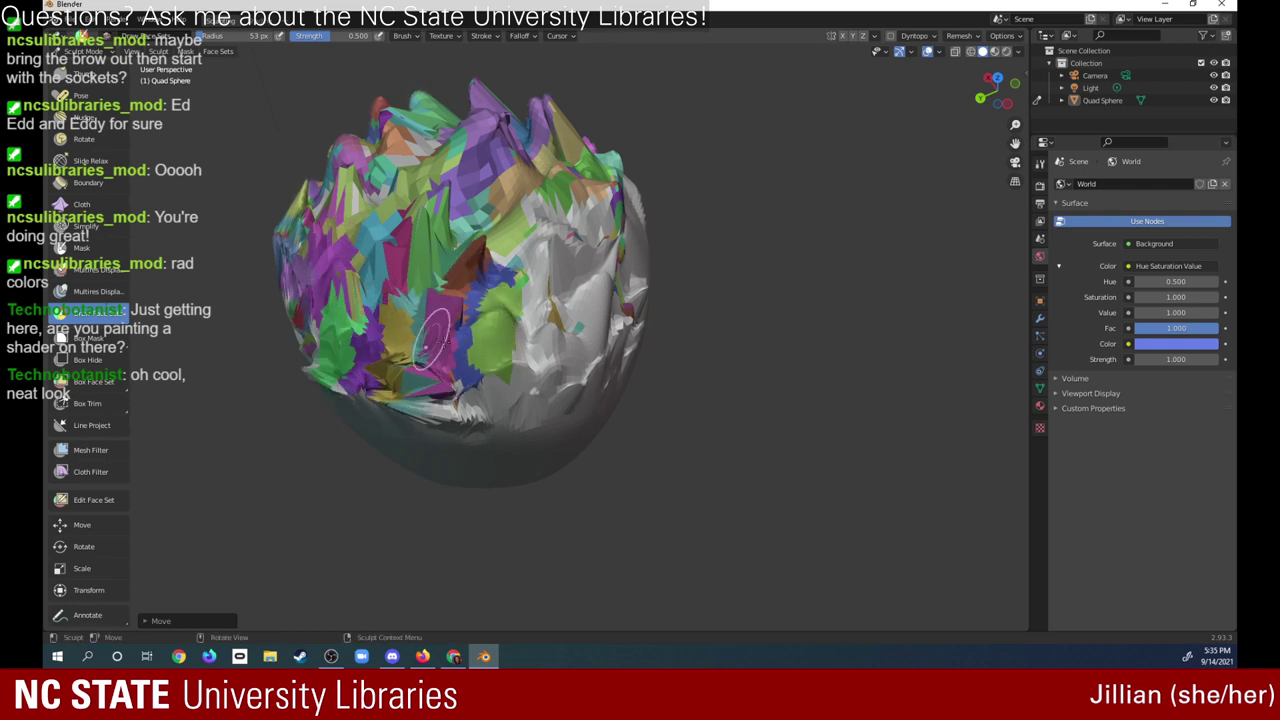
mouse_move(520, 355)
left_mouse_down()
mouse_move(535, 250)
mouse_move(545, 345)
mouse_move(560, 240)
mouse_move(497, 215)
mouse_move(500, 250)
mouse_move(565, 200)
mouse_move(585, 230)
mouse_move(590, 210)
mouse_move(590, 290)
mouse_move(560, 380)
mouse_move(513, 400)
mouse_move(493, 318)
left_mouse_up()
left_click_drag(995, 90, 900, 65)
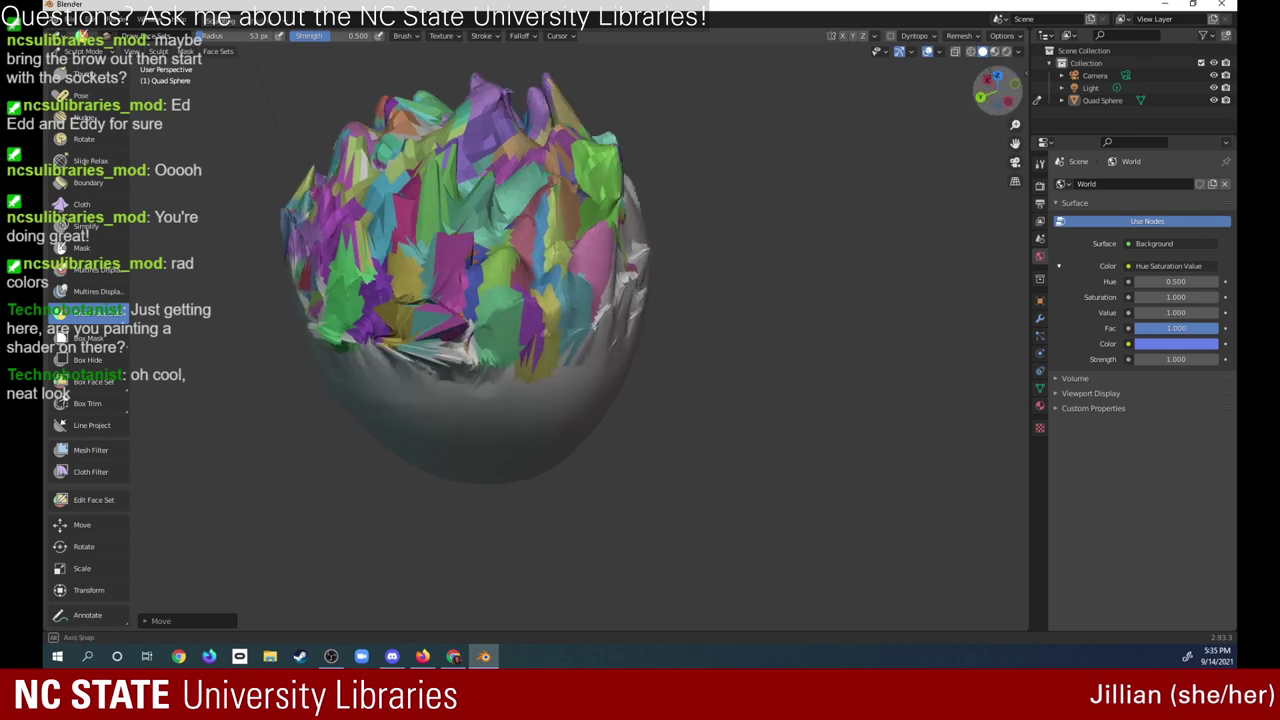
mouse_move(420, 280)
left_mouse_down()
mouse_move(420, 220)
mouse_move(380, 280)
mouse_move(351, 286)
mouse_move(440, 330)
mouse_move(475, 250)
mouse_move(433, 287)
mouse_move(357, 265)
left_mouse_up()
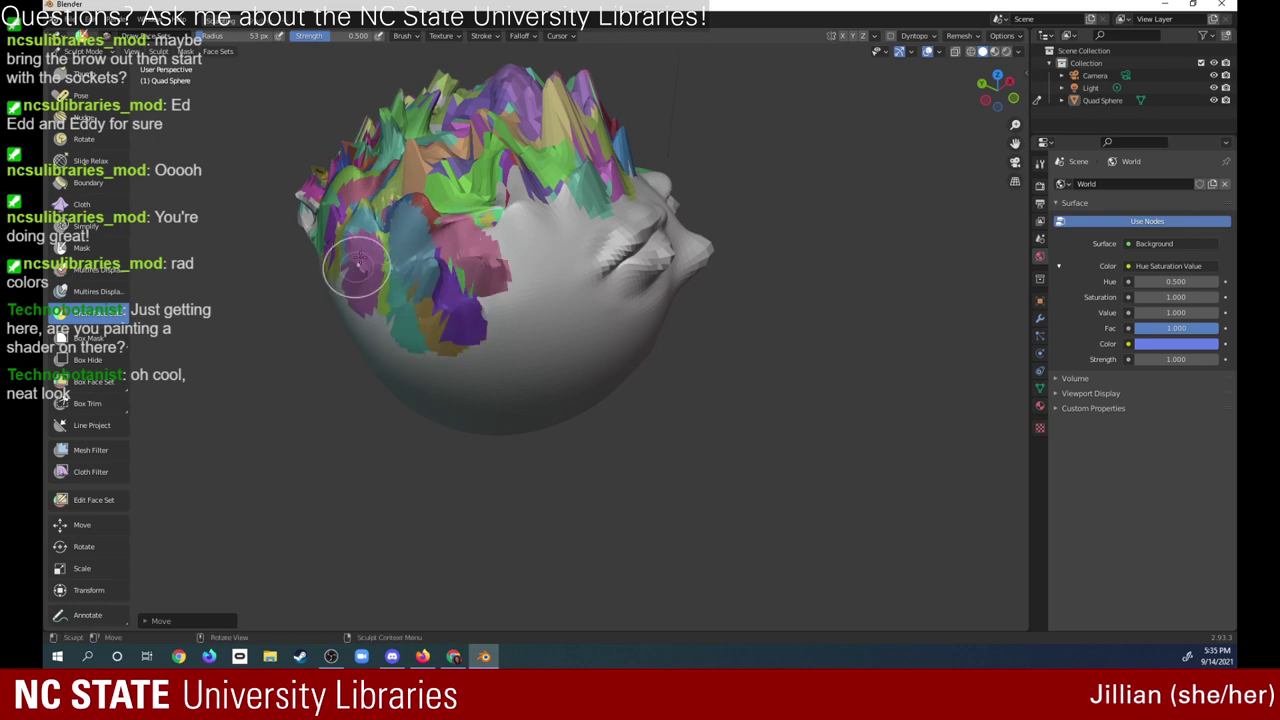
left_click_drag(314, 222, 312, 200)
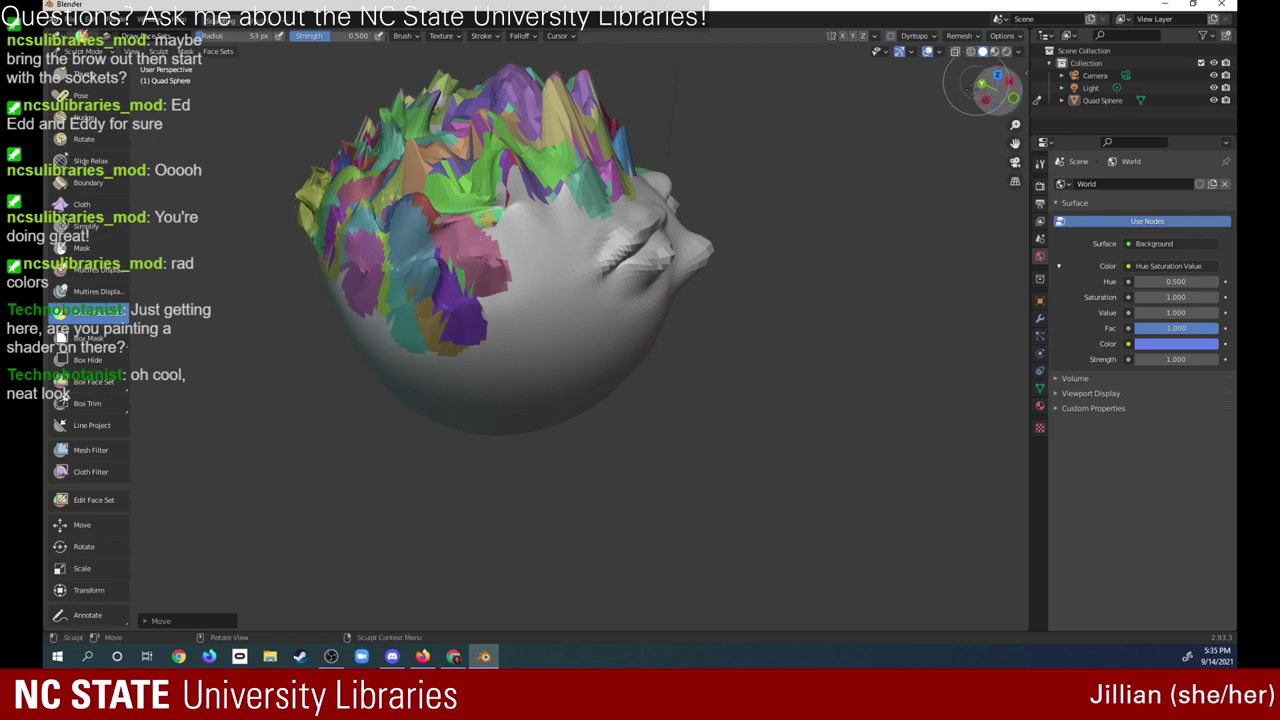
- Paint an orange patch on top and more patches along the lower edge of the hair
mouse_move(995, 88)
left_mouse_down()
mouse_move(1120, 95)
mouse_move(1060, 110)
left_mouse_up()
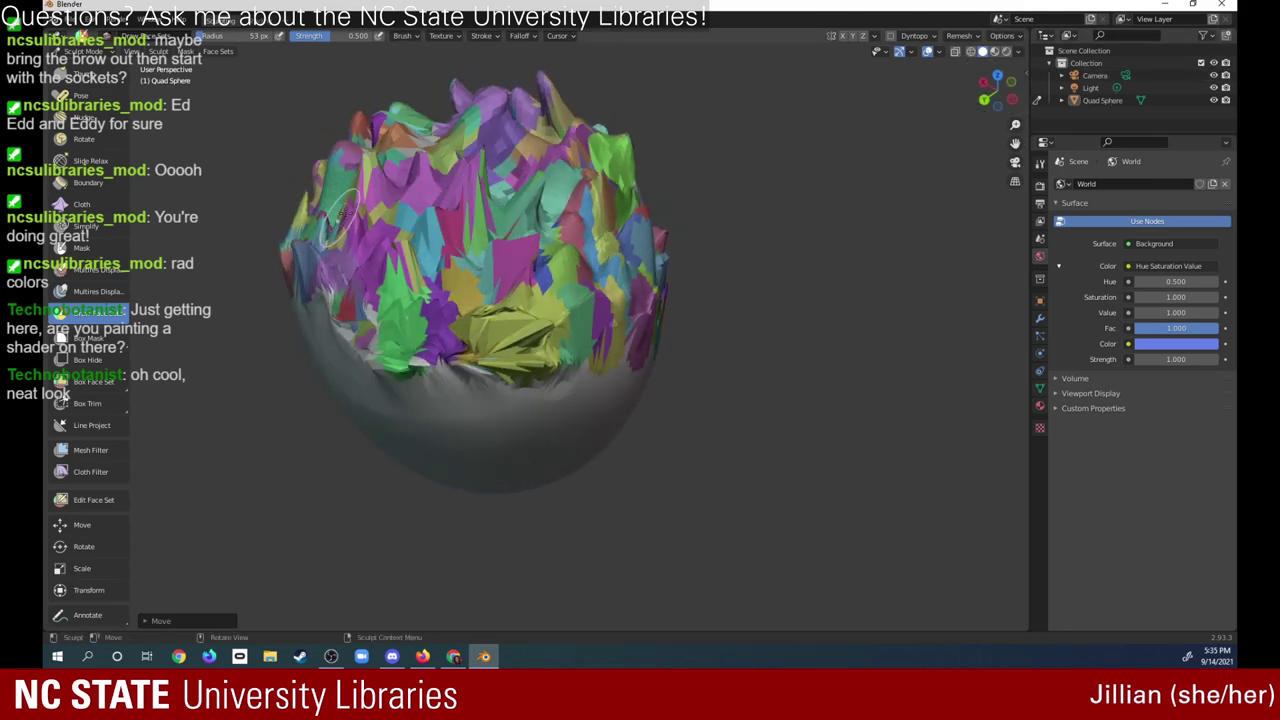
left_click_drag(400, 155, 445, 145)
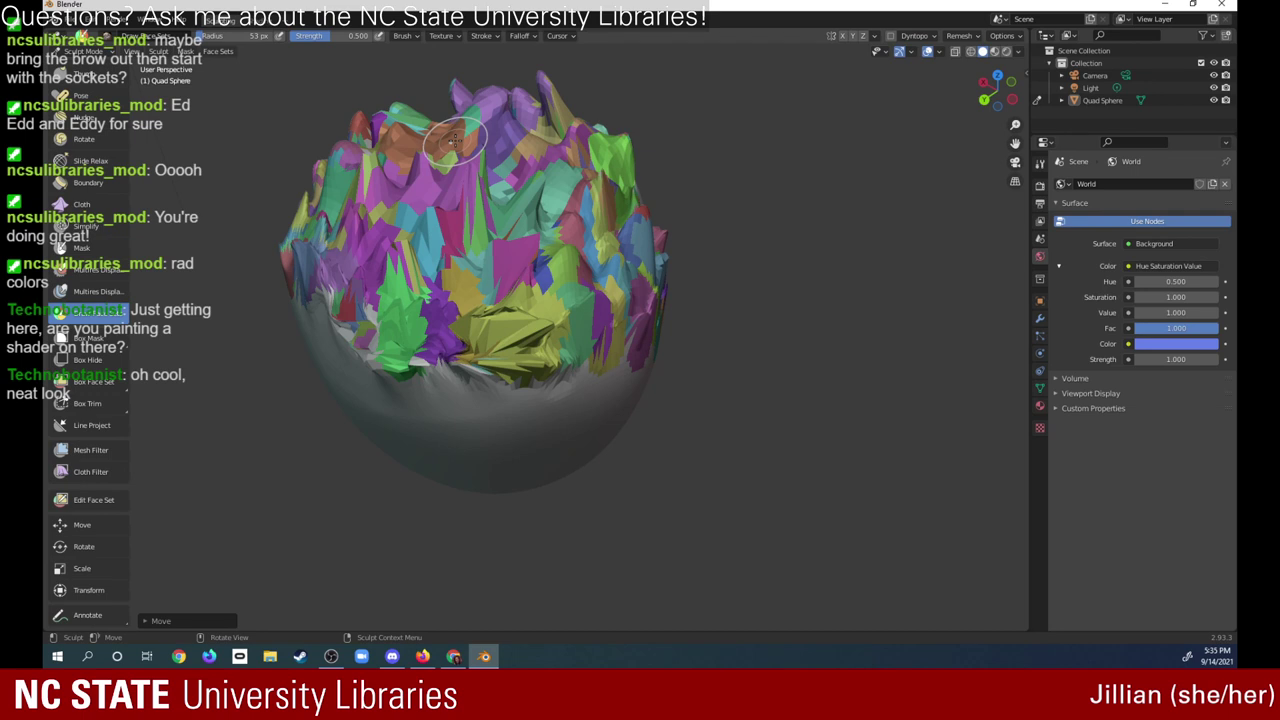
left_click_drag(430, 372, 305, 315)
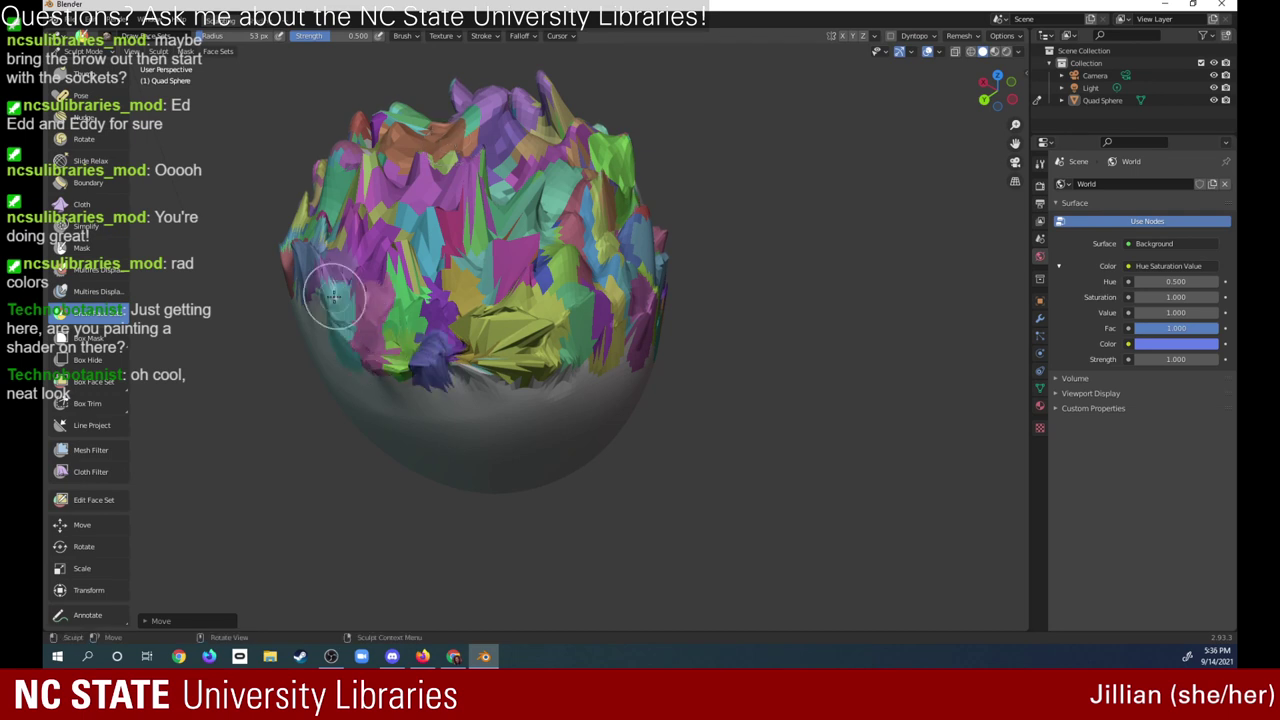
mouse_move(398, 337)
left_mouse_down()
mouse_move(505, 380)
mouse_move(614, 357)
mouse_move(435, 394)
mouse_move(450, 400)
mouse_move(316, 342)
left_mouse_up()
- Fill the remaining lower, right and left hair with yellow, green and magenta, recolouring a red-orange spike yellow
mouse_move(500, 409)
left_mouse_down()
mouse_move(595, 385)
mouse_move(481, 417)
mouse_move(505, 412)
mouse_move(414, 406)
mouse_move(349, 377)
mouse_move(320, 342)
left_mouse_up()
mouse_move(1005, 112)
left_mouse_down()
mouse_move(1000, 95)
mouse_move(1238, 75)
left_mouse_up()
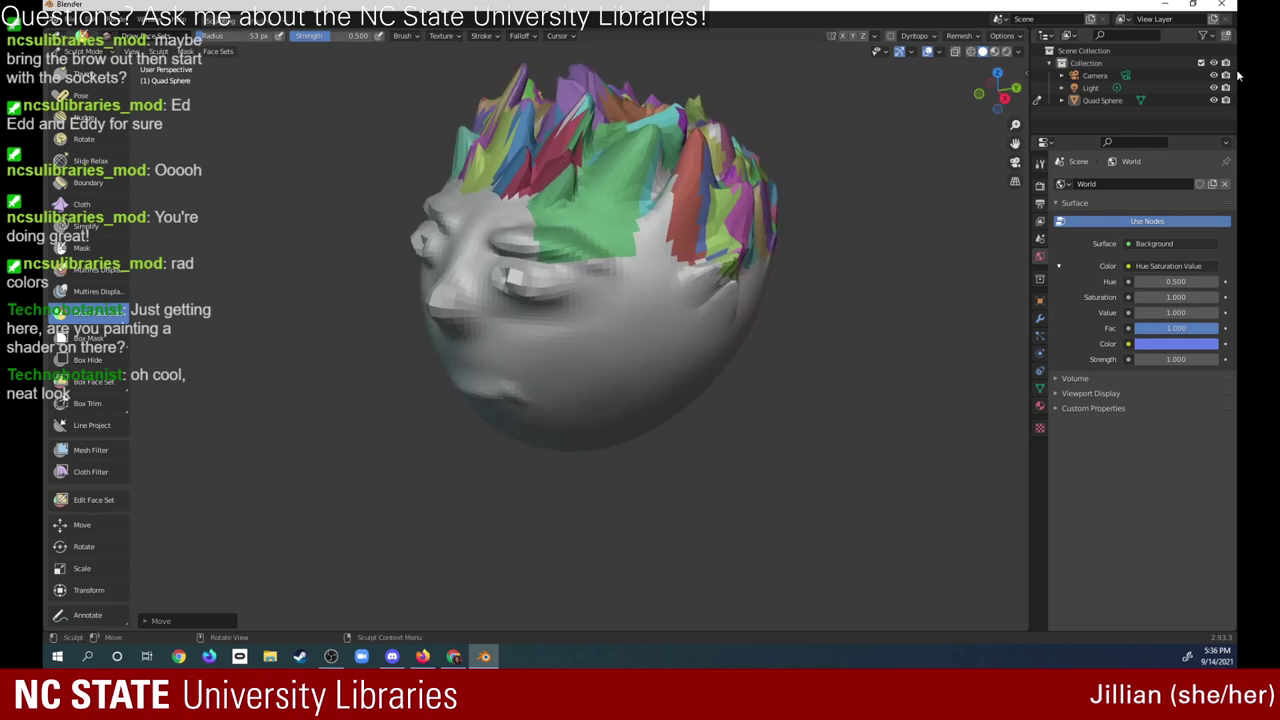
mouse_move(660, 194)
left_mouse_down()
mouse_move(705, 255)
mouse_move(716, 308)
mouse_move(671, 256)
mouse_move(677, 215)
mouse_move(737, 295)
left_mouse_up()
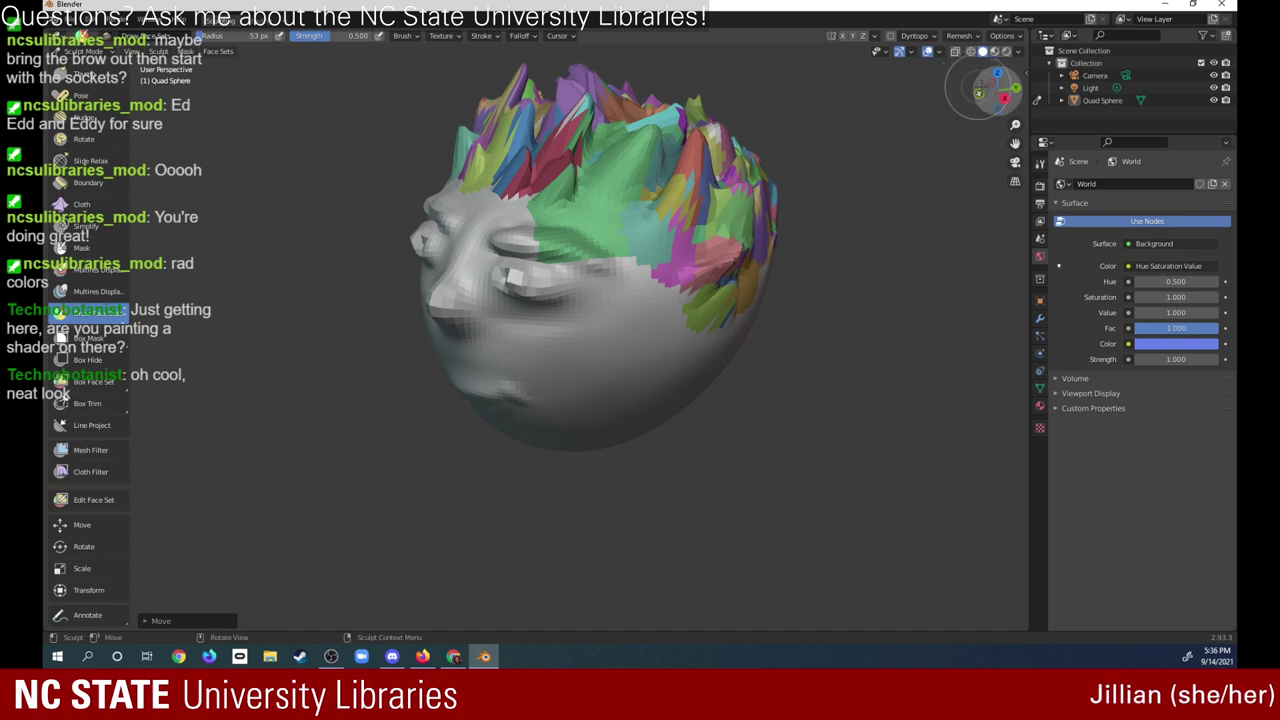
left_click_drag(997, 90, 1078, 80)
left_click_drag(1078, 262, 1100, 77)
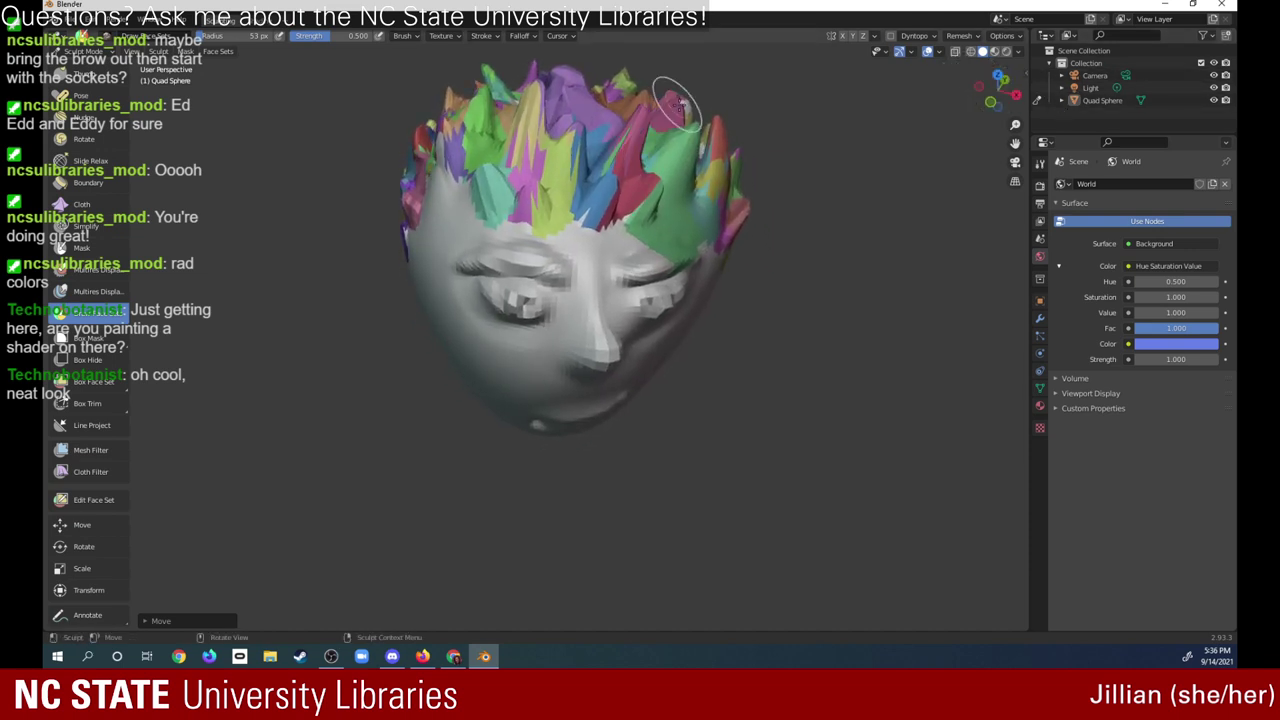
left_click_drag(690, 115, 735, 120)
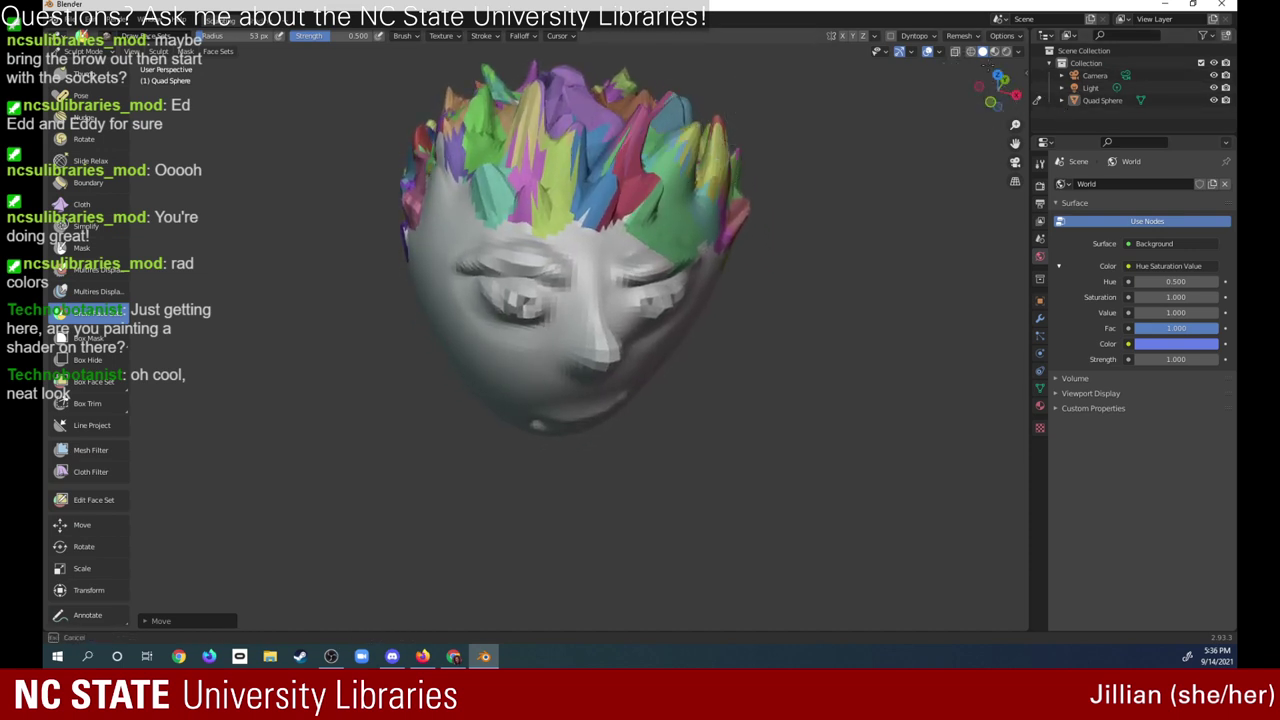
mouse_move(445, 155)
left_mouse_down()
mouse_move(439, 185)
mouse_move(457, 190)
left_mouse_up()
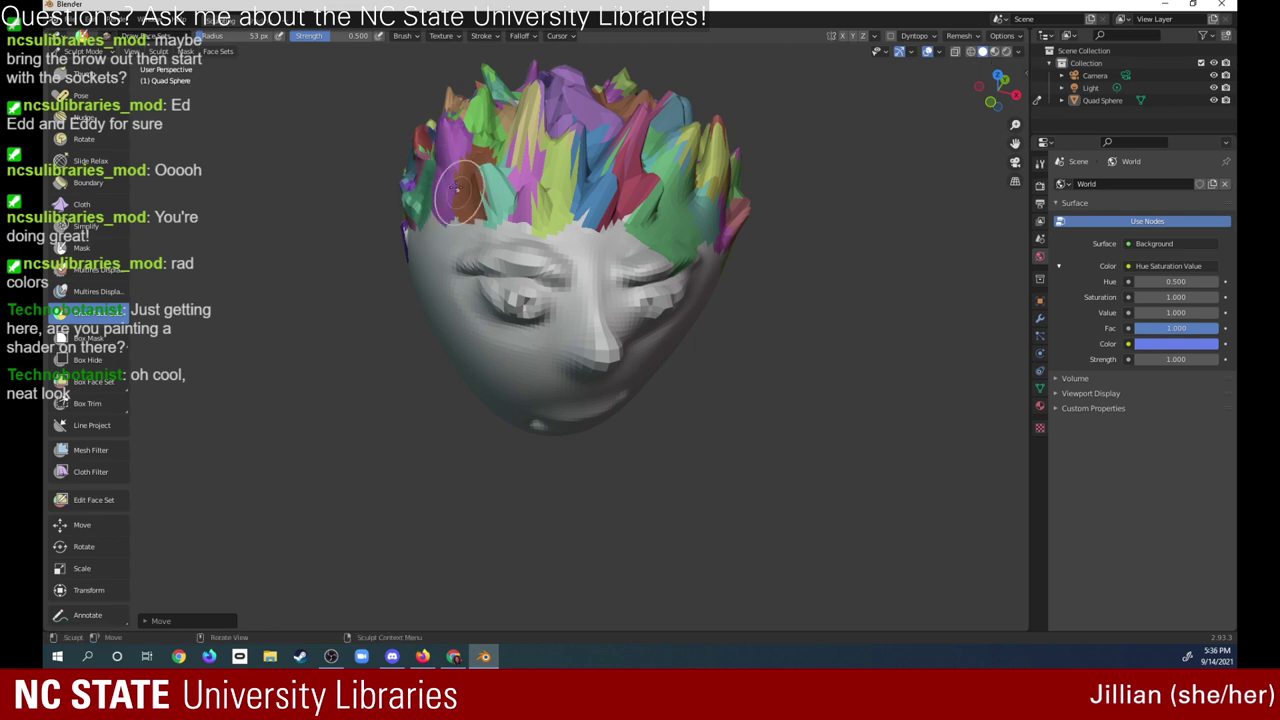
left_click_drag(1000, 95, 989, 57)
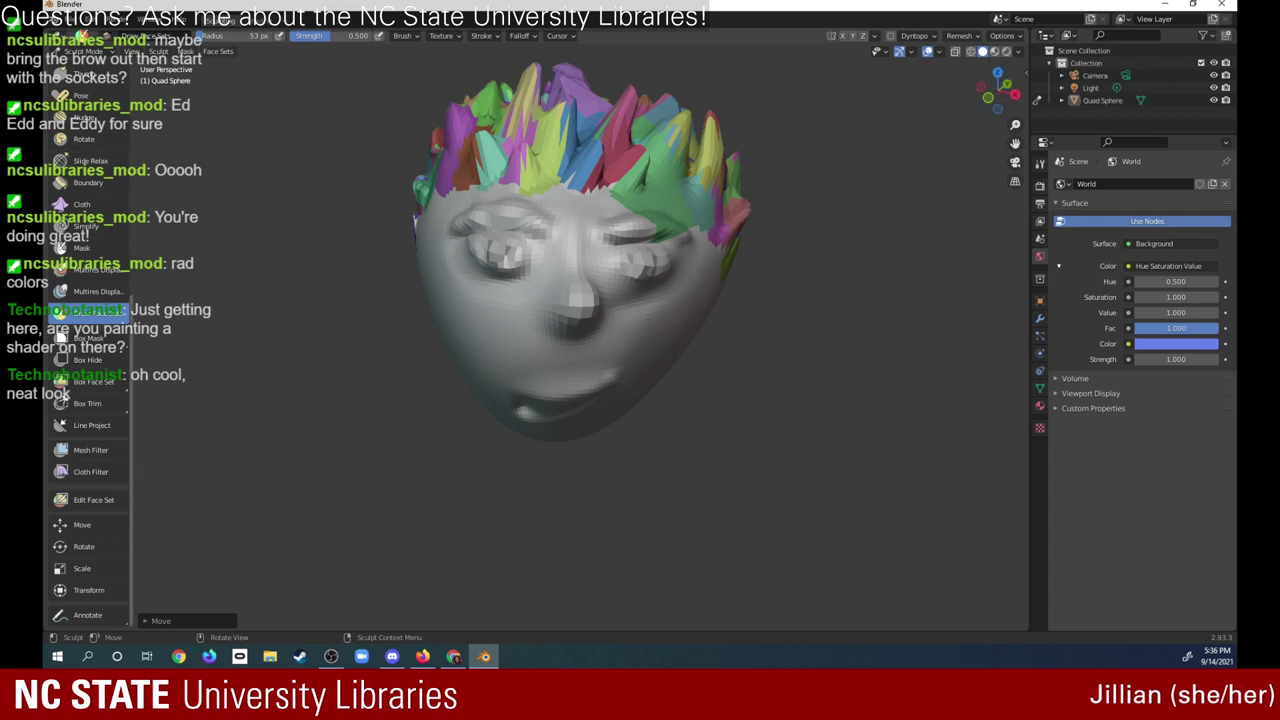
scroll(125, 250, "up", 6)
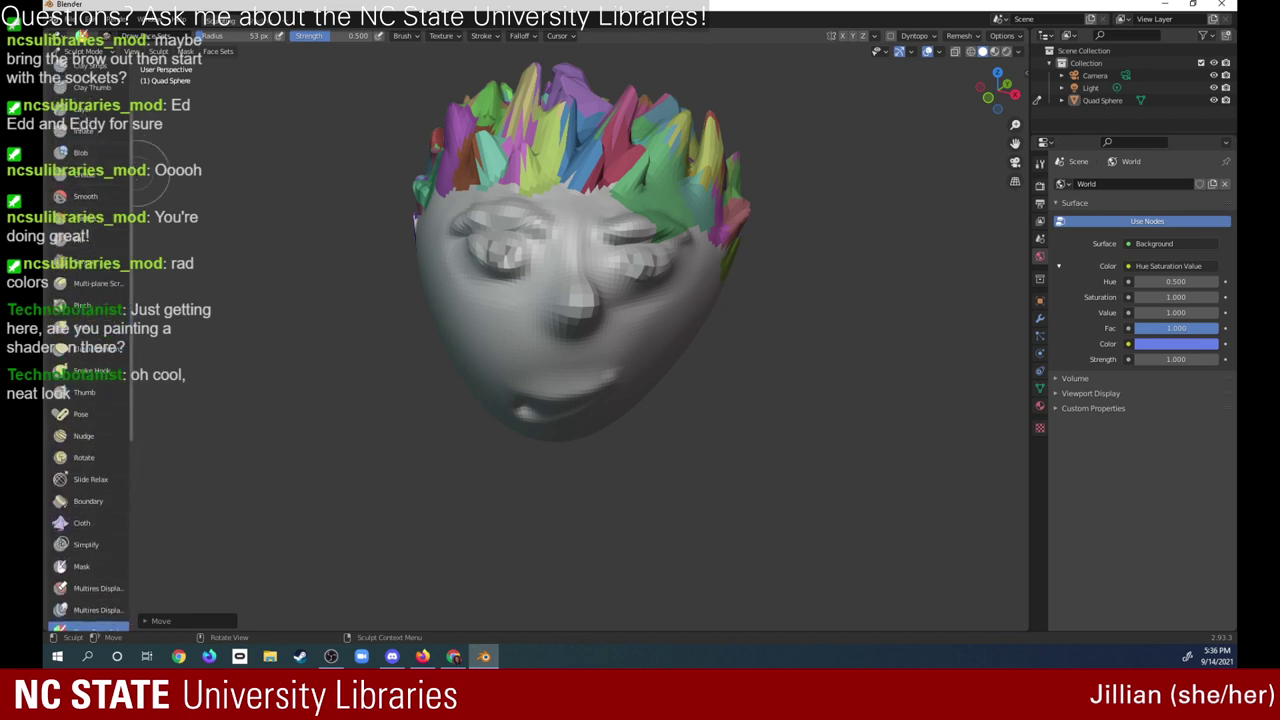
scroll(125, 215, "up", 2)
scroll(111, 231, "up", 1)
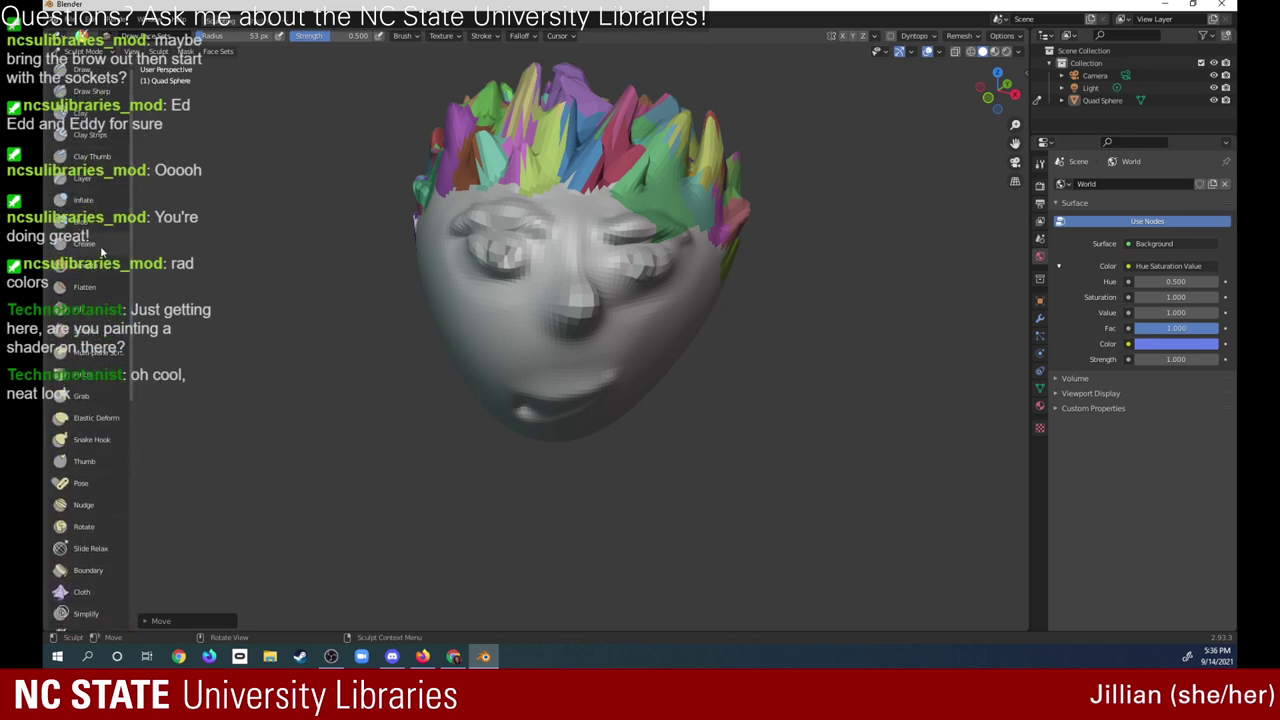
left_click(98, 244)
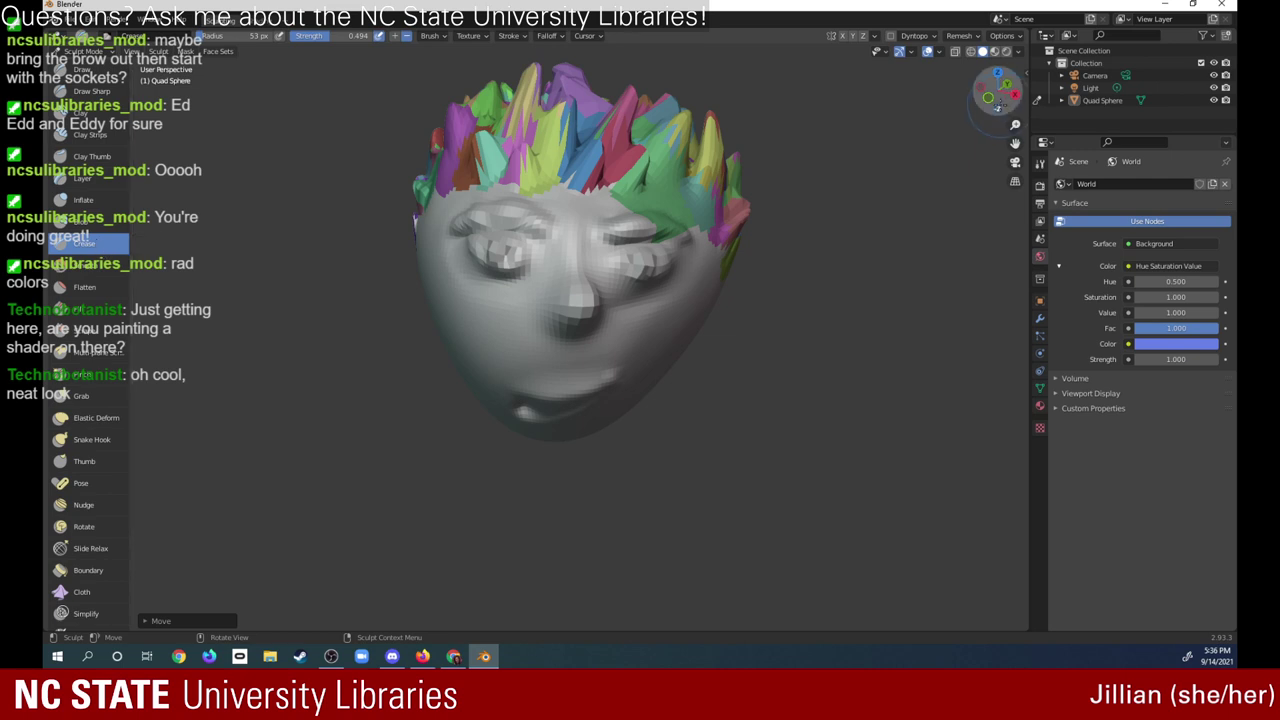
mouse_move(994, 96)
left_mouse_down()
mouse_move(1003, 85)
mouse_move(1004, 96)
left_mouse_up()
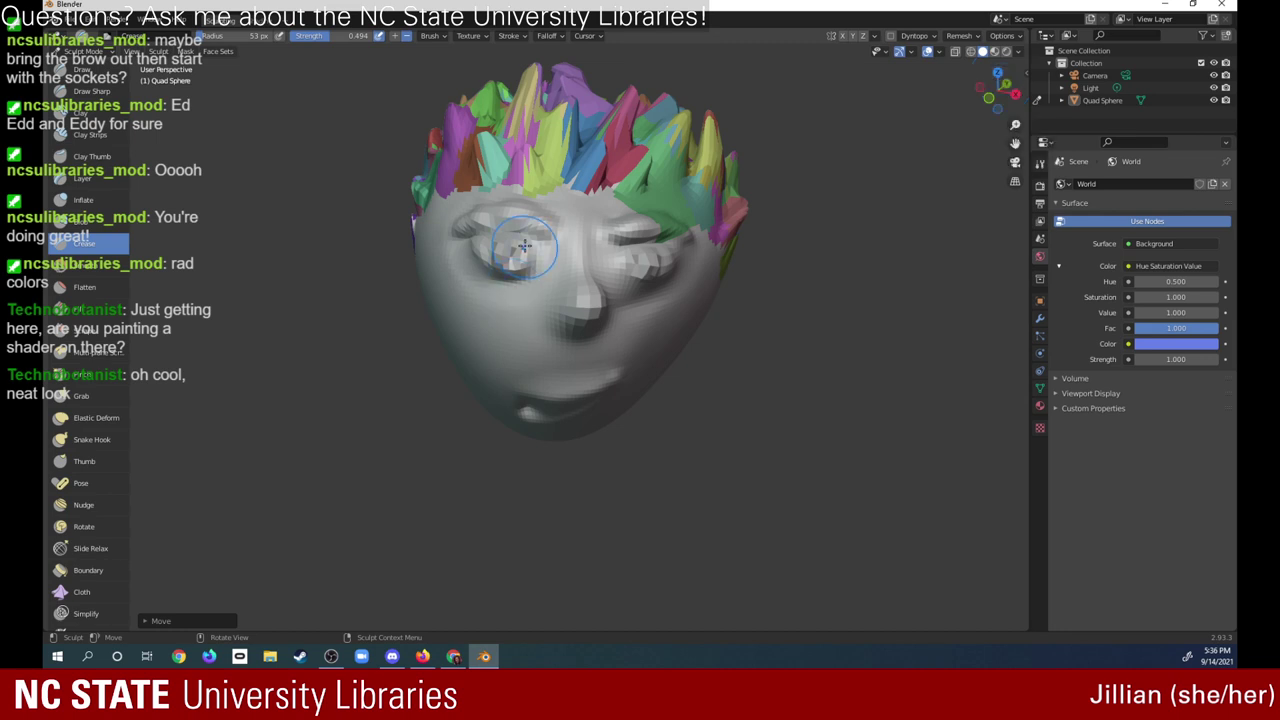
left_click_drag(515, 250, 512, 255)
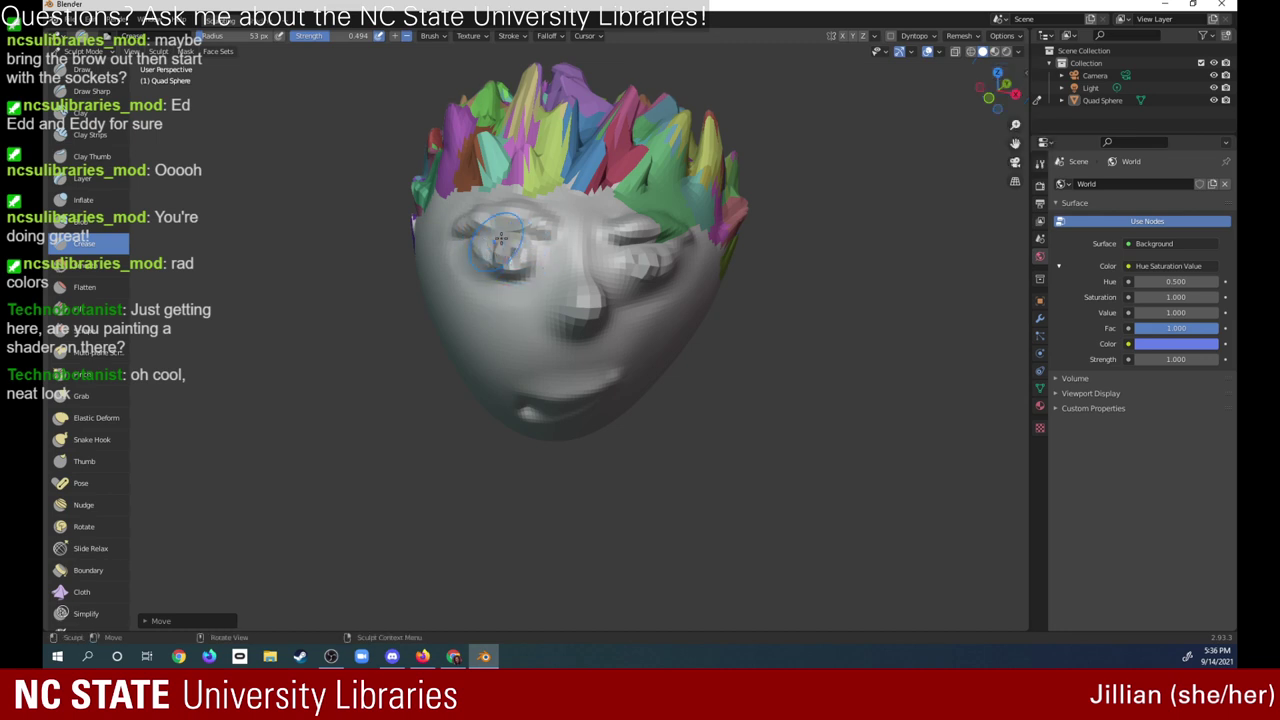
left_click_drag(518, 265, 507, 260)
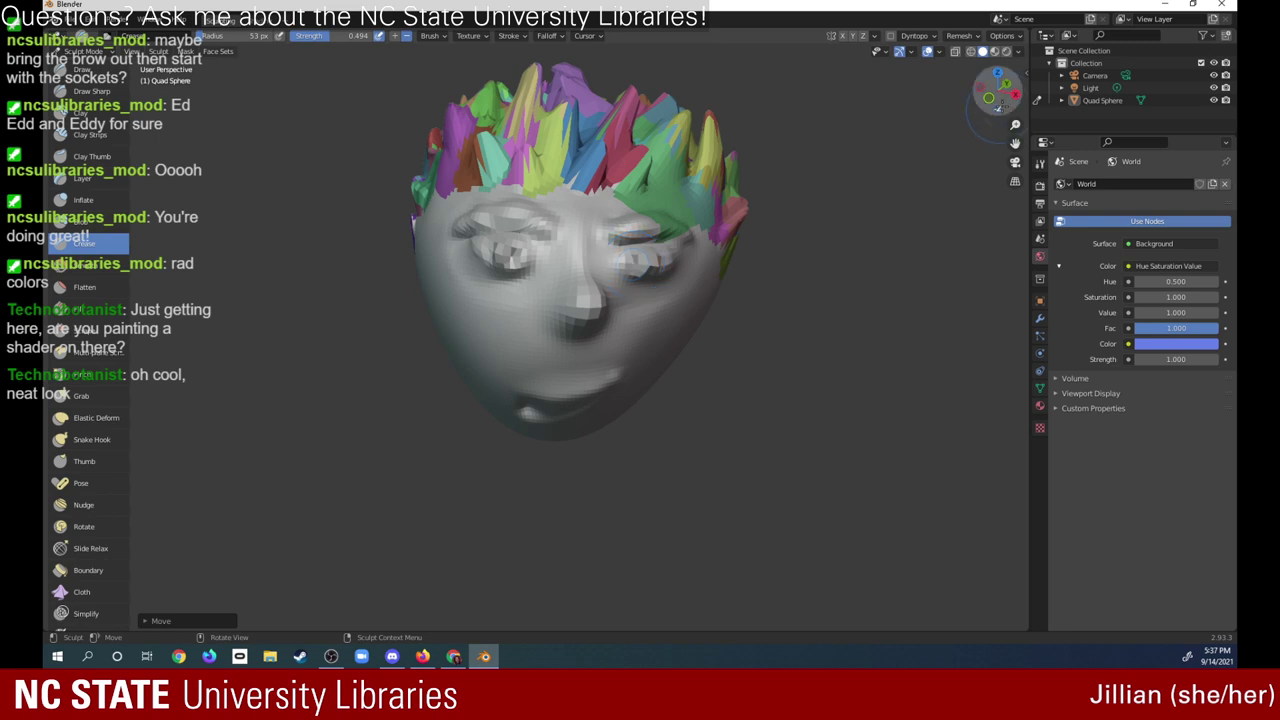
left_click_drag(998, 88, 1012, 100)
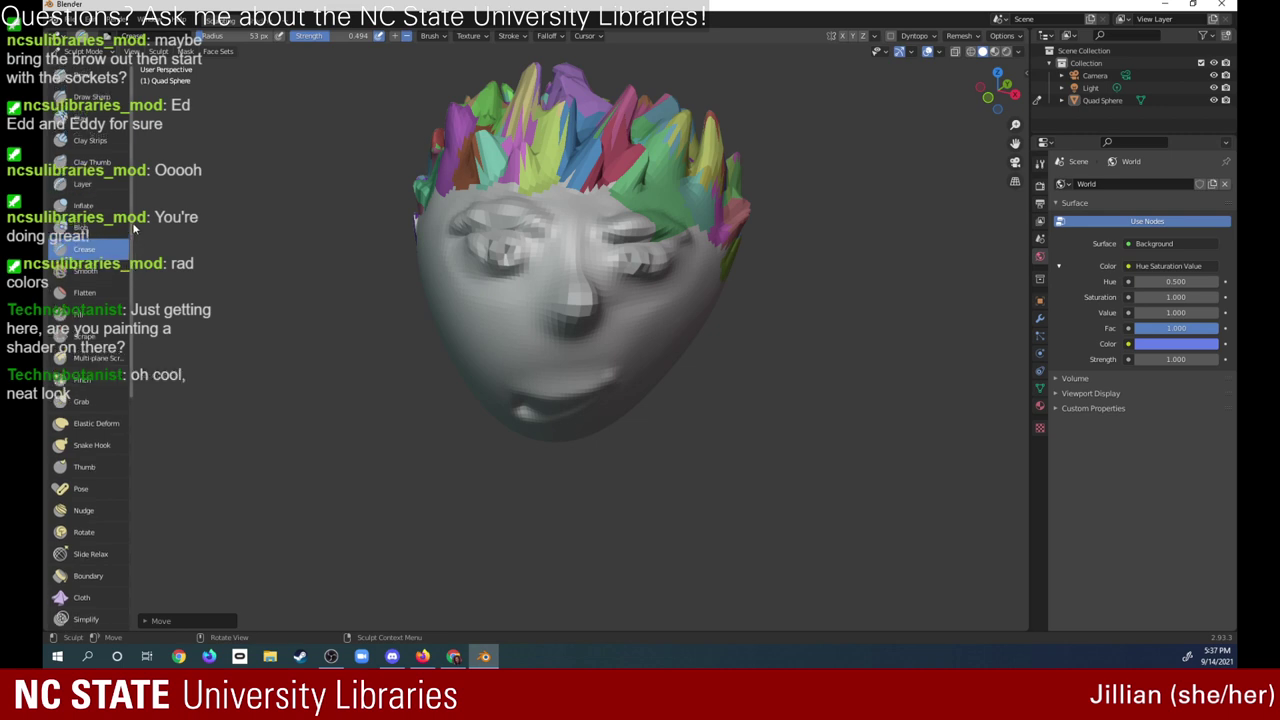
- Select the Draw Face Sets tool and shrink the brush radius
scroll(110, 420, "down", 5)
scroll(110, 430, "down", 5)
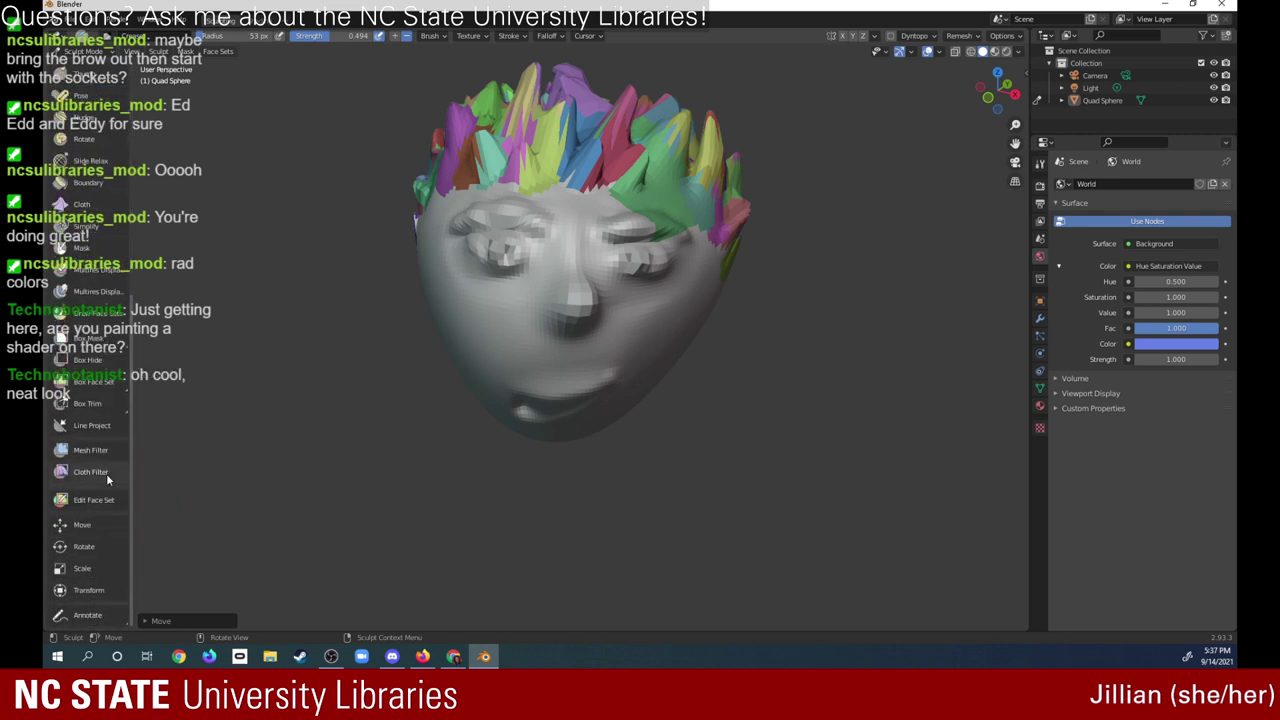
left_click(115, 384)
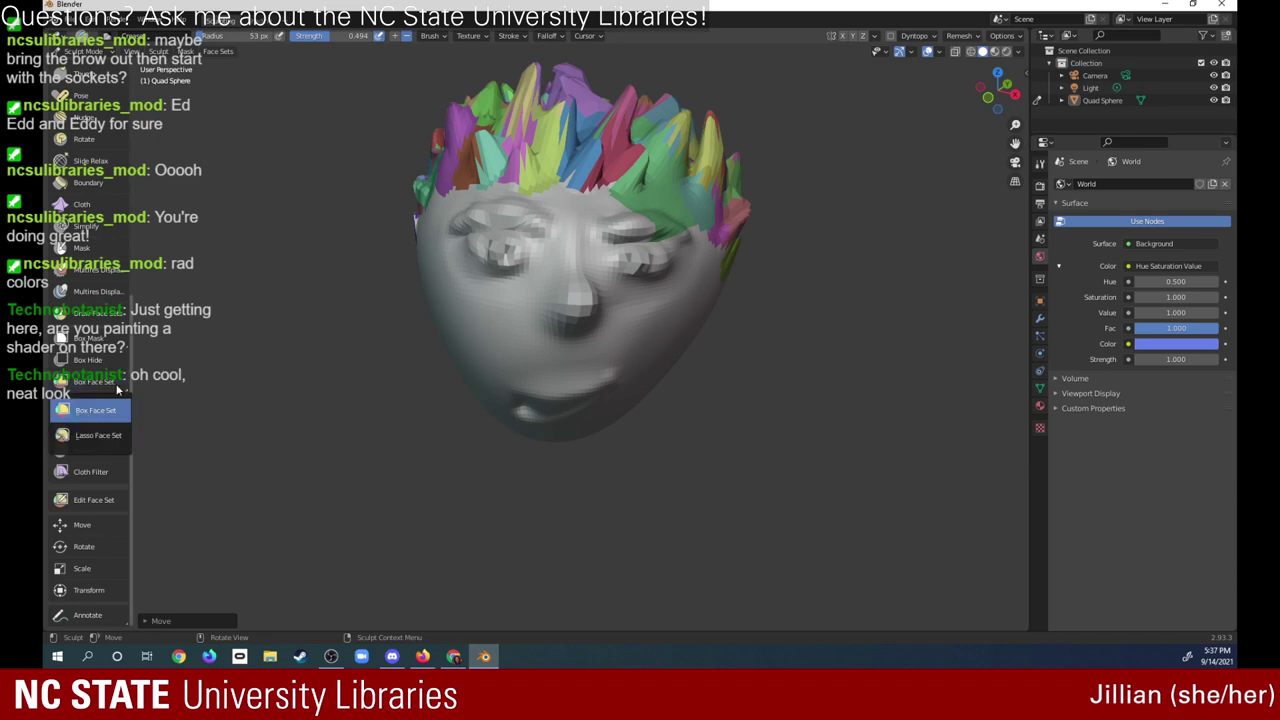
left_click(115, 502)
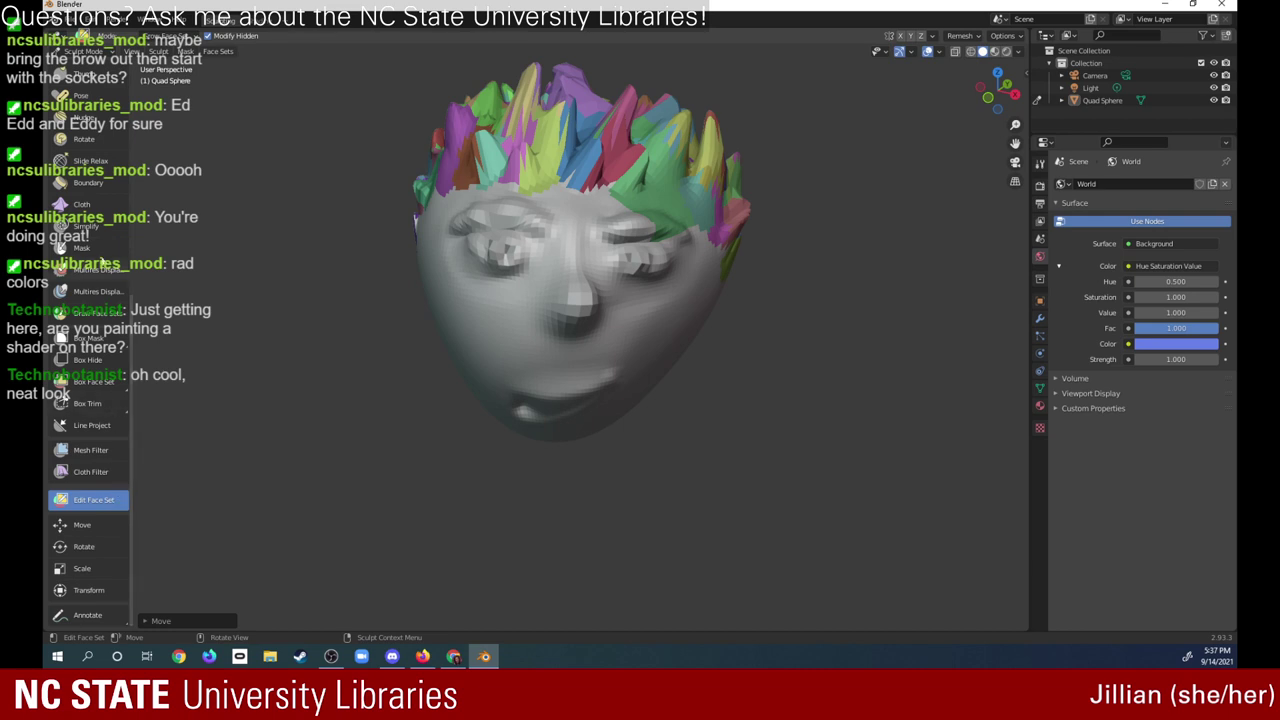
left_click(112, 312)
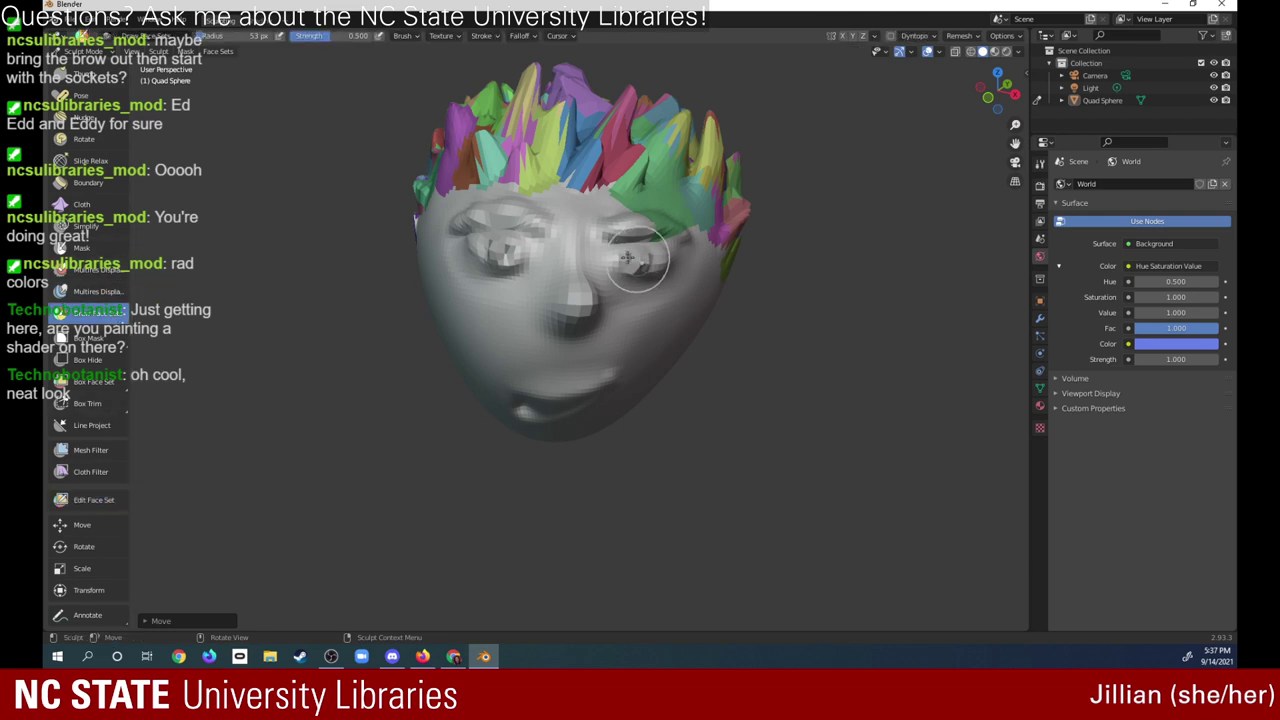
left_click_drag(208, 37, 198, 40)
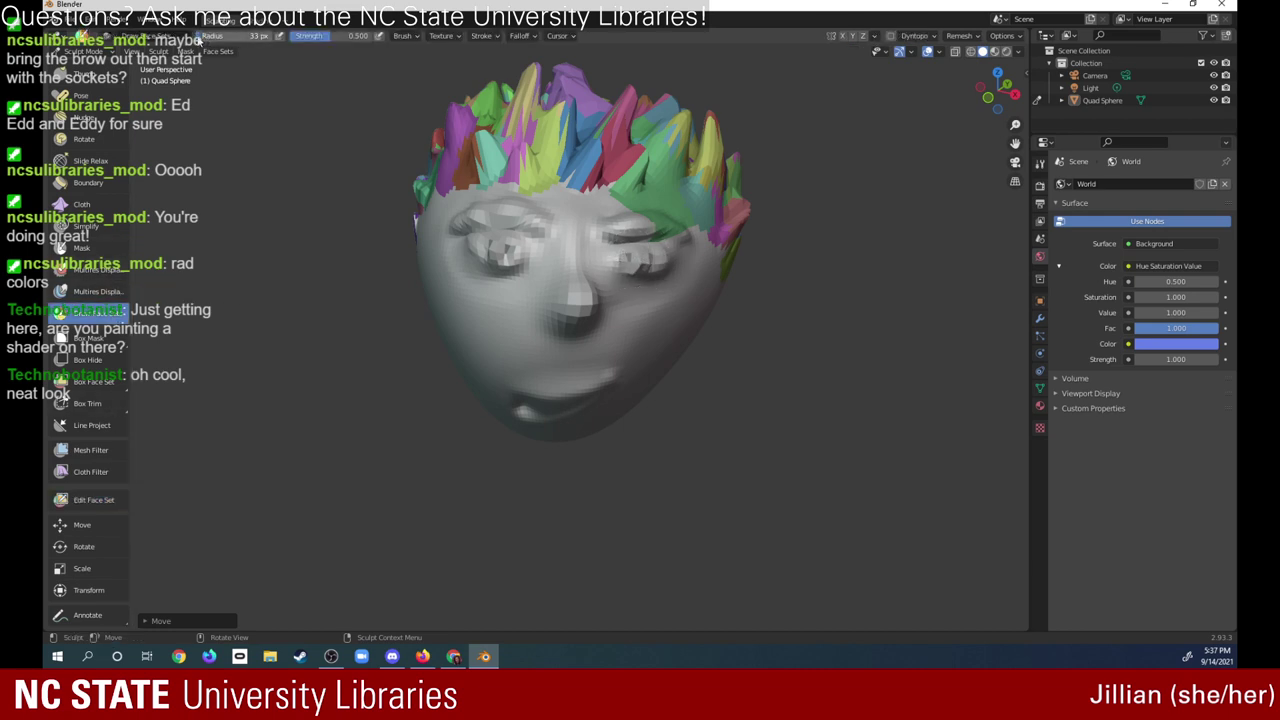
- Paint test blue and green face sets on the eyes, then undo both patches
left_click_drag(632, 258, 640, 256)
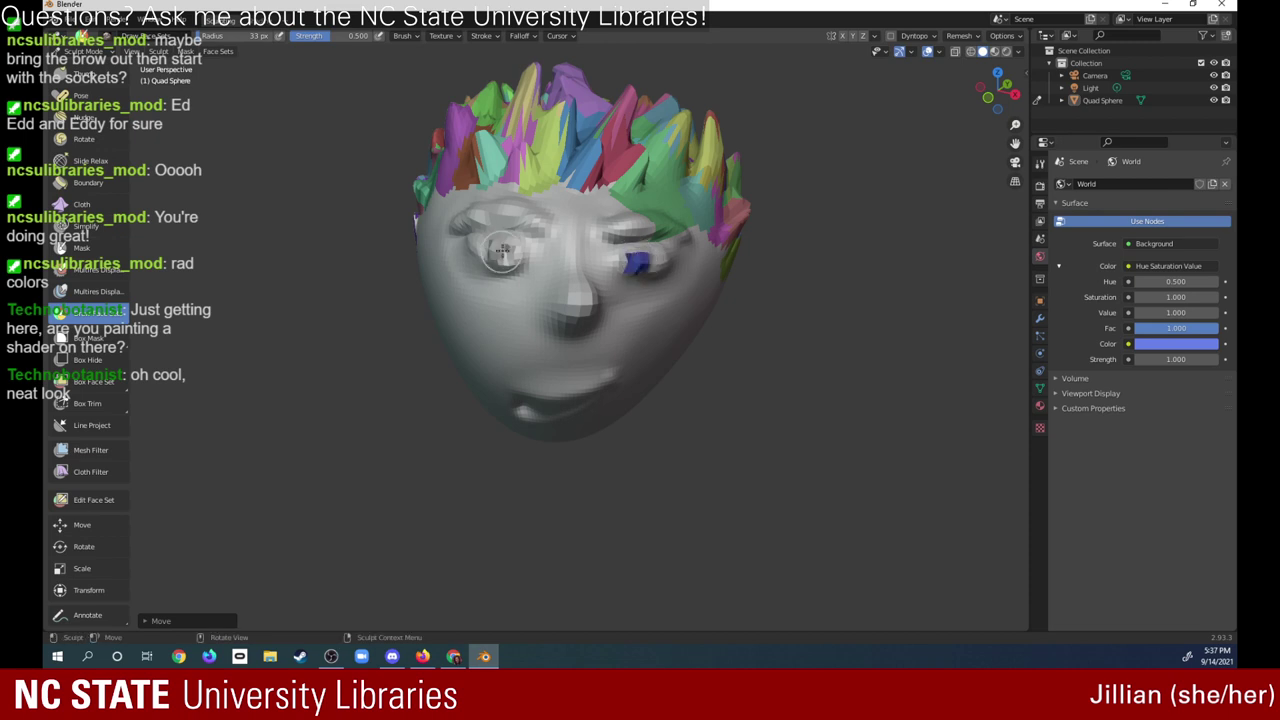
left_click_drag(495, 250, 497, 240)
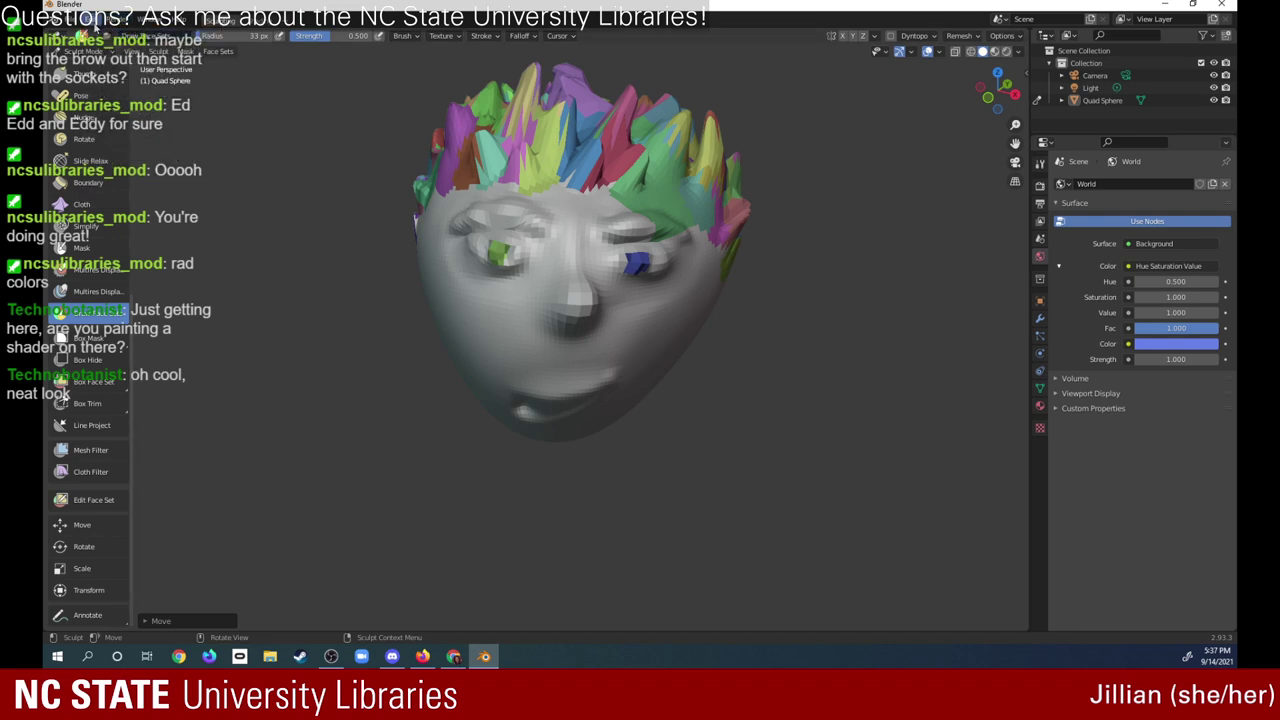
left_click(98, 22)
left_click(112, 40)
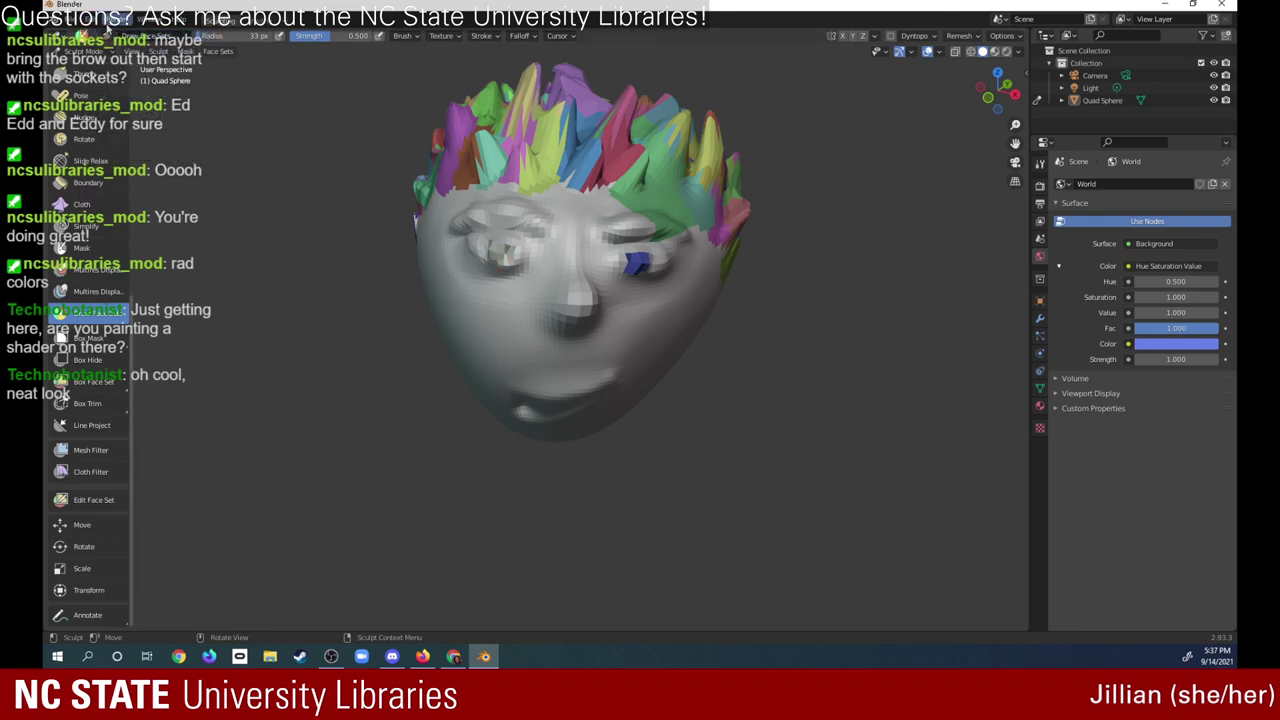
left_click(100, 22)
left_click(110, 40)
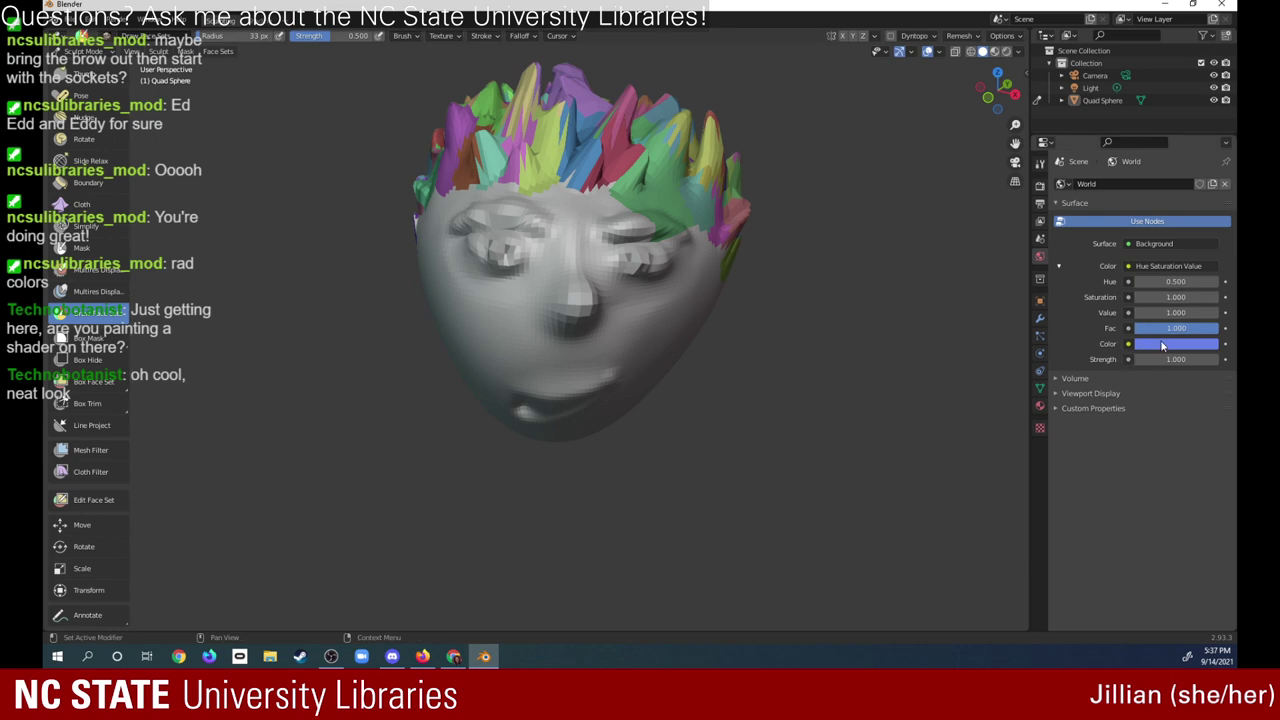
- Show the head's Material properties and orbit the view round to the head's side
left_click(1128, 345)
left_click(1040, 405)
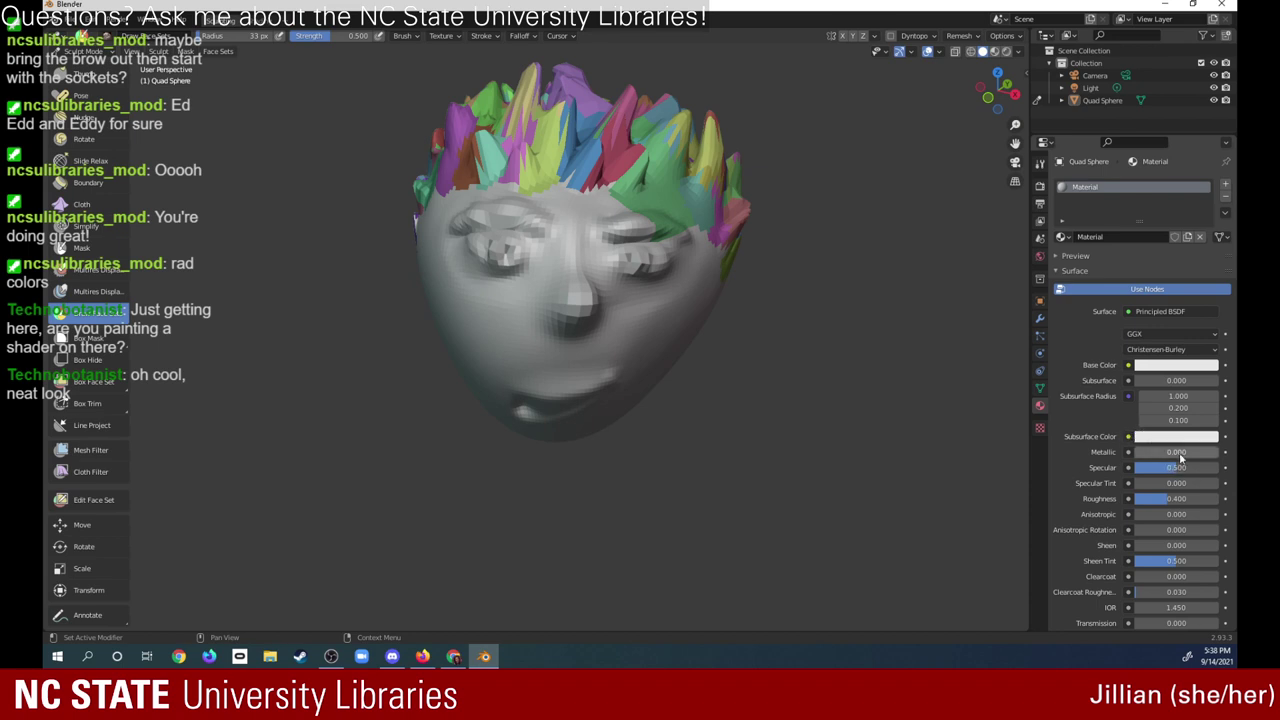
left_click_drag(992, 94, 998, 92)
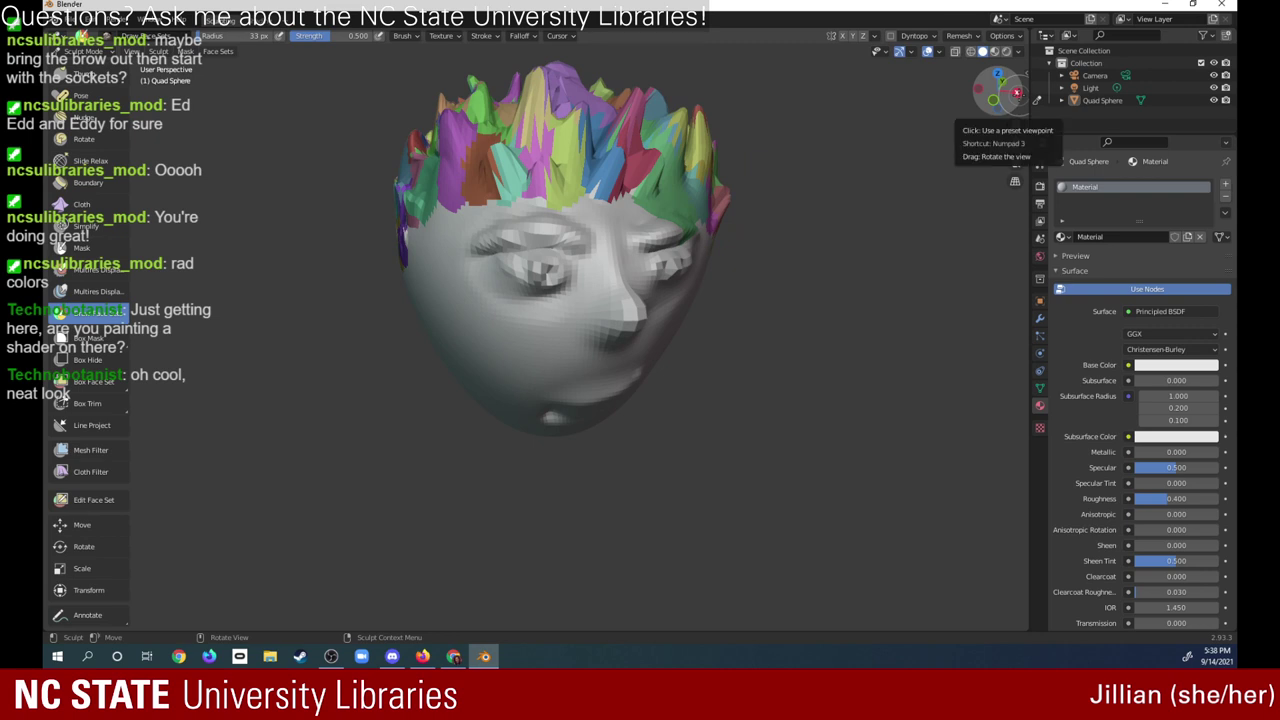
left_click_drag(998, 92, 840, 72)
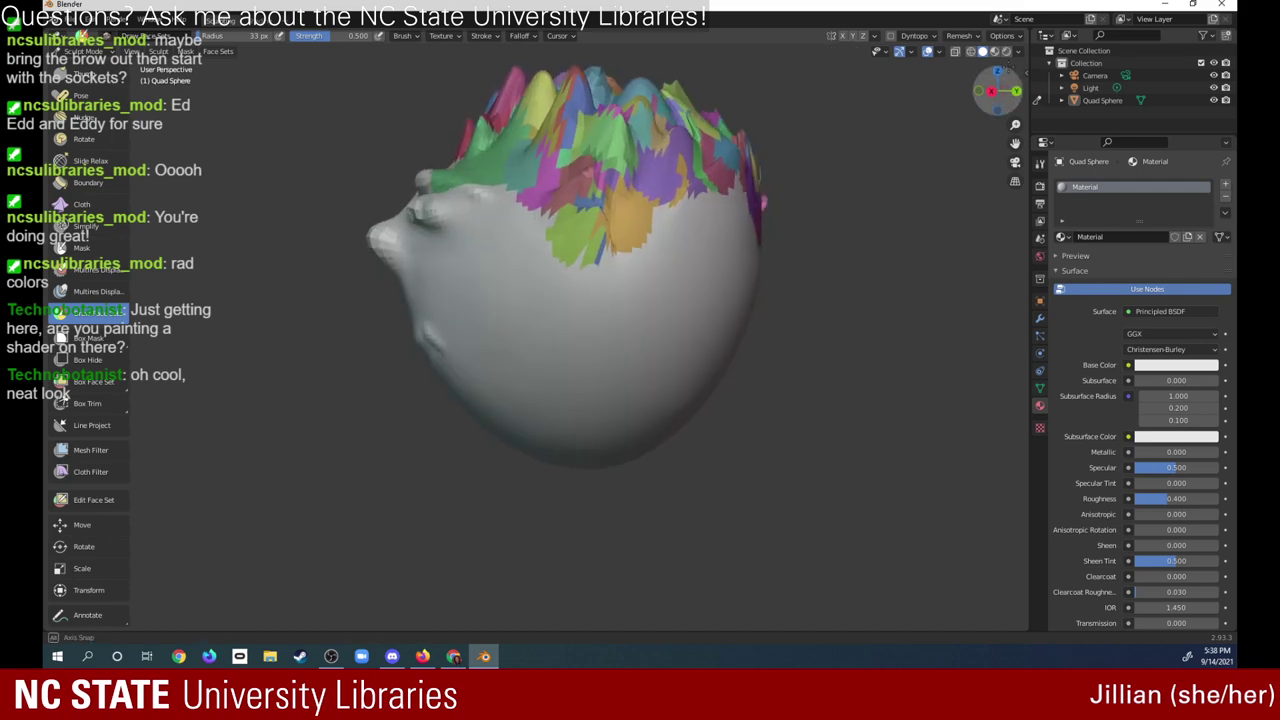
left_click_drag(840, 72, 1013, 62)
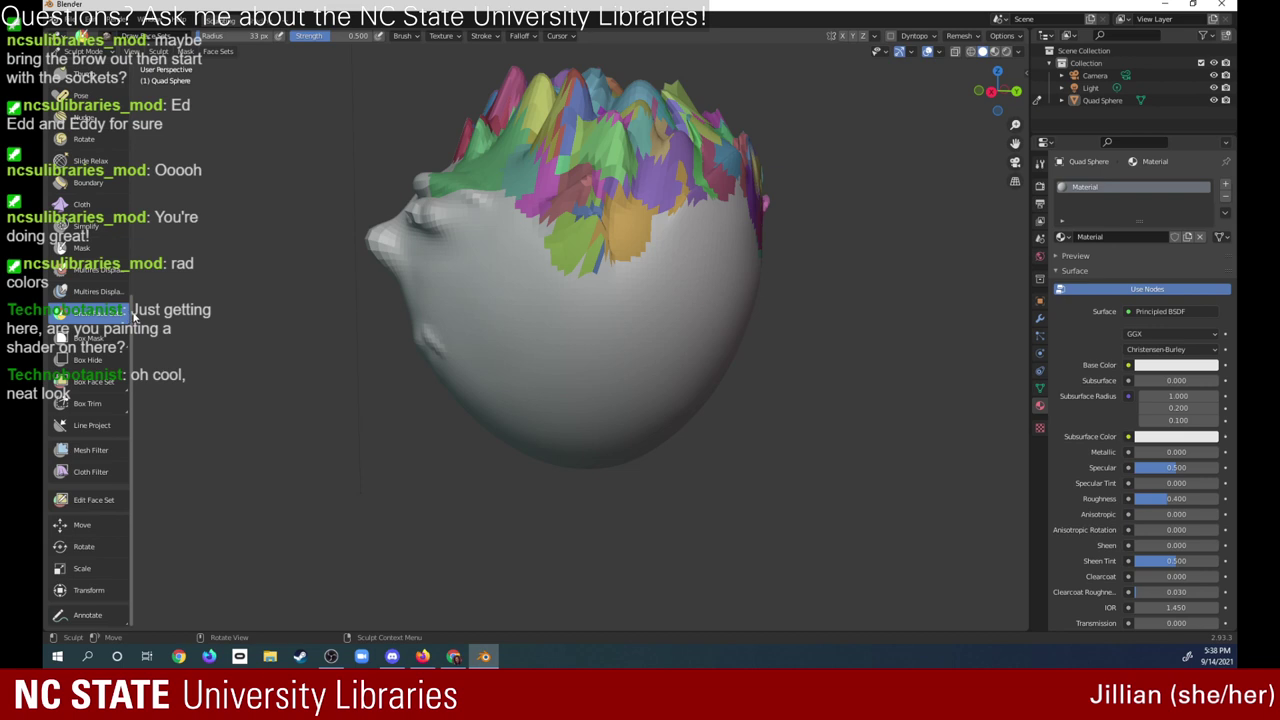
left_click_drag(131, 312, 127, 65)
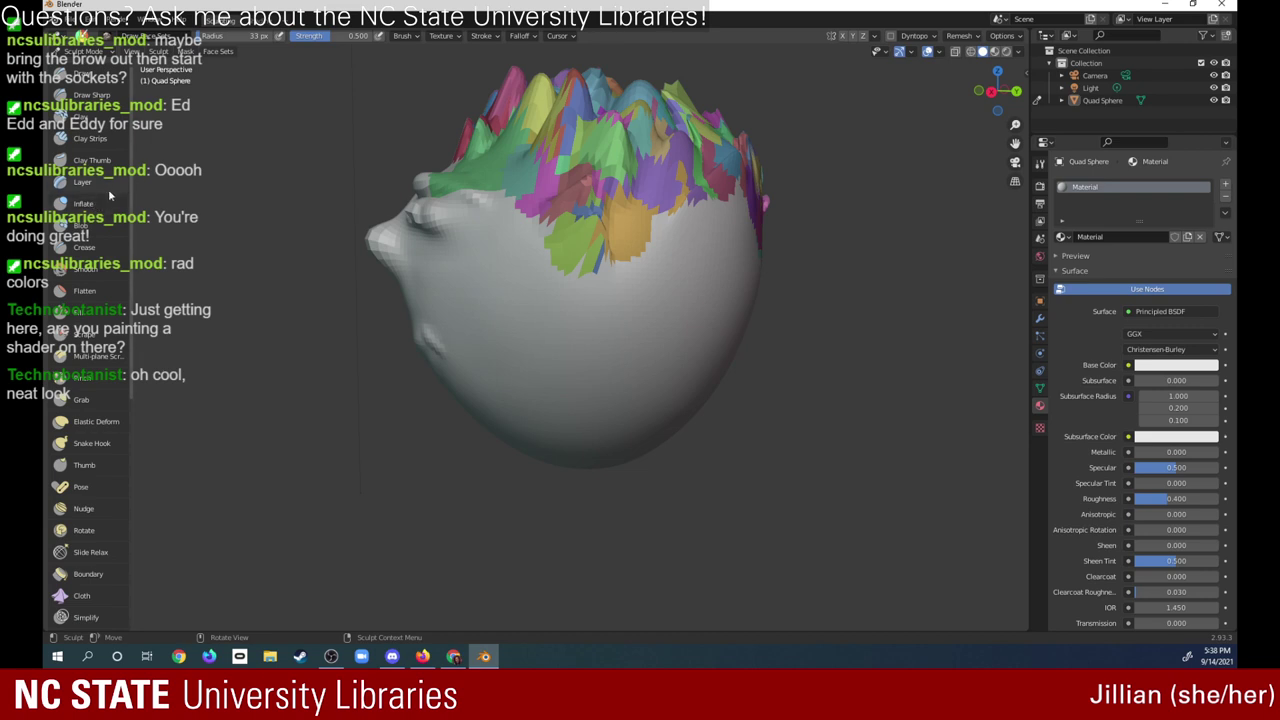
- Choose the Draw brush with X symmetry and raise its strength to 0.678
left_click(108, 77)
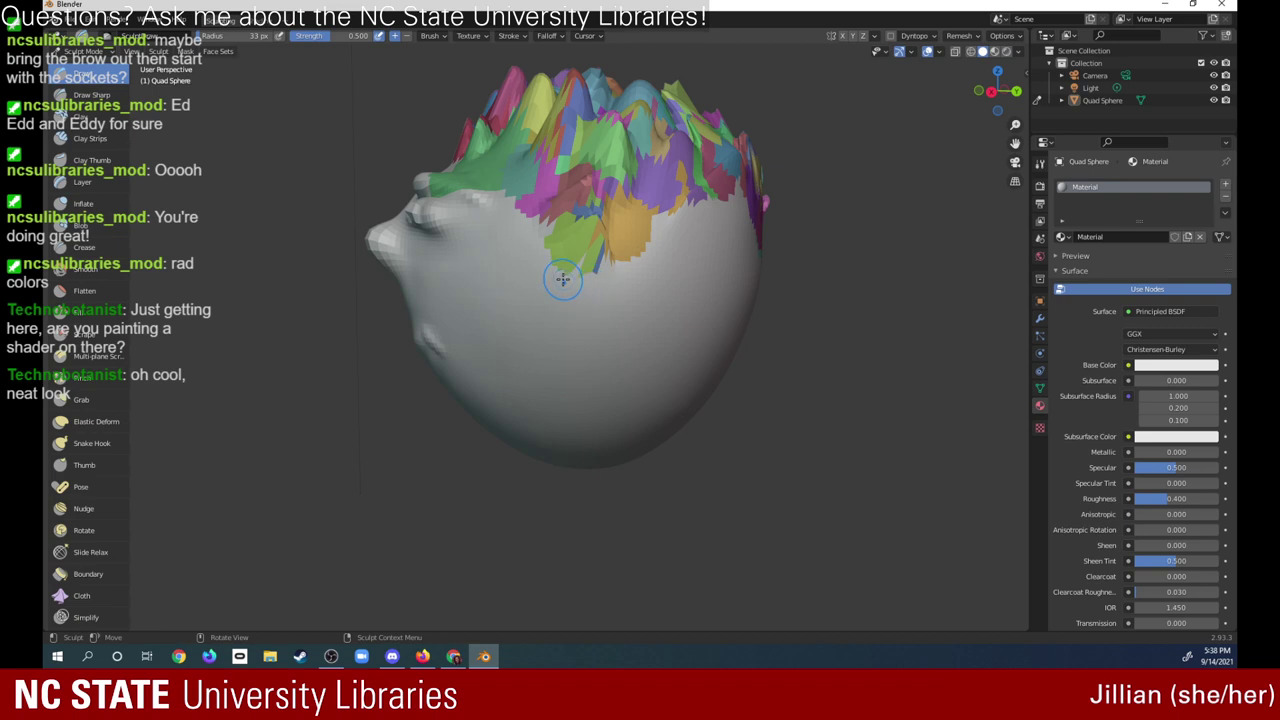
left_click(843, 36)
mouse_move(572, 286)
left_mouse_down()
mouse_move(630, 292)
mouse_move(579, 293)
mouse_move(625, 290)
mouse_move(632, 322)
mouse_move(625, 298)
left_mouse_up()
left_click_drag(330, 36, 352, 36)
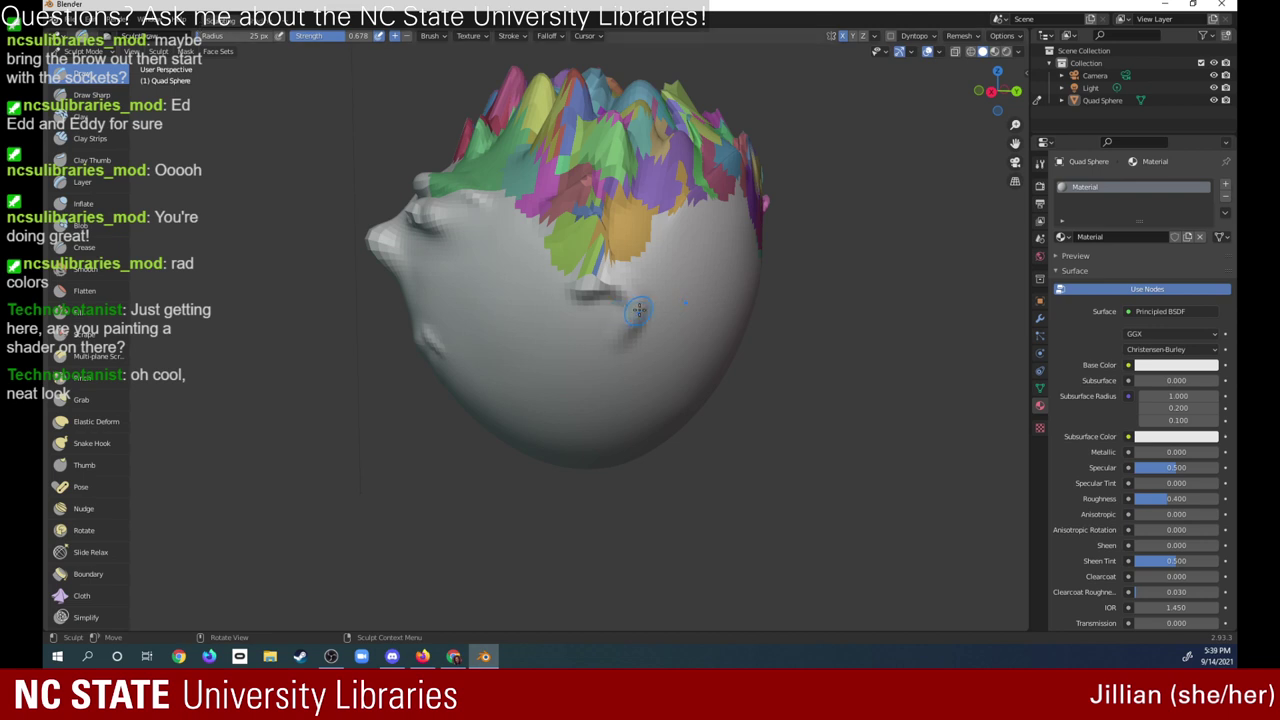
- Stroke a curved ear outline onto the side of the head
mouse_move(638, 306)
left_mouse_down()
mouse_move(588, 363)
mouse_move(627, 316)
mouse_move(583, 288)
mouse_move(568, 308)
mouse_move(600, 292)
mouse_move(628, 300)
mouse_move(618, 328)
left_mouse_up()
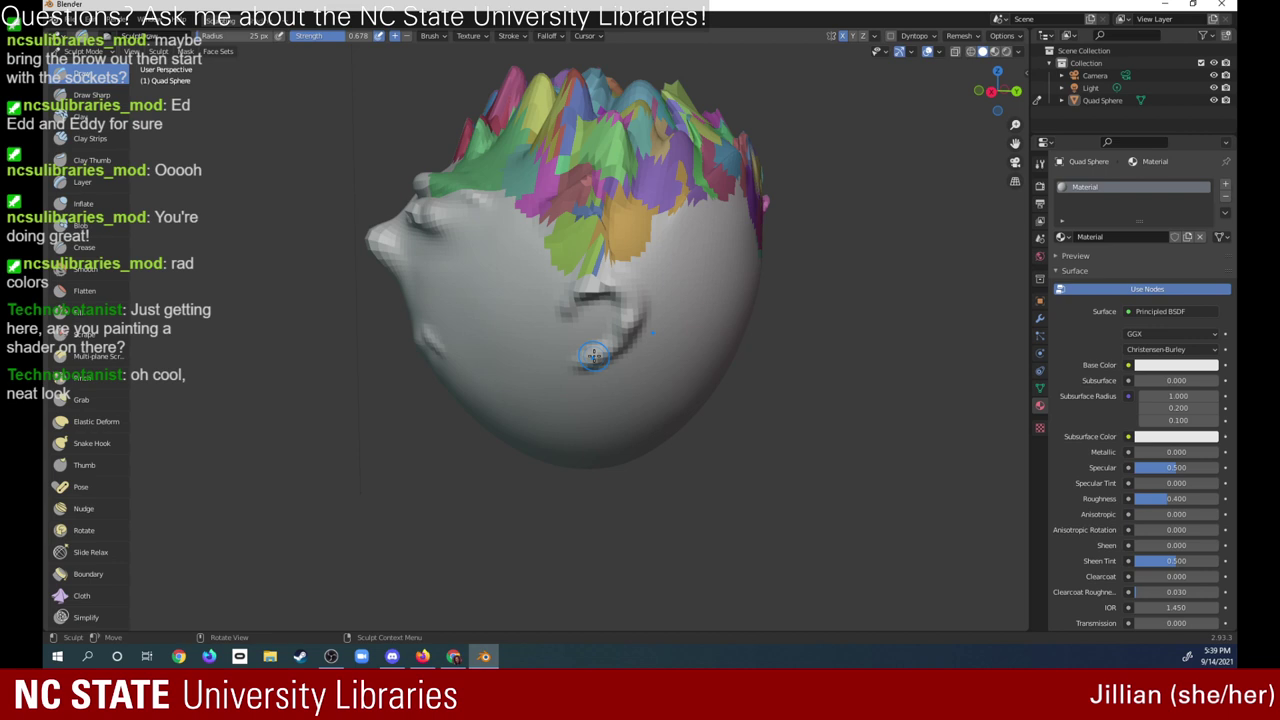
mouse_move(605, 252)
left_mouse_down()
mouse_move(608, 288)
mouse_move(576, 364)
left_mouse_up()
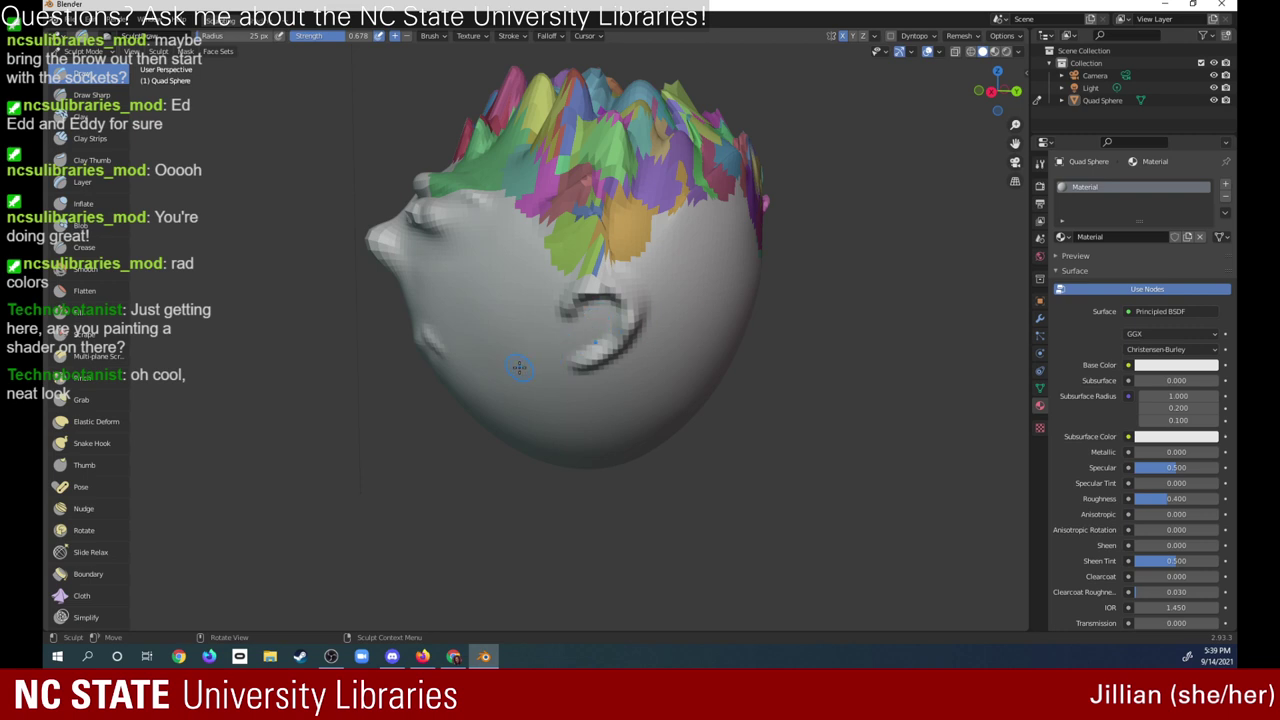
mouse_move(575, 295)
left_mouse_down()
mouse_move(560, 316)
mouse_move(596, 350)
left_mouse_up()
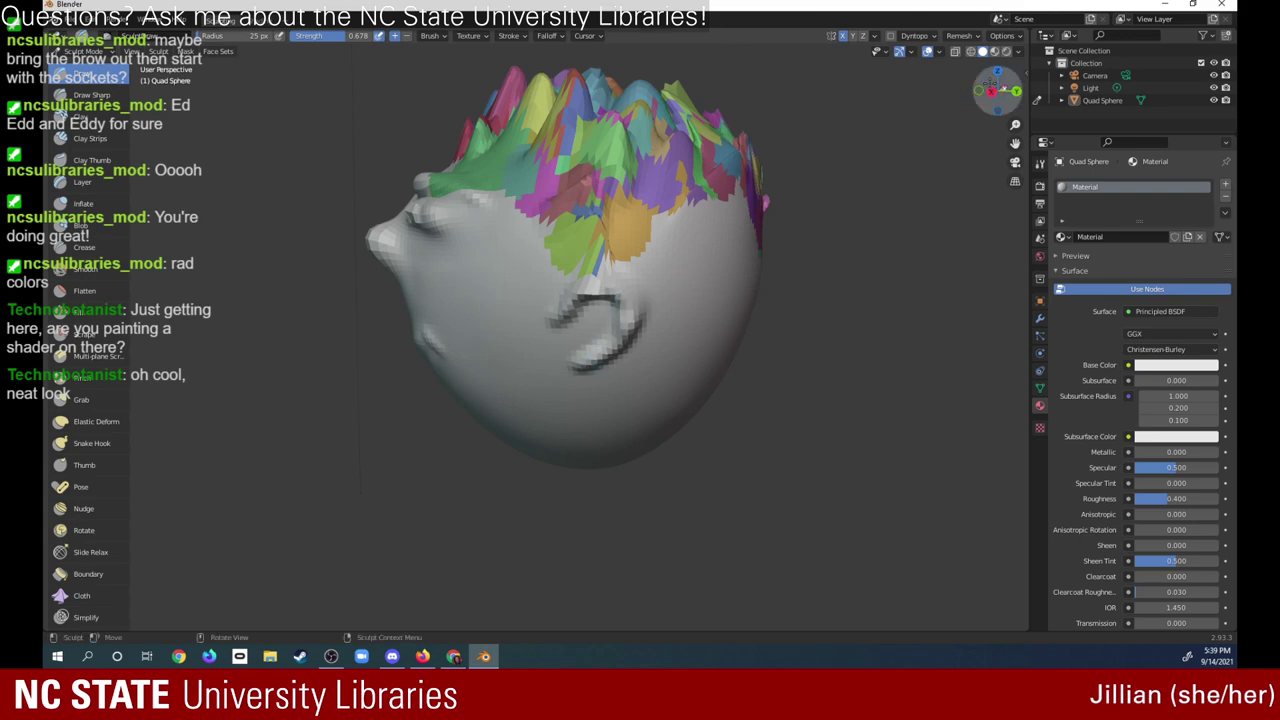
mouse_move(997, 92)
left_mouse_down()
mouse_move(1125, 133)
mouse_move(1238, 78)
left_mouse_up()
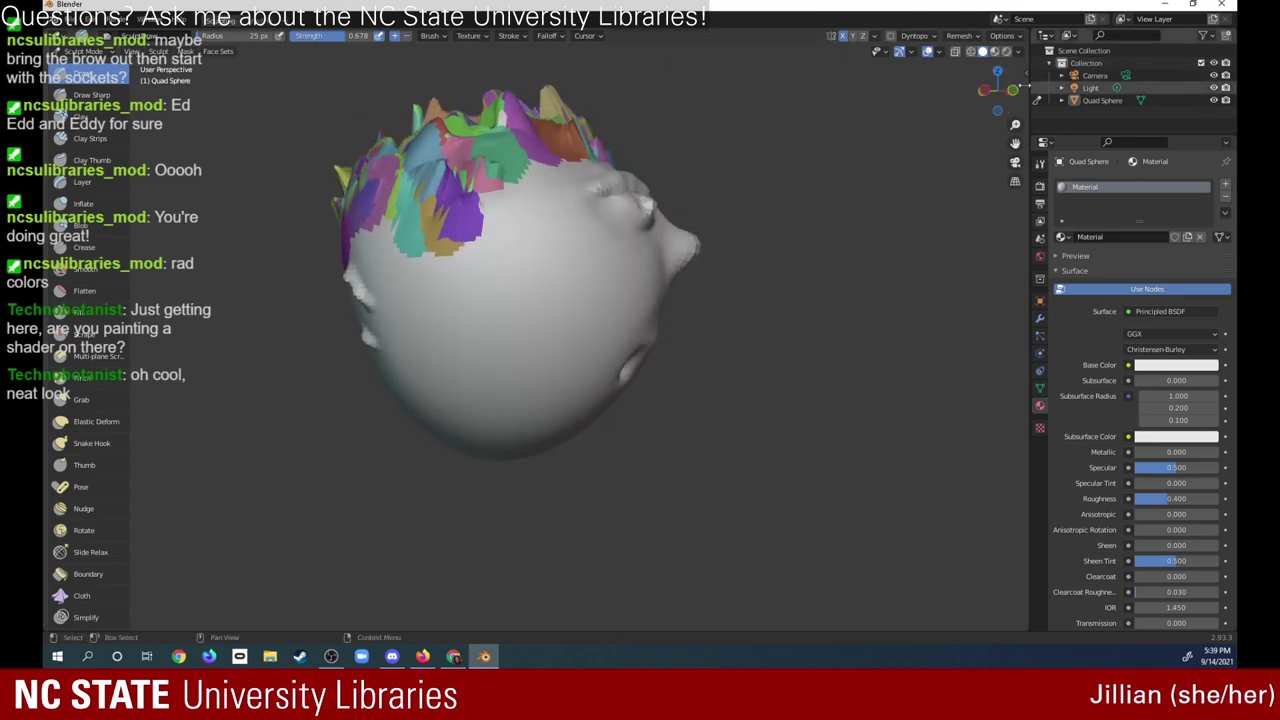
- Undo the ear strokes step by step, orbiting to confirm the head's side is smooth
mouse_move(1238, 78)
left_mouse_down()
mouse_move(975, 100)
mouse_move(861, 160)
mouse_move(890, 89)
left_mouse_up()
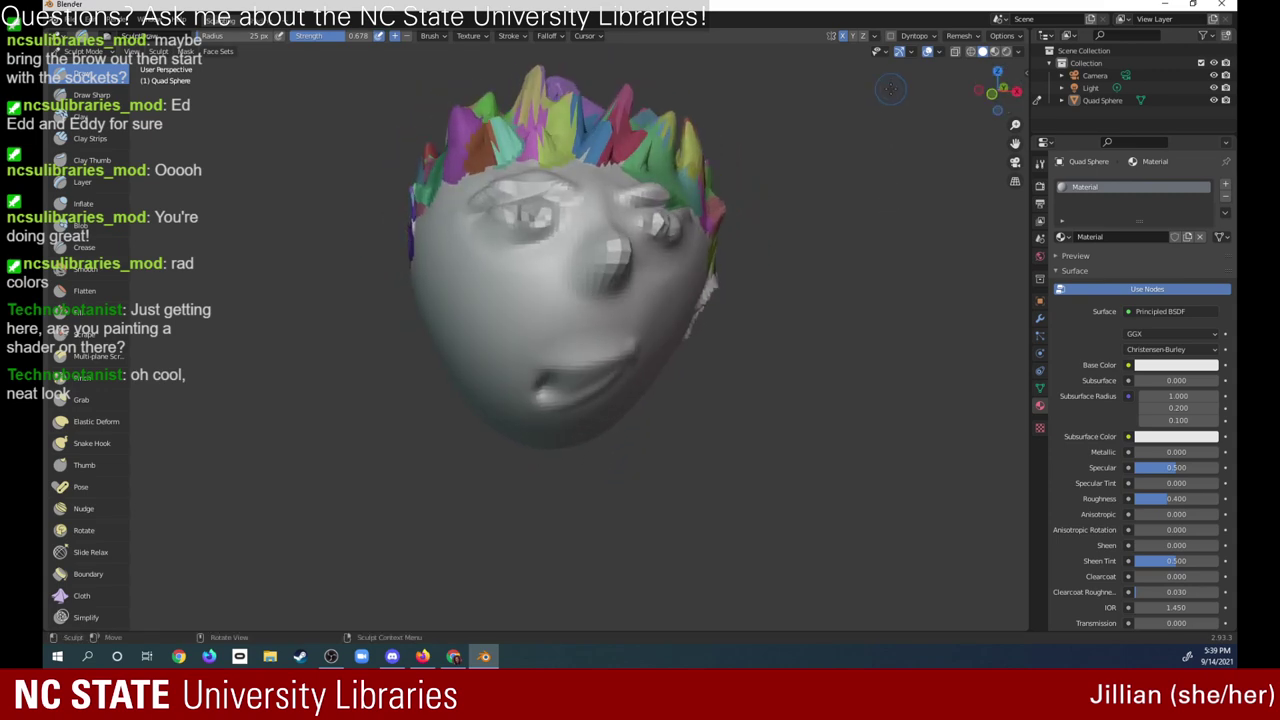
left_click(92, 20)
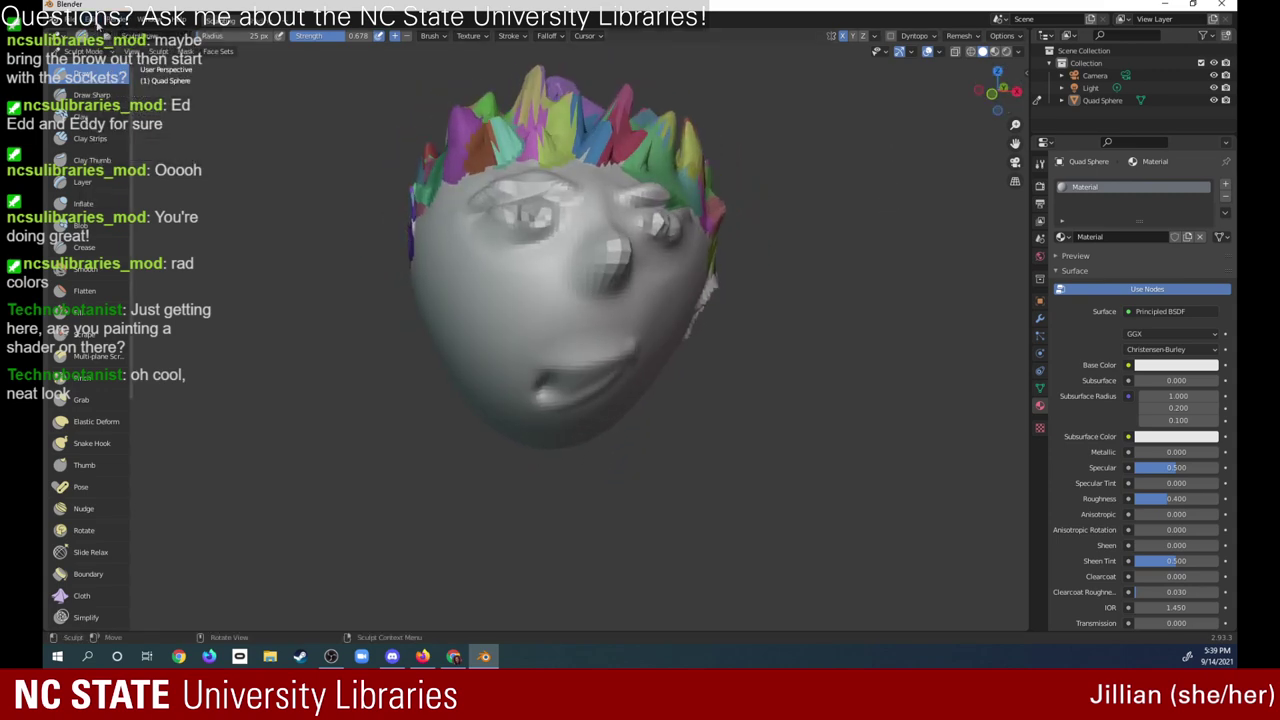
left_click(103, 34)
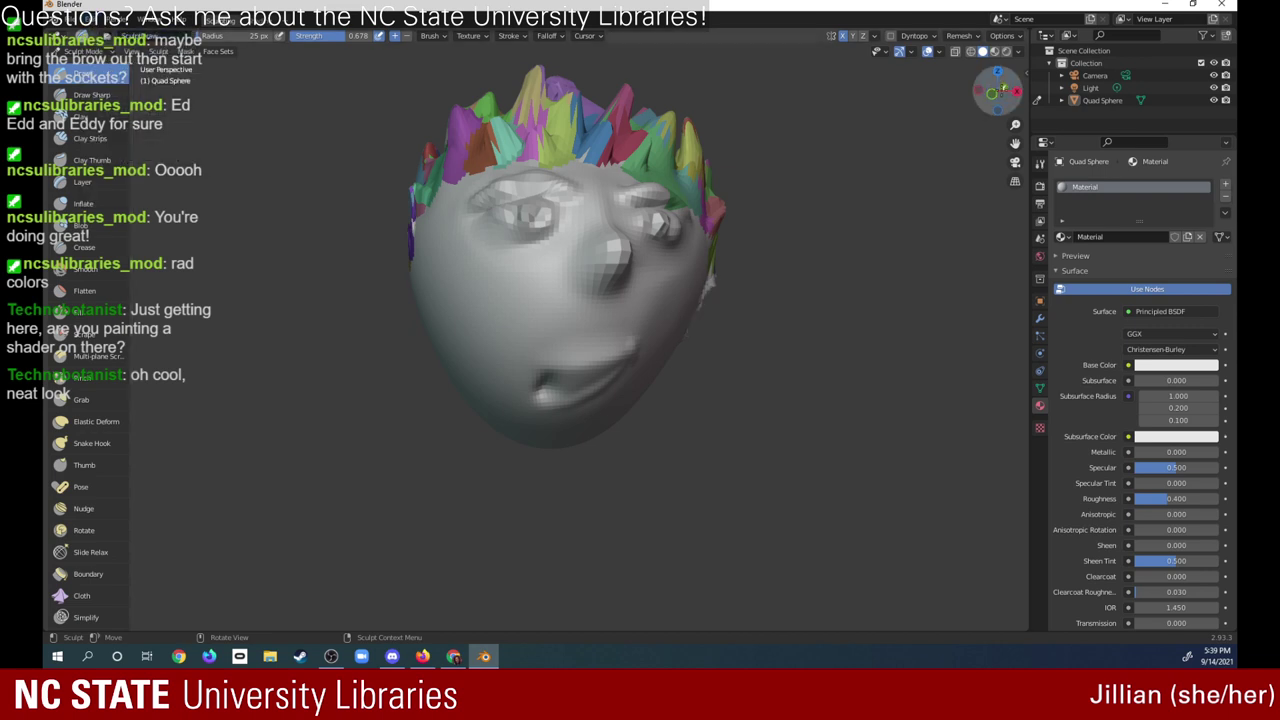
left_click_drag(1000, 88, 918, 66)
left_click(100, 26)
left_click(100, 26)
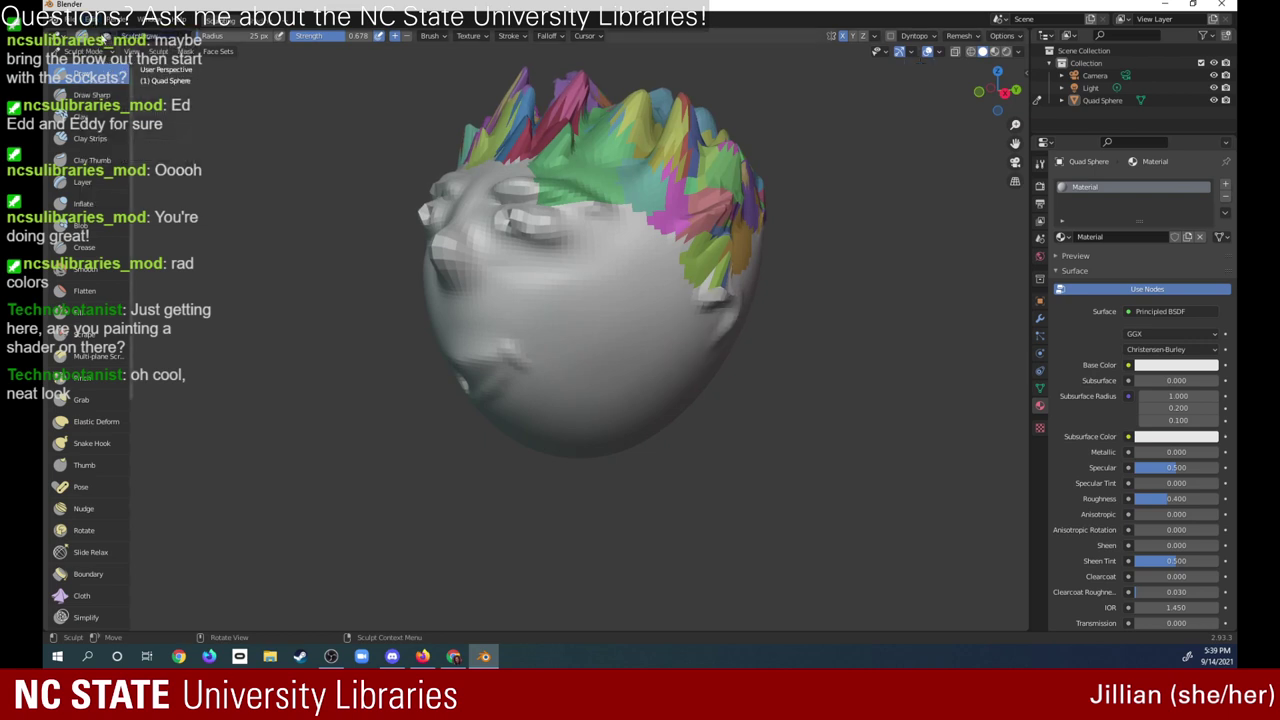
left_click(100, 24)
left_click(99, 25)
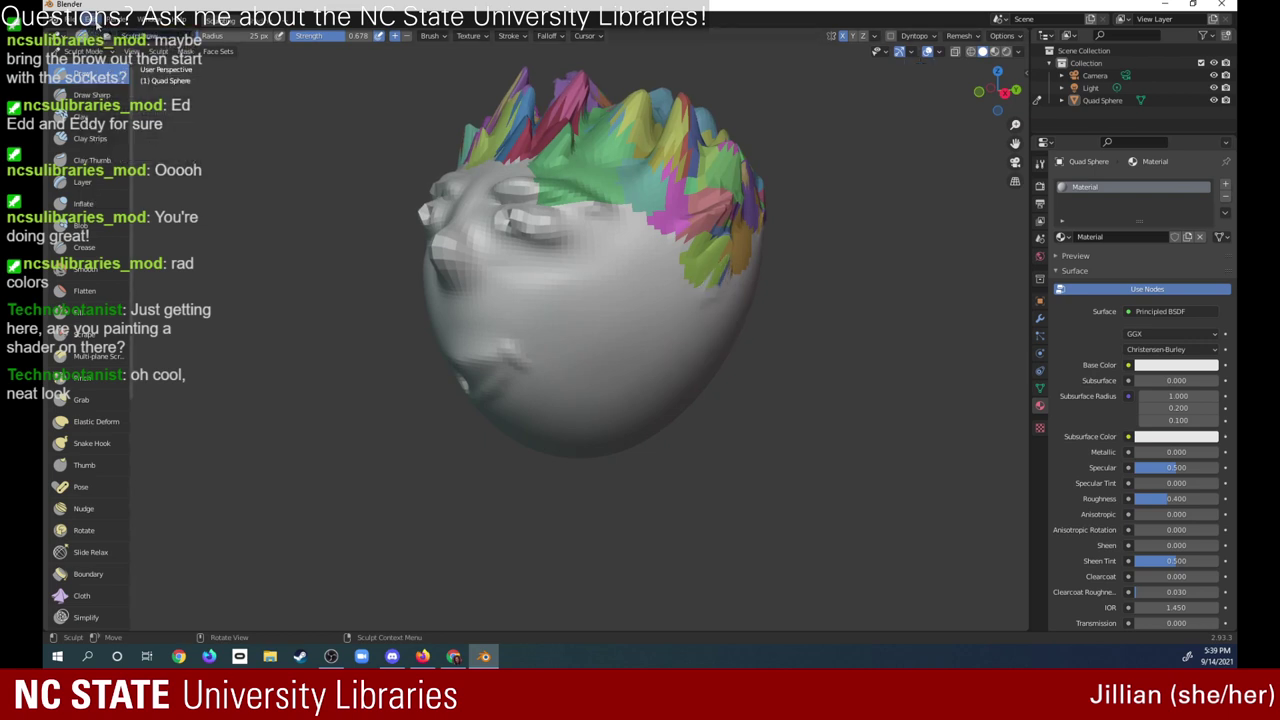
left_click(97, 25)
left_click(103, 30)
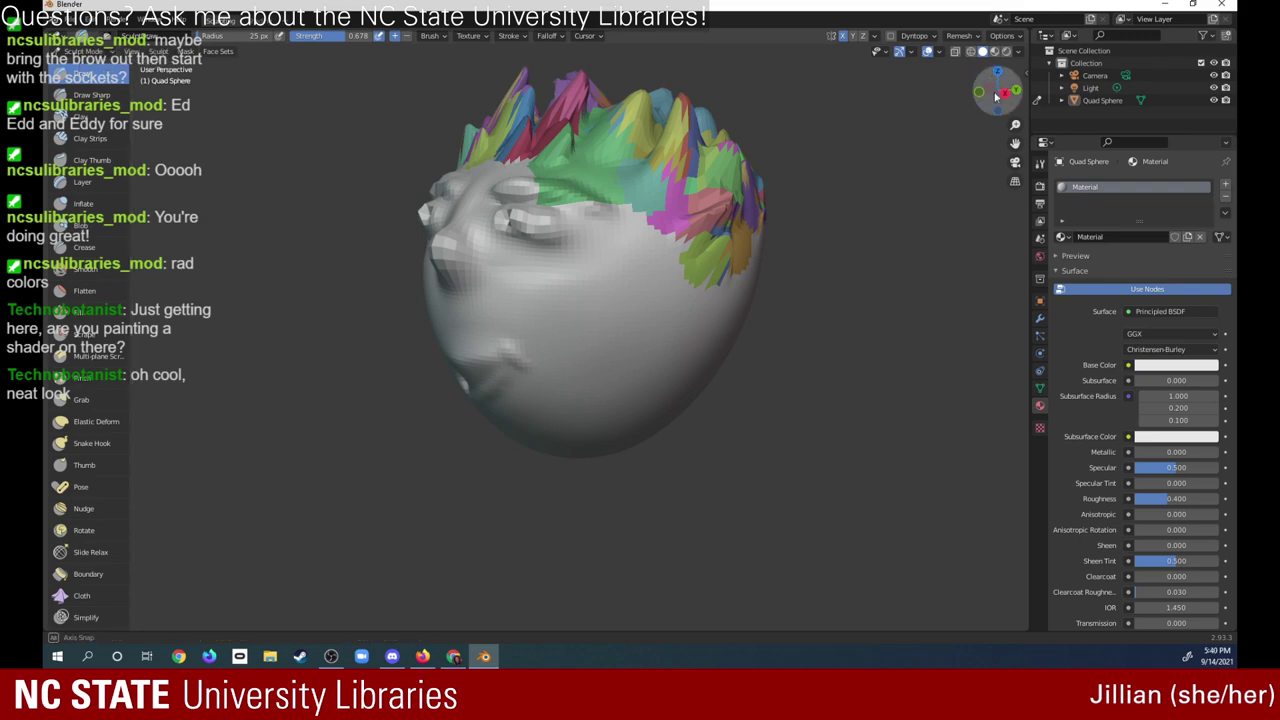
mouse_move(997, 88)
left_mouse_down()
mouse_move(1068, 200)
mouse_move(1068, 224)
mouse_move(1036, 92)
left_mouse_up()
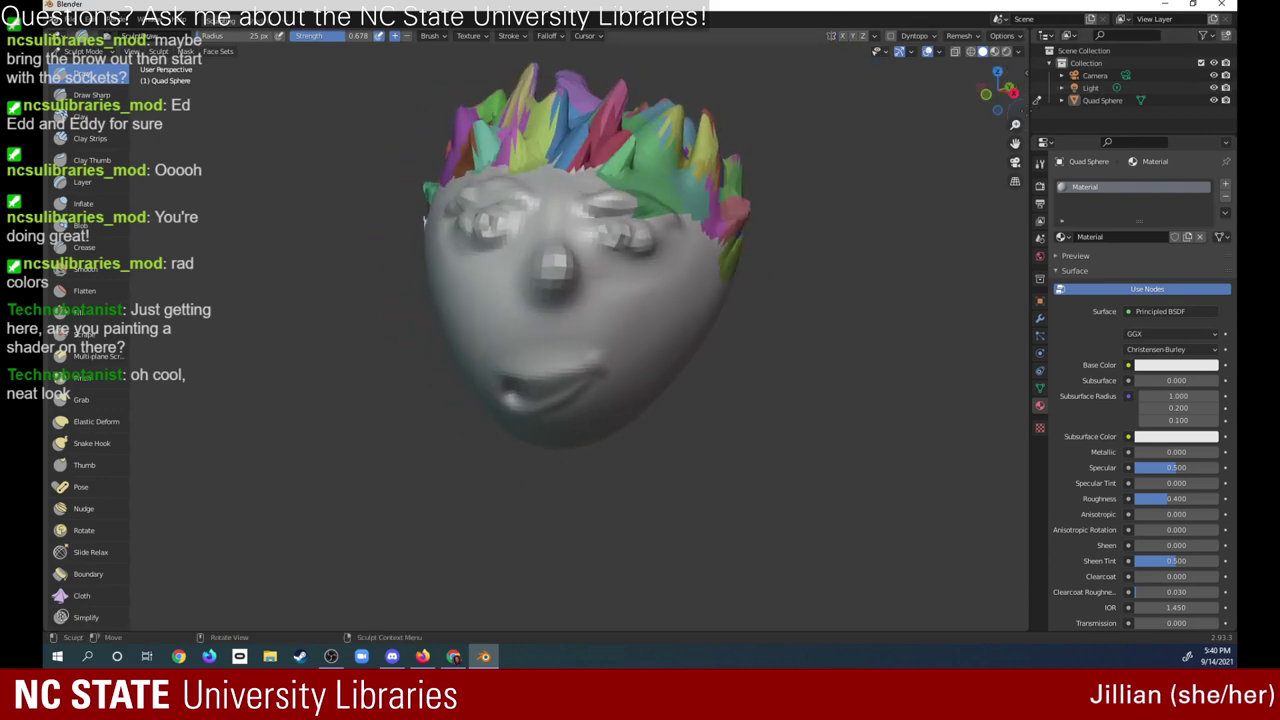
left_click_drag(1000, 88, 903, 66)
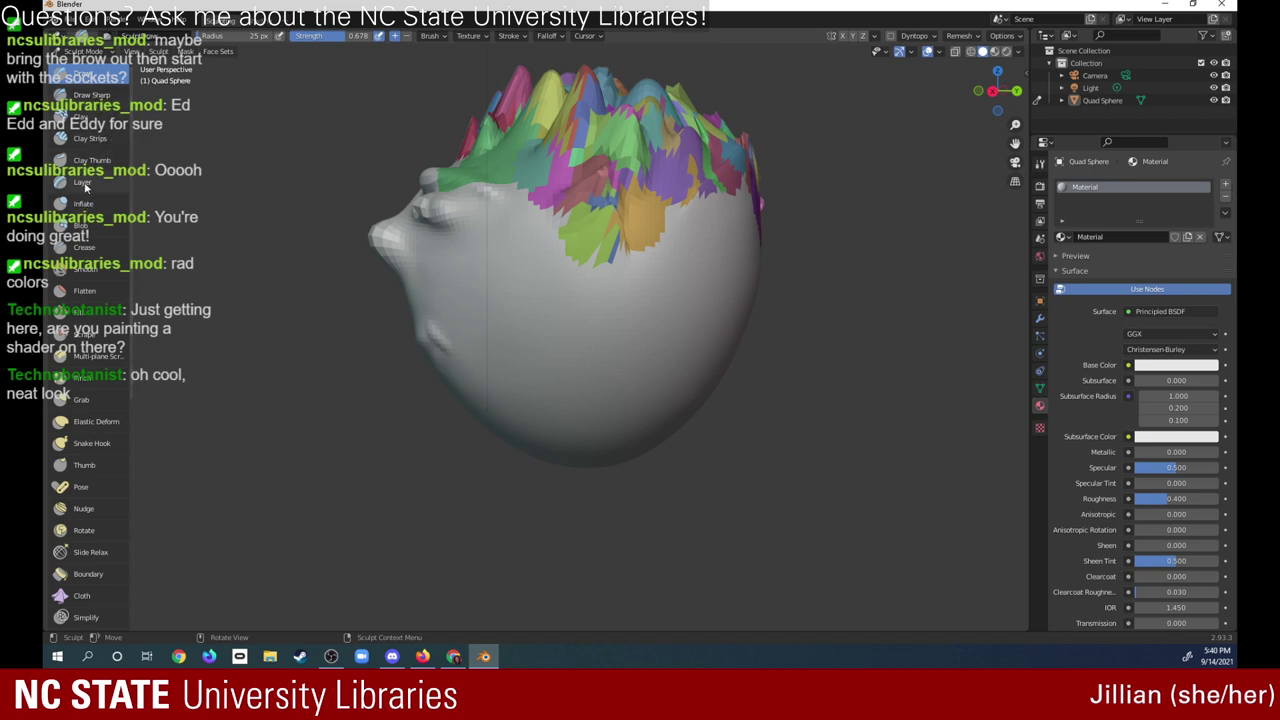
- Build up the ear with Clay Strips, then carve its crease with the Draw brush
left_click(101, 138)
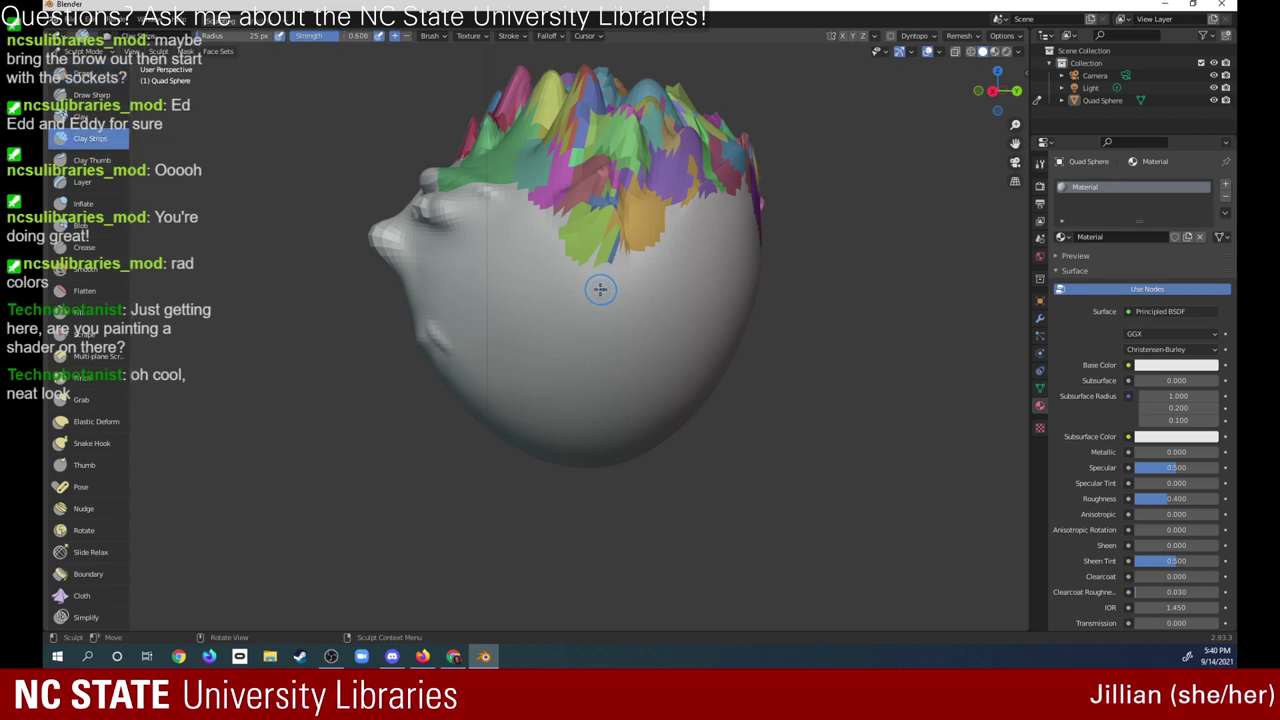
mouse_move(598, 294)
left_mouse_down()
mouse_move(624, 272)
mouse_move(605, 293)
mouse_move(645, 278)
mouse_move(650, 308)
mouse_move(607, 287)
left_mouse_up()
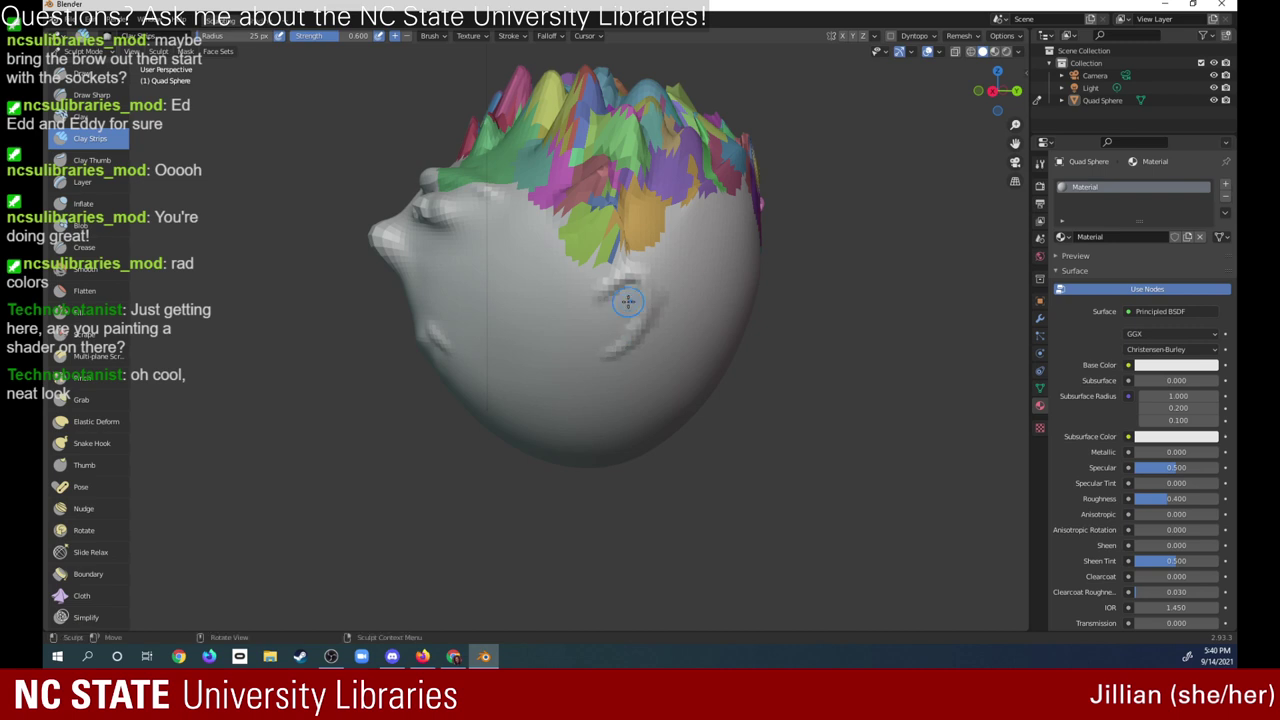
left_click(90, 73)
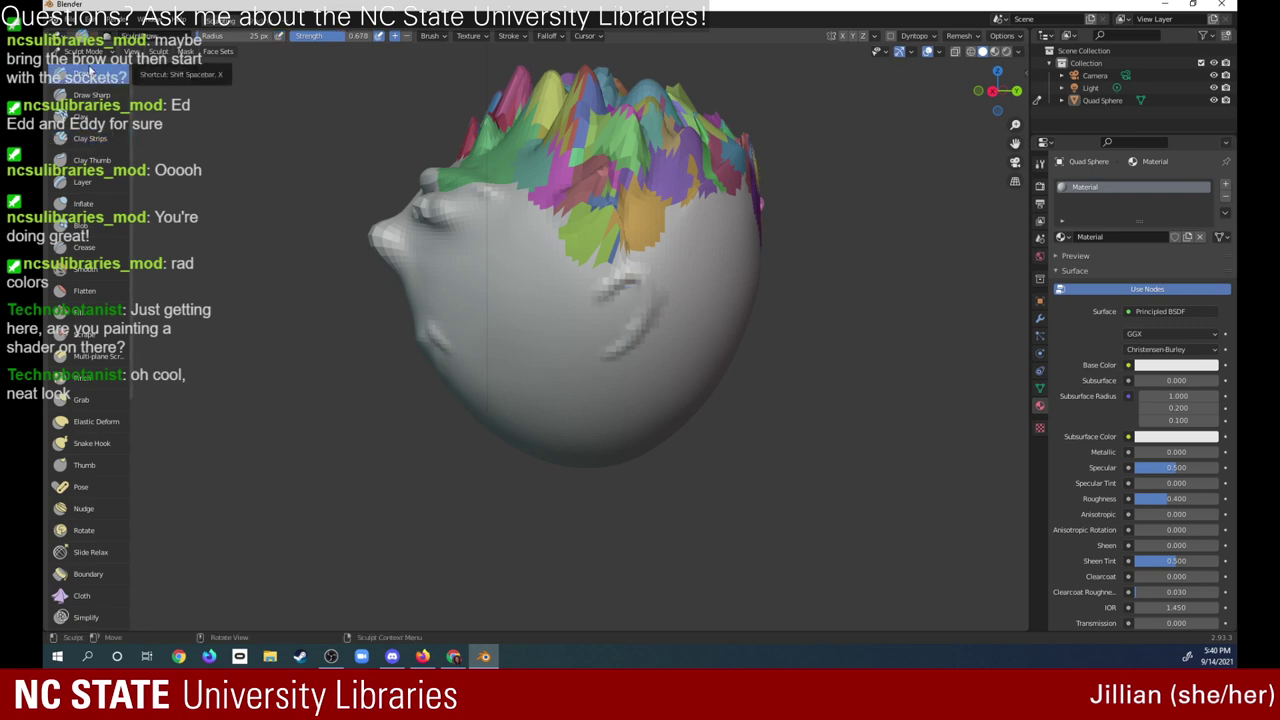
mouse_move(608, 292)
left_mouse_down()
mouse_move(633, 279)
mouse_move(650, 289)
mouse_move(612, 282)
mouse_move(591, 348)
mouse_move(614, 328)
left_mouse_up()
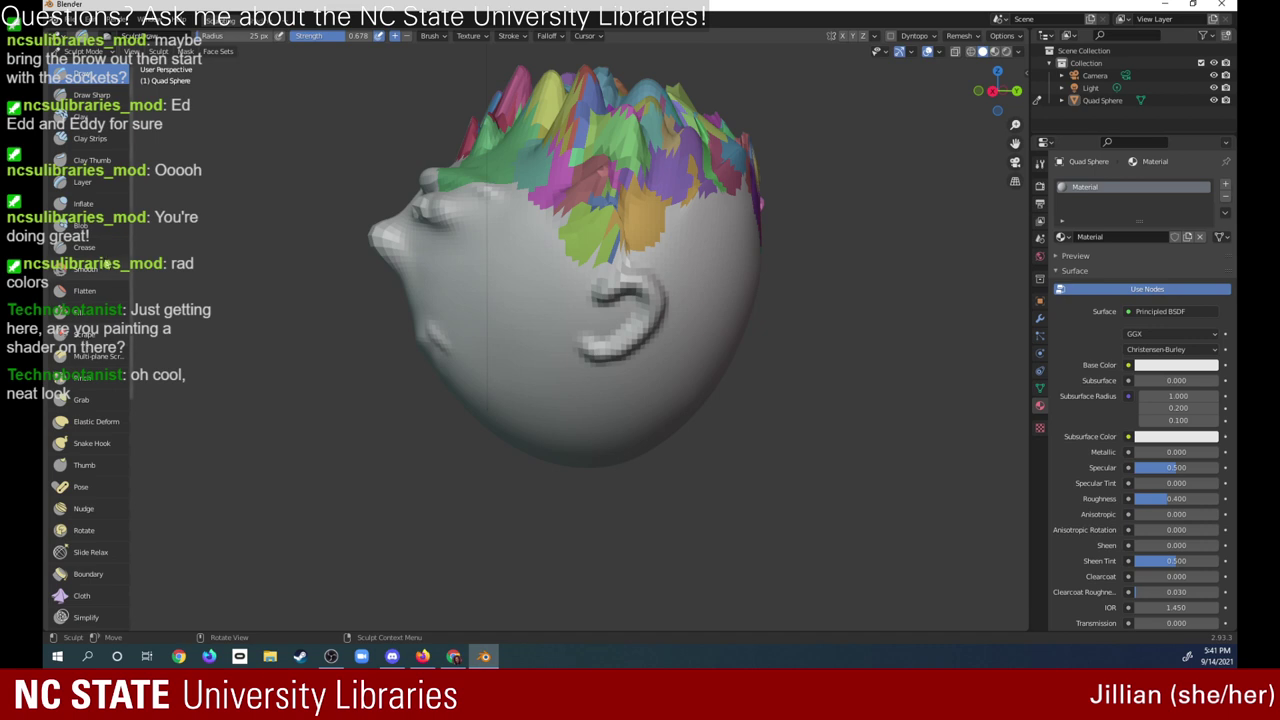
- Smooth the ear, then crease a line along its lower edge with the Crease brush
left_click(105, 260)
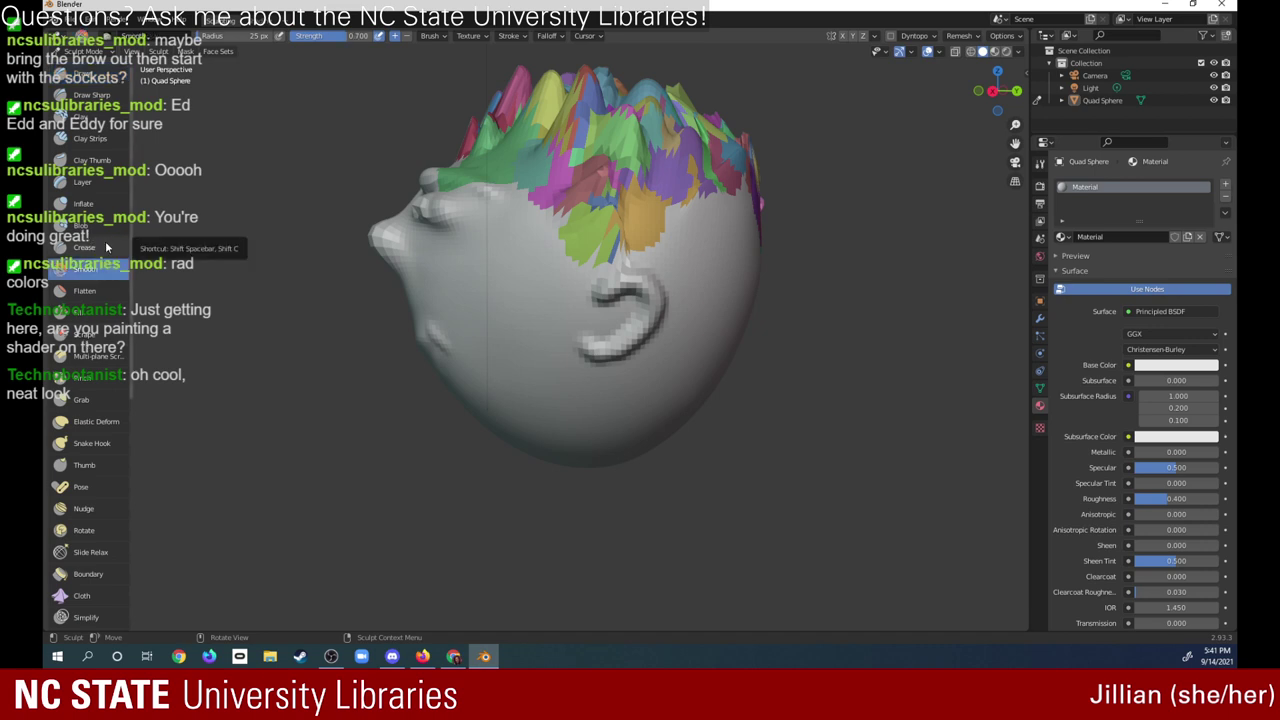
mouse_move(628, 310)
left_mouse_down()
mouse_move(606, 304)
mouse_move(600, 330)
left_mouse_up()
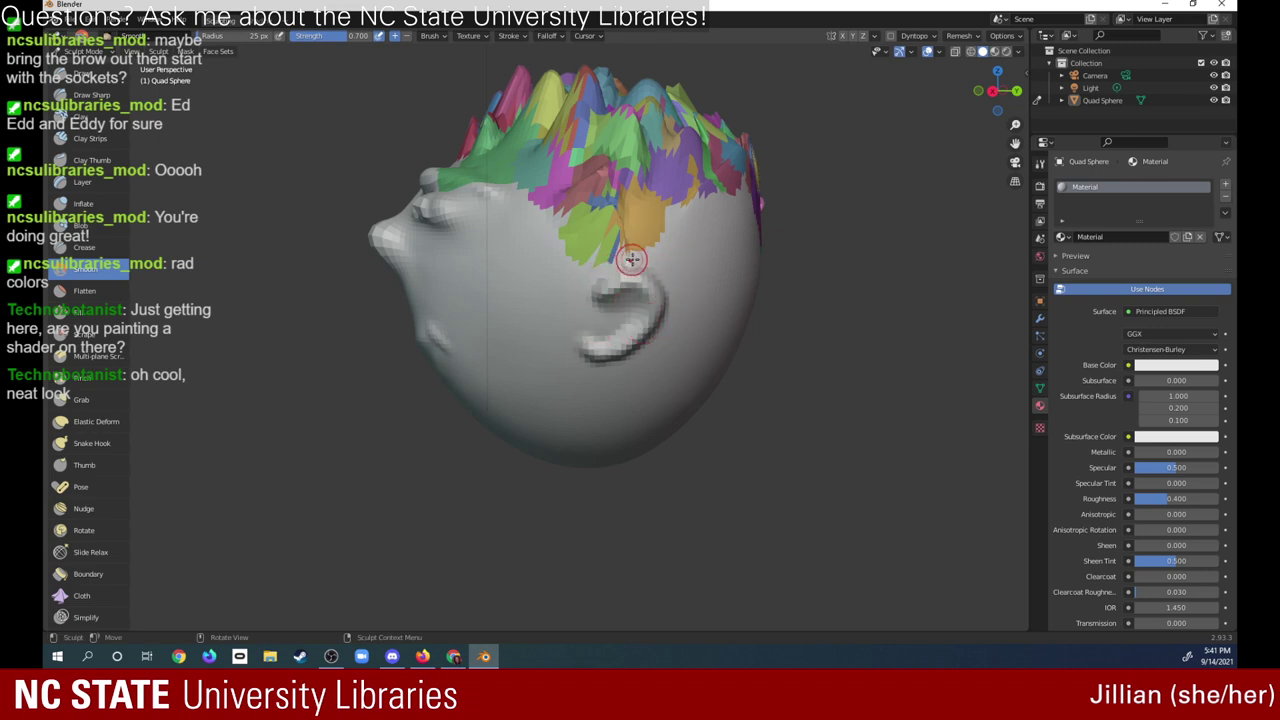
mouse_move(634, 263)
left_mouse_down()
mouse_move(593, 282)
mouse_move(679, 300)
left_mouse_up()
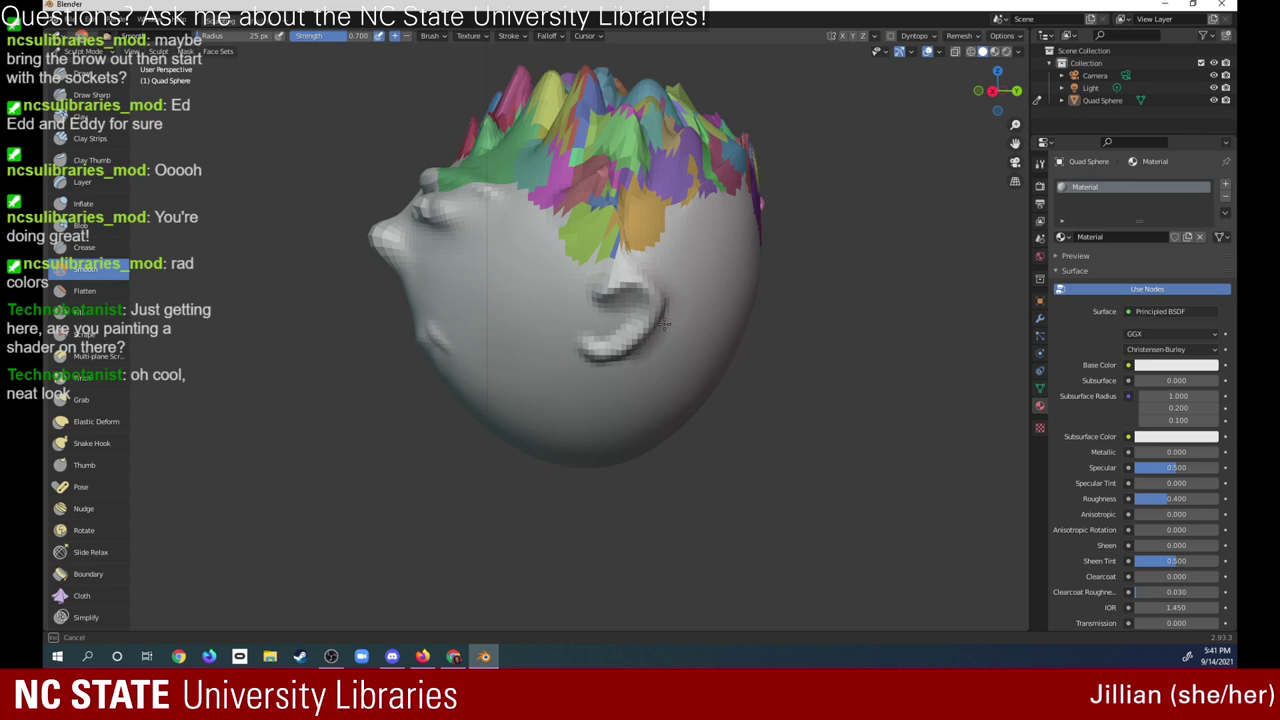
left_click_drag(653, 342, 603, 338)
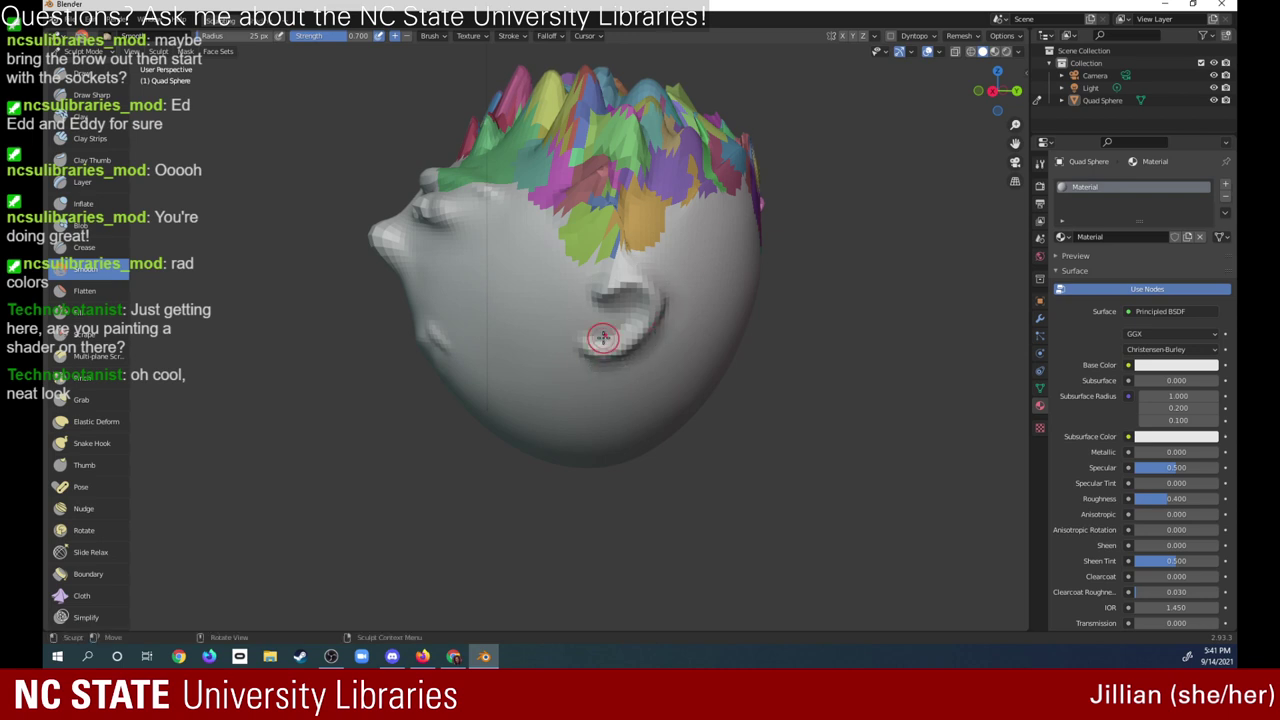
key("shift+c")
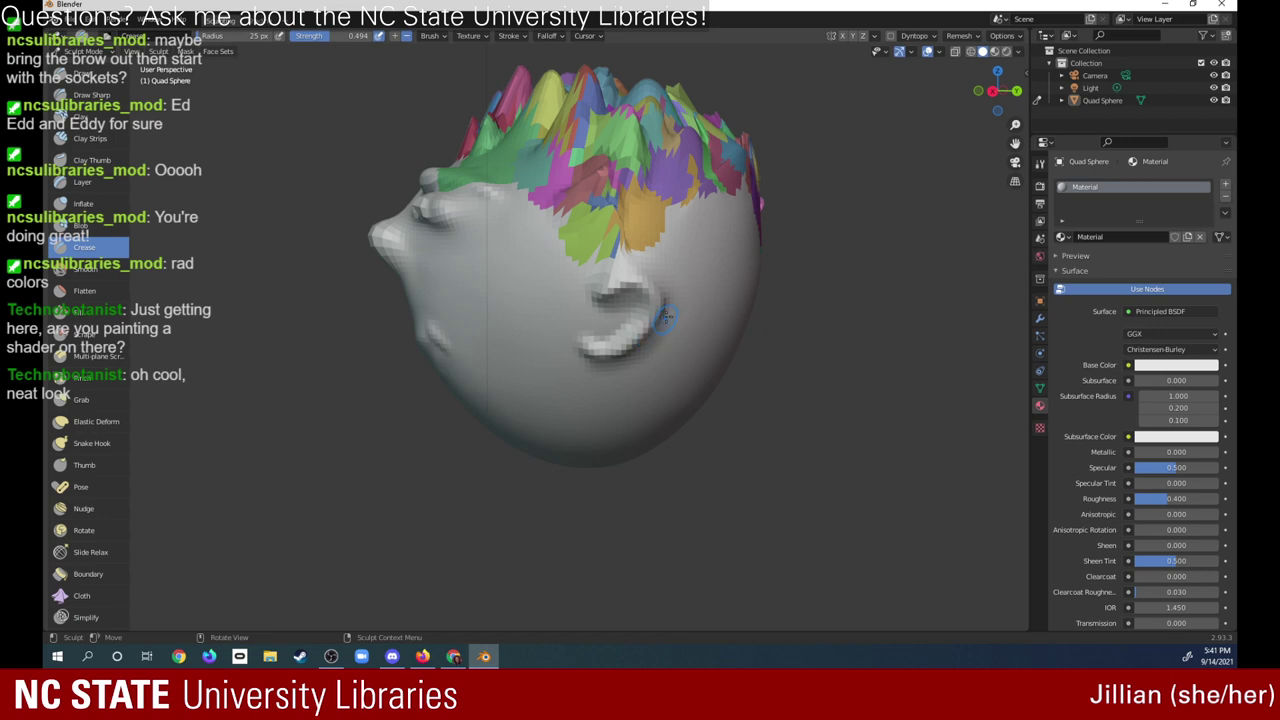
mouse_move(665, 318)
left_mouse_down()
mouse_move(633, 352)
mouse_move(645, 277)
mouse_move(672, 260)
left_mouse_up()
- Re-smooth the area around the ear, orbiting to inspect it from several angles
left_click_drag(997, 92, 927, 55)
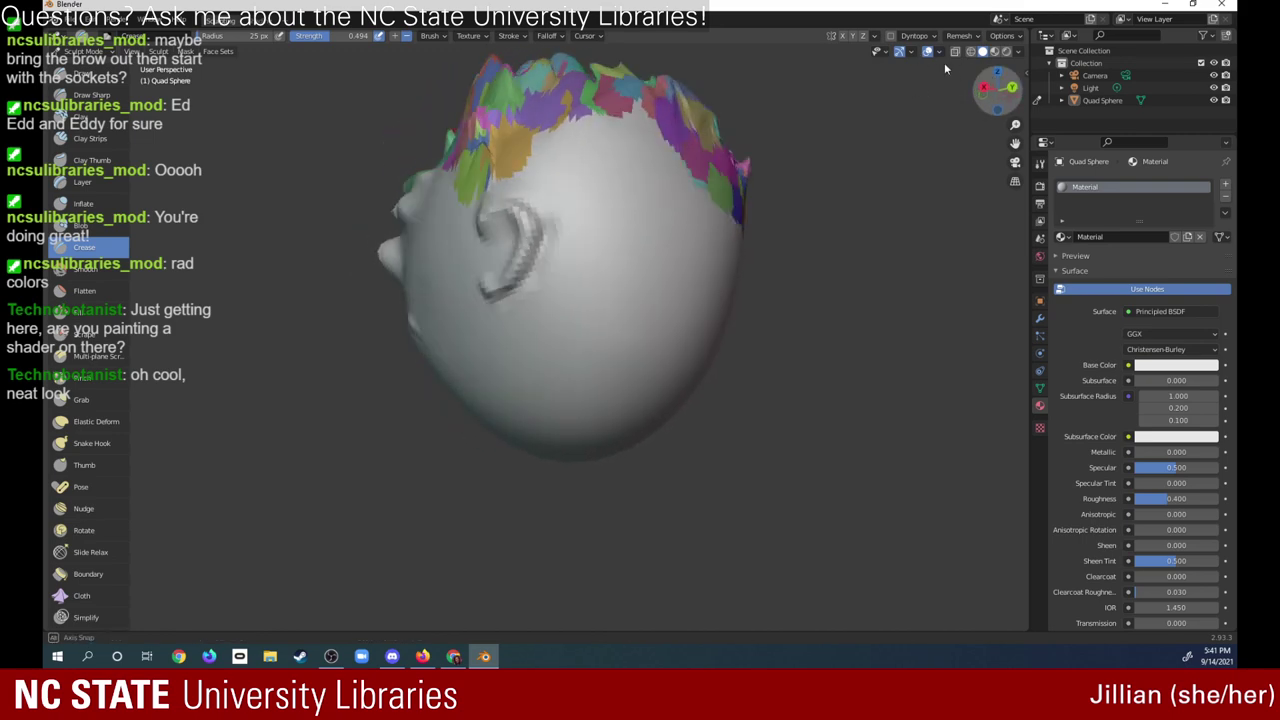
left_click_drag(927, 55, 940, 56)
key("shift+s")
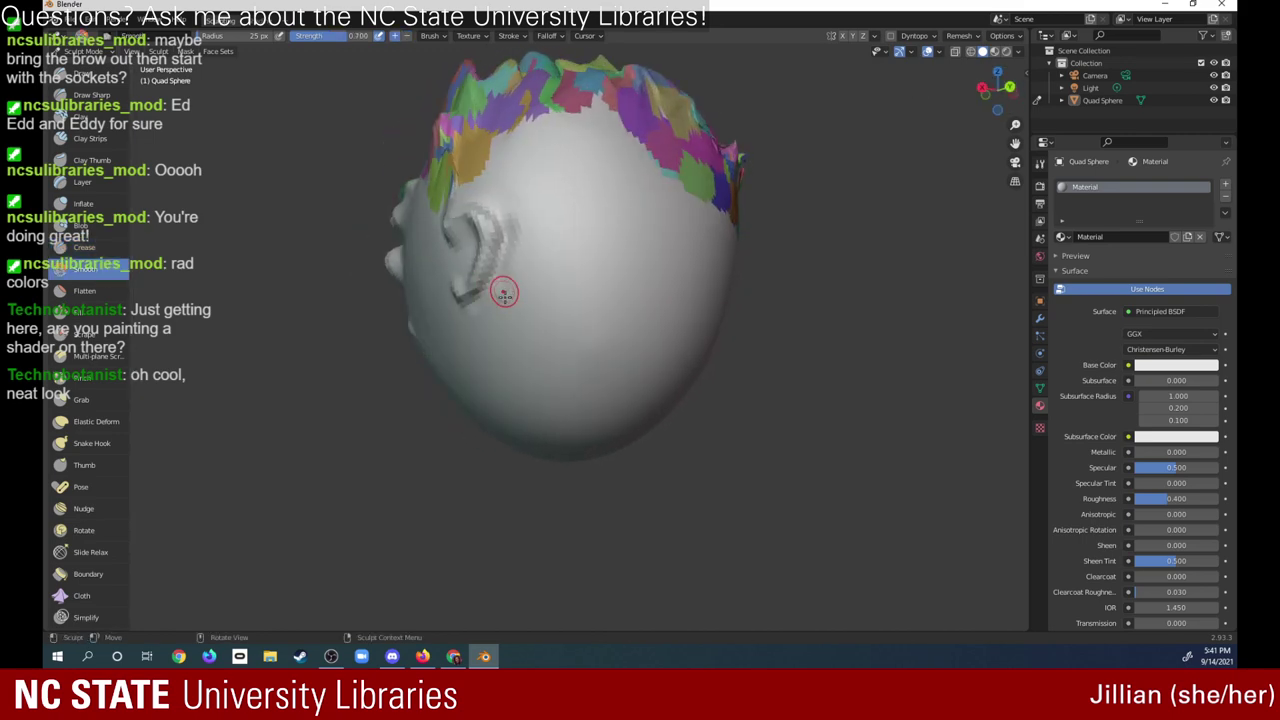
mouse_move(500, 286)
left_mouse_down()
mouse_move(477, 311)
mouse_move(534, 226)
mouse_move(511, 217)
mouse_move(542, 194)
left_mouse_up()
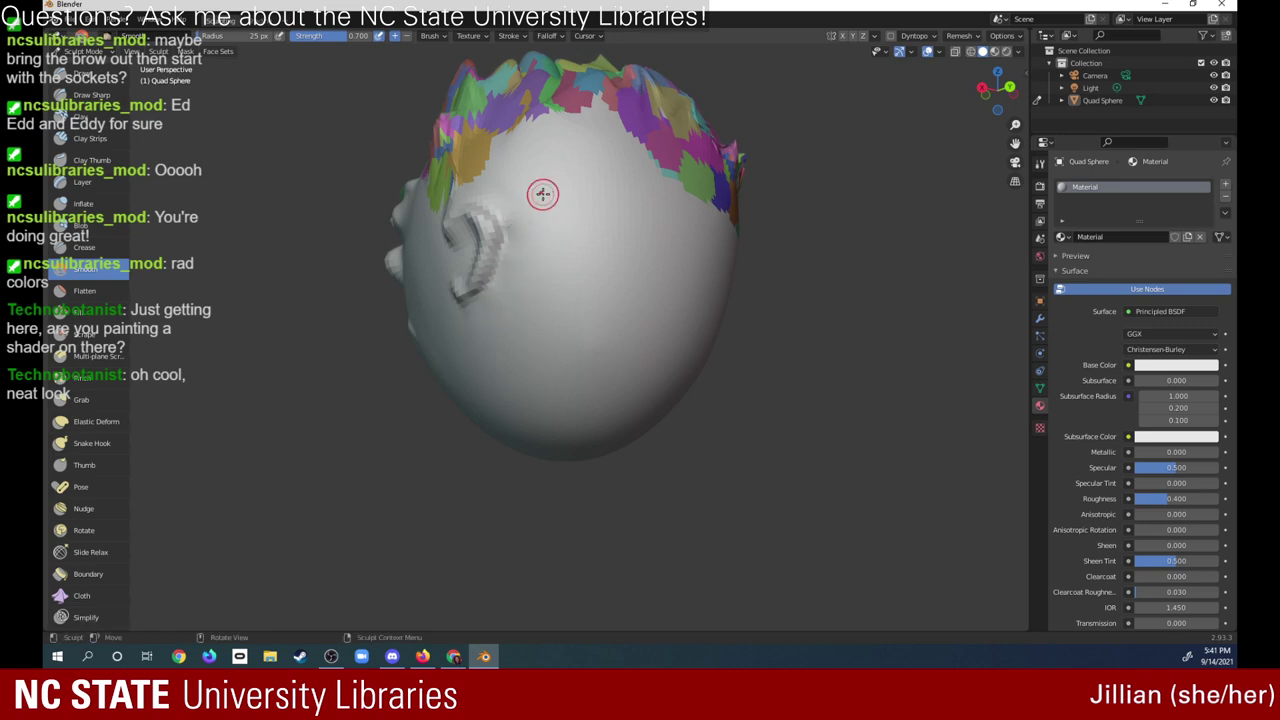
left_click_drag(997, 88, 1089, 133)
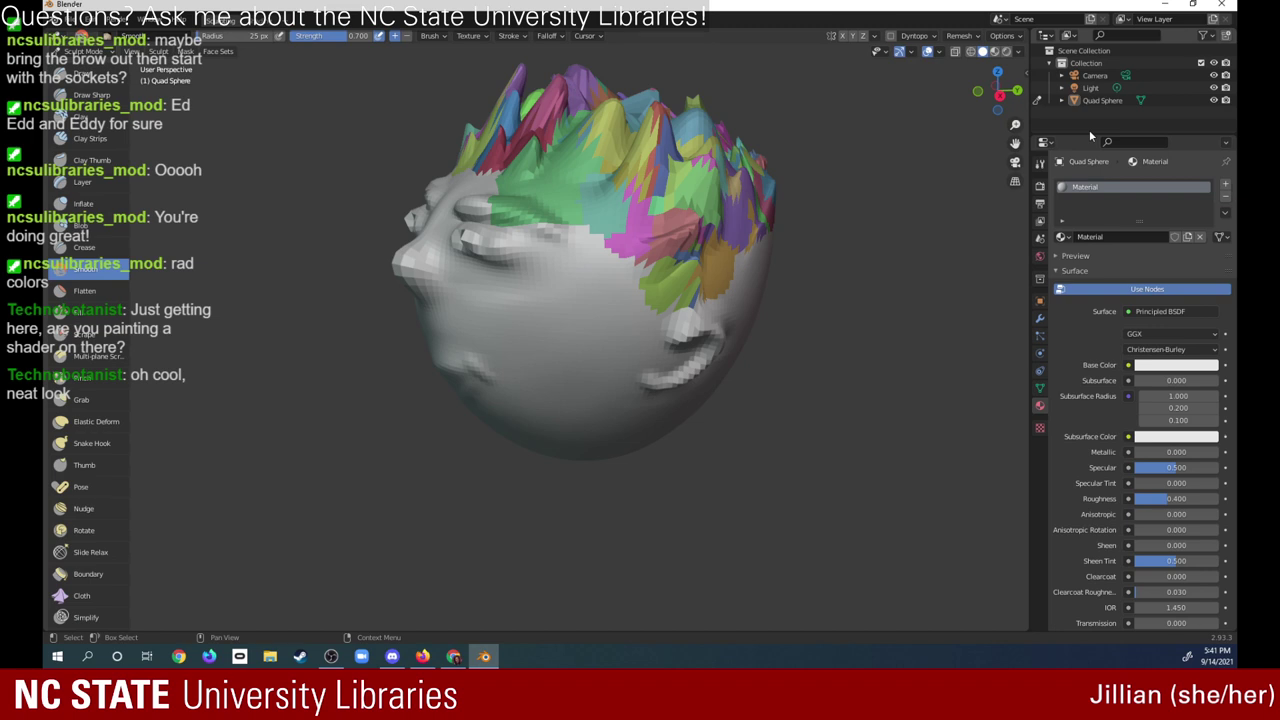
left_click_drag(998, 88, 958, 56)
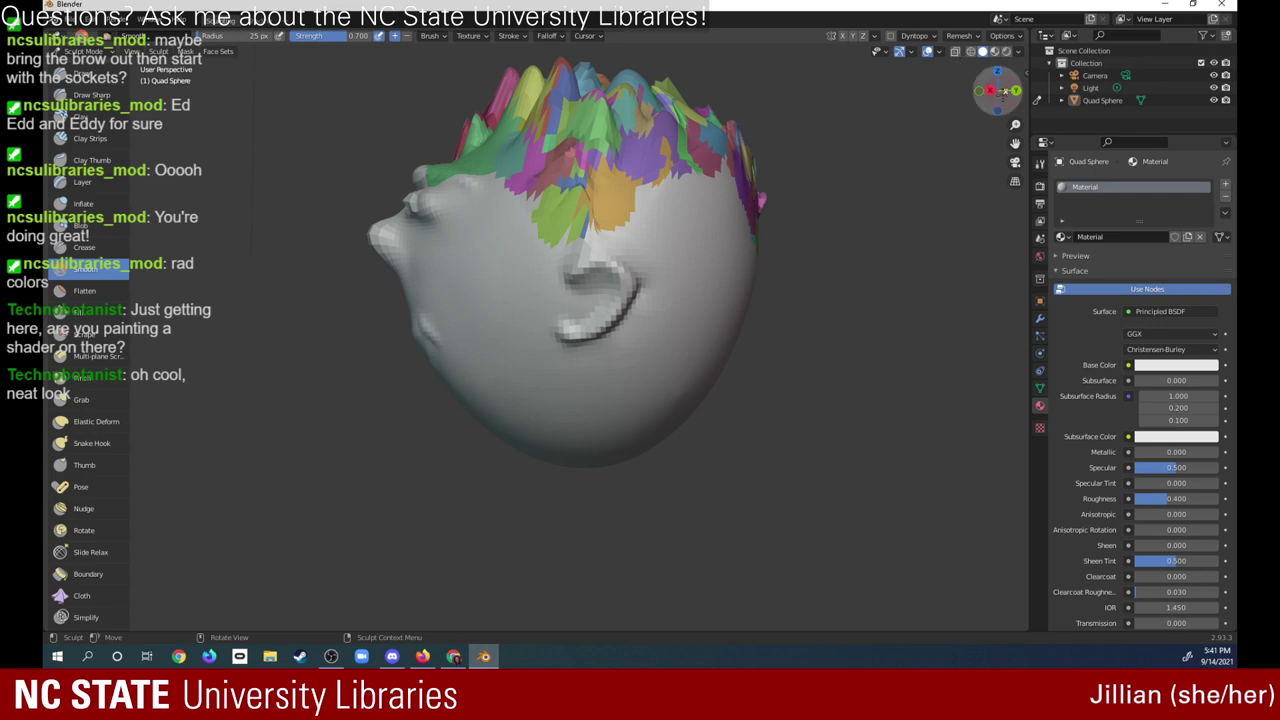
mouse_move(997, 90)
left_mouse_down()
mouse_move(960, 100)
mouse_move(1197, 88)
left_mouse_up()
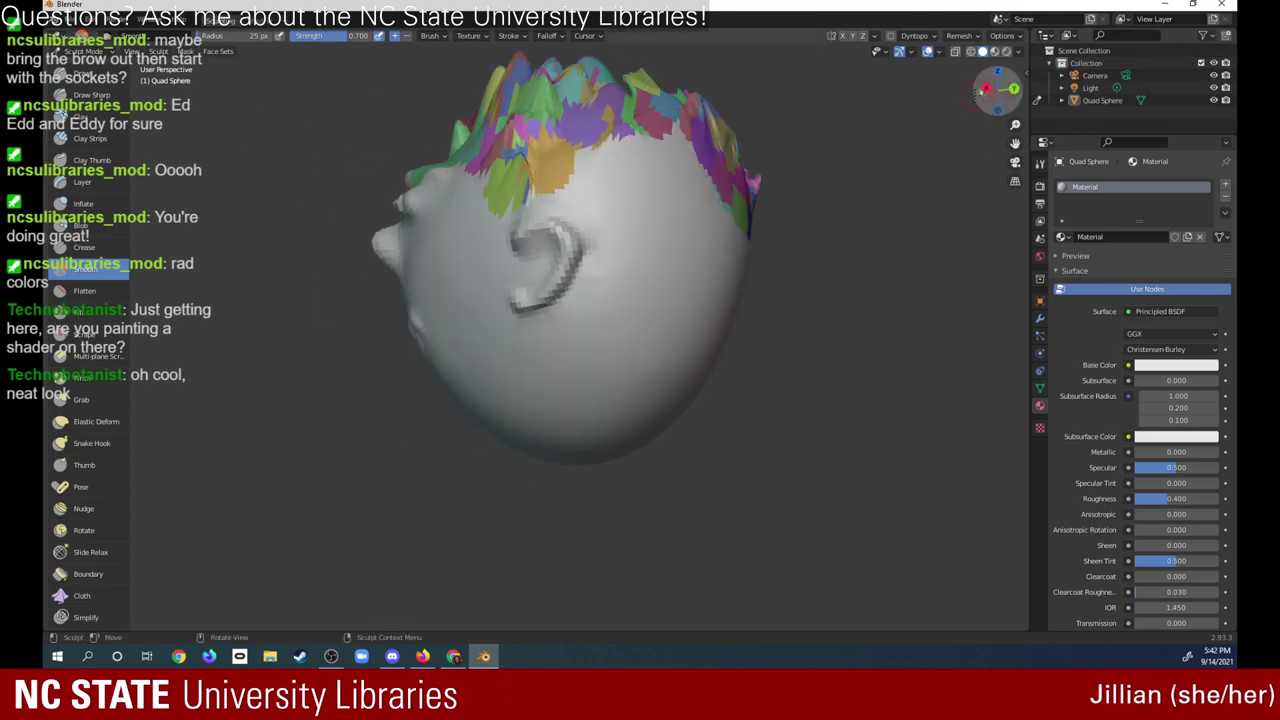
left_click_drag(1197, 88, 1020, 90)
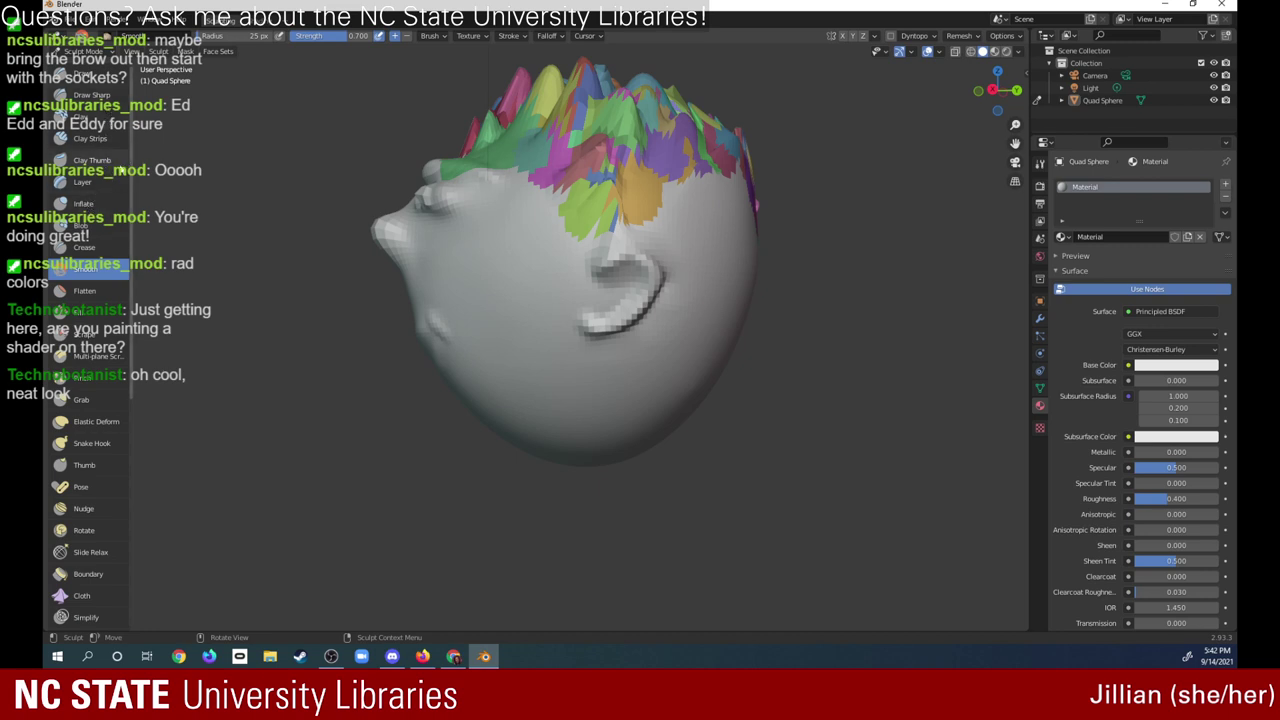
- Fill in the ear's surface with Fill brush strokes
left_click(95, 315)
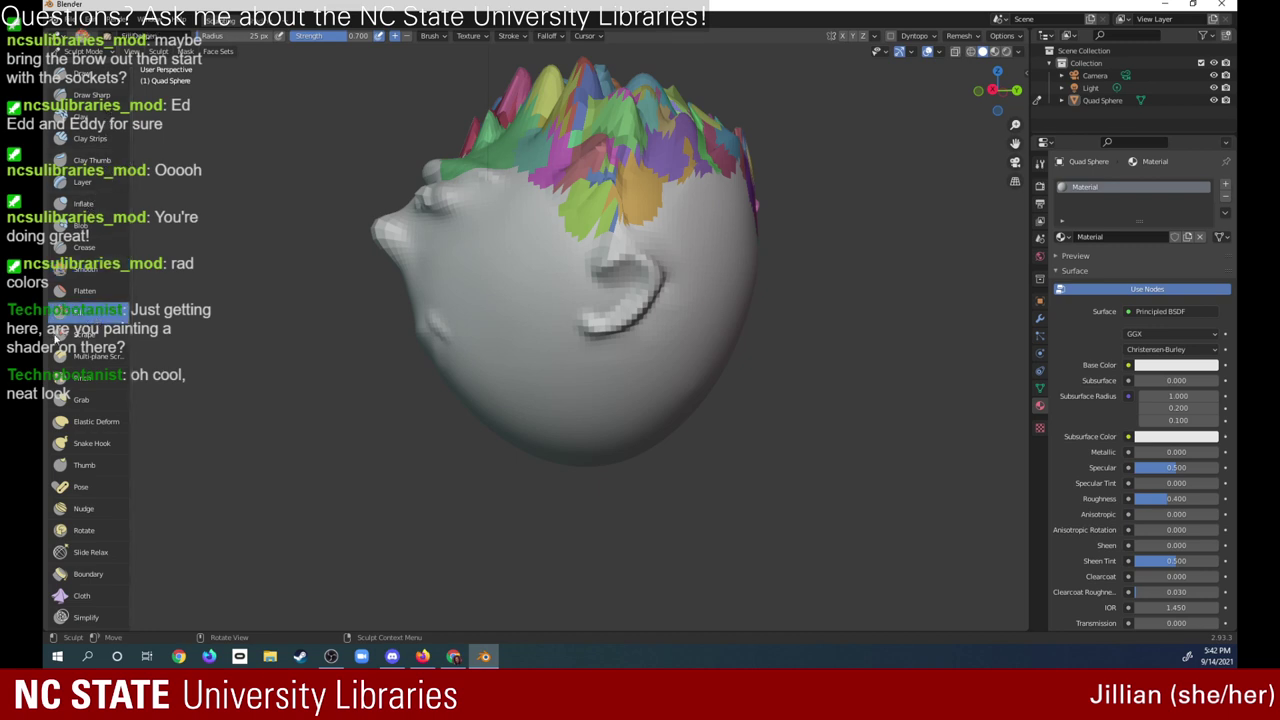
left_click_drag(628, 276, 601, 286)
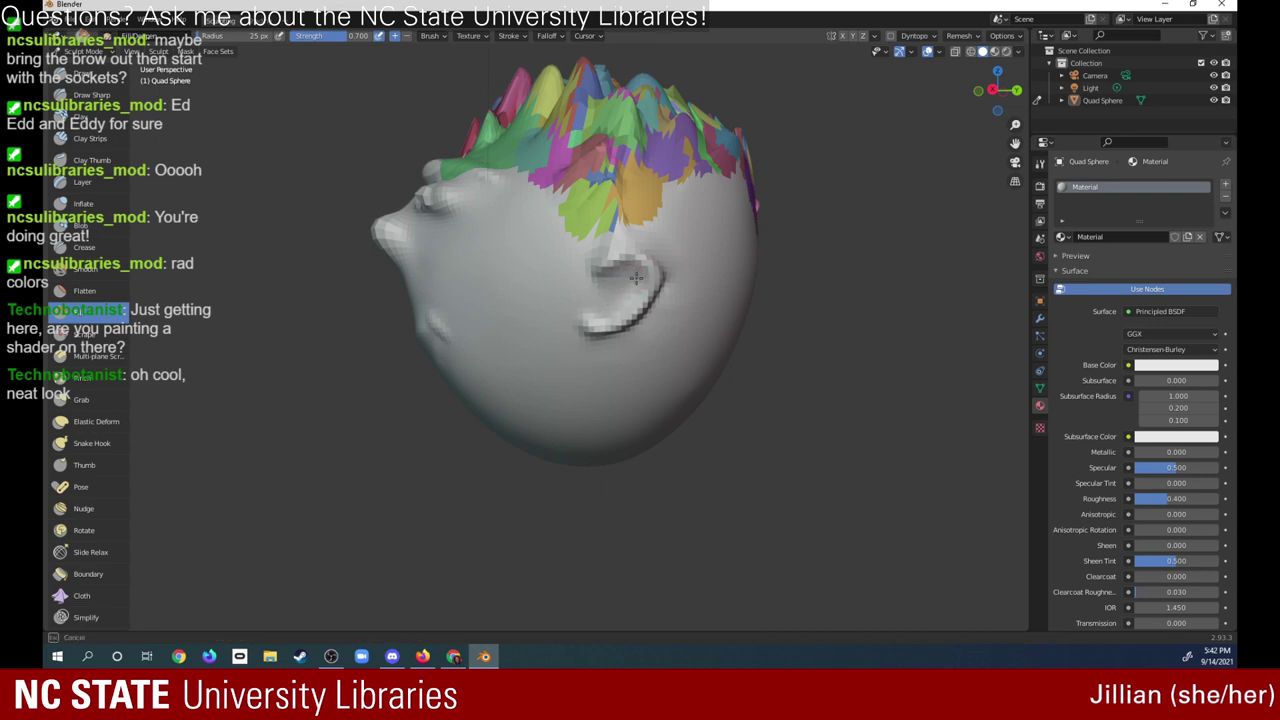
left_click_drag(615, 305, 599, 323)
left_click_drag(609, 318, 630, 270)
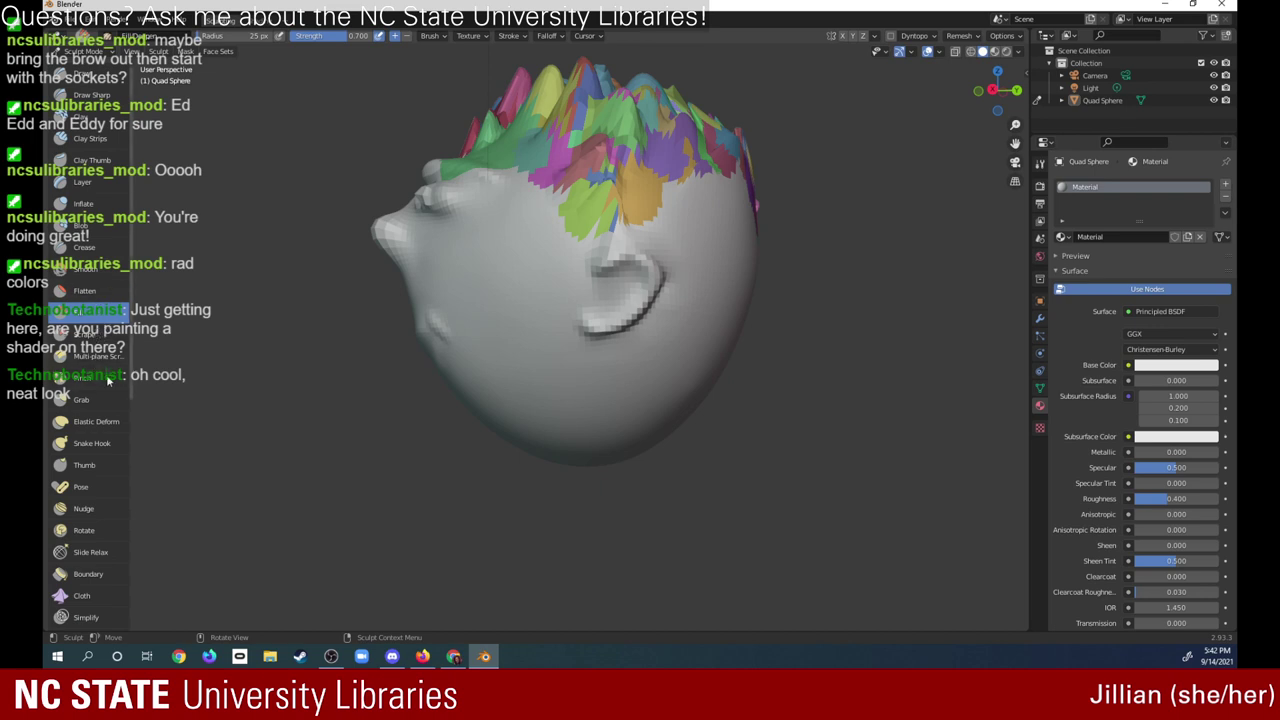
- Push the ear into shape with Thumb brush strokes, then soften it with Smooth
left_click(98, 464)
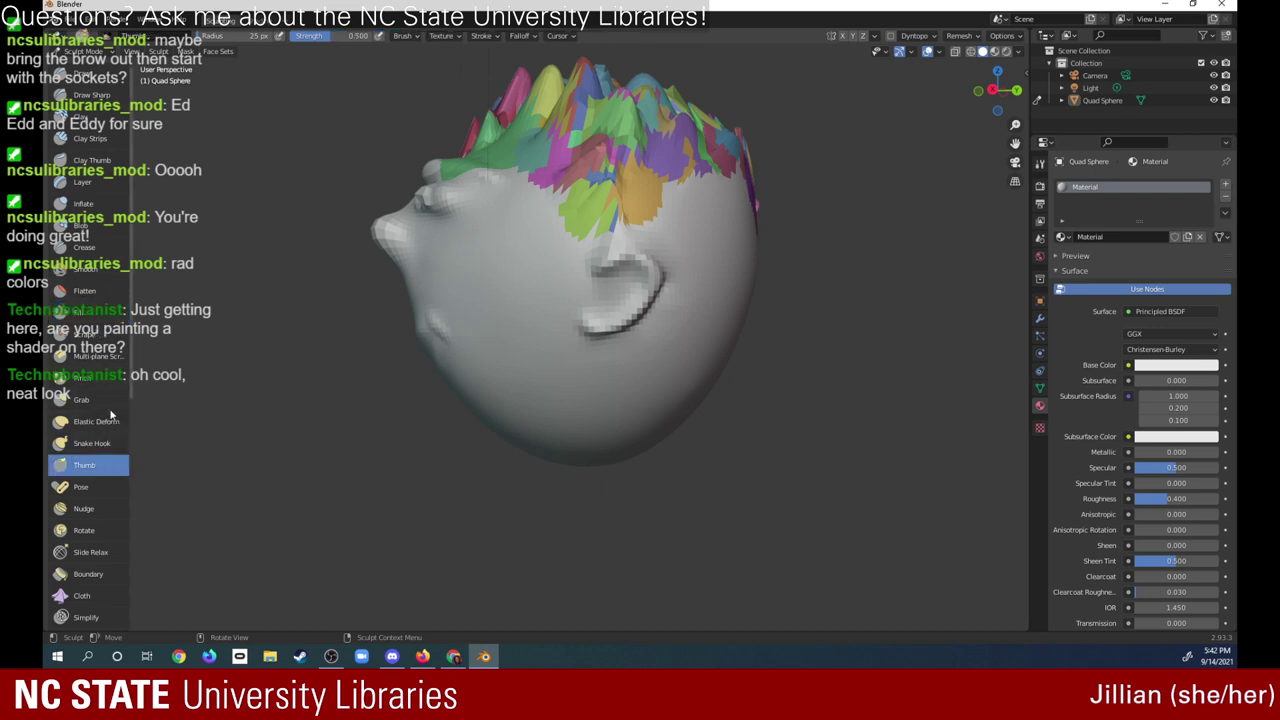
mouse_move(620, 284)
left_mouse_down()
mouse_move(636, 277)
mouse_move(614, 297)
left_mouse_up()
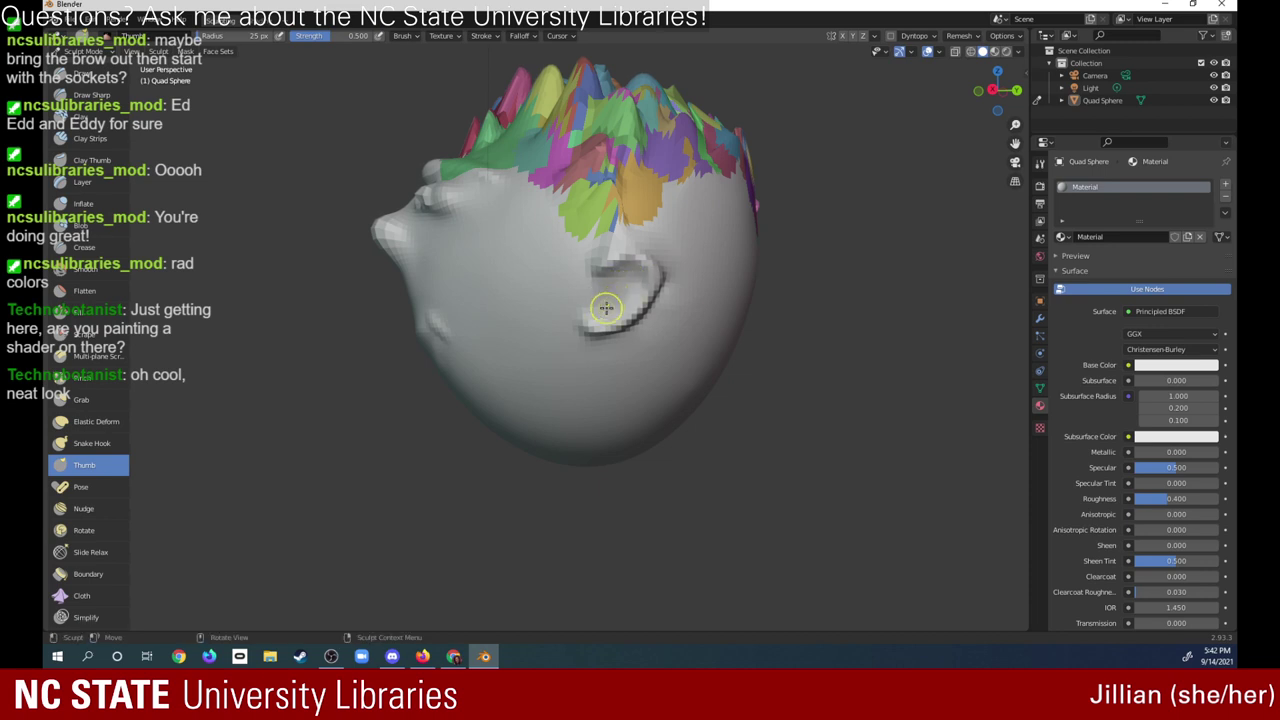
mouse_move(624, 286)
left_mouse_down()
mouse_move(625, 275)
mouse_move(608, 281)
left_mouse_up()
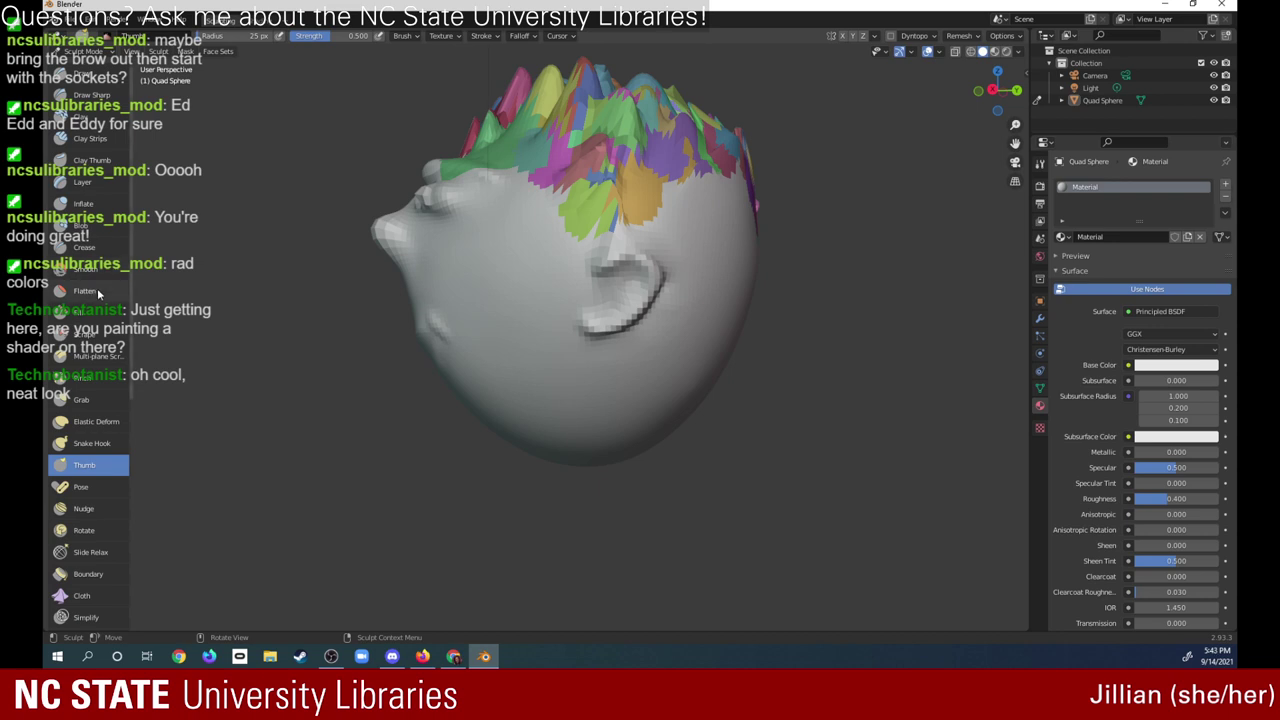
left_click(95, 270)
mouse_move(612, 262)
left_mouse_down()
mouse_move(628, 294)
mouse_move(606, 297)
left_mouse_up()
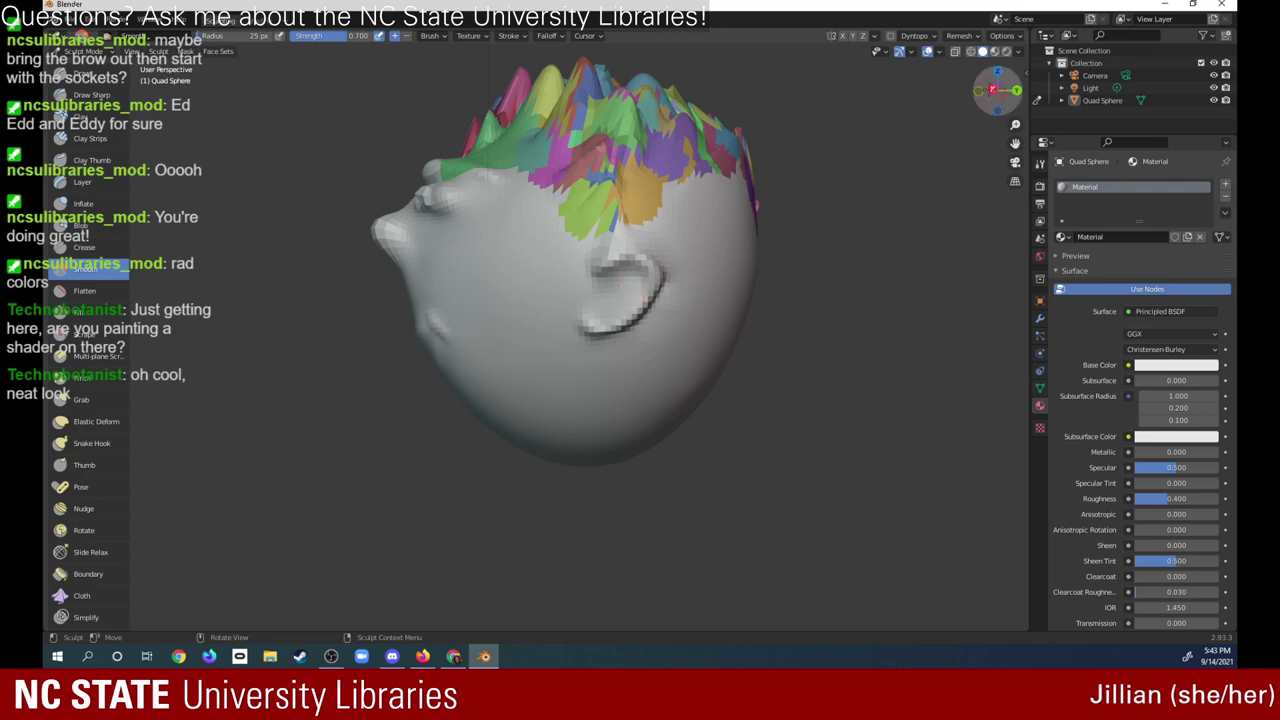
left_click_drag(988, 90, 1010, 91)
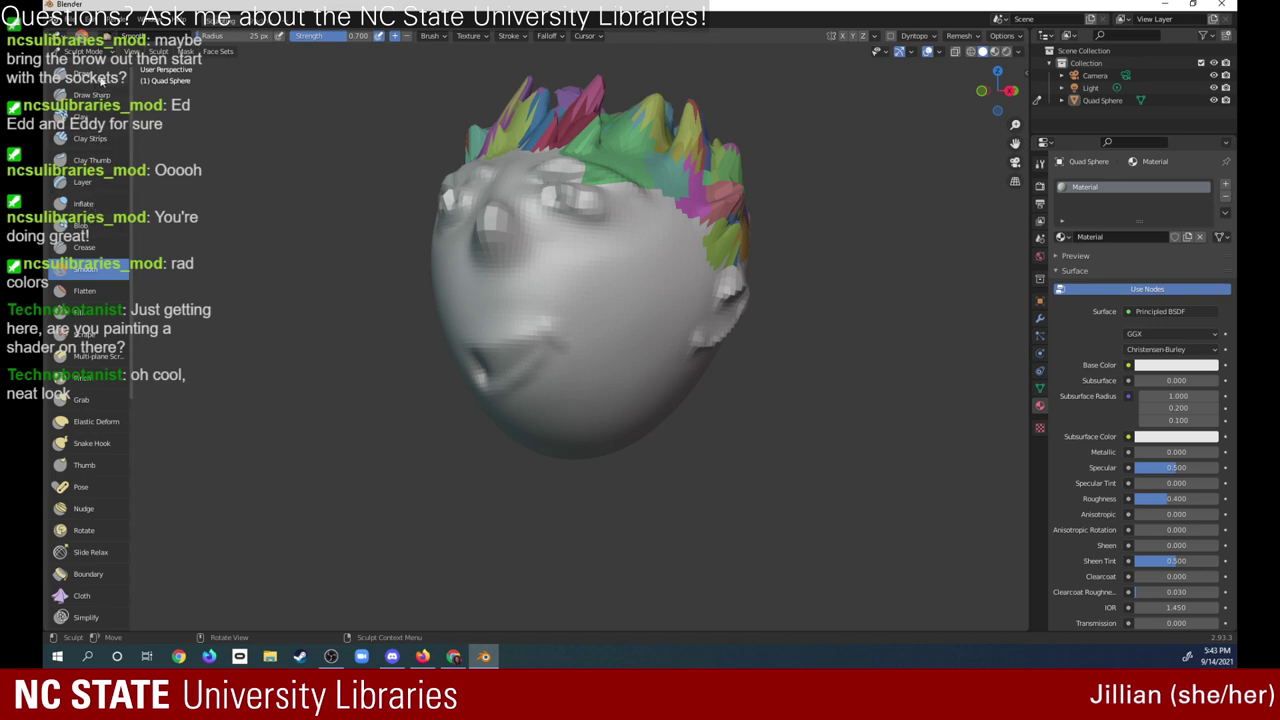
- Drag the ear outward with the Grab brush from a frontal view, then smooth it
left_click(101, 78)
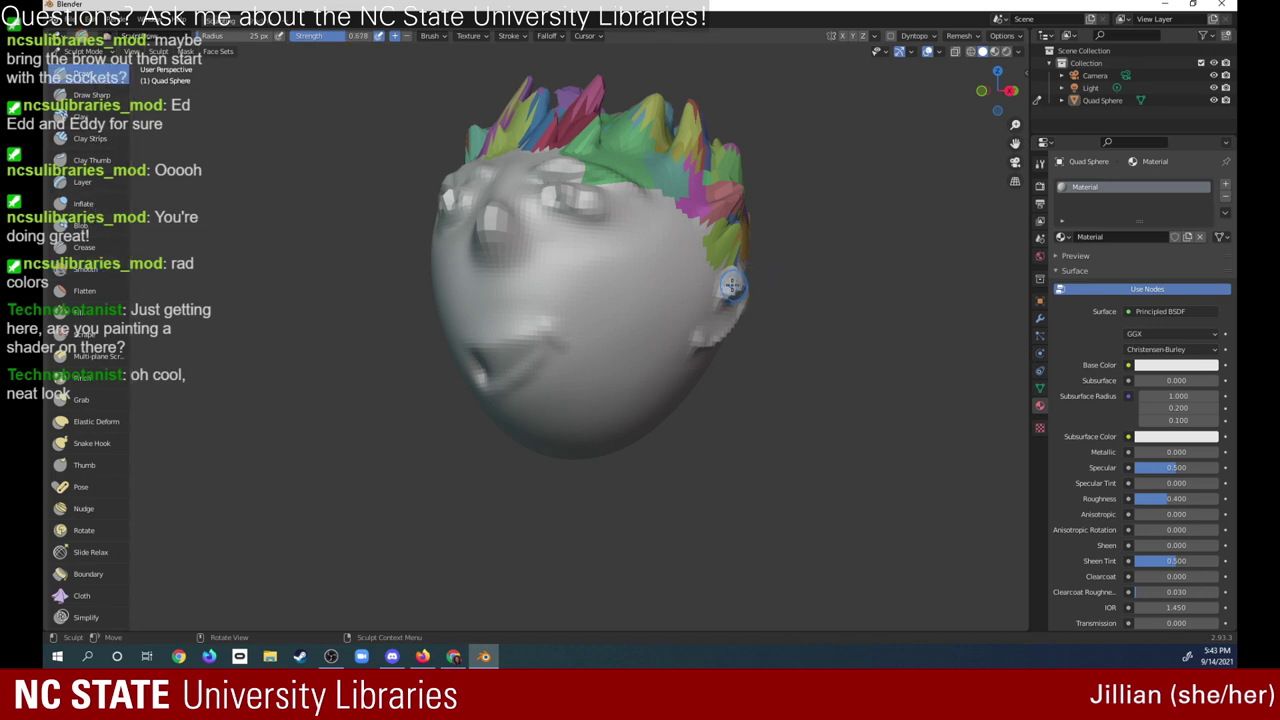
left_click(112, 398)
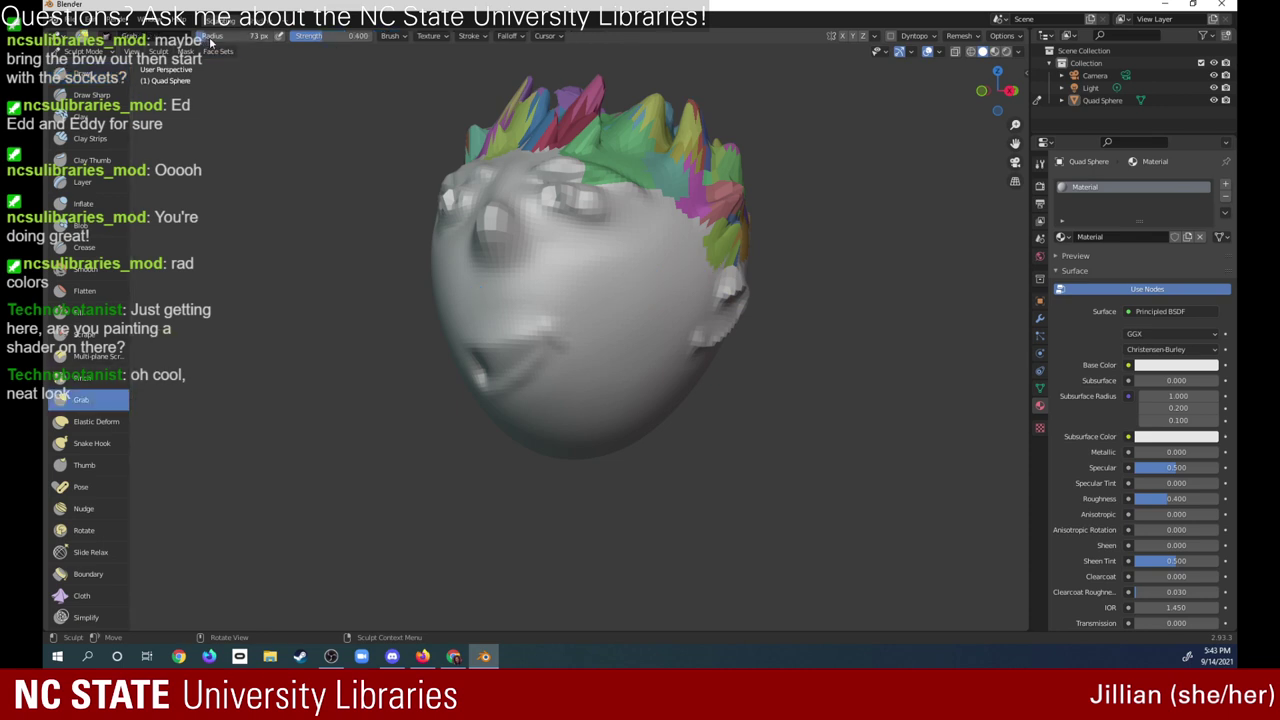
mouse_move(737, 290)
left_mouse_down()
mouse_move(749, 300)
mouse_move(740, 327)
mouse_move(752, 295)
mouse_move(766, 300)
mouse_move(737, 337)
mouse_move(726, 334)
mouse_move(750, 286)
mouse_move(718, 313)
left_mouse_up()
left_click_drag(986, 88, 990, 118)
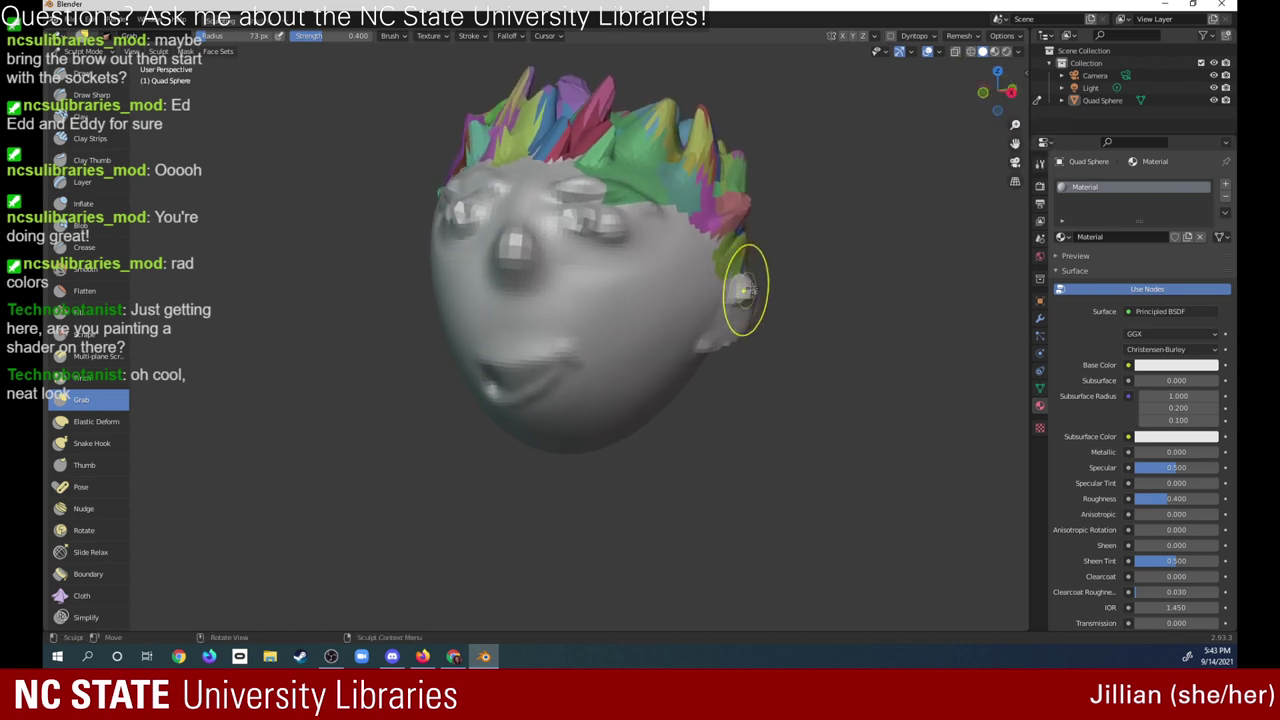
mouse_move(746, 300)
left_mouse_down()
mouse_move(757, 294)
mouse_move(726, 340)
mouse_move(748, 288)
left_mouse_up()
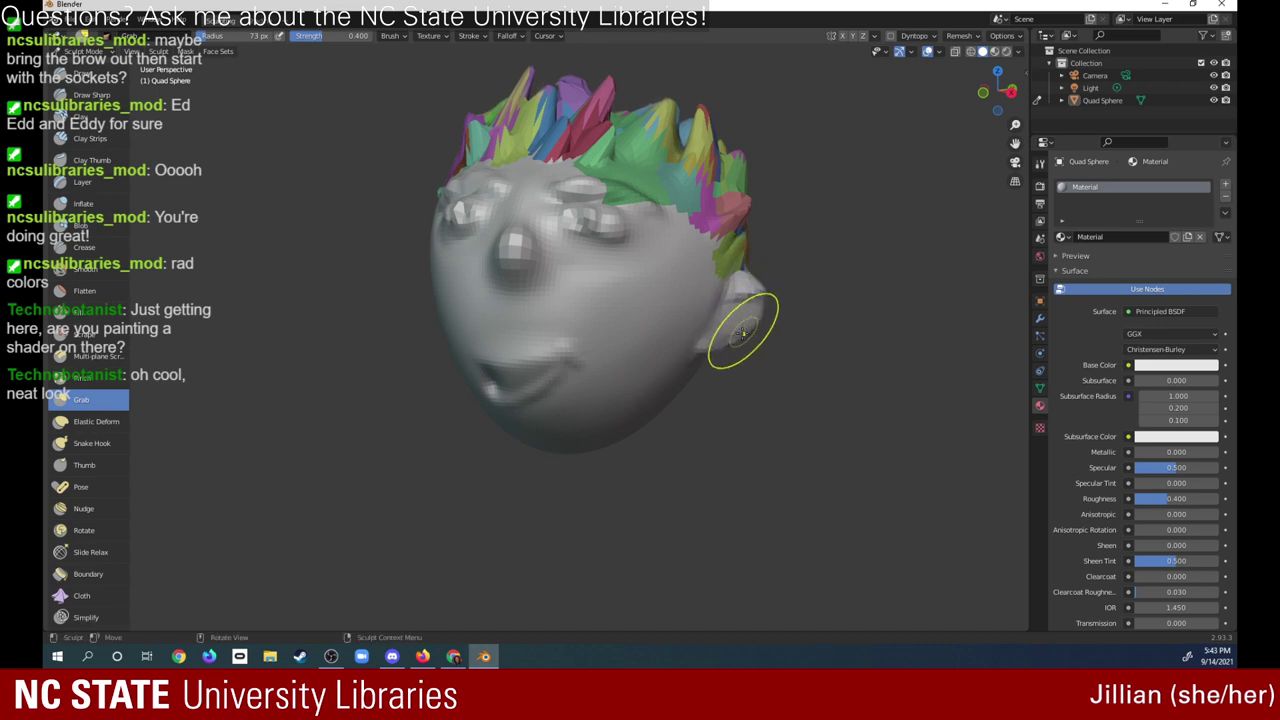
left_click_drag(740, 337, 729, 347)
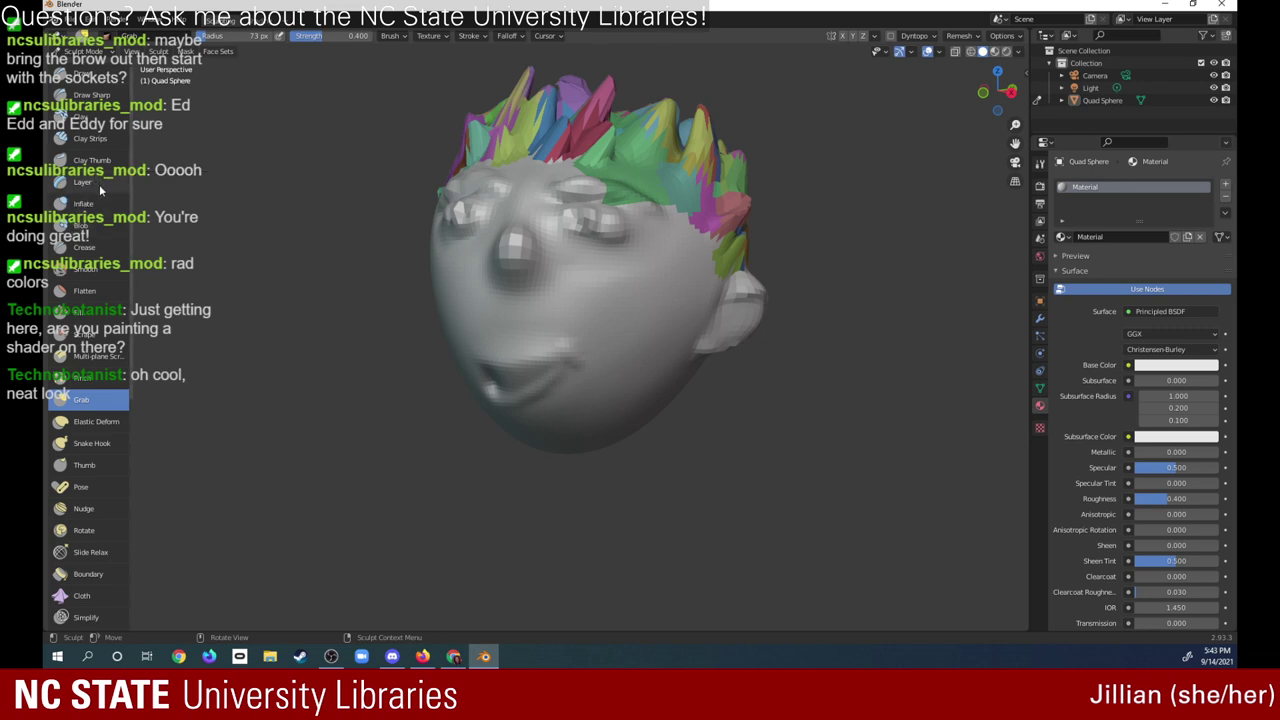
left_click(92, 268)
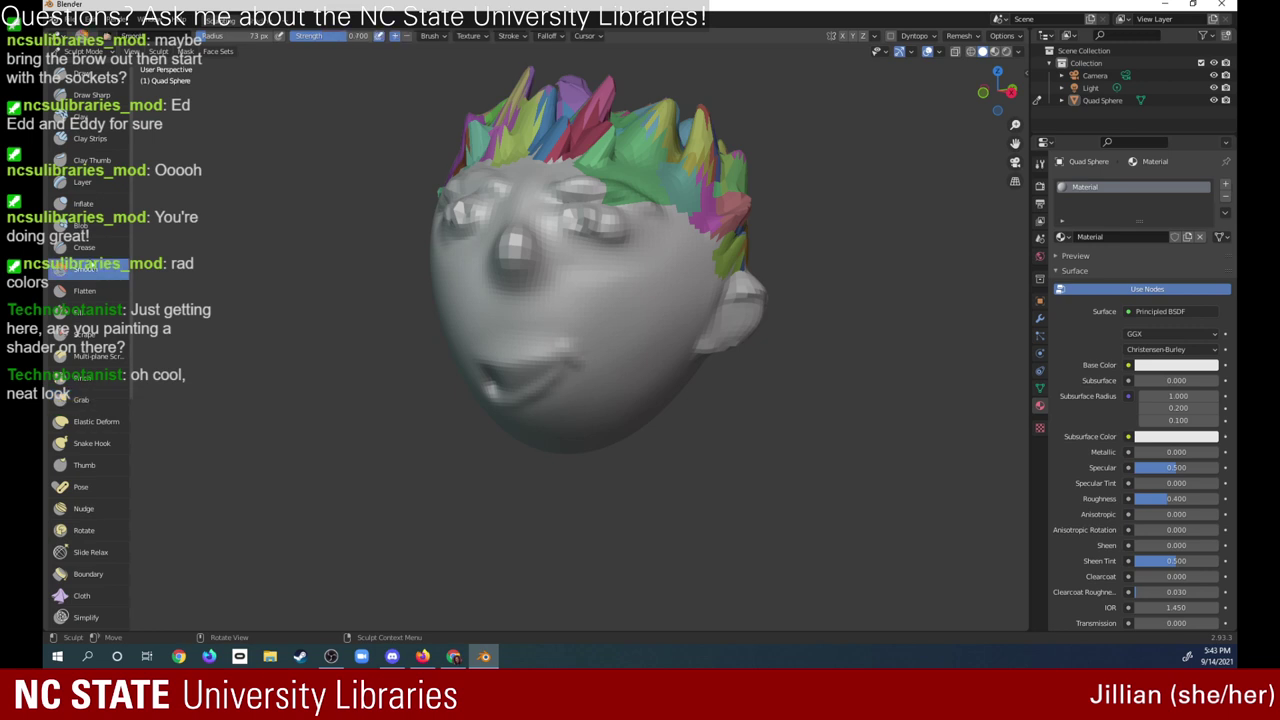
left_click_drag(740, 287, 735, 323)
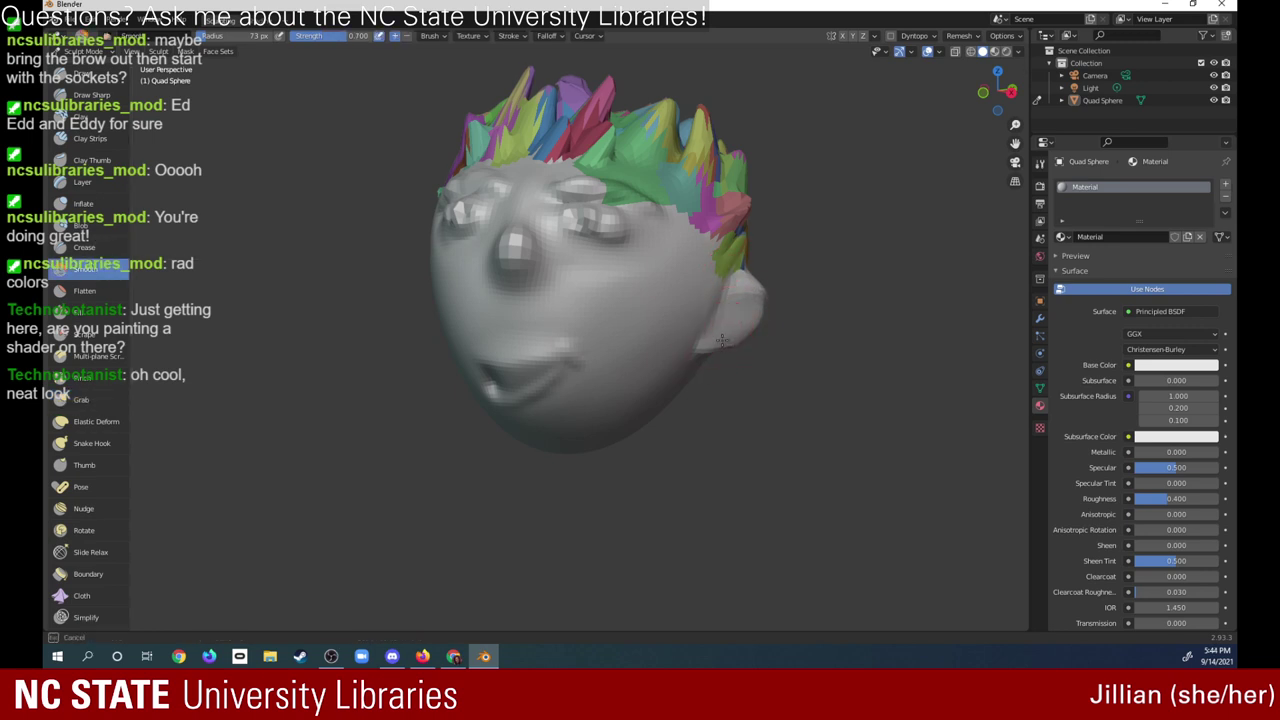
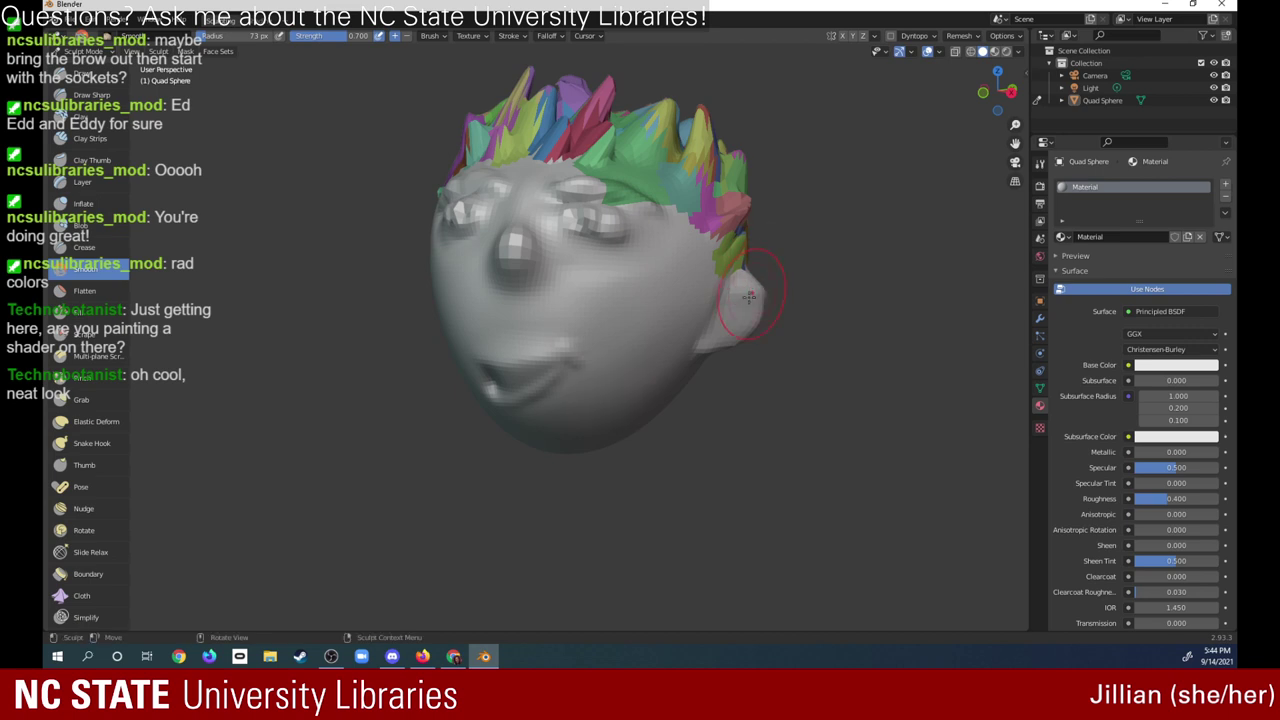
- Smooth around the ear, then pull it larger with the 0.4-strength Grab brush and narrow its protrusion
left_click_drag(767, 264, 720, 343)
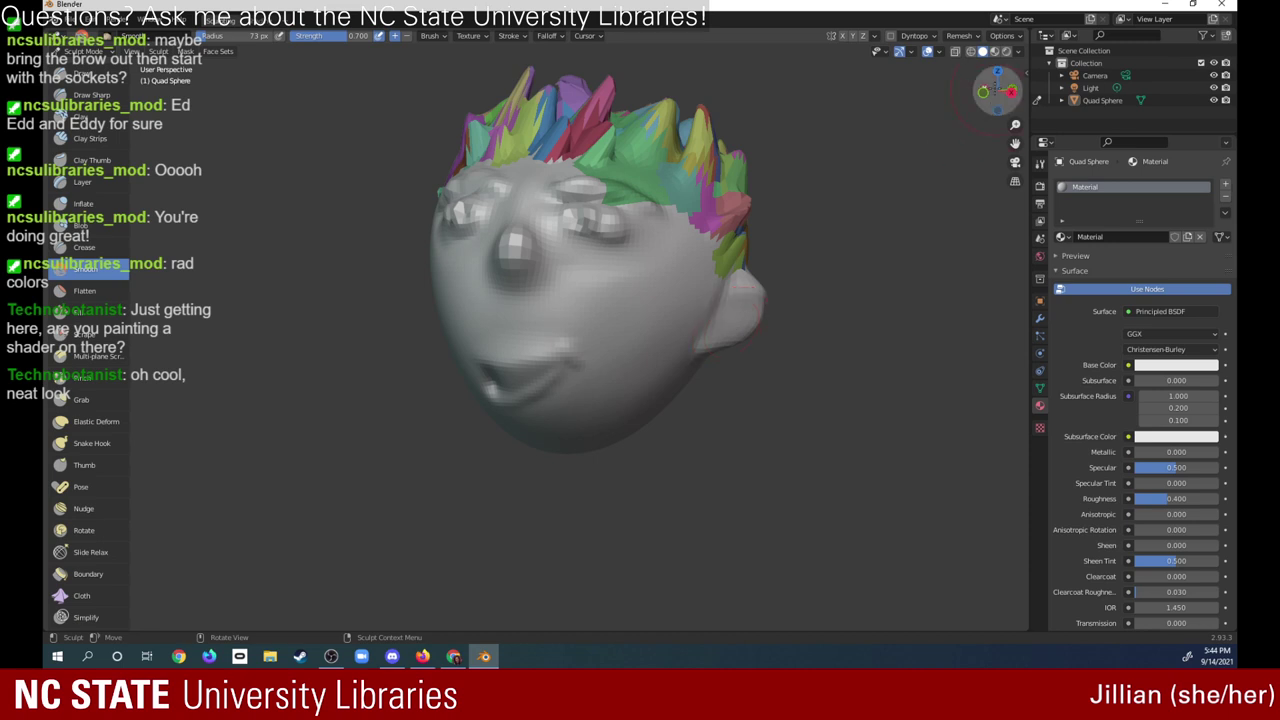
mouse_move(993, 89)
left_mouse_down()
mouse_move(1015, 95)
mouse_move(1010, 82)
left_mouse_up()
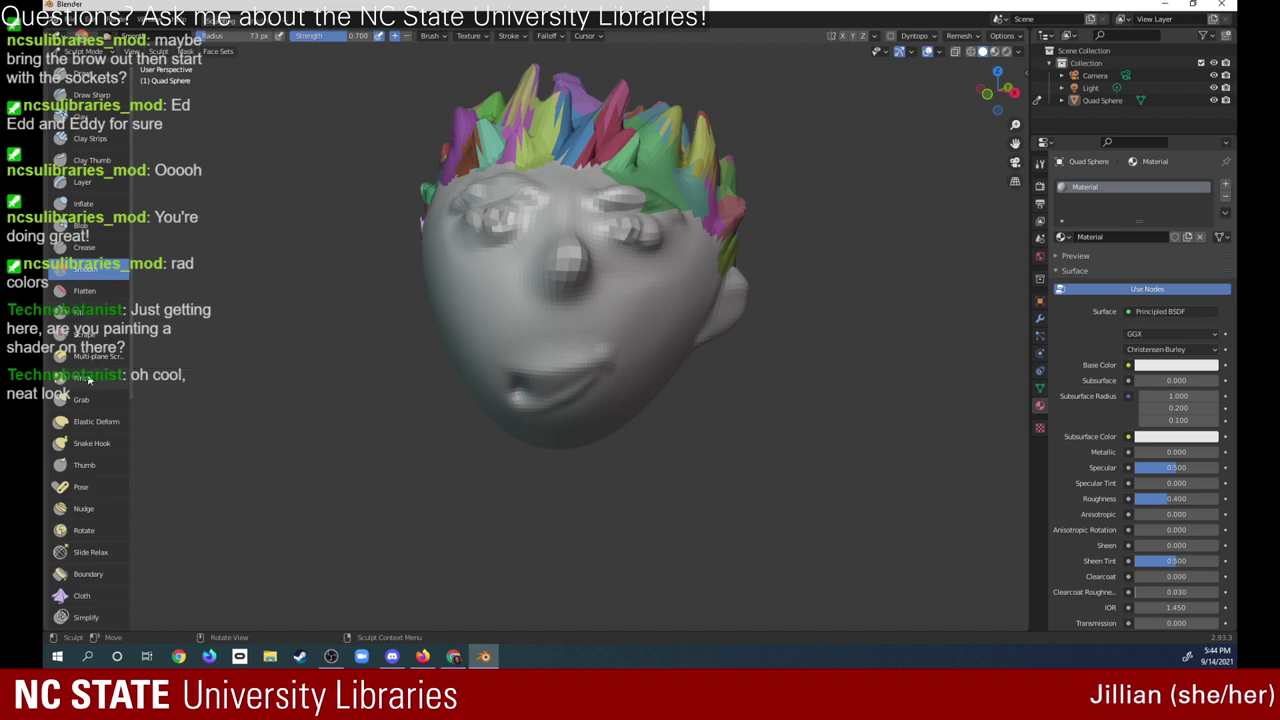
left_click(88, 399)
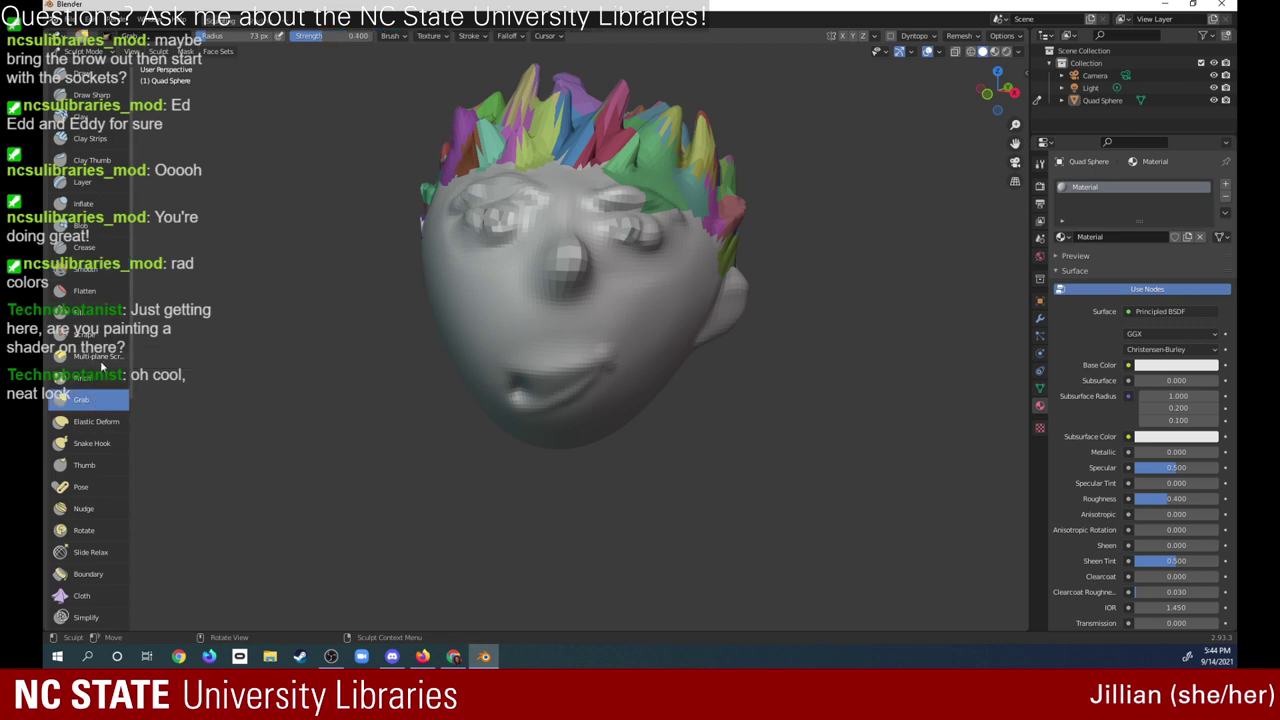
left_click_drag(748, 285, 743, 298)
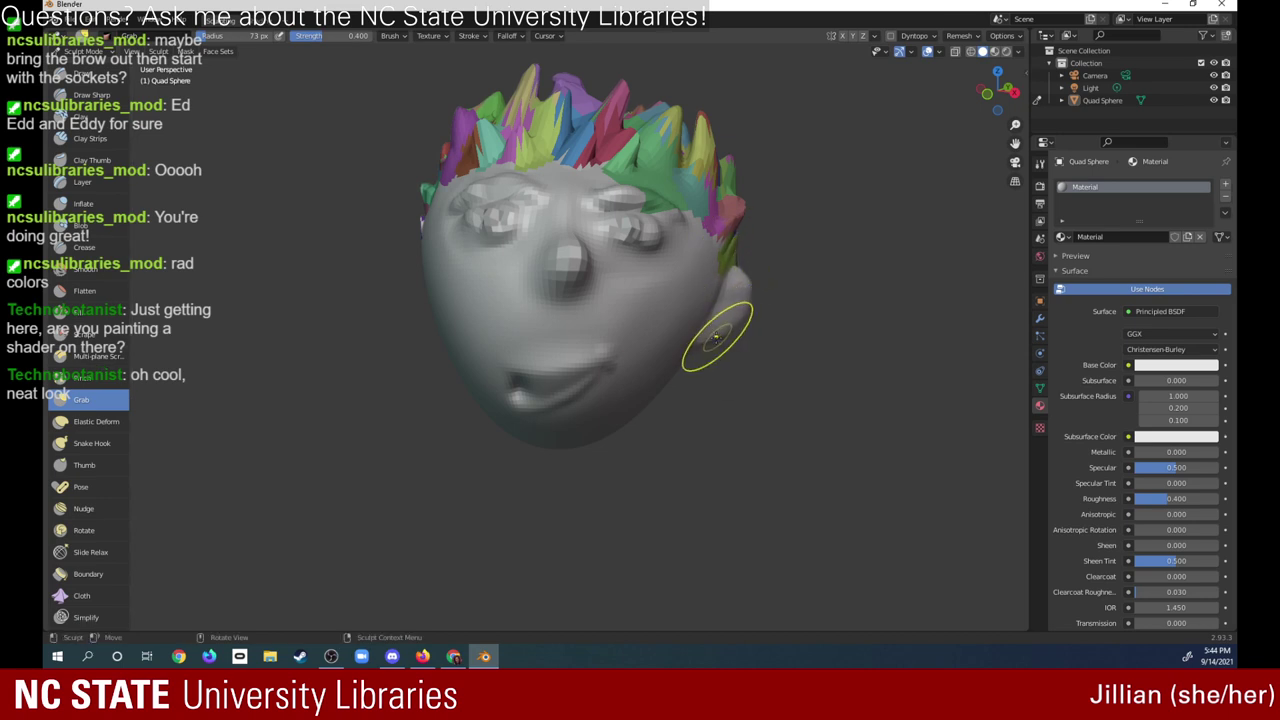
mouse_move(737, 314)
left_mouse_down()
mouse_move(743, 286)
mouse_move(726, 328)
mouse_move(748, 297)
left_mouse_up()
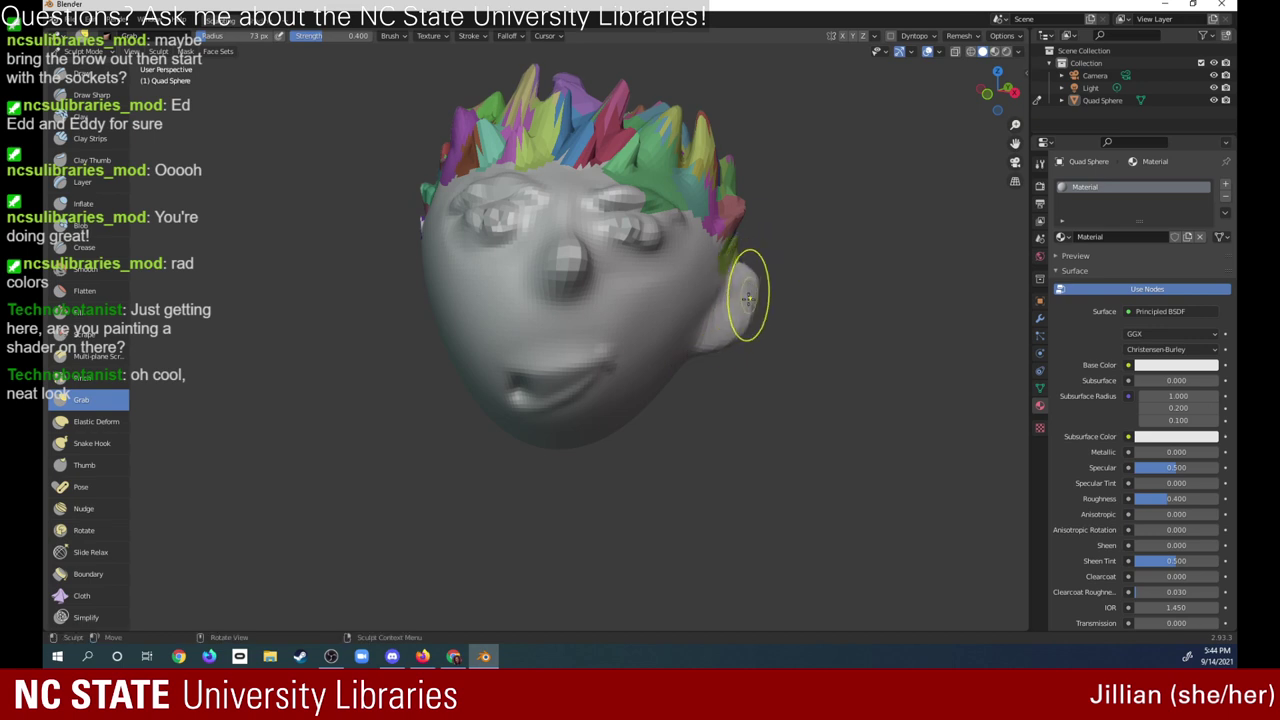
left_click_drag(735, 288, 715, 311)
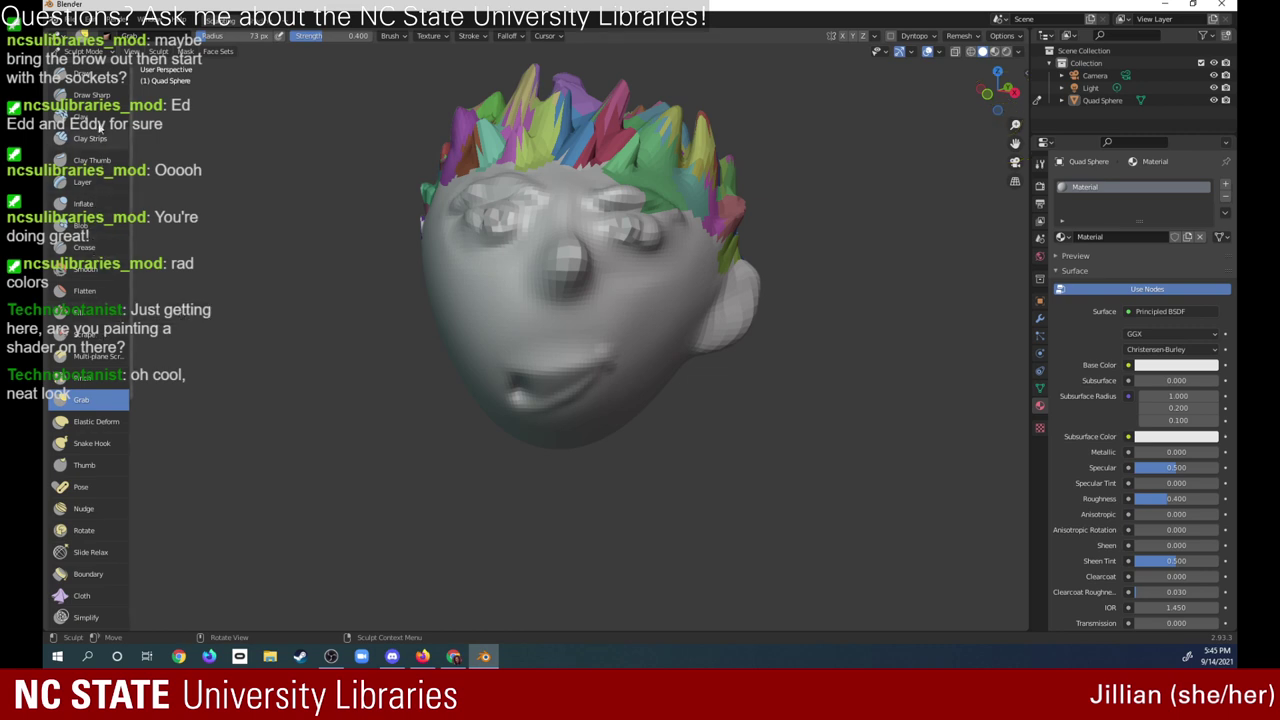
- Carve the ear's inner fold with the Crease brush at a 25 px radius
left_click(84, 247)
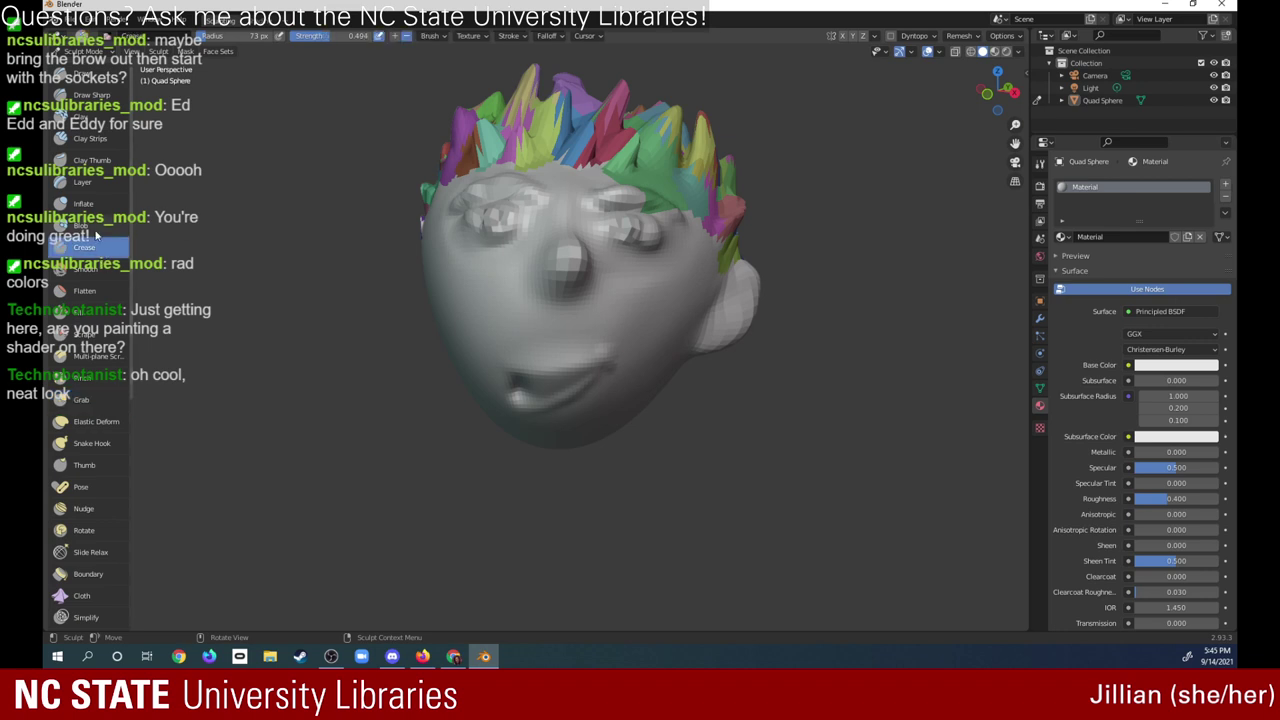
mouse_move(725, 300)
left_mouse_down()
mouse_move(738, 292)
mouse_move(701, 277)
left_mouse_up()
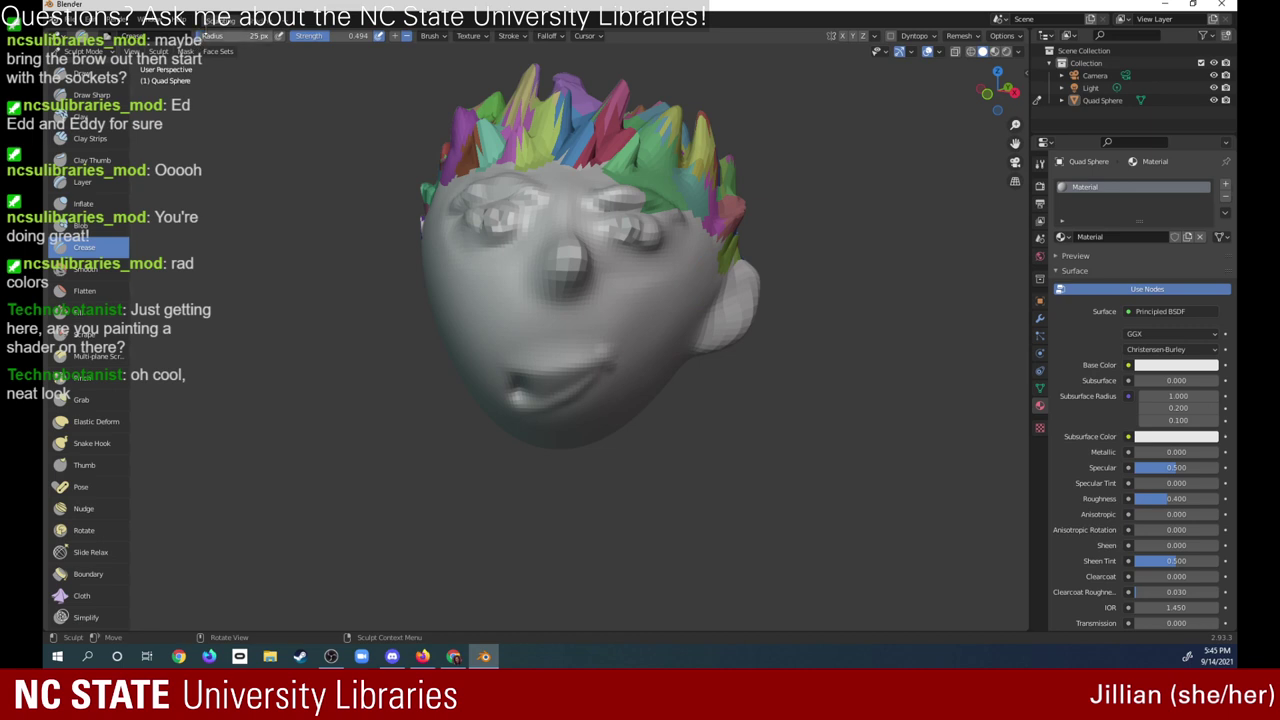
left_click_drag(258, 35, 250, 35)
left_click_drag(738, 292, 721, 315)
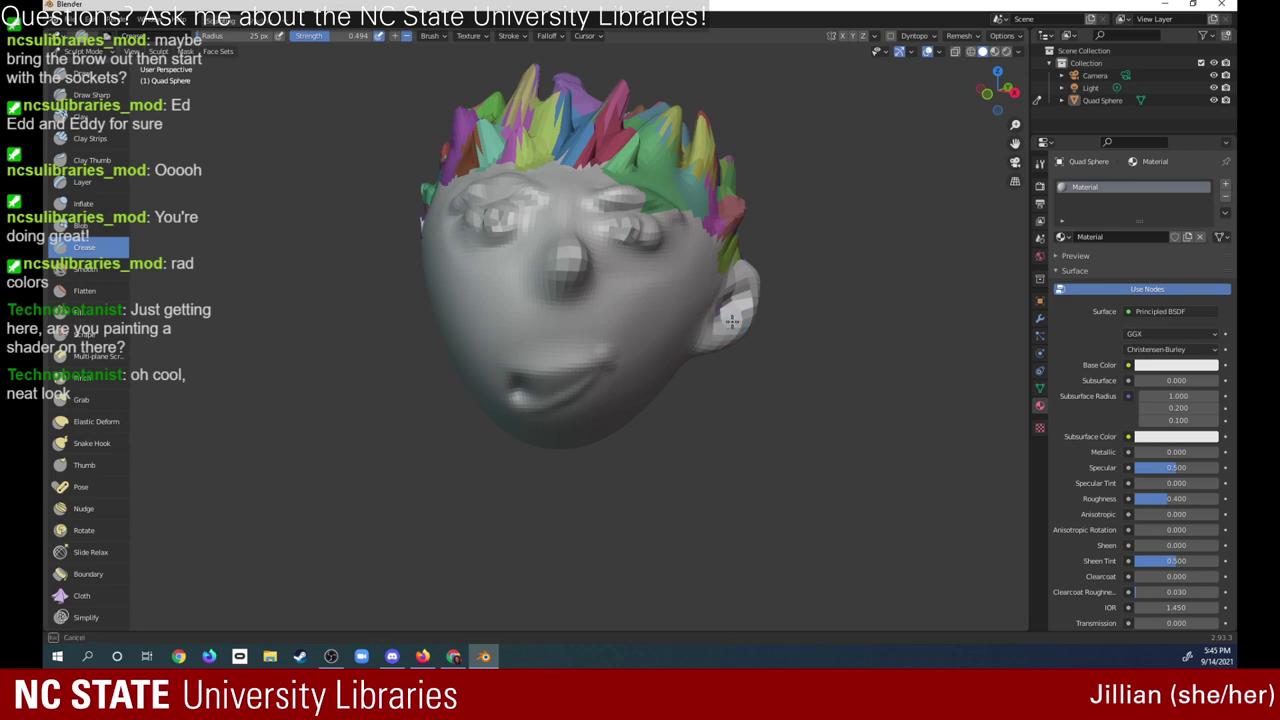
left_click_drag(732, 322, 721, 332)
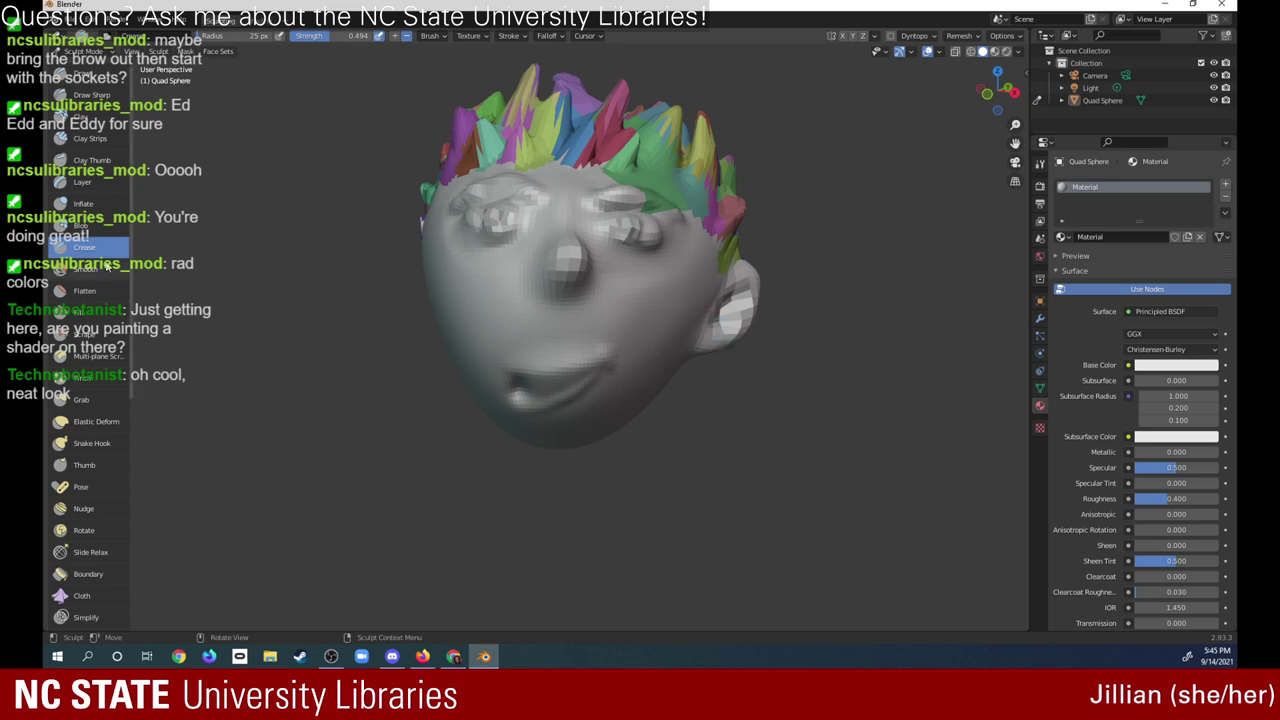
- Smooth the creased ear so it becomes rounder and softer
key("s")
left_click_drag(736, 311, 665, 363)
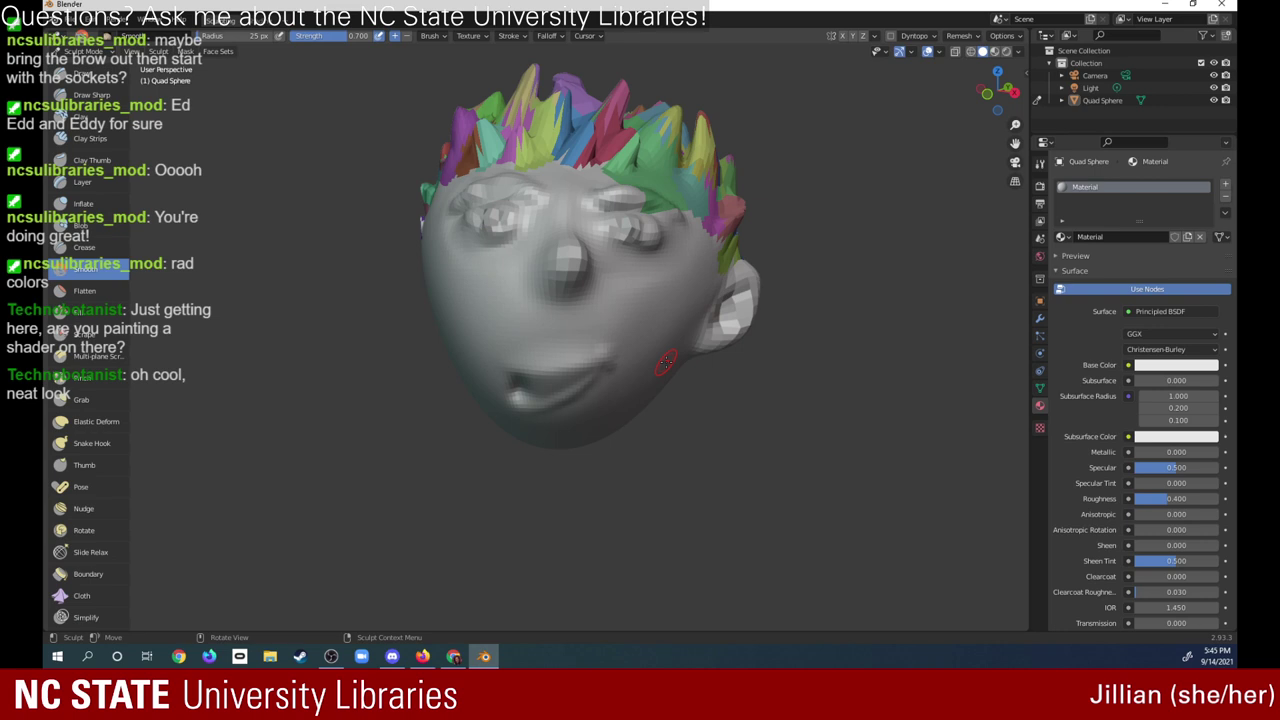
left_click_drag(727, 316, 728, 314)
left_click_drag(1000, 86, 987, 95)
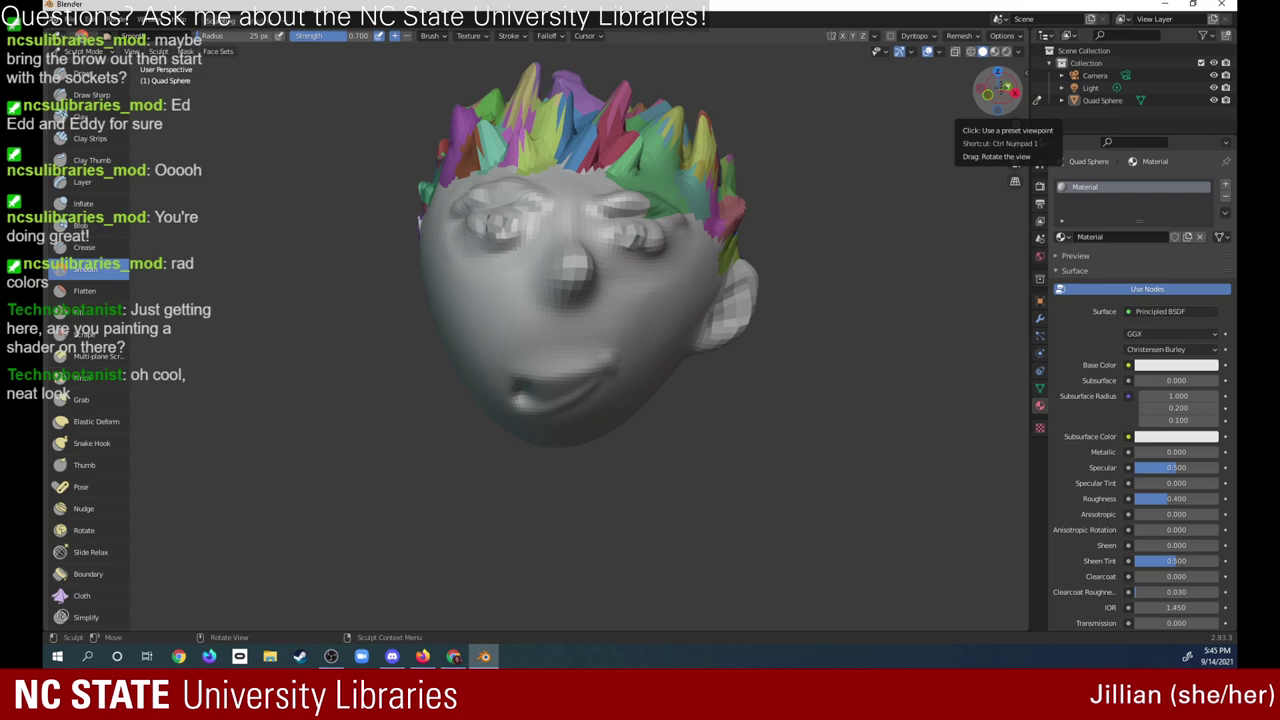
- Orbit round to the back of the head and smooth behind the ear where it meets the skull
mouse_move(988, 95)
left_mouse_down()
mouse_move(979, 190)
mouse_move(973, 142)
left_mouse_up()
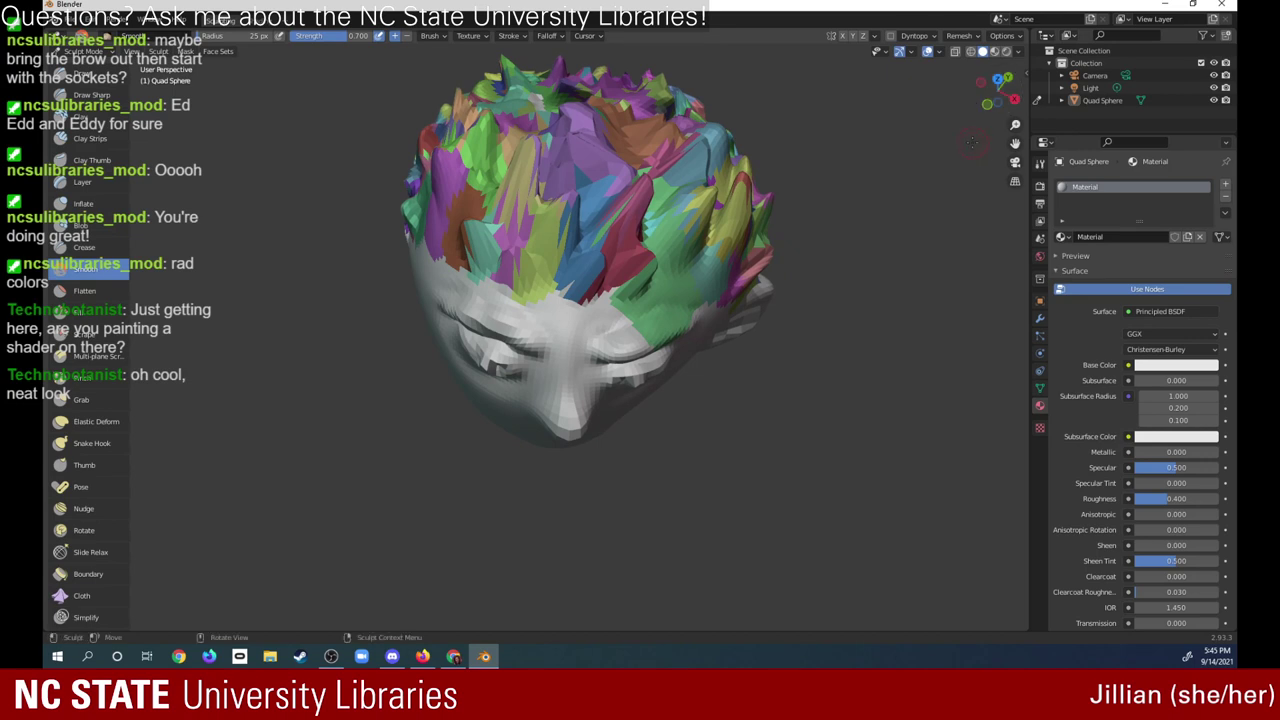
left_click_drag(997, 92, 1000, 100)
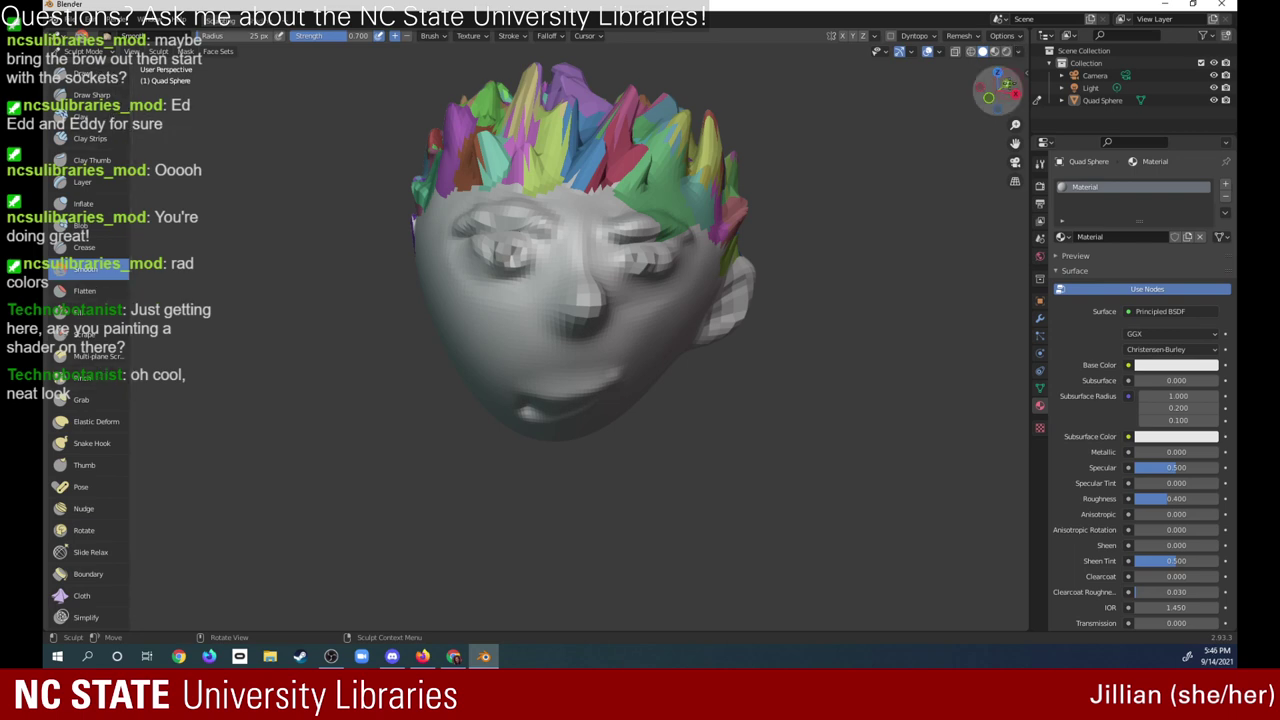
left_click_drag(998, 90, 779, 73)
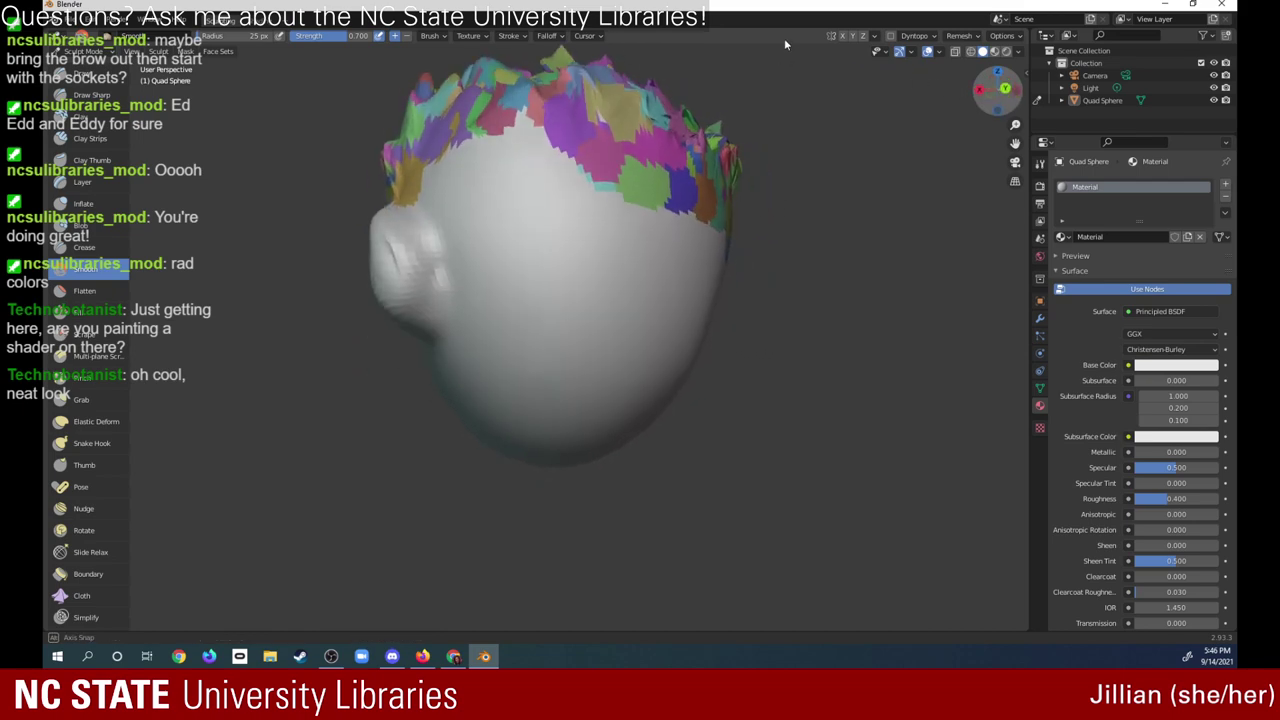
left_click_drag(779, 73, 811, 21)
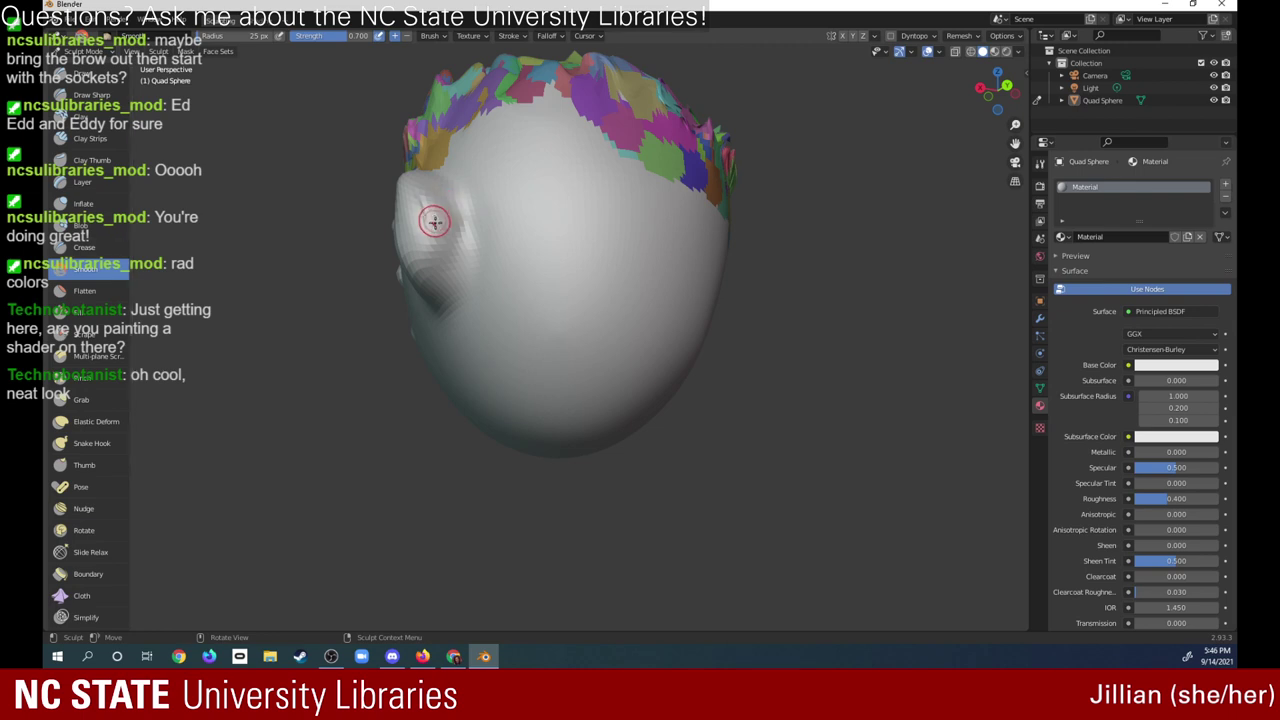
mouse_move(434, 220)
left_mouse_down()
mouse_move(436, 238)
mouse_move(434, 201)
mouse_move(471, 251)
mouse_move(471, 191)
mouse_move(466, 258)
left_mouse_up()
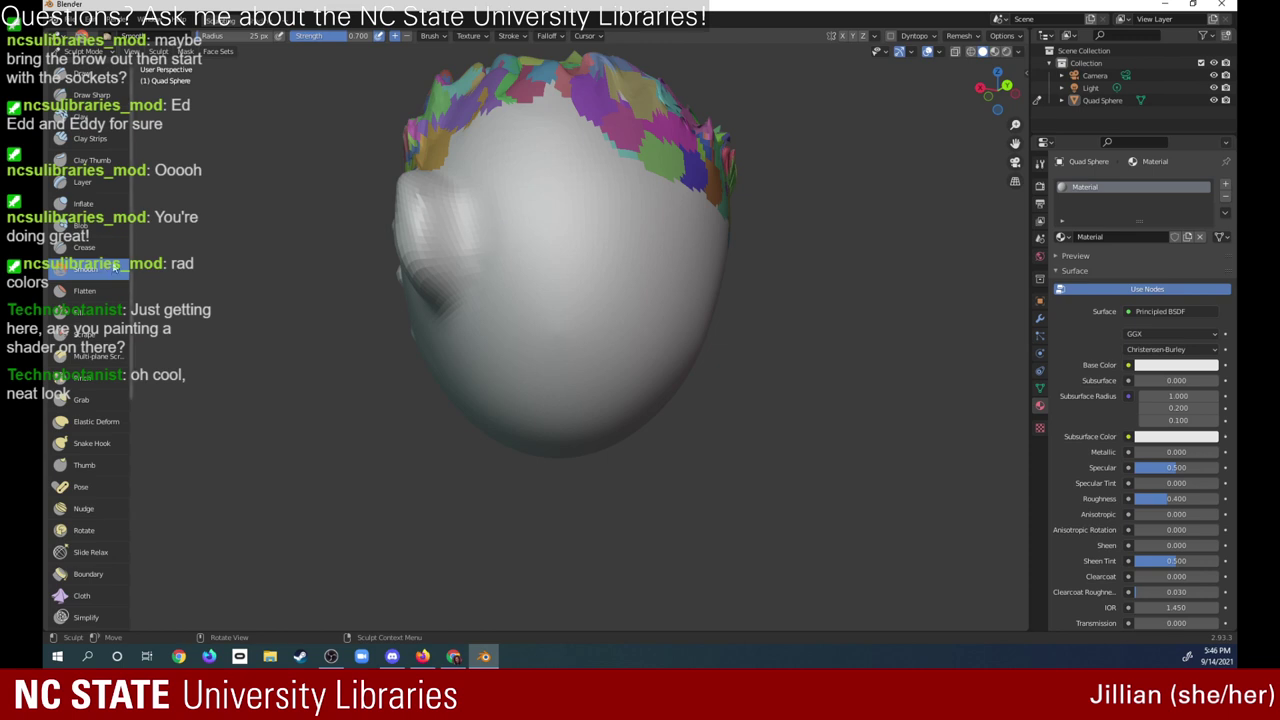
left_click_drag(470, 188, 472, 240)
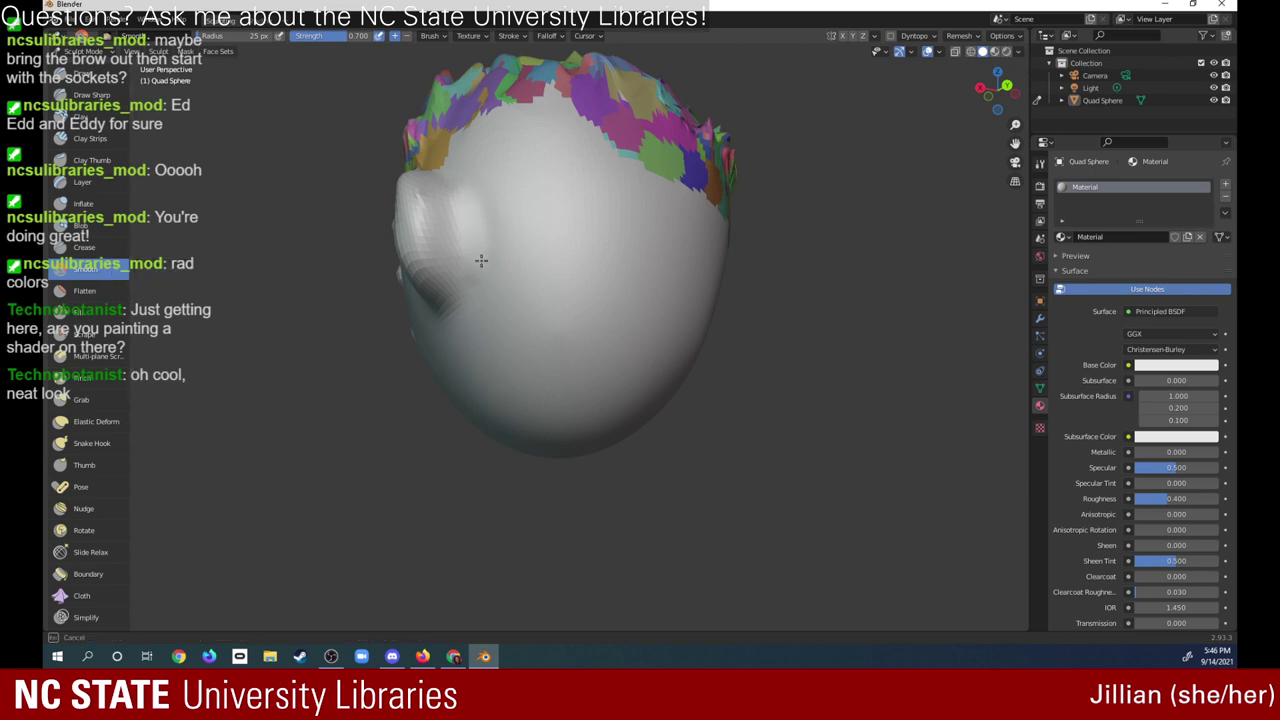
- Switch to the Flatten brush at strength 0.678 and orbit back toward the front
key("shift+t")
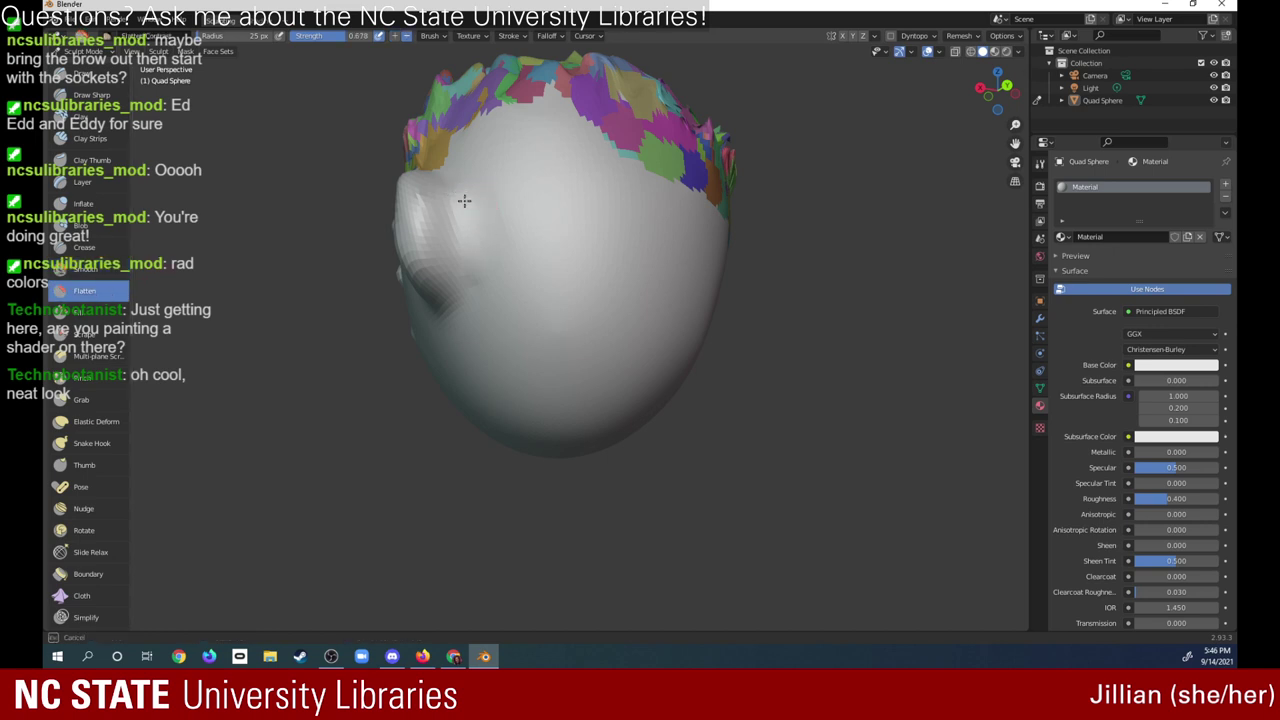
mouse_move(990, 88)
left_mouse_down()
mouse_move(1180, 148)
mouse_move(1187, 127)
left_mouse_up()
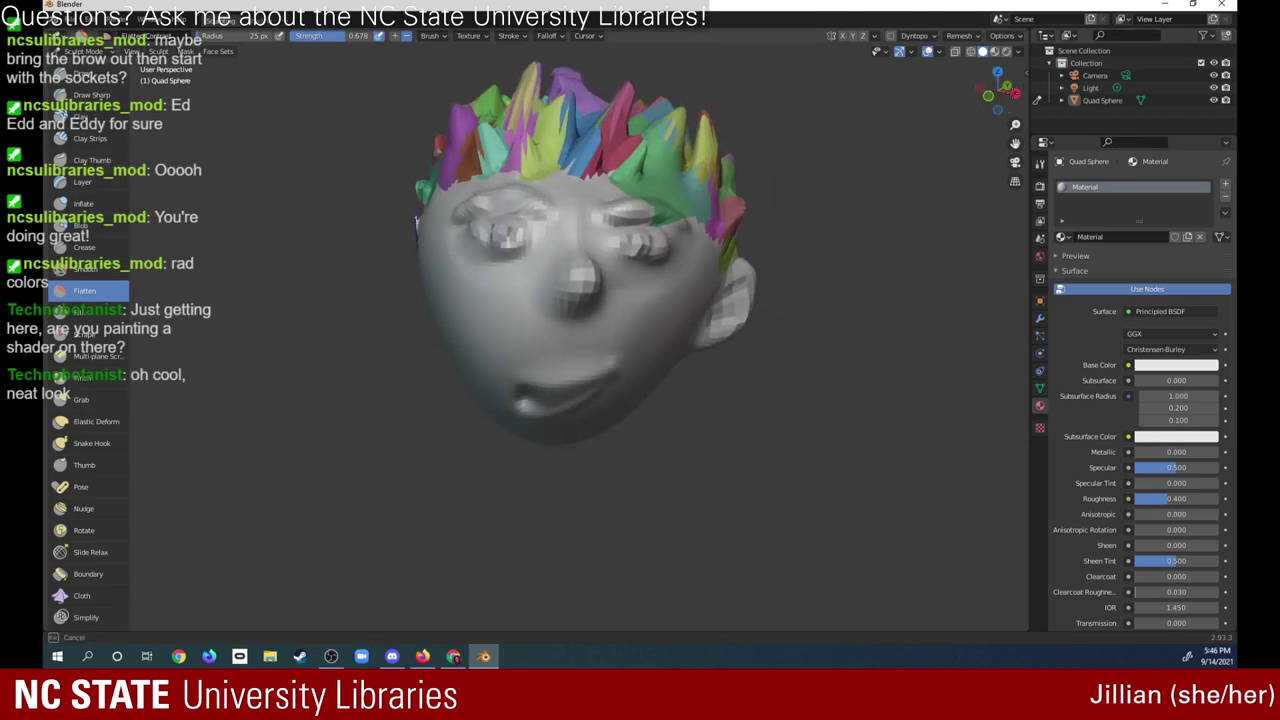
left_click_drag(998, 90, 1110, 88)
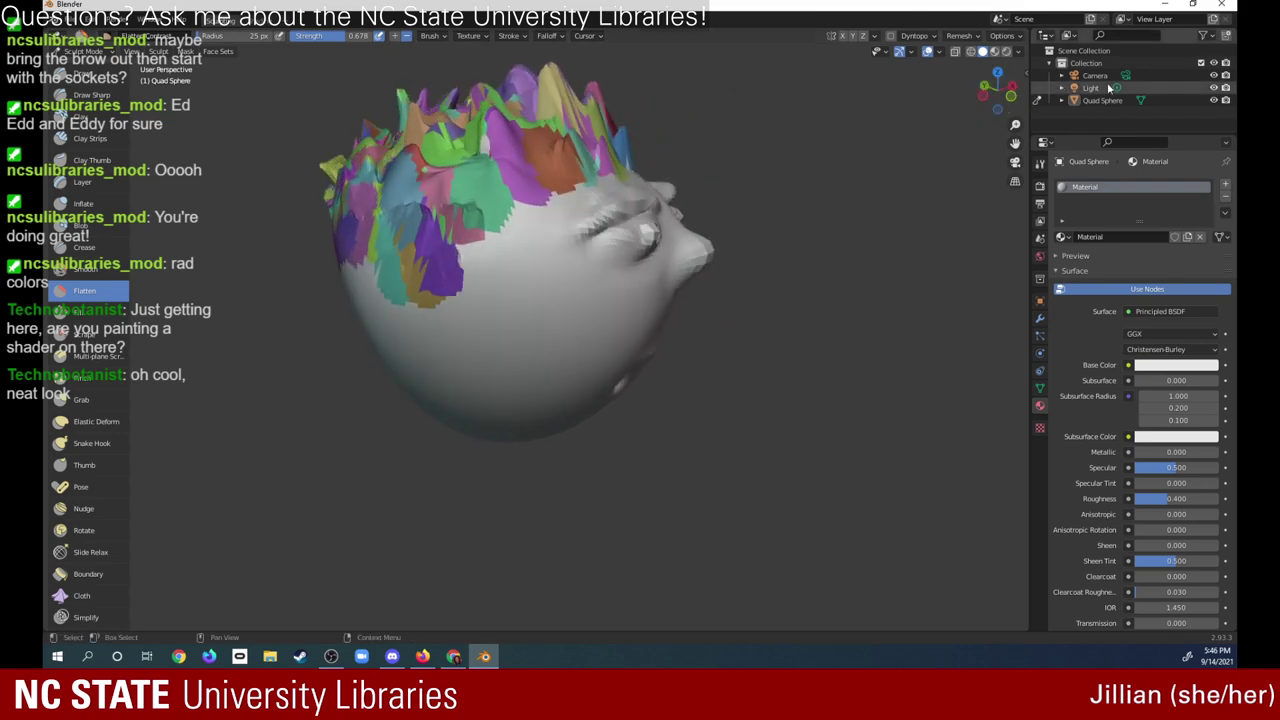
- Draw a thick C-shaped ear ridge on the head's side, then take the 0.4-strength Grab brush facing the front
mouse_move(998, 88)
left_mouse_down()
mouse_move(867, 145)
mouse_move(990, 150)
left_mouse_up()
left_click_drag(997, 90, 1003, 93)
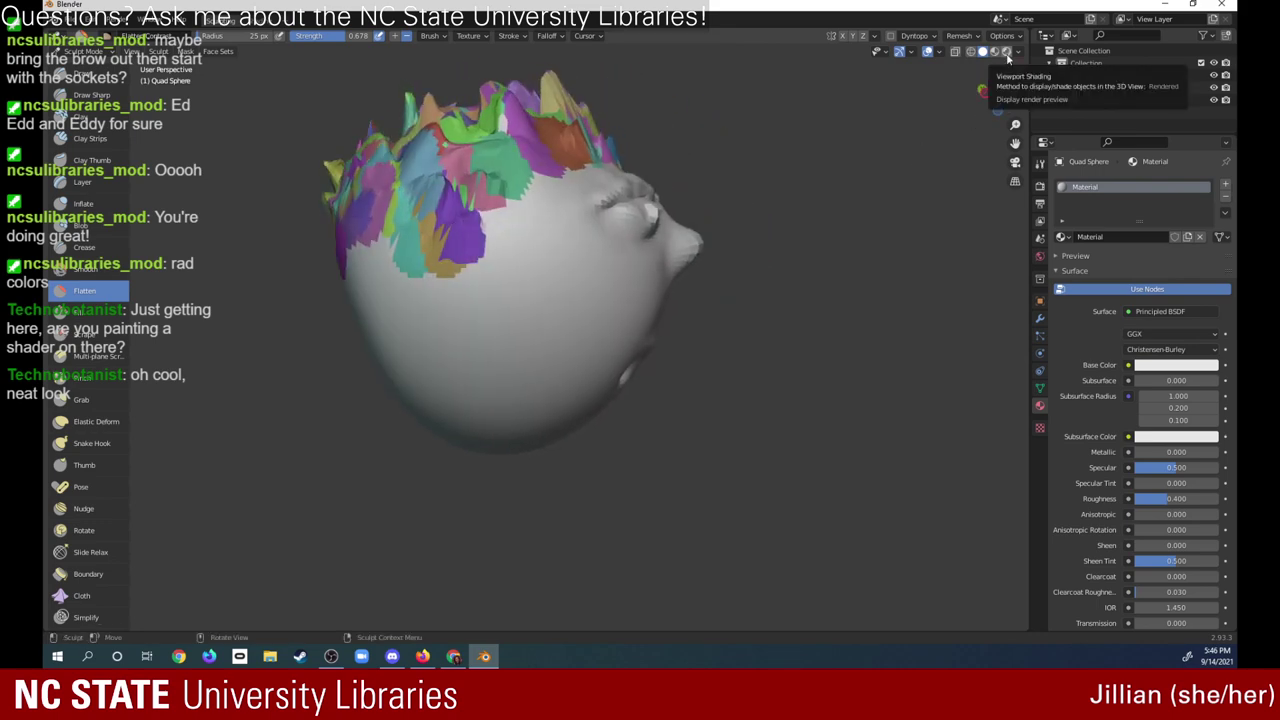
left_click(90, 78)
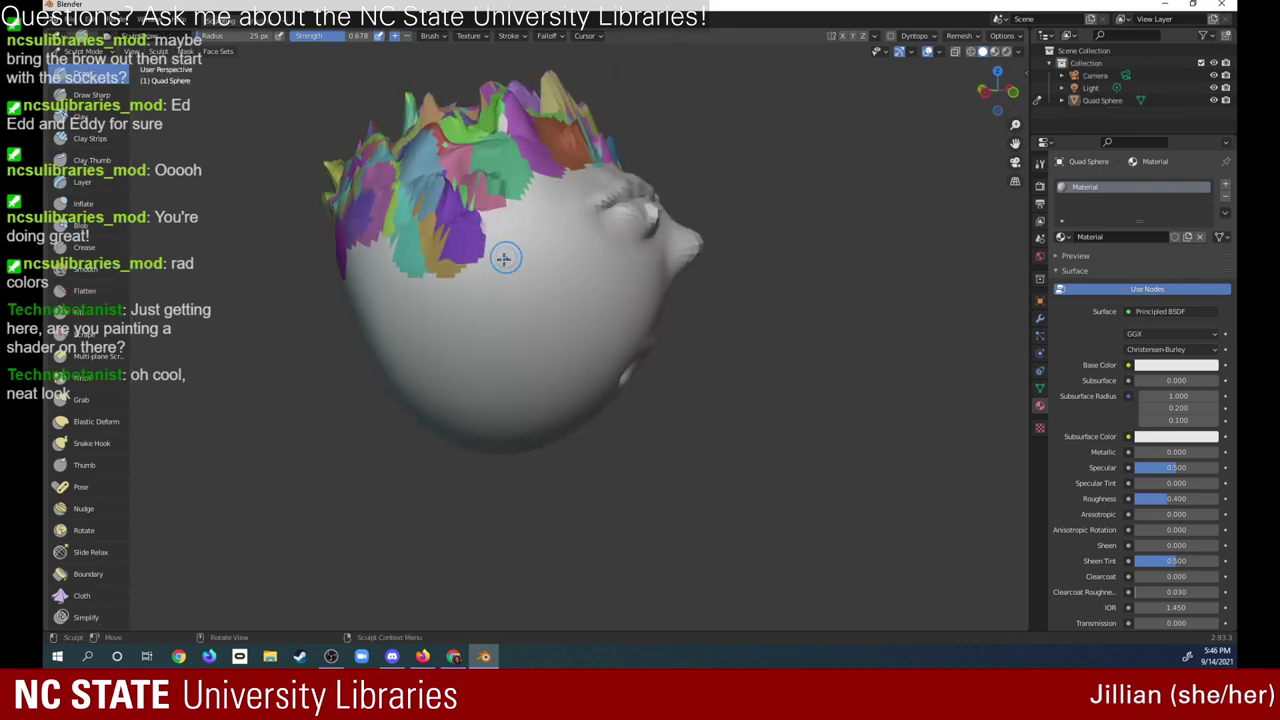
mouse_move(480, 280)
left_mouse_down()
mouse_move(488, 290)
mouse_move(442, 340)
mouse_move(493, 365)
mouse_move(440, 337)
mouse_move(488, 366)
mouse_move(440, 323)
mouse_move(476, 374)
mouse_move(487, 281)
mouse_move(492, 296)
mouse_move(447, 330)
mouse_move(509, 357)
left_mouse_up()
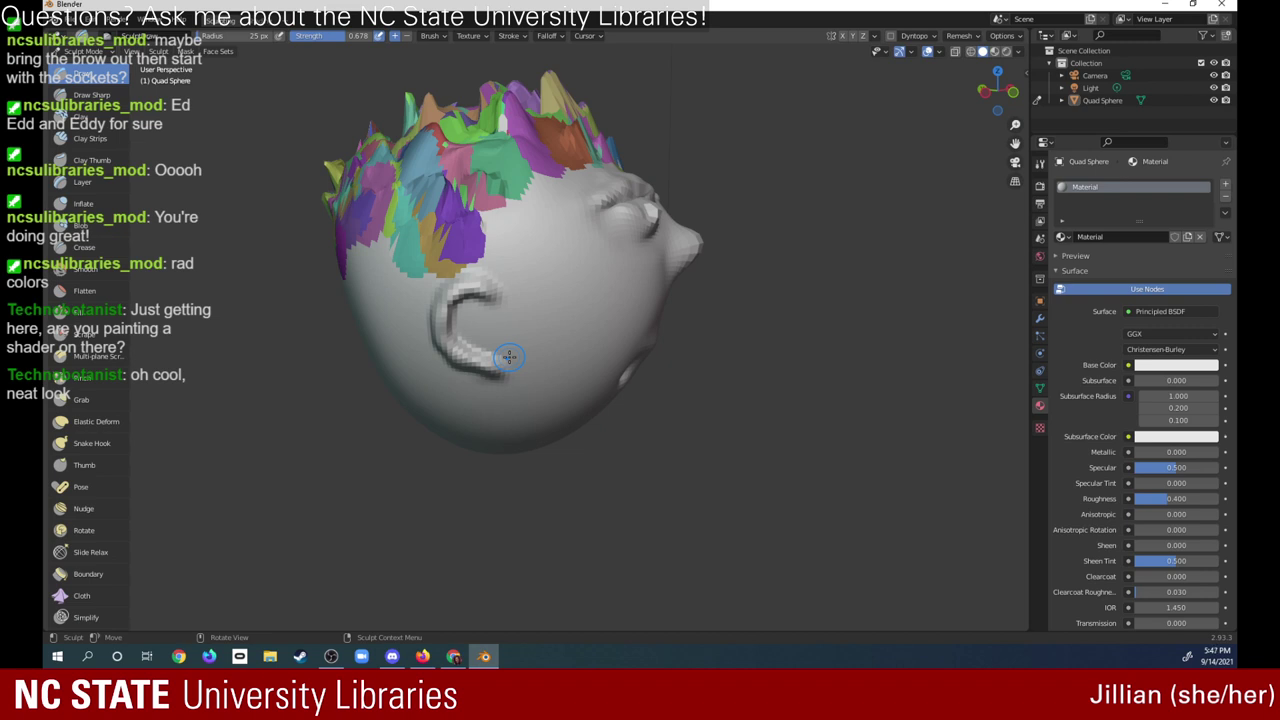
left_click_drag(480, 288, 459, 352)
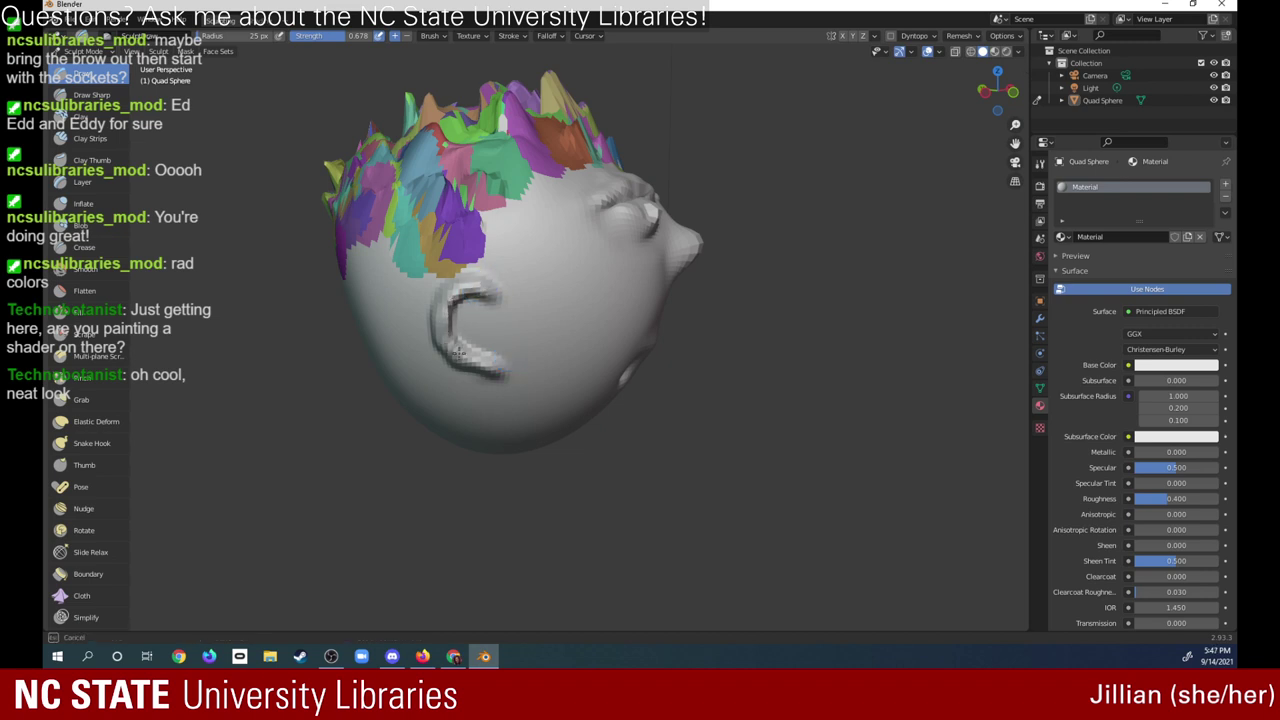
left_click_drag(459, 352, 450, 345)
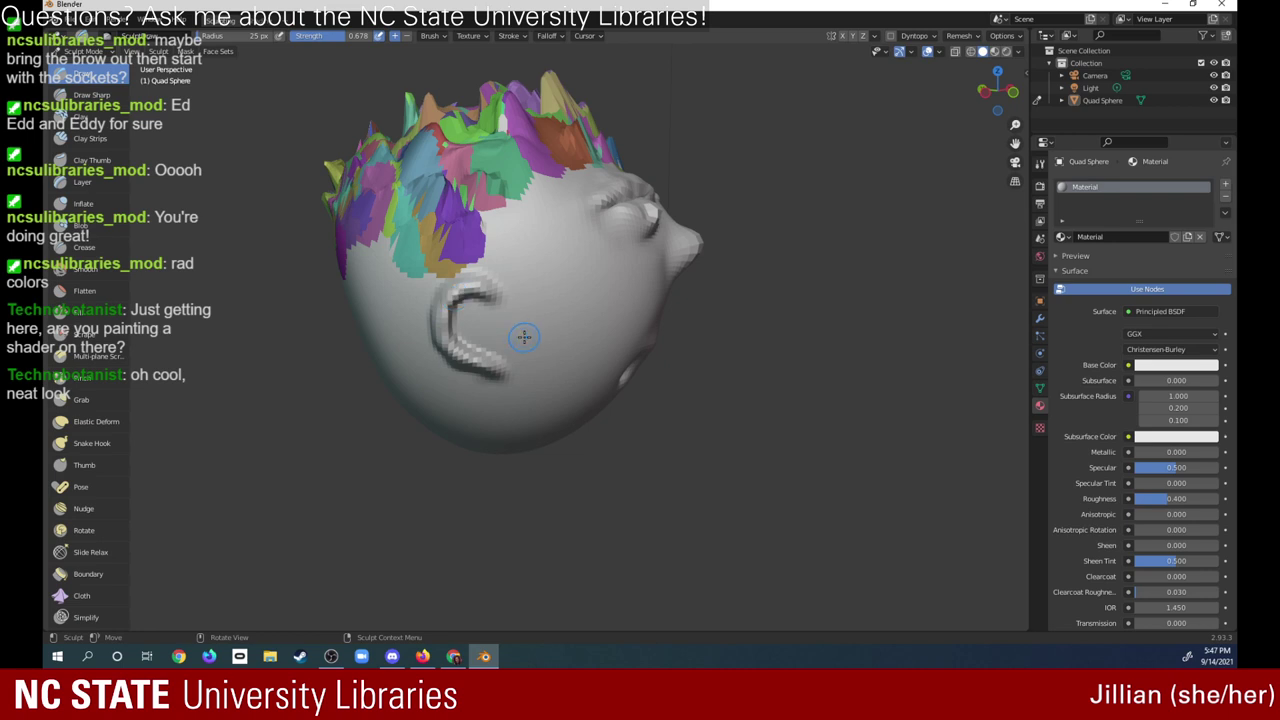
left_click(107, 398)
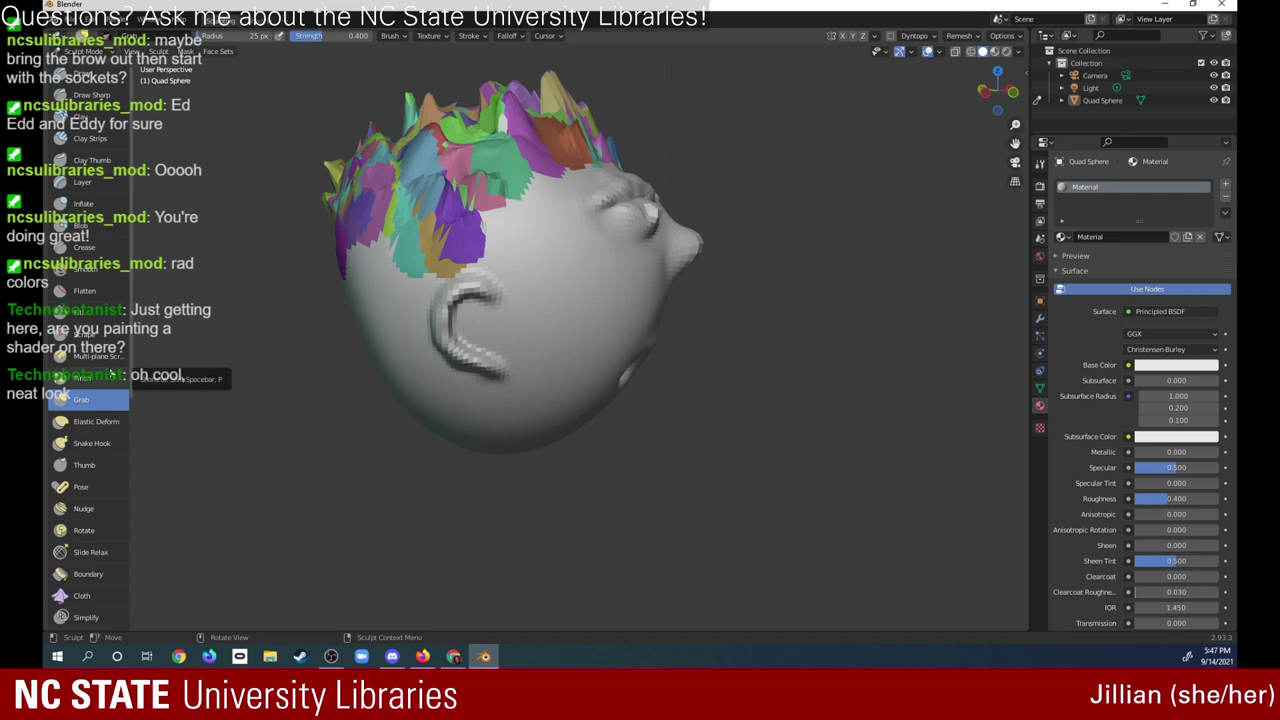
left_click_drag(1004, 92, 891, 106)
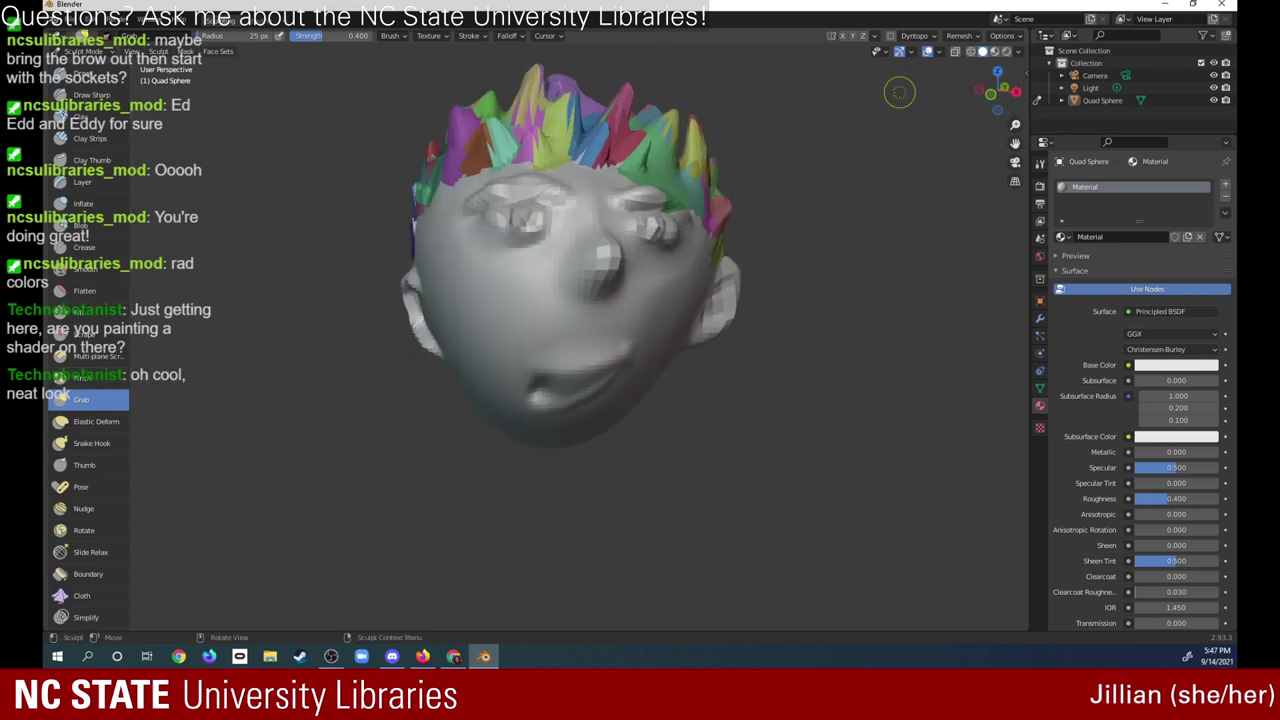
- Smooth the head's left cheek edge below the hairline with the 0.7-strength Smooth brush
left_click(85, 268)
left_click_drag(425, 285, 408, 284)
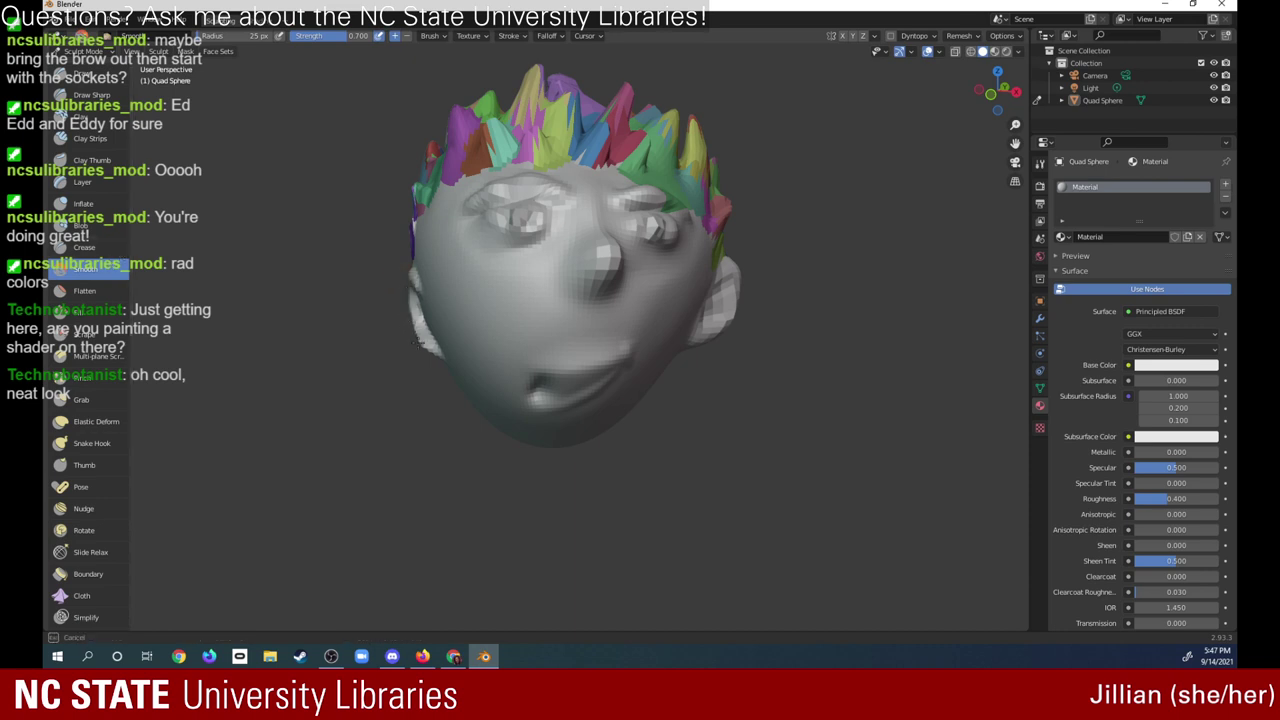
left_click_drag(420, 345, 409, 308)
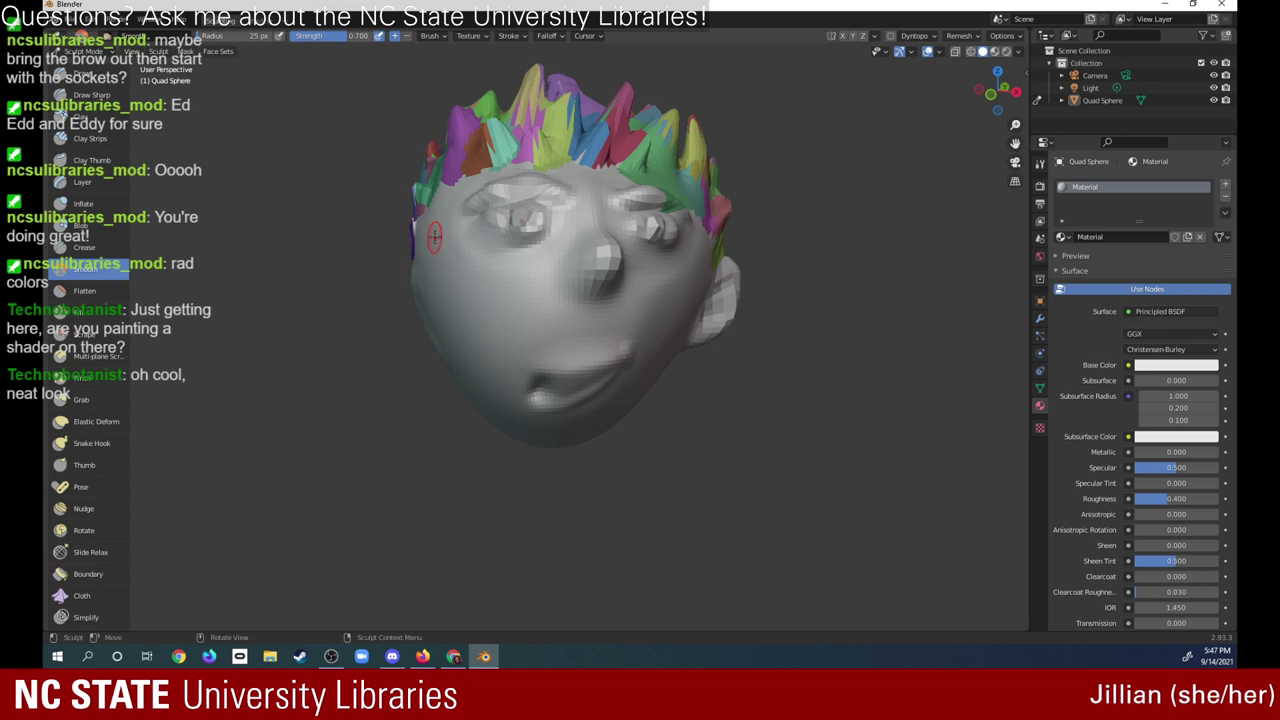
middle_click_drag(435, 236, 405, 318)
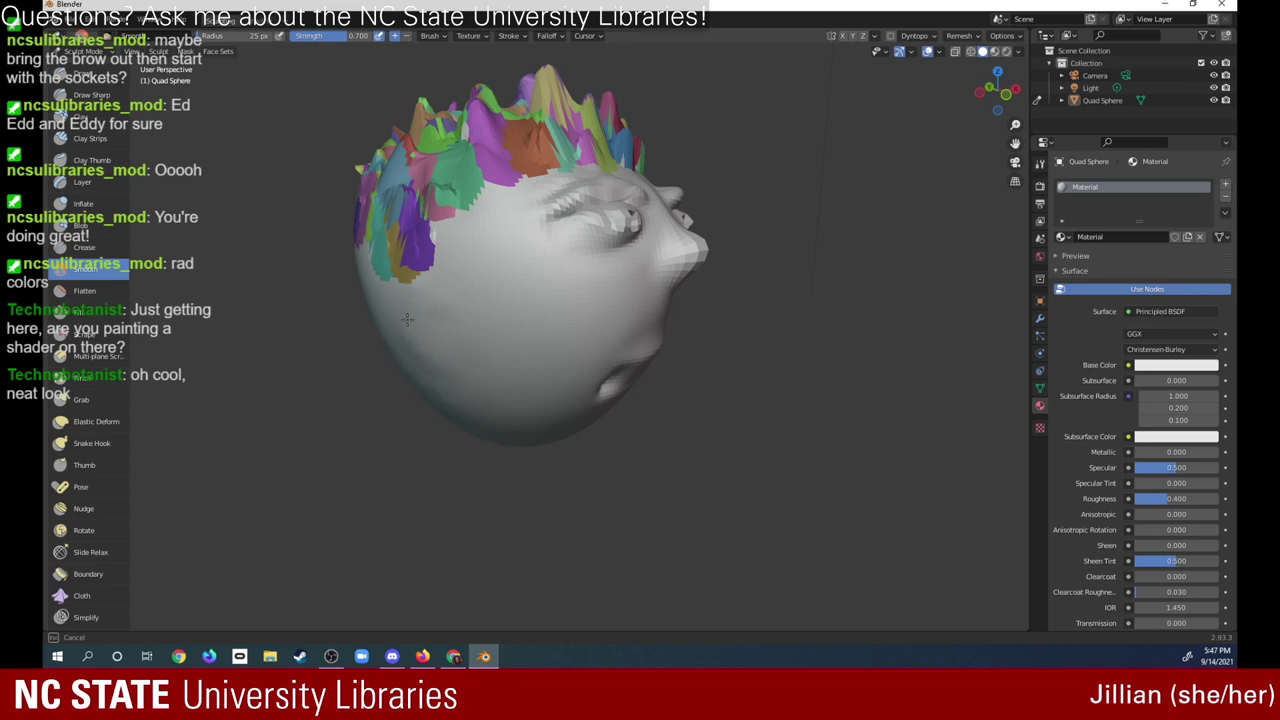
- Build up the left ear below the painted hair with Draw brush strokes
middle_click_drag(488, 329, 458, 307)
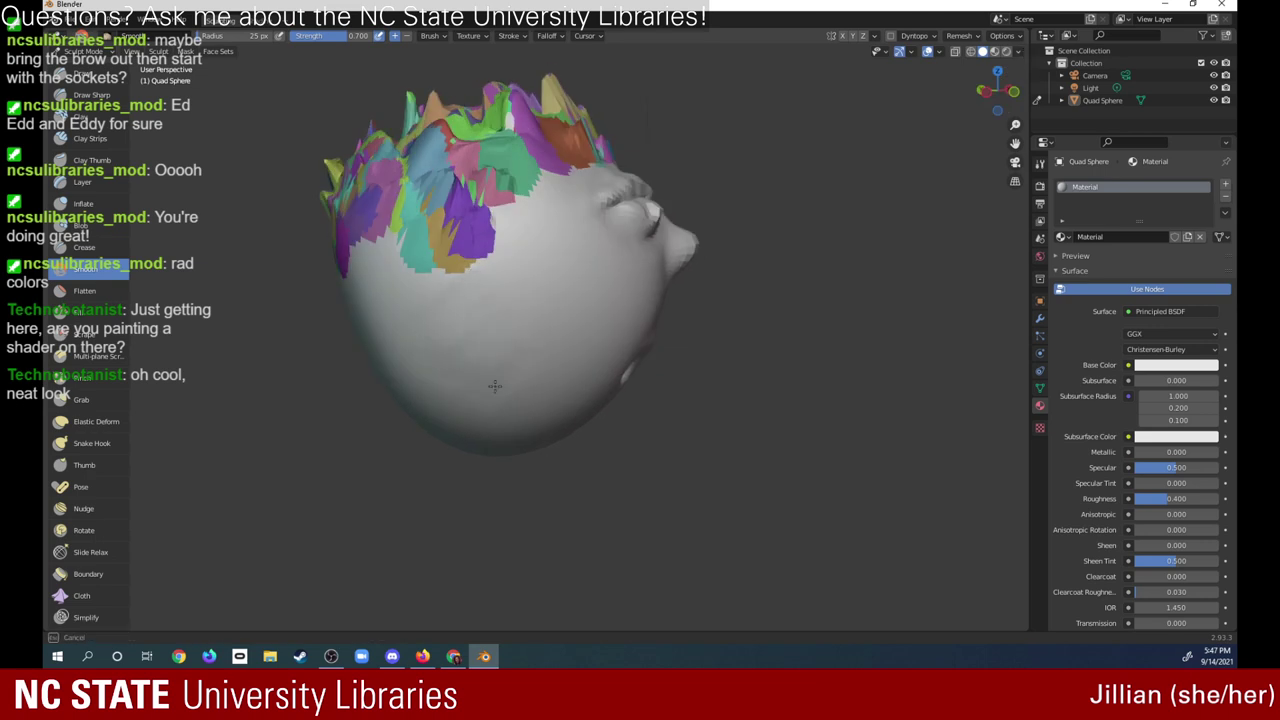
middle_click_drag(494, 386, 494, 386)
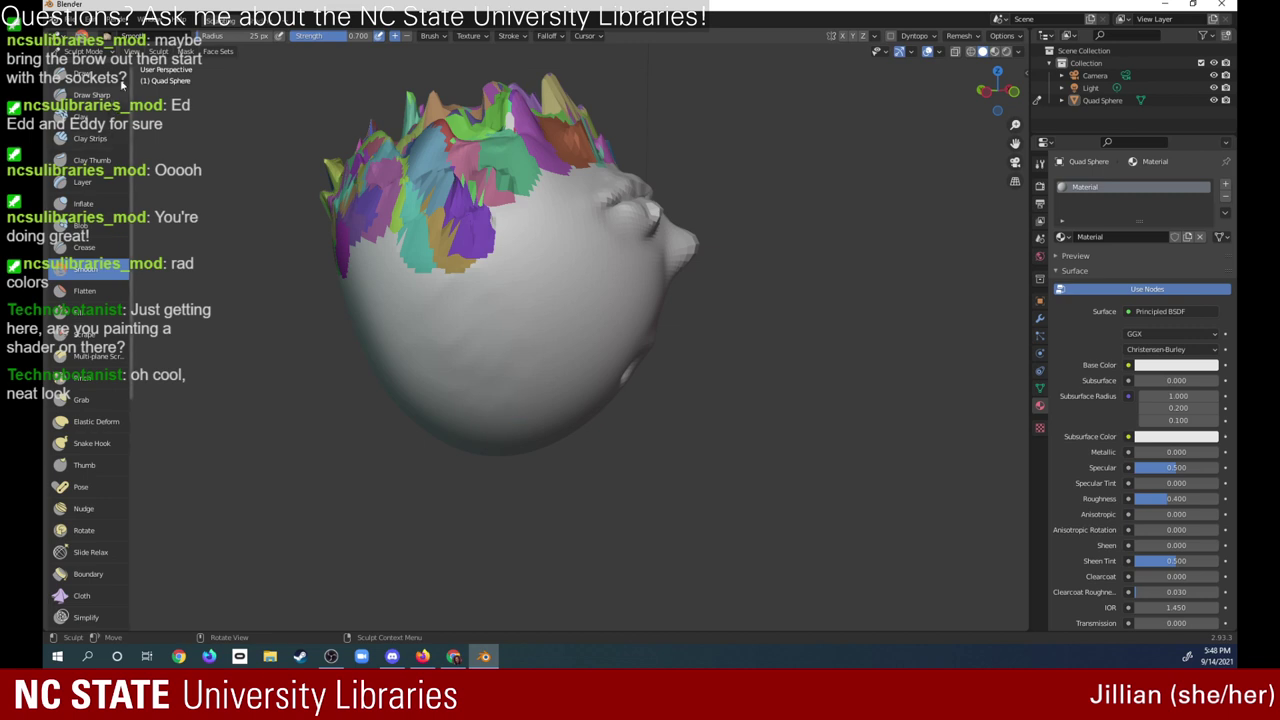
left_click(90, 75)
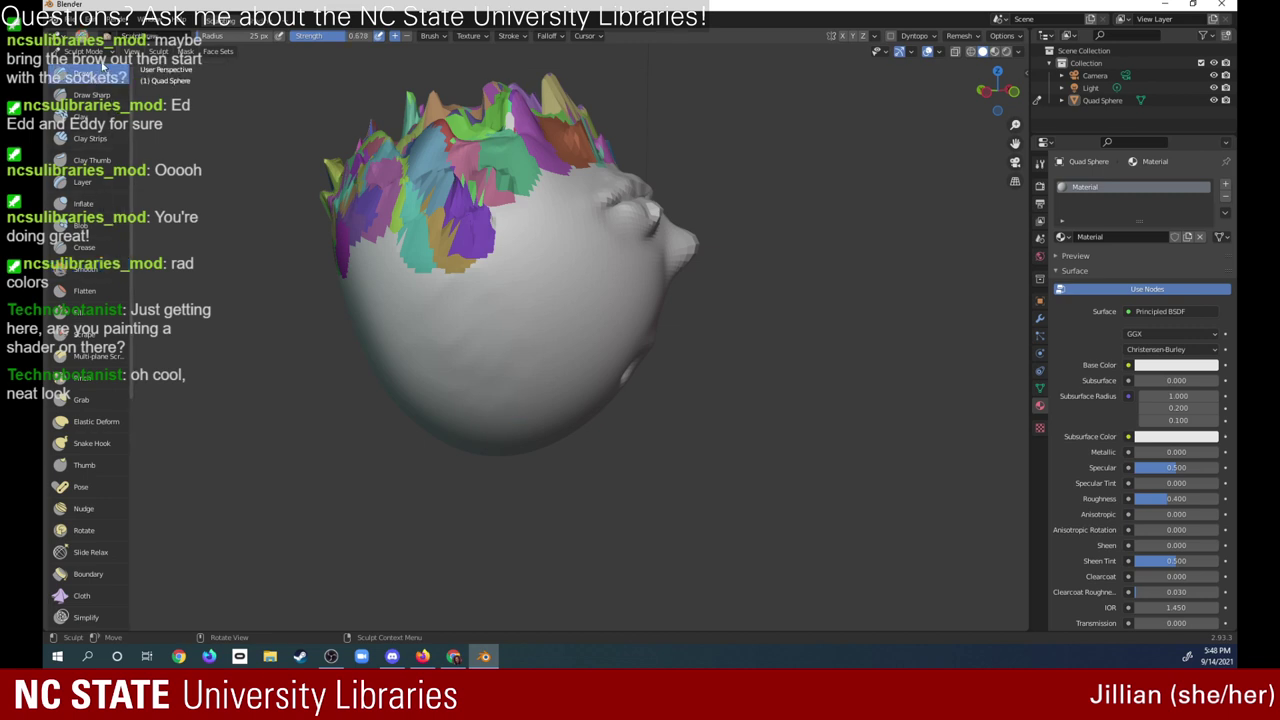
mouse_move(478, 271)
left_mouse_down()
mouse_move(456, 260)
mouse_move(424, 305)
mouse_move(435, 275)
mouse_move(430, 330)
mouse_move(481, 346)
mouse_move(425, 318)
mouse_move(461, 341)
left_mouse_up()
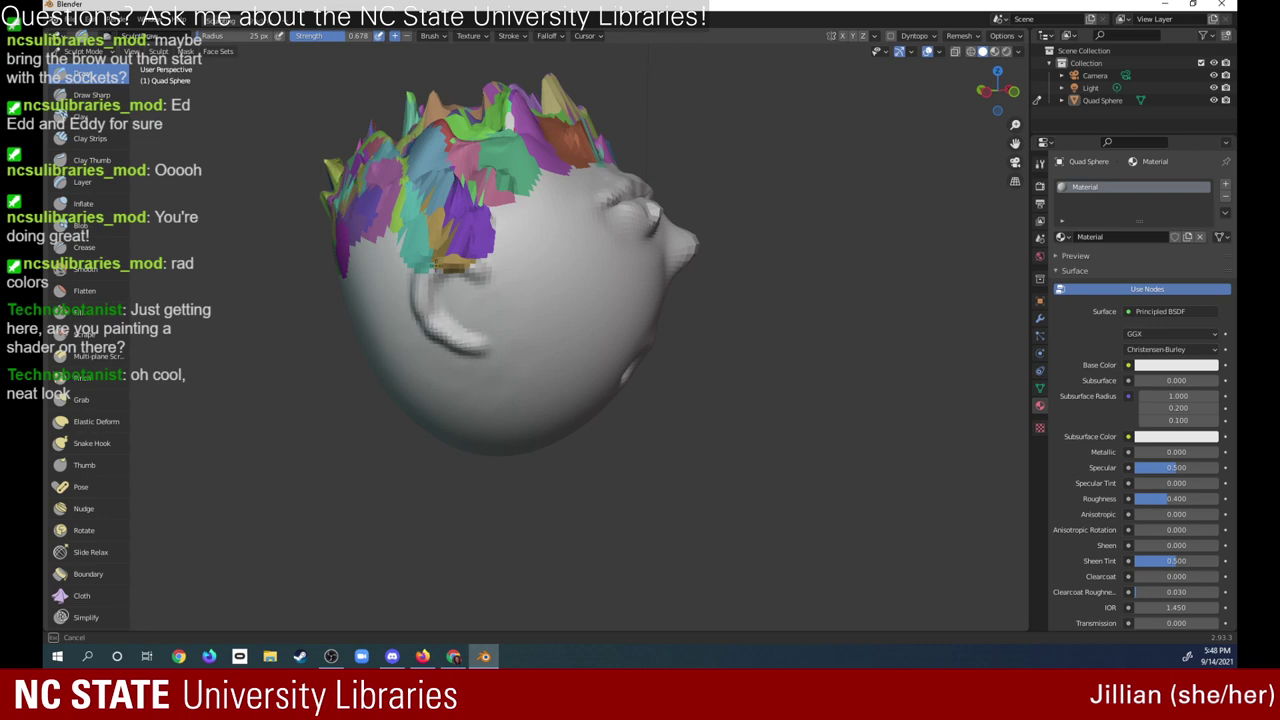
left_click_drag(437, 266, 478, 348)
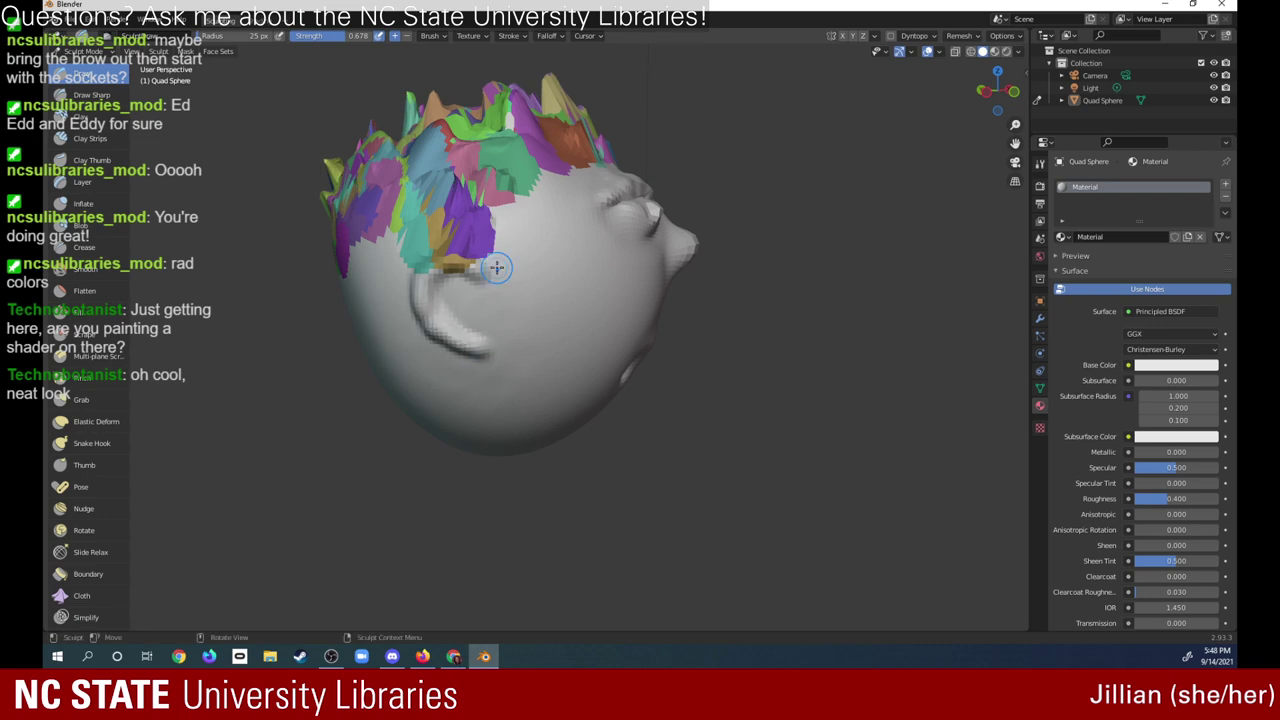
mouse_move(432, 290)
left_mouse_down()
mouse_move(472, 270)
mouse_move(422, 302)
mouse_move(455, 338)
left_mouse_up()
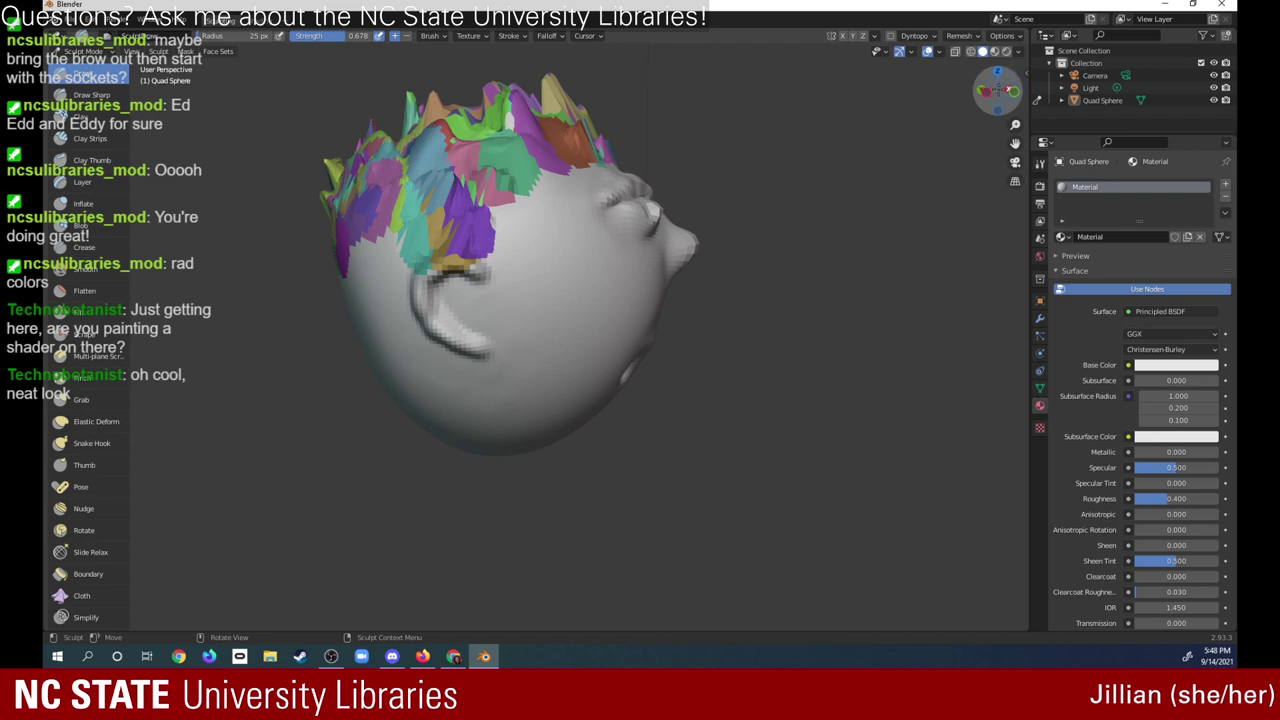
- From the front, pull the mesh edge beside the left ear outward with the Grab brush
mouse_move(997, 90)
left_mouse_down()
mouse_move(863, 106)
mouse_move(948, 78)
mouse_move(860, 99)
mouse_move(880, 104)
mouse_move(856, 95)
mouse_move(863, 115)
mouse_move(861, 83)
left_mouse_up()
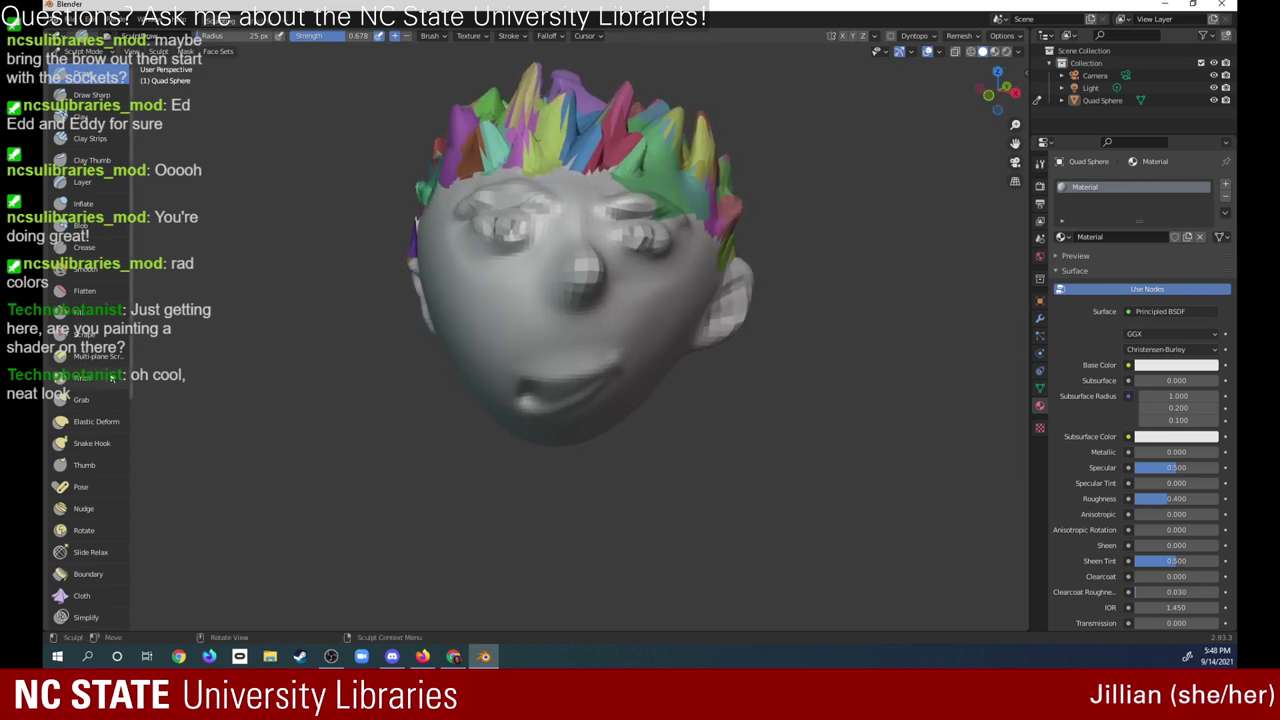
left_click(82, 399)
left_click_drag(414, 255, 411, 274)
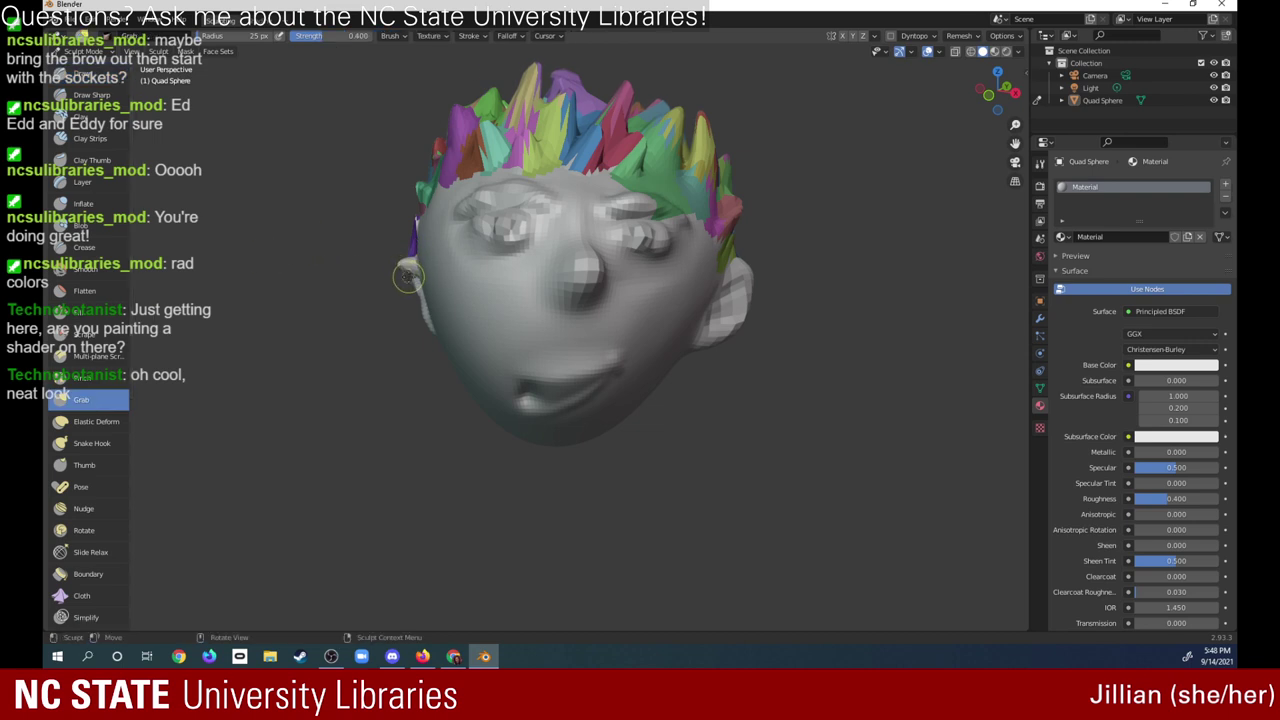
left_click_drag(997, 88, 1102, 60)
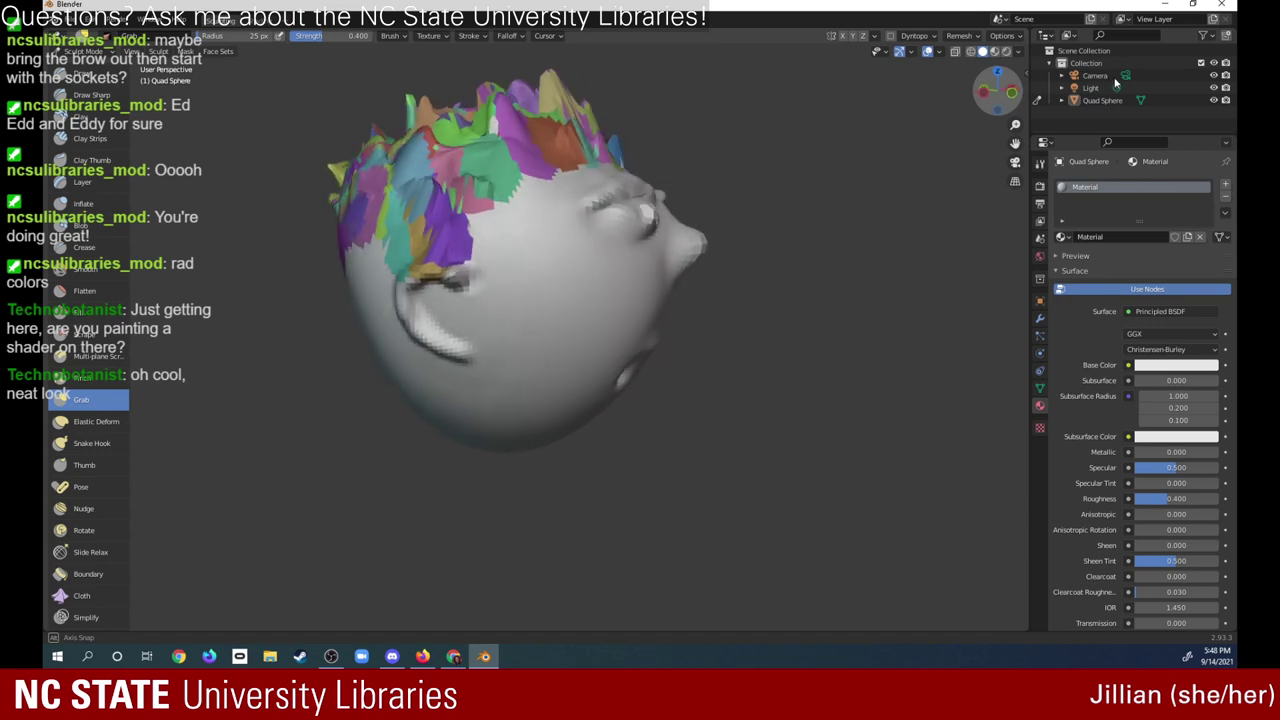
- Open the Render and Edit menus and dismiss them without choosing anything
left_click(108, 24)
key("Escape")
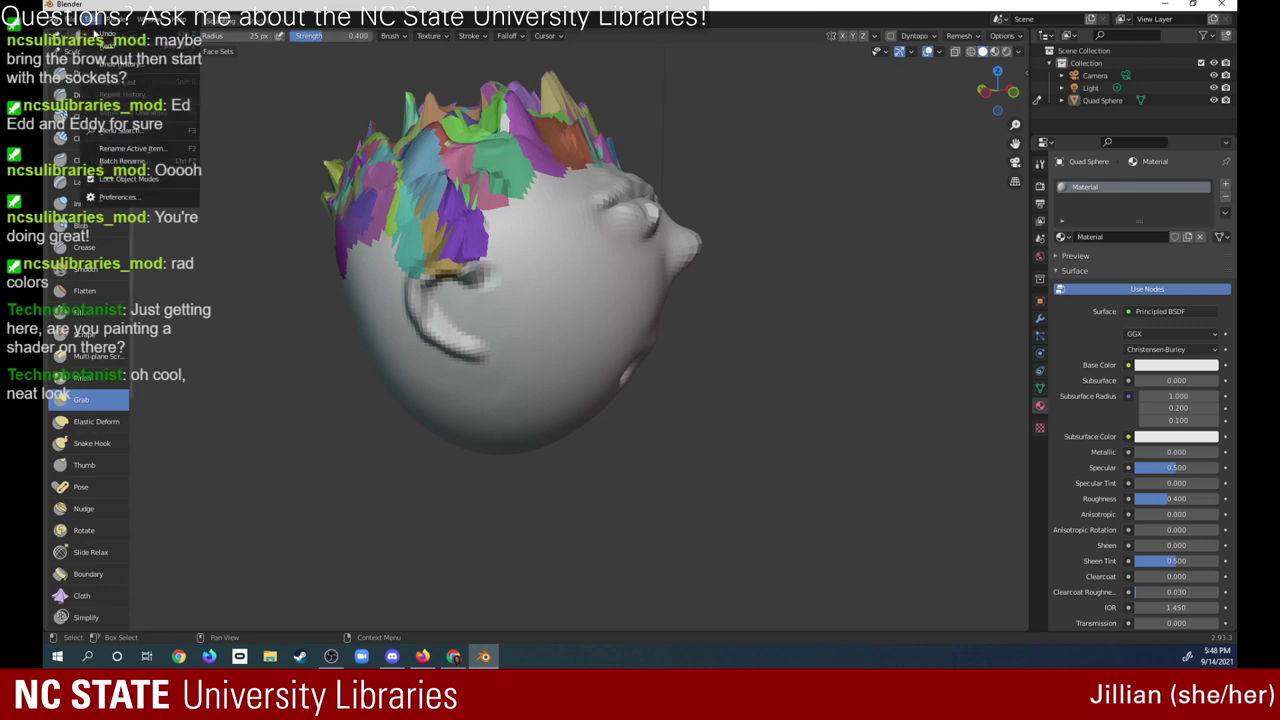
left_click(92, 22)
key("Escape")
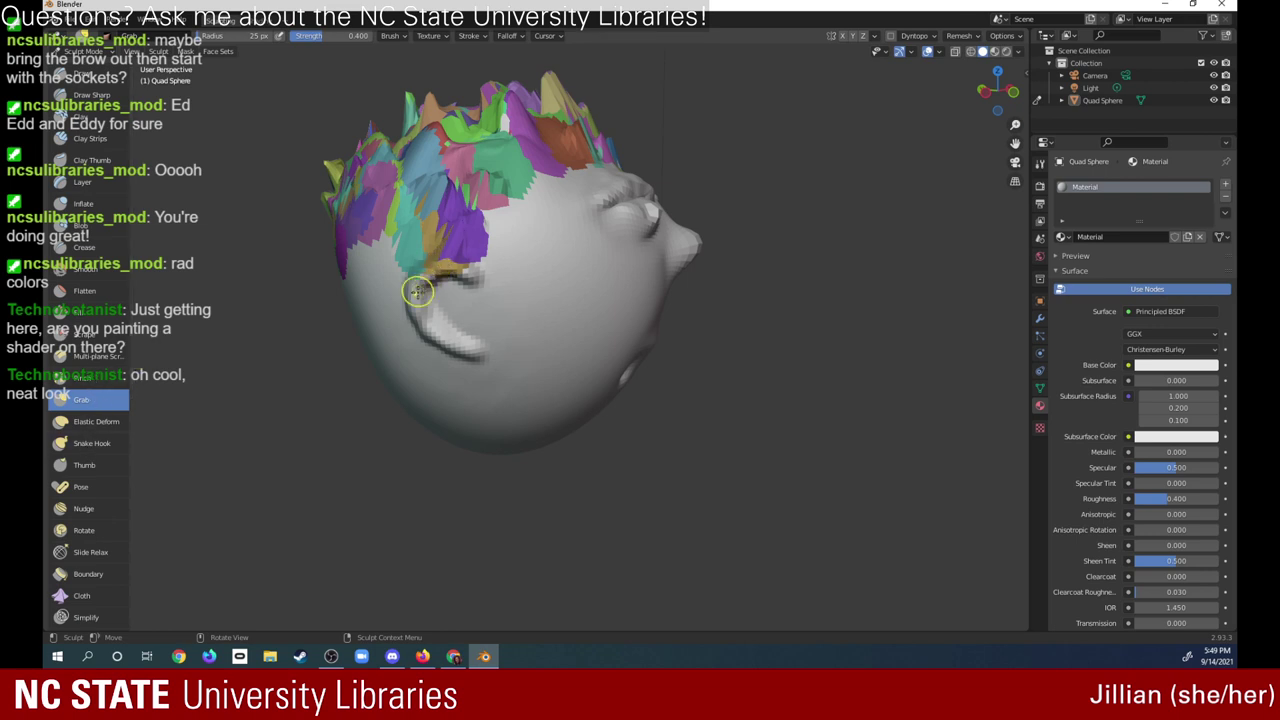
- Grab the mesh near the ear and hairline, pulling the left side of the head down and out
mouse_move(434, 286)
left_mouse_down()
mouse_move(405, 298)
mouse_move(365, 278)
left_mouse_up()
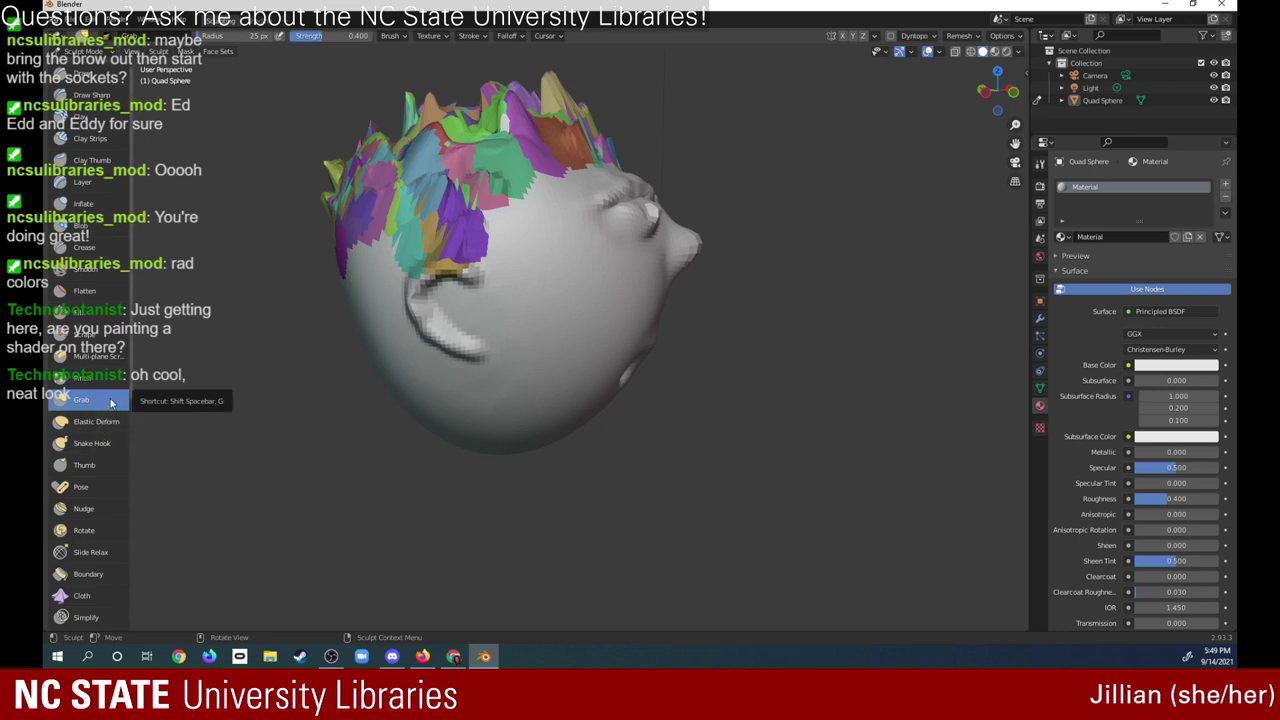
mouse_move(420, 278)
left_mouse_down()
mouse_move(410, 285)
mouse_move(443, 340)
left_mouse_up()
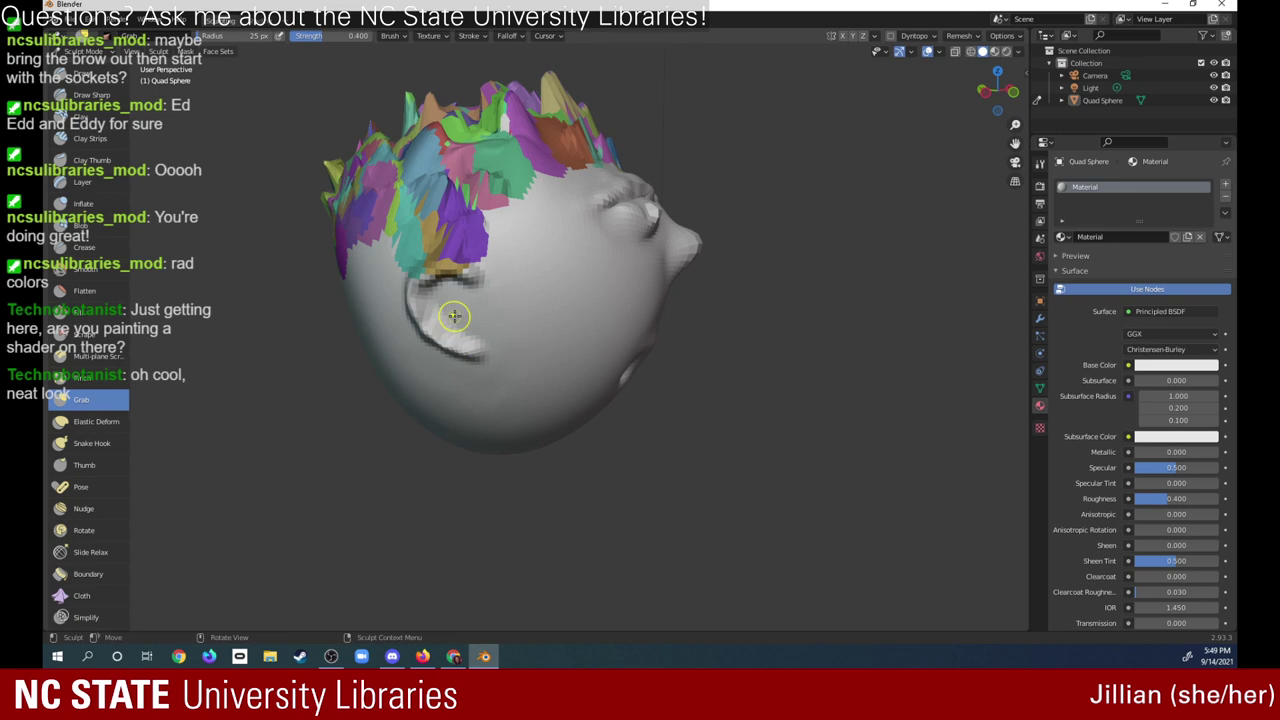
left_click_drag(997, 88, 893, 90)
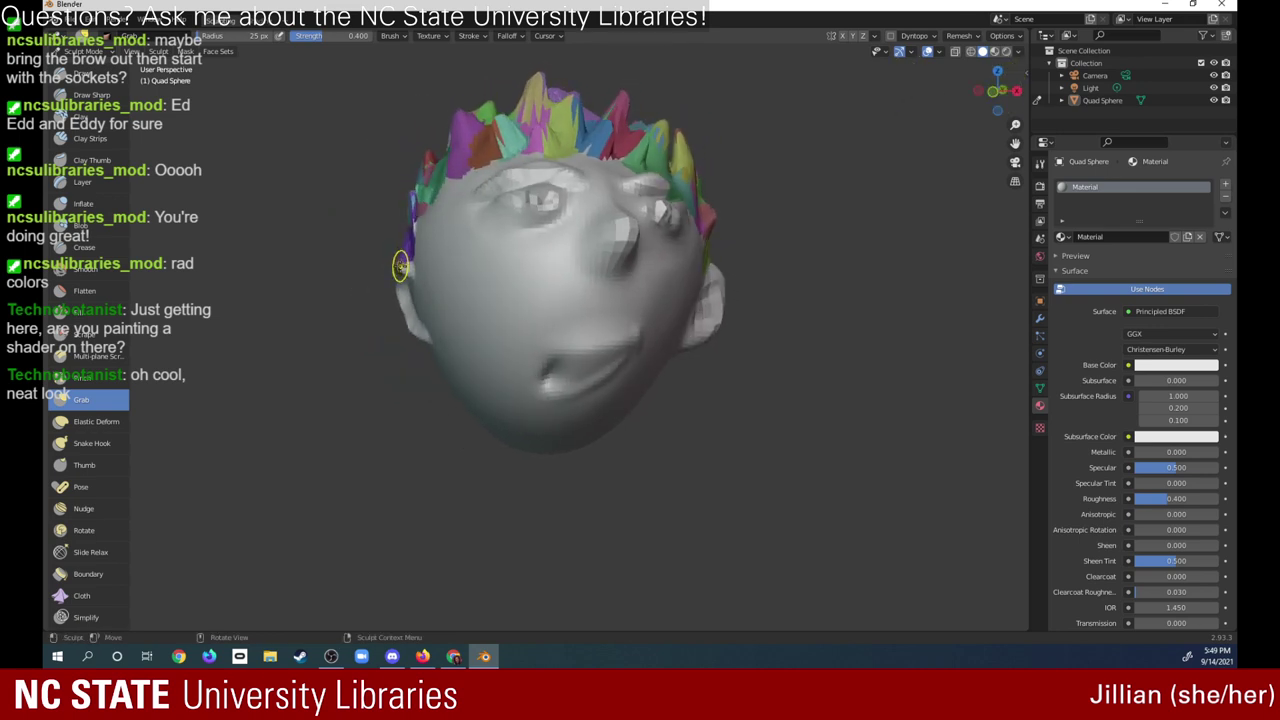
left_click_drag(400, 266, 383, 297)
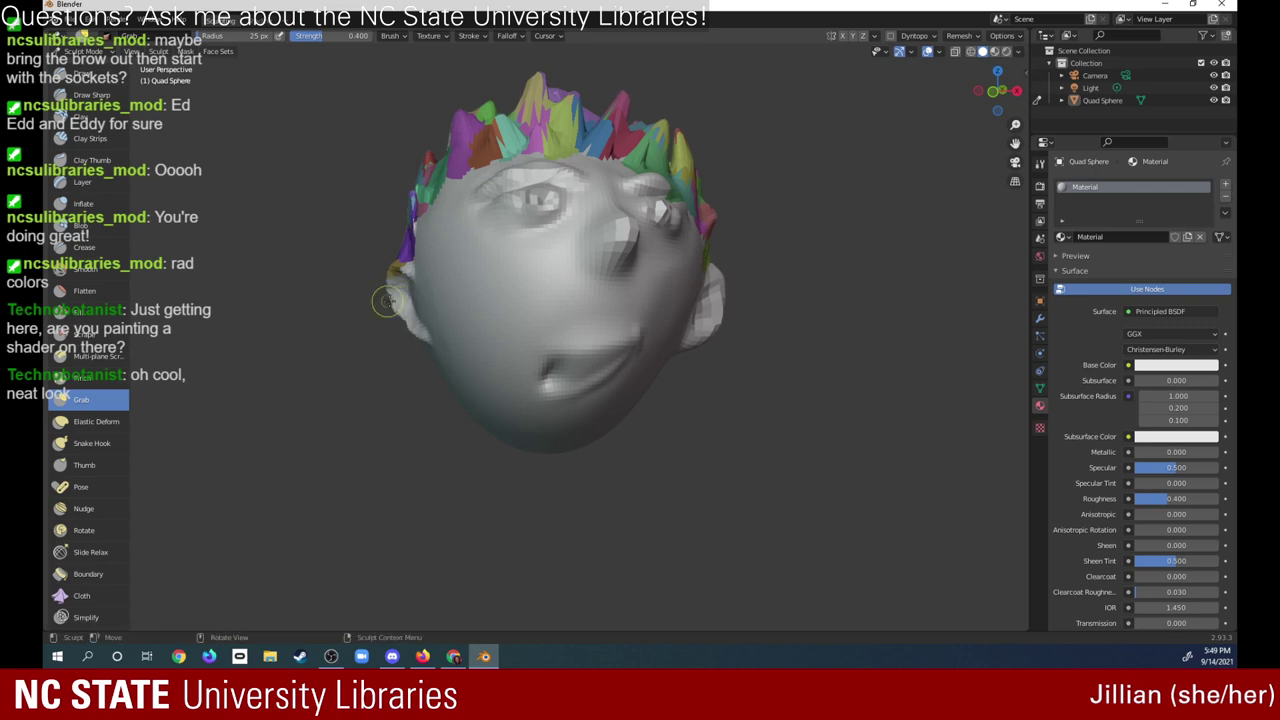
mouse_move(383, 297)
left_mouse_down()
mouse_move(414, 333)
mouse_move(400, 313)
left_mouse_up()
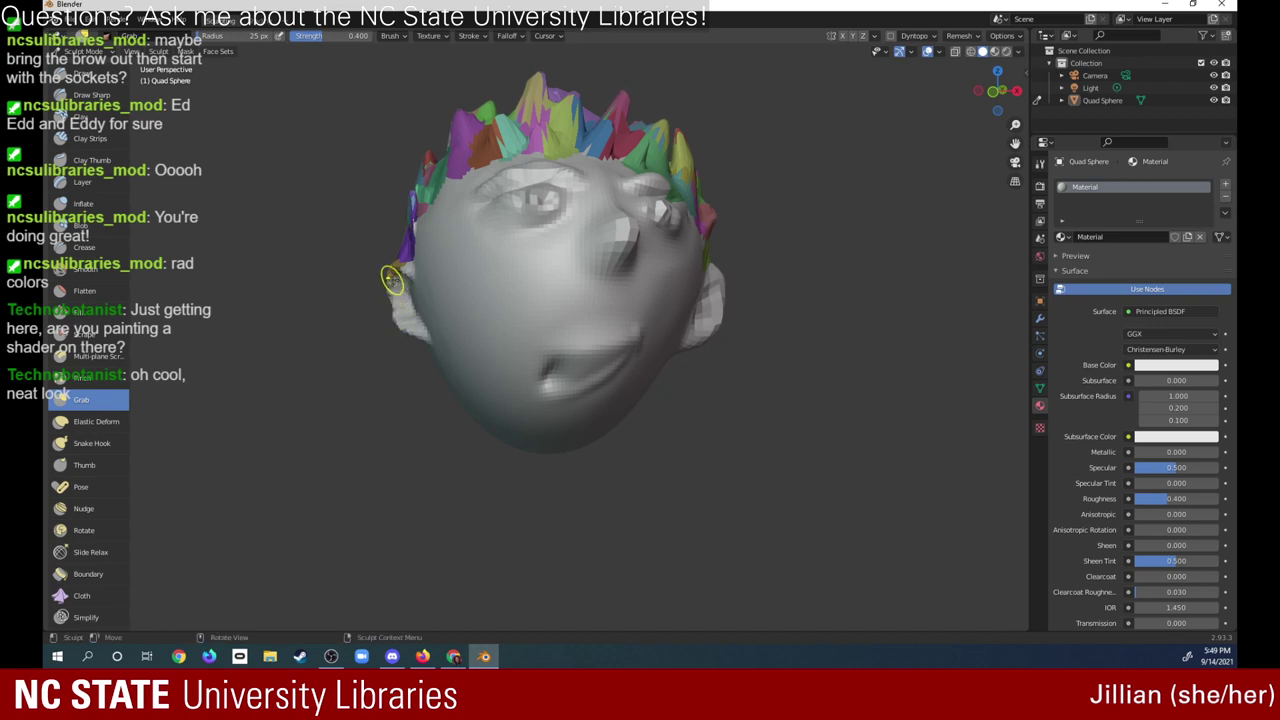
- Enlarge the Grab radius to 41 px and pull the left ear into shape
left_click(235, 36)
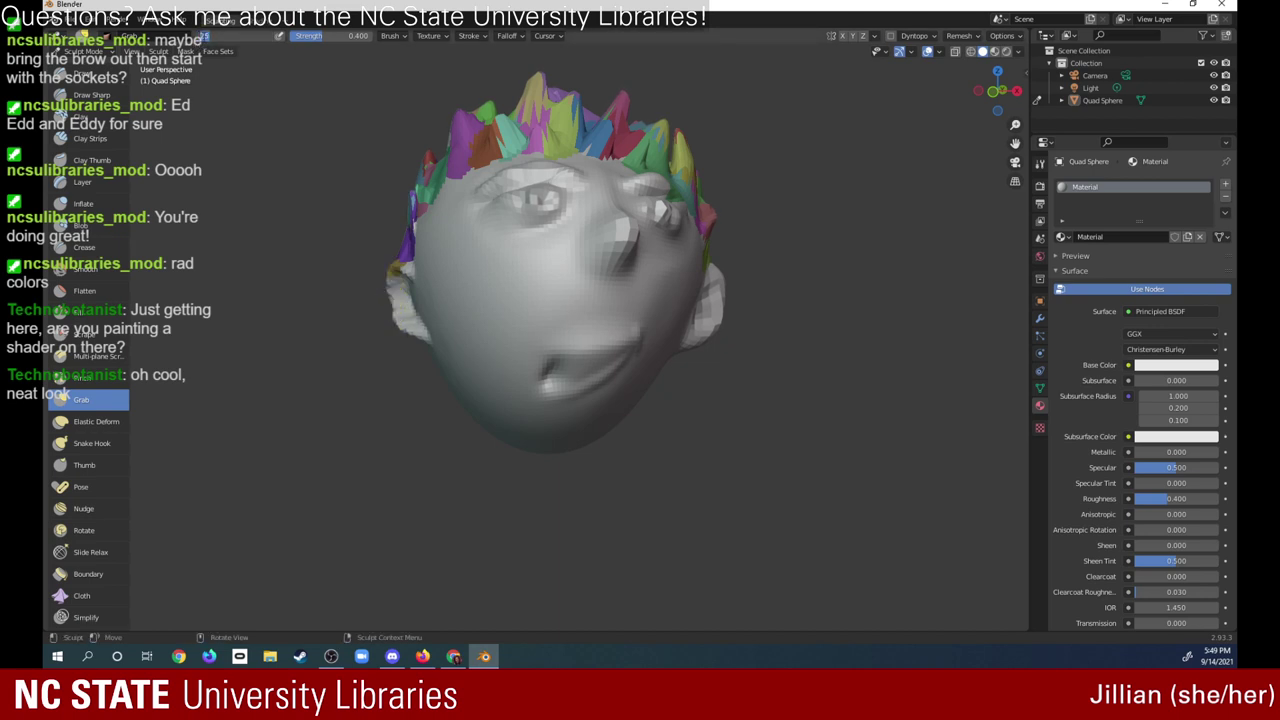
key("Return")
left_click_drag(203, 40, 215, 40)
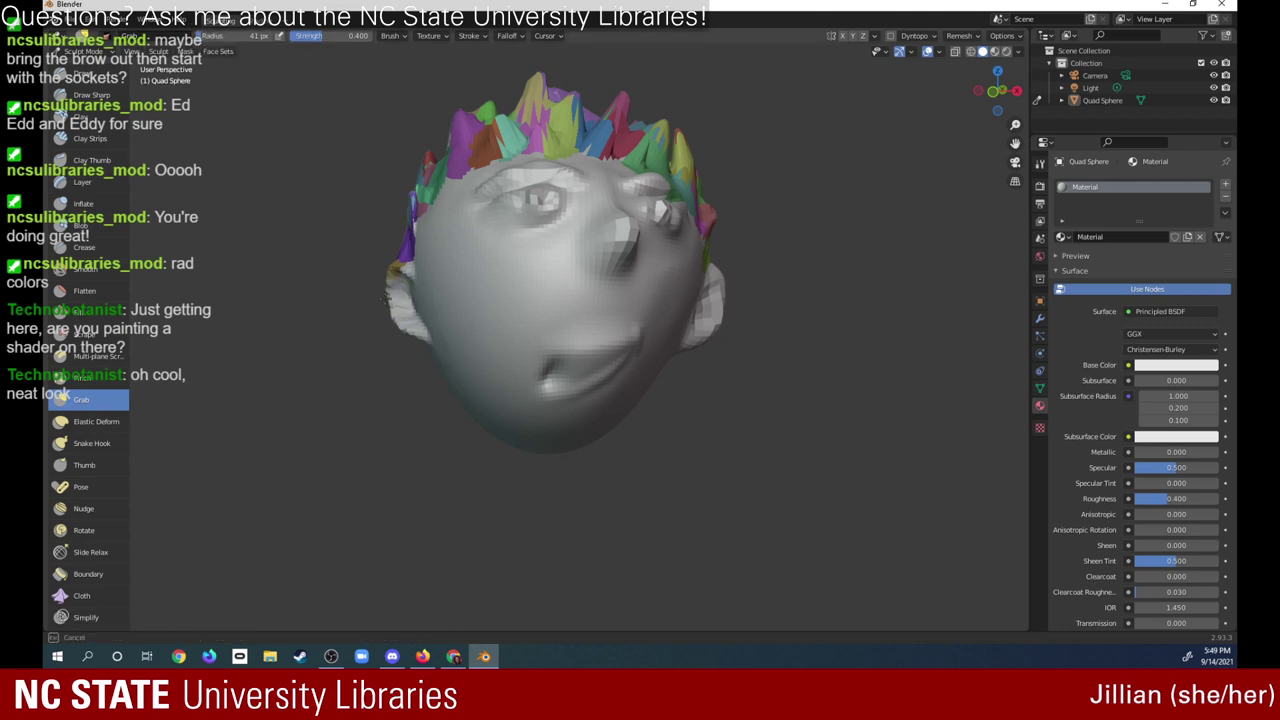
mouse_move(390, 288)
left_mouse_down()
mouse_move(395, 266)
mouse_move(380, 290)
left_mouse_up()
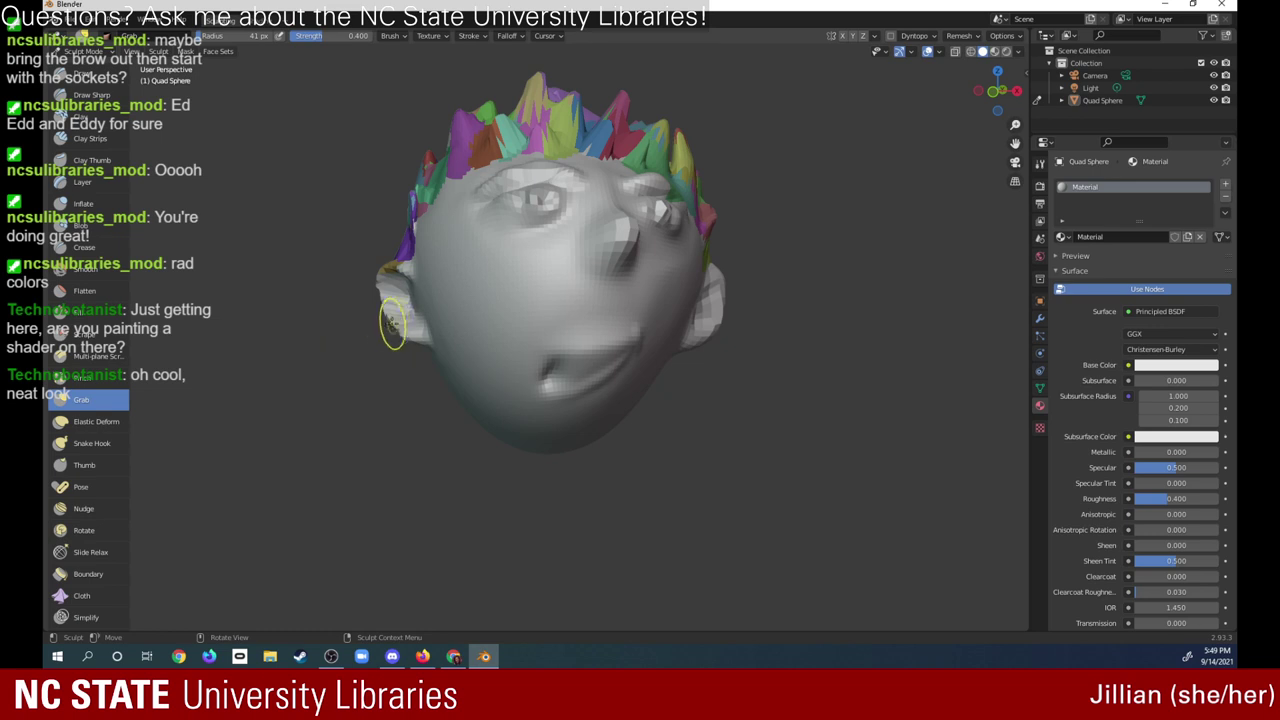
left_click_drag(990, 88, 948, 96)
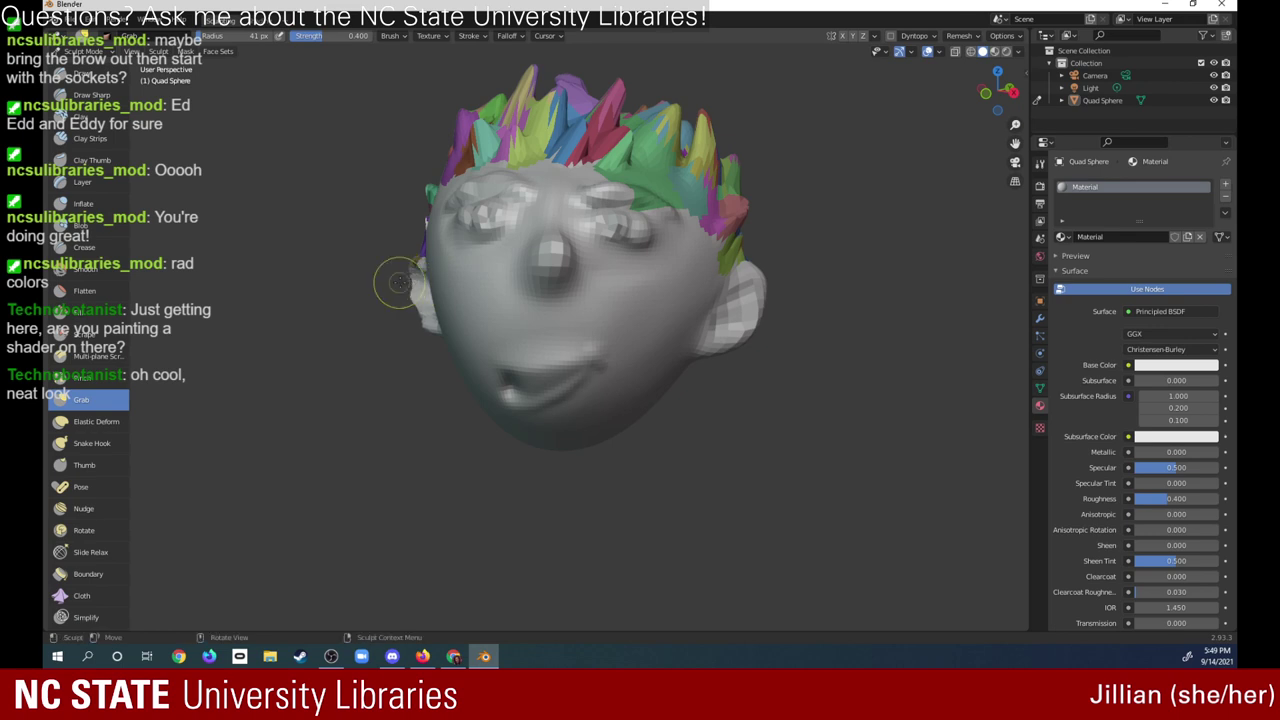
mouse_move(408, 283)
left_mouse_down()
mouse_move(413, 258)
mouse_move(404, 302)
left_mouse_up()
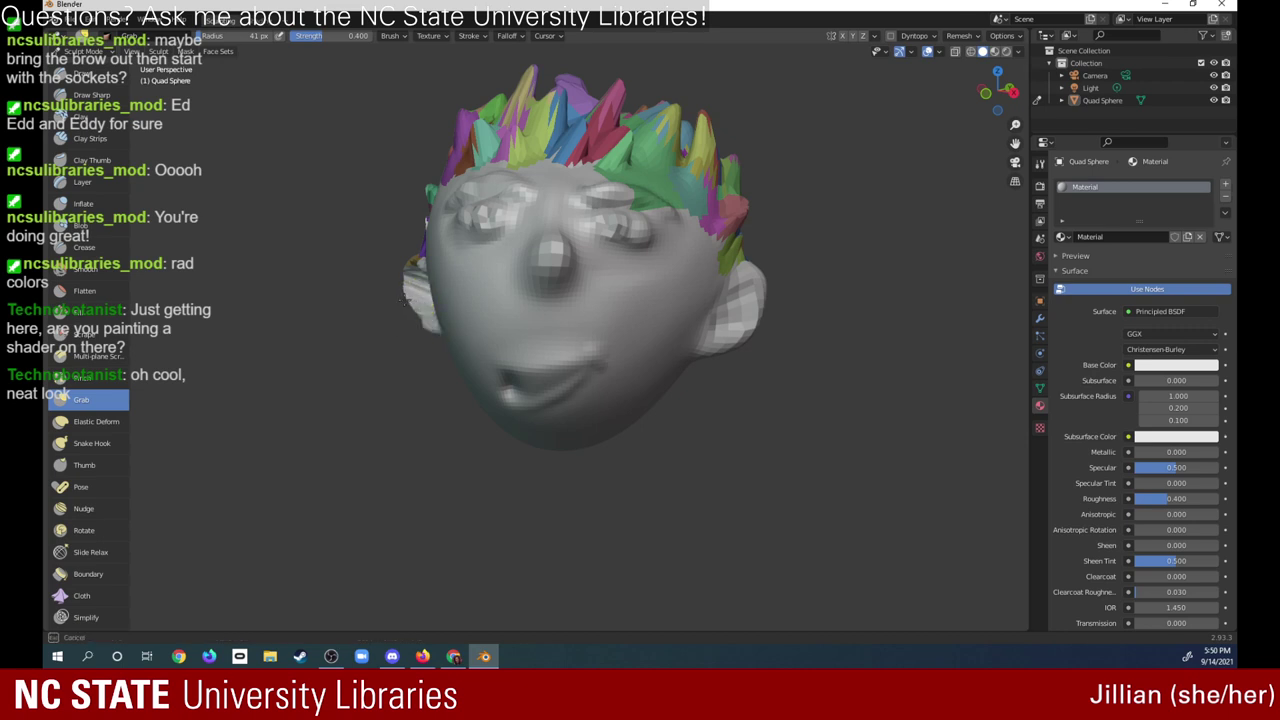
mouse_move(421, 298)
left_mouse_down()
mouse_move(427, 328)
mouse_move(408, 270)
left_mouse_up()
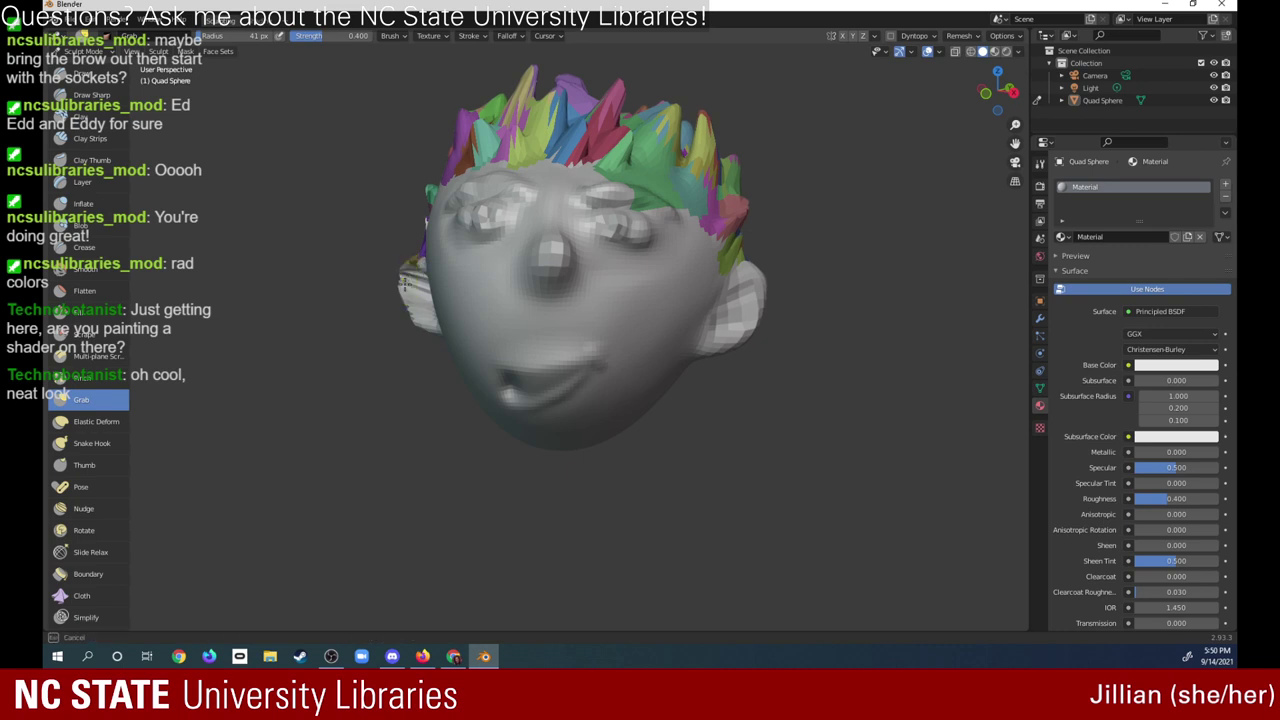
left_click_drag(408, 270, 441, 341)
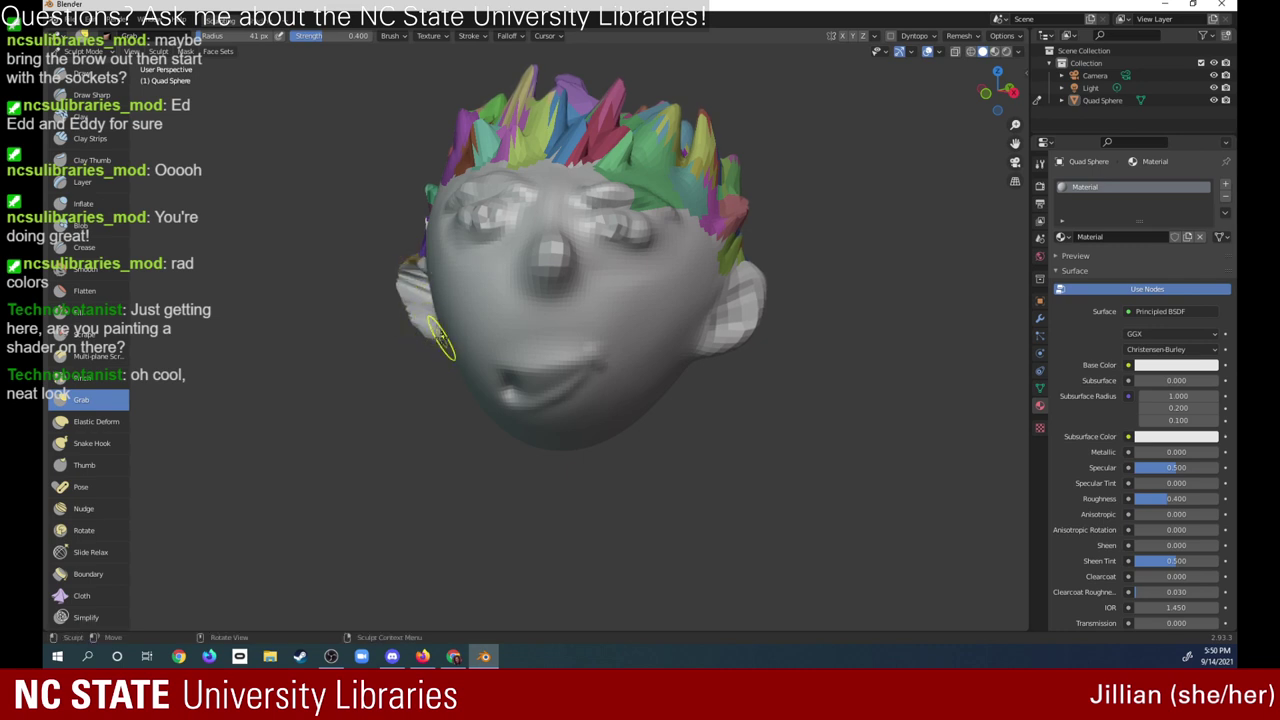
- Build up the edge and lower part of the left ear with the Draw brush
left_click(80, 72)
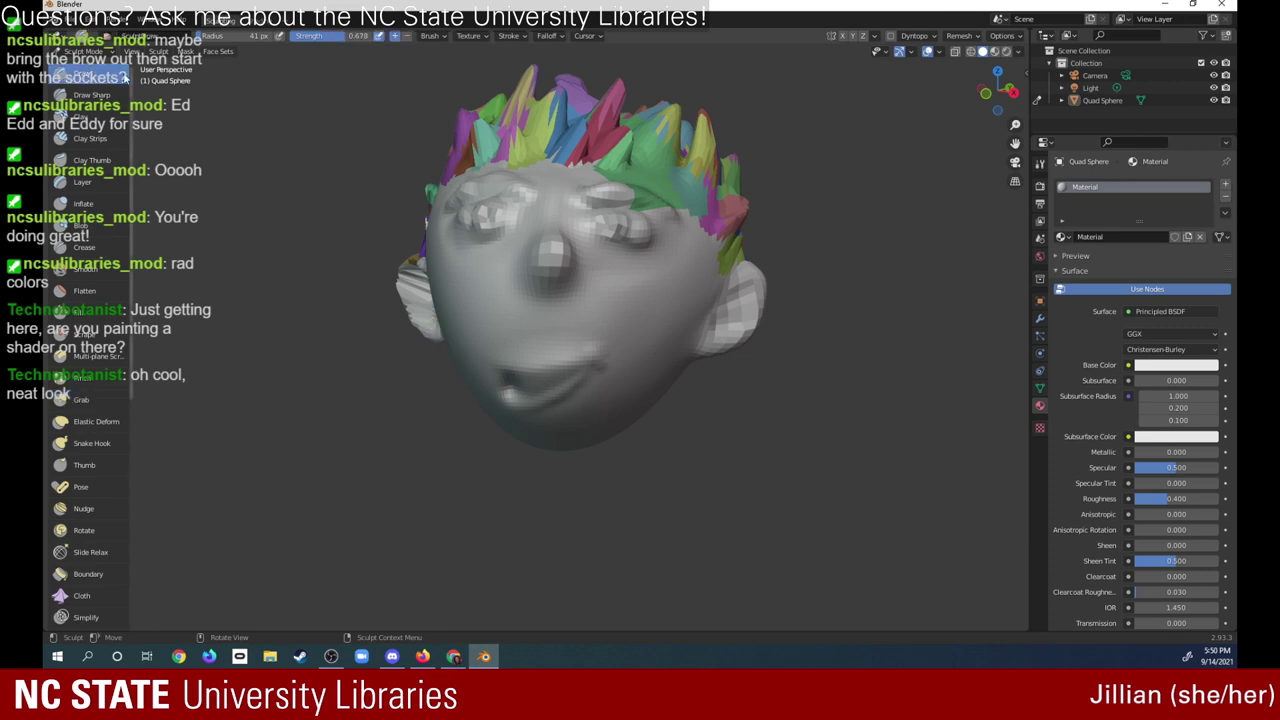
left_click_drag(407, 290, 400, 260)
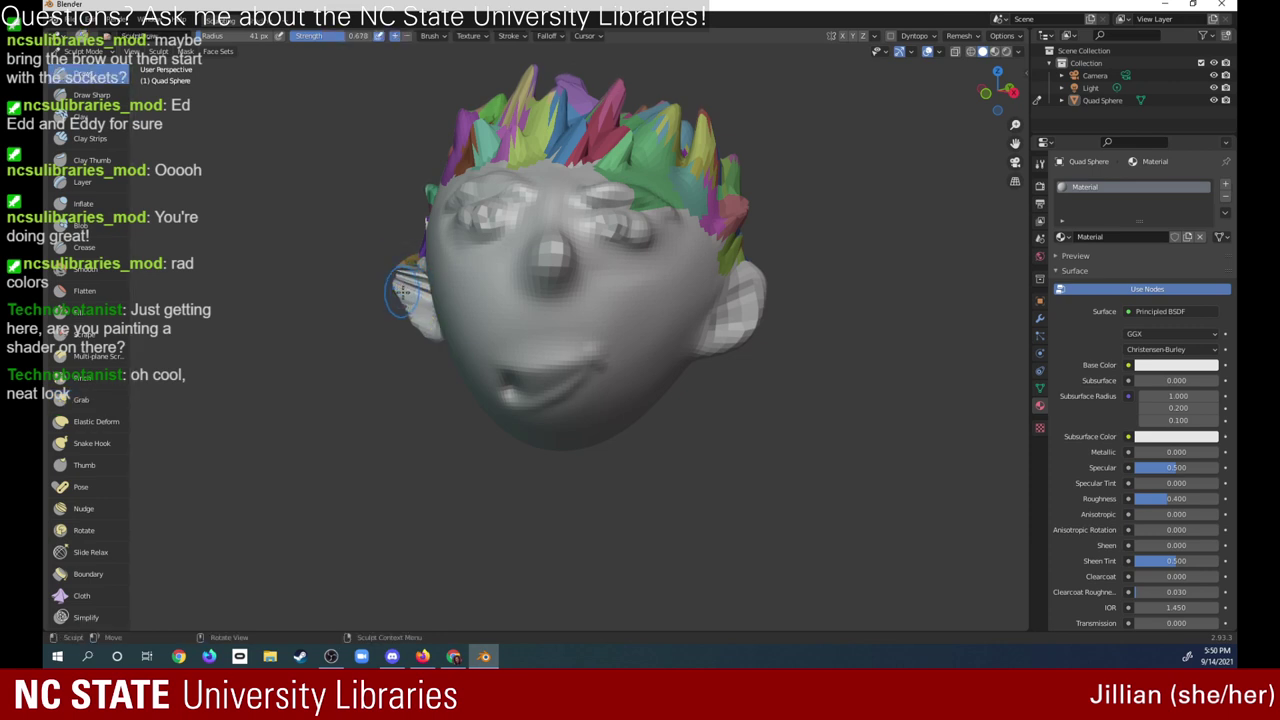
mouse_move(412, 313)
left_mouse_down()
mouse_move(423, 329)
mouse_move(393, 272)
left_mouse_up()
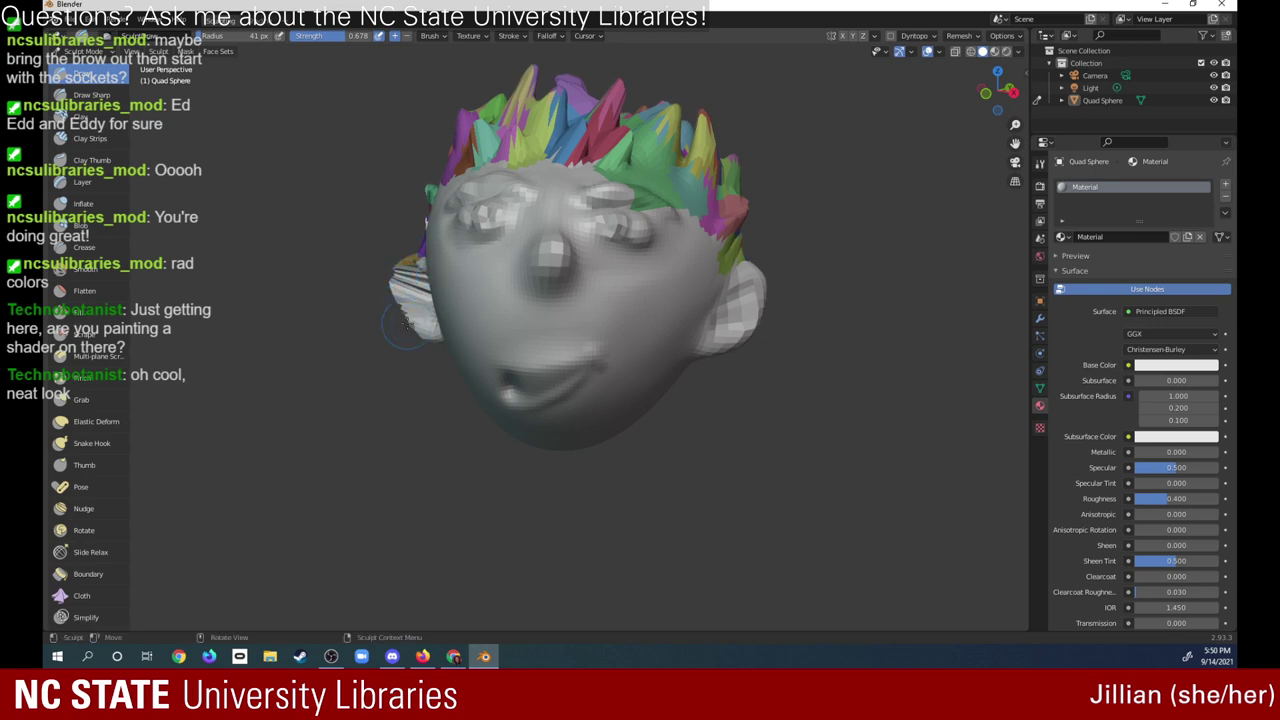
left_click_drag(998, 88, 986, 92)
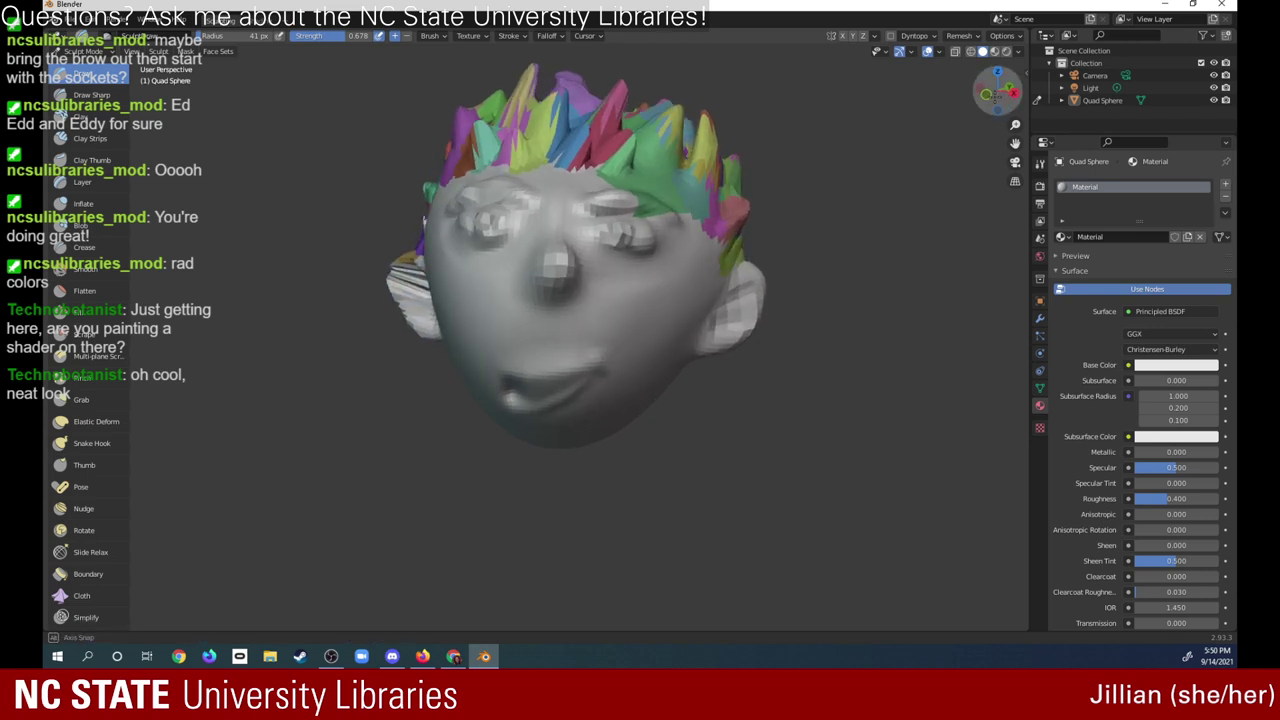
- Smooth the left ear and its lower edge
left_click(80, 268)
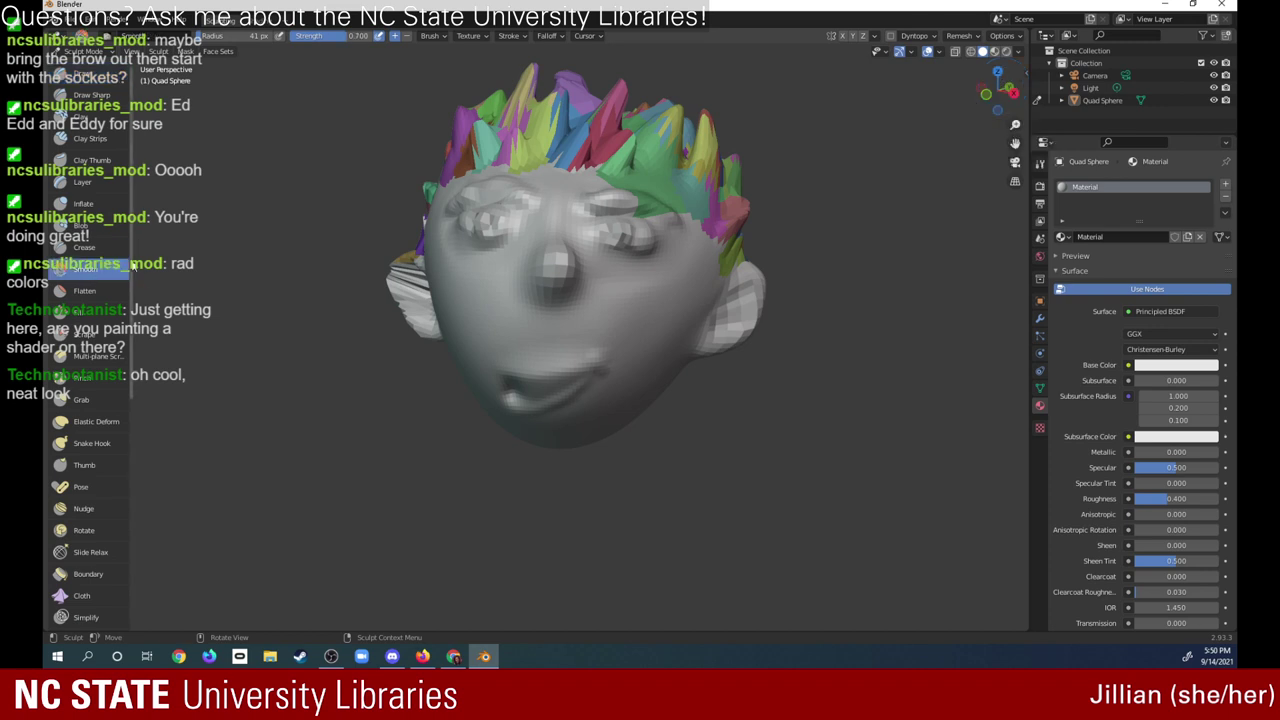
mouse_move(410, 303)
left_mouse_down()
mouse_move(420, 280)
mouse_move(403, 248)
left_mouse_up()
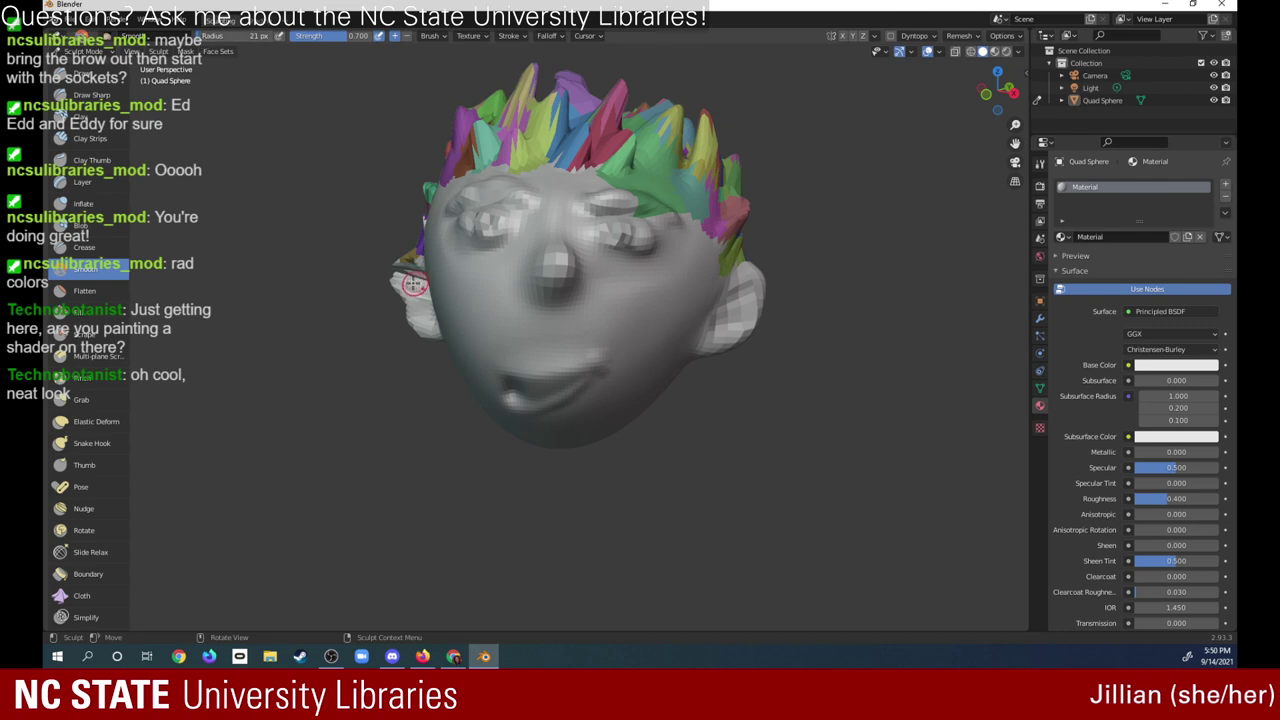
left_click_drag(408, 290, 418, 275)
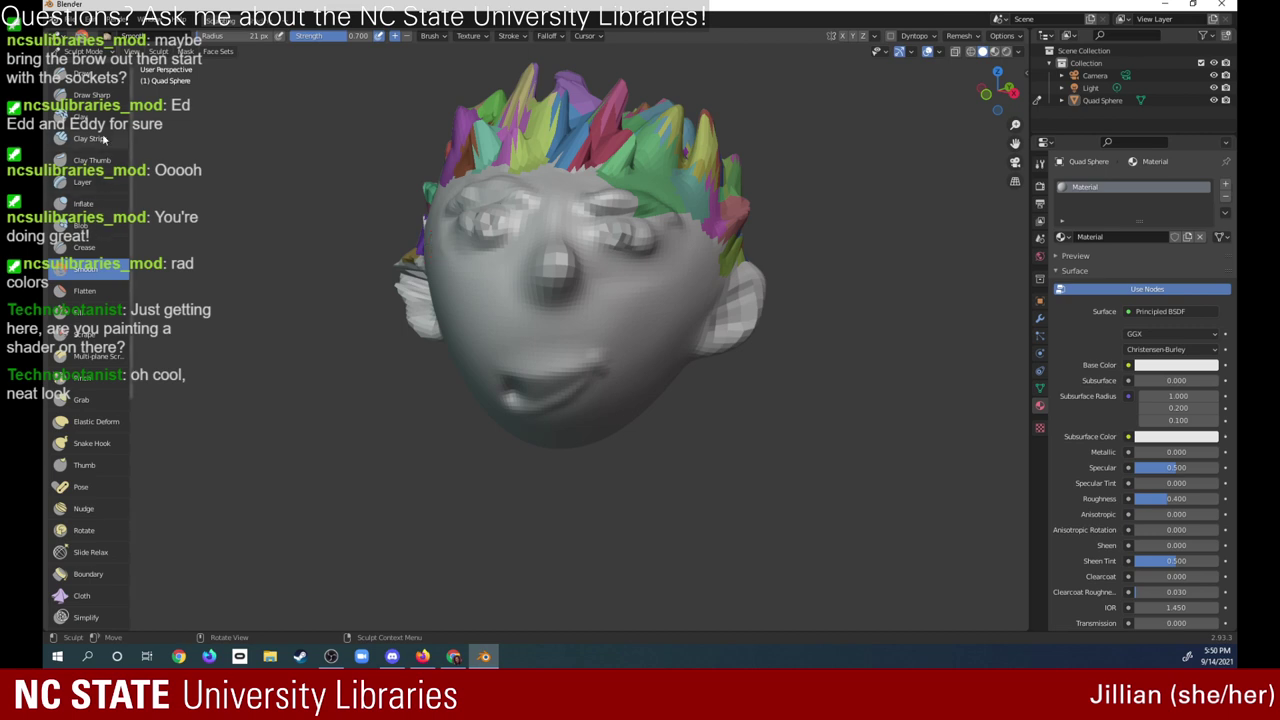
- Pull the left ear further out and up with the Grab brush
left_click(92, 84)
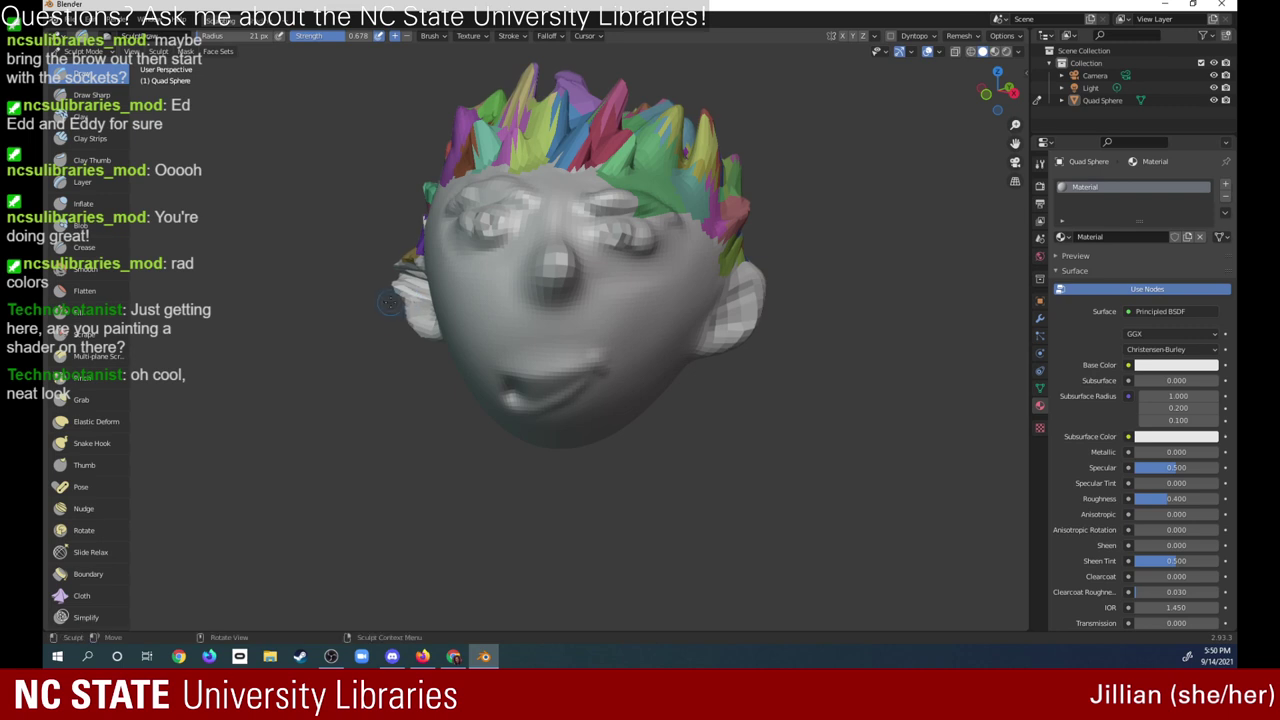
left_click(92, 399)
left_click_drag(449, 286, 404, 304)
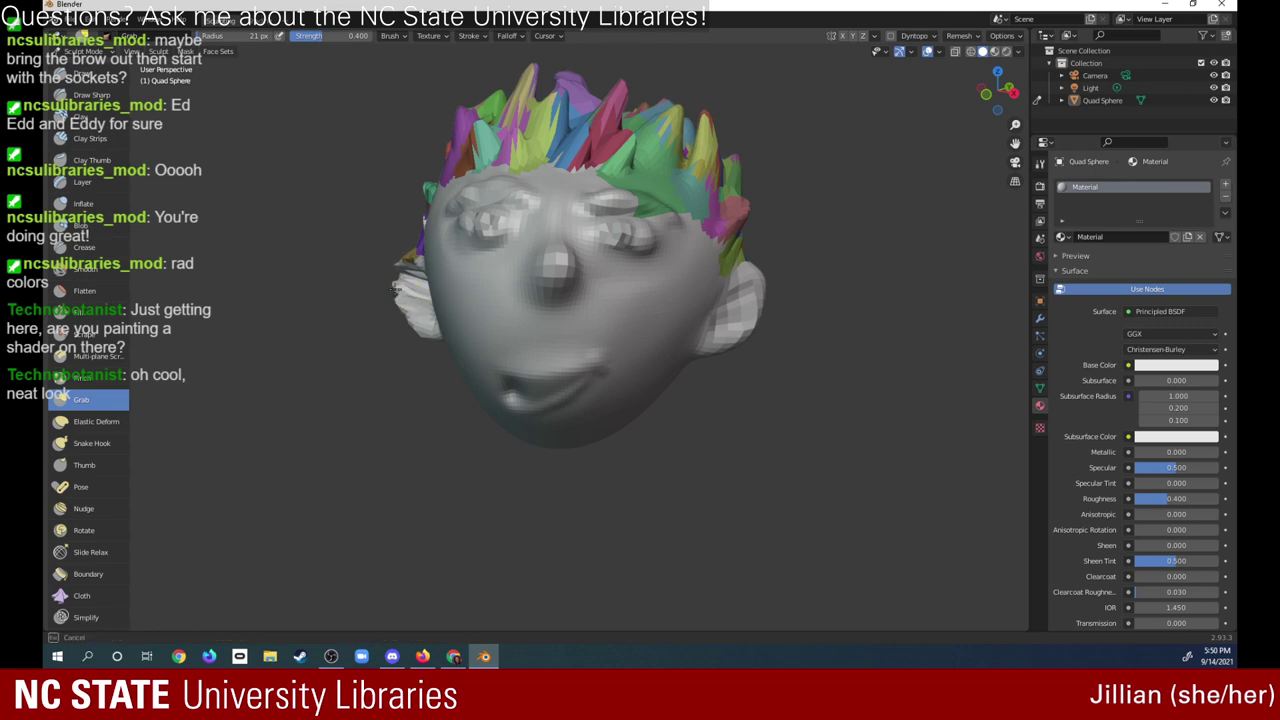
left_click_drag(381, 295, 410, 254)
left_click_drag(992, 92, 1003, 98)
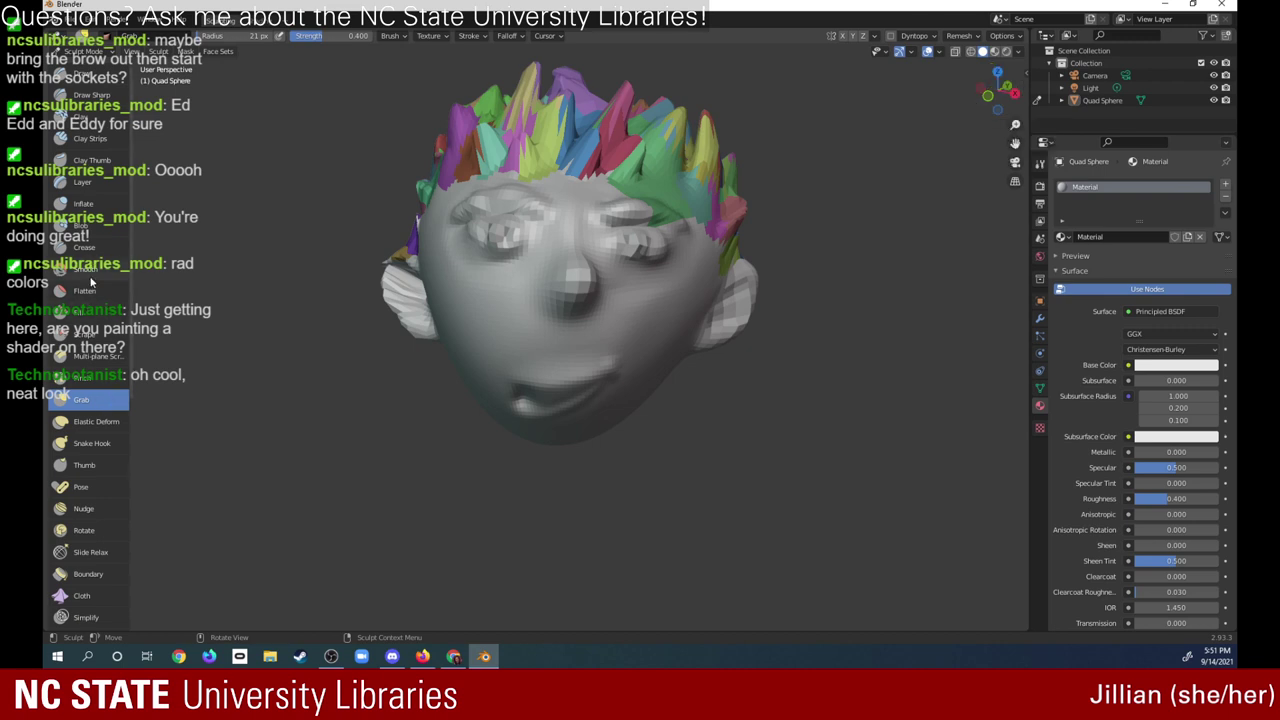
- Smooth the rough left ear where it meets the hairline with the Smooth brush at 0.7 strength, 21 px
left_click(86, 290)
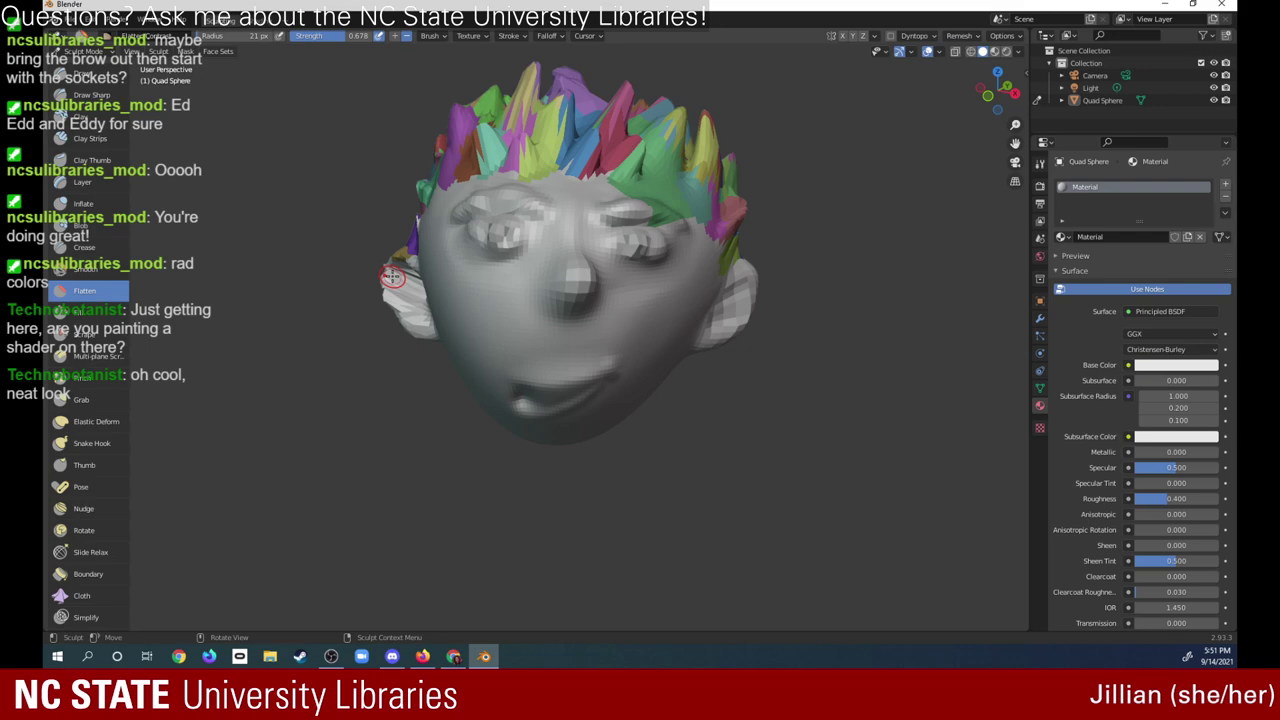
mouse_move(997, 90)
left_mouse_down()
mouse_move(1163, 60)
mouse_move(1153, 45)
left_mouse_up()
left_click_drag(997, 90, 912, 77)
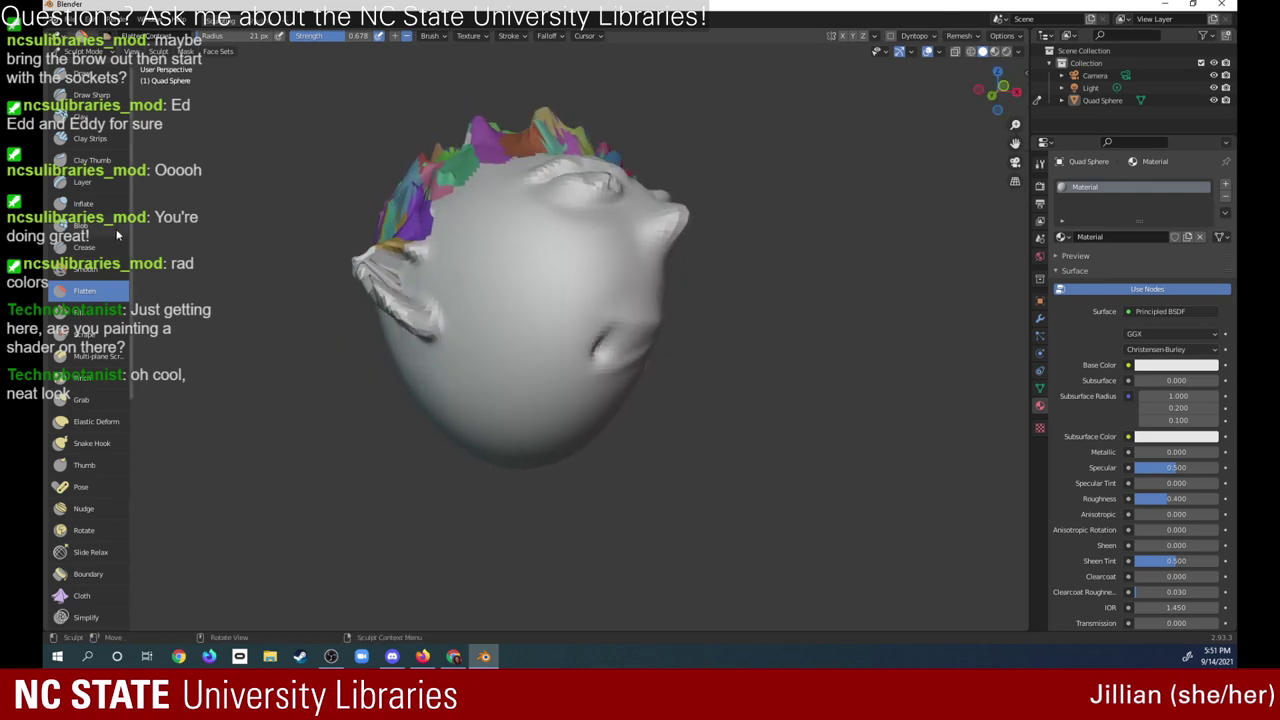
left_click(85, 268)
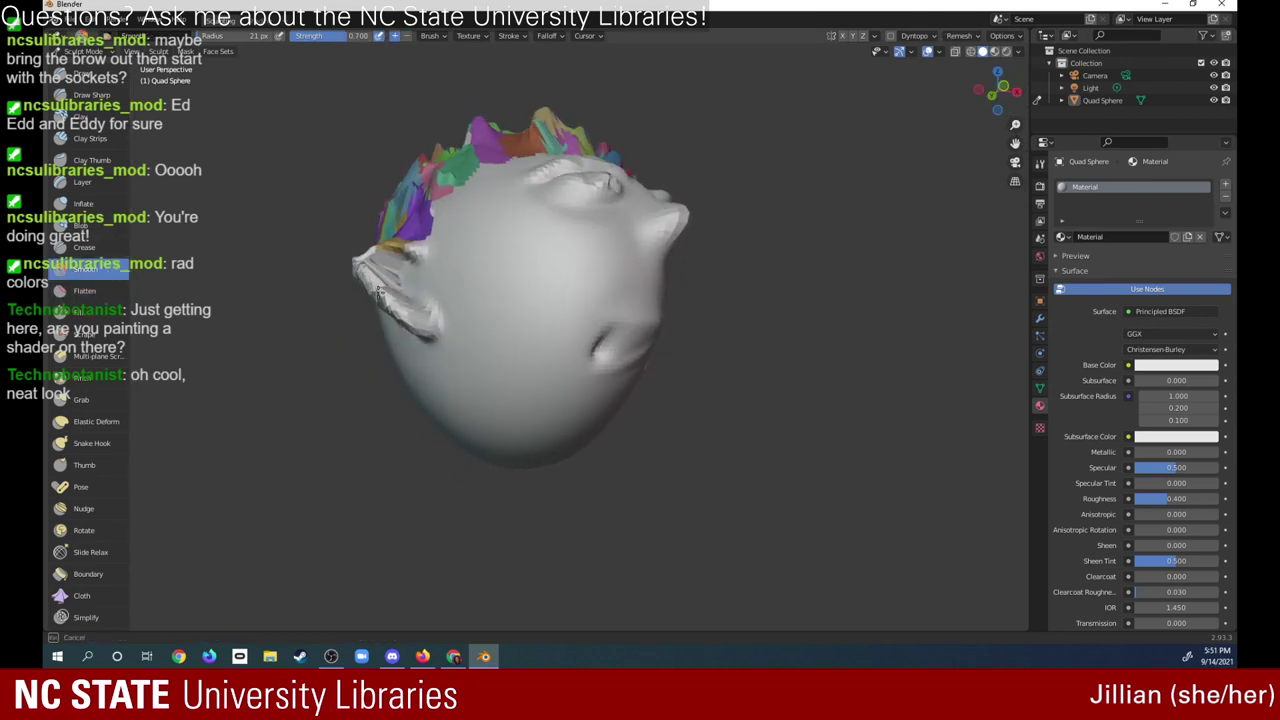
mouse_move(378, 292)
left_mouse_down()
mouse_move(365, 259)
mouse_move(376, 290)
mouse_move(416, 316)
mouse_move(390, 266)
mouse_move(416, 320)
mouse_move(368, 268)
mouse_move(388, 252)
left_mouse_up()
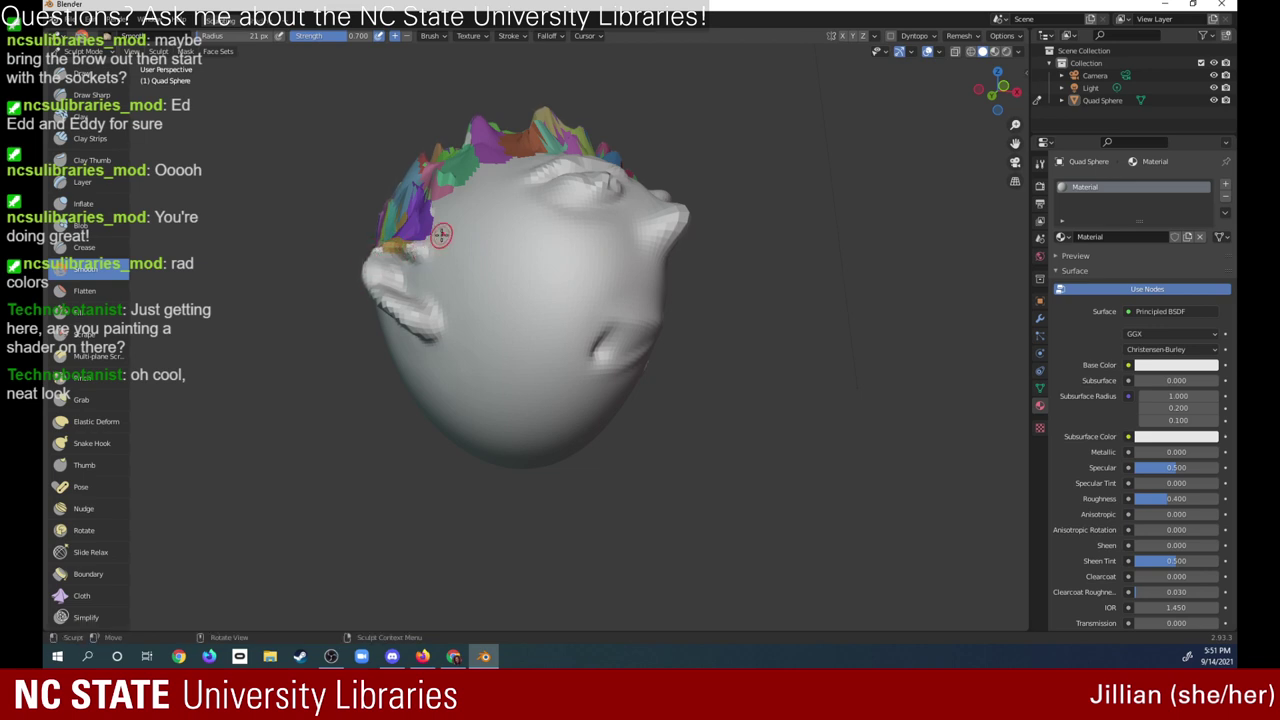
left_click_drag(997, 90, 1003, 96)
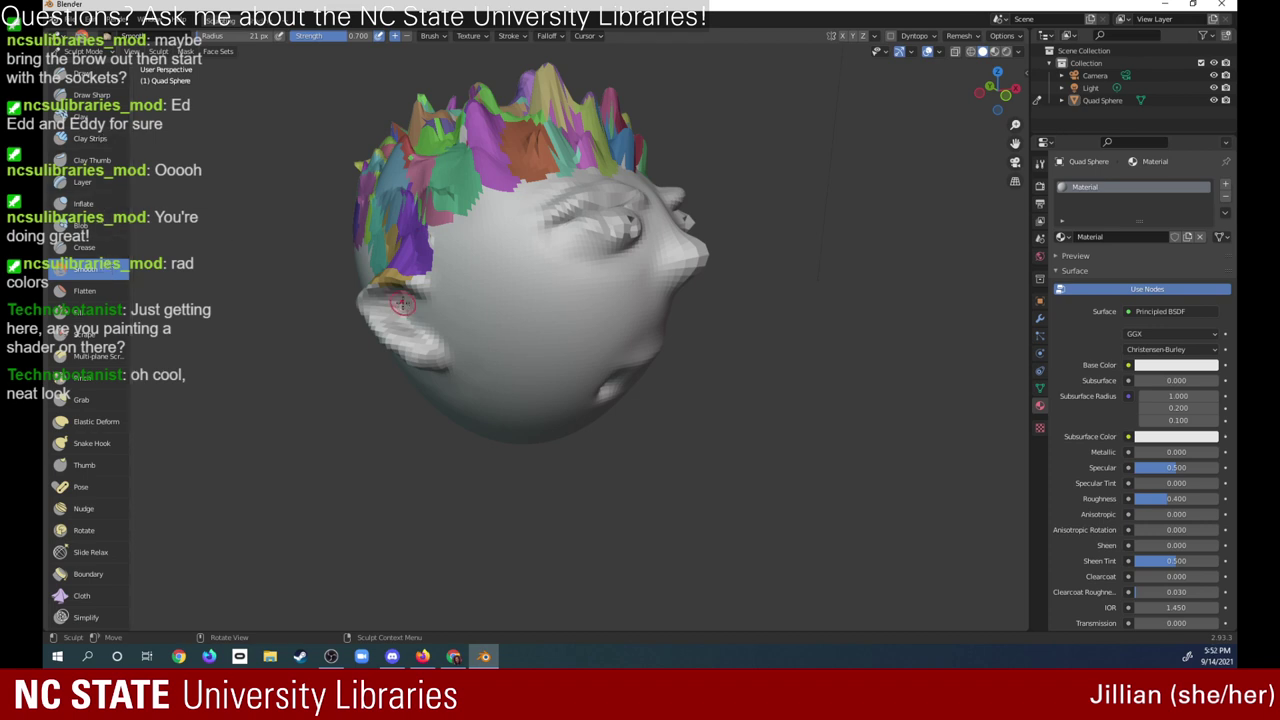
mouse_move(405, 300)
left_mouse_down()
mouse_move(416, 311)
mouse_move(386, 298)
mouse_move(422, 282)
mouse_move(366, 302)
mouse_move(398, 278)
left_mouse_up()
- From behind the head, smooth the ear's inner curve with several strokes, then return to the front
left_click_drag(969, 74, 930, 120)
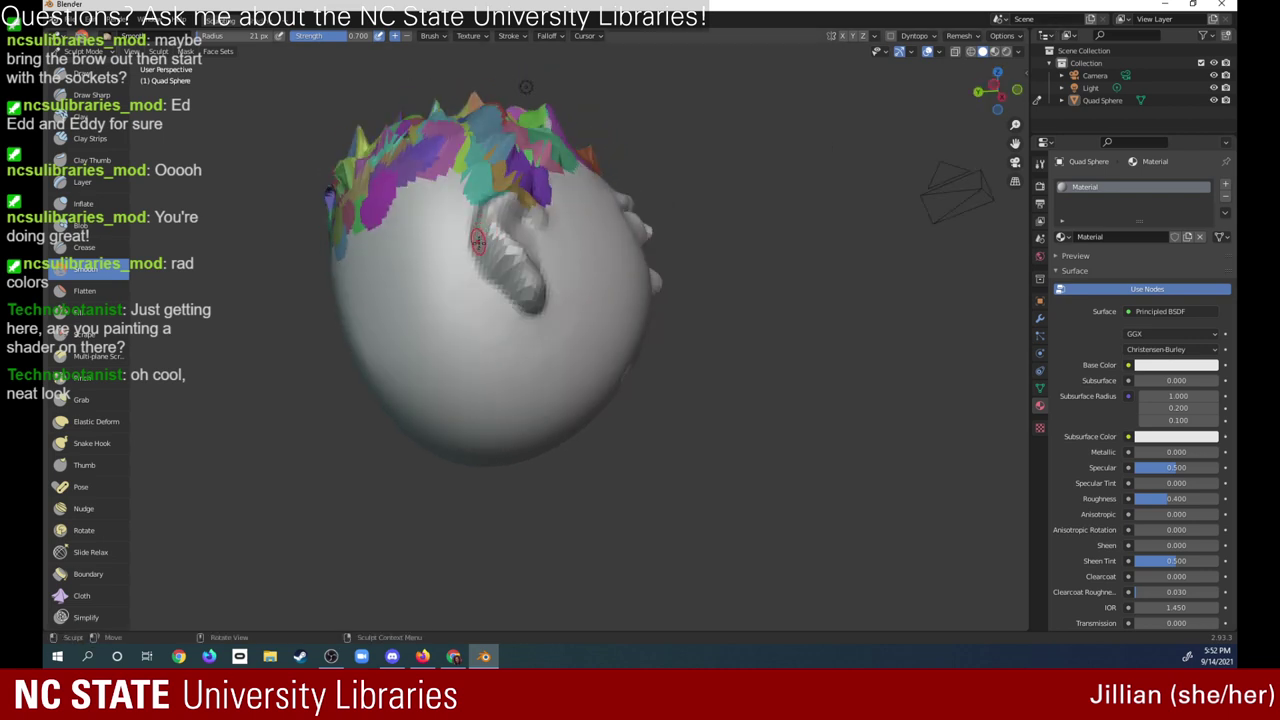
left_click_drag(478, 222, 492, 238)
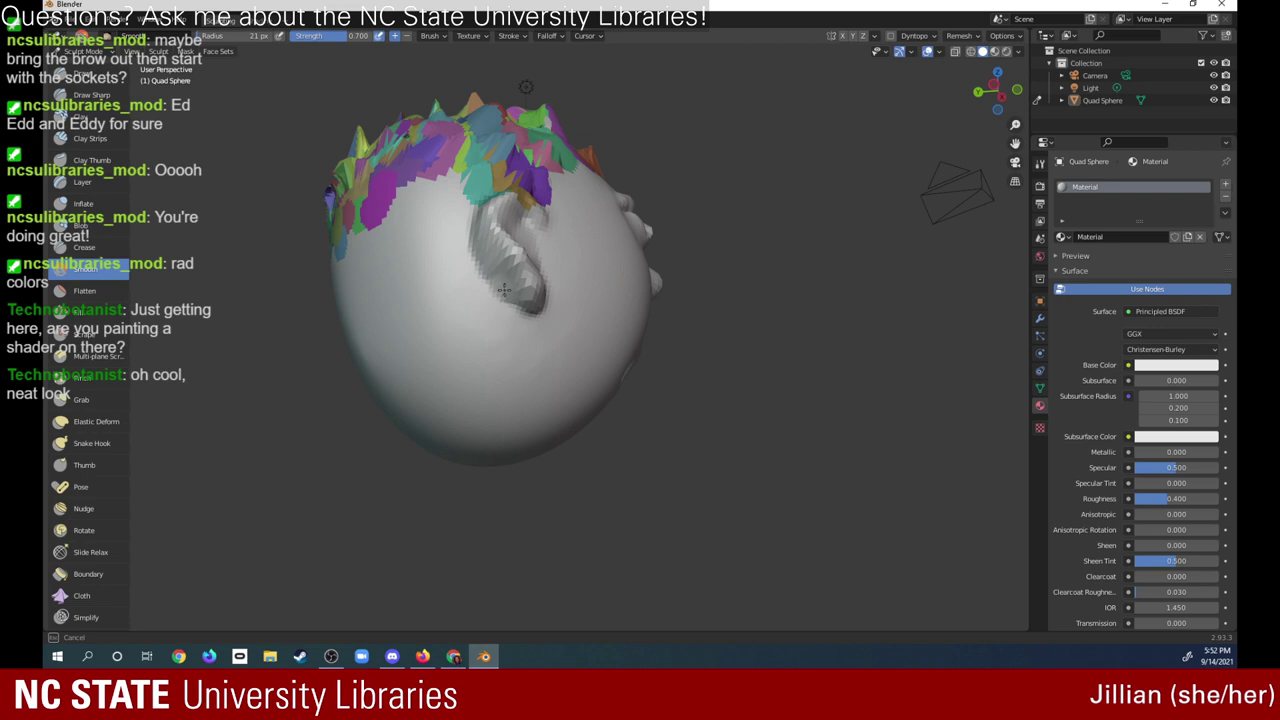
left_click_drag(504, 290, 497, 228)
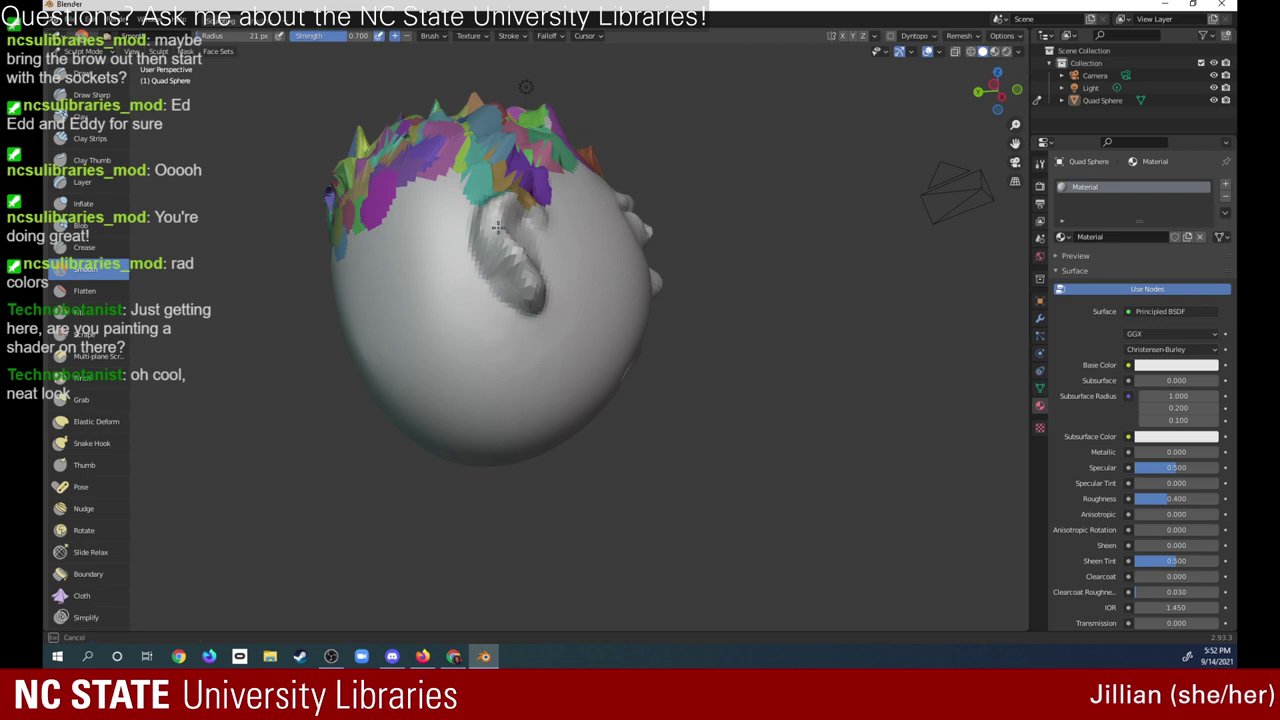
left_click_drag(515, 255, 522, 260)
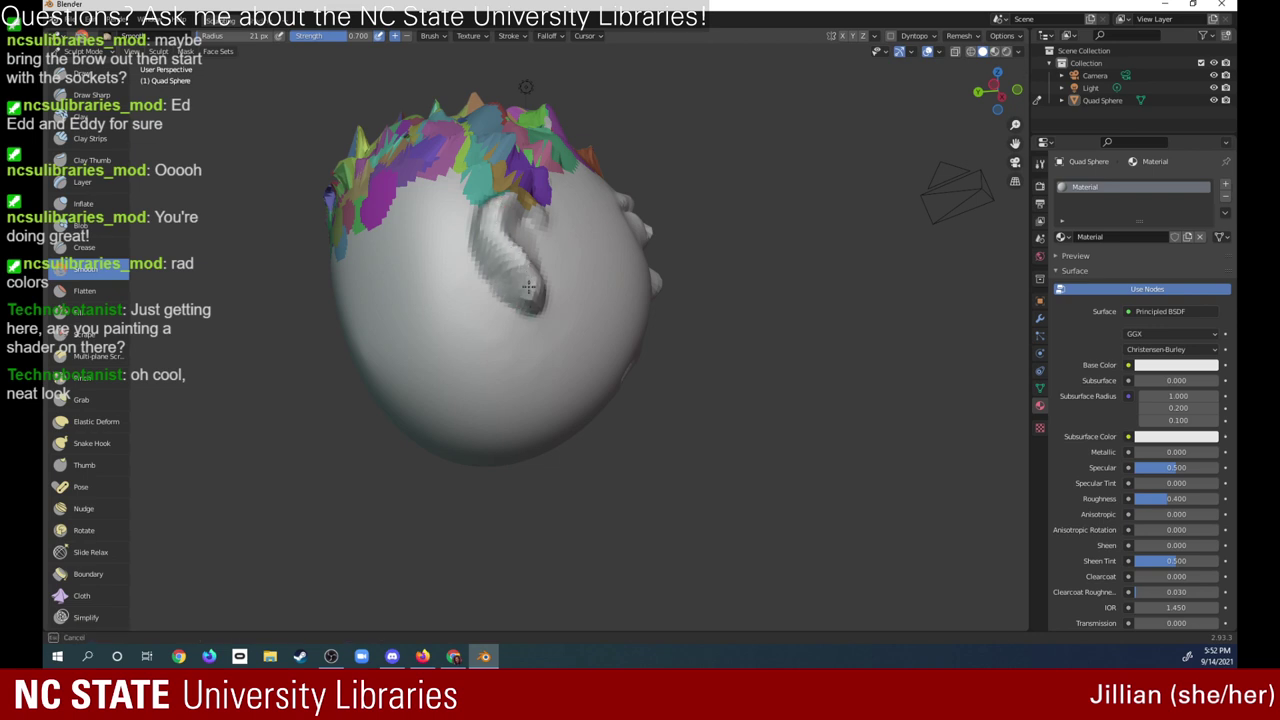
left_click_drag(519, 195, 522, 197)
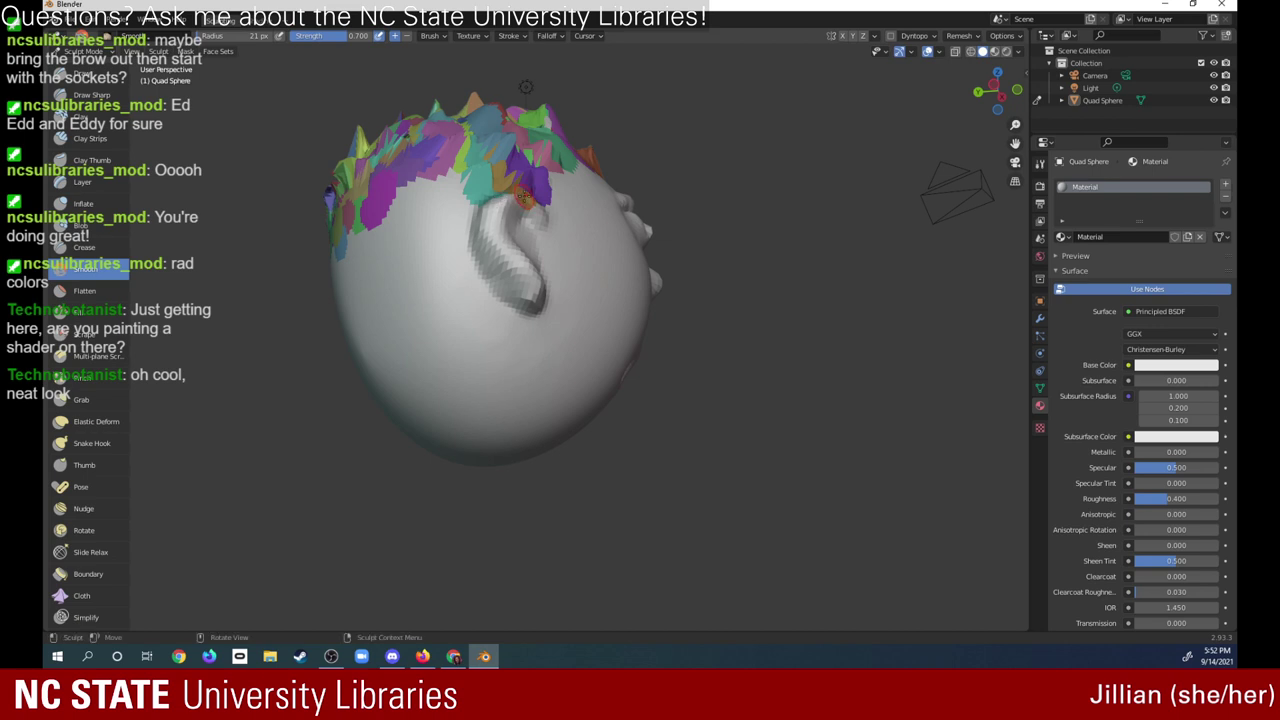
left_click_drag(494, 290, 494, 287)
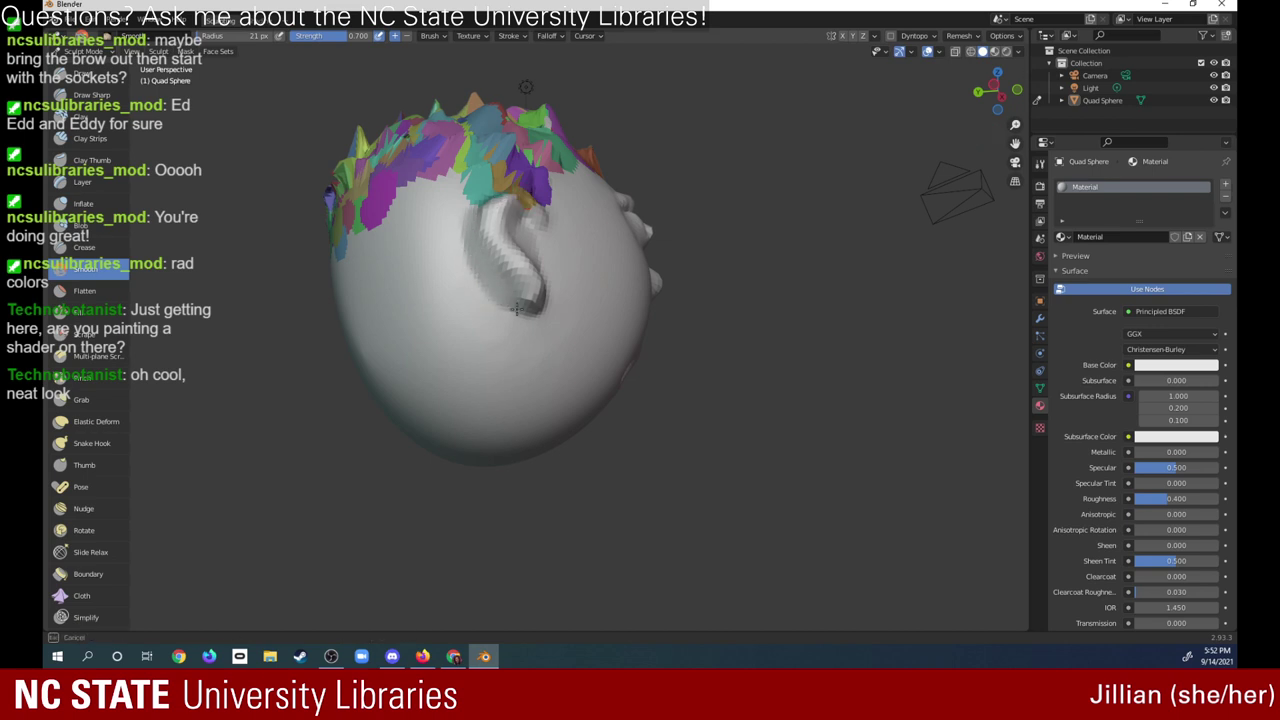
left_click_drag(470, 237, 478, 192)
mouse_move(970, 105)
left_mouse_down()
mouse_move(840, 165)
mouse_move(812, 153)
left_mouse_up()
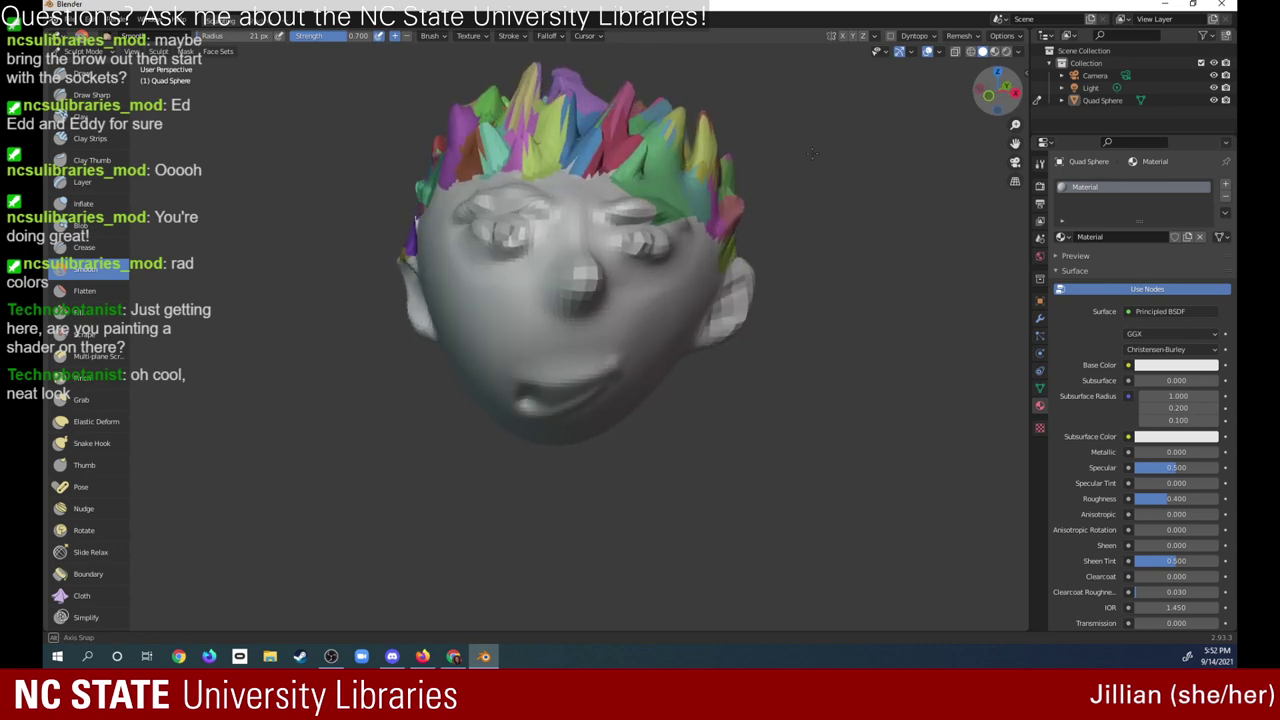
- Orbit to a side view of the head and start a stroke with the Inflate brush
middle_click_drag(812, 153, 830, 133)
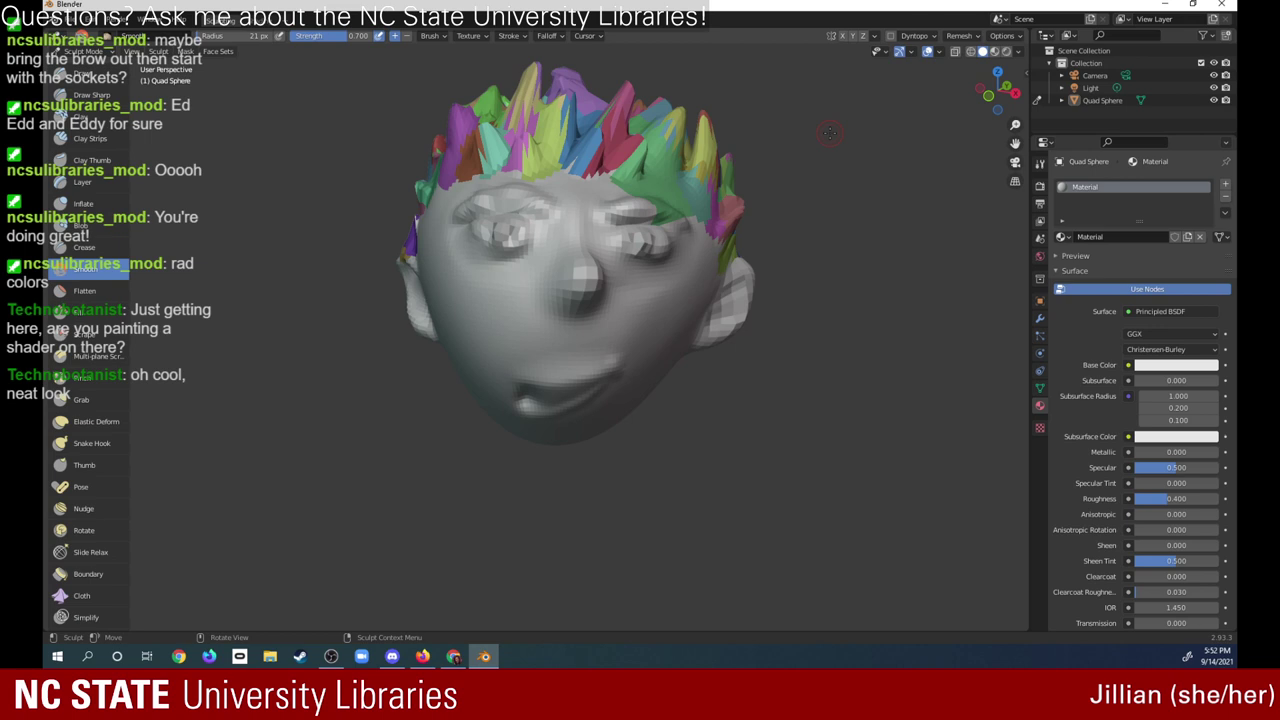
left_click_drag(995, 88, 889, 55)
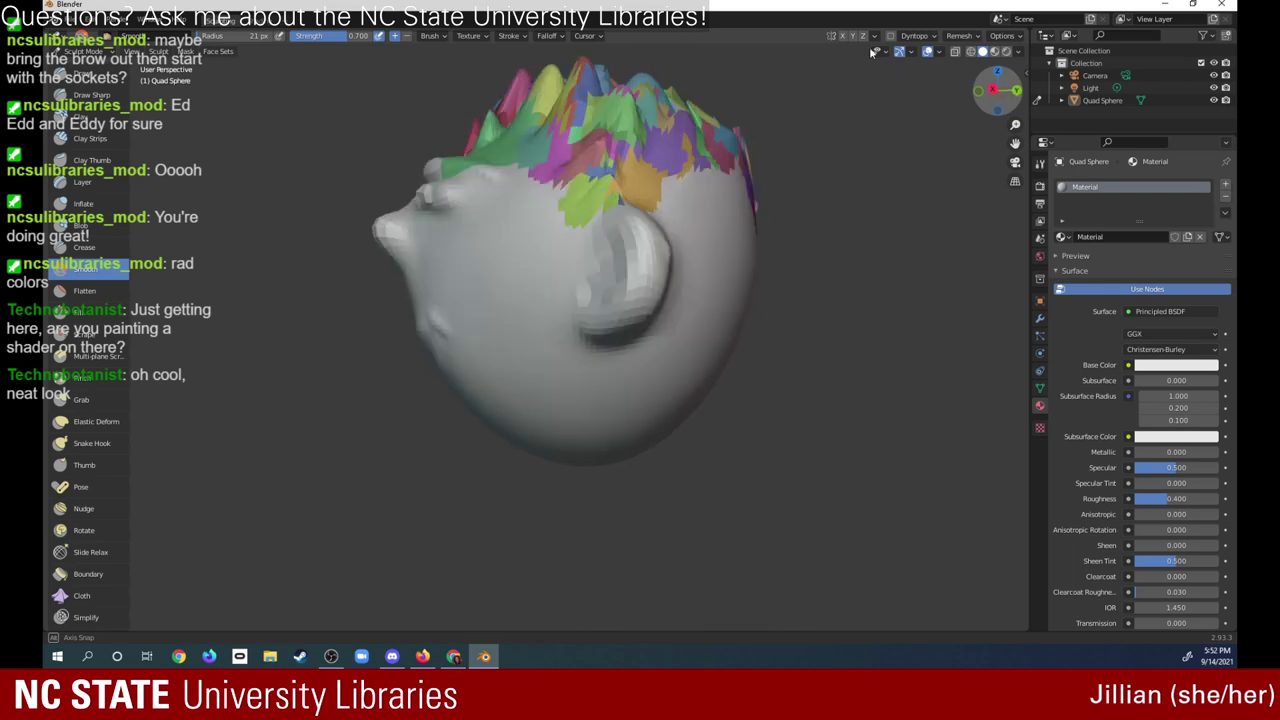
left_click_drag(889, 55, 878, 55)
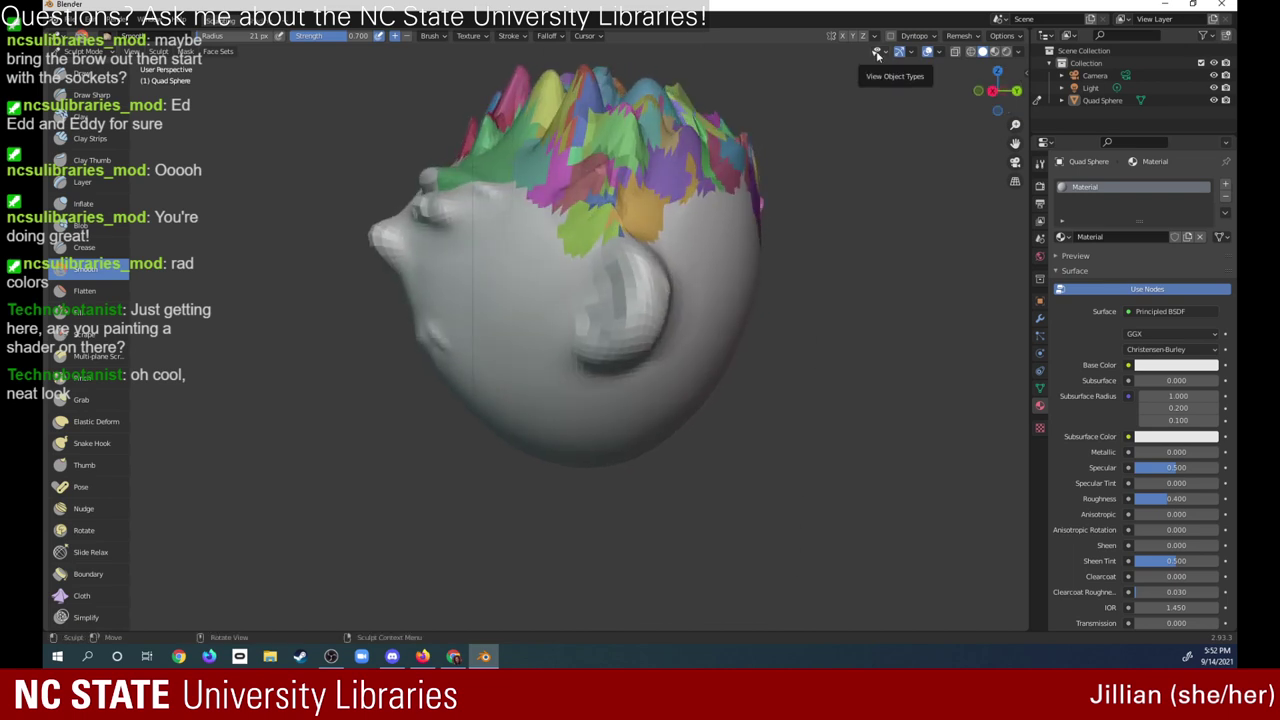
left_click(88, 204)
left_click_drag(465, 405, 445, 400)
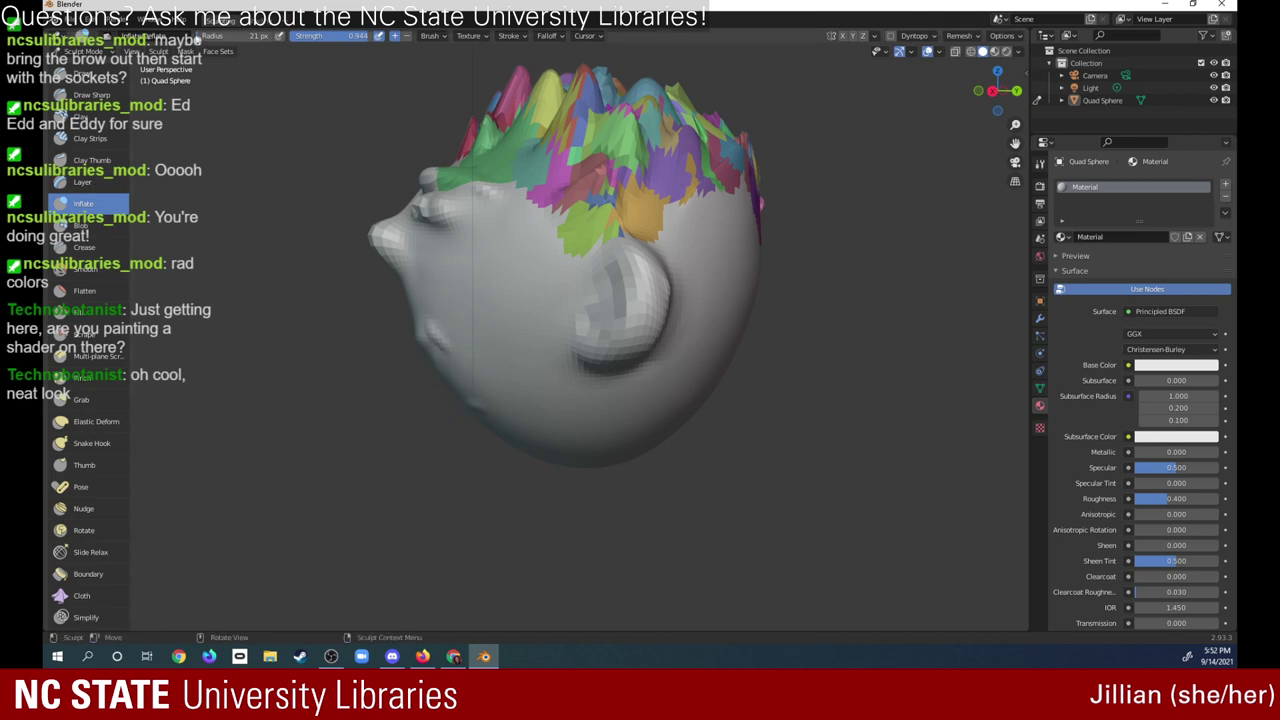
- Enlarge the brush and push out the mouth and chin with the Blob brush at about half strength
left_click_drag(211, 40, 262, 40)
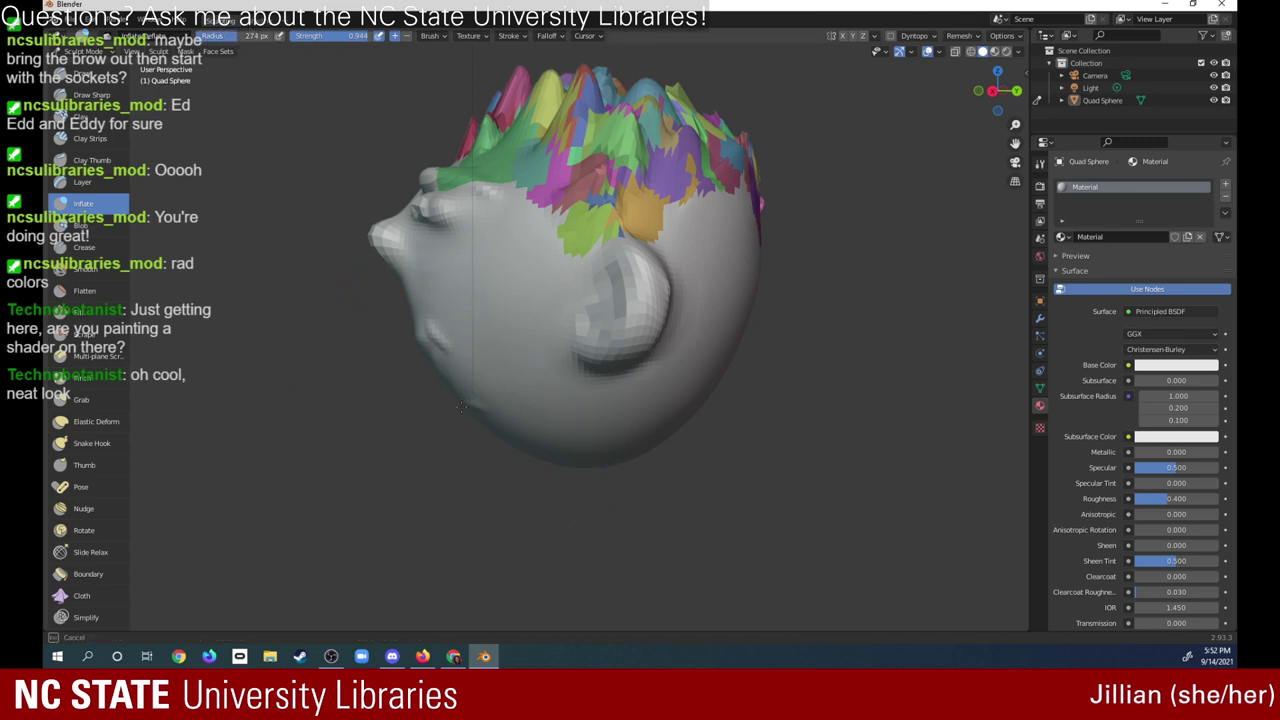
mouse_move(445, 375)
left_mouse_down()
mouse_move(472, 420)
mouse_move(490, 390)
left_mouse_up()
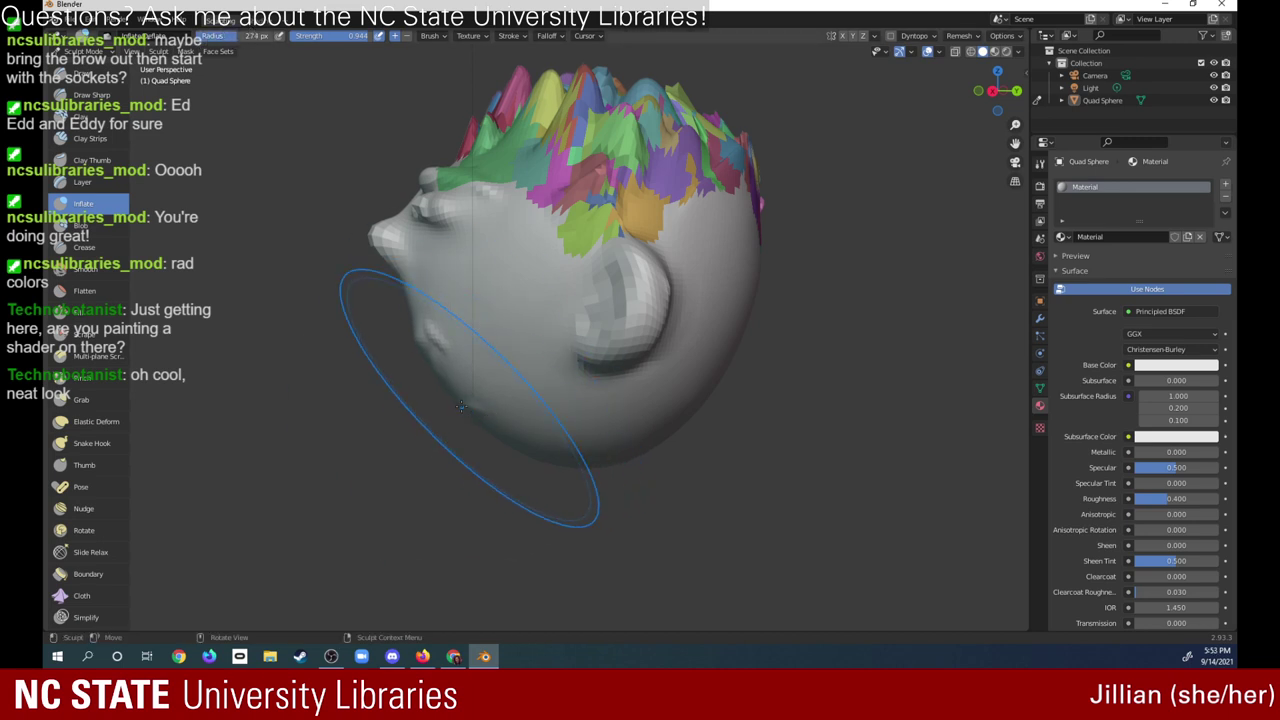
left_click(80, 225)
left_click_drag(480, 398, 474, 410)
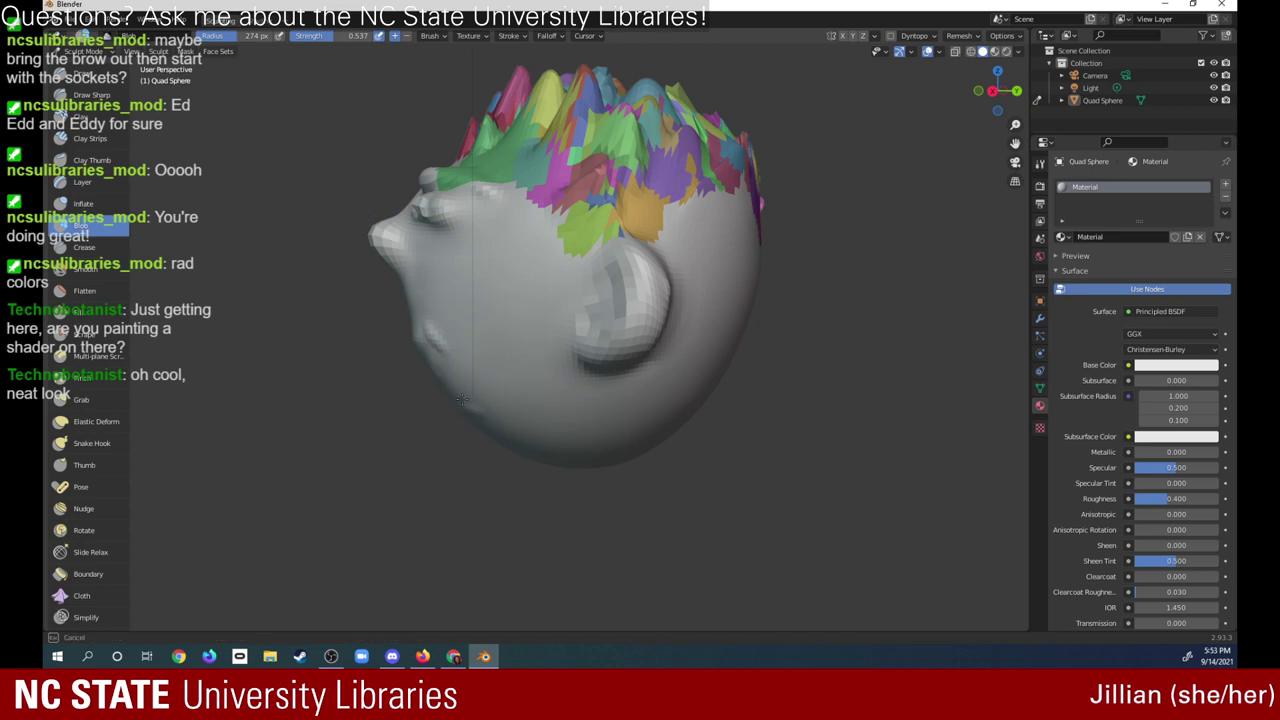
mouse_move(992, 90)
left_mouse_down()
mouse_move(1136, 82)
mouse_move(1100, 68)
left_mouse_up()
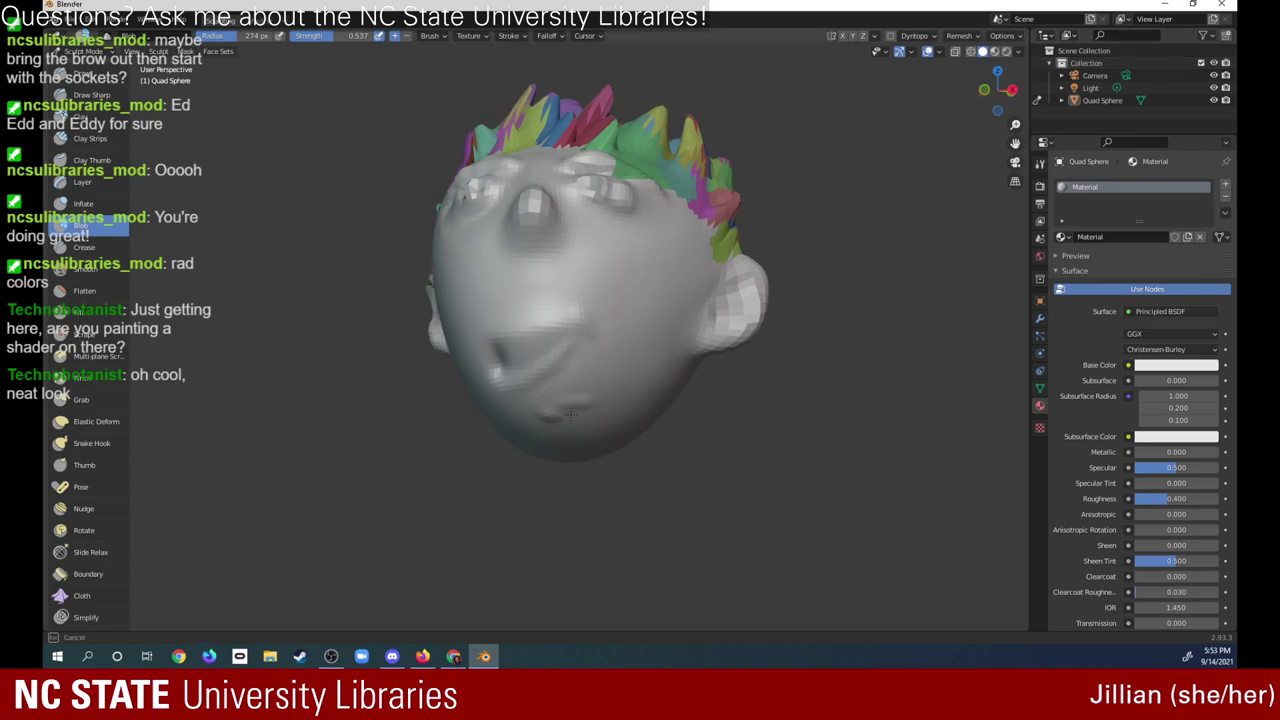
left_click_drag(571, 412, 560, 385)
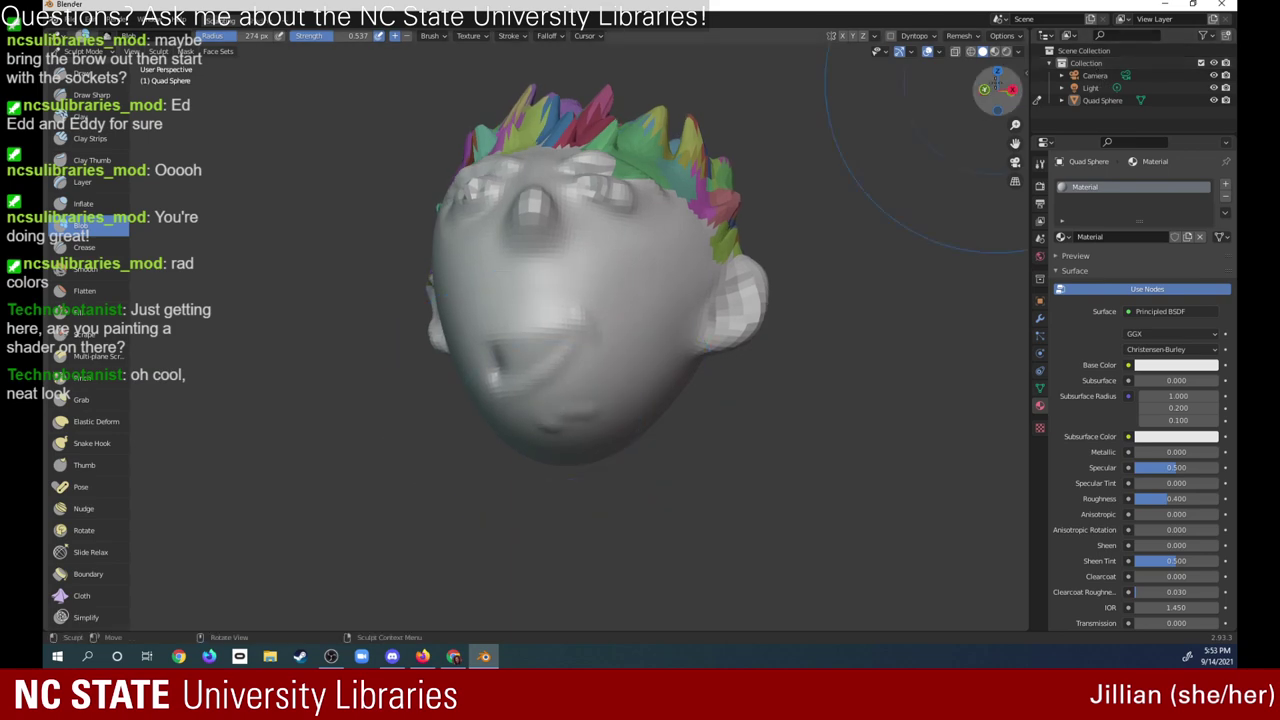
- Crease the line of the mouth with the Crease brush at a 64 px radius
mouse_move(998, 84)
left_mouse_down()
mouse_move(914, 115)
mouse_move(940, 155)
left_mouse_up()
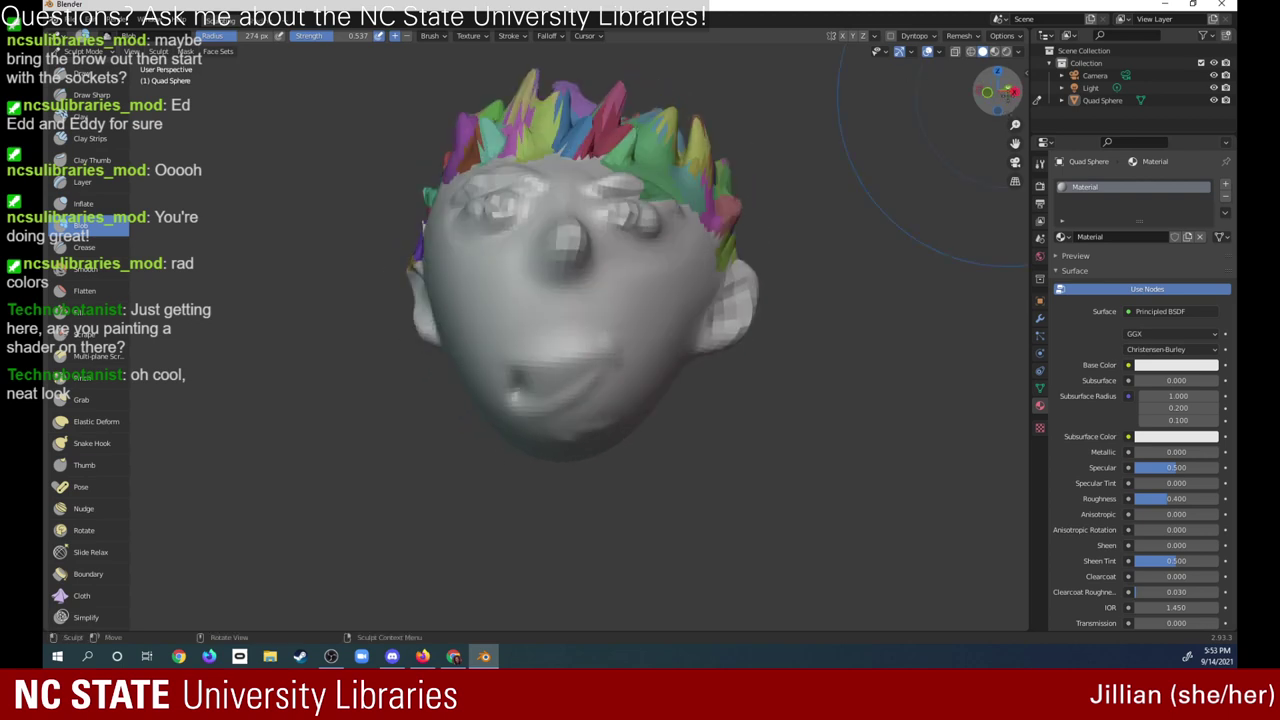
key("shift+c")
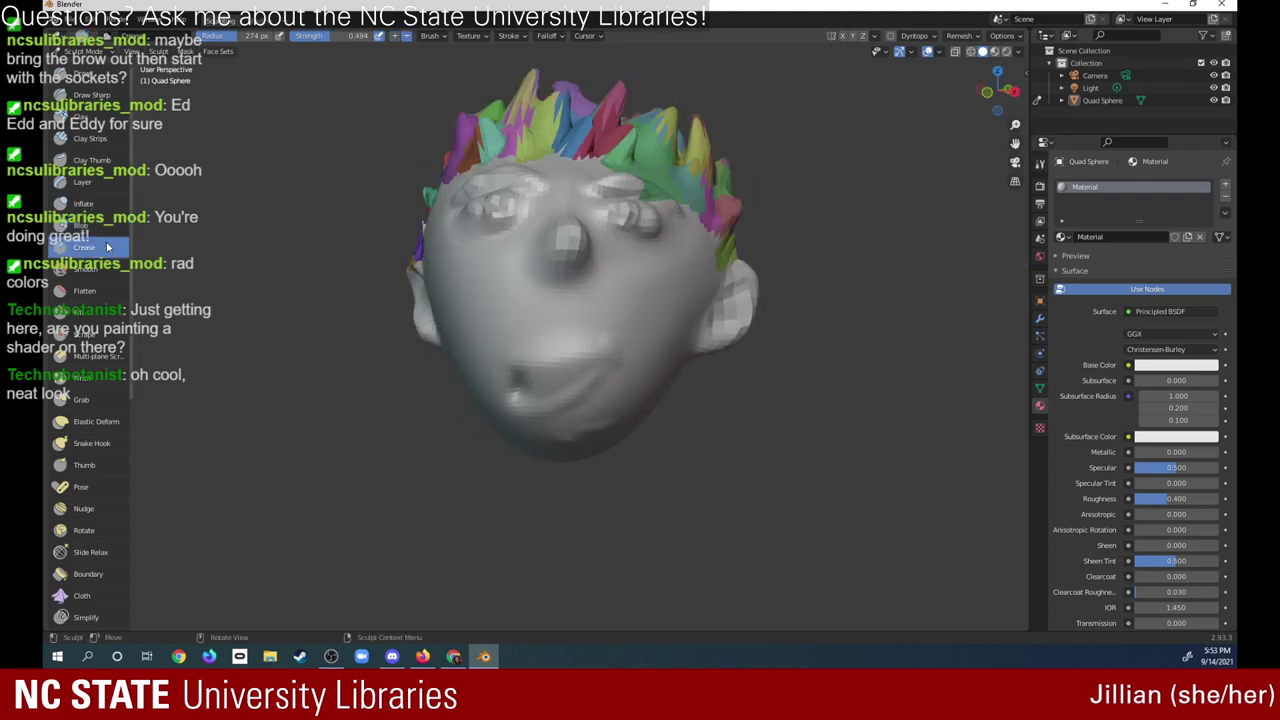
left_click_drag(521, 372, 524, 390)
key("f")
left_click(650, 430)
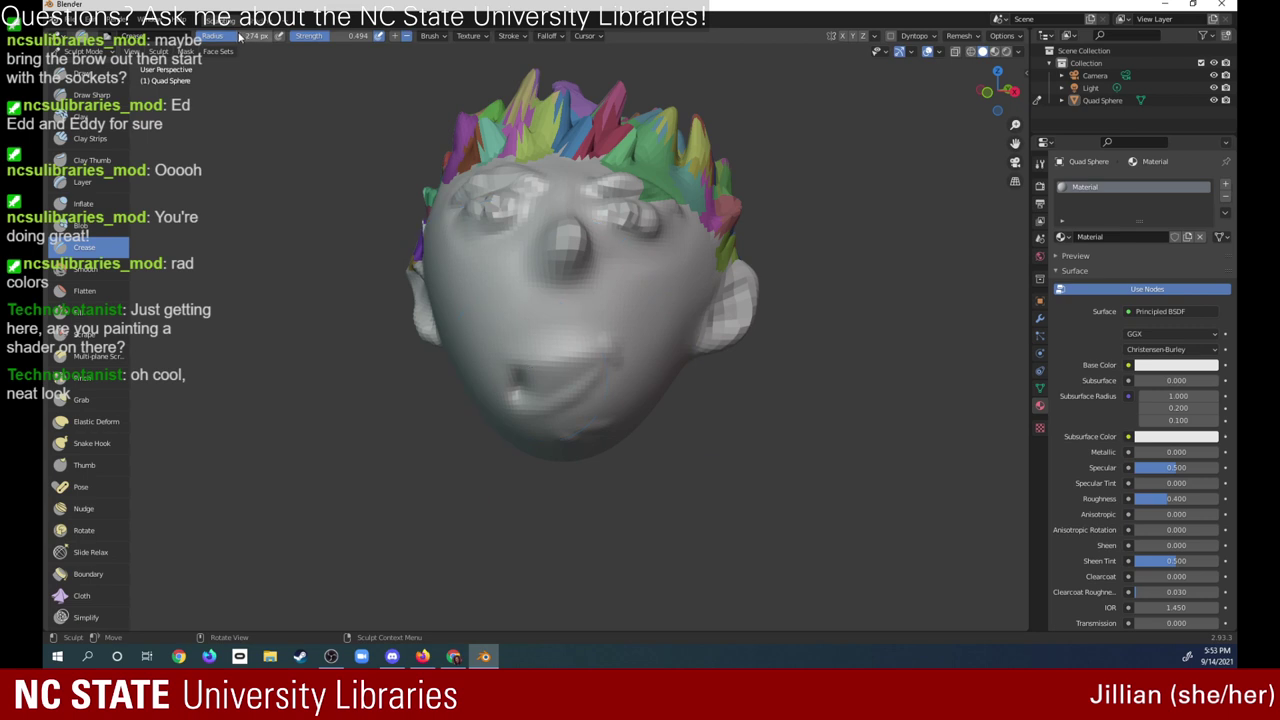
left_click_drag(212, 36, 222, 36)
mouse_move(520, 358)
left_mouse_down()
mouse_move(519, 390)
mouse_move(568, 376)
left_mouse_up()
- Deepen the mouth opening and smooth the rough area around it
left_click_drag(997, 90, 992, 95)
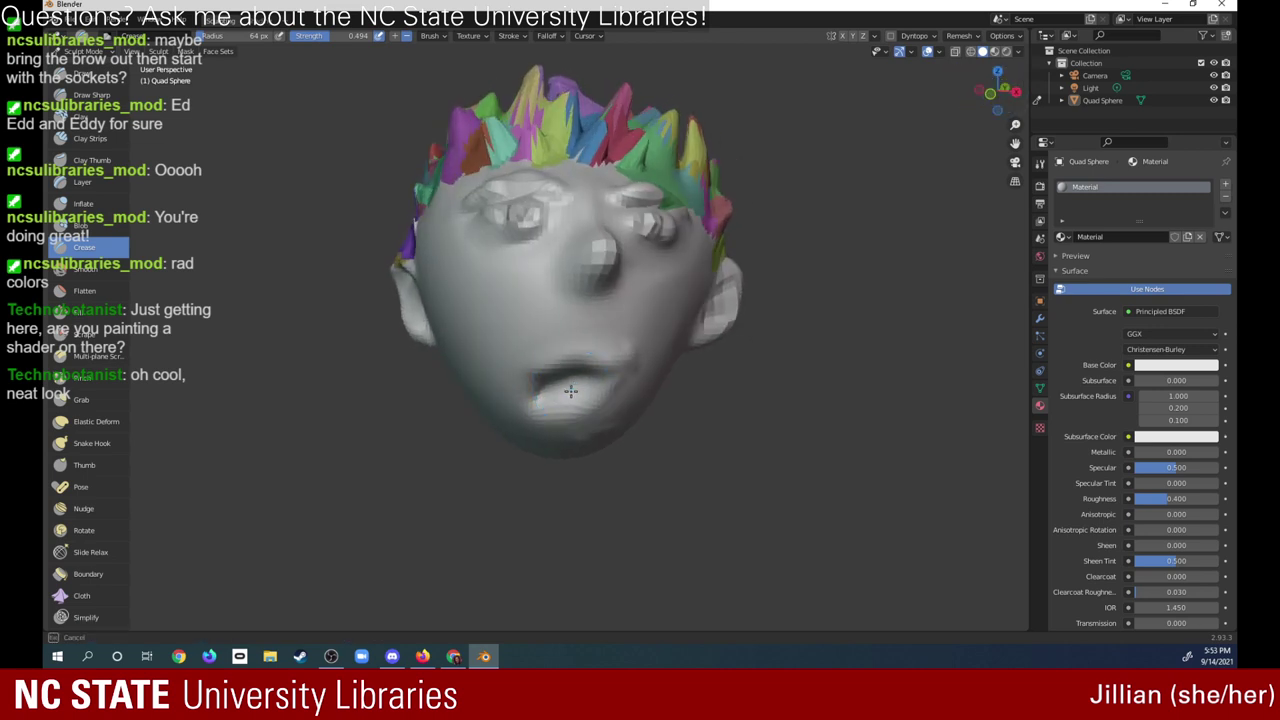
left_click_drag(580, 388, 565, 392)
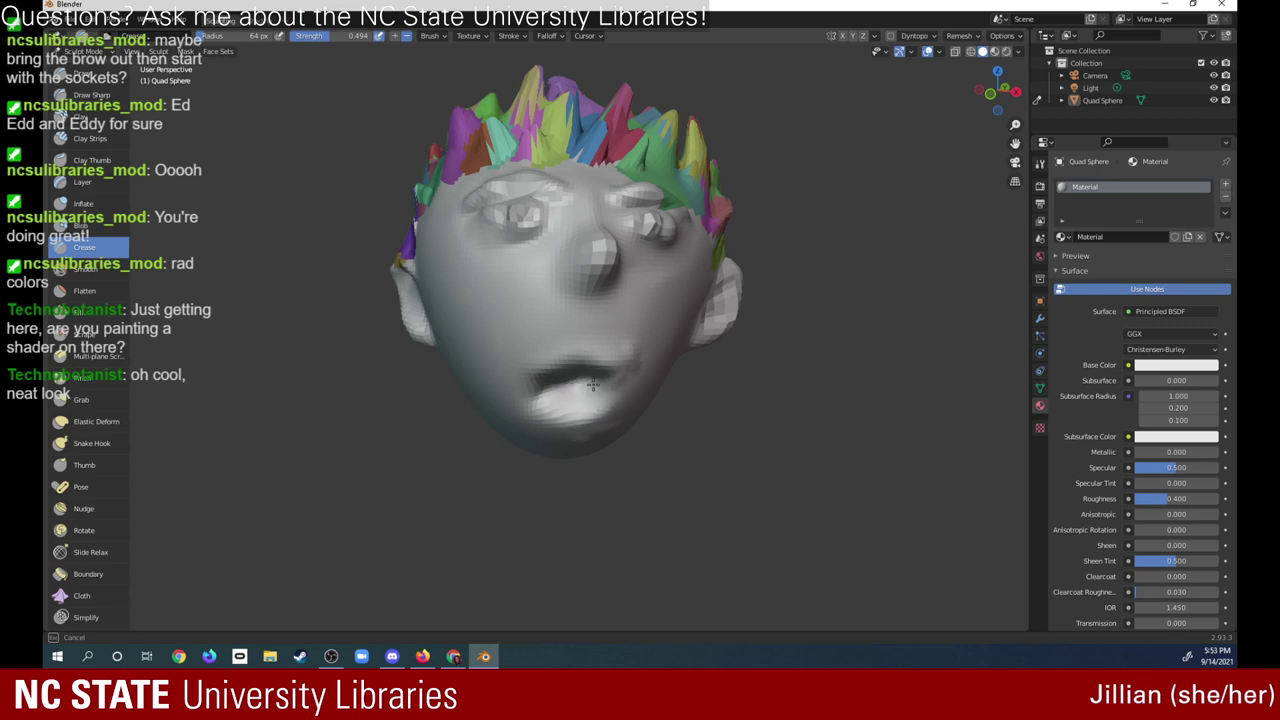
left_click_drag(989, 92, 993, 100)
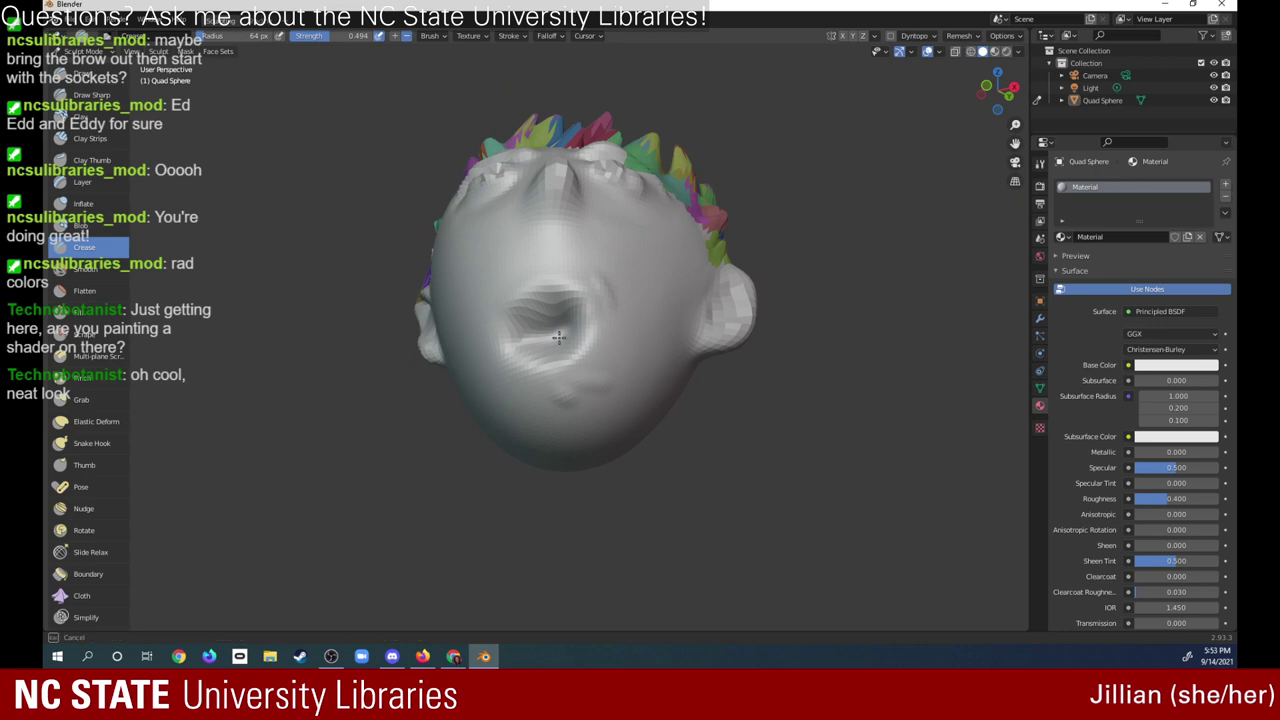
left_click_drag(523, 293, 560, 338, "shift")
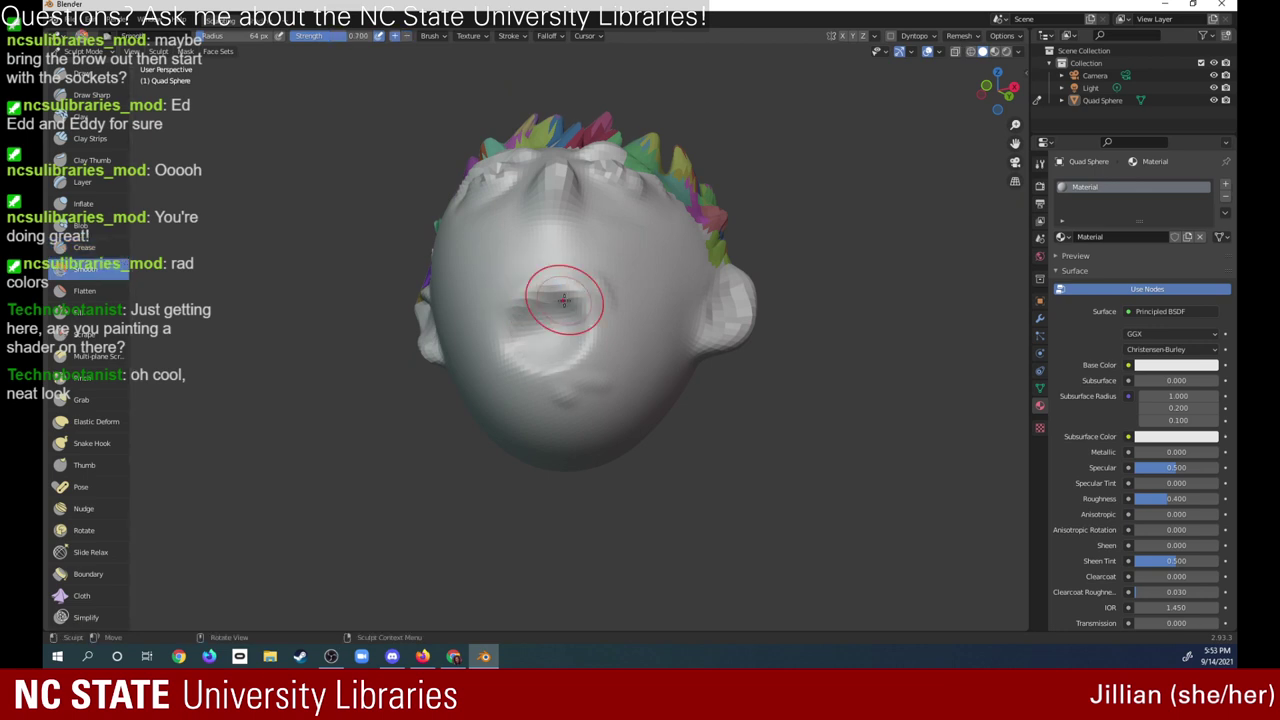
mouse_move(994, 88)
left_mouse_down()
mouse_move(997, 100)
mouse_move(936, 124)
mouse_move(965, 140)
left_mouse_up()
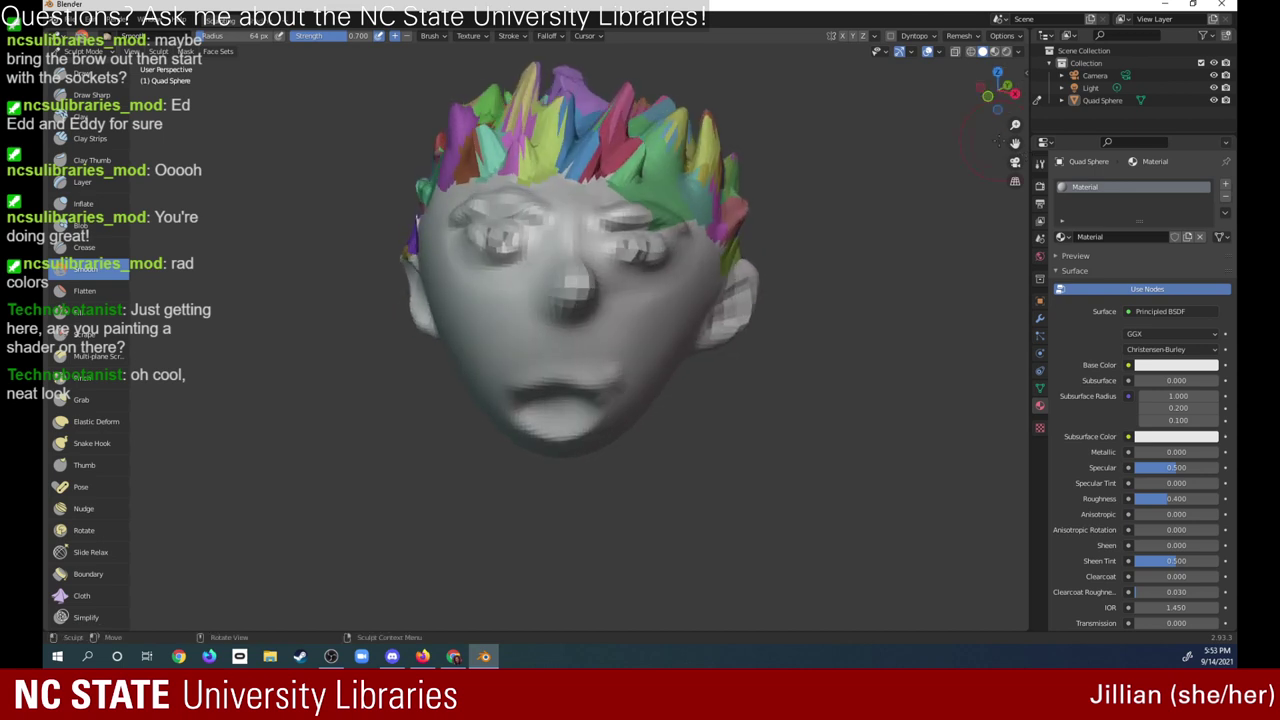
left_click_drag(997, 95, 983, 30)
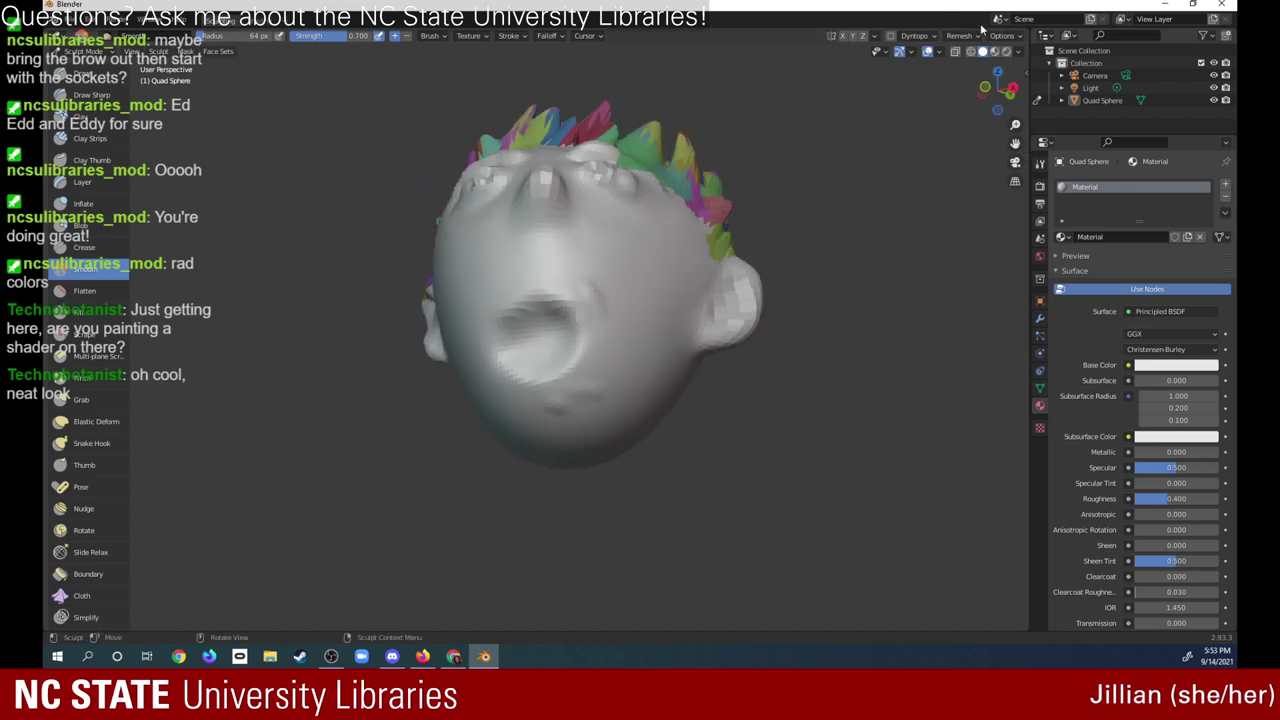
- Build up the lower lip and chin with the Clay Strips brush
left_click(90, 138)
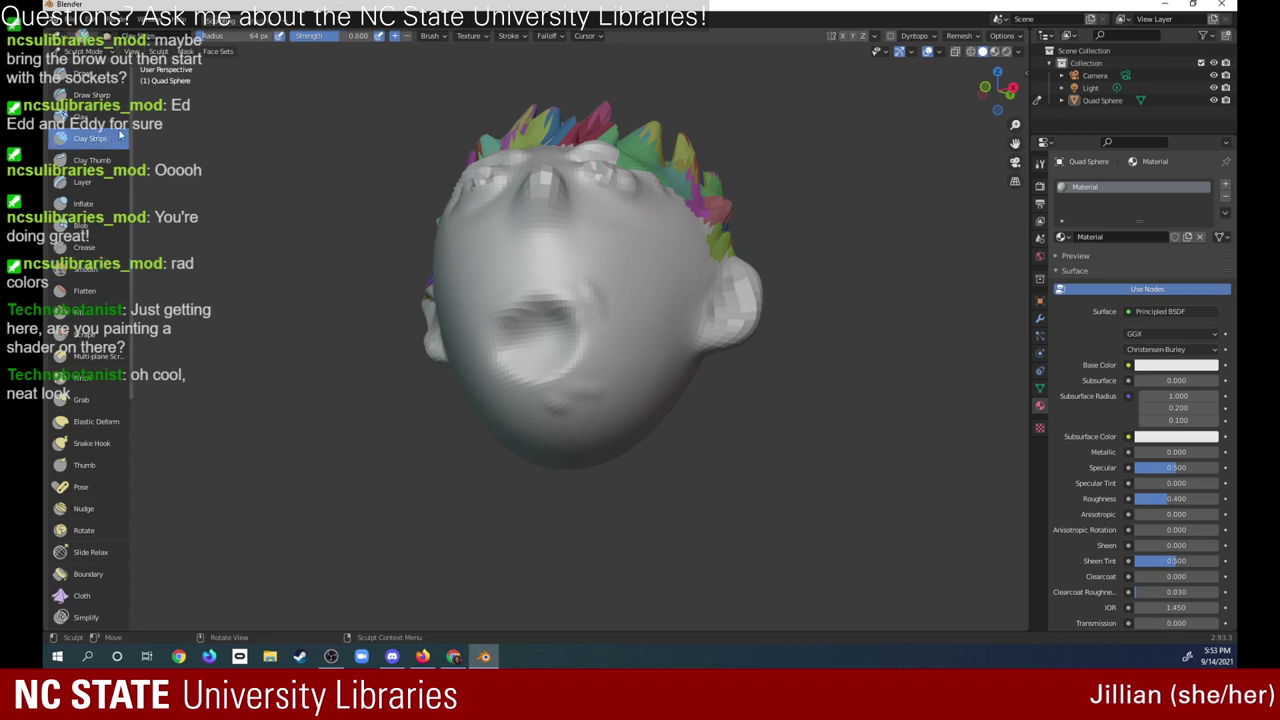
left_click_drag(997, 95, 995, 105)
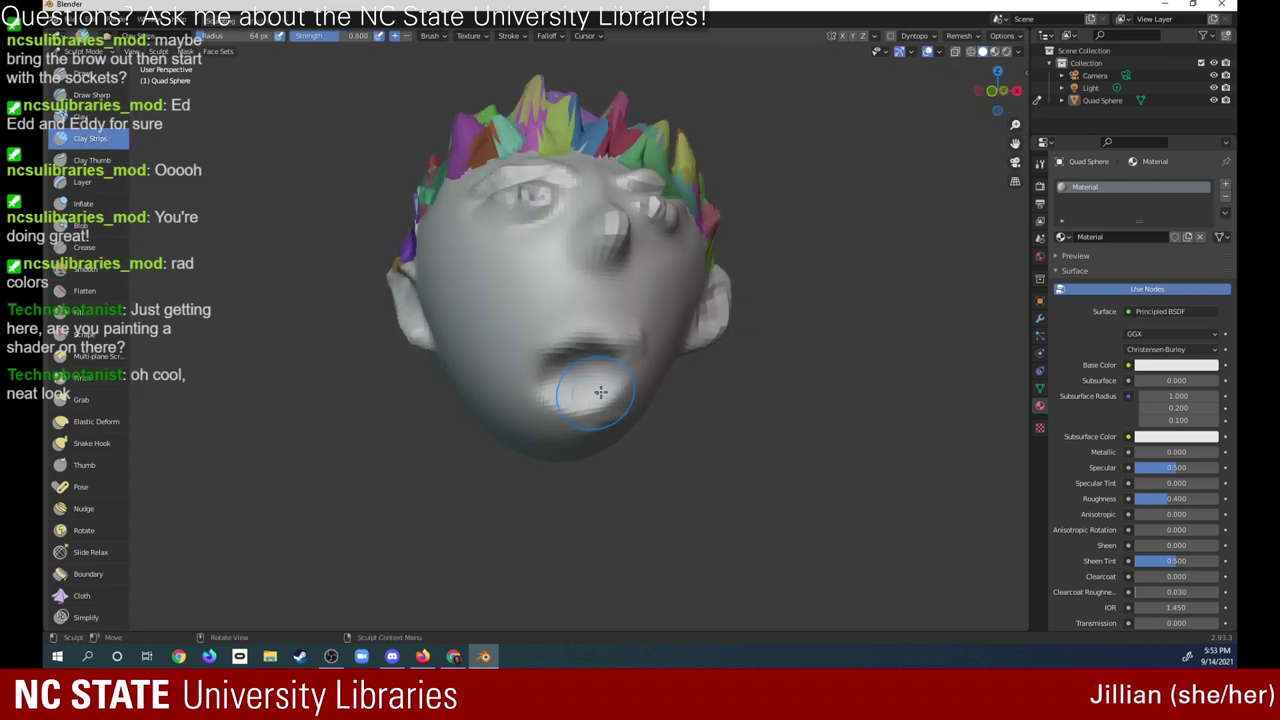
left_click_drag(600, 392, 603, 398)
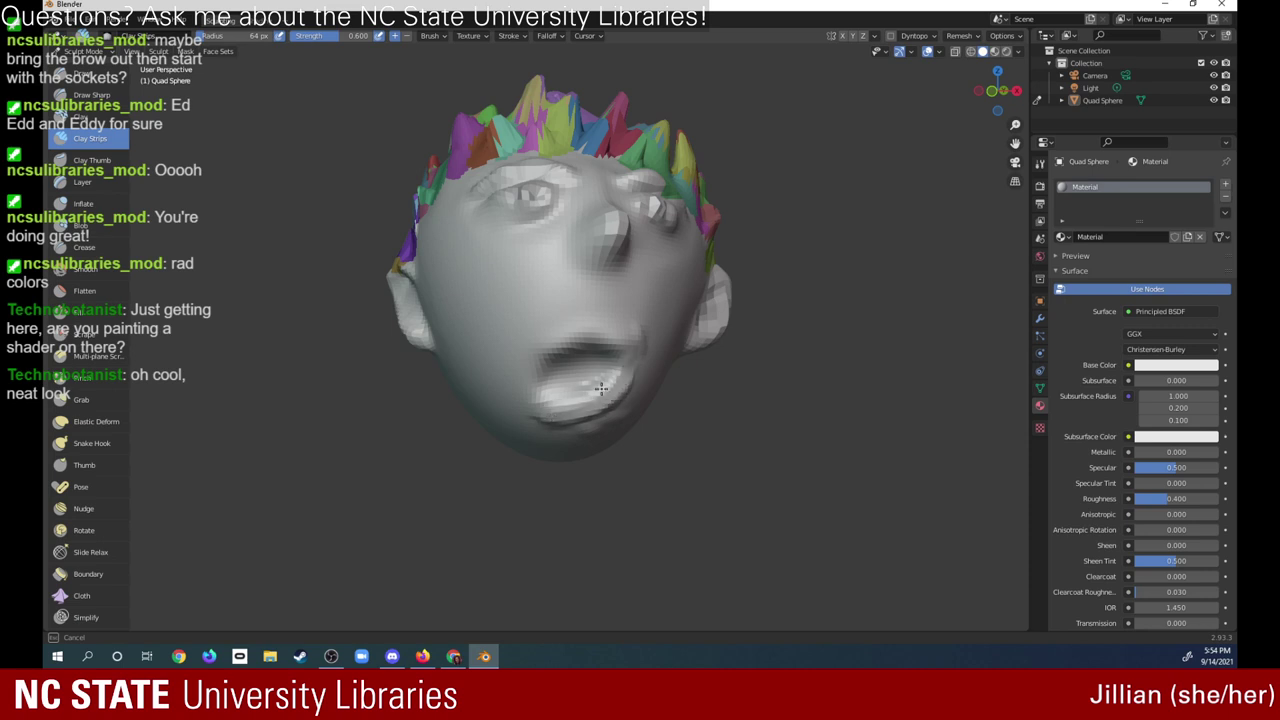
mouse_move(997, 90)
left_mouse_down()
mouse_move(940, 76)
mouse_move(982, 40)
left_mouse_up()
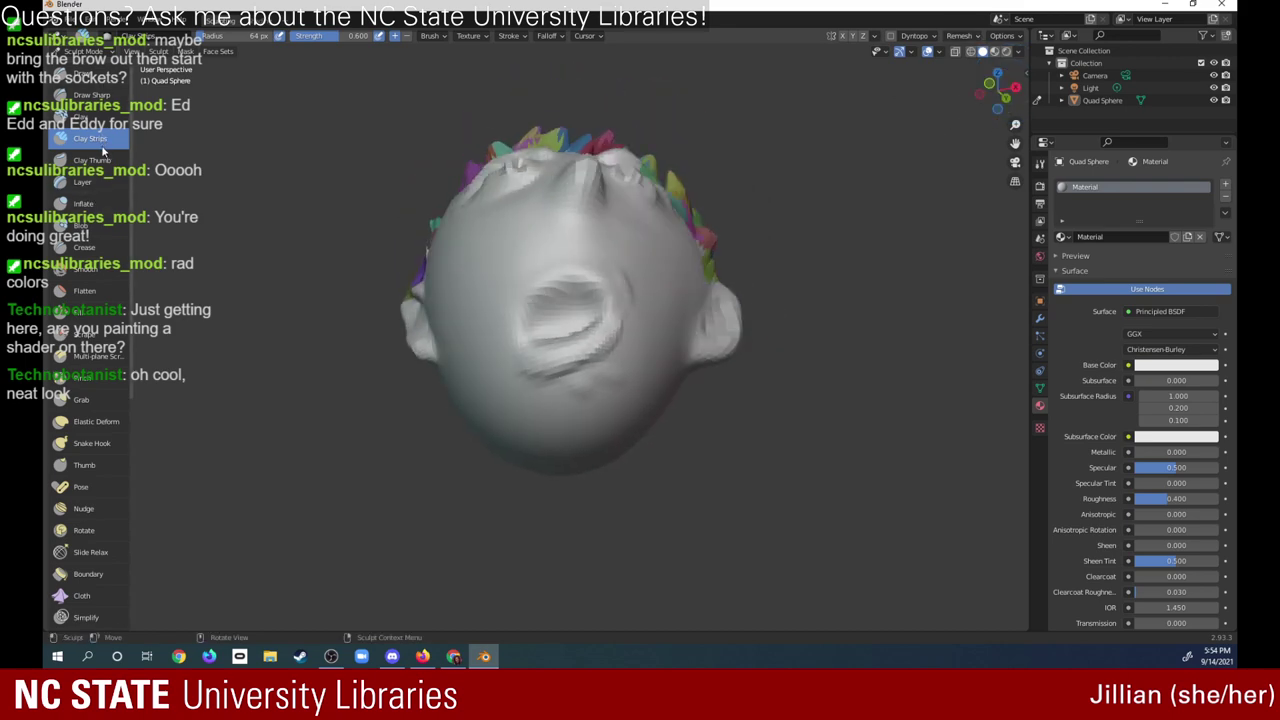
- Raise a ridge across the lower mouth with the Layer brush and crease the lower lip edge
left_click(88, 184)
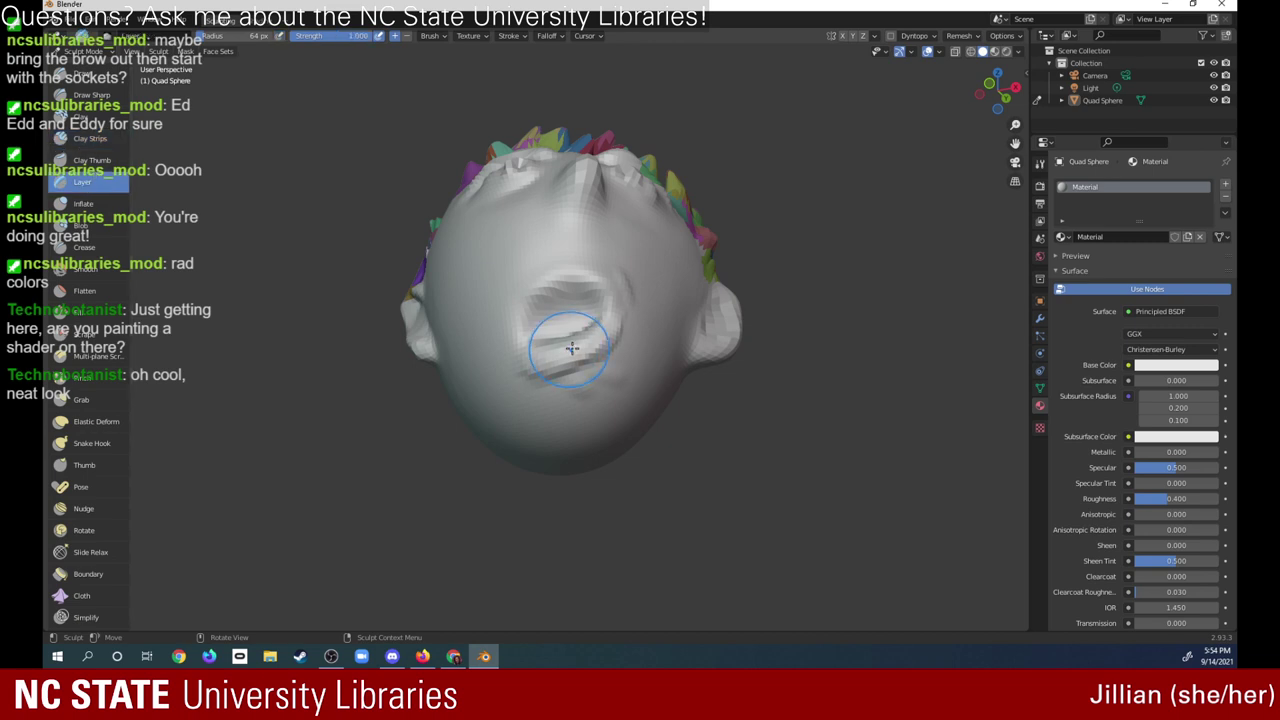
left_click_drag(571, 347, 523, 366)
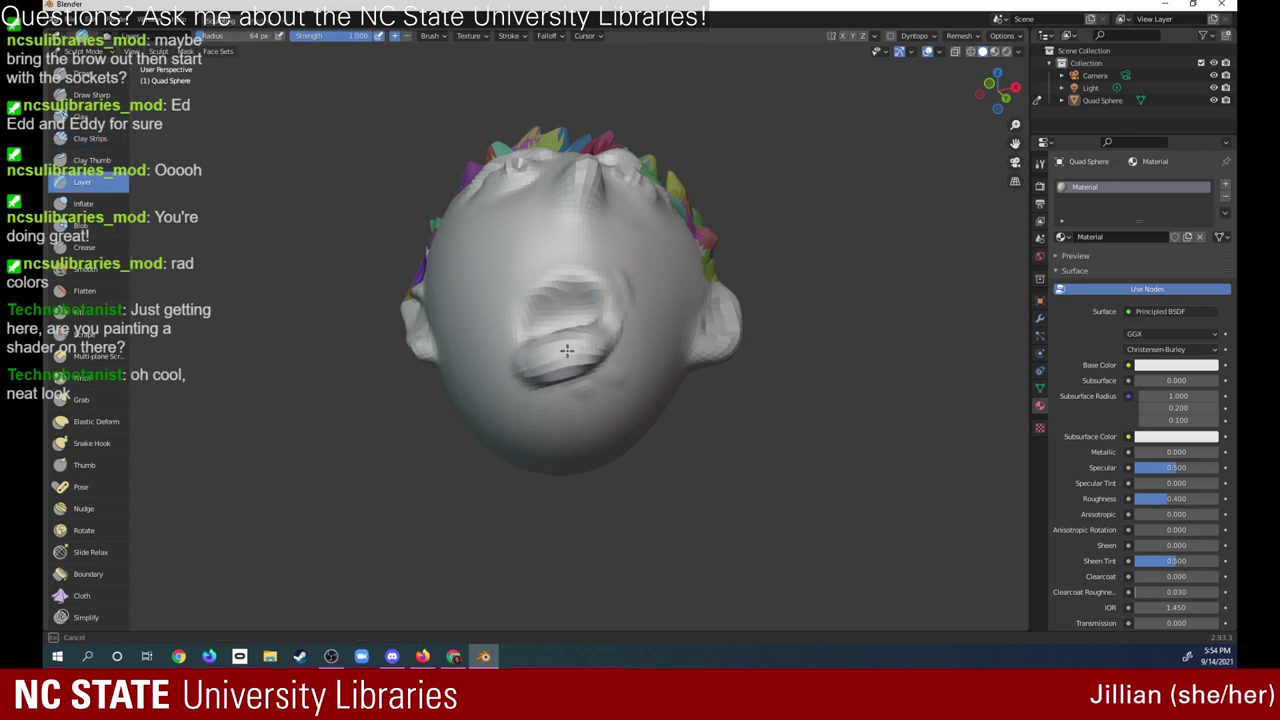
mouse_move(997, 88)
left_mouse_down()
mouse_move(955, 181)
mouse_move(986, 117)
left_mouse_up()
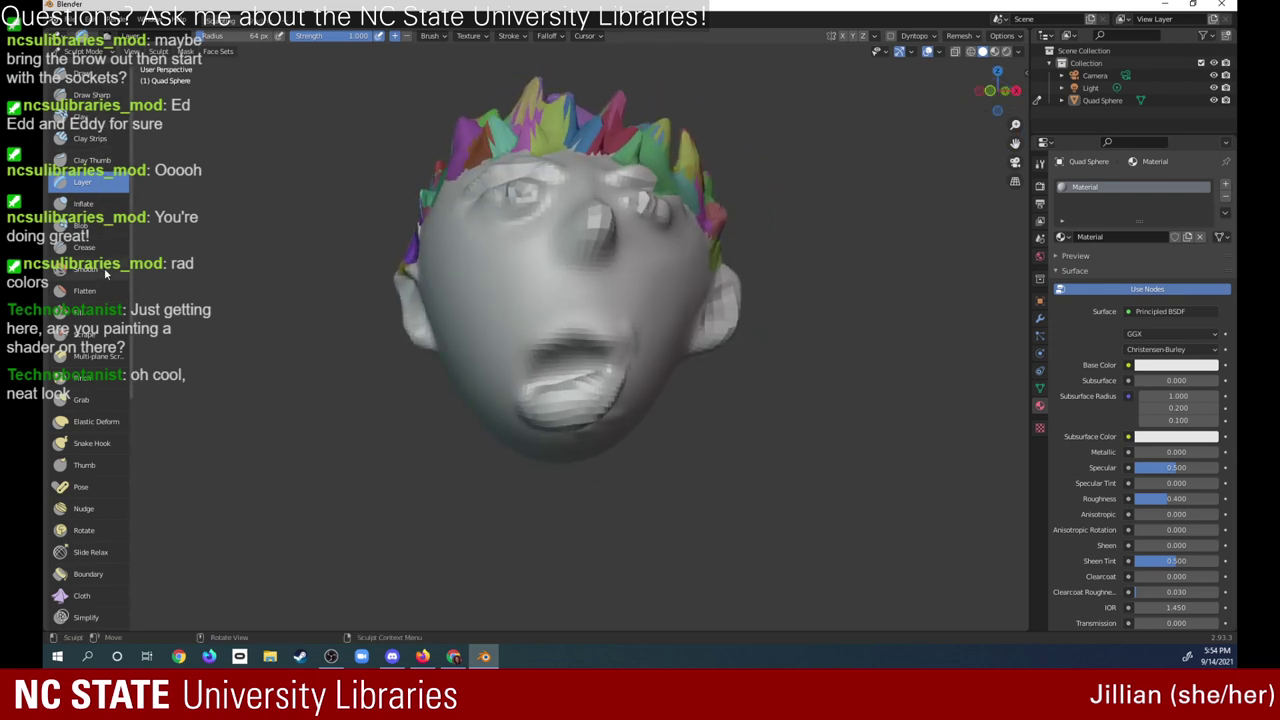
left_click(88, 247)
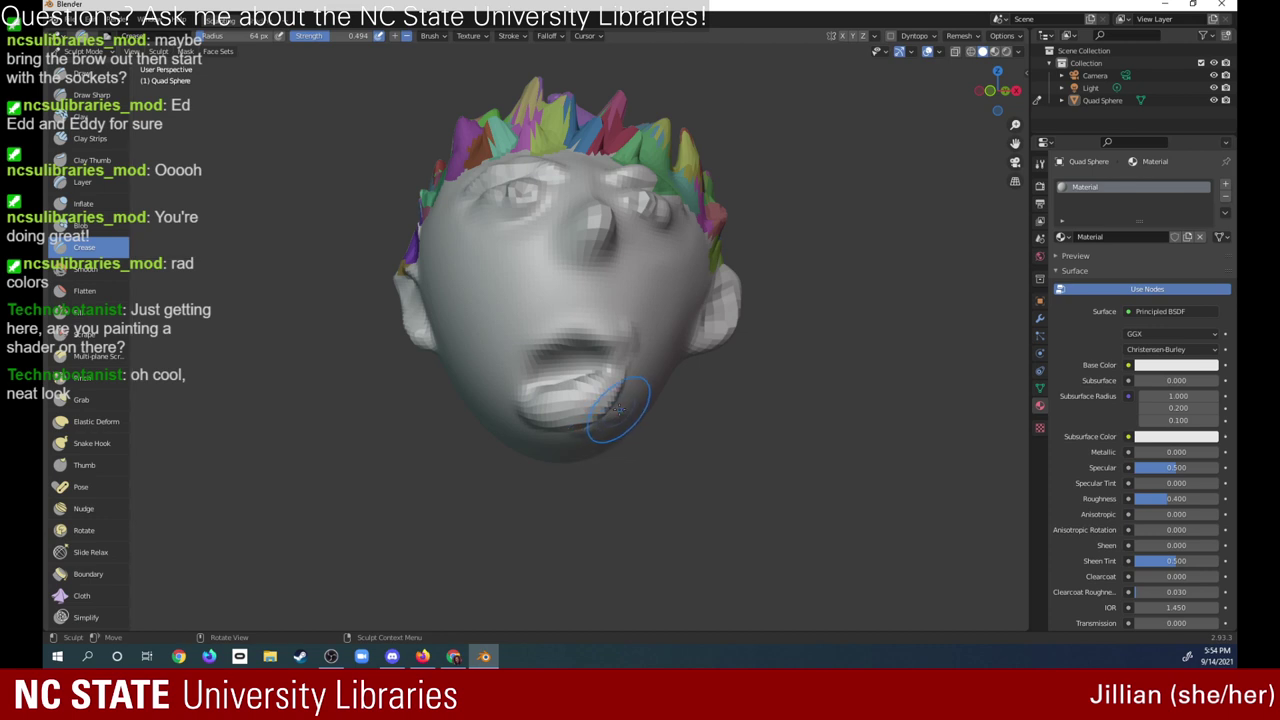
mouse_move(640, 400)
left_mouse_down()
mouse_move(591, 430)
mouse_move(527, 421)
mouse_move(620, 388)
mouse_move(587, 366)
left_mouse_up()
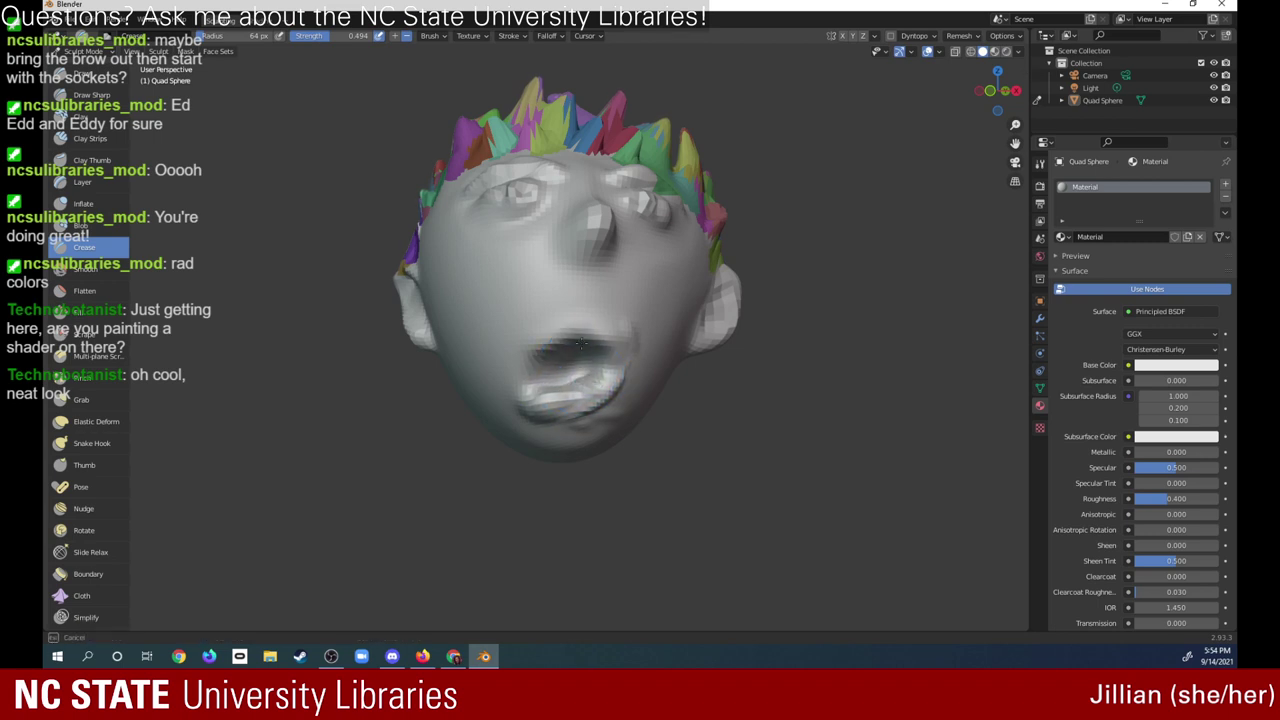
- Smooth the mouth area from above and add further detail inside the mouth
mouse_move(995, 92)
left_mouse_down()
mouse_move(946, 137)
mouse_move(962, 53)
left_mouse_up()
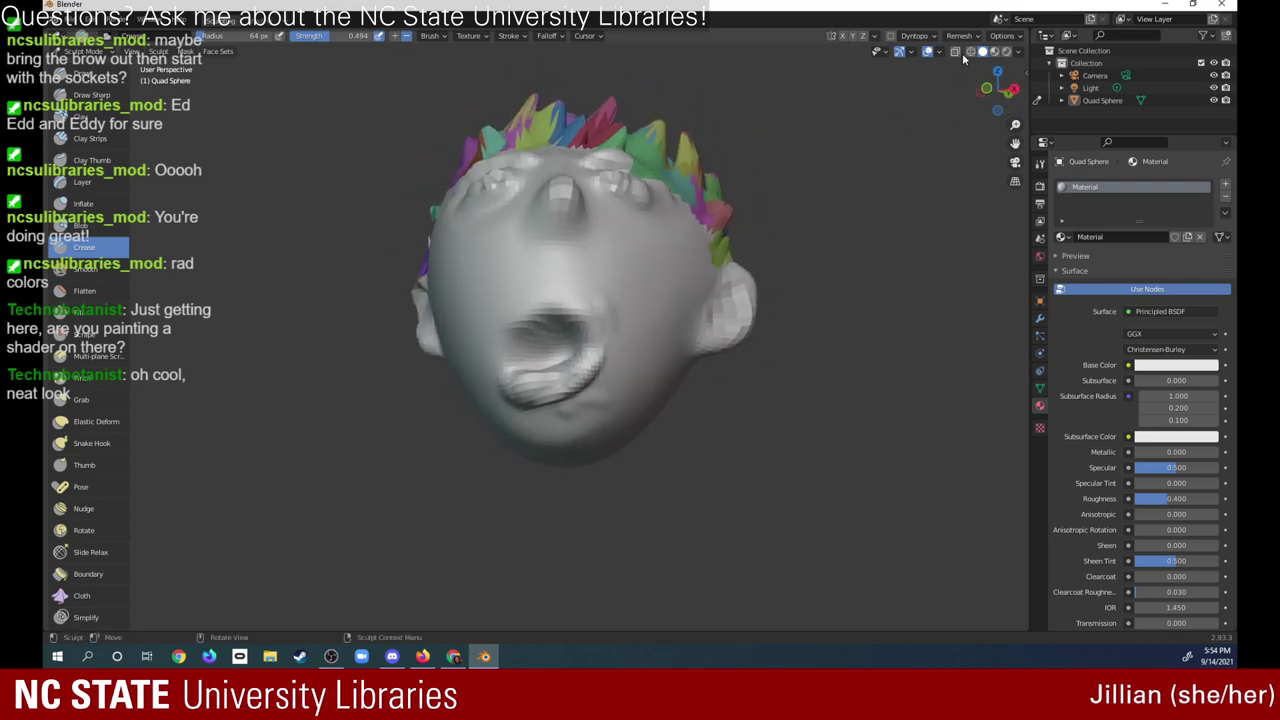
left_click_drag(545, 325, 561, 357, "shift")
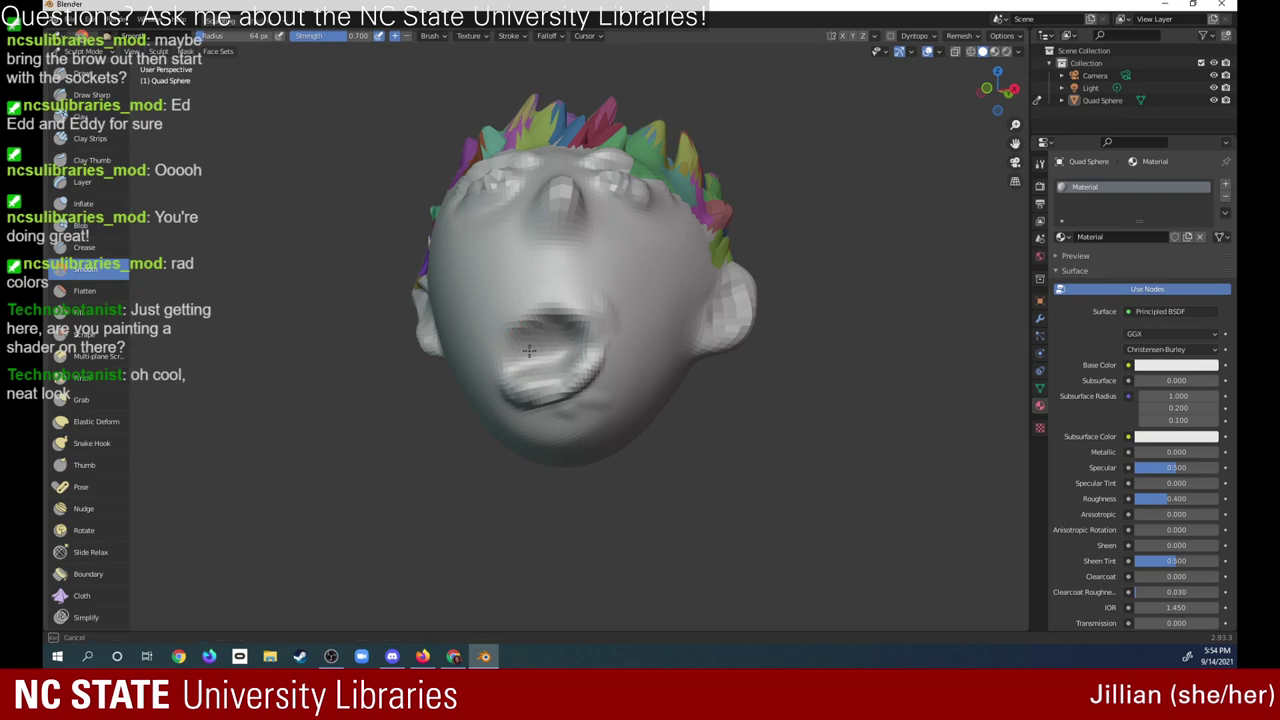
left_click_drag(575, 341, 570, 338, "shift")
mouse_move(998, 90)
left_mouse_down()
mouse_move(907, 100)
mouse_move(985, 137)
mouse_move(988, 110)
left_mouse_up()
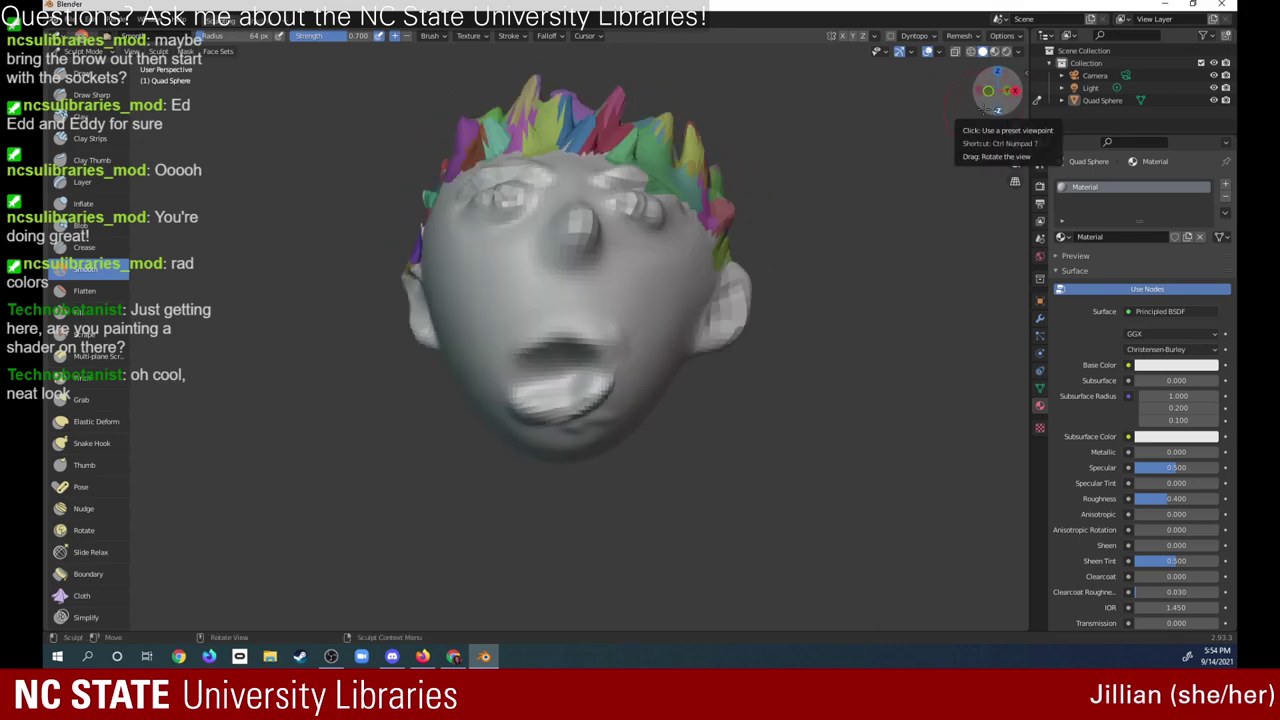
mouse_move(557, 400)
left_mouse_down("shift")
mouse_move(583, 397)
mouse_move(576, 355)
mouse_move(546, 358)
mouse_move(560, 395)
left_mouse_up("shift")
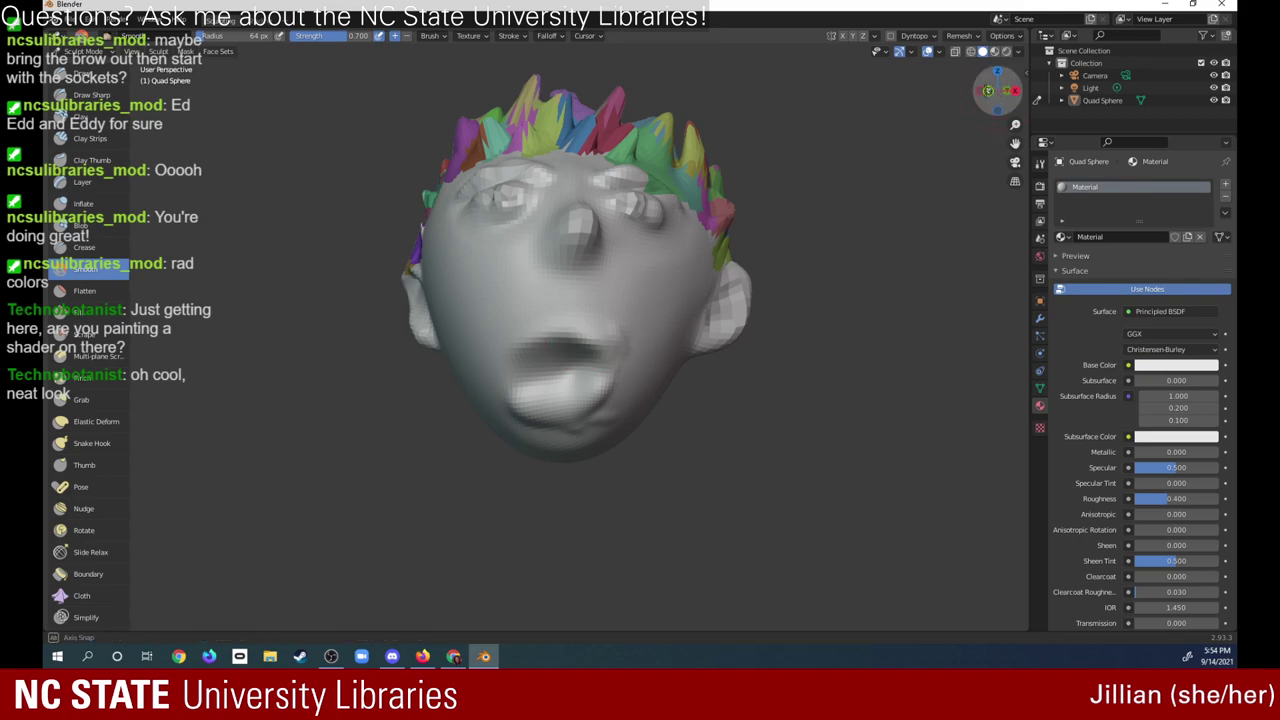
- Smooth the surface around the mouth and chin, then view the head from below
mouse_move(997, 88)
left_mouse_down()
mouse_move(944, 70)
mouse_move(1005, 87)
mouse_move(865, 90)
mouse_move(965, 53)
left_mouse_up()
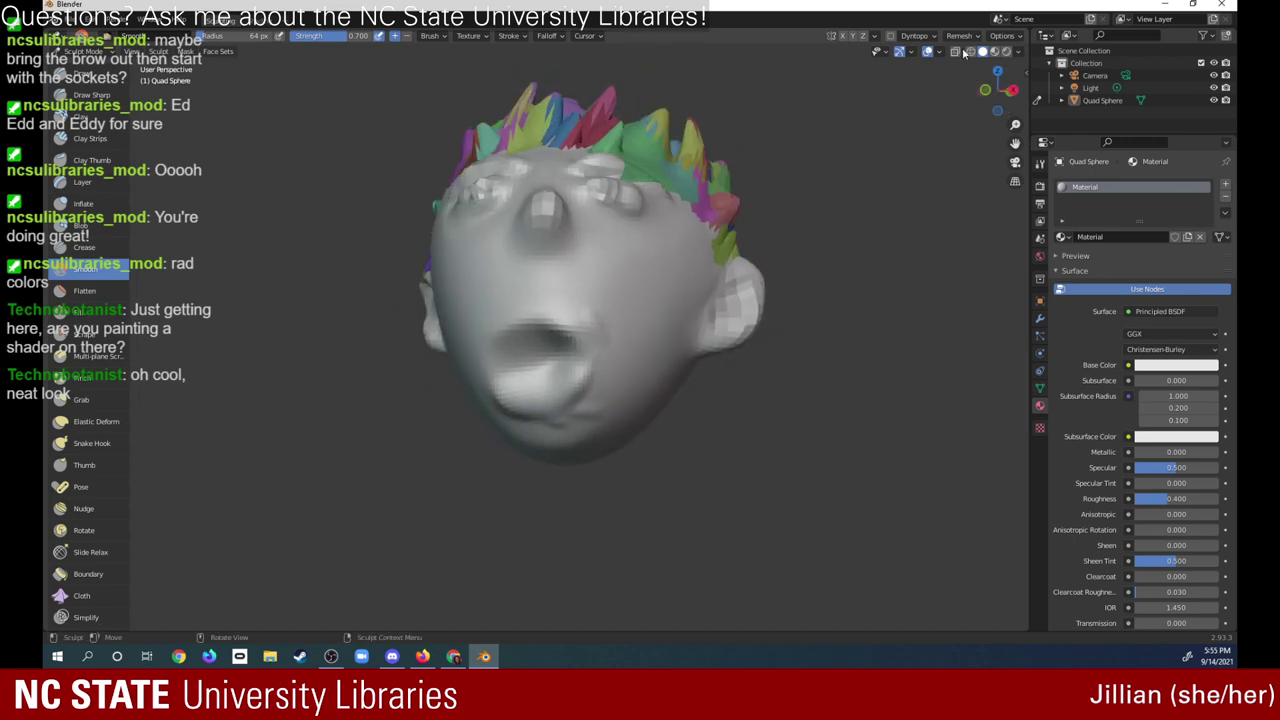
left_click_drag(586, 306, 608, 357)
mouse_move(568, 442)
left_mouse_down()
mouse_move(602, 398)
mouse_move(530, 410)
left_mouse_up()
mouse_move(530, 410)
middle_mouse_down()
mouse_move(935, 114)
mouse_move(888, 102)
mouse_move(945, 101)
mouse_move(1009, 55)
middle_mouse_up()
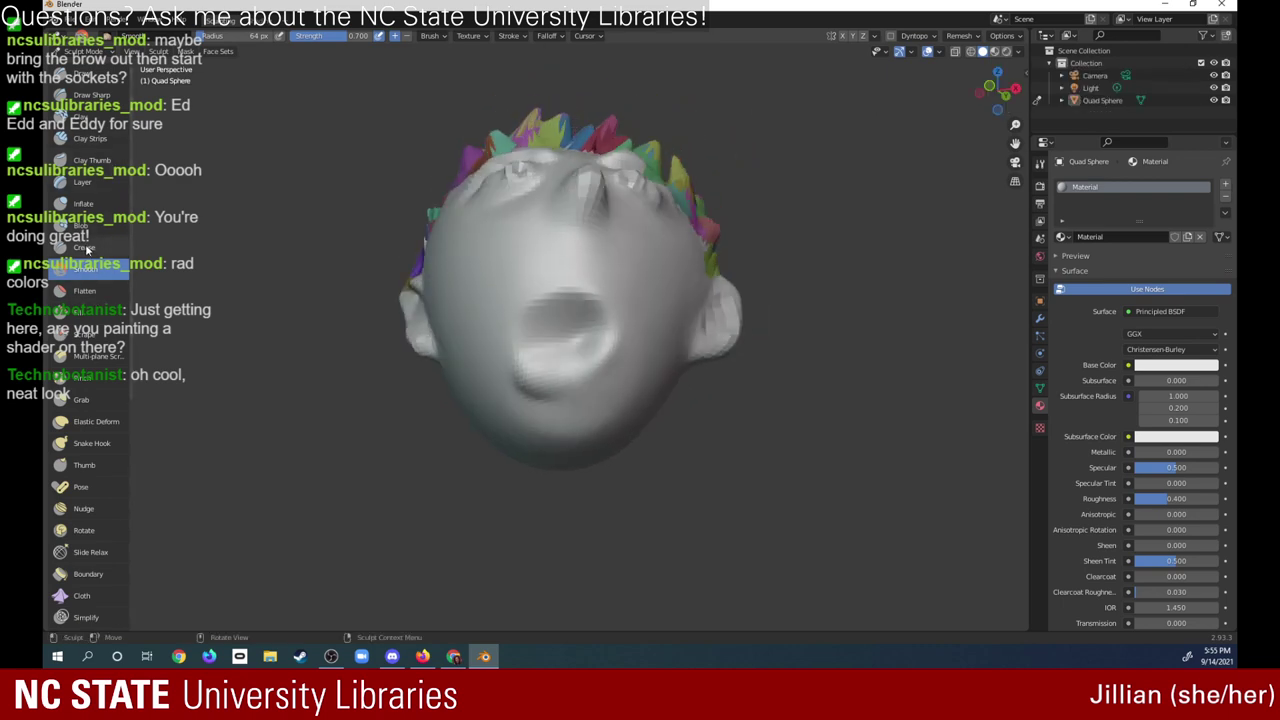
- Carve deeper crease grooves inside the mouth with the Crease brush at a 28 px radius
left_click(84, 247)
left_click_drag(574, 334, 531, 279)
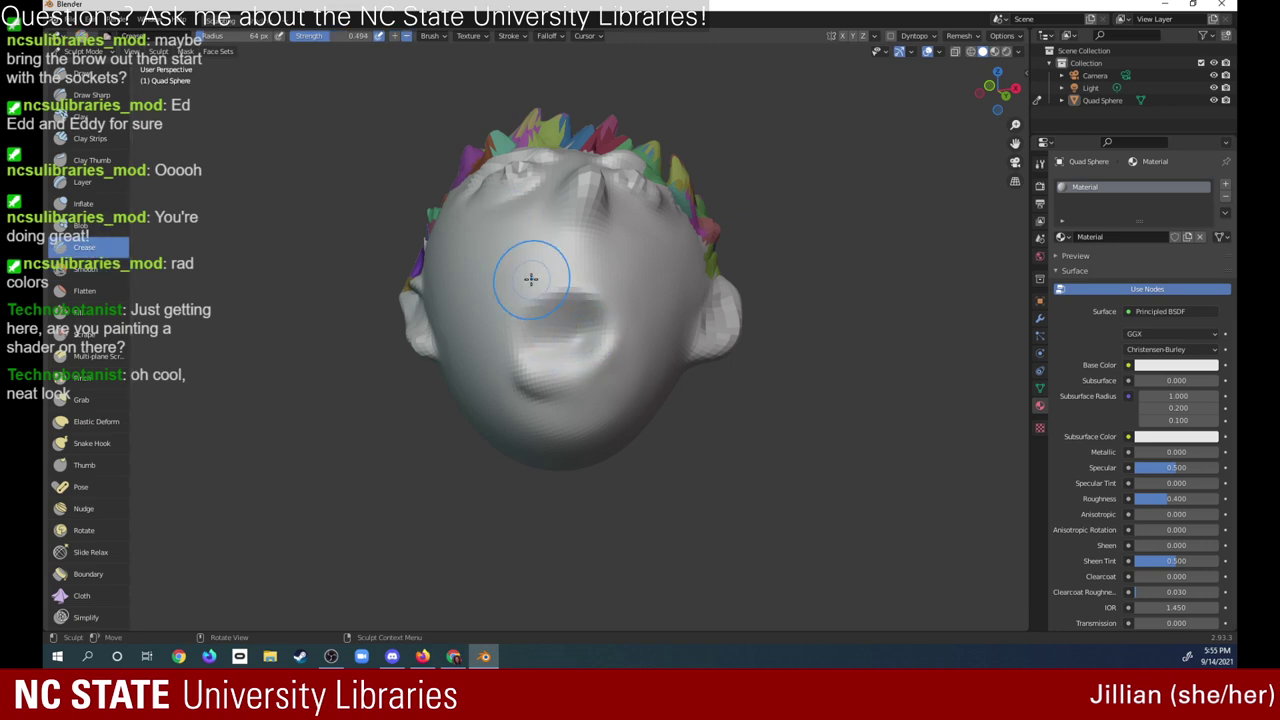
key("f")
left_click(559, 279)
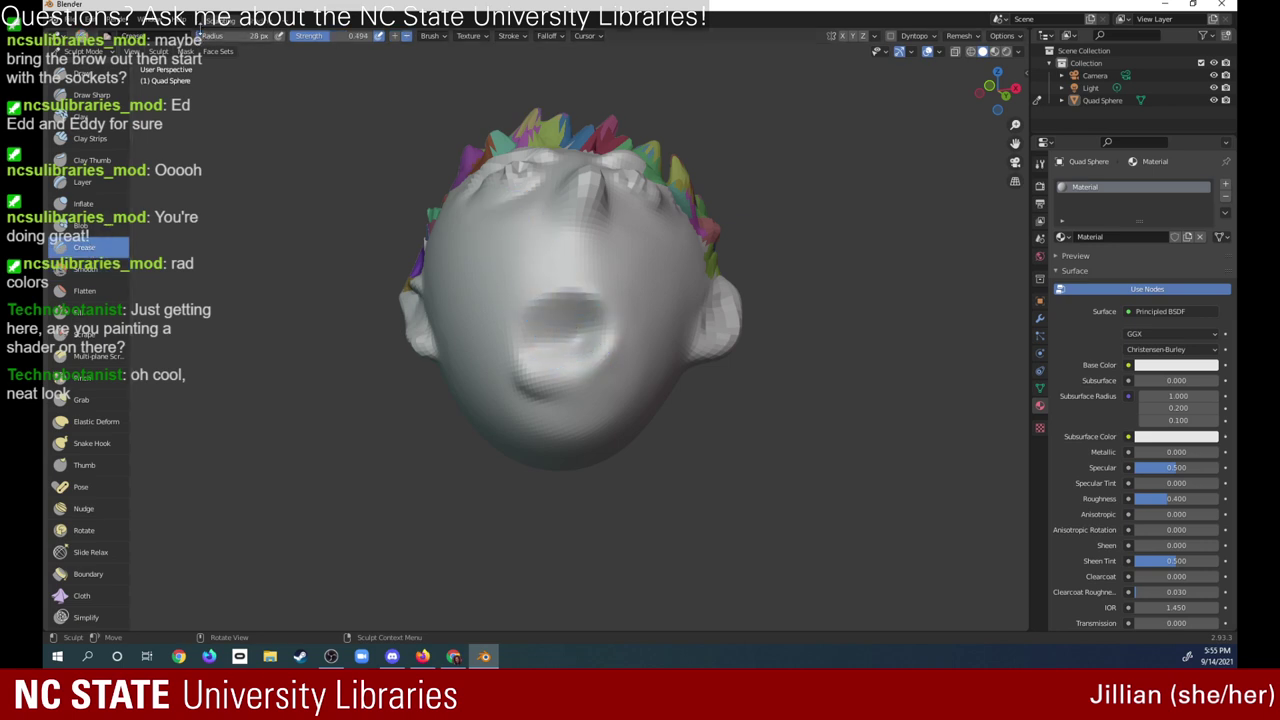
left_click_drag(563, 328, 565, 347)
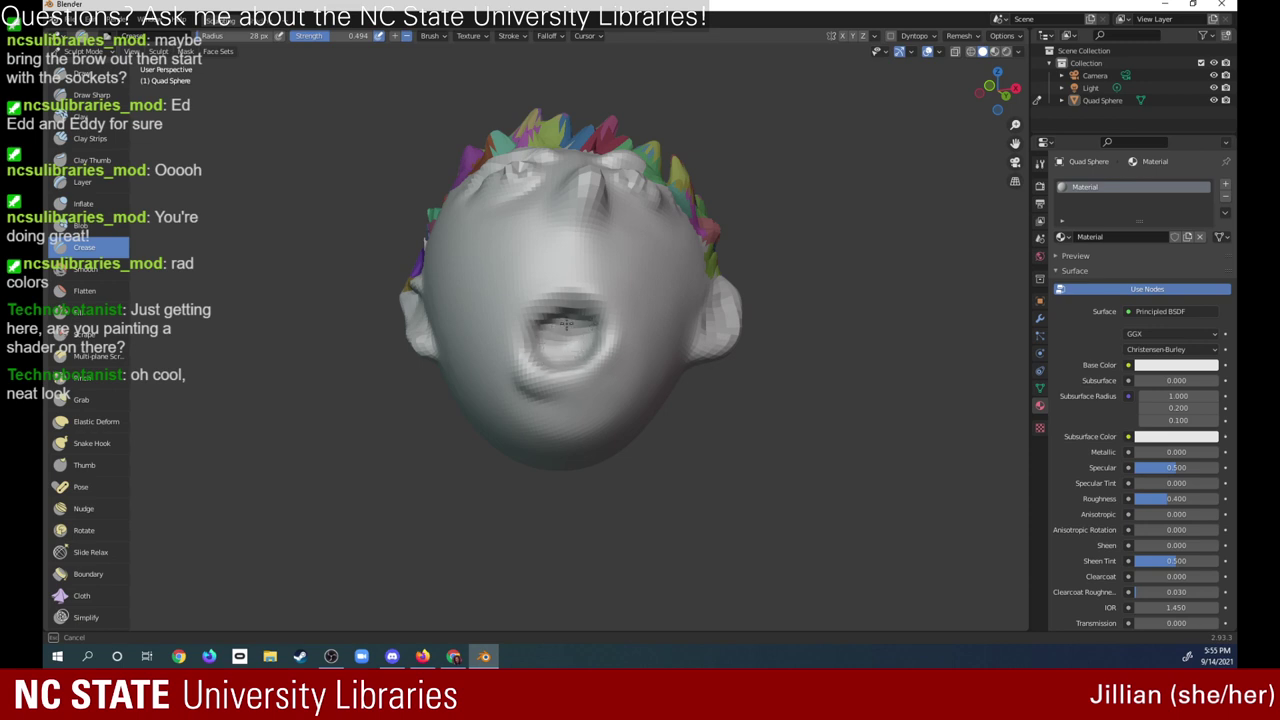
left_click_drag(575, 305, 594, 297)
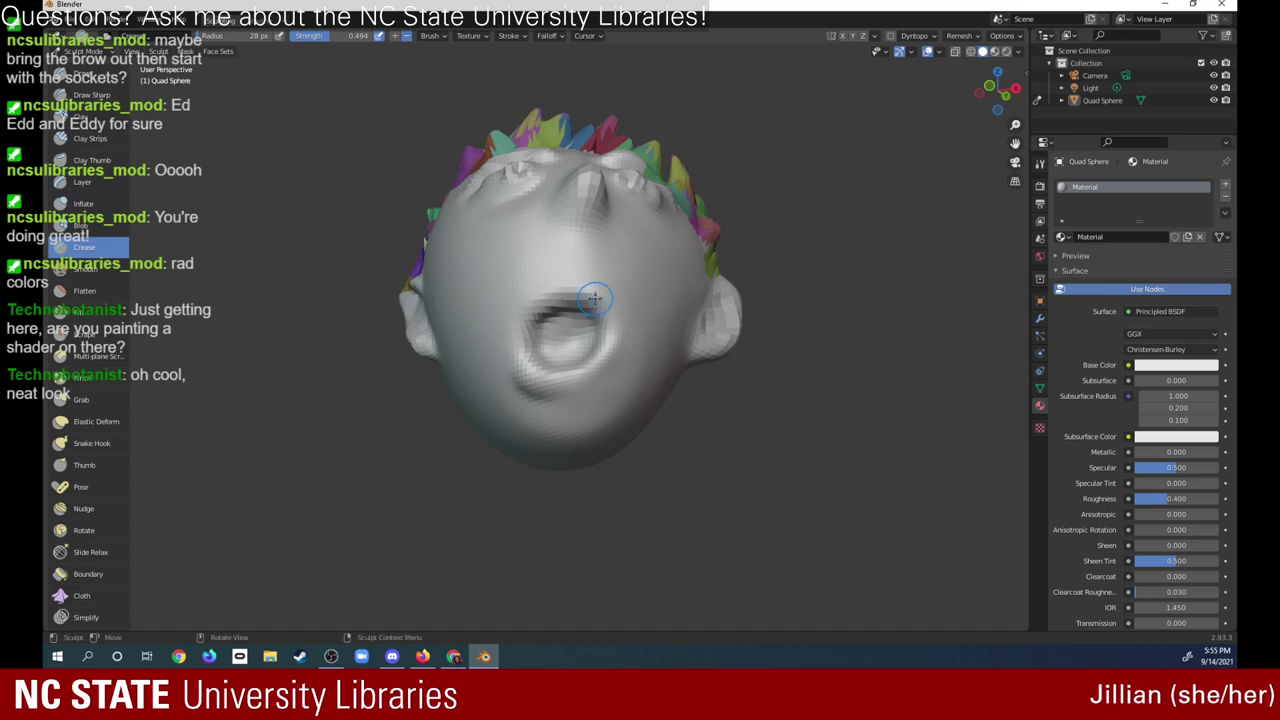
mouse_move(997, 88)
left_mouse_down()
mouse_move(981, 127)
mouse_move(946, 89)
mouse_move(841, 157)
mouse_move(988, 113)
mouse_move(946, 147)
mouse_move(961, 133)
mouse_move(840, 135)
mouse_move(918, 149)
left_mouse_up()
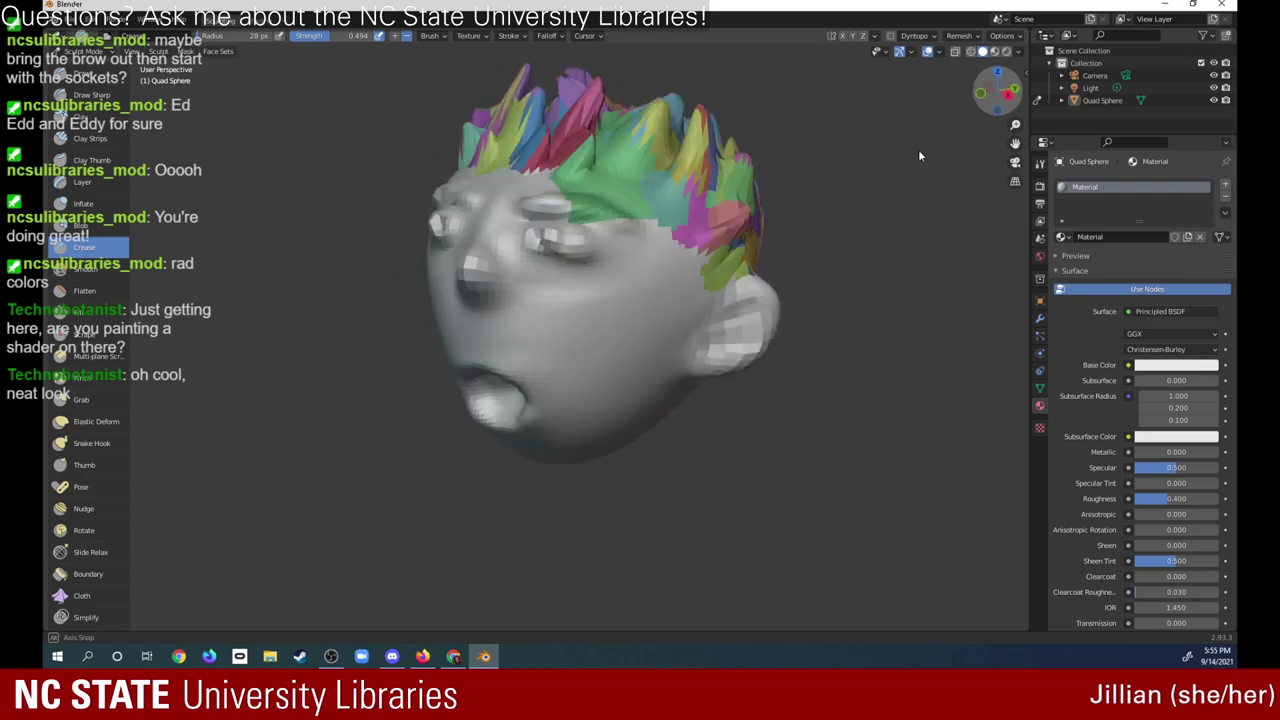
mouse_move(918, 149)
middle_mouse_down()
mouse_move(953, 134)
mouse_move(986, 153)
mouse_move(987, 169)
mouse_move(957, 140)
mouse_move(954, 113)
middle_mouse_up()
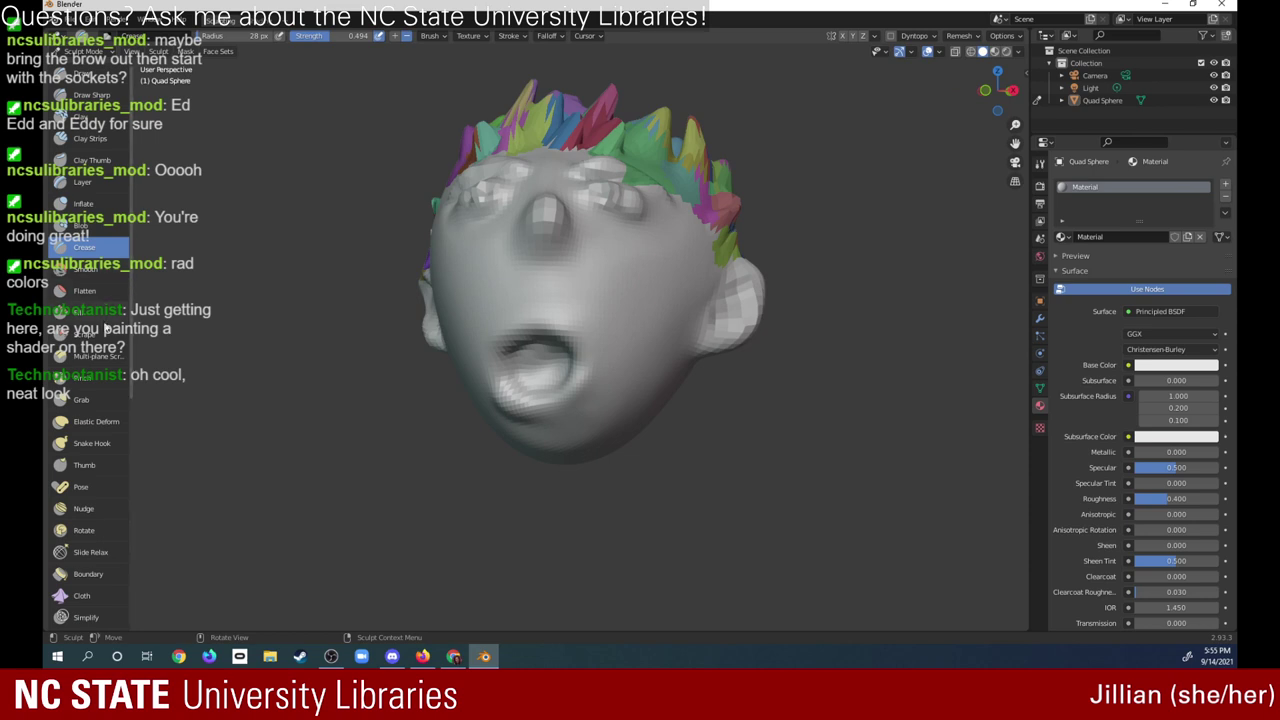
- Pull the chin slightly downward with the Grab brush at a 171 px radius
left_click(98, 402)
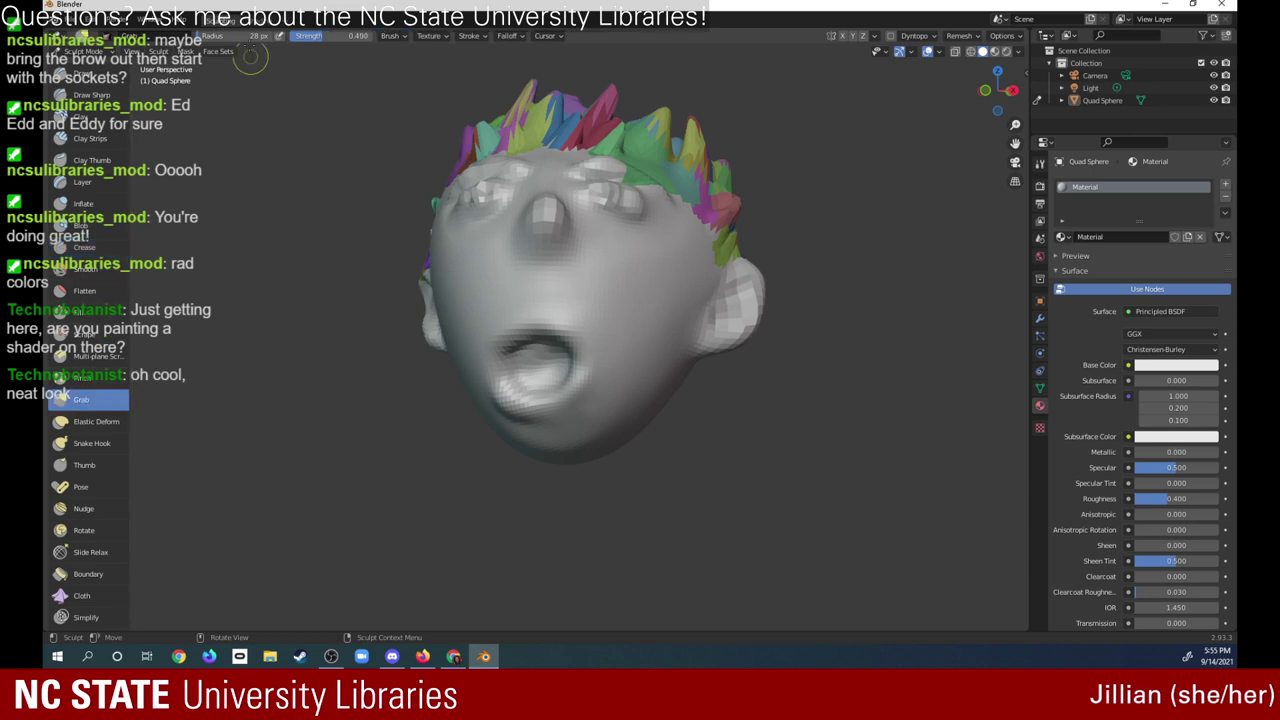
left_click_drag(219, 38, 239, 38)
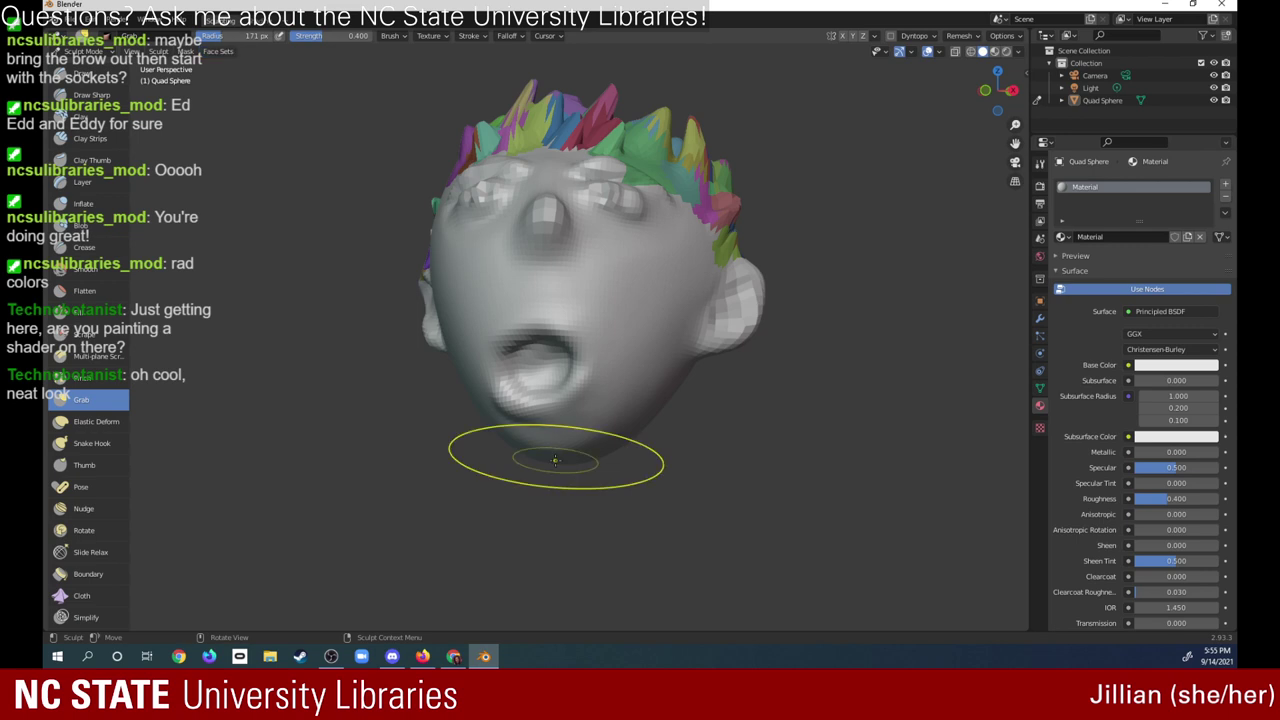
mouse_move(997, 88)
left_mouse_down()
mouse_move(815, 50)
mouse_move(805, 73)
left_mouse_up()
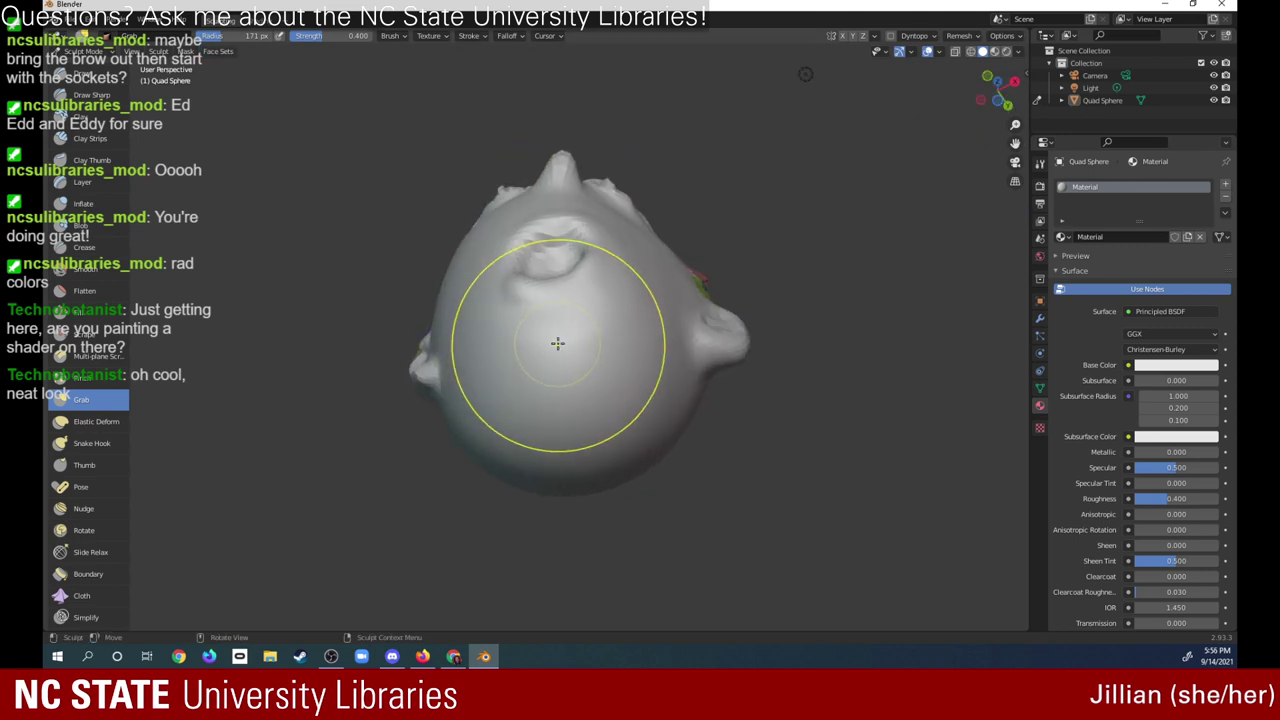
left_click_drag(995, 90, 1000, 185)
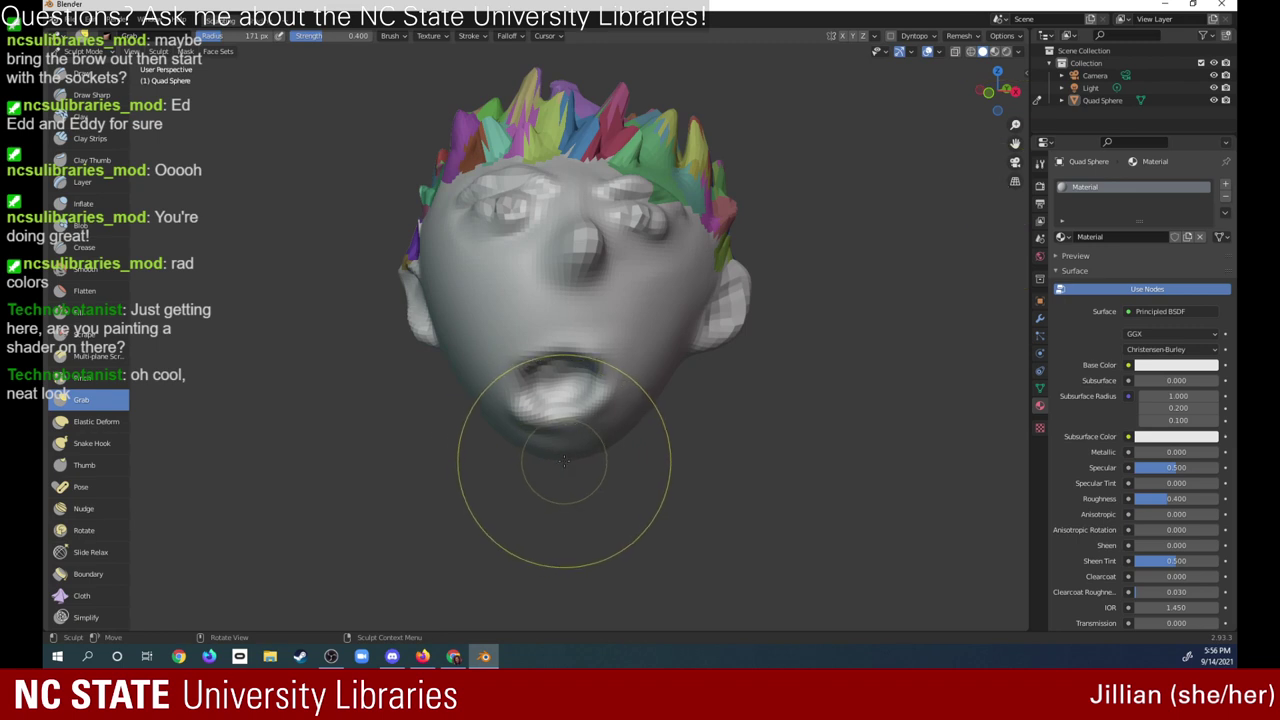
mouse_move(531, 466)
left_mouse_down()
mouse_move(561, 472)
mouse_move(535, 447)
left_mouse_up()
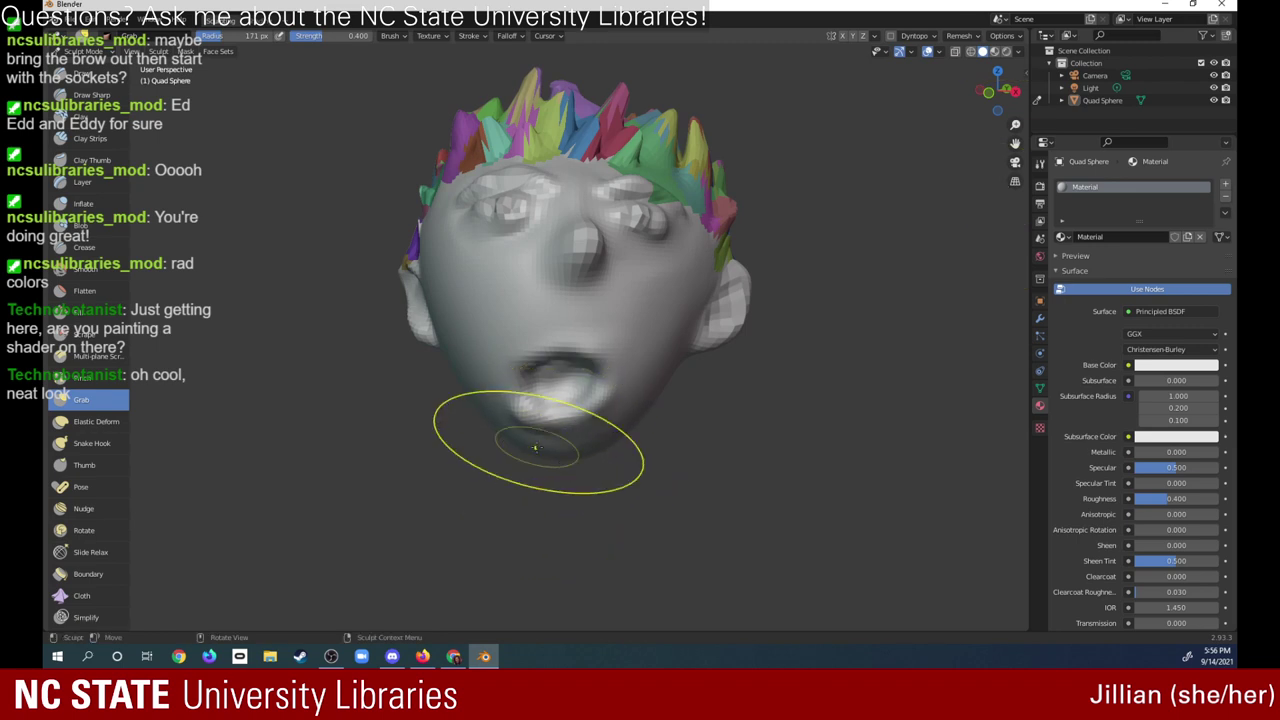
- Stretch the chin into a pointed beard with Snake Hook and crease grooves along it
left_click(110, 443)
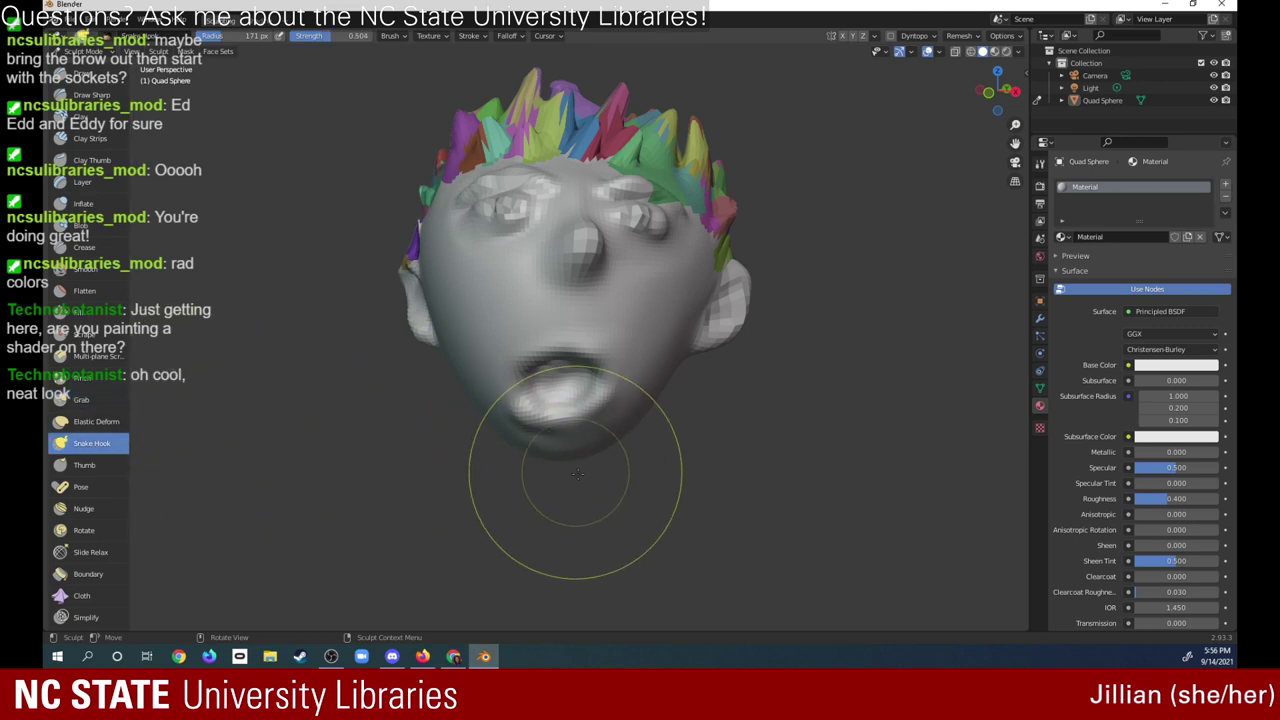
mouse_move(570, 458)
left_mouse_down()
mouse_move(554, 501)
mouse_move(600, 570)
mouse_move(534, 588)
mouse_move(600, 457)
mouse_move(598, 560)
left_mouse_up()
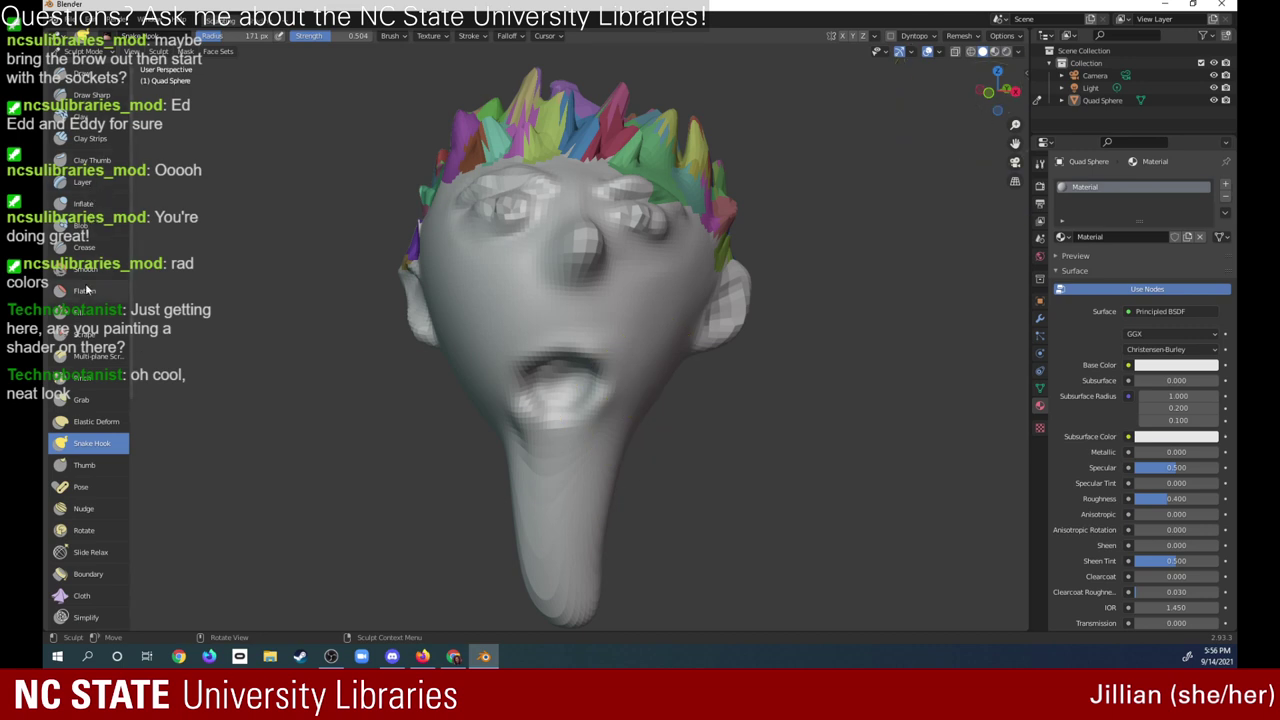
left_click(93, 250)
mouse_move(557, 495)
left_mouse_down()
mouse_move(584, 430)
mouse_move(534, 428)
mouse_move(594, 395)
left_mouse_up()
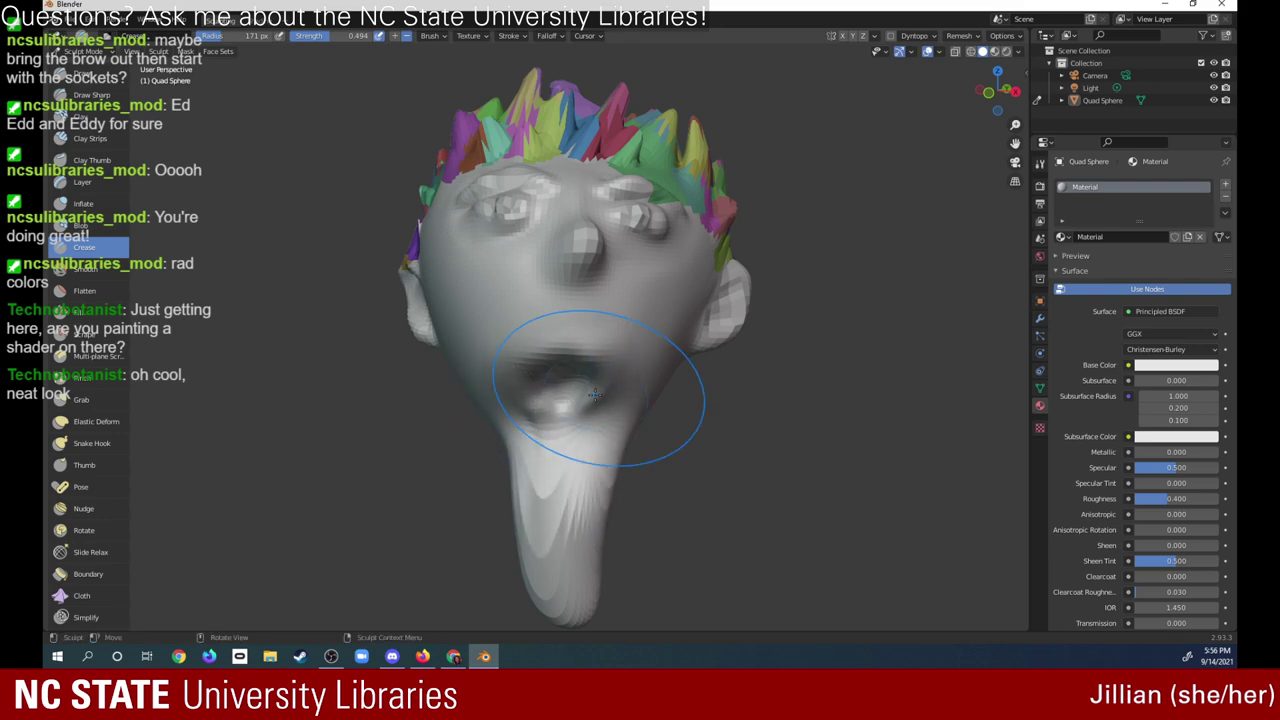
left_click_drag(997, 92, 975, 115)
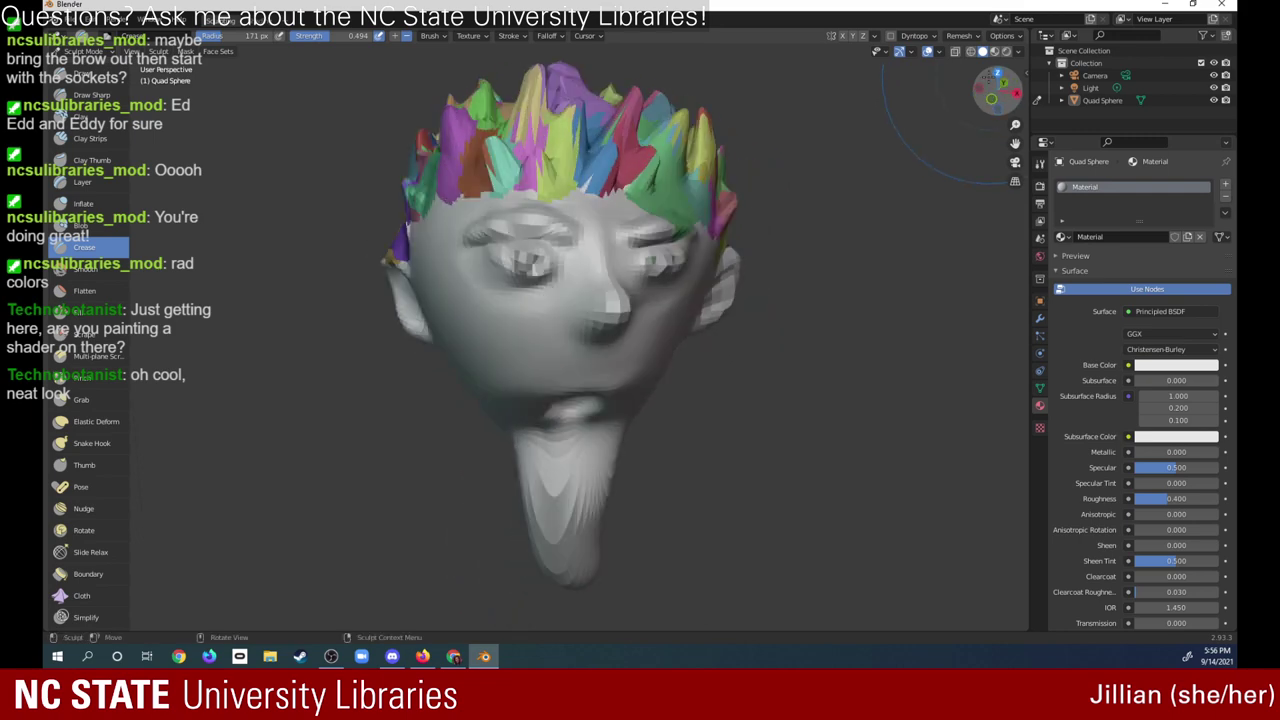
- Undo the beard and chin sculpting strokes repeatedly until the chin is short and rounded again
left_click(95, 17)
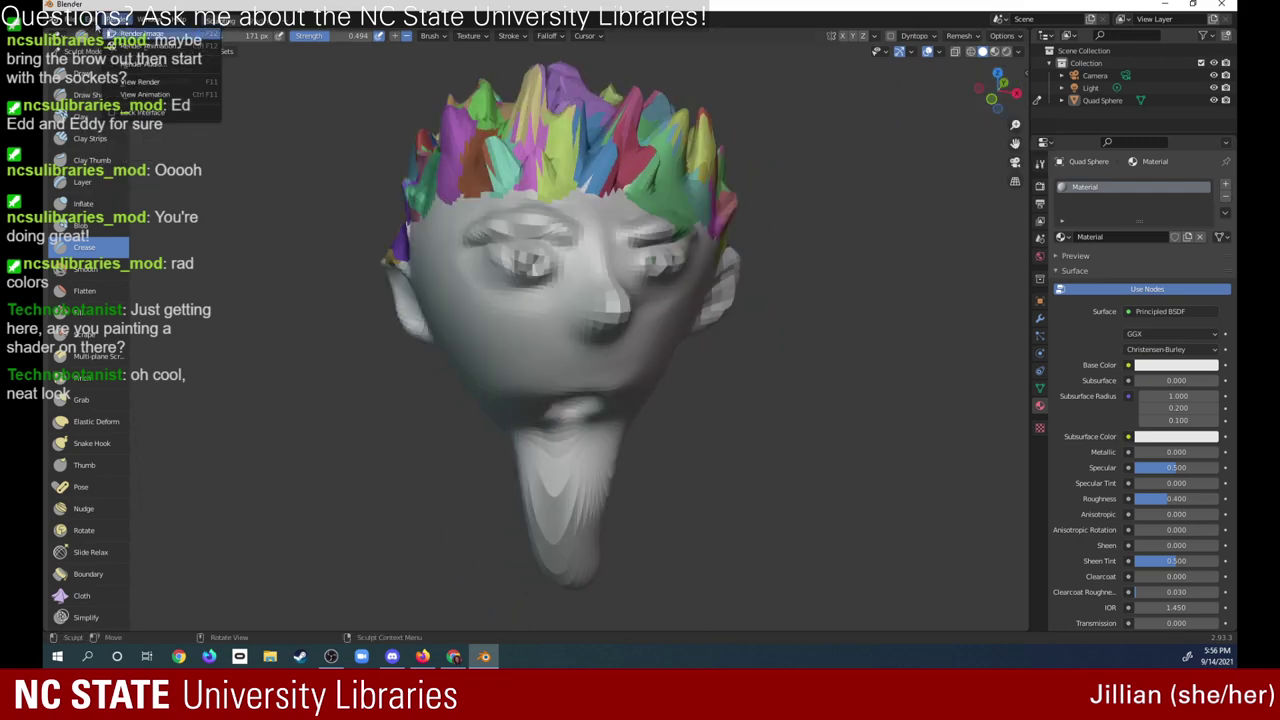
key("Escape")
key("ctrl+z")
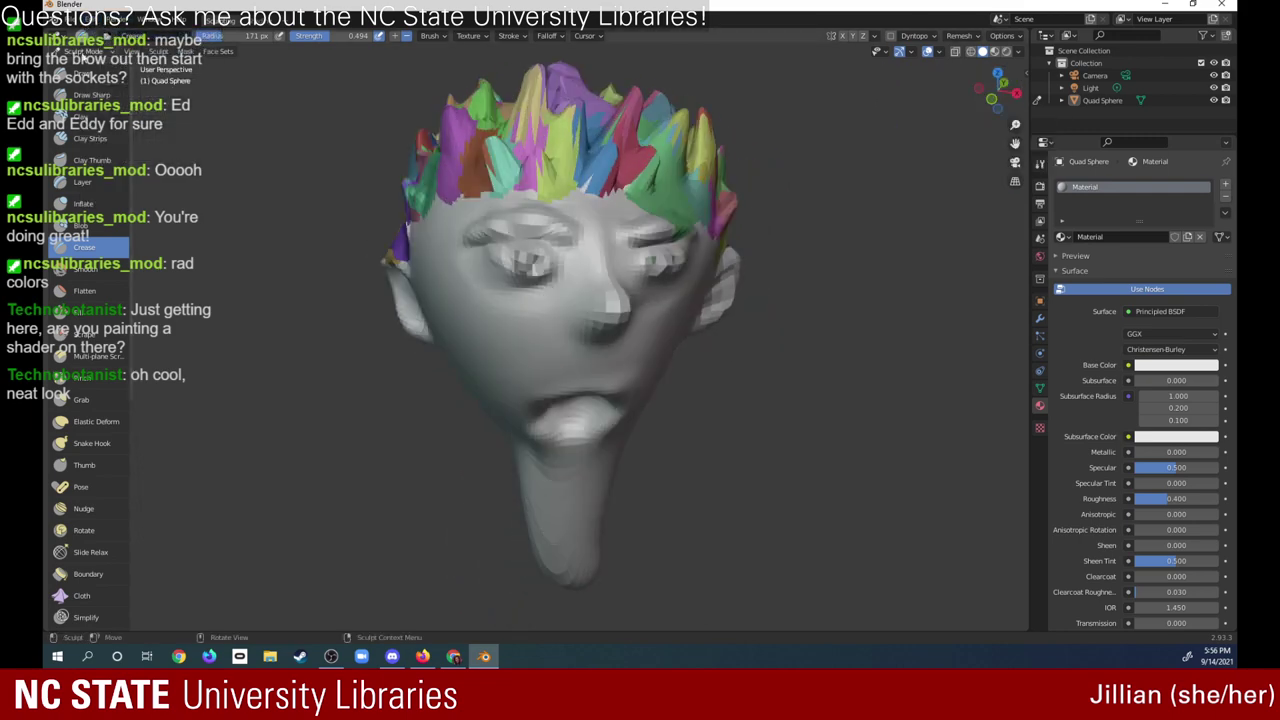
left_click(95, 20)
left_click(110, 34)
left_click(95, 20)
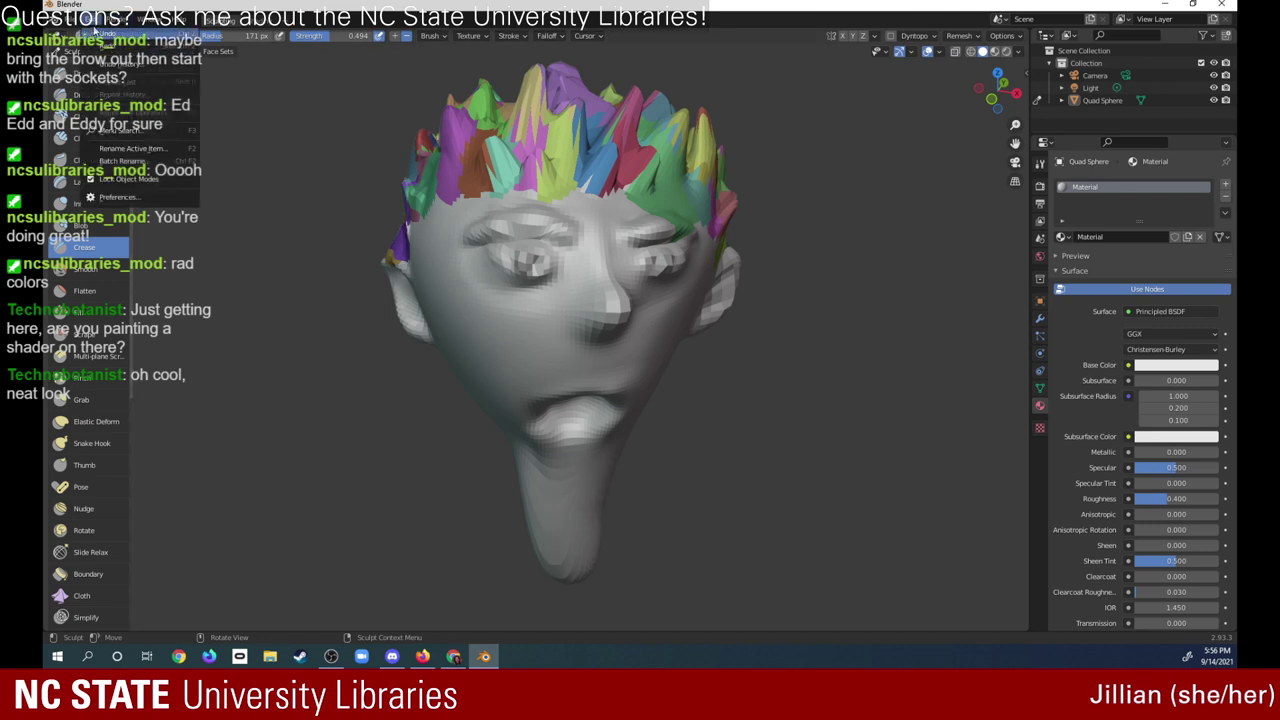
left_click(97, 33)
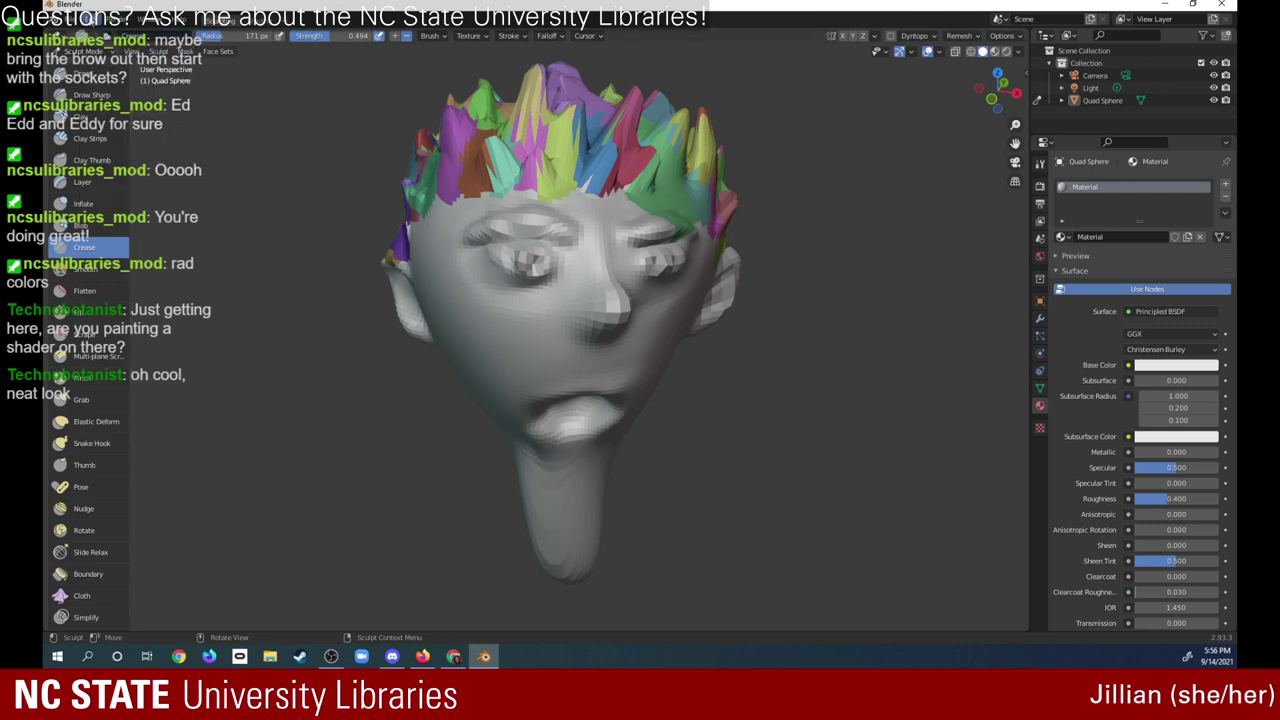
left_click(95, 20)
left_click(104, 32)
left_click(95, 20)
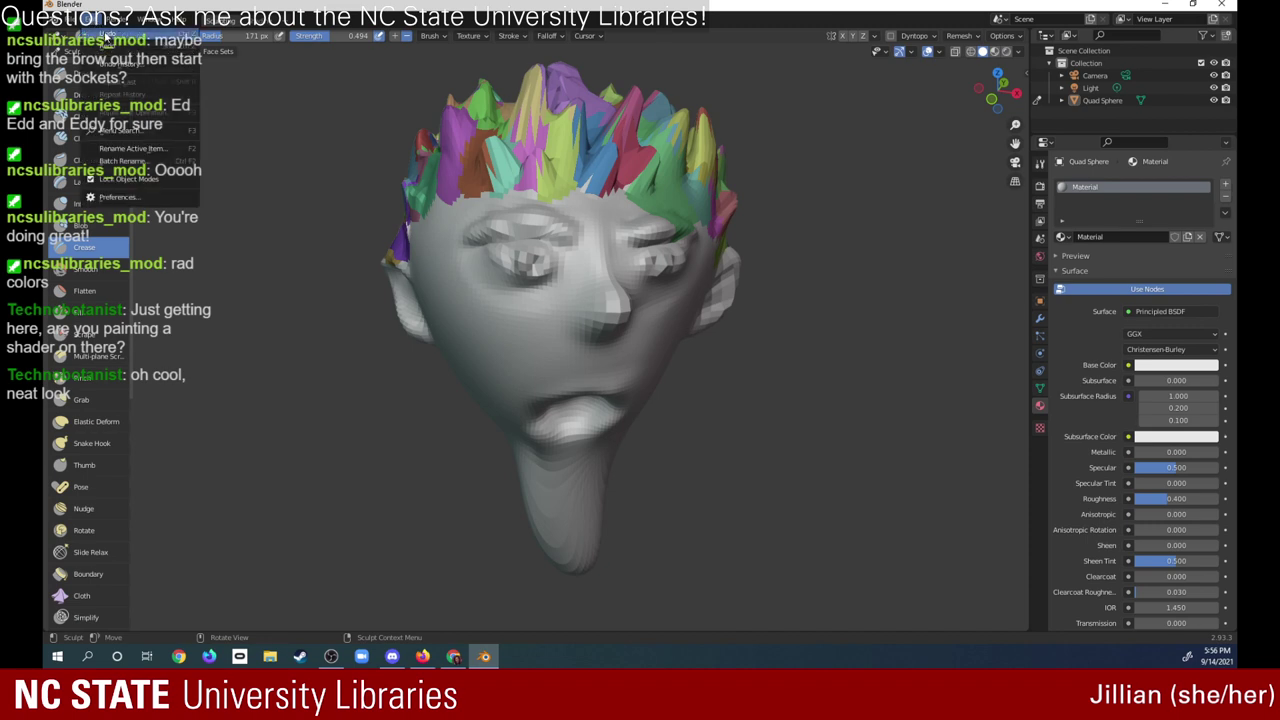
left_click(104, 32)
left_click(95, 20)
left_click(104, 32)
left_click(95, 20)
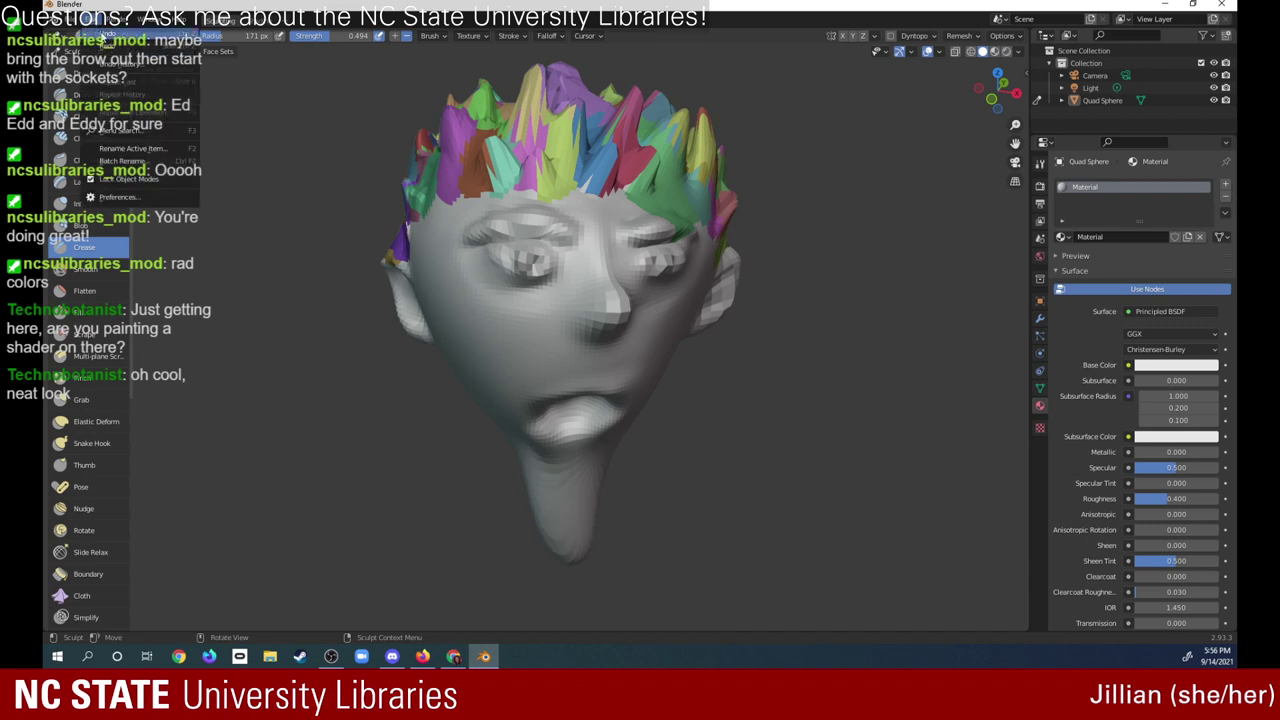
left_click(104, 32)
left_click(95, 20)
left_click(104, 32)
left_click(95, 20)
left_click(104, 32)
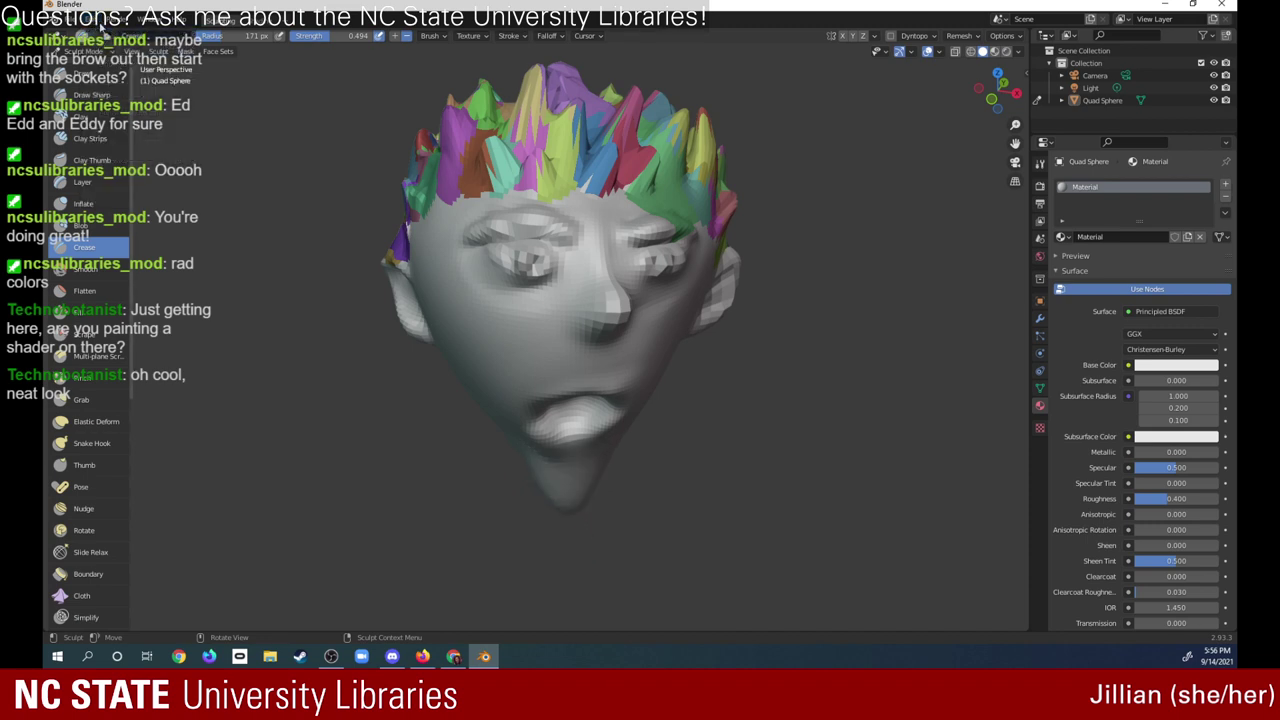
left_click(95, 20)
left_click(104, 32)
left_click(95, 20)
left_click(106, 34)
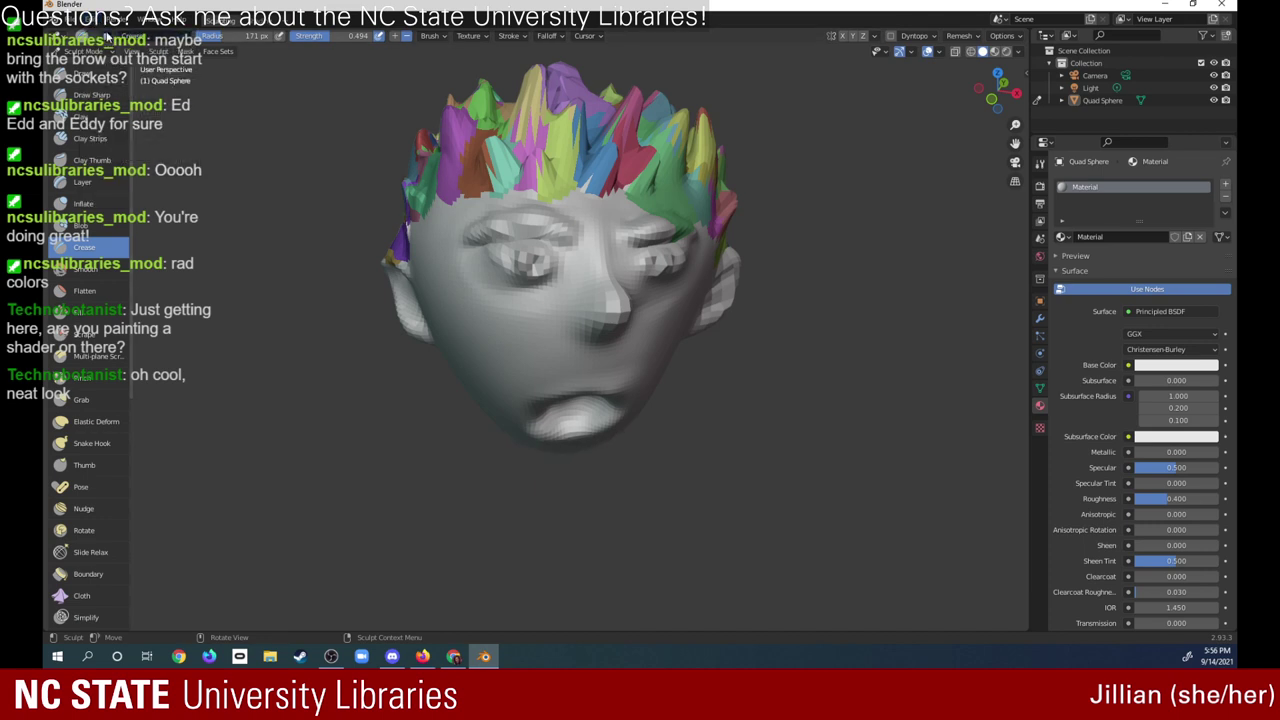